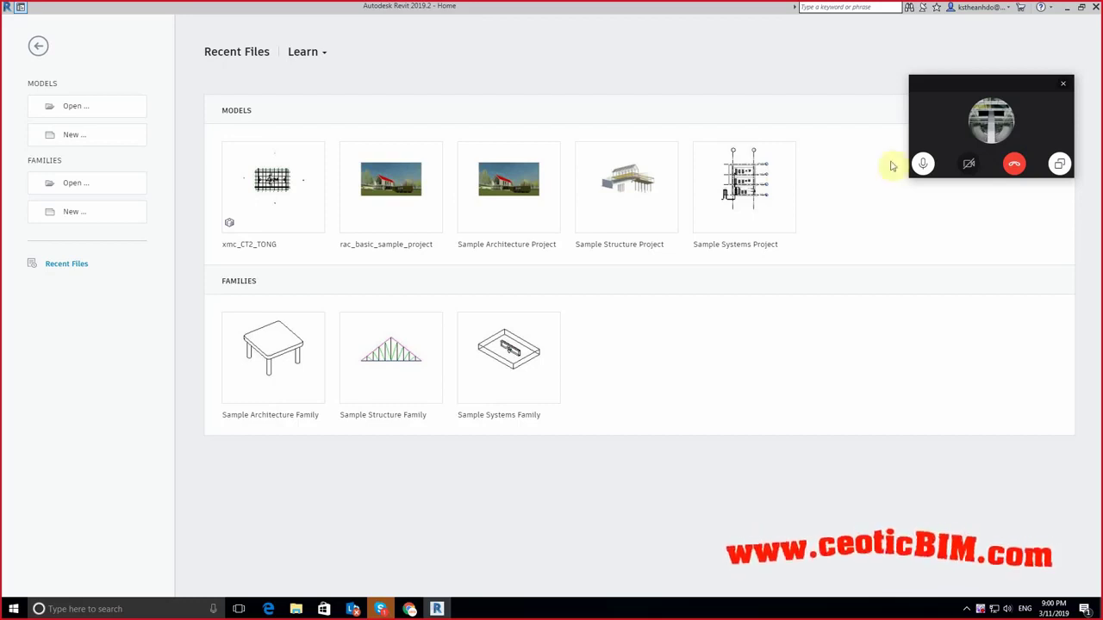
Step: Create a new Revit project, Project1, using the Structural Template
left_click(993, 86)
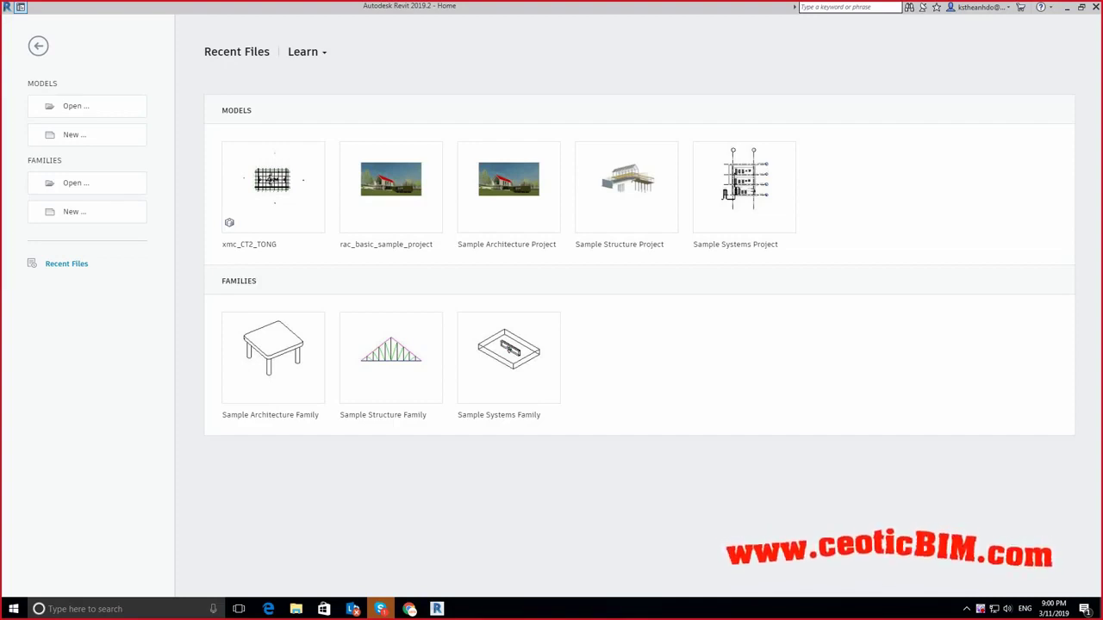
left_click(67, 136)
left_click(475, 280)
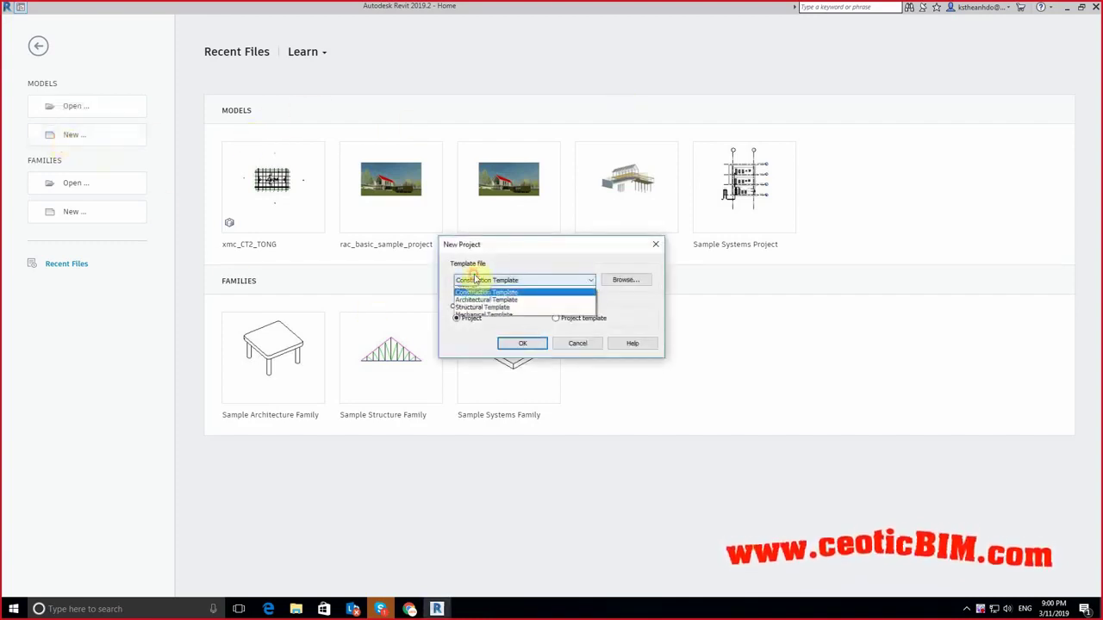
left_click(472, 317)
left_click(522, 343)
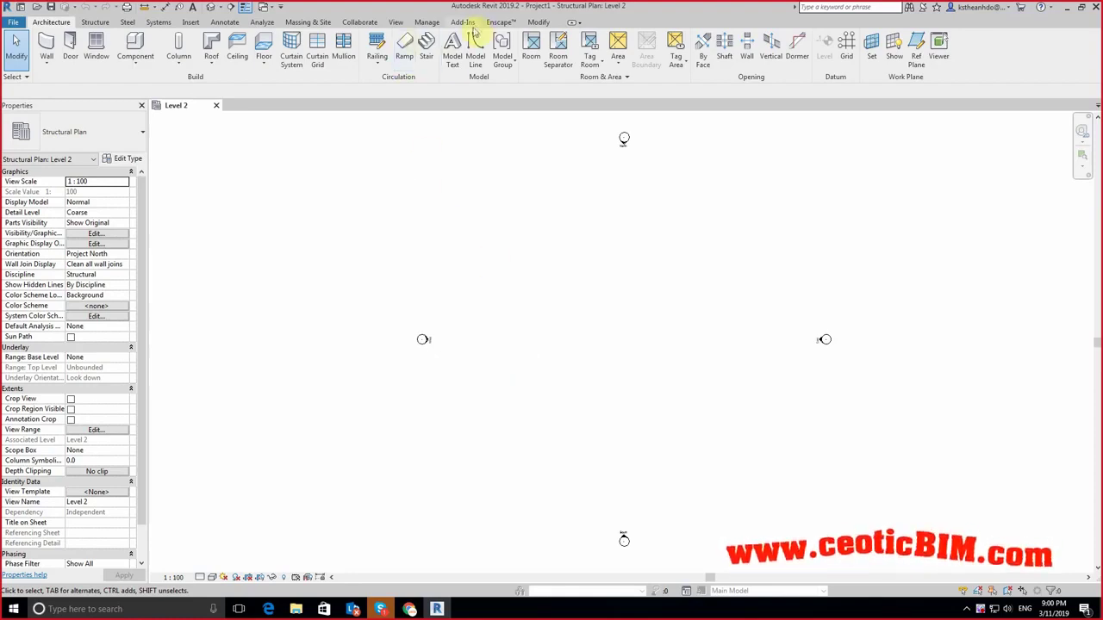
Step: Launch Dynamo from the Manage tab's Visual Programming panel
left_click(418, 23)
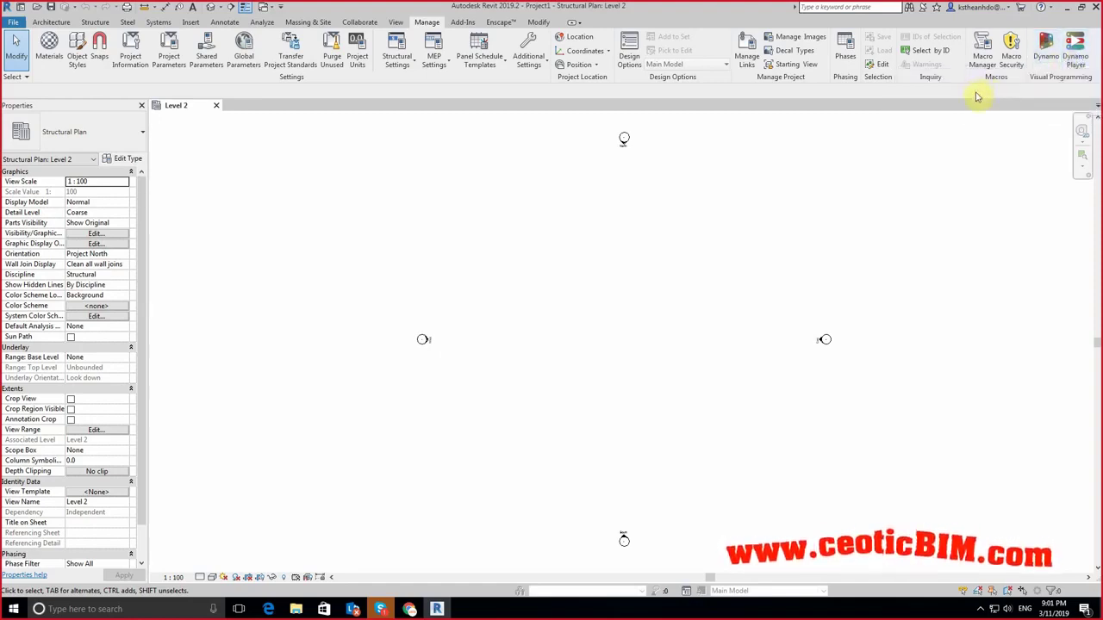
left_click(1043, 57)
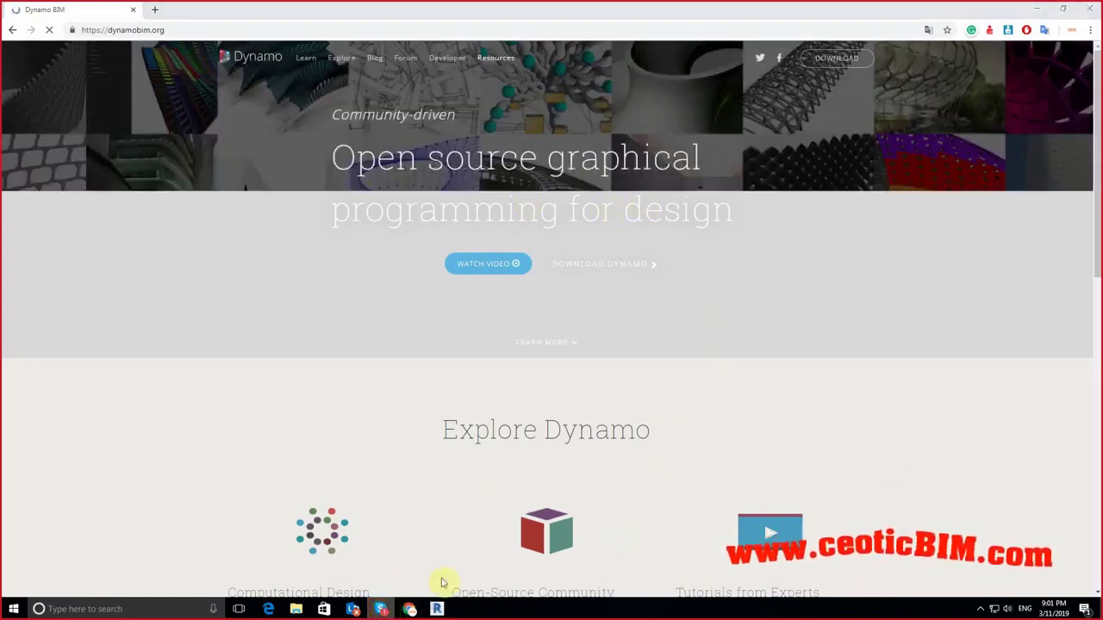
Step: Find and highlight the Dynamo Version 2.0.2 note on the Download page
scroll(690, 465, "down", 8)
scroll(676, 427, "up", 4)
scroll(676, 427, "up", 4)
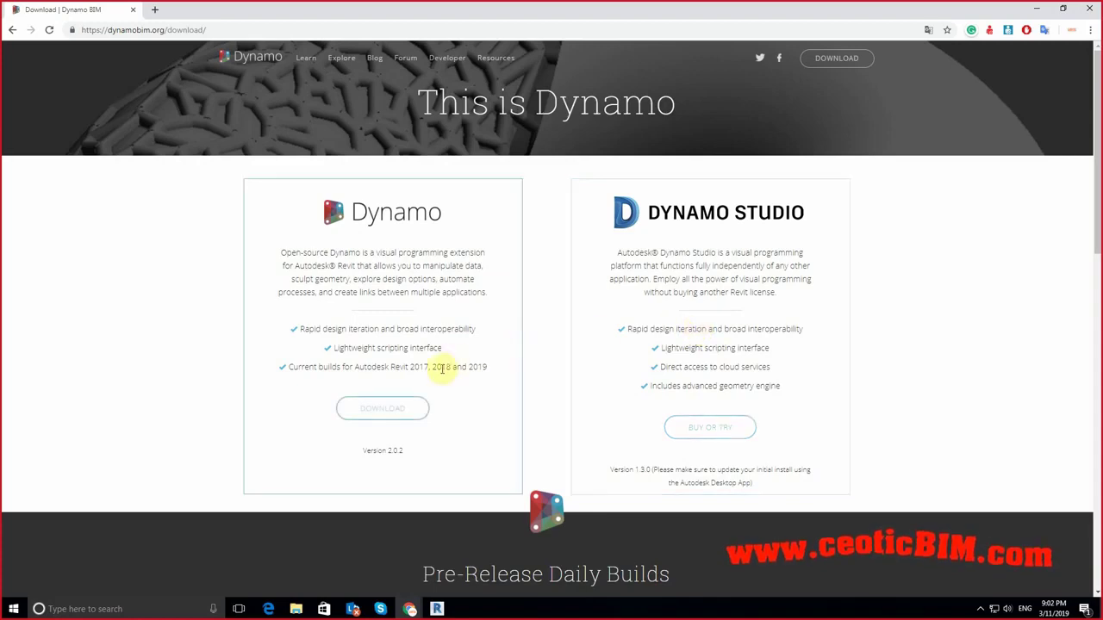
scroll(442, 368, "down", 2)
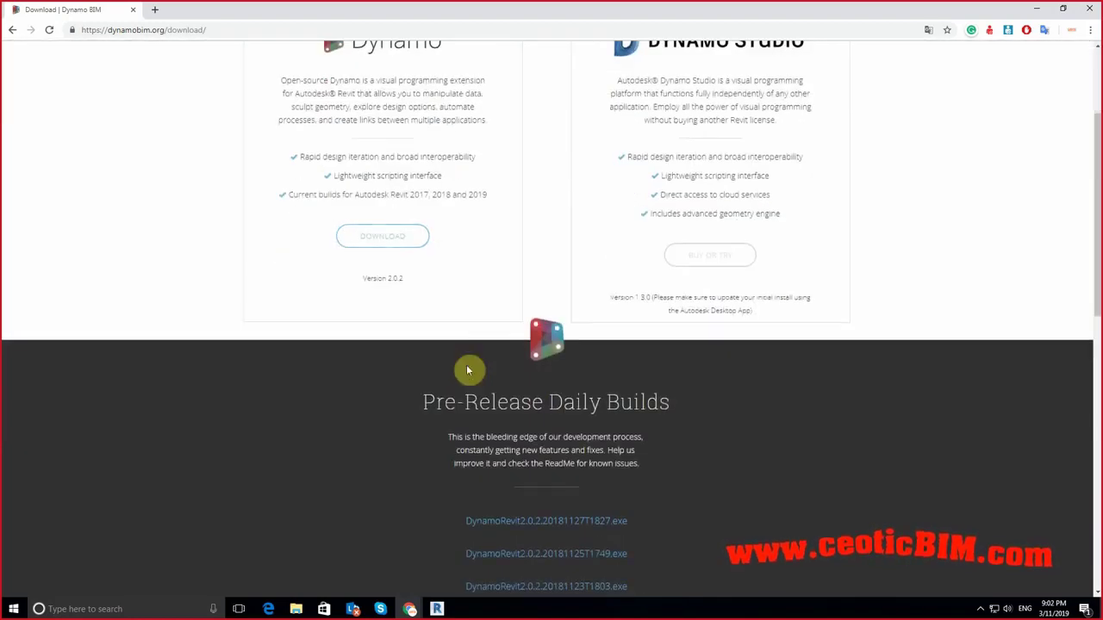
scroll(466, 362, "up", 1)
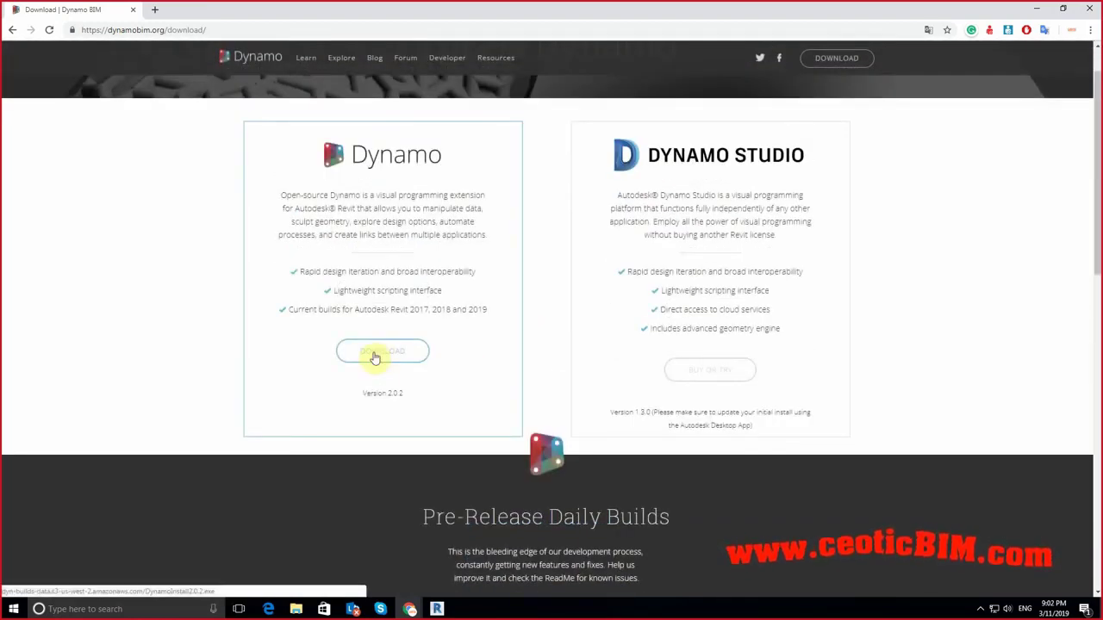
left_click_drag(348, 393, 435, 402)
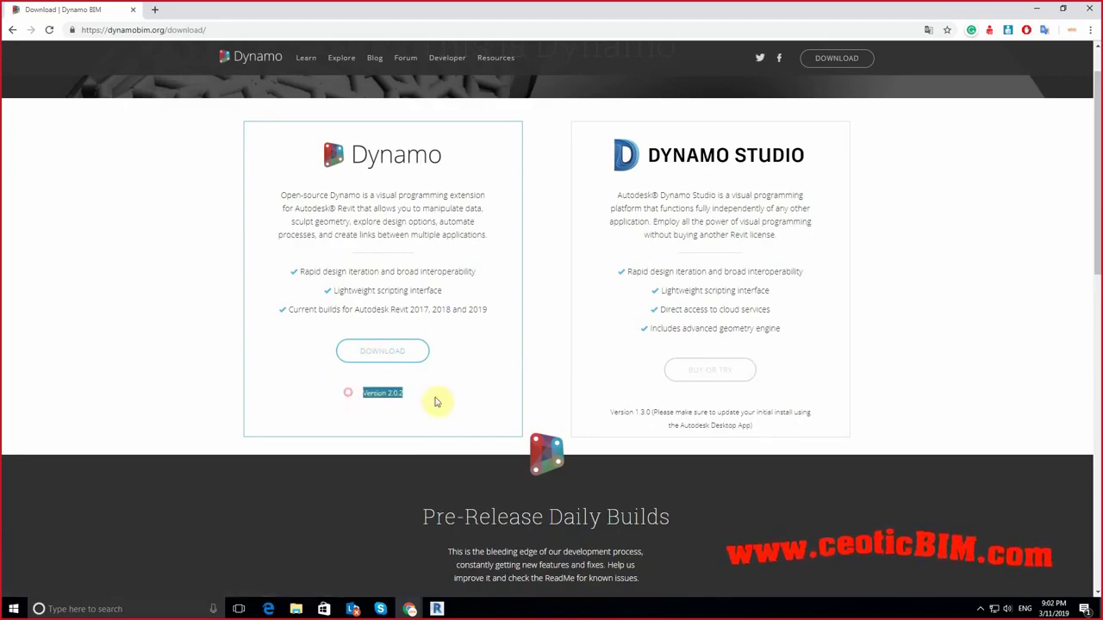
Step: Locate the Pre-Release Daily Builds section and open the full builds list
scroll(437, 402, "down", 3)
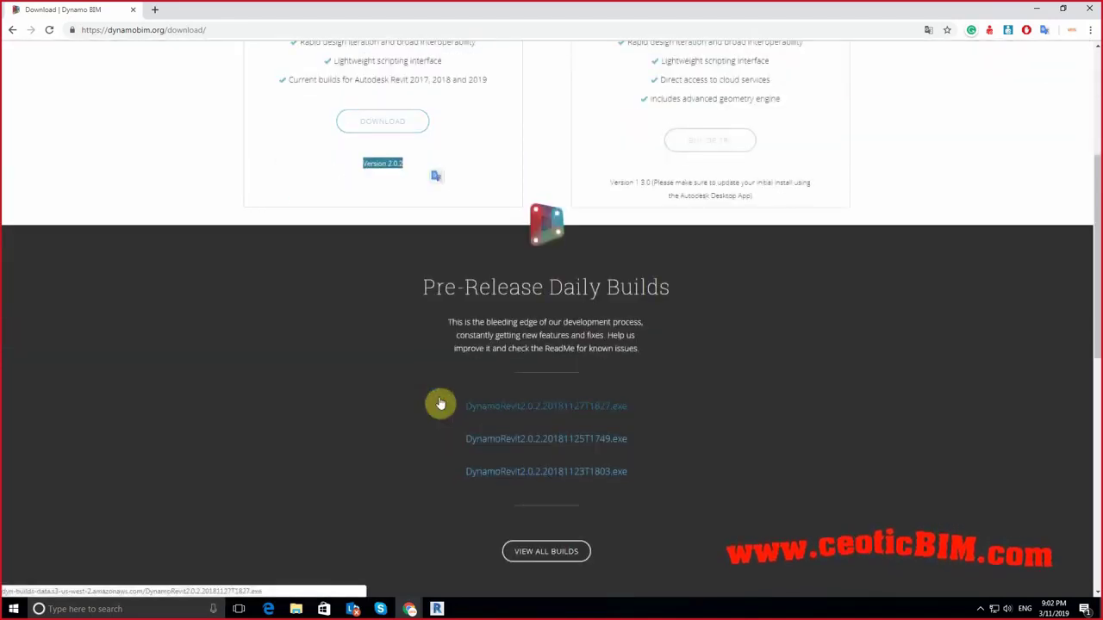
scroll(438, 400, "up", 2)
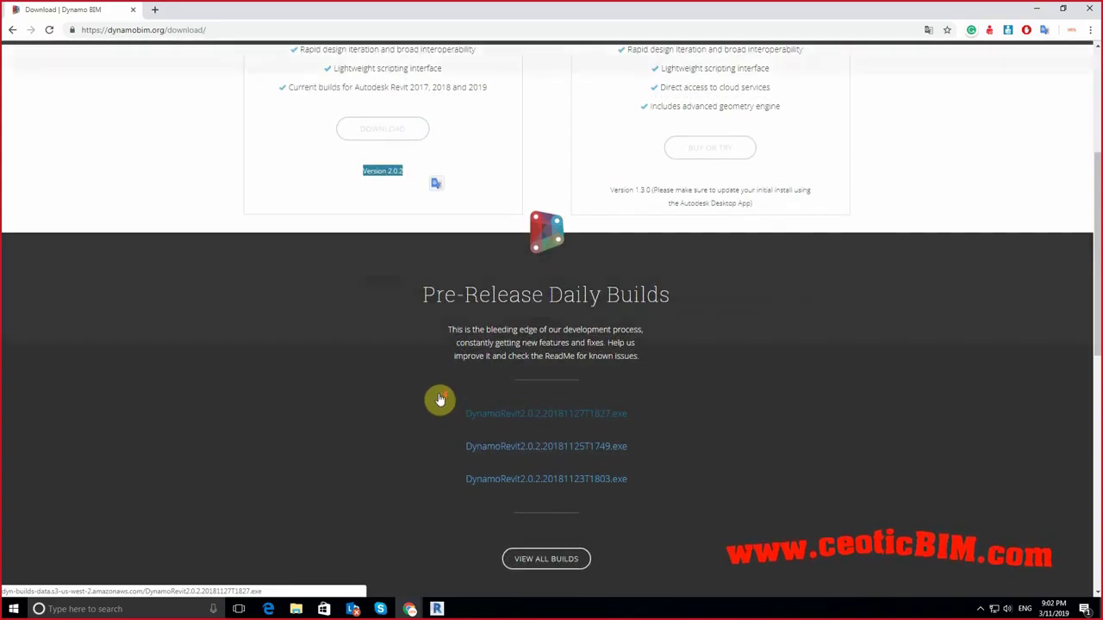
scroll(437, 393, "down", 5)
scroll(437, 393, "down", 4)
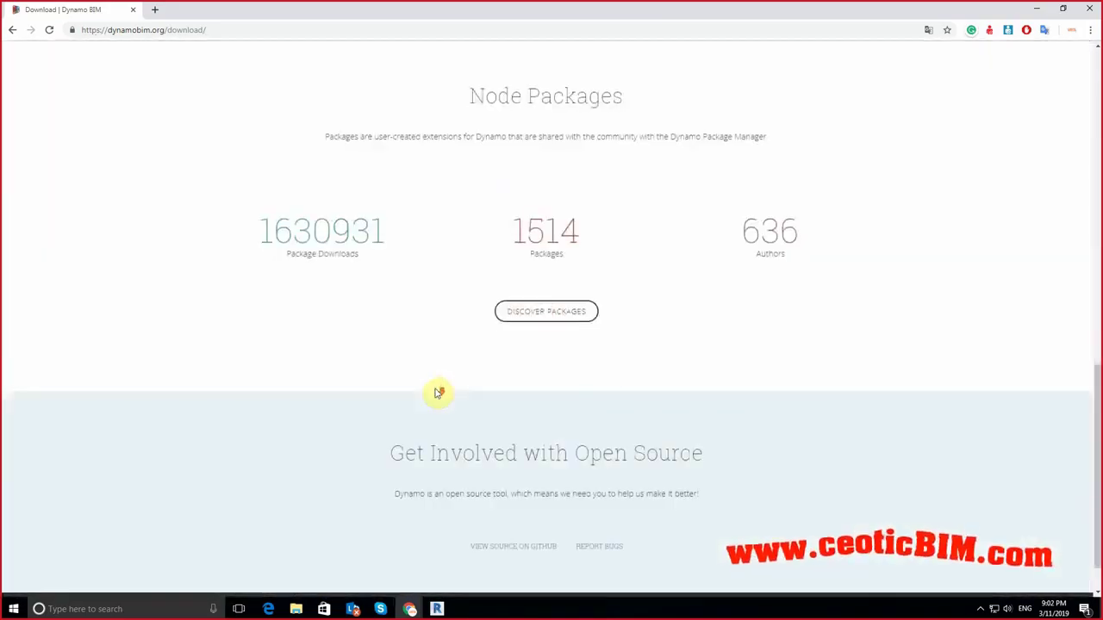
scroll(437, 392, "up", 5)
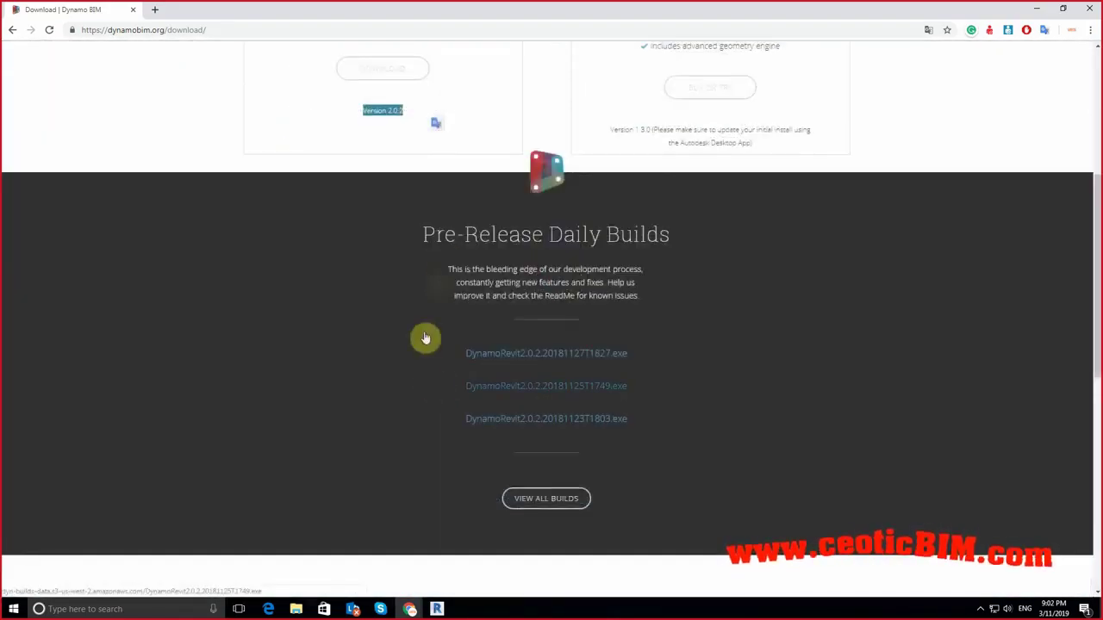
left_click_drag(457, 234, 668, 237)
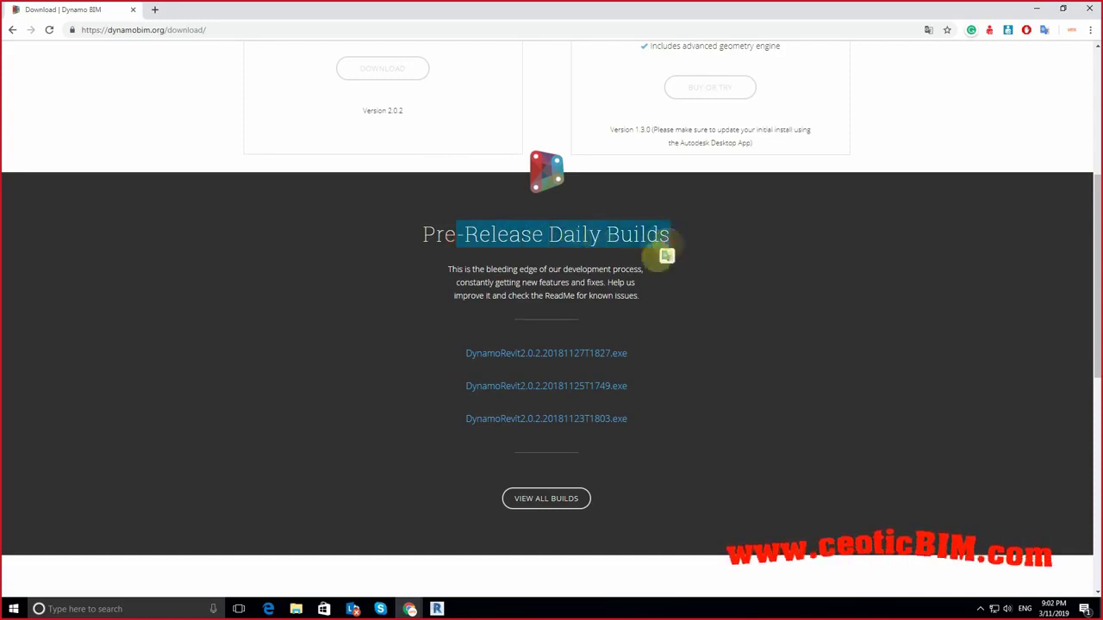
left_click(558, 505)
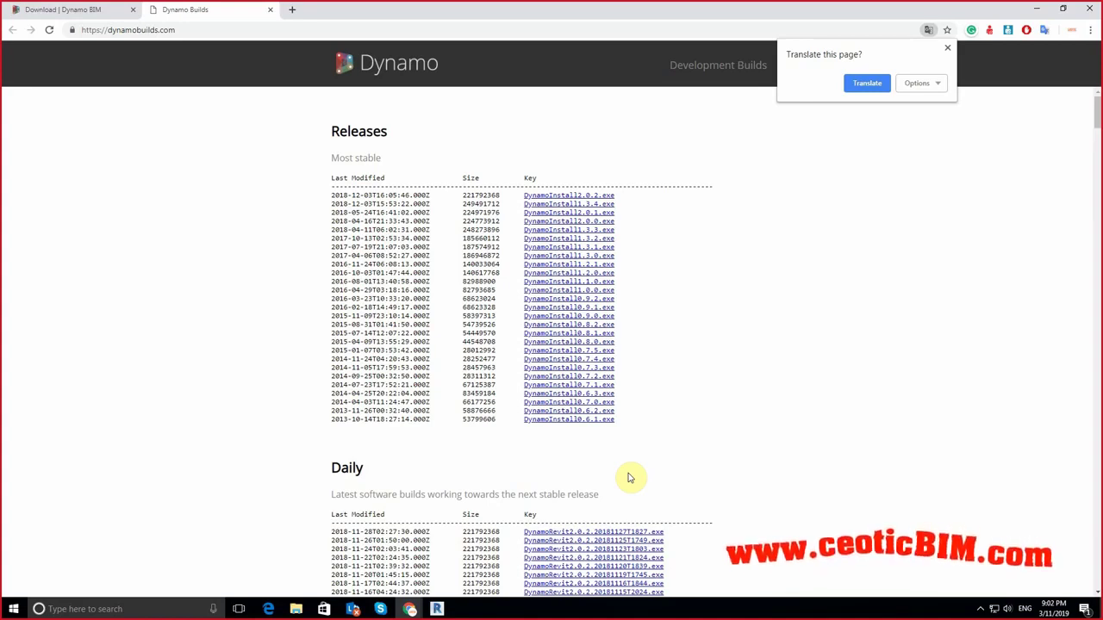
Step: Dismiss the Translate offer and review the Releases and Daily section introductions
left_click(695, 395)
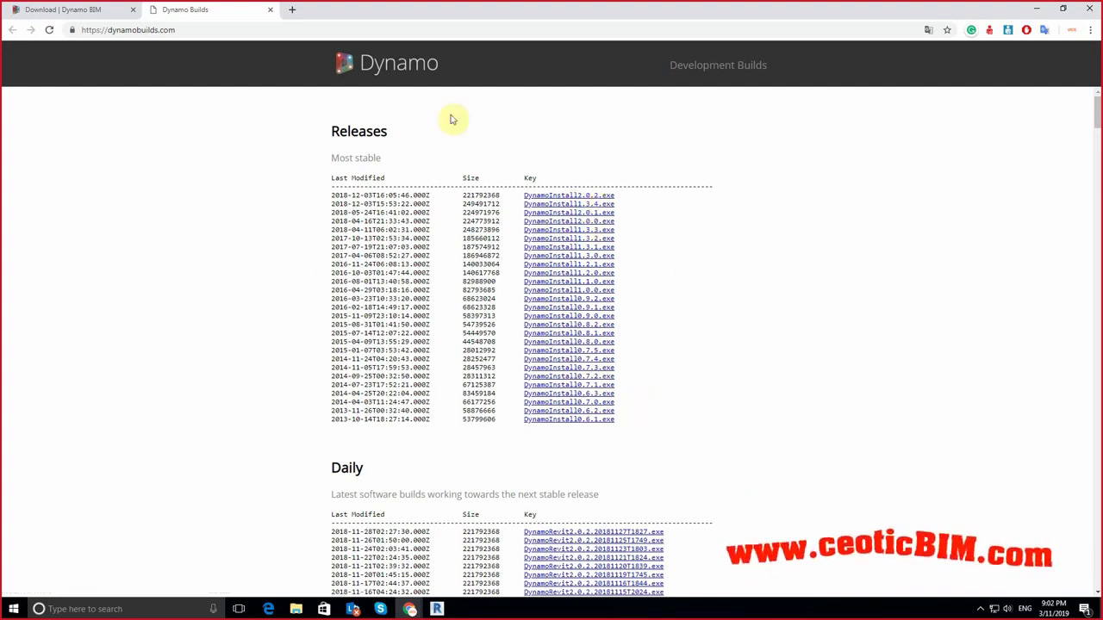
mouse_move(328, 129)
left_mouse_down()
mouse_move(359, 141)
mouse_move(635, 416)
left_mouse_up()
scroll(700, 370, "down", 1)
scroll(700, 369, "down", 2)
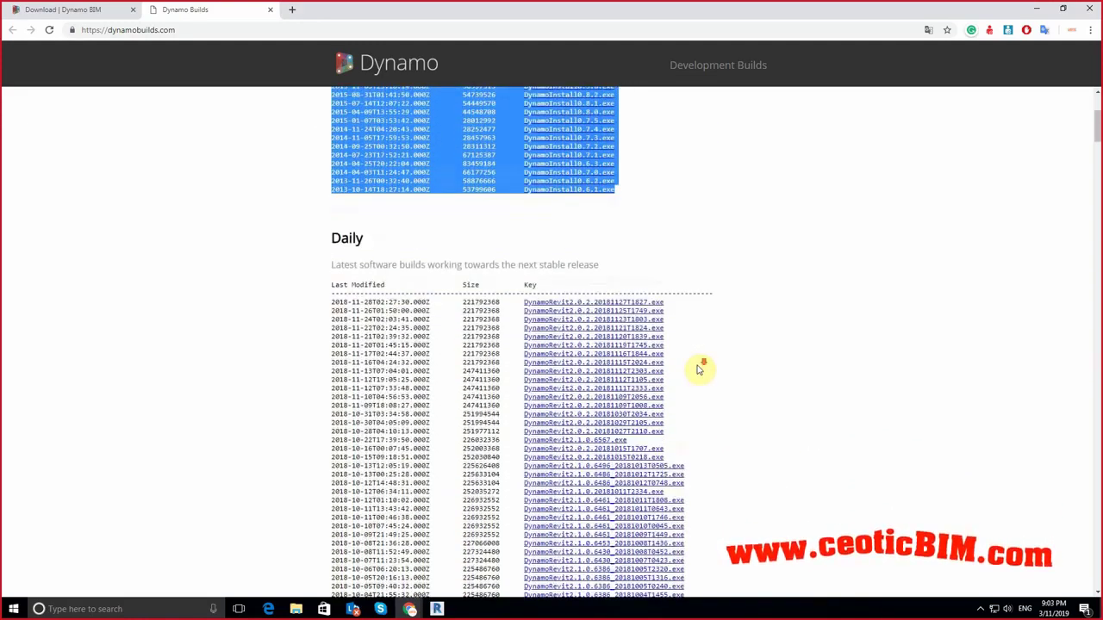
scroll(700, 369, "down", 1)
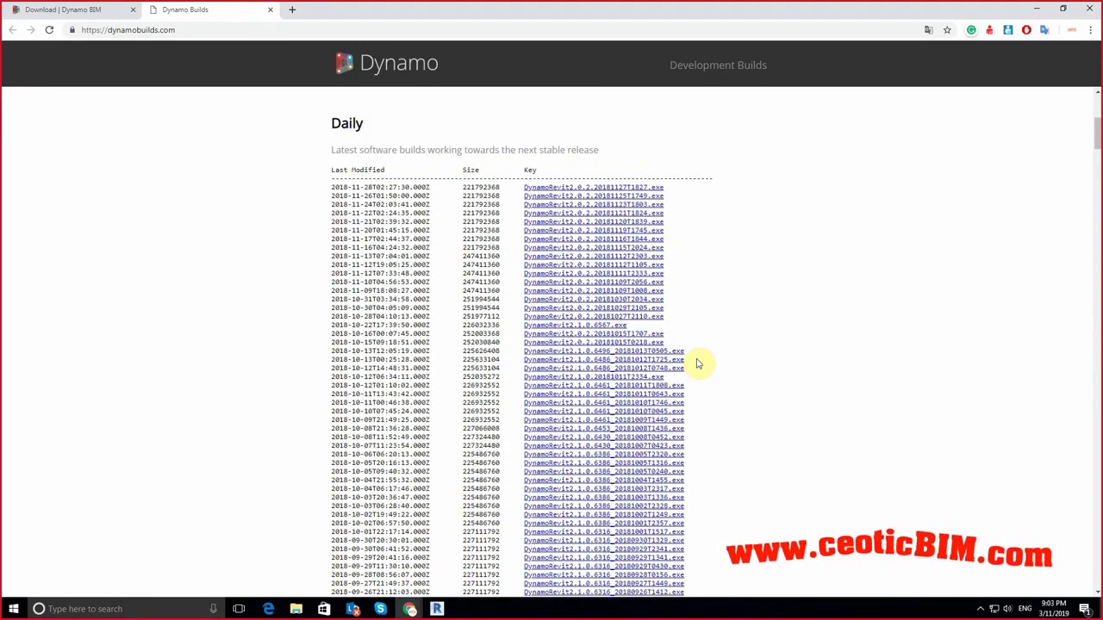
left_click_drag(327, 123, 529, 233)
left_click(789, 233)
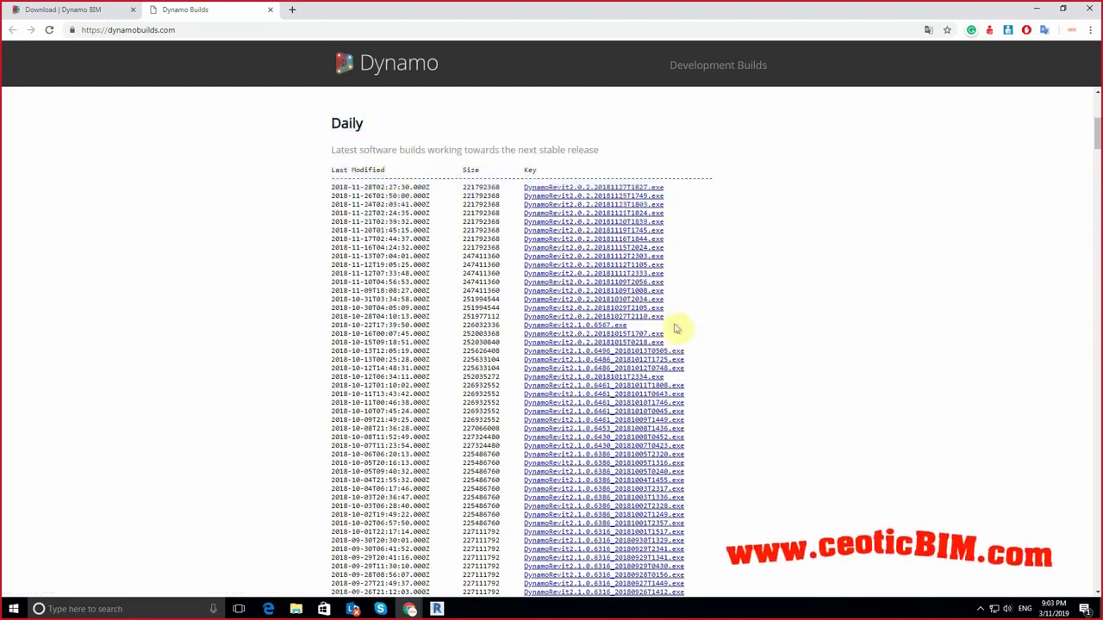
Step: Scroll the Dynamo Builds page and highlight the word Daily
scroll(700, 317, "down", 1)
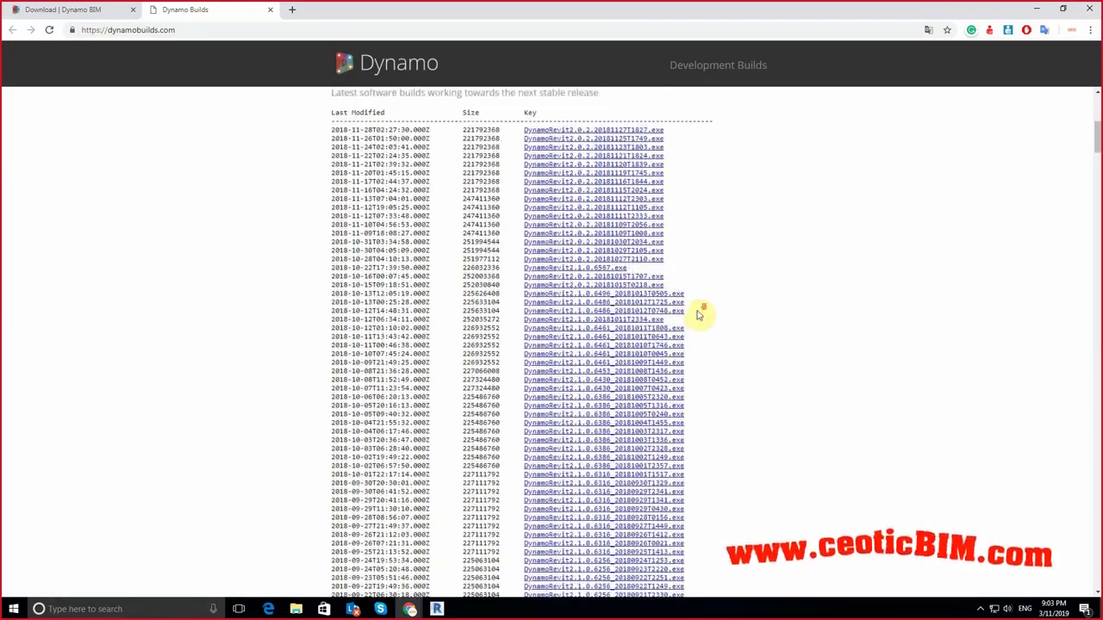
scroll(700, 317, "down", 3)
scroll(700, 317, "down", 2)
scroll(698, 316, "up", 5)
scroll(374, 353, "up", 2)
double_click(374, 353)
scroll(754, 412, "down", 3)
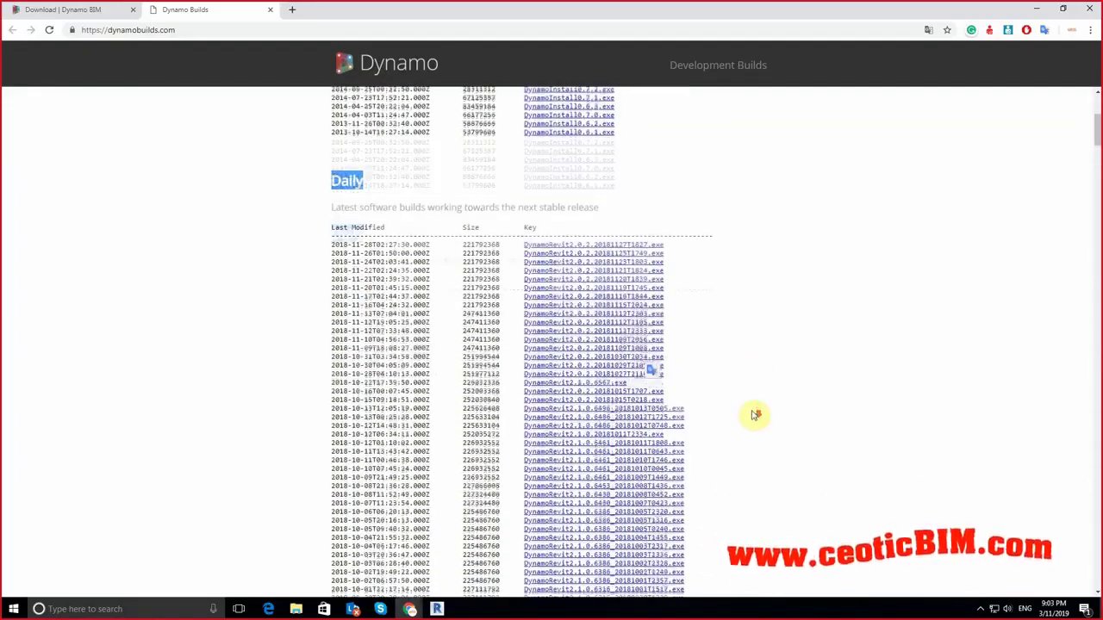
left_click(781, 376)
Step: Scroll through the full Daily builds list, then highlight the Releases and Daily headings
scroll(781, 376, "down", 5)
scroll(783, 375, "down", 5)
scroll(782, 375, "down", 5)
scroll(784, 375, "down", 5)
scroll(784, 375, "down", 5)
scroll(784, 376, "down", 5)
scroll(785, 376, "down", 5)
scroll(786, 377, "down", 5)
scroll(786, 378, "down", 5)
scroll(786, 377, "down", 5)
scroll(786, 378, "down", 5)
scroll(786, 379, "down", 5)
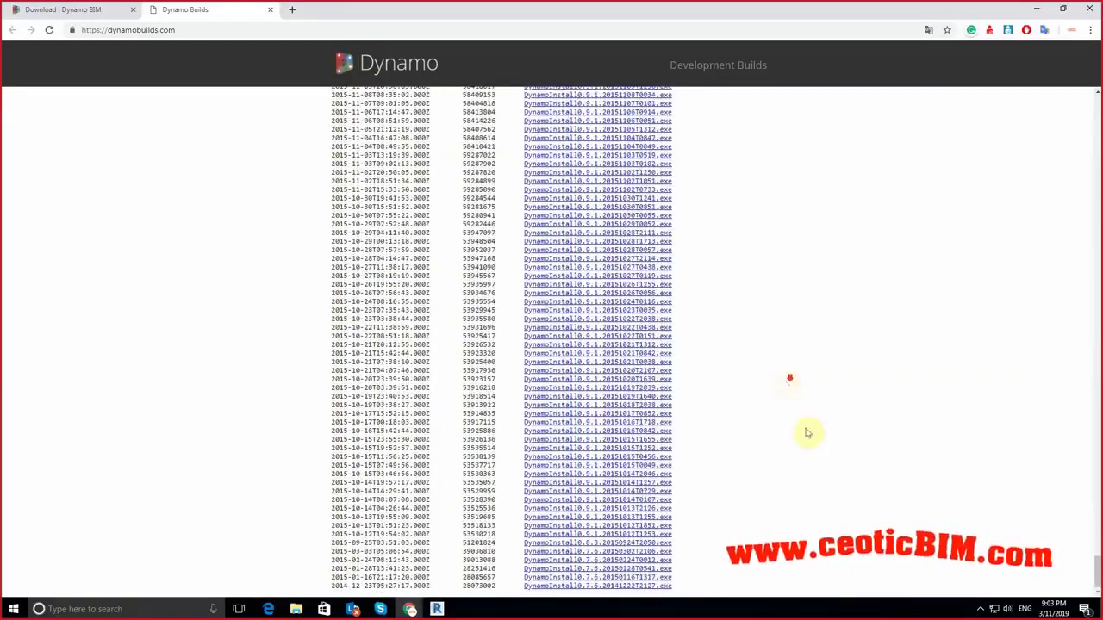
scroll(1091, 245, "up", 5)
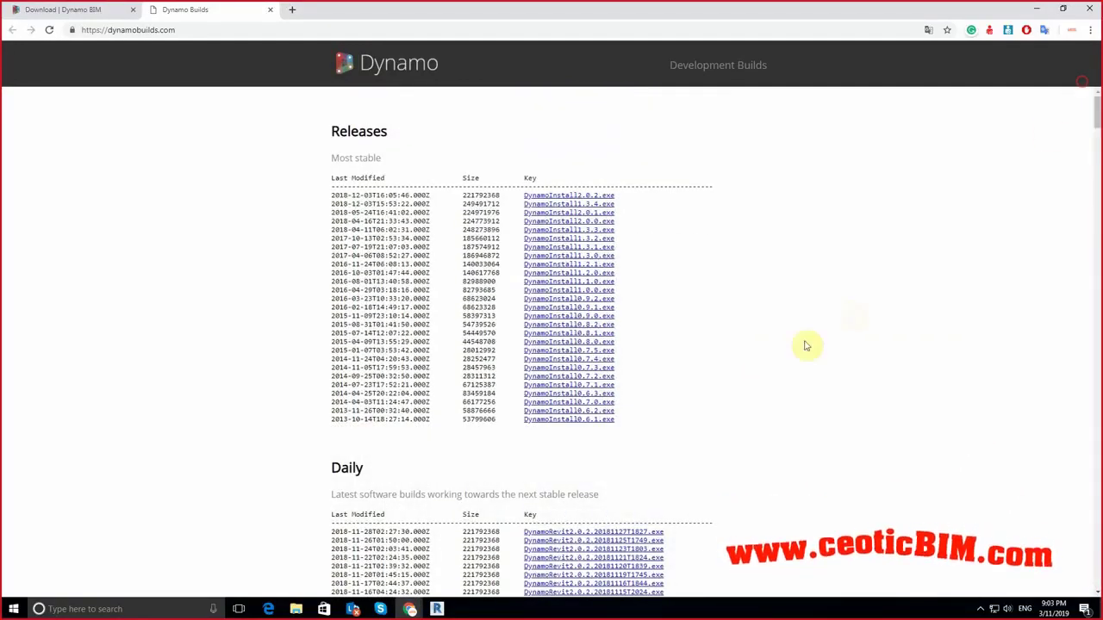
scroll(803, 330, "down", 1)
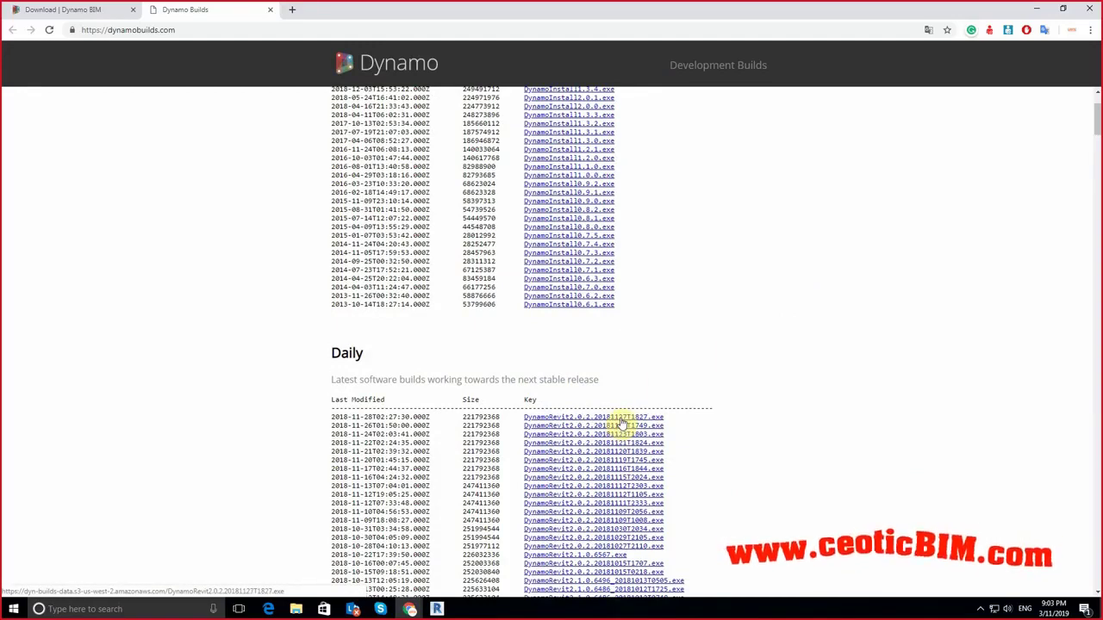
scroll(698, 406, "up", 1)
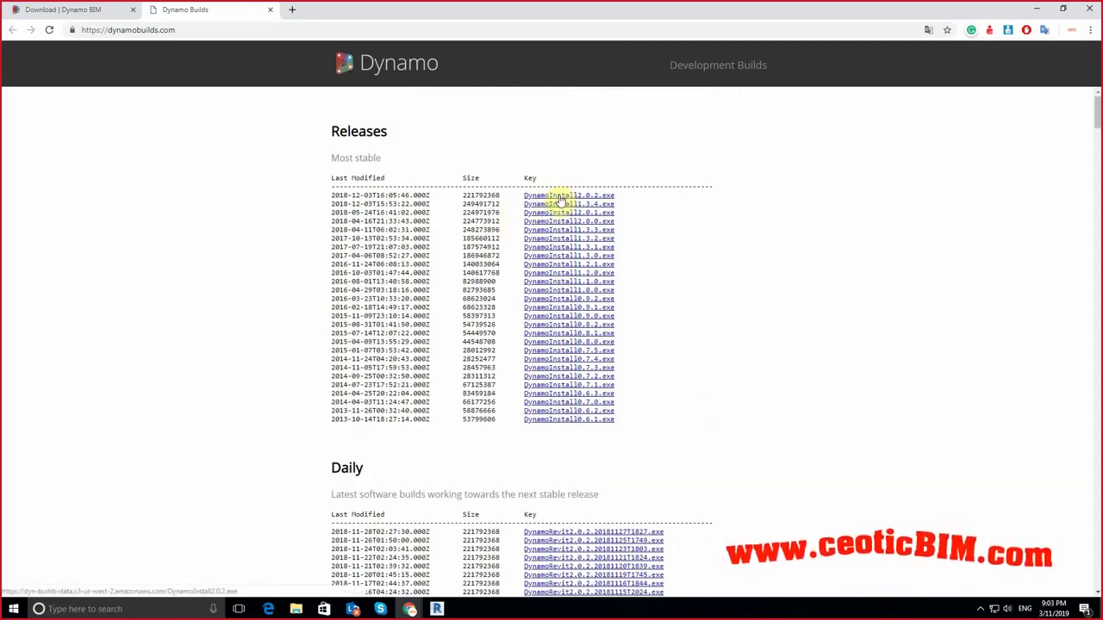
left_click_drag(324, 129, 422, 135)
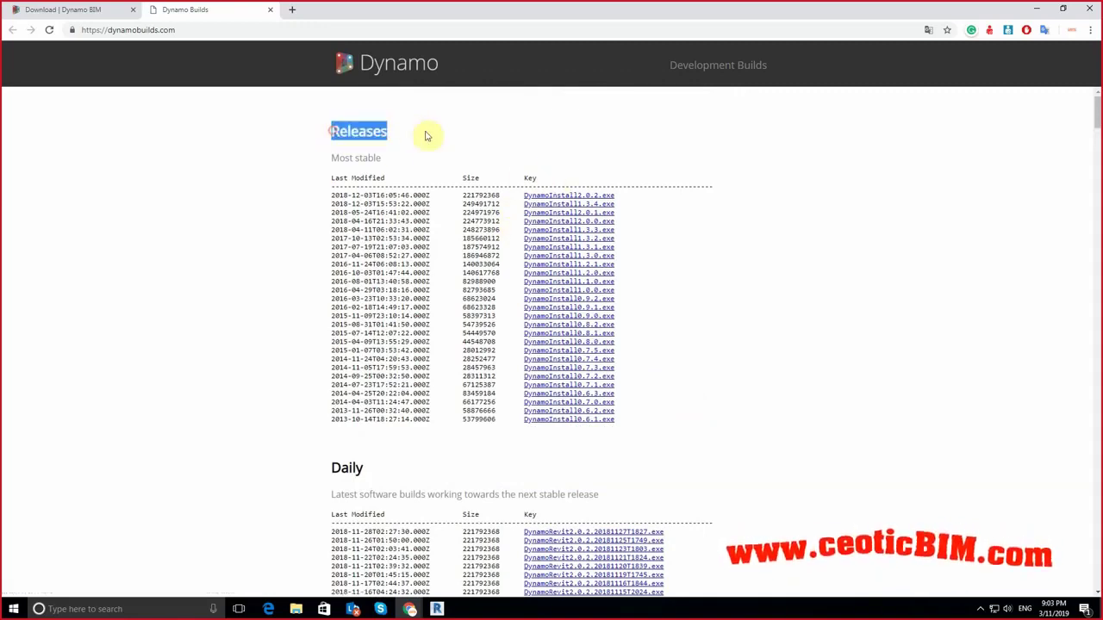
left_click_drag(325, 467, 366, 470)
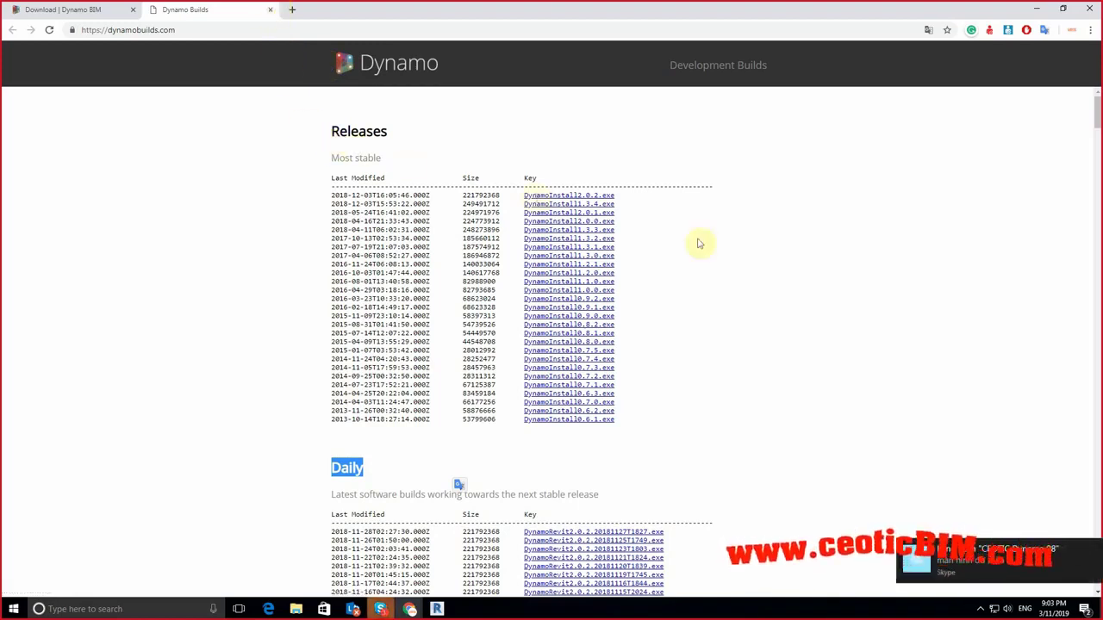
left_click(734, 261)
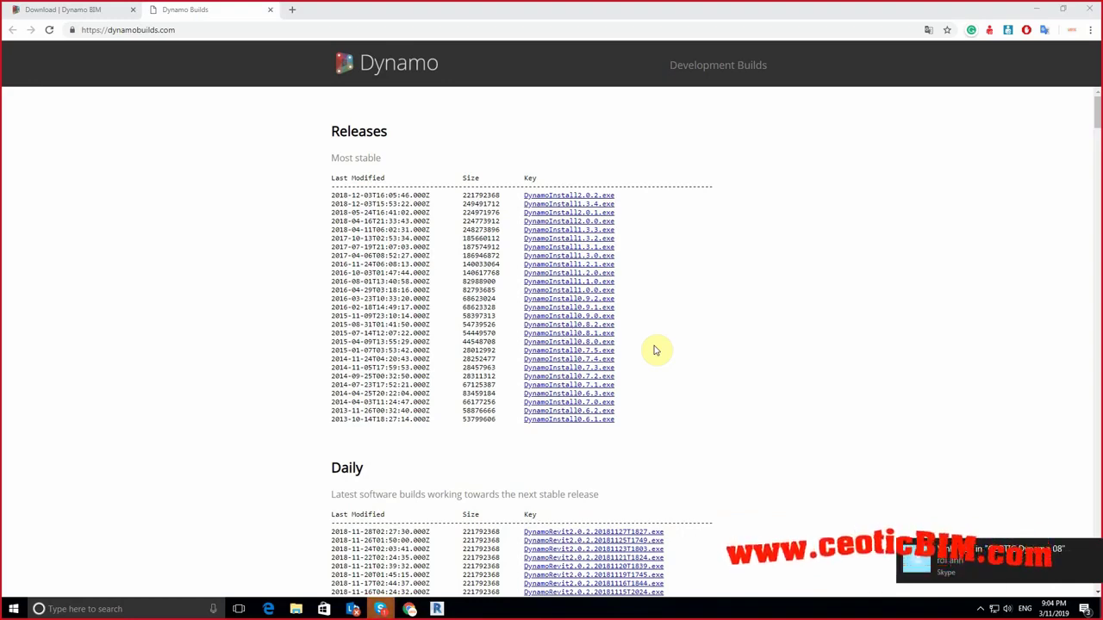
scroll(656, 350, "down", 5)
Step: Highlight the Releases and Most stable releases headings on the Dynamo Builds page
scroll(667, 350, "up", 4)
scroll(668, 351, "up", 1)
scroll(668, 351, "down", 5)
scroll(668, 351, "up", 4)
scroll(667, 351, "up", 1)
scroll(667, 351, "down", 5)
scroll(666, 350, "up", 5)
scroll(666, 350, "down", 3)
scroll(667, 350, "up", 3)
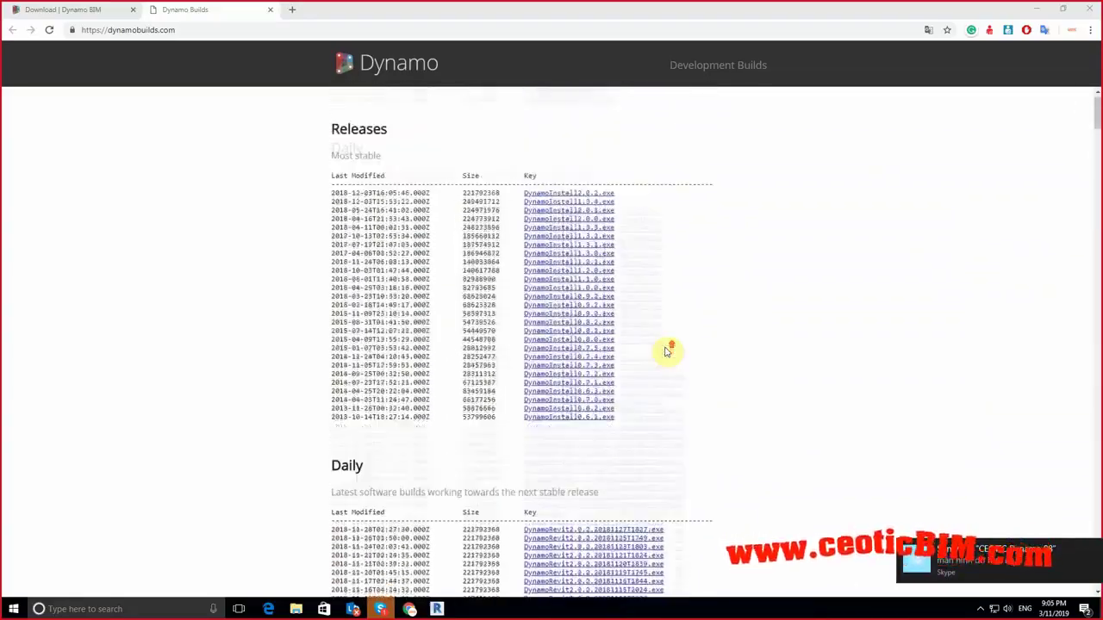
scroll(668, 350, "down", 5)
scroll(668, 349, "up", 5)
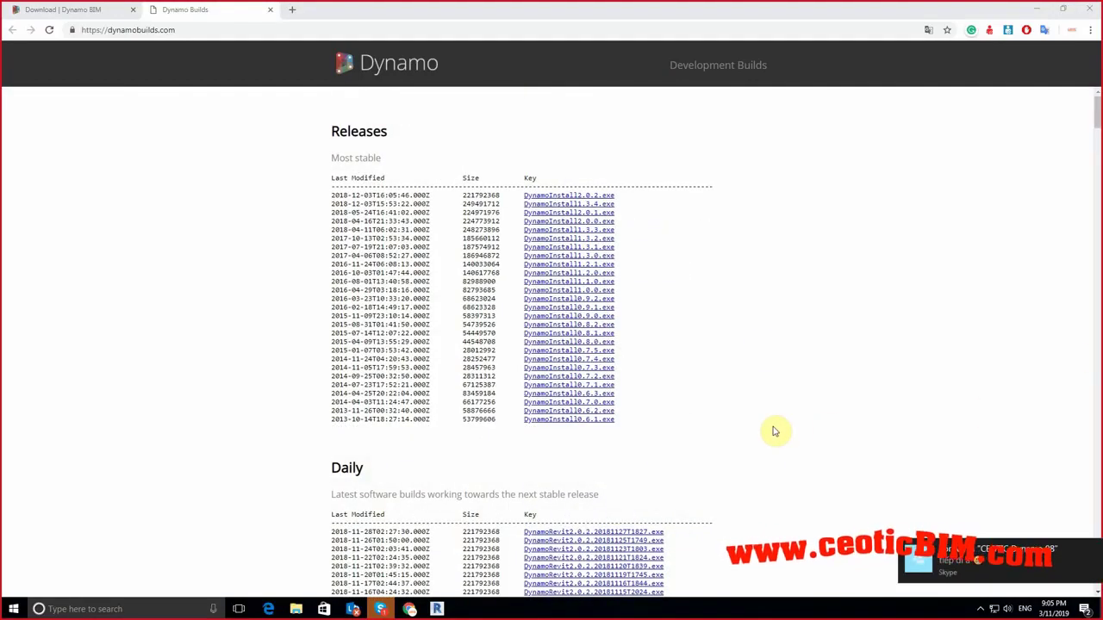
scroll(774, 431, "down", 2)
scroll(773, 426, "up", 2)
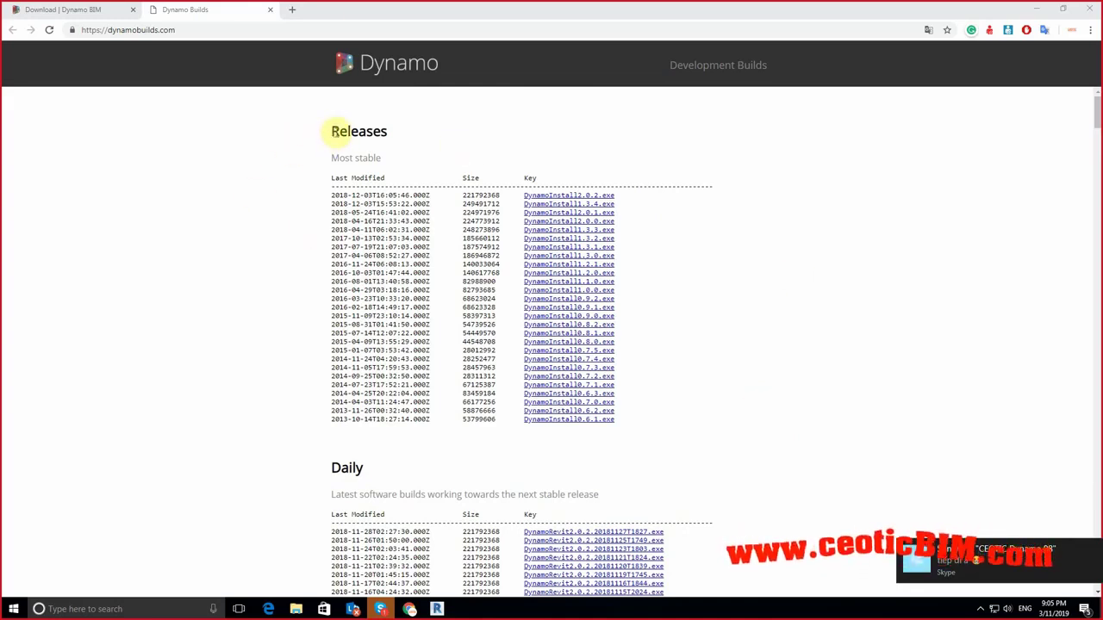
left_click_drag(339, 131, 481, 157)
left_click_drag(340, 131, 564, 140)
left_click_drag(372, 131, 638, 179)
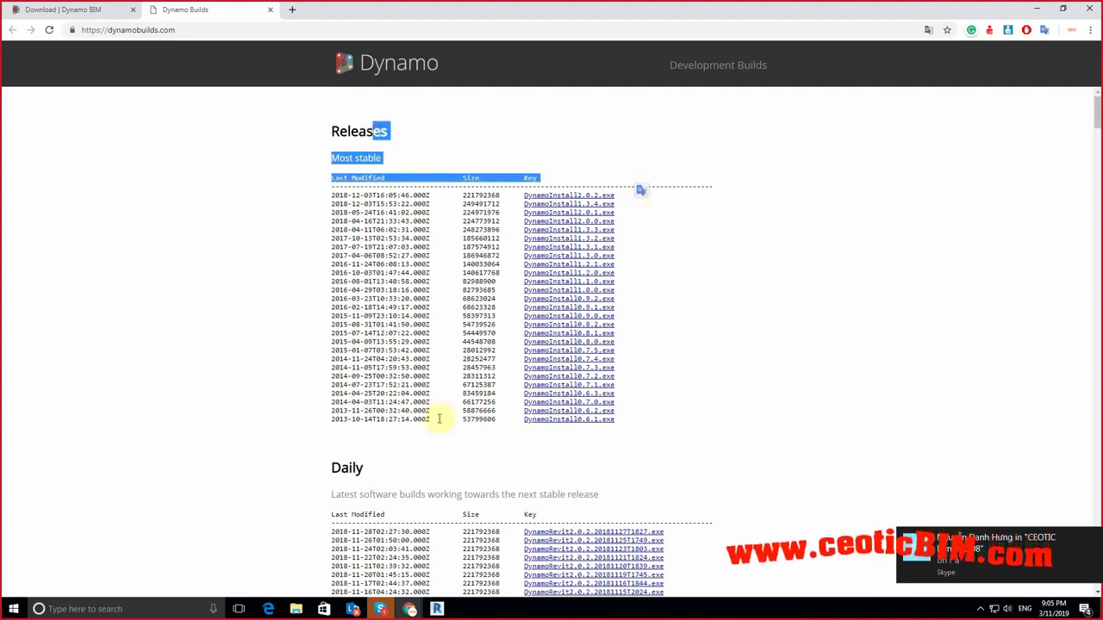
left_click_drag(343, 463, 383, 473)
left_click(398, 474)
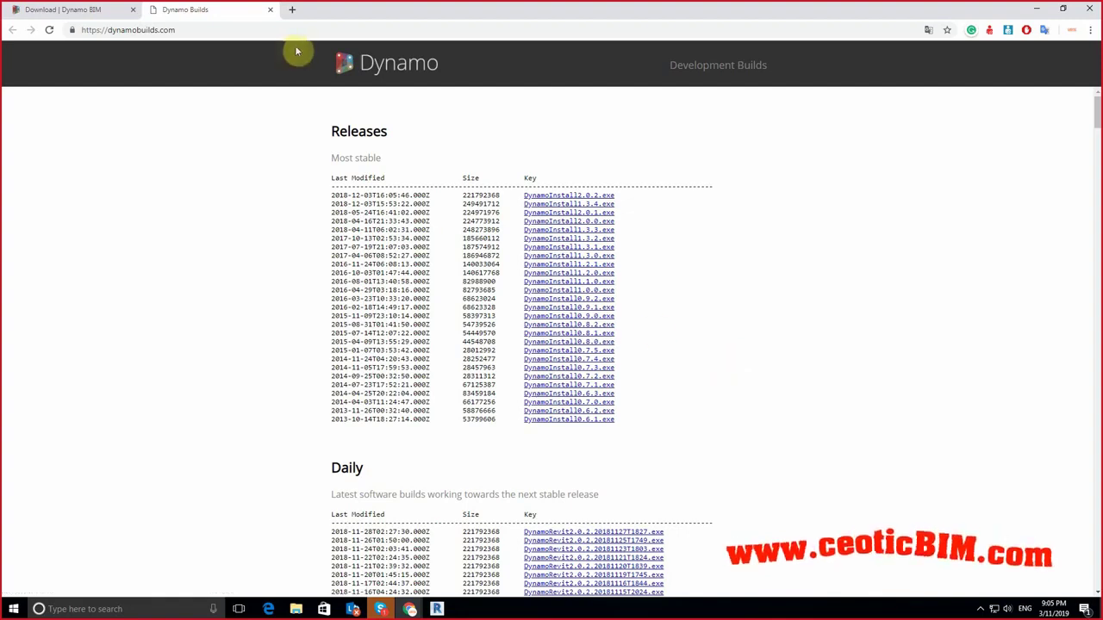
Step: Reload the Builds page, return to the Download tab, and minimize Chrome to reveal Revit
left_click(348, 74)
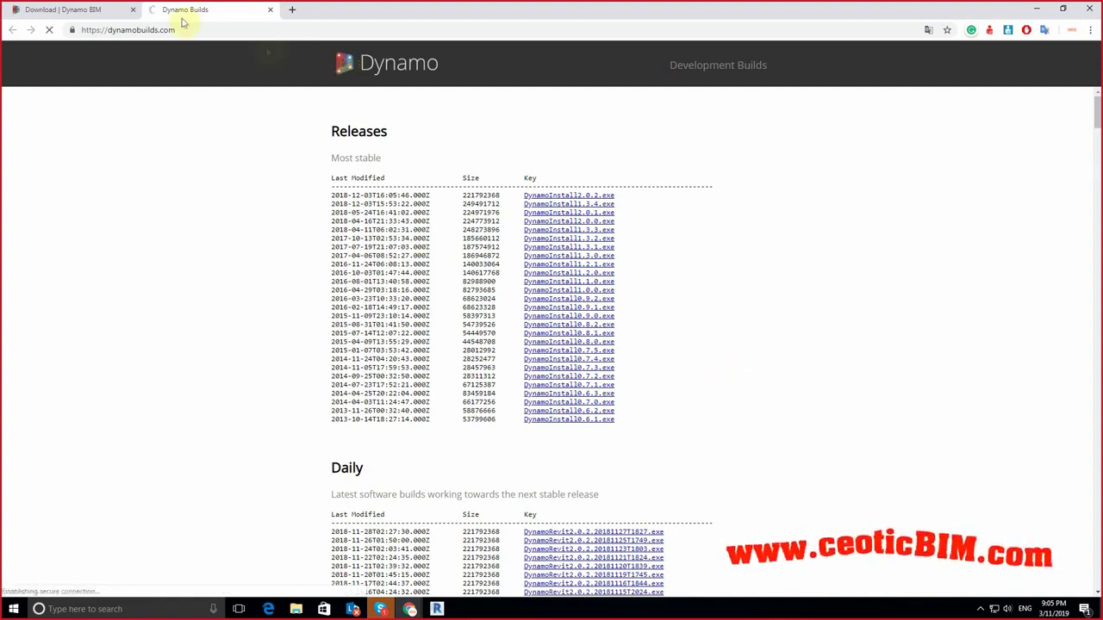
left_click(90, 9)
scroll(503, 359, "up", 4)
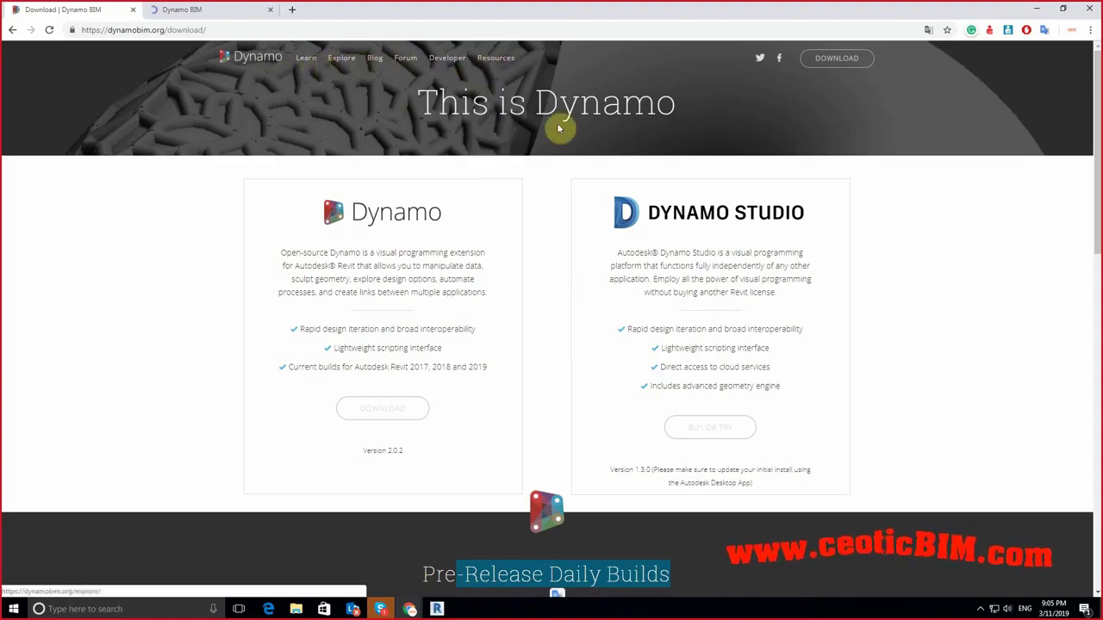
left_click(1037, 9)
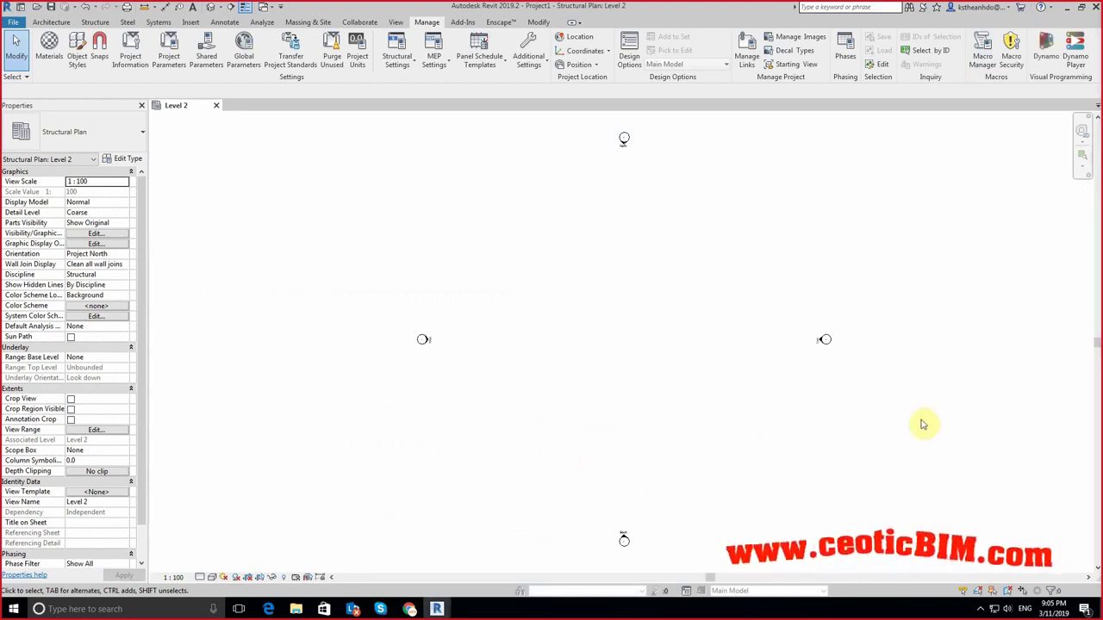
Step: Launch Dynamo from the Visual Programming panel on the Manage tab
left_click(1044, 67)
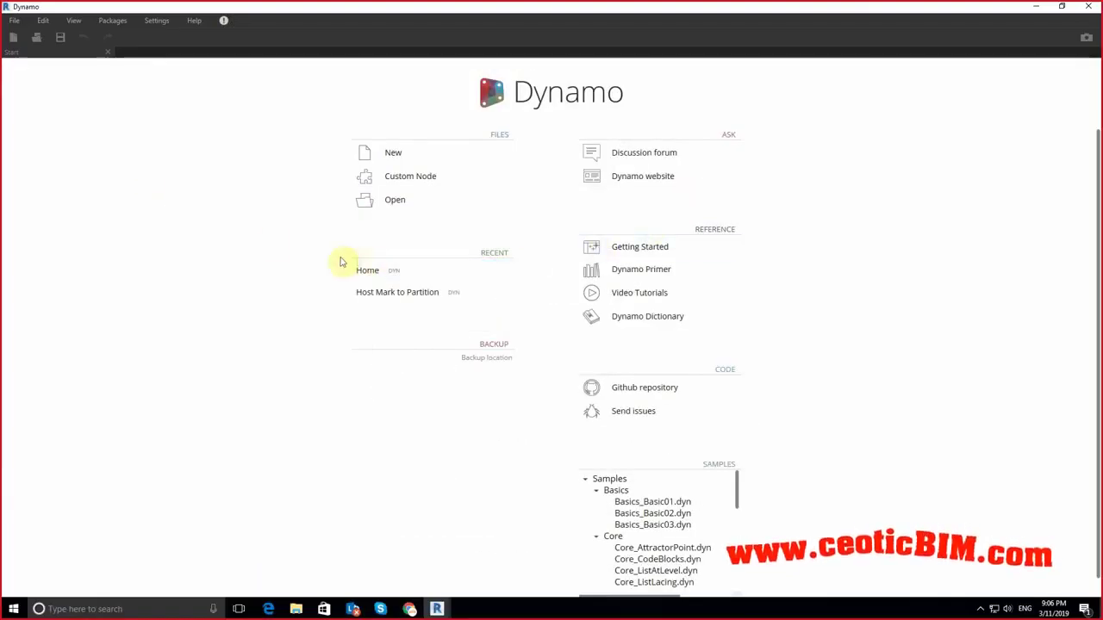
Step: Show the File menu on the Dynamo start page
left_click(14, 20)
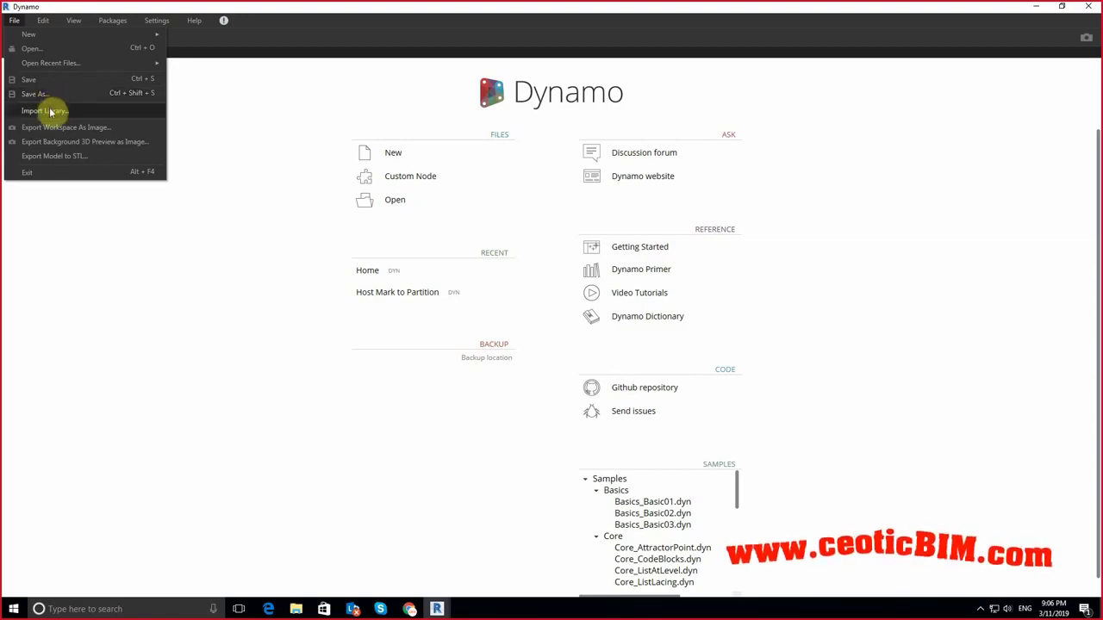
Step: Close the File menu and browse the Edit and Packages menus
left_click(42, 28)
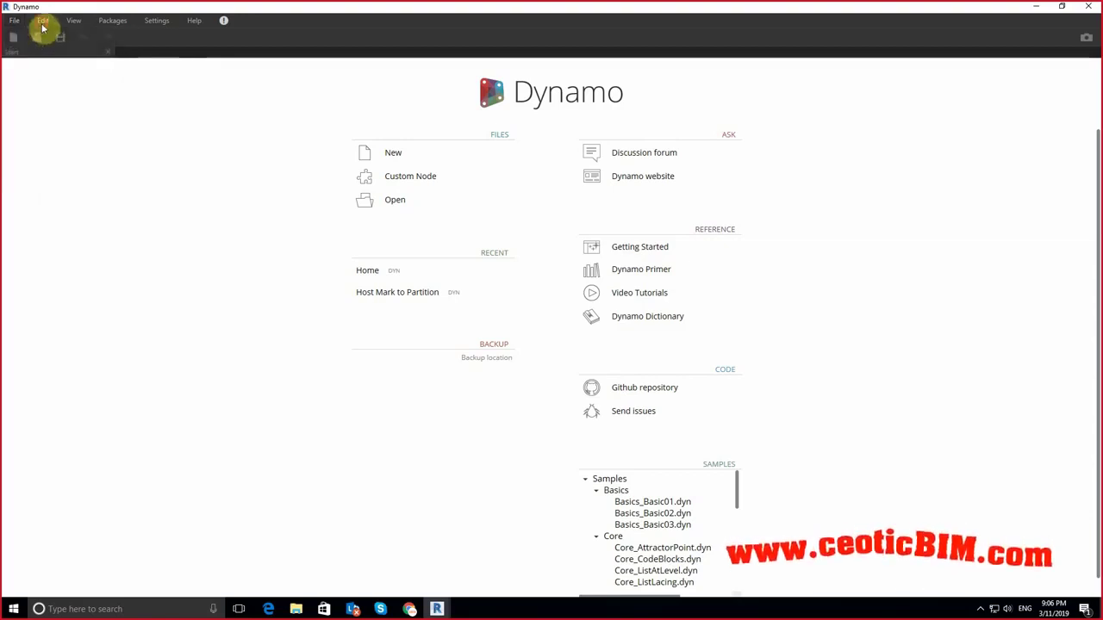
left_click(42, 25)
mouse_move(73, 20)
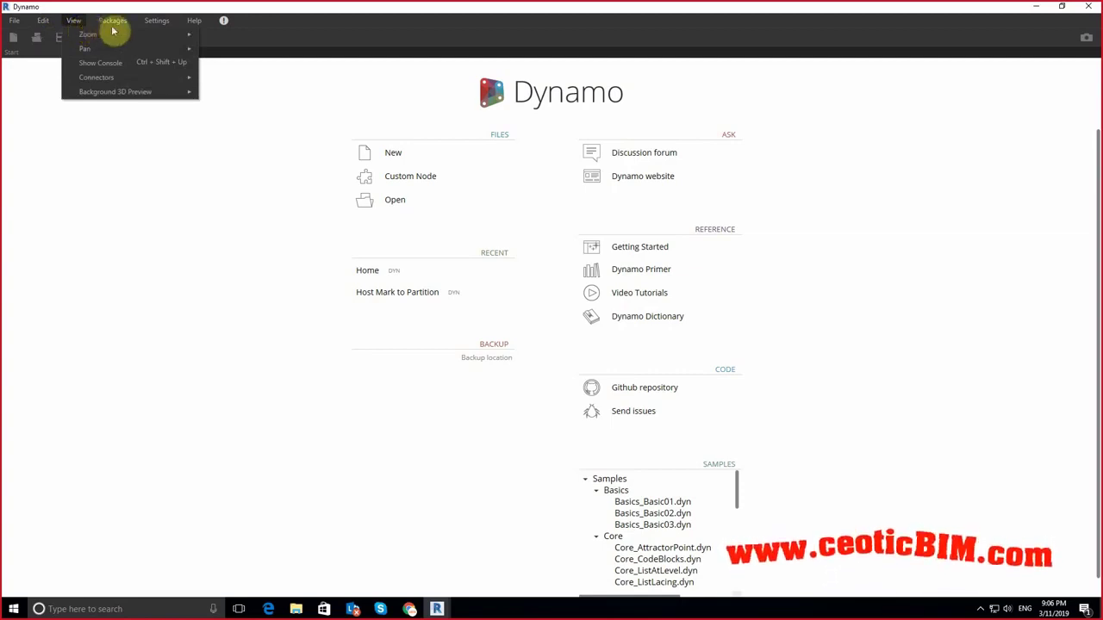
left_click(119, 26)
left_click(119, 25)
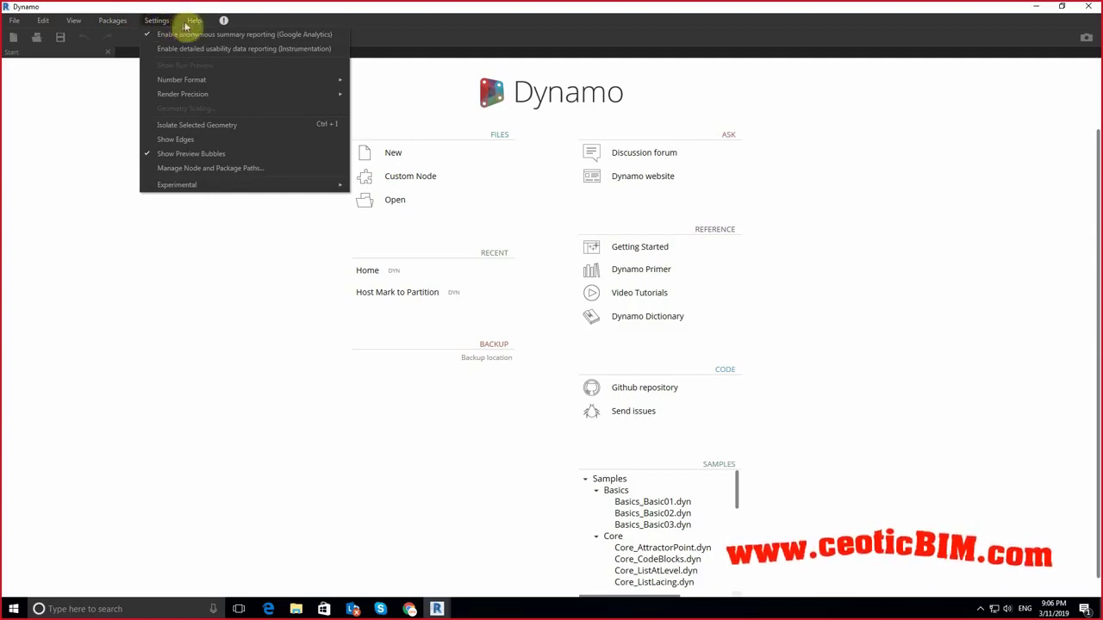
mouse_move(193, 20)
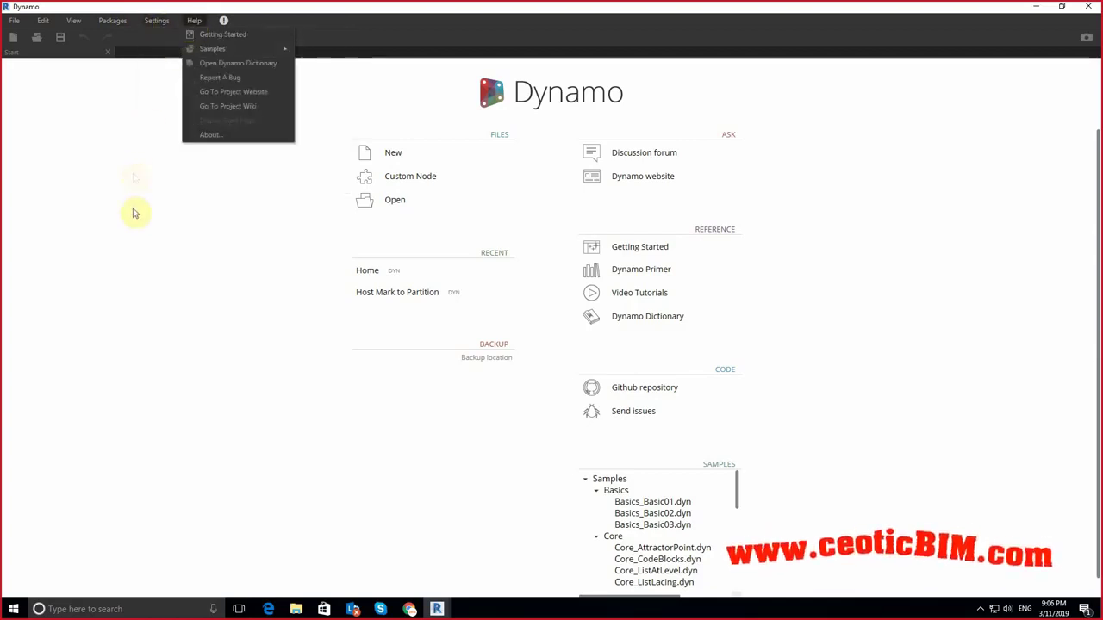
left_click(136, 214)
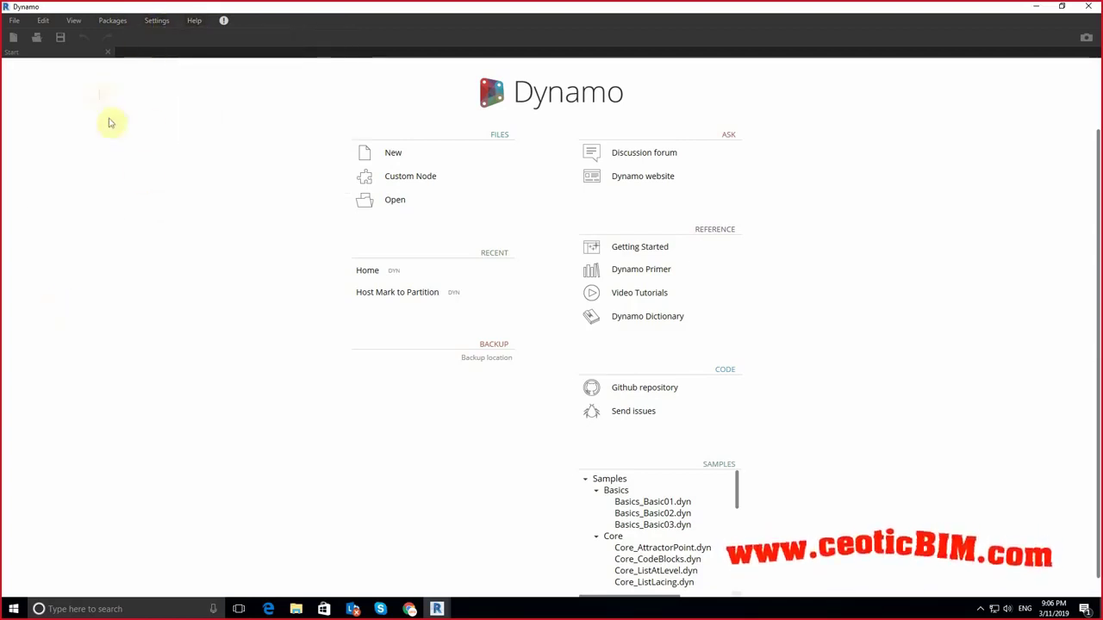
left_click(396, 153)
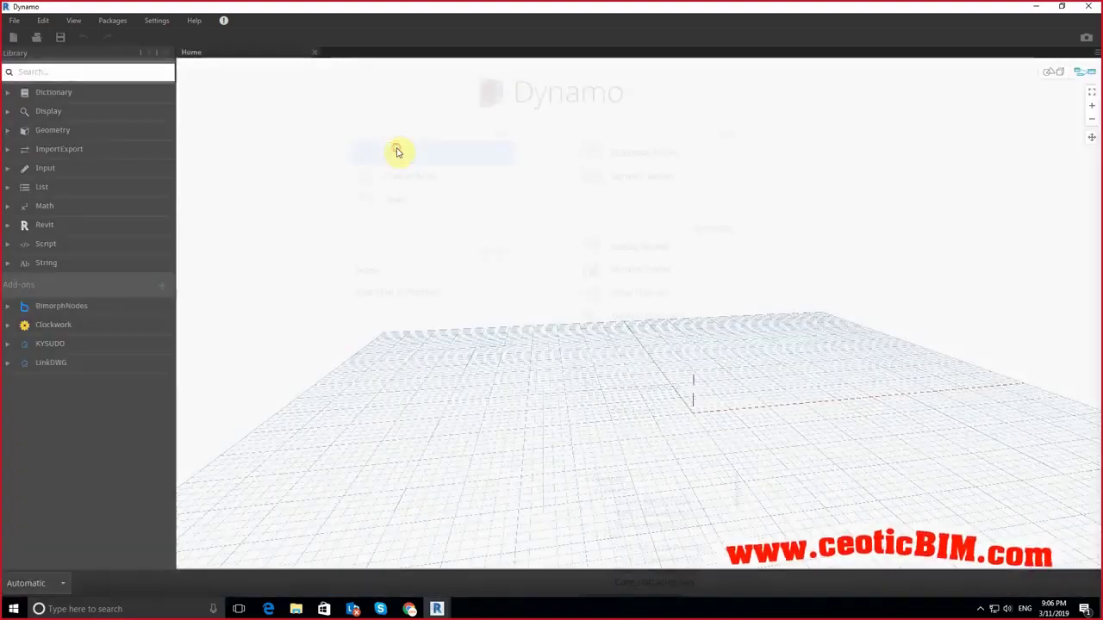
left_click(315, 52)
left_click(403, 199)
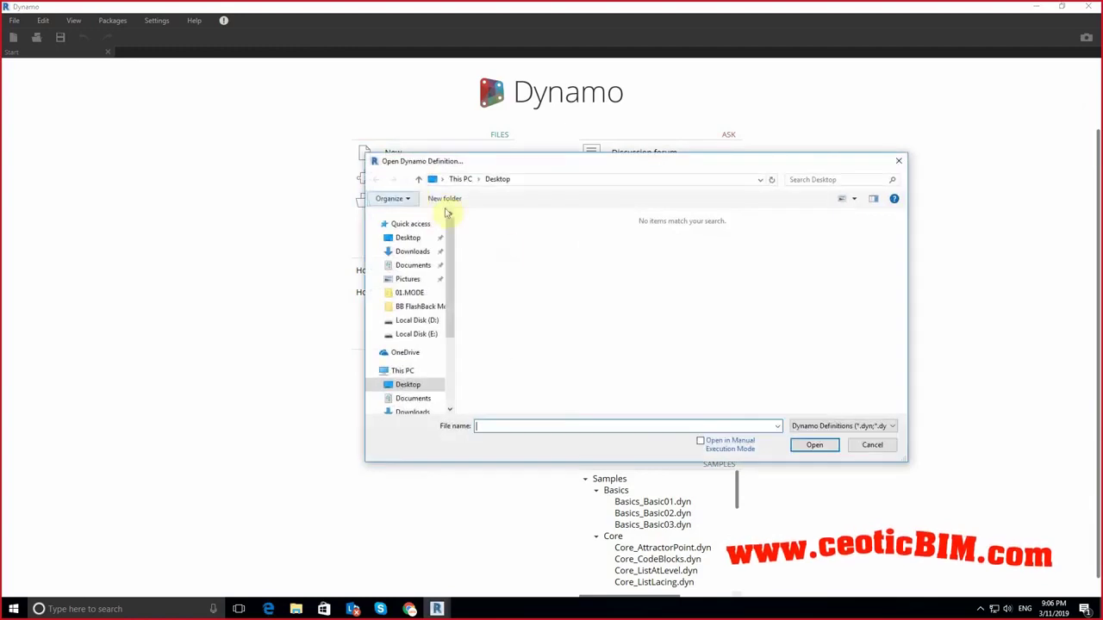
left_click(855, 443)
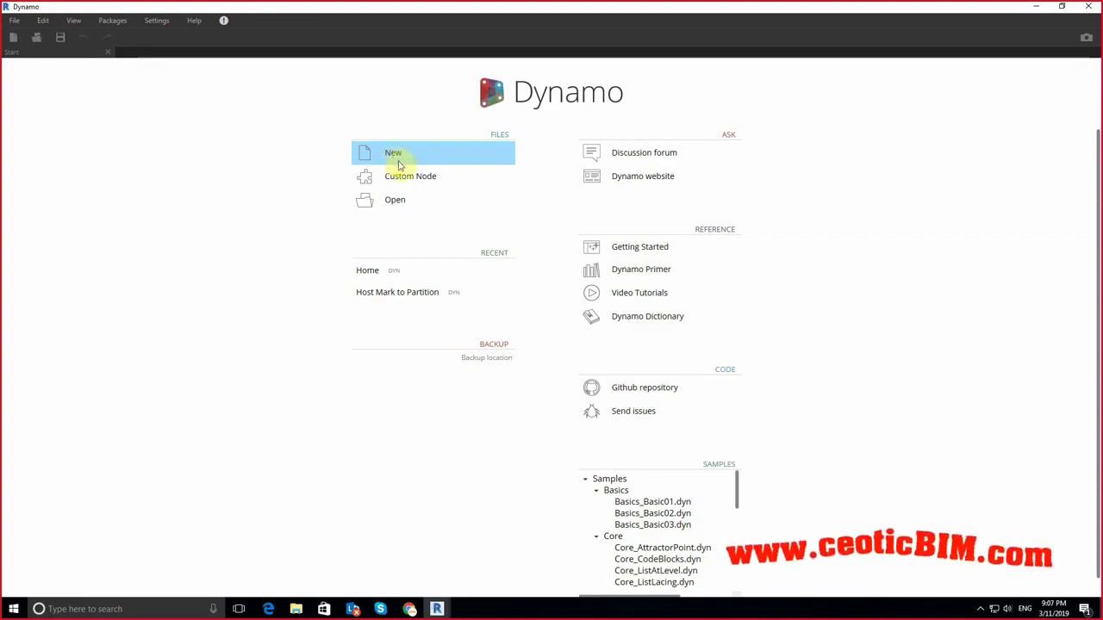
Step: Create a new blank Home graph from the Dynamo start page
left_click(398, 165)
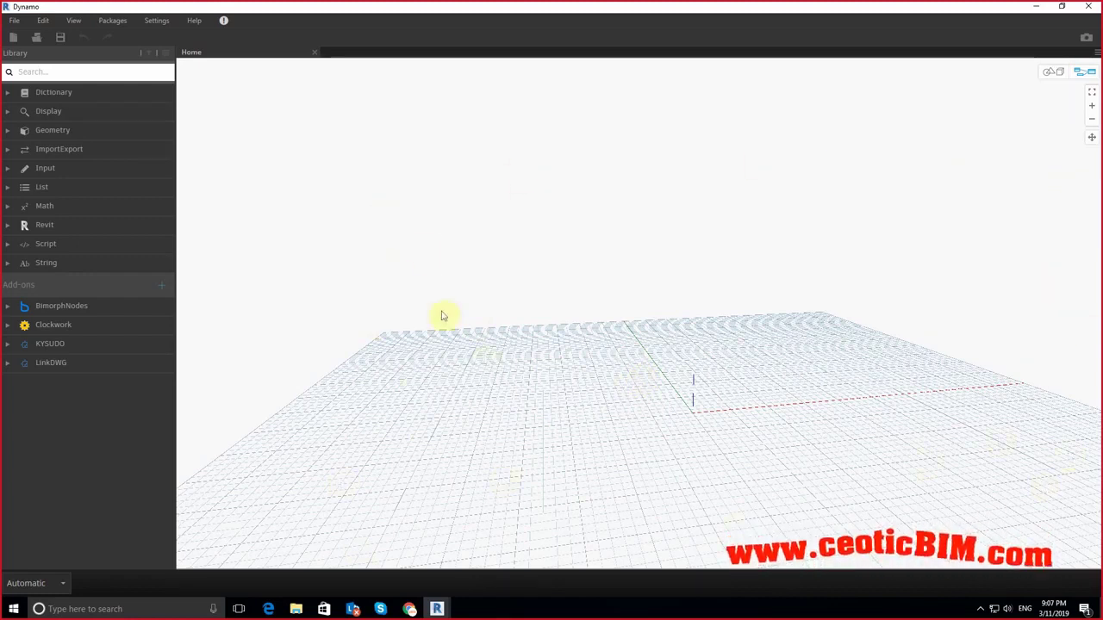
left_click_drag(525, 355, 601, 379)
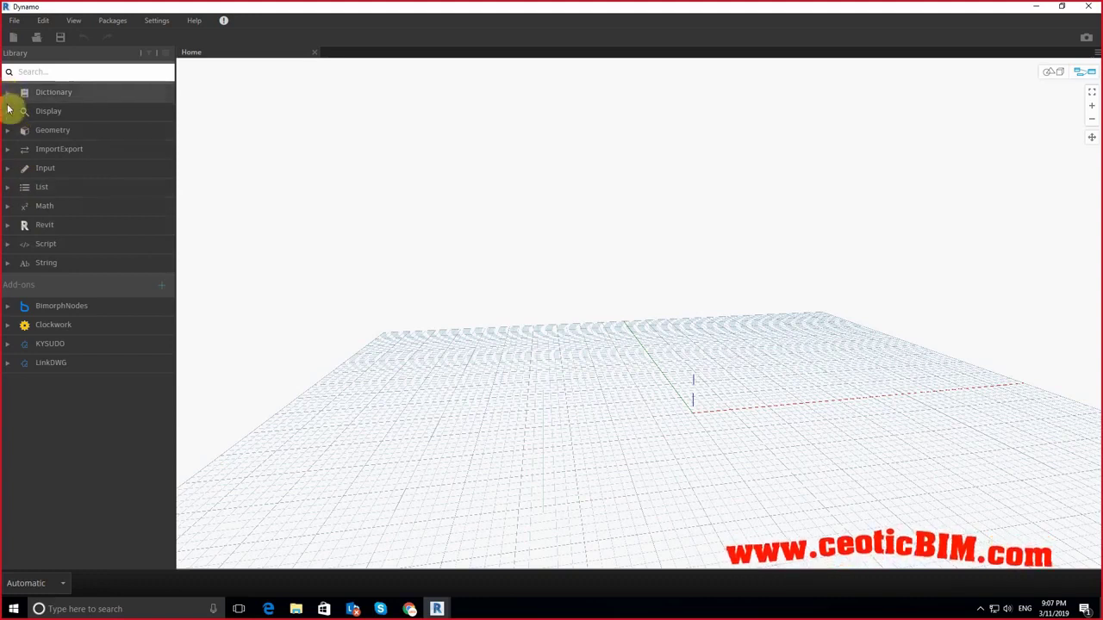
Step: Place a Math.Abs node from Math > Functions, move it, then delete it
left_click(6, 210)
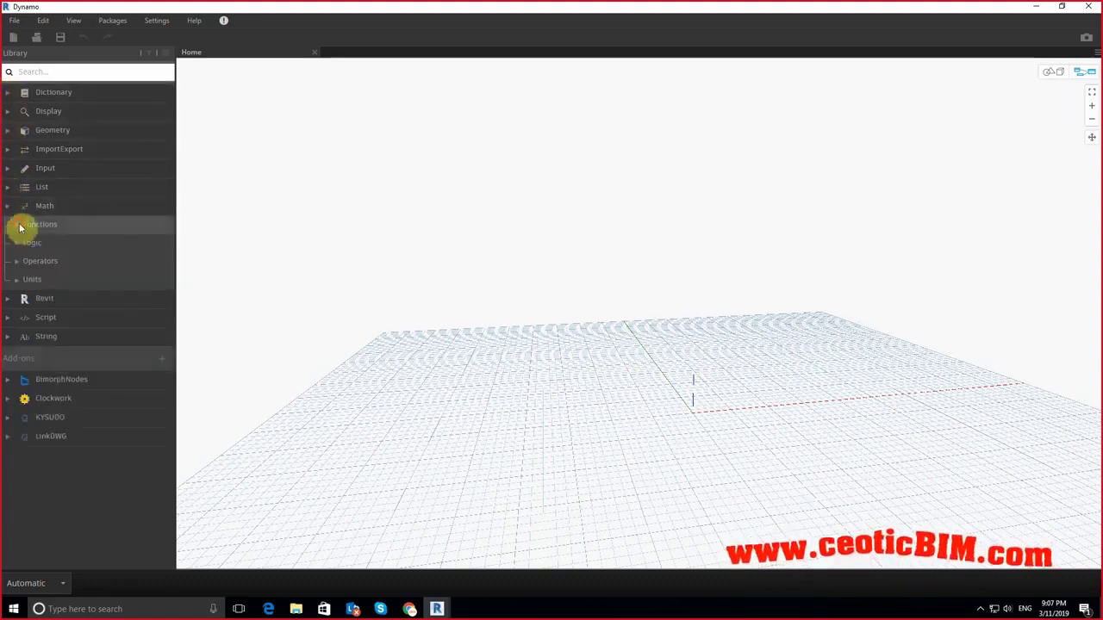
left_click(21, 224)
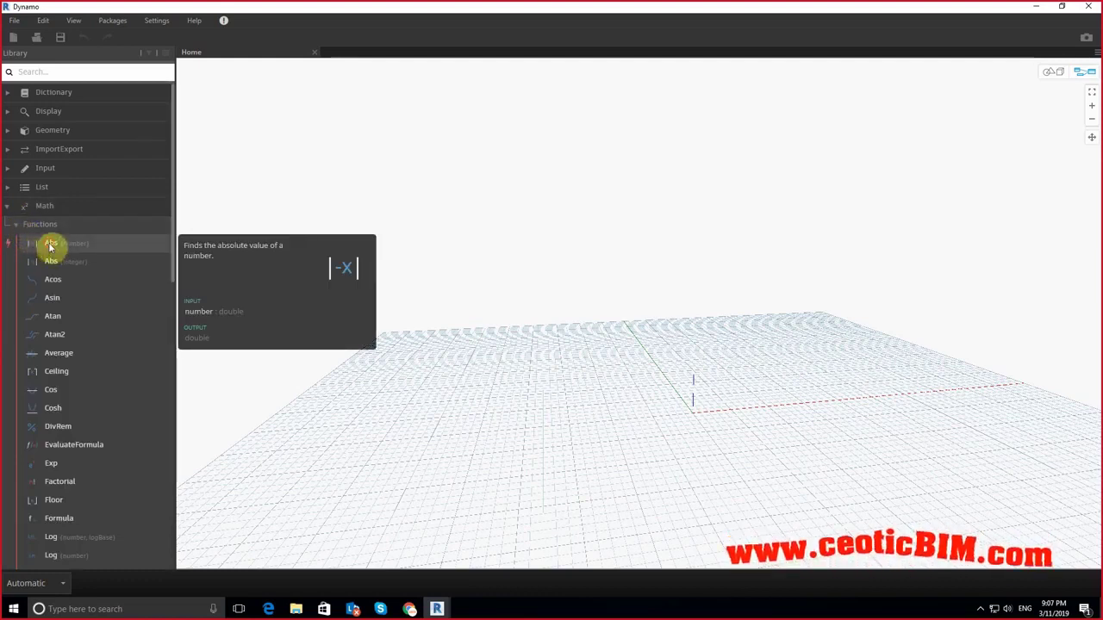
left_click(50, 246)
left_click_drag(694, 295, 607, 266)
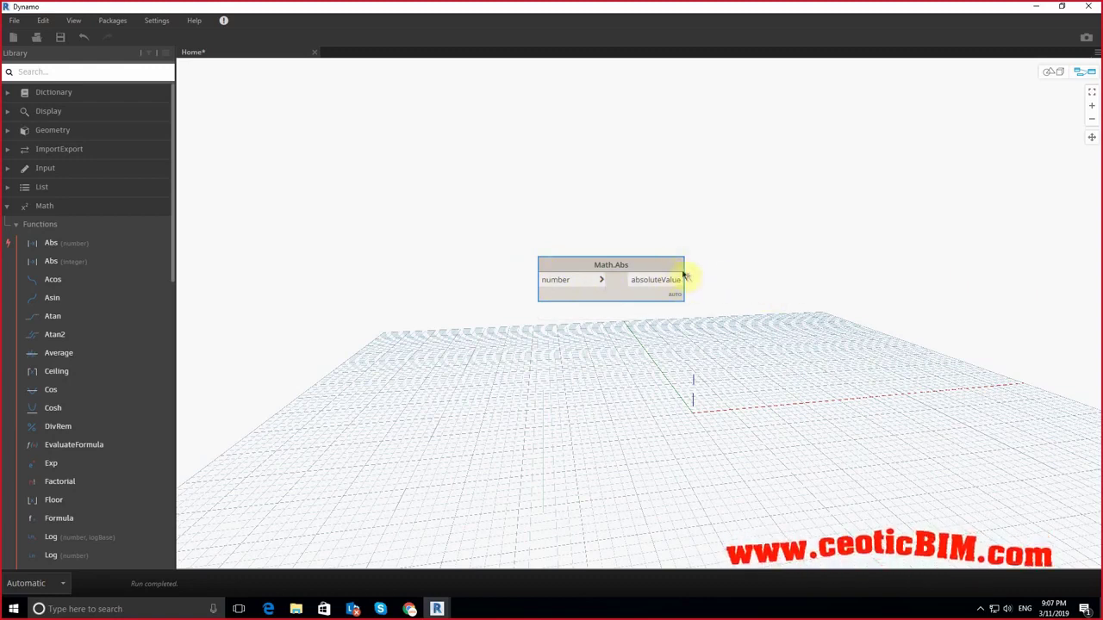
key("Delete")
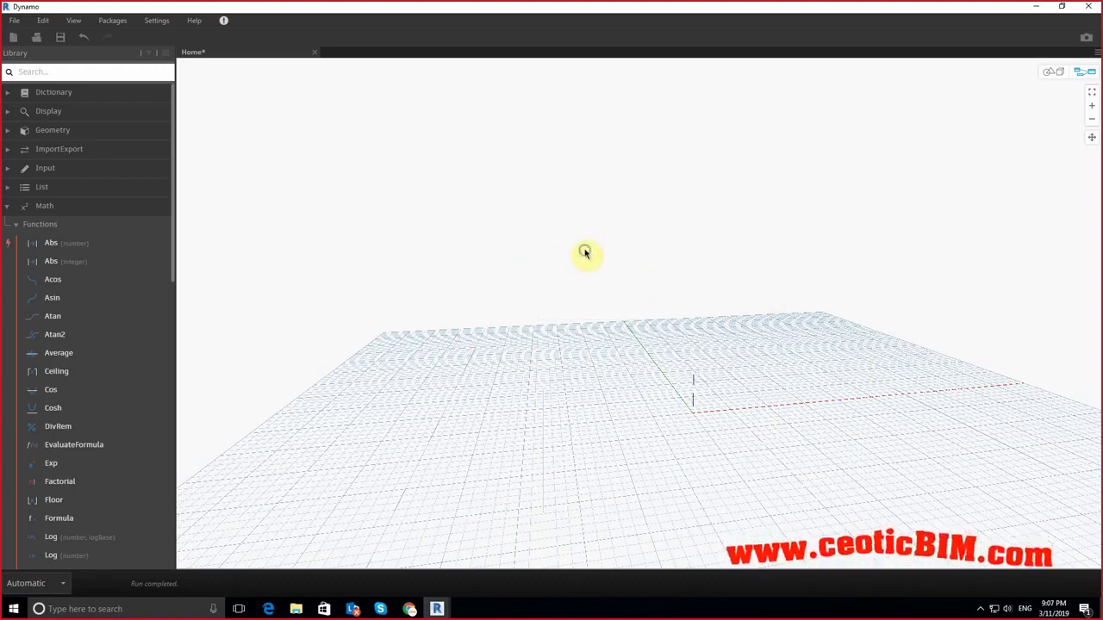
Step: Add a + addition node to the canvas
right_click(586, 253)
type("+")
left_click(615, 289)
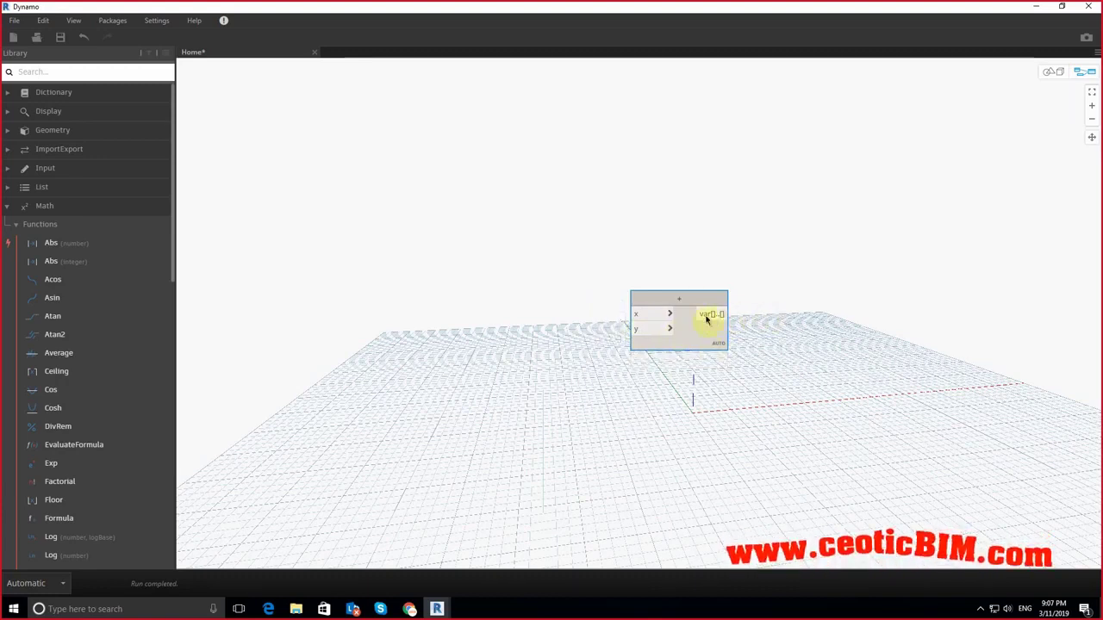
Step: Create two Code Blocks holding 5 and 4
double_click(504, 276)
type("5")
left_click(541, 338)
double_click(480, 428)
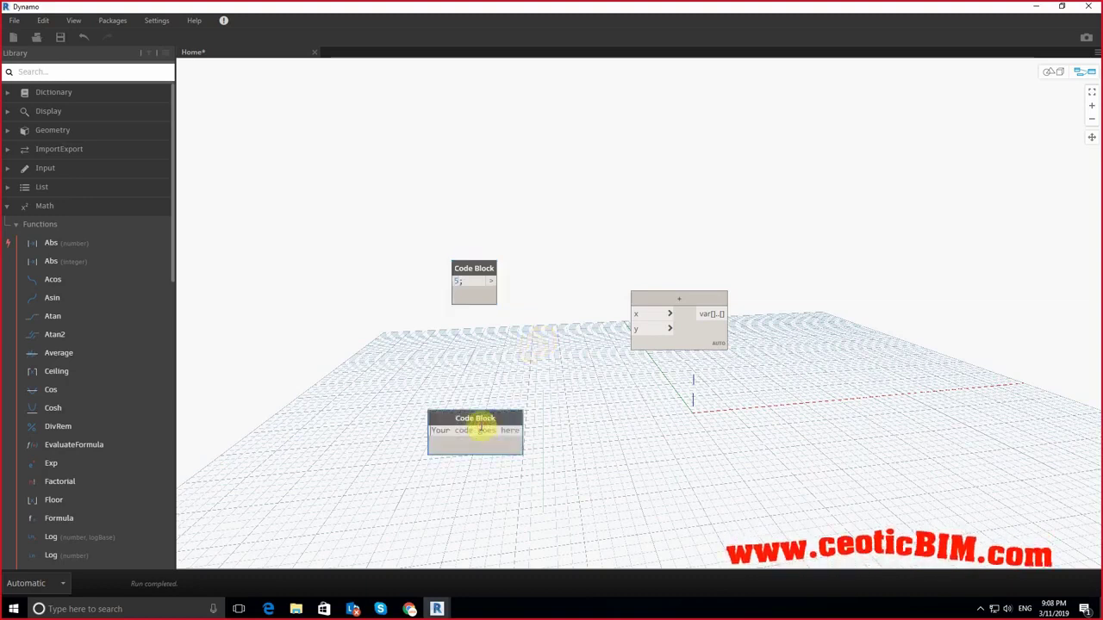
type("4")
left_click(532, 421)
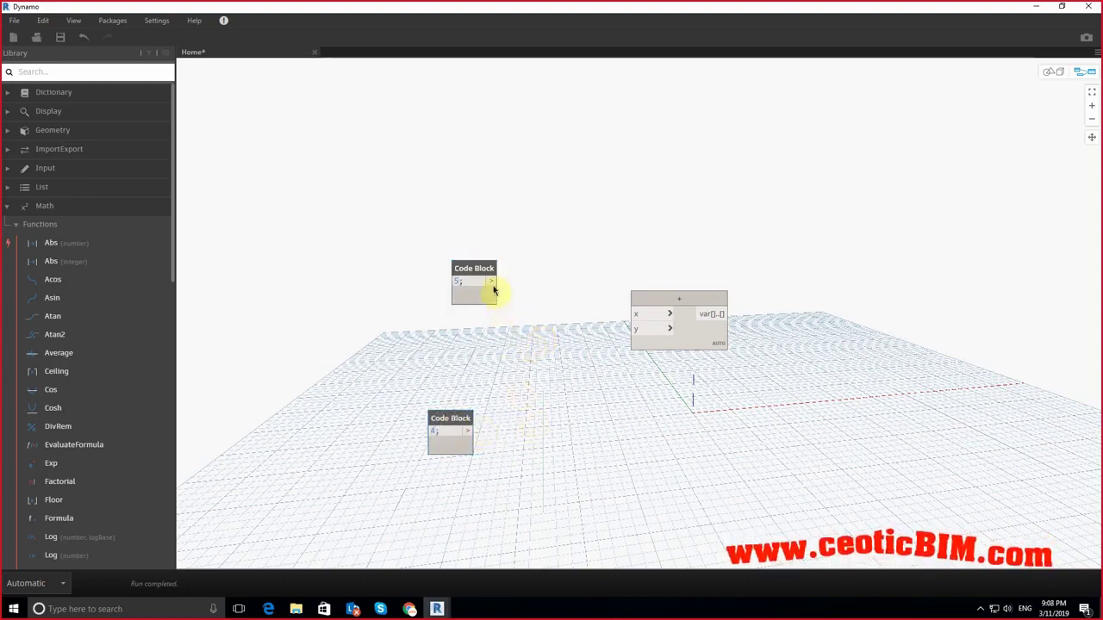
Step: Arrange the blocks beside the + node, wire 5 to x and 4 to y, and switch to Manual run mode
left_click_drag(458, 419, 577, 366)
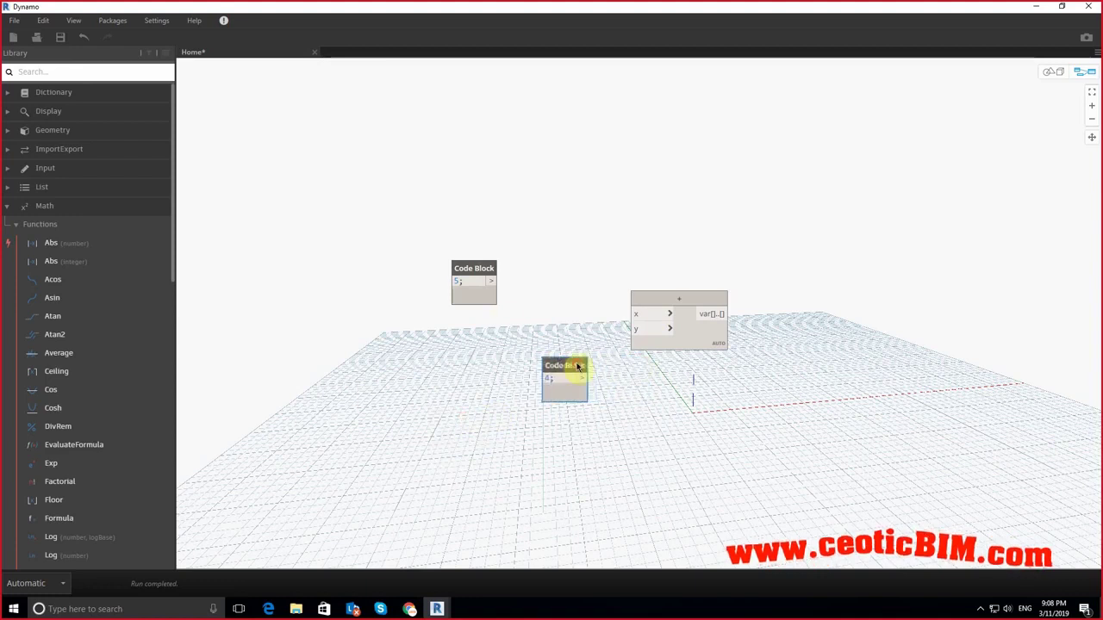
left_click_drag(480, 268, 572, 273)
left_click_drag(661, 298, 685, 302)
mouse_move(587, 286)
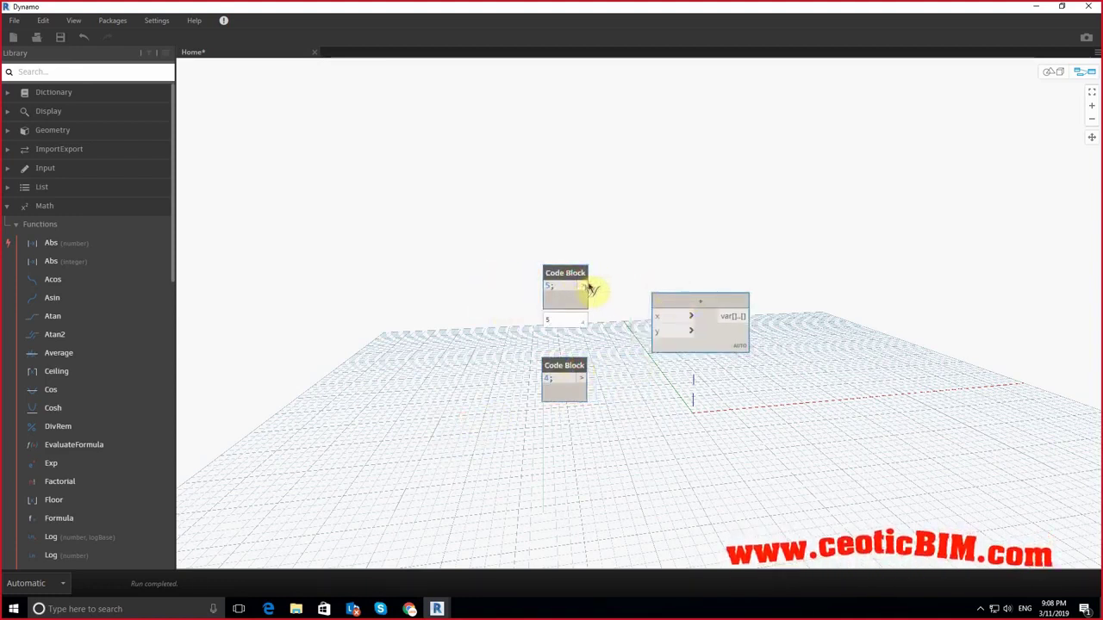
left_click_drag(607, 292, 652, 317)
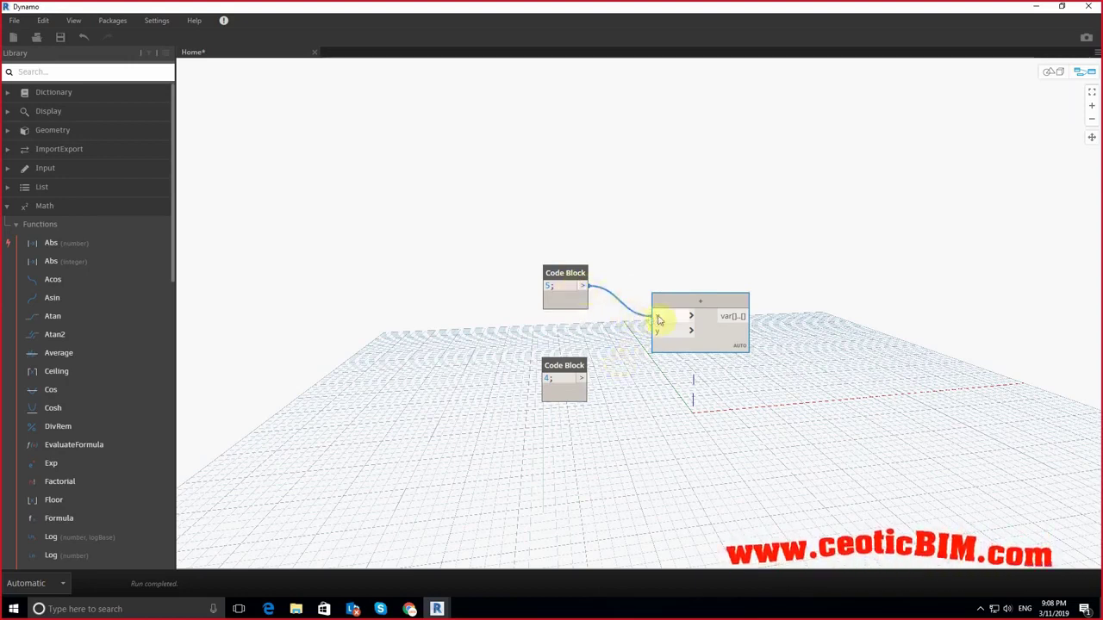
left_click_drag(584, 378, 656, 332)
left_click(43, 583)
left_click(24, 522)
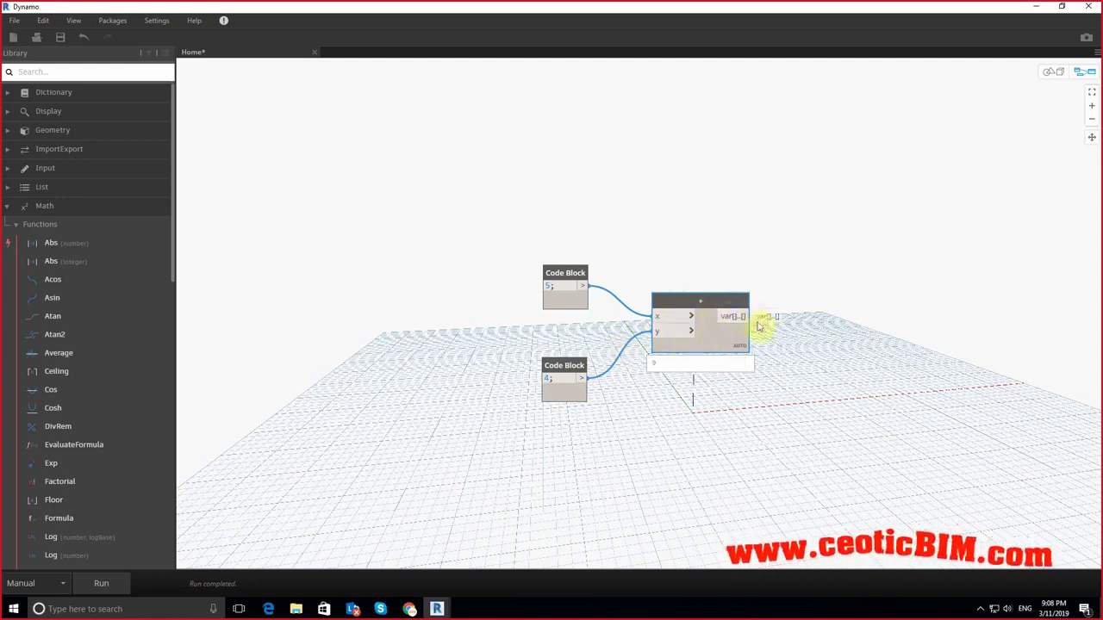
Step: Add an 'a;' Code Block right of the + node, wire the sum into it, and move the + node lower
double_click(824, 270)
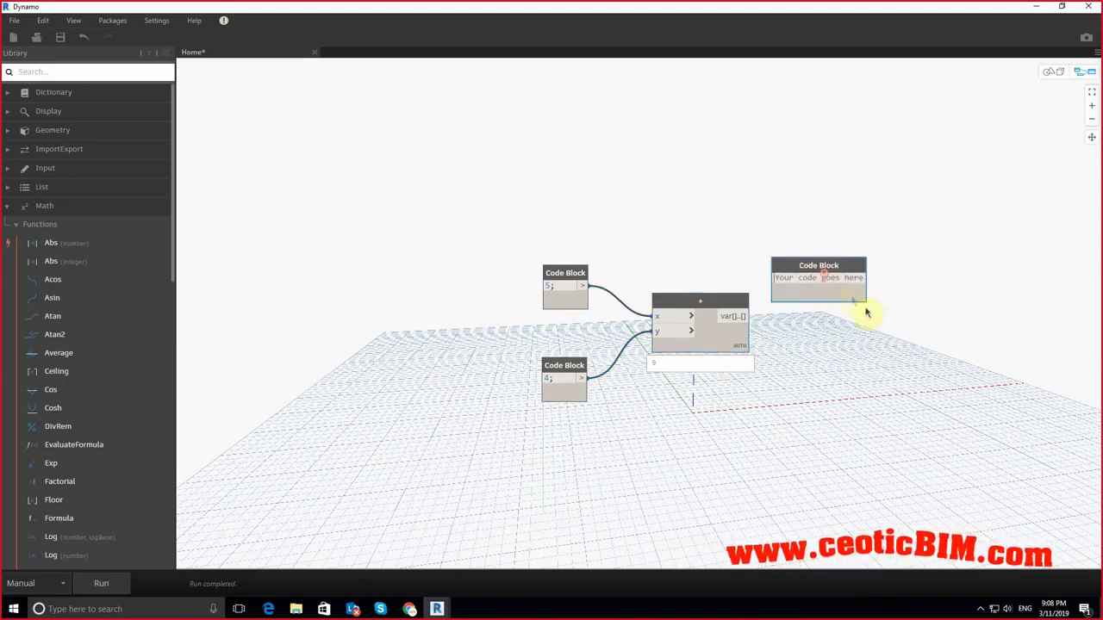
left_click_drag(829, 263, 890, 264)
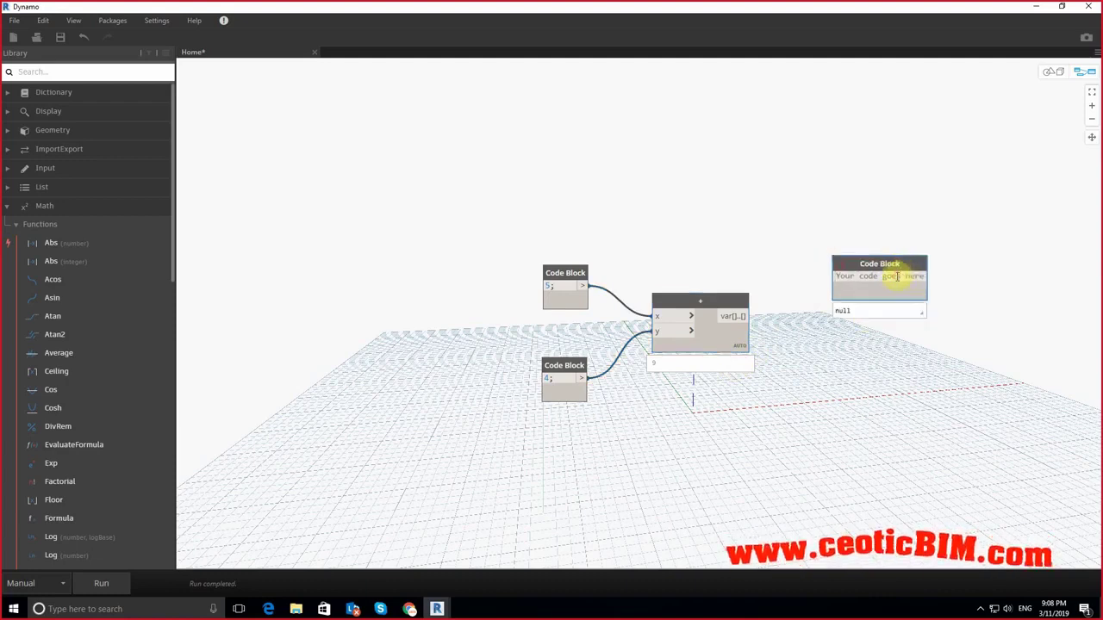
type("a")
left_click(795, 370)
mouse_move(748, 317)
left_mouse_down()
mouse_move(823, 294)
mouse_move(835, 277)
left_mouse_up()
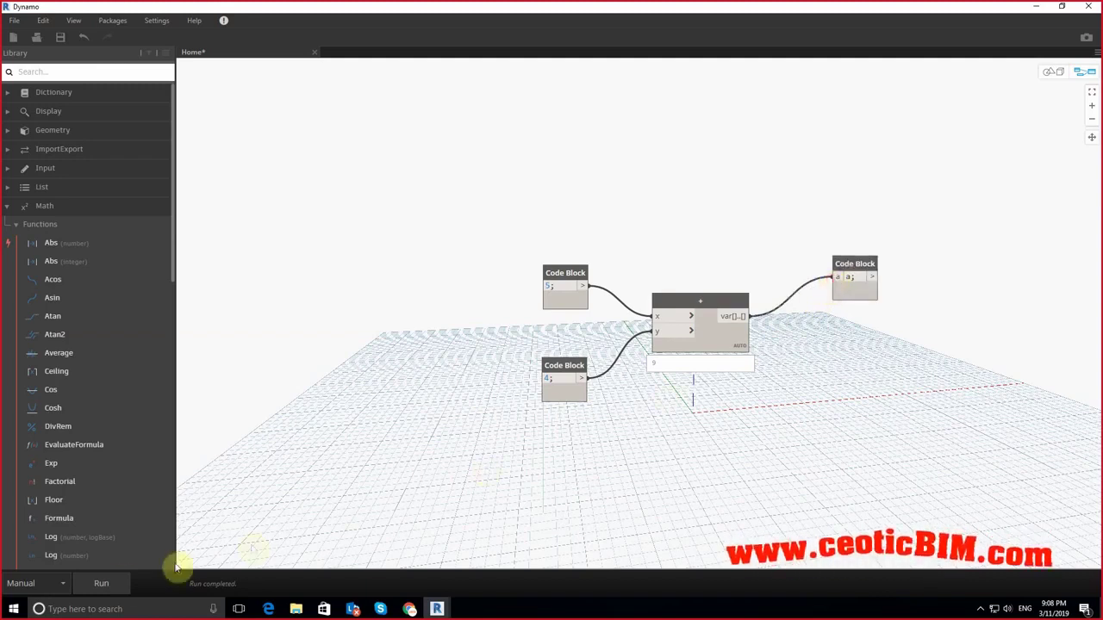
left_click(873, 310)
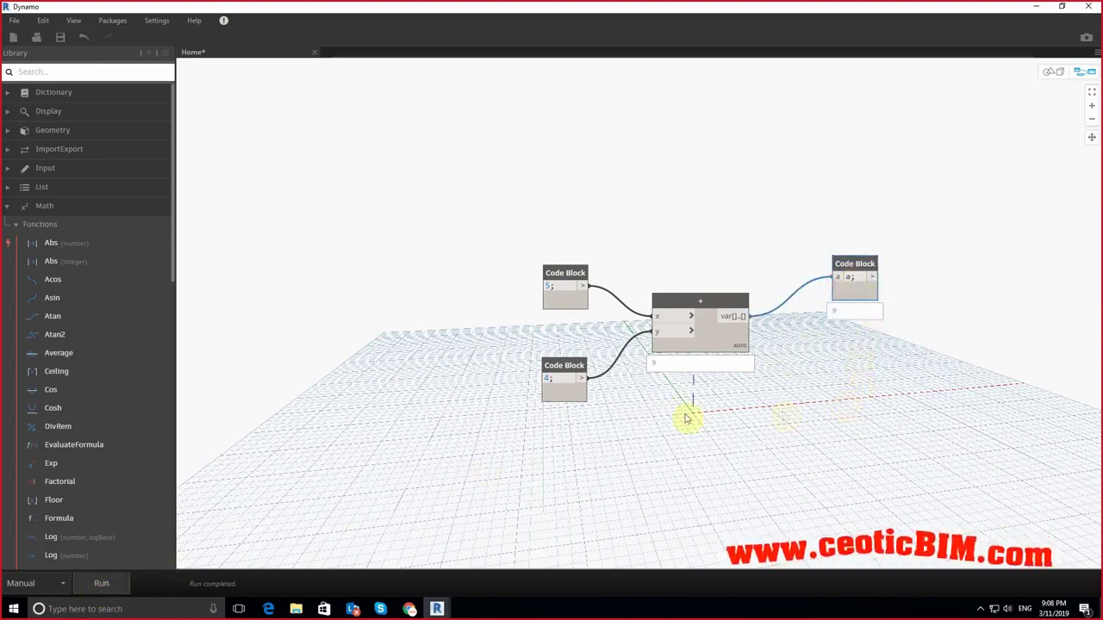
left_click_drag(692, 310, 705, 409)
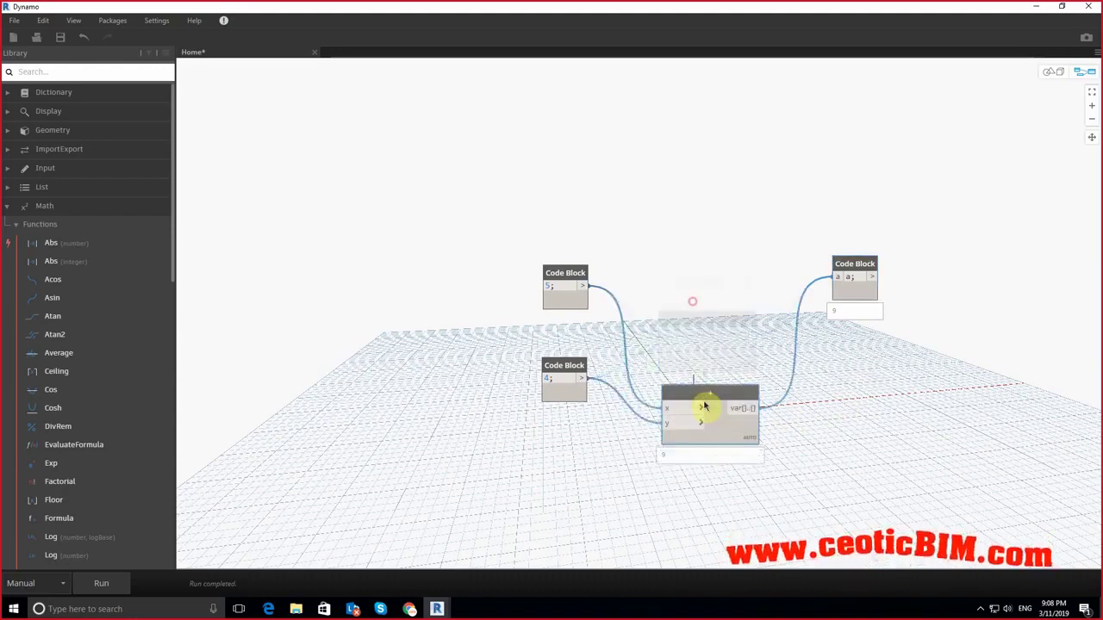
Step: Place a multiplication node fed by 5 and 4, send its product to the a; Code Block, and collapse Math
right_click(696, 257)
type("+")
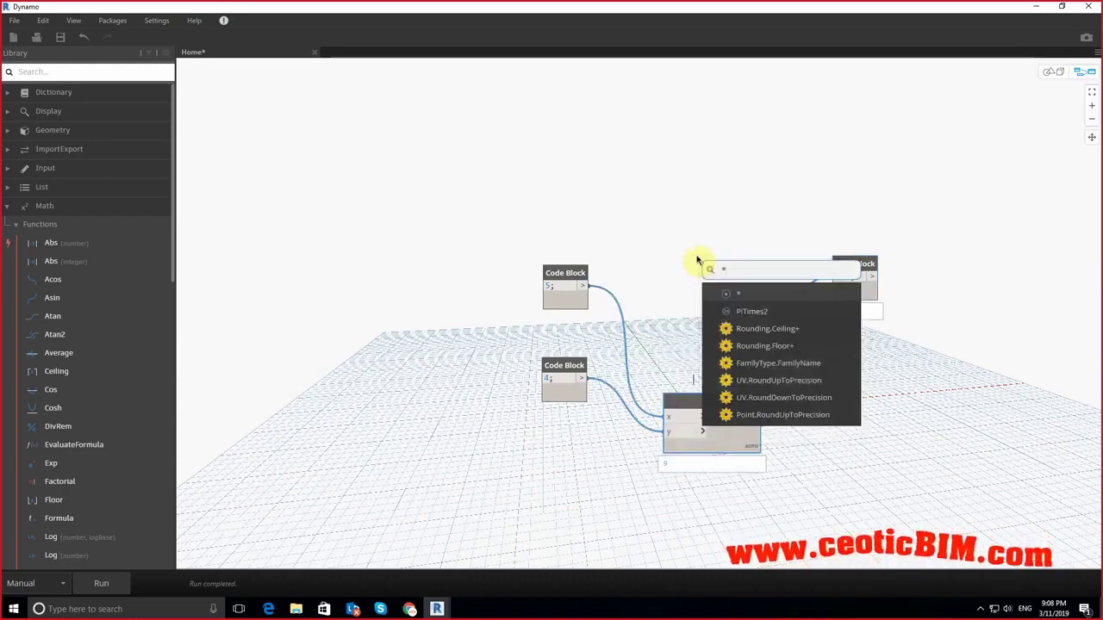
left_click(755, 297)
left_click_drag(772, 306, 672, 256)
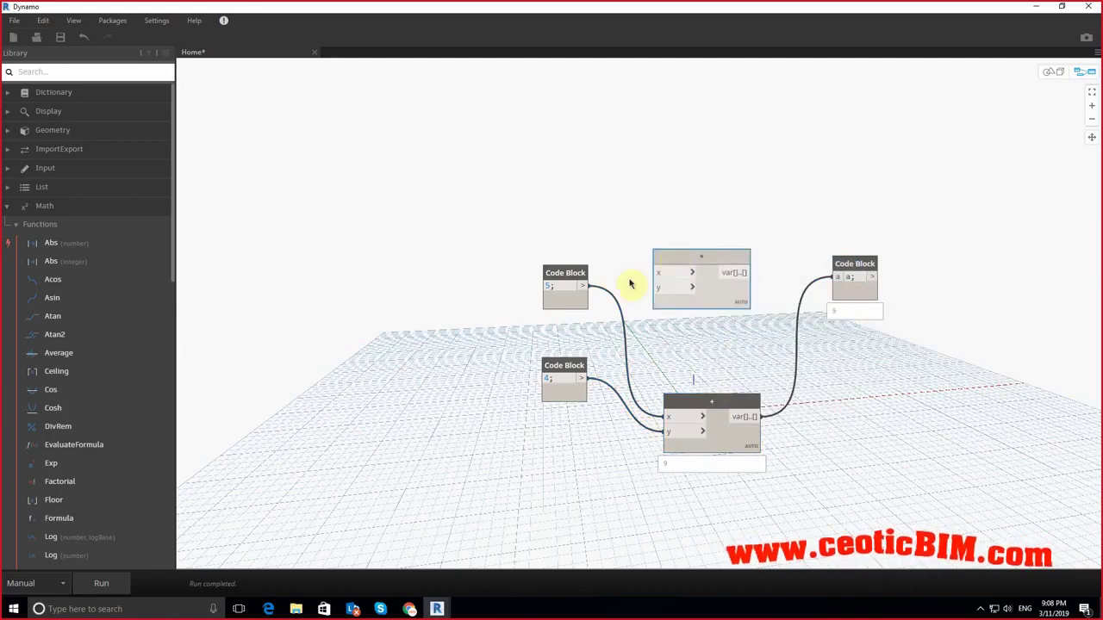
left_click_drag(583, 286, 658, 273)
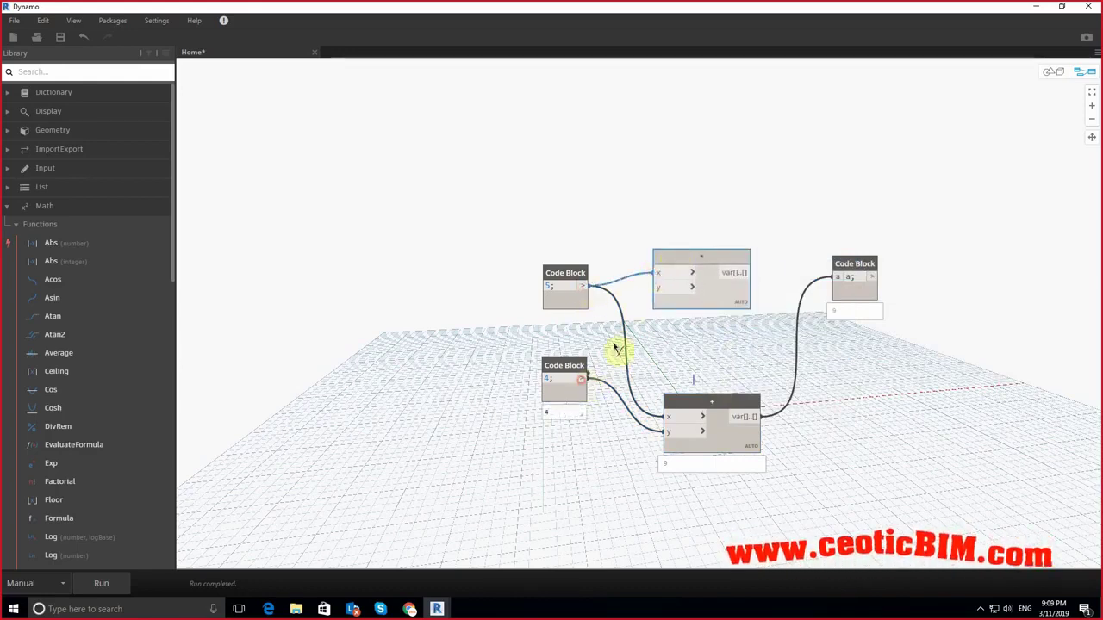
left_click_drag(583, 380, 659, 287)
left_click_drag(741, 274, 836, 277)
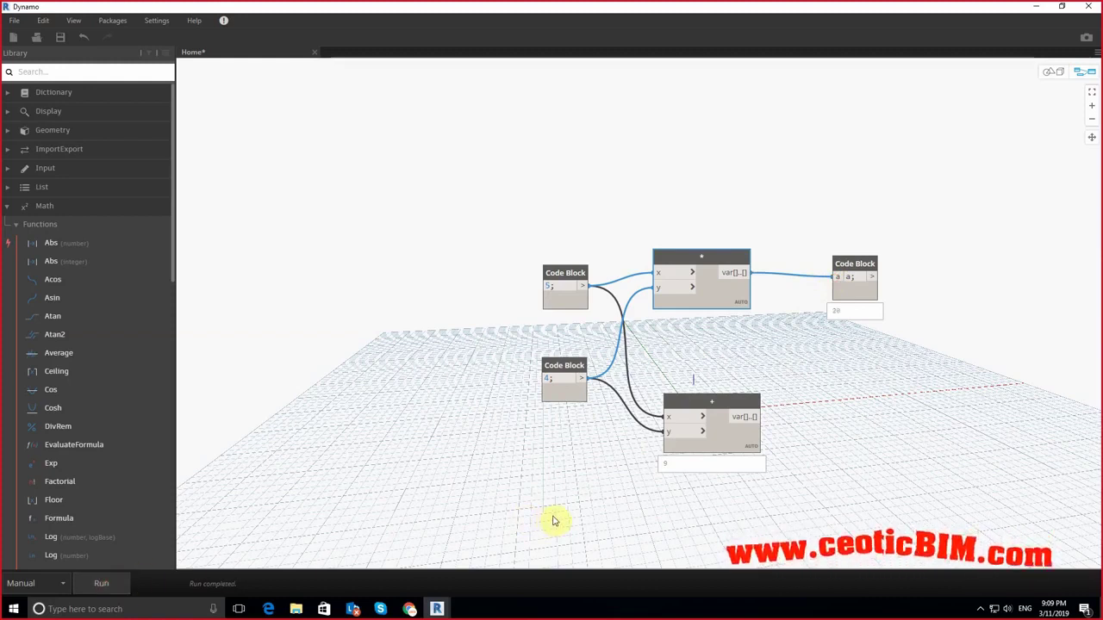
left_click(69, 207)
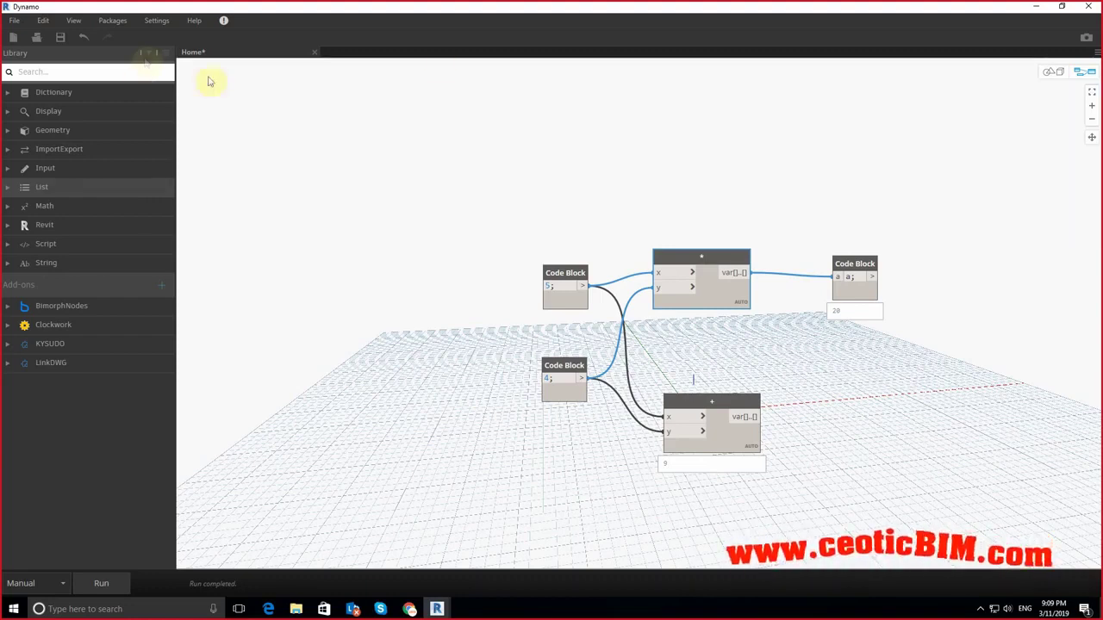
Step: Select the graph and move the multiplication node further to the lower right
left_click_drag(904, 212, 490, 480)
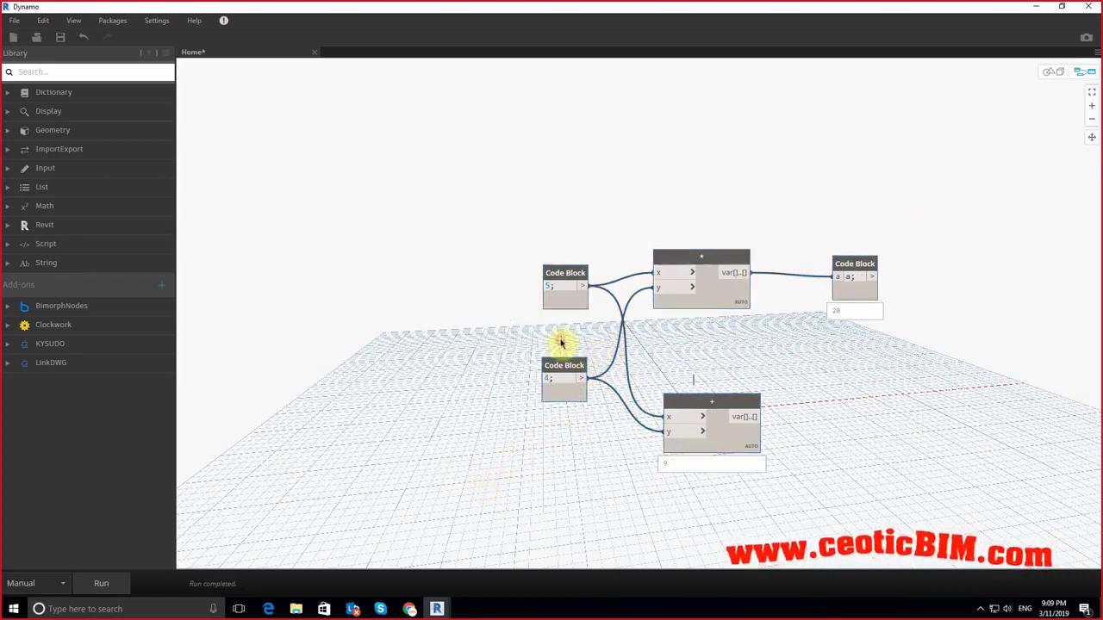
mouse_move(709, 249)
left_mouse_down()
mouse_move(742, 269)
mouse_move(756, 320)
left_mouse_up()
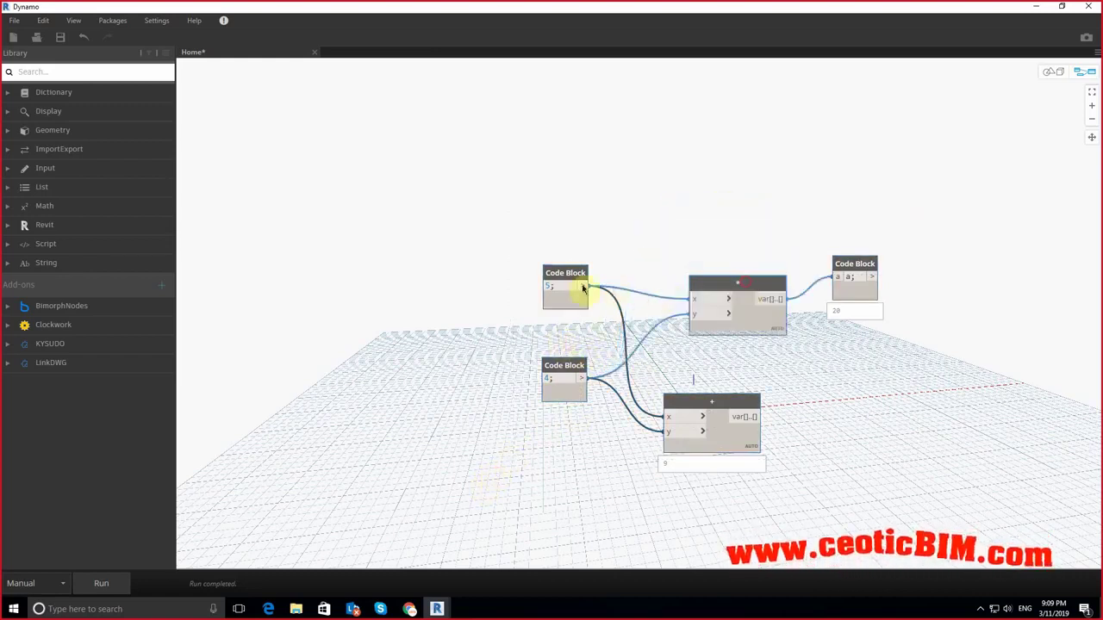
mouse_move(695, 299)
left_mouse_down()
mouse_move(659, 289)
mouse_move(665, 417)
mouse_move(635, 438)
left_mouse_up()
Step: Reconnect Code Blocks 5 and 4 to the multiplication node's x and y inputs
left_click_drag(593, 288, 695, 303)
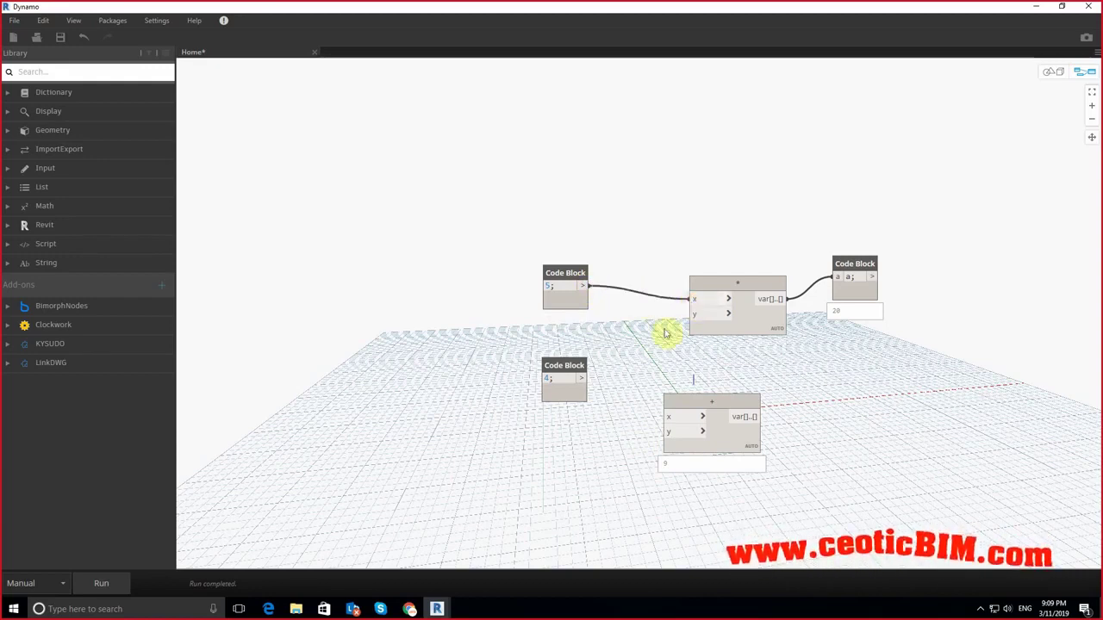
mouse_move(584, 379)
left_mouse_down()
mouse_move(703, 323)
mouse_move(694, 317)
left_mouse_up()
mouse_move(694, 314)
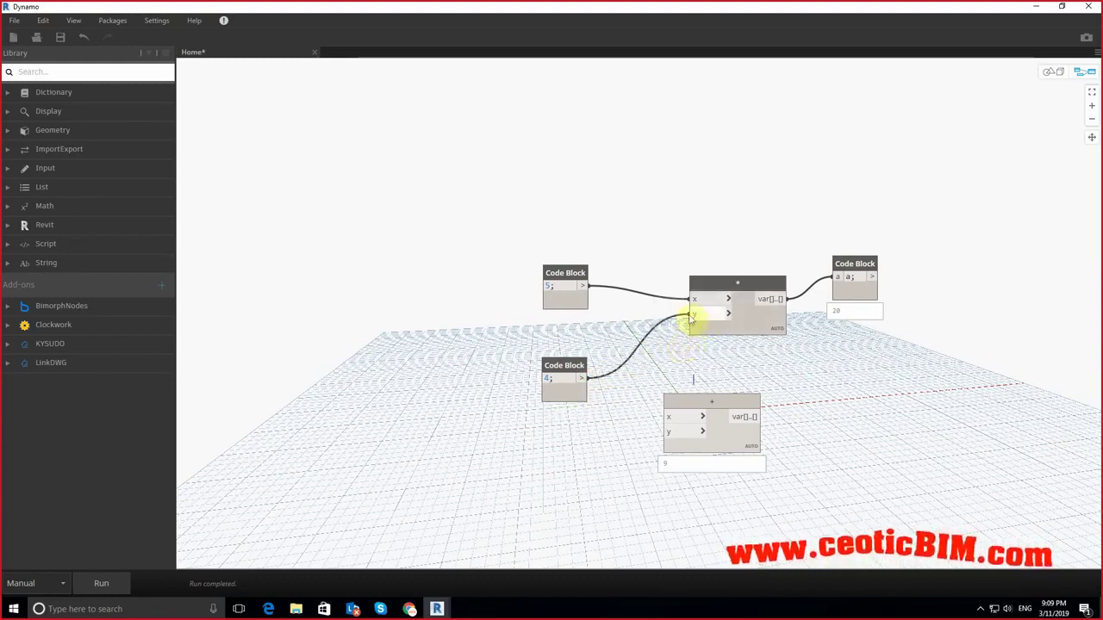
mouse_move(694, 316)
left_mouse_down()
mouse_move(637, 371)
mouse_move(689, 317)
left_mouse_up()
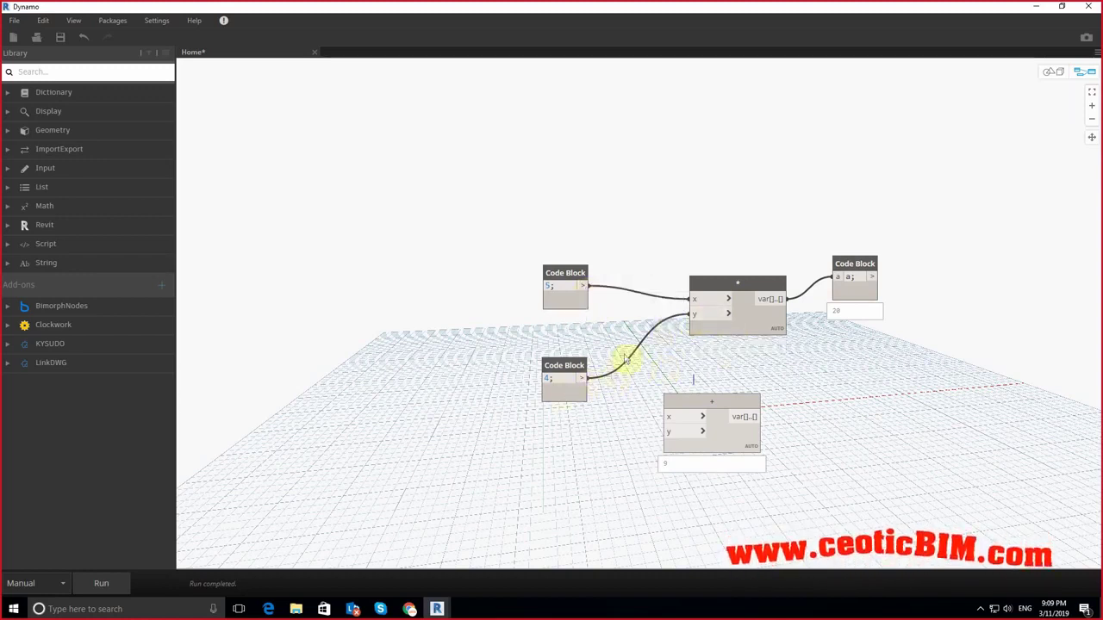
left_click_drag(588, 293, 689, 318)
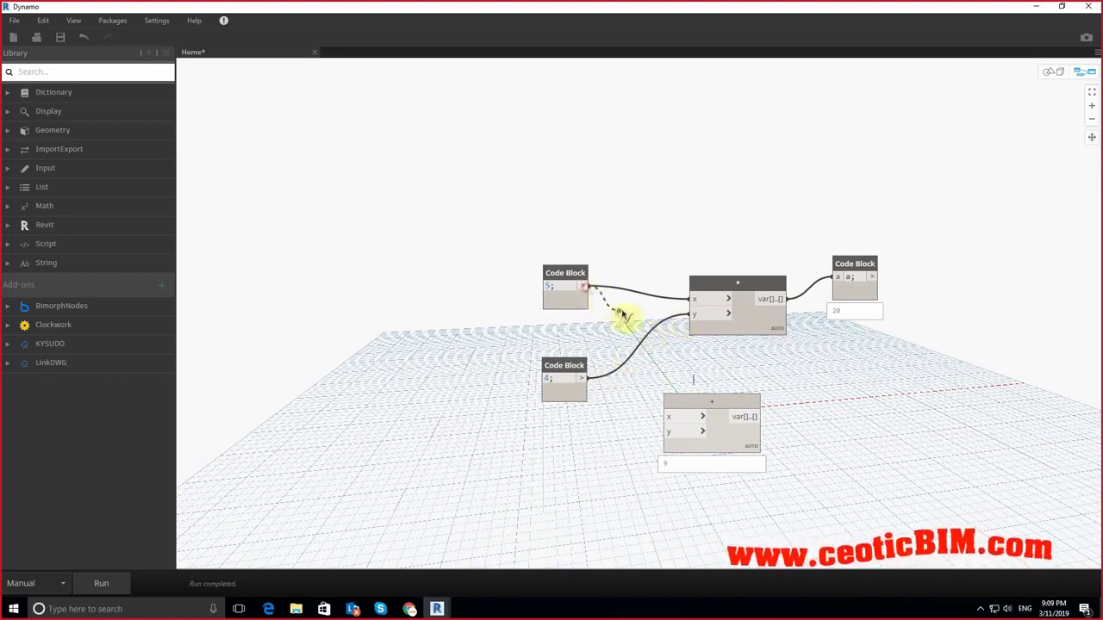
left_click(691, 318)
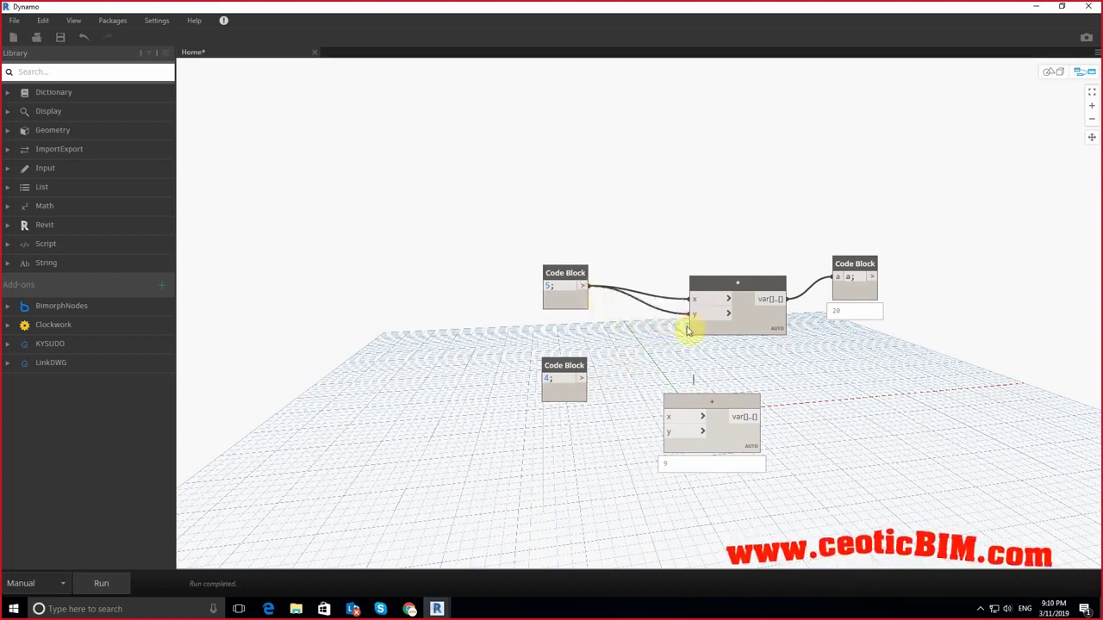
left_click(691, 313)
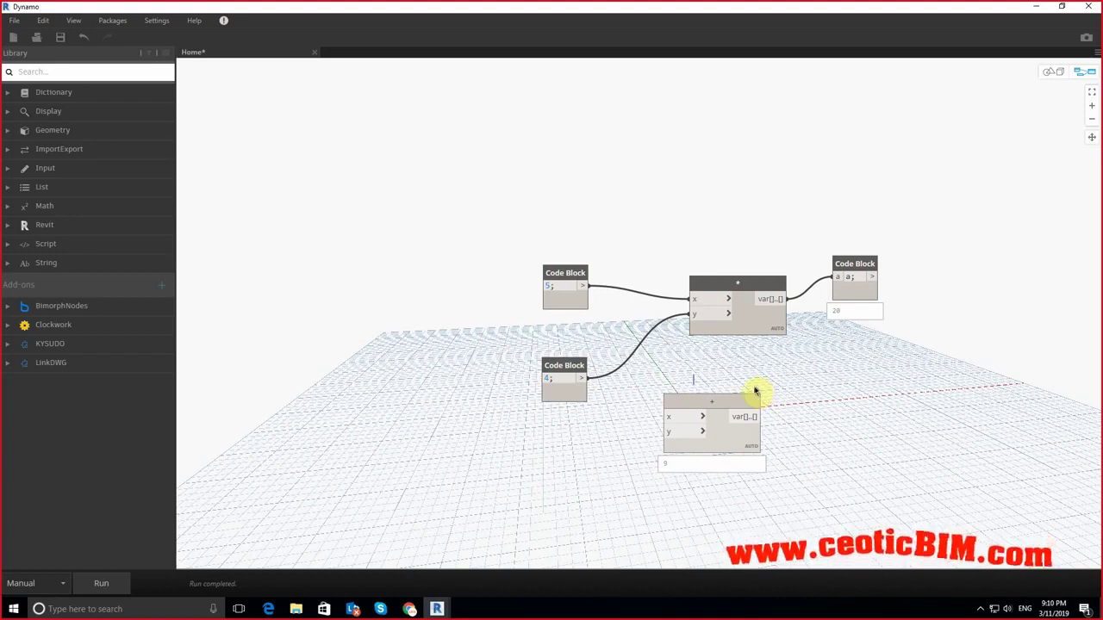
left_click_drag(457, 219, 948, 509)
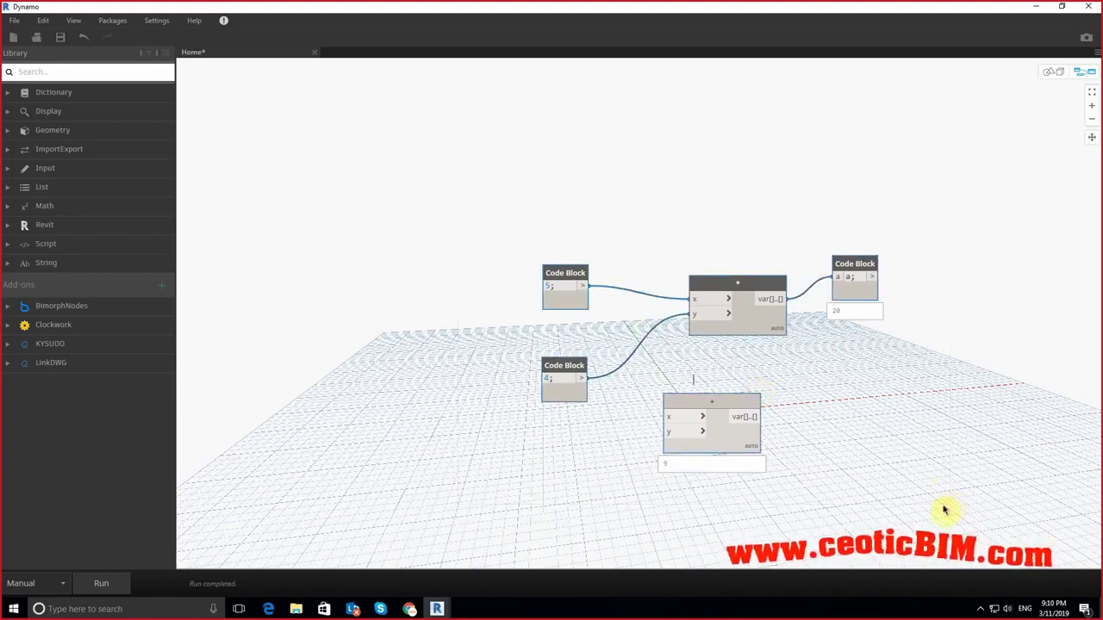
key("Delete")
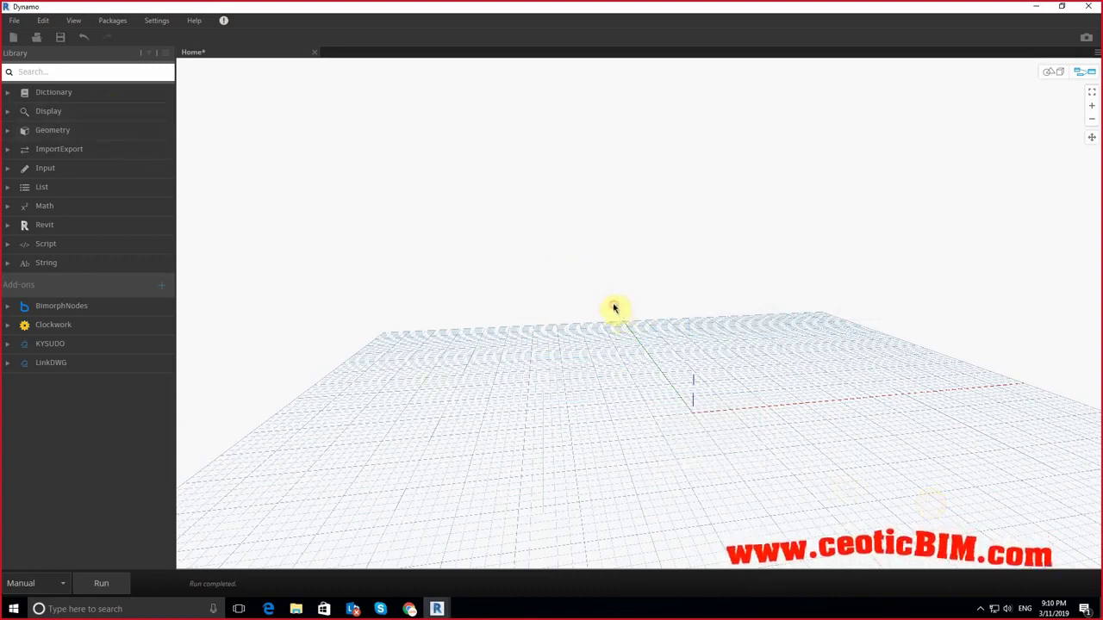
key("ctrl+z")
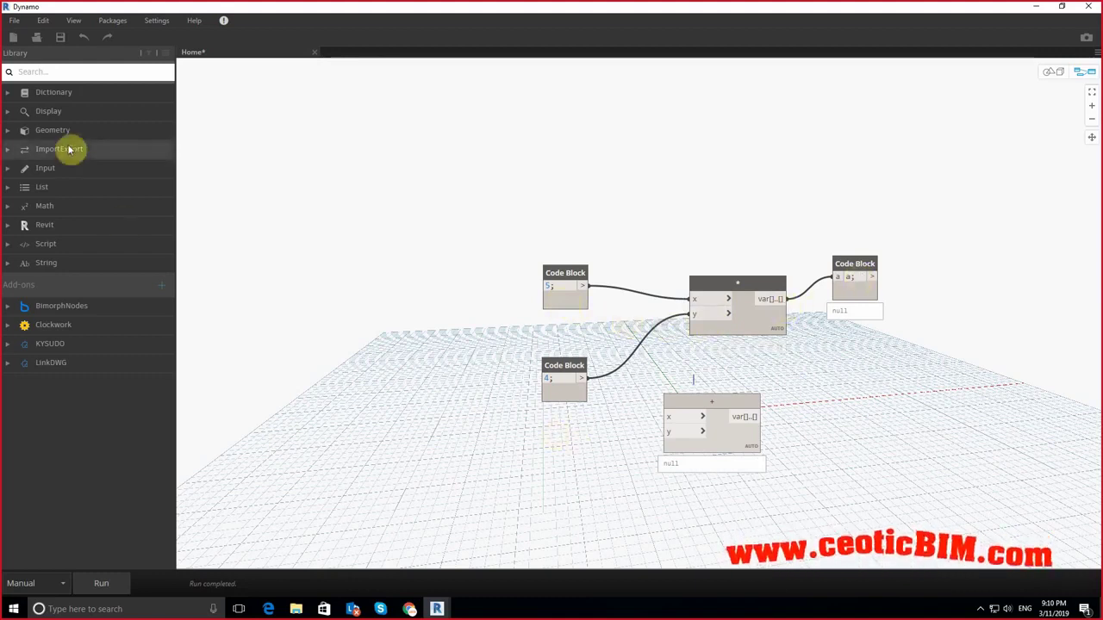
left_click(30, 91)
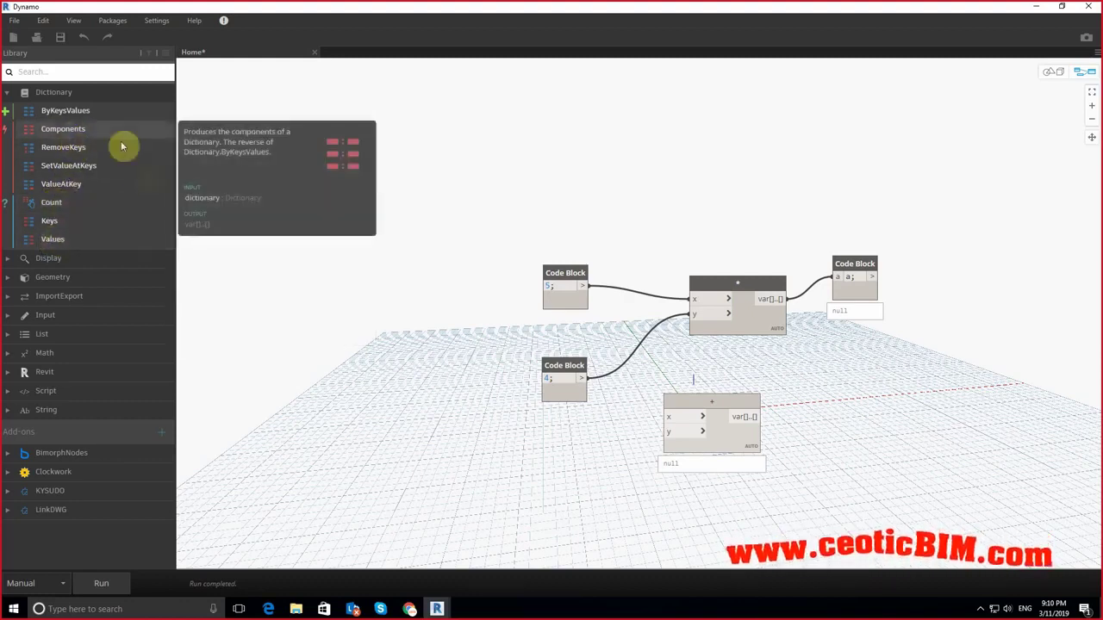
left_click(49, 258)
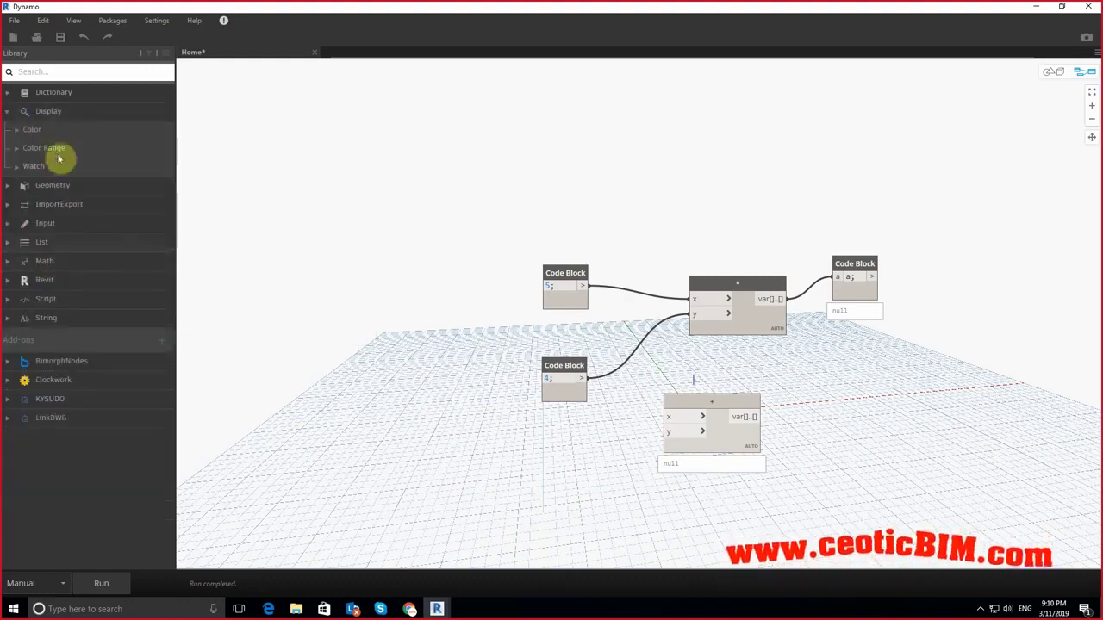
left_click(35, 134)
left_click(35, 134)
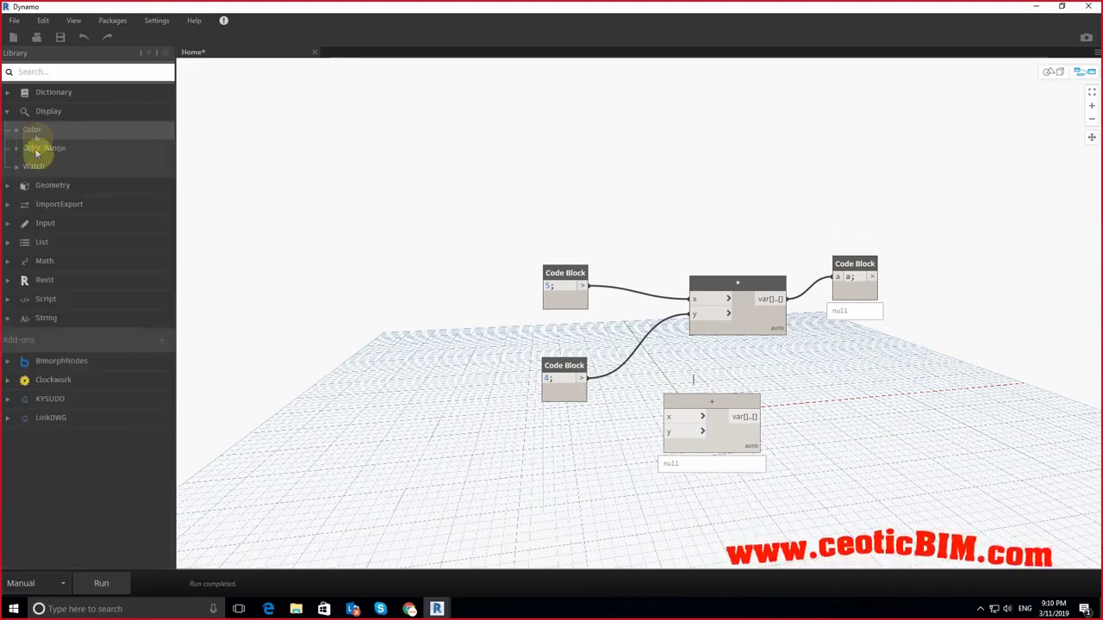
left_click(38, 147)
left_click(38, 149)
left_click(35, 169)
left_click(36, 169)
left_click(42, 186)
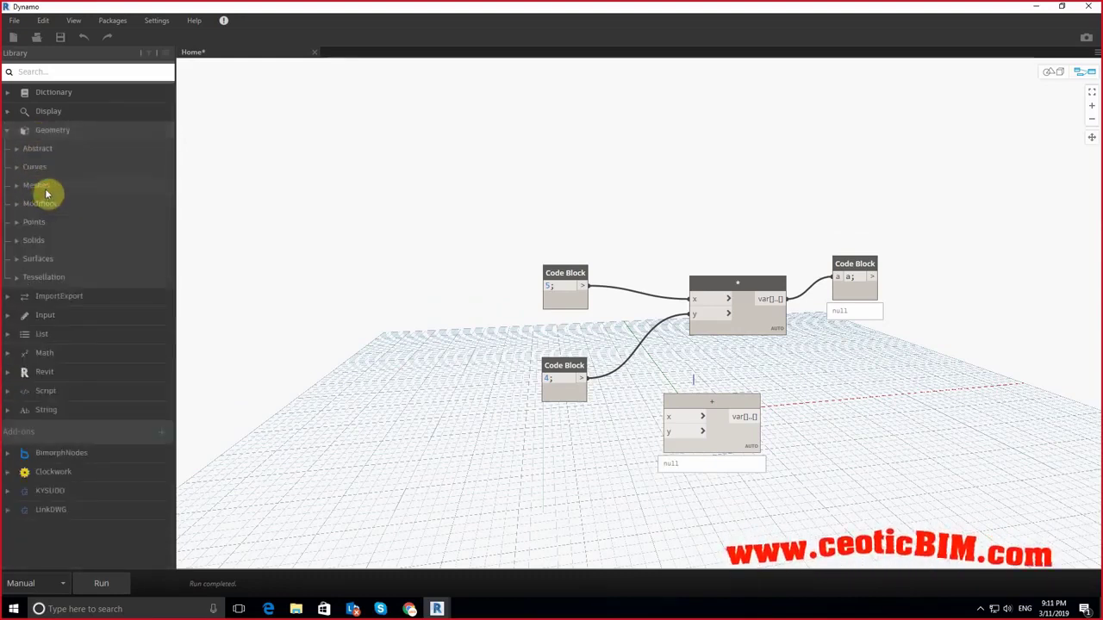
left_click(36, 167)
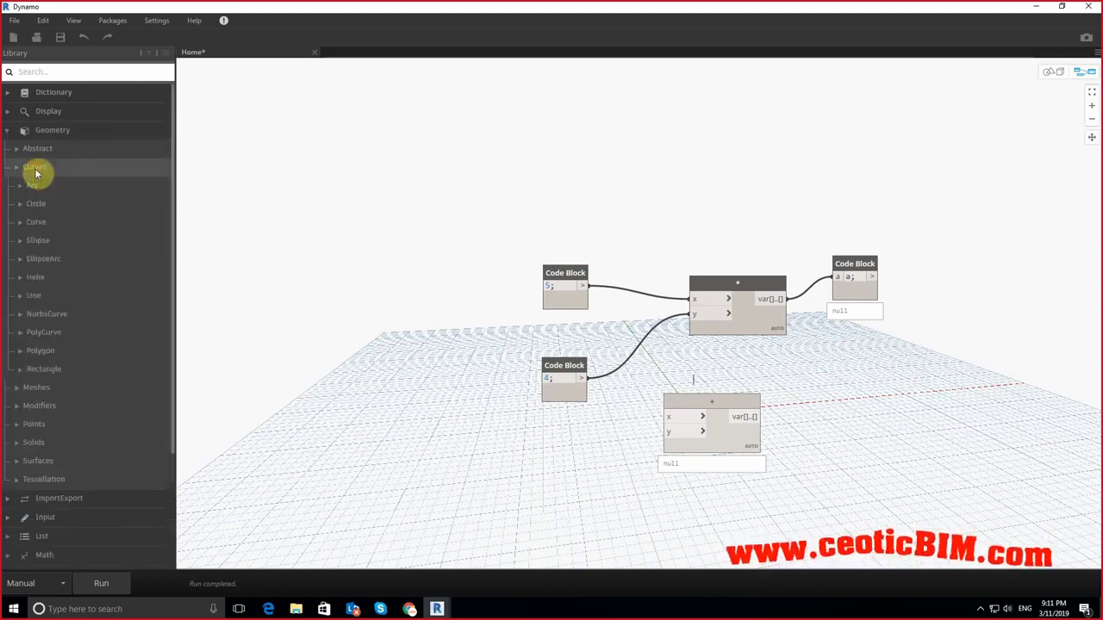
left_click(32, 185)
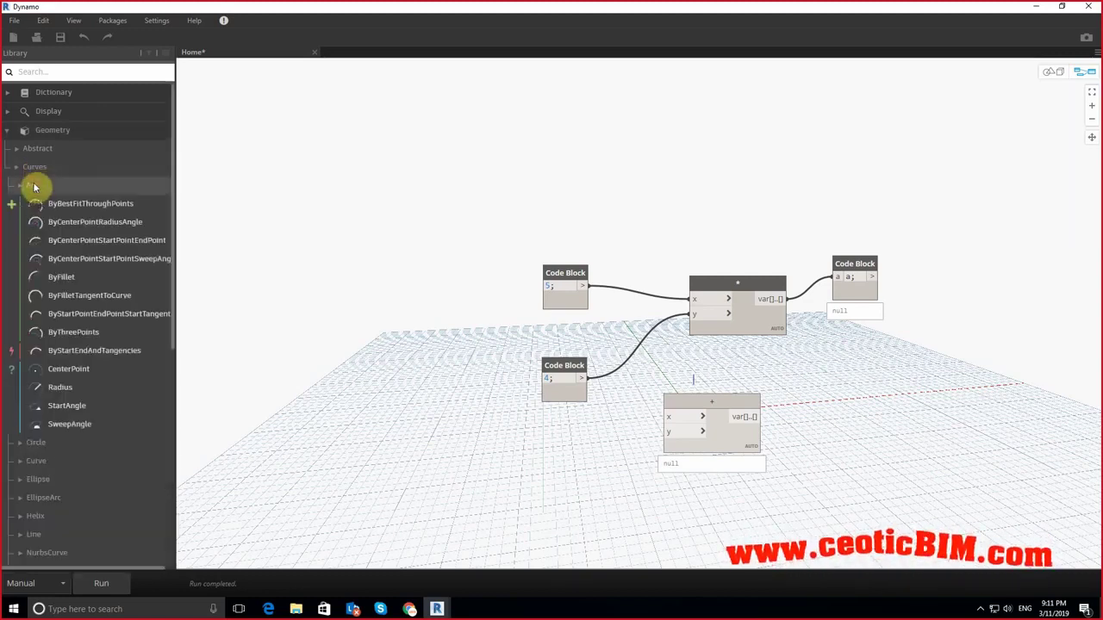
left_click(35, 185)
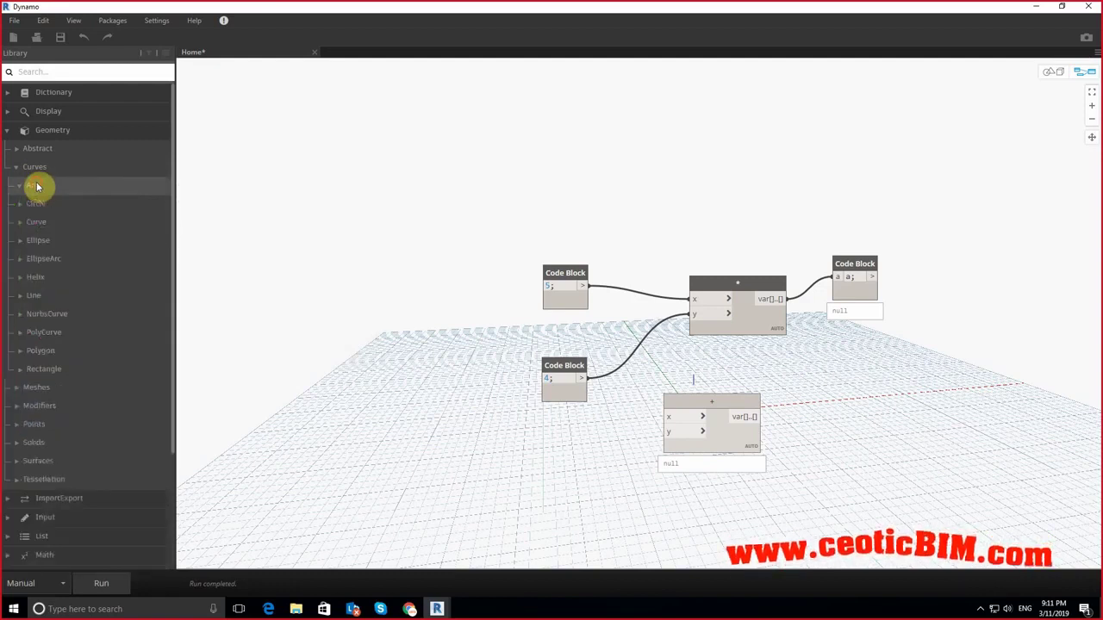
left_click(37, 205)
left_click(37, 203)
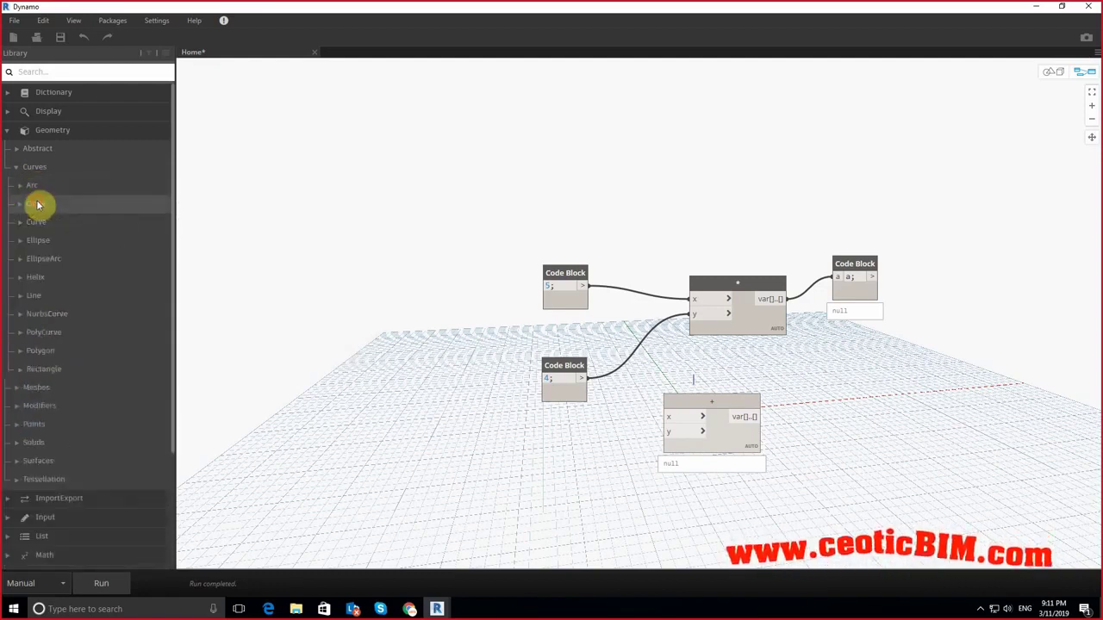
left_click(42, 242)
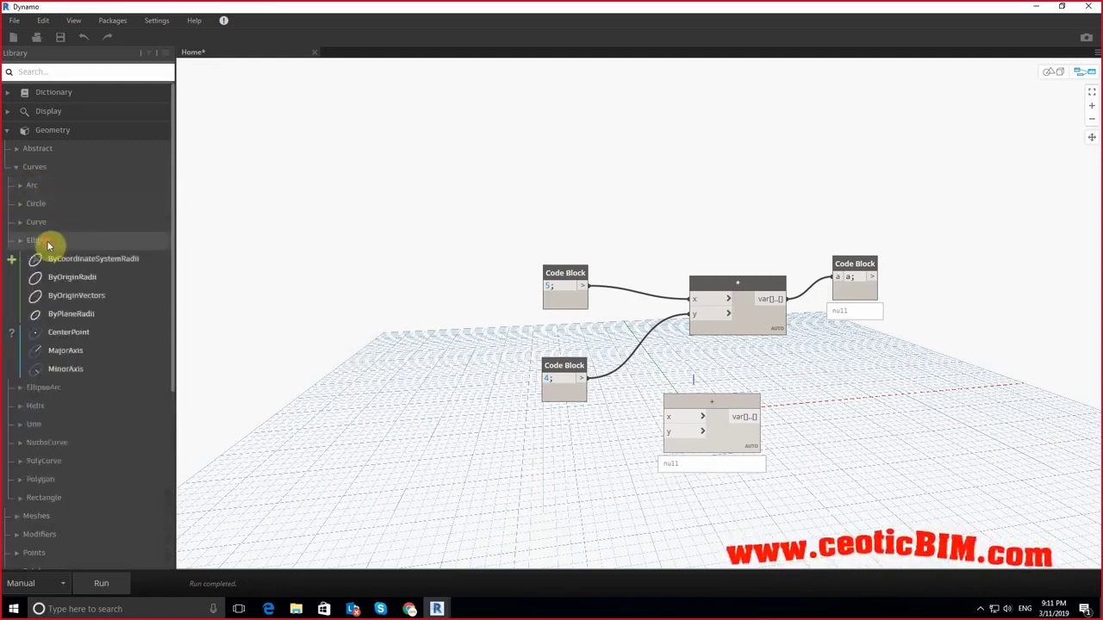
left_click(41, 241)
left_click(44, 149)
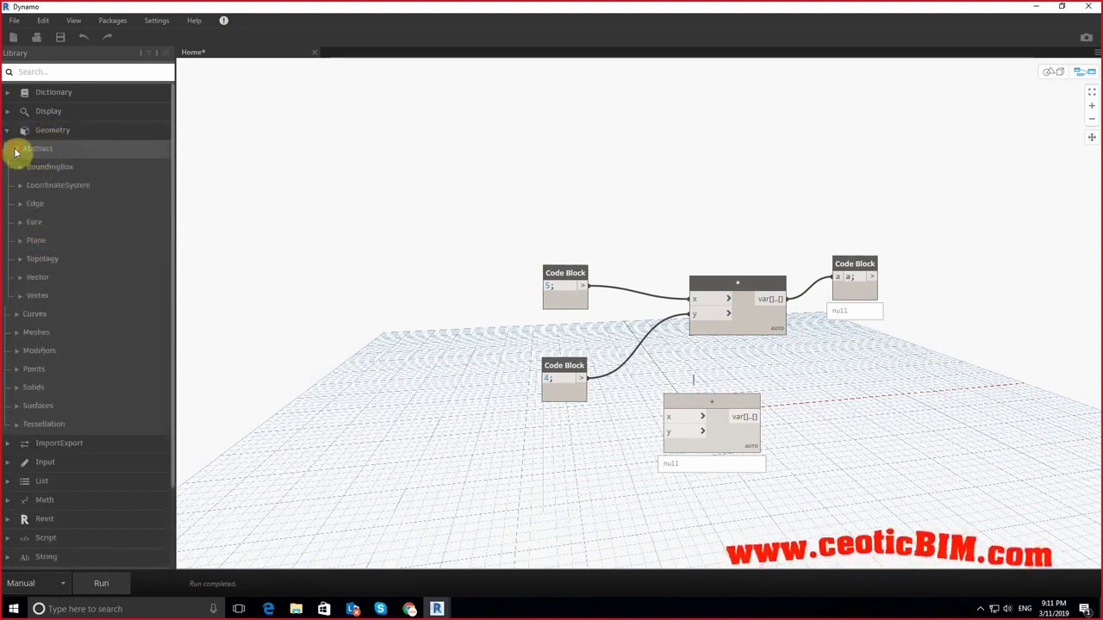
left_click(15, 153)
left_click(10, 131)
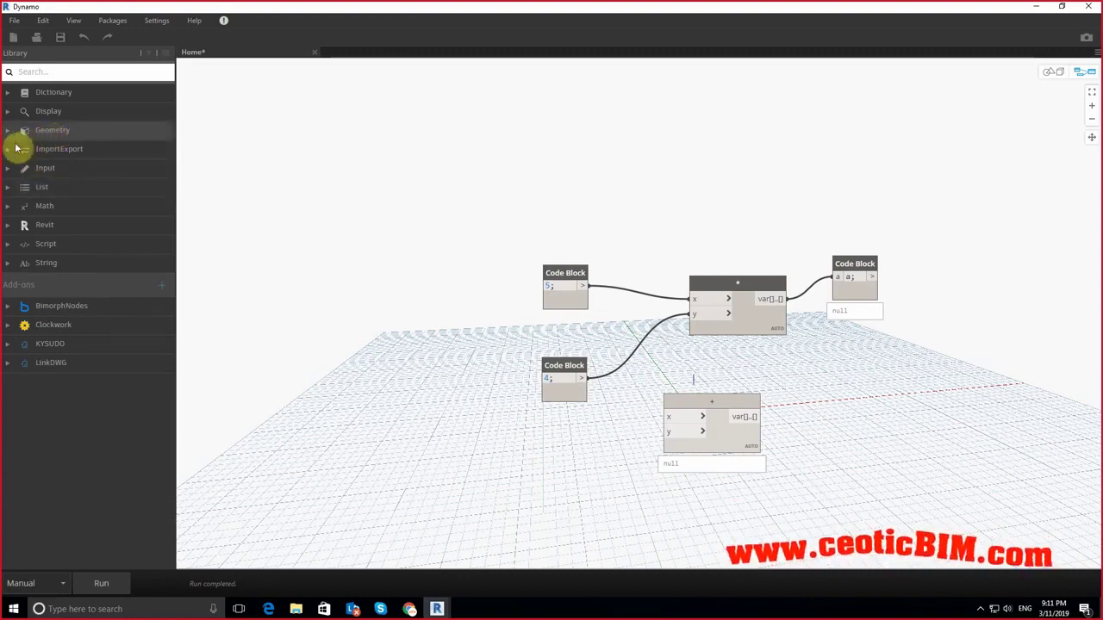
left_click(11, 150)
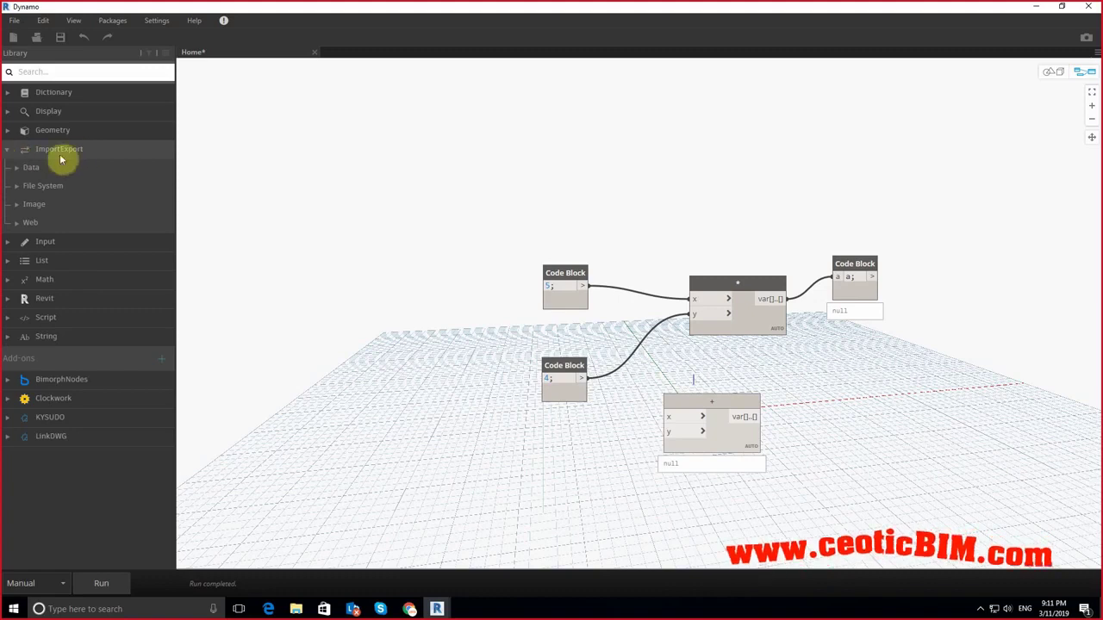
Step: Browse ImportExport's Data, File System, Image and Web nodes, fold it away, and expand Input
left_click(14, 170)
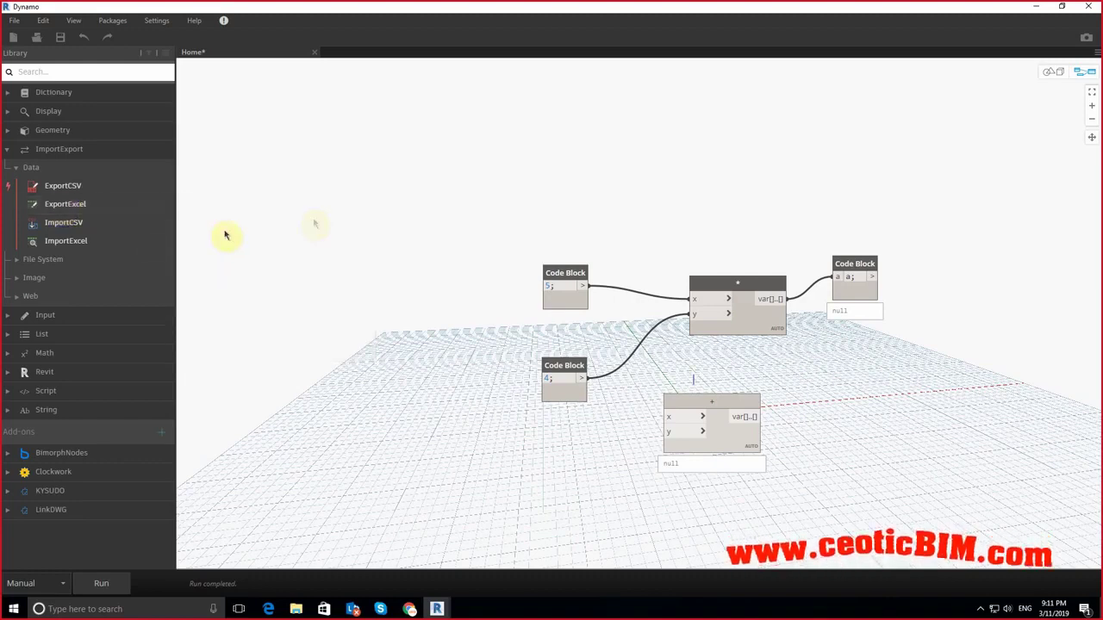
left_click(21, 261)
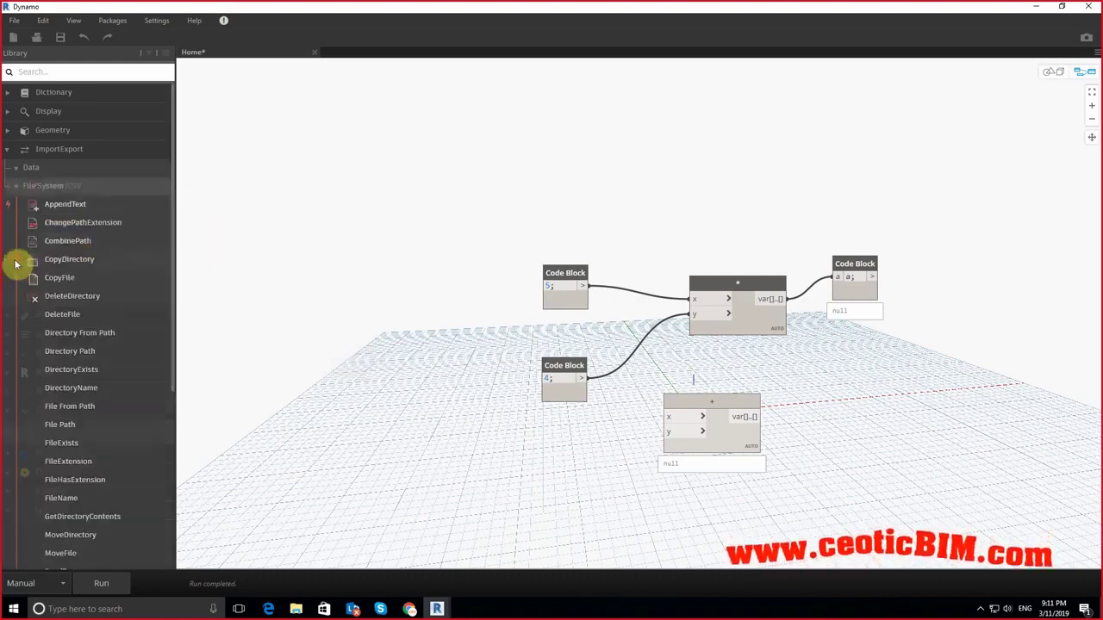
left_click(17, 186)
left_click(16, 207)
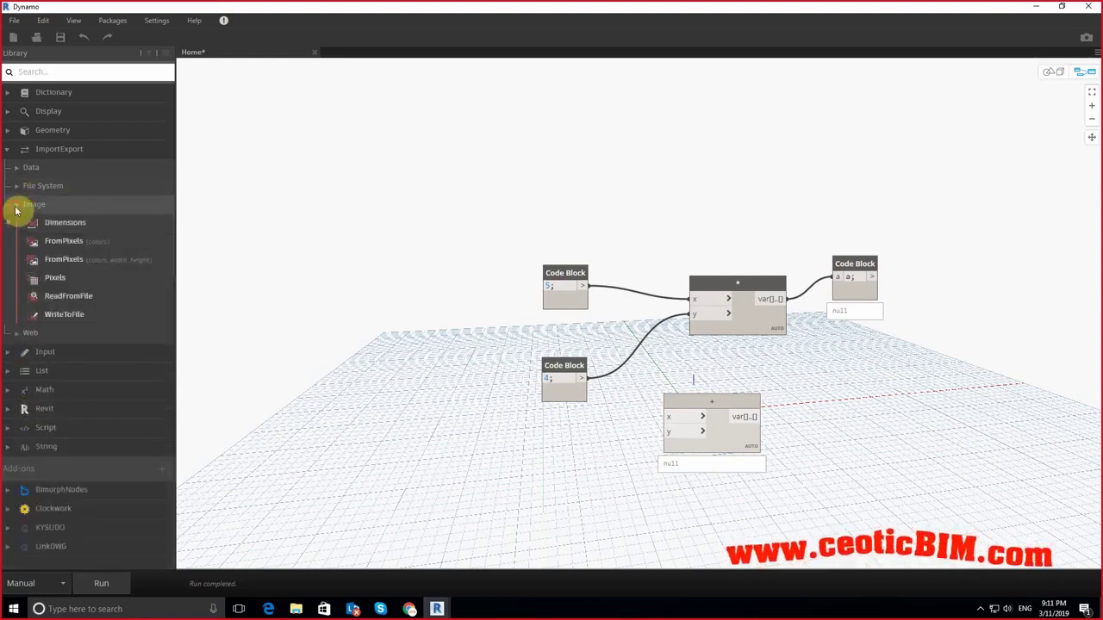
left_click(15, 205)
left_click(13, 226)
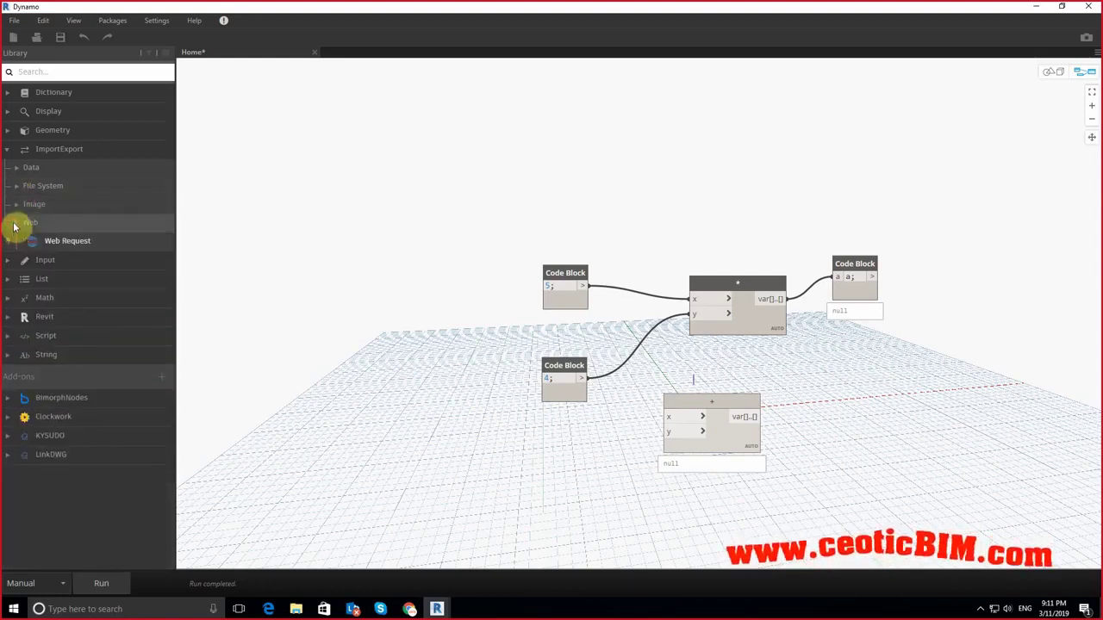
left_click(14, 226)
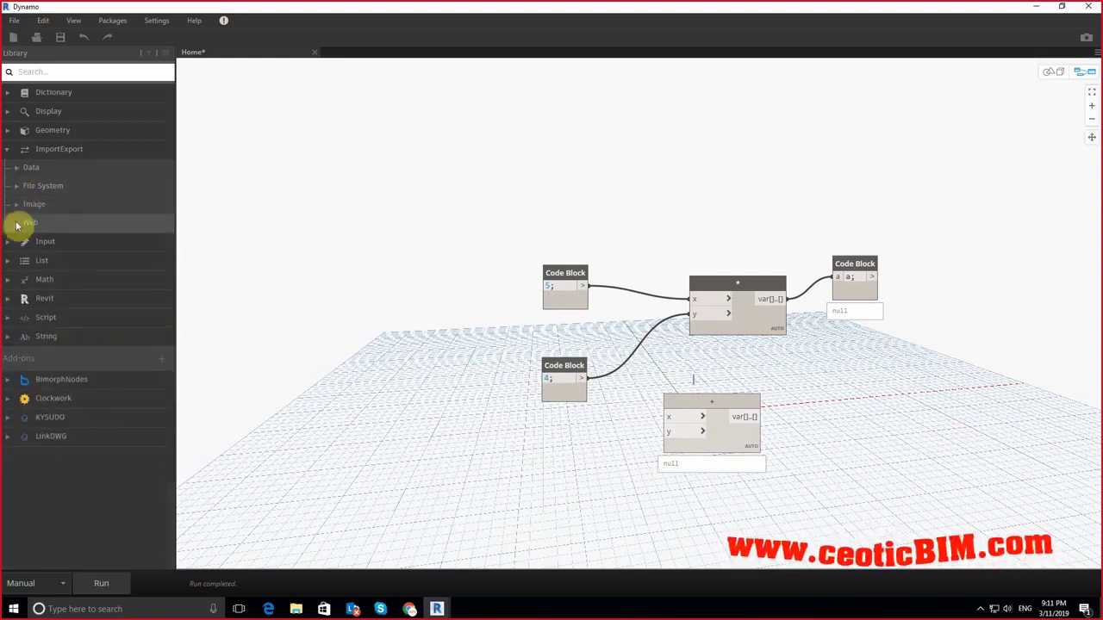
left_click(6, 152)
left_click(8, 169)
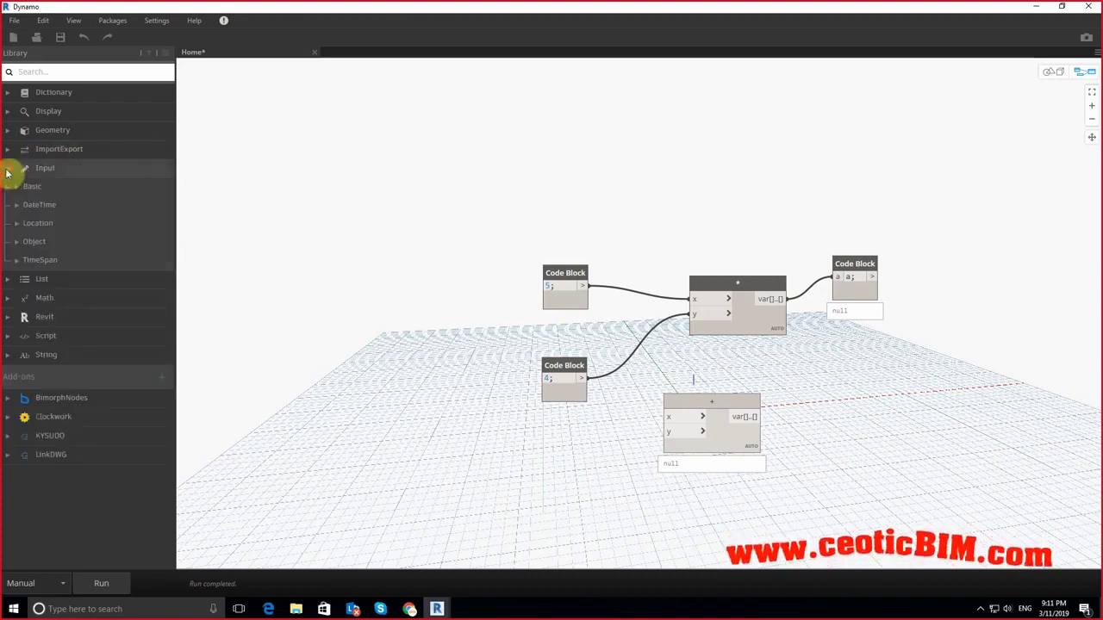
Step: Browse the Input group's Basic, DateTime and Object nodes, then fold Input away
left_click(15, 187)
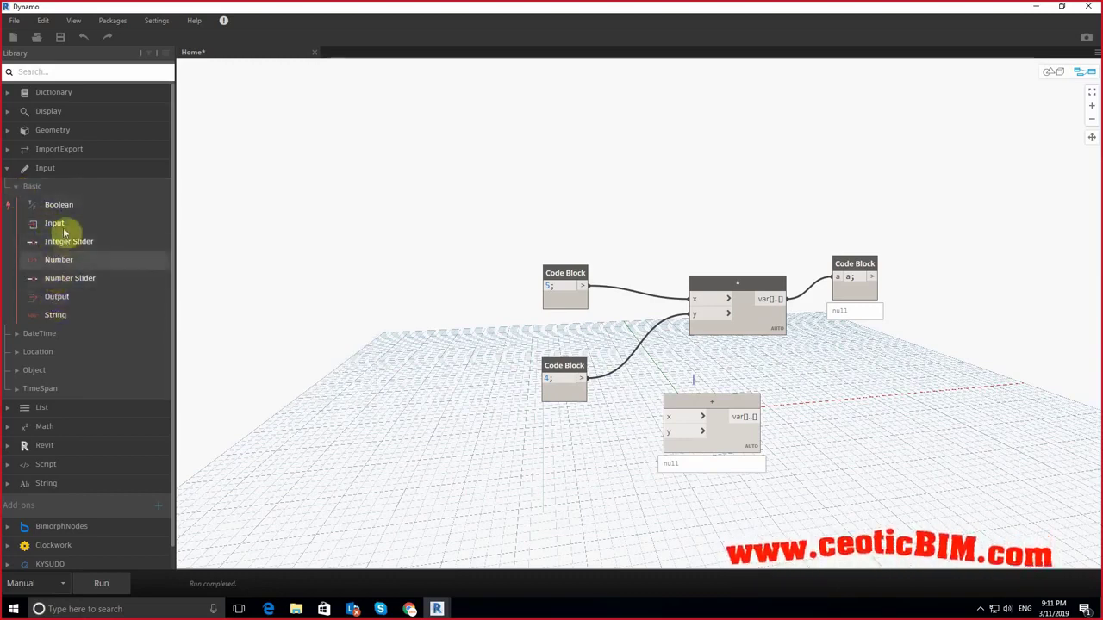
left_click(21, 332)
scroll(62, 315, "down", 3)
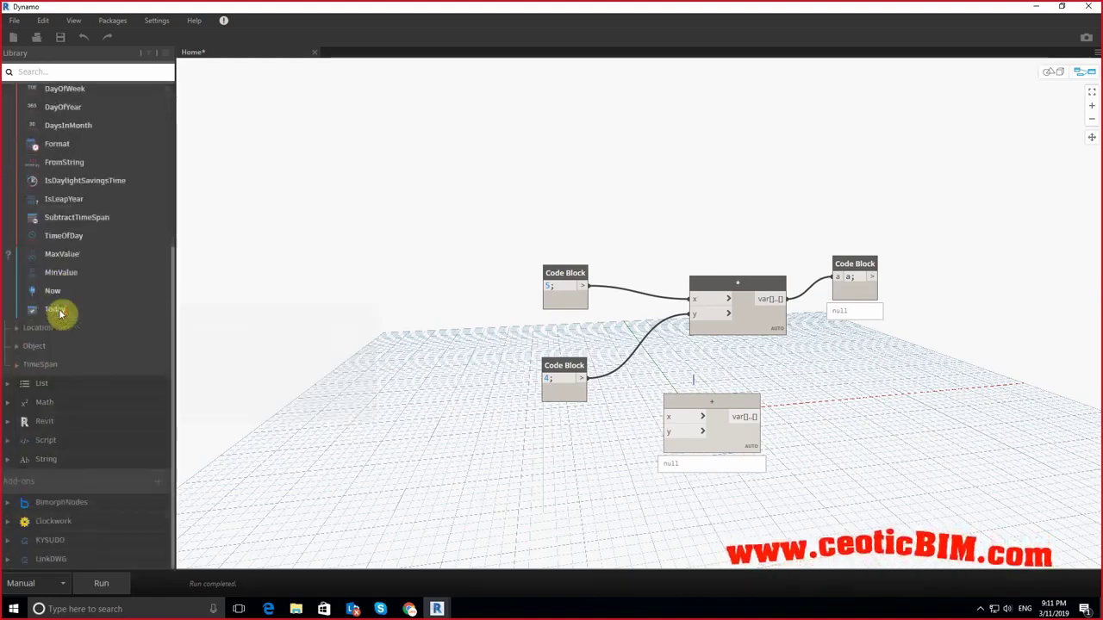
left_click(16, 350)
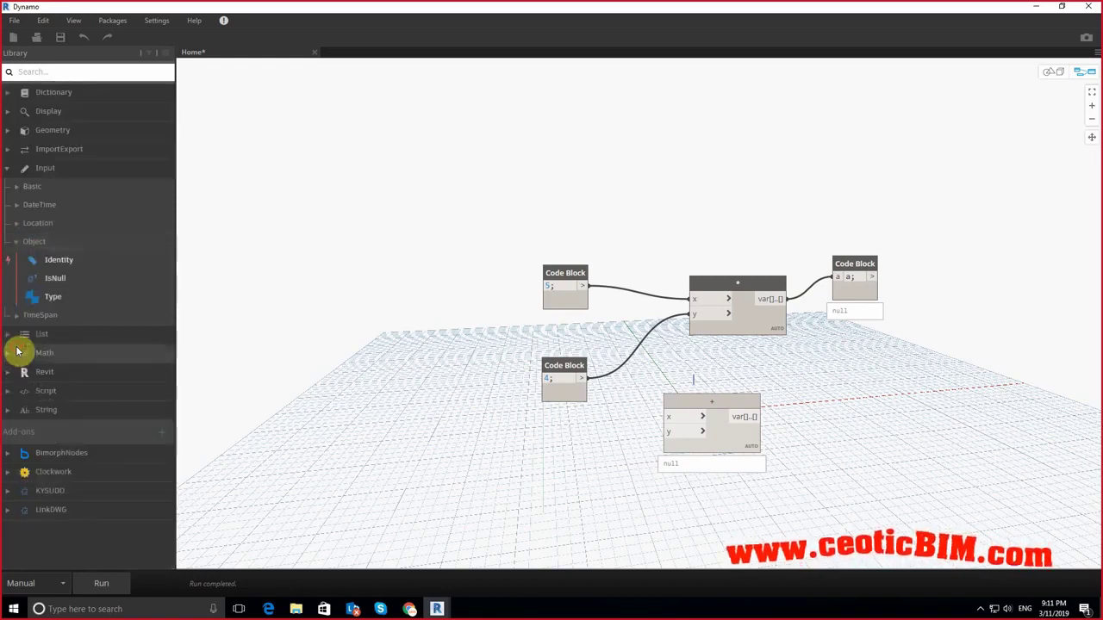
left_click(9, 169)
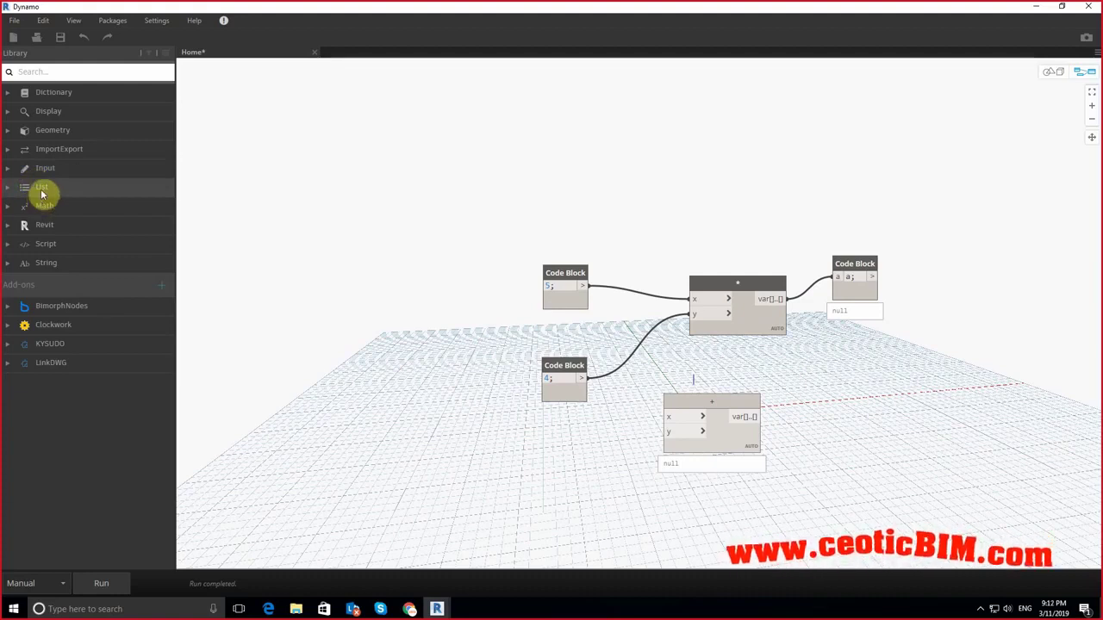
Step: Browse the List and Math Logic nodes, then add Math.Asin from the Math functions
left_click(41, 194)
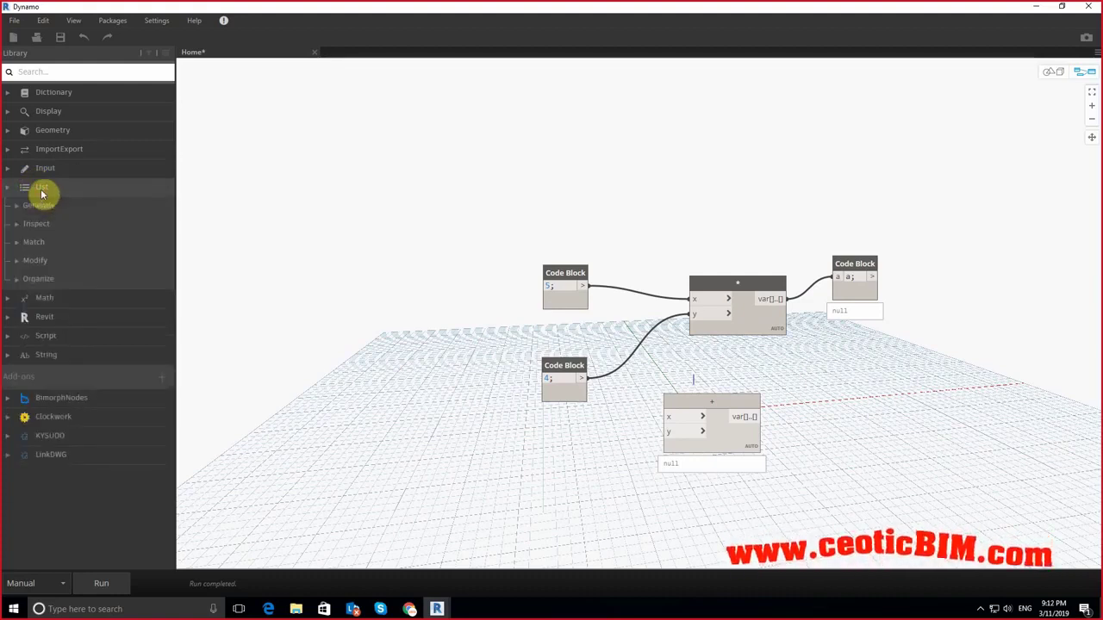
left_click(40, 194)
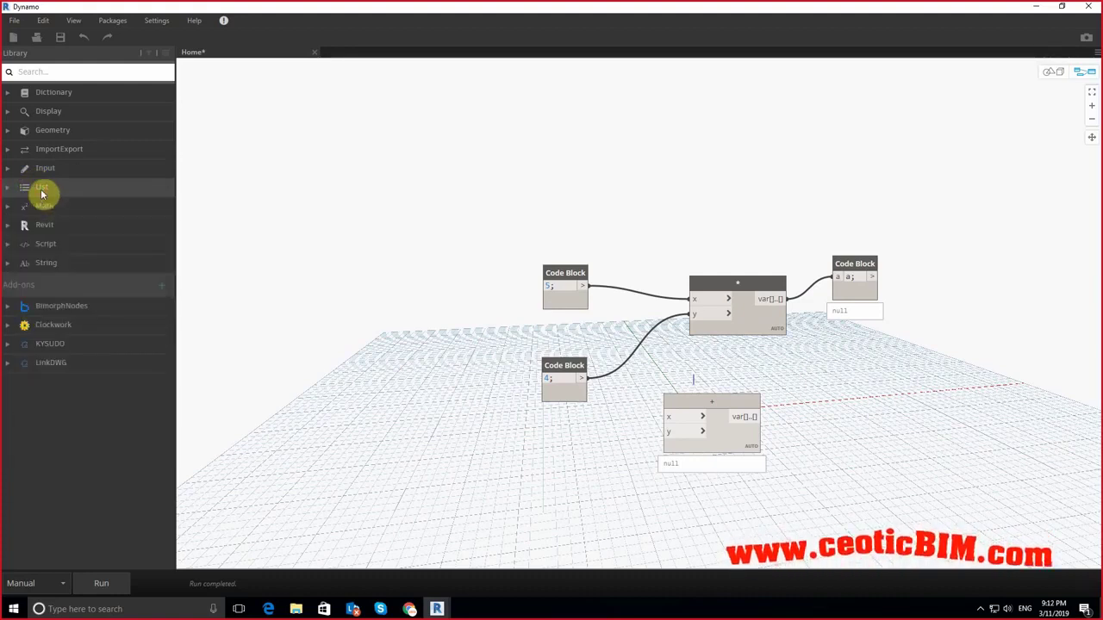
left_click(47, 206)
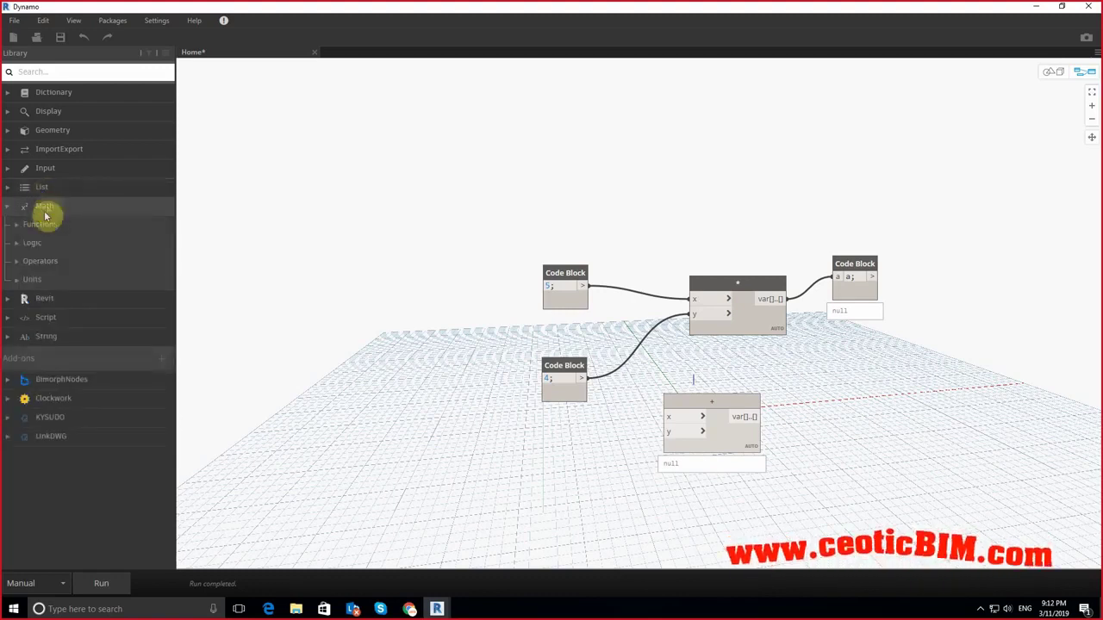
left_click(32, 249)
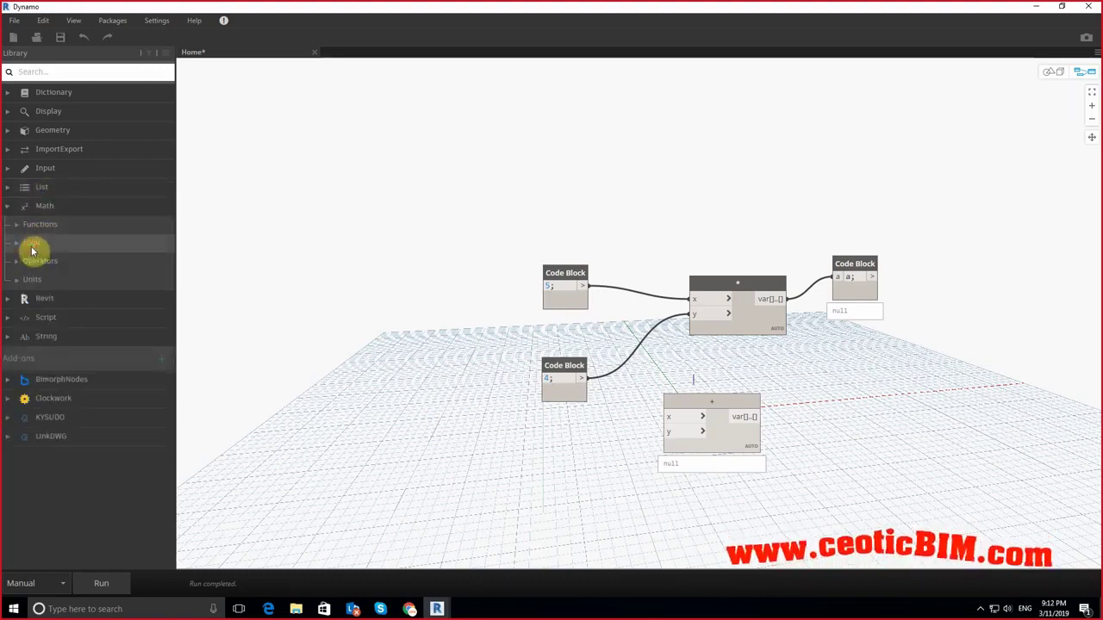
left_click(32, 250)
left_click(38, 226)
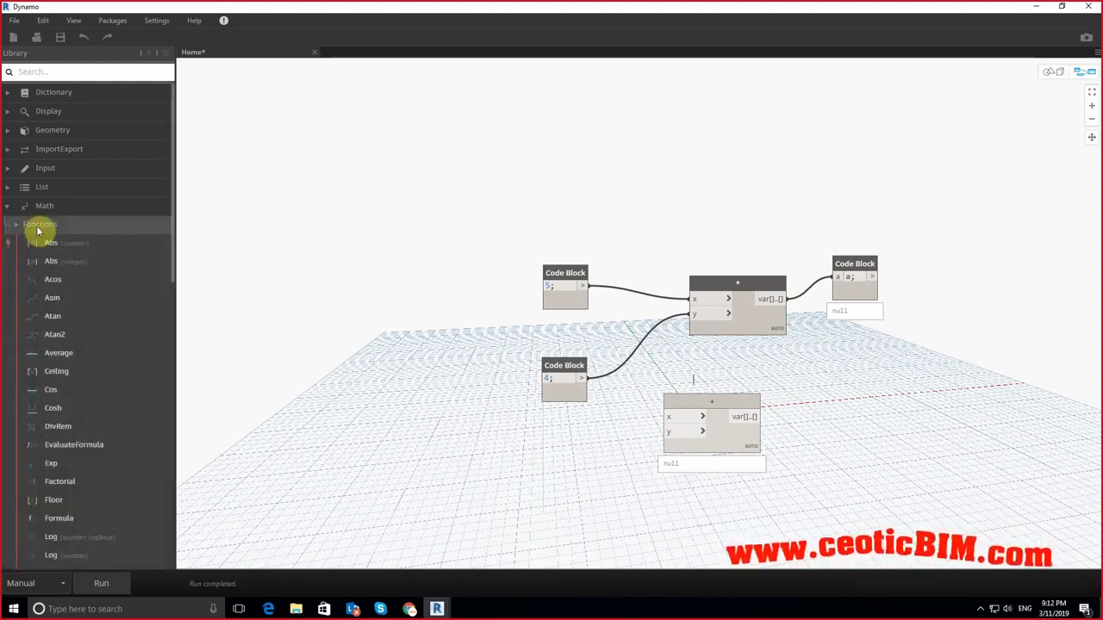
left_click(38, 228)
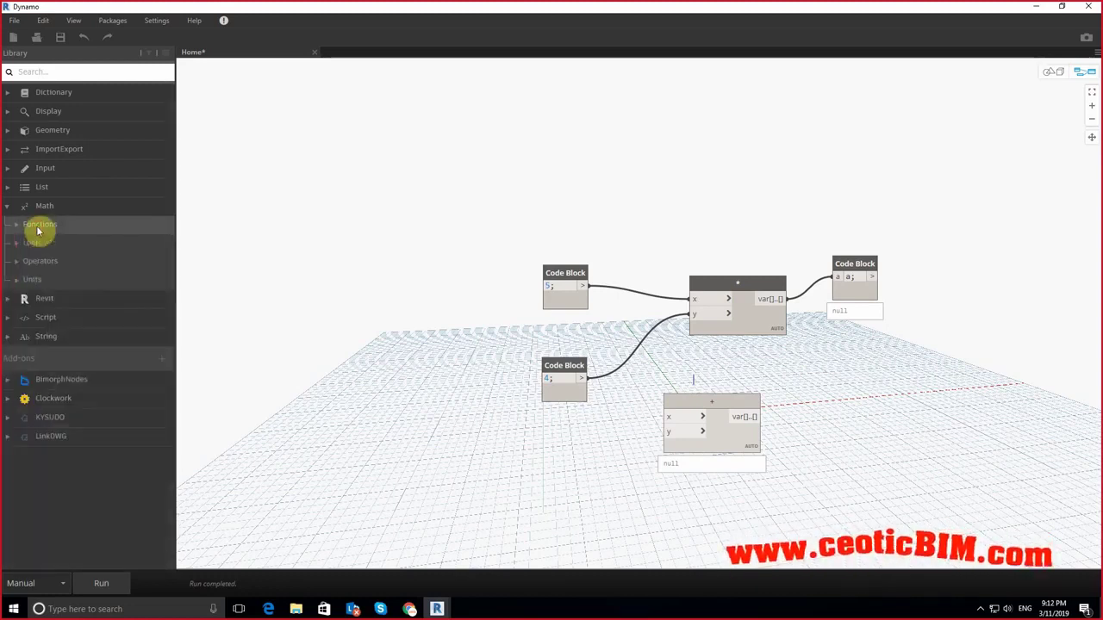
left_click(37, 227)
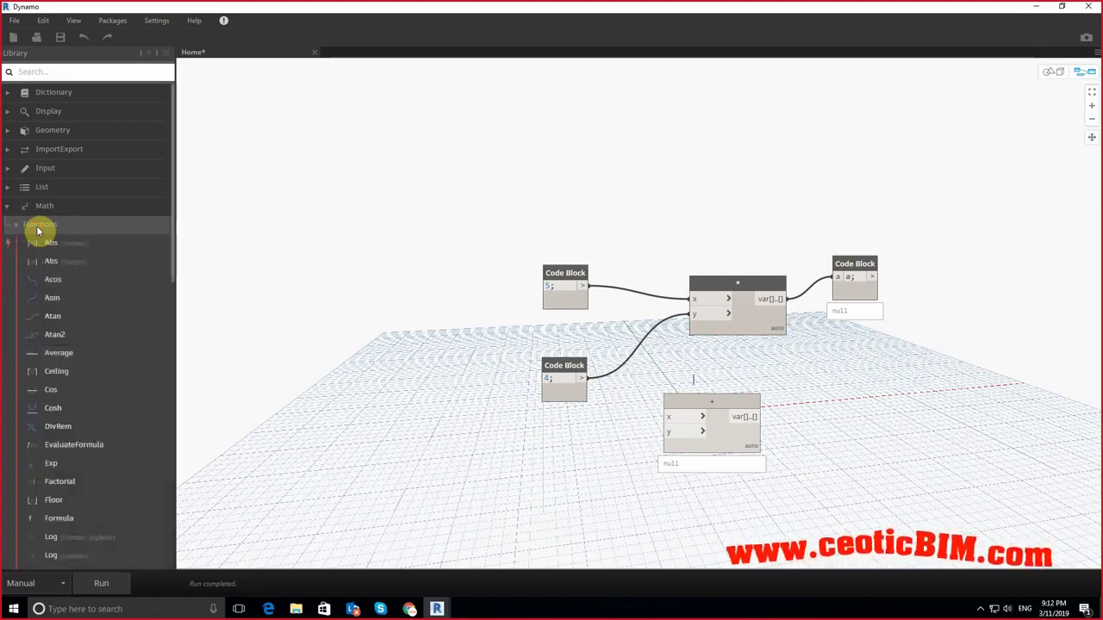
left_click(44, 298)
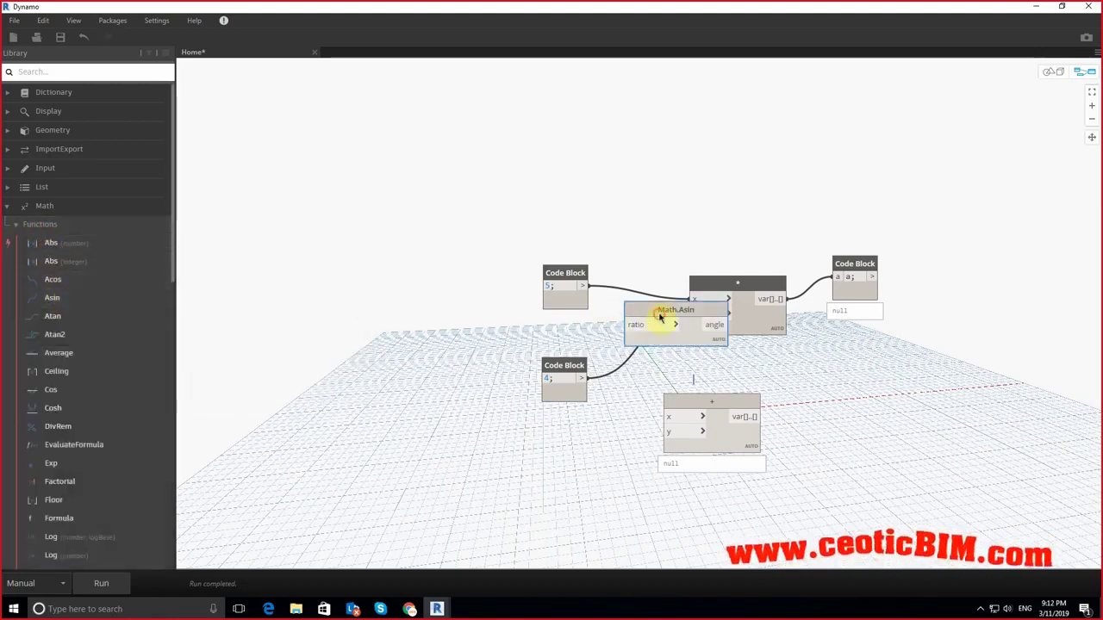
Step: Feed a 1/2 Code Block into Math.Asin's ratio input so it returns an angle of 30
left_click_drag(661, 317, 627, 159)
double_click(435, 159)
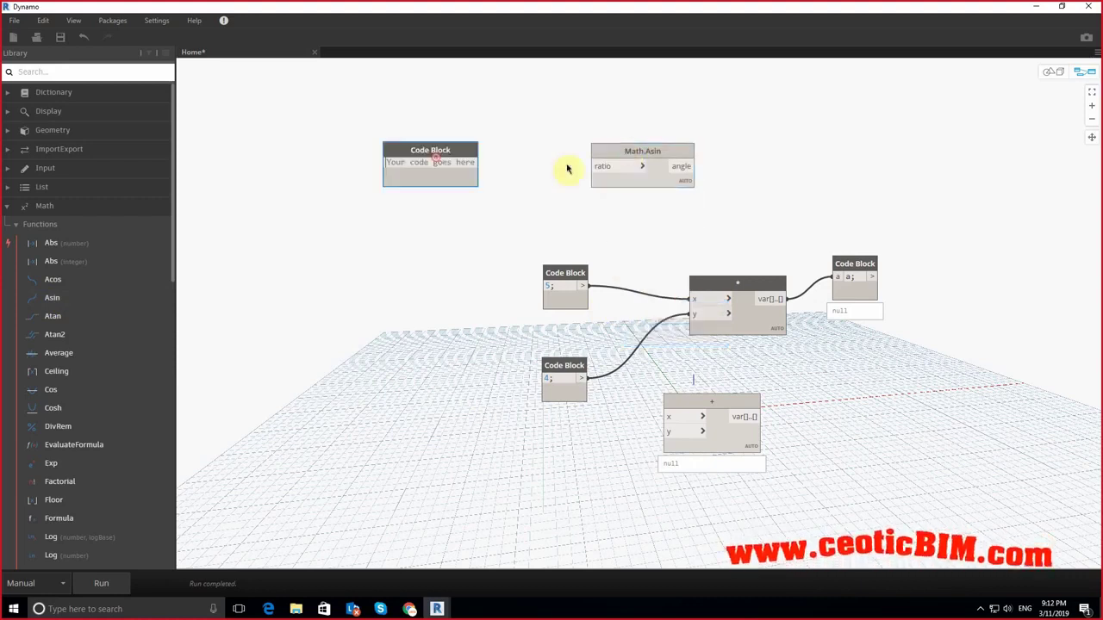
type("1/2")
left_click(431, 172)
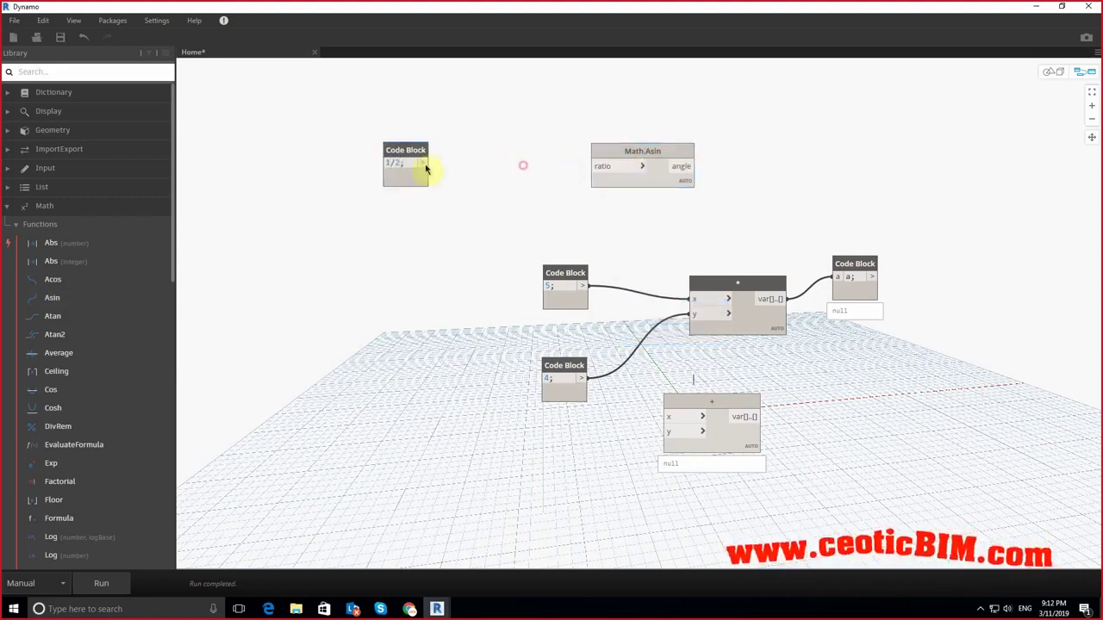
mouse_move(414, 152)
left_mouse_down()
mouse_move(495, 168)
mouse_move(592, 167)
left_mouse_up()
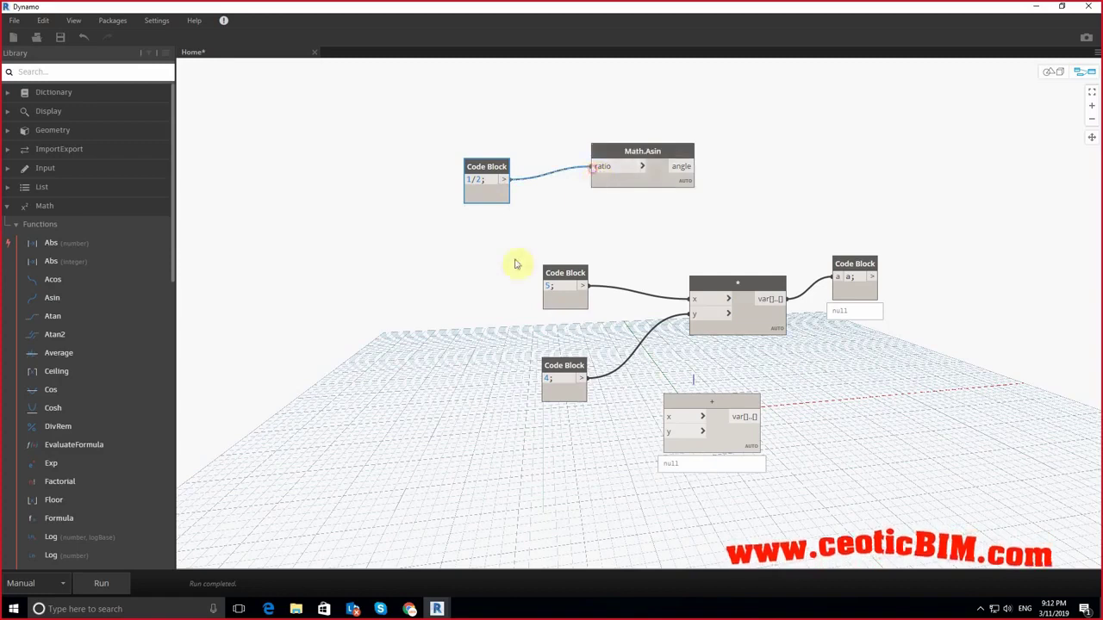
left_click(101, 584)
mouse_move(642, 168)
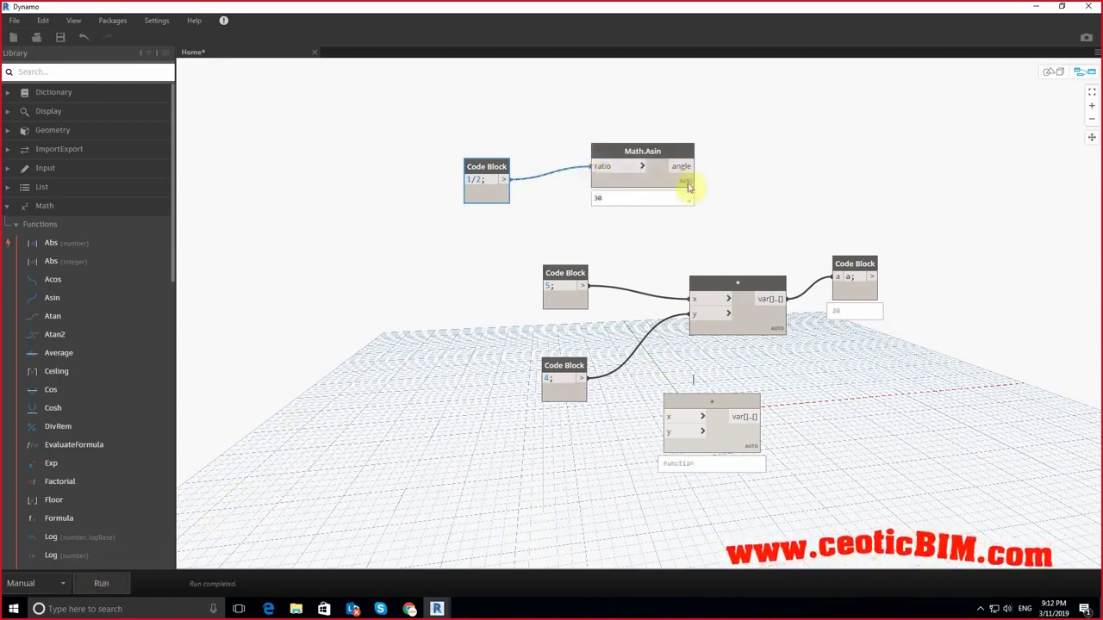
left_click(688, 196)
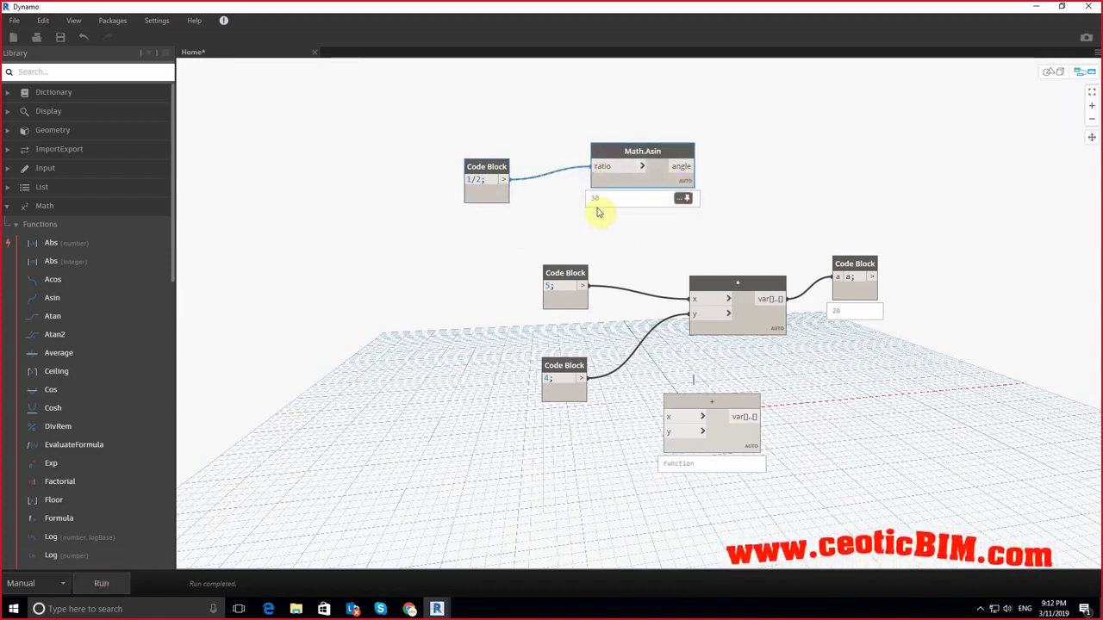
Step: Fold Math, browse the Revit and Script node groups, and select every node in the graph
left_click(29, 226)
left_click(40, 208)
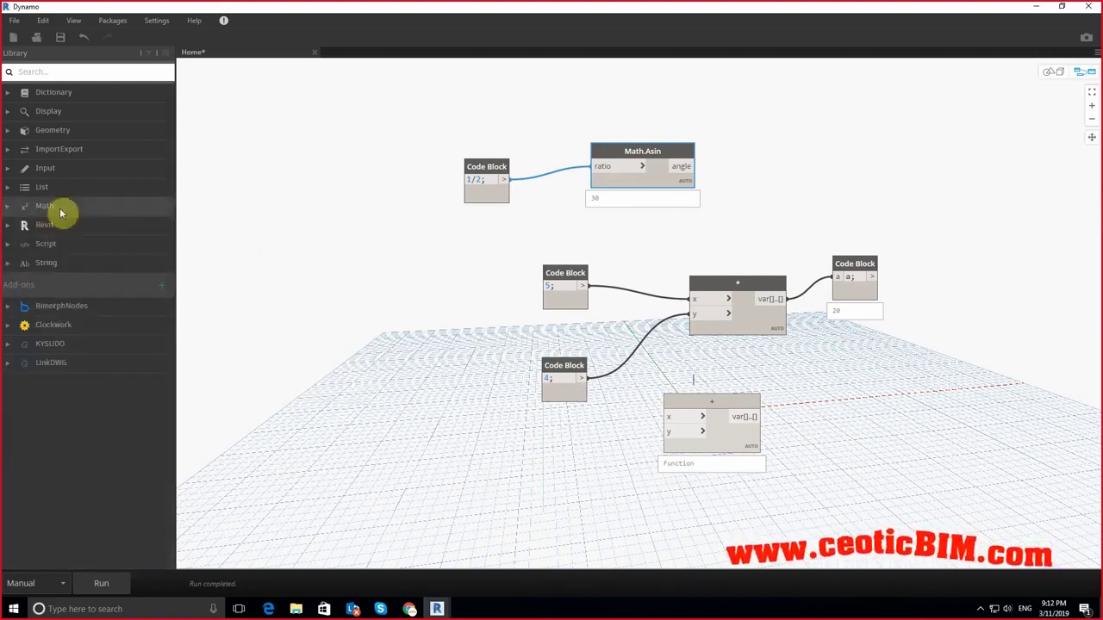
left_click(49, 229)
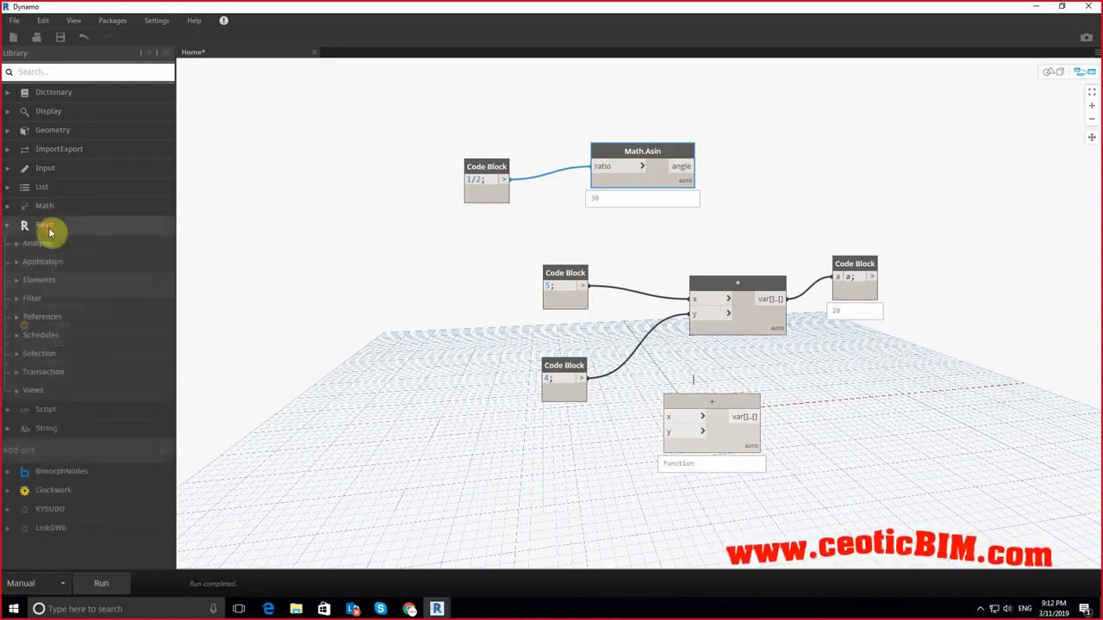
double_click(382, 5)
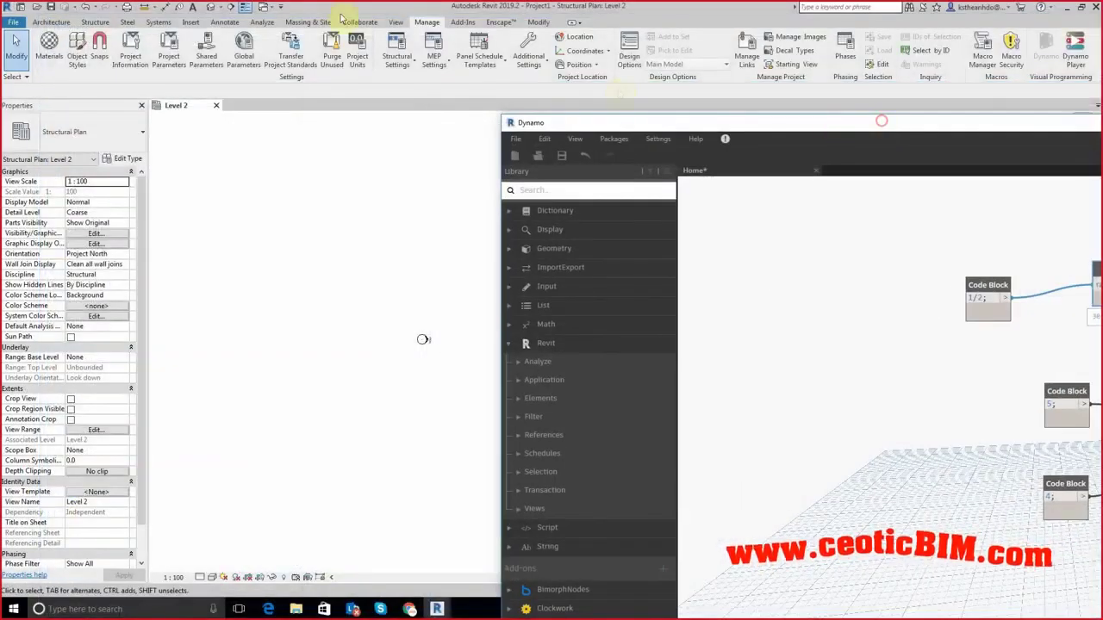
double_click(719, 123)
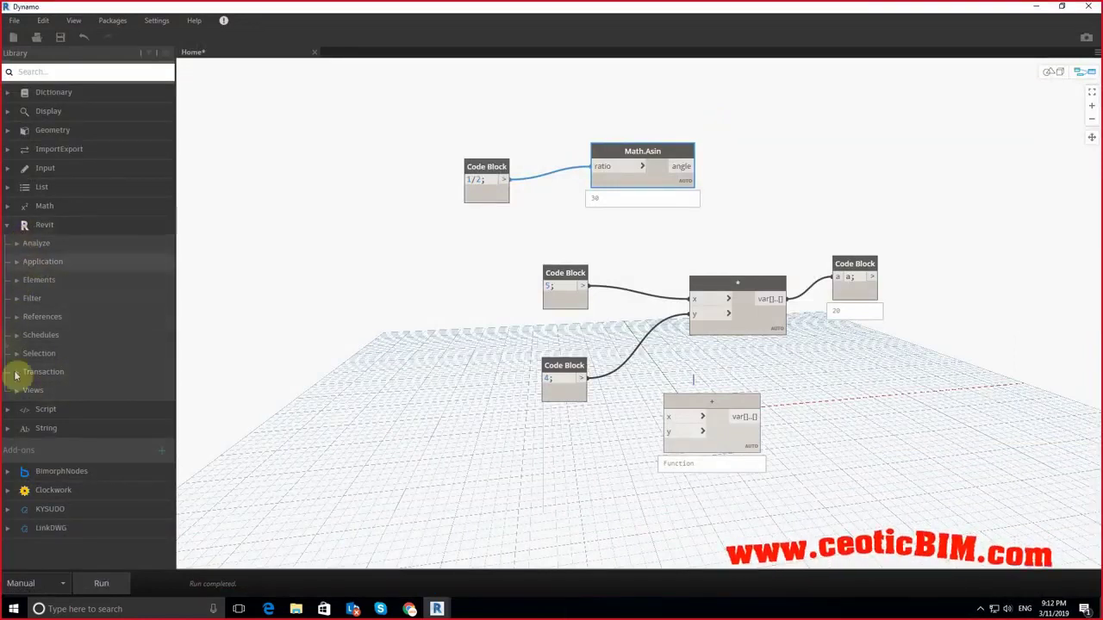
left_click(52, 410)
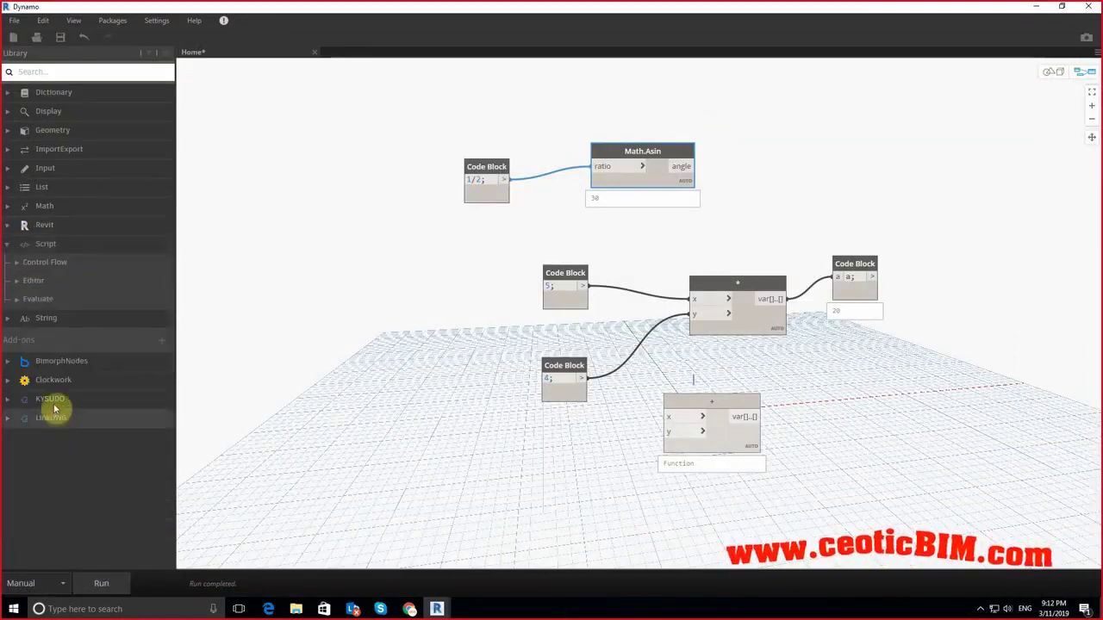
left_click(47, 247)
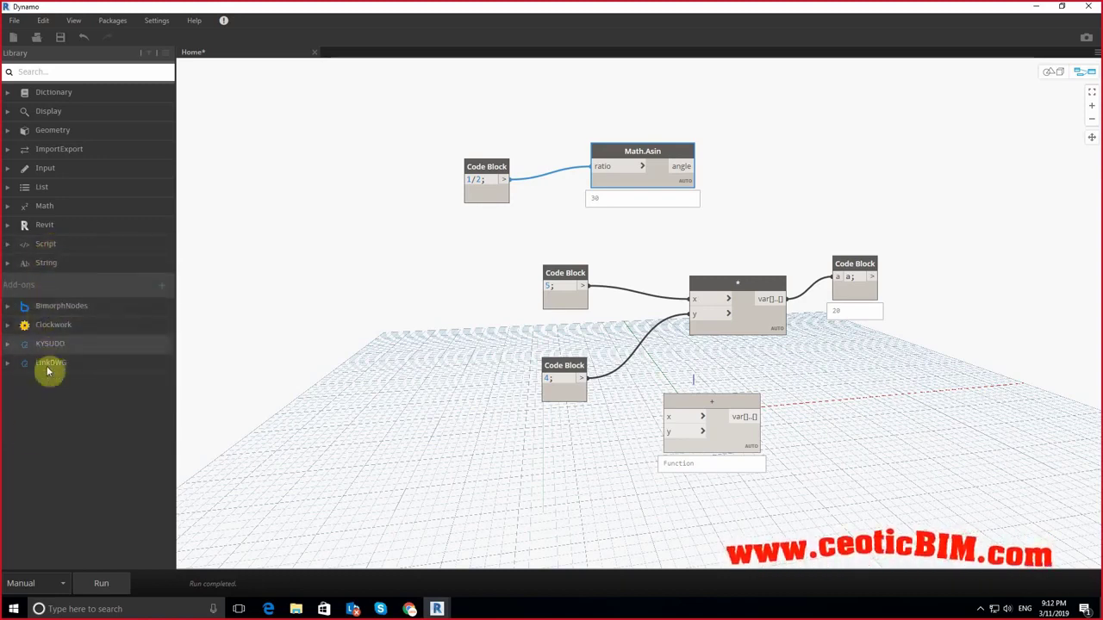
left_click_drag(357, 106, 894, 520)
Step: Delete all selected nodes and minimize Dynamo to show Revit's Level 2 structural plan
key("Delete")
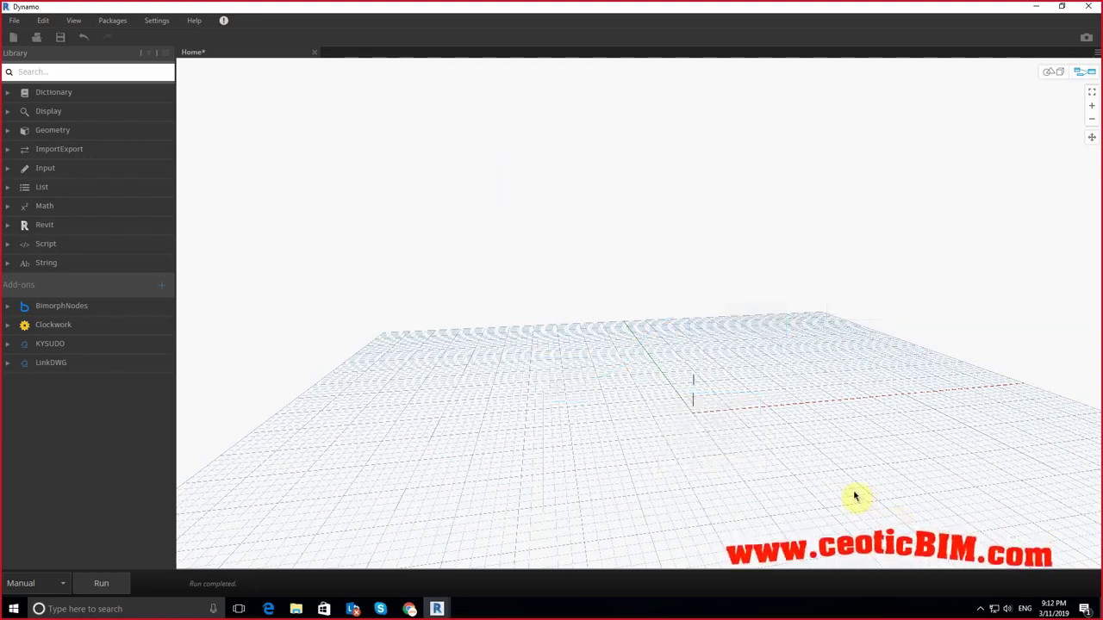
left_click(1037, 7)
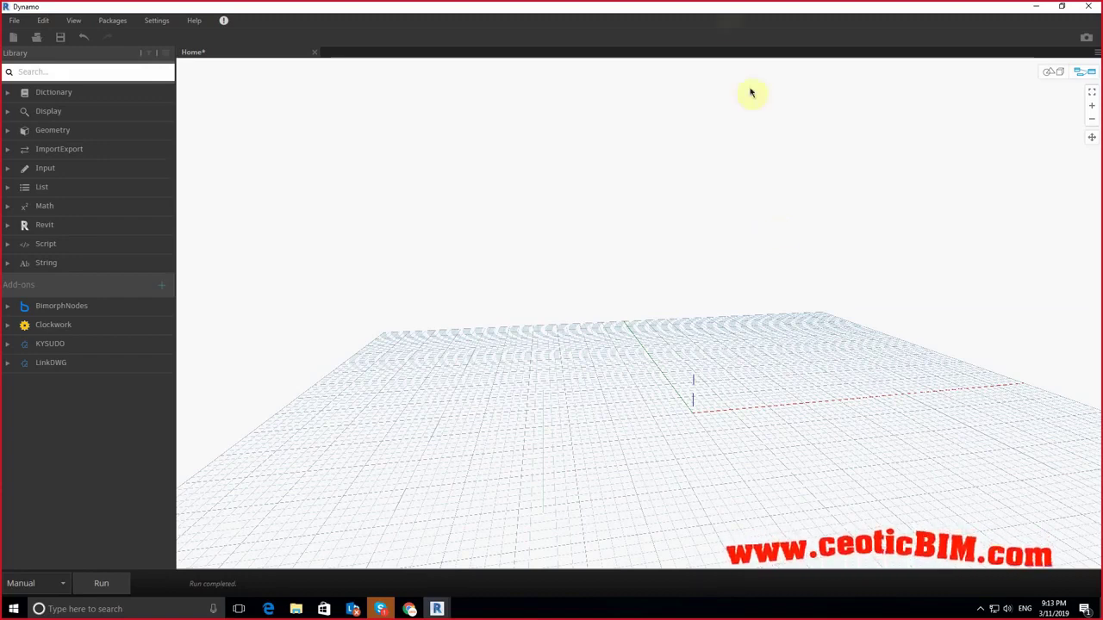
left_click(1035, 6)
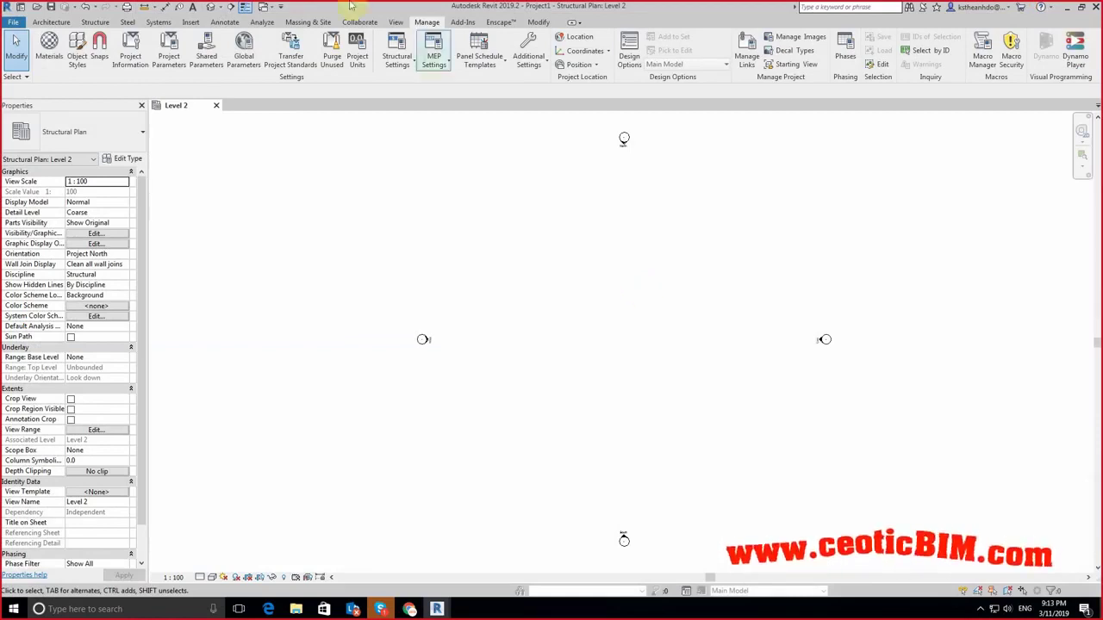
Step: Start Link CAD and browse Local Disk (D:) into 00_HABIM SOLUTIONS > 01_Dao tao > Dynamo
left_click(191, 22)
left_click(87, 53)
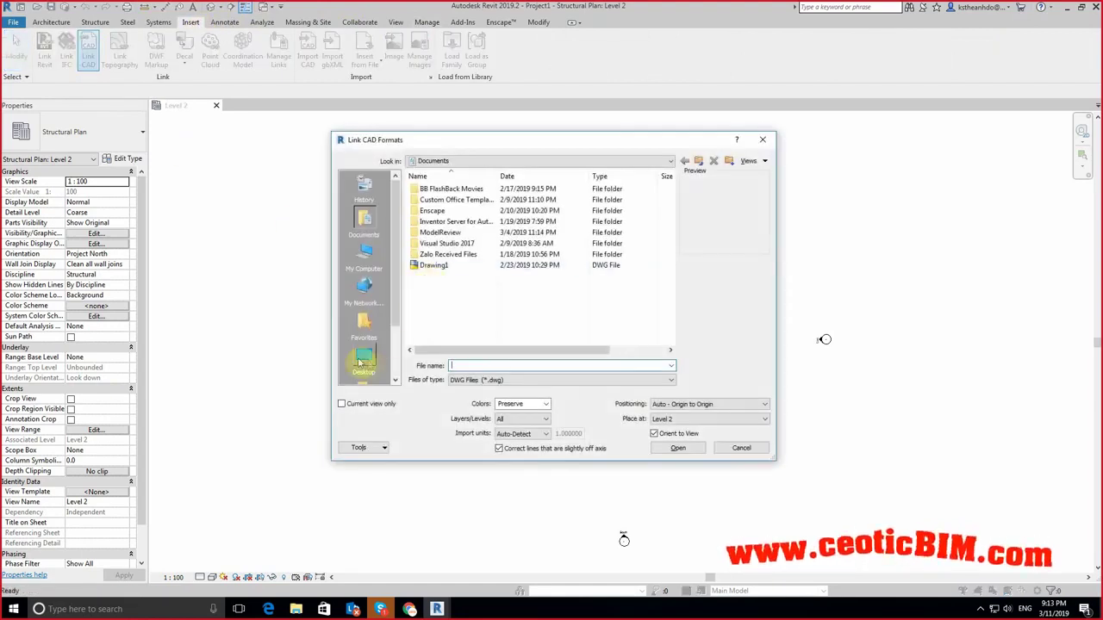
left_click(360, 362)
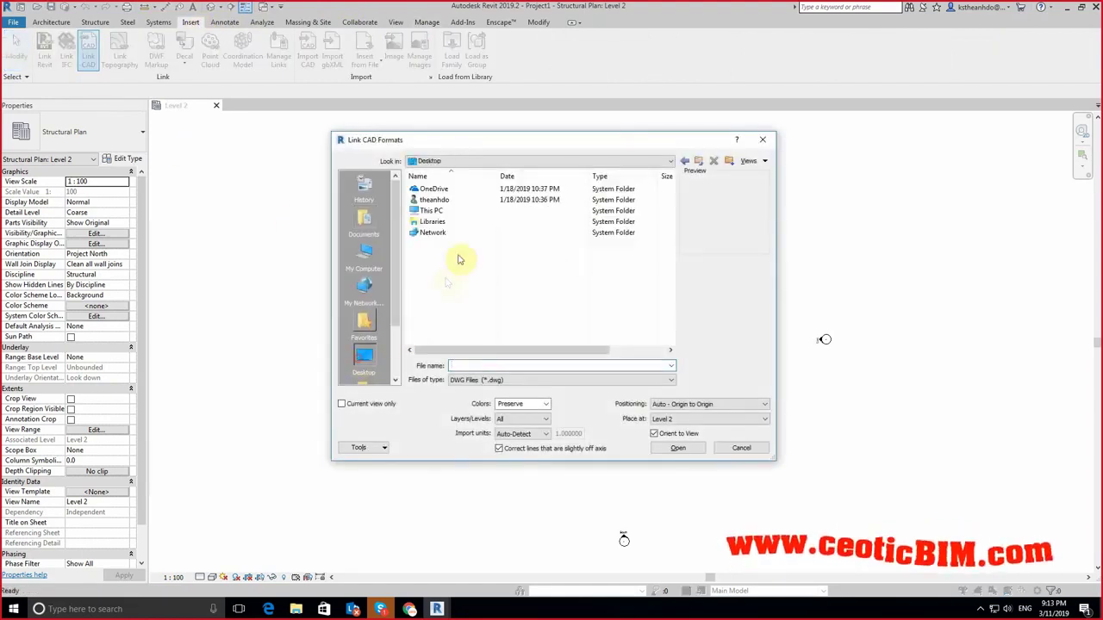
double_click(426, 210)
double_click(432, 283)
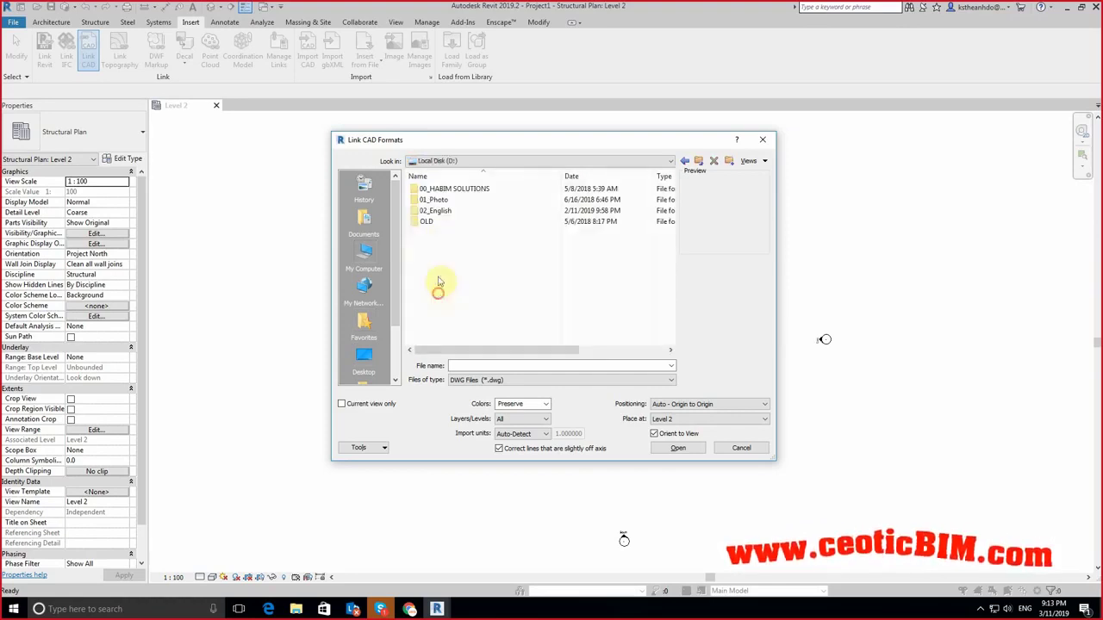
double_click(435, 189)
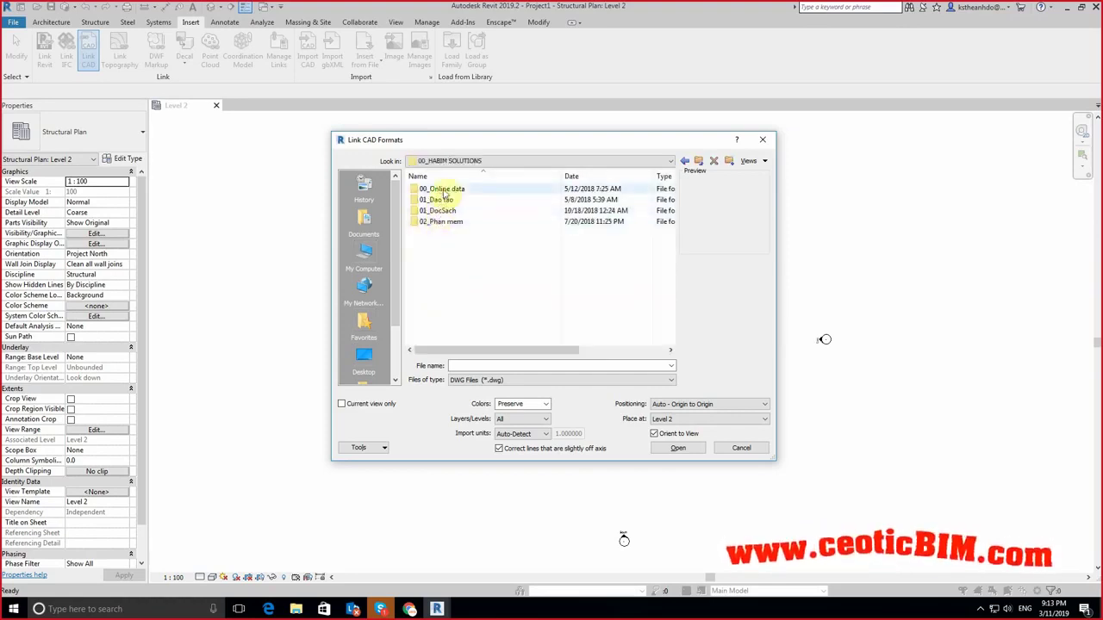
double_click(437, 200)
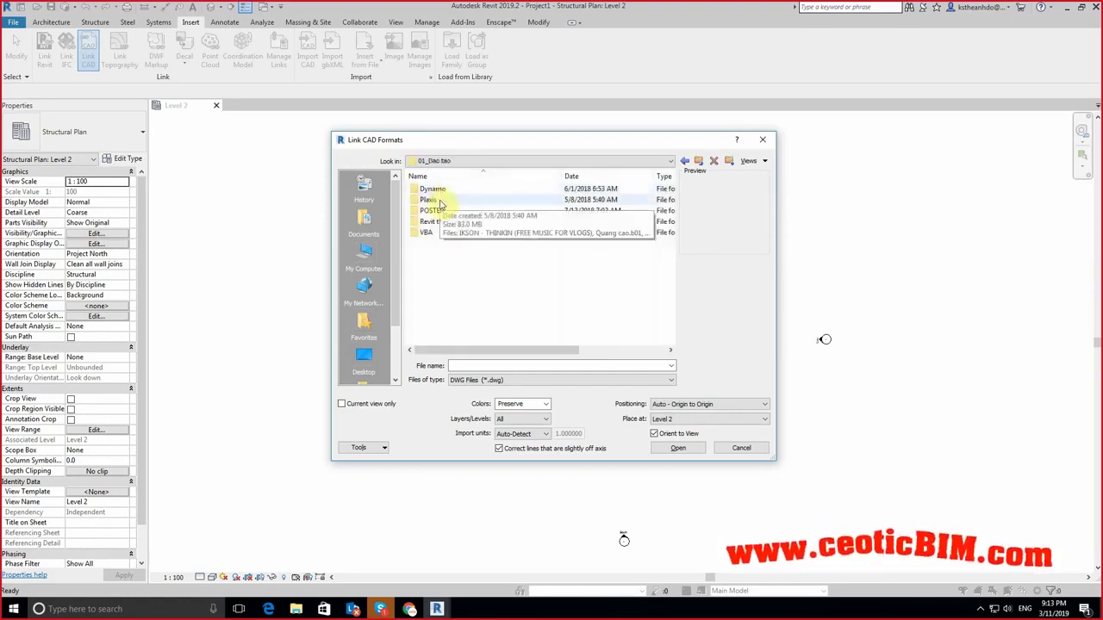
left_click(435, 190)
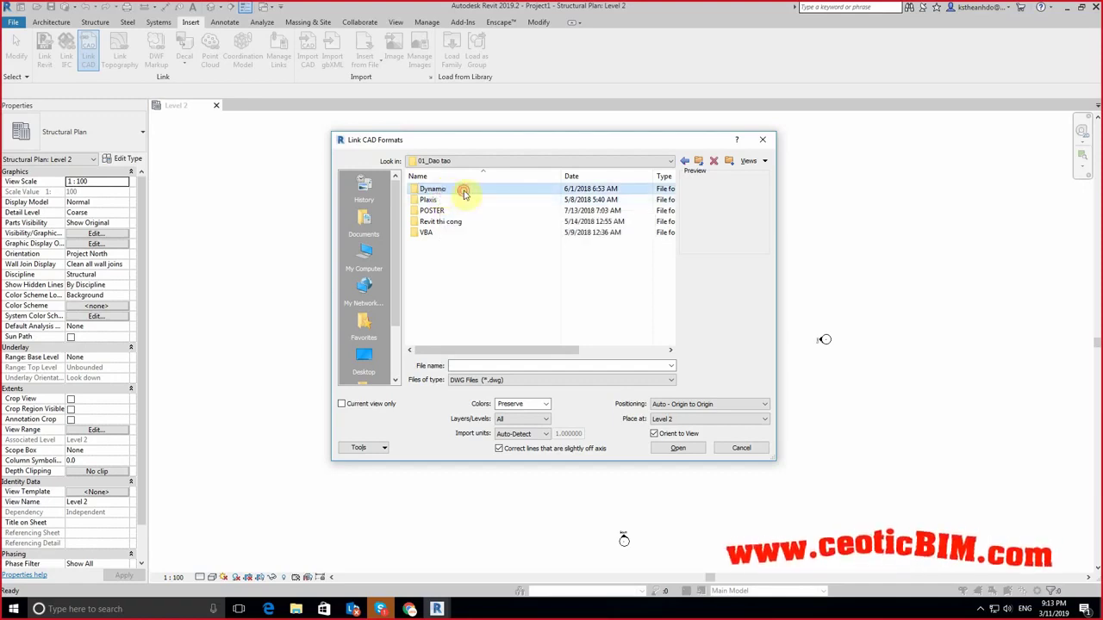
double_click(464, 192)
Step: Go to 00_Online data > Classroom > Dynamo - Bai 1 > AutoCAD and link a DWG from it
key("BackSpace")
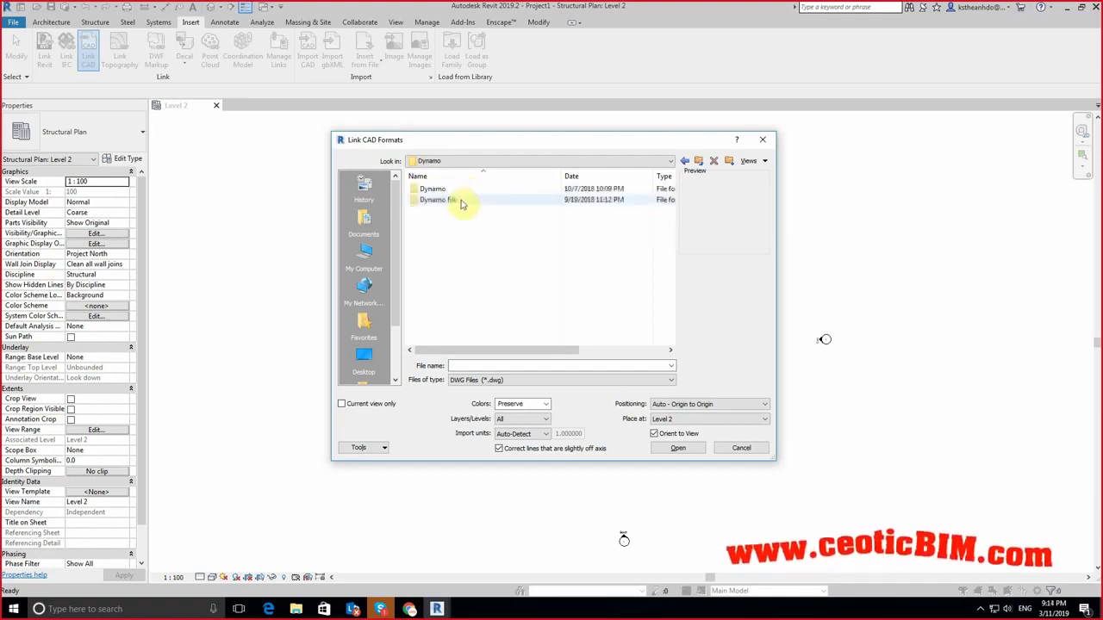
key("BackSpace")
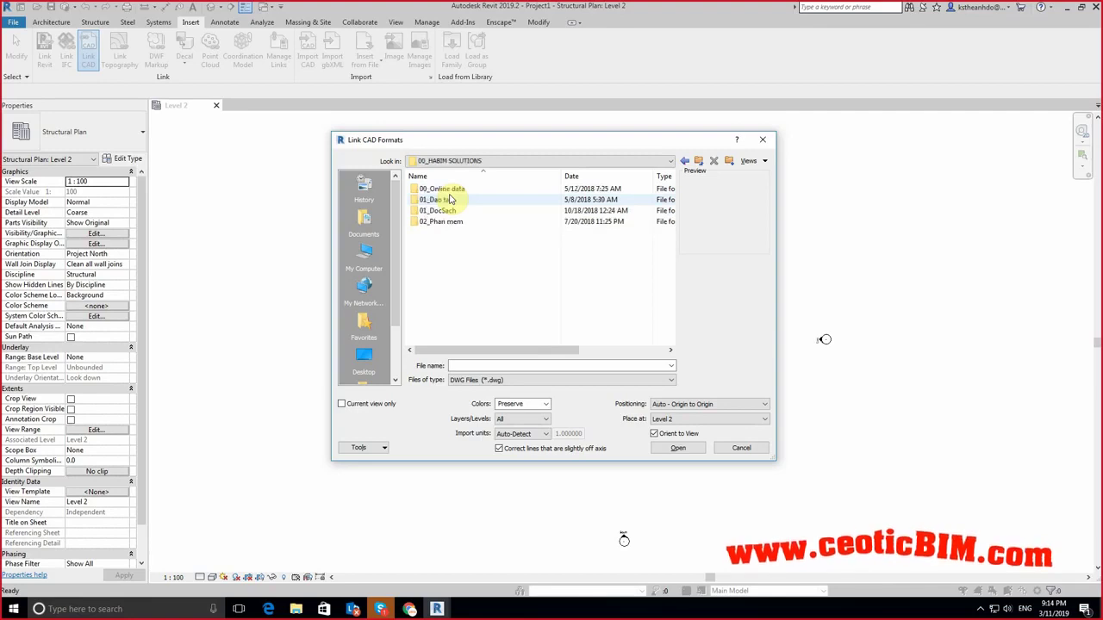
double_click(455, 190)
double_click(435, 199)
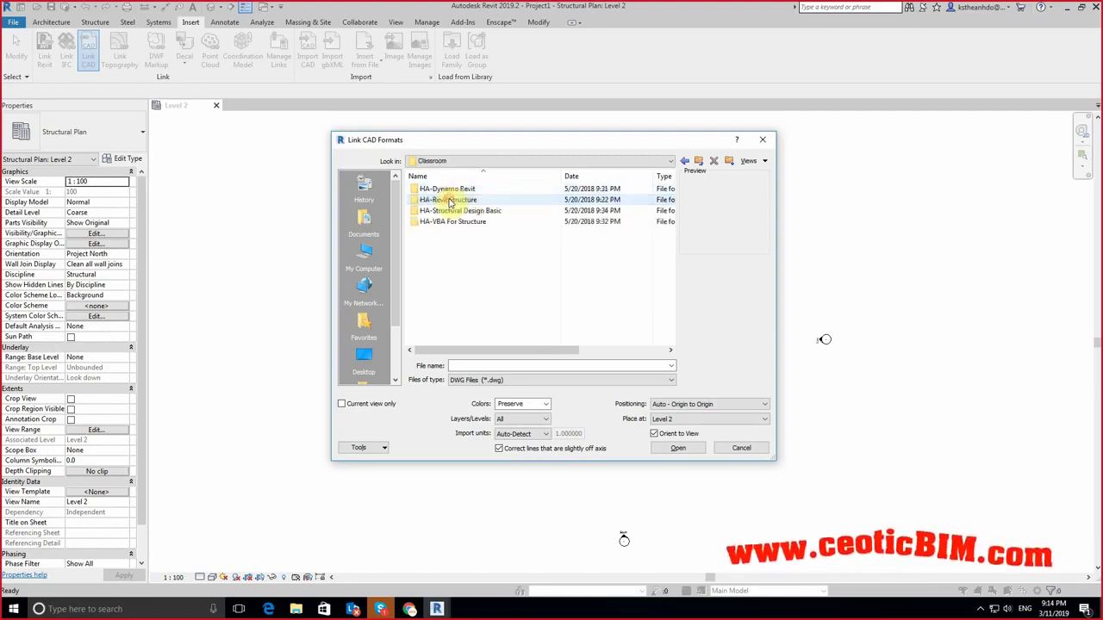
double_click(448, 199)
double_click(435, 189)
double_click(435, 188)
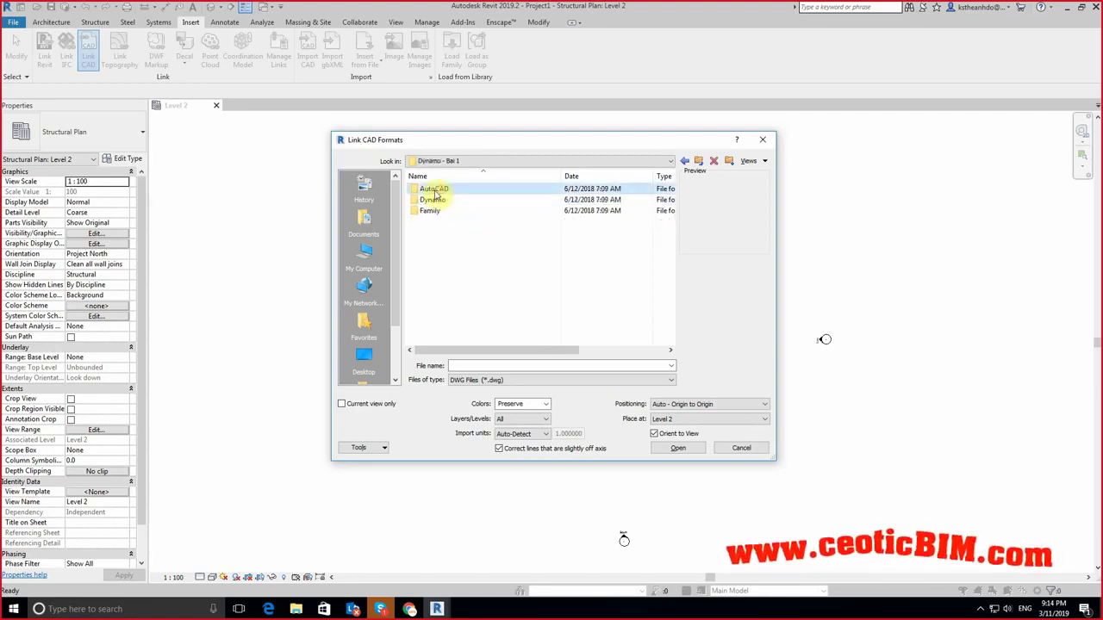
double_click(435, 194)
left_click(448, 189)
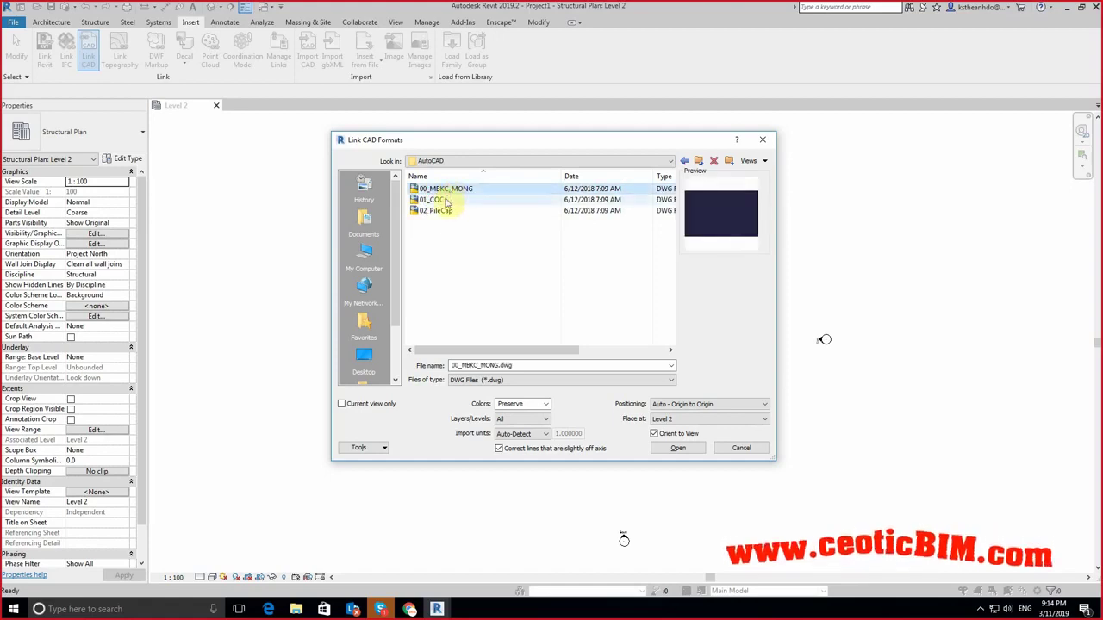
left_click(445, 200)
mouse_move(433, 200)
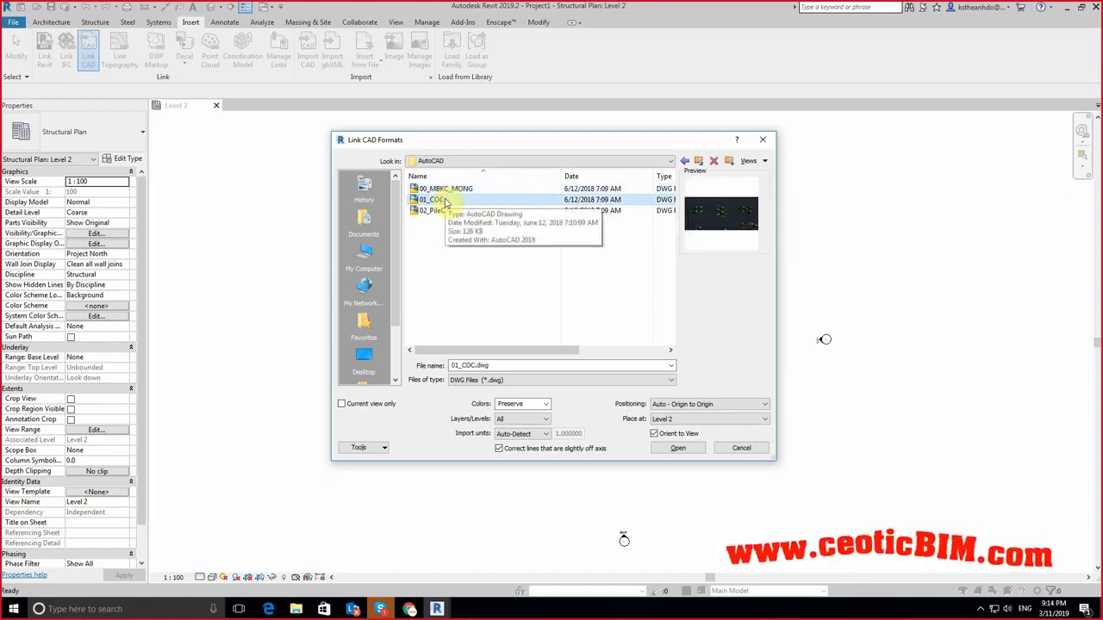
double_click(449, 189)
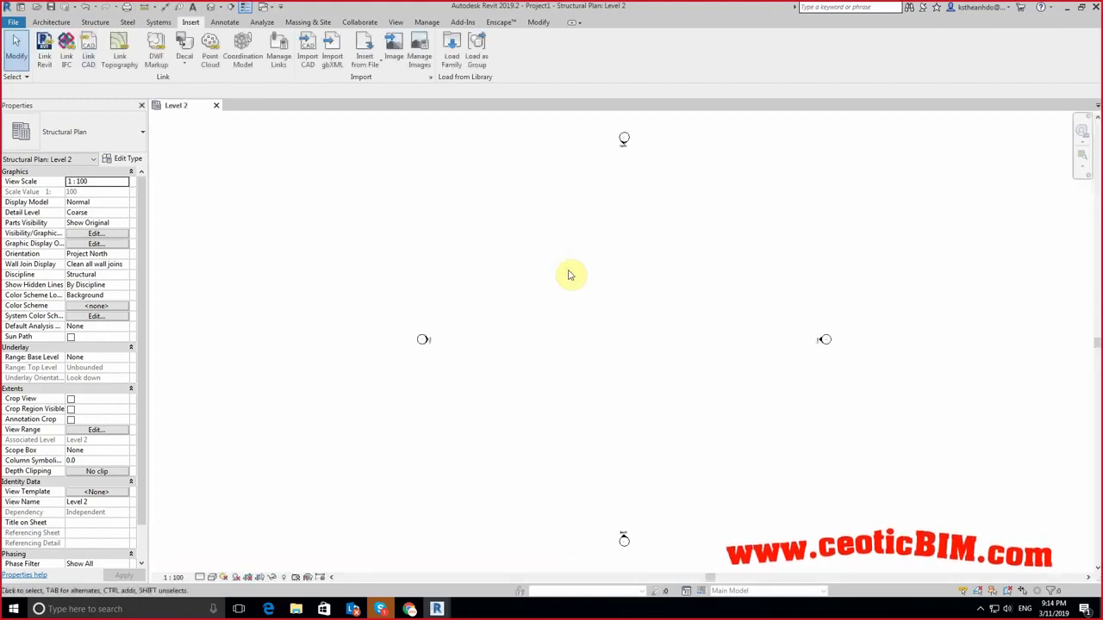
Step: Remove the 00_MBKC_MONG.dwg CAD link through Manage Links and confirm with OK
scroll(577, 272, "down", 3)
scroll(590, 275, "down", 4)
scroll(594, 274, "up", 3)
scroll(578, 267, "up", 3)
right_click(541, 264)
left_click(515, 268)
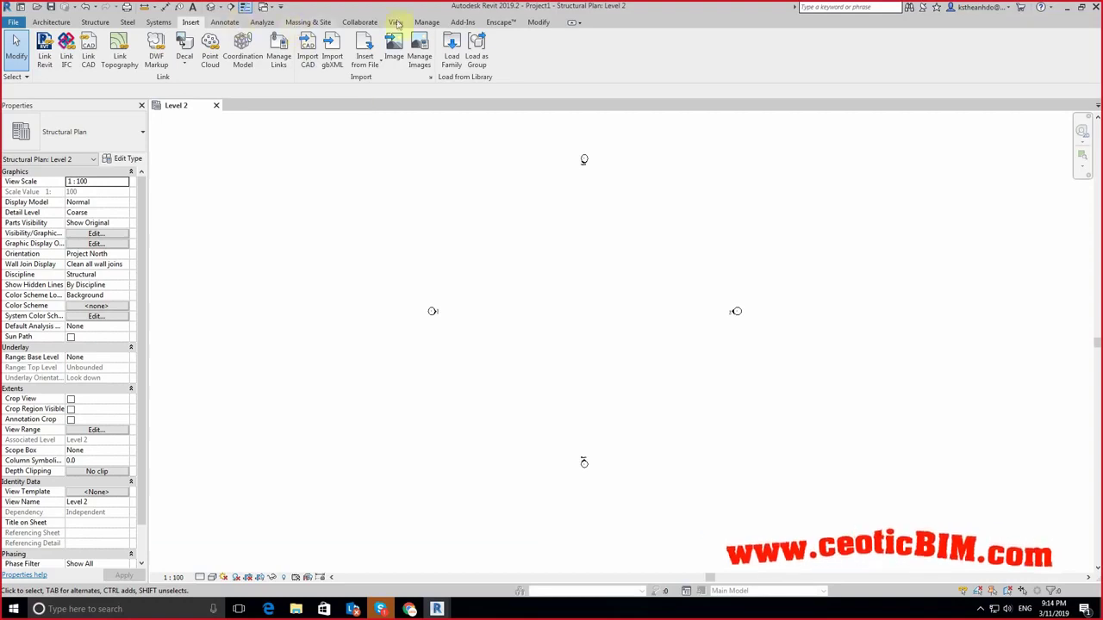
left_click(427, 22)
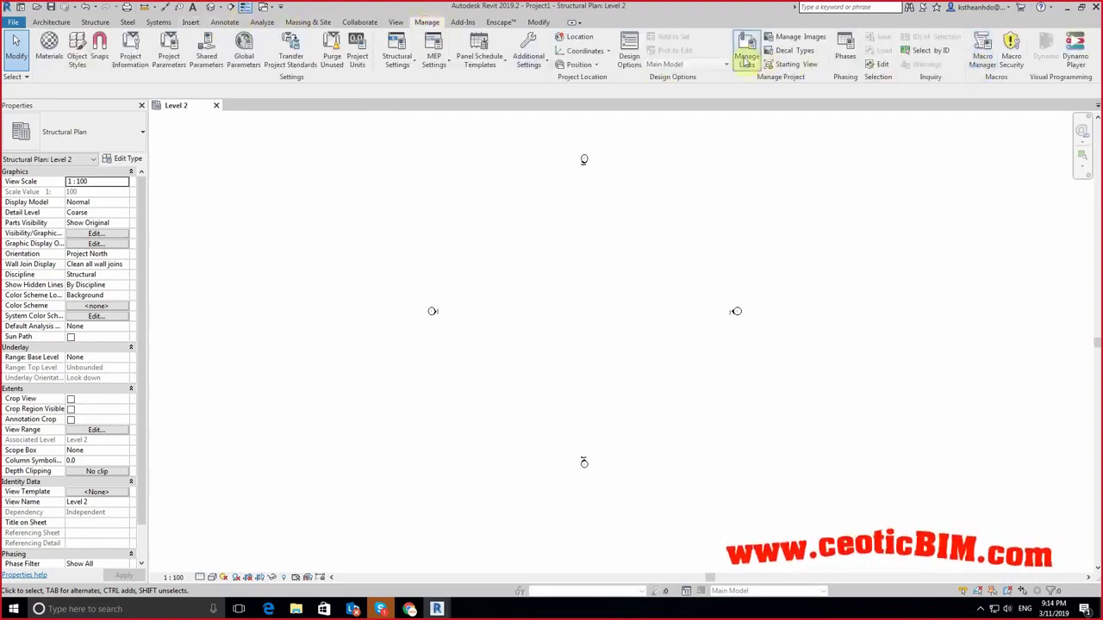
left_click(746, 57)
left_click(411, 143)
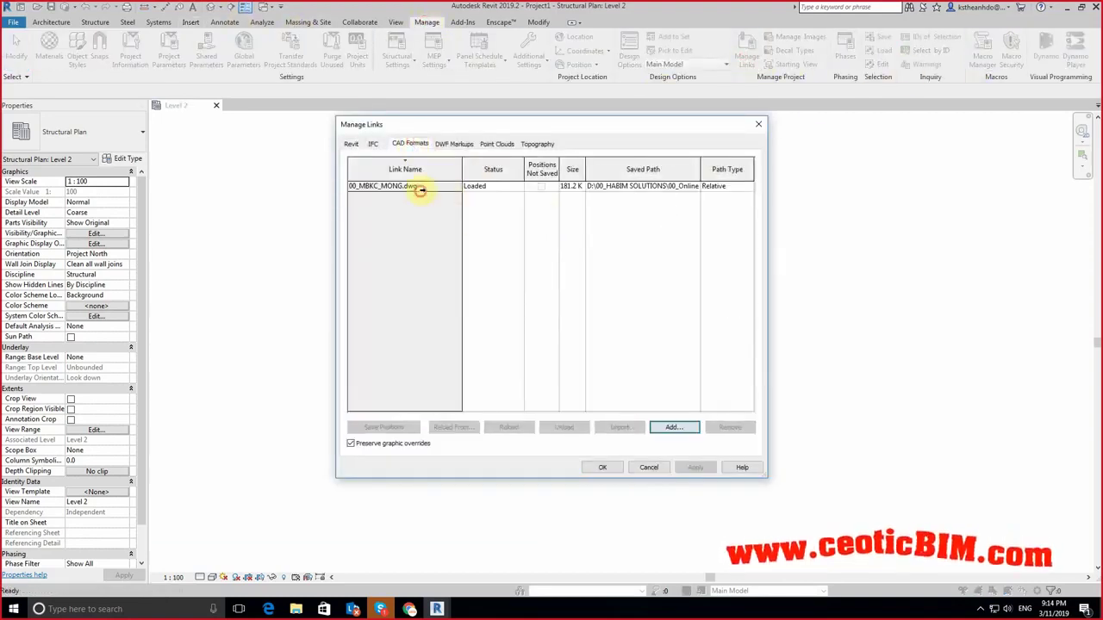
left_click(420, 189)
left_click(731, 431)
left_click(605, 469)
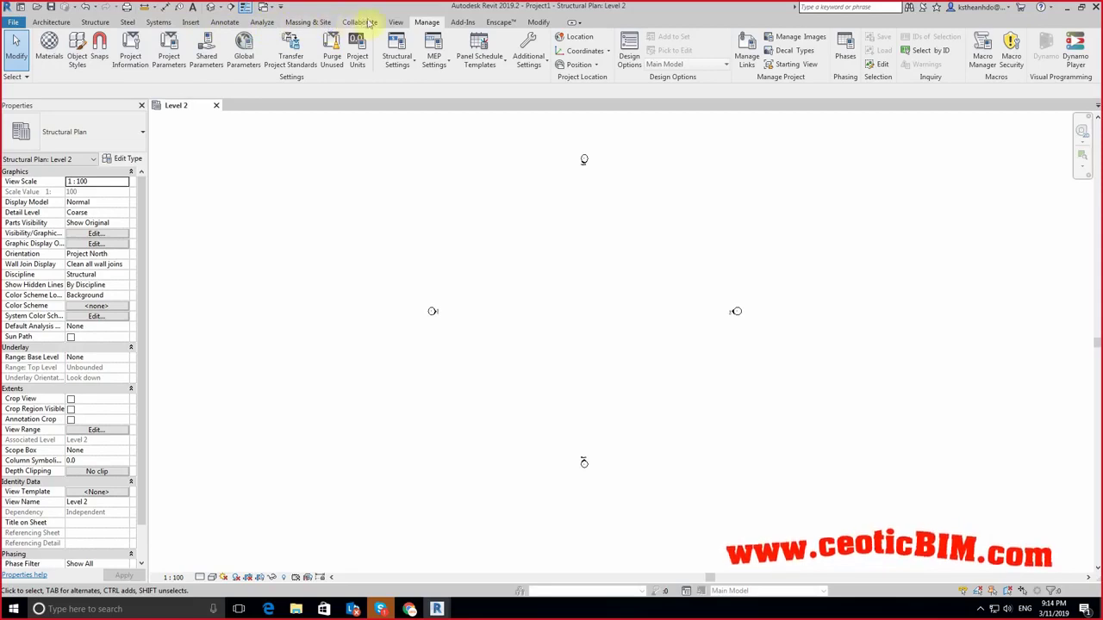
left_click(191, 22)
Step: Link 00_MBKC_MONG.dwg centre-to-centre on Level 2 with millimeter import units
left_click(88, 52)
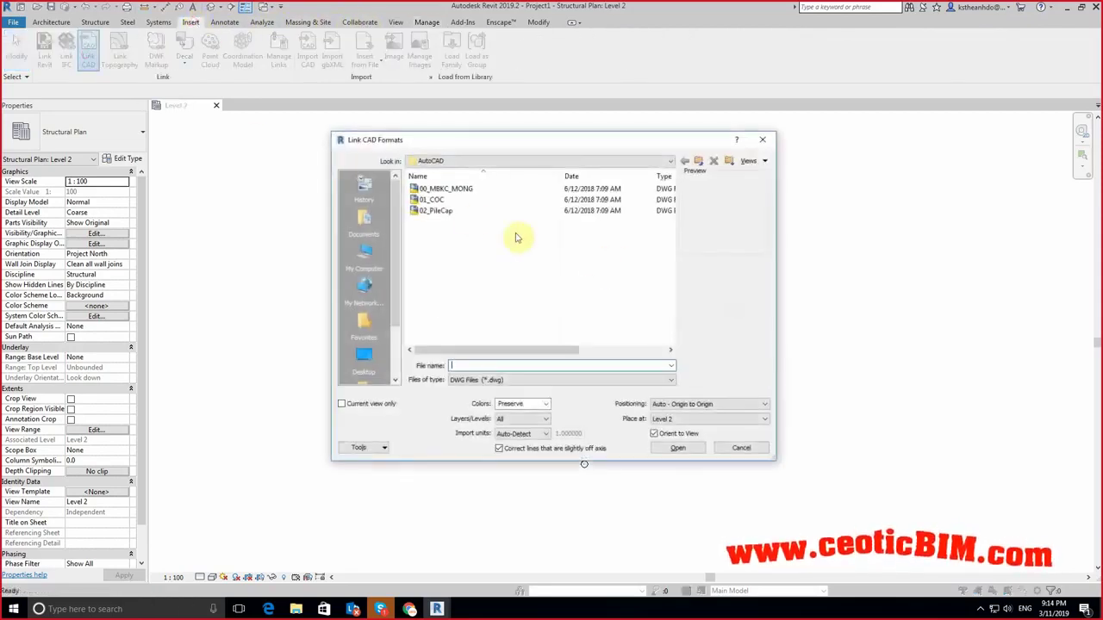
left_click(445, 189)
left_click(689, 405)
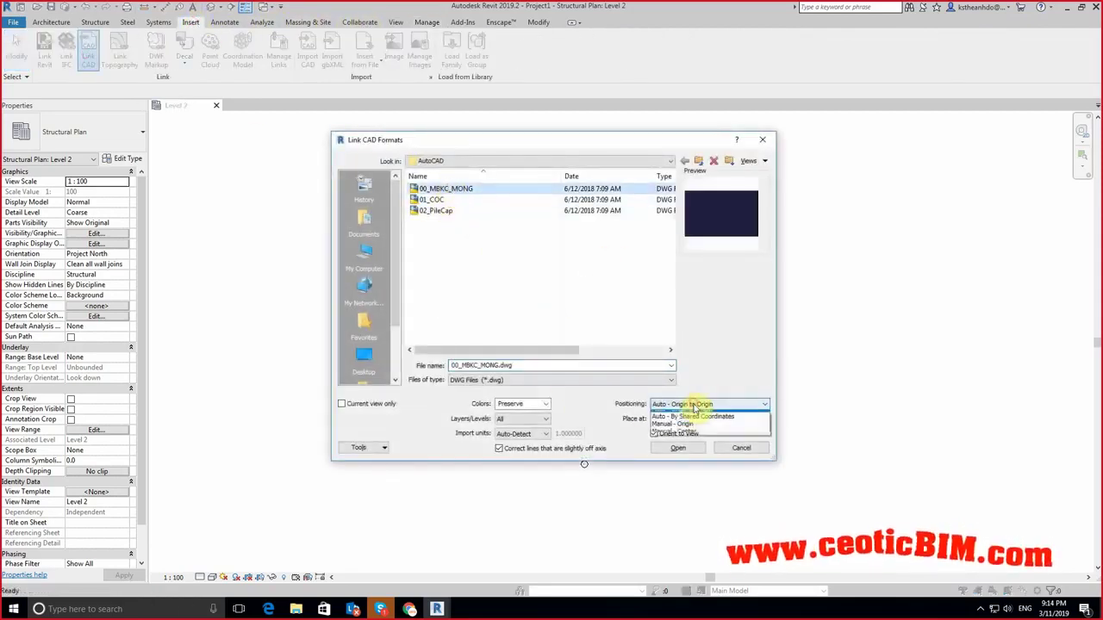
left_click(692, 416)
left_click(659, 422)
left_click(362, 405)
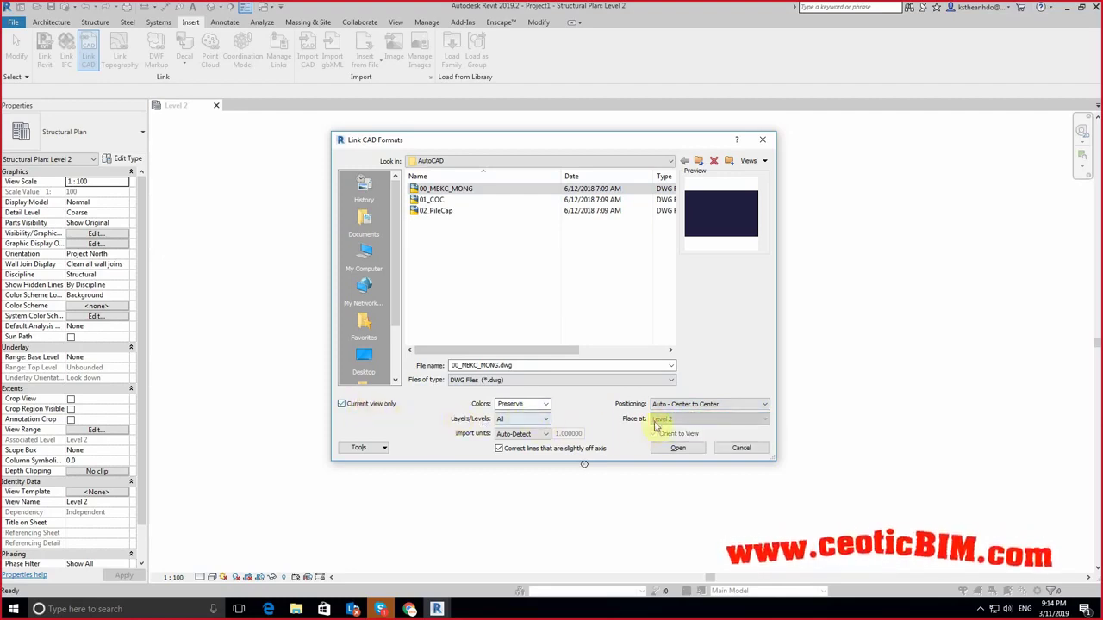
left_click(525, 435)
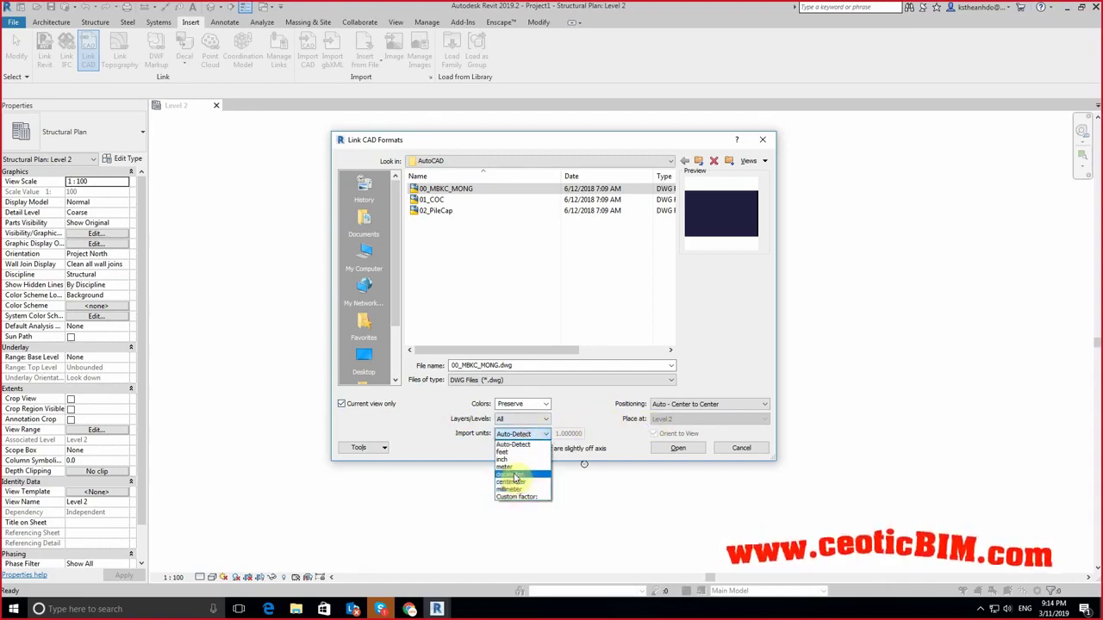
left_click(515, 488)
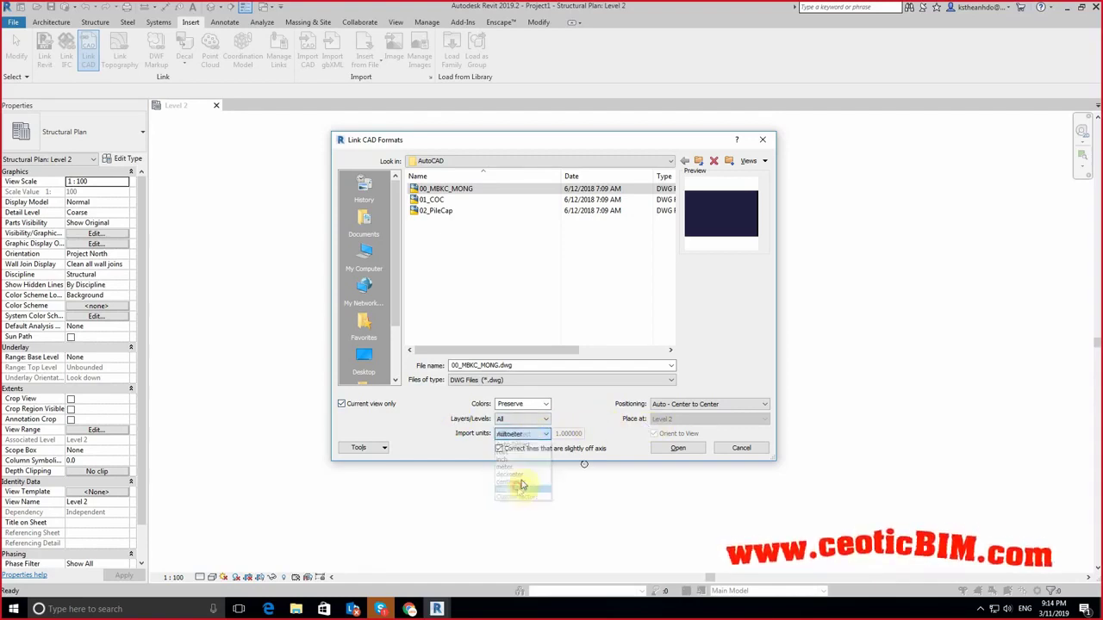
left_click(679, 450)
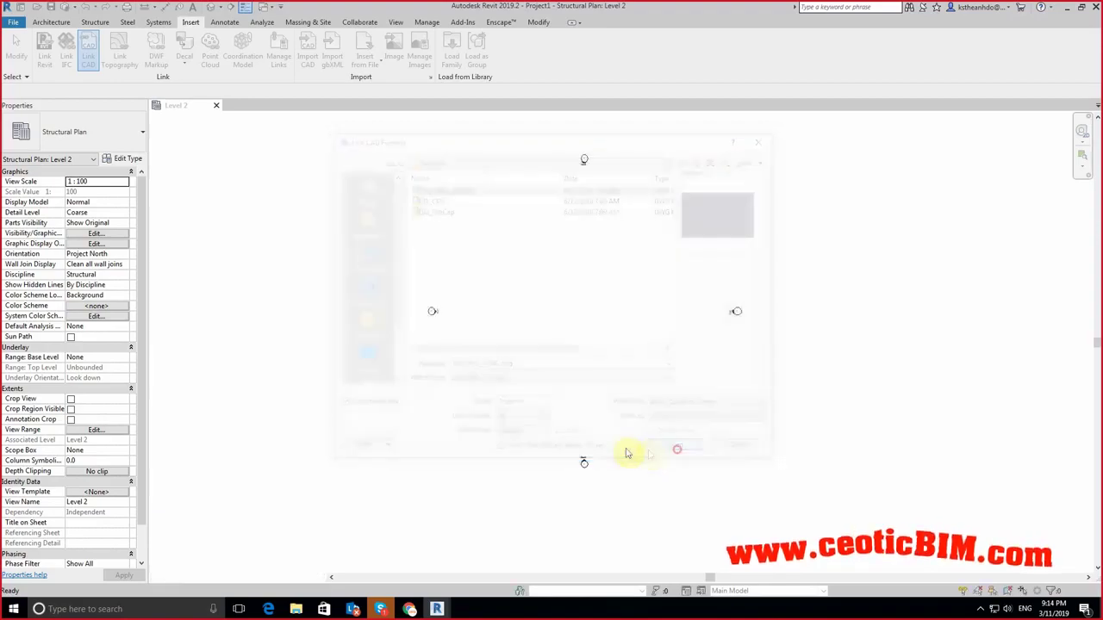
Step: Delete every layer of the linked DWG except 00-XMT.Axes, keeping only the grid lines
scroll(531, 240, "up", 3)
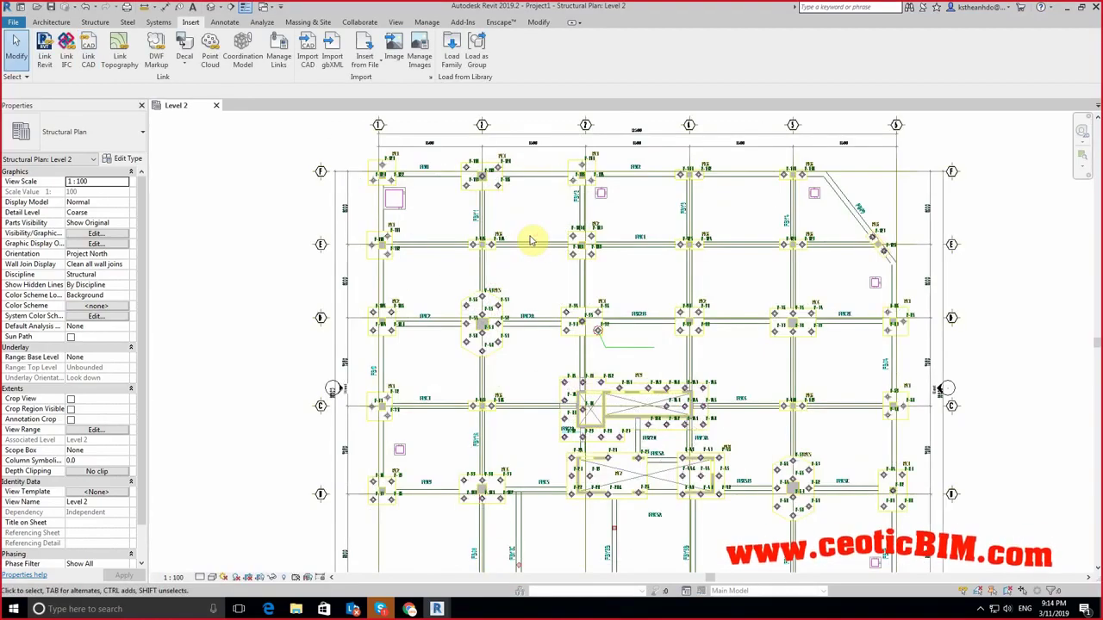
scroll(534, 246, "down", 2)
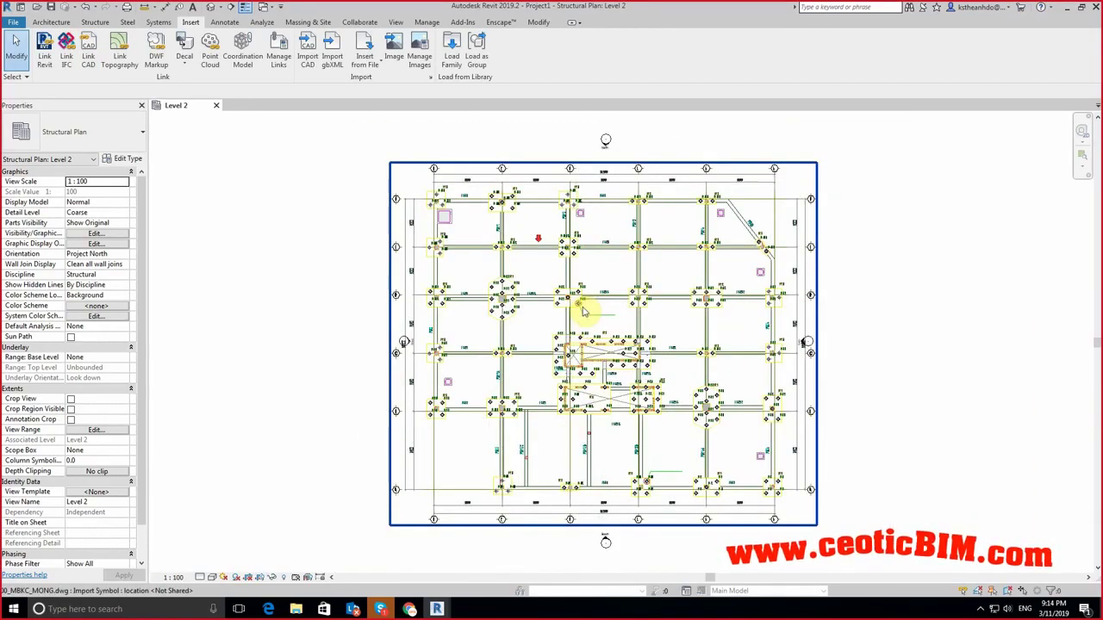
scroll(579, 342, "up", 1)
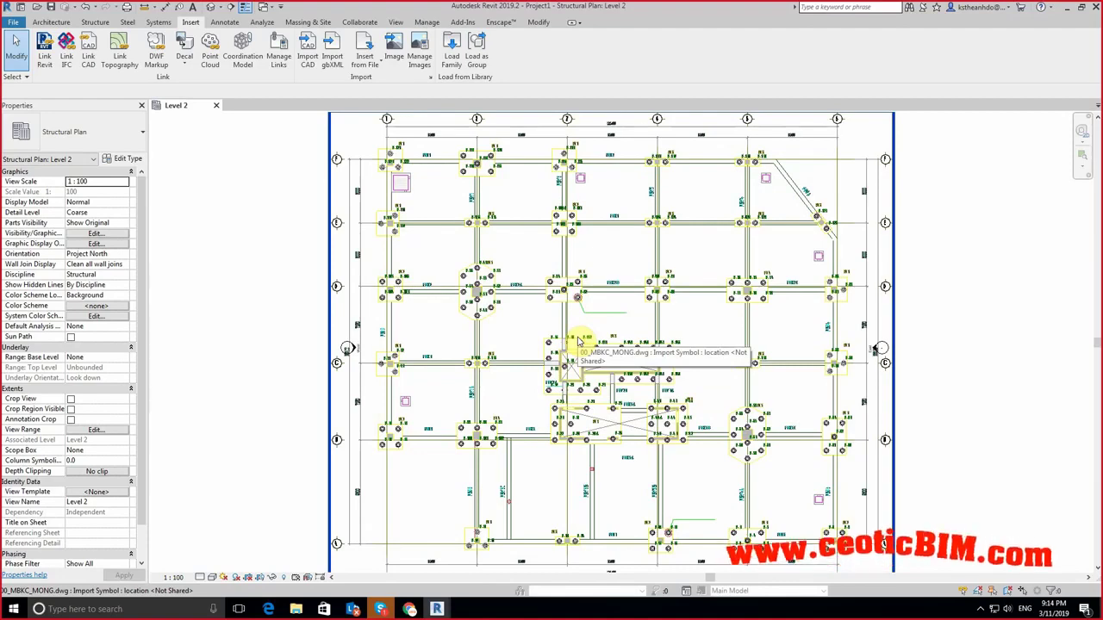
scroll(579, 342, "down", 1)
scroll(670, 320, "down", 1)
scroll(640, 290, "up", 1)
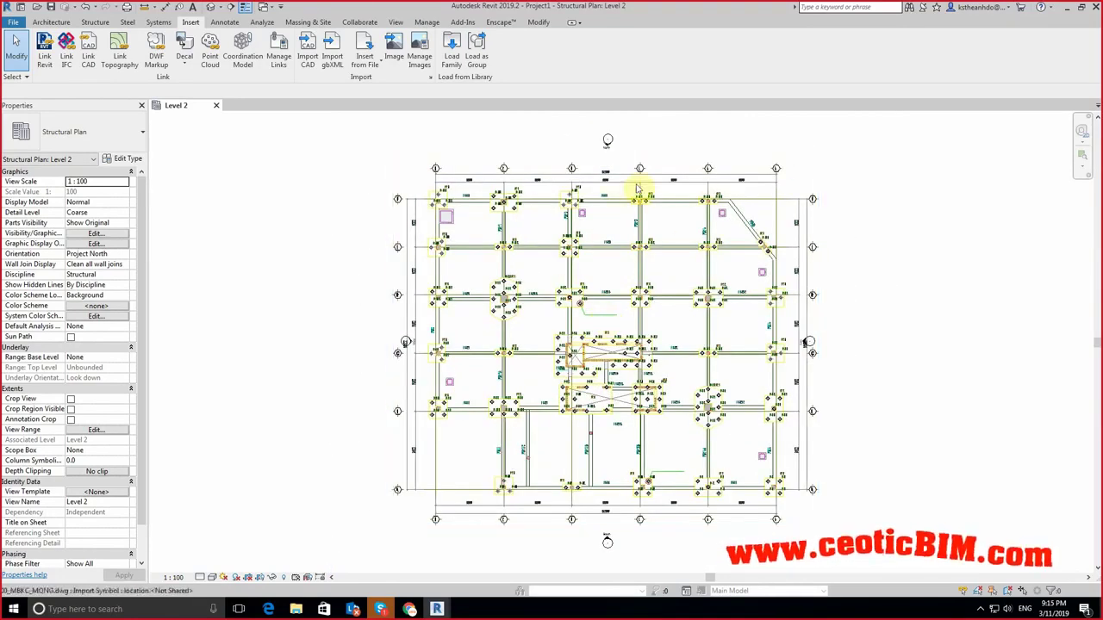
left_click(714, 225)
left_click(537, 50)
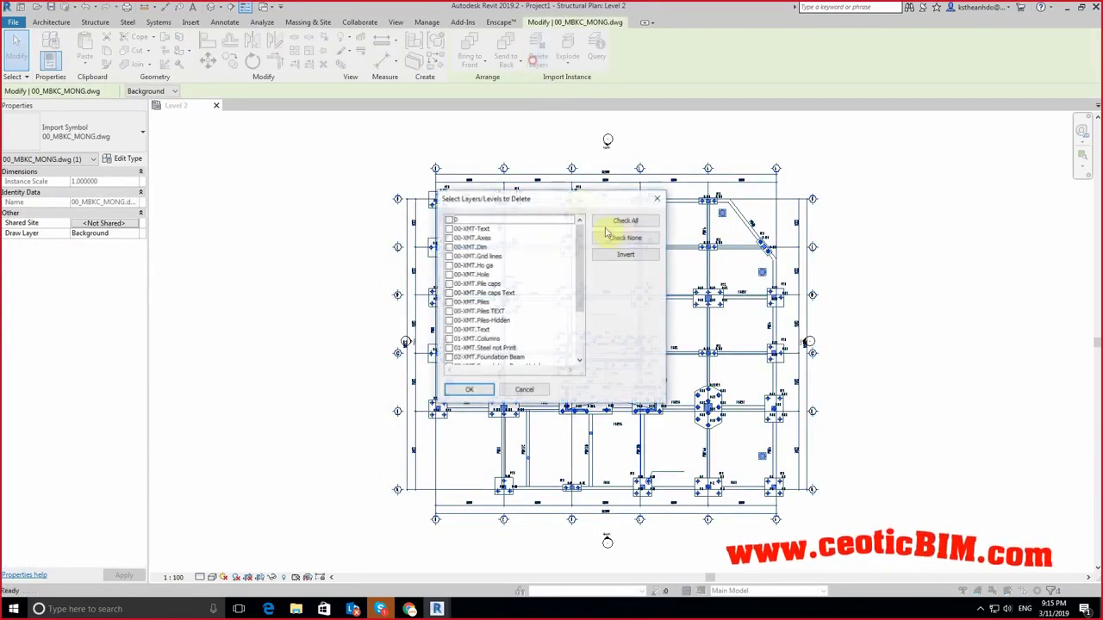
left_click(626, 223)
left_click(626, 254)
left_click(631, 223)
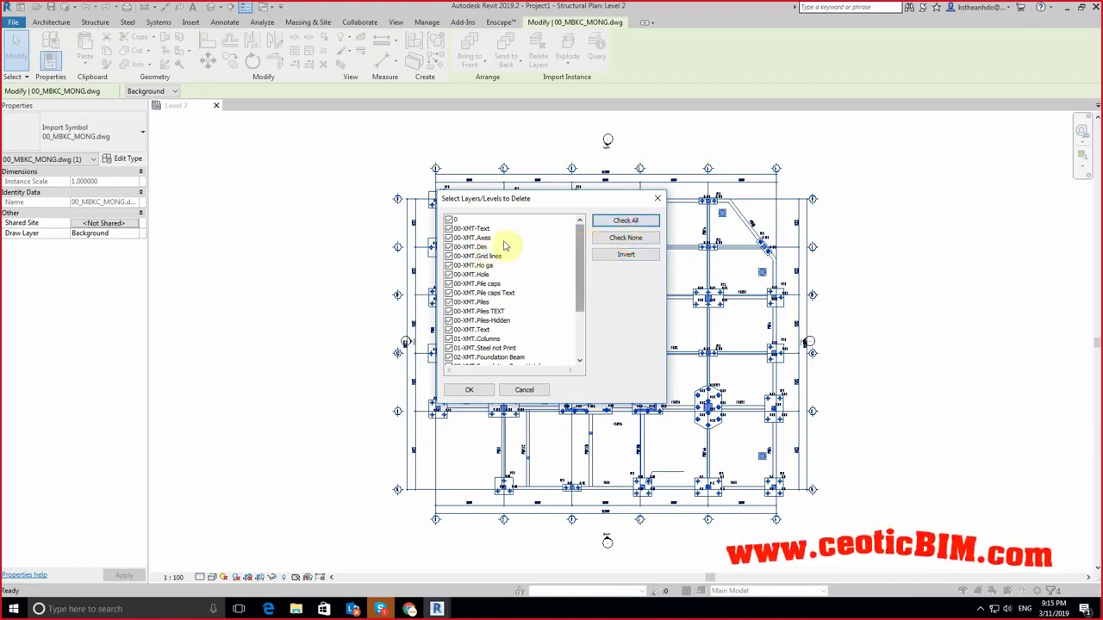
left_click(448, 239)
left_click(470, 389)
Step: Deselect the drawing, nudge the grid plan left, and return to Dynamo
left_click(858, 348)
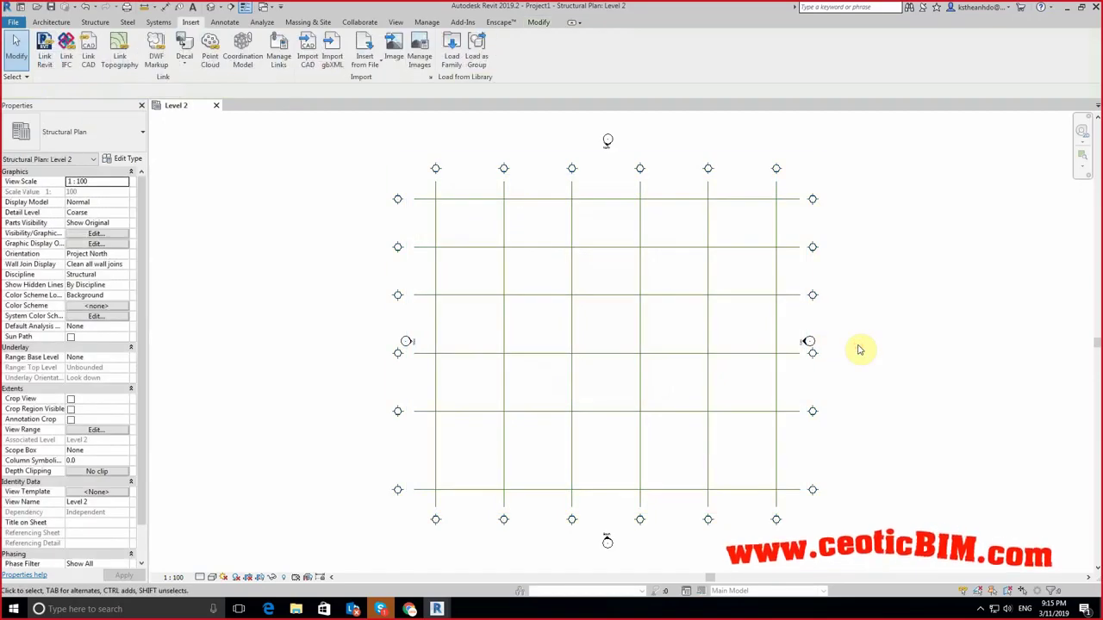
middle_click_drag(928, 349, 868, 347)
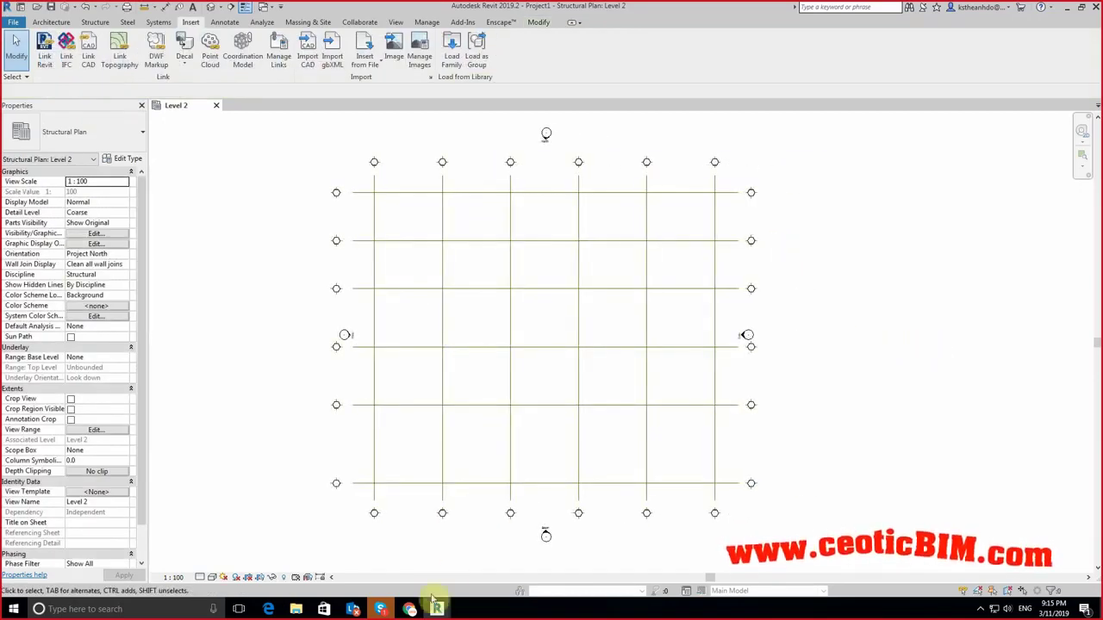
mouse_move(437, 609)
left_click(485, 564)
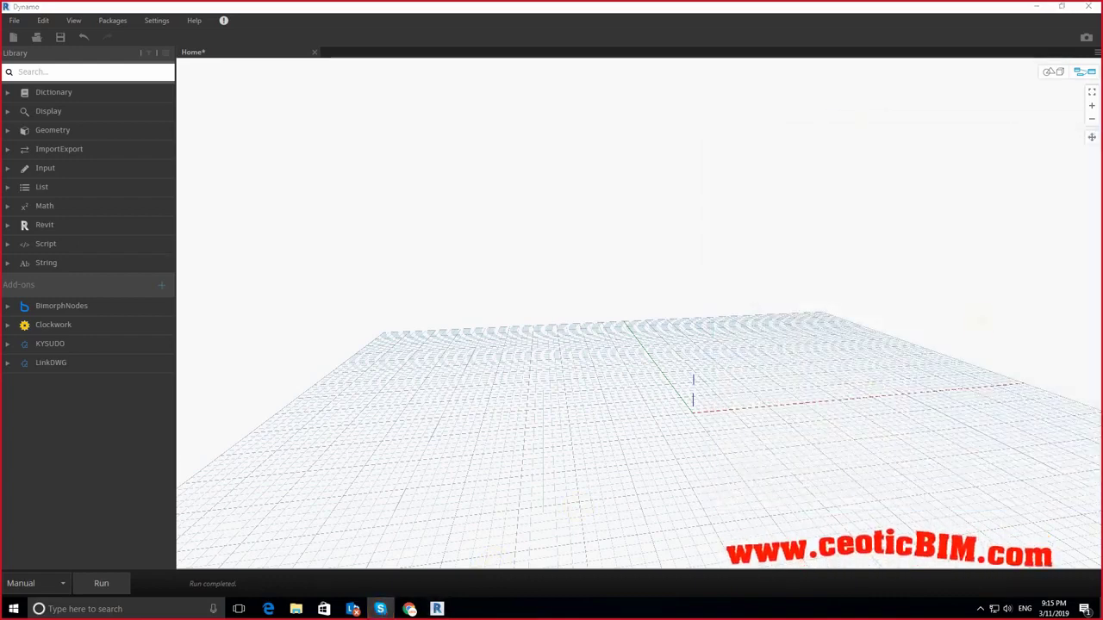
Step: Maximise Dynamo over Revit and expand Revit > Selection in the library to list its nodes
left_click(1038, 7)
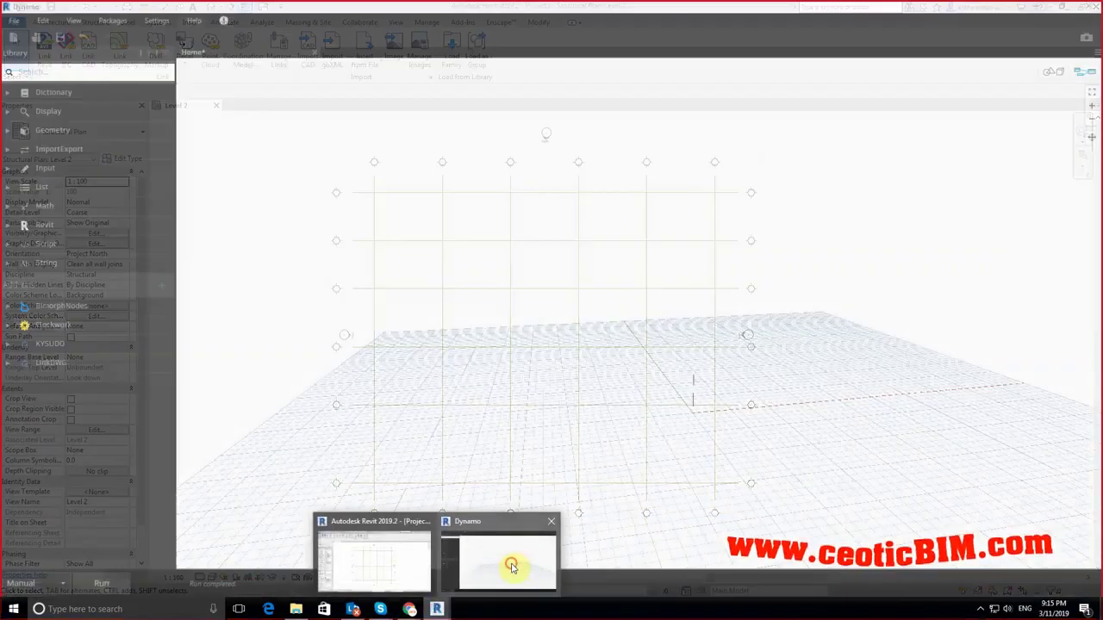
left_click(510, 567)
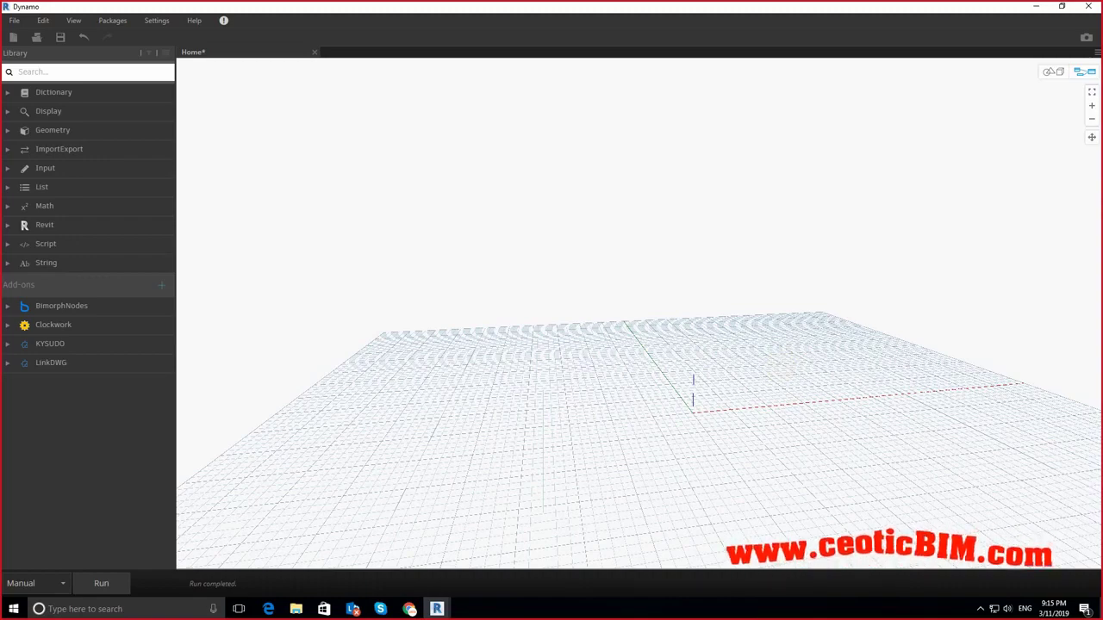
left_click_drag(384, 5, 810, 107)
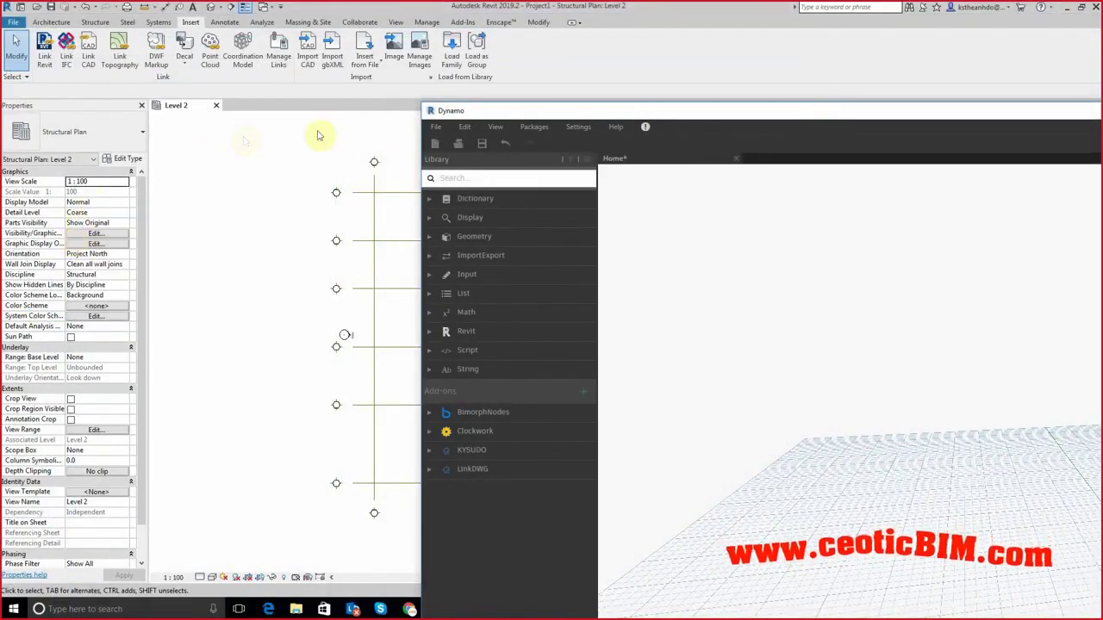
double_click(618, 113)
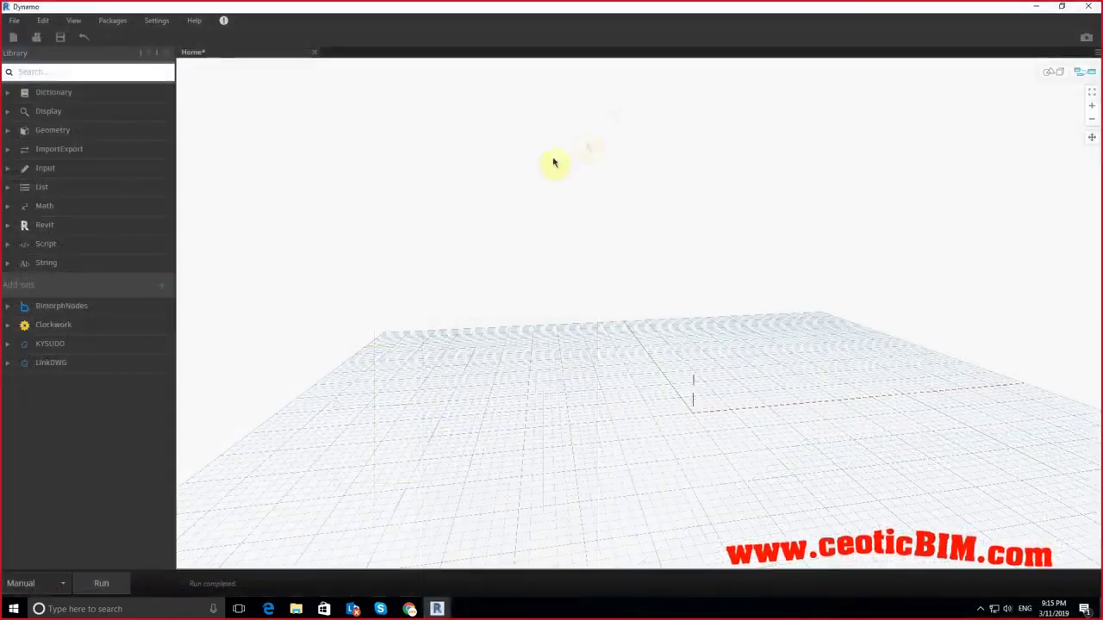
left_click(43, 226)
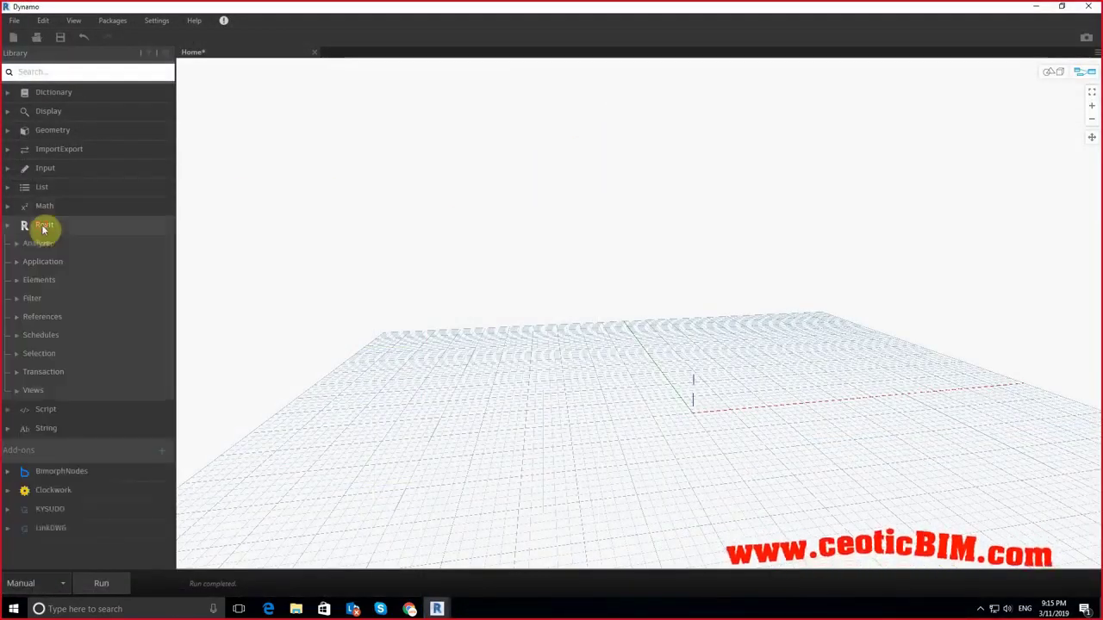
double_click(435, 9)
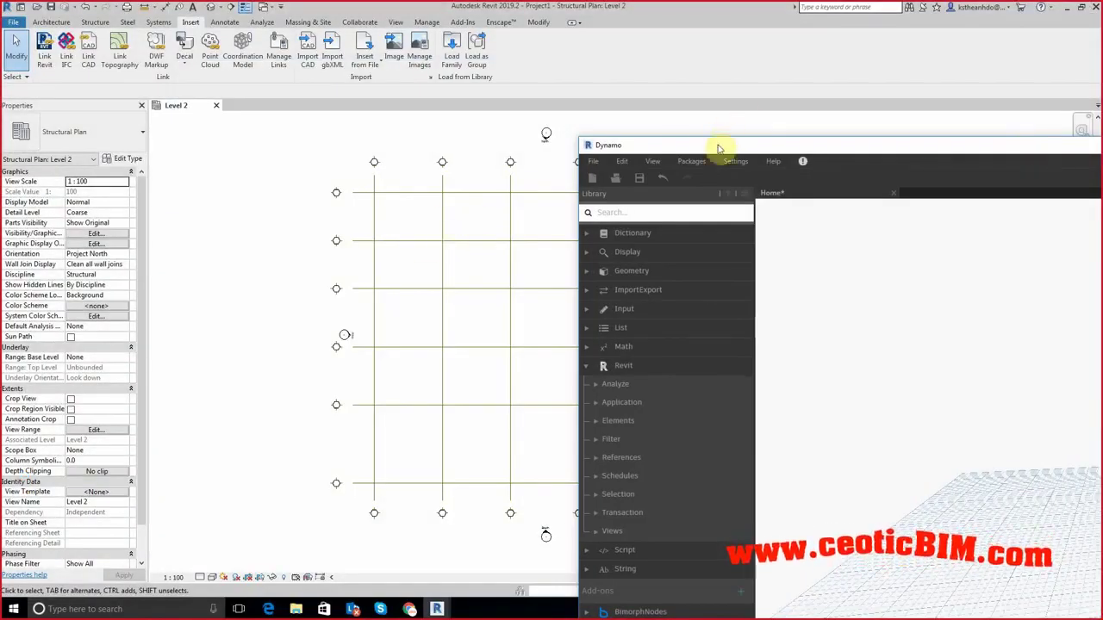
left_click(717, 145)
key("alt+Tab")
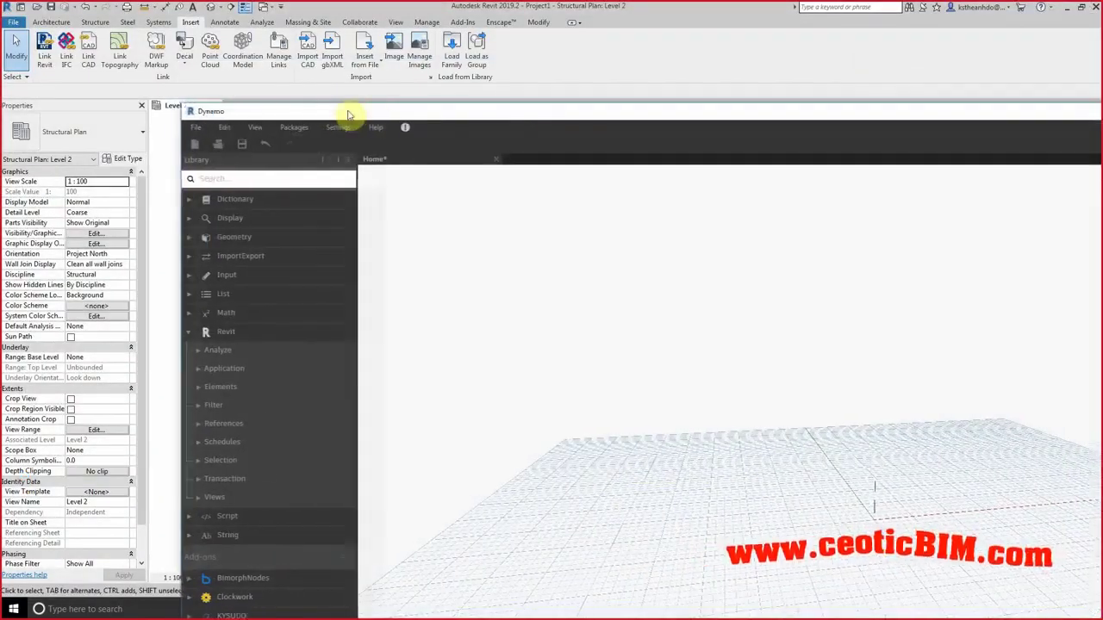
double_click(355, 110)
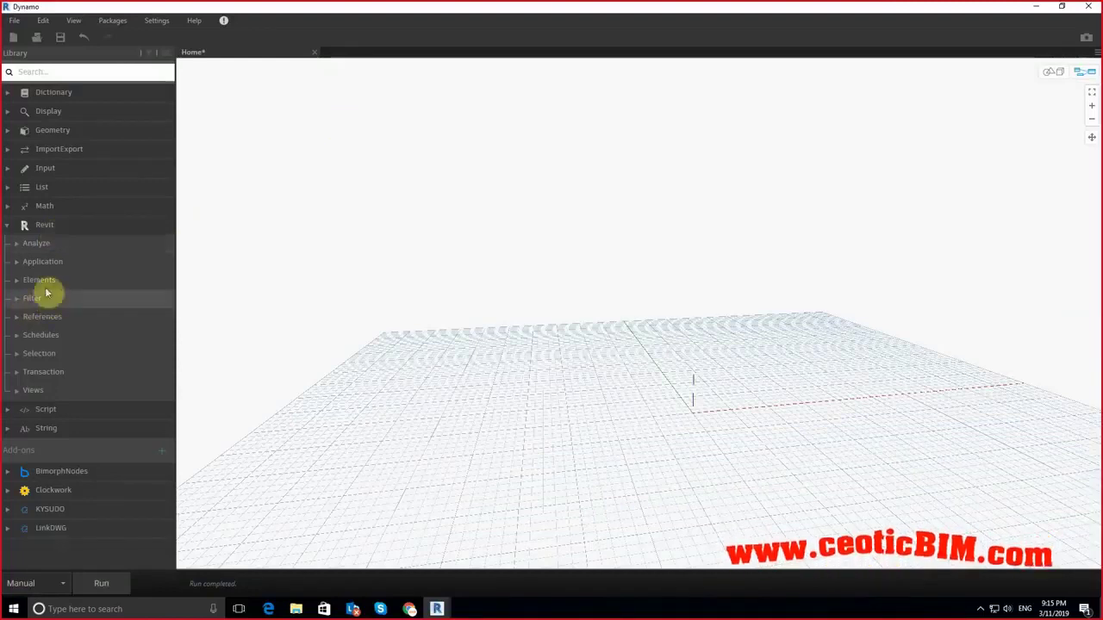
left_click(34, 354)
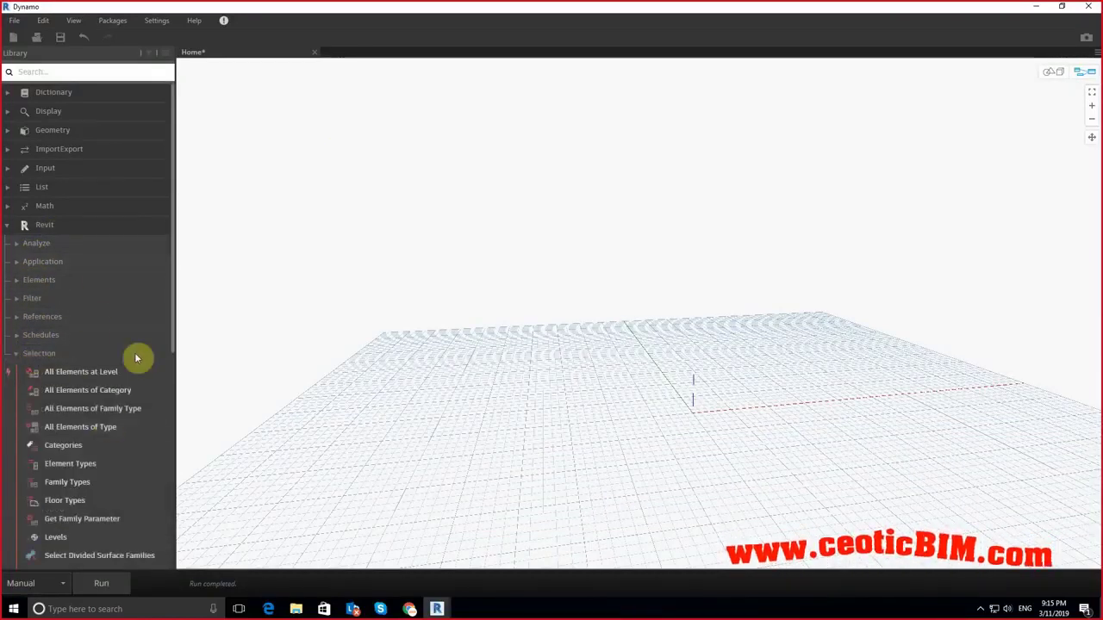
Step: Add Select Model Element and Select Model Elements nodes, picking the CAD import 411959 for the first
scroll(122, 423, "down", 2)
scroll(121, 405, "down", 2)
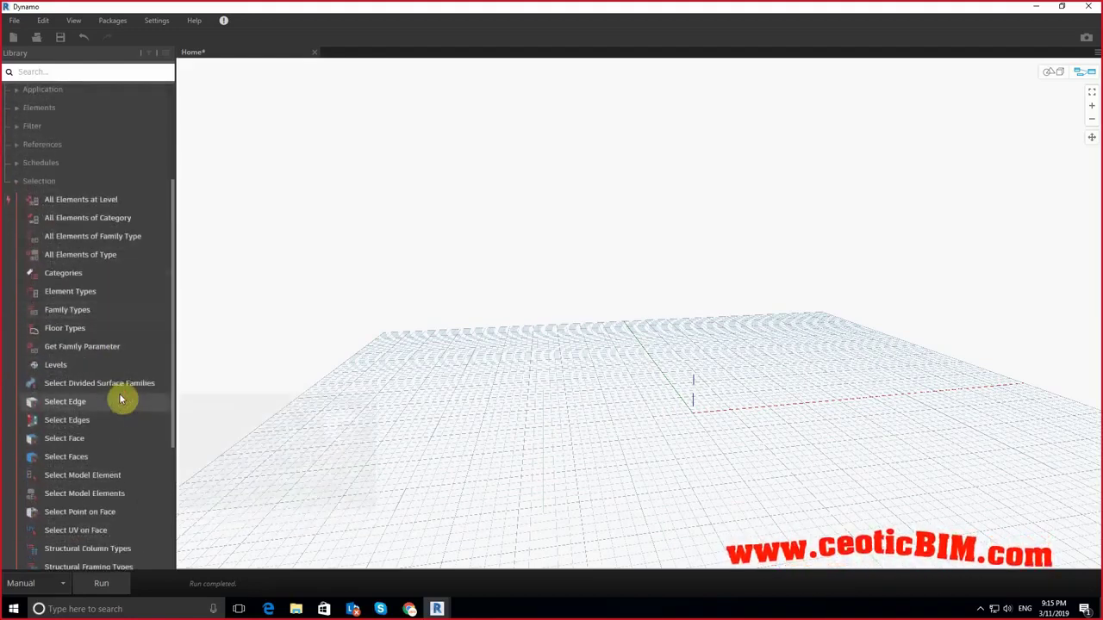
scroll(120, 396, "down", 3)
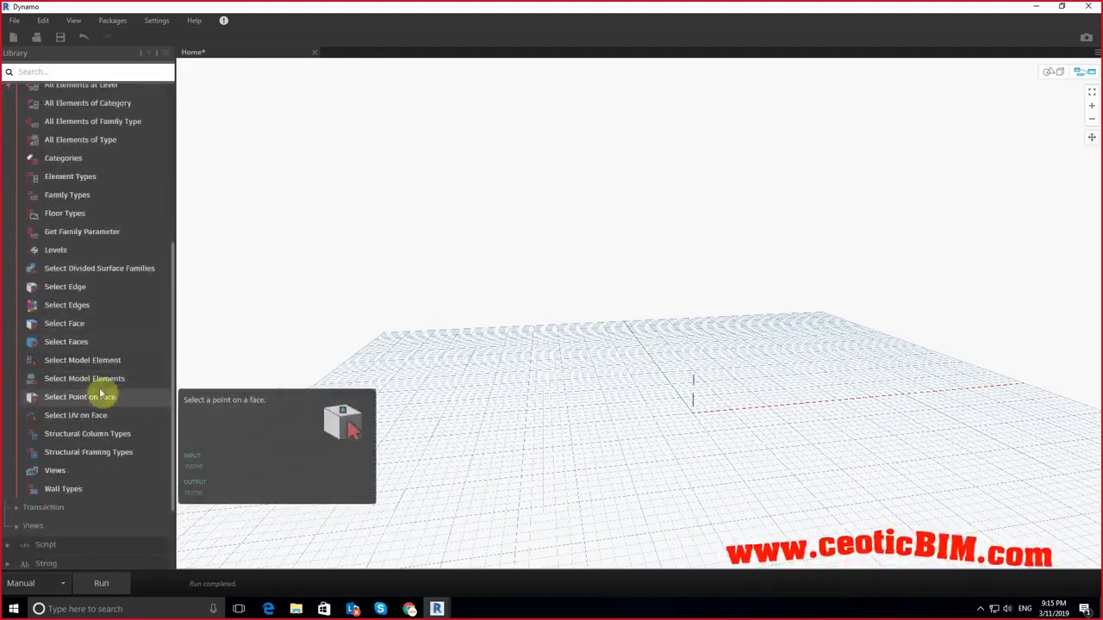
left_click(73, 368)
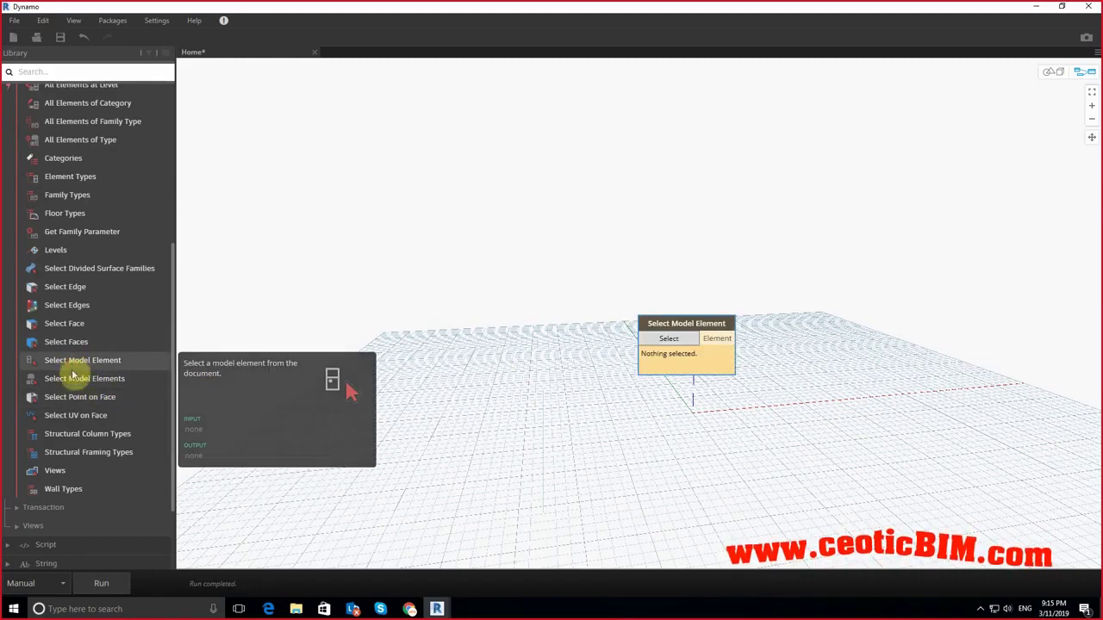
left_click(76, 381)
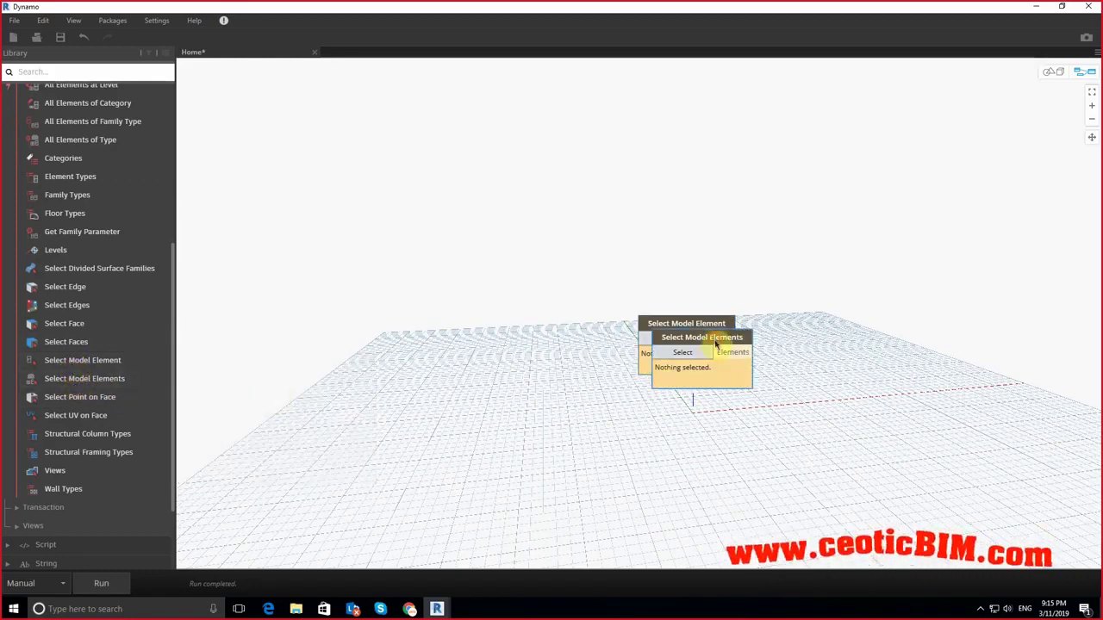
left_click_drag(715, 343, 700, 405)
left_click_drag(719, 324, 577, 198)
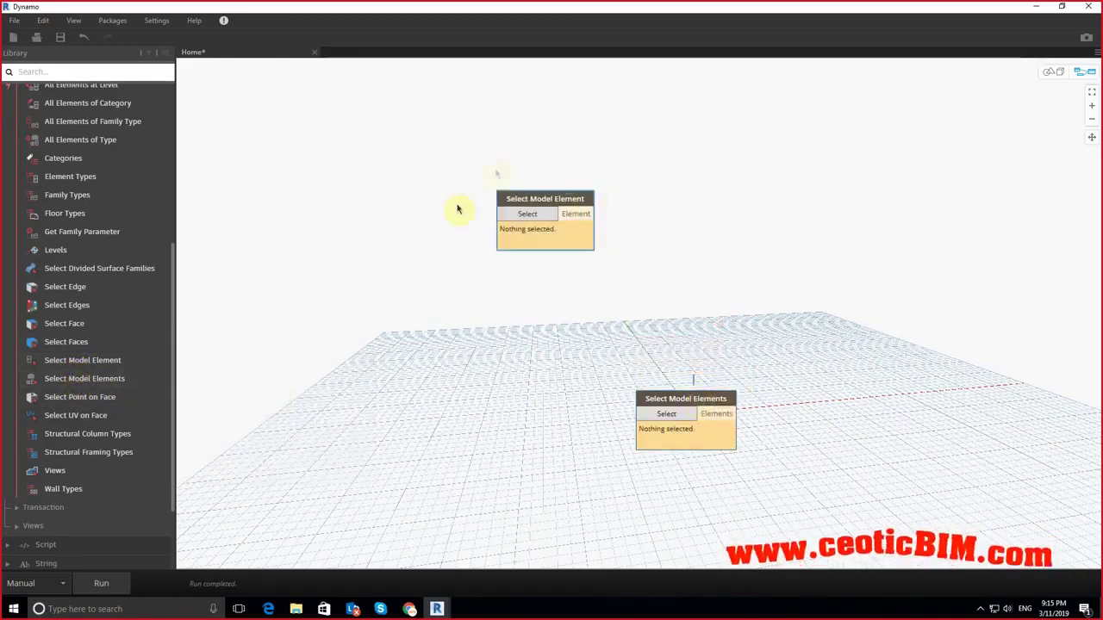
left_click_drag(625, 10, 1062, 278)
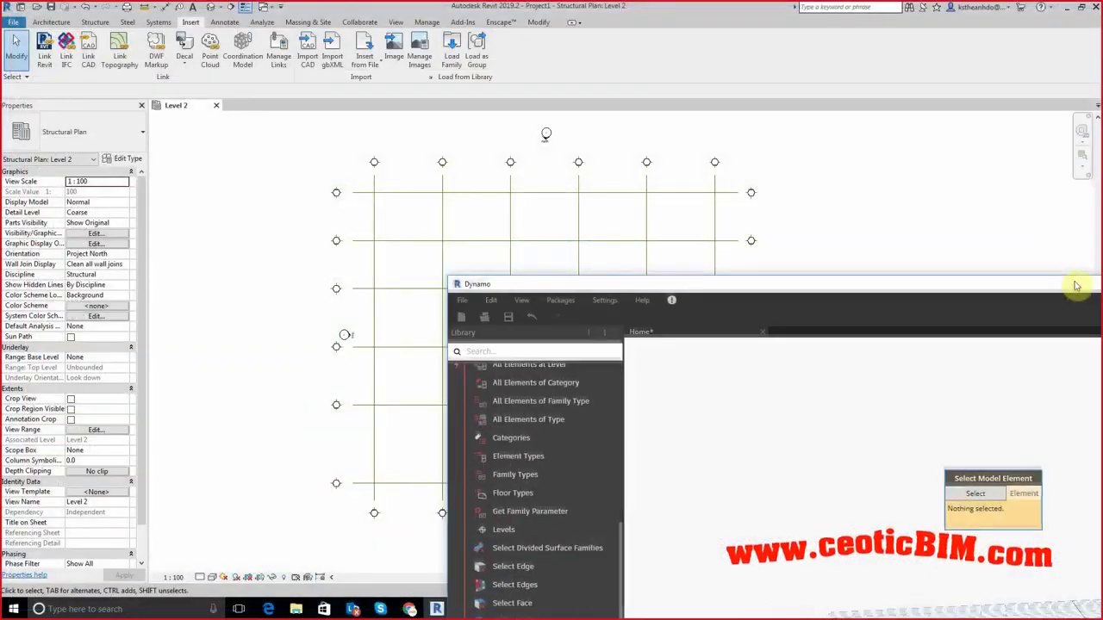
left_click(965, 492)
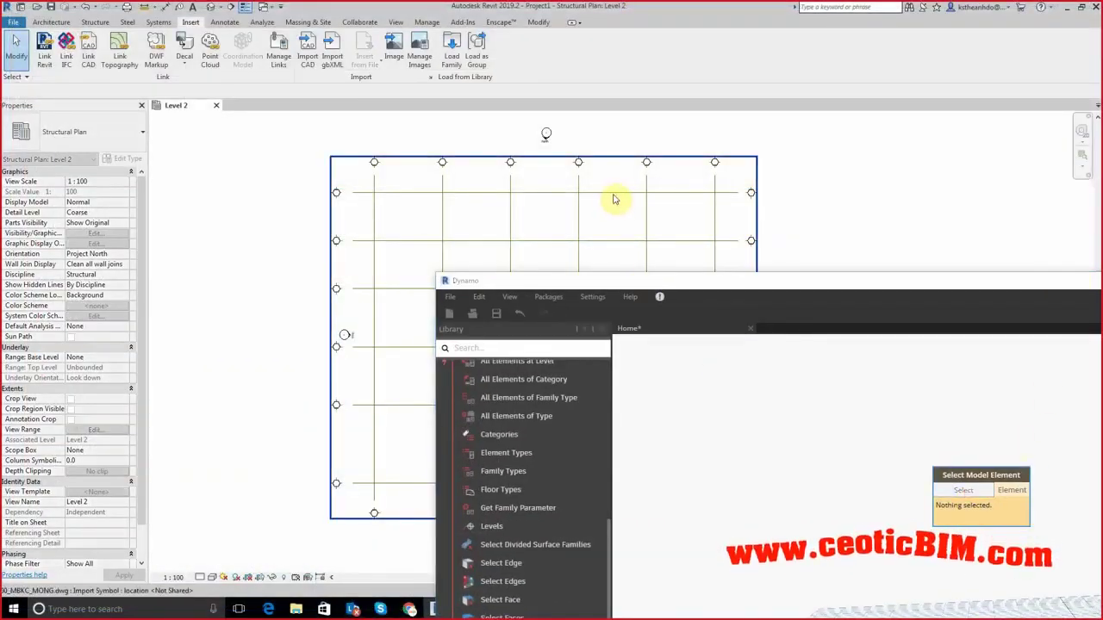
left_click(614, 199)
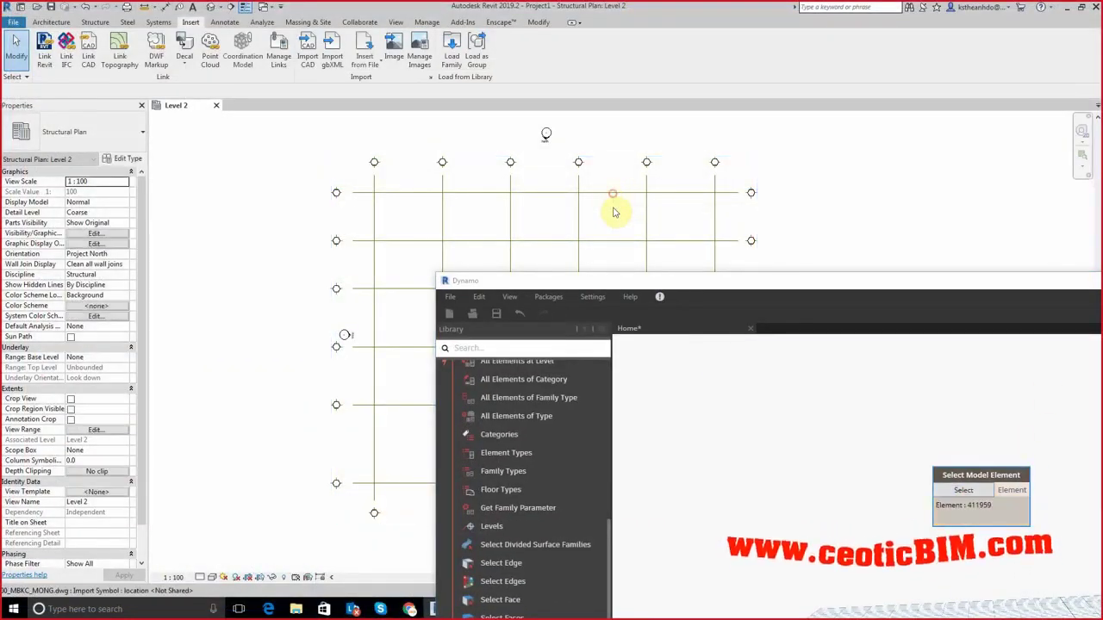
double_click(727, 288)
Step: Box-select the grid and CAD for Select Model Elements, then delete that extra node
left_click(673, 417)
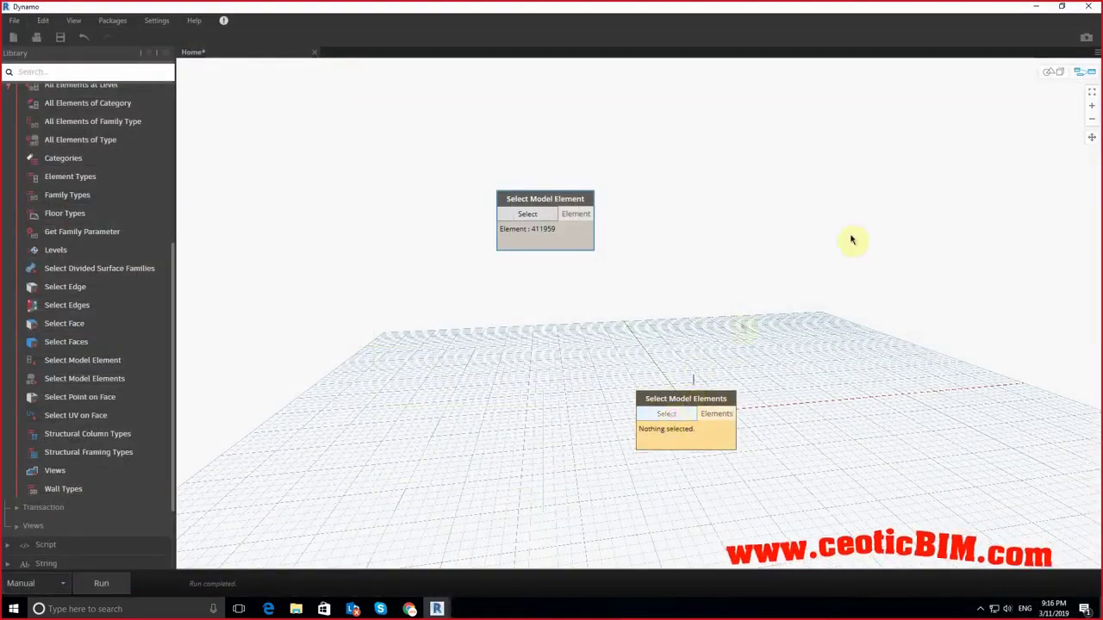
left_click(1038, 10)
left_click_drag(849, 509, 263, 123)
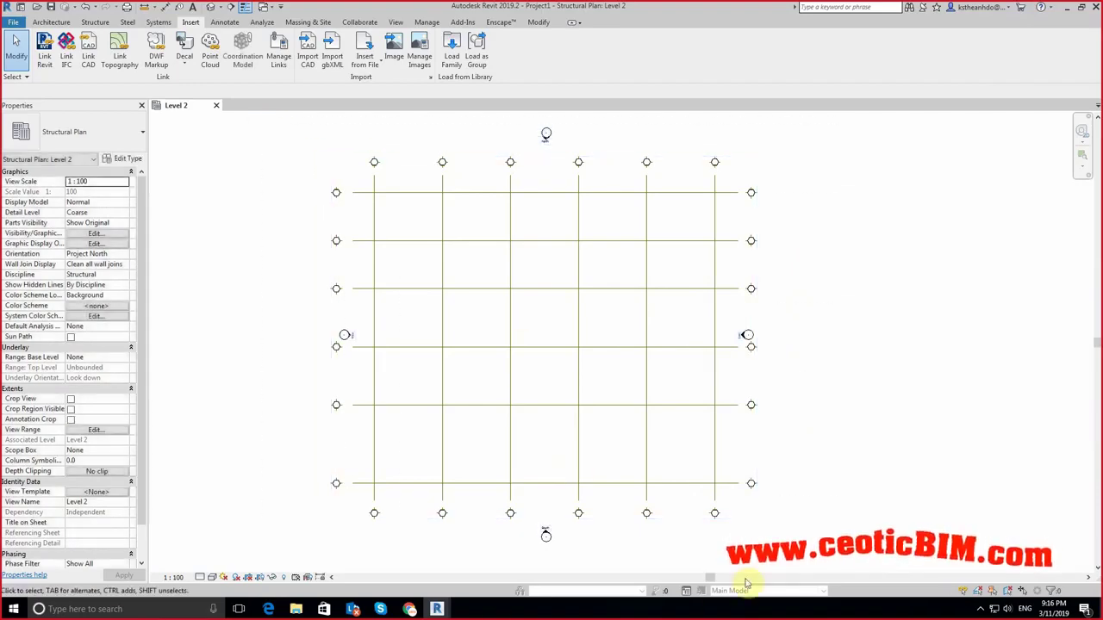
left_click(515, 566)
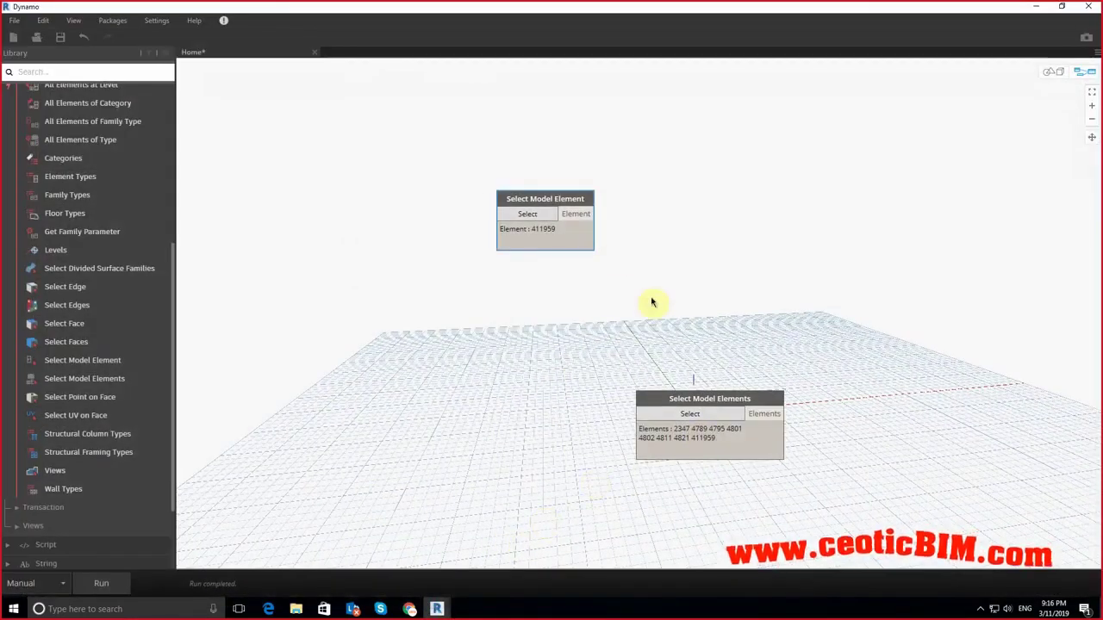
mouse_move(710, 470)
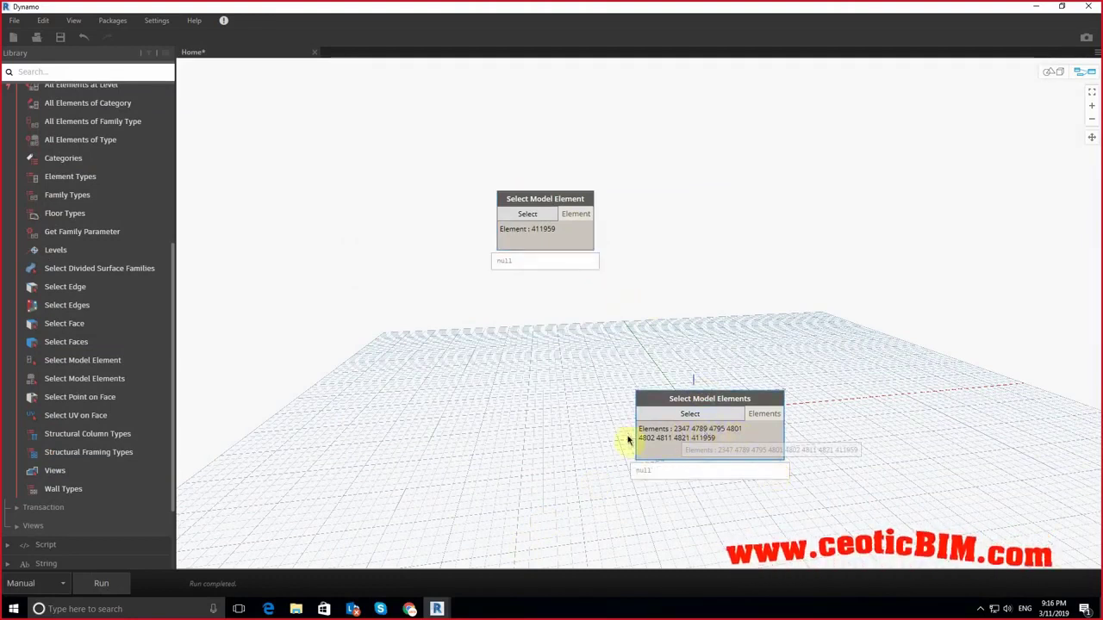
left_click_drag(751, 401, 593, 362)
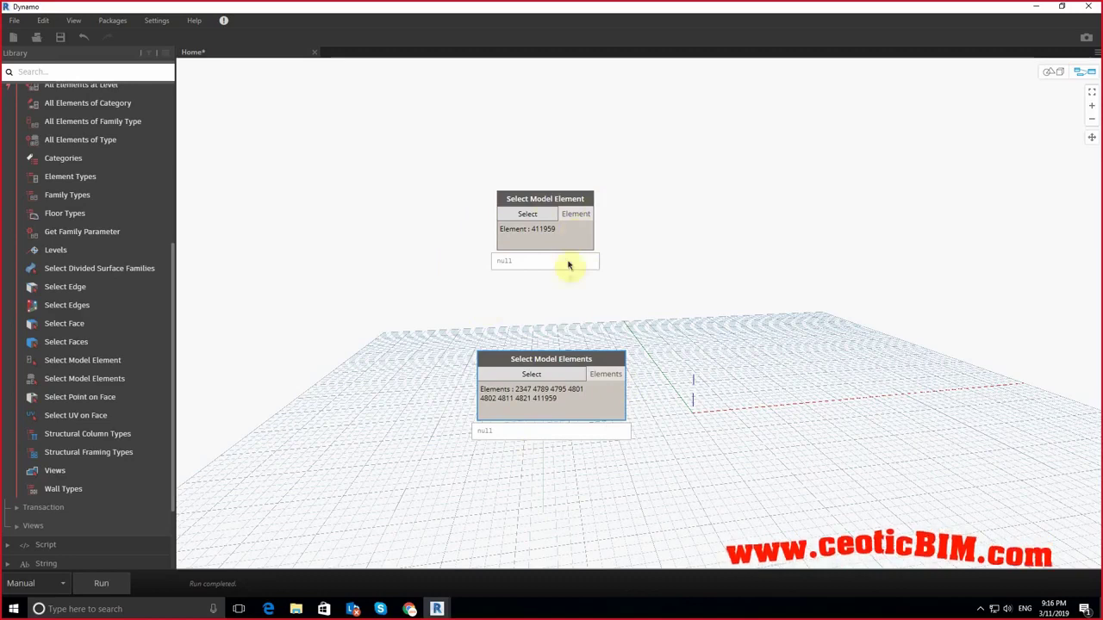
key("Delete")
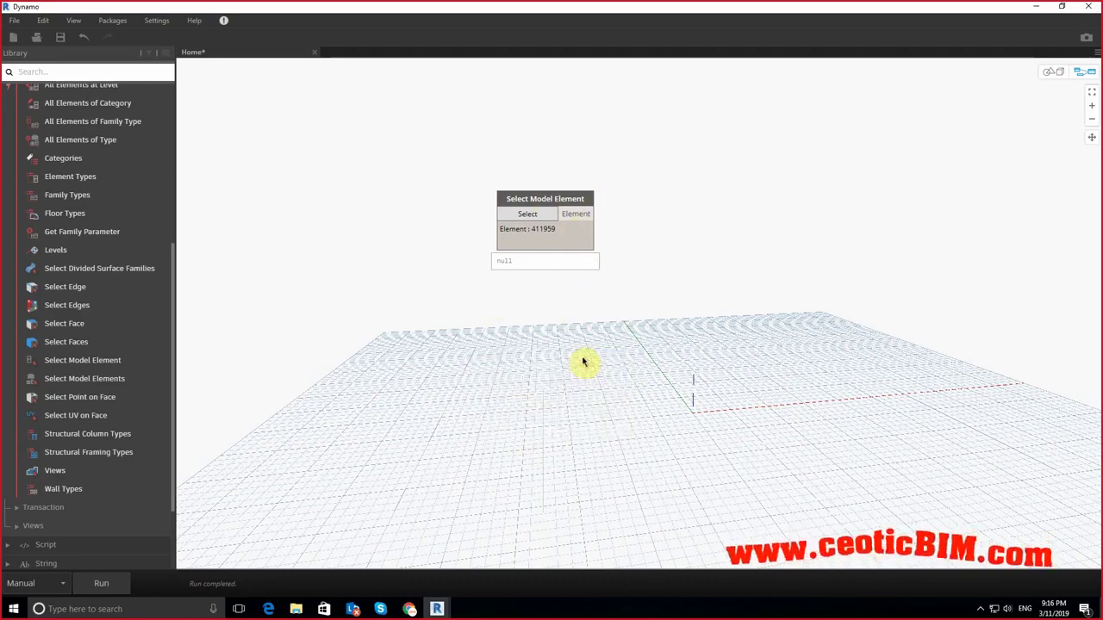
Step: Run the graph so Select Model Element previews ImportInstance 411959
left_click(1035, 6)
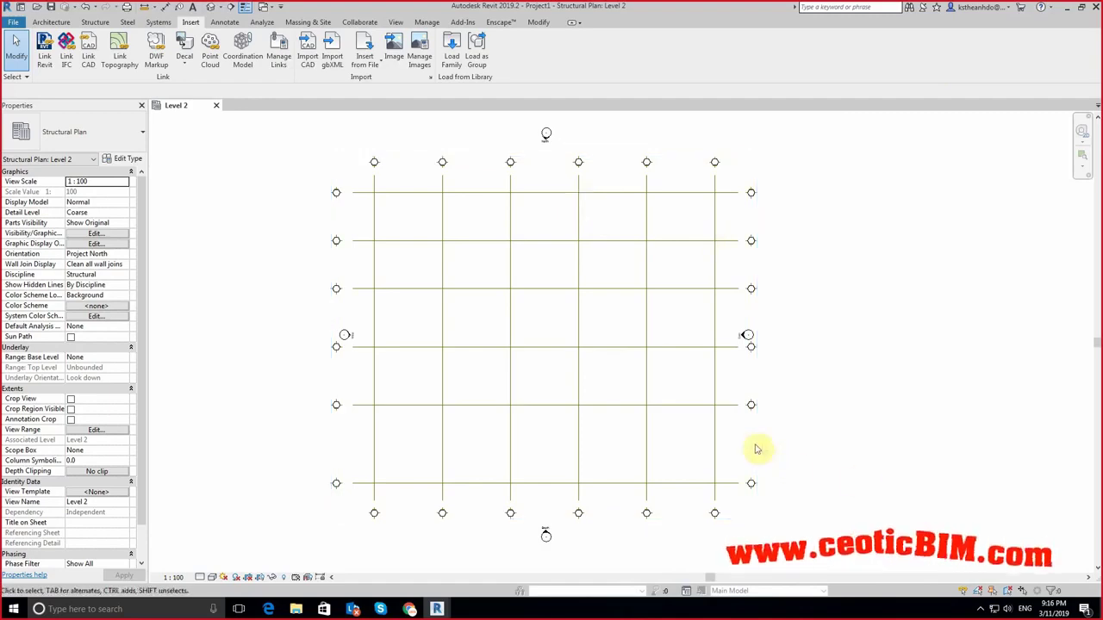
left_click(486, 552)
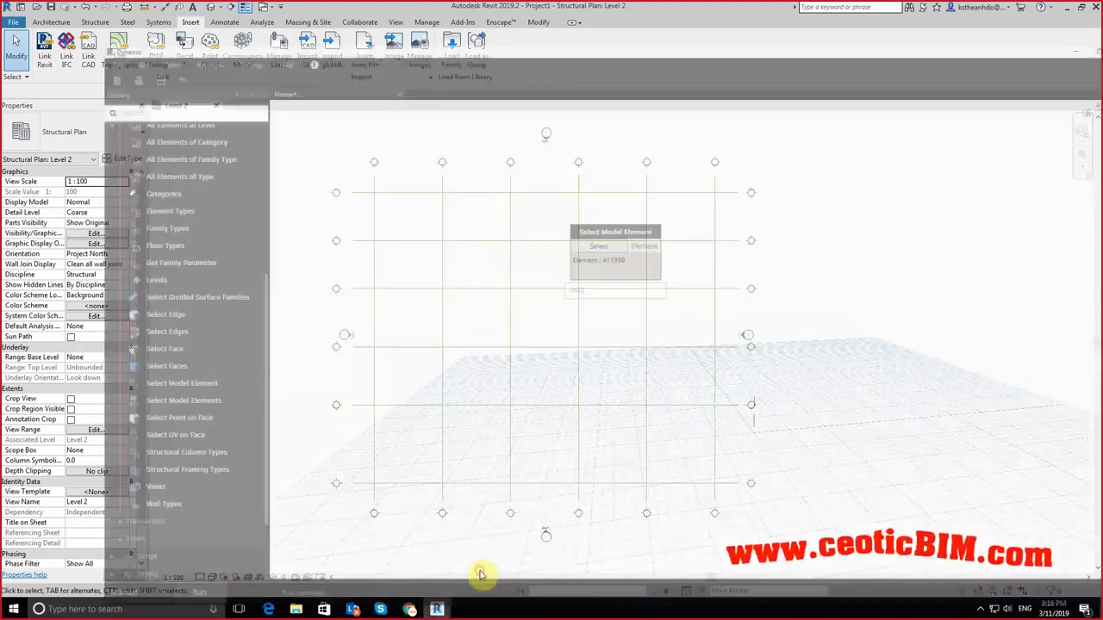
scroll(93, 246, "up", 5)
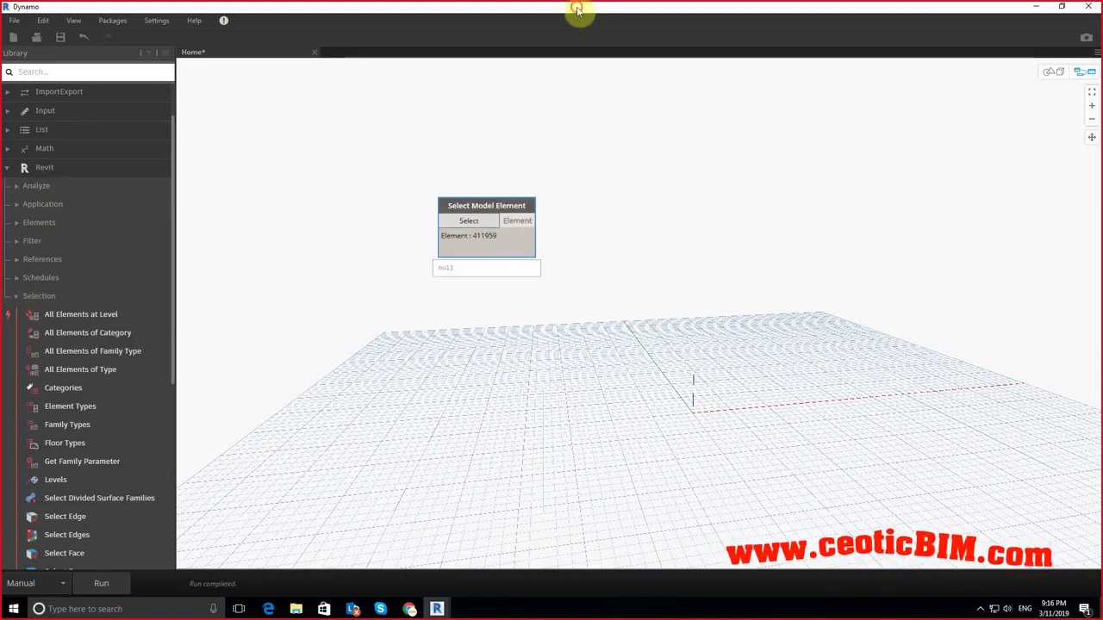
left_click_drag(579, 7, 589, 358)
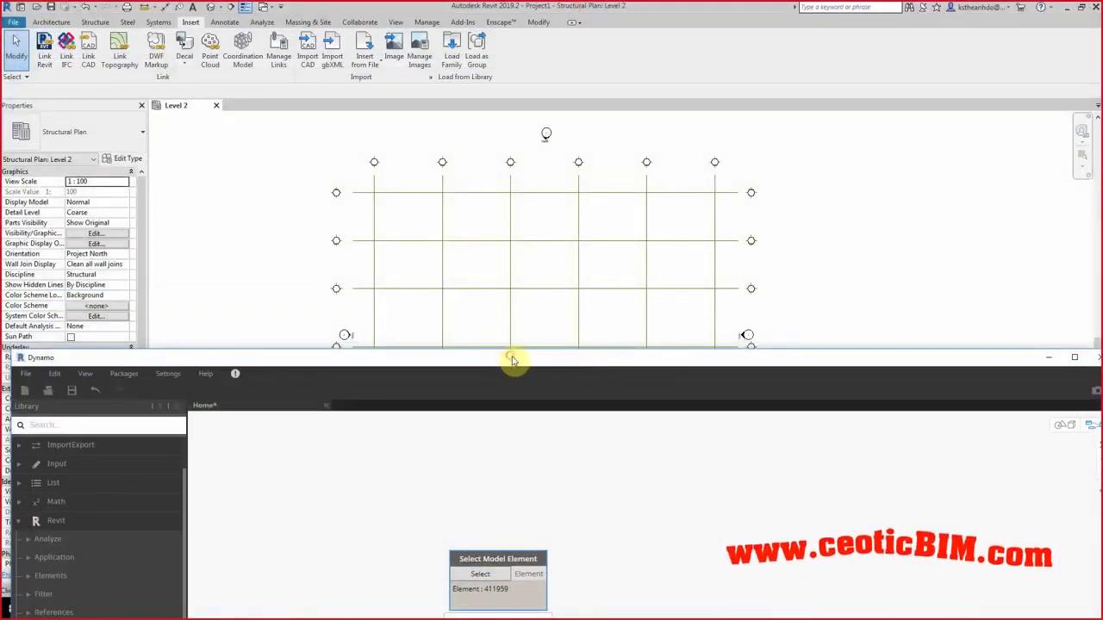
double_click(512, 361)
left_click(99, 586)
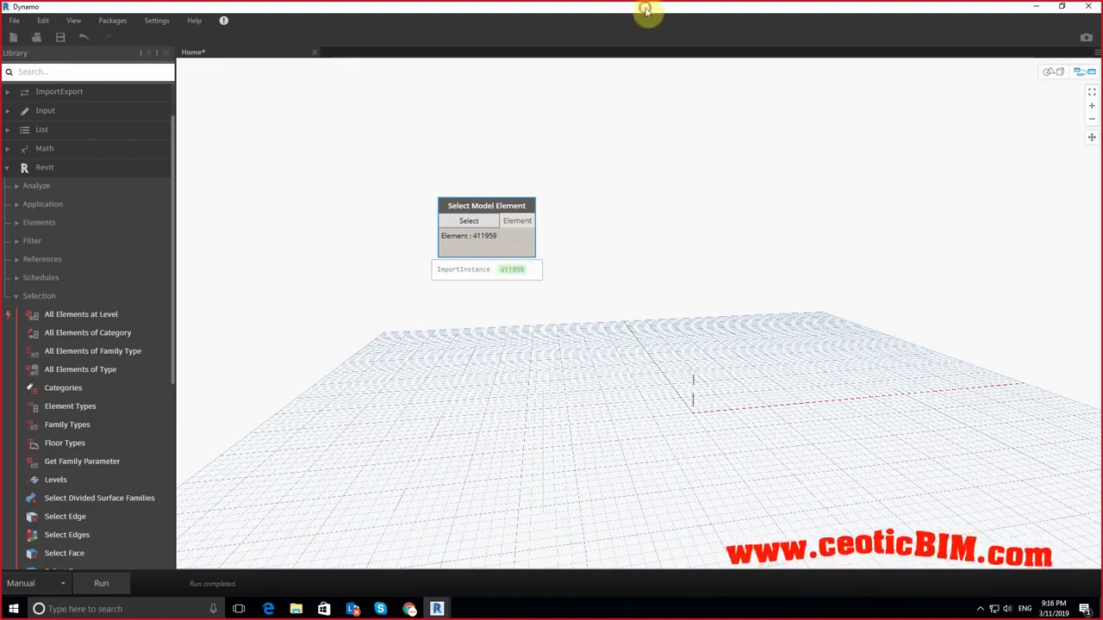
Step: Collapse the Revit Selection category and expand the BimorphNodes categories in the library
left_click_drag(645, 10, 702, 497)
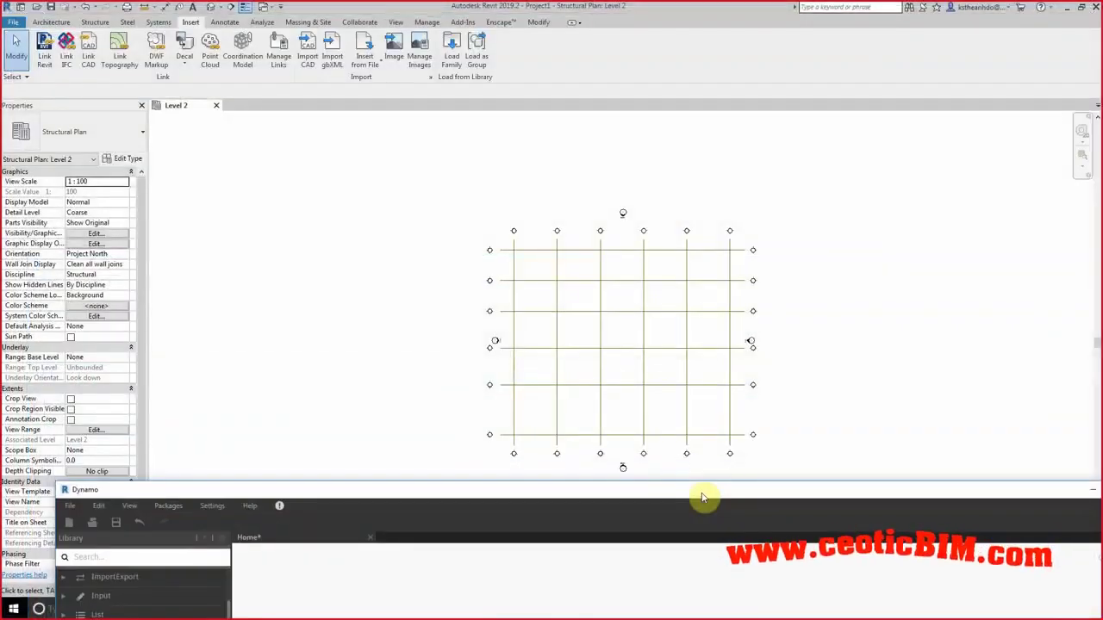
double_click(702, 497)
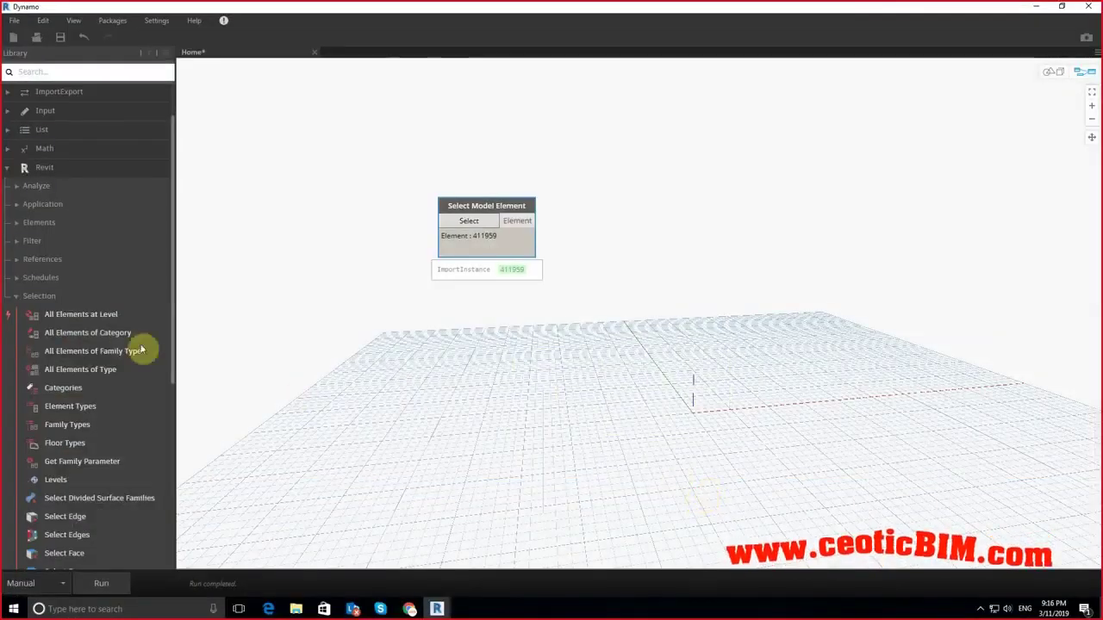
left_click(41, 297)
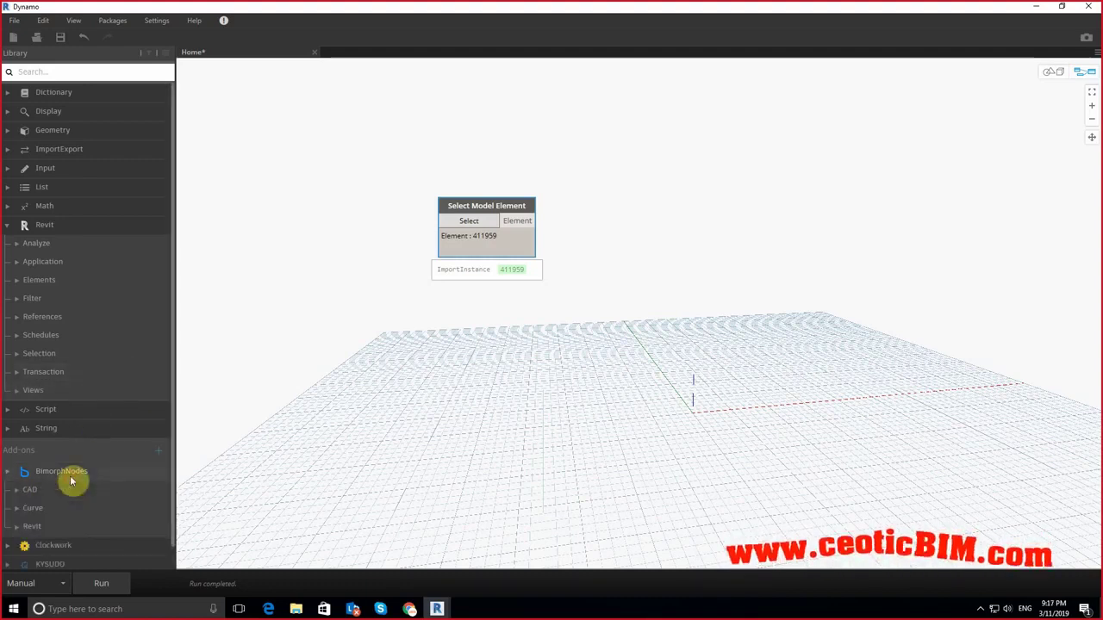
left_click(99, 470)
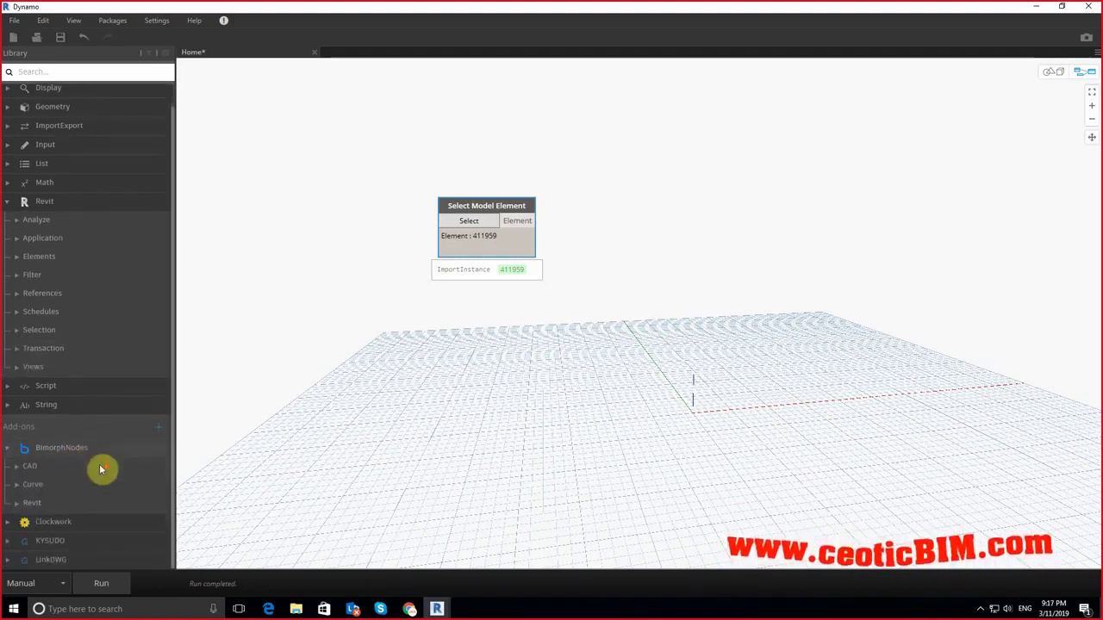
Step: List the BimorphNodes CAD nodes, search 'BIMor' in the online package search, then close it
left_click(34, 465)
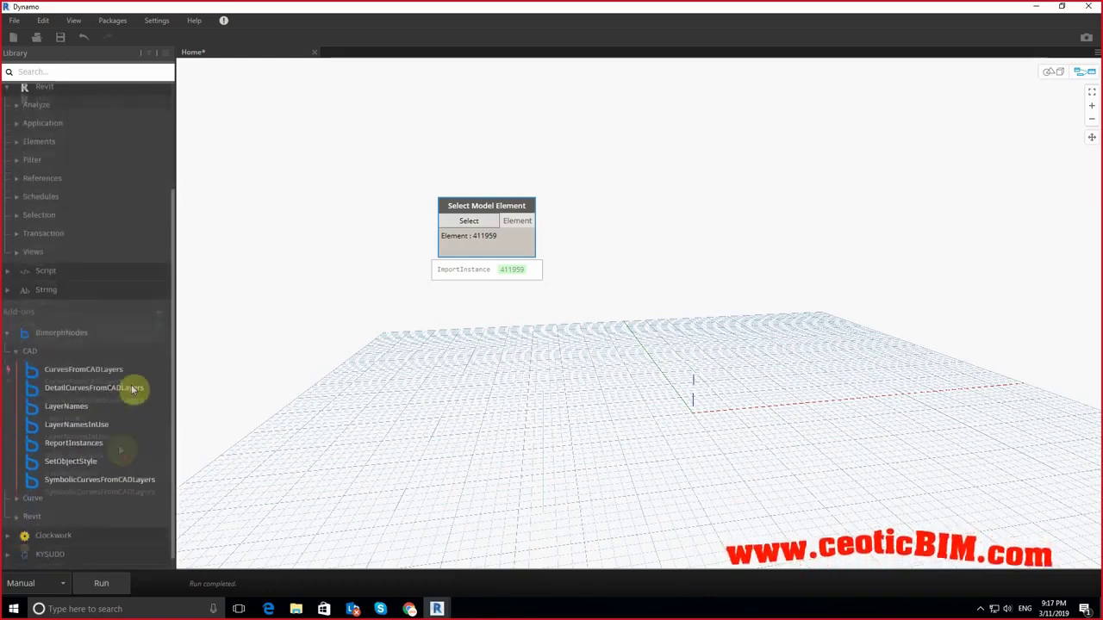
left_click(112, 21)
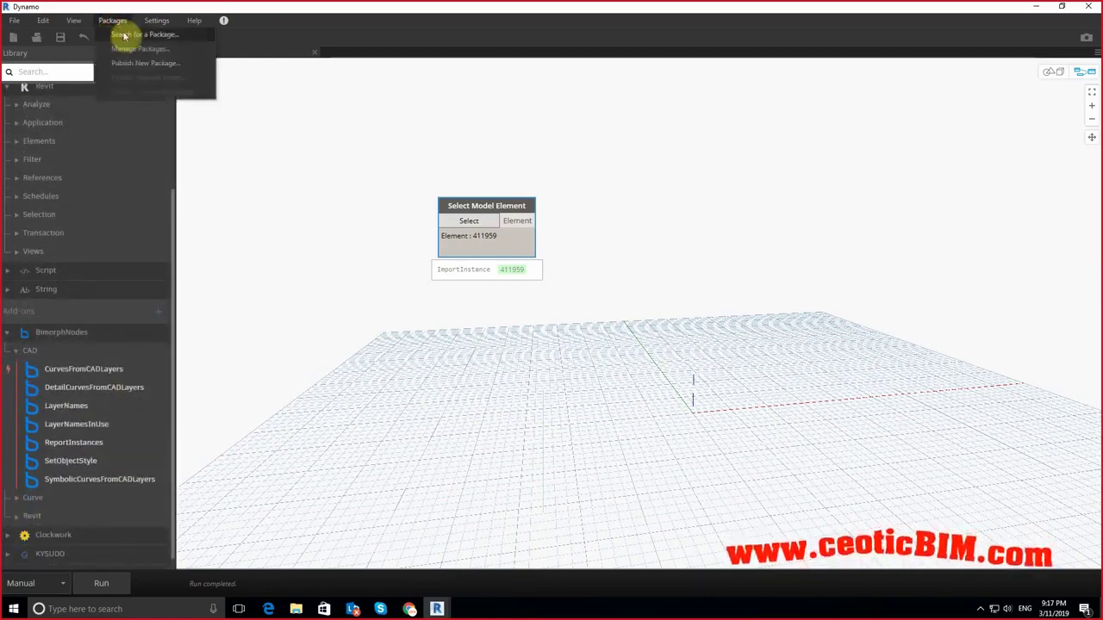
left_click(125, 35)
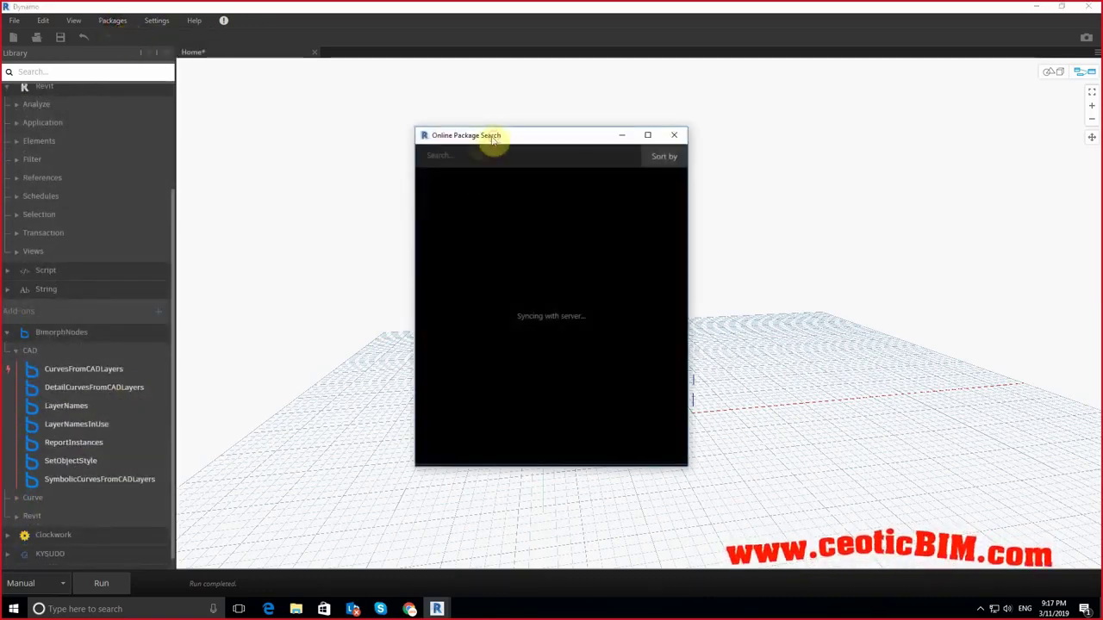
left_click_drag(492, 141, 772, 152)
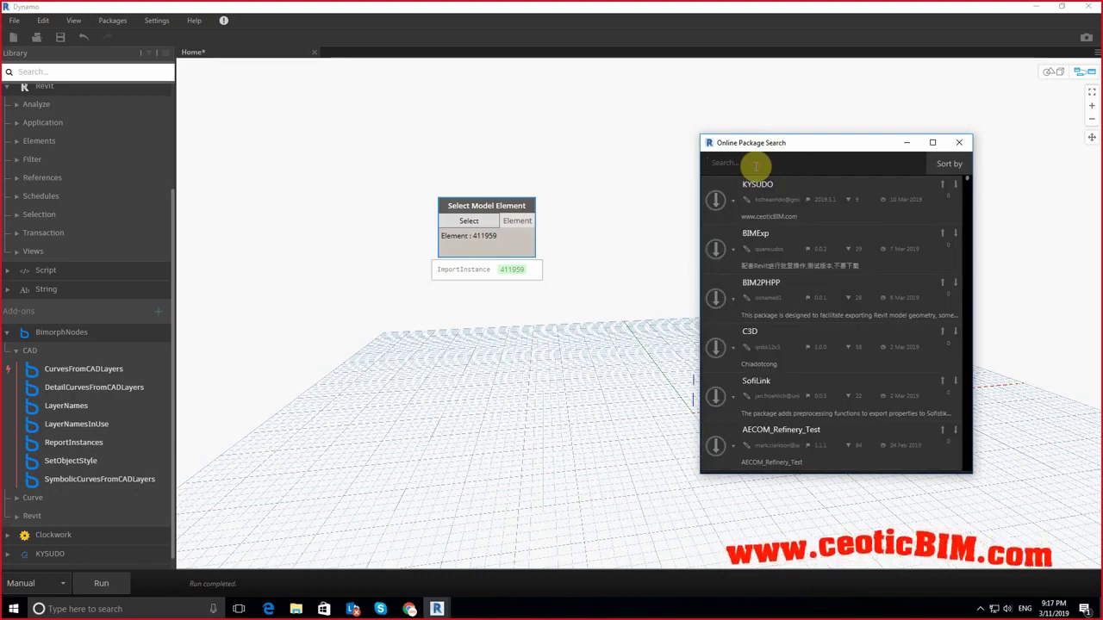
type("BIM")
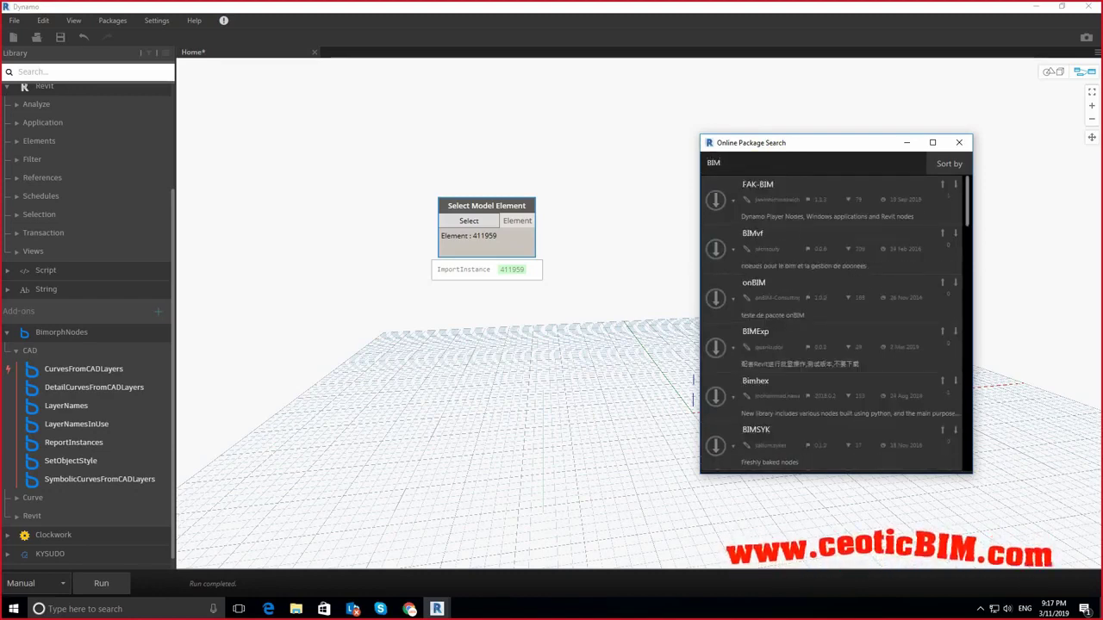
type("or")
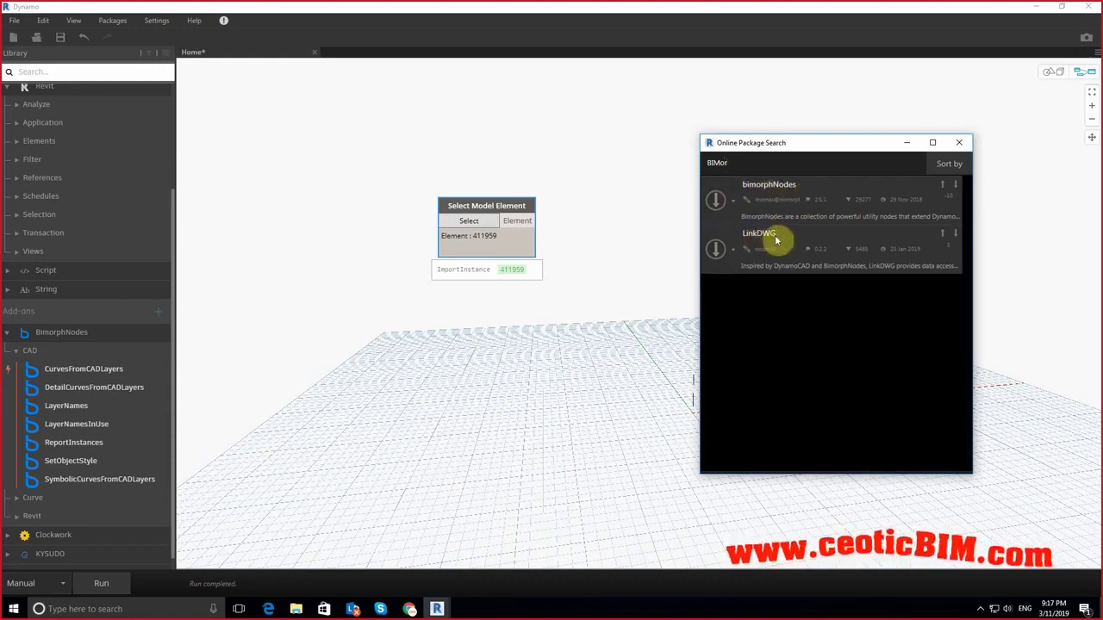
left_click(959, 143)
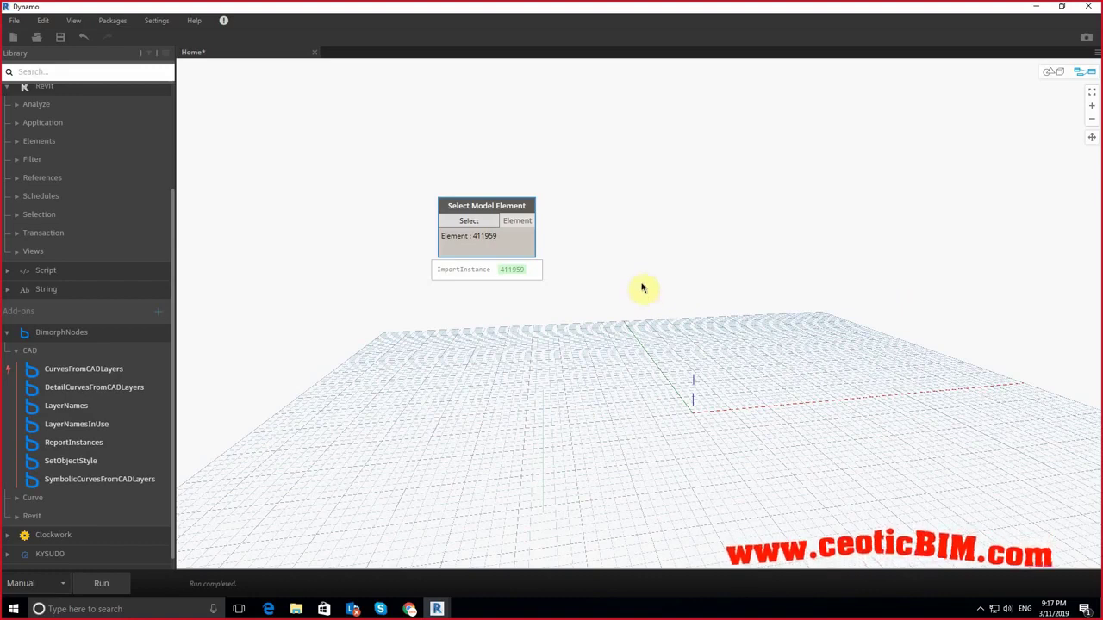
Step: Add a CAD.CurvesFromCADLayers node and wire Select Model Element's output into importInstance
left_click(69, 376)
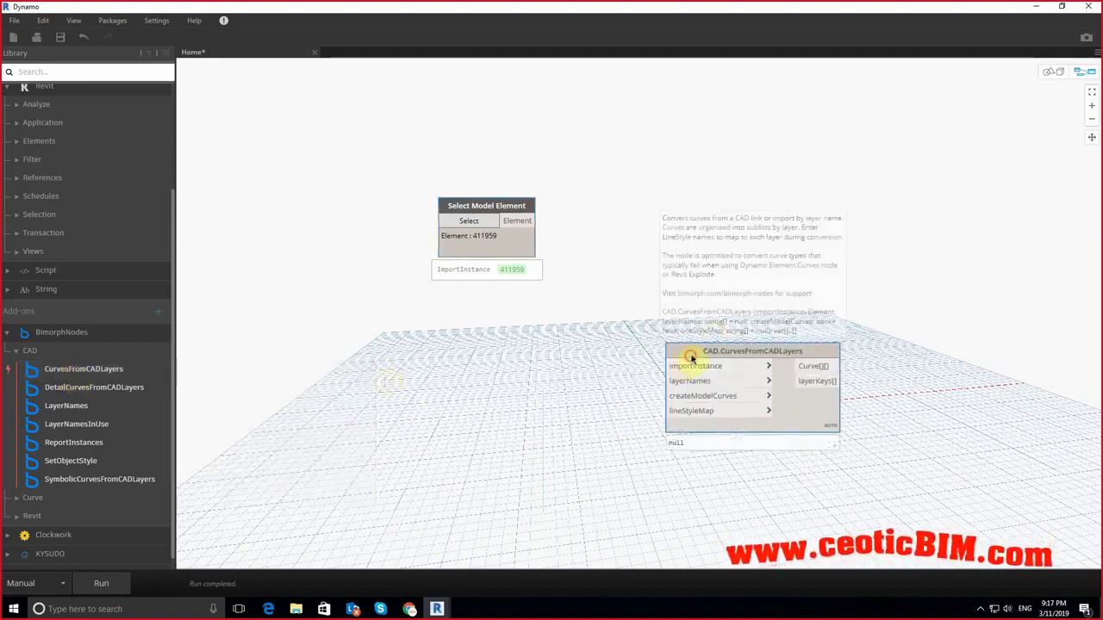
left_click_drag(690, 362, 754, 250)
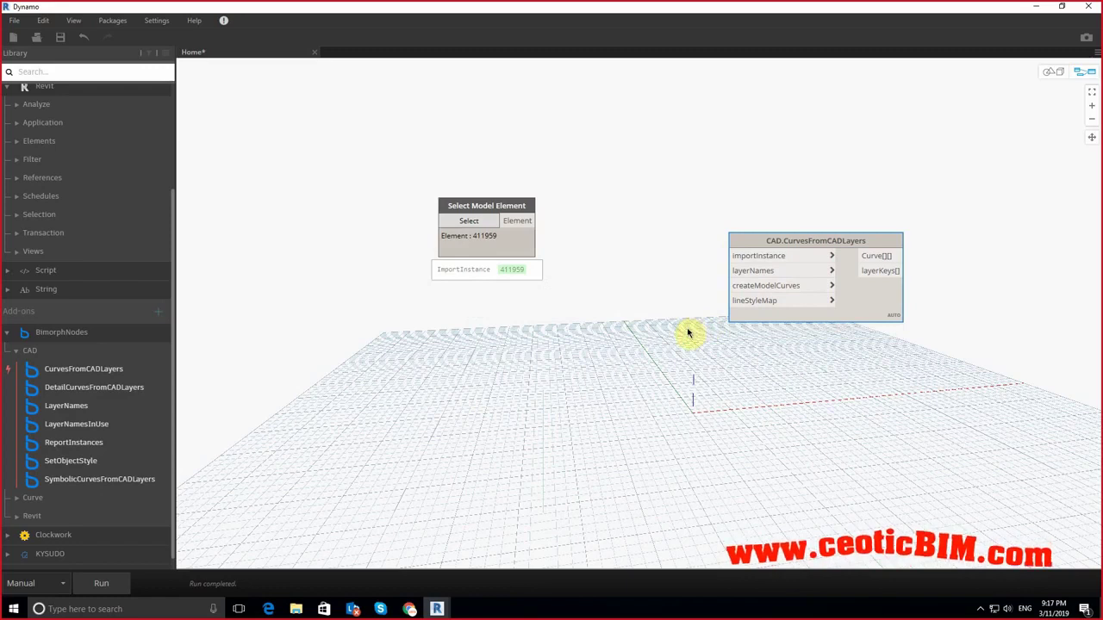
left_click_drag(483, 205, 374, 140)
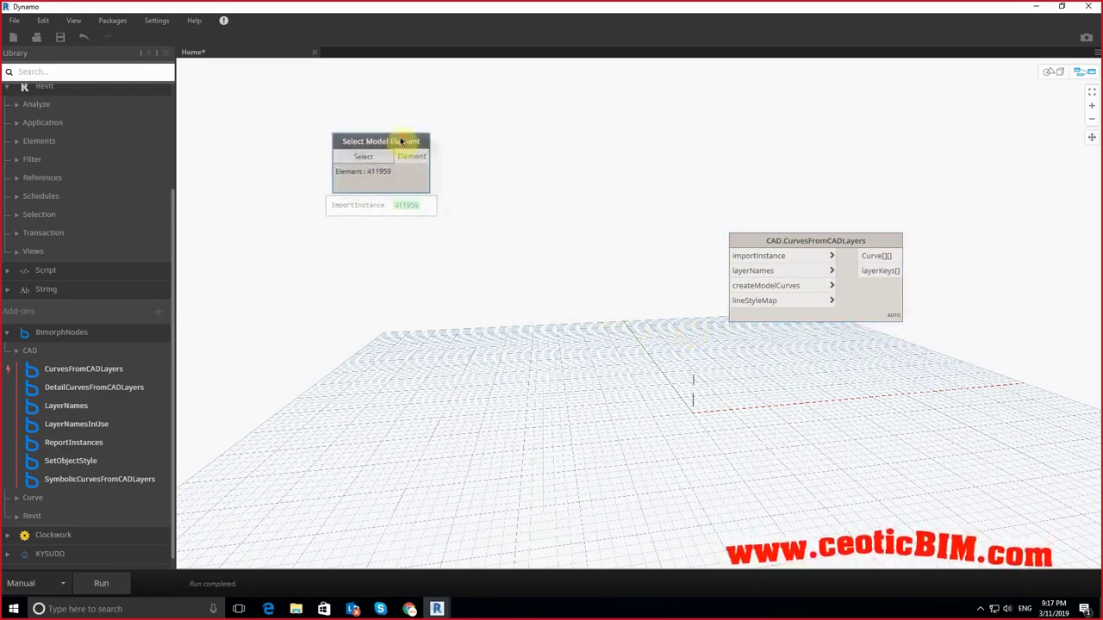
left_click(413, 157)
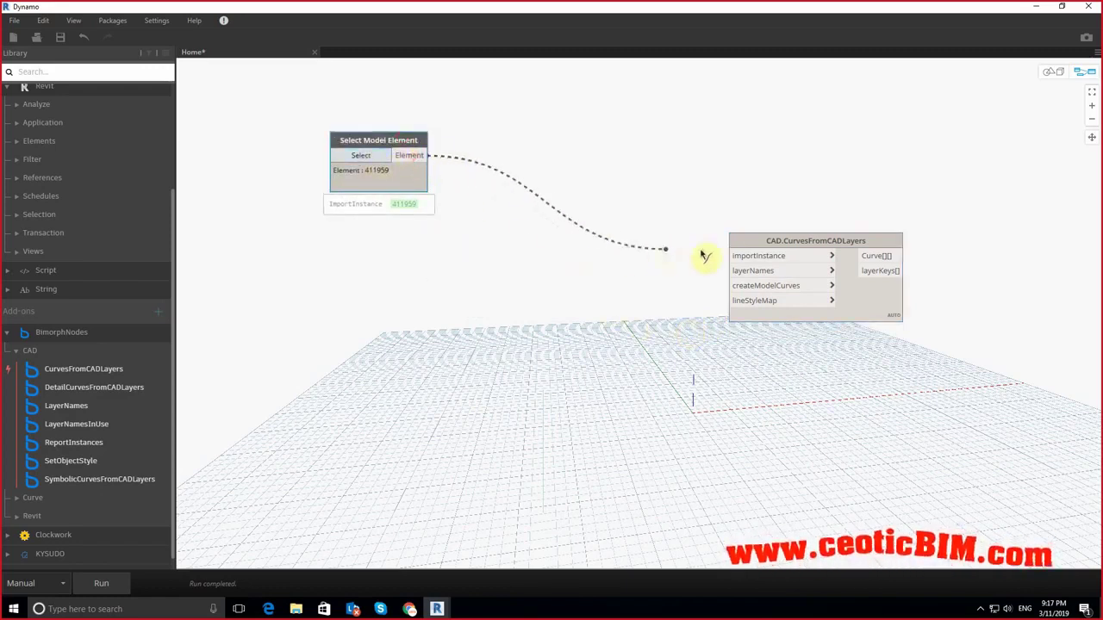
left_click(732, 256)
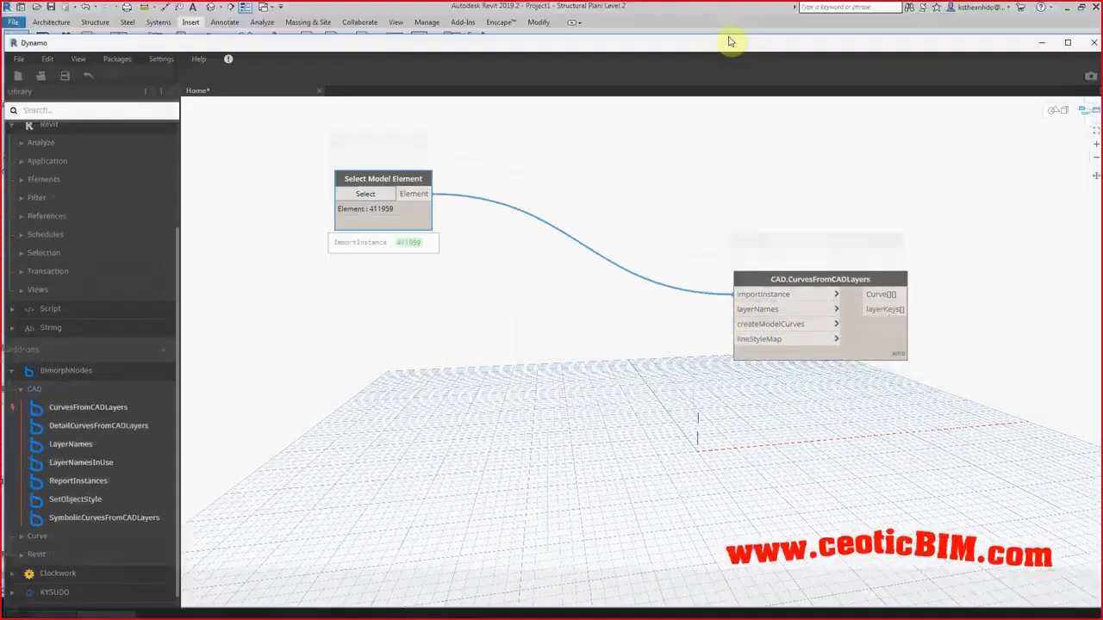
Step: Check the DWG's layer list in Revit without deleting anything, then run the graph
left_click_drag(727, 9, 783, 345)
left_click(699, 250)
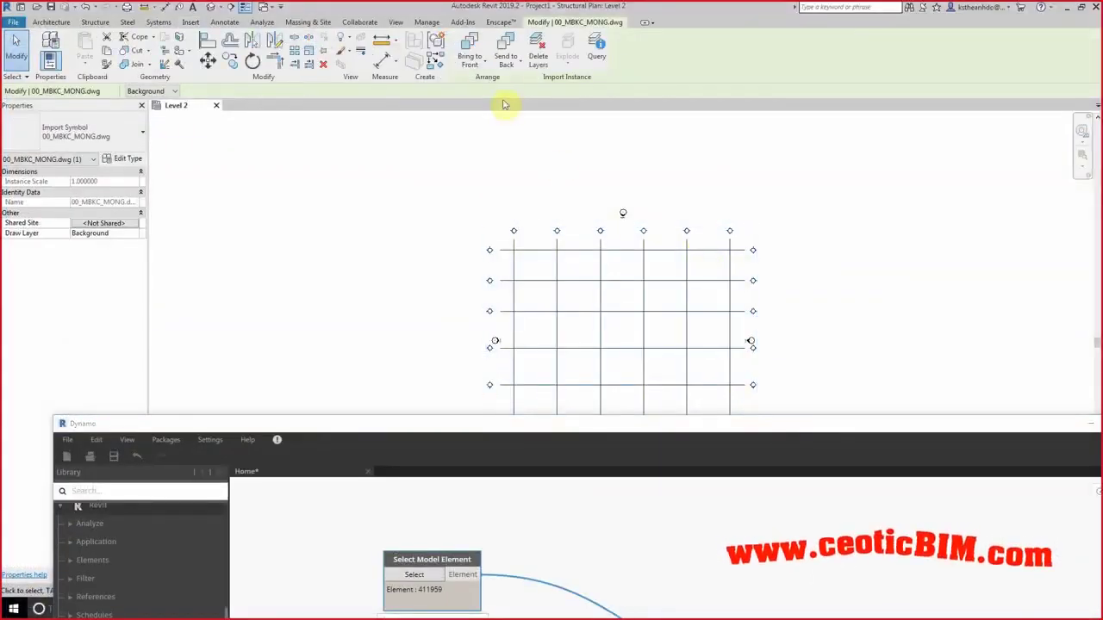
left_click(538, 50)
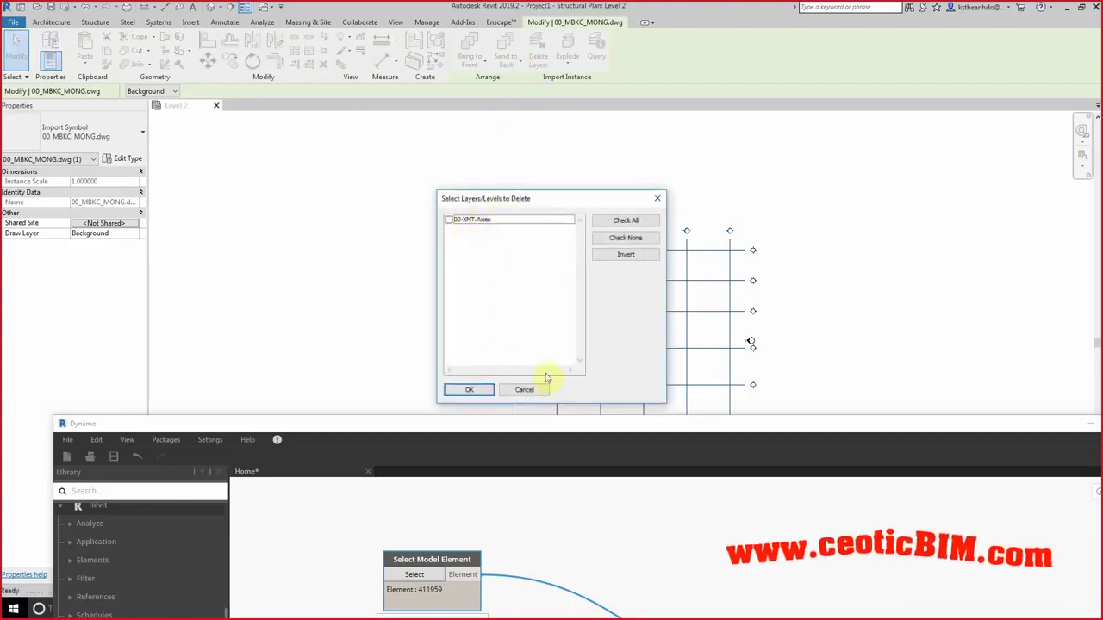
left_click(523, 390)
double_click(536, 423)
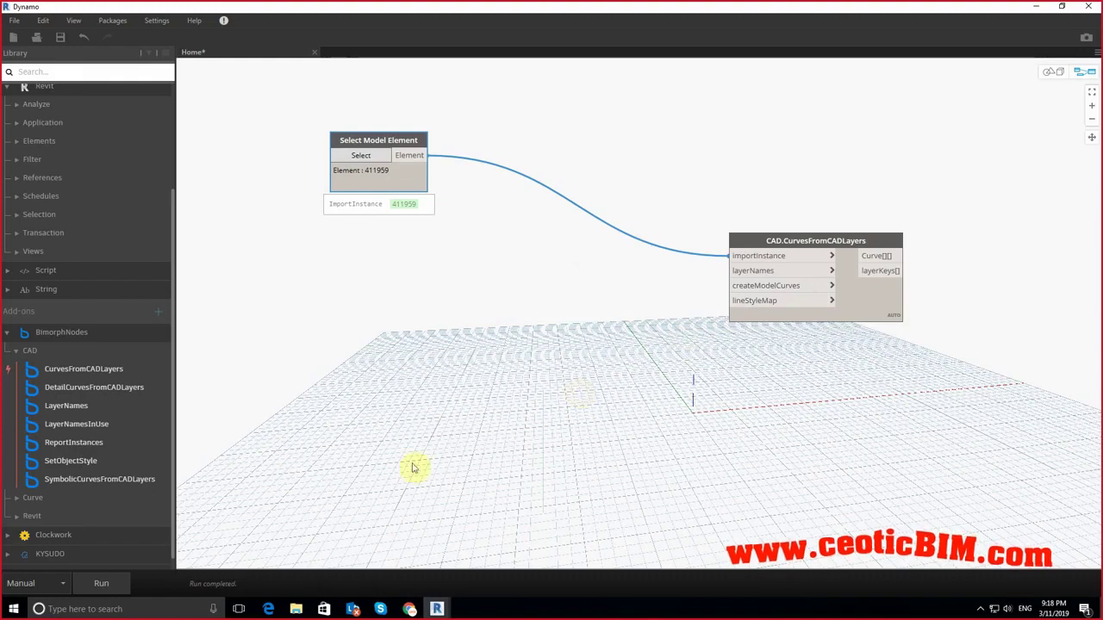
left_click(114, 584)
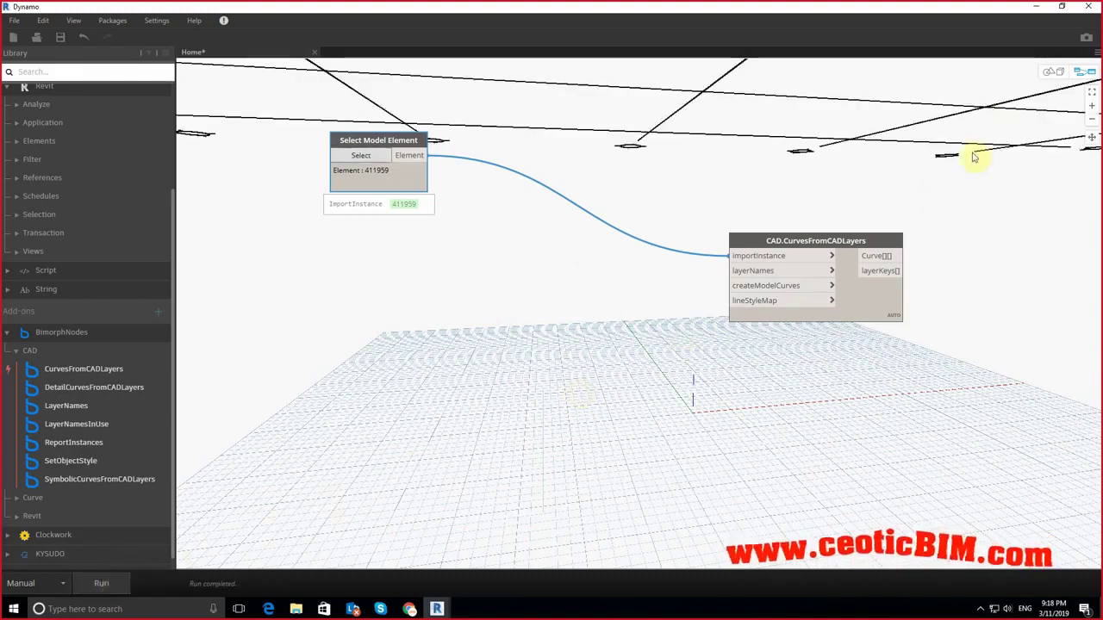
Step: Orbit, pan and zoom the 3D background preview to inspect the extracted grid curves
left_click(1046, 73)
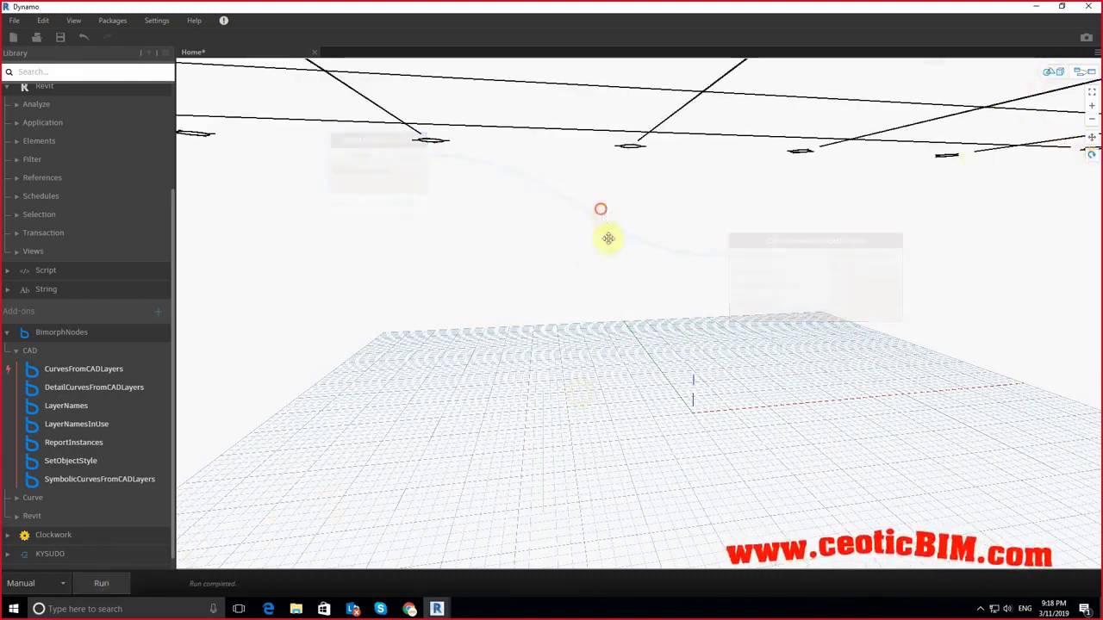
scroll(600, 209, "down", 3)
scroll(617, 252, "down", 2)
scroll(632, 253, "down", 2)
scroll(638, 259, "down", 2)
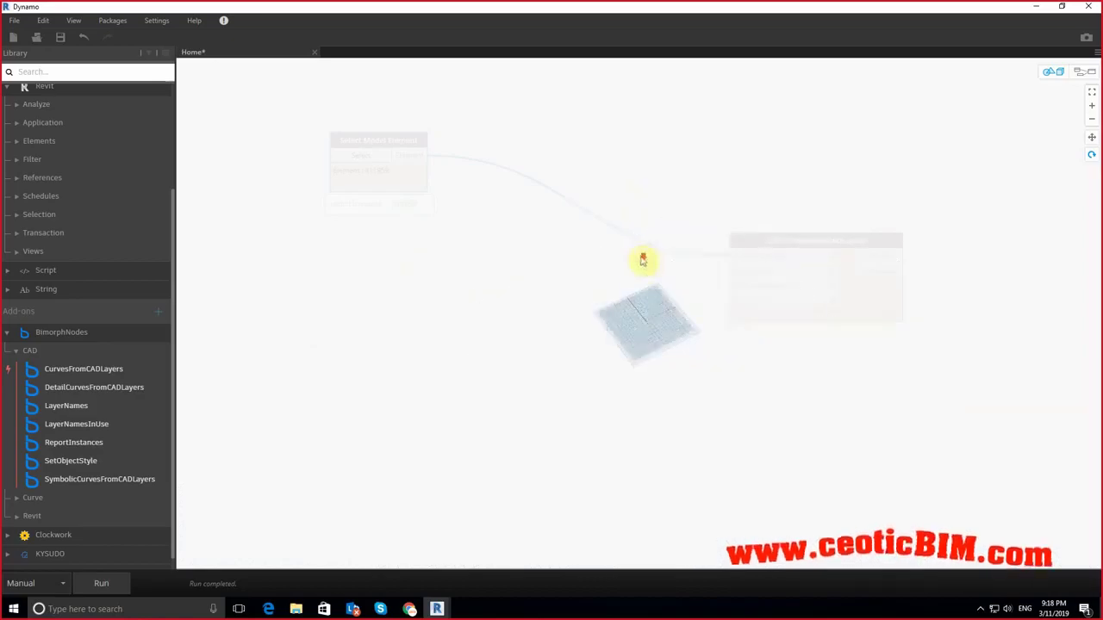
scroll(660, 268, "up", 5)
scroll(681, 262, "down", 2)
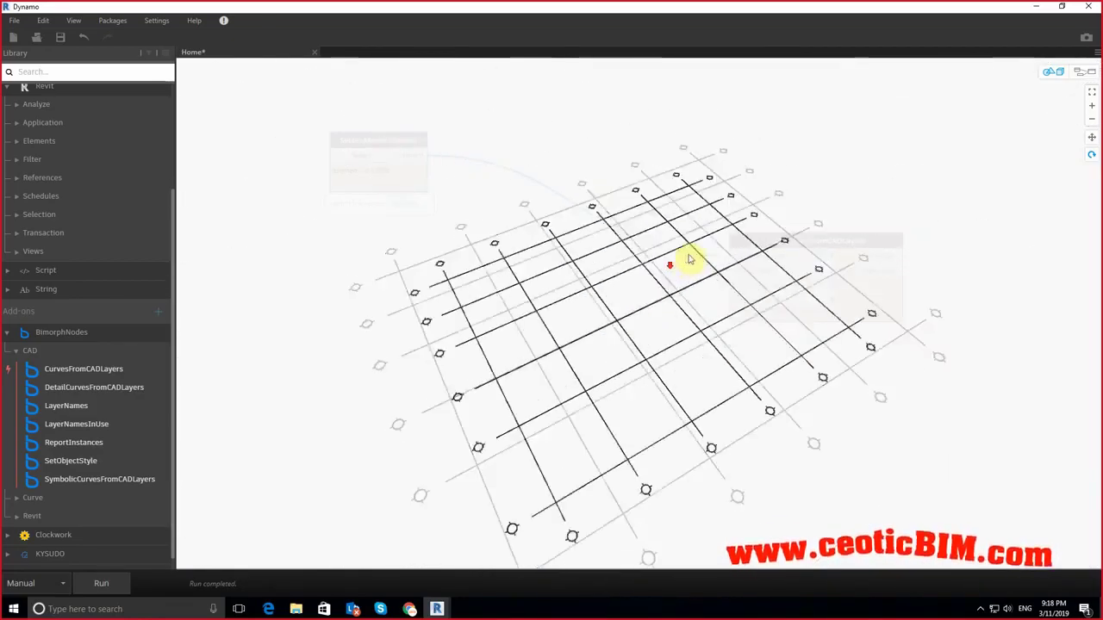
scroll(690, 258, "down", 3)
mouse_move(660, 423)
right_mouse_down()
mouse_move(492, 428)
mouse_move(591, 433)
mouse_move(739, 419)
mouse_move(681, 418)
right_mouse_up()
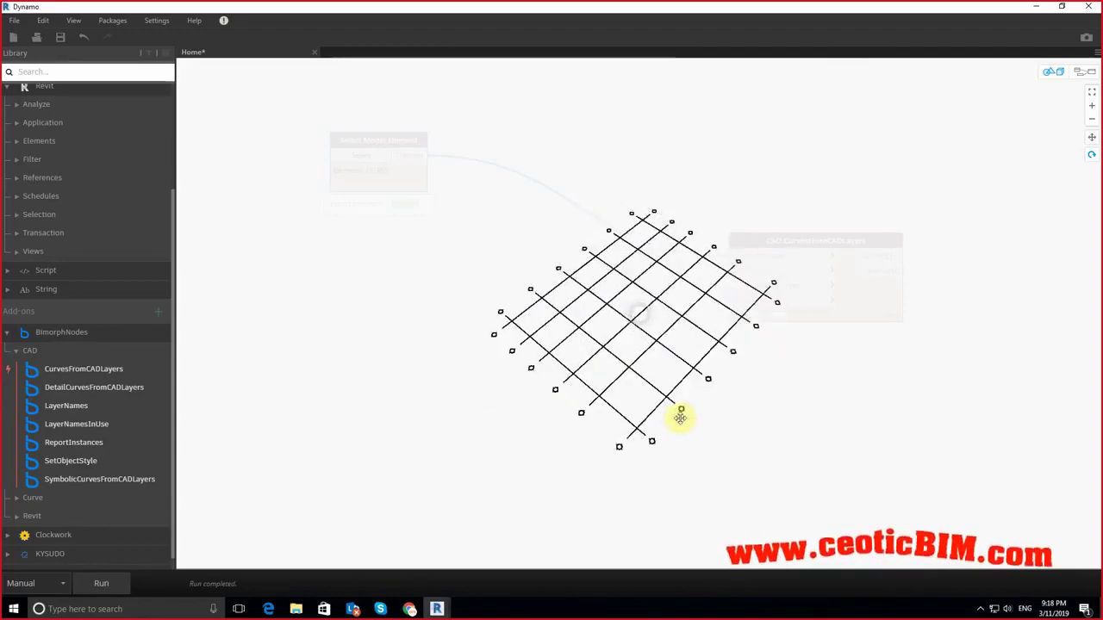
scroll(679, 417, "up", 3)
middle_click_drag(668, 414, 649, 370)
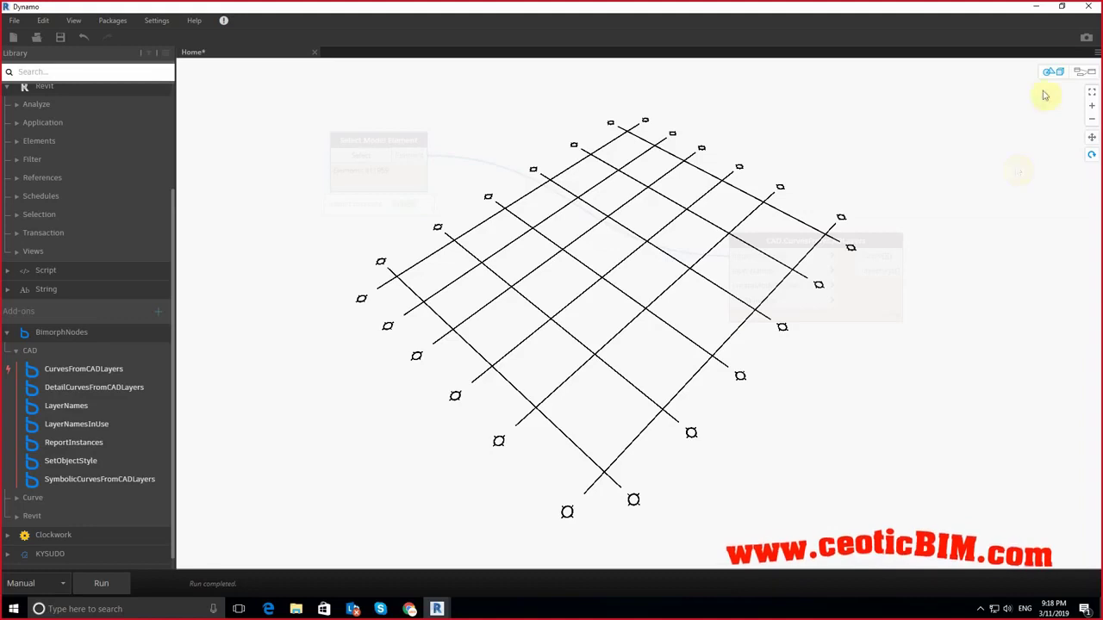
left_click(1085, 74)
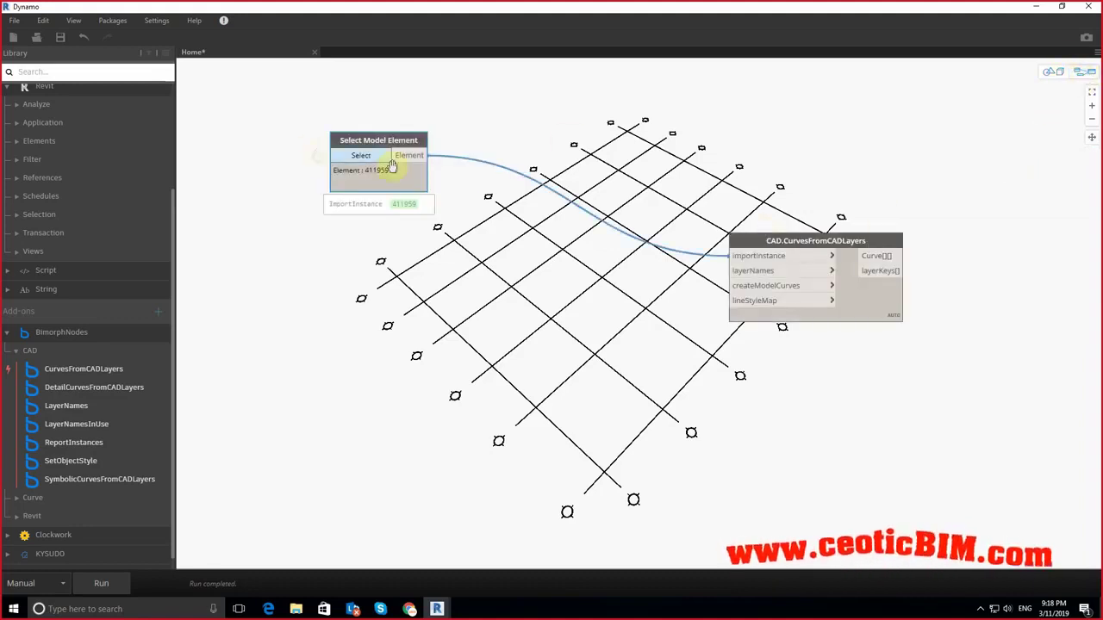
Step: Re-orbit the grid preview, set a moderate zoom with the zoom buttons, and resume graph editing
left_click(1048, 74)
mouse_move(813, 239)
right_mouse_down()
mouse_move(715, 381)
mouse_move(623, 295)
mouse_move(664, 372)
mouse_move(783, 365)
mouse_move(780, 376)
right_mouse_up()
mouse_move(695, 261)
right_mouse_down()
mouse_move(512, 275)
mouse_move(751, 270)
mouse_move(747, 261)
right_mouse_up()
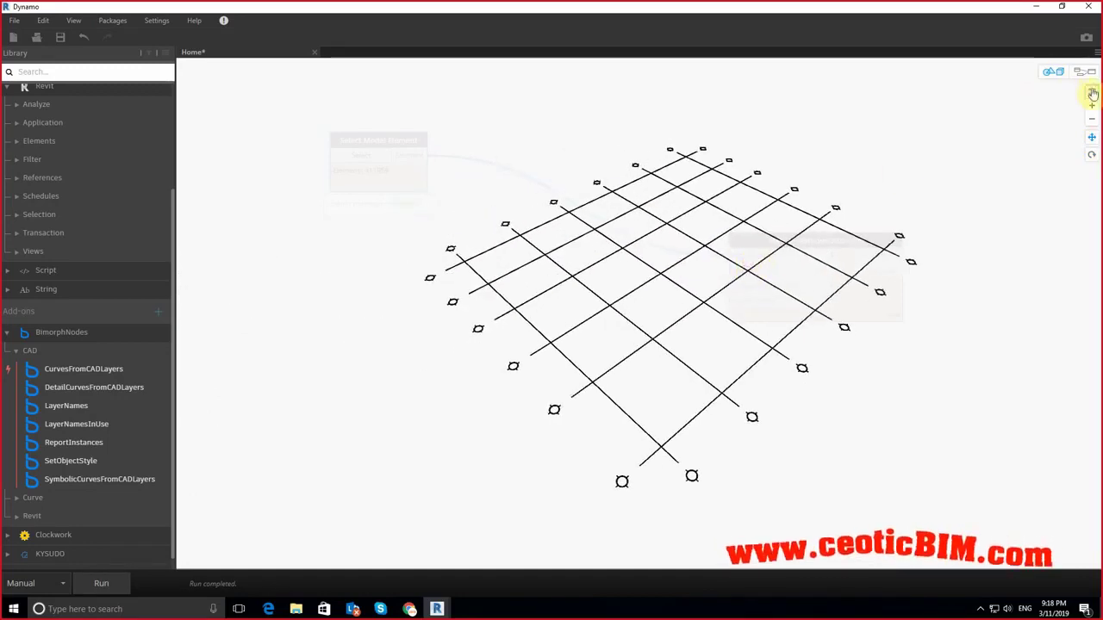
left_click(1091, 92)
left_click(1092, 106)
left_click(1093, 109)
left_click(1093, 112)
left_click(1093, 120)
left_click(1093, 121)
left_click(1093, 121)
left_click(1092, 107)
left_click(1092, 120)
left_click(1093, 121)
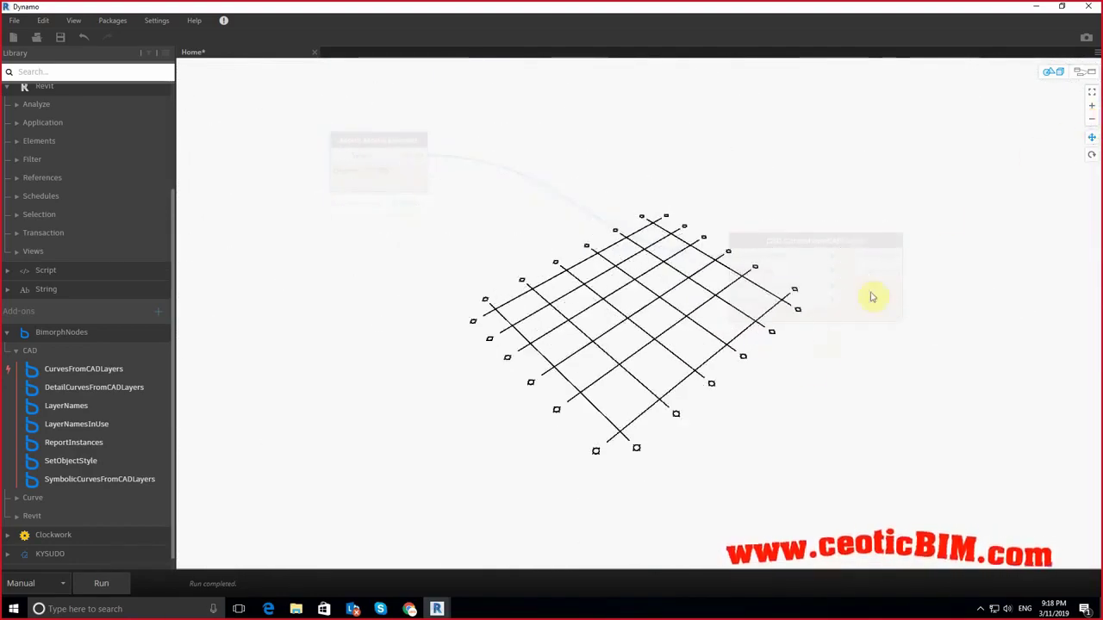
left_click(380, 609)
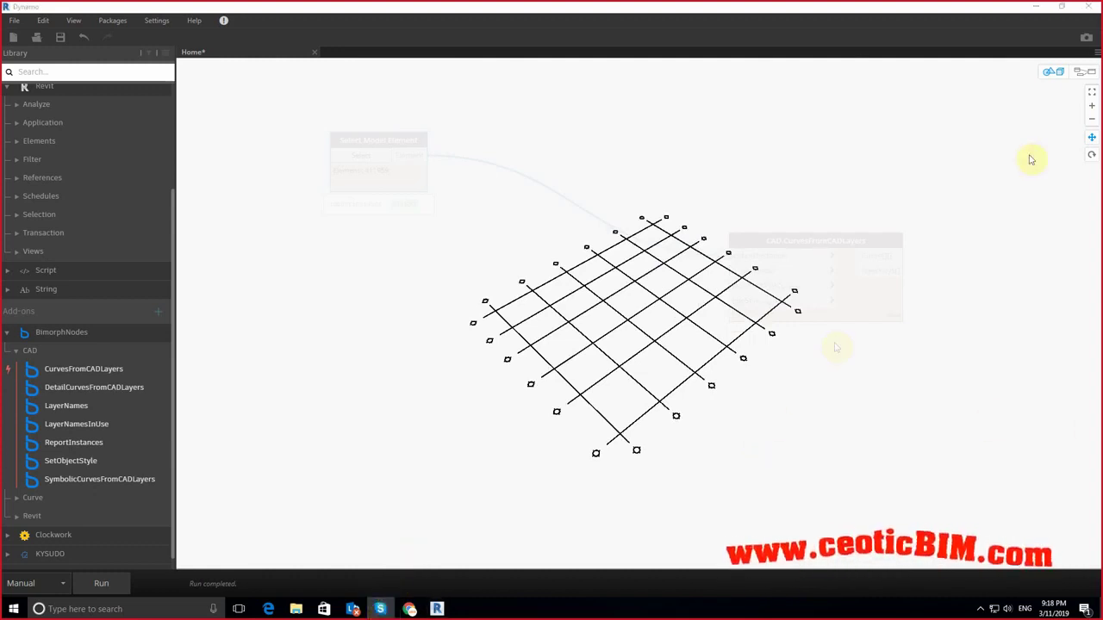
left_click(1089, 74)
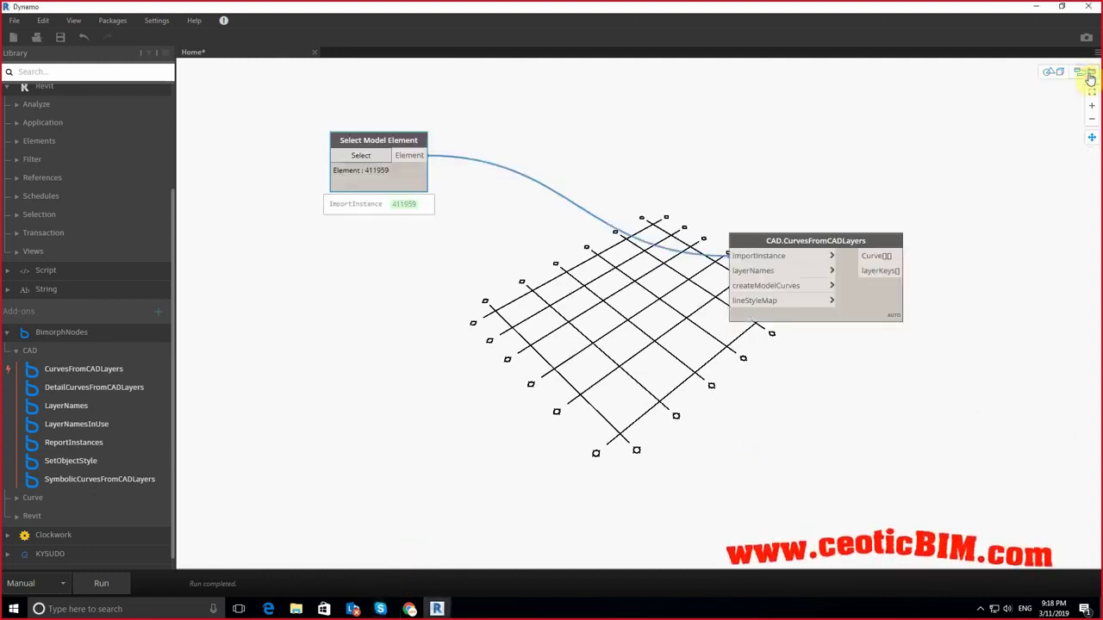
left_click(1060, 76)
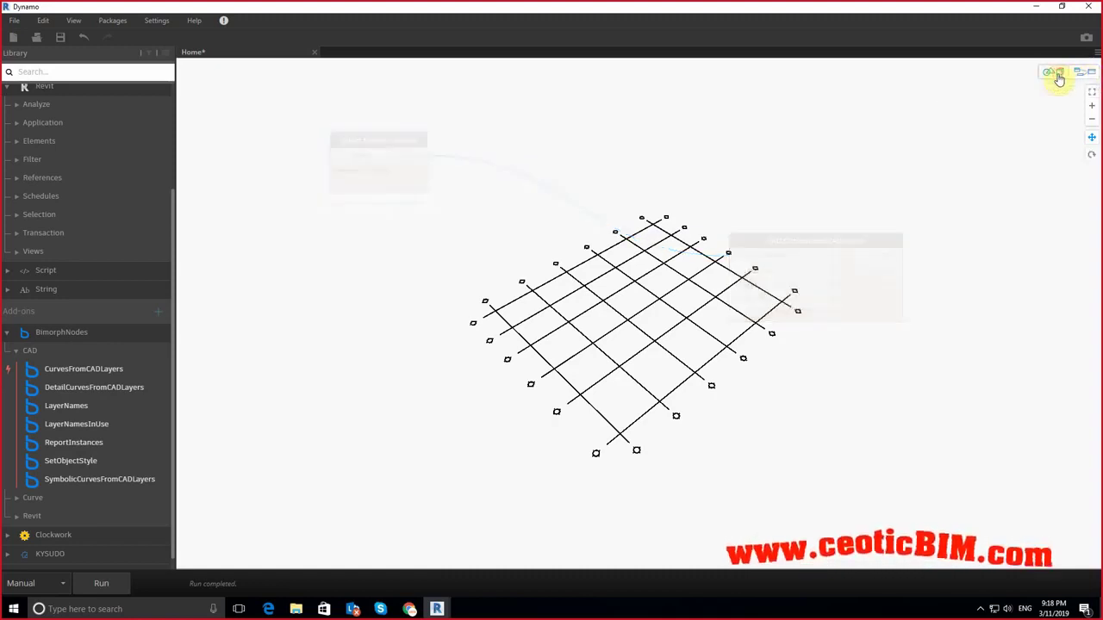
left_click(1077, 74)
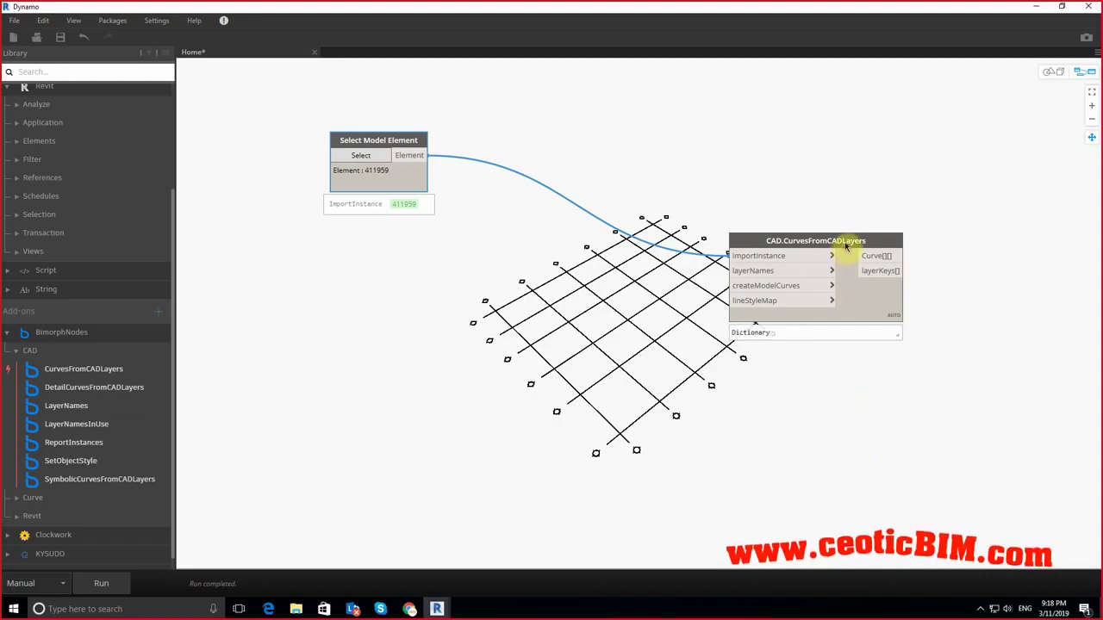
Step: Place the CurvesFromCADLayers node beside Select Model Element on the canvas
left_click_drag(843, 288, 657, 330)
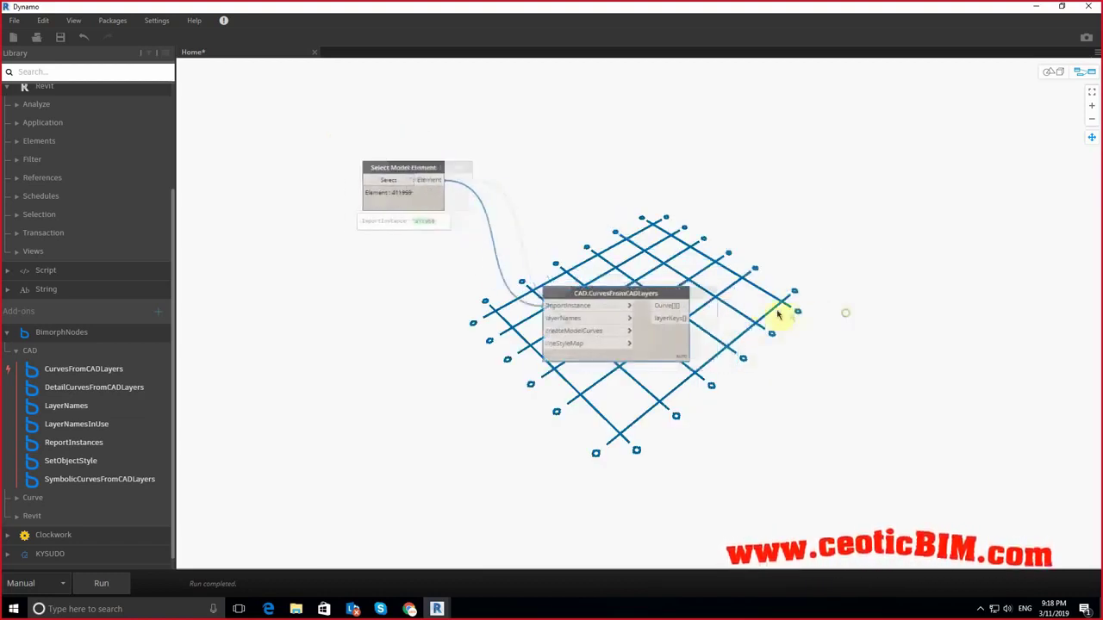
scroll(724, 247, "down", 3)
middle_click_drag(721, 261, 601, 318)
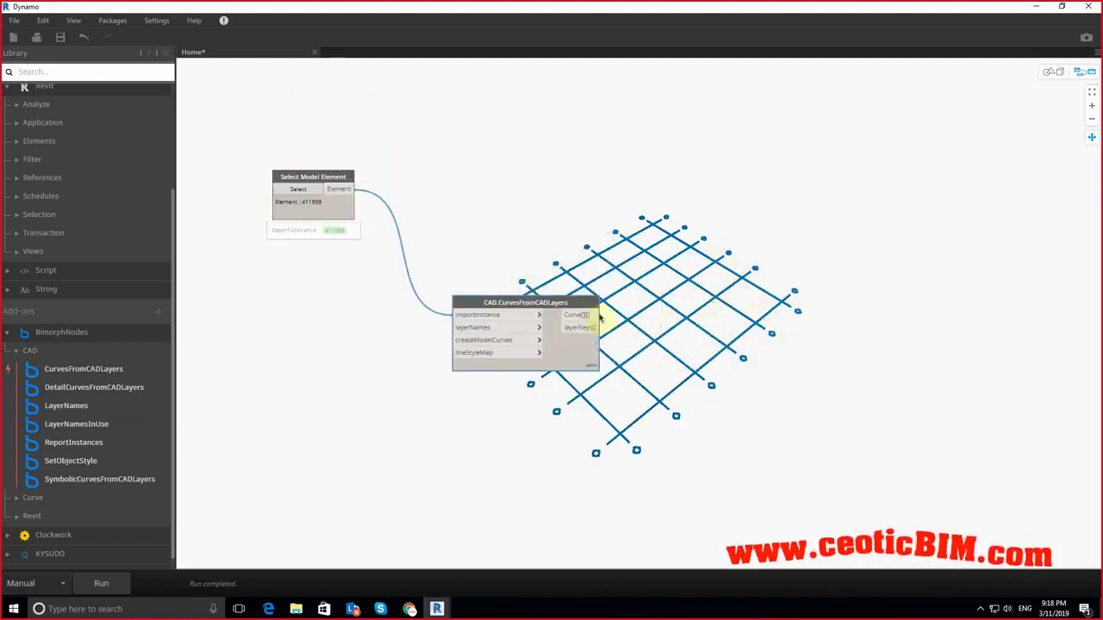
mouse_move(571, 306)
left_mouse_down()
mouse_move(546, 160)
mouse_move(535, 153)
left_mouse_up()
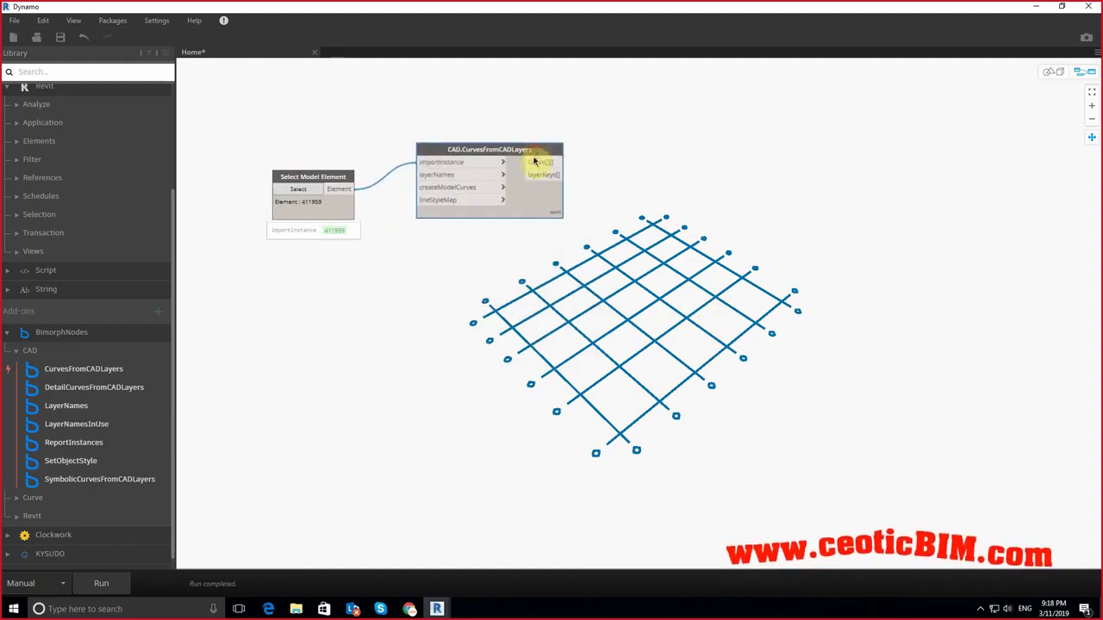
scroll(508, 280, "down", 3)
scroll(508, 281, "down", 3)
Step: Create a Net_CAD code block fed by the extracted curves and move it further right
double_click(645, 136)
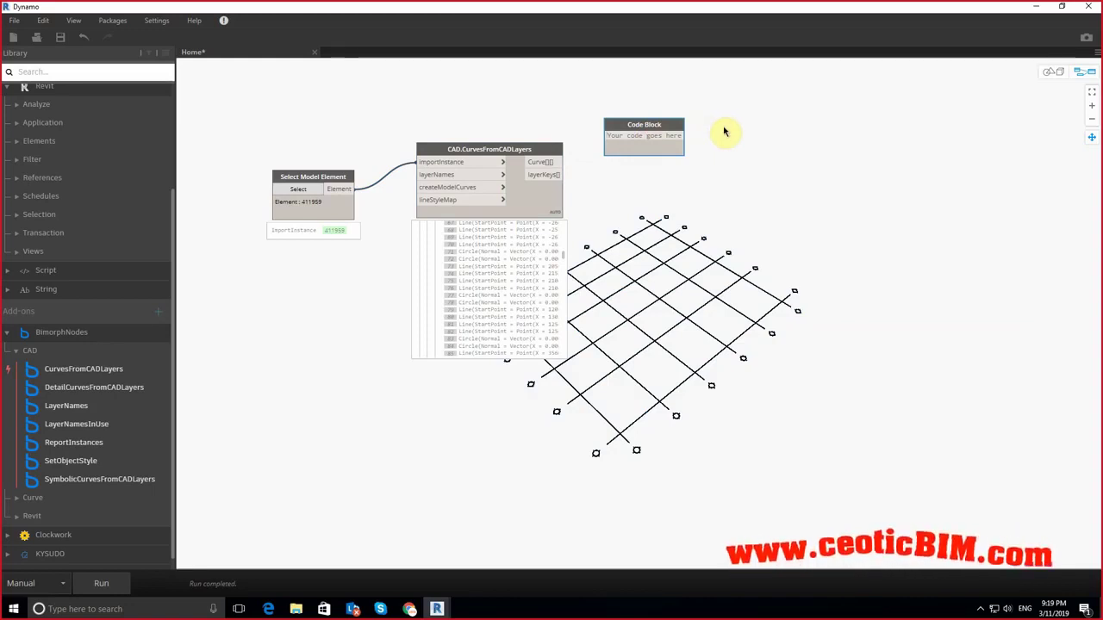
type("net_net")
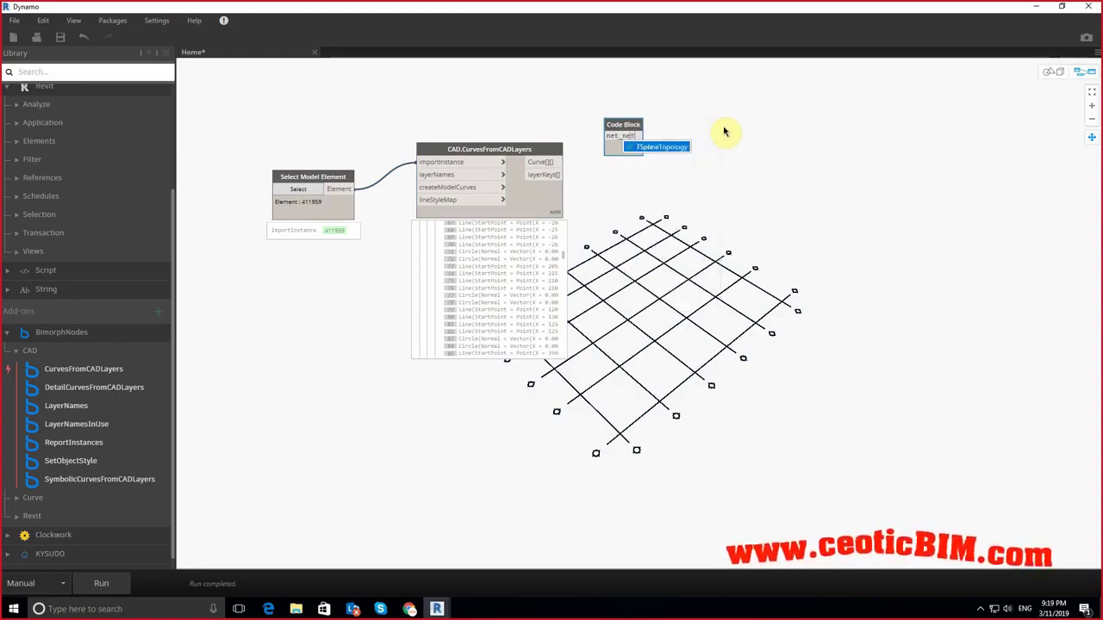
key("Escape")
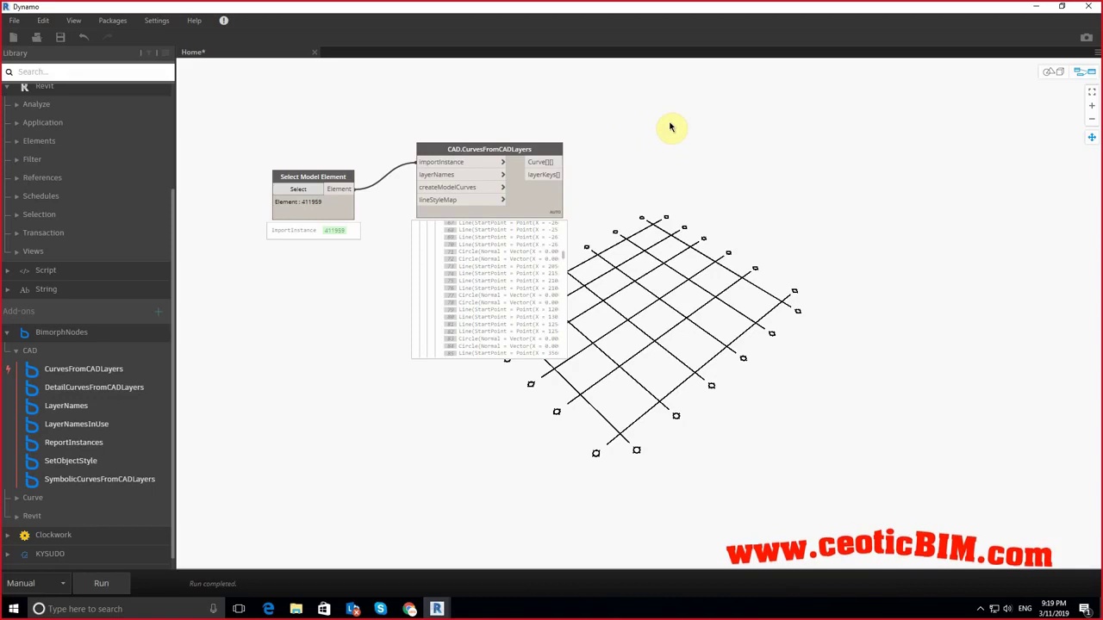
double_click(670, 123)
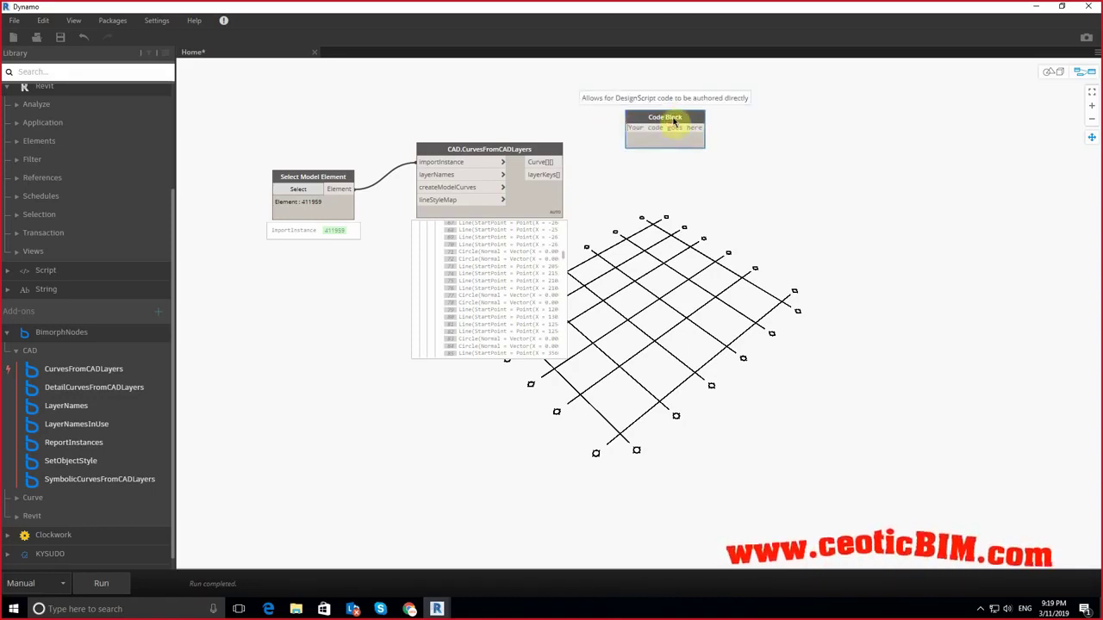
type("Net_CAD;")
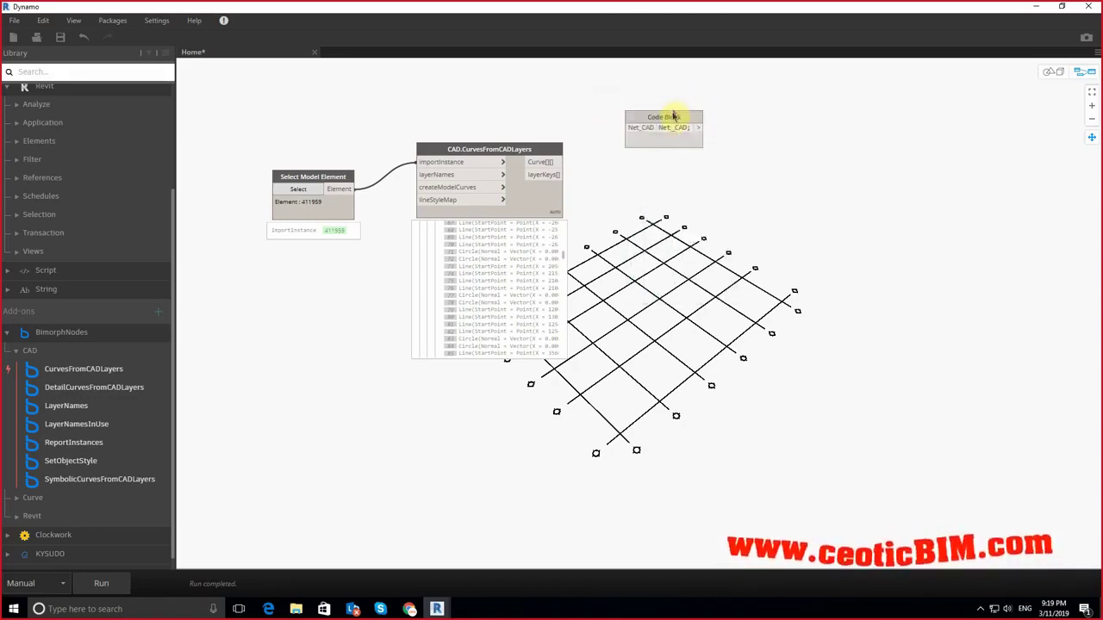
left_click(672, 113)
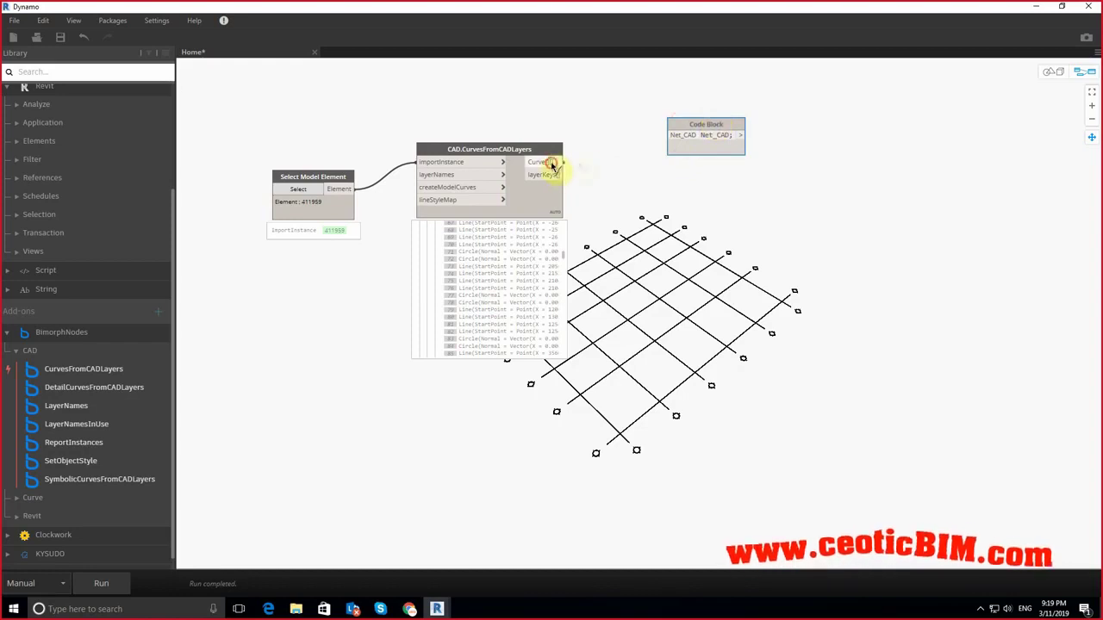
left_click(675, 138)
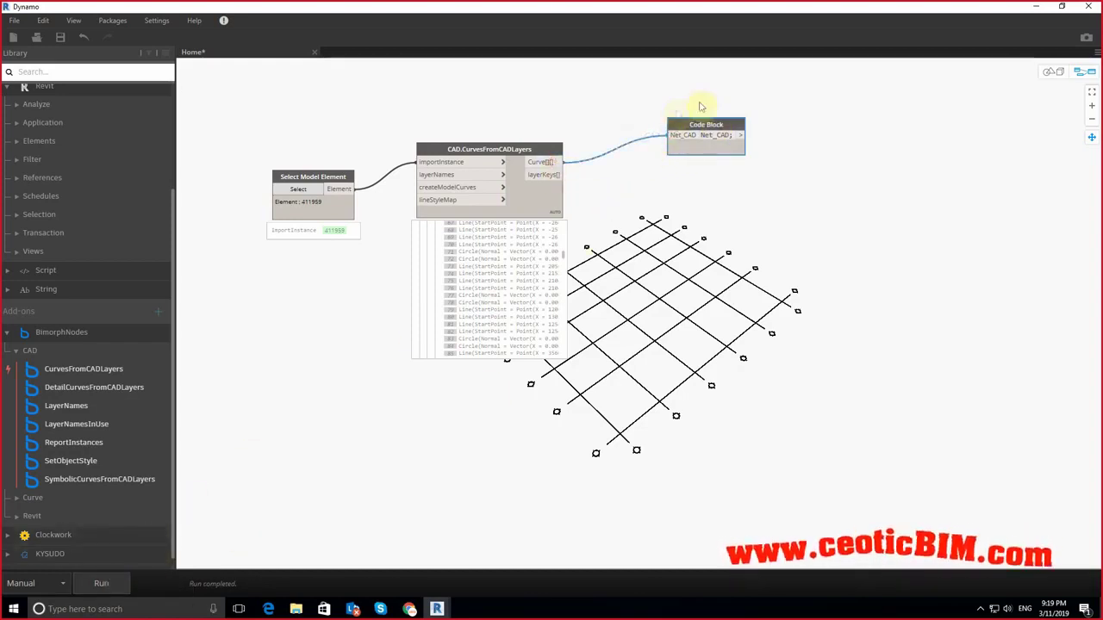
mouse_move(706, 138)
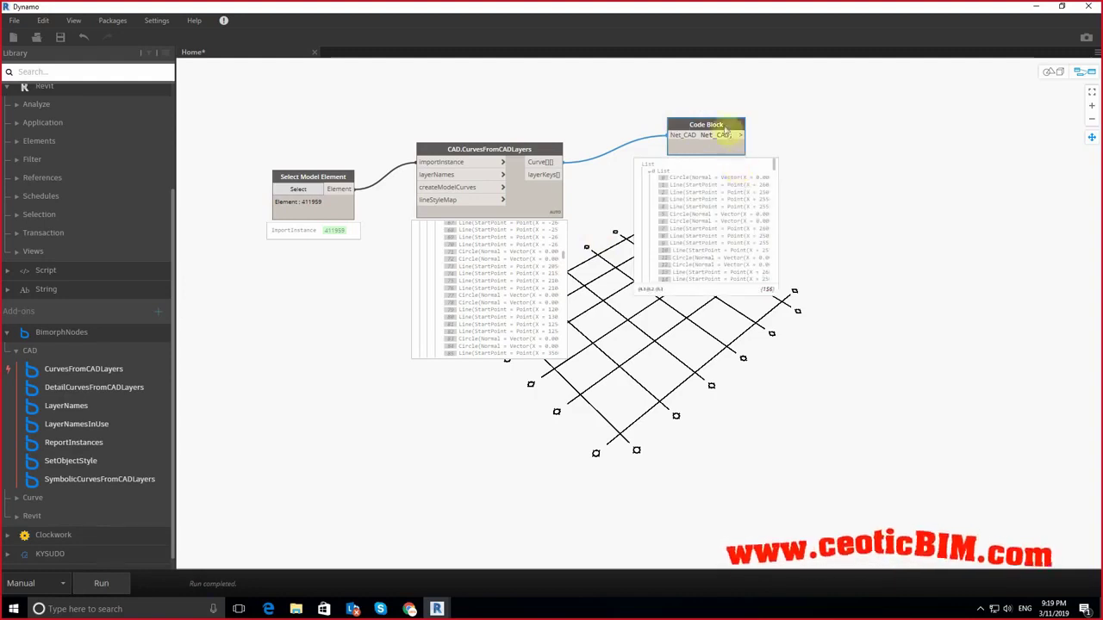
left_click_drag(729, 134, 843, 130)
left_click(764, 172)
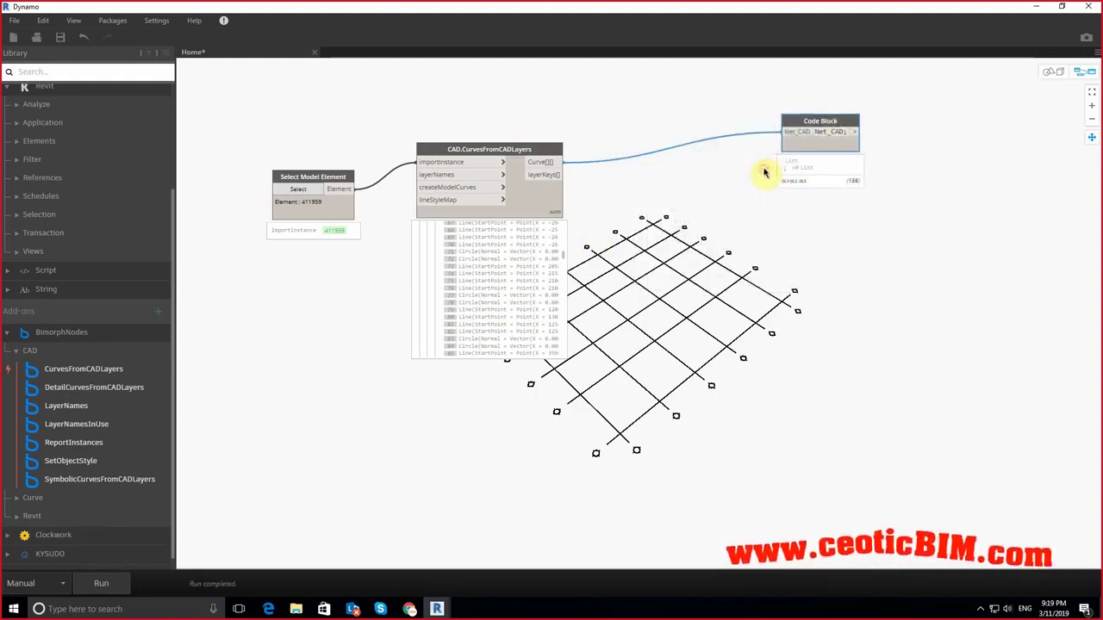
Step: Place a List.Flatten node and wire the Net_CAD Code Block output into its list input
right_click(635, 119)
type("fa")
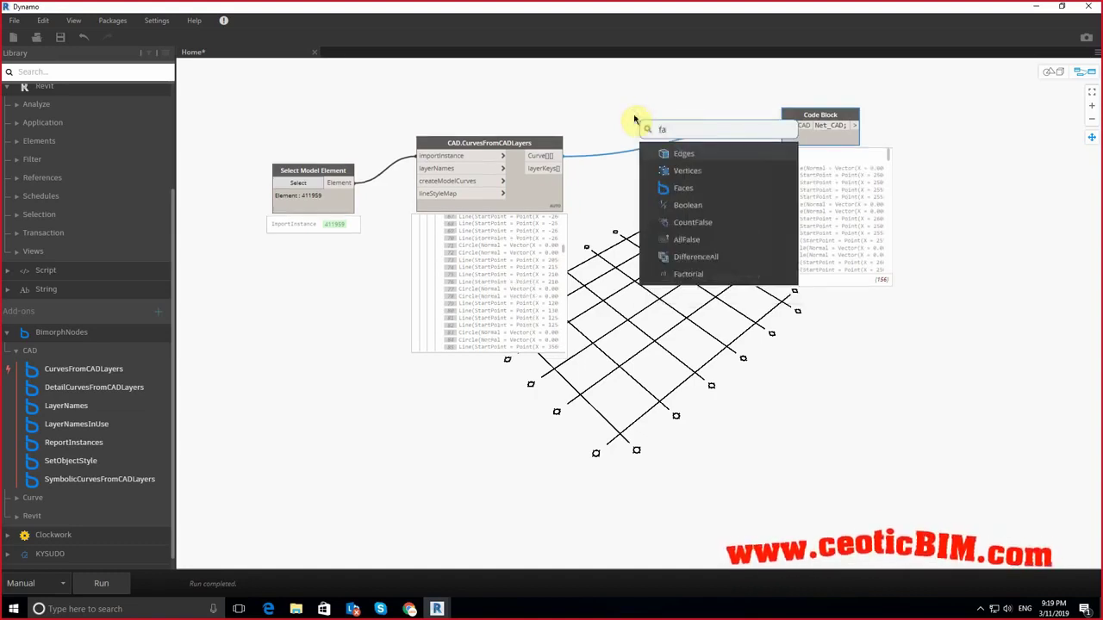
key("BackSpace")
type("la")
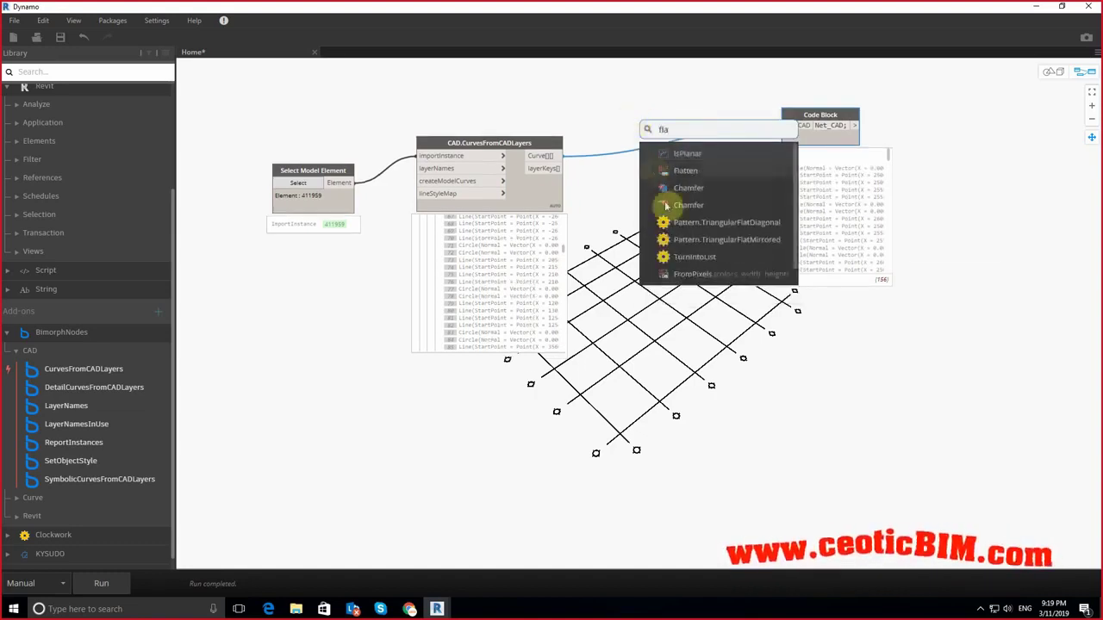
left_click(691, 174)
left_click_drag(737, 189, 919, 105)
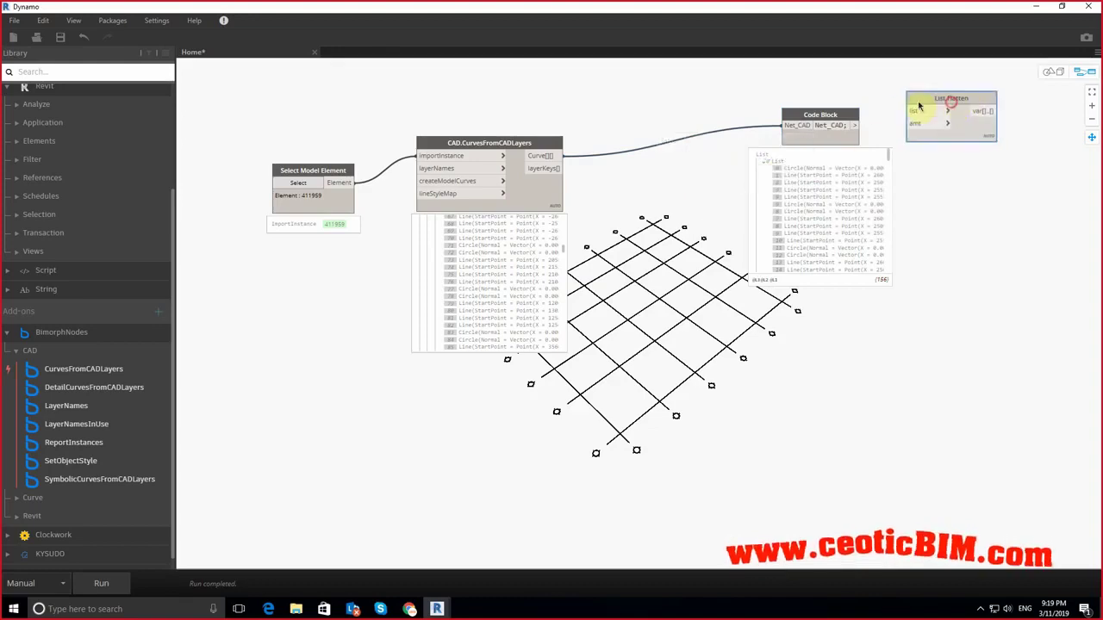
left_click(844, 119)
scroll(799, 123, "up", 2)
mouse_move(509, 274)
middle_mouse_down()
mouse_move(591, 246)
mouse_move(506, 221)
middle_mouse_up()
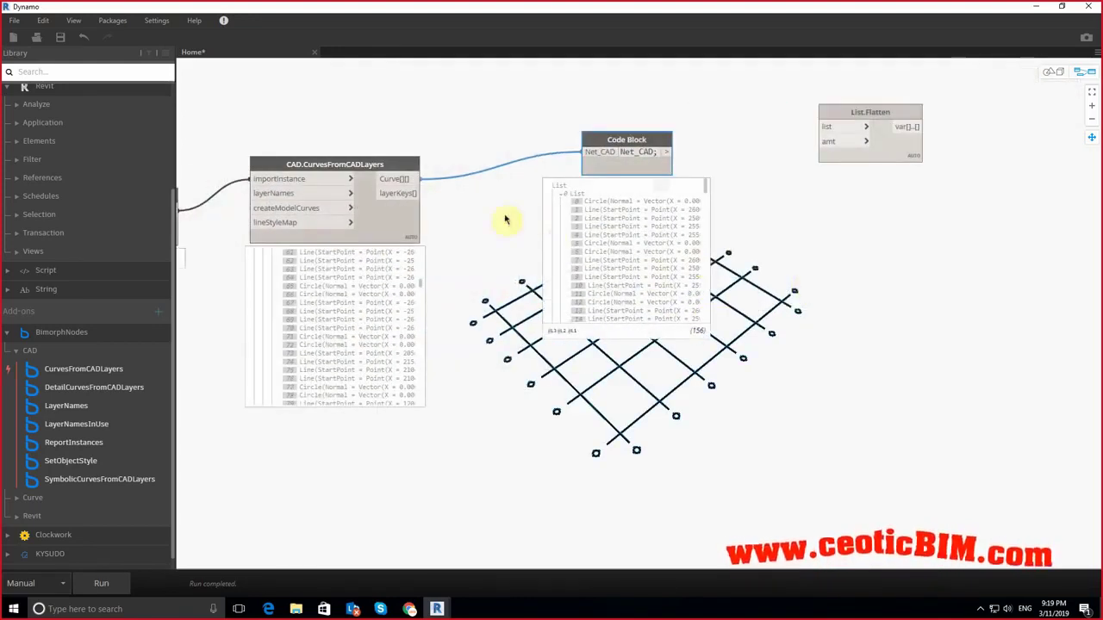
left_click(824, 126)
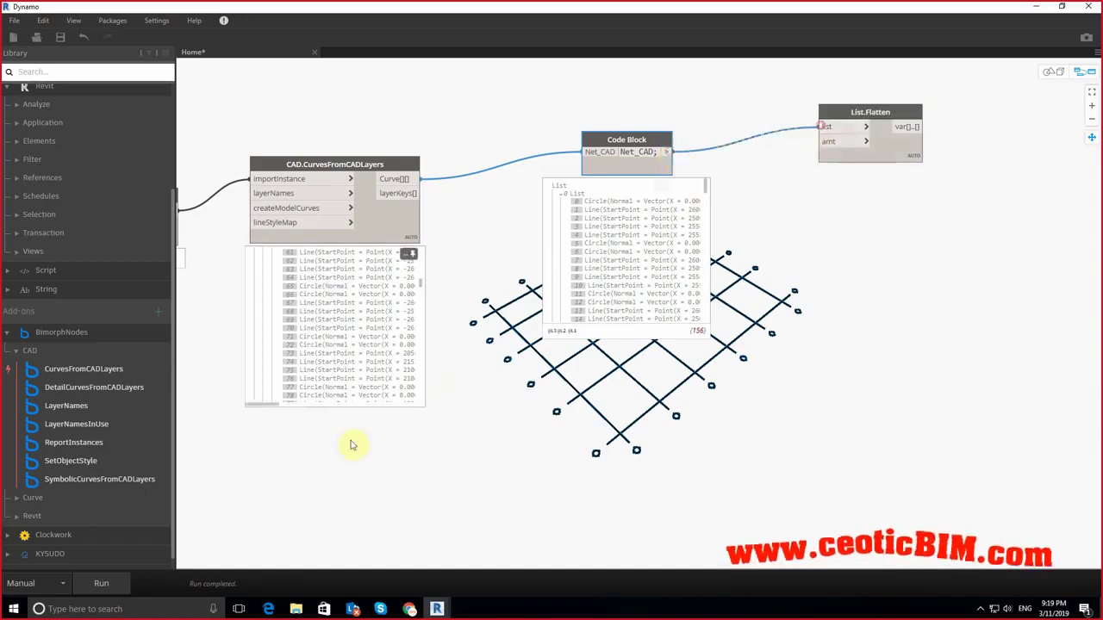
left_click(101, 583)
Step: Inspect the flattened result and rearrange the List.Flatten and Net_CAD nodes
left_click(916, 159)
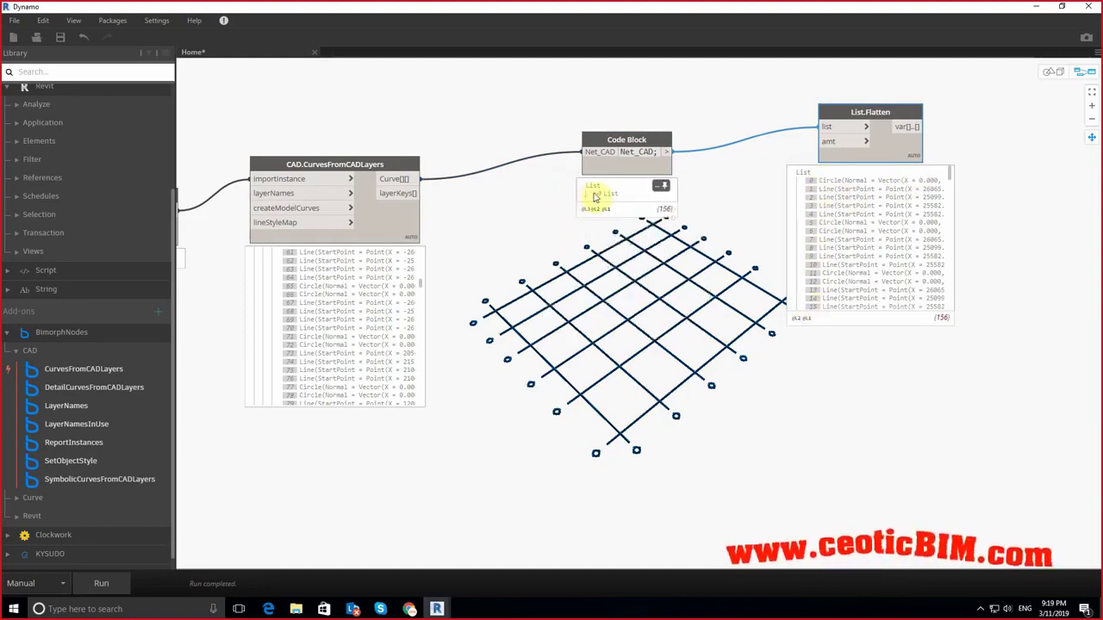
left_click(594, 196)
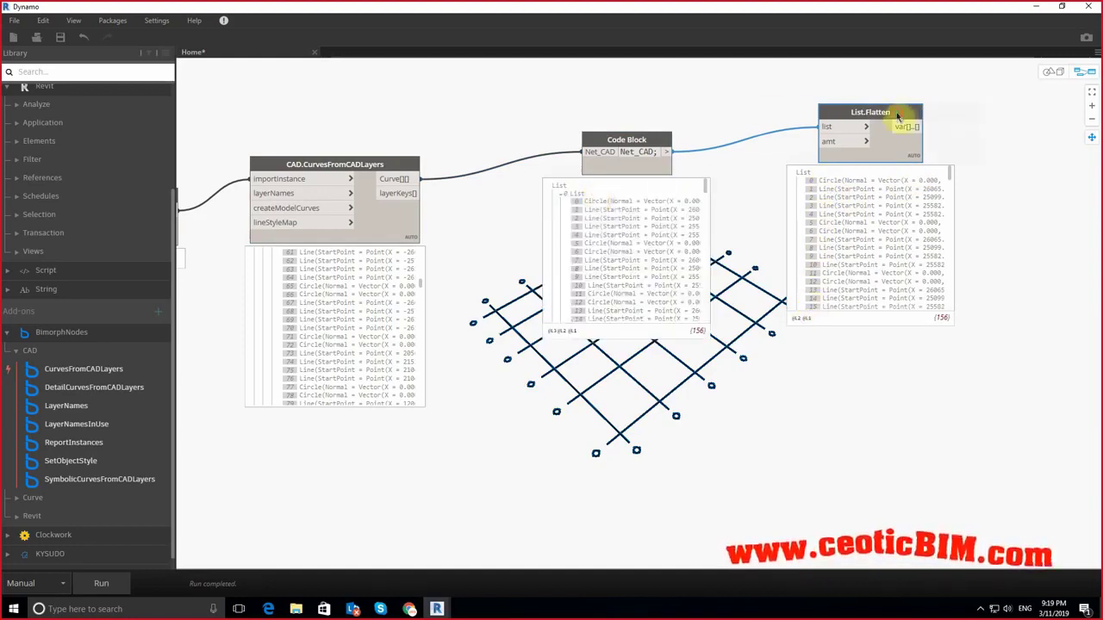
left_click_drag(897, 117, 968, 116)
left_click_drag(661, 145, 610, 121)
mouse_move(943, 120)
left_mouse_down()
mouse_move(901, 140)
mouse_move(900, 154)
left_mouse_up()
Step: Test a Code Block value of 1 on Flatten's amount input, rerun, then delete it
double_click(762, 178)
type("1")
left_click(763, 224)
left_click(101, 585)
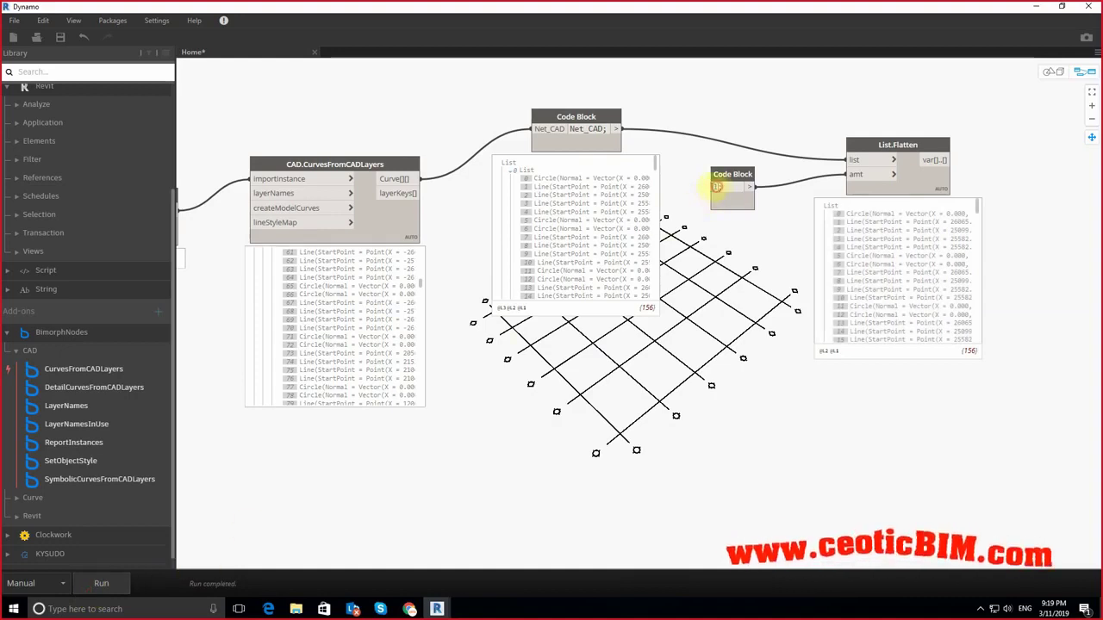
left_click(95, 583)
left_click(101, 584)
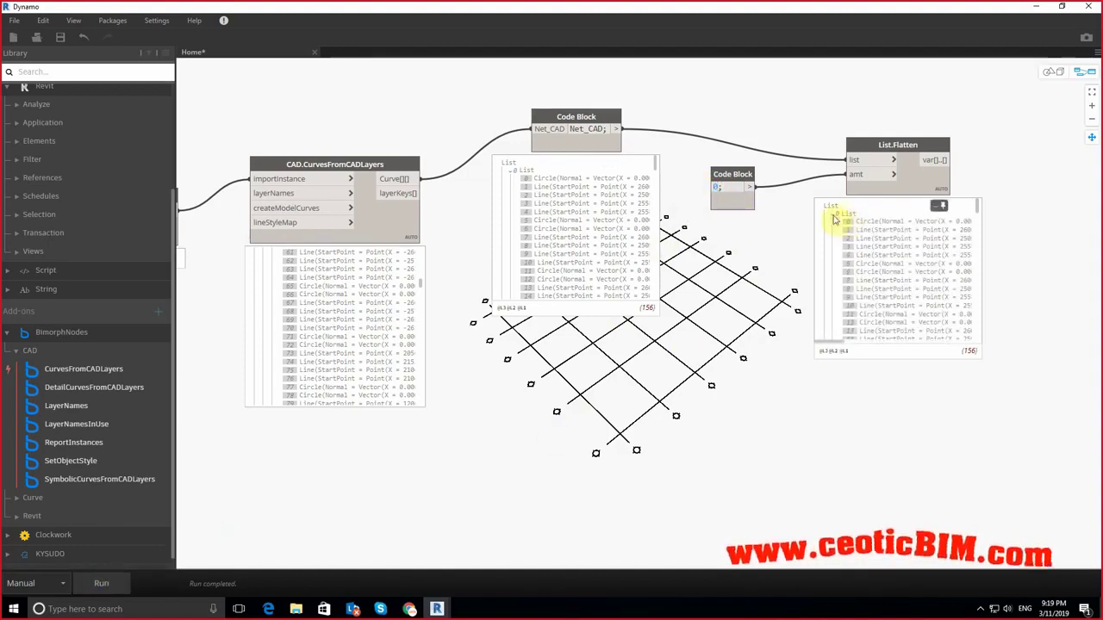
left_click(834, 219)
left_click(858, 218)
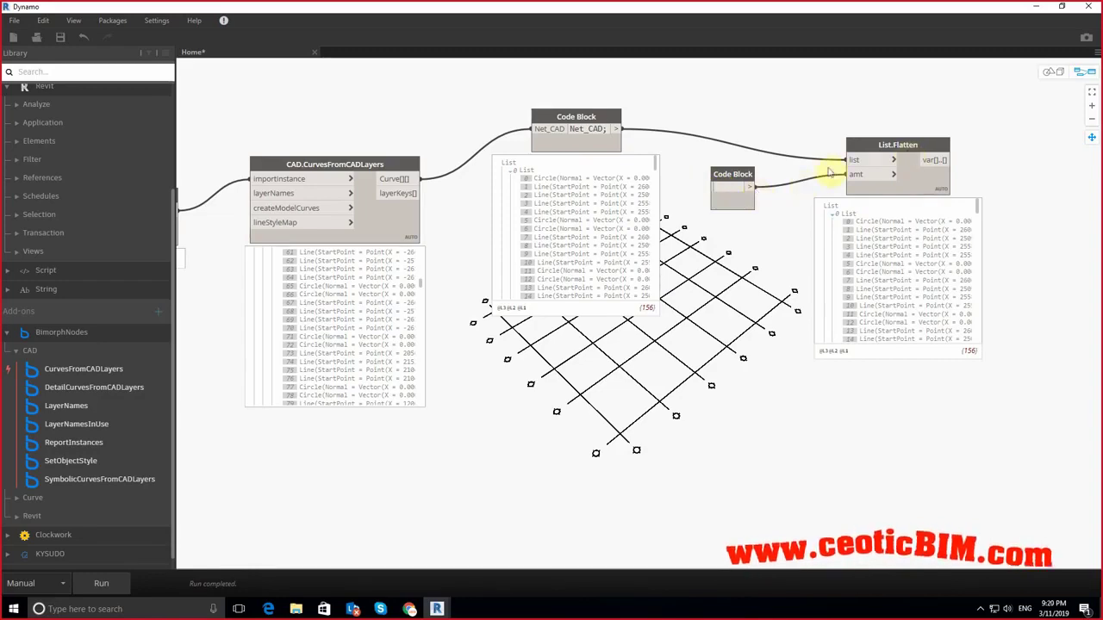
key("Delete")
Step: Rewire so CAD curves feed List.Flatten, whose output feeds the Net_CAD Code Block
left_click(101, 583)
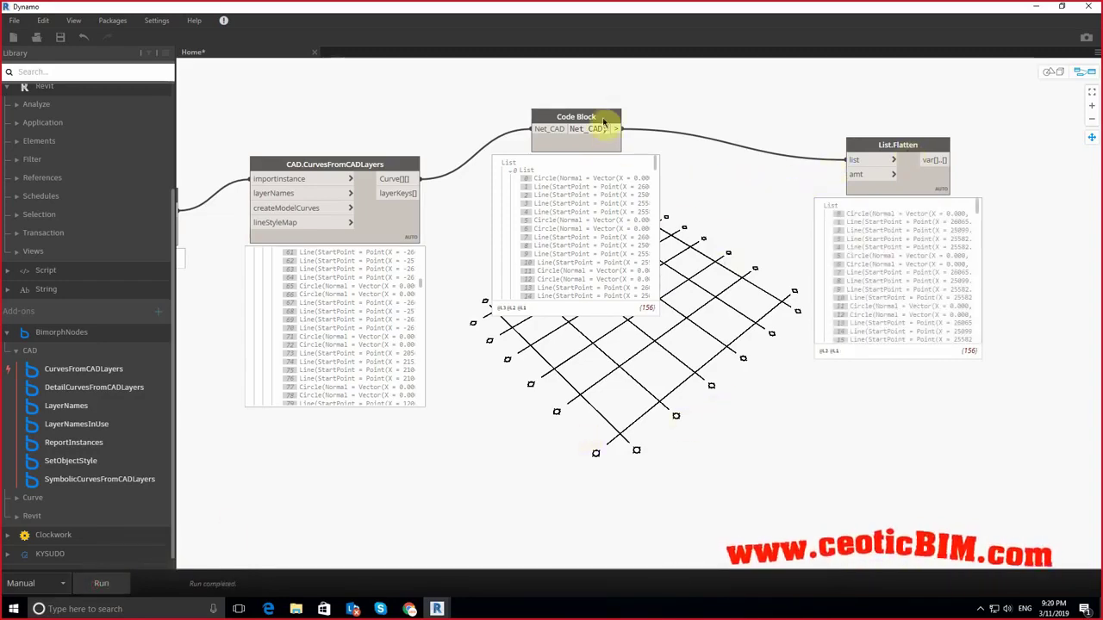
left_click_drag(610, 122, 752, 121)
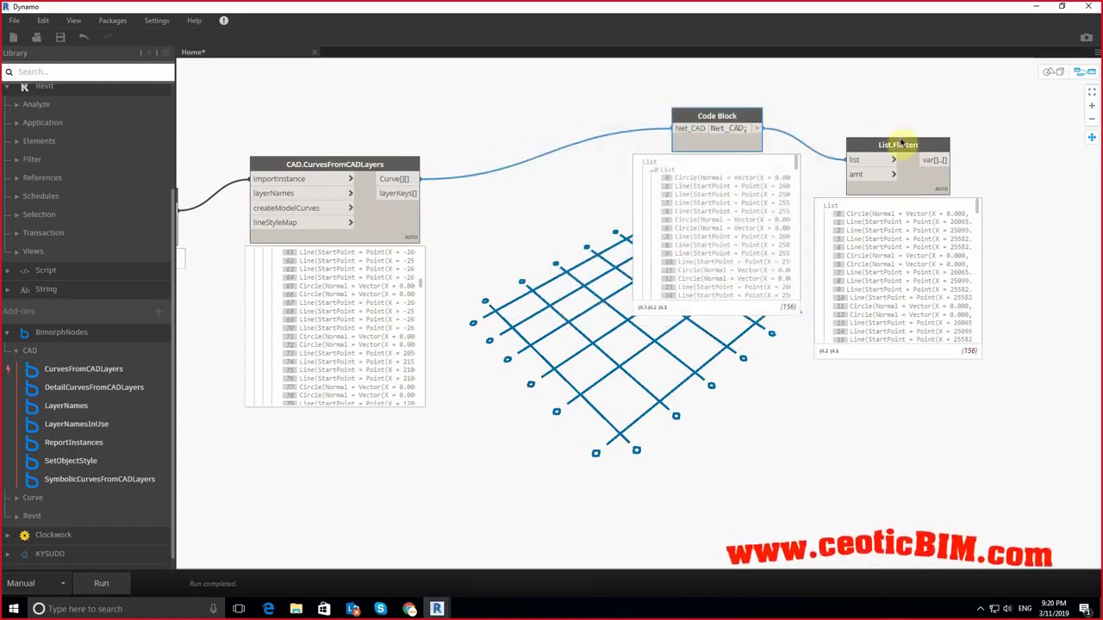
left_click_drag(903, 154, 552, 158)
left_click_drag(413, 179, 502, 163)
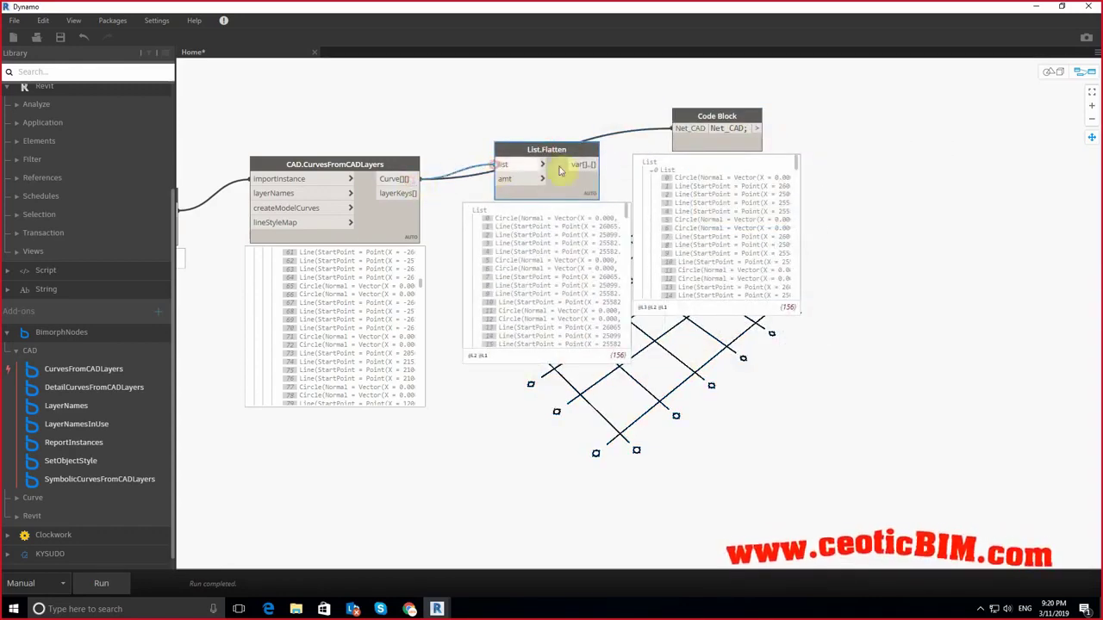
left_click_drag(674, 124, 710, 149)
left_click_drag(595, 164, 708, 153)
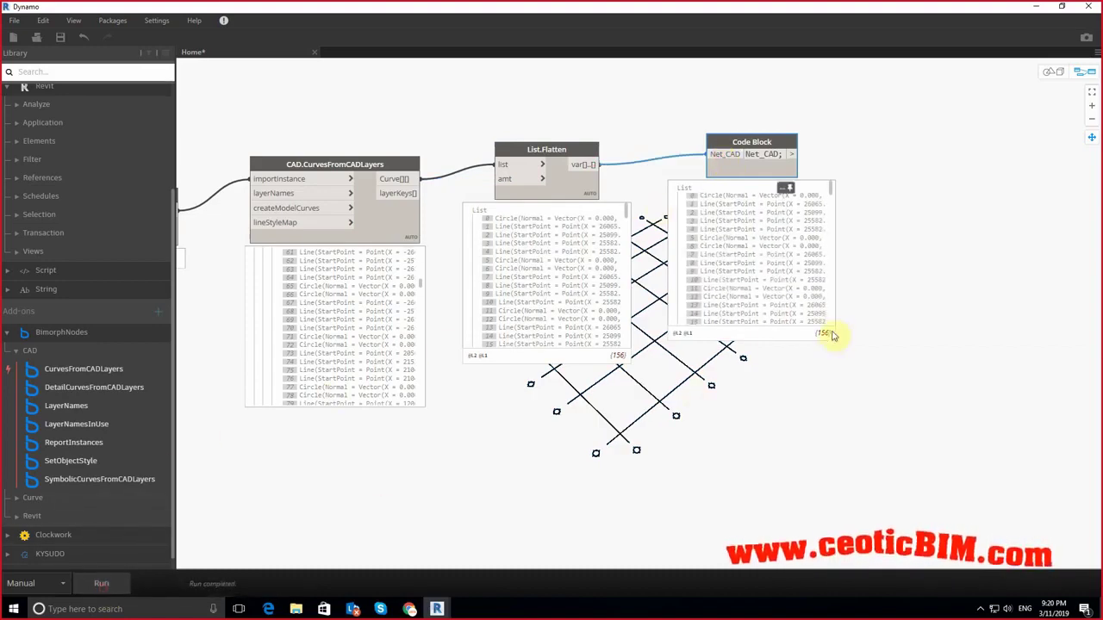
mouse_move(831, 189)
left_mouse_down()
mouse_move(830, 316)
mouse_move(832, 162)
left_mouse_up()
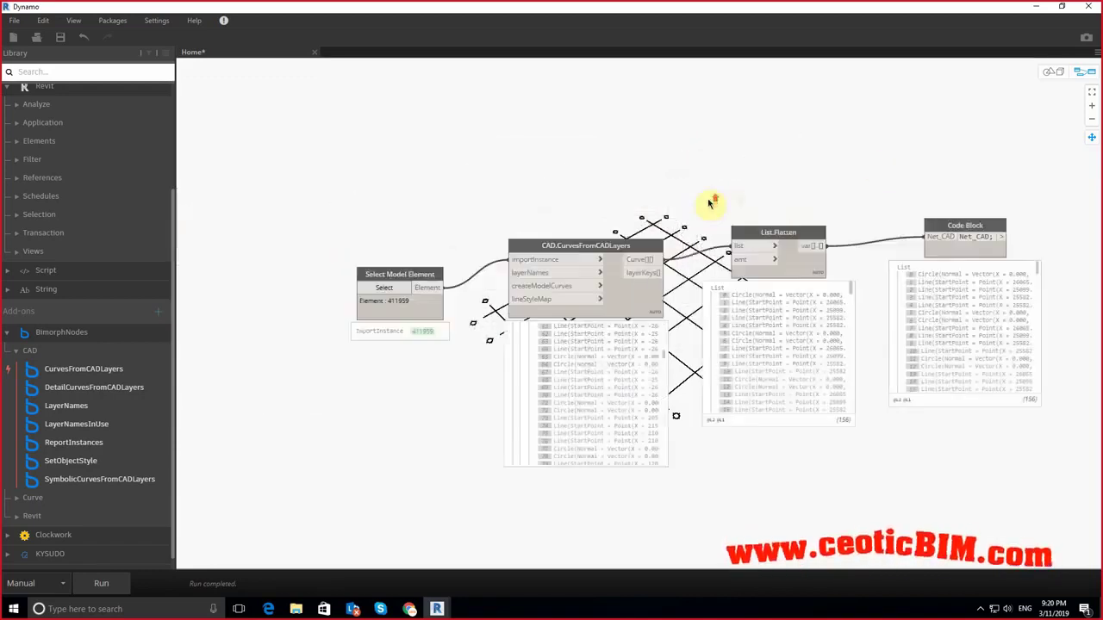
Step: Move the CAD curves, Flatten and Net_CAD nodes up and inspect the 156-item output list
left_click_drag(601, 254, 581, 143)
mouse_move(817, 243)
left_mouse_down()
mouse_move(786, 162)
mouse_move(769, 148)
left_mouse_up()
left_click_drag(991, 234, 939, 166)
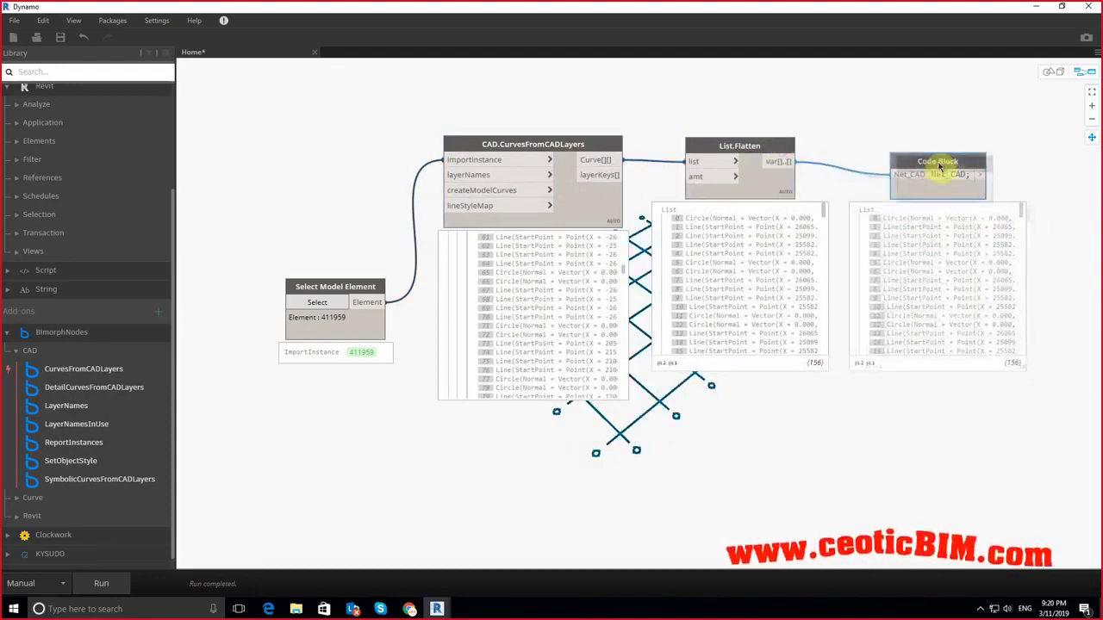
scroll(801, 241, "up", 3)
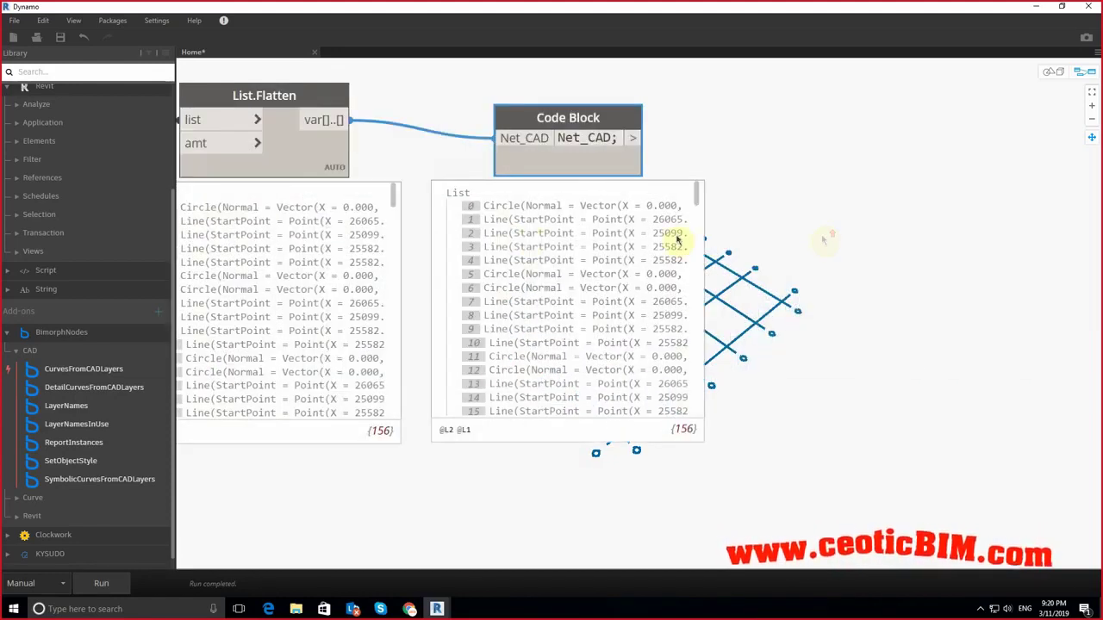
left_click(495, 217)
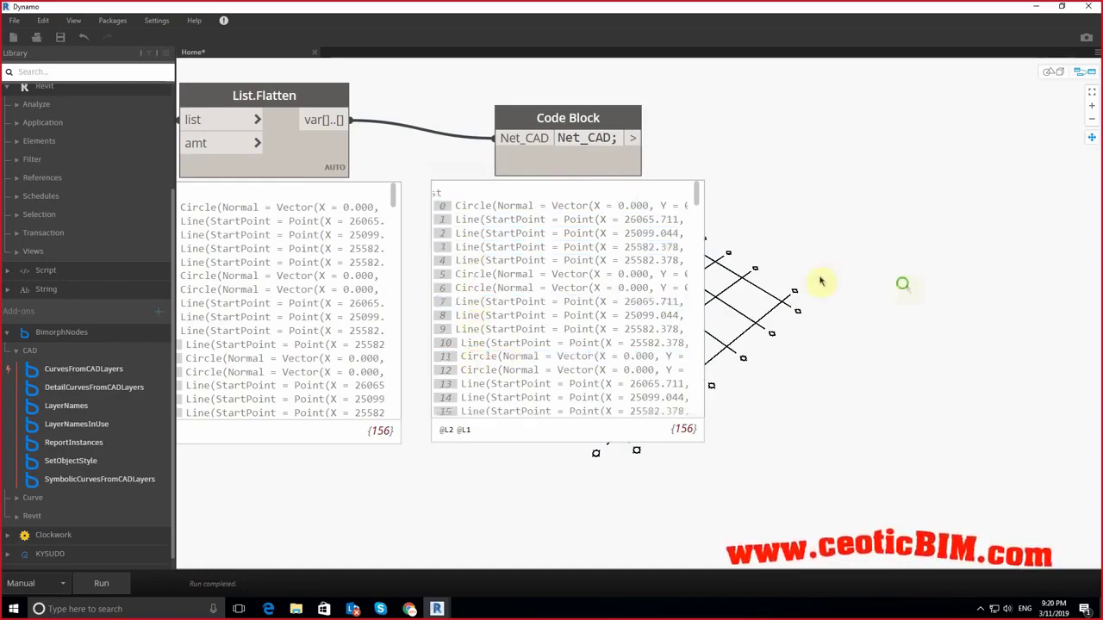
Step: Locate list items 0 through 12 in the 3D preview to tell circles from lines
middle_click_drag(904, 285, 497, 281)
key("ctrl+b")
key("ctrl+b")
left_click(360, 217)
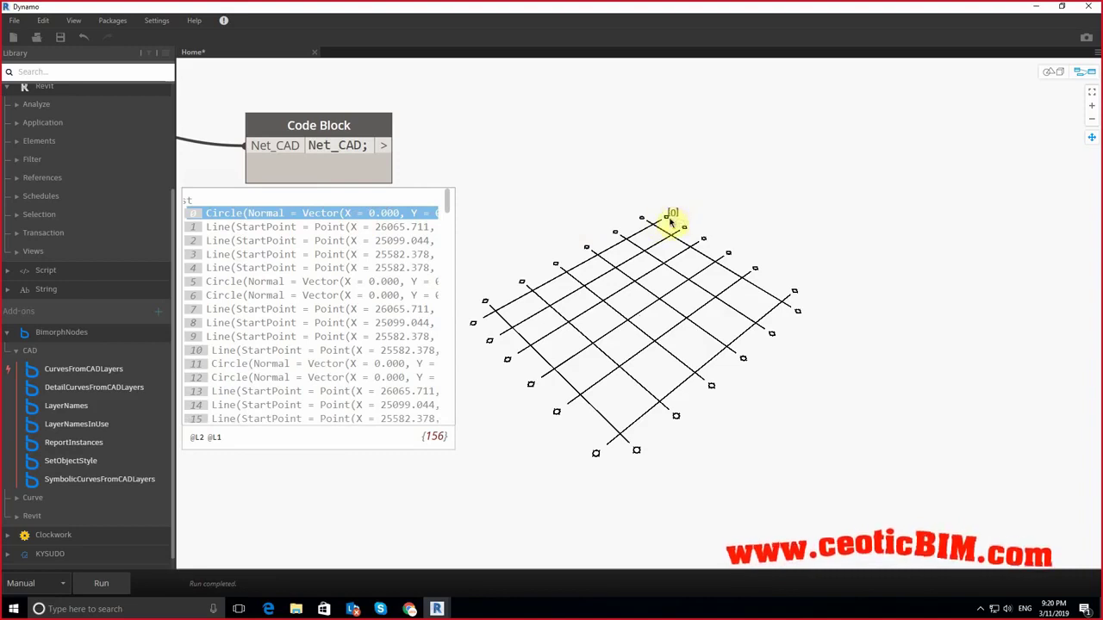
left_click(377, 228)
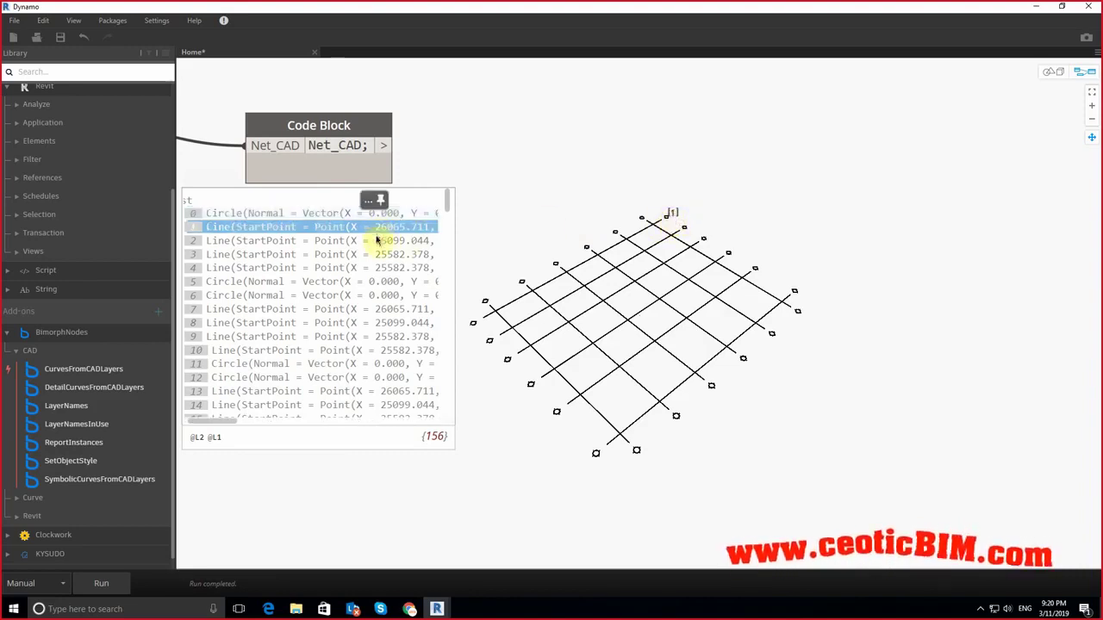
left_click(377, 240)
left_click(369, 256)
left_click(368, 268)
left_click(368, 282)
left_click(365, 296)
left_click(362, 310)
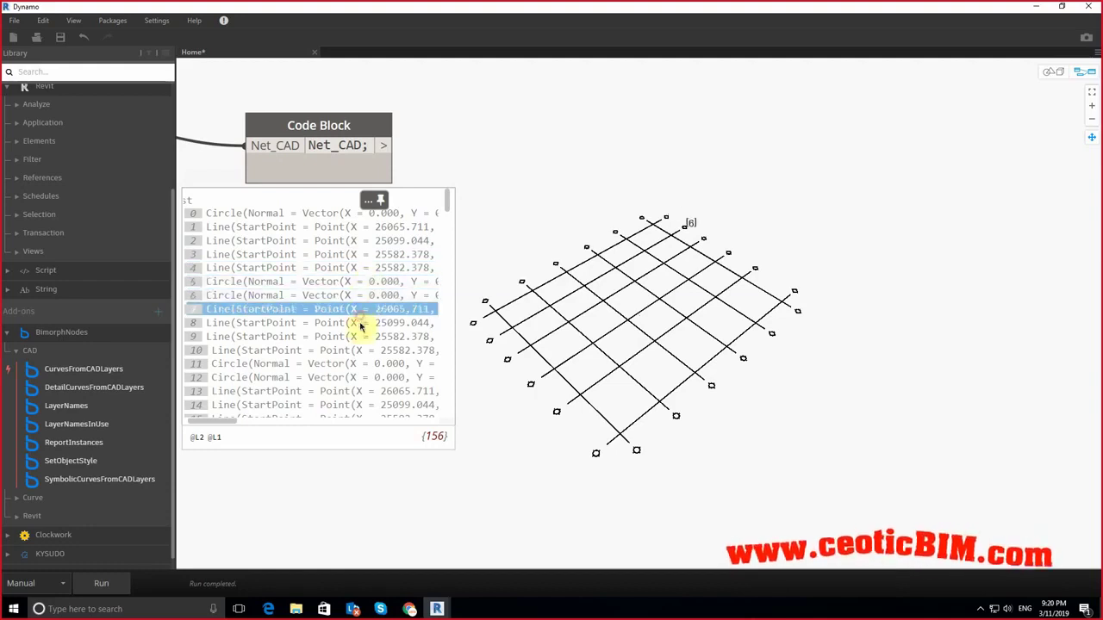
left_click(360, 324)
left_click(359, 337)
left_click(360, 350)
left_click(358, 363)
left_click(359, 377)
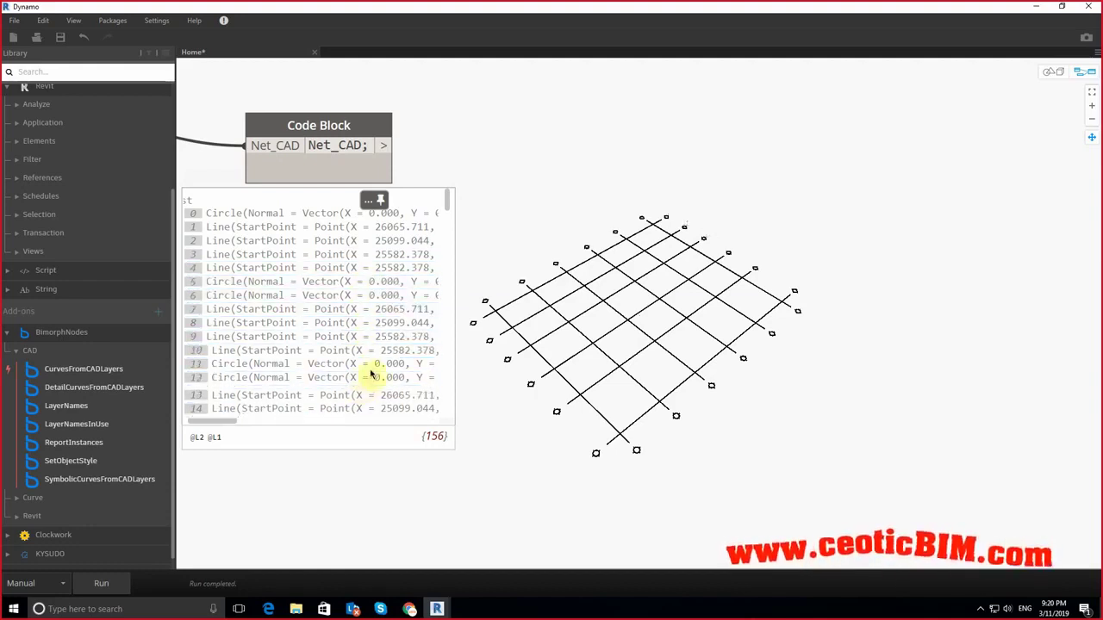
left_click(335, 385)
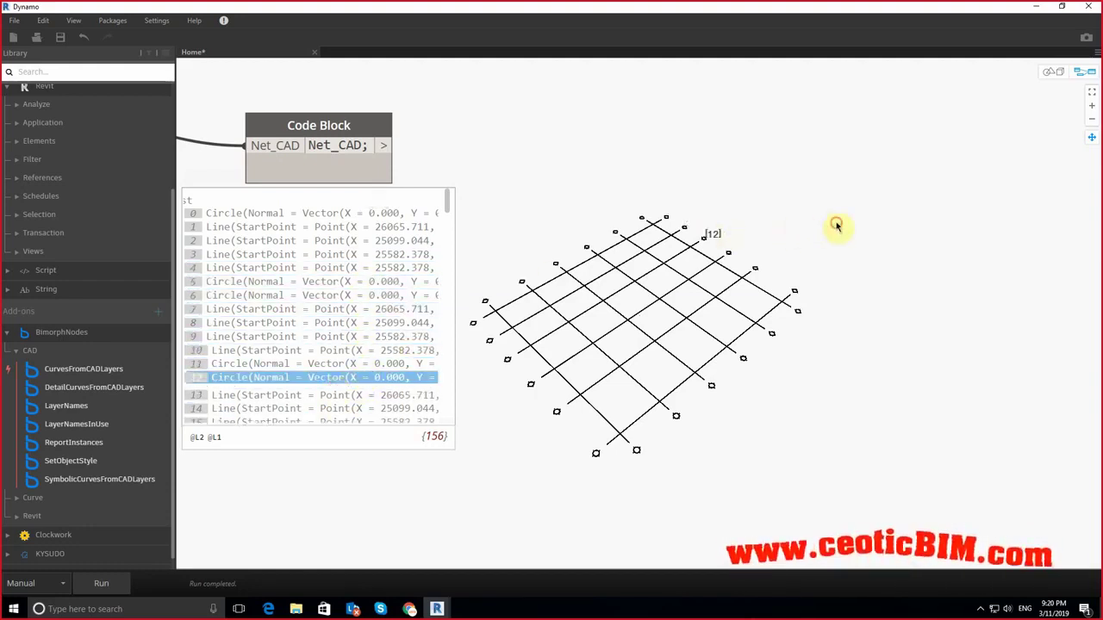
Step: Pan the graph and expand the Views category of the node library
scroll(862, 229, "down", 3)
scroll(770, 227, "up", 2)
scroll(775, 211, "up", 1)
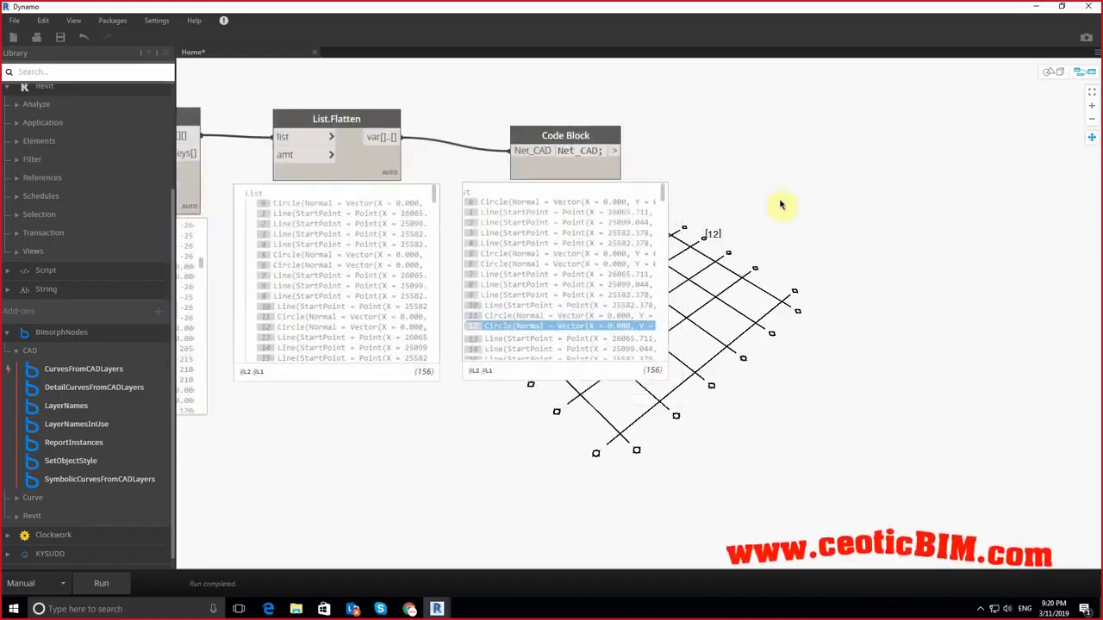
middle_click_drag(764, 302, 694, 304)
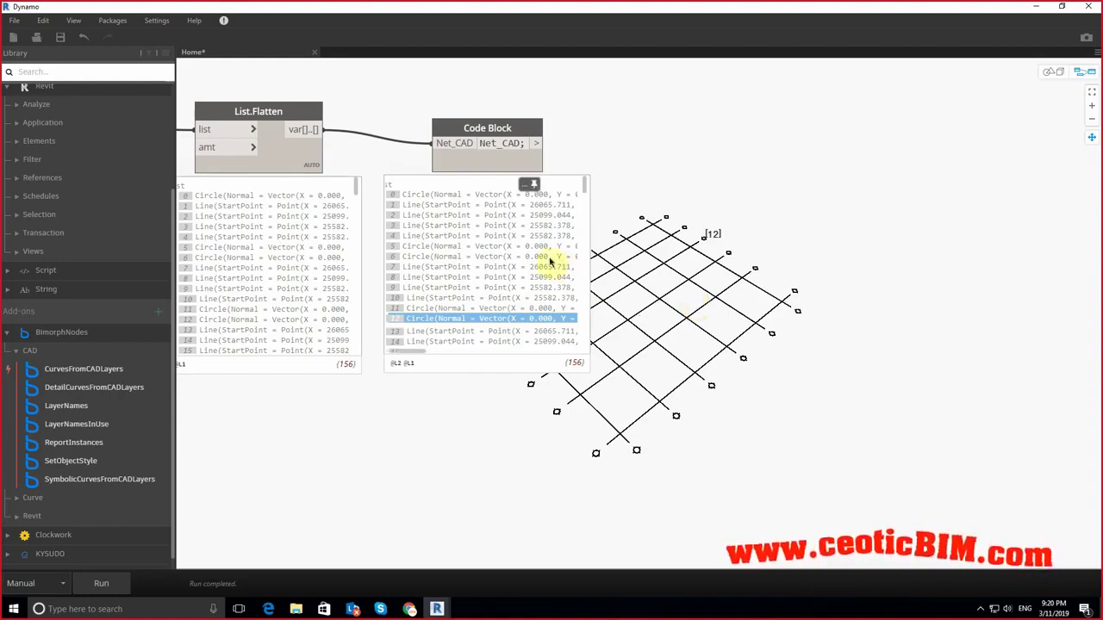
left_click(21, 251)
Step: Expand Revit > Elements > Grid in the library to list ByArc, ByLine and ByStartPointEndPoint
scroll(60, 302, "up", 4)
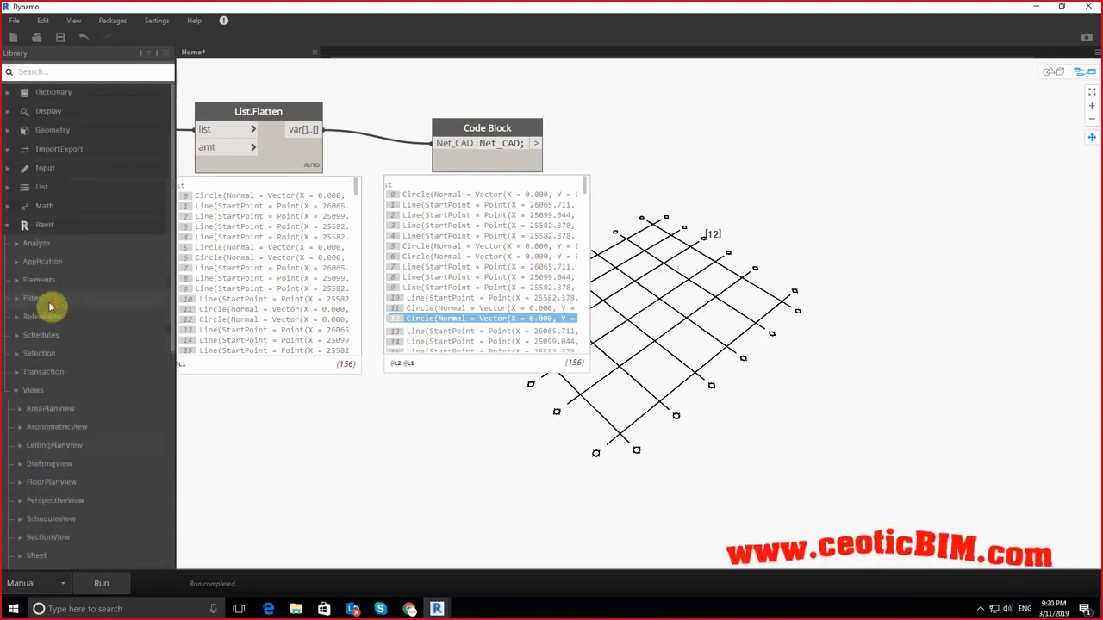
left_click(39, 226)
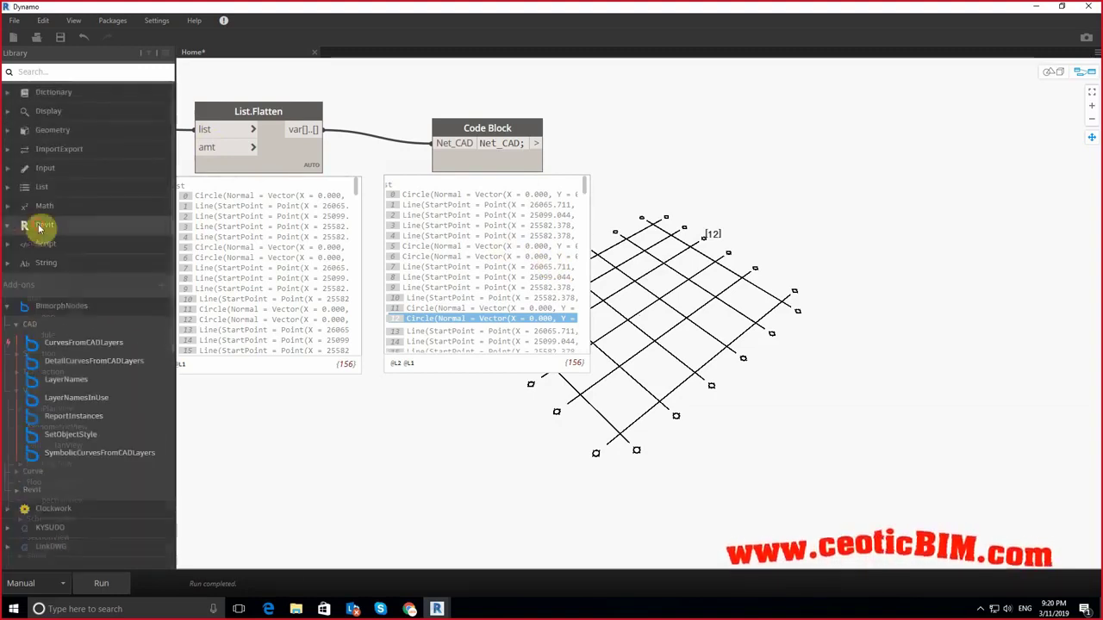
left_click(39, 226)
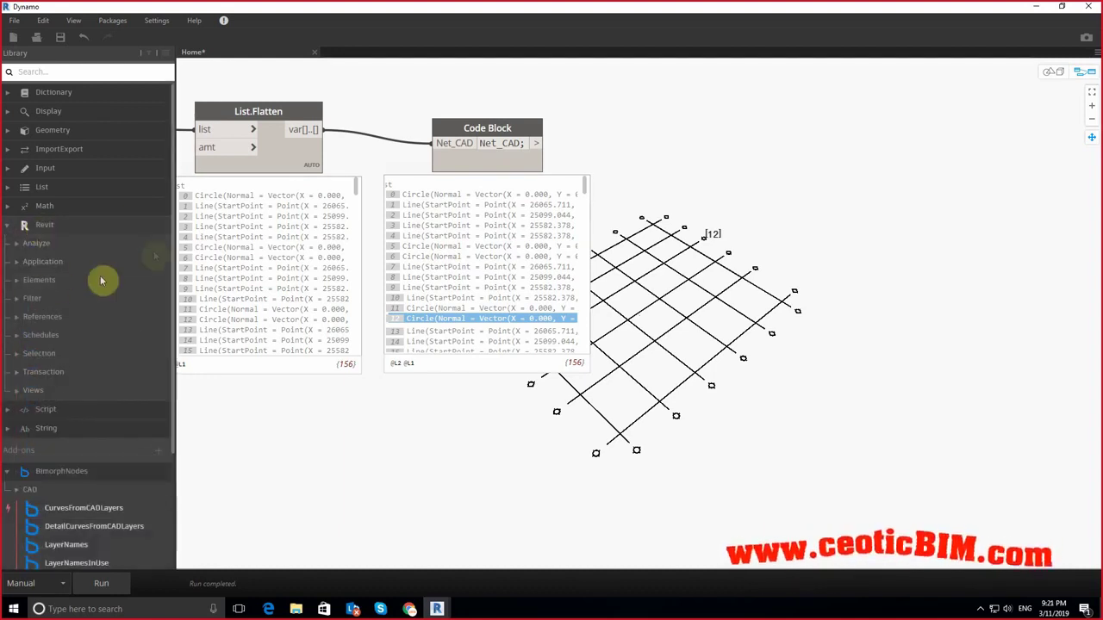
left_click(46, 281)
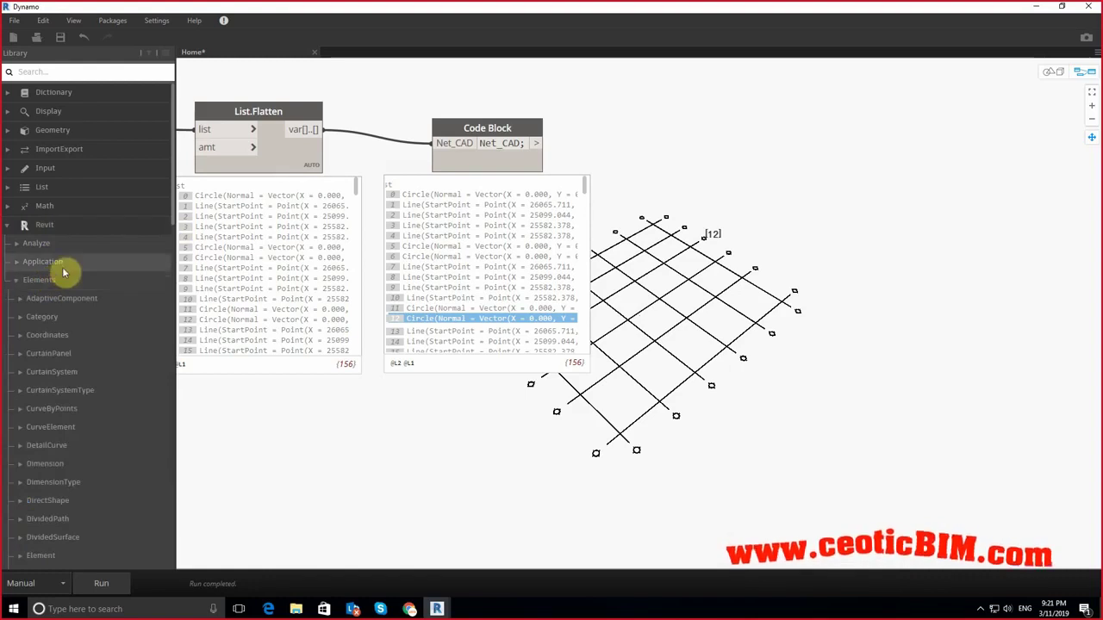
scroll(63, 272, "down", 3)
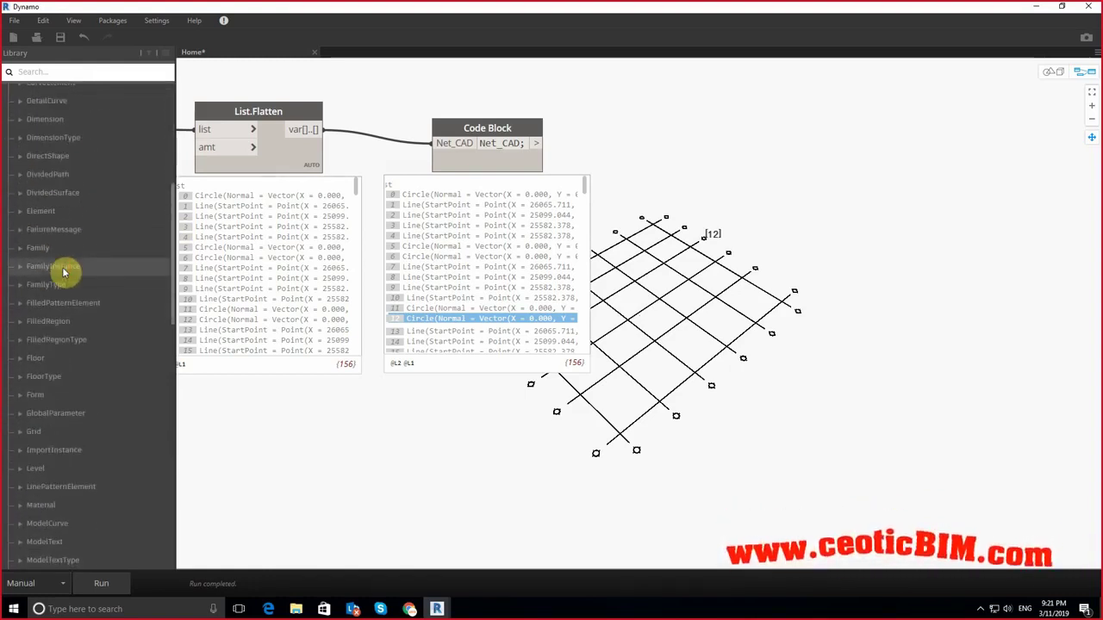
scroll(63, 272, "down", 2)
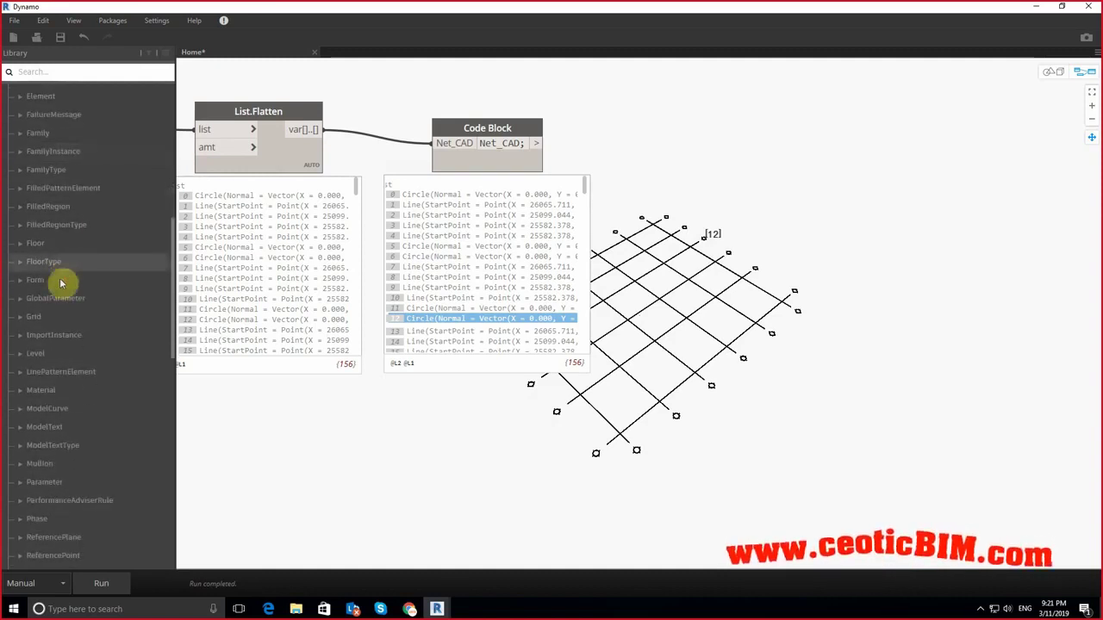
left_click(34, 319)
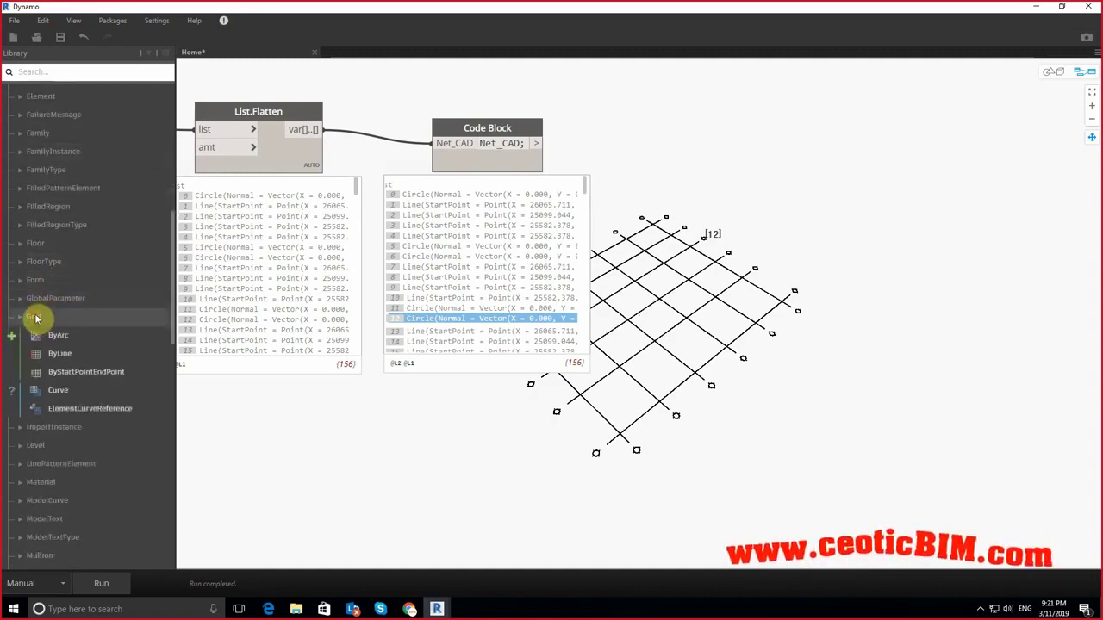
scroll(81, 305, "down", 1)
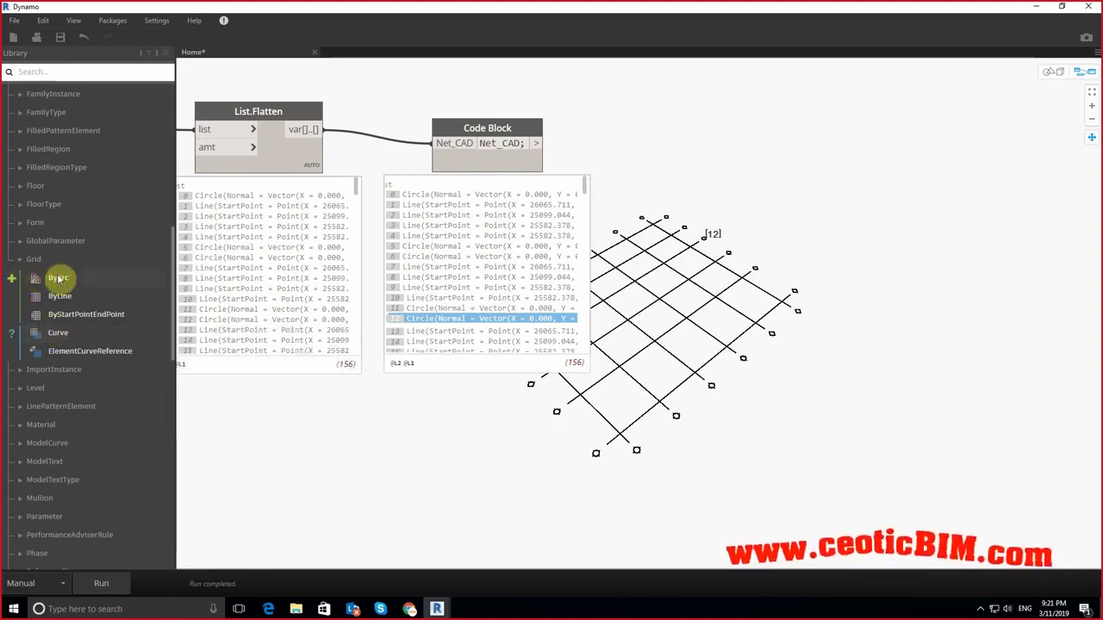
mouse_move(87, 372)
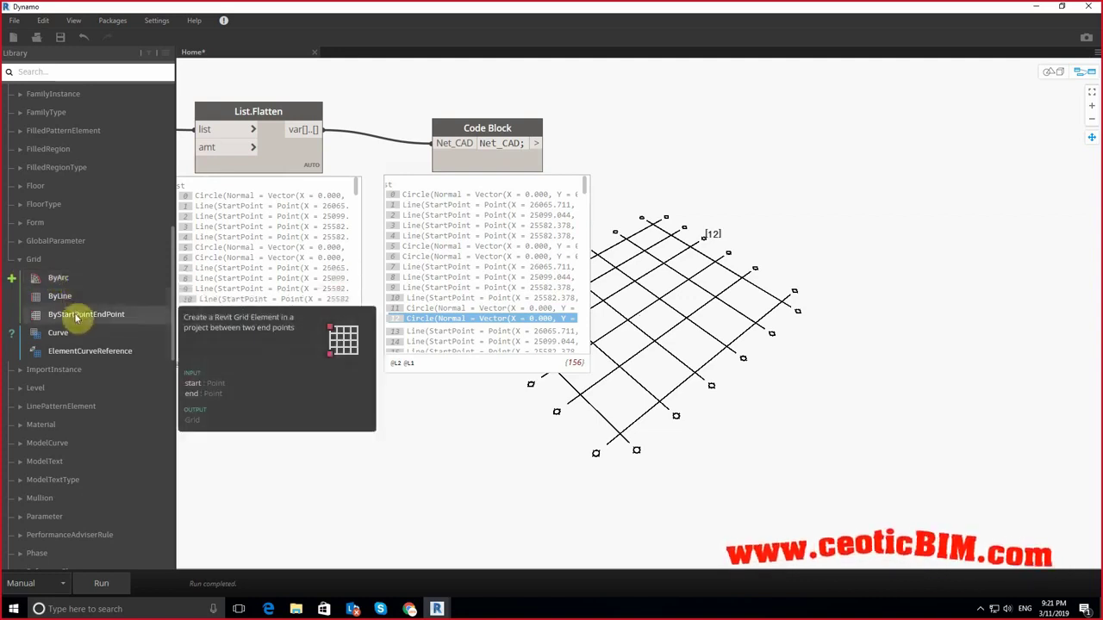
Step: Add Grid.ByArc, Grid.ByLine and Grid.ByStartPointEndPoint nodes and stack them at the right
left_click(58, 278)
left_click(60, 295)
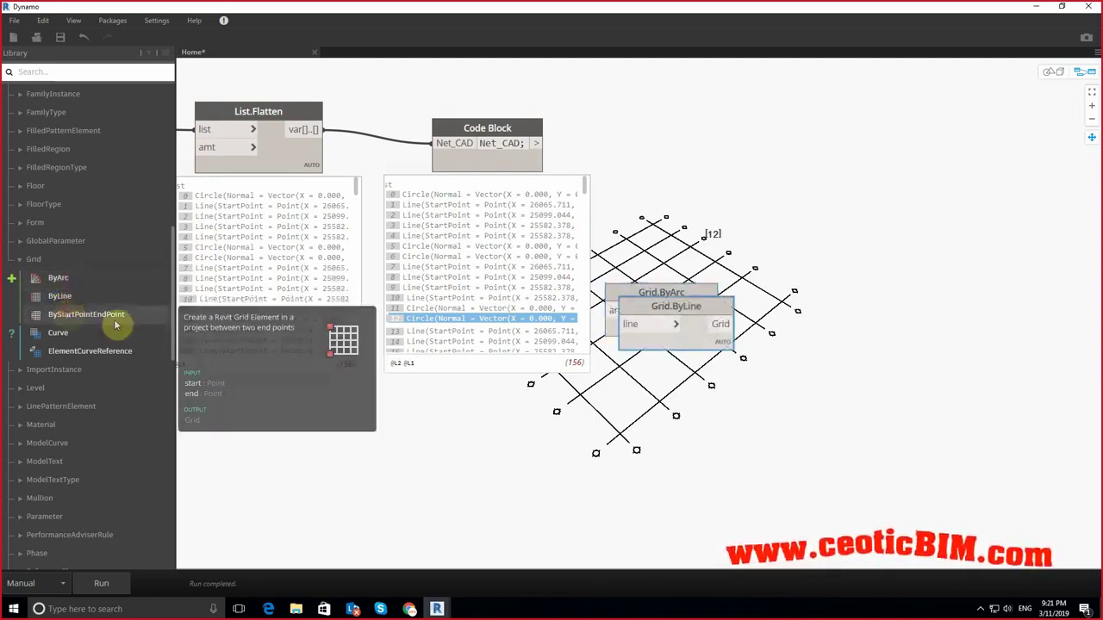
left_click(86, 315)
left_click_drag(664, 293, 899, 169)
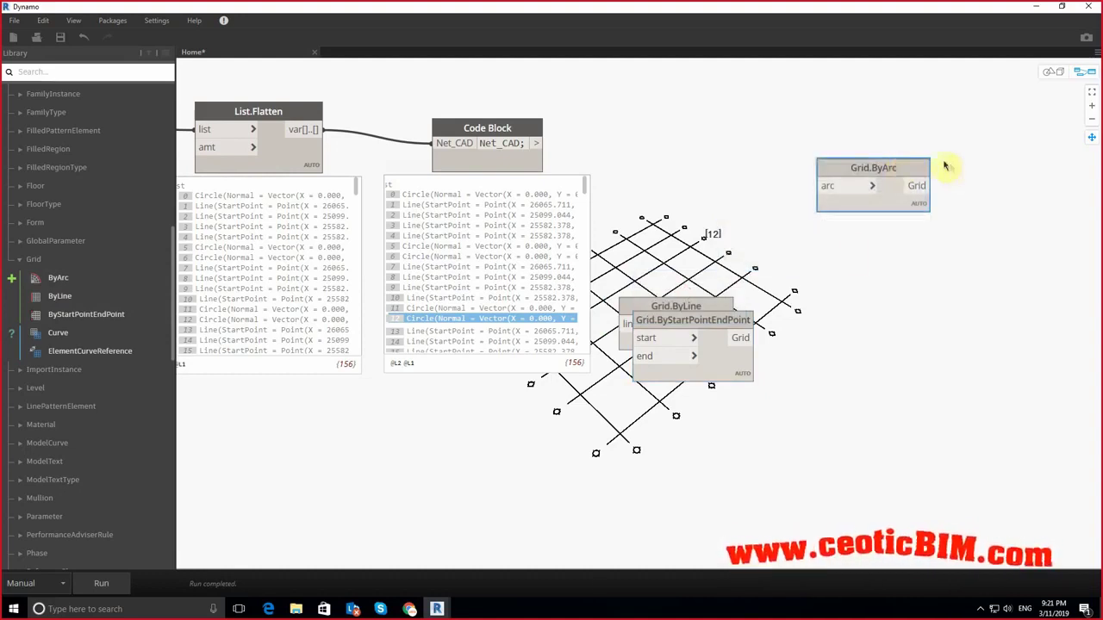
left_click_drag(715, 305, 908, 247)
left_click_drag(735, 326, 786, 414)
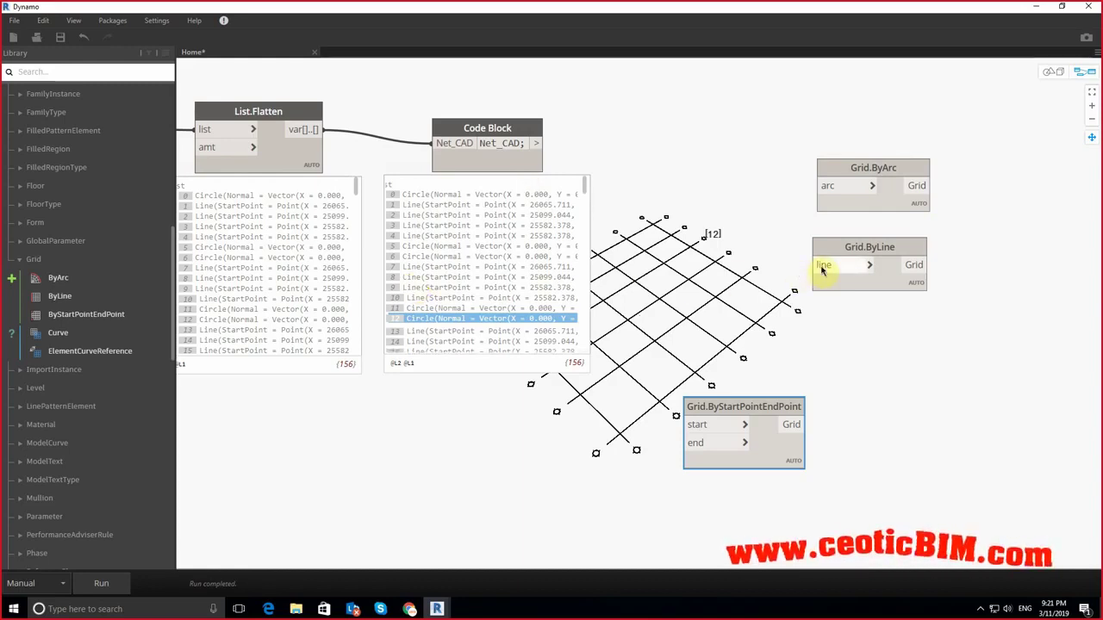
mouse_move(869, 247)
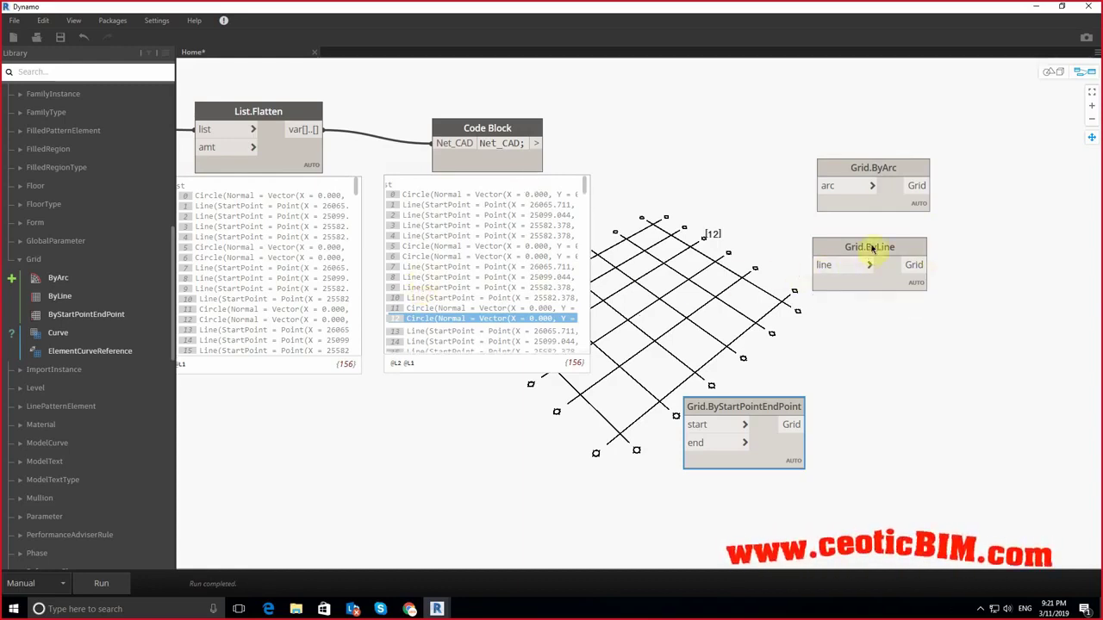
left_click_drag(899, 249, 903, 251)
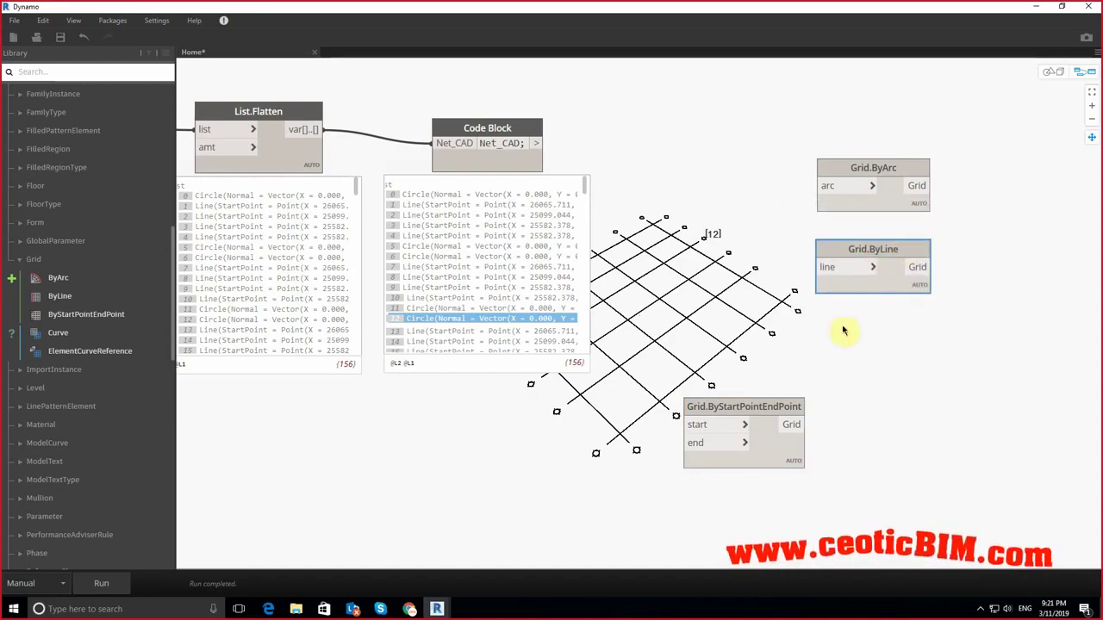
left_click_drag(785, 411, 910, 336)
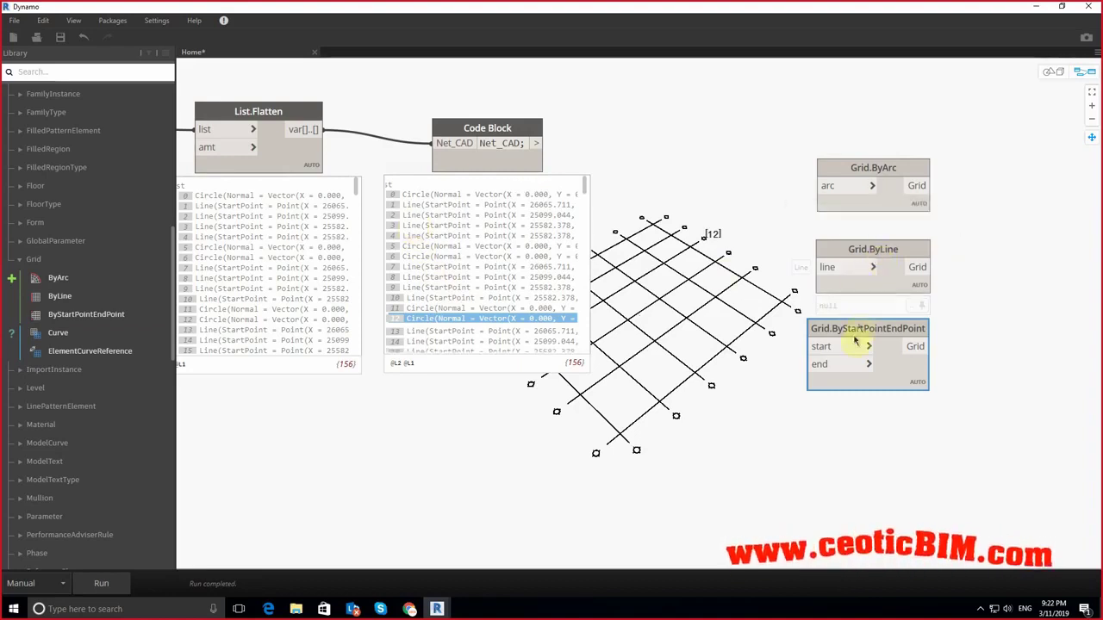
Step: Delete Grid.ByStartPointEndPoint and Grid.ByArc, leaving Grid.ByLine at the top right
key("Delete")
left_click(887, 170)
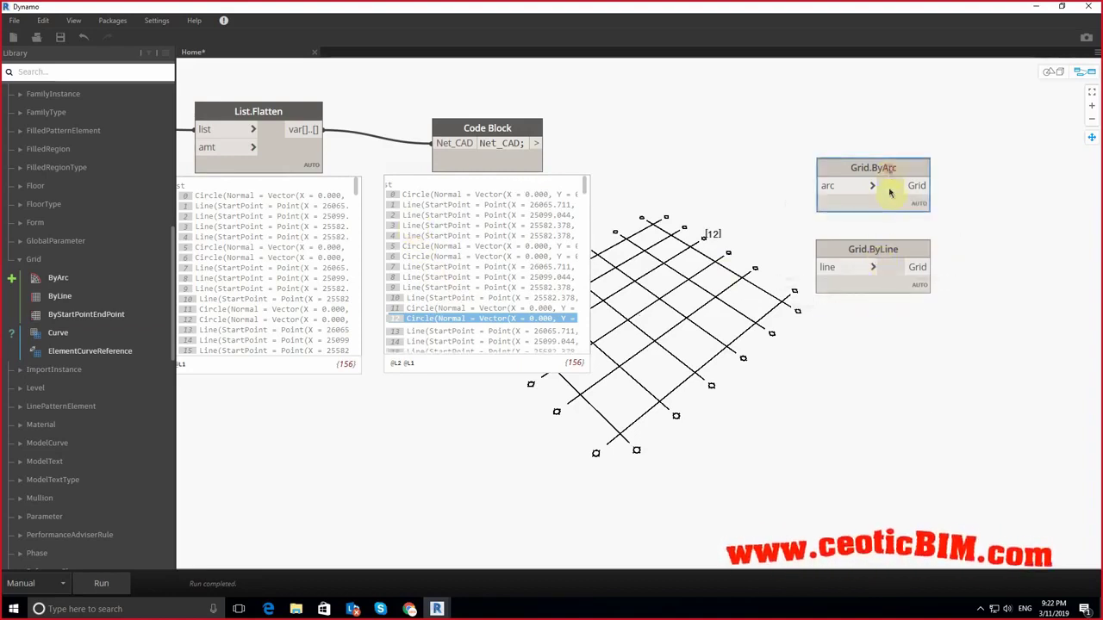
key("Delete")
left_click_drag(886, 247, 967, 118)
left_click(874, 355)
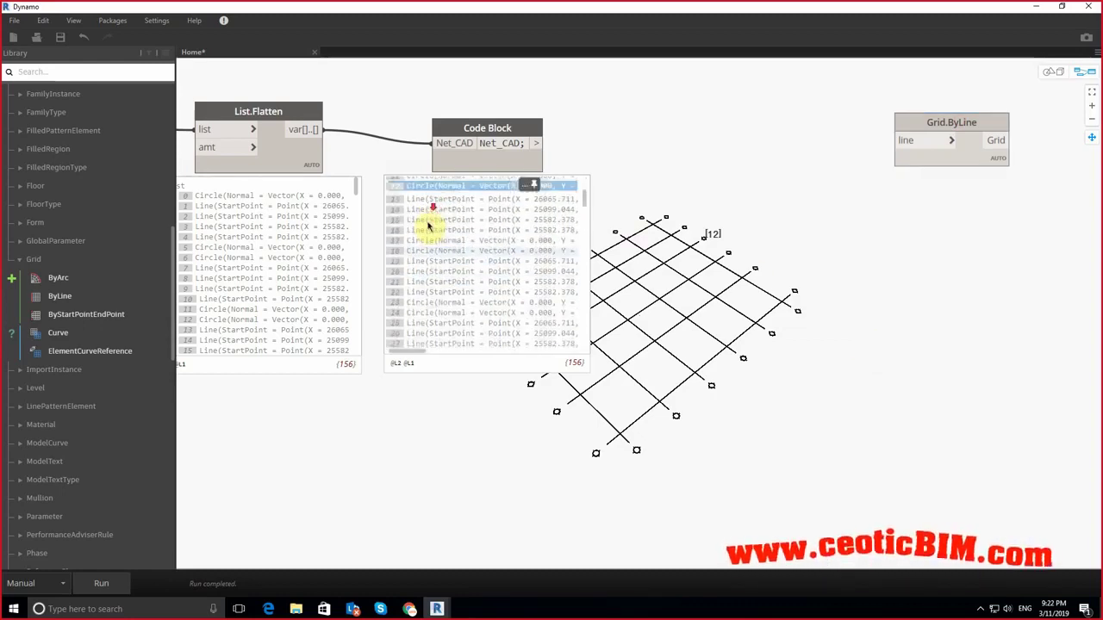
mouse_move(486, 259)
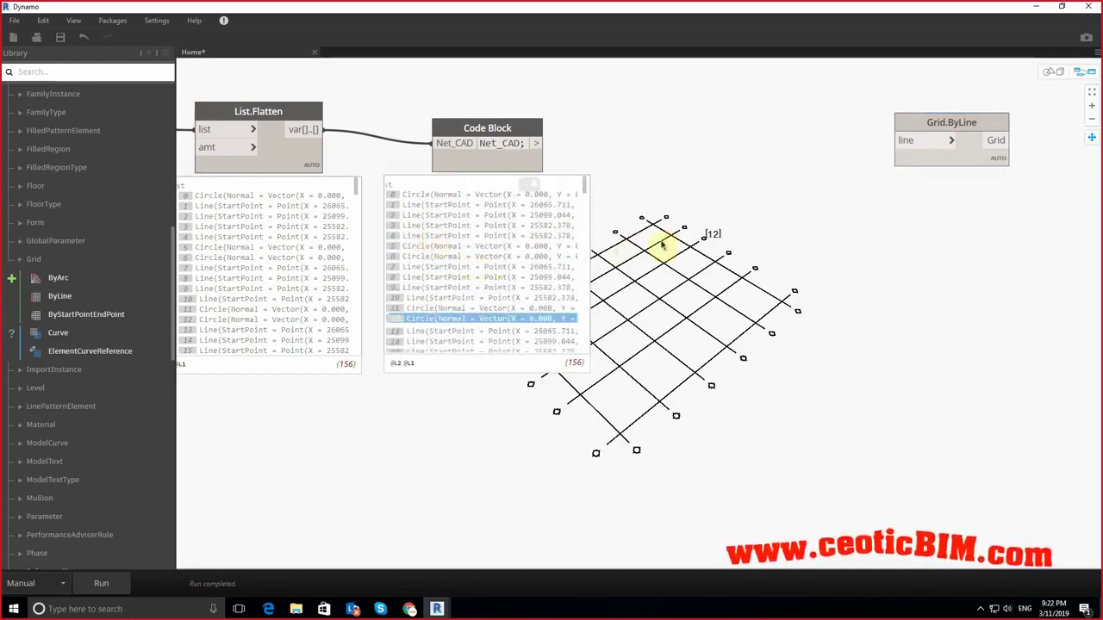
Step: Zoom in and out on the imported grid lines and bubbles in the 3D preview
left_click(1053, 72)
scroll(611, 237, "up", 3)
scroll(611, 228, "up", 3)
scroll(844, 284, "up", 2)
scroll(289, 362, "up", 2)
scroll(517, 353, "up", 2)
scroll(561, 328, "up", 2)
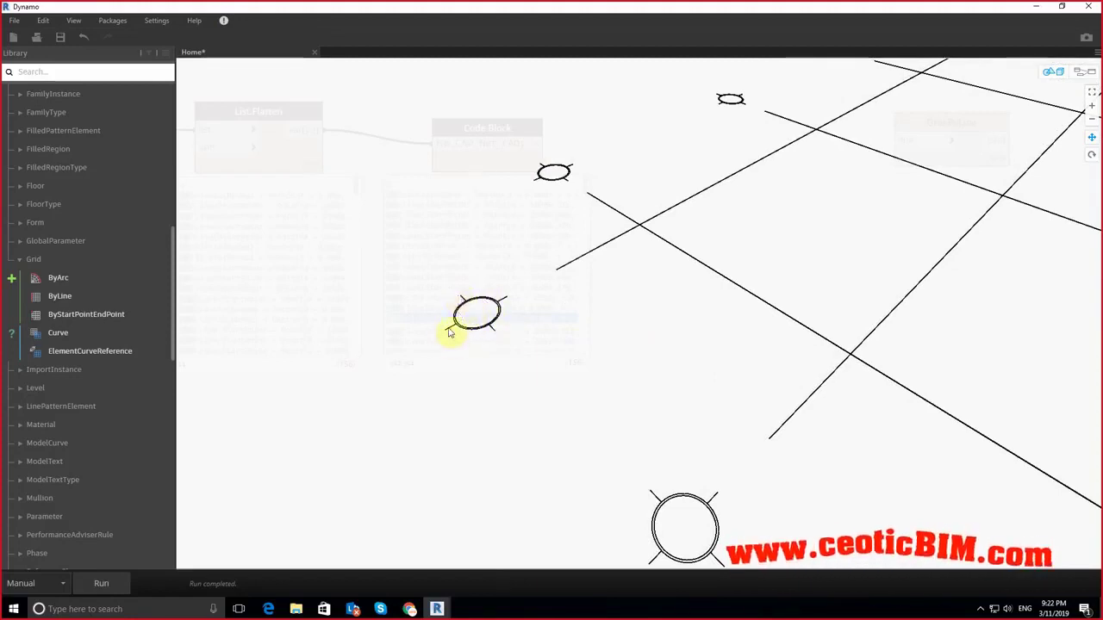
scroll(555, 289, "down", 2)
scroll(556, 276, "down", 2)
scroll(556, 263, "down", 2)
scroll(556, 250, "down", 2)
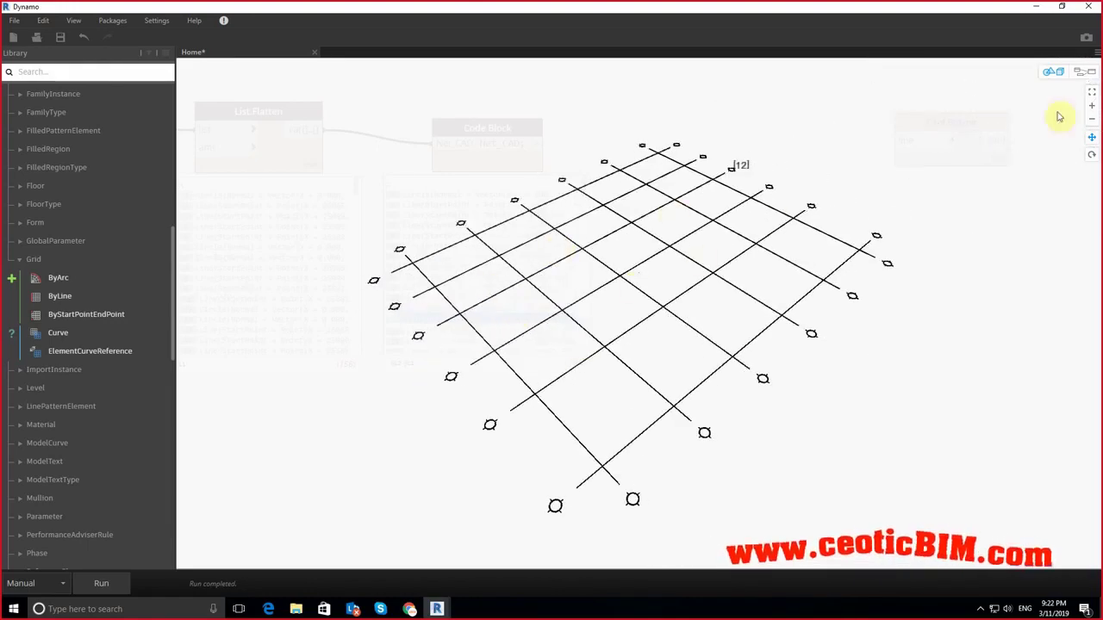
left_click(1077, 76)
Step: Move Grid.ByLine further right of the Code Block's output list
middle_click_drag(689, 293, 617, 342)
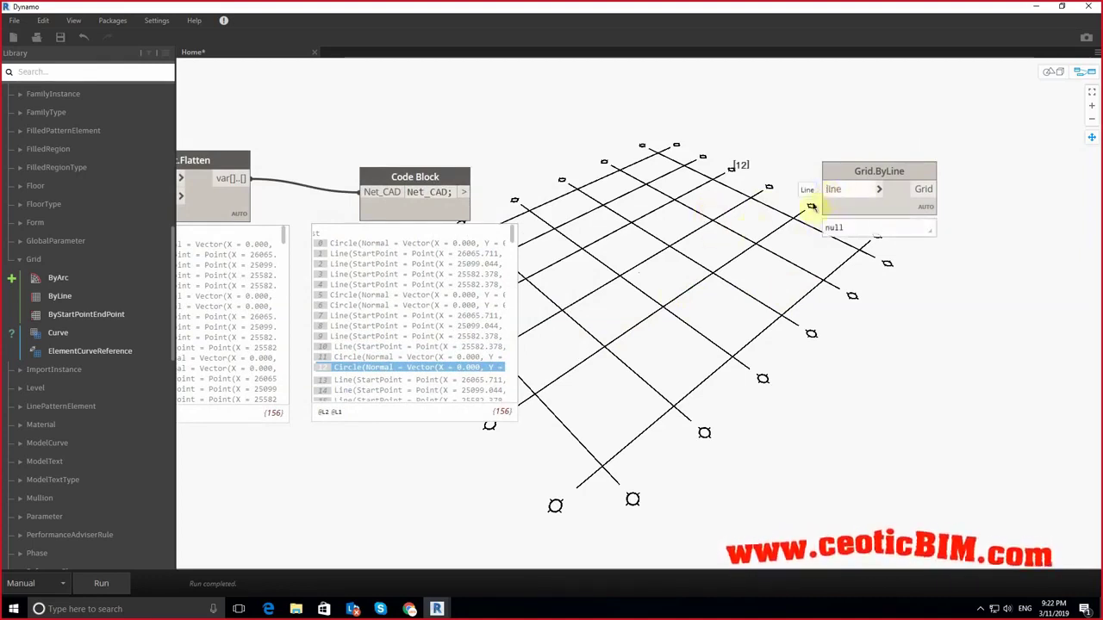
left_click_drag(919, 164, 1051, 177)
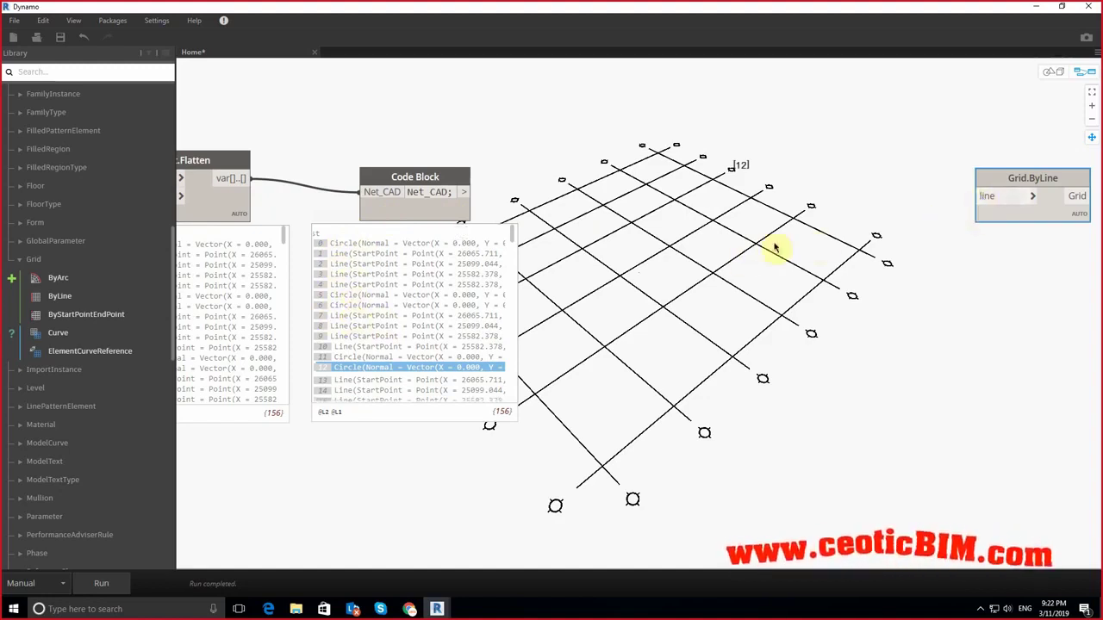
mouse_move(390, 258)
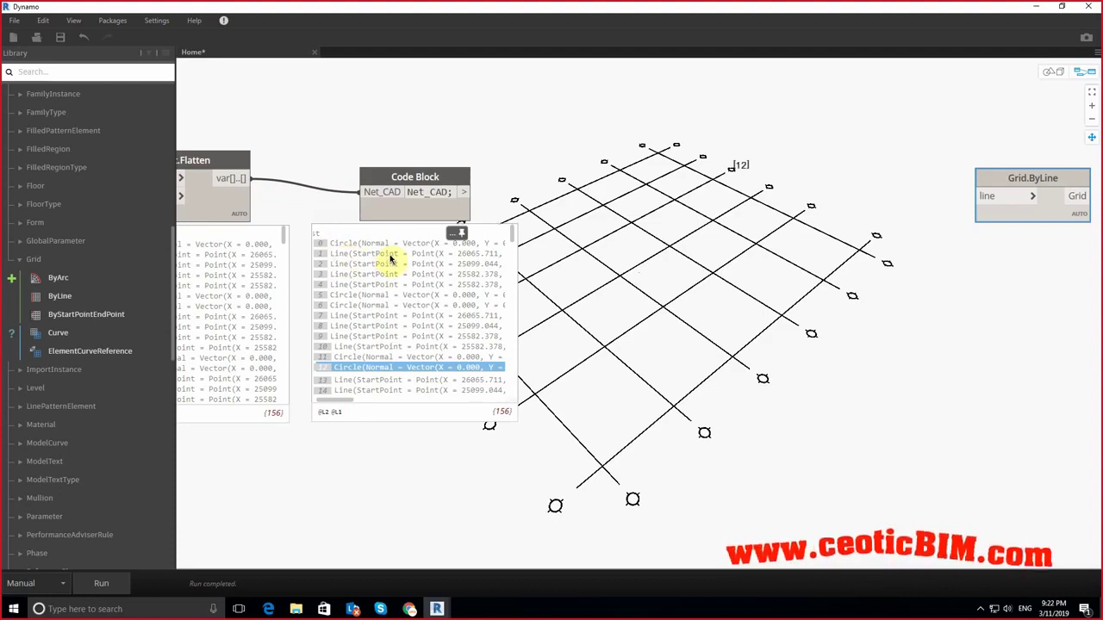
left_click(337, 257)
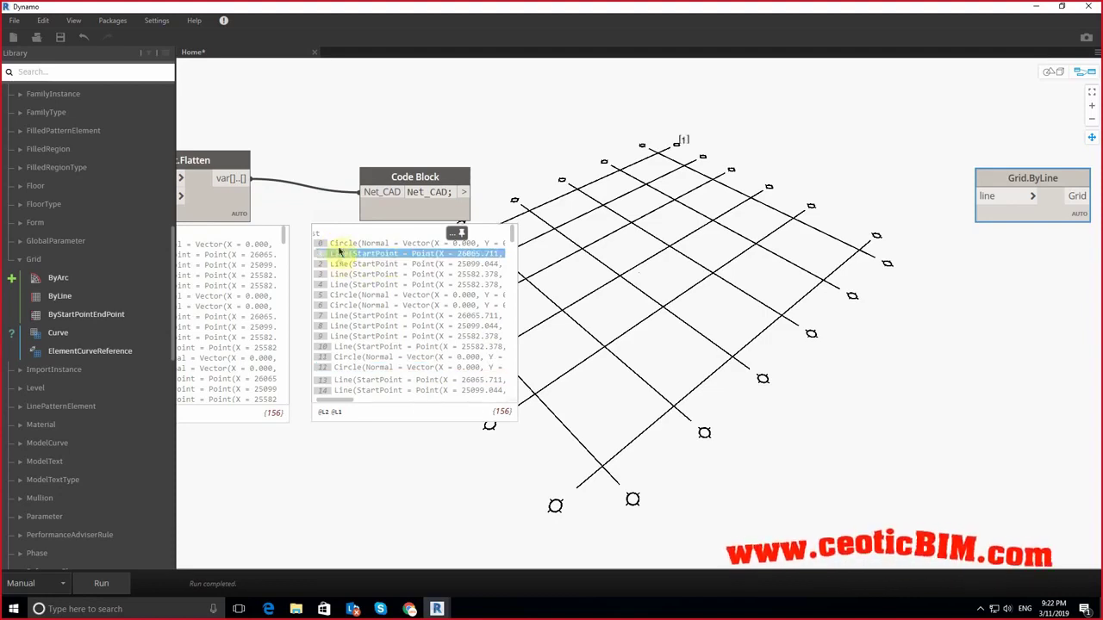
Step: Search the library for 'removeif' and open List > Modify to find RemoveIfNot
left_click(39, 260)
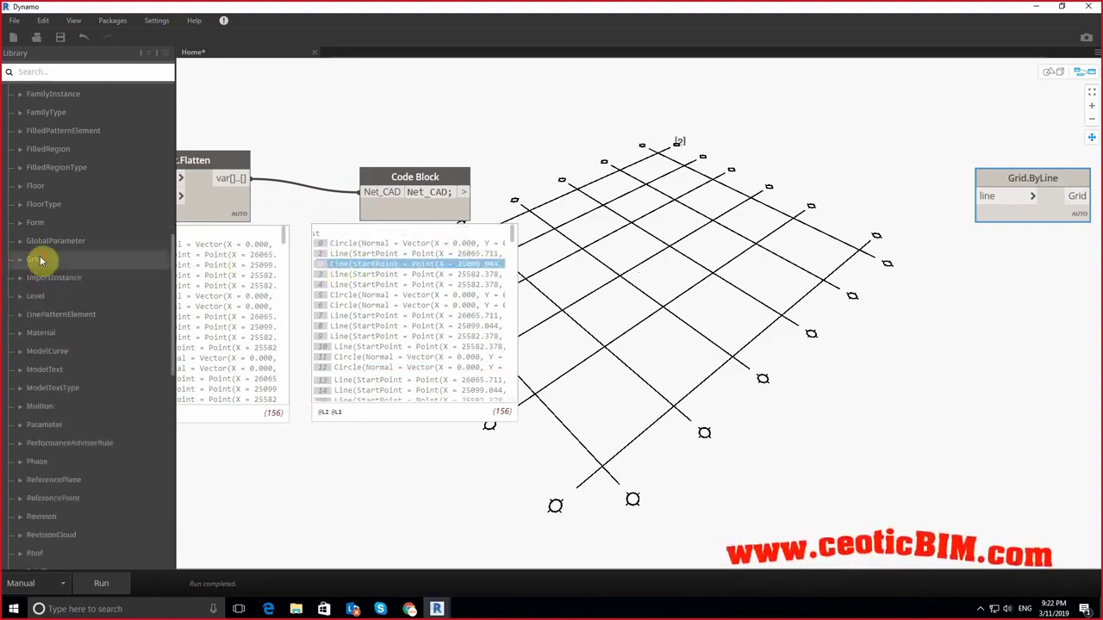
left_click(107, 68)
type("remove")
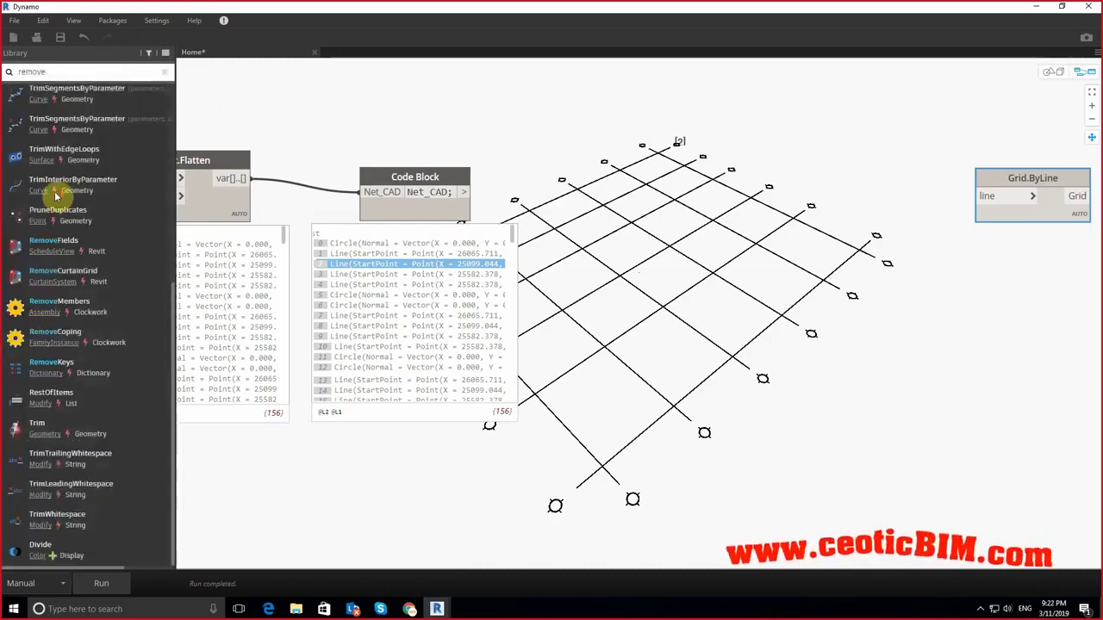
type("if")
left_click(40, 104)
scroll(87, 237, "up", 5)
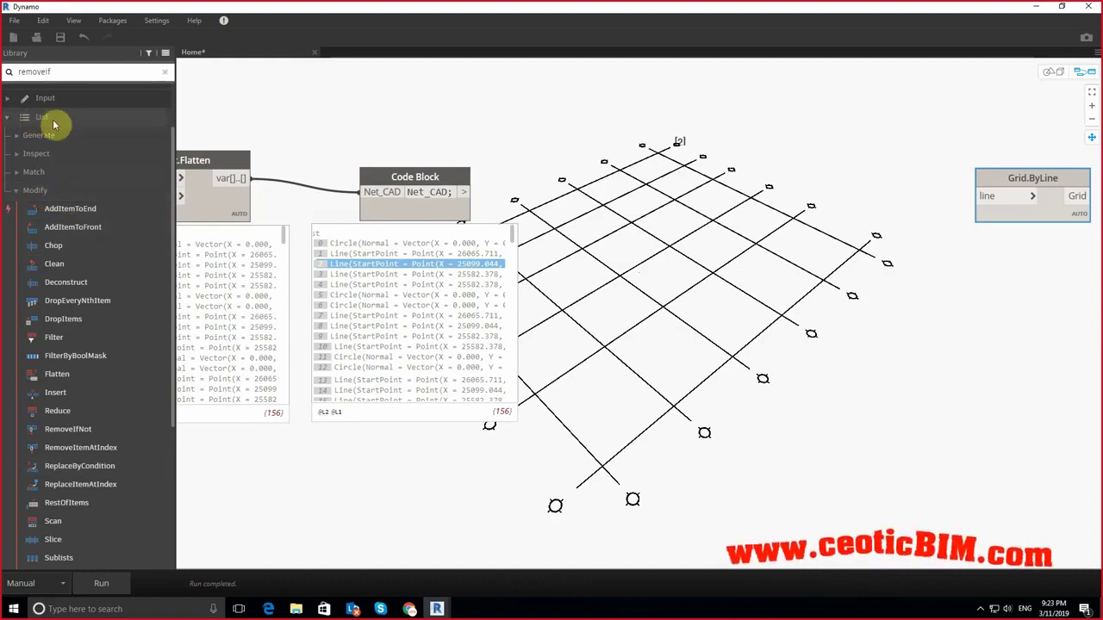
mouse_move(342, 390)
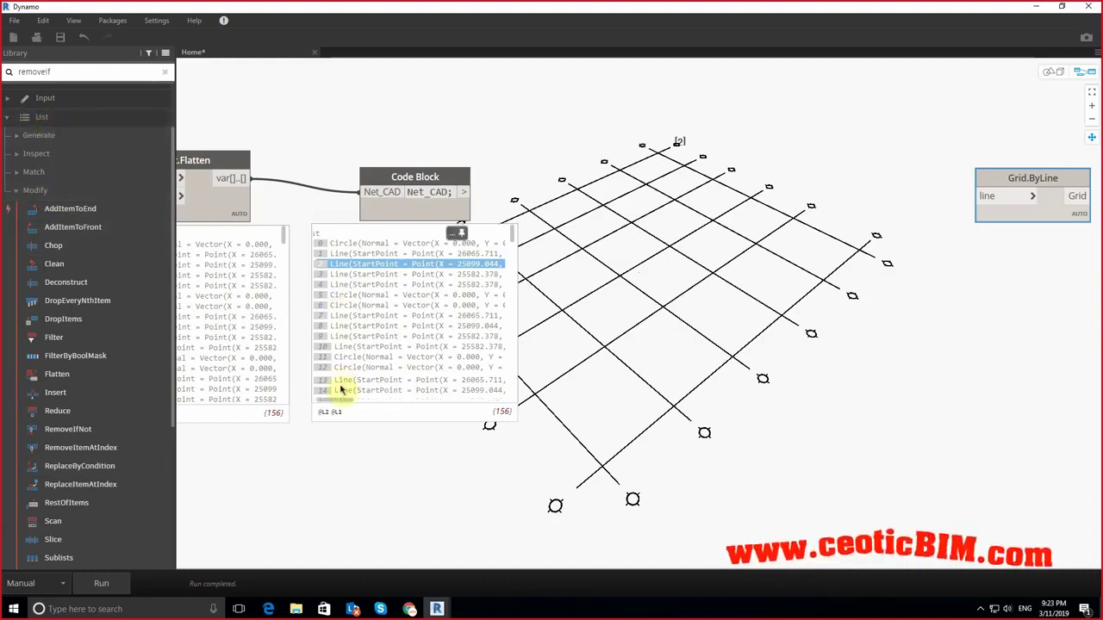
left_click_drag(340, 403, 306, 406)
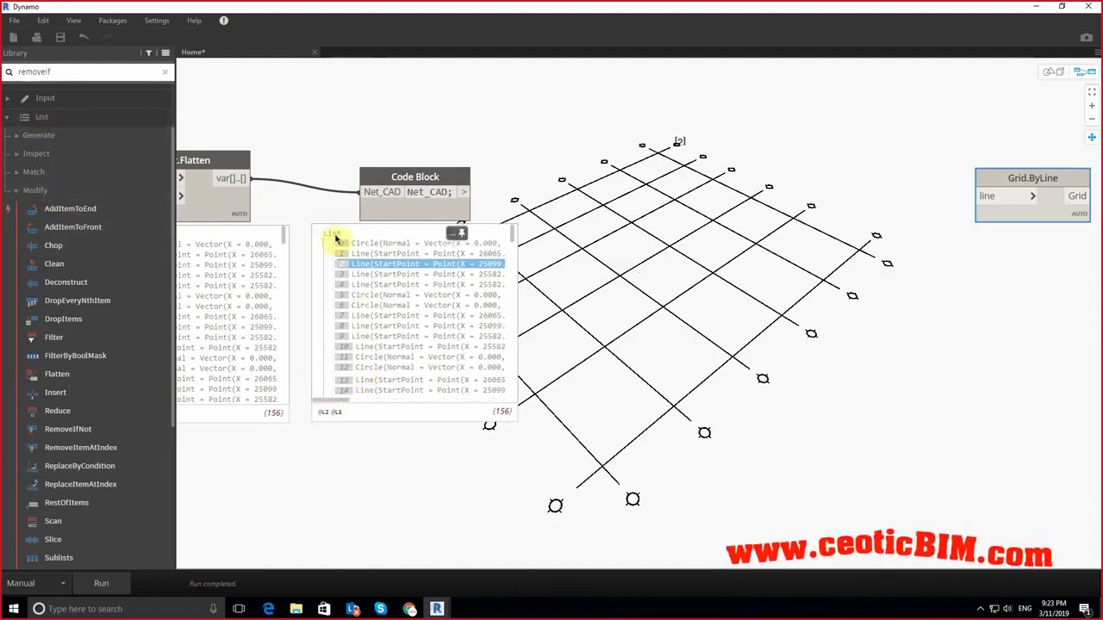
scroll(362, 302, "down", 5)
scroll(413, 313, "down", 2)
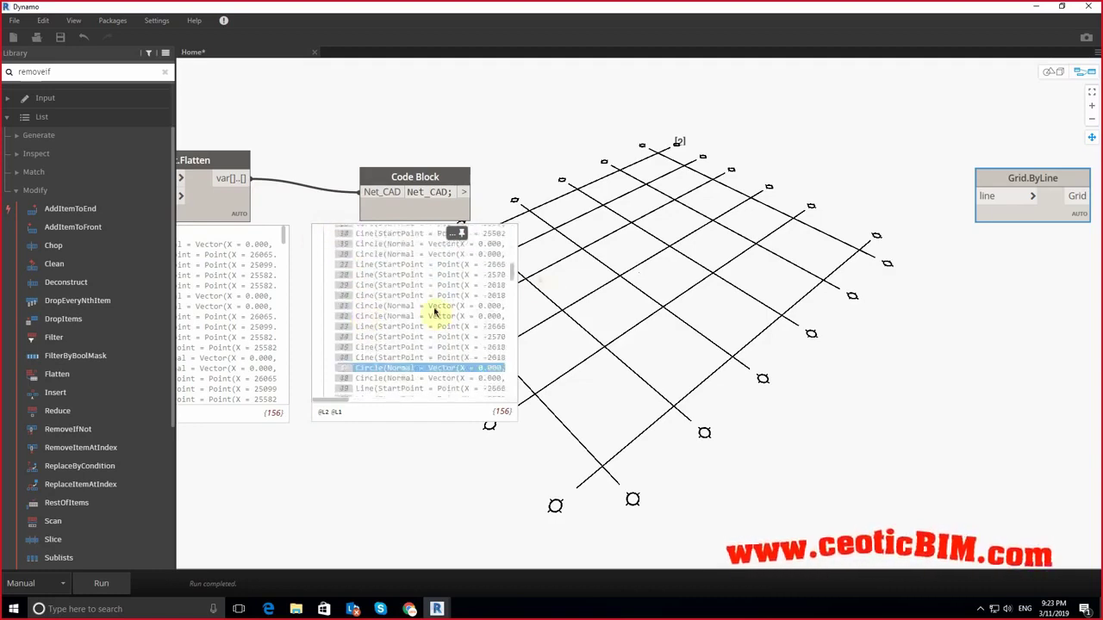
mouse_move(516, 300)
left_mouse_down()
mouse_move(505, 383)
mouse_move(510, 233)
left_mouse_up()
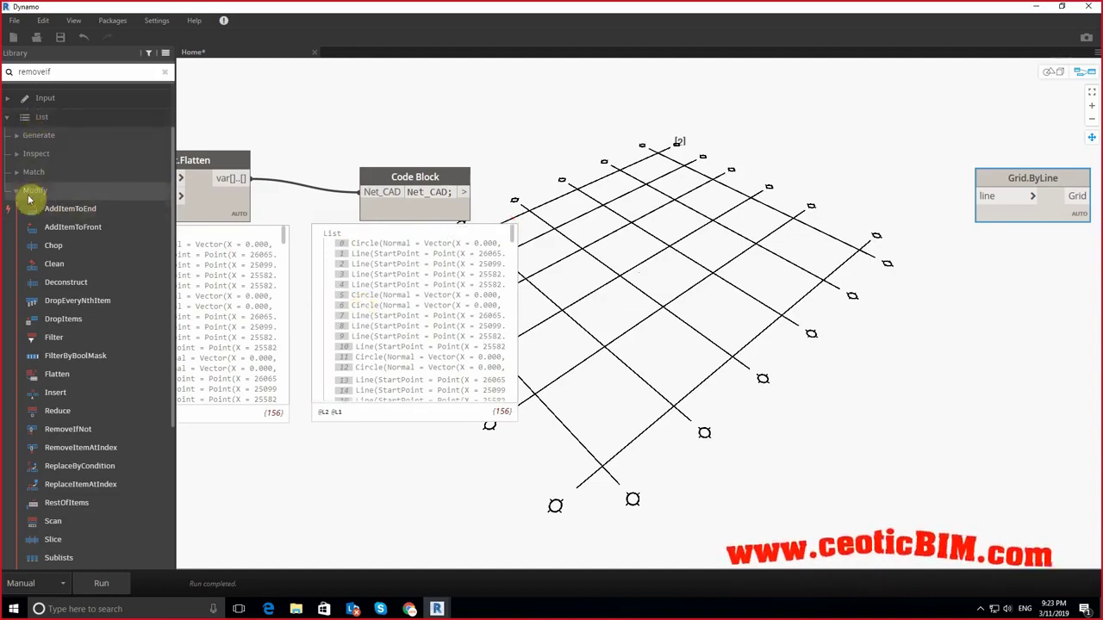
mouse_move(55, 337)
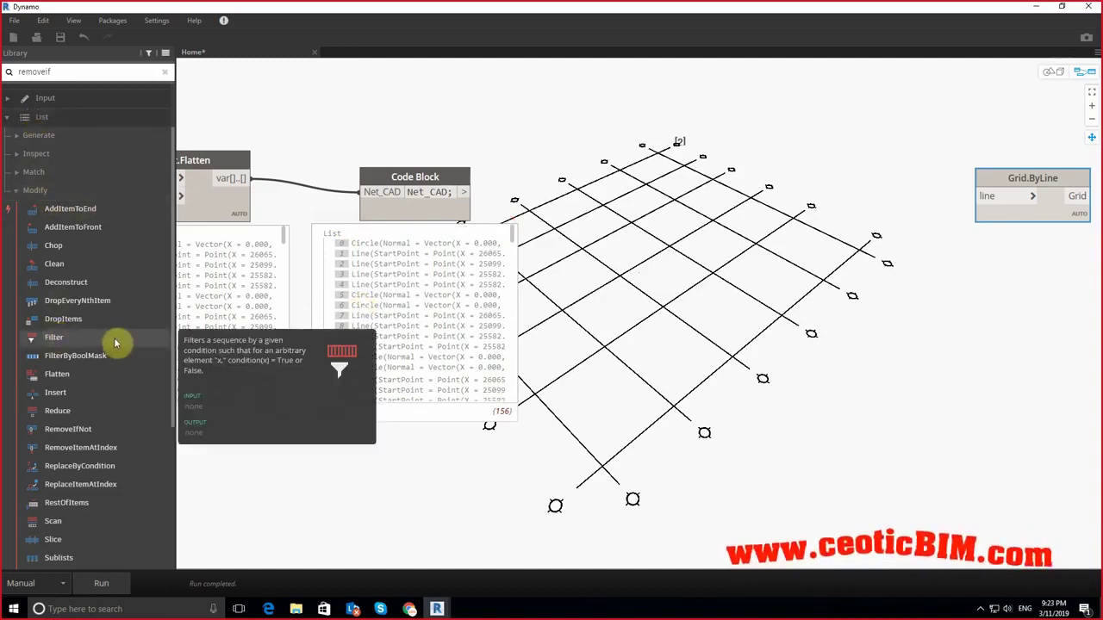
scroll(61, 362, "down", 1)
Step: Place List.RemoveIfNot and wire the Net_CAD Code Block output into its list input
mouse_move(69, 373)
left_mouse_down()
mouse_move(651, 329)
mouse_move(651, 169)
left_mouse_up()
left_click(463, 191)
left_click(680, 197)
left_click_drag(690, 185, 722, 203)
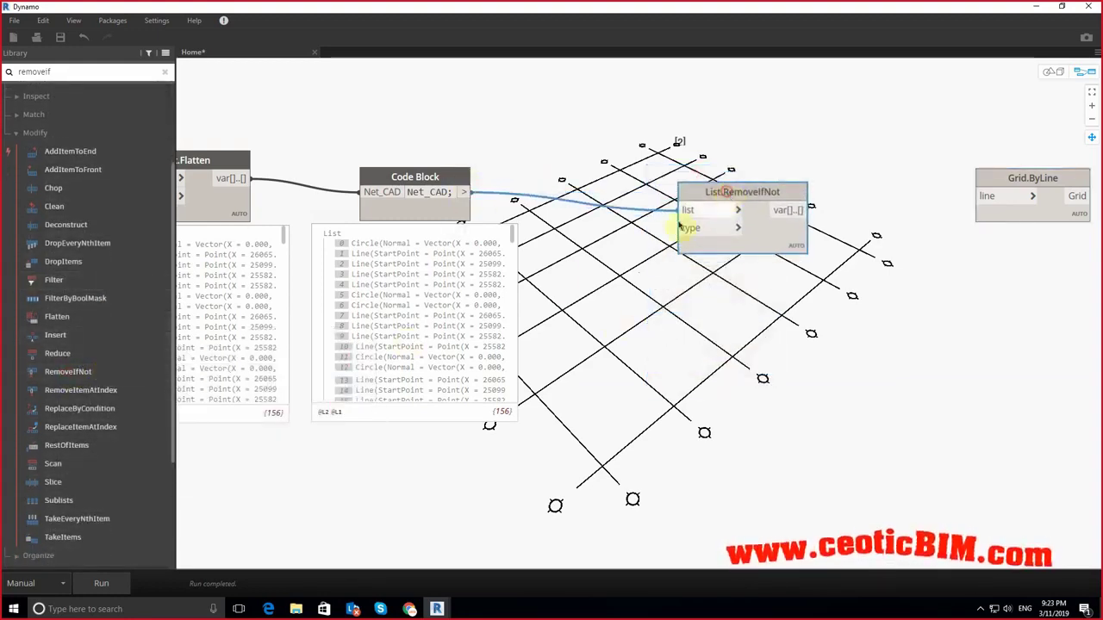
Step: Feed a "Line" Code Block into RemoveIfNot's type input, leaving 108 lines
double_click(594, 267)
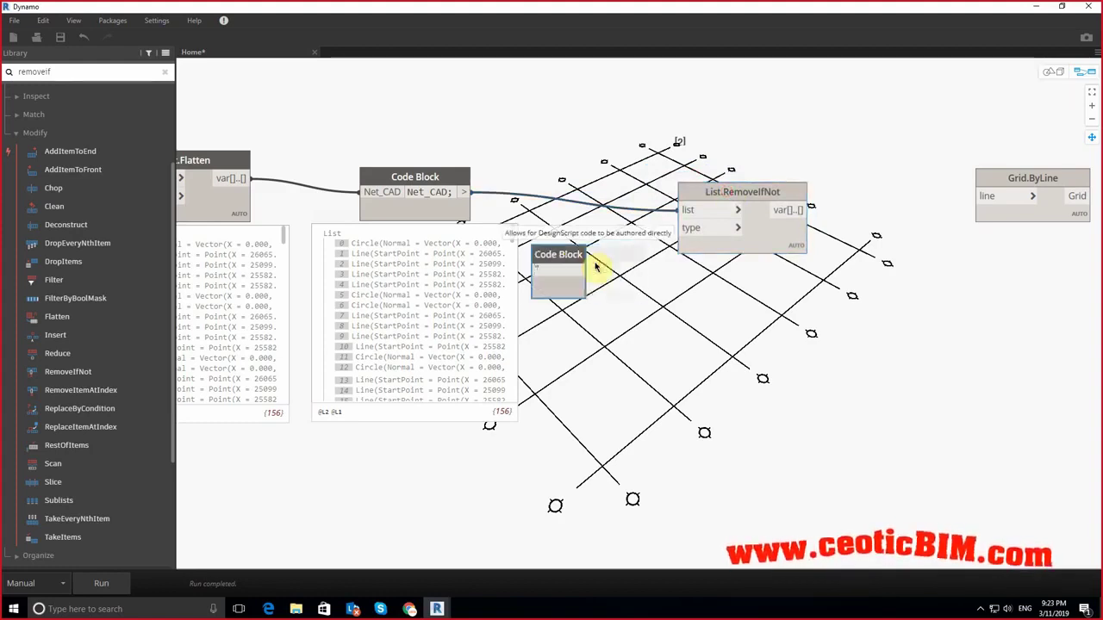
type("L")
left_click(603, 284)
left_click_drag(601, 272, 738, 228)
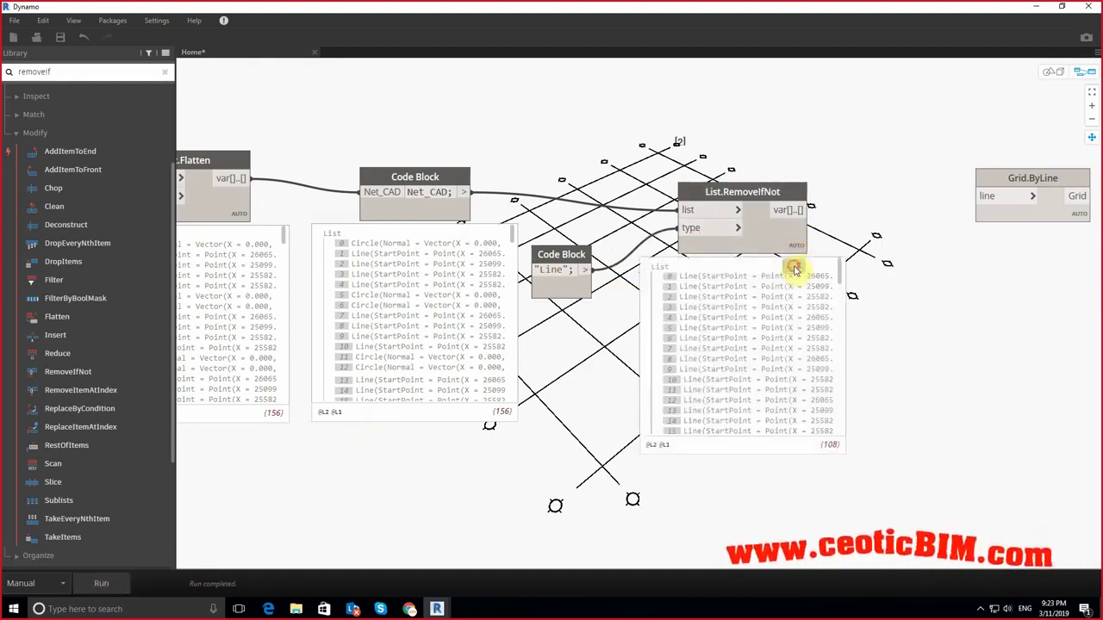
left_click(789, 244)
mouse_move(742, 269)
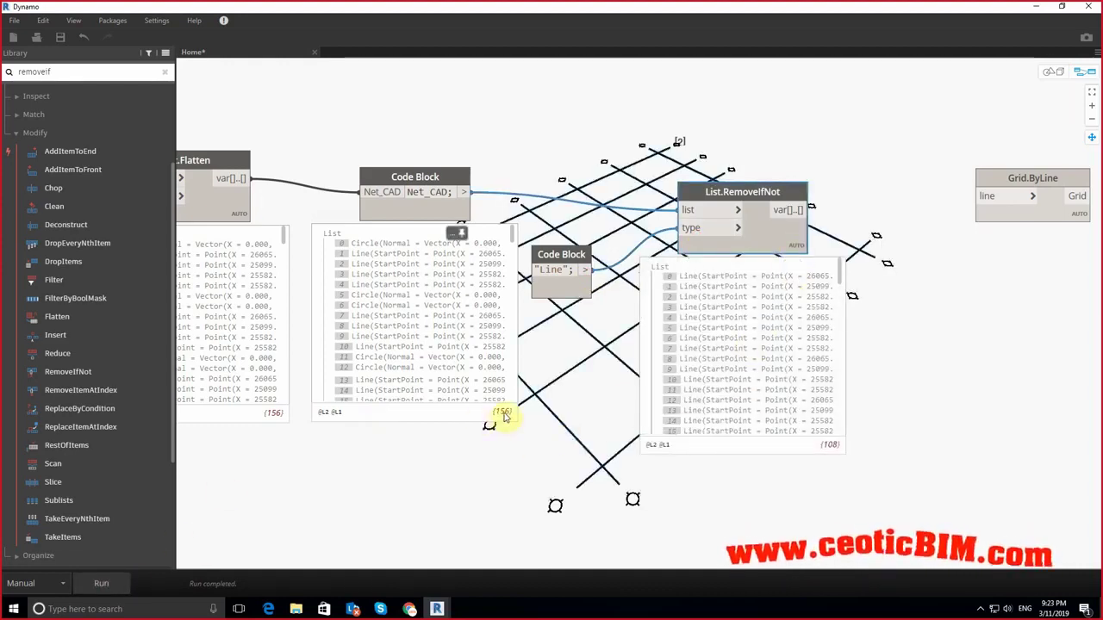
mouse_move(743, 345)
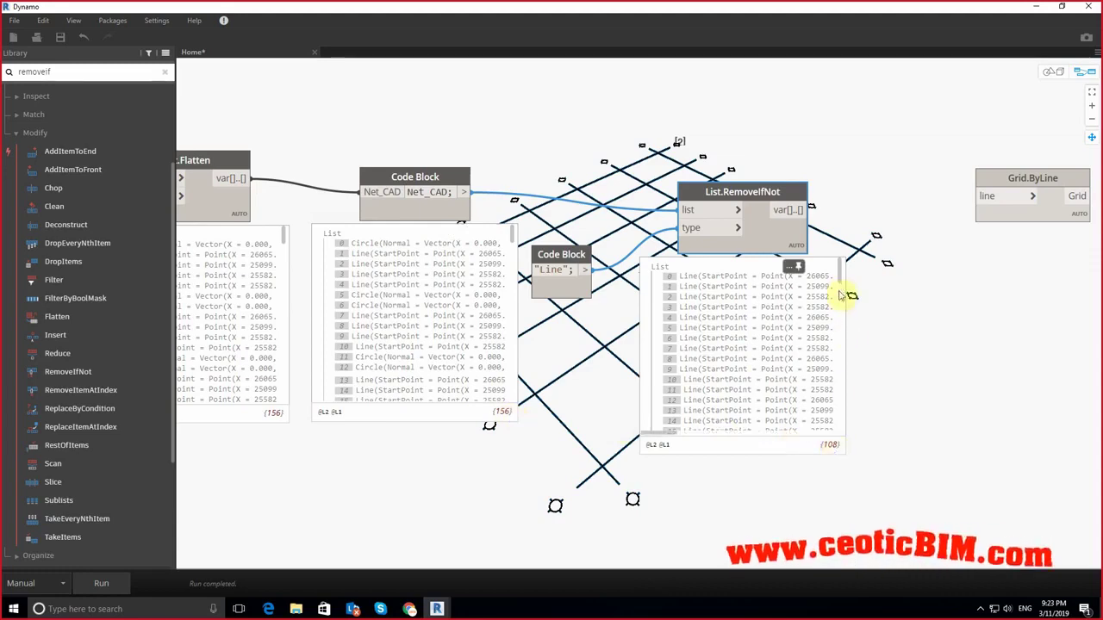
mouse_move(839, 280)
left_mouse_down()
mouse_move(833, 438)
mouse_move(842, 266)
left_mouse_up()
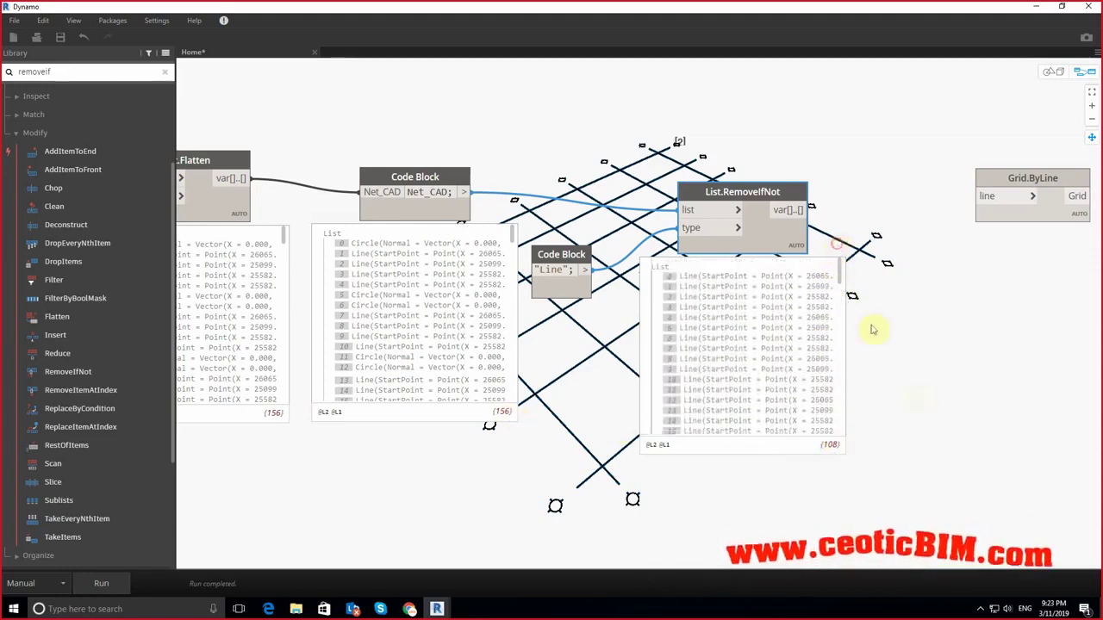
Step: Tidy the graph, moving Grid.ByLine right and the "Line" Code Block down
middle_click_drag(892, 401, 833, 400)
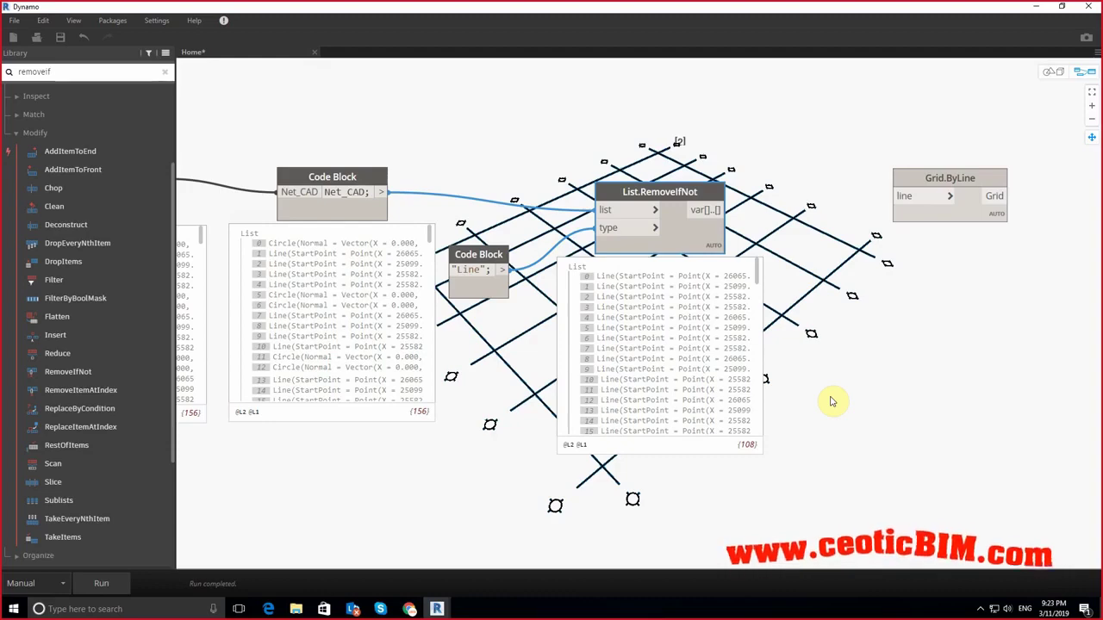
scroll(821, 376, "down", 2)
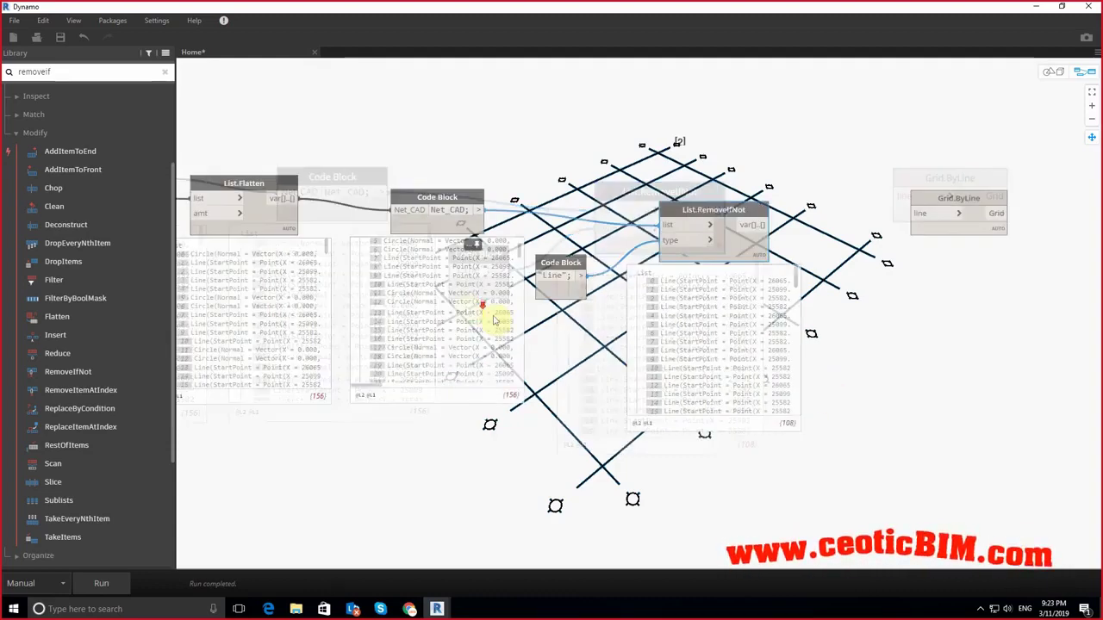
middle_click_drag(864, 345, 732, 335)
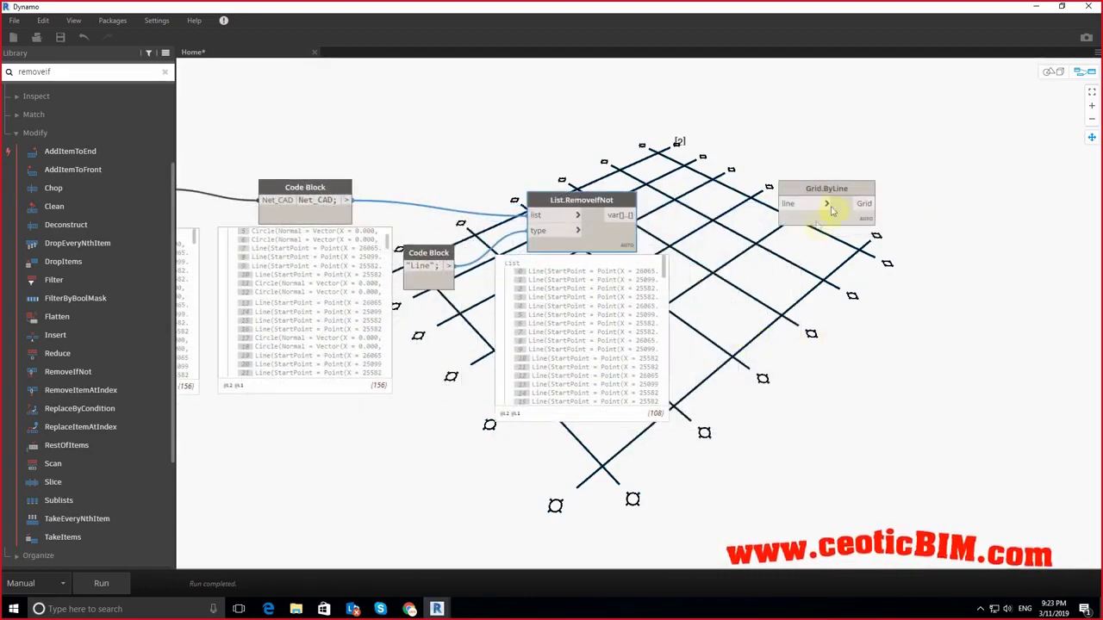
left_click_drag(842, 190, 1004, 188)
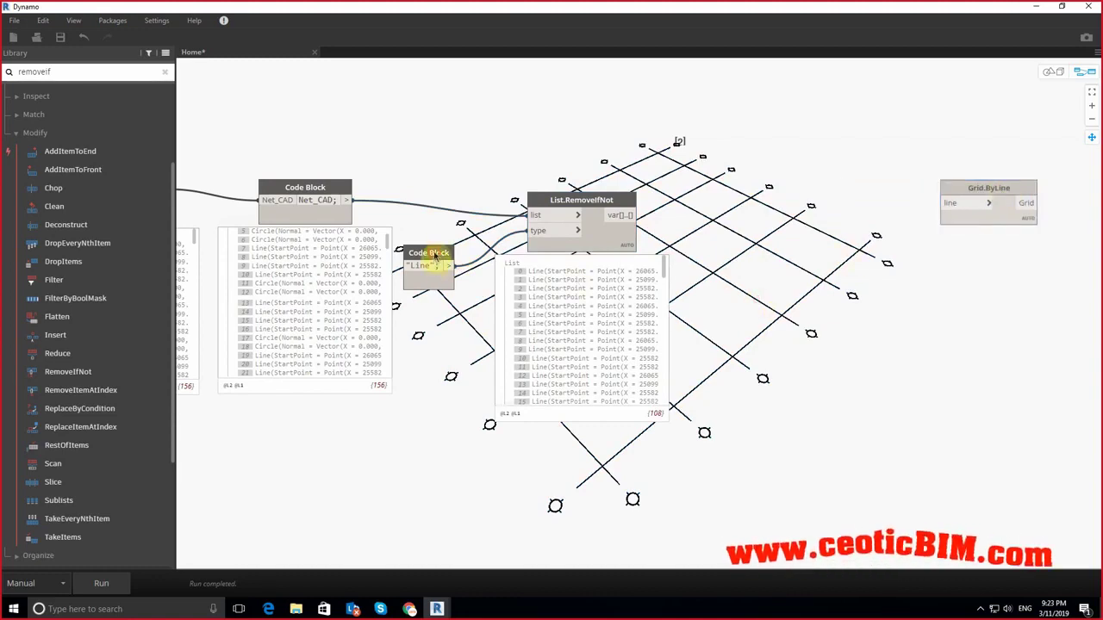
left_click_drag(435, 255, 455, 288)
scroll(675, 424, "up", 1)
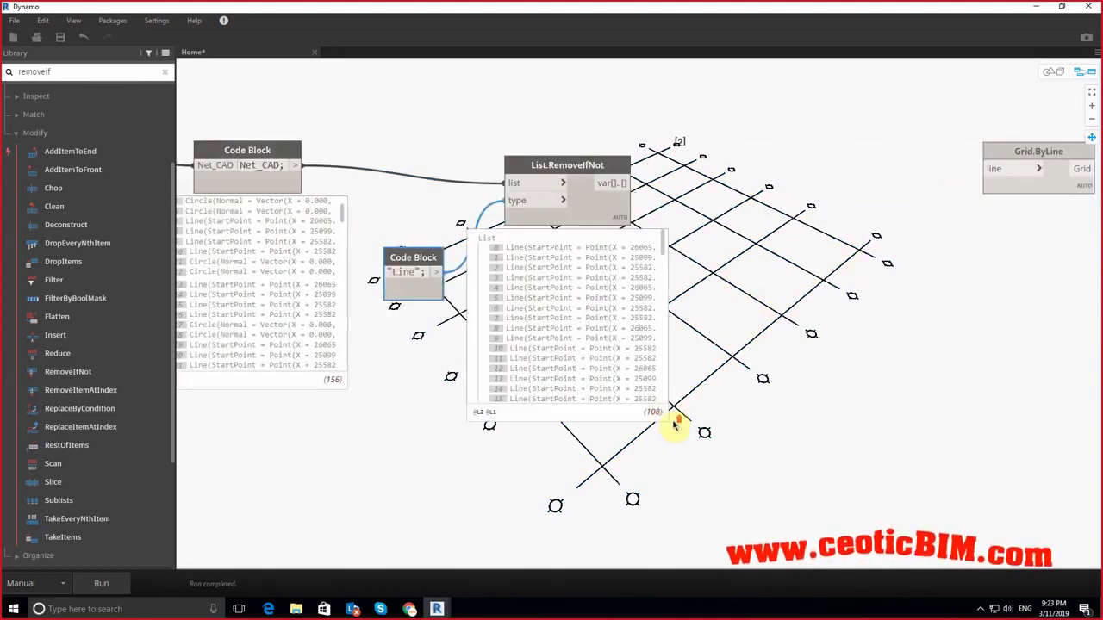
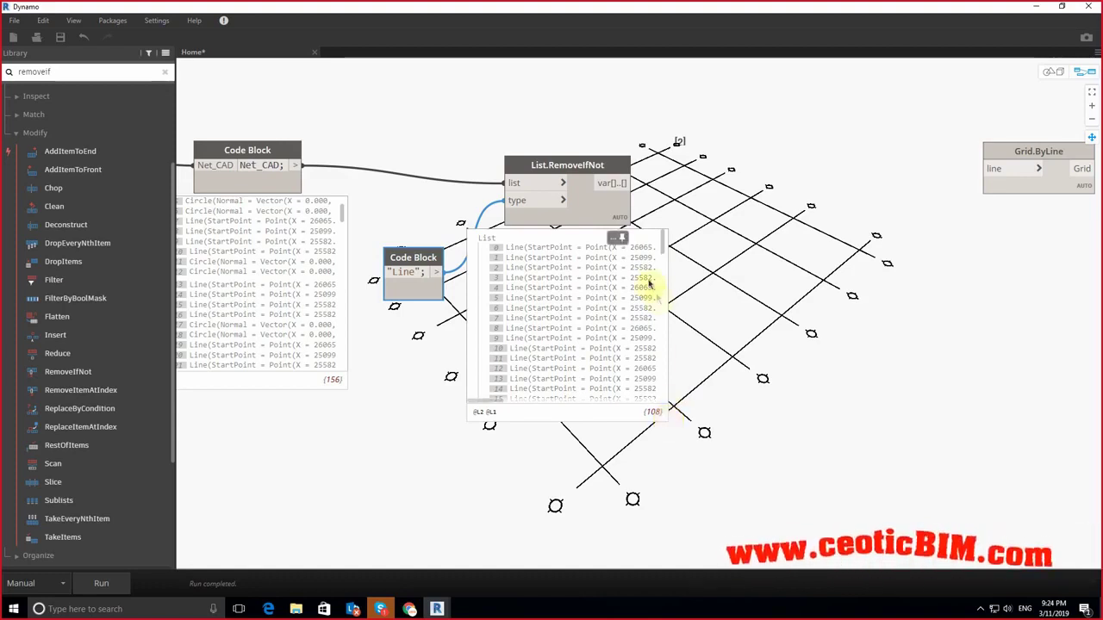
Step: Nudge List.RemoveIfNot to the right and hide all geometry previews from the canvas menu
mouse_move(664, 241)
left_mouse_down()
mouse_move(668, 379)
mouse_move(668, 225)
left_mouse_up()
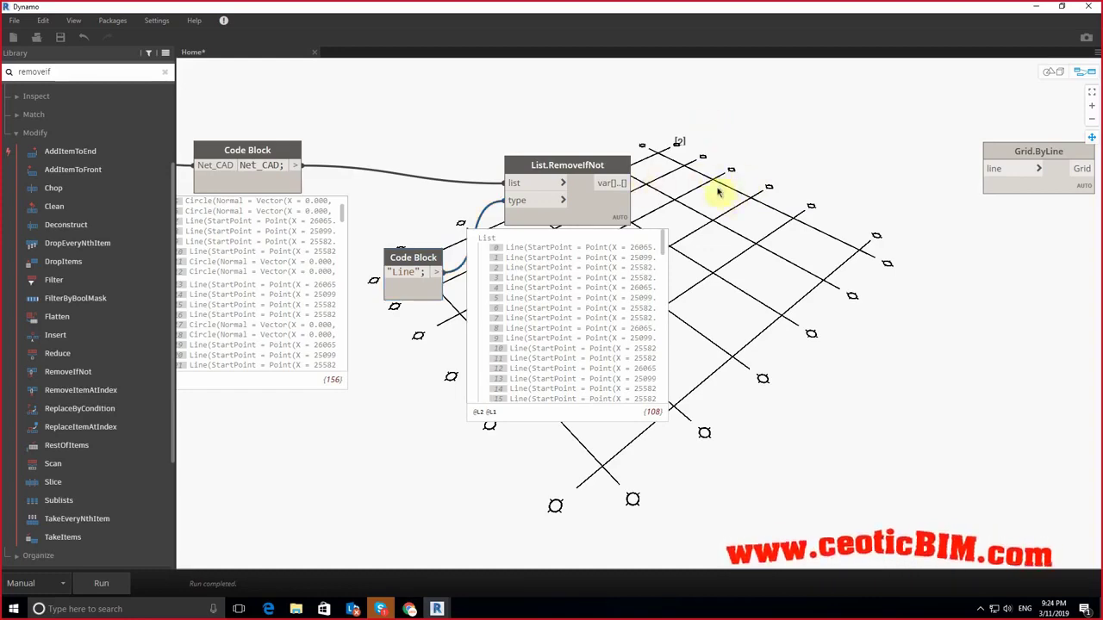
left_click_drag(604, 171, 623, 173)
scroll(584, 280, "down", 5)
scroll(586, 285, "down", 10)
scroll(586, 285, "down", 9)
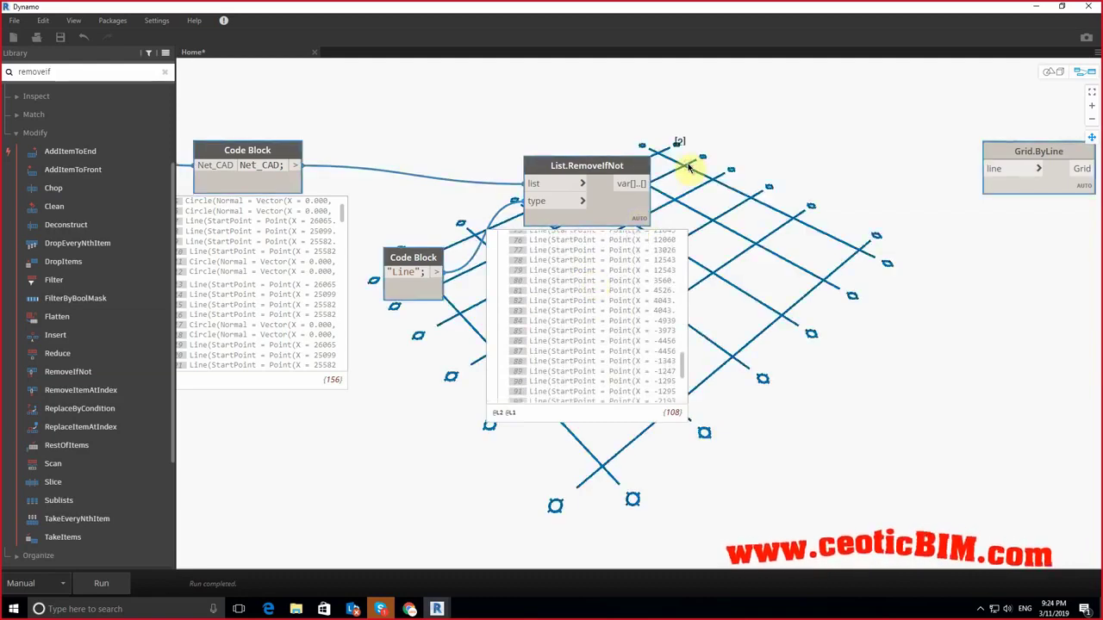
right_click(686, 109)
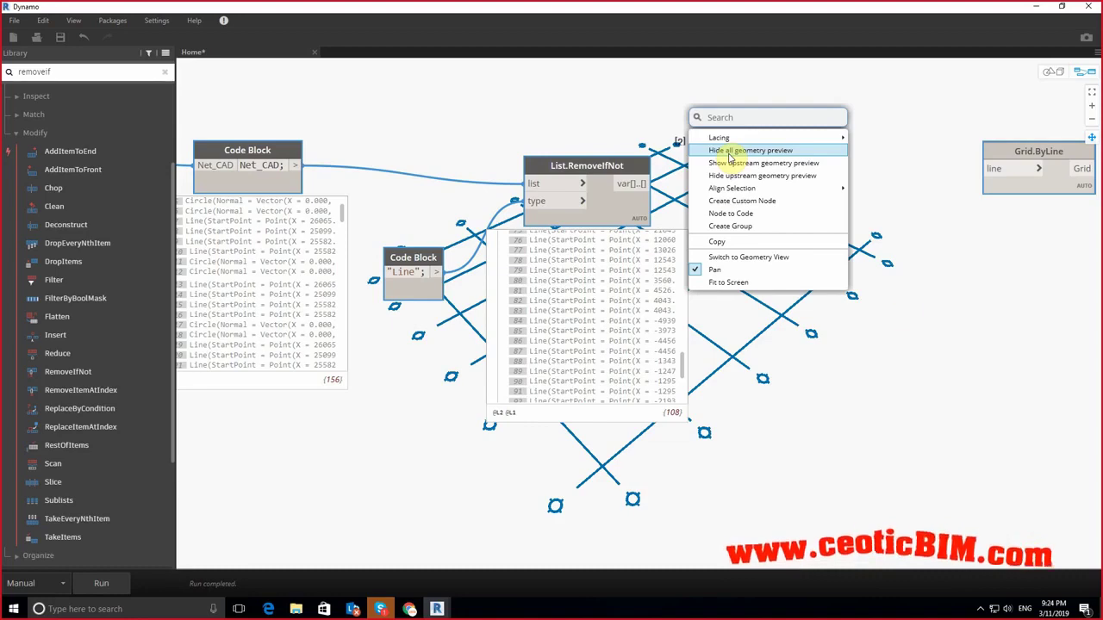
left_click(1055, 72)
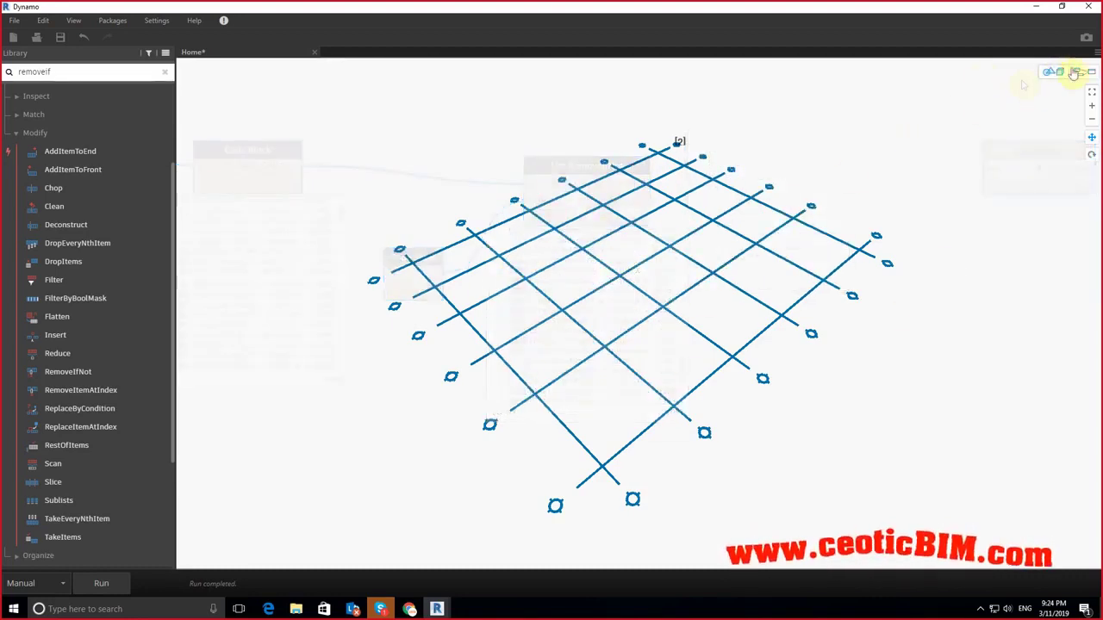
left_click(1078, 71)
right_click(746, 145)
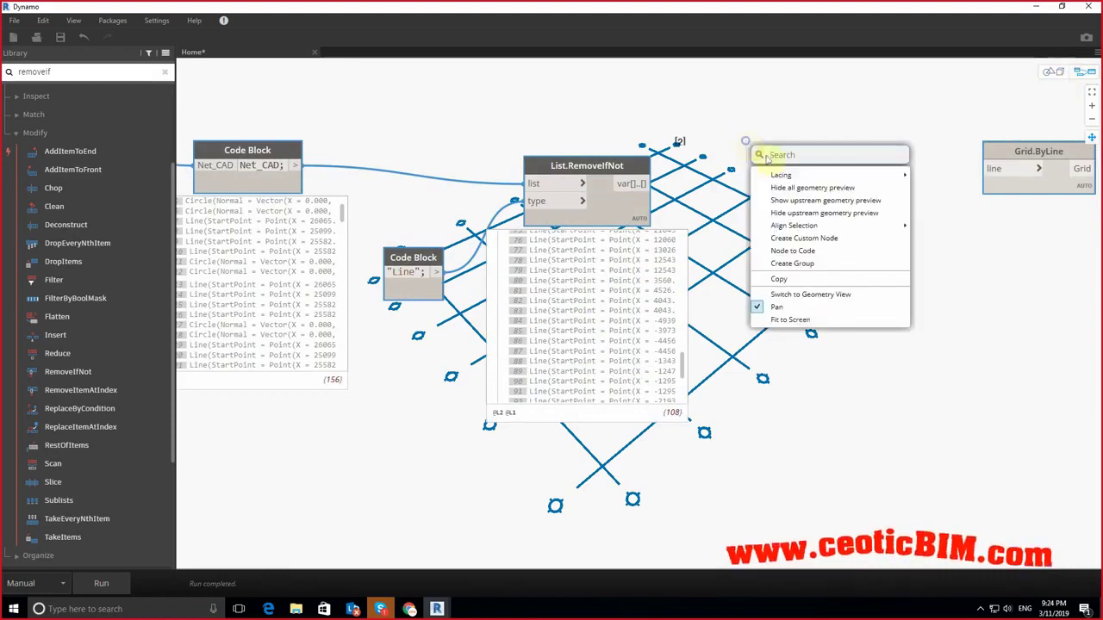
left_click(776, 191)
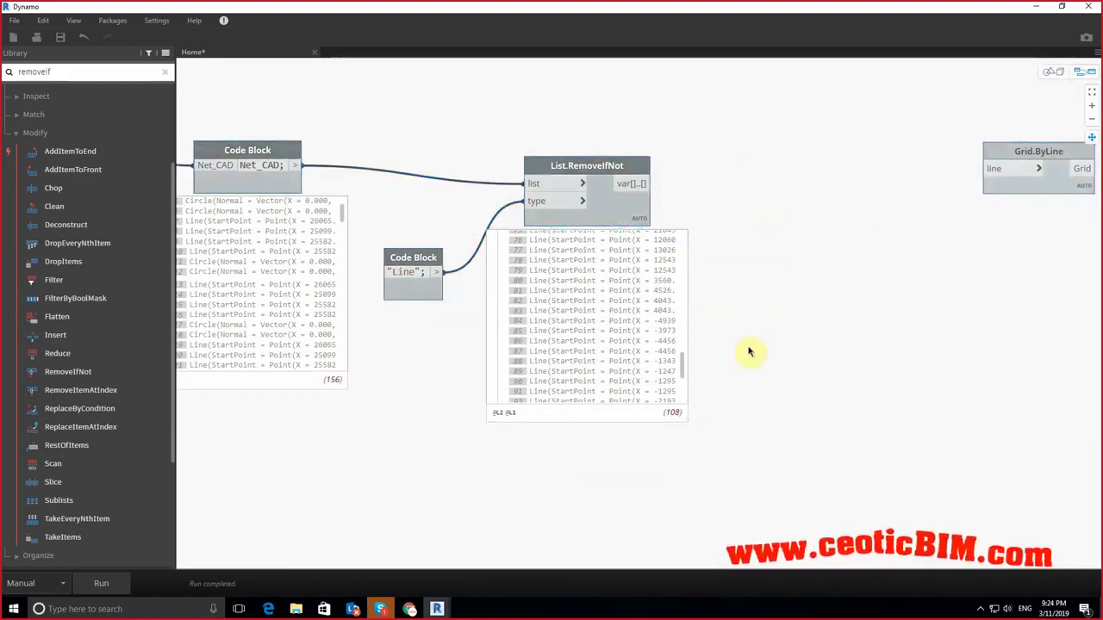
Step: Enable geometry preview on the List.RemoveIfNot node only
right_click(611, 163)
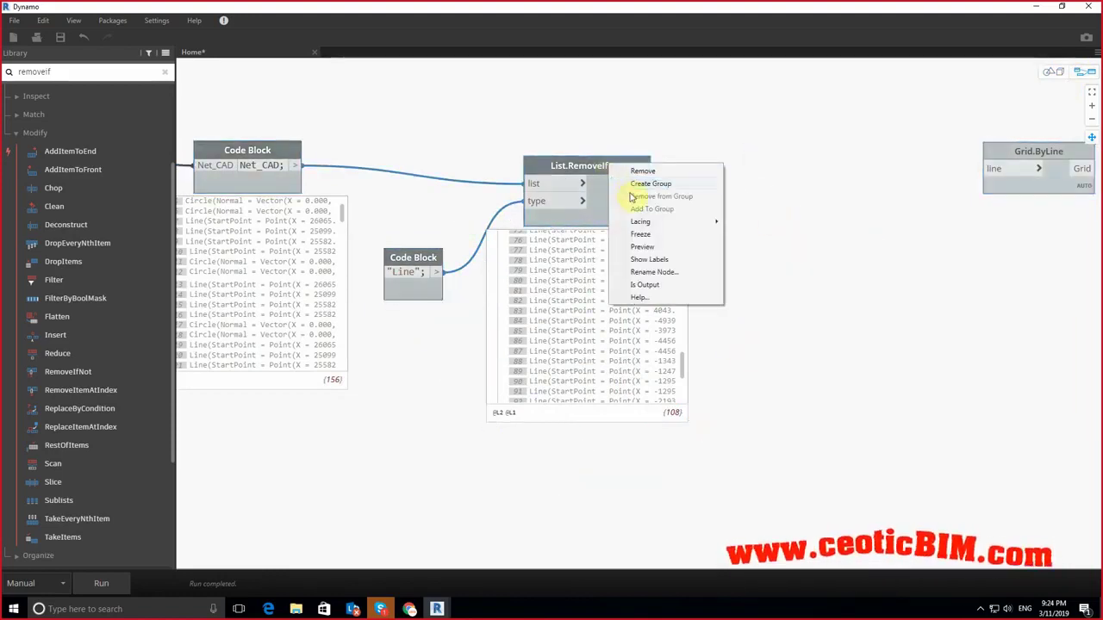
right_click(615, 162)
right_click(615, 162)
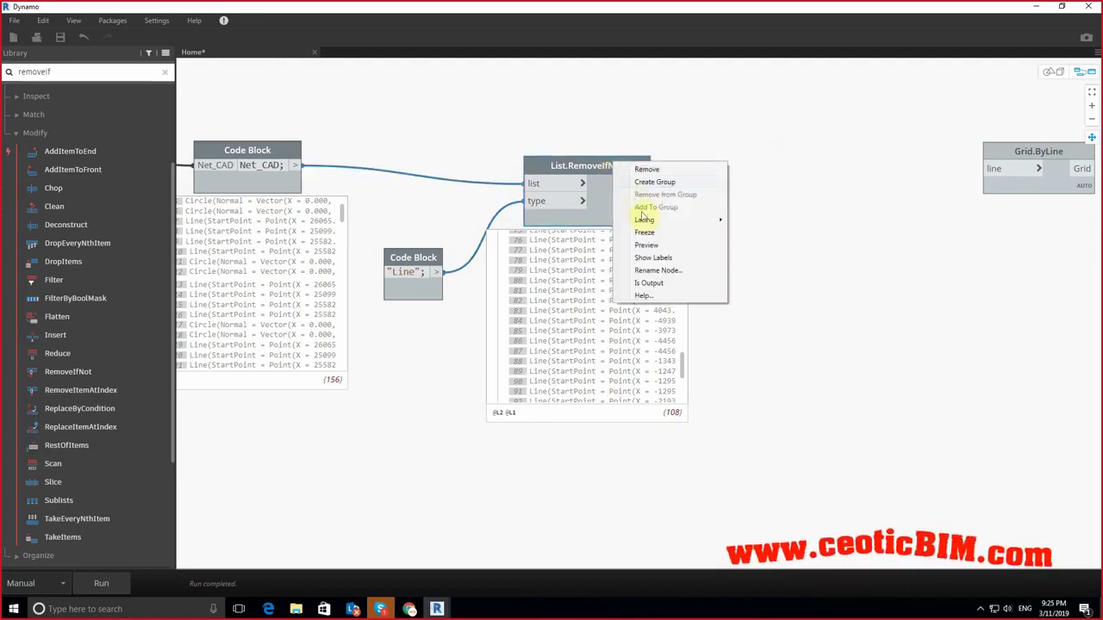
left_click(779, 178)
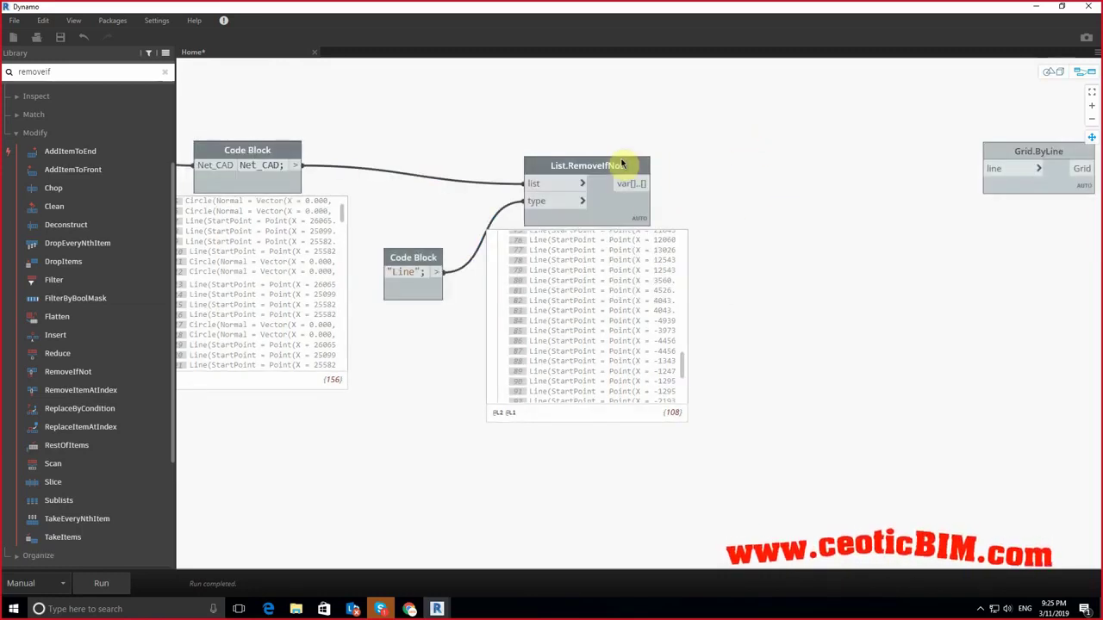
right_click(617, 171)
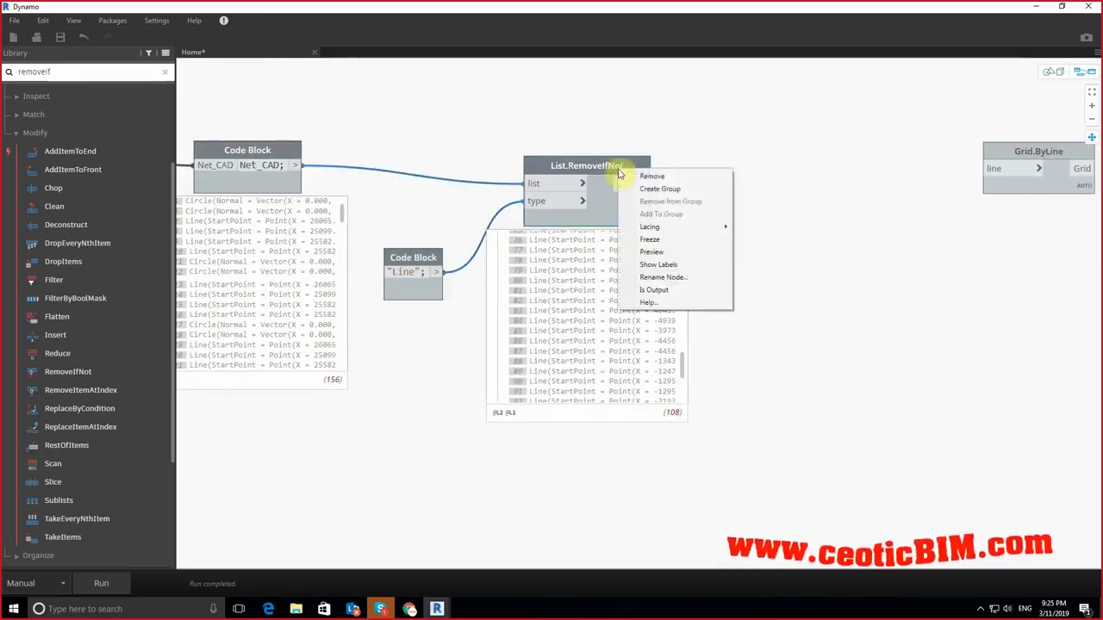
left_click(680, 251)
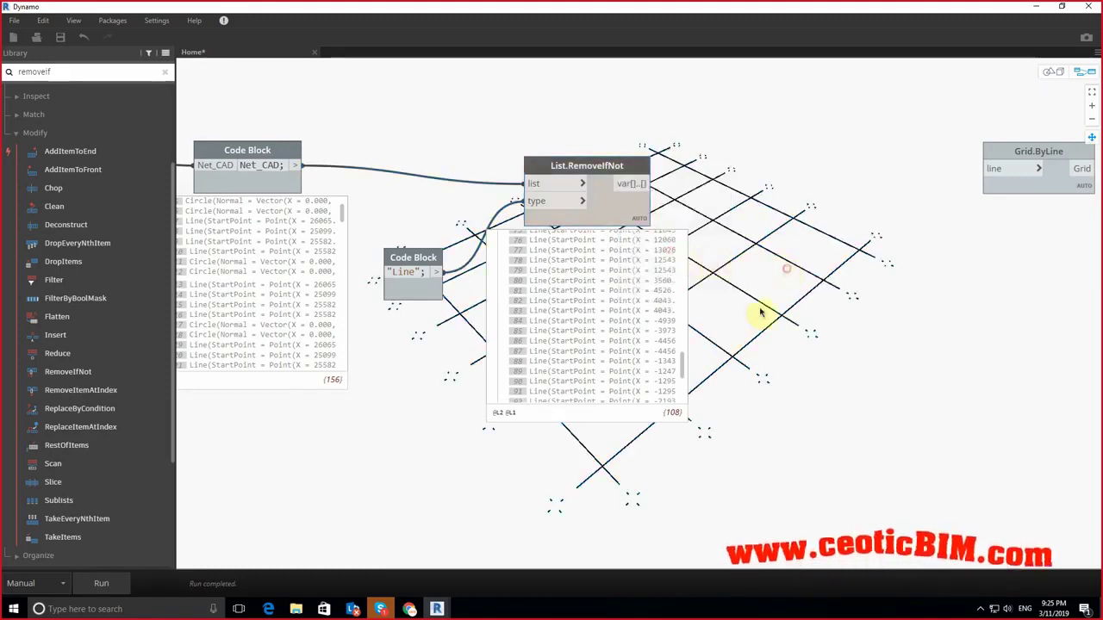
Step: Orbit and zoom the 3D background to inspect the grid of filtered lines
left_click(1055, 76)
right_click_drag(836, 402, 783, 370)
scroll(788, 376, "up", 5)
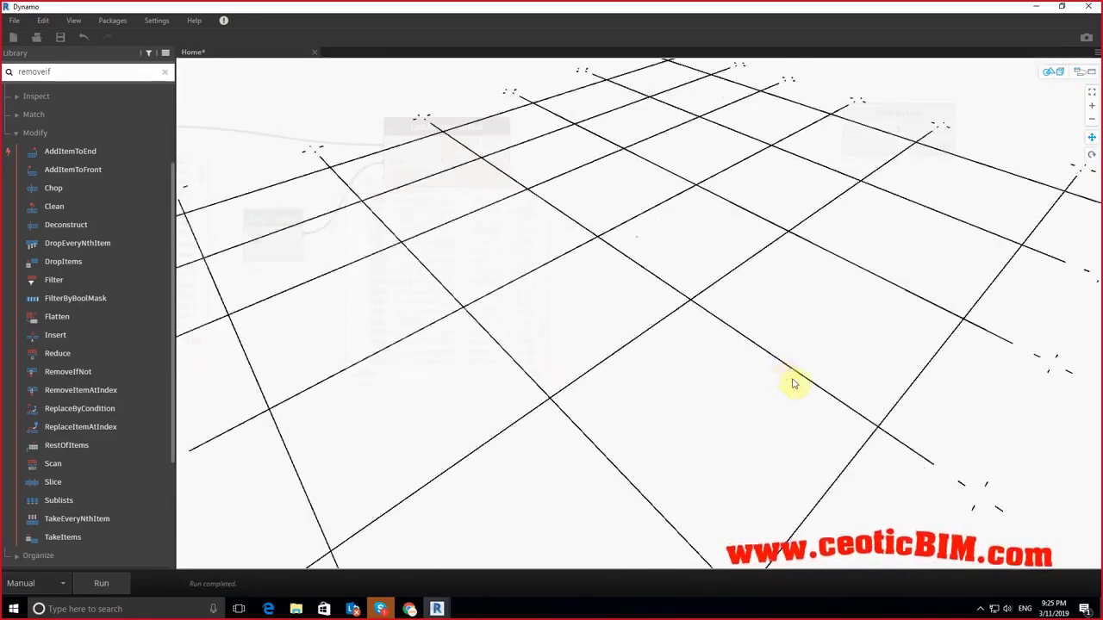
scroll(678, 278, "up", 5)
scroll(595, 310, "up", 3)
left_click(1077, 72)
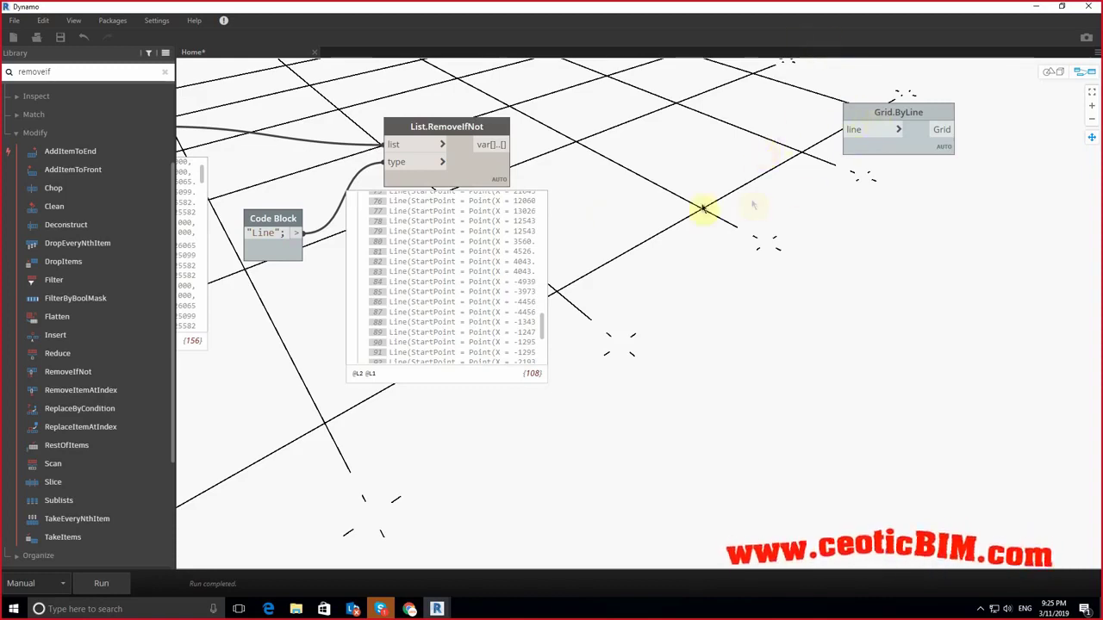
Step: In the Library, collapse List and expand Geometry > Curves > Curve, scrolling down to Length
scroll(74, 224, "up", 3)
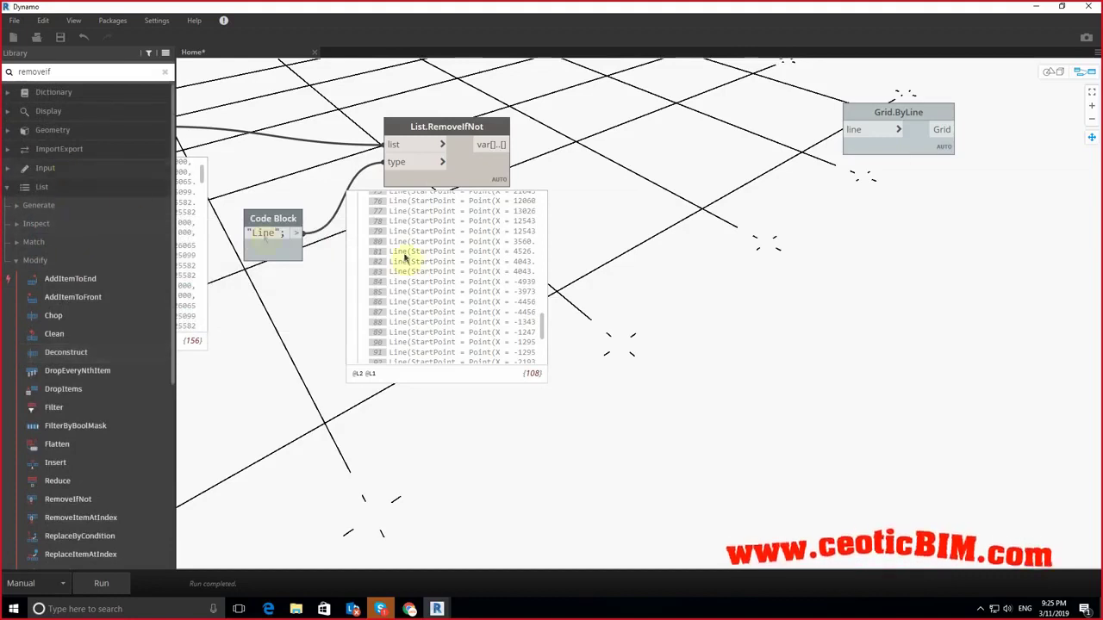
scroll(423, 264, "up", 3)
scroll(423, 264, "up", 5)
scroll(424, 266, "up", 5)
scroll(423, 264, "up", 5)
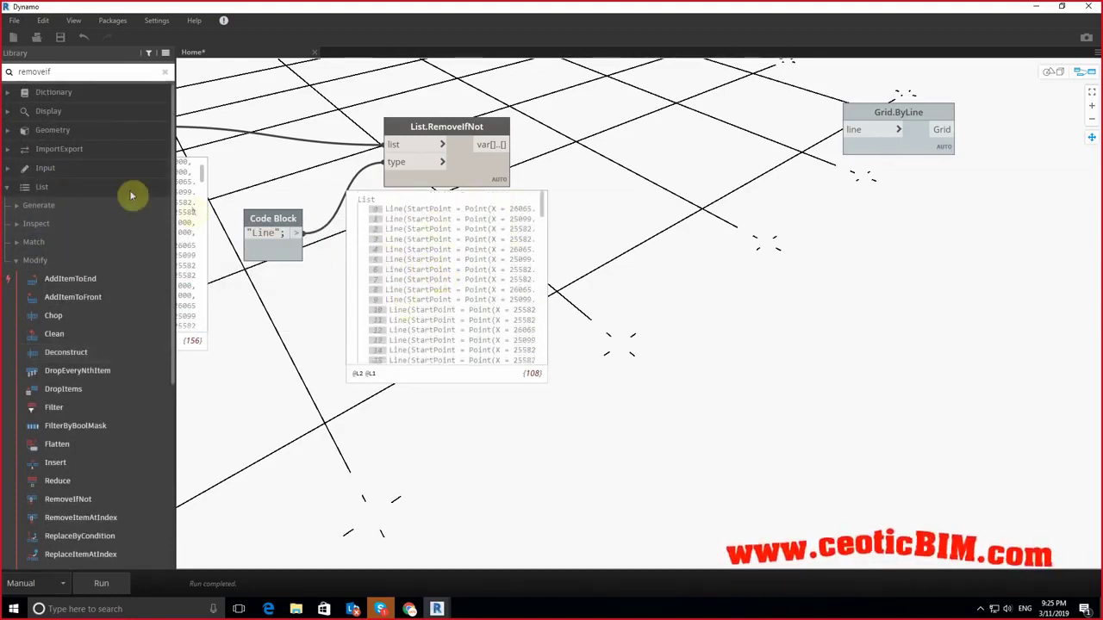
left_click(121, 188)
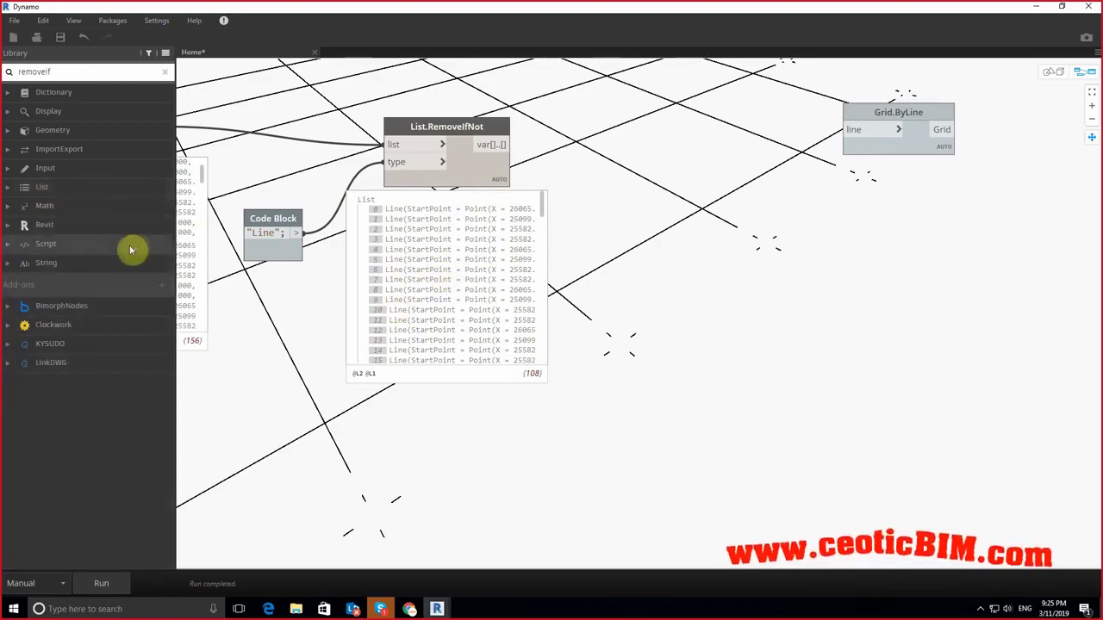
left_click(69, 131)
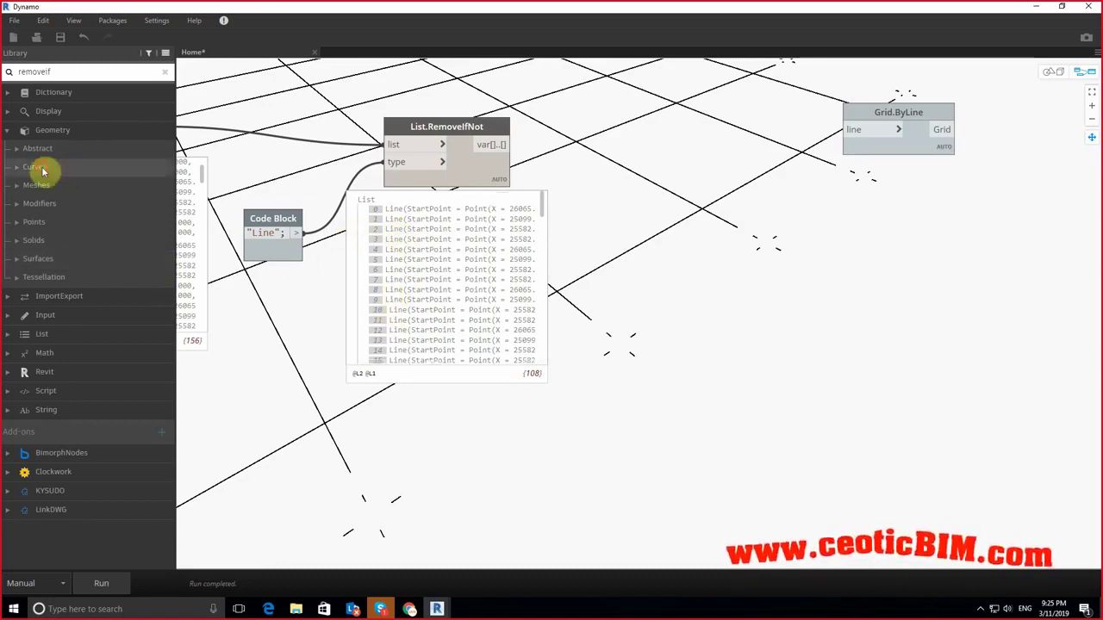
left_click(159, 167)
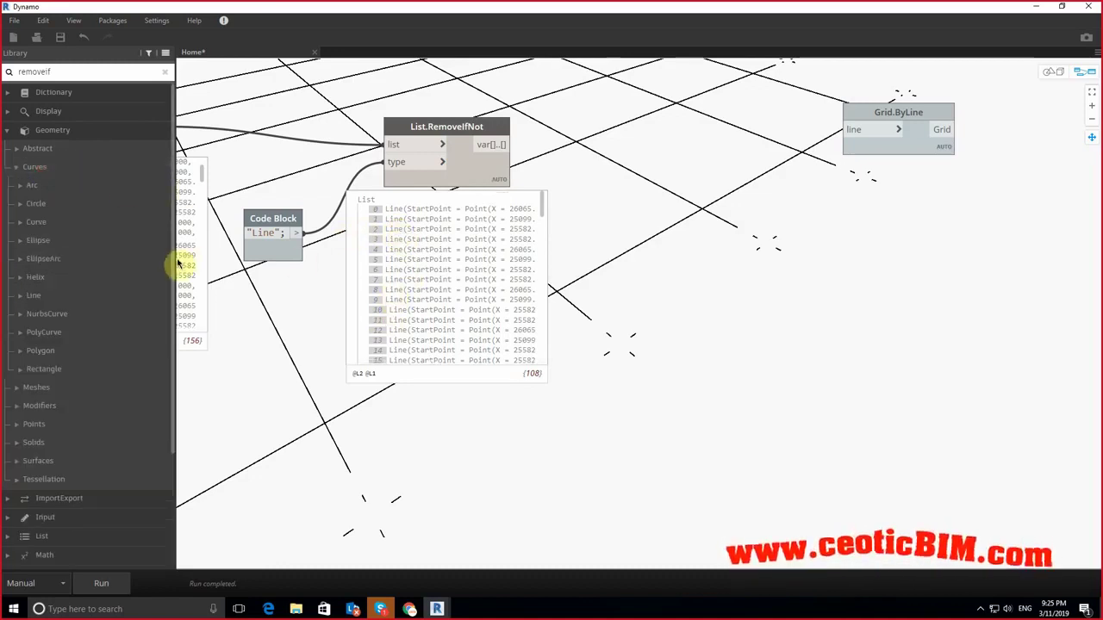
left_click(59, 297)
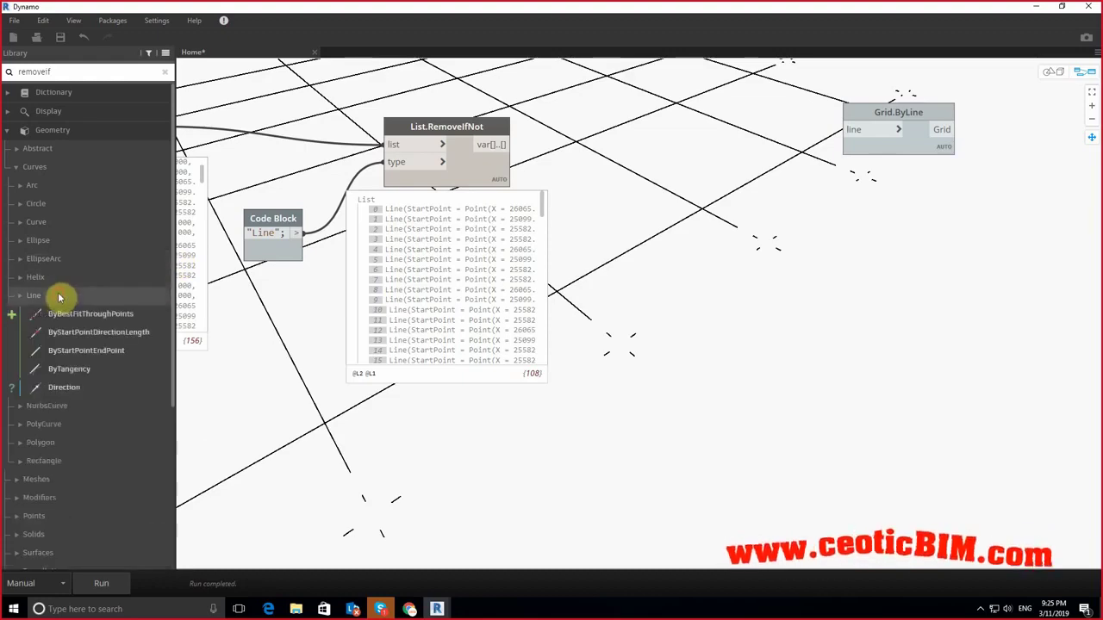
left_click(57, 296)
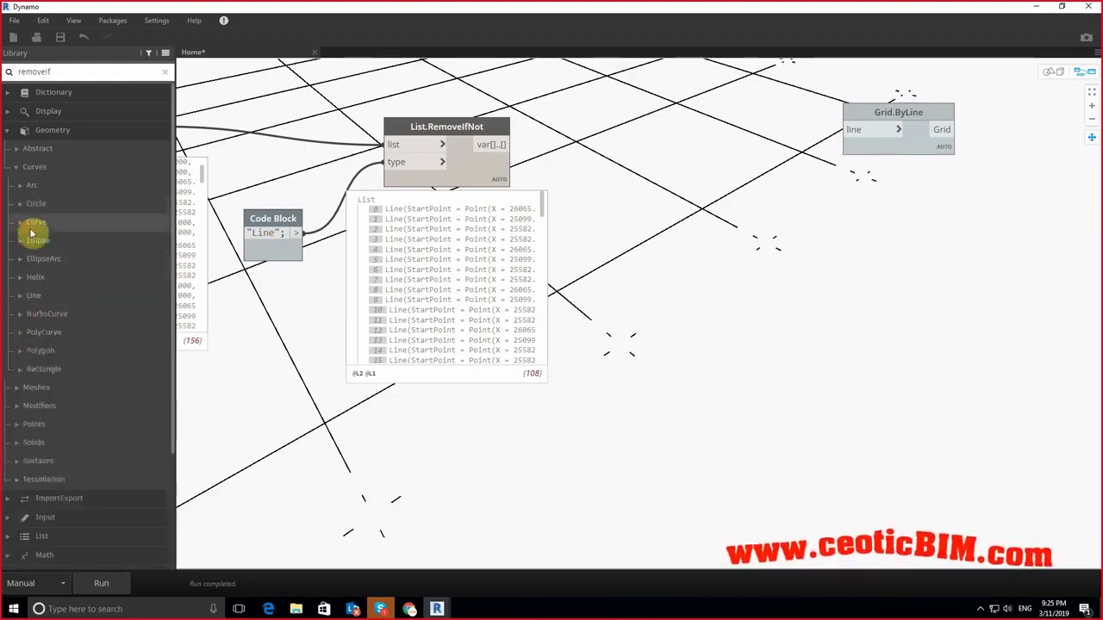
left_click(31, 225)
scroll(54, 281, "down", 5)
scroll(54, 283, "down", 5)
scroll(54, 284, "down", 5)
scroll(59, 281, "down", 2)
scroll(59, 281, "down", 2)
scroll(58, 283, "down", 2)
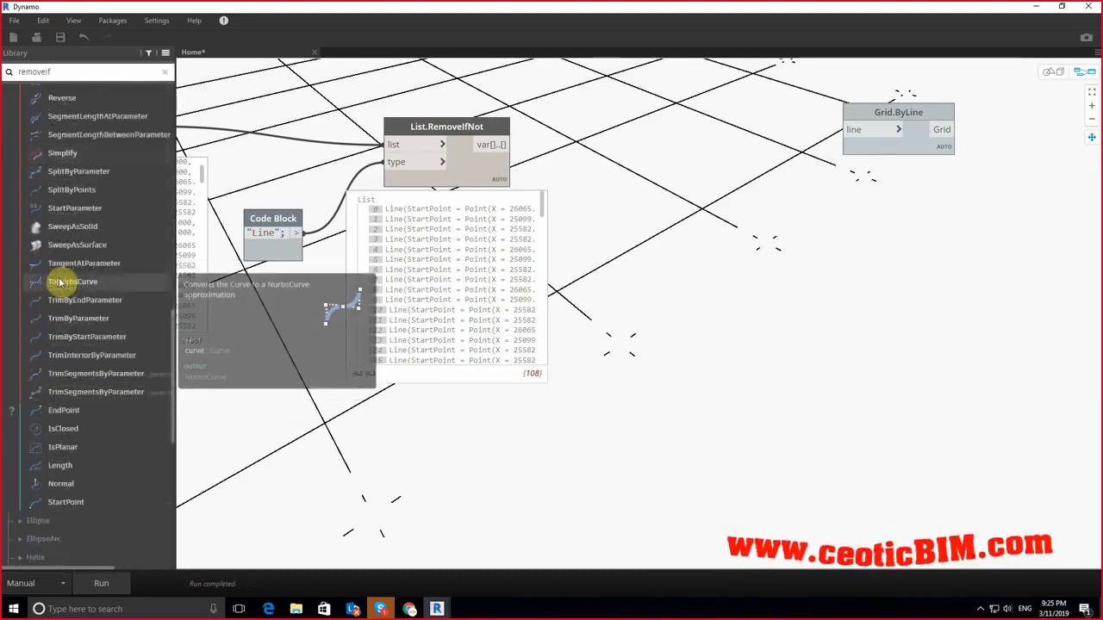
Step: Add a Curve.Length node beside List.RemoveIfNot, wire the filtered lines into it, and run
left_click(62, 469)
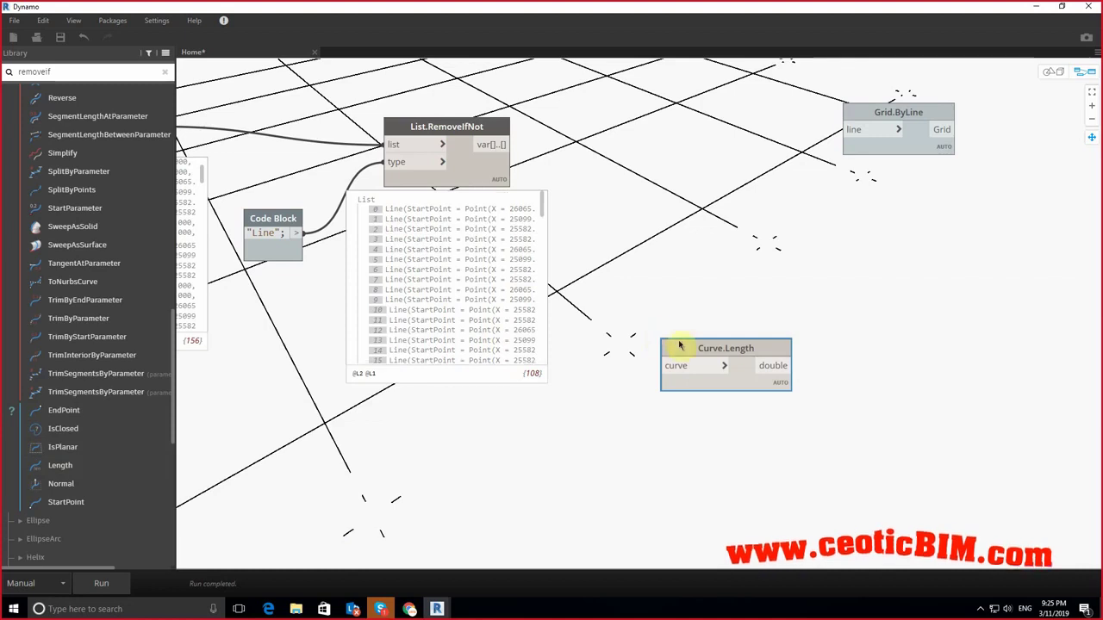
left_click_drag(672, 349, 625, 126)
left_click(503, 145)
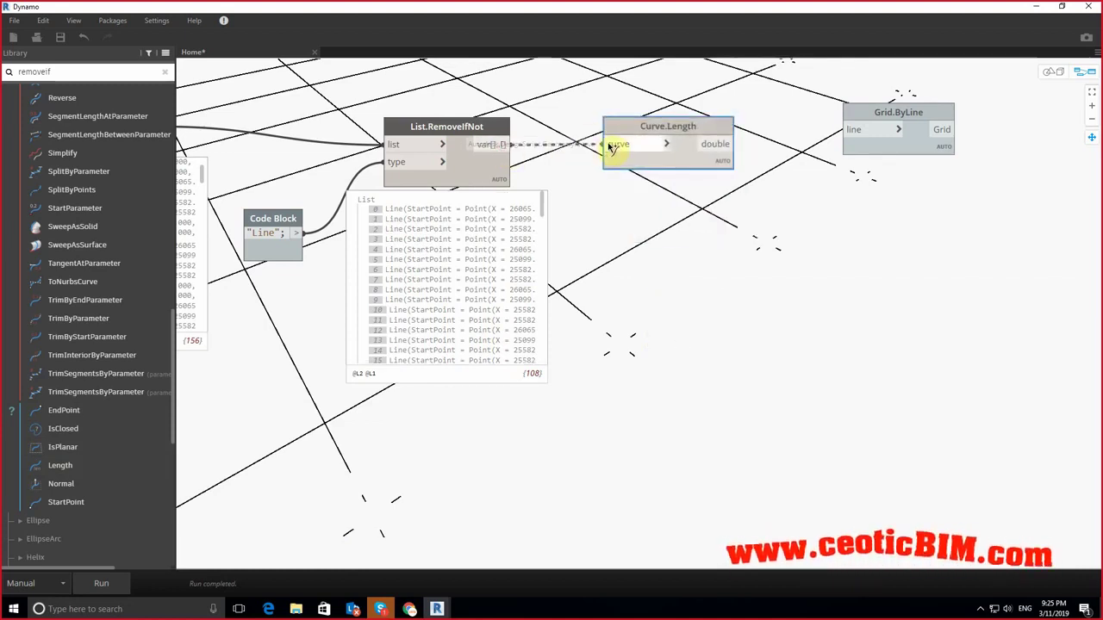
left_click(609, 144)
left_click(103, 583)
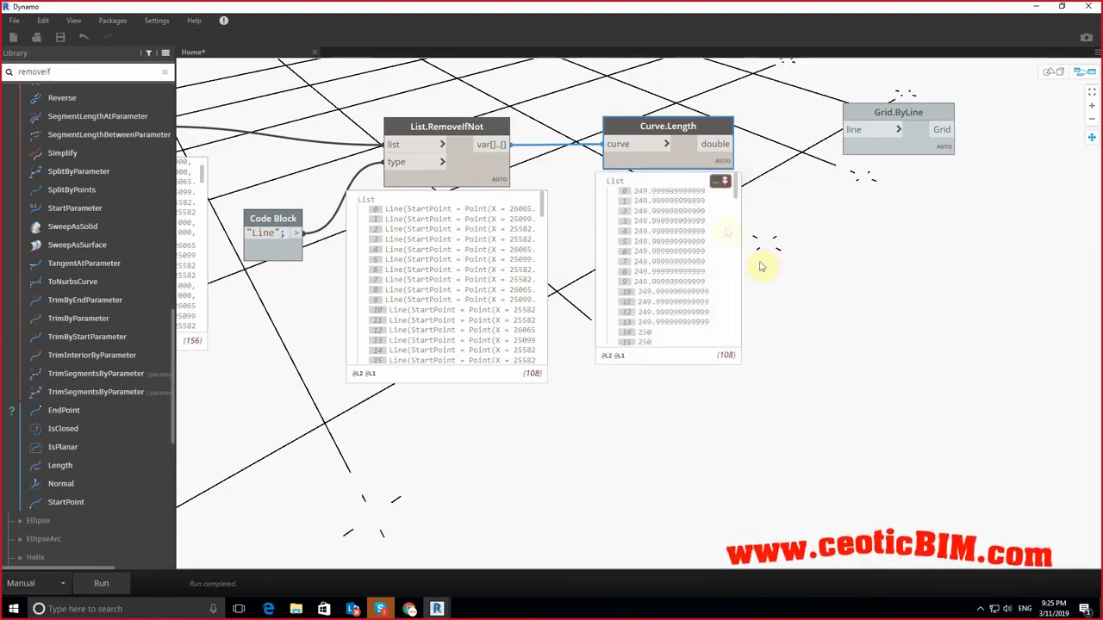
Step: Inspect the Curve.Length list, checking values like 249.99 and the 48127.56 lengths
scroll(763, 265, "up", 1)
left_click(633, 180)
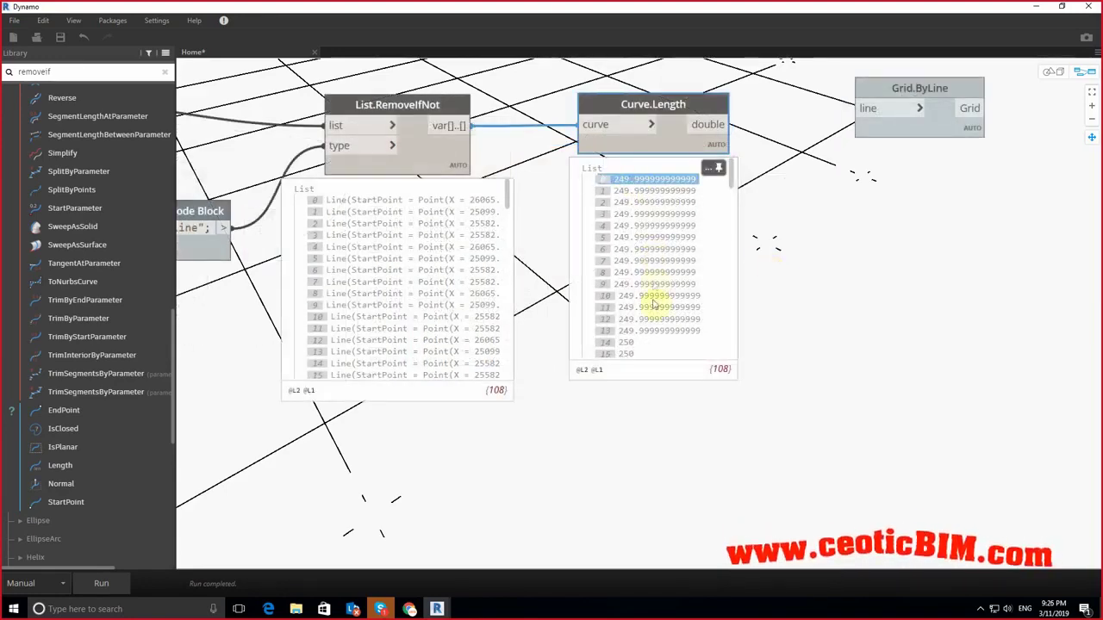
scroll(653, 302, "down", 1)
scroll(653, 302, "down", 2)
scroll(653, 301, "down", 2)
scroll(653, 301, "down", 4)
scroll(652, 302, "down", 2)
scroll(652, 301, "down", 3)
scroll(653, 301, "down", 2)
scroll(652, 302, "down", 3)
scroll(652, 302, "down", 4)
left_click_drag(625, 218, 632, 255)
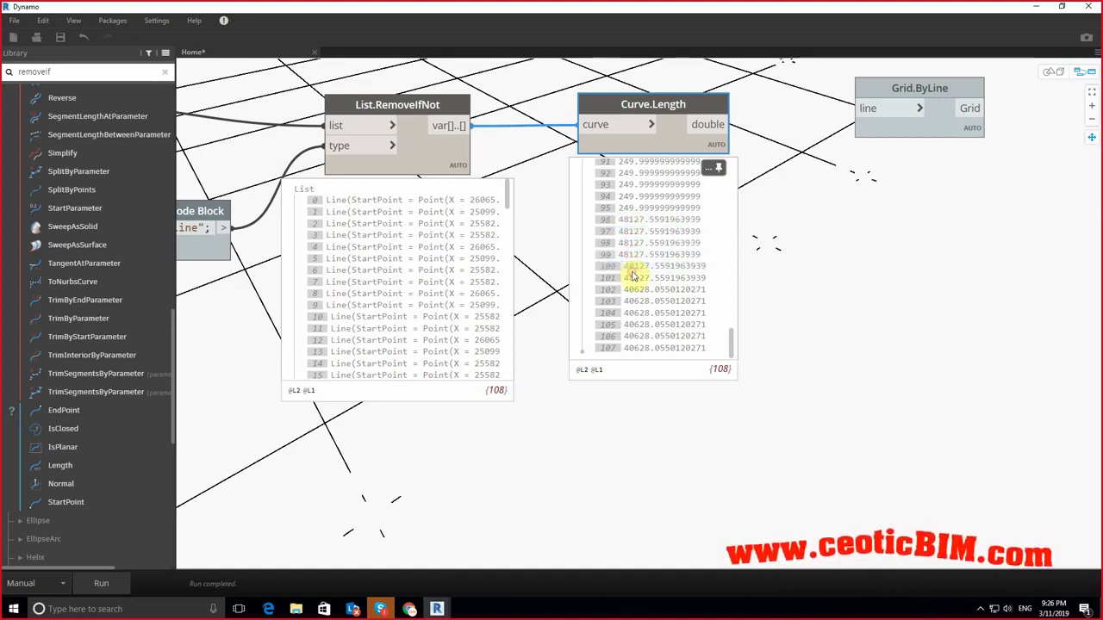
left_click(630, 269)
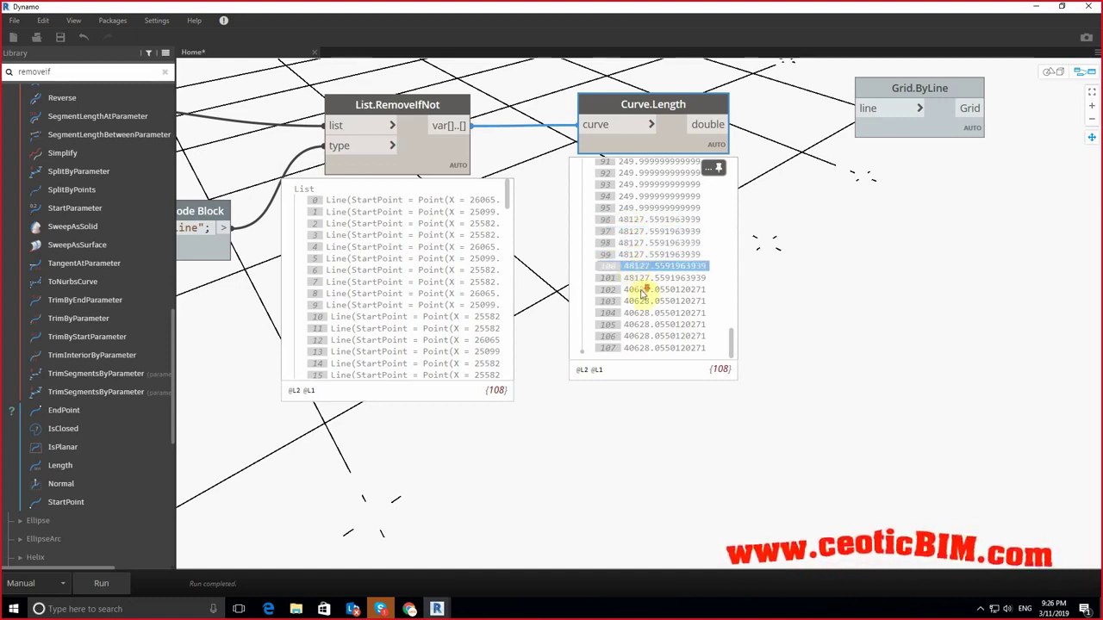
scroll(642, 296, "up", 1)
scroll(642, 298, "up", 1)
scroll(644, 306, "up", 3)
scroll(644, 312, "up", 3)
scroll(642, 310, "up", 5)
scroll(636, 309, "up", 5)
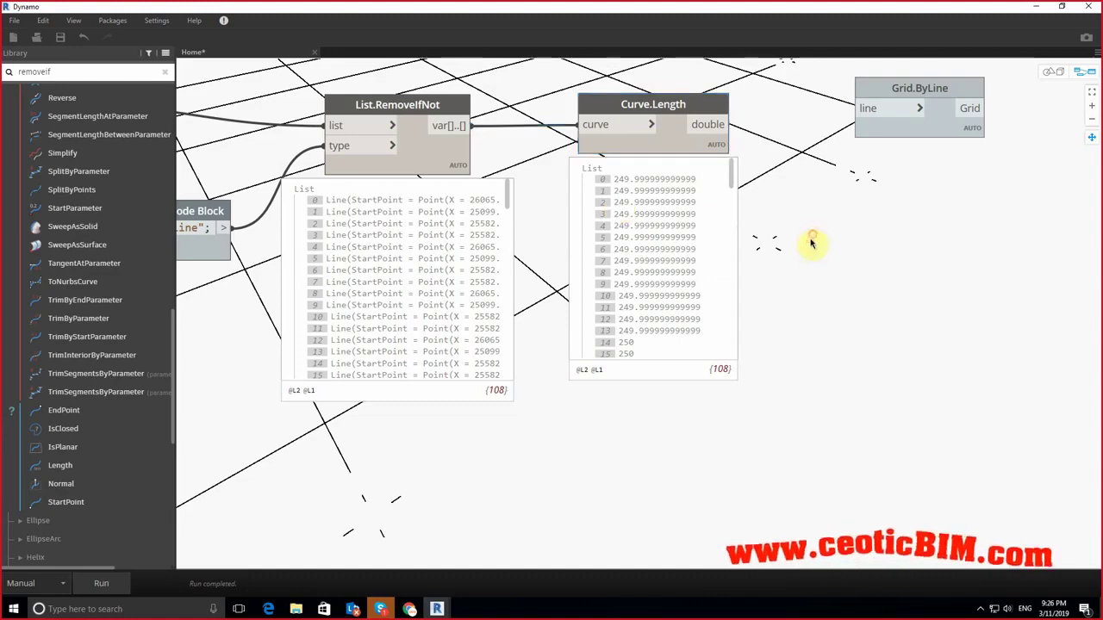
scroll(810, 224, "down", 3)
scroll(825, 192, "up", 3)
left_click_drag(889, 146, 973, 185)
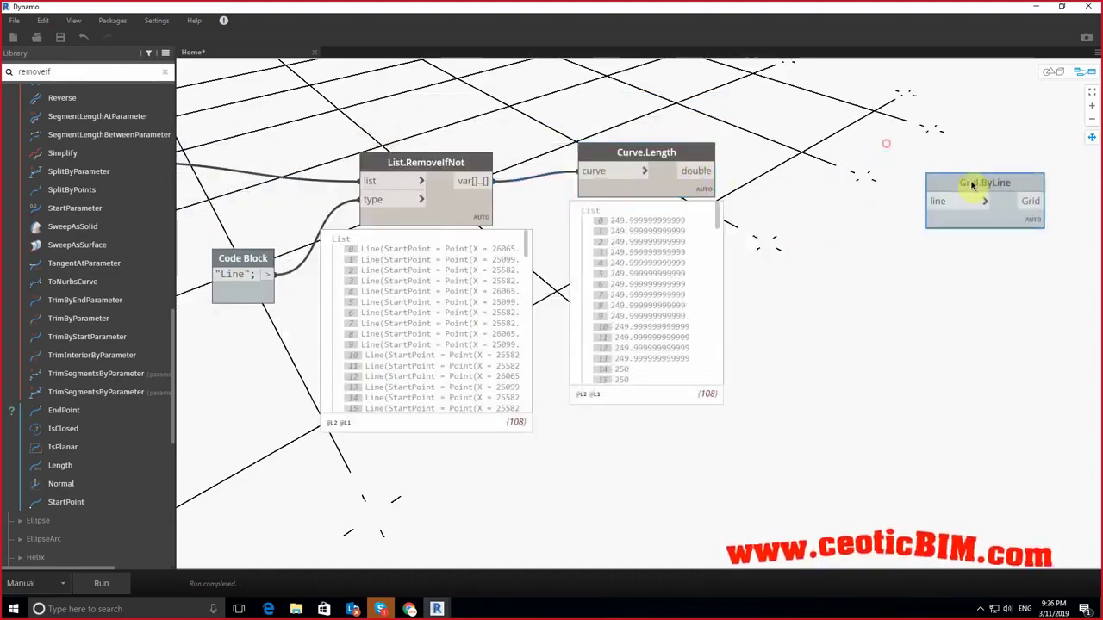
Step: Add a <= comparison node and wire the Curve.Length values into its x input
right_click(853, 188)
type("<")
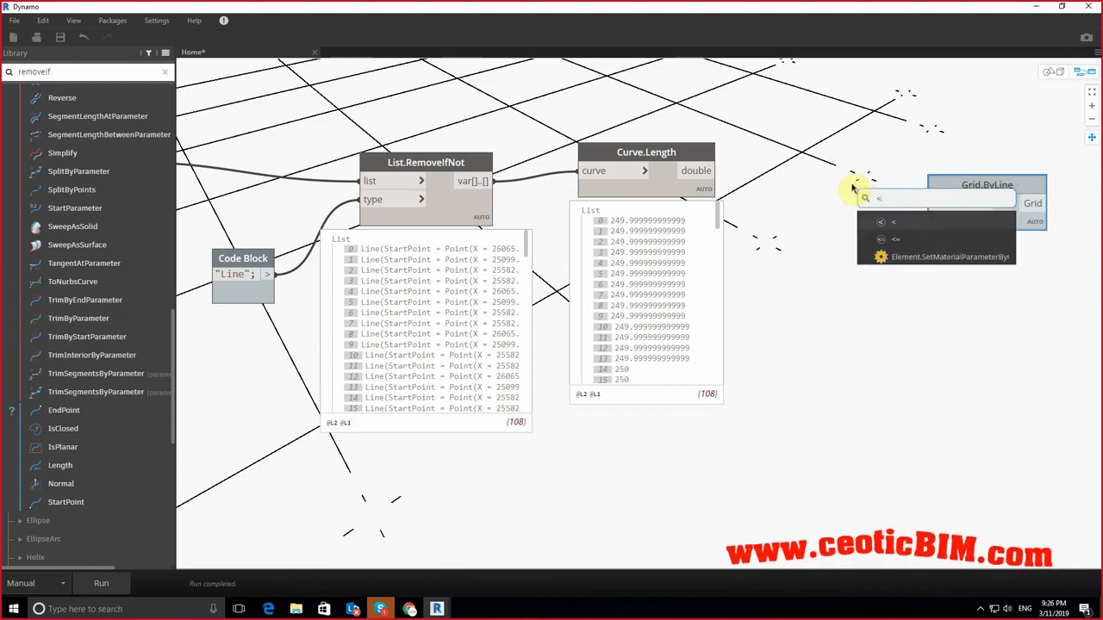
left_click(896, 240)
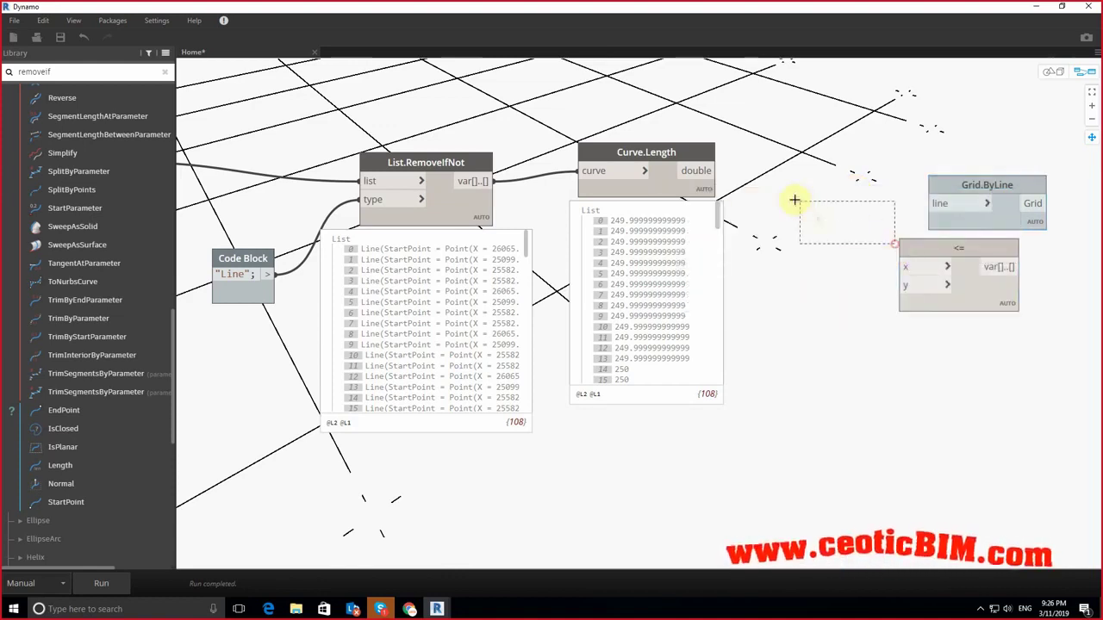
left_click_drag(909, 243, 829, 197)
left_click_drag(983, 190, 1068, 223)
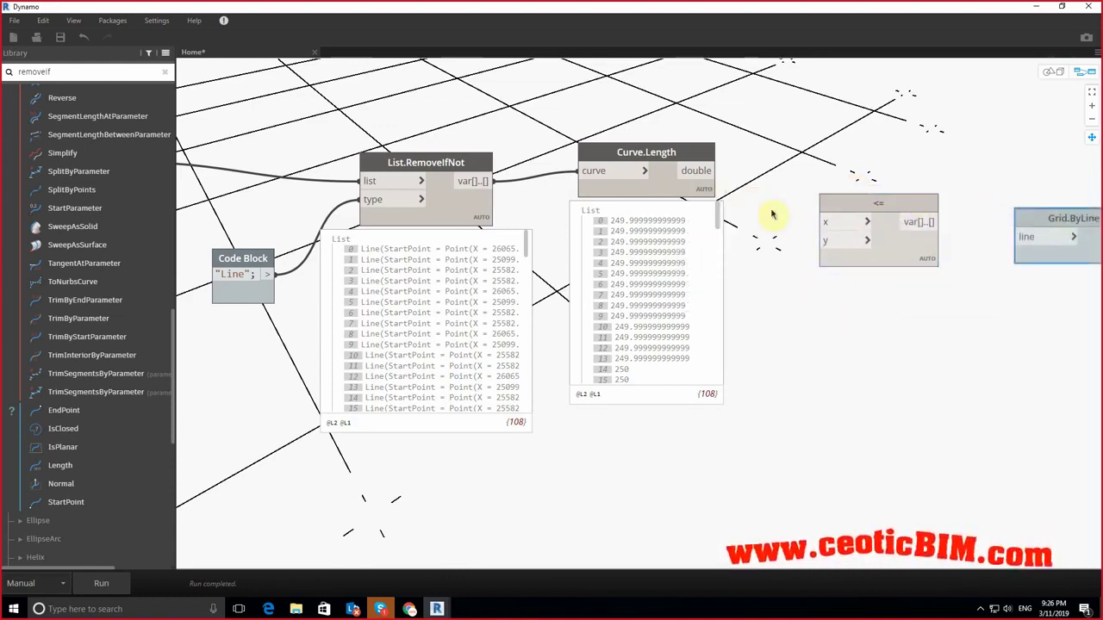
left_click_drag(705, 170, 826, 222)
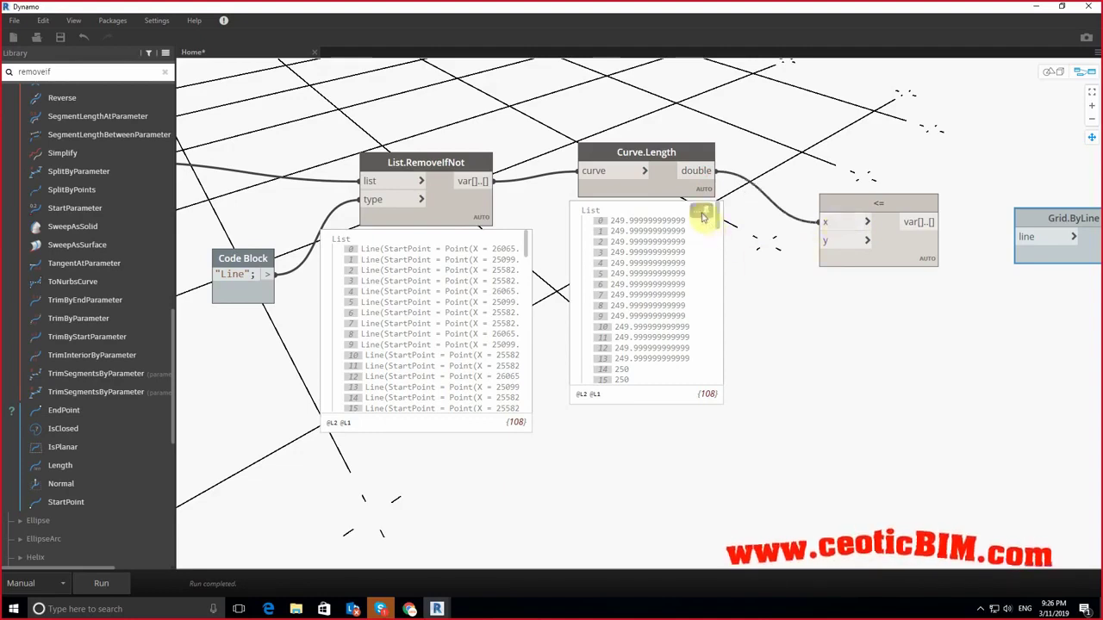
Step: Feed a 300 code block into the <= node's y and check the true/false results
double_click(730, 254)
type("300")
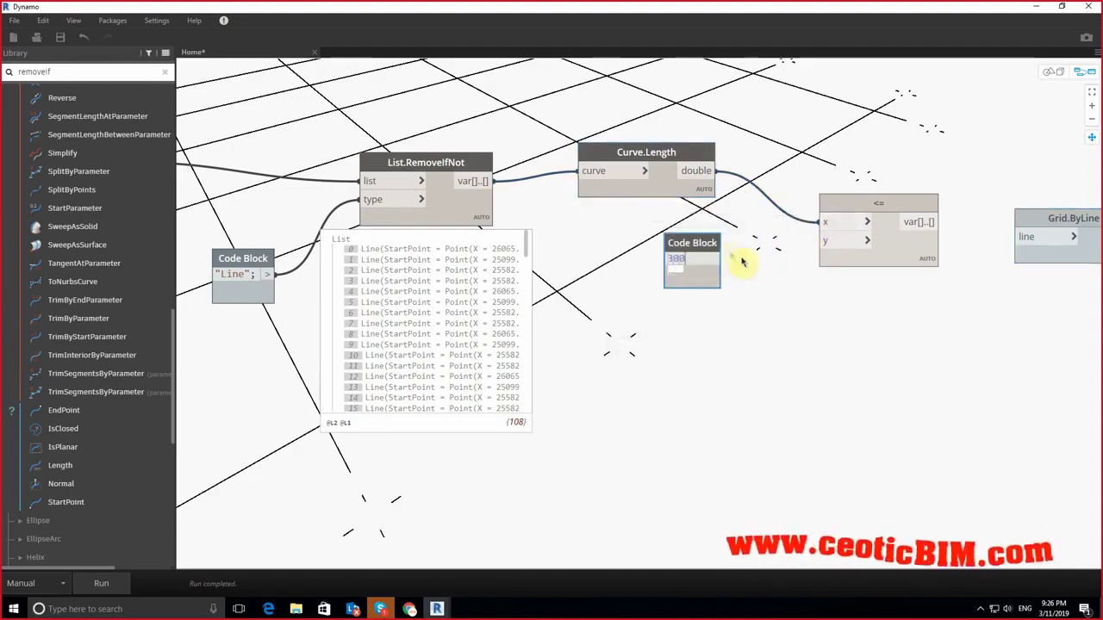
left_click(741, 260)
left_click_drag(714, 260, 825, 241)
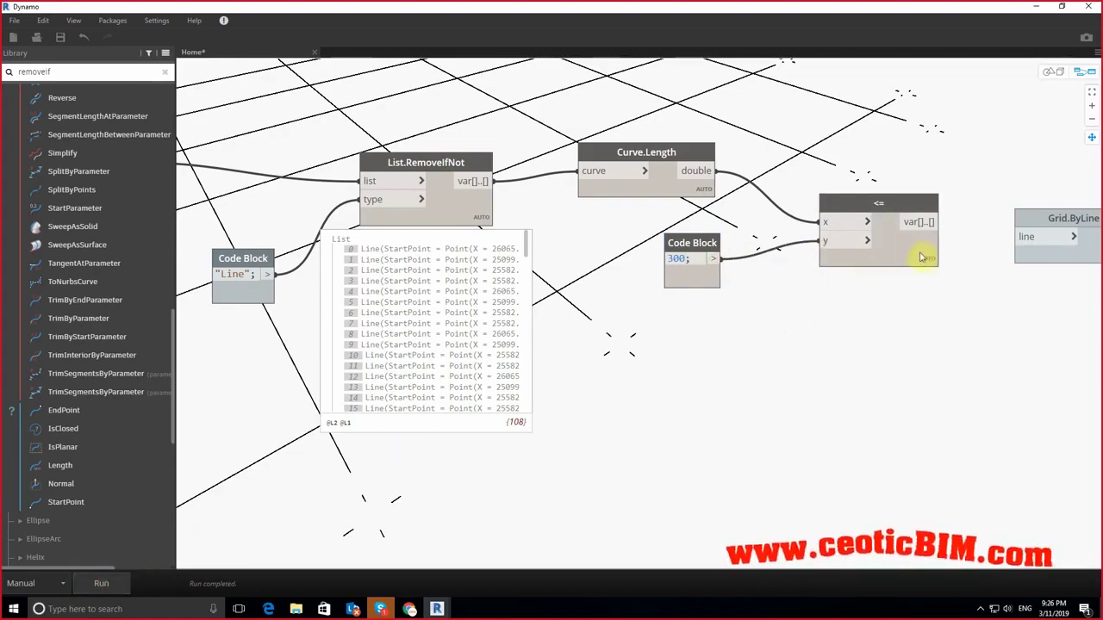
middle_click_drag(1019, 403, 1005, 352)
scroll(915, 274, "down", 3)
mouse_move(923, 265)
left_mouse_down()
mouse_move(921, 402)
mouse_move(922, 207)
left_mouse_up()
left_click(846, 259)
left_click_drag(922, 241, 915, 407)
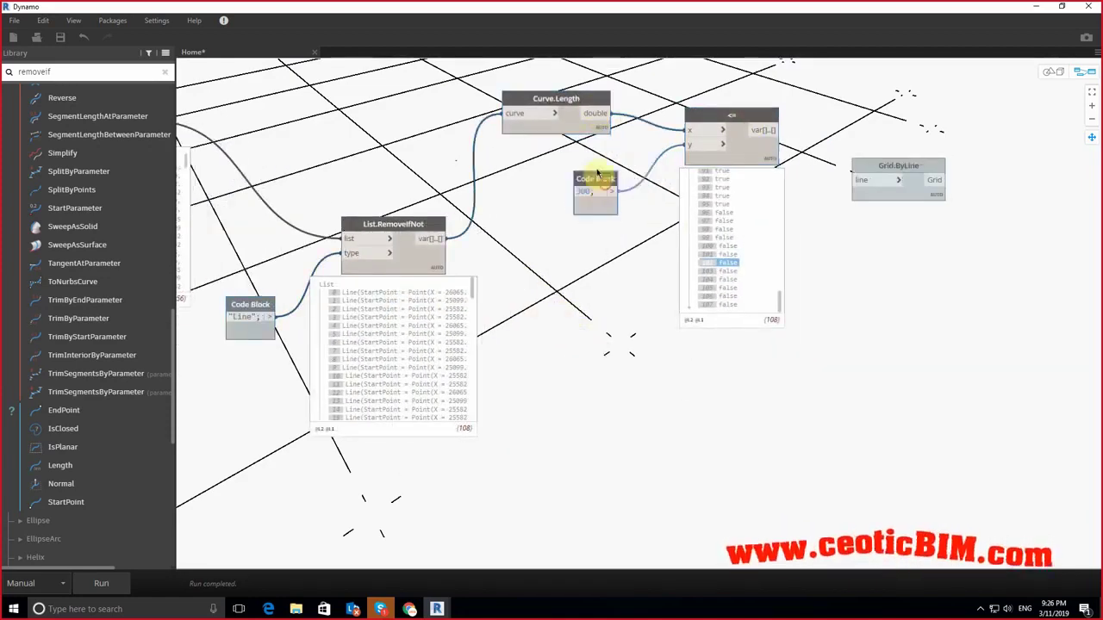
Step: Search 'filter' on the canvas and place a List.FilterByBoolMask node
left_click_drag(896, 164, 1014, 296)
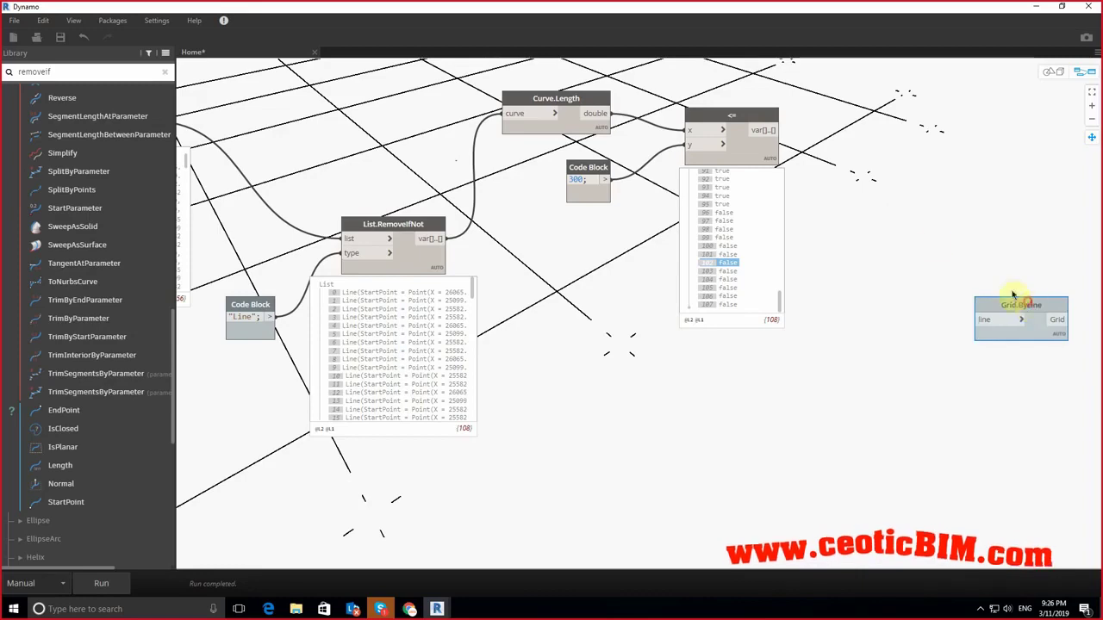
right_click(882, 200)
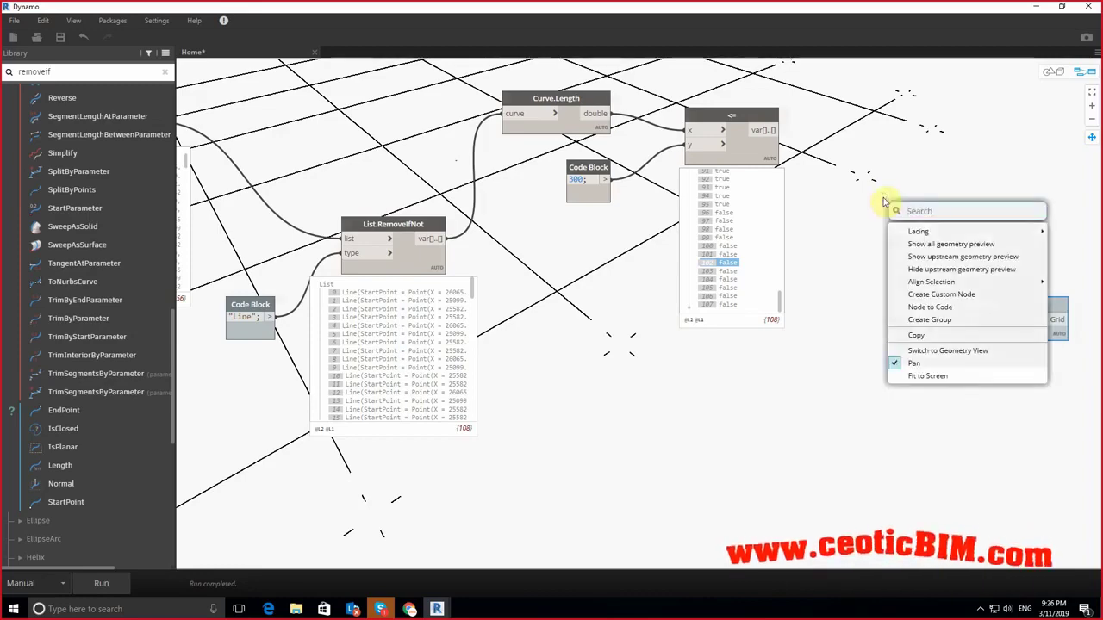
type("filter")
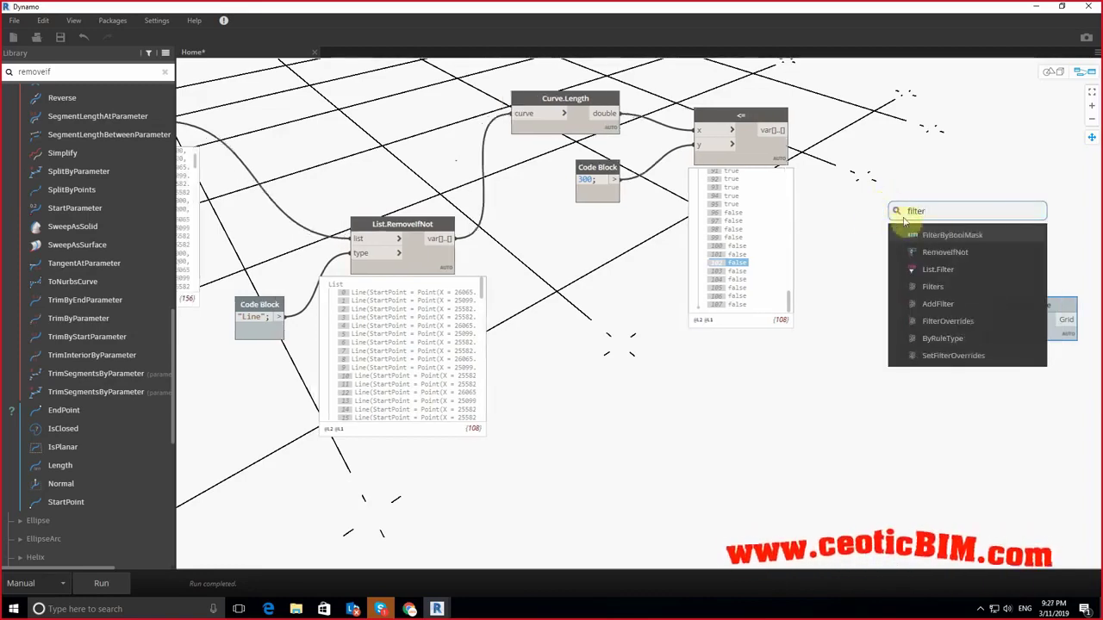
left_click(948, 236)
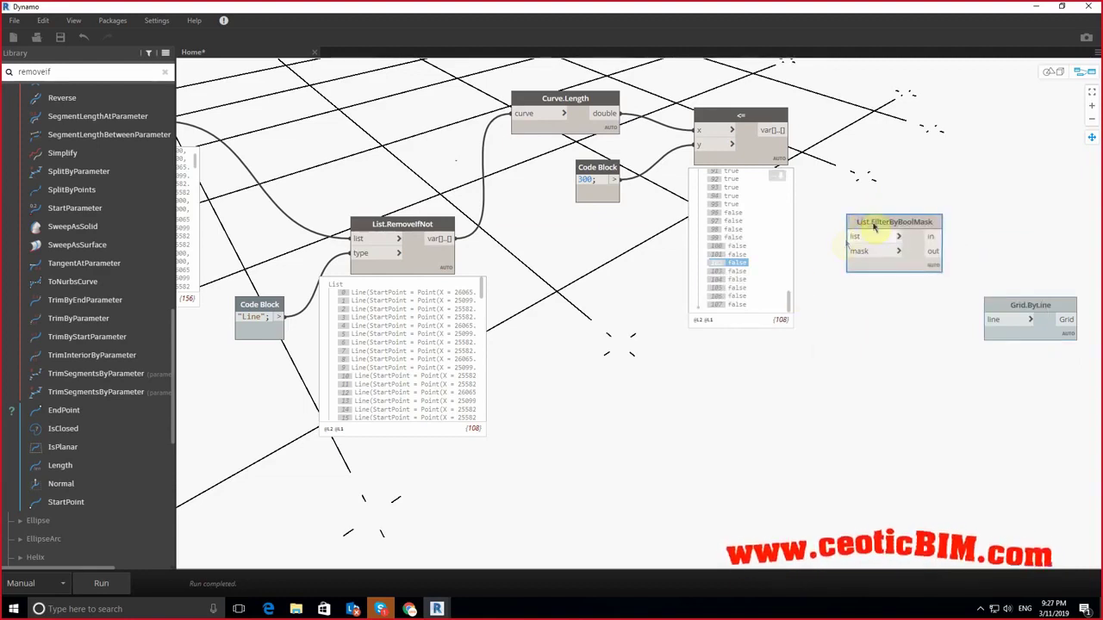
left_click_drag(892, 226, 895, 254)
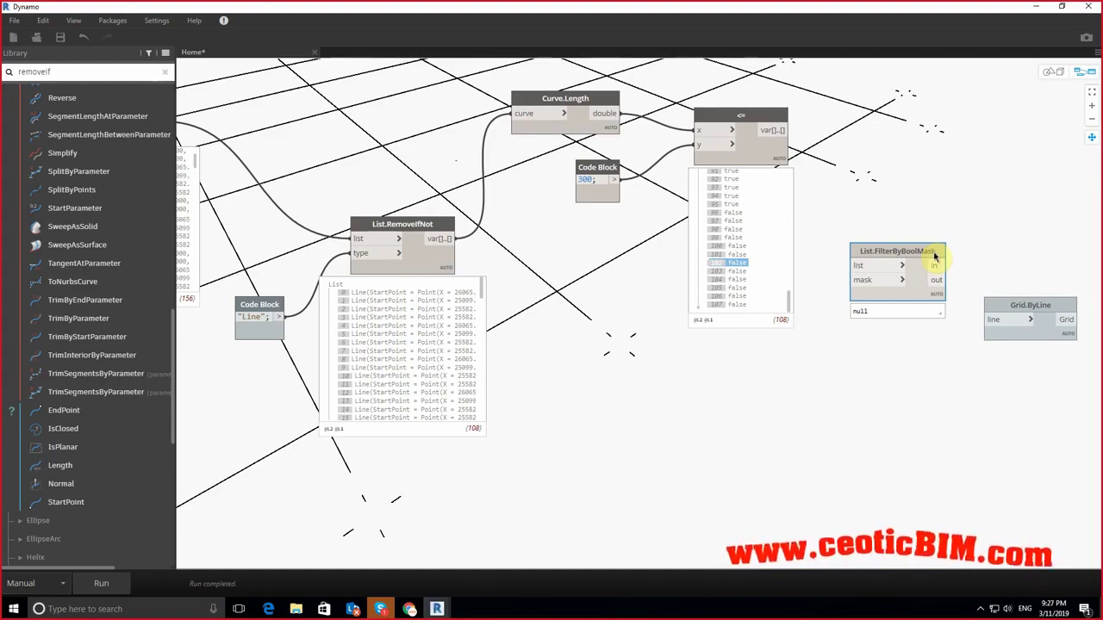
Step: Wire the List.RemoveIfNot lines into the filter's list and the <= results into its mask
scroll(750, 224, "up", 7)
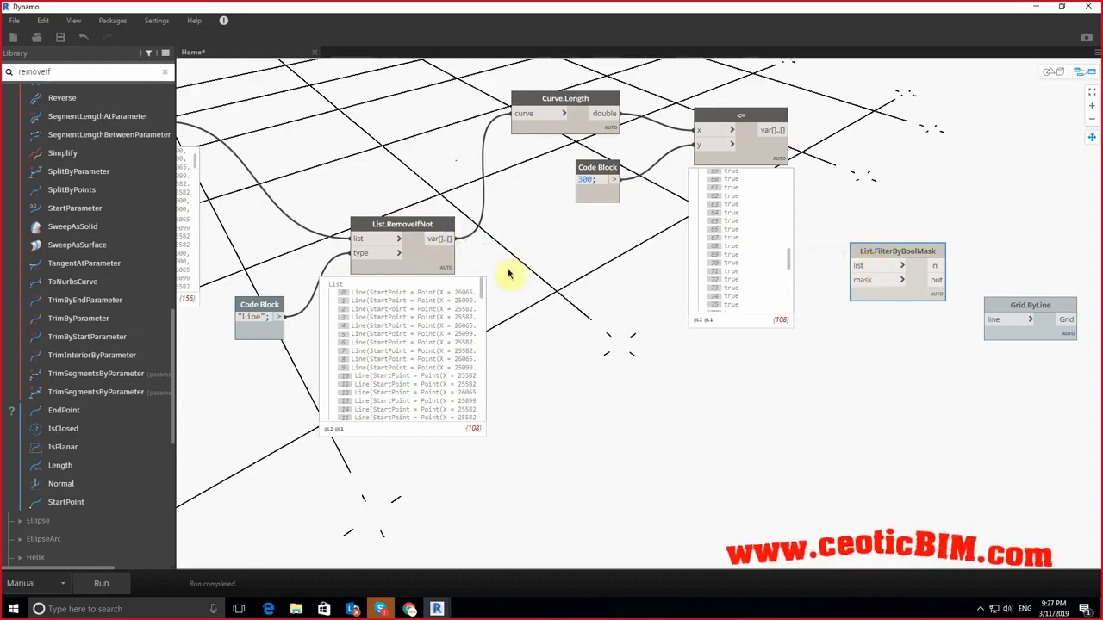
left_click(436, 243)
left_click(859, 265)
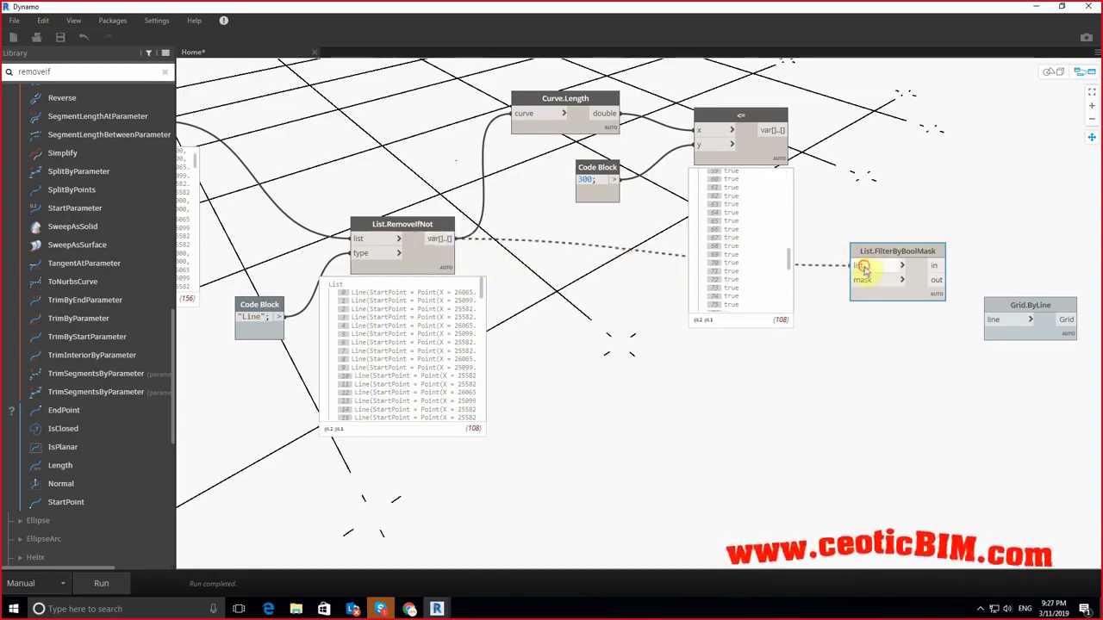
left_click(780, 130)
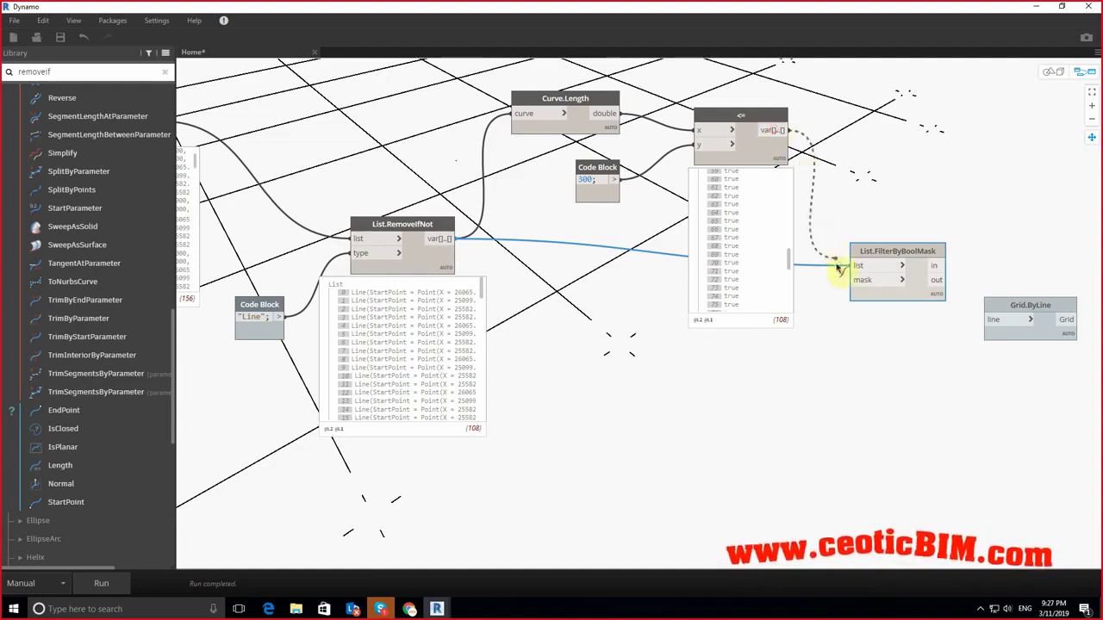
left_click(848, 283)
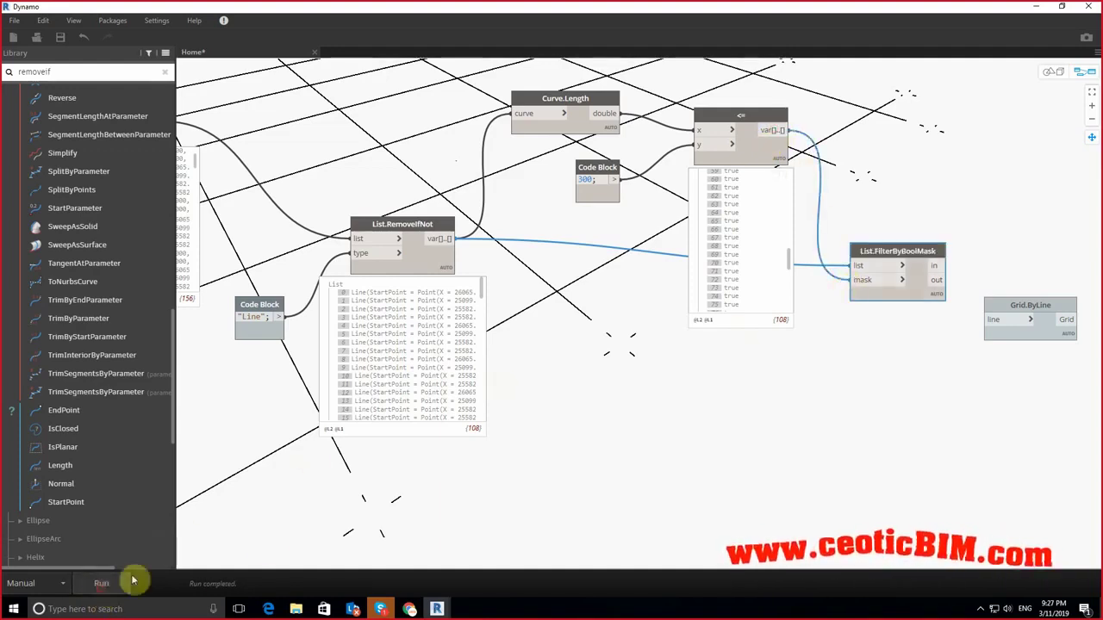
Step: Compare the first comparison result with its line and locate line 102 in the drawing
scroll(748, 284, "up", 10)
scroll(741, 254, "up", 10)
left_click(728, 183)
mouse_move(388, 293)
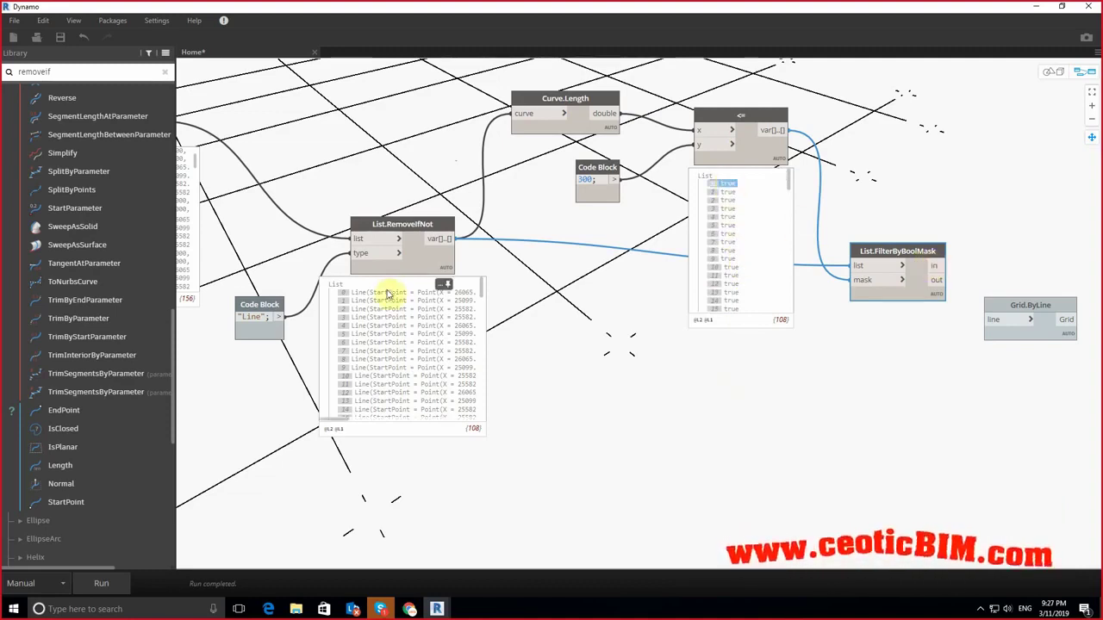
left_click(354, 294)
mouse_move(739, 241)
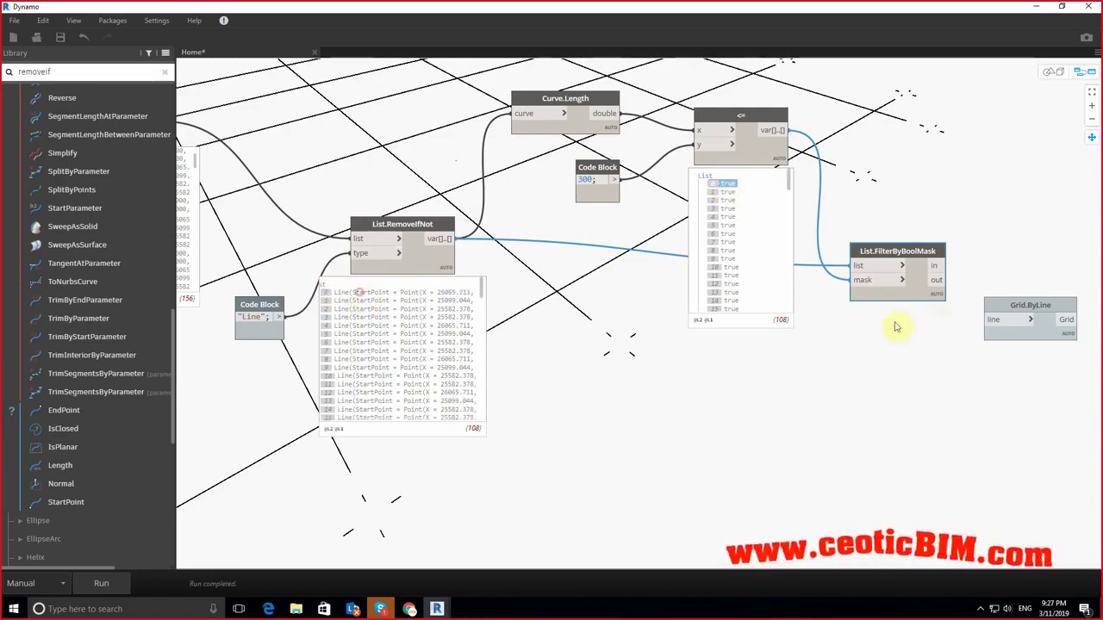
scroll(748, 256, "down", 5)
scroll(749, 256, "down", 4)
scroll(743, 261, "down", 3)
scroll(743, 261, "down", 5)
scroll(735, 293, "down", 5)
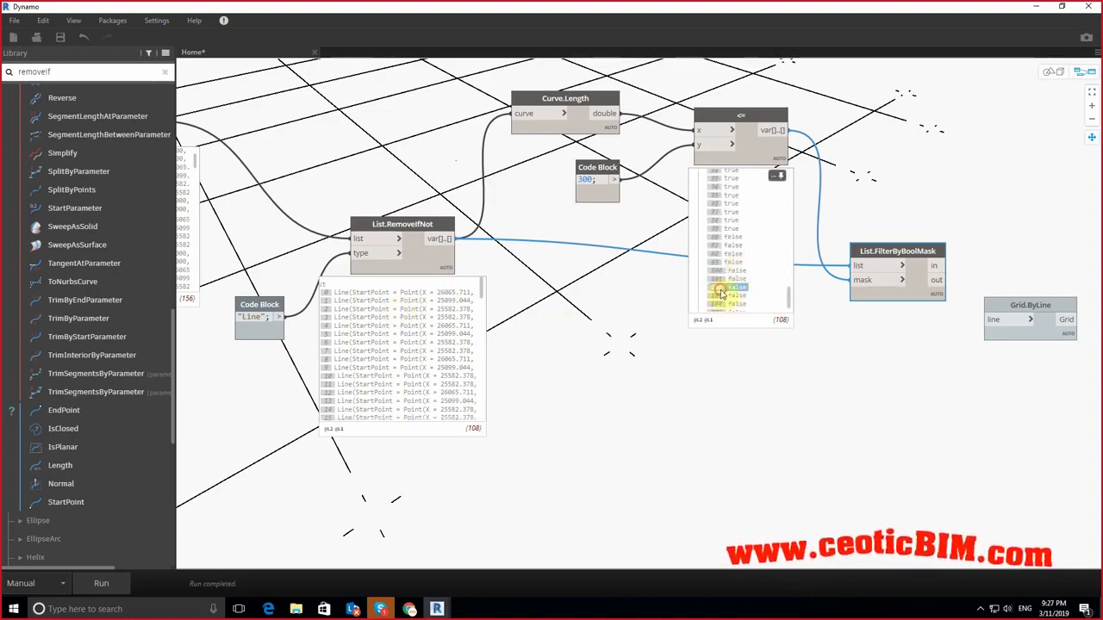
scroll(385, 321, "down", 5)
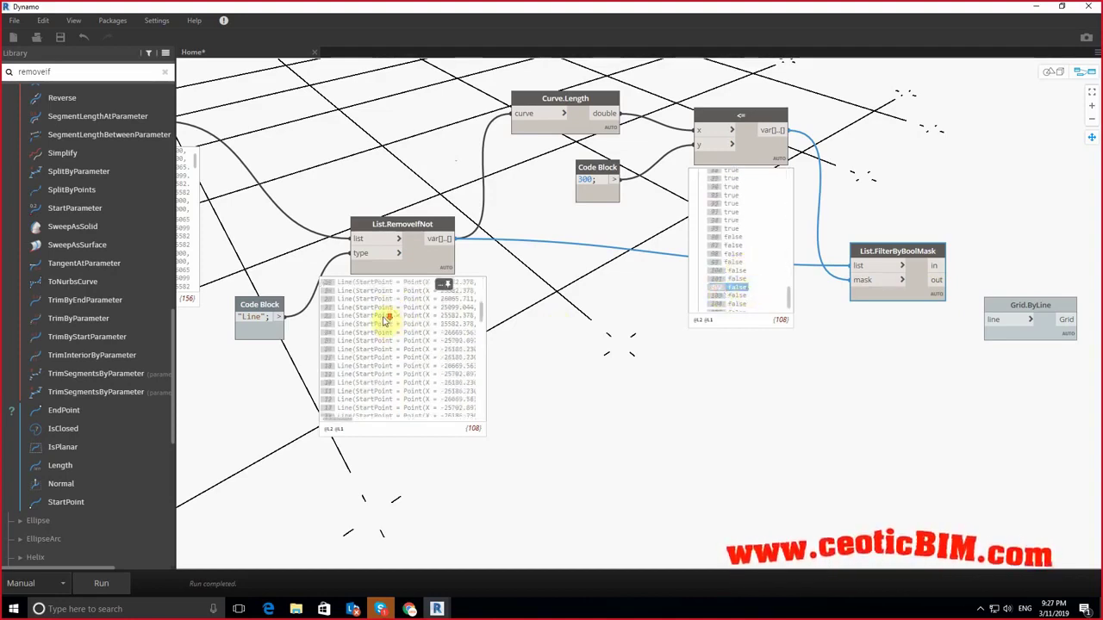
scroll(385, 322, "down", 9)
scroll(386, 321, "down", 9)
scroll(386, 321, "down", 4)
scroll(385, 322, "down", 4)
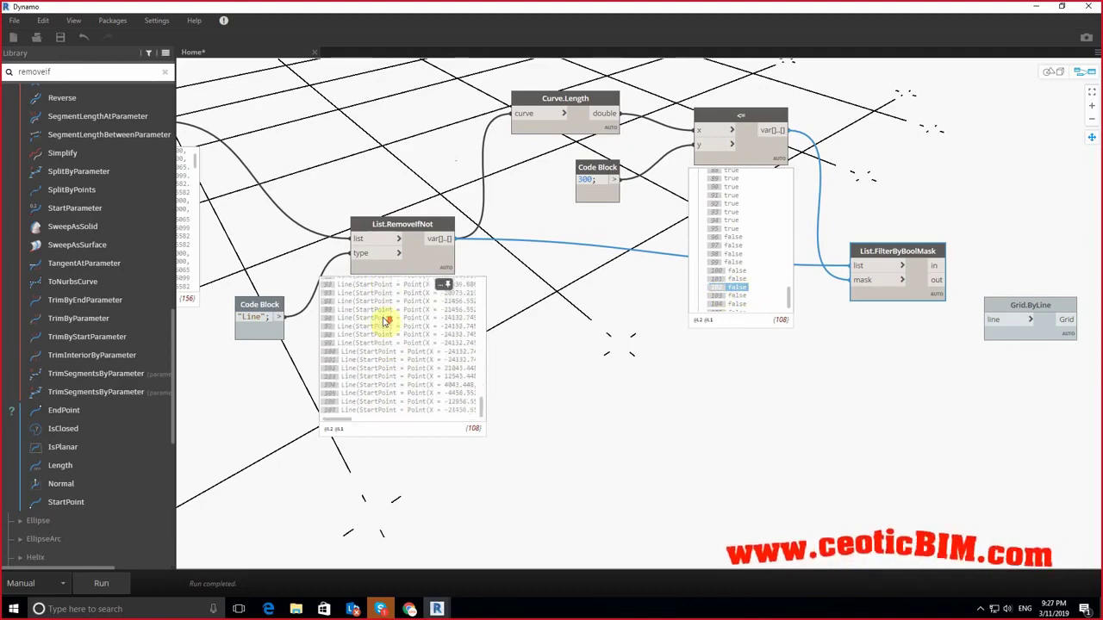
left_click(343, 369)
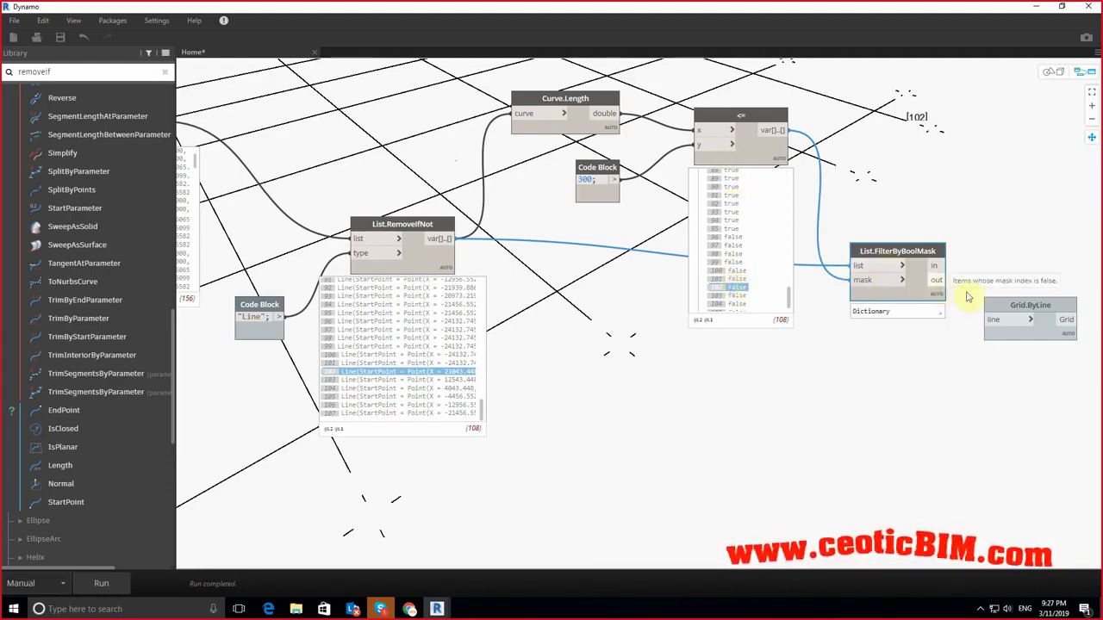
Step: Move Grid.ByLine aside and create an 'a;' code block fed by the filter's in output
left_click_drag(991, 309, 1049, 252)
middle_click_drag(1049, 253, 790, 243)
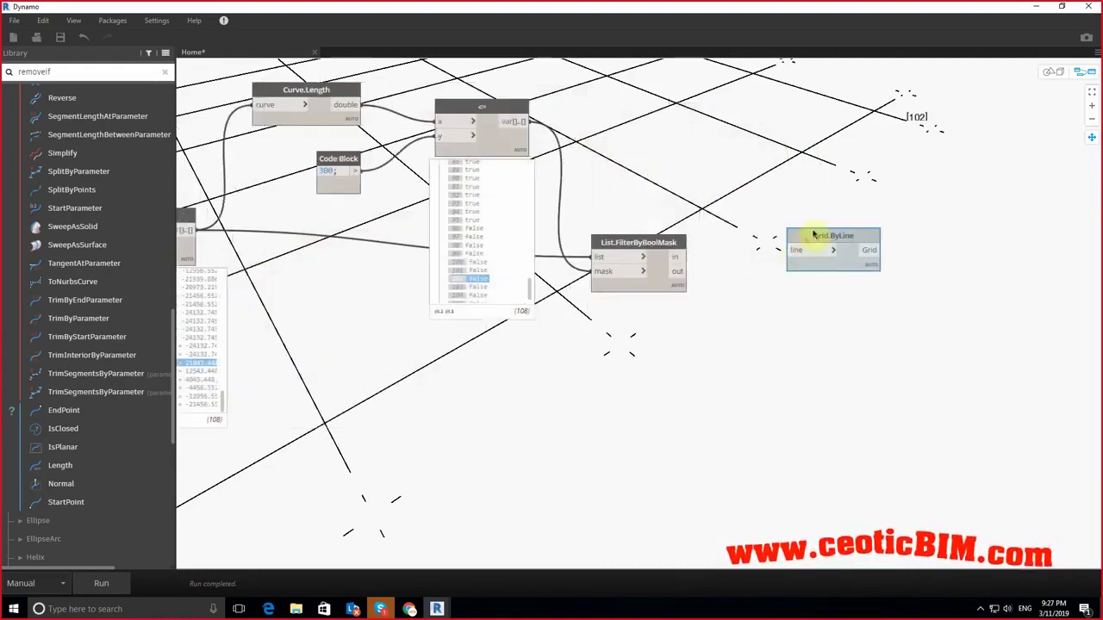
left_click_drag(812, 237, 974, 250)
double_click(787, 224)
type("a;")
left_click(756, 210)
left_click(774, 258)
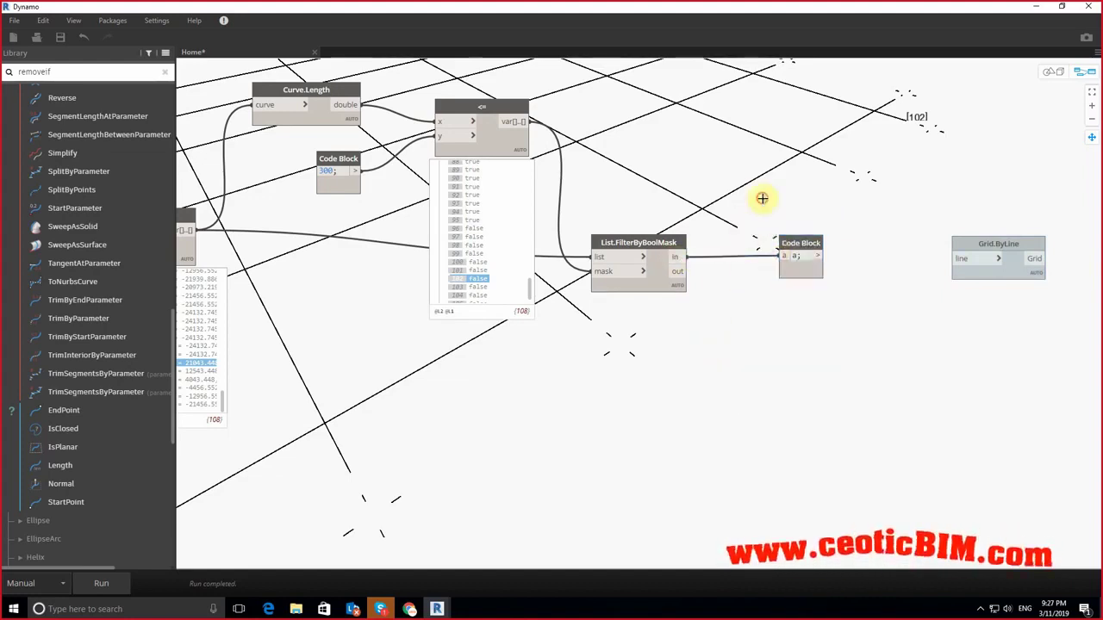
Step: Hide the background geometry preview and rerun the graph
right_click(762, 173)
left_click(795, 214)
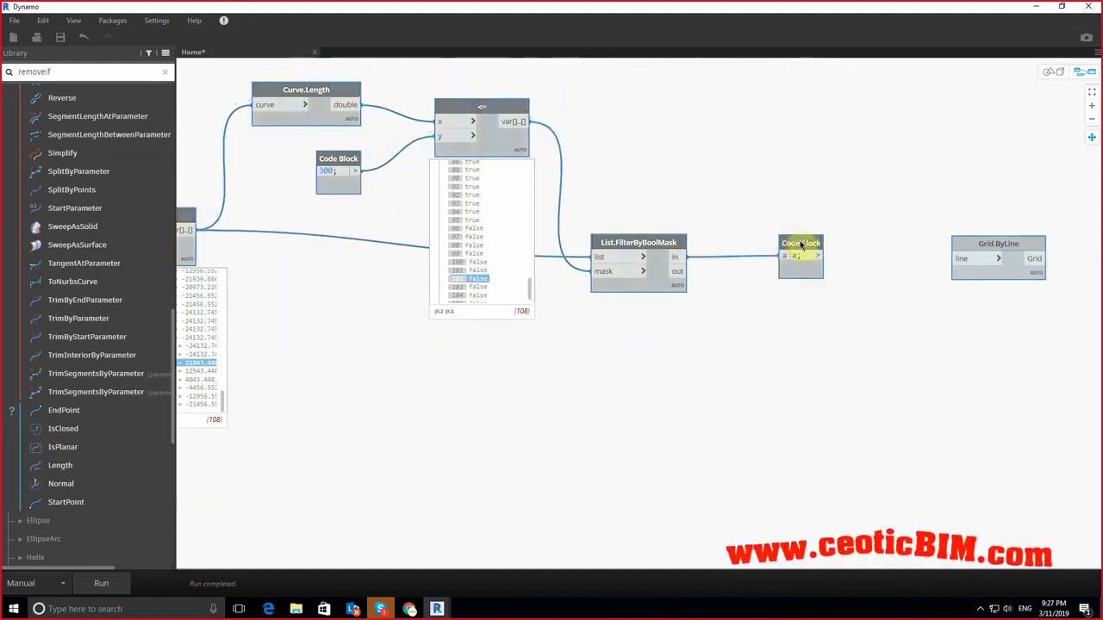
right_click(799, 247)
left_click(783, 319)
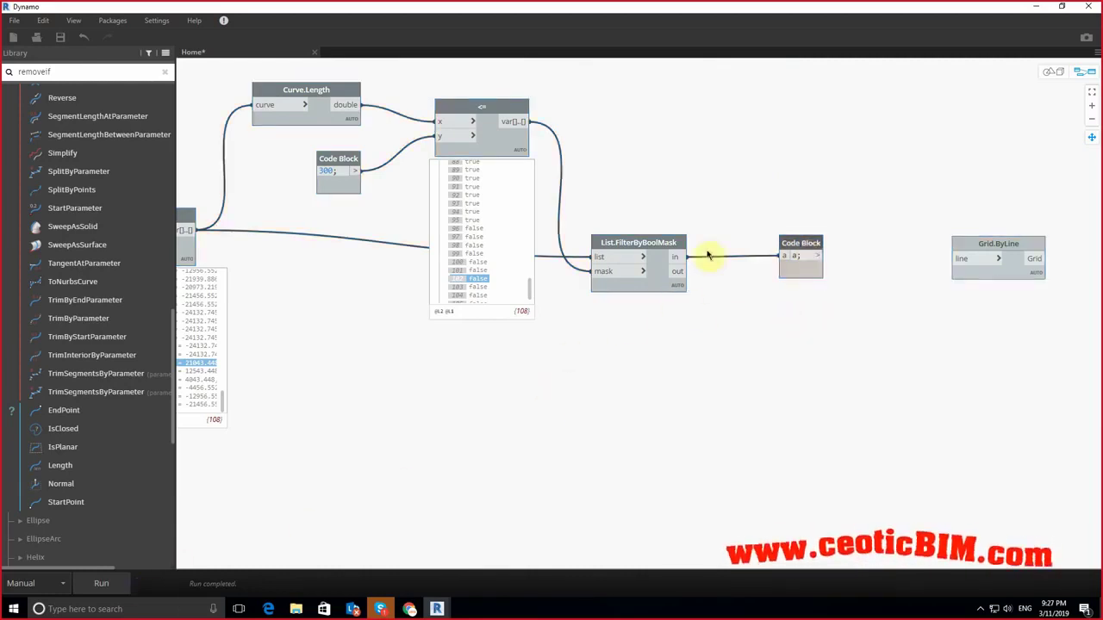
middle_click_drag(595, 379, 611, 374)
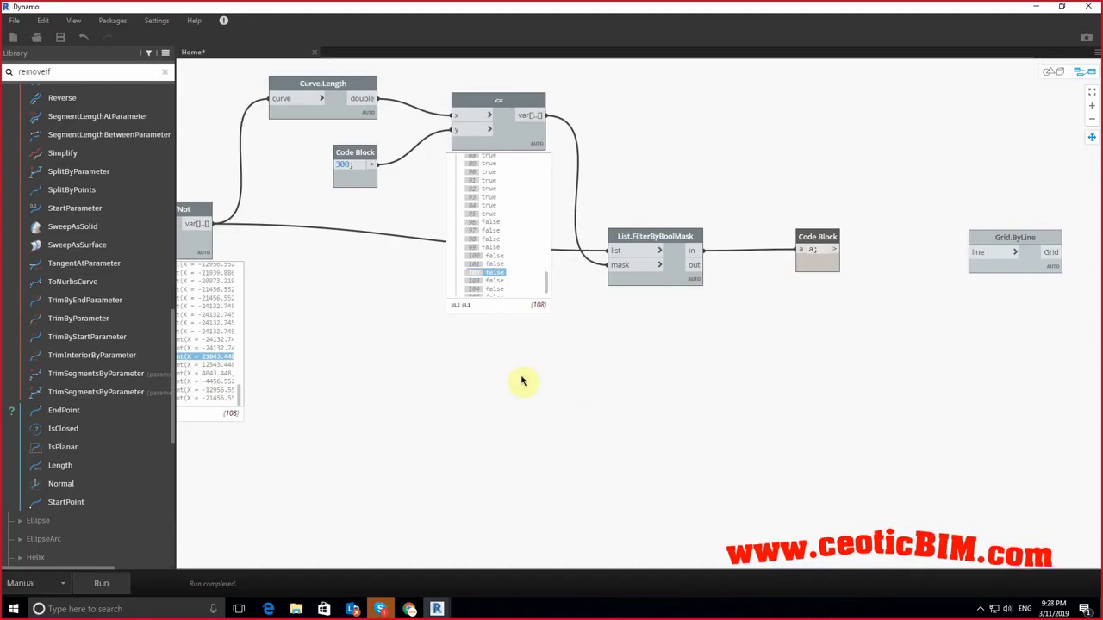
left_click(101, 583)
middle_click_drag(601, 428, 610, 510)
scroll(373, 252, "up", 3)
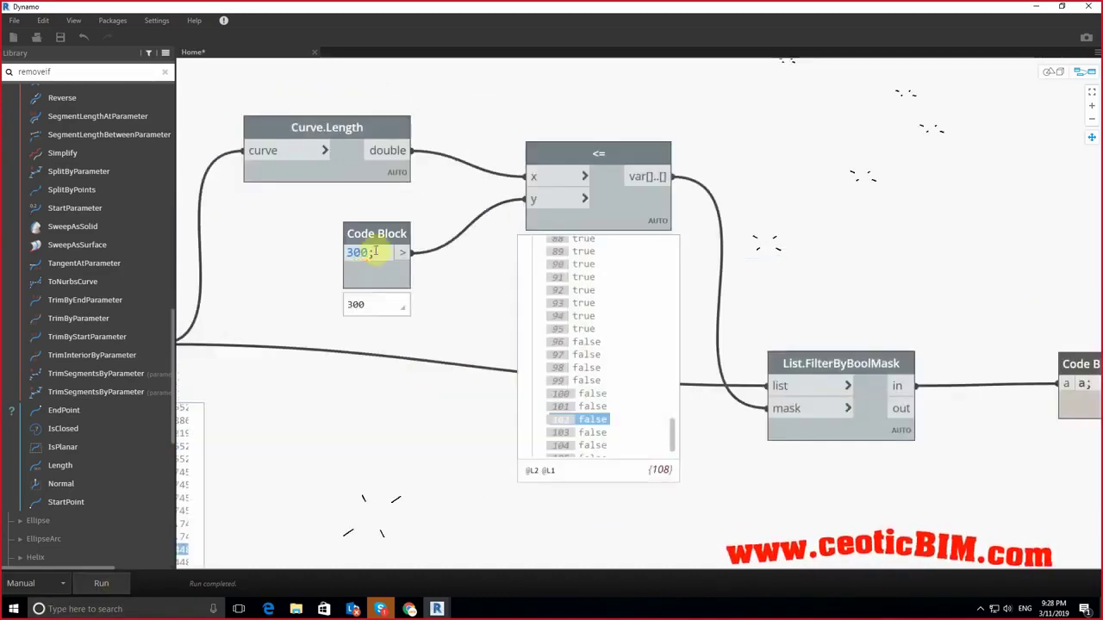
scroll(733, 197, "down", 5)
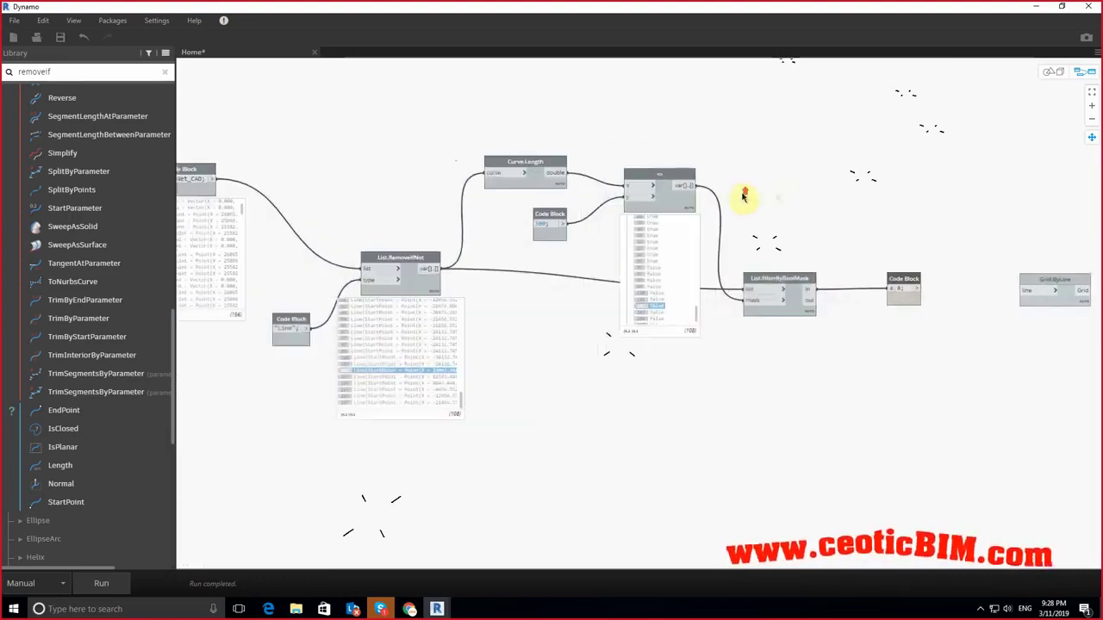
Step: Connect the filter's out result to the code block and run to show the filtered lines
left_click(1052, 73)
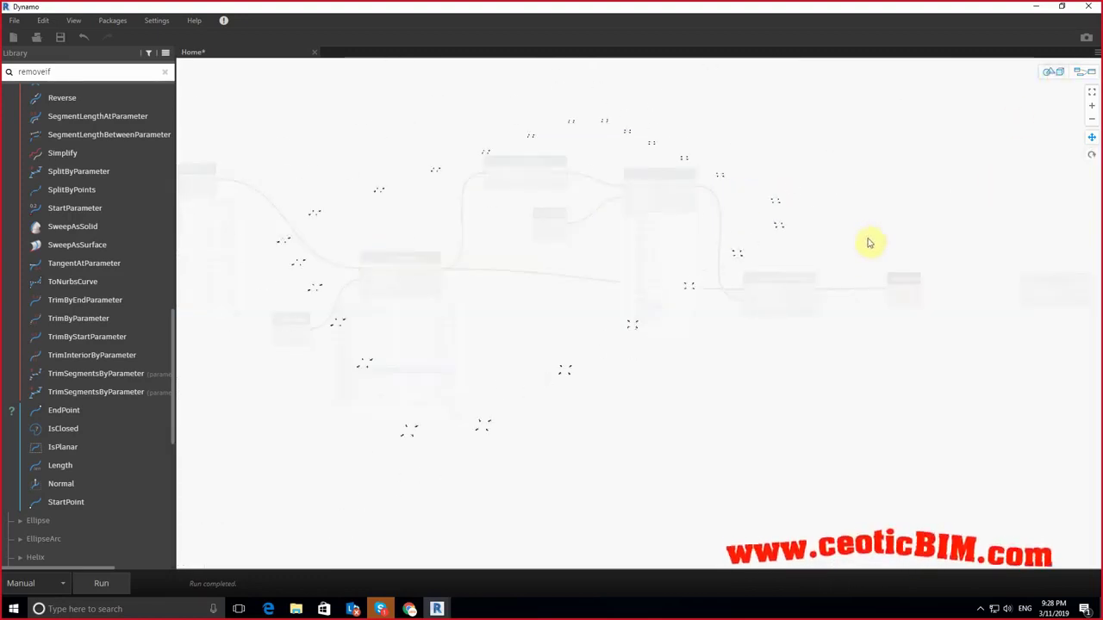
left_click(1085, 78)
scroll(862, 328, "up", 3)
left_click_drag(775, 284, 923, 263)
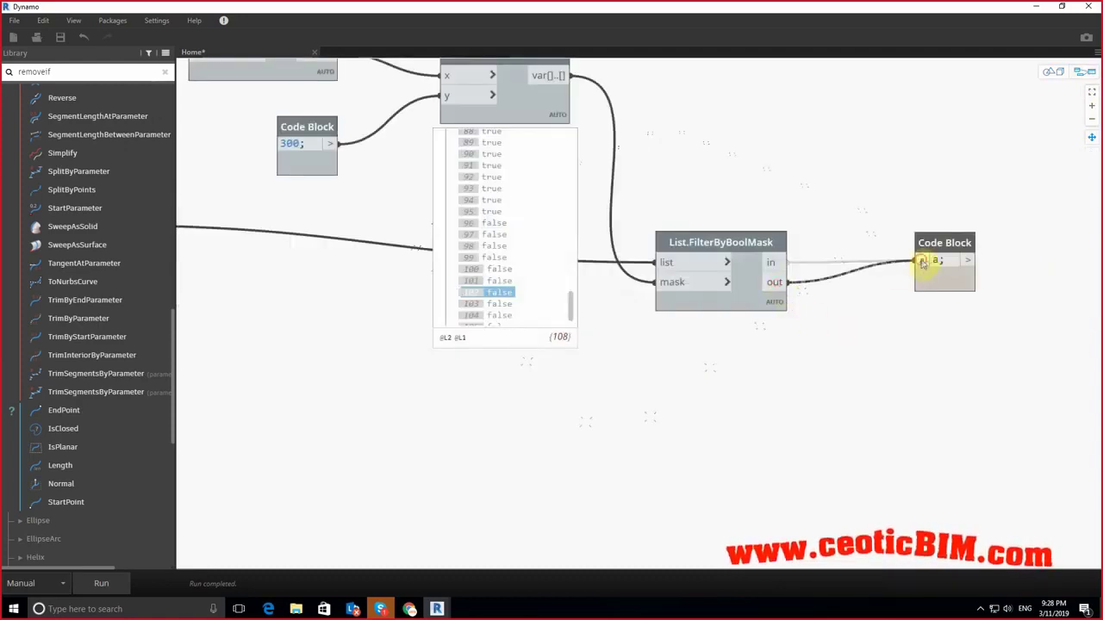
left_click(104, 583)
mouse_move(847, 380)
middle_mouse_down()
mouse_move(639, 487)
mouse_move(597, 555)
middle_mouse_up()
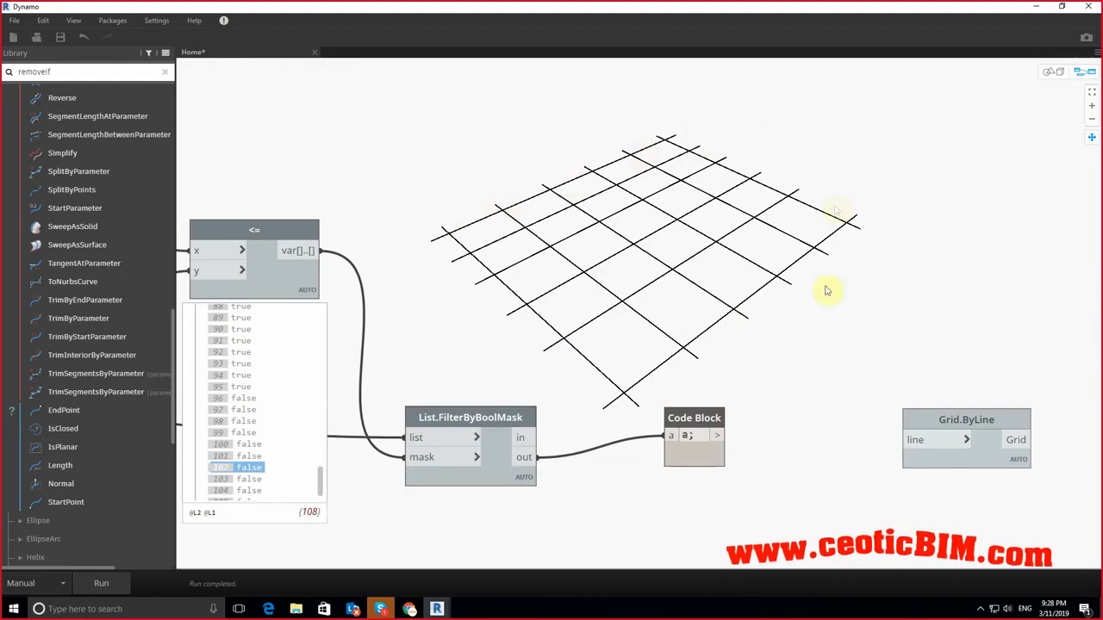
mouse_move(640, 348)
middle_mouse_down()
mouse_move(795, 307)
mouse_move(842, 282)
middle_mouse_up()
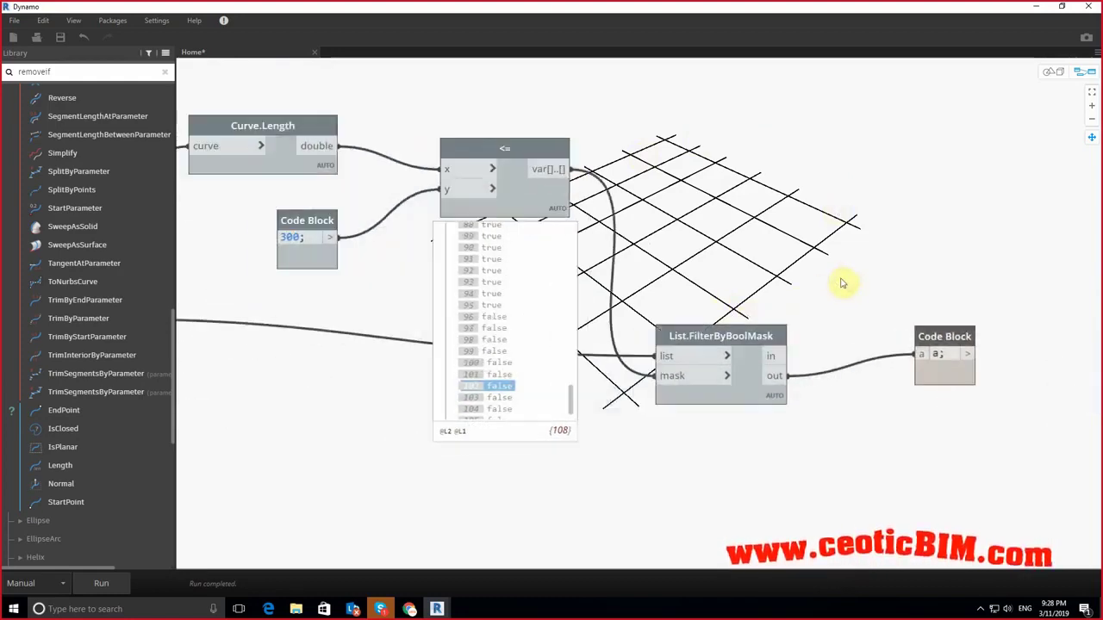
Step: Wire the filtered lines into the preview Code Block and select that node
scroll(584, 279, "down", 5)
scroll(521, 234, "up", 4)
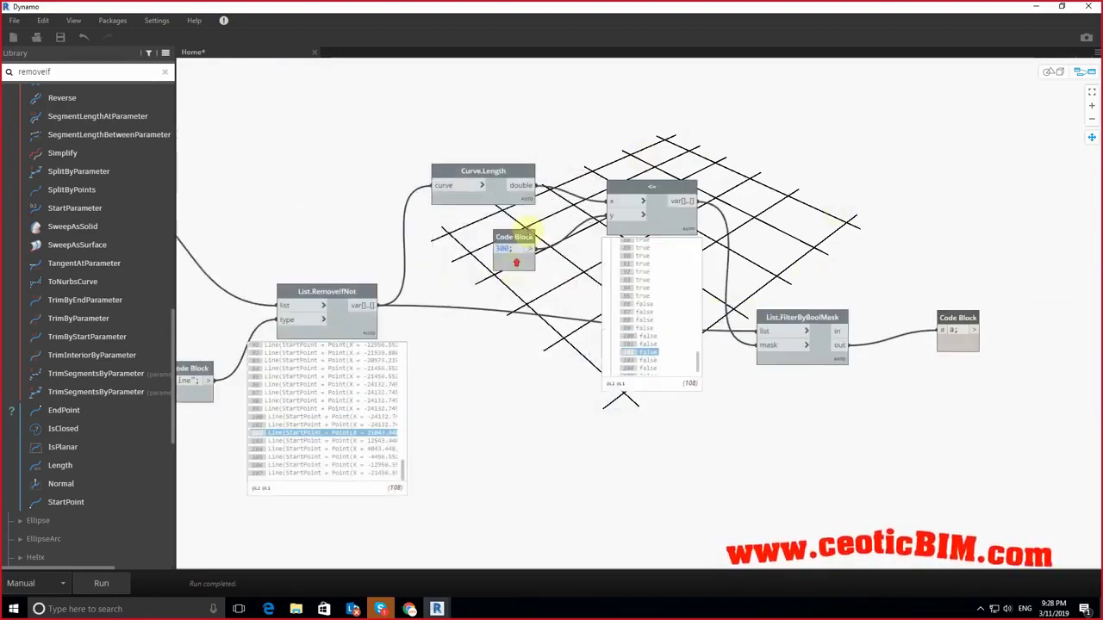
middle_click_drag(493, 388, 308, 382)
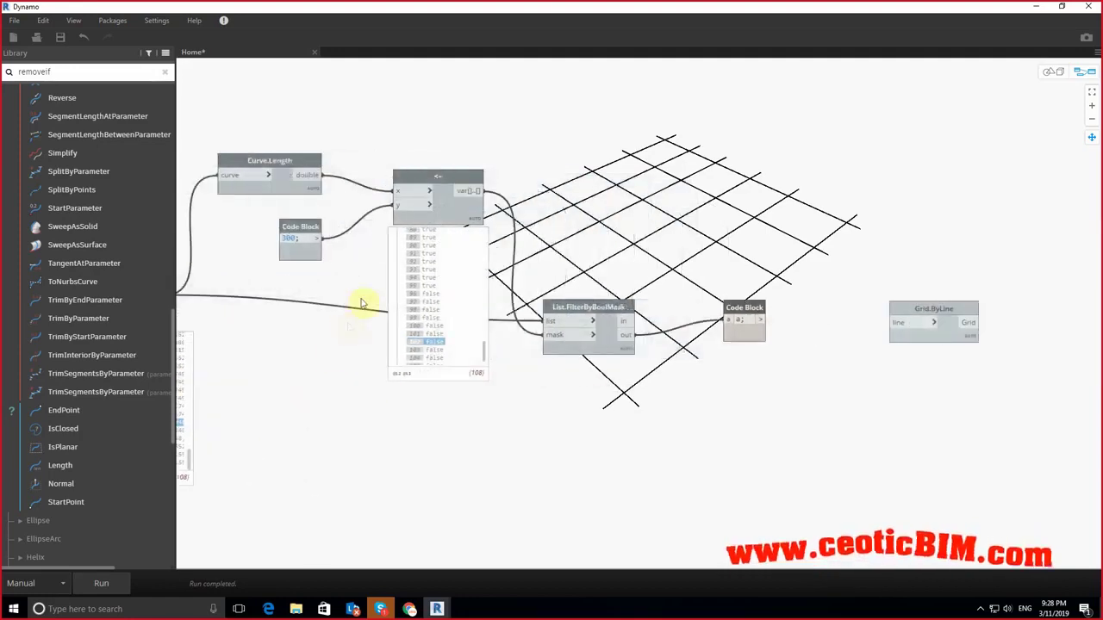
middle_click_drag(642, 263, 571, 260)
mouse_move(556, 340)
left_mouse_down()
mouse_move(655, 322)
mouse_move(633, 324)
left_mouse_up()
left_click(695, 276)
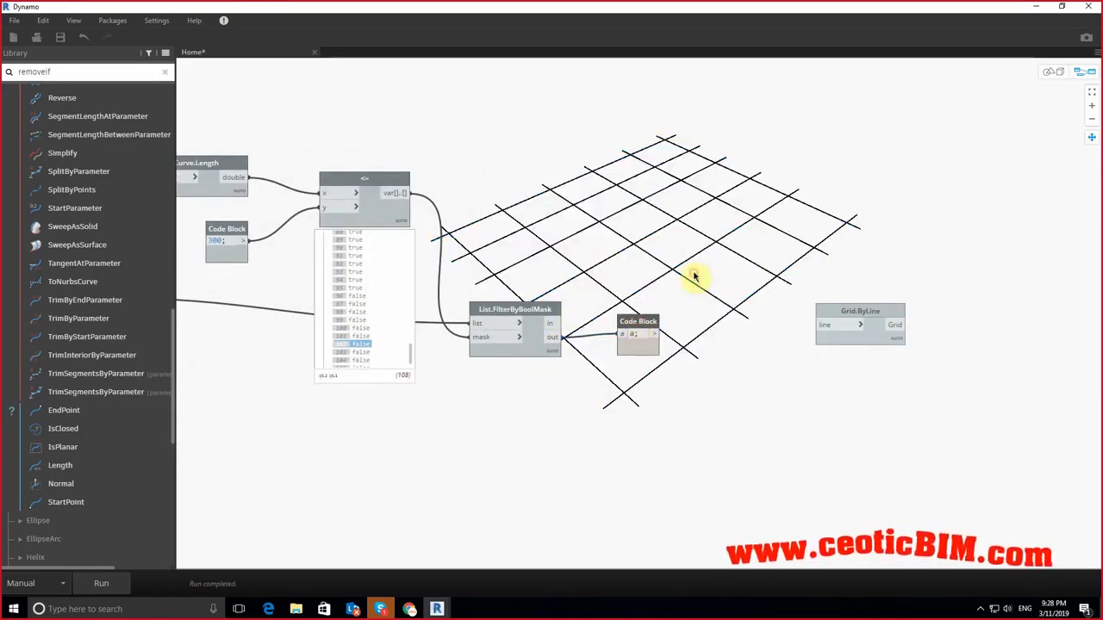
left_click(640, 321)
Step: Delete the preview Code Block and move Grid.ByLine next to the filter node
right_click(653, 321)
left_click(687, 328)
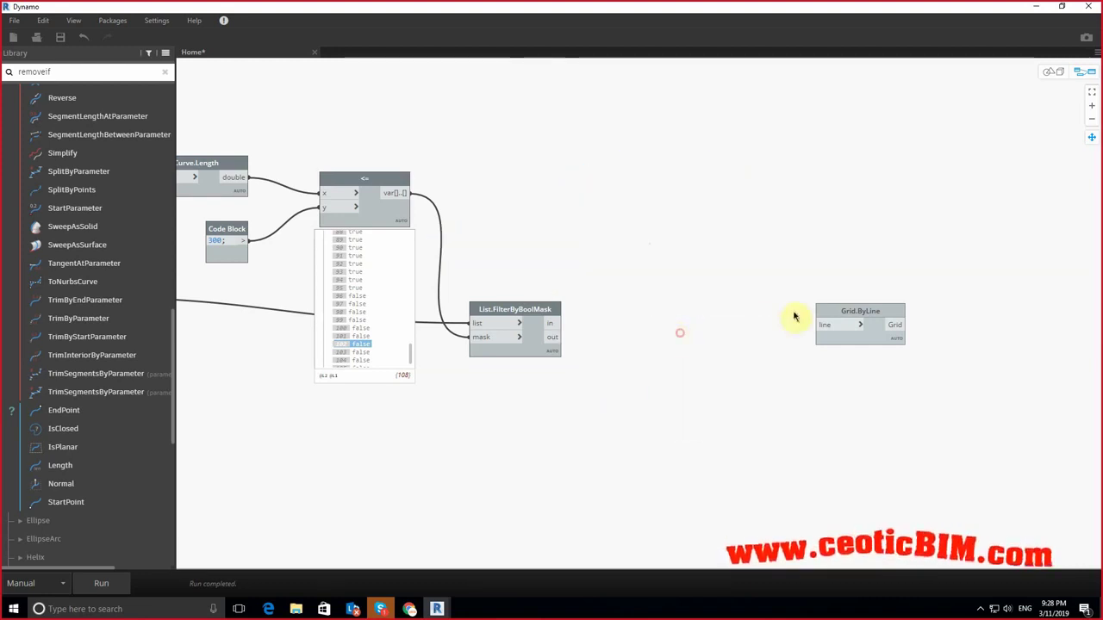
left_click_drag(766, 326, 664, 327)
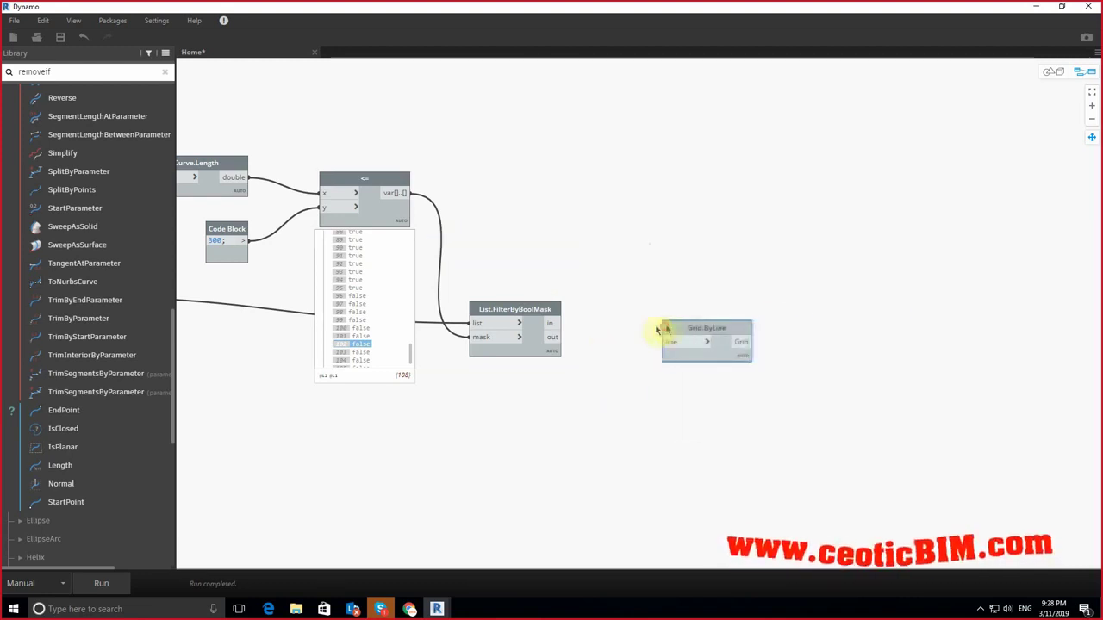
Step: Wire FilterByBoolMask's filtered lines into Grid.ByLine and run the graph to create grids 4–12
left_click(551, 345)
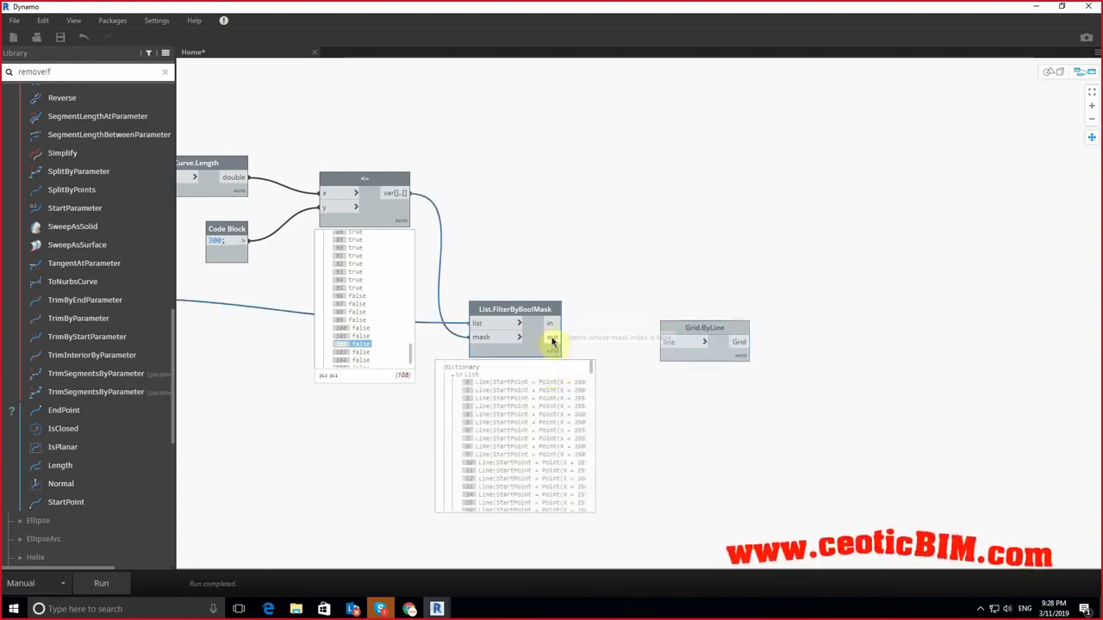
left_click_drag(552, 338, 669, 345)
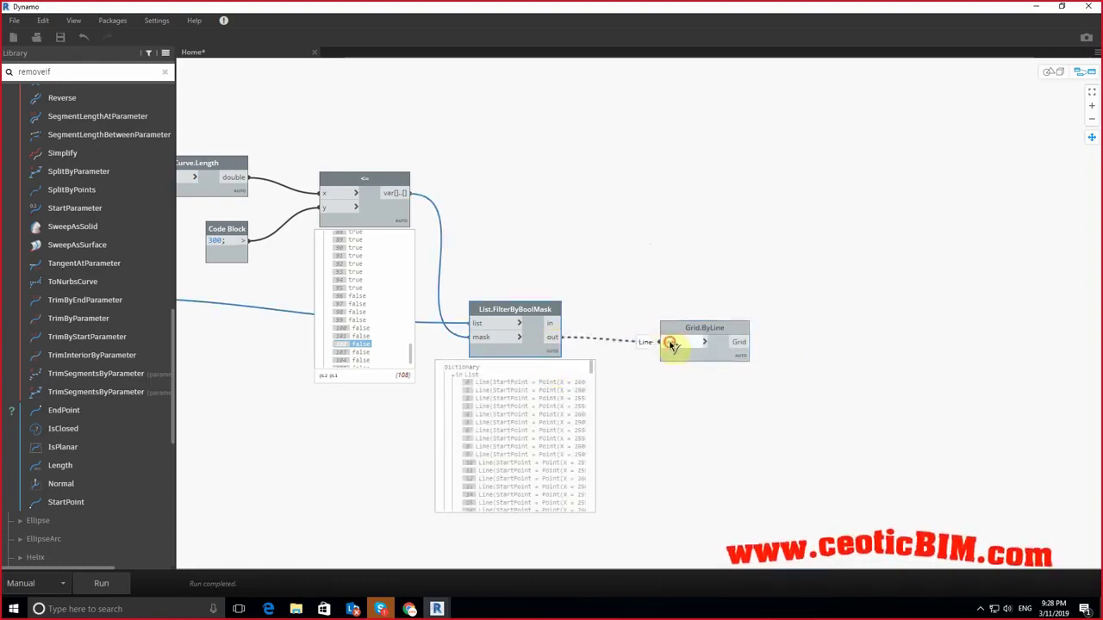
left_click(671, 345)
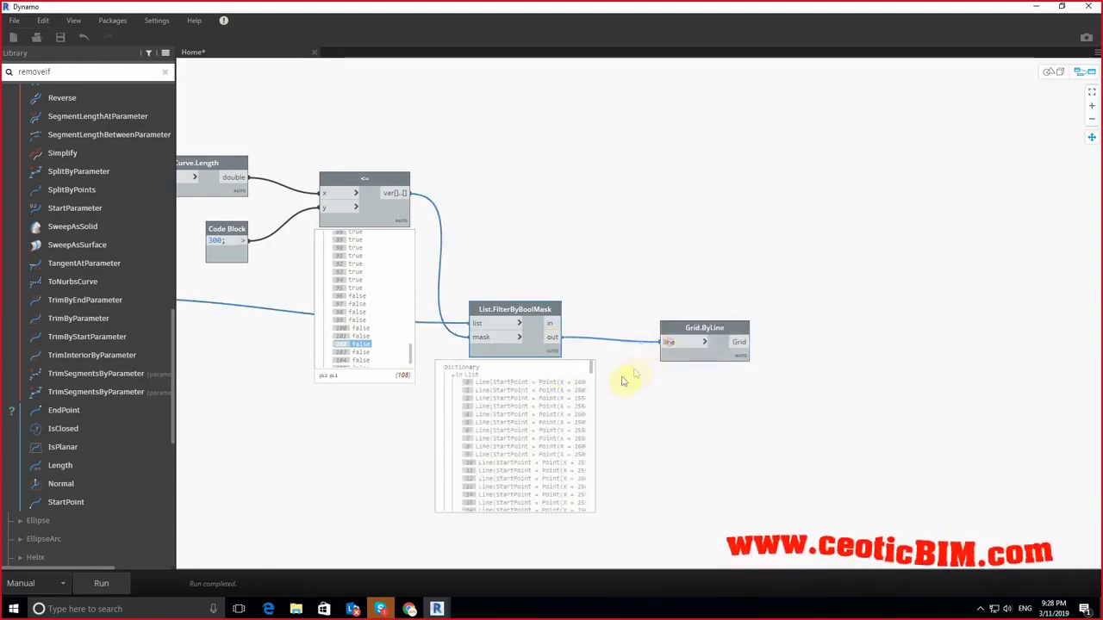
left_click(104, 585)
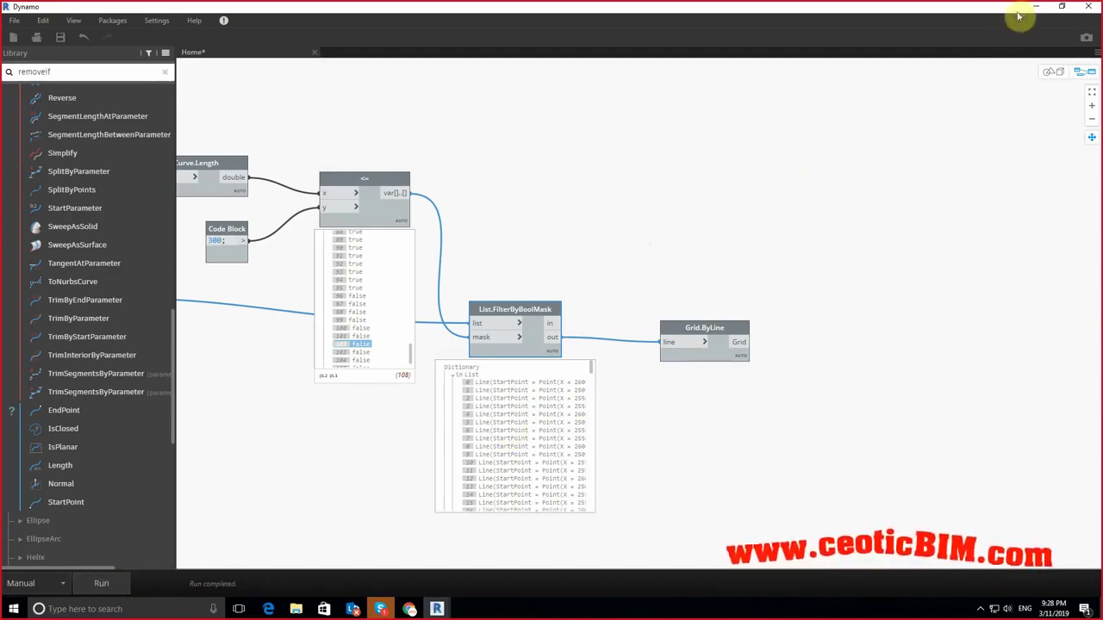
left_click(1036, 6)
scroll(660, 480, "up", 3)
scroll(658, 439, "up", 3)
scroll(709, 451, "down", 2)
Step: Uncheck Show imported categories in Level 2's Visibility/Graphic Overrides to hide the CAD drawing
key("v")
key("g")
left_click(575, 151)
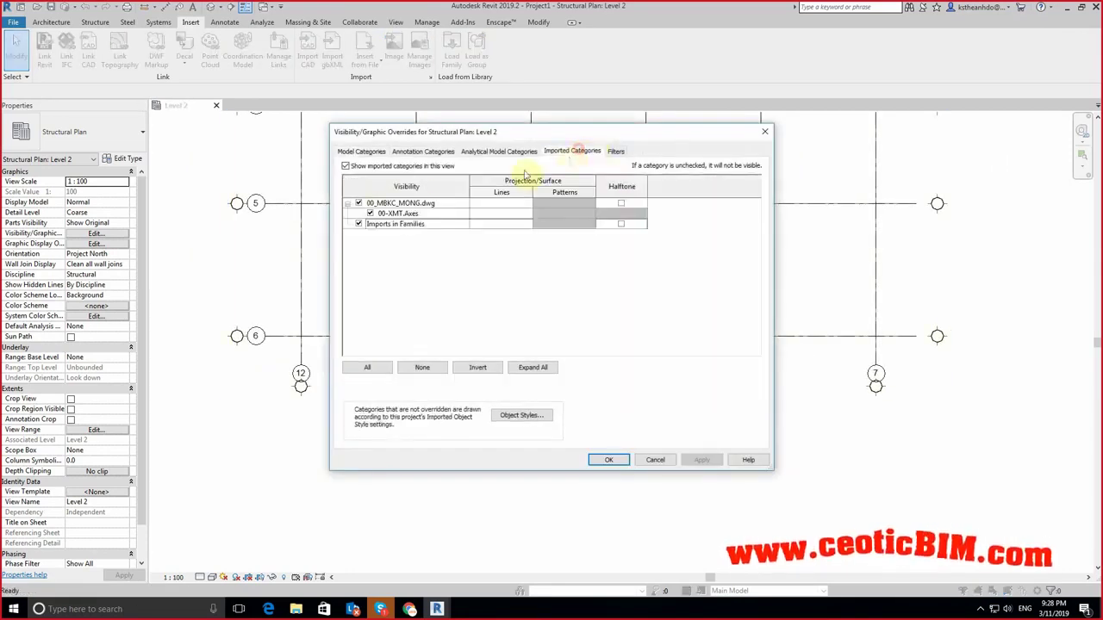
left_click(347, 167)
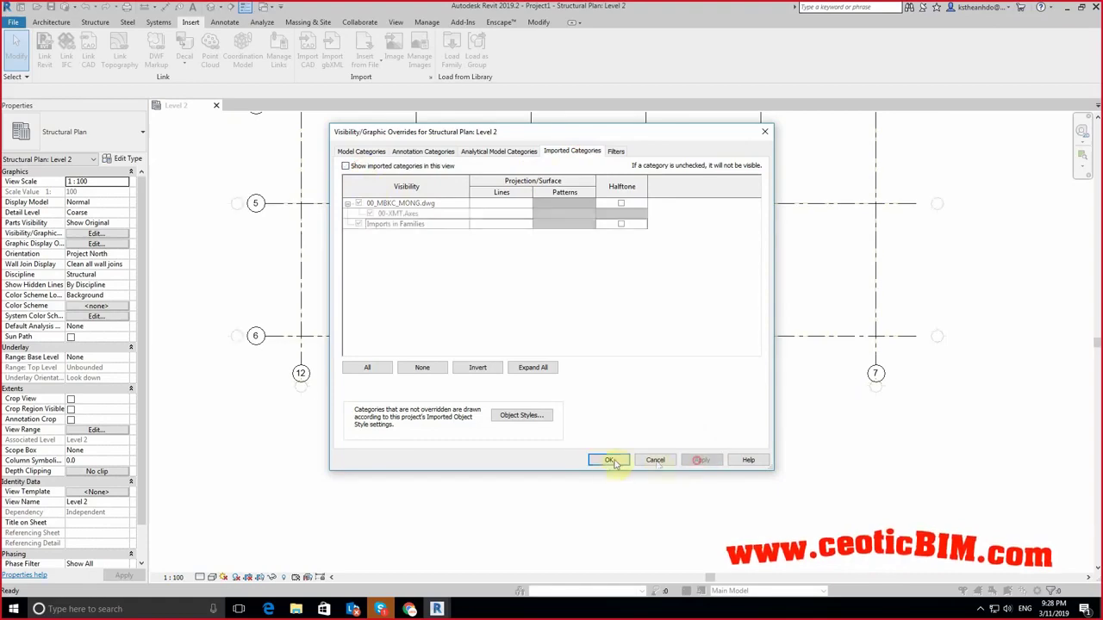
left_click(608, 460)
scroll(783, 433, "down", 4)
Step: Window-select the generated grid lines to check them, then bring the Dynamo graph forward
left_click_drag(840, 401, 568, 173)
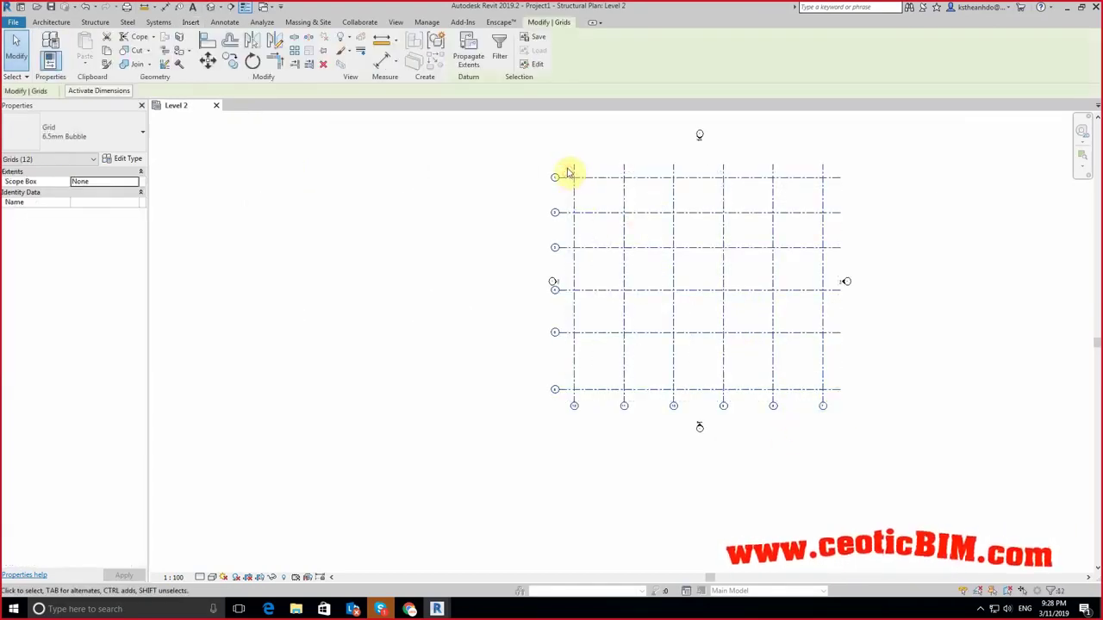
scroll(738, 369, "up", 2)
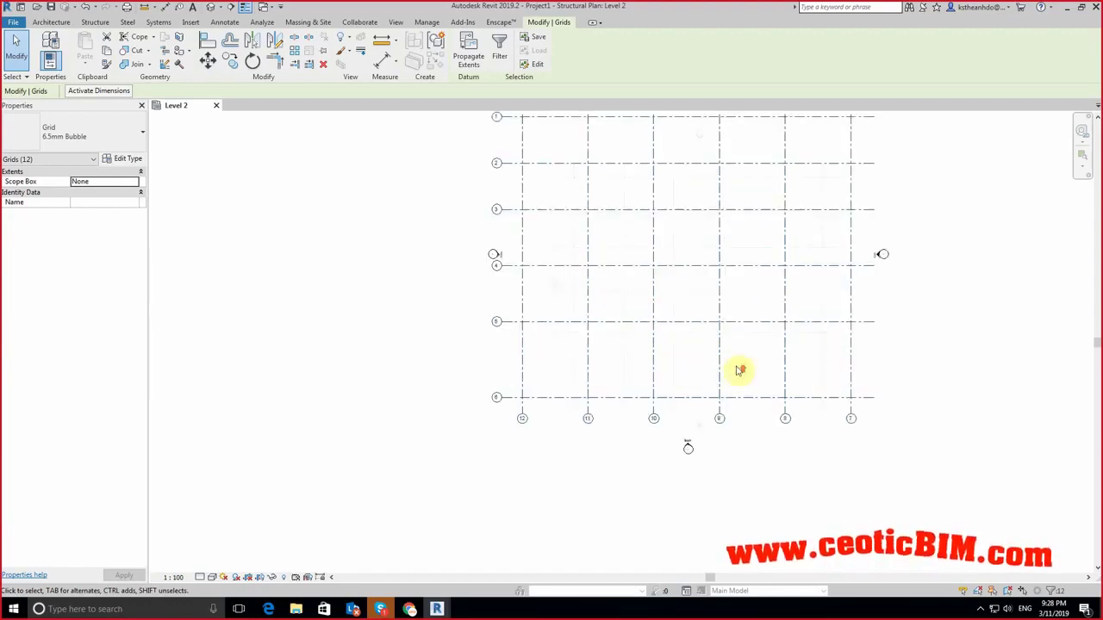
scroll(737, 366, "up", 2)
left_click(736, 364)
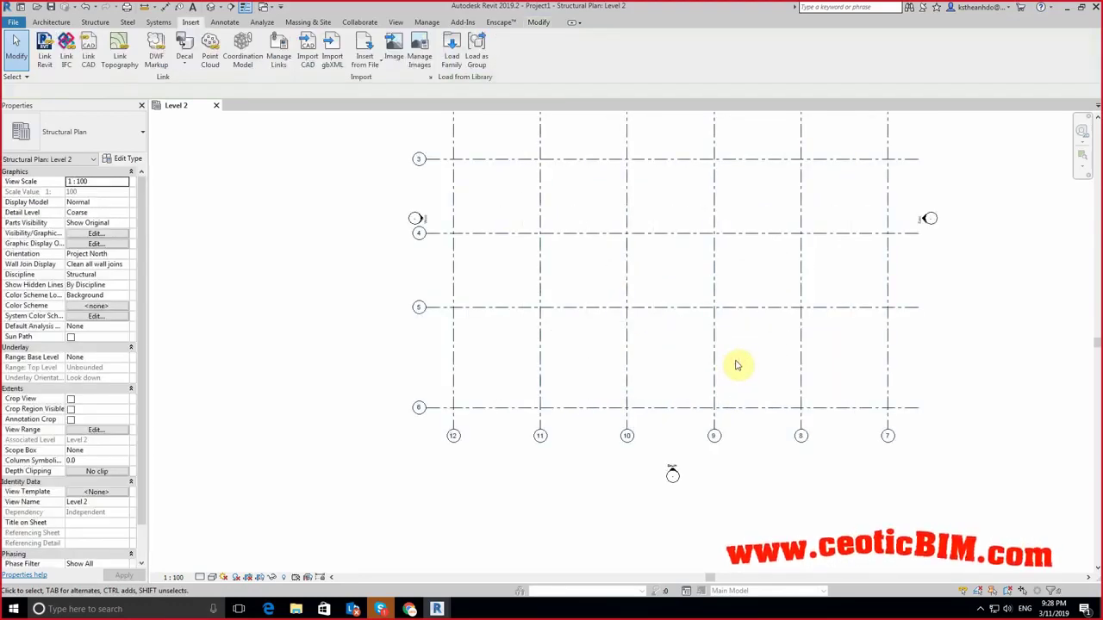
mouse_move(436, 610)
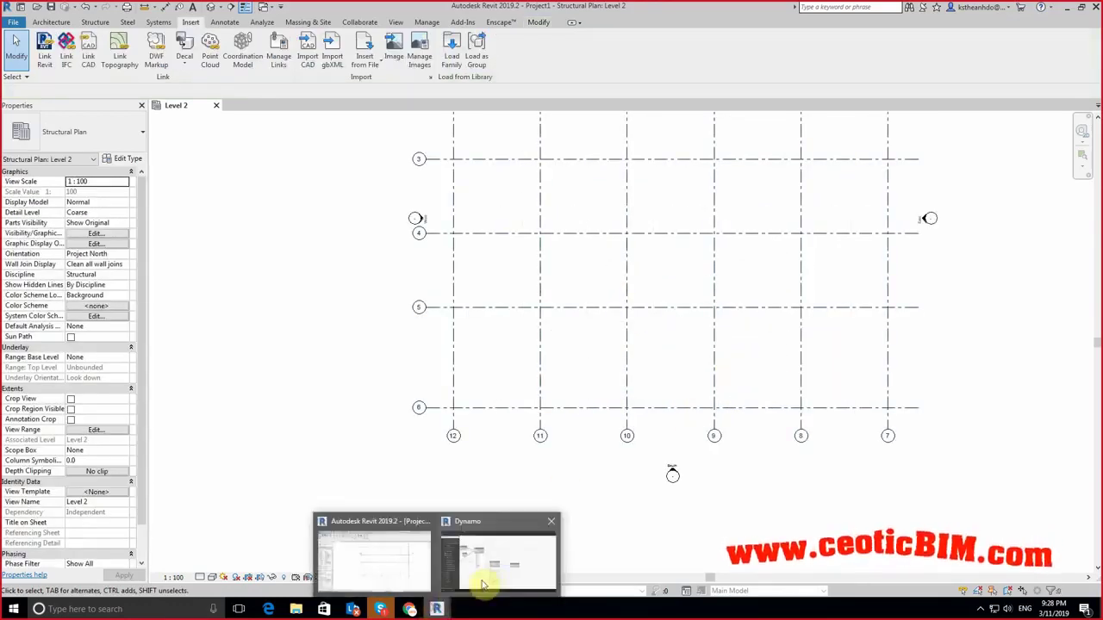
left_click(489, 571)
scroll(715, 444, "down", 1)
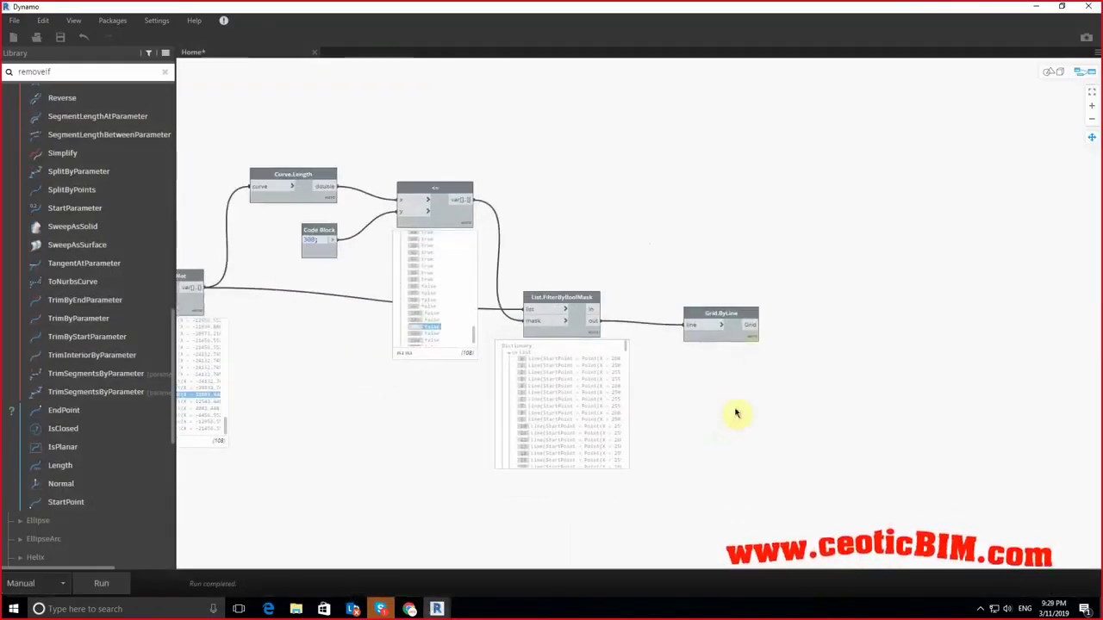
scroll(707, 387, "up", 2)
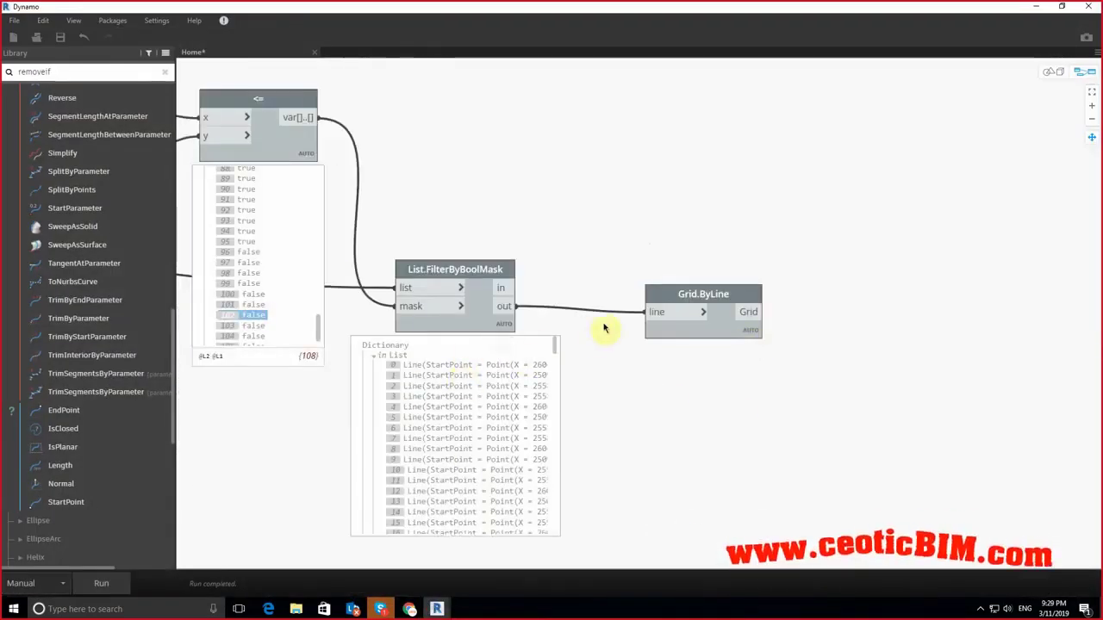
Step: In the Revit plan, check grids 8, 9, 10 and 12 one by one, then return to Dynamo
left_click(1037, 7)
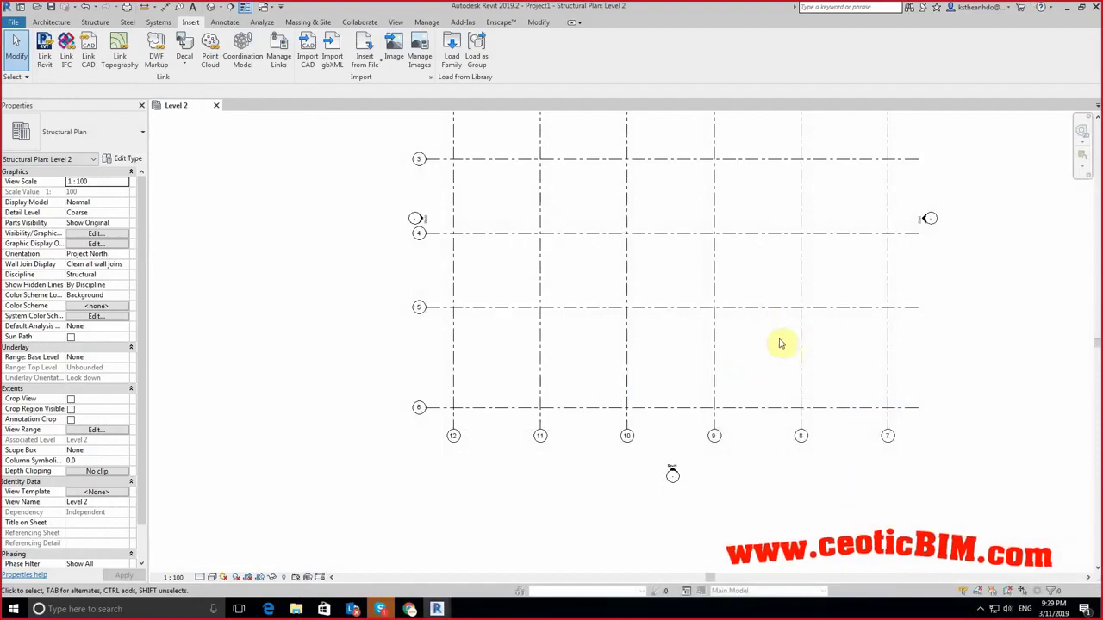
left_click(801, 356)
left_click(714, 349)
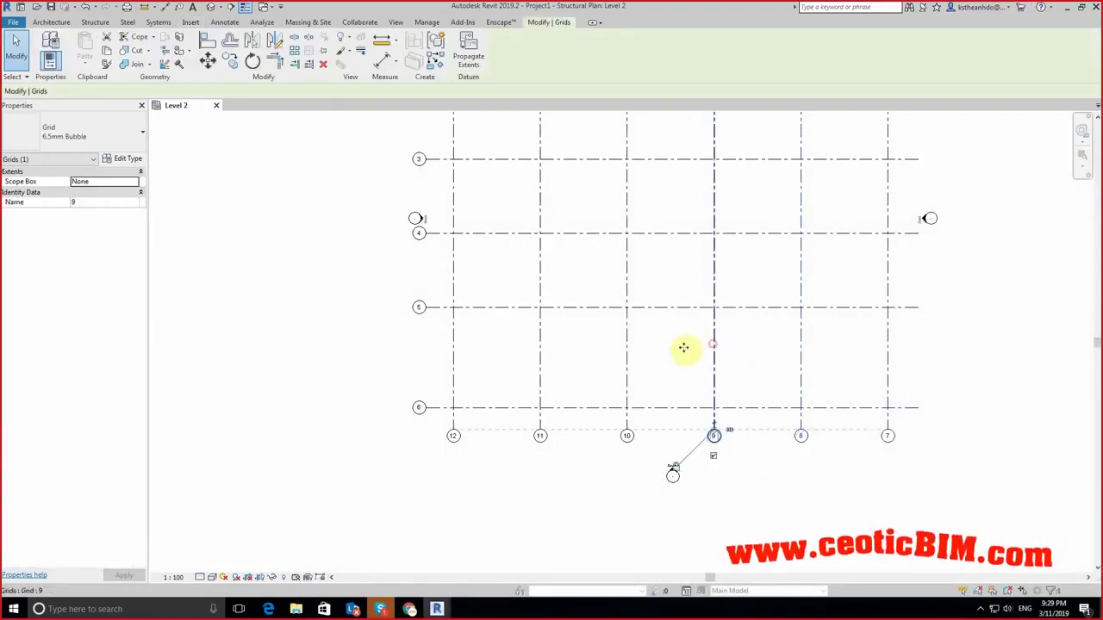
left_click(627, 348)
left_click(536, 360)
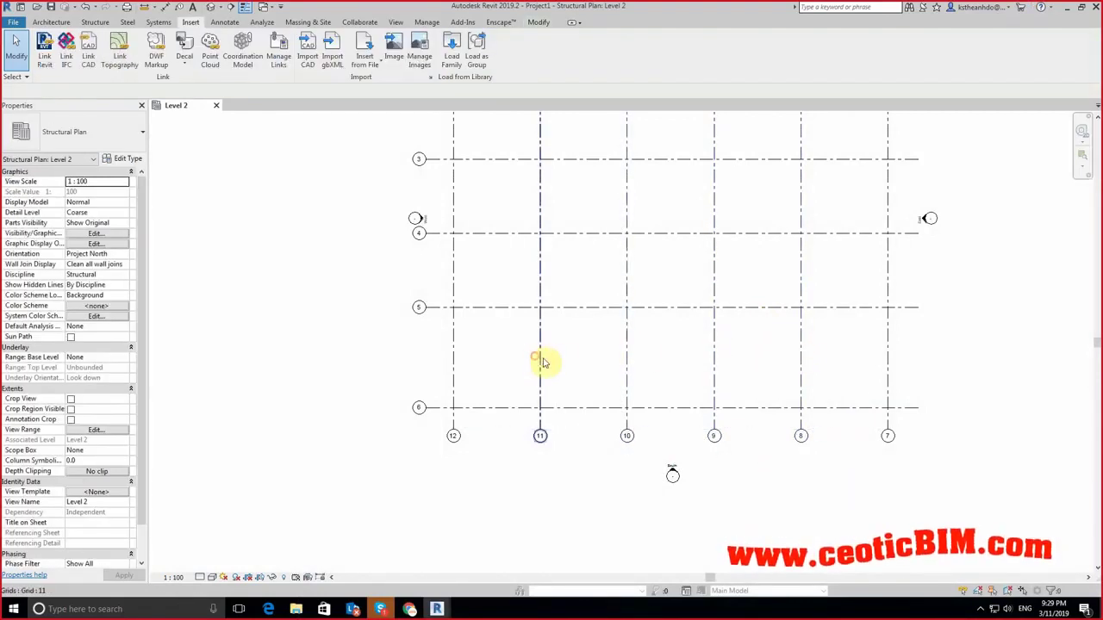
left_click(455, 354)
left_click(862, 378)
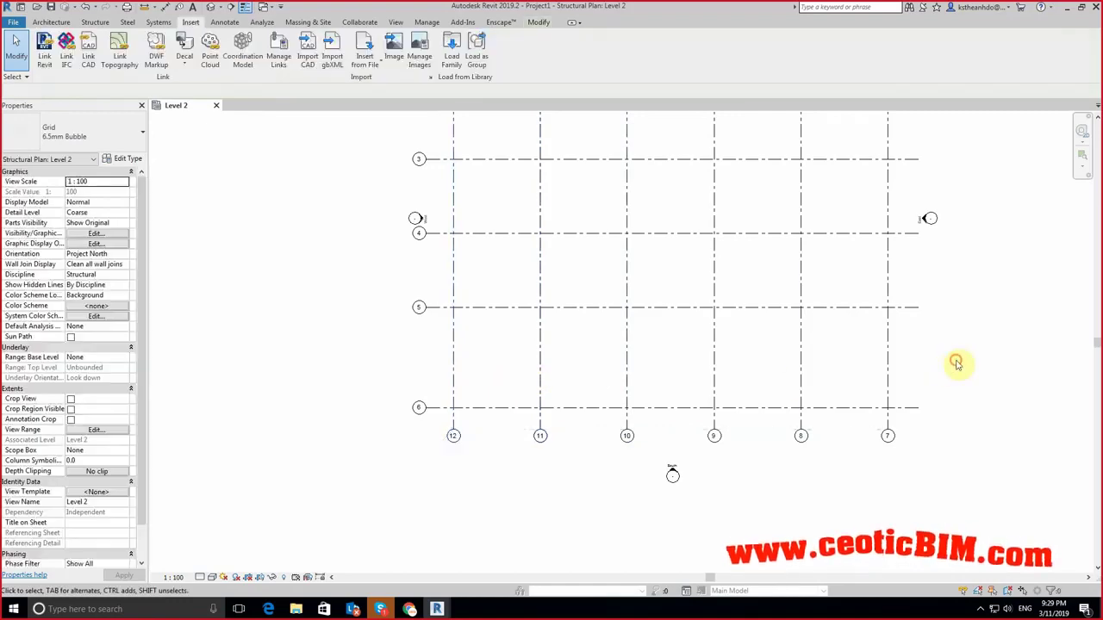
scroll(663, 455, "down", 3)
scroll(690, 444, "up", 2)
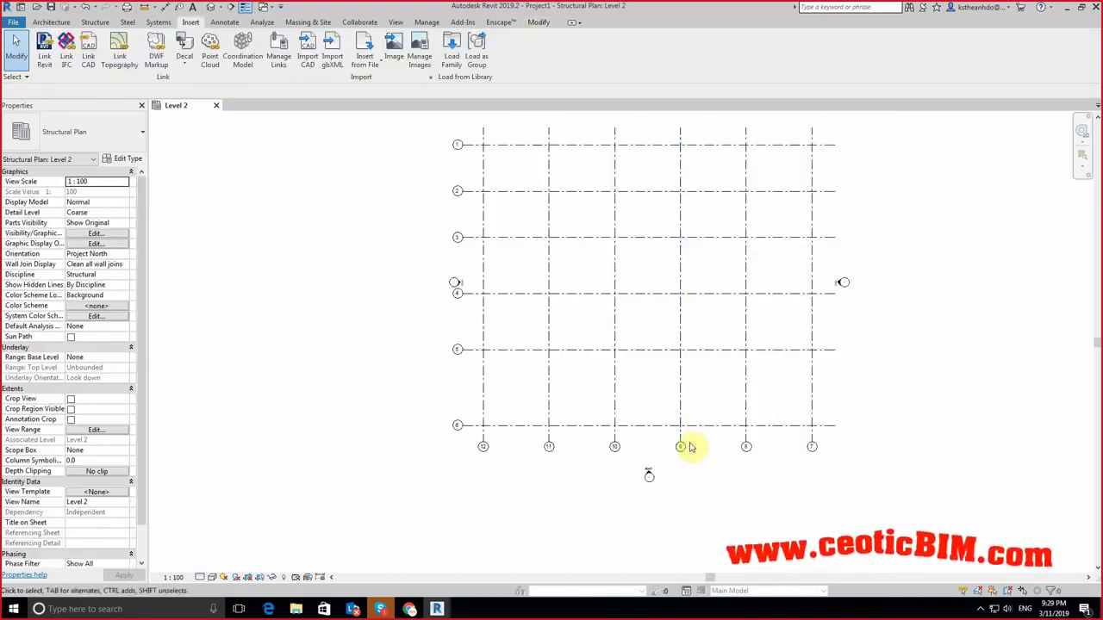
key("alt+Tab")
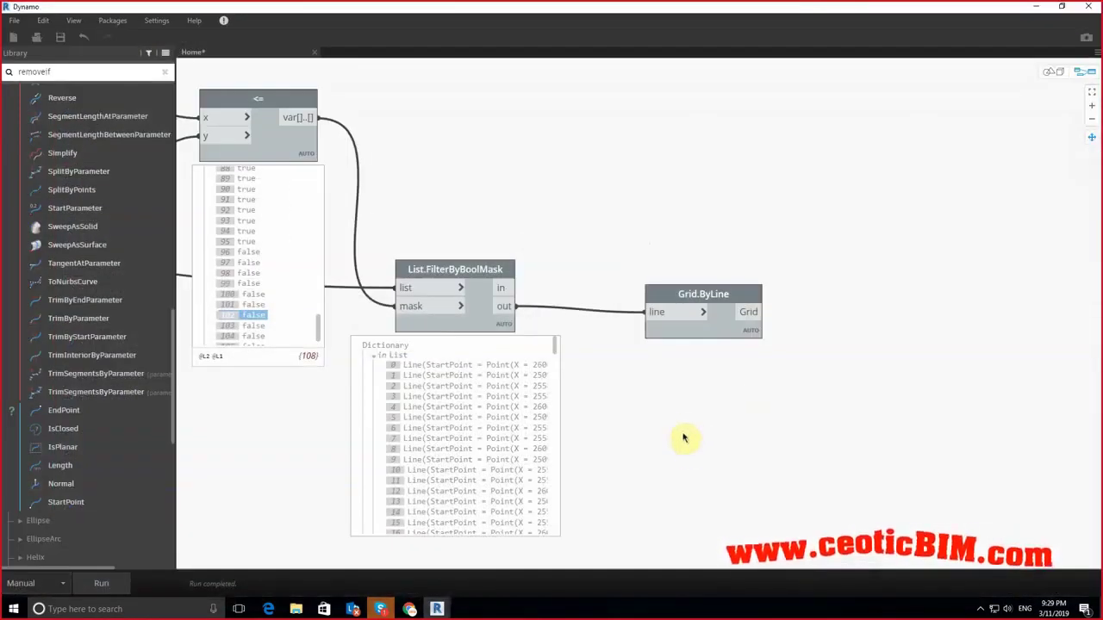
Step: Use Save As to make a Desktop folder B1 and save the graph there as Line2Grid.dyn
scroll(862, 314, "down", 5)
middle_click_drag(590, 414, 626, 442)
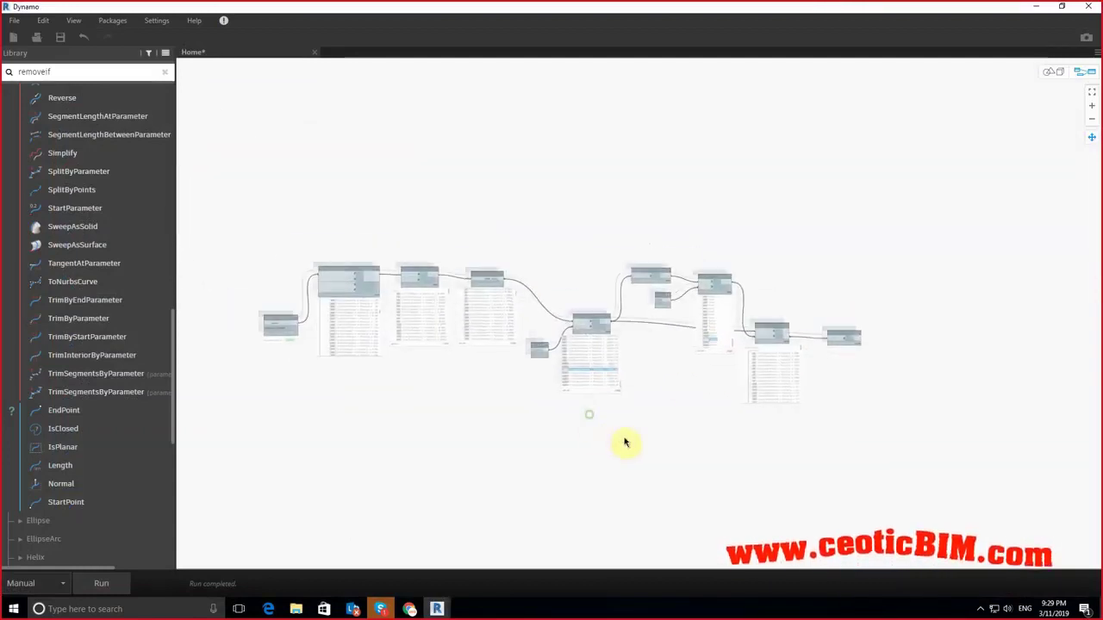
scroll(526, 446, "up", 2)
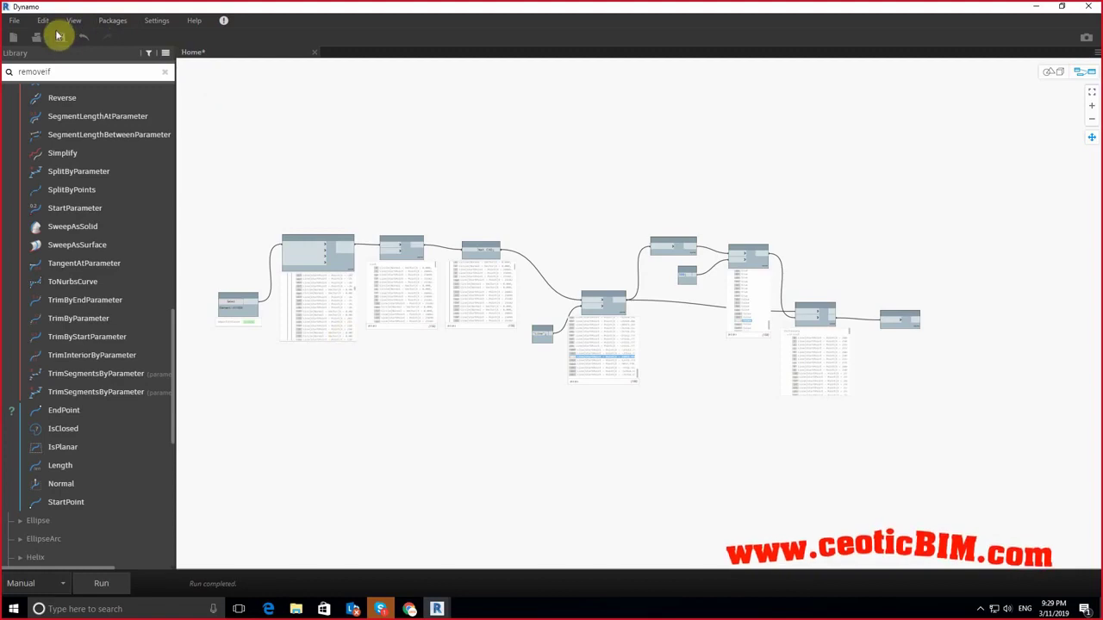
left_click(60, 37)
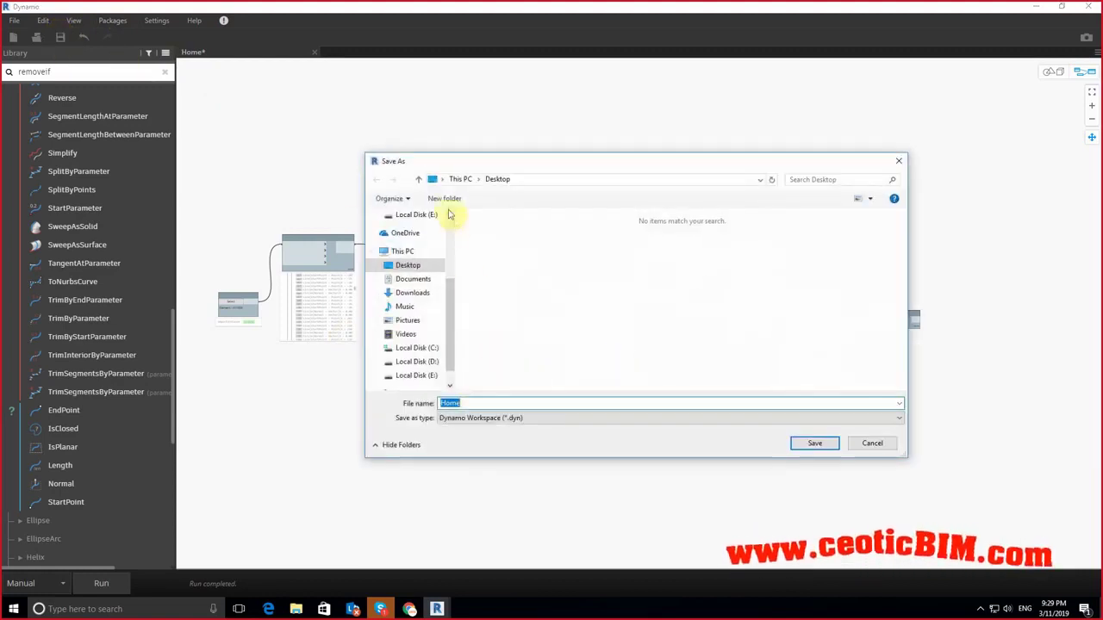
left_click(445, 198)
type("B1")
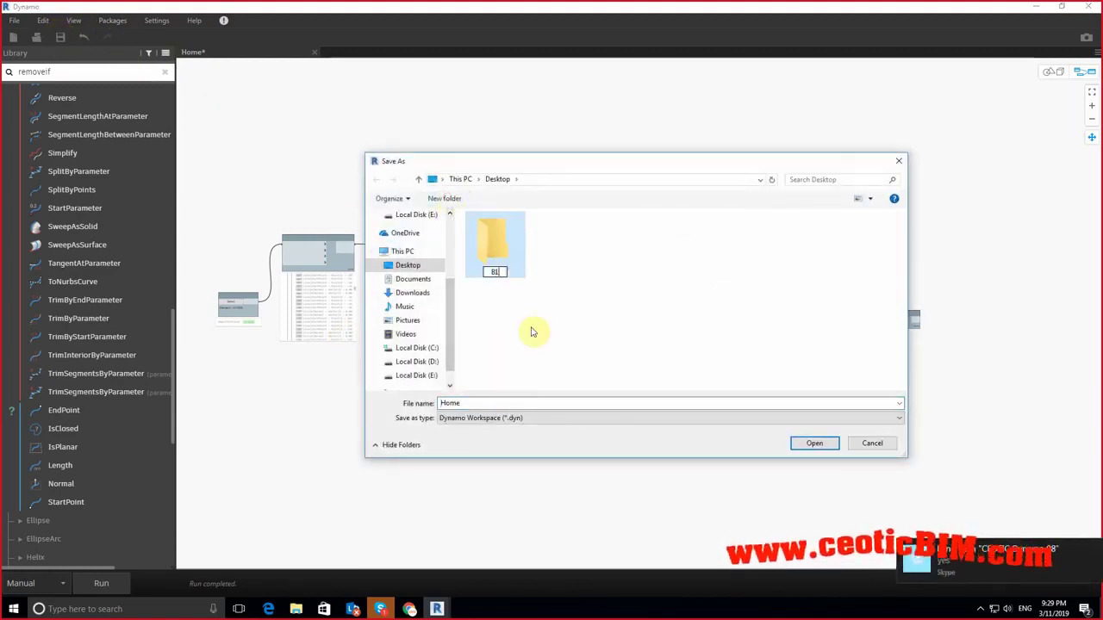
key("Return")
key("Return")
double_click(469, 403)
type("Lin")
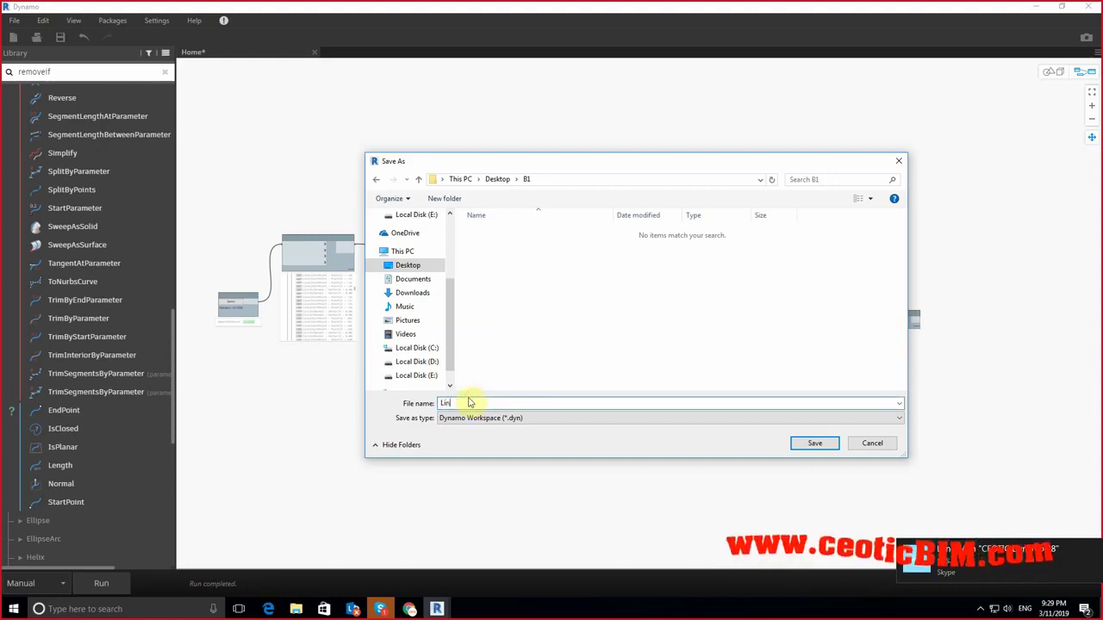
type("e2Grid")
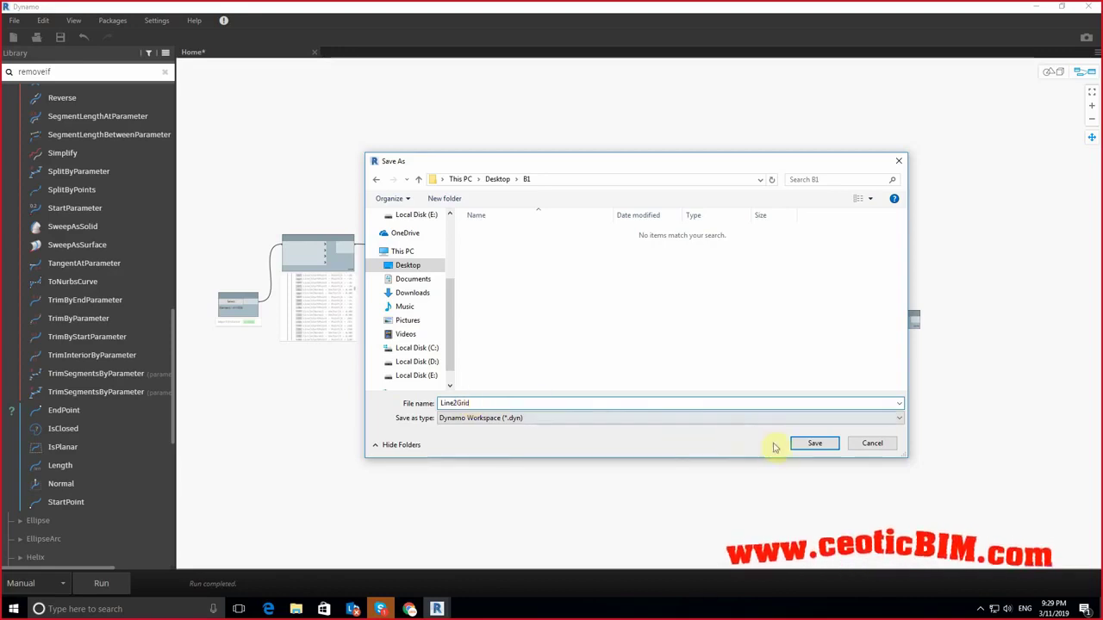
left_click(813, 442)
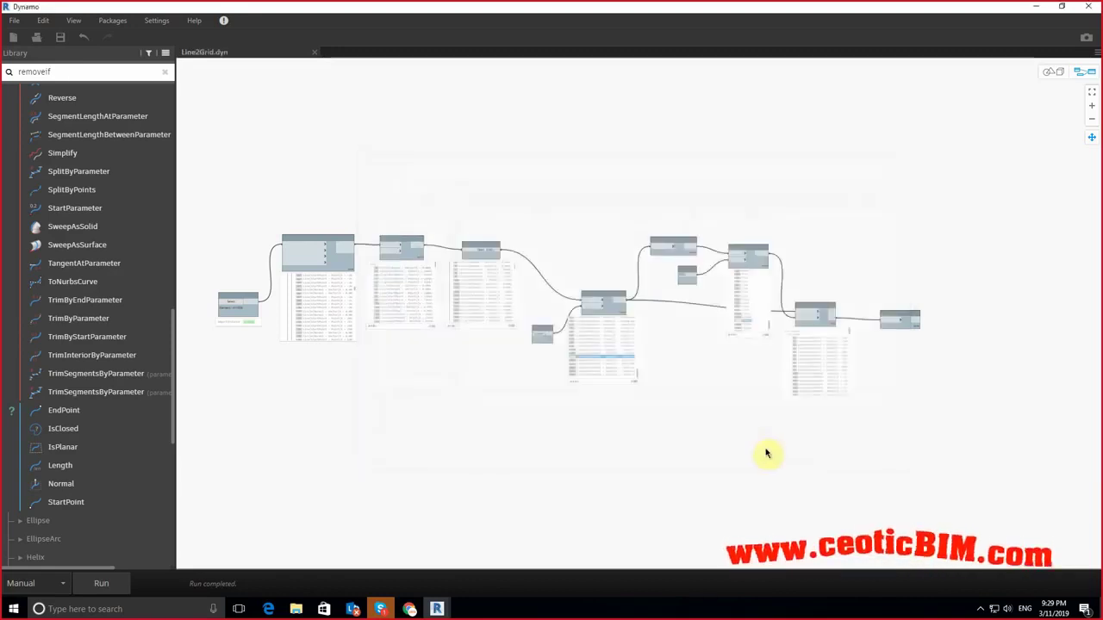
scroll(916, 337, "up", 5)
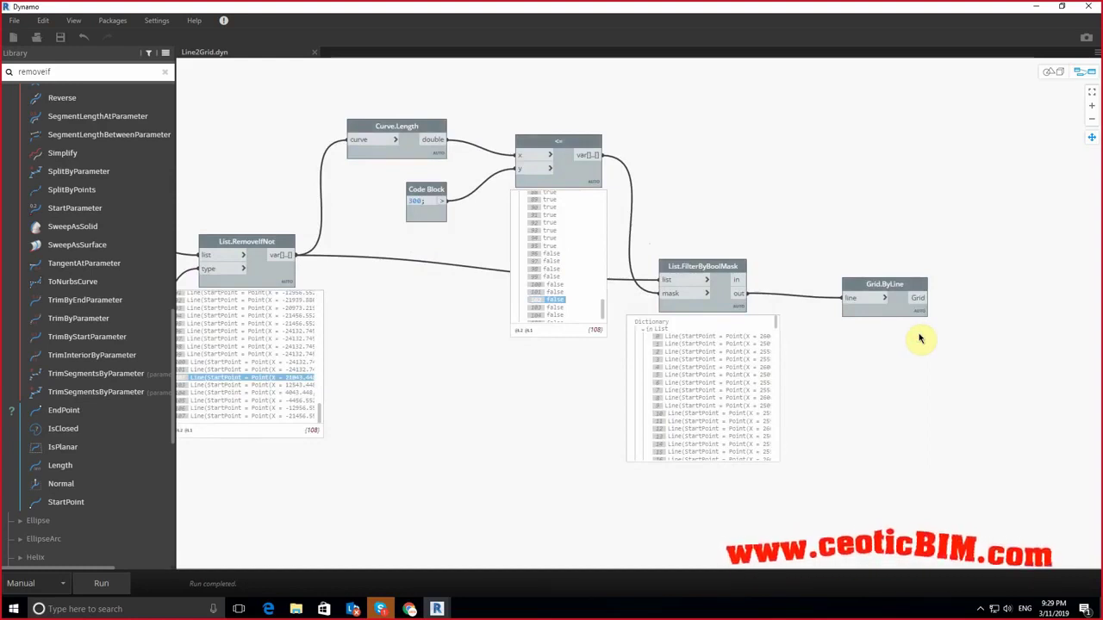
Step: Browse the Revit library to StructuralFraming and add a BeamByCurve node
scroll(60, 353, "down", 5)
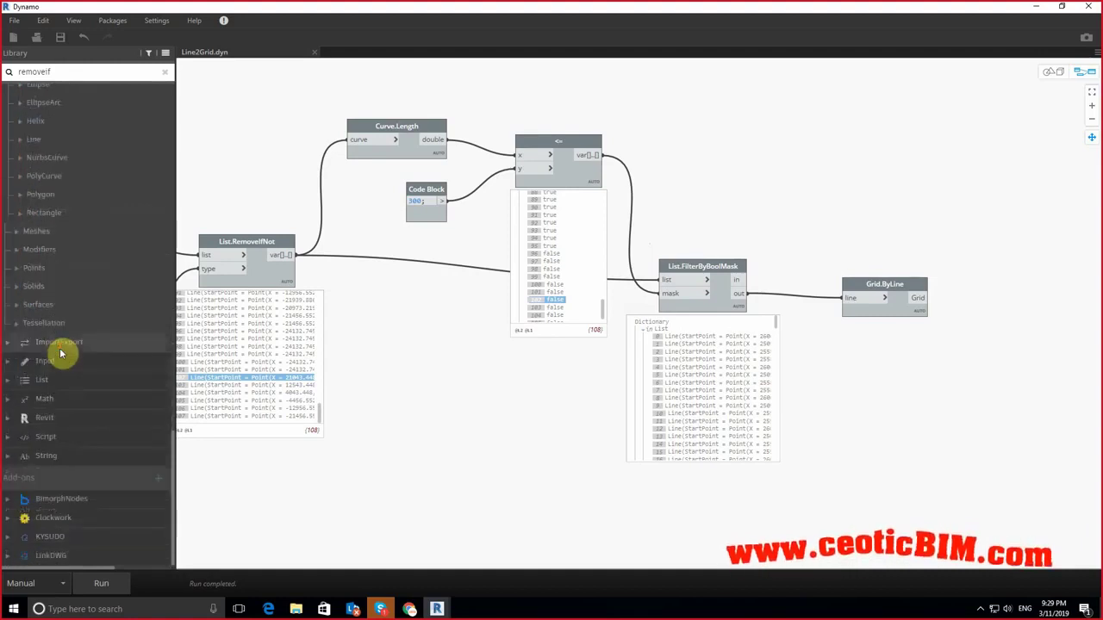
left_click(47, 418)
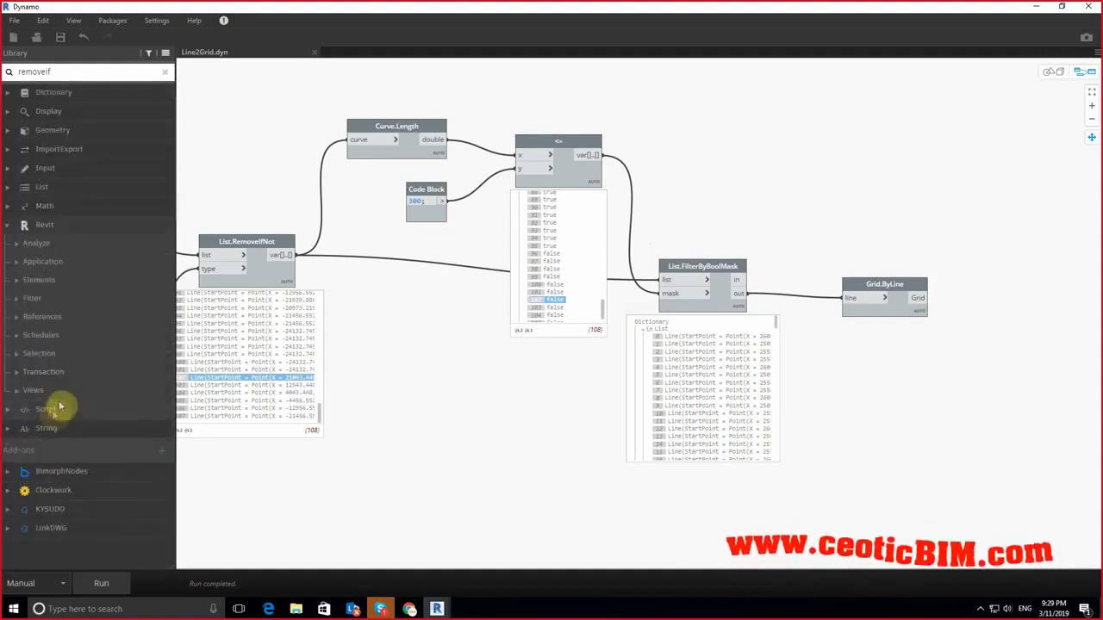
left_click(38, 280)
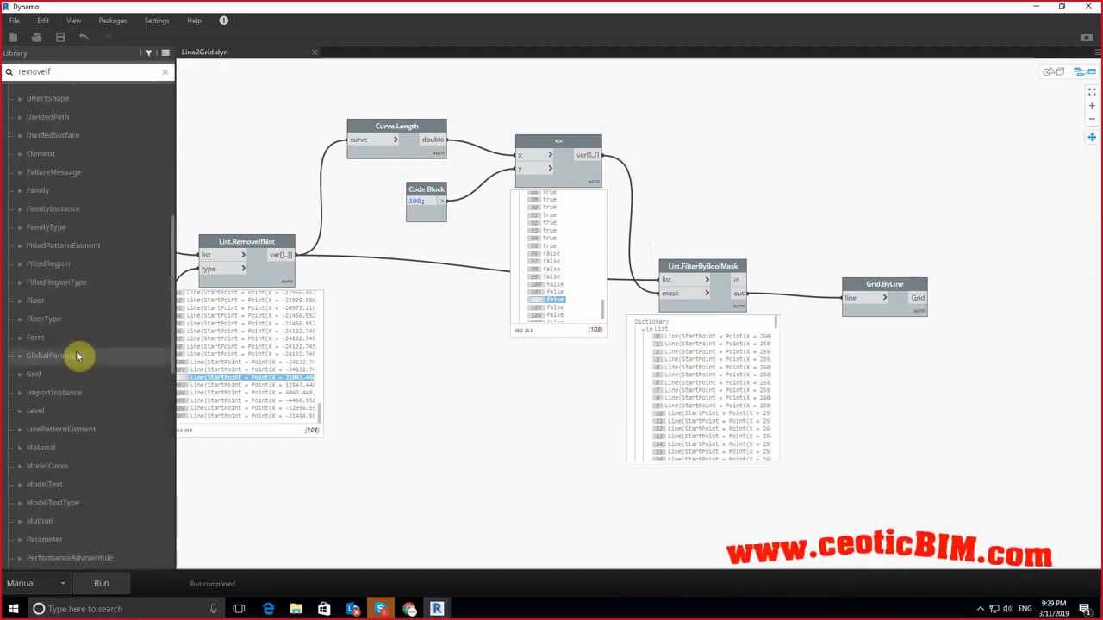
scroll(73, 340, "down", 3)
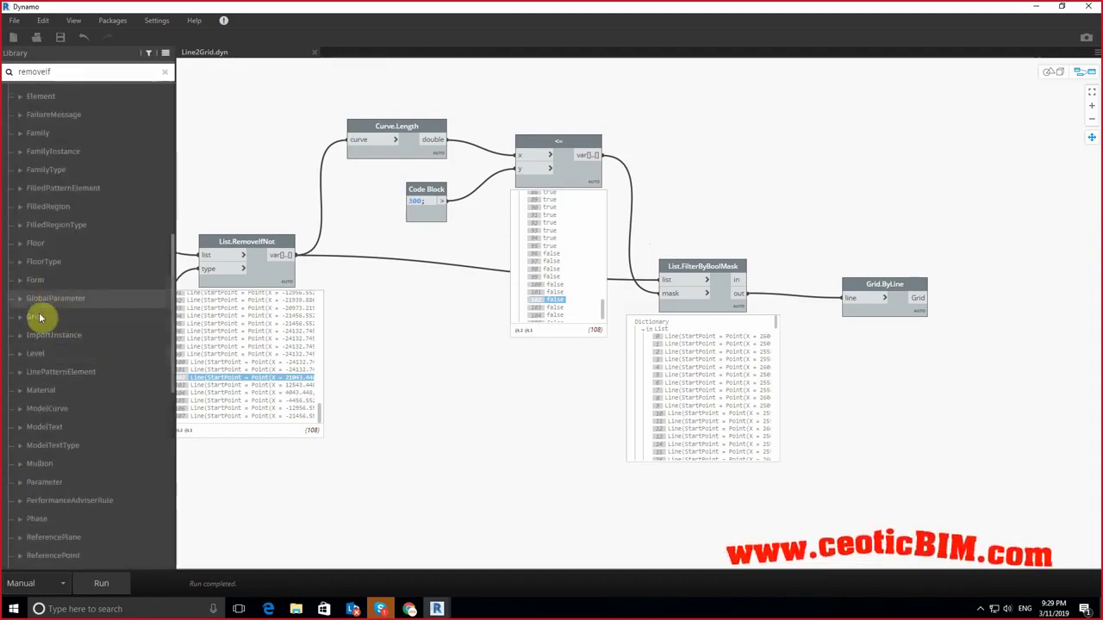
left_click(36, 316)
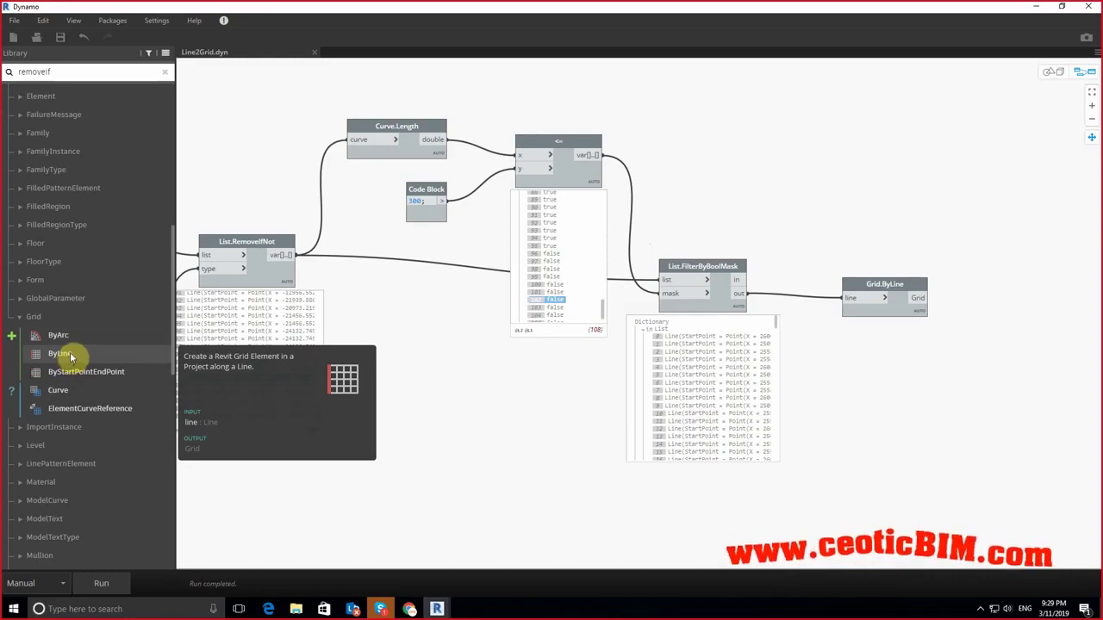
left_click(37, 318)
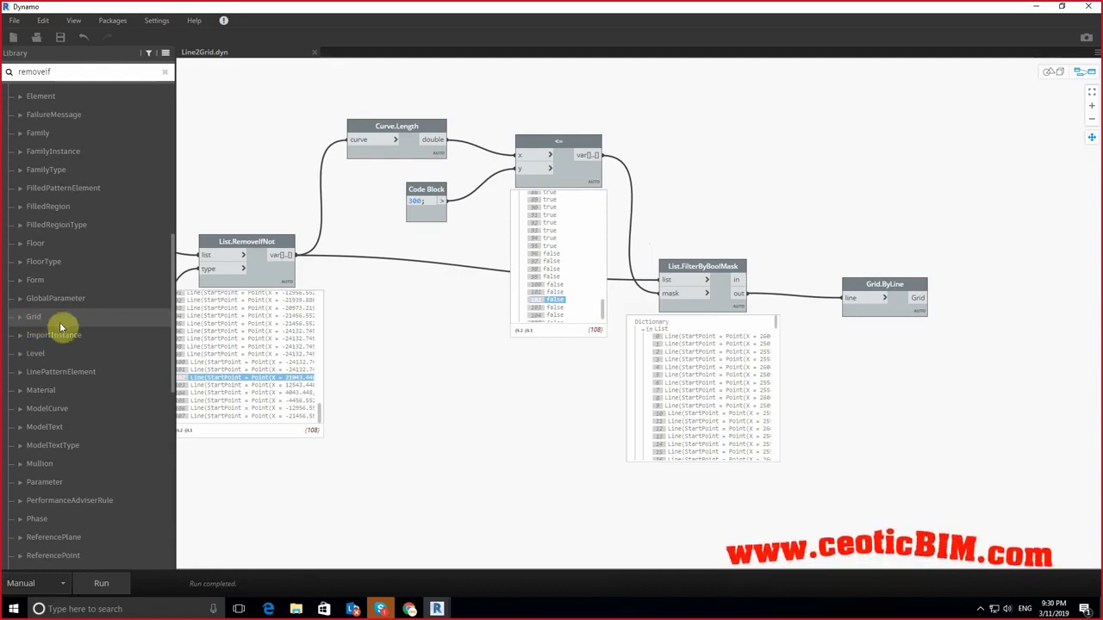
scroll(62, 328, "down", 5)
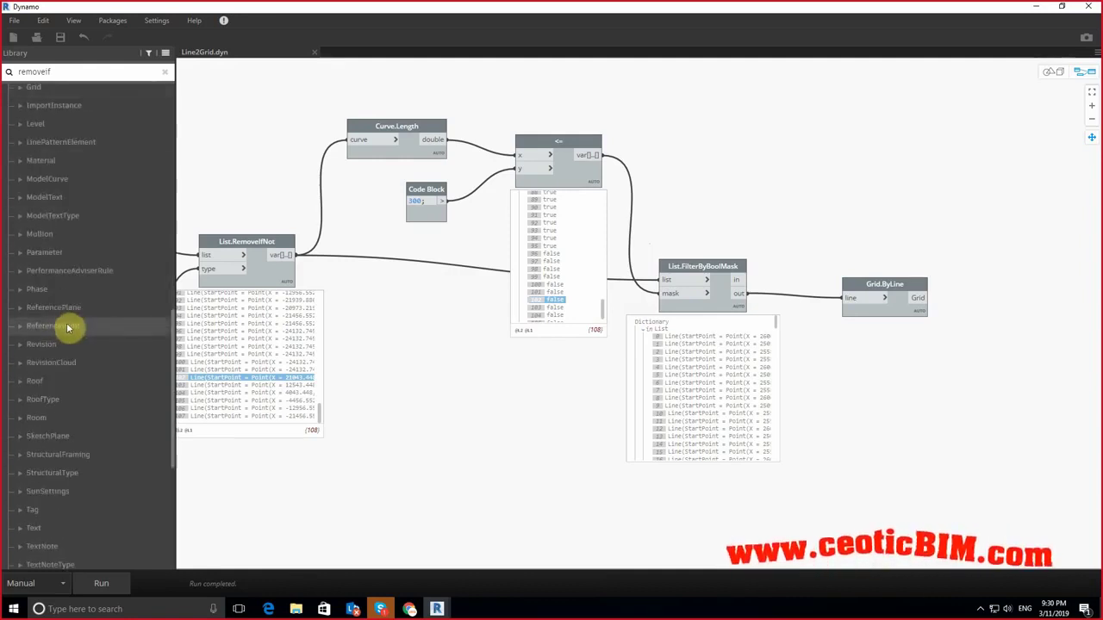
scroll(78, 320, "down", 3)
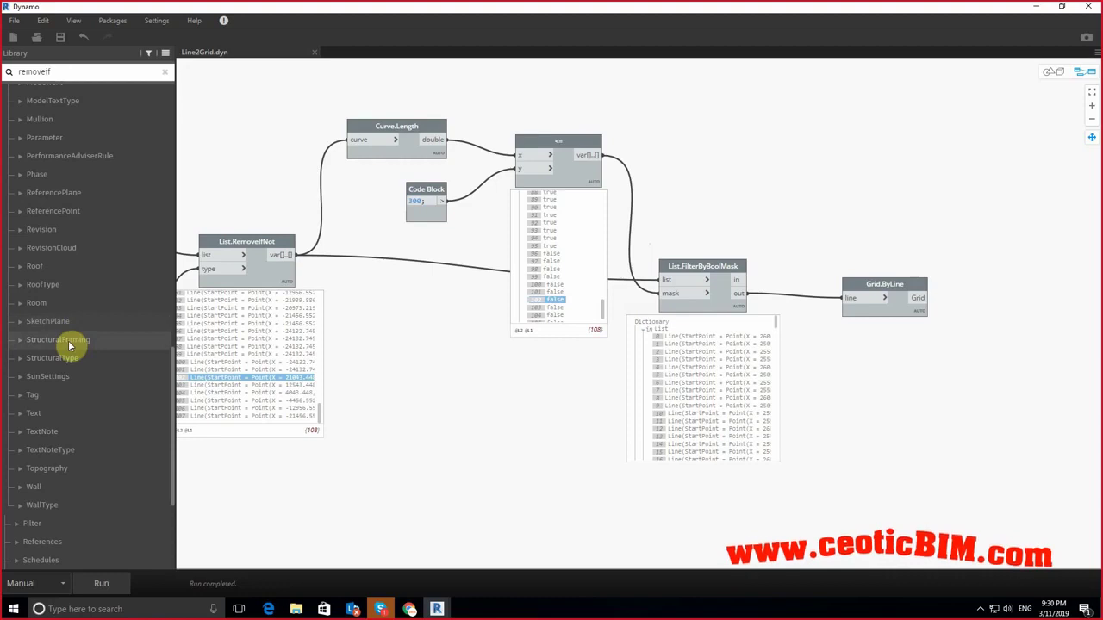
left_click(68, 343)
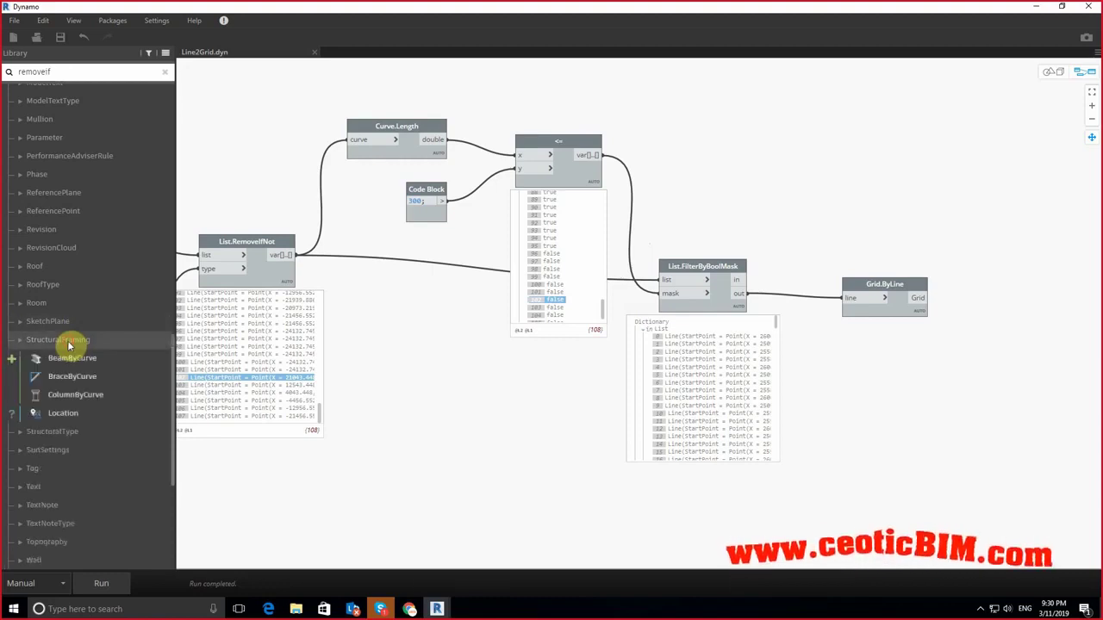
left_click(63, 360)
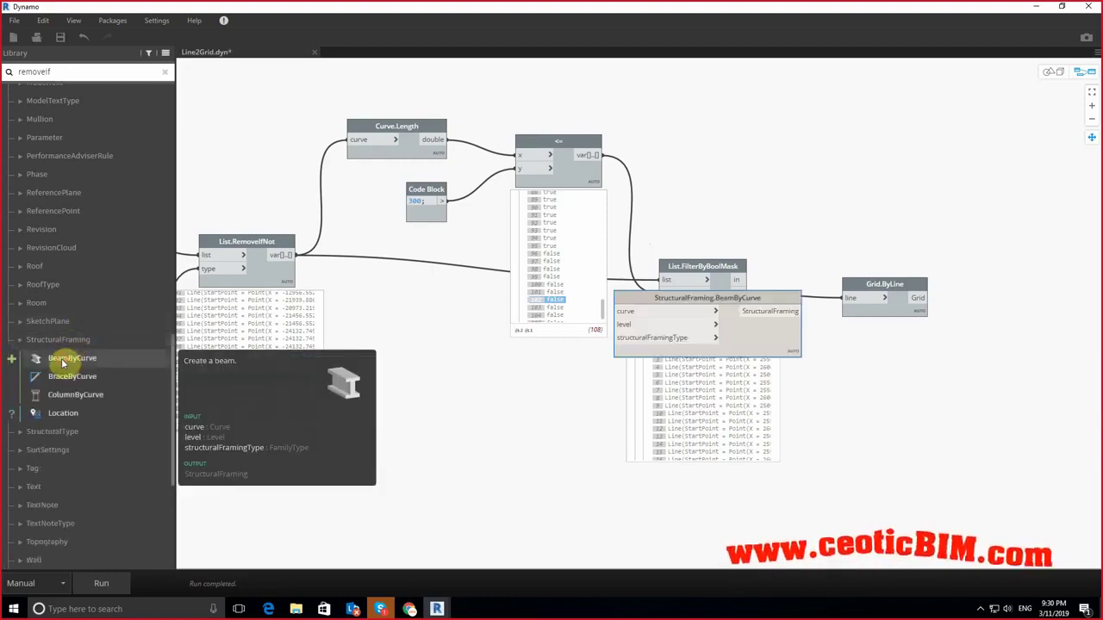
Step: Delete Grid.ByLine and wire the filtered lines into BeamByCurve's curve input
left_click_drag(642, 303, 931, 177)
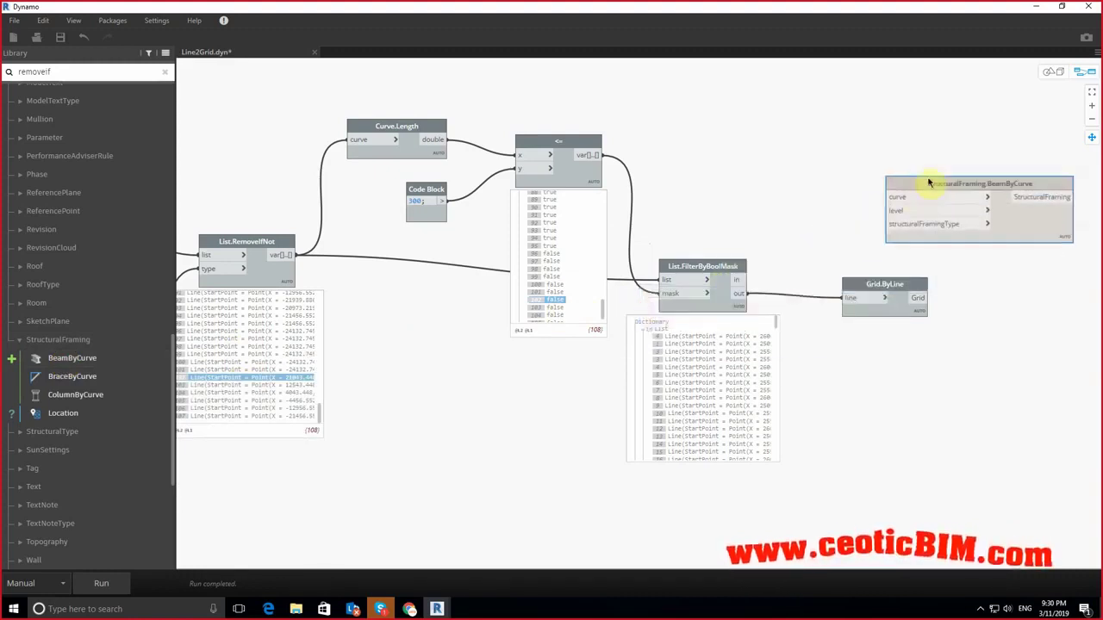
left_click_drag(859, 286, 859, 308)
right_click(859, 308)
left_click(870, 315)
left_click(738, 293)
left_click(907, 185)
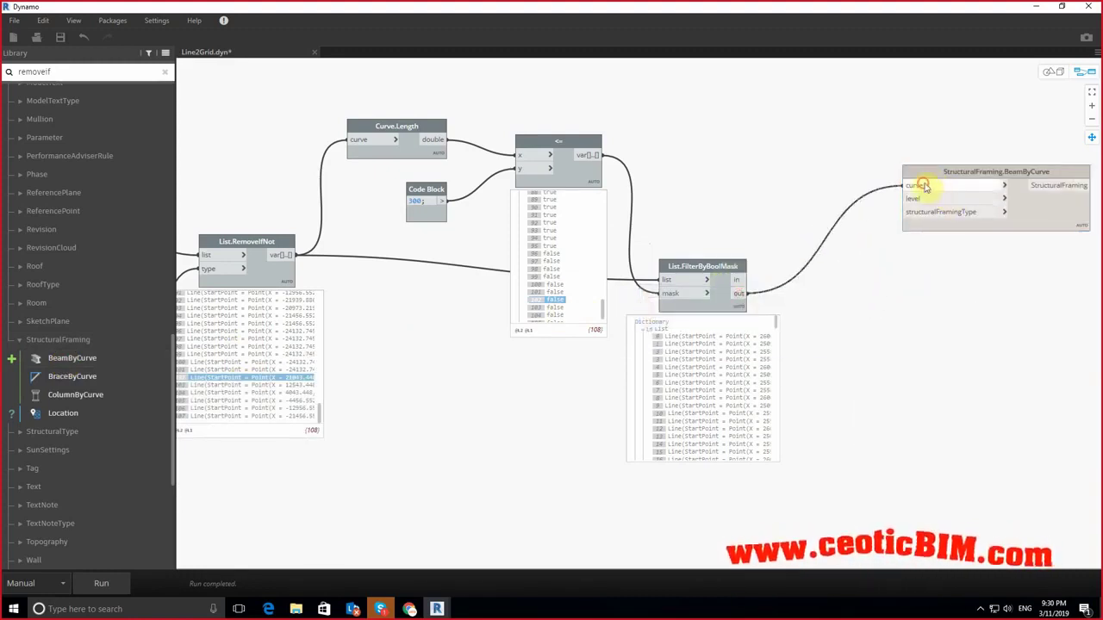
left_click_drag(991, 171, 991, 315)
left_click(1035, 6)
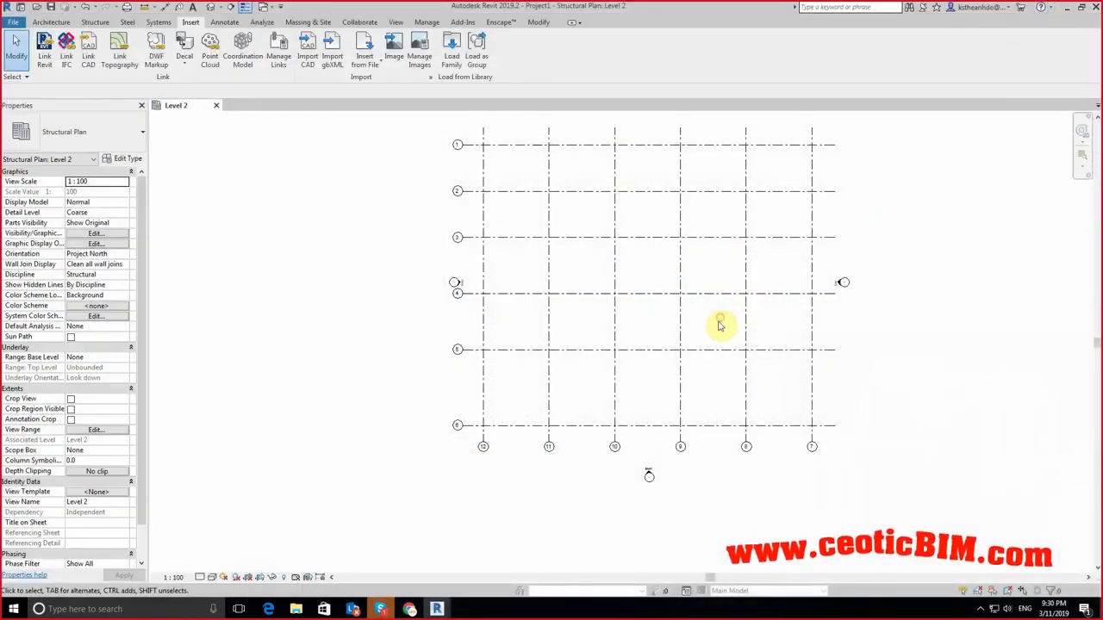
Step: Window-select all the grids in the Level 2 plan and delete them
left_click_drag(825, 424, 574, 200)
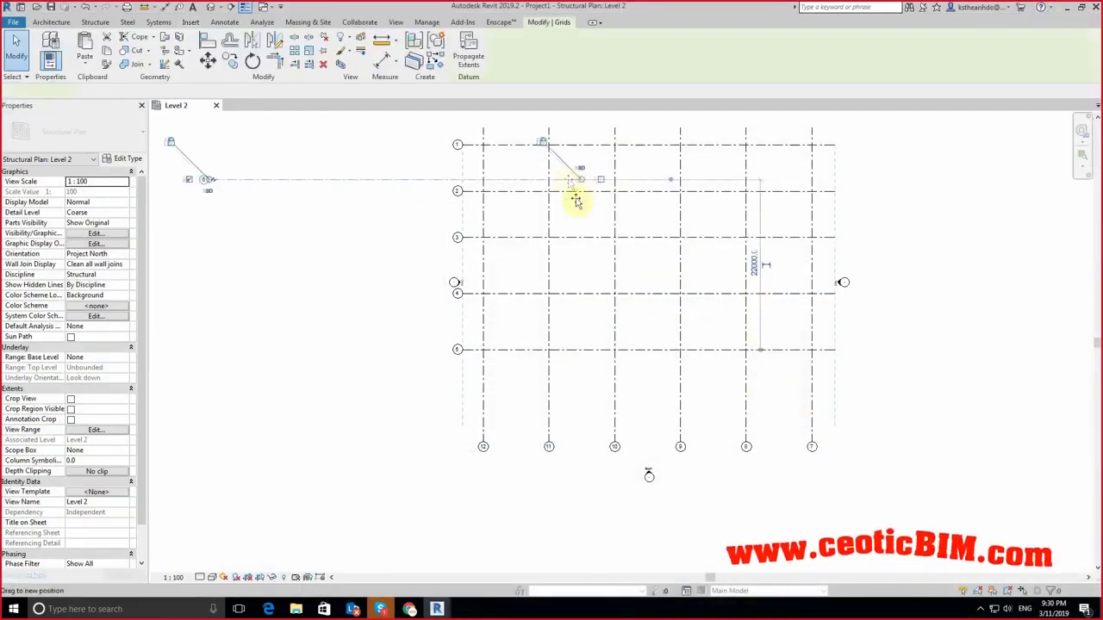
mouse_move(828, 415)
left_mouse_down()
mouse_move(696, 290)
mouse_move(480, 129)
left_mouse_up()
key("Delete")
Step: Turn Show imported categories back on so the linked CAD drawing displays again
key("v")
key("g")
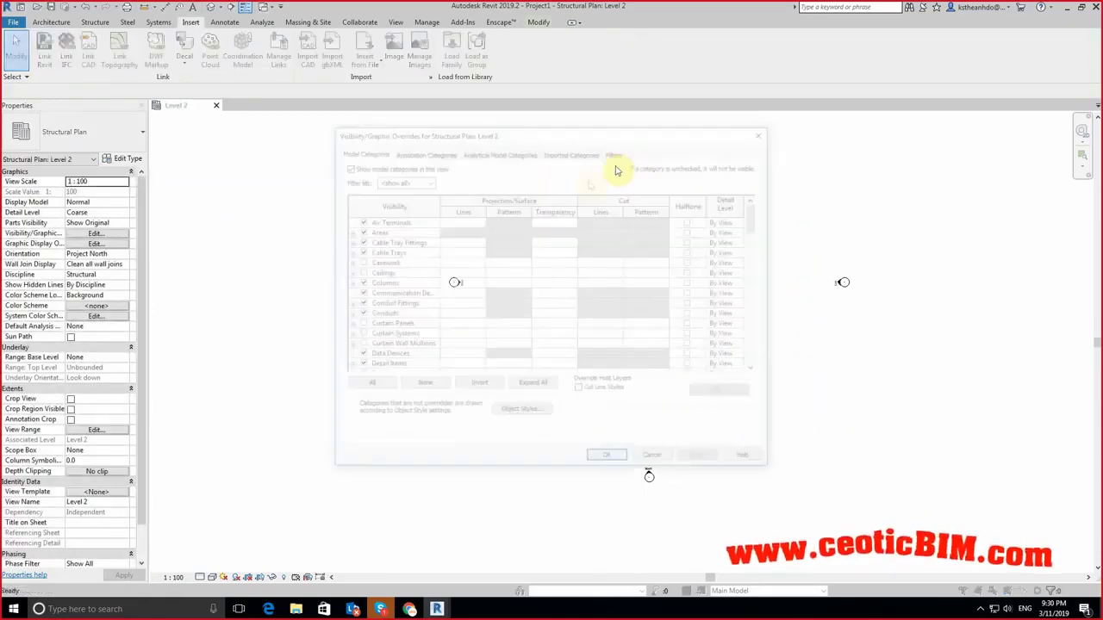
left_click(589, 151)
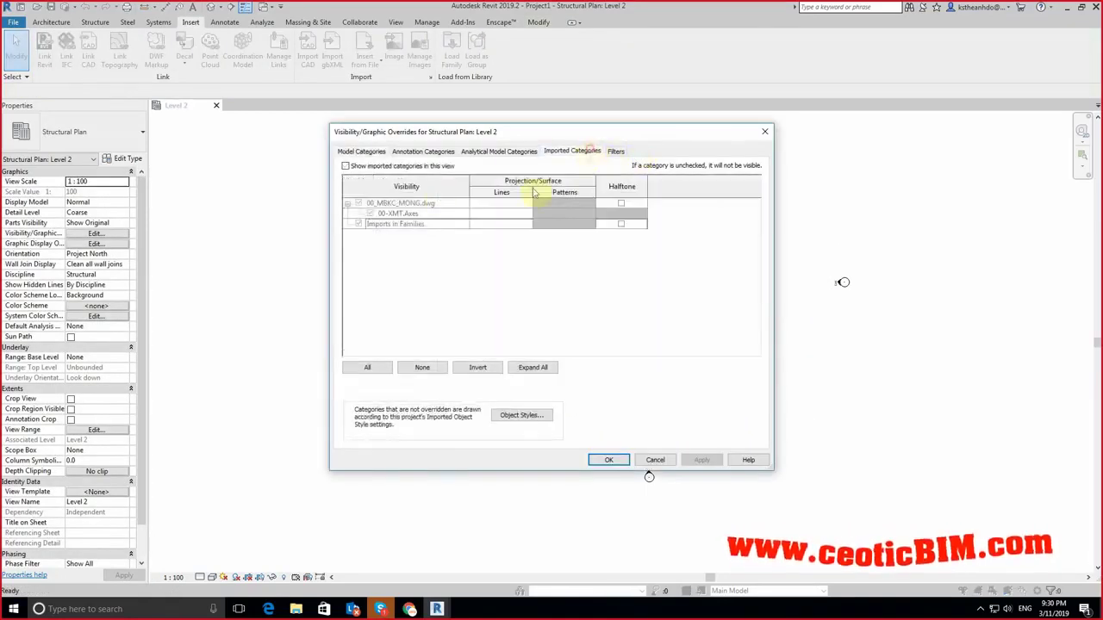
left_click(344, 166)
left_click(702, 459)
left_click(608, 459)
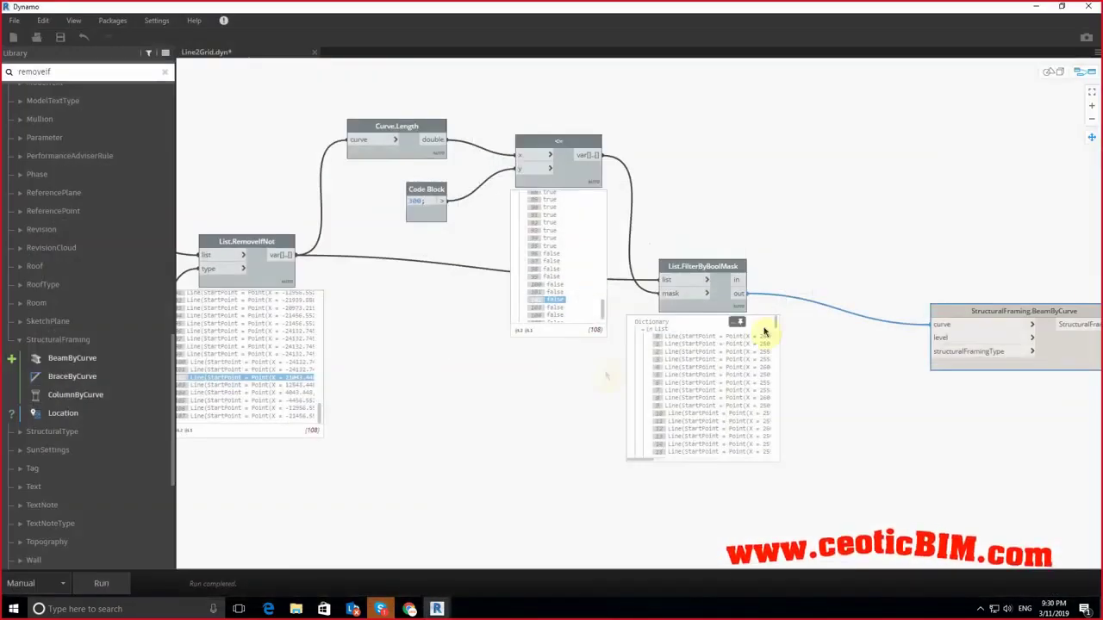
Step: Pan the canvas and nudge BeamByCurve down to make room for new nodes
middle_click_drag(837, 236, 660, 227)
scroll(566, 267, "up", 1)
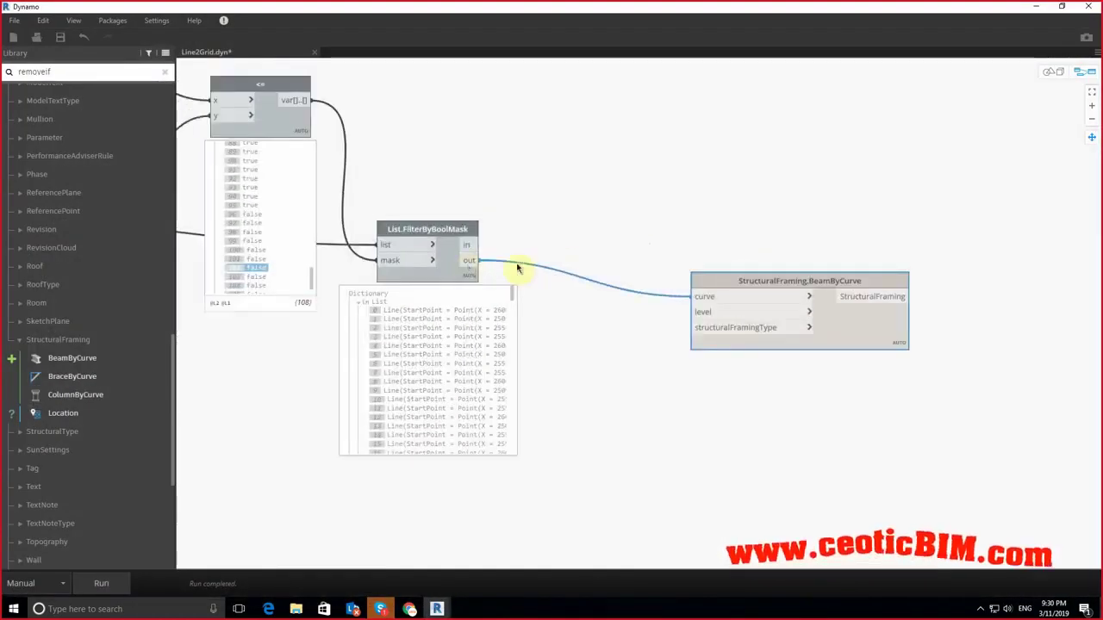
left_click_drag(732, 280, 751, 329)
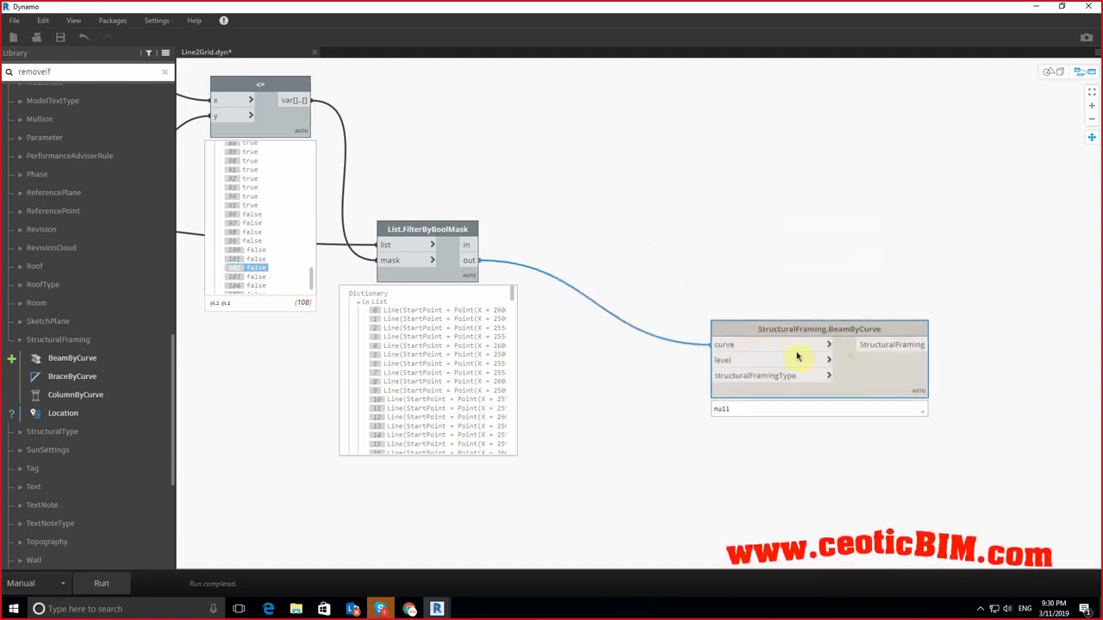
right_click(570, 376)
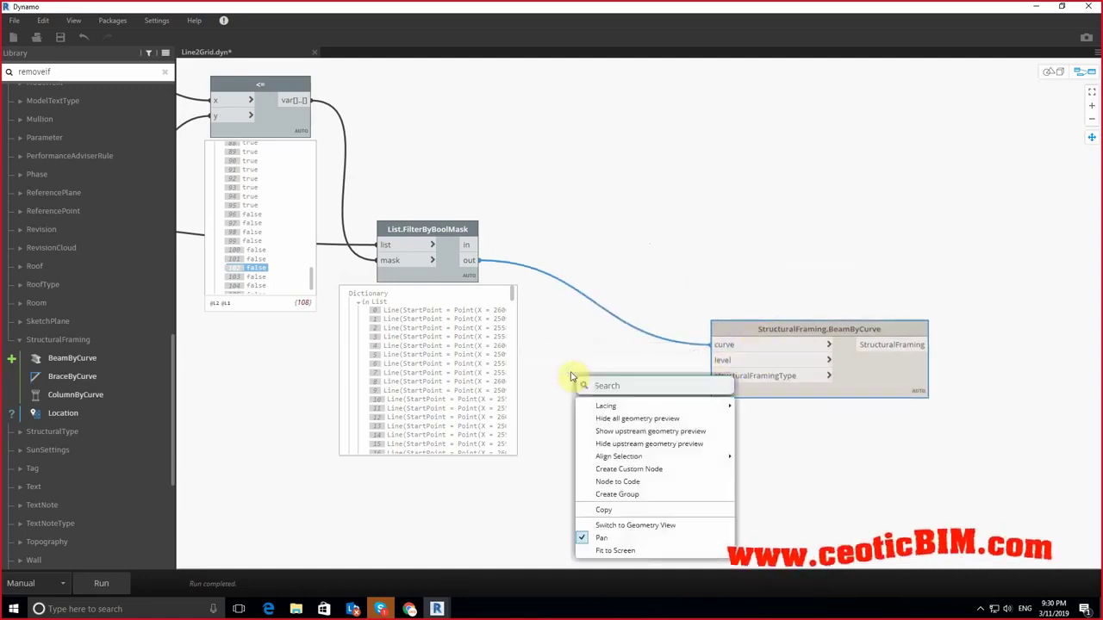
left_click(728, 263)
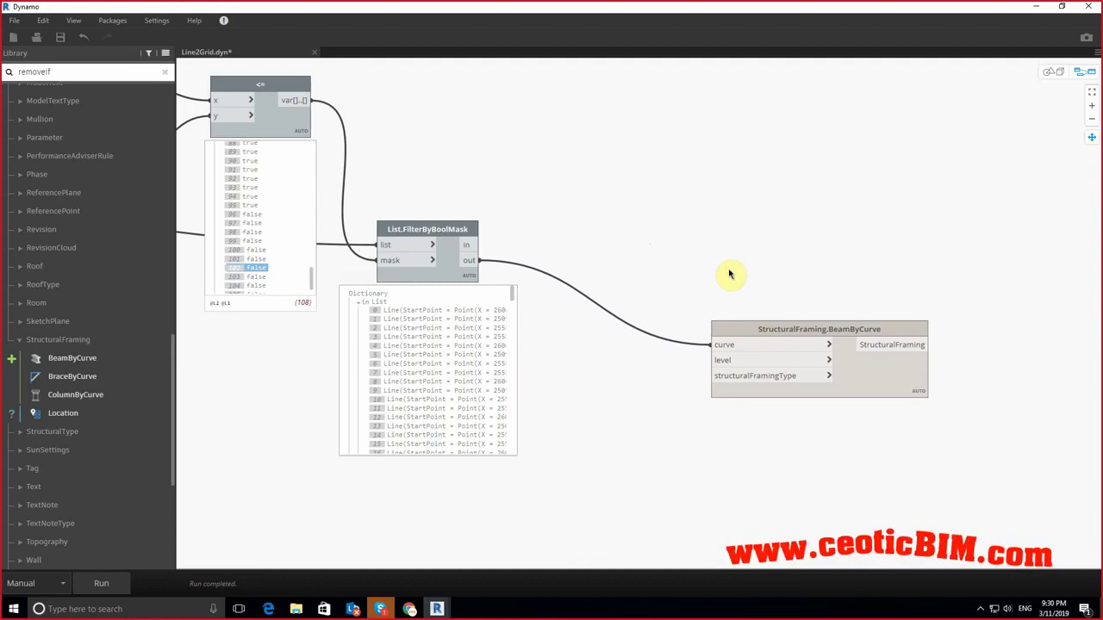
Step: From Library > Revit > Selection, drag a Levels node onto the canvas
scroll(97, 292, "up", 5)
scroll(97, 292, "up", 5)
scroll(97, 294, "up", 5)
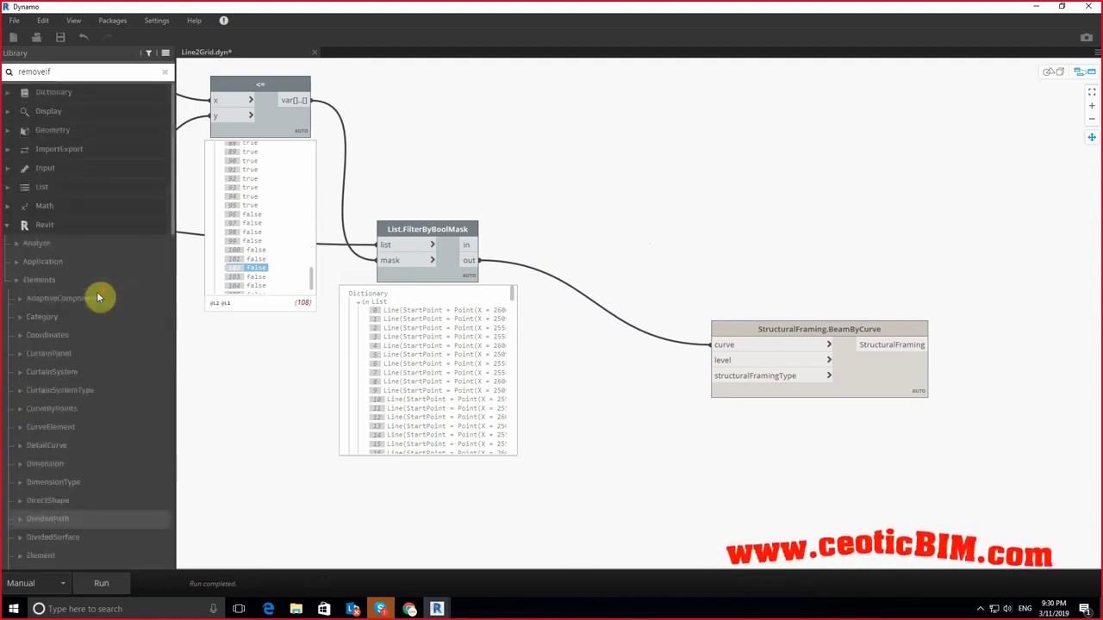
left_click(30, 226)
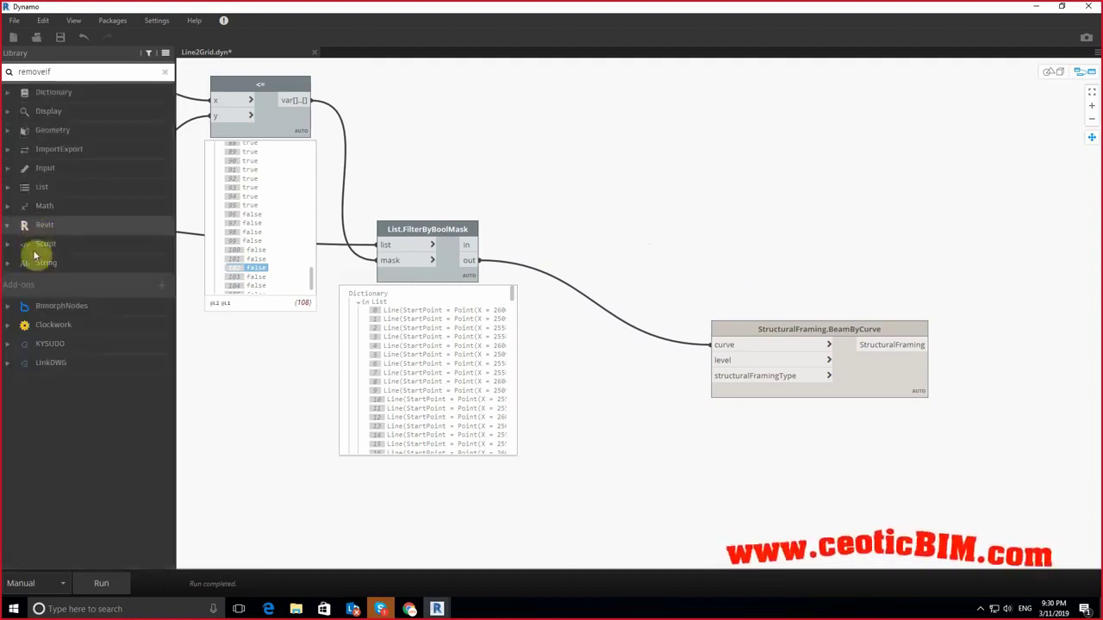
left_click(36, 226)
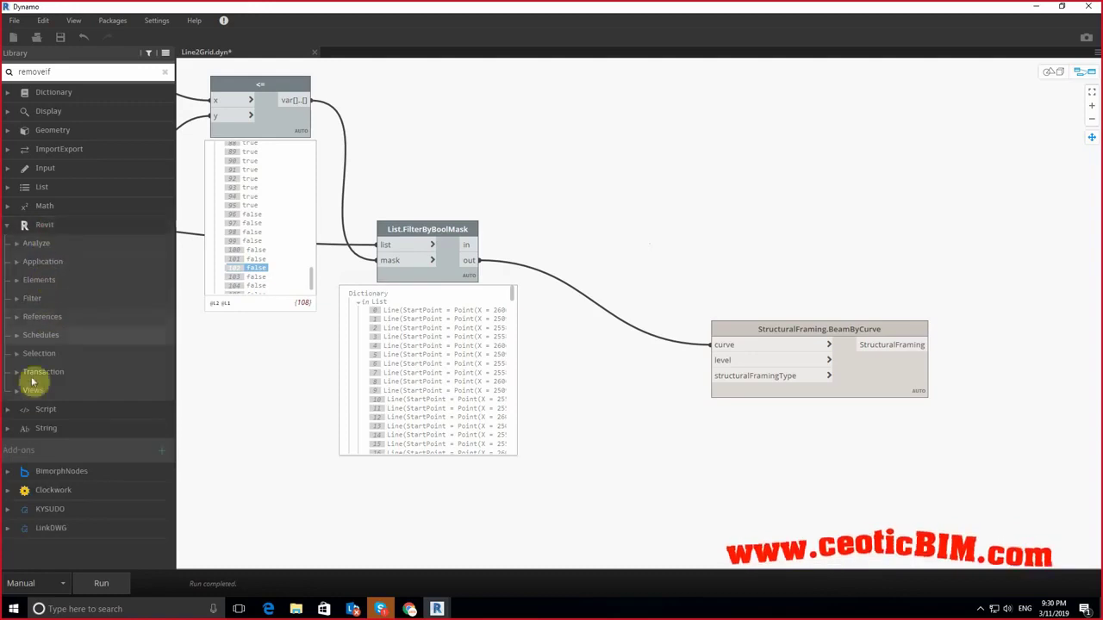
left_click(39, 354)
scroll(41, 357, "down", 5)
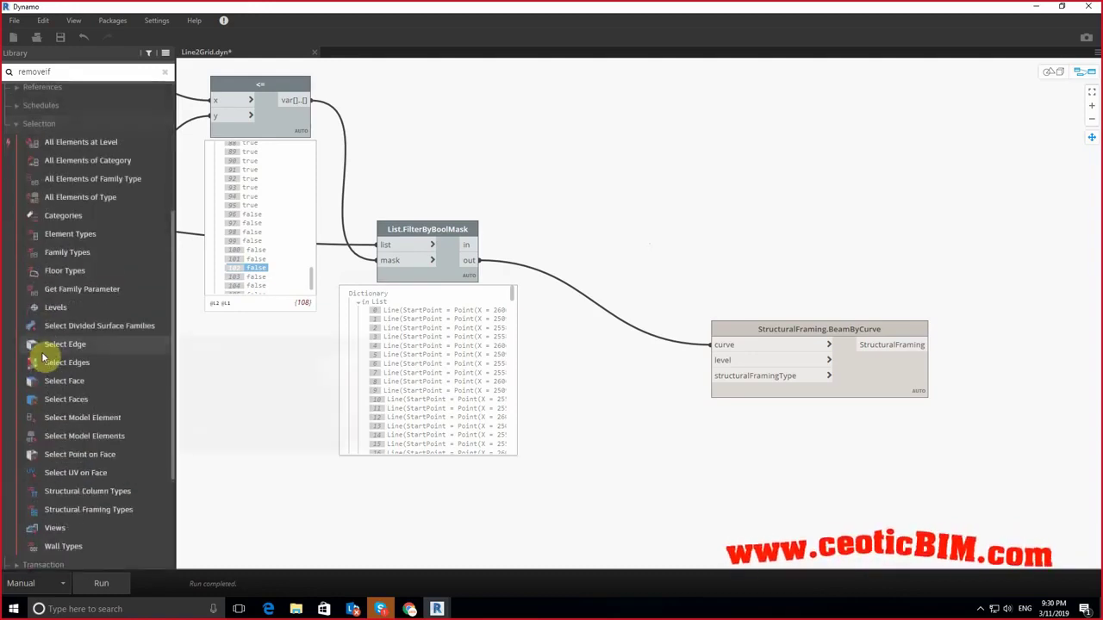
mouse_move(55, 307)
left_mouse_down()
mouse_move(644, 315)
mouse_move(572, 188)
left_mouse_up()
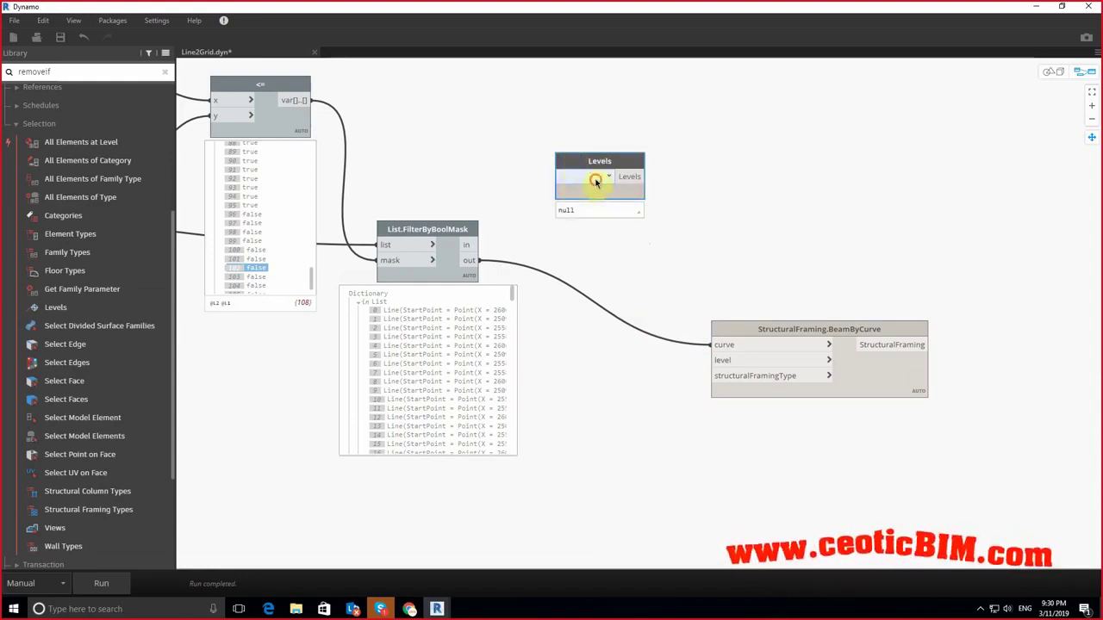
Step: Set the Levels node to Level 2 and connect it to BeamByCurve's level input
left_click(595, 181)
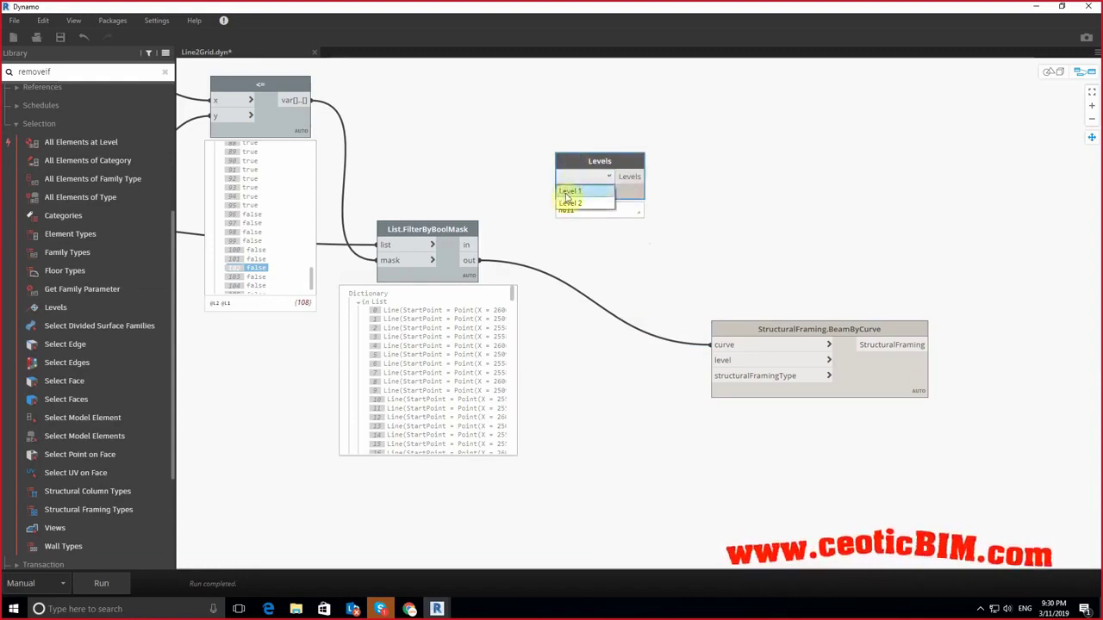
left_click(568, 204)
left_click_drag(684, 8, 647, 276)
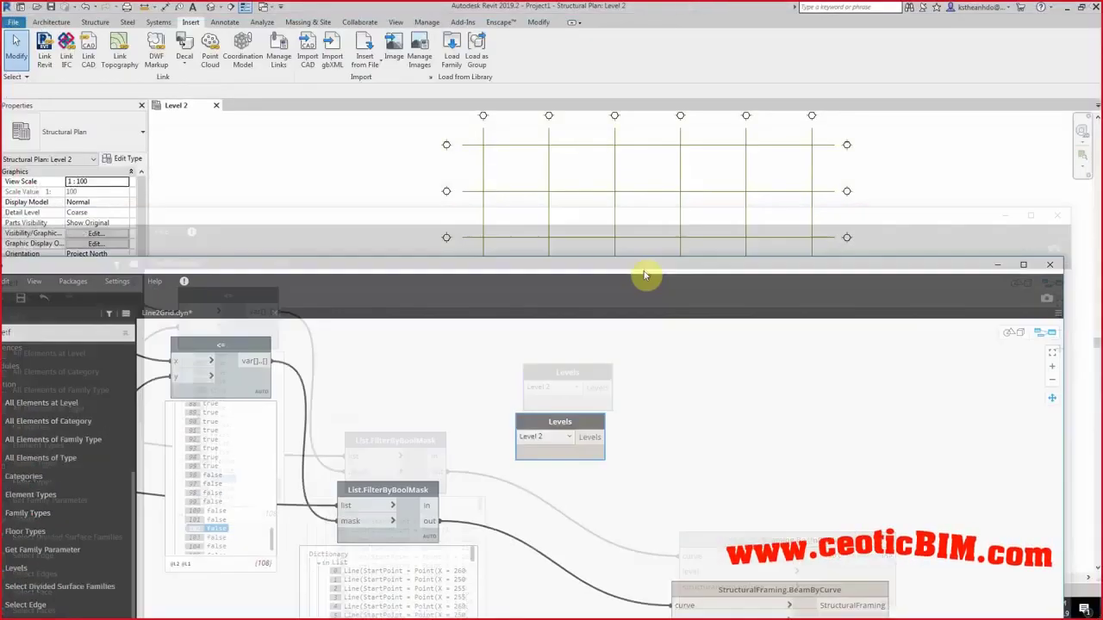
double_click(646, 274)
mouse_move(630, 177)
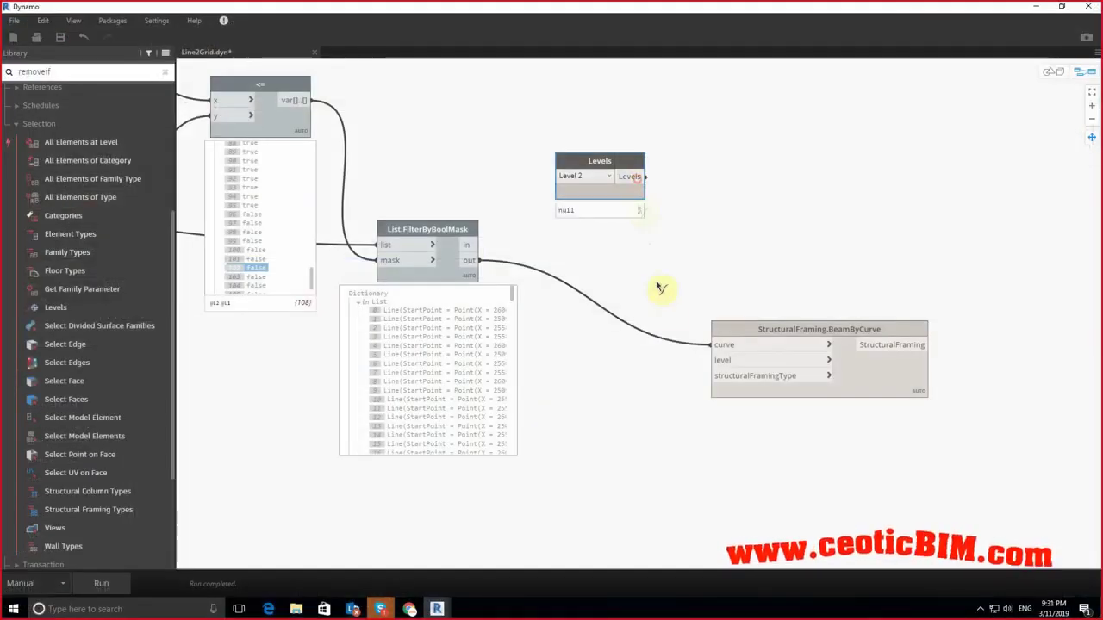
left_click(723, 361)
mouse_move(755, 376)
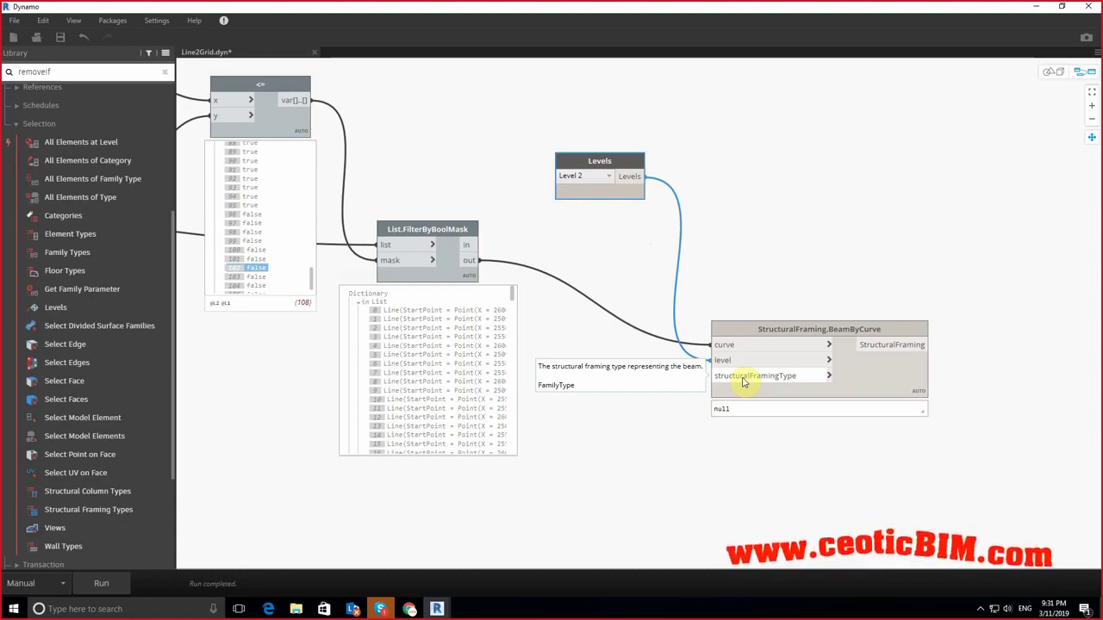
left_click(1034, 7)
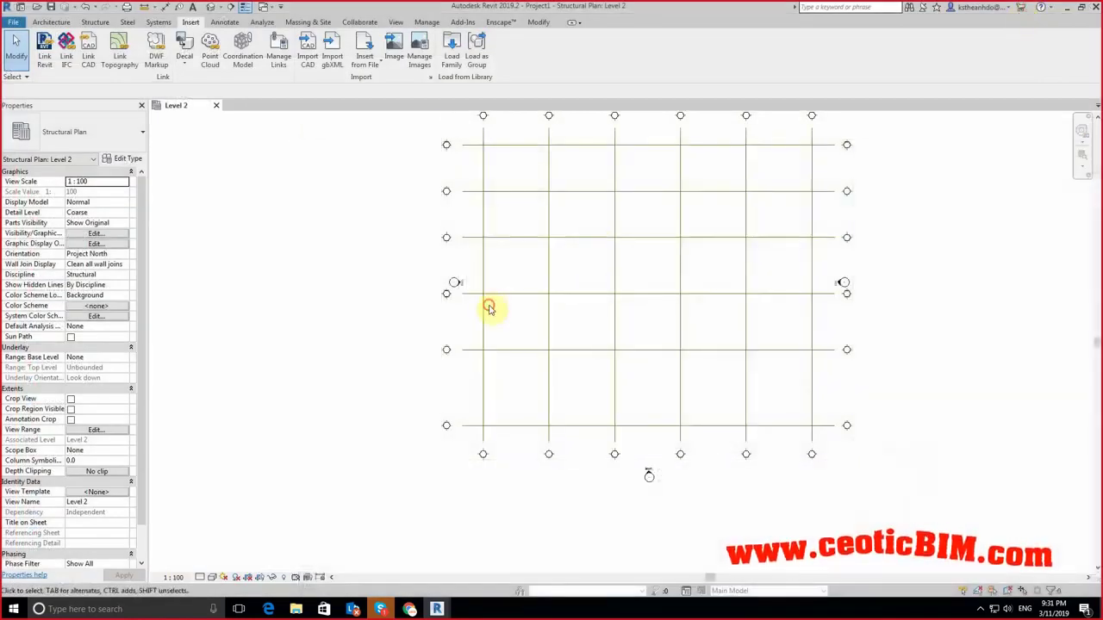
Step: Check the UB305x165x40 beam type via BM in Revit, then add a Structural Framing Types node in Dynamo
key("b")
key("m")
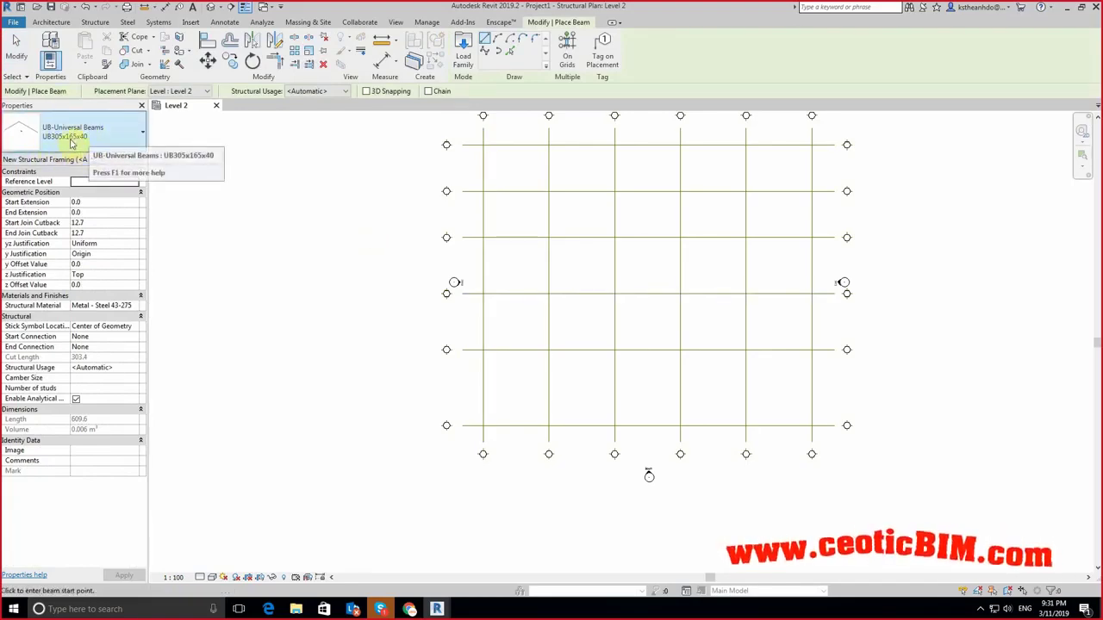
key("Escape")
key("Escape")
key("alt+Tab")
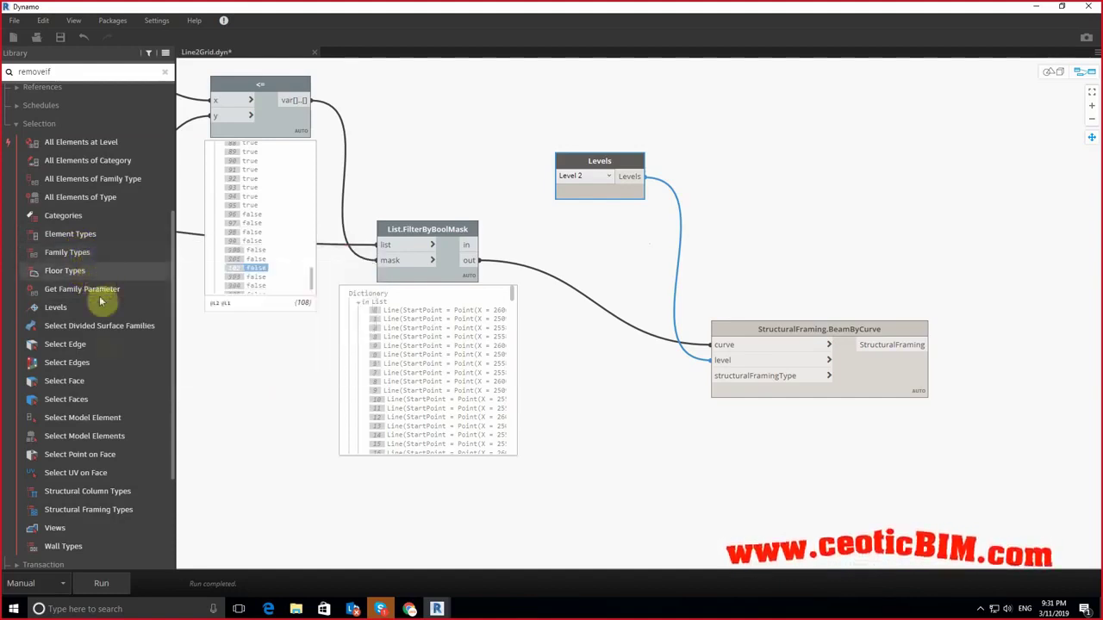
left_click(111, 510)
left_click_drag(796, 324, 953, 272)
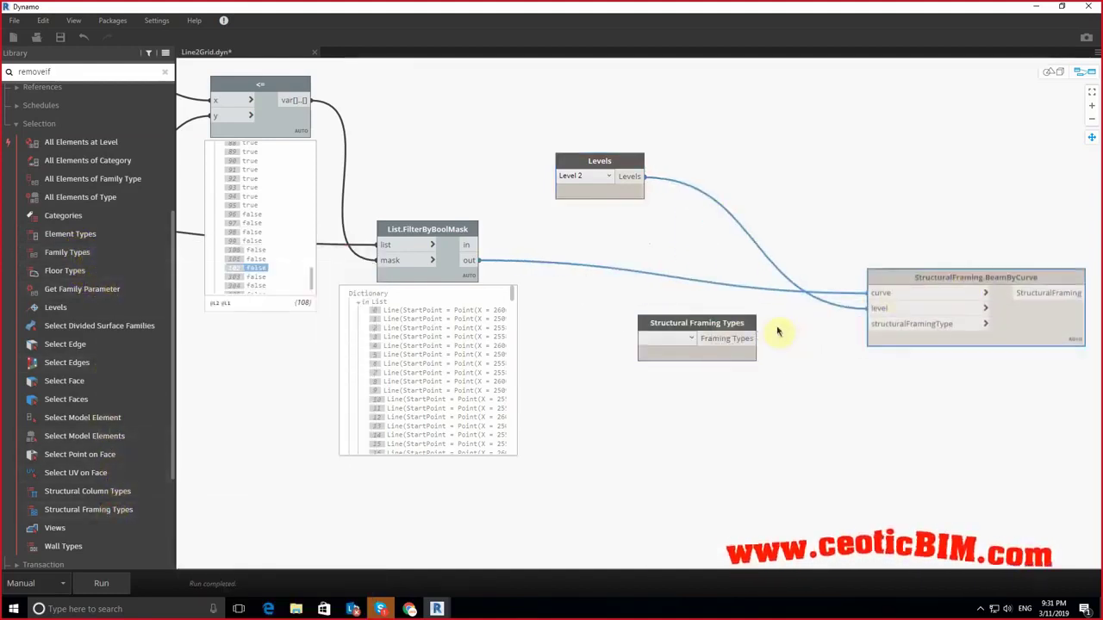
Step: Set Structural Framing Types to 300 x 600mm, wire it to structuralFramingType, and run the graph
left_click_drag(655, 345, 634, 379)
left_click(634, 379)
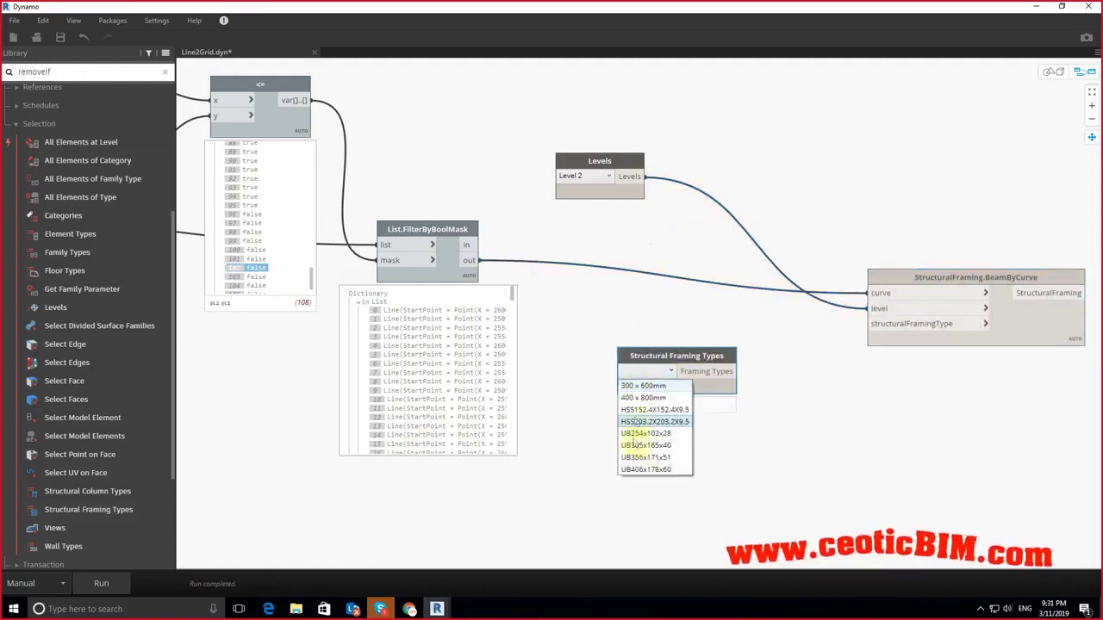
left_click(640, 385)
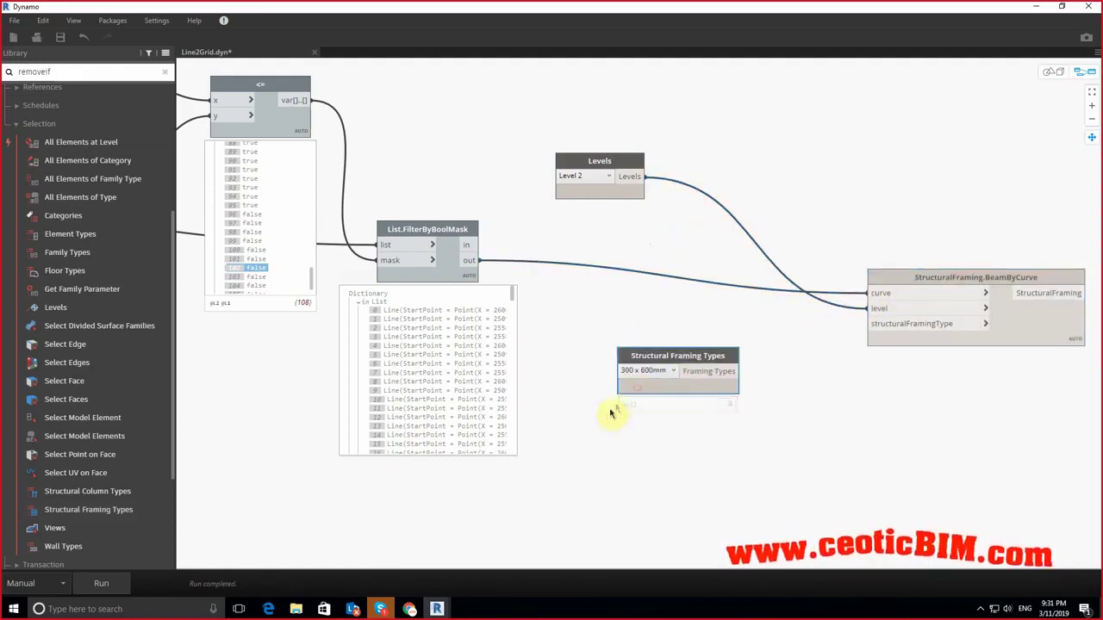
left_click_drag(737, 370, 868, 325)
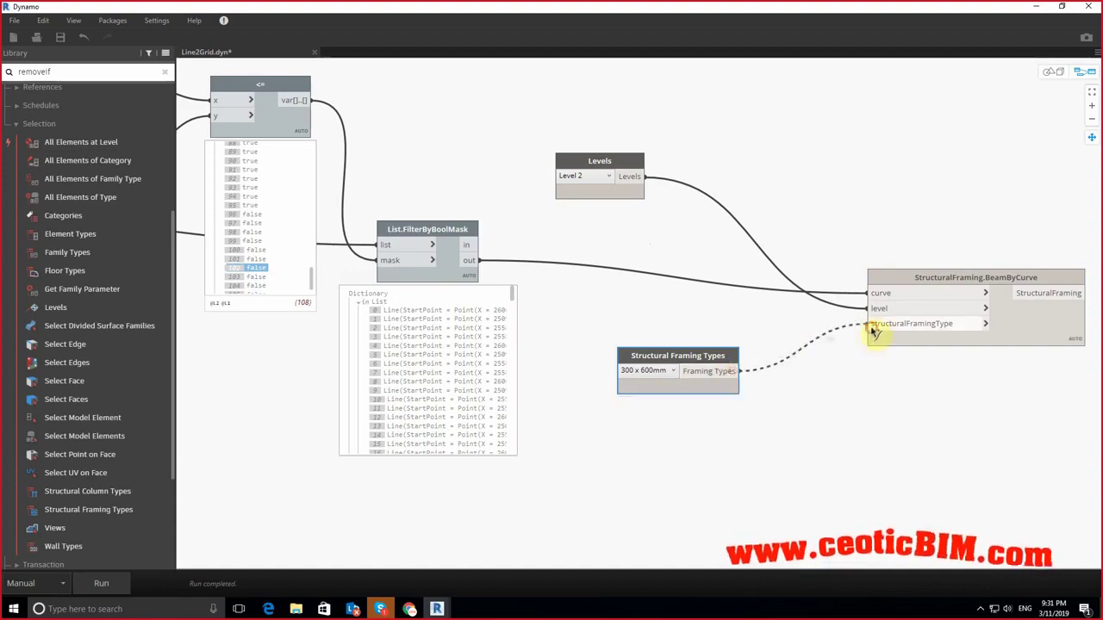
left_click(101, 584)
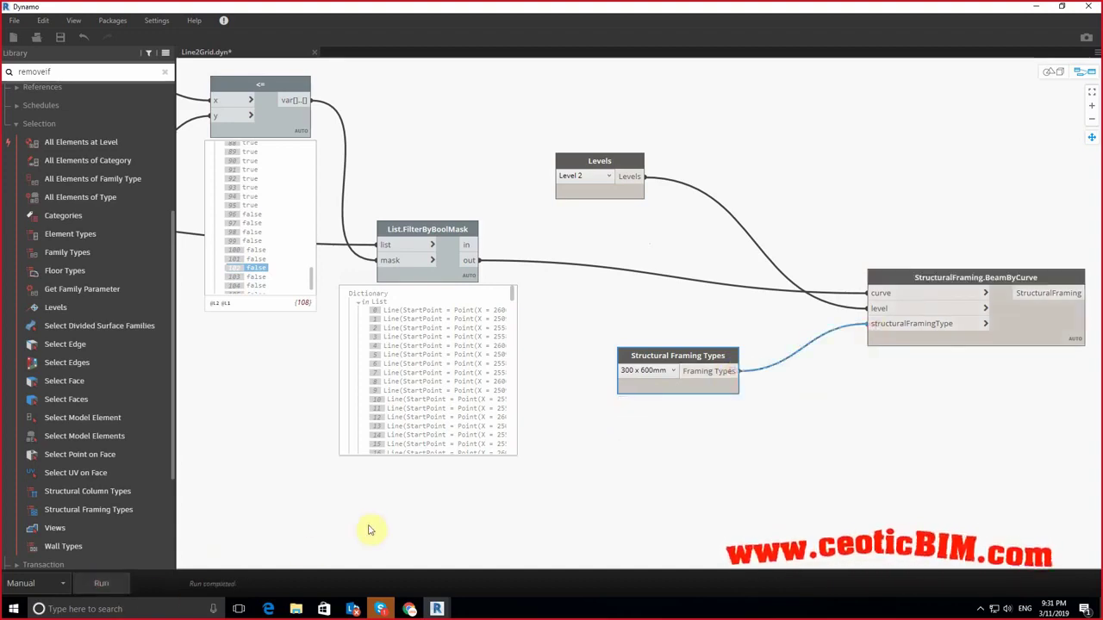
left_click(1036, 6)
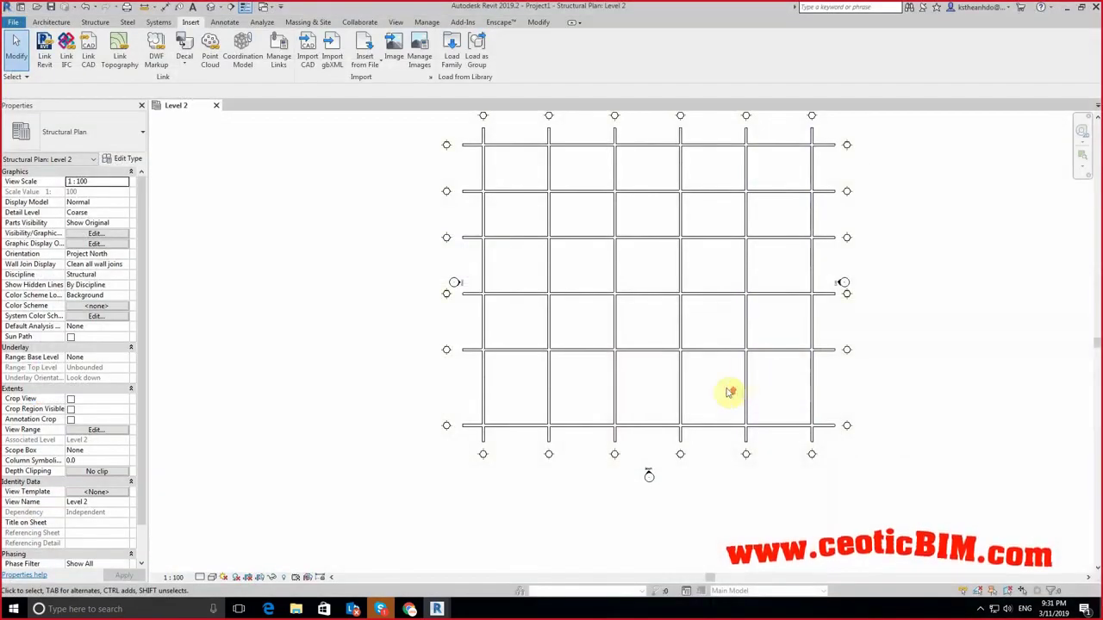
Step: Box-select two of the vertical beams in the Level 2 plan
scroll(730, 392, "up", 3)
left_click_drag(819, 387, 500, 387)
scroll(664, 374, "down", 3)
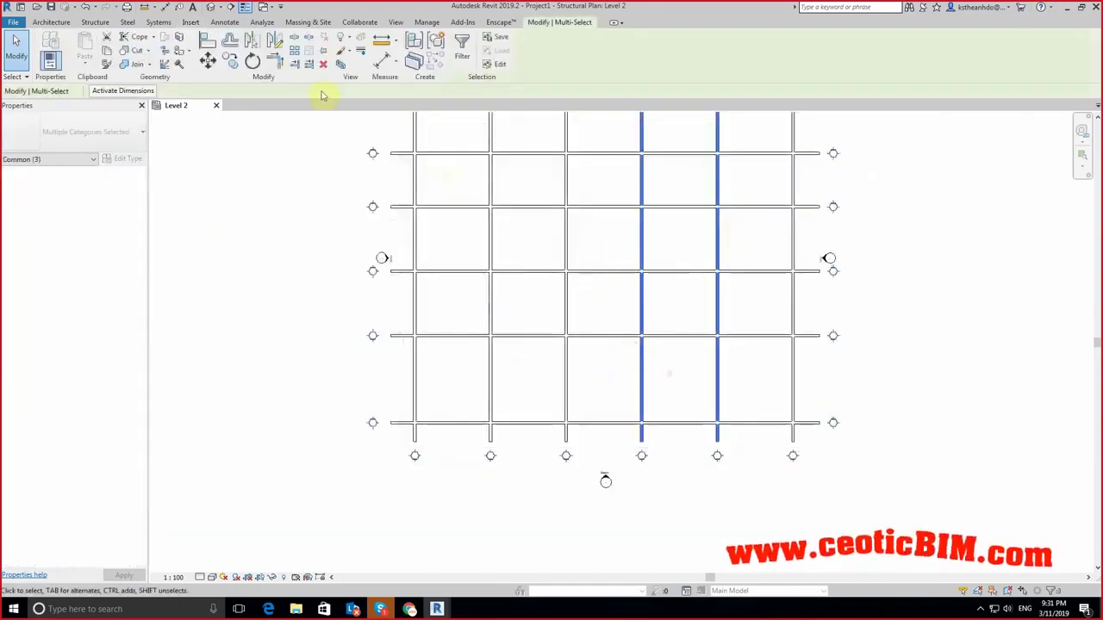
Step: View the beam grid in the Default 3D View with Shaded style, orbiting to inspect it
left_click(212, 8)
mouse_move(769, 512)
middle_mouse_down("shift")
mouse_move(578, 385)
mouse_move(704, 485)
middle_mouse_up("shift")
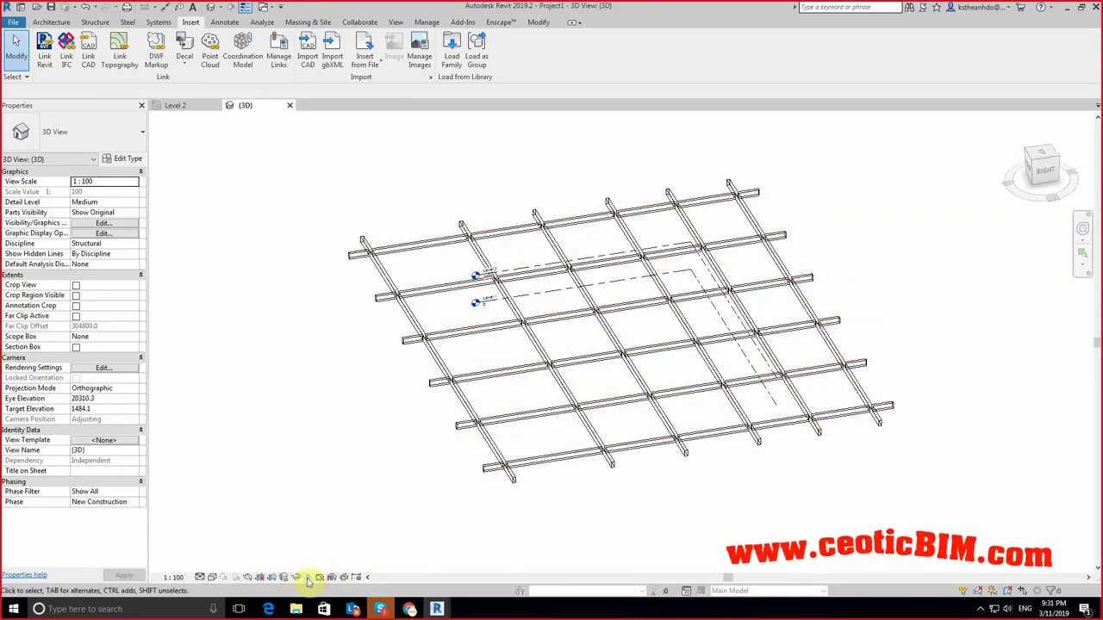
left_click(215, 579)
left_click(259, 542)
mouse_move(366, 508)
middle_mouse_down("shift")
mouse_move(505, 406)
mouse_move(456, 525)
mouse_move(448, 510)
middle_mouse_up("shift")
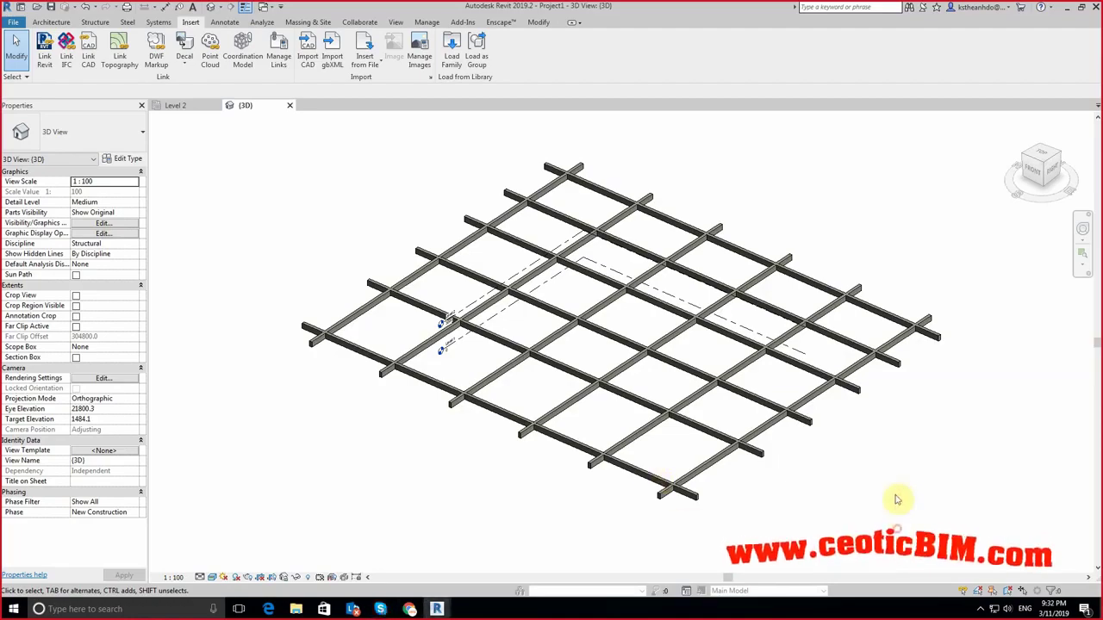
mouse_move(925, 454)
middle_mouse_down("shift")
mouse_move(880, 507)
mouse_move(842, 450)
middle_mouse_up("shift")
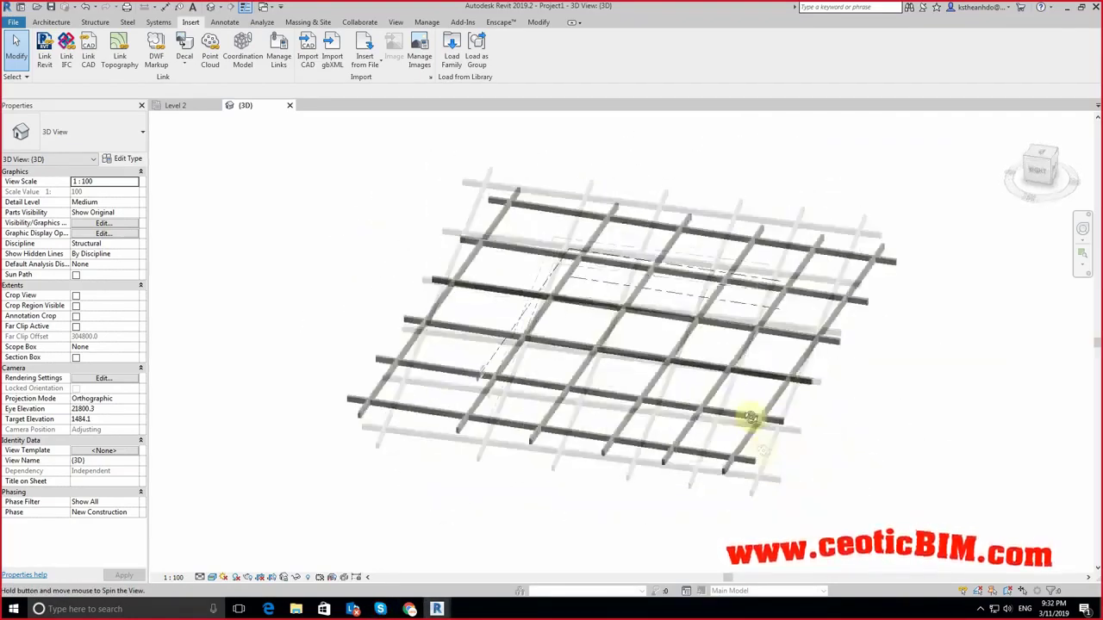
mouse_move(437, 610)
left_click(504, 568)
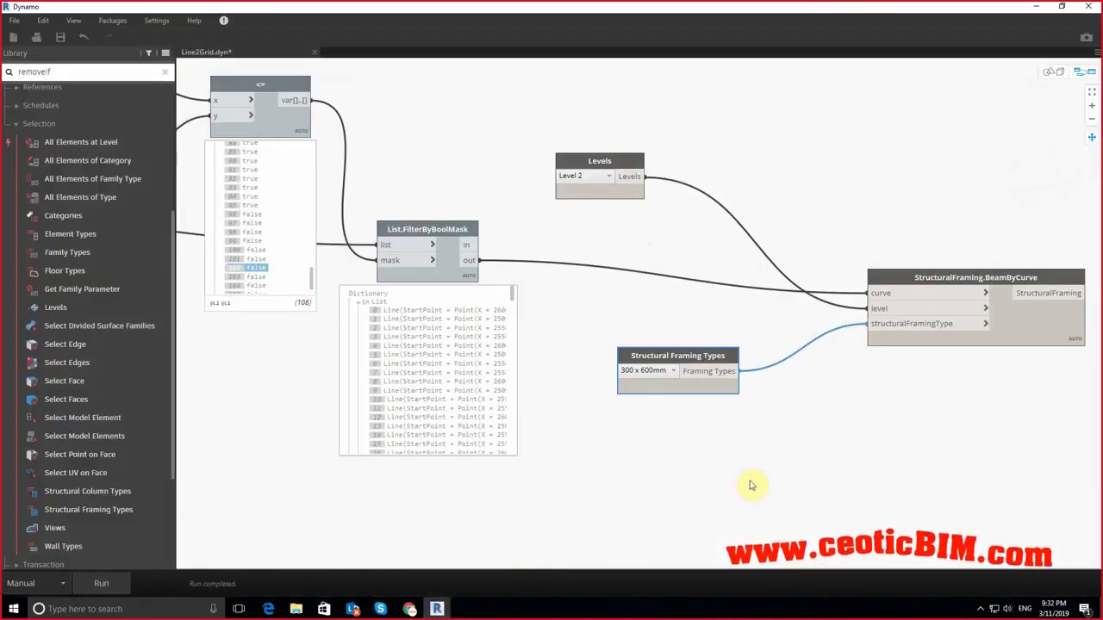
Step: Open Dynamo's File > Save As dialog, showing the B1 folder with Line2Grid.dyn
scroll(751, 409, "down", 5)
scroll(762, 427, "up", 2)
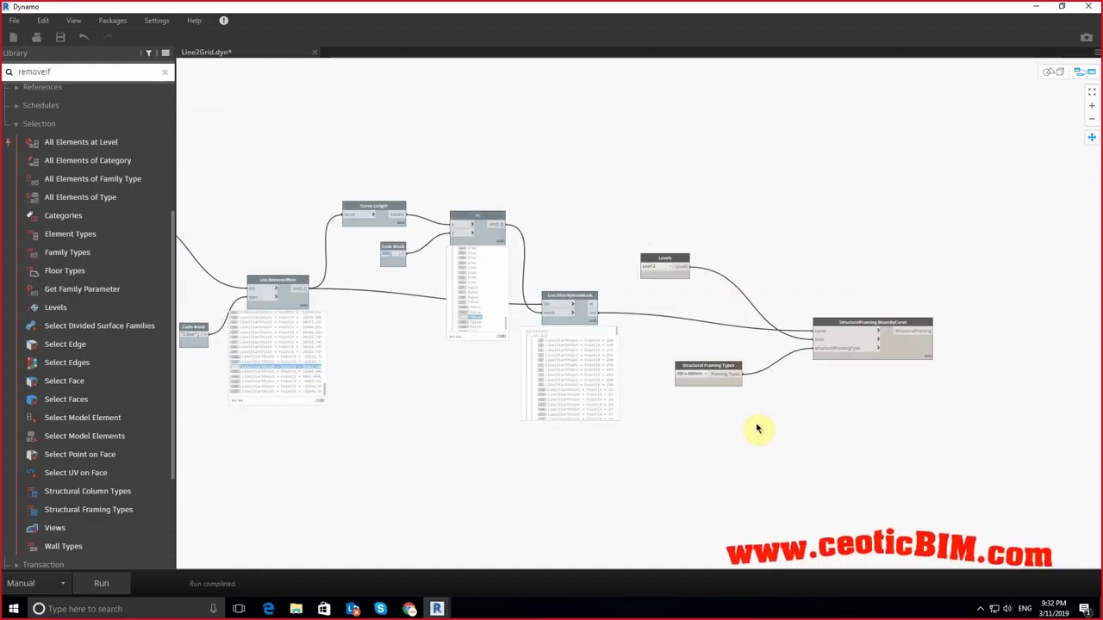
left_click(13, 19)
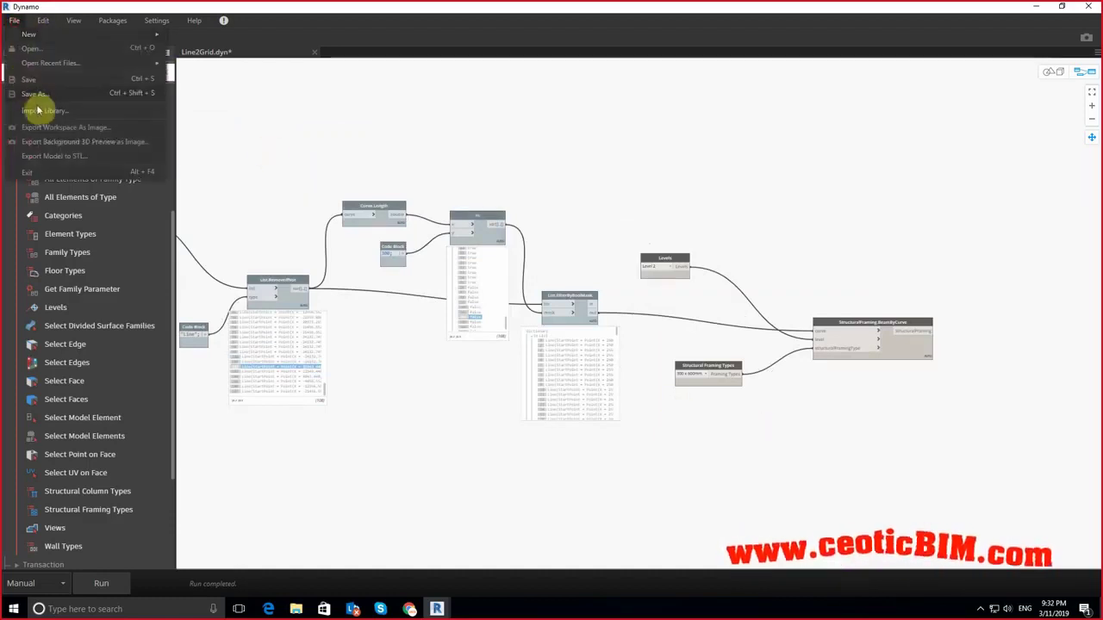
left_click(38, 93)
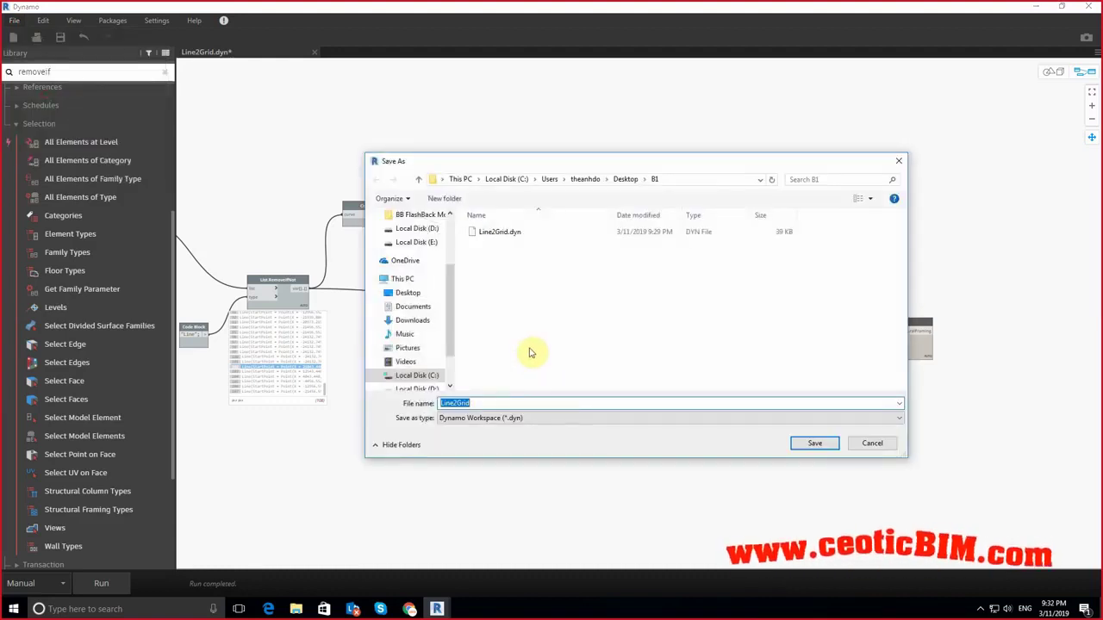
Step: Save the beam graph as Line2Beam.dyn in the B1 folder
type("Line2")
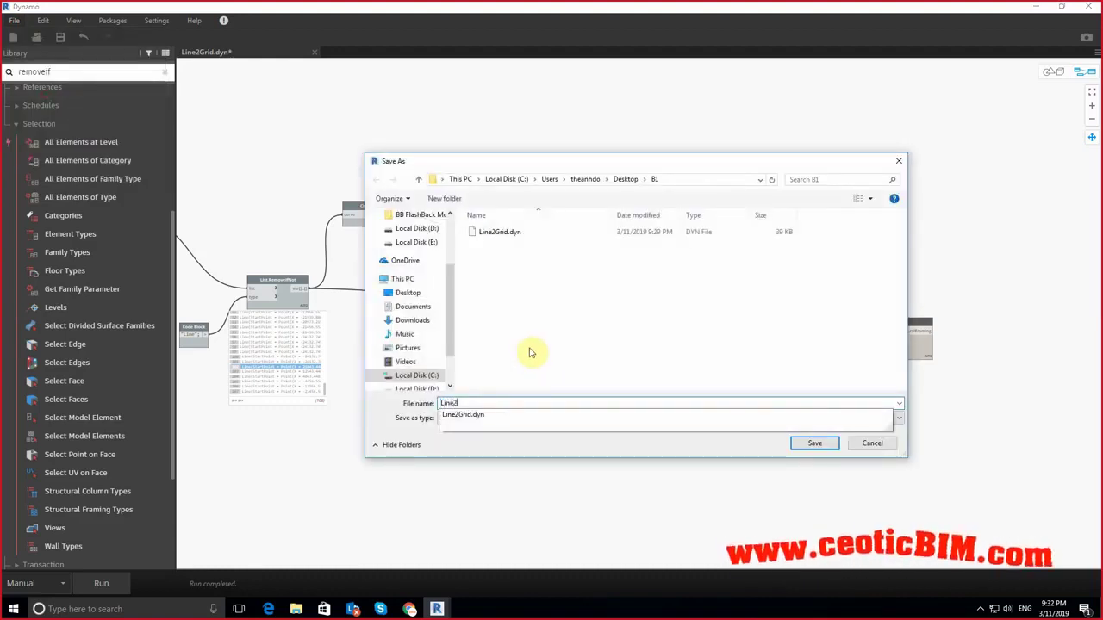
type("Bea")
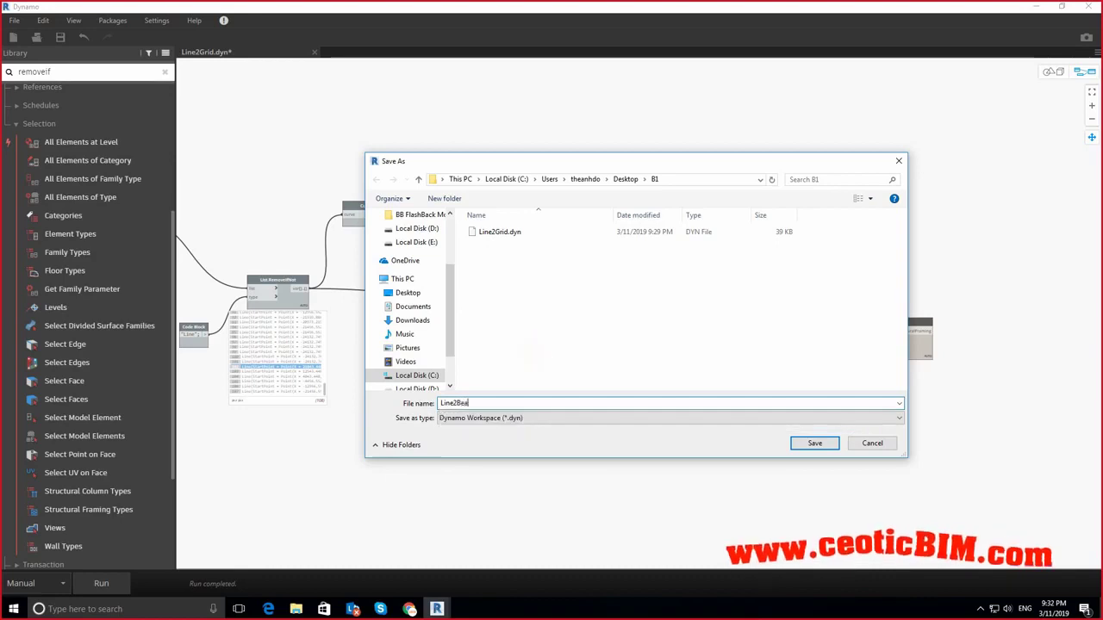
left_click(814, 443)
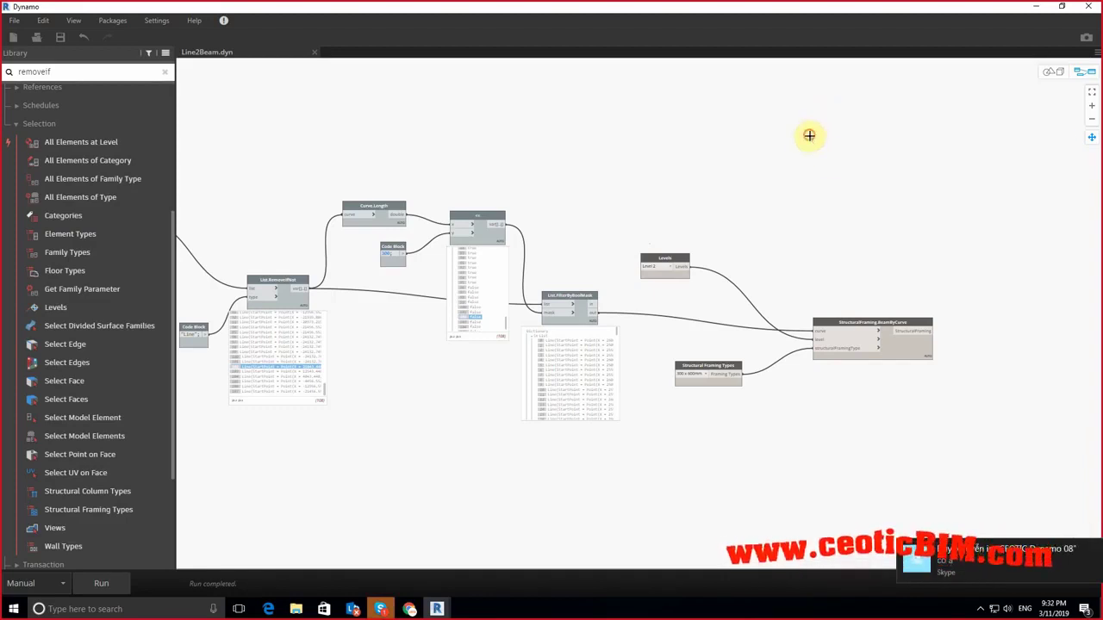
Step: Auto-layout the graph with Ctrl+L and bring Curve.Length, FilterByBoolMask and Levels into view
key("ctrl+l")
scroll(620, 143, "up", 1)
scroll(645, 180, "up", 1)
scroll(631, 177, "up", 2)
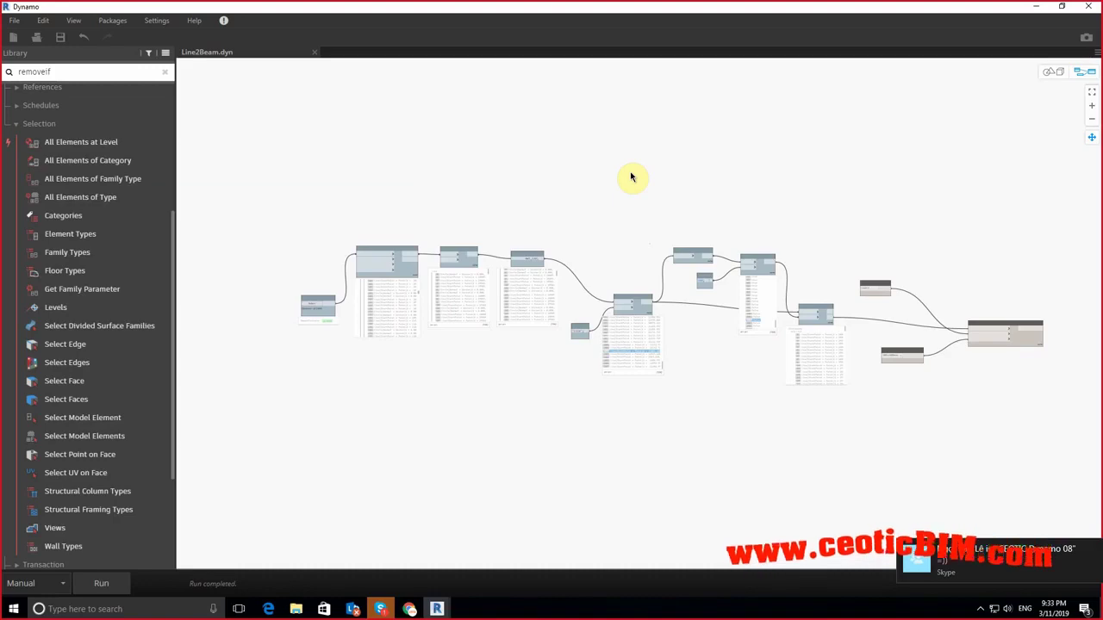
scroll(345, 310, "up", 2)
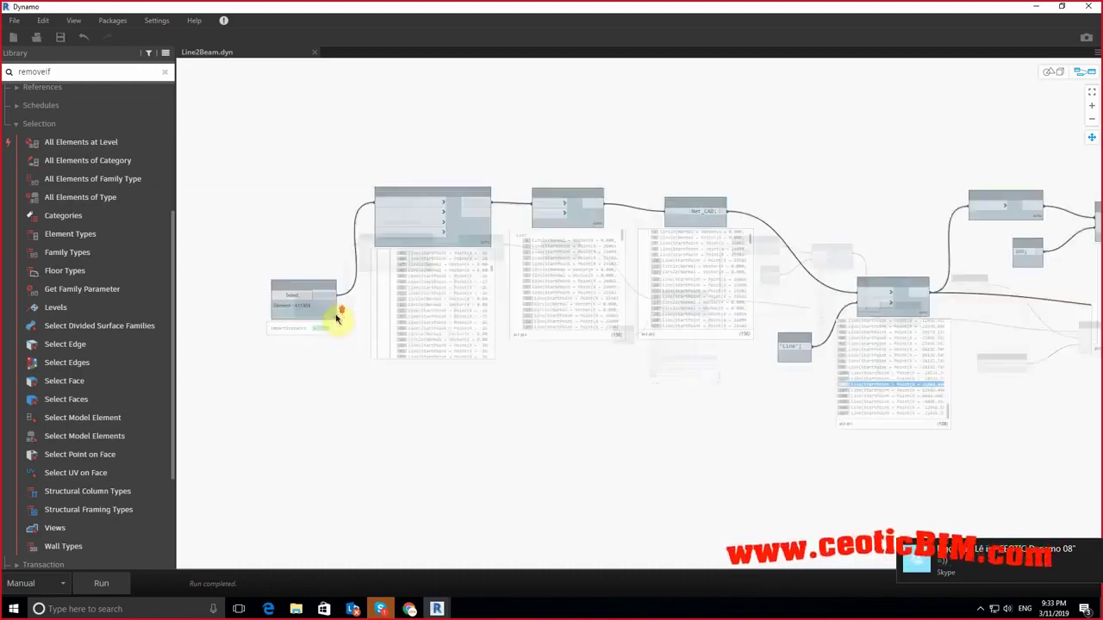
scroll(340, 317, "up", 2)
middle_click_drag(670, 431, 490, 438)
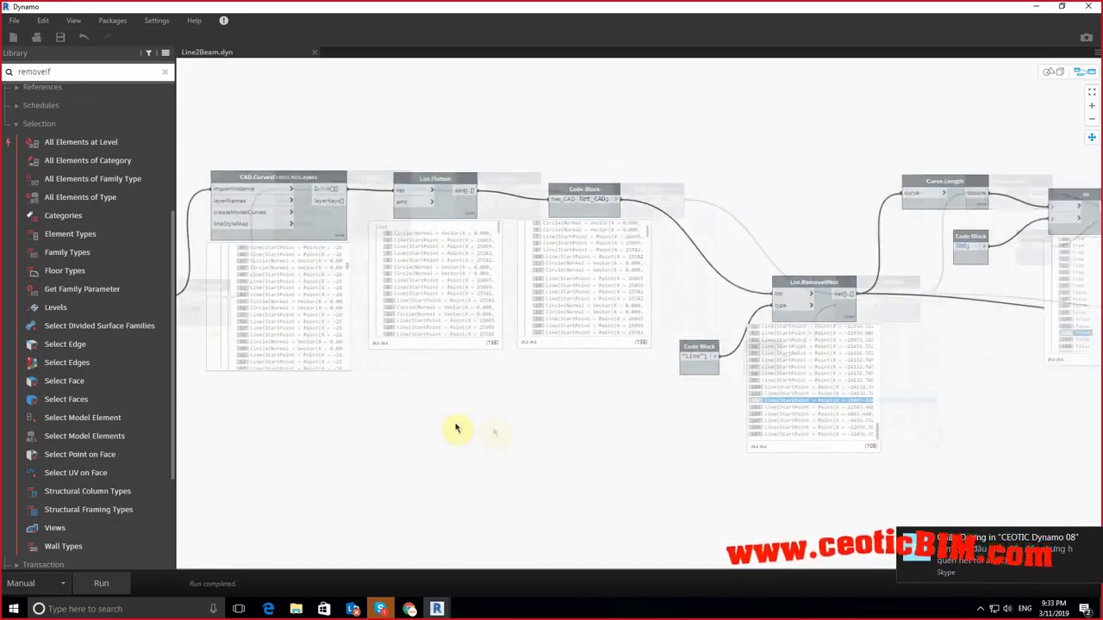
mouse_move(918, 418)
middle_mouse_down()
mouse_move(576, 388)
mouse_move(593, 395)
middle_mouse_up()
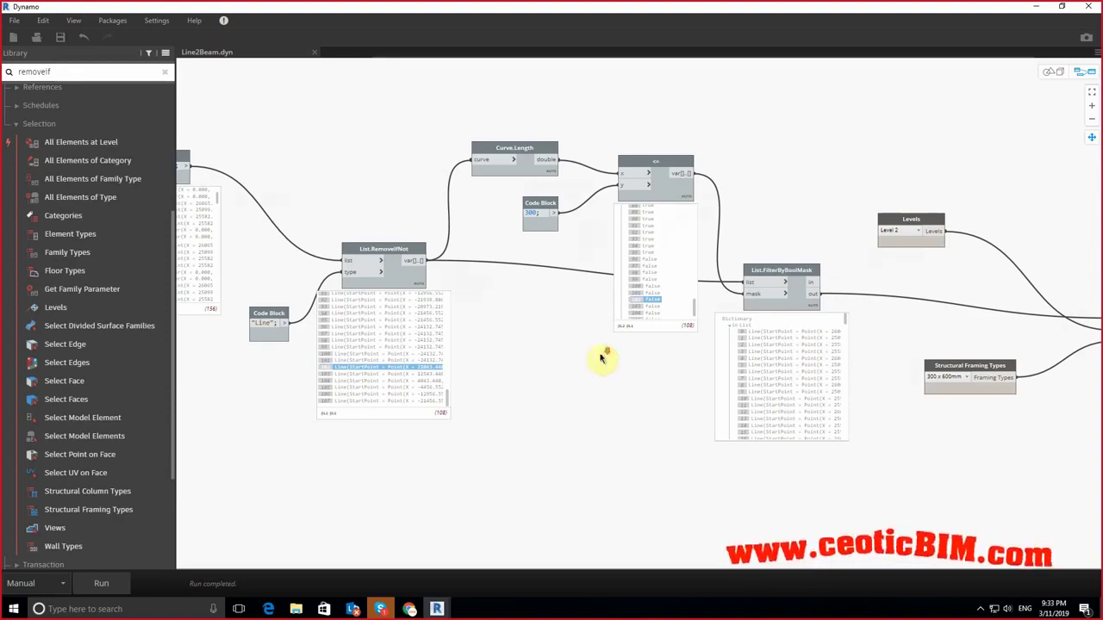
Step: Zoom and pan across the Level 2, 300 x 600mm and StructuralFraming.BeamByCurve nodes
scroll(602, 358, "down", 5)
scroll(601, 358, "up", 3)
scroll(542, 374, "up", 2)
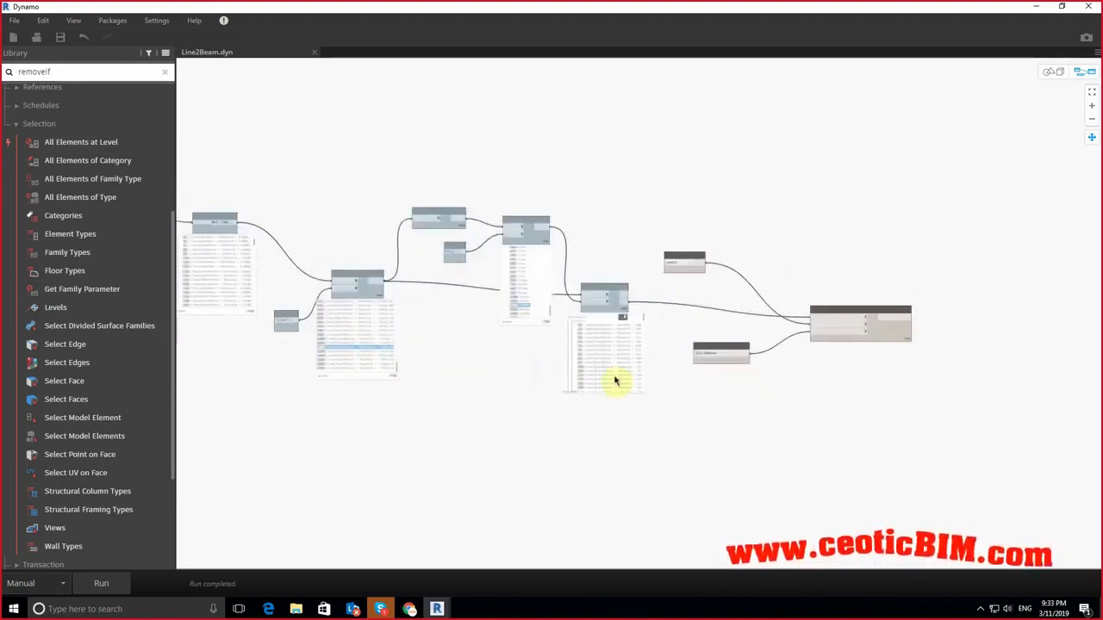
scroll(887, 313, "up", 3)
scroll(879, 382, "up", 2)
scroll(880, 384, "up", 1)
middle_click_drag(881, 383, 848, 393)
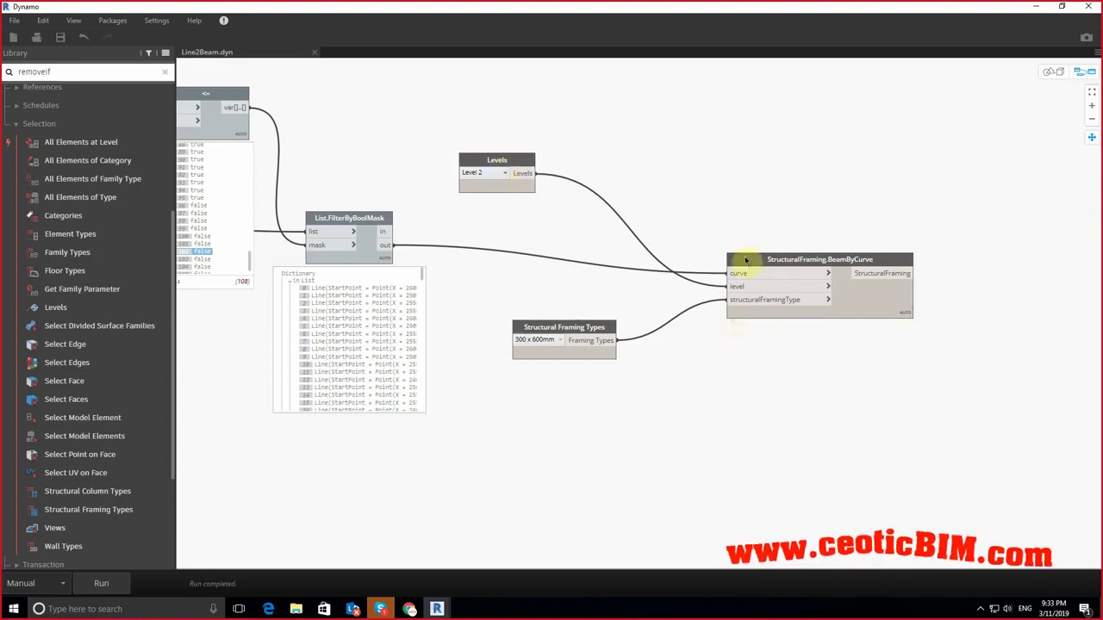
scroll(685, 370, "down", 3)
scroll(734, 382, "up", 2)
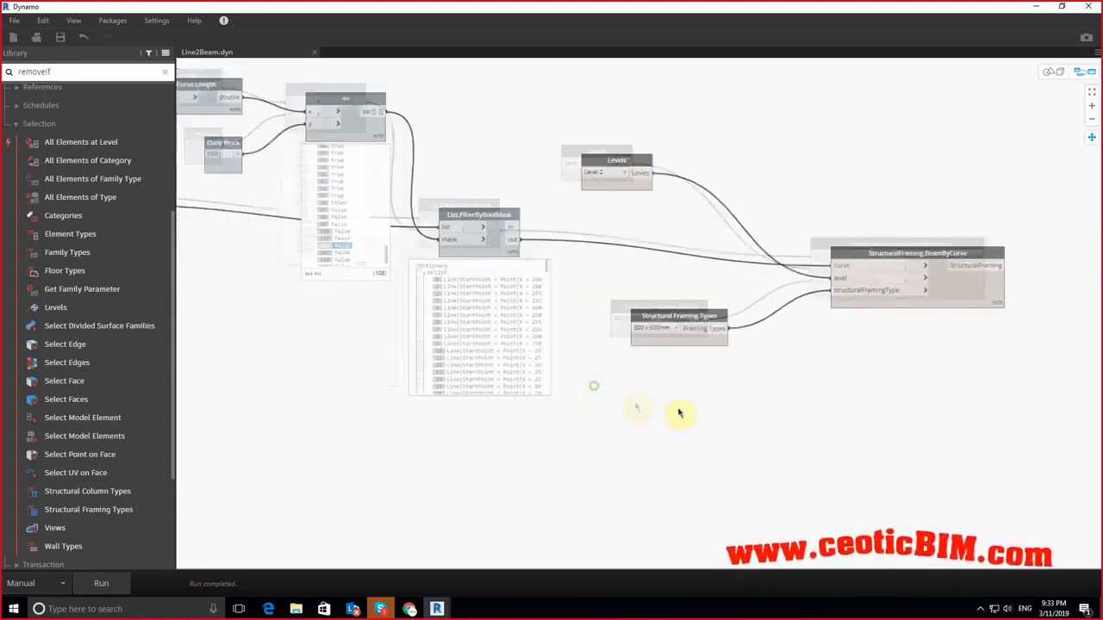
scroll(592, 387, "up", 1)
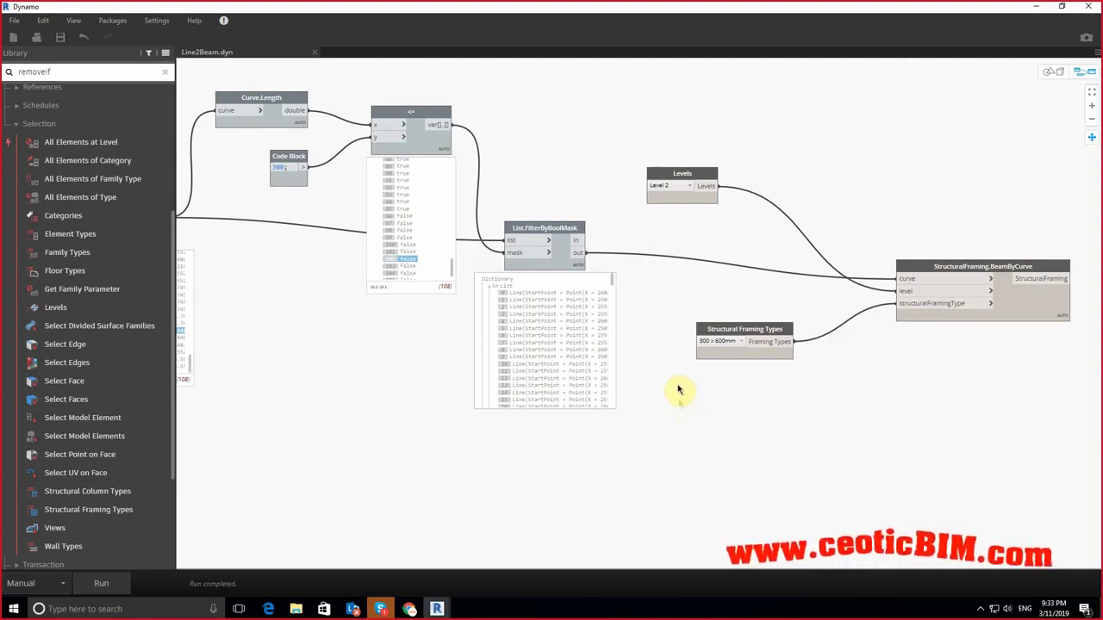
scroll(935, 315, "down", 4)
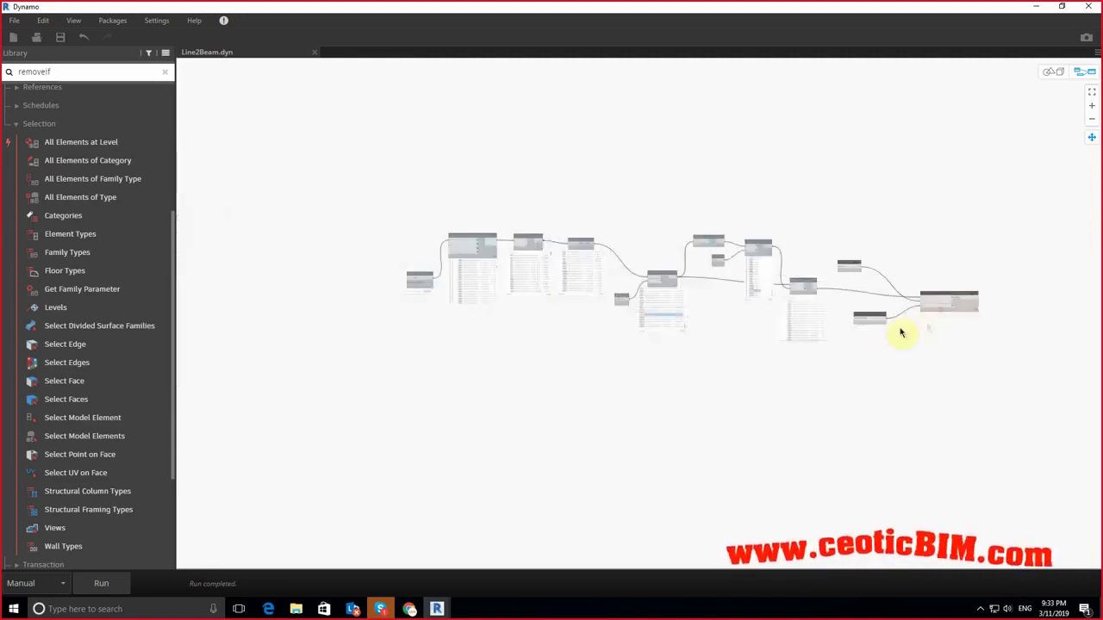
scroll(904, 333, "up", 2)
middle_click_drag(854, 369, 715, 387)
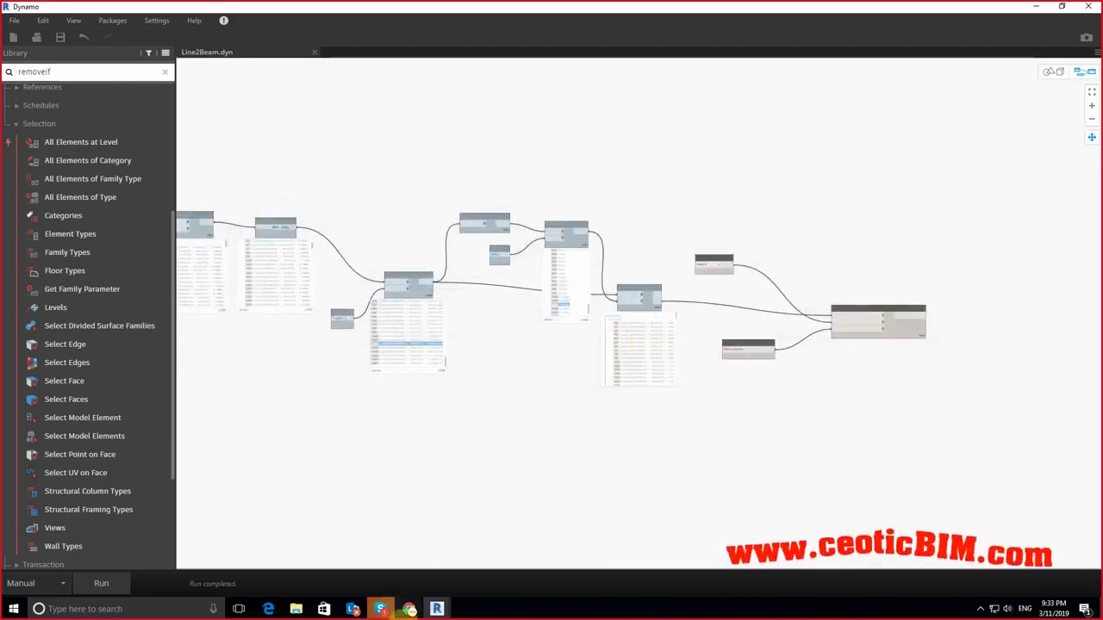
mouse_move(409, 609)
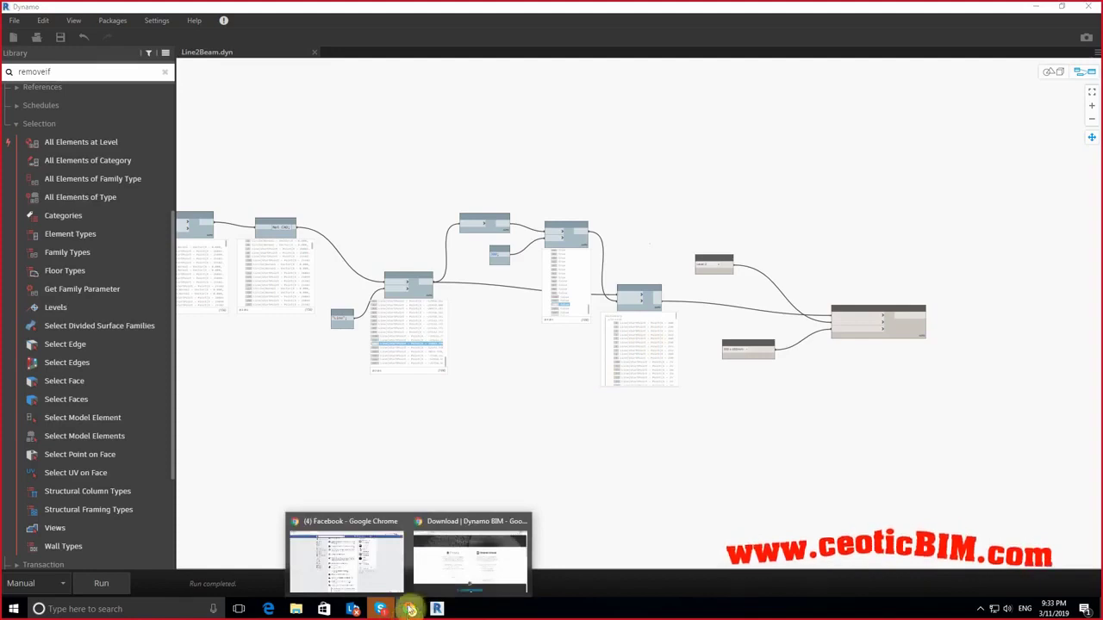
scroll(888, 431, "down", 3)
scroll(888, 431, "up", 2)
scroll(887, 430, "up", 2)
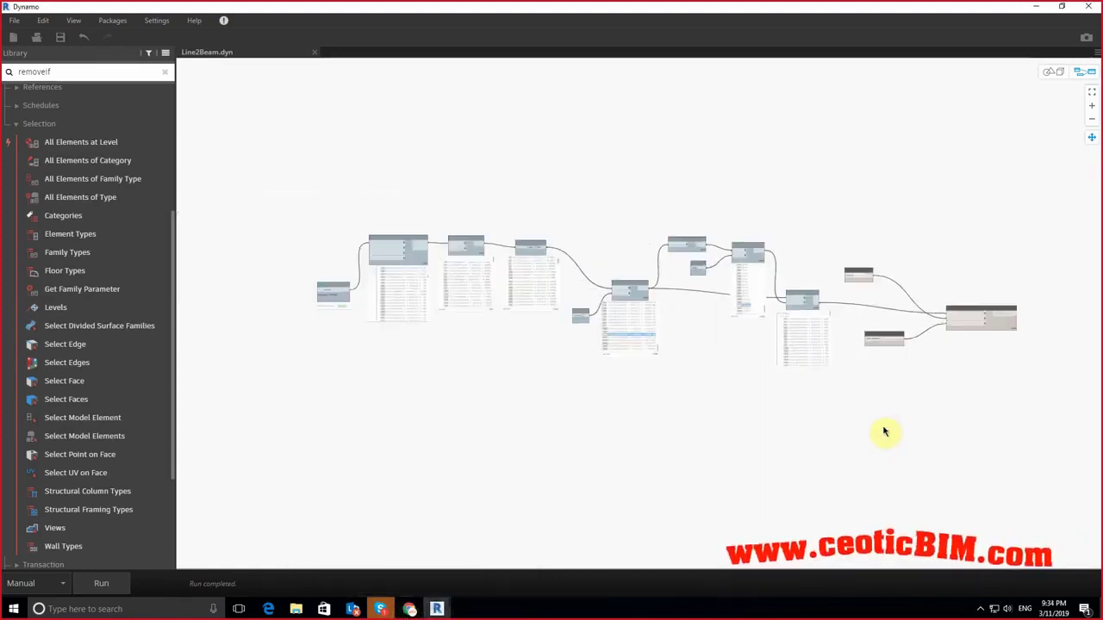
scroll(702, 401, "up", 2)
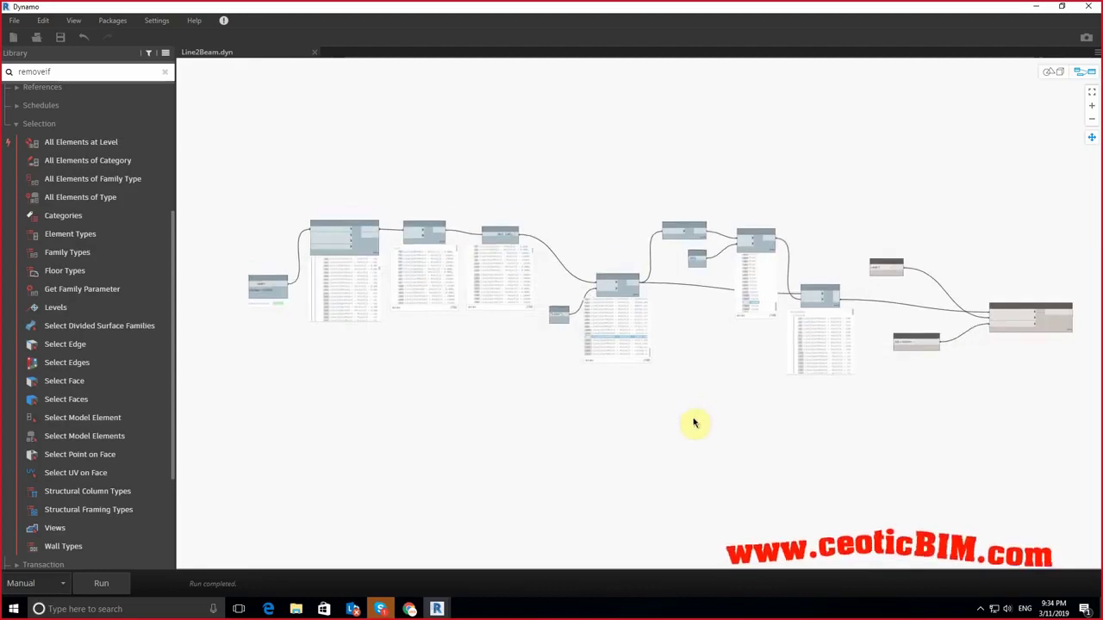
scroll(414, 336, "up", 2)
scroll(370, 320, "up", 2)
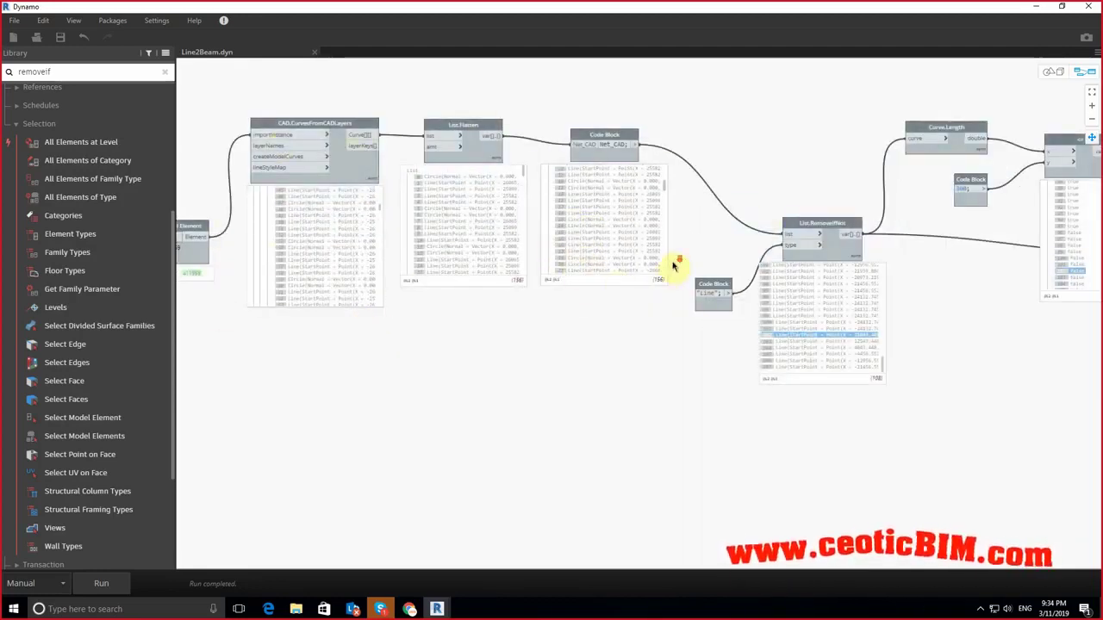
scroll(670, 264, "down", 4)
scroll(800, 423, "up", 3)
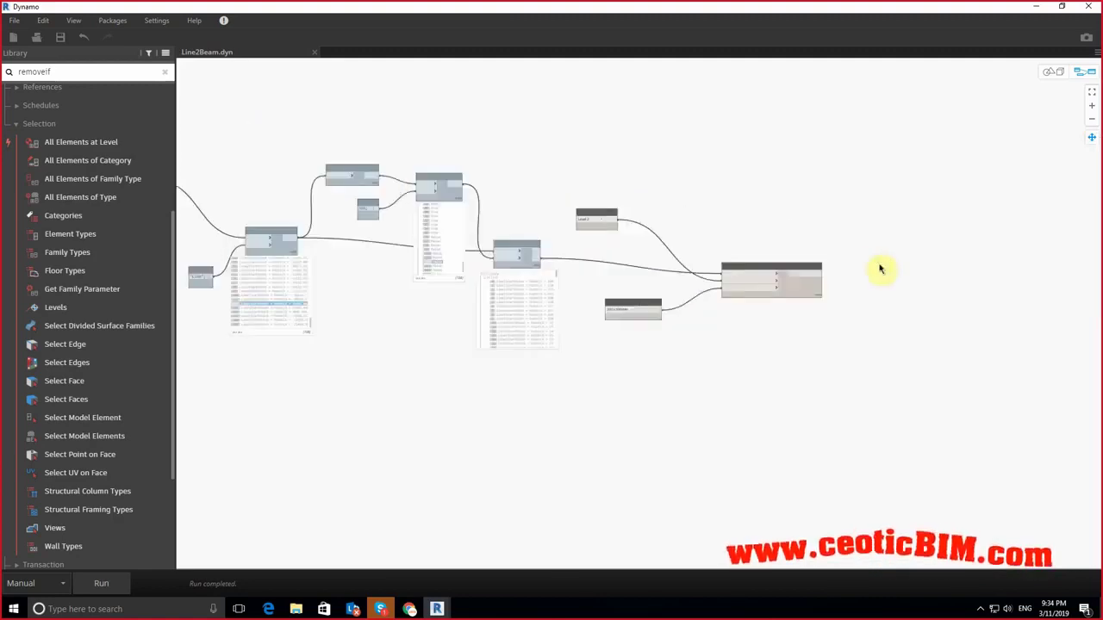
scroll(730, 318, "up", 1)
scroll(730, 318, "up", 2)
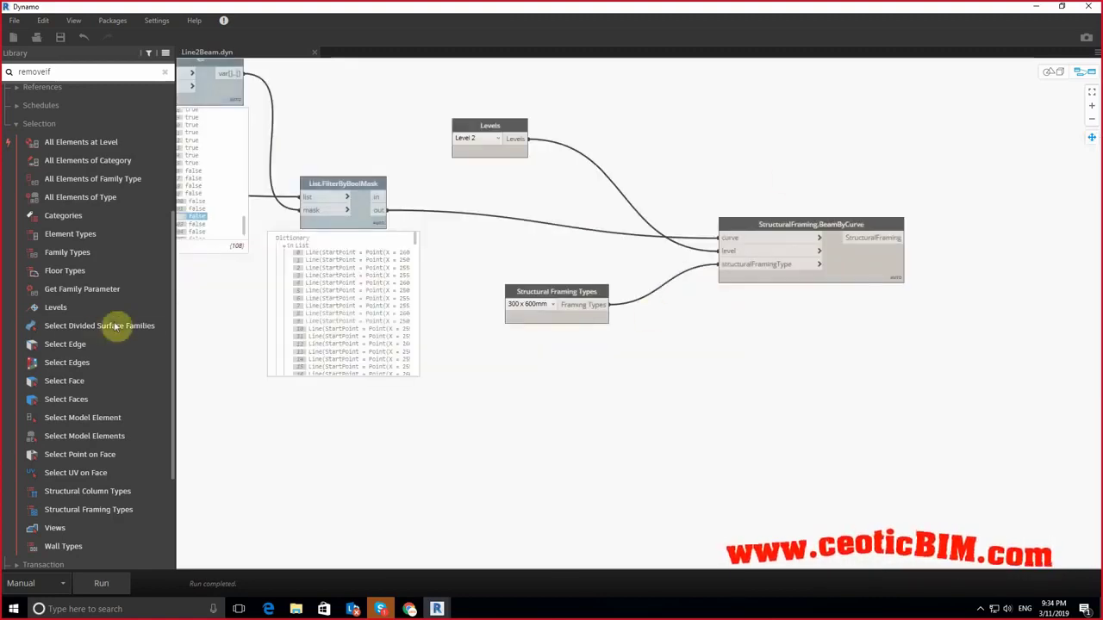
Step: Add a FamilyInstance.ByCoordinates node from the Library's Elements category
scroll(49, 379, "up", 5)
left_click(49, 351)
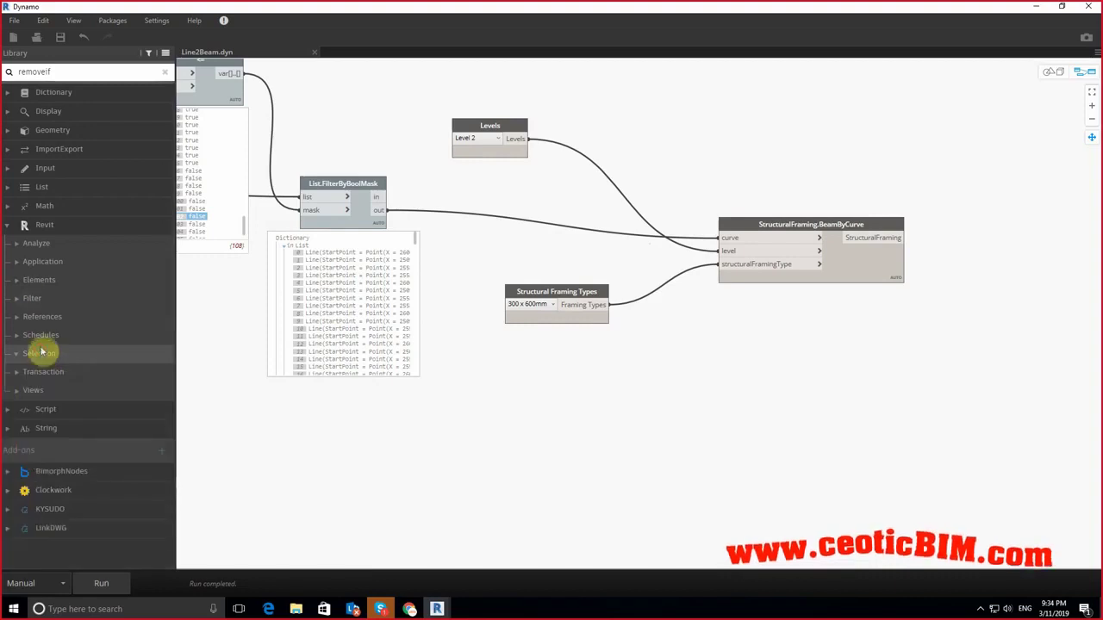
left_click(42, 279)
scroll(43, 456, "down", 5)
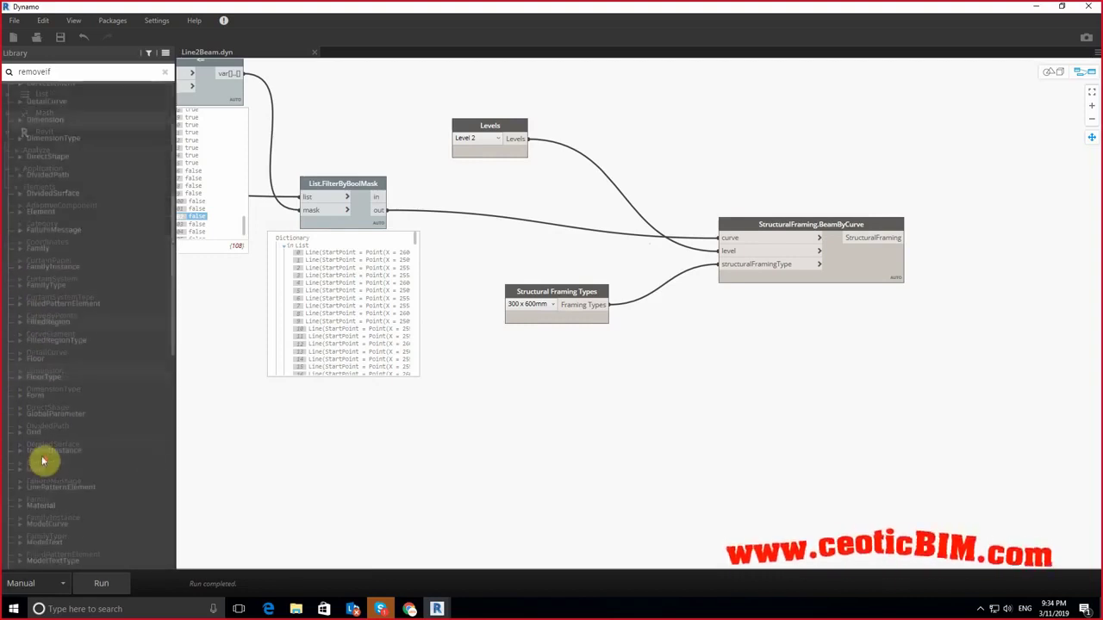
left_click(35, 364)
left_click(34, 366)
scroll(44, 419, "down", 3)
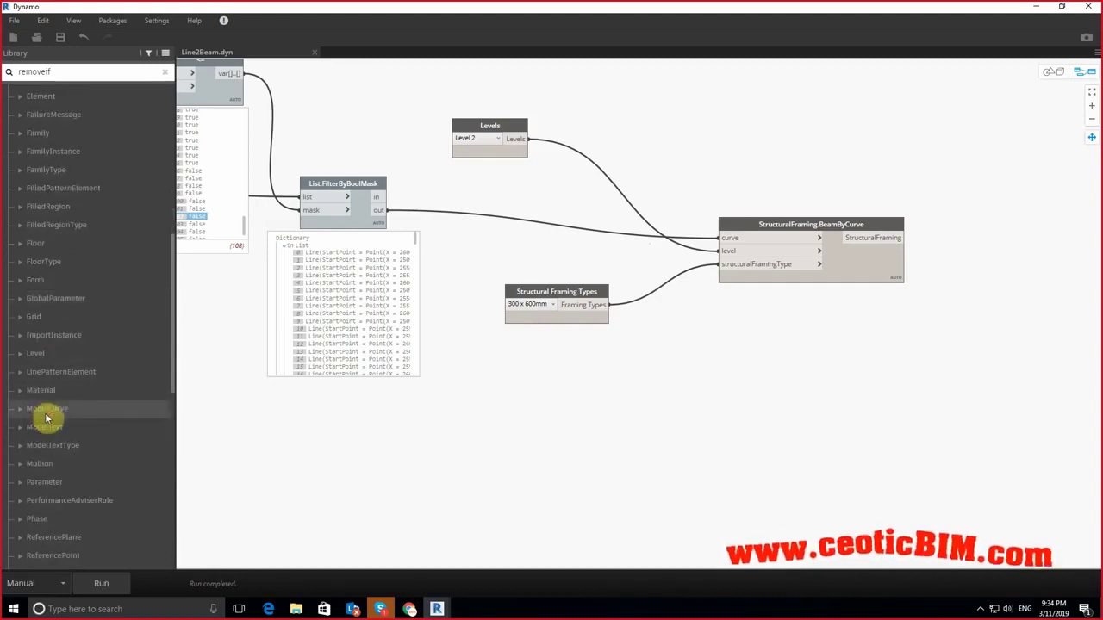
left_click(32, 151)
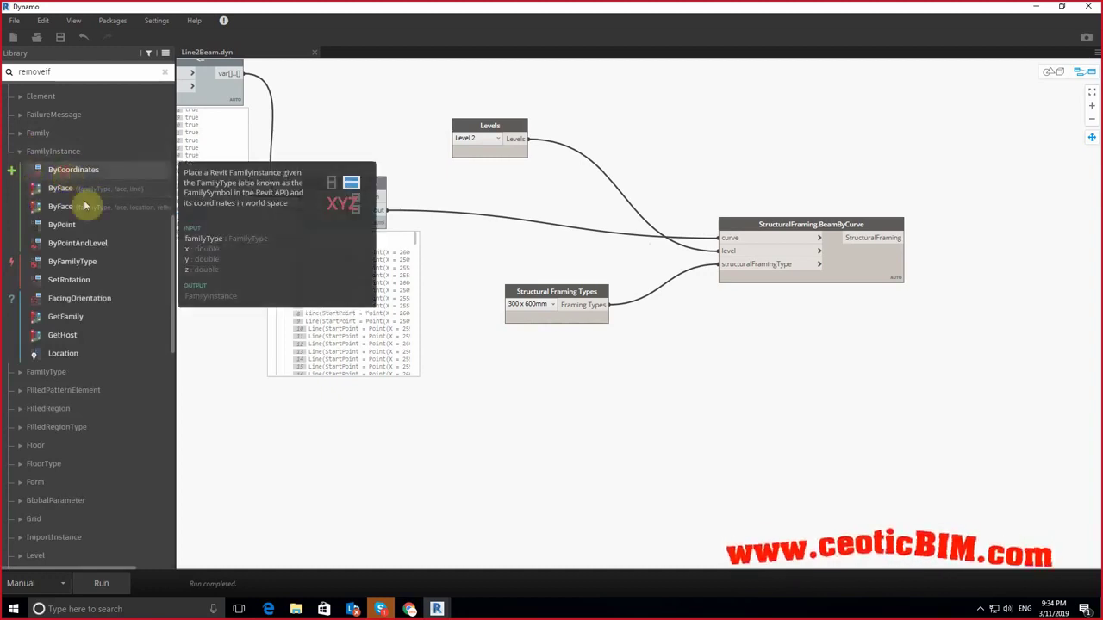
left_click(73, 170)
mouse_move(676, 353)
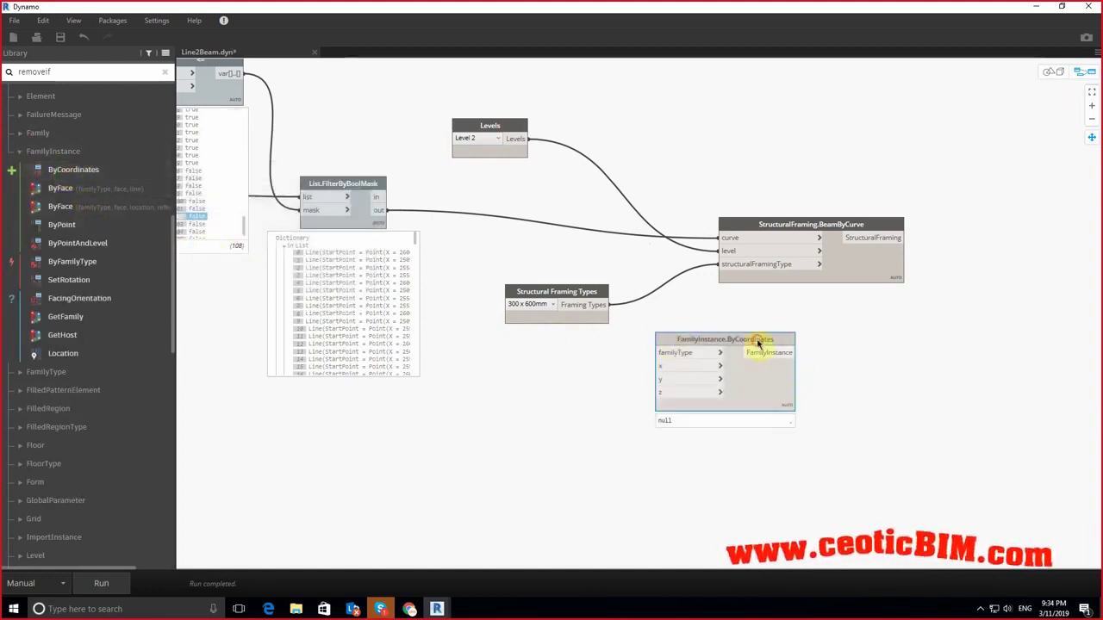
left_click_drag(757, 342, 879, 383)
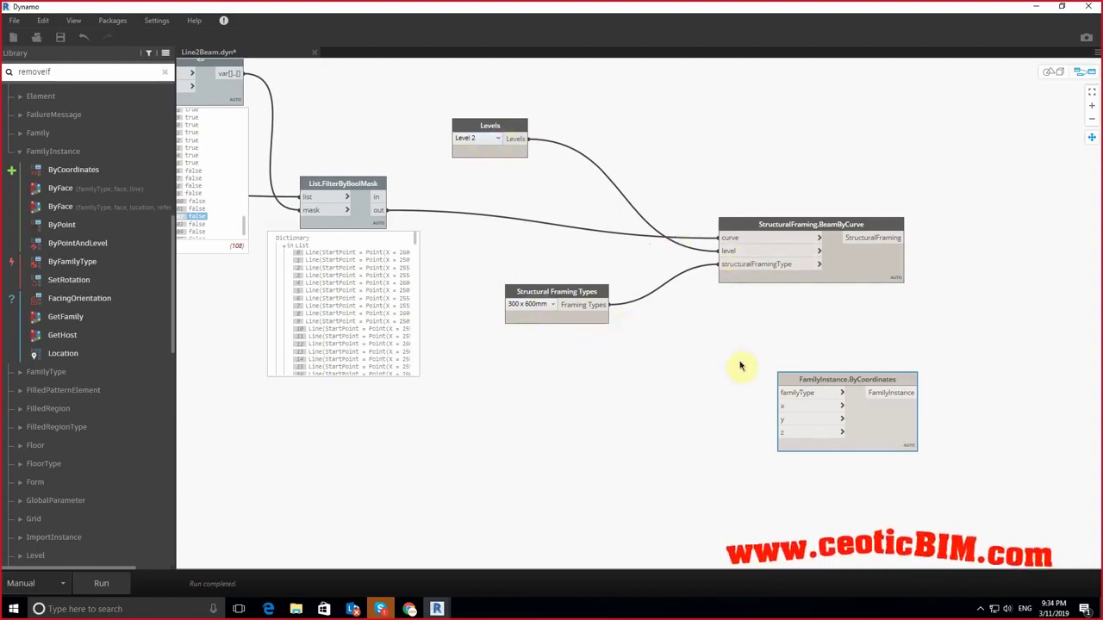
mouse_move(802, 432)
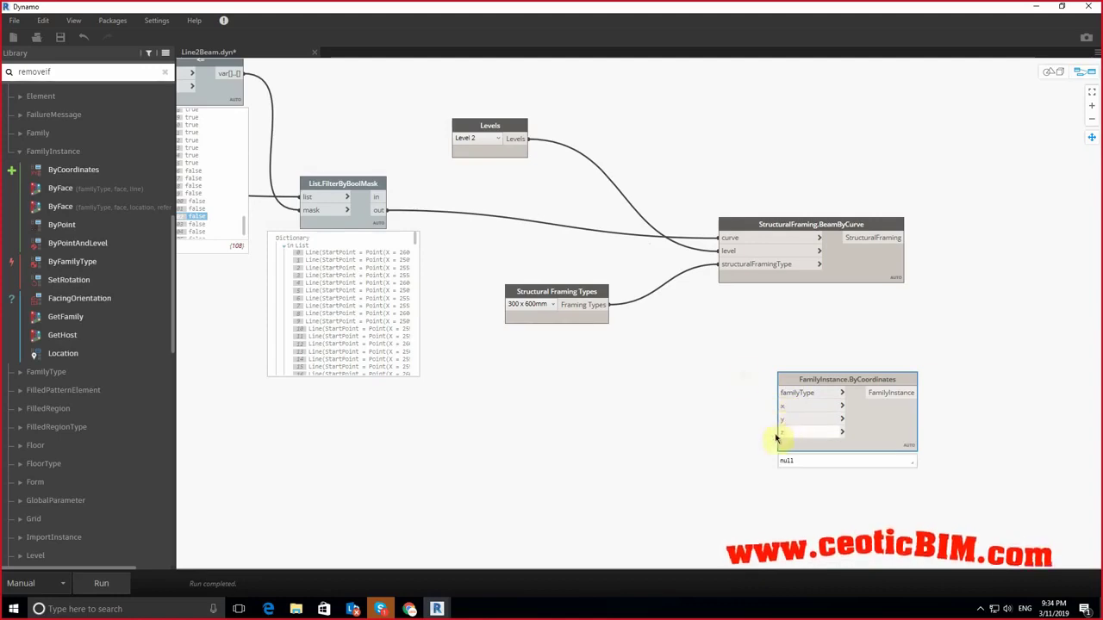
Step: Position the ByCoordinates node just below StructuralFraming.BeamByCurve
middle_click_drag(635, 379, 763, 394)
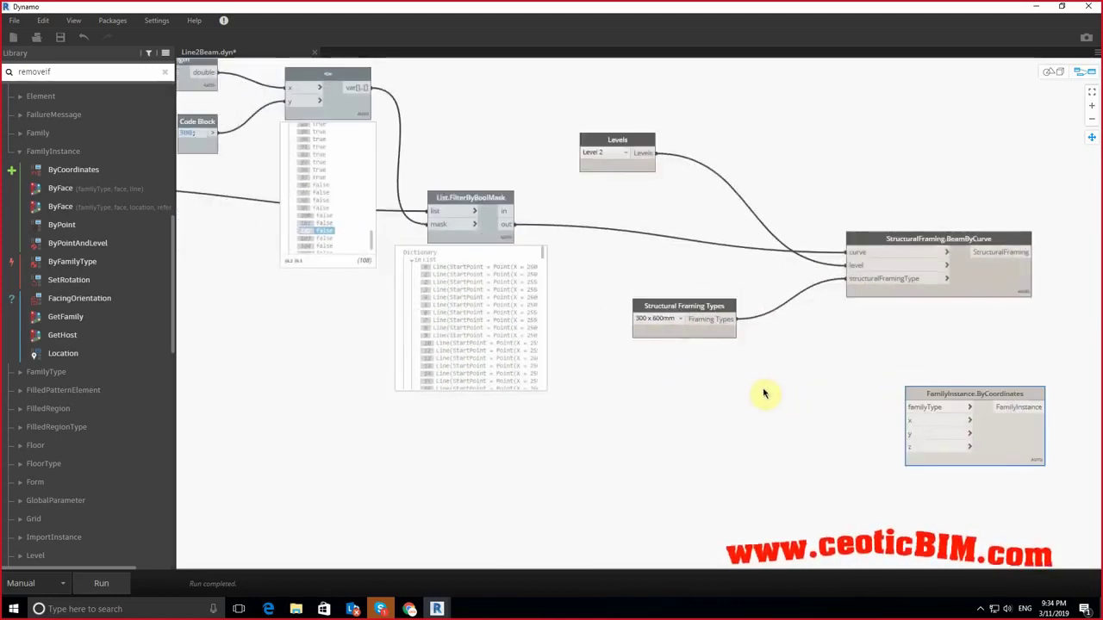
scroll(816, 389, "down", 5)
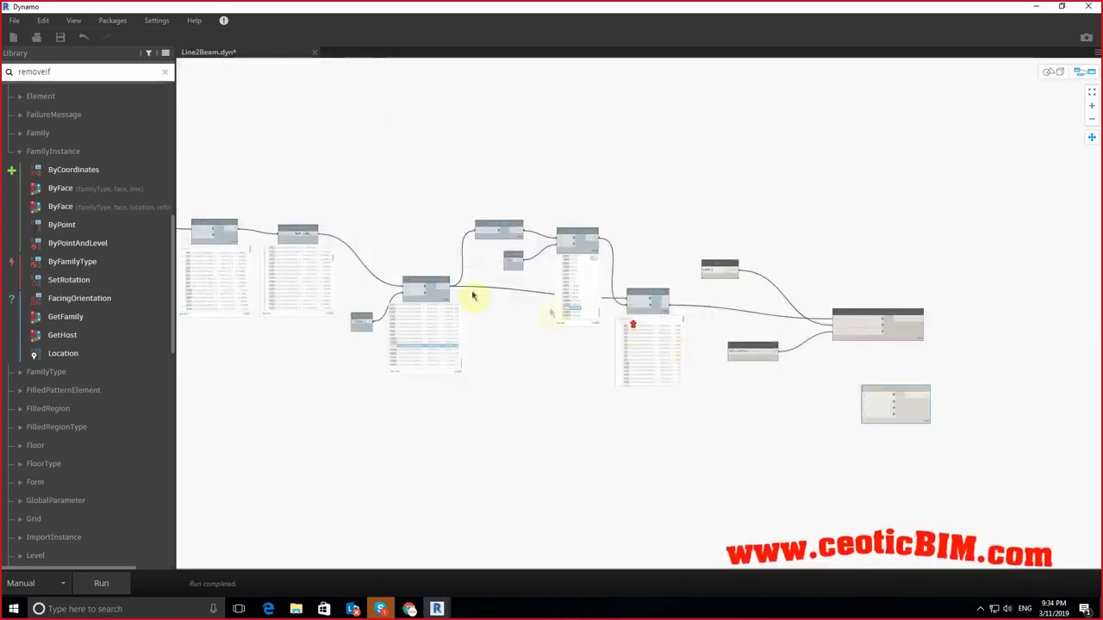
scroll(353, 258, "up", 3)
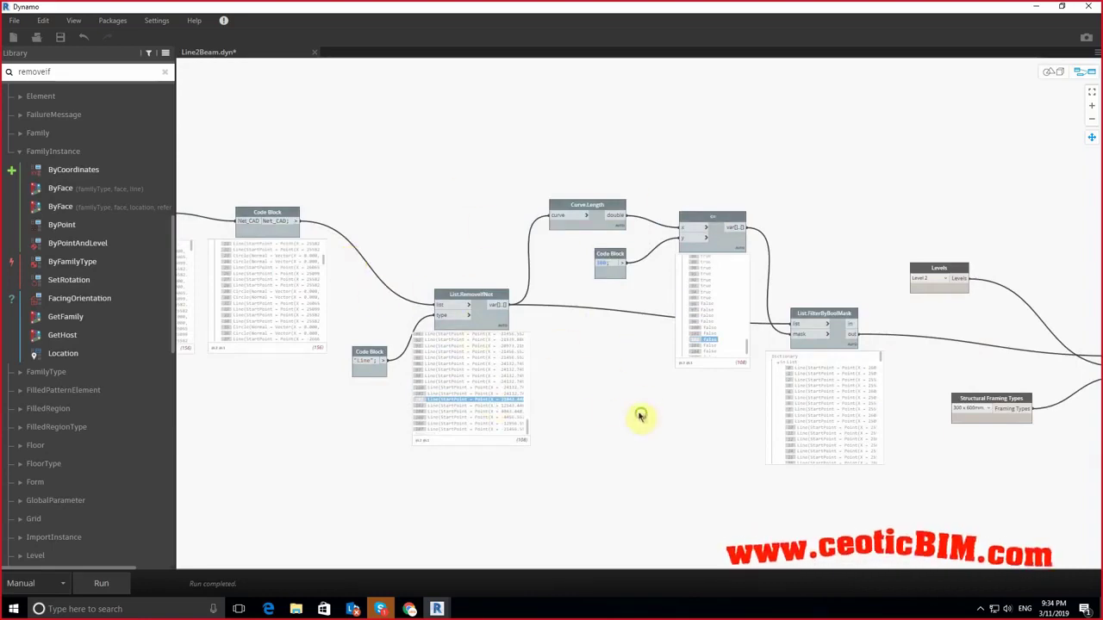
middle_click_drag(641, 416, 414, 337)
mouse_move(899, 278)
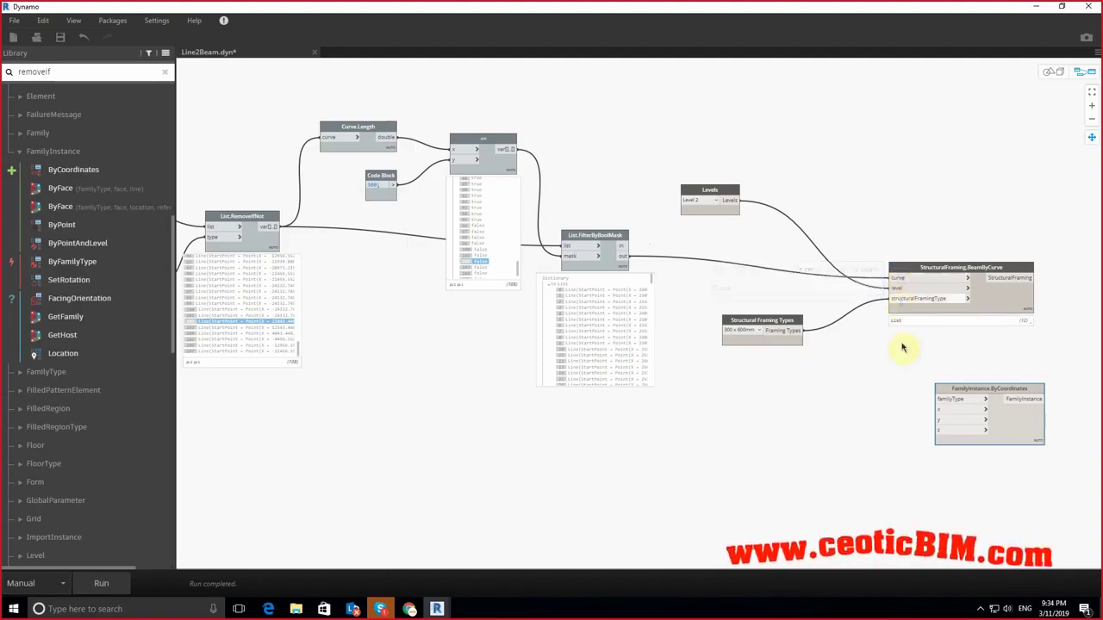
left_click_drag(969, 392, 928, 380)
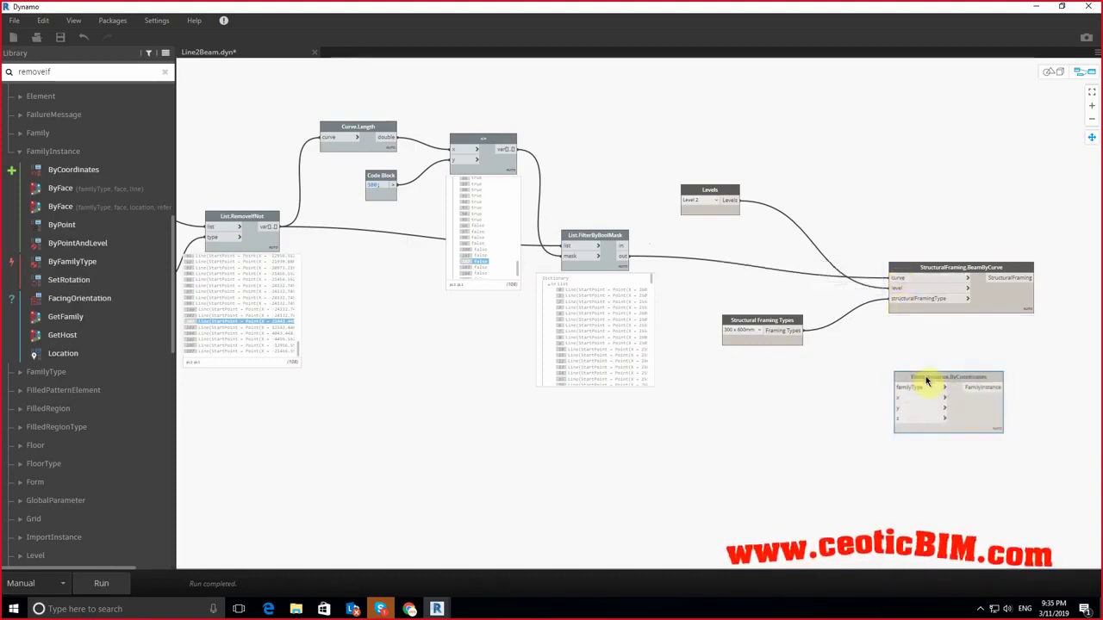
Step: Delete the ByCoordinates node, save Line2Beam.dyn, and minimize Dynamo
key("Delete")
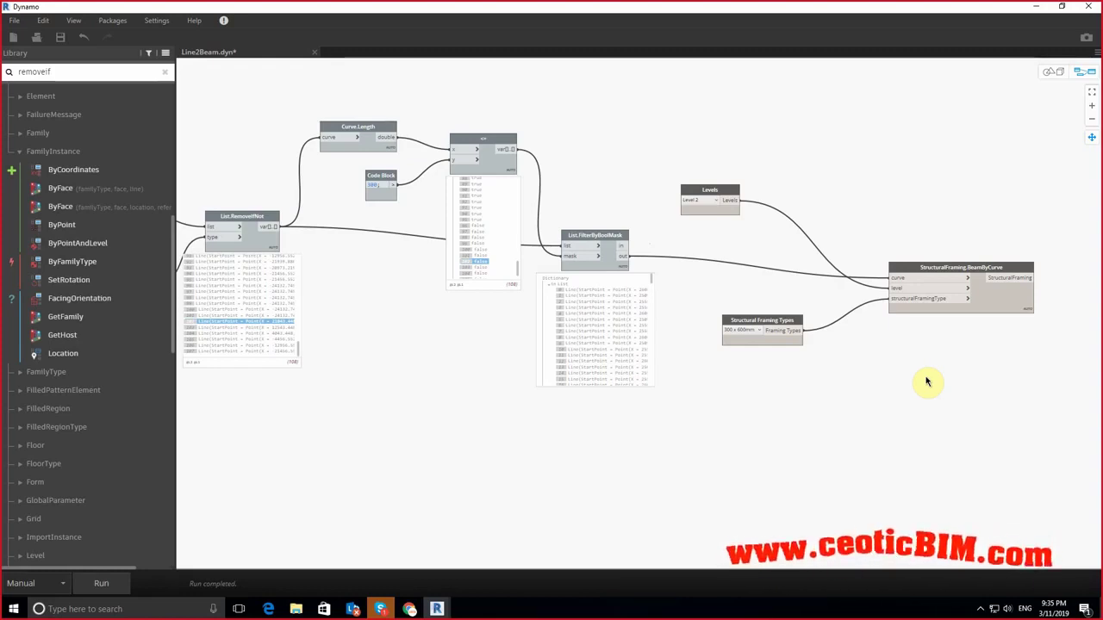
left_click(60, 37)
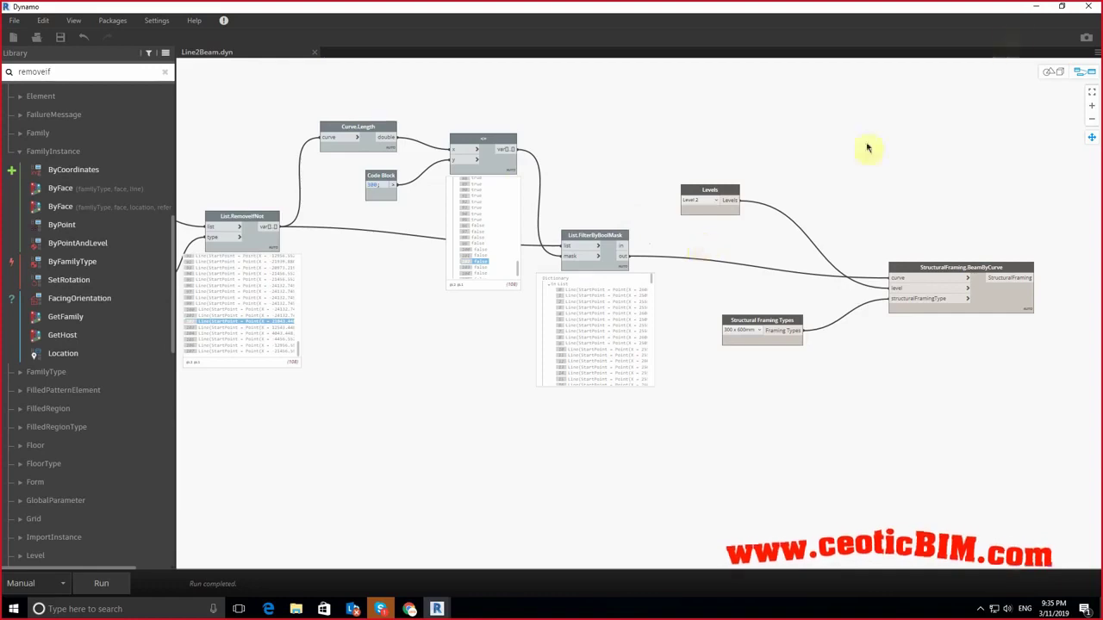
left_click(1035, 6)
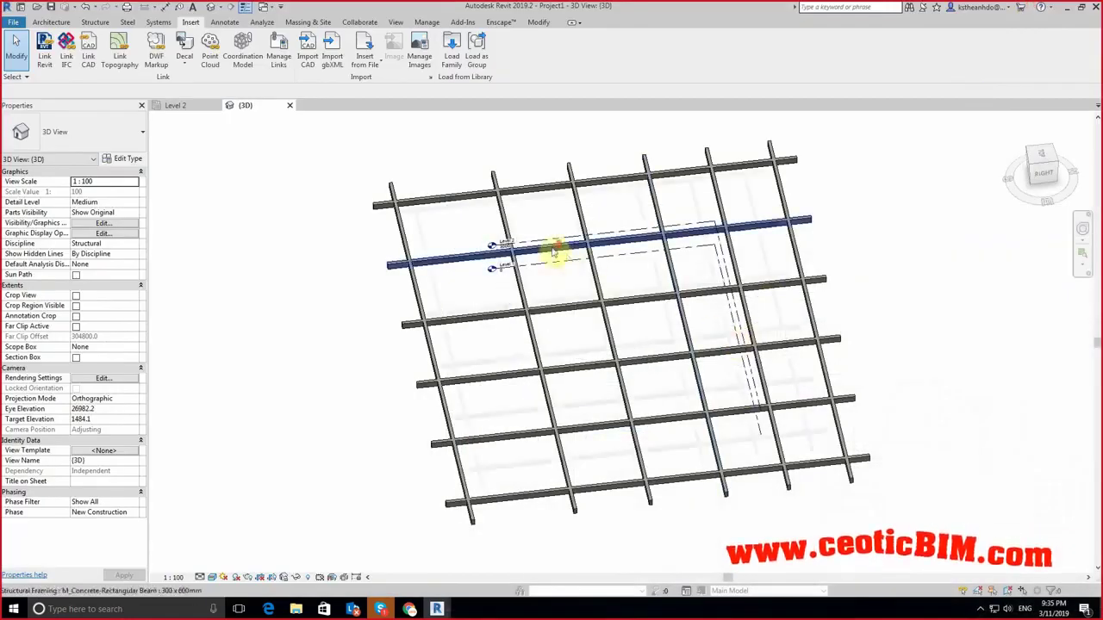
Step: Switch to the Level 2 structural plan and close the 3D view
scroll(559, 249, "down", 3)
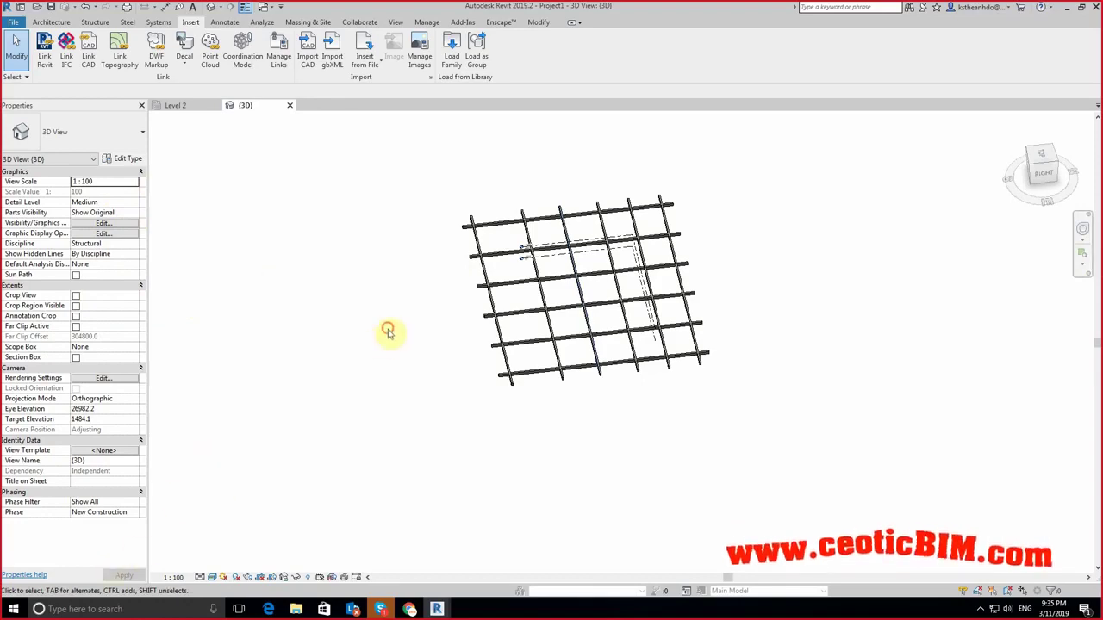
left_click(182, 106)
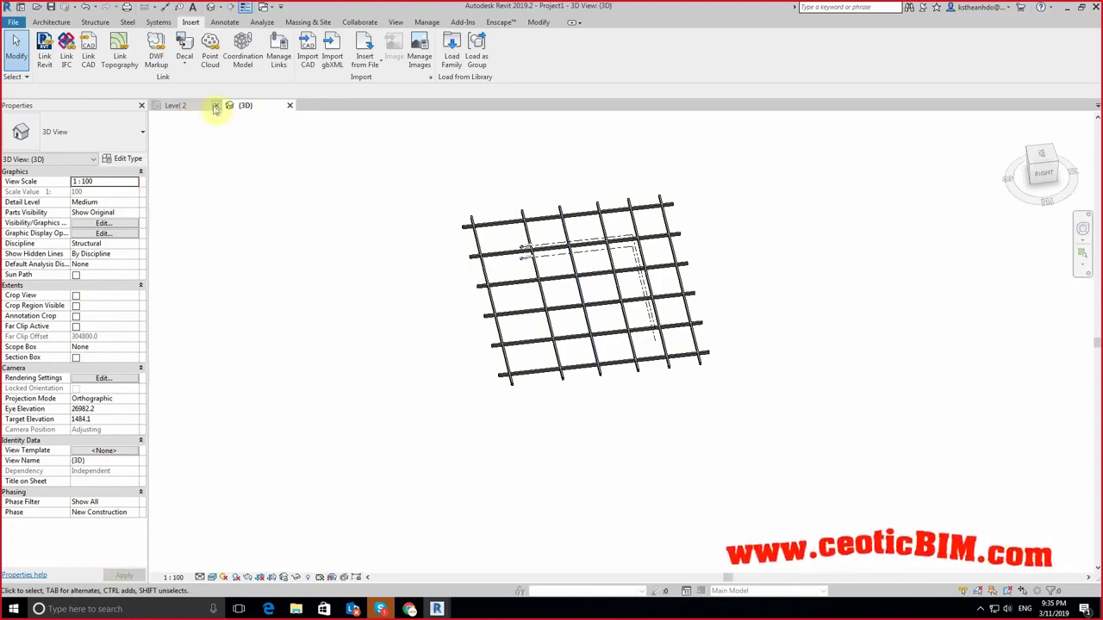
left_click(288, 106)
Step: Filter a window selection to 00_MBKC_MONG.dwg and Structural Framing, then delete them
scroll(588, 390, "down", 2)
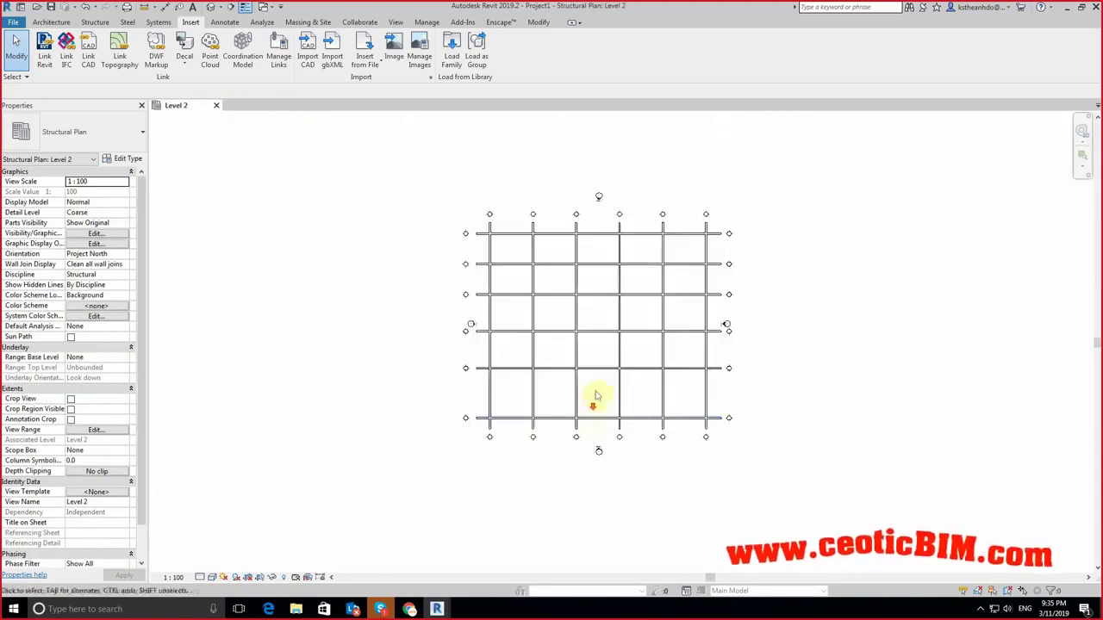
left_click_drag(379, 172, 867, 510)
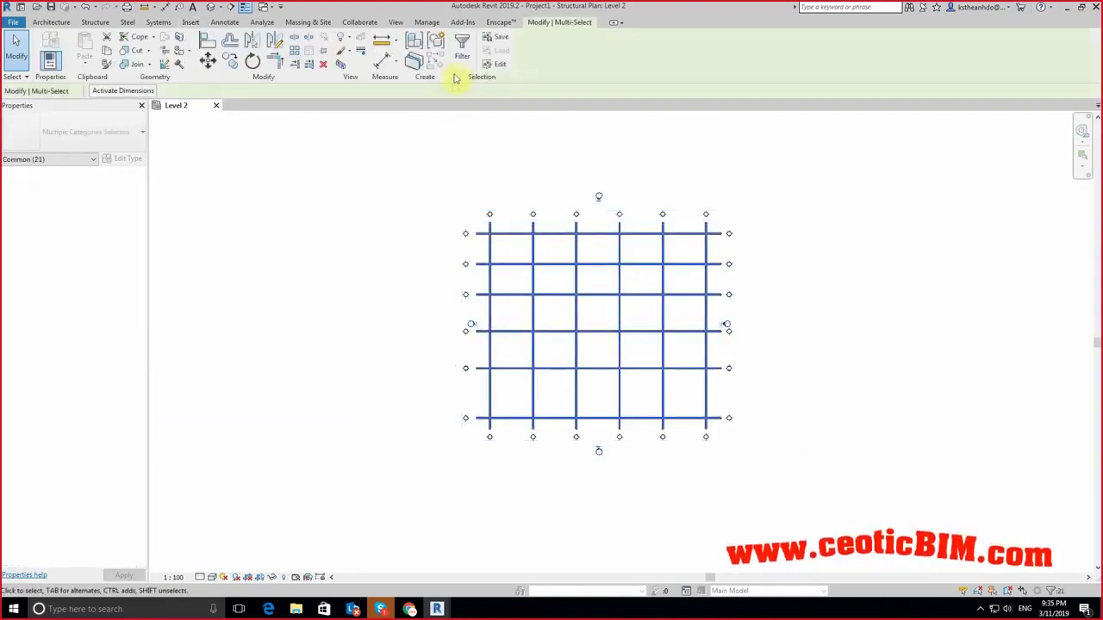
left_click(461, 47)
left_click(623, 250)
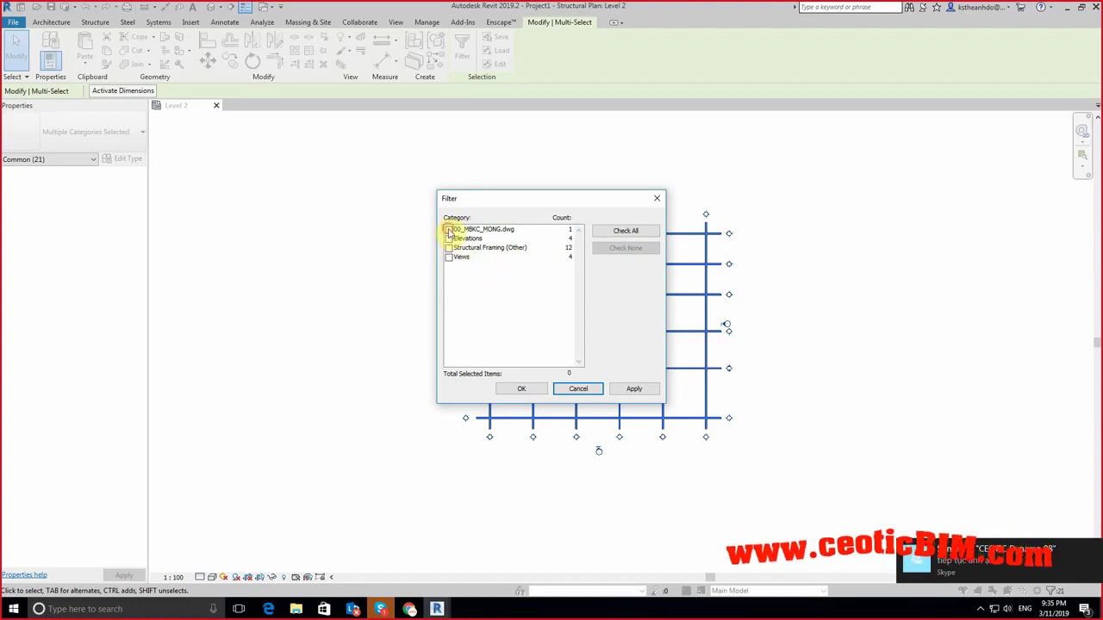
left_click(448, 230)
left_click(448, 248)
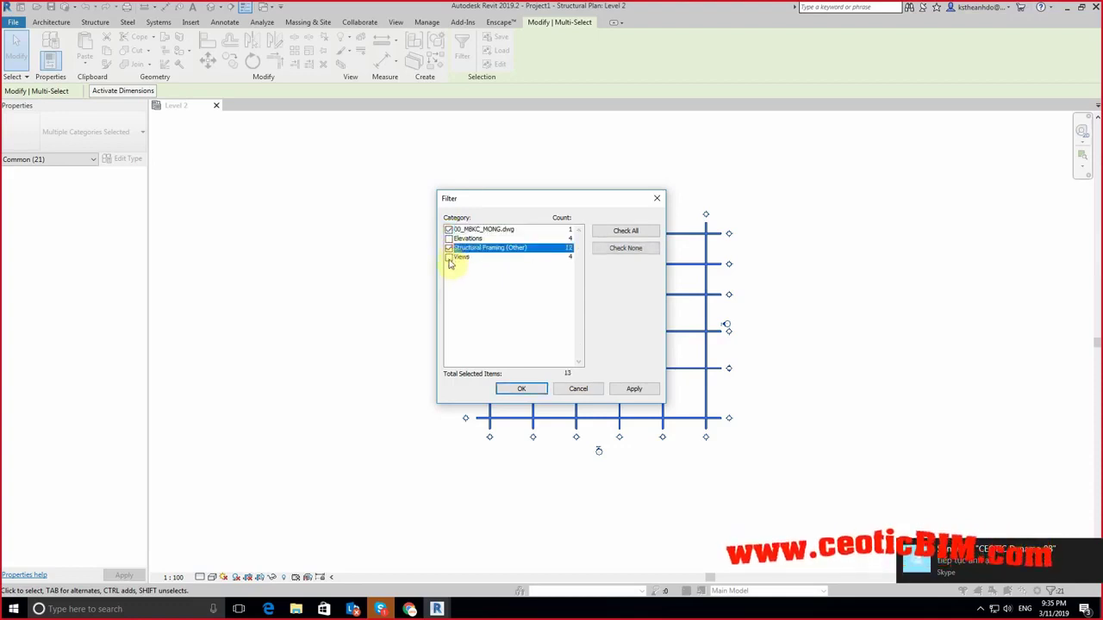
left_click(521, 388)
key("Delete")
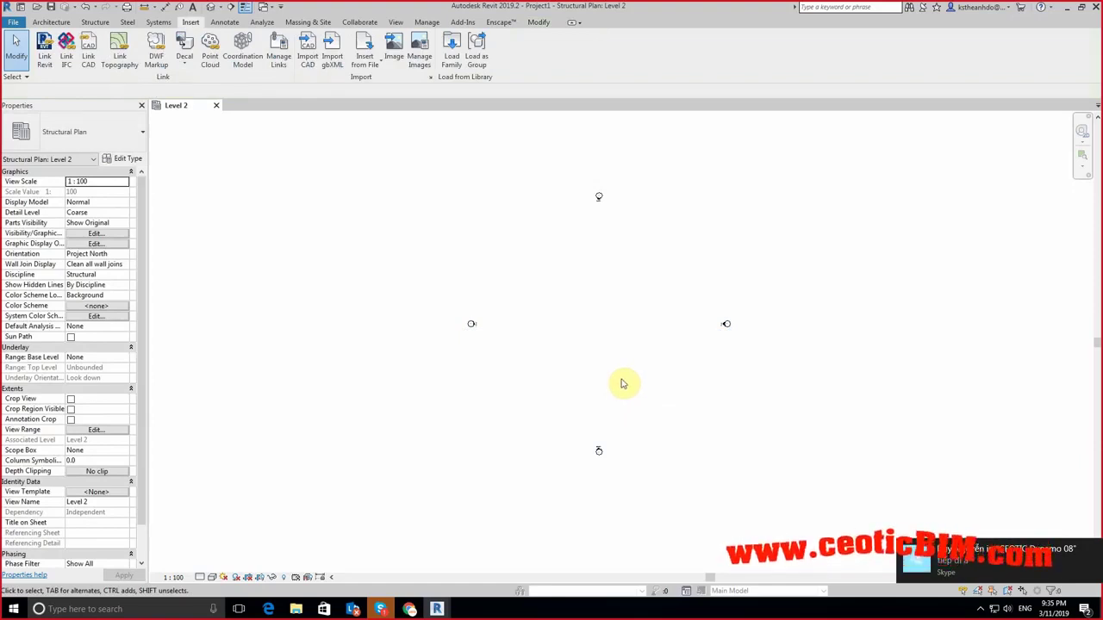
Step: Undo twice to restore the deleted CAD grid lines
key("ctrl+z")
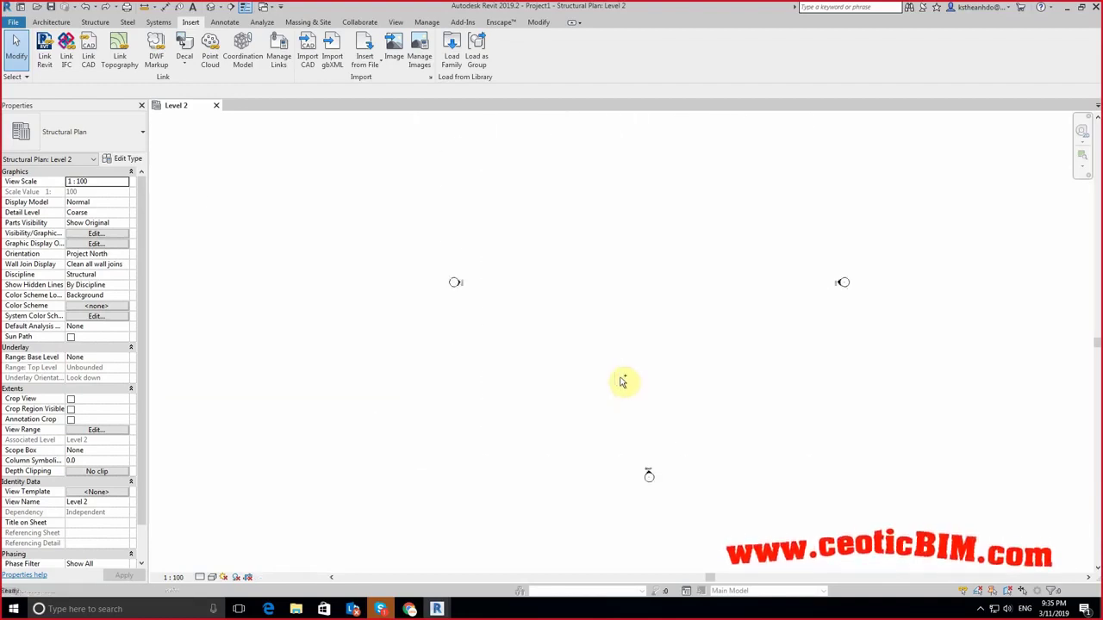
key("ctrl+z")
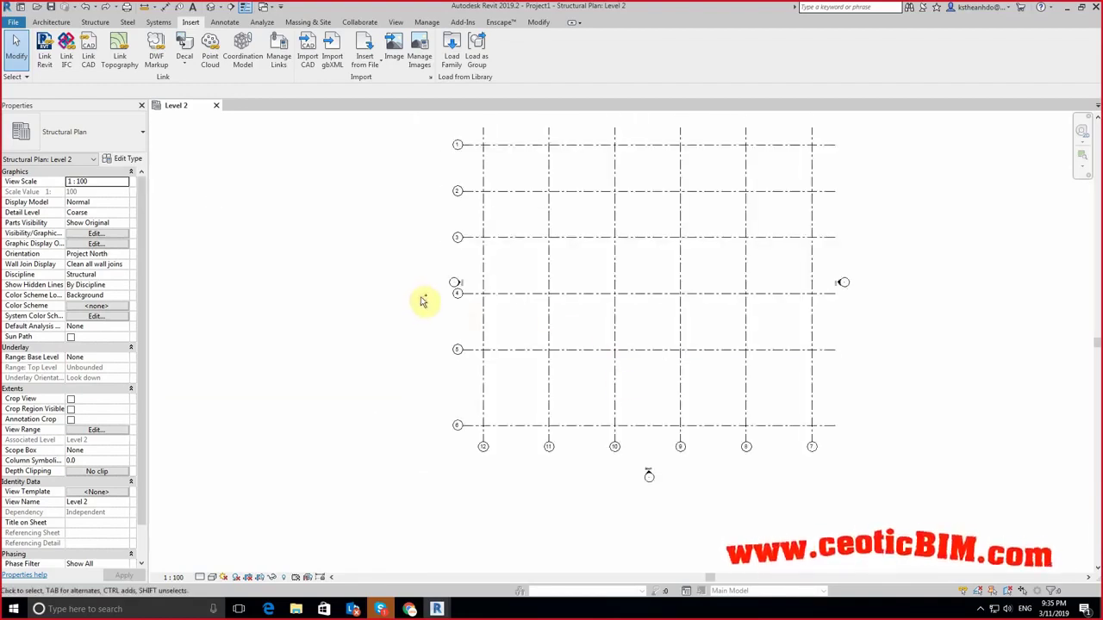
scroll(480, 308, "down", 3)
scroll(615, 288, "up", 1)
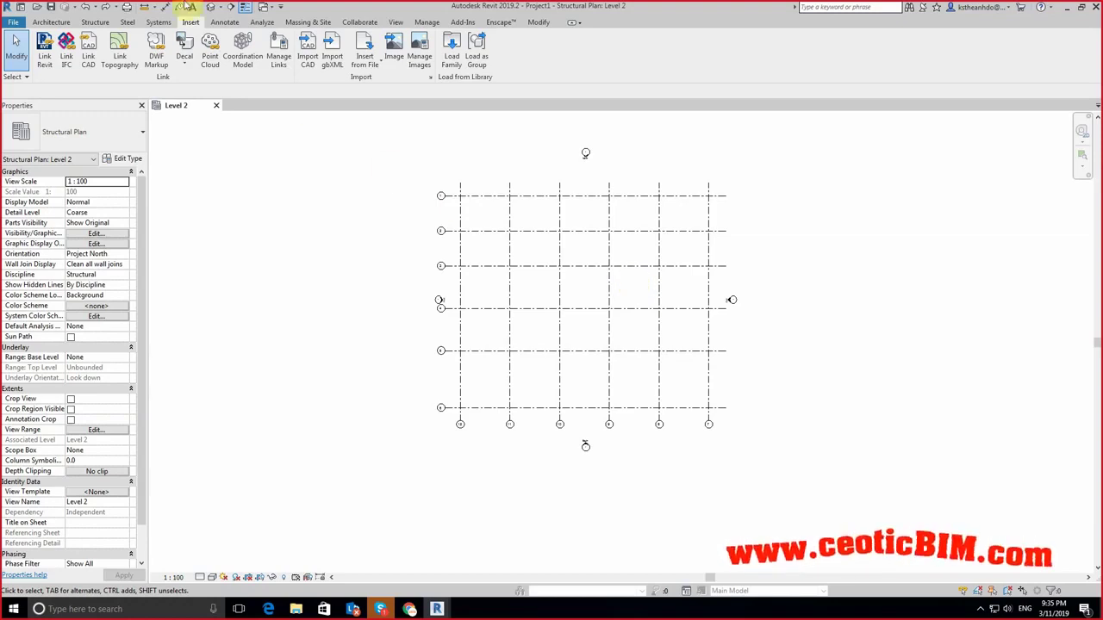
Step: Link the 01_COC.dwg pile plan and dismiss the geometry-not-visible warning
left_click(88, 51)
left_click(435, 199)
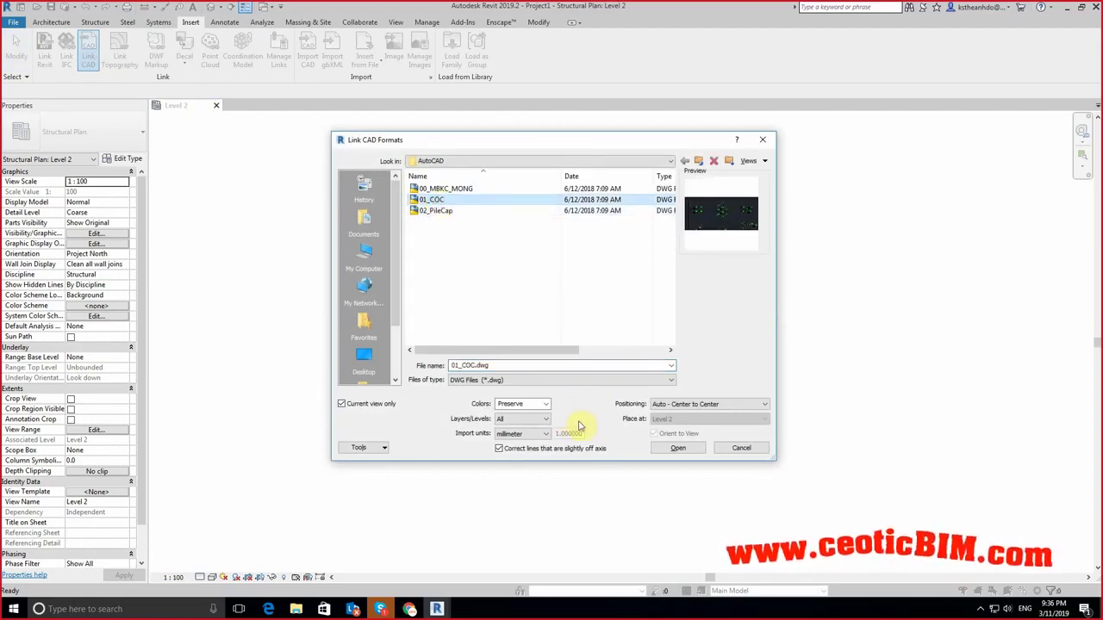
left_click(670, 449)
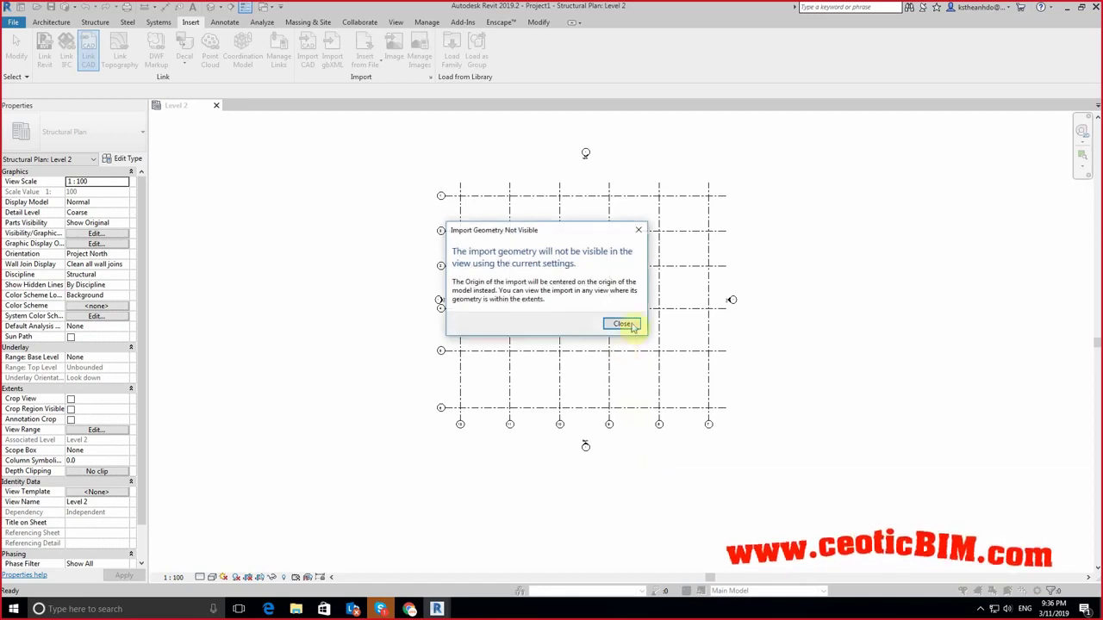
left_click(634, 326)
Step: Zoom to fit and open Visibility/Graphics (VG) on the Imported Categories list
scroll(637, 360, "down", 1)
scroll(637, 360, "down", 3)
scroll(641, 357, "down", 1)
right_click(690, 290)
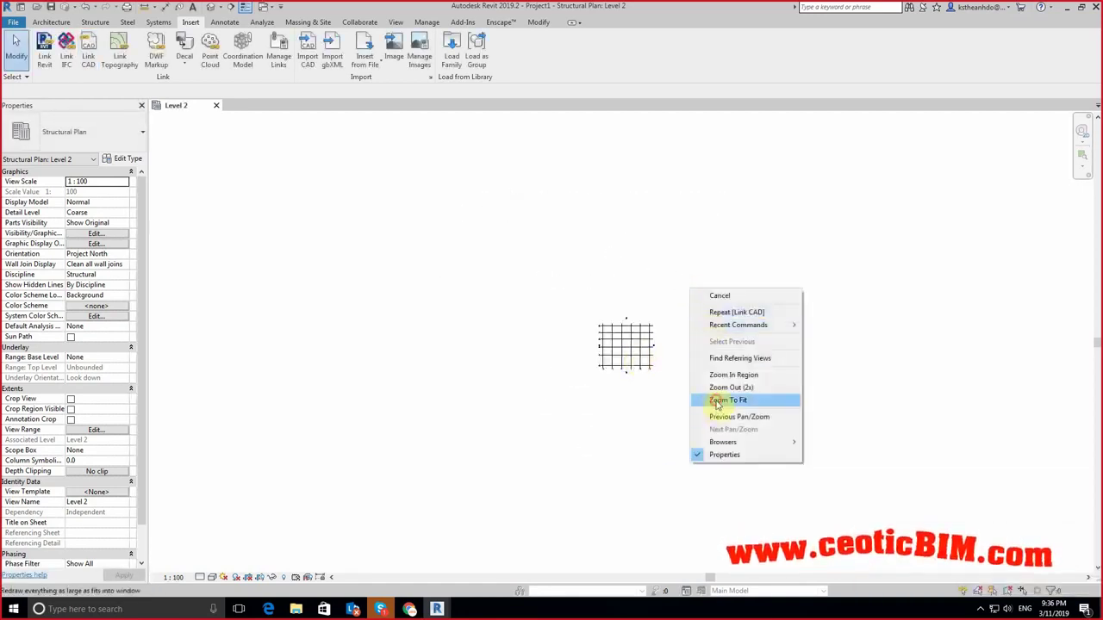
left_click(727, 400)
key("v")
key("g")
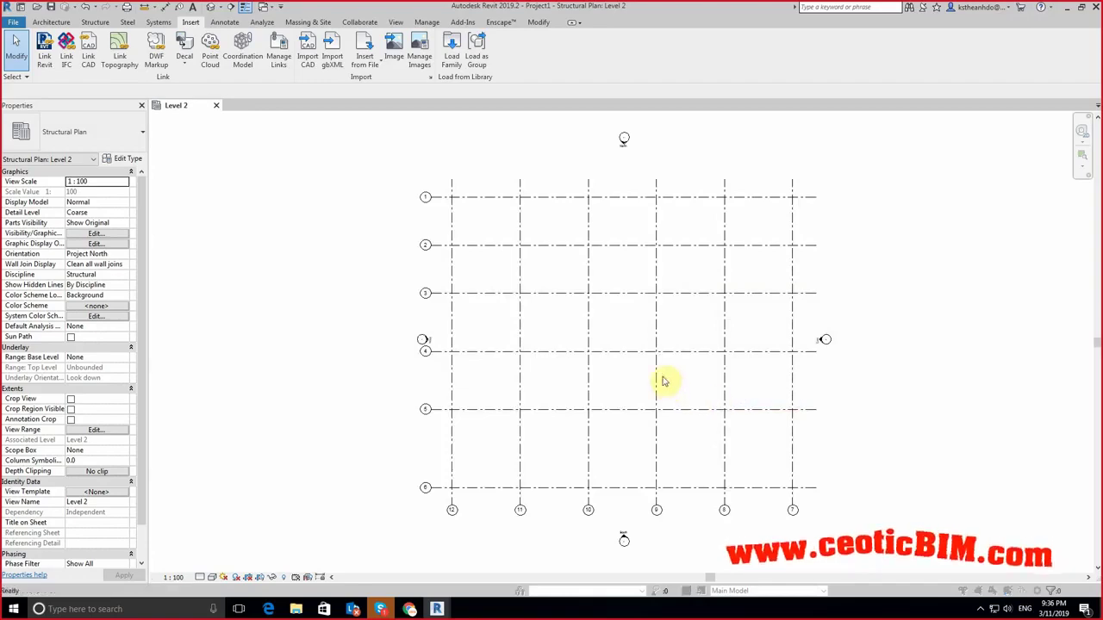
left_click(572, 151)
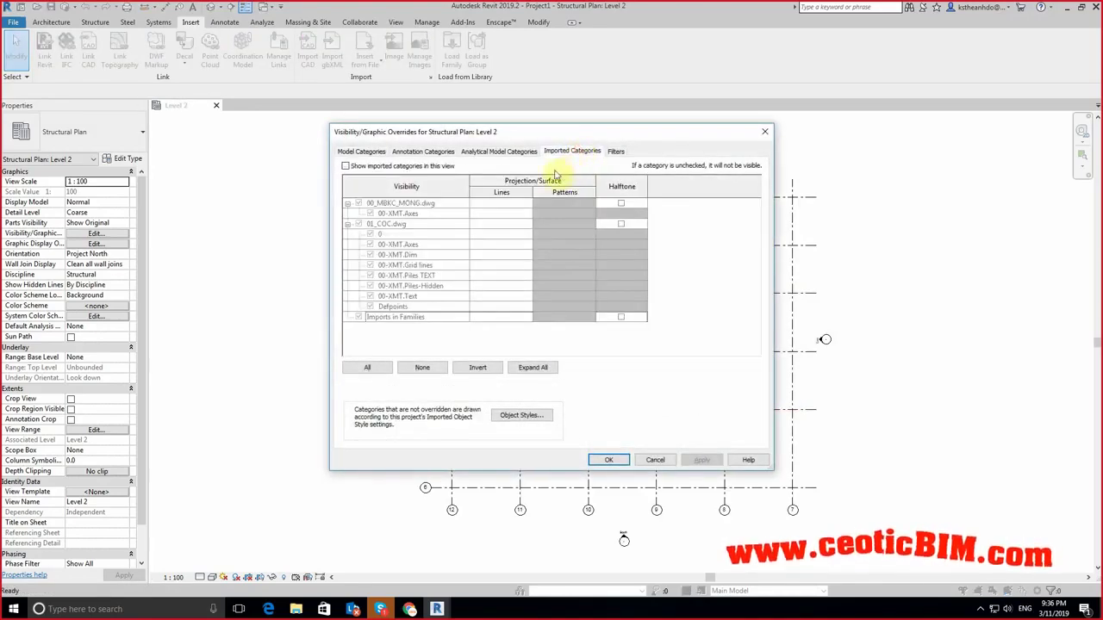
Step: Show imported categories but hide the 00_MBKC_MONG.dwg import, and apply
left_click(344, 165)
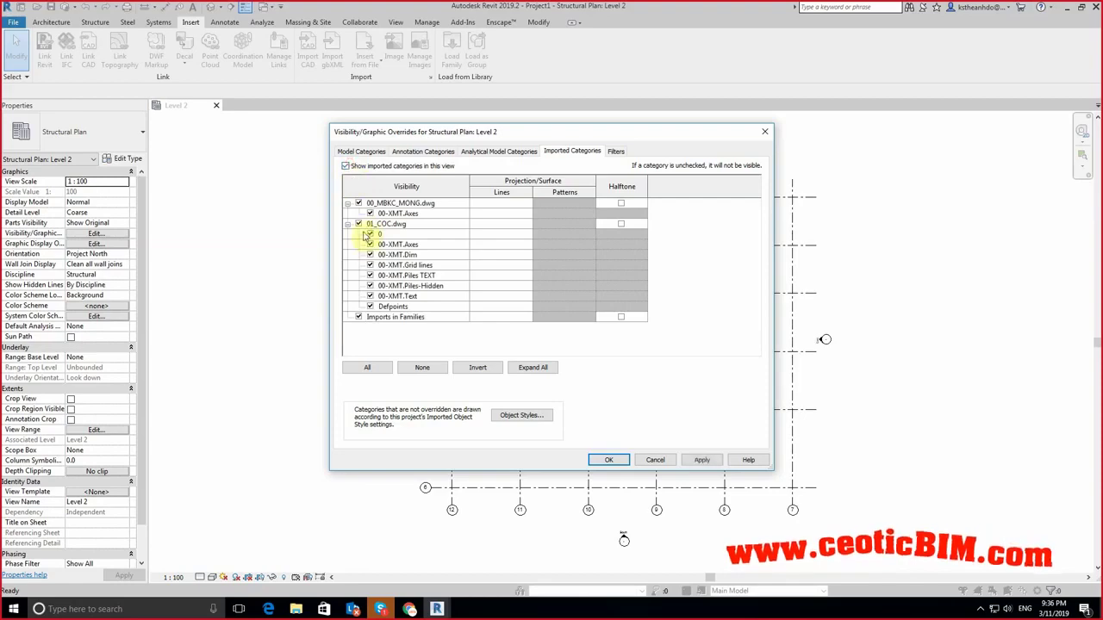
left_click(359, 204)
left_click(701, 459)
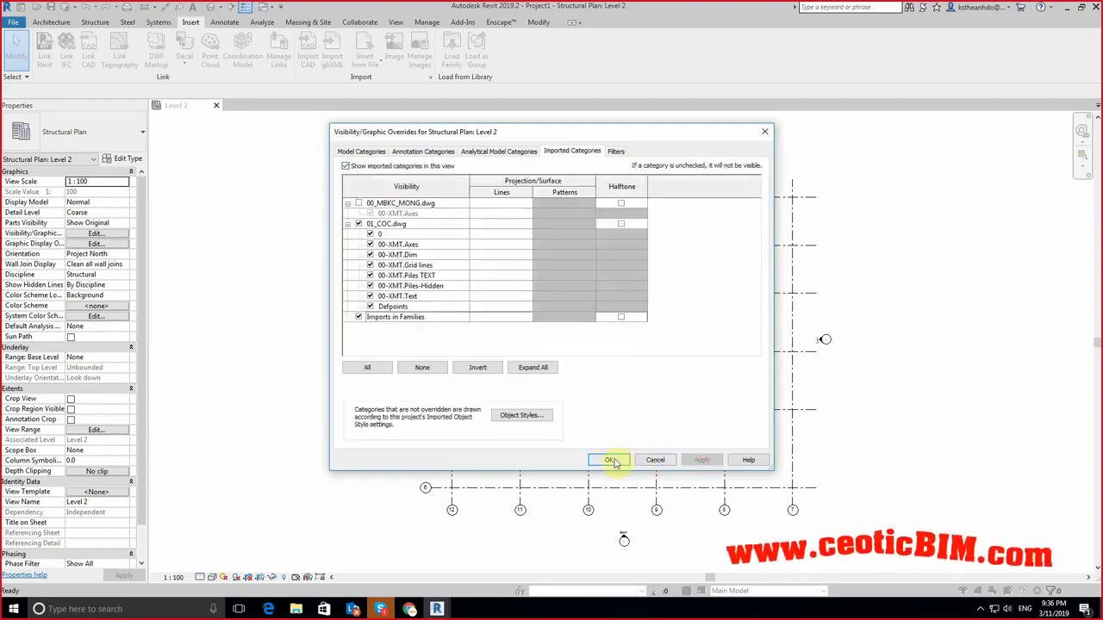
left_click(612, 459)
Step: Zoom to fit and move the 01_COC.dwg pile plan down beside the axis grid
scroll(574, 333, "down", 3)
scroll(603, 310, "down", 2)
right_click(723, 268)
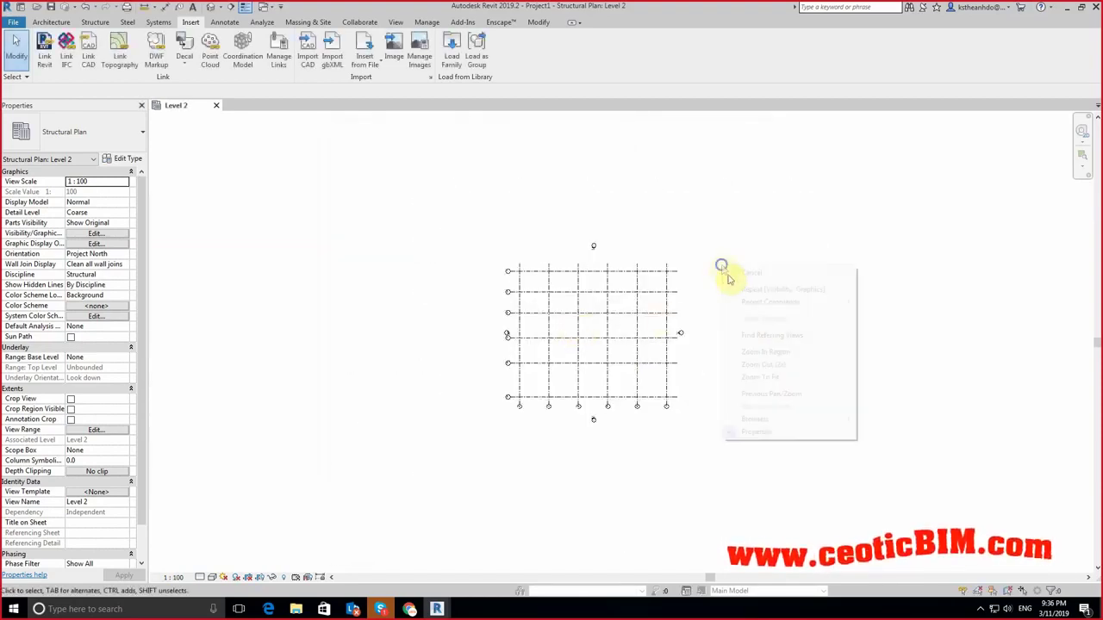
left_click(759, 377)
left_click(620, 155)
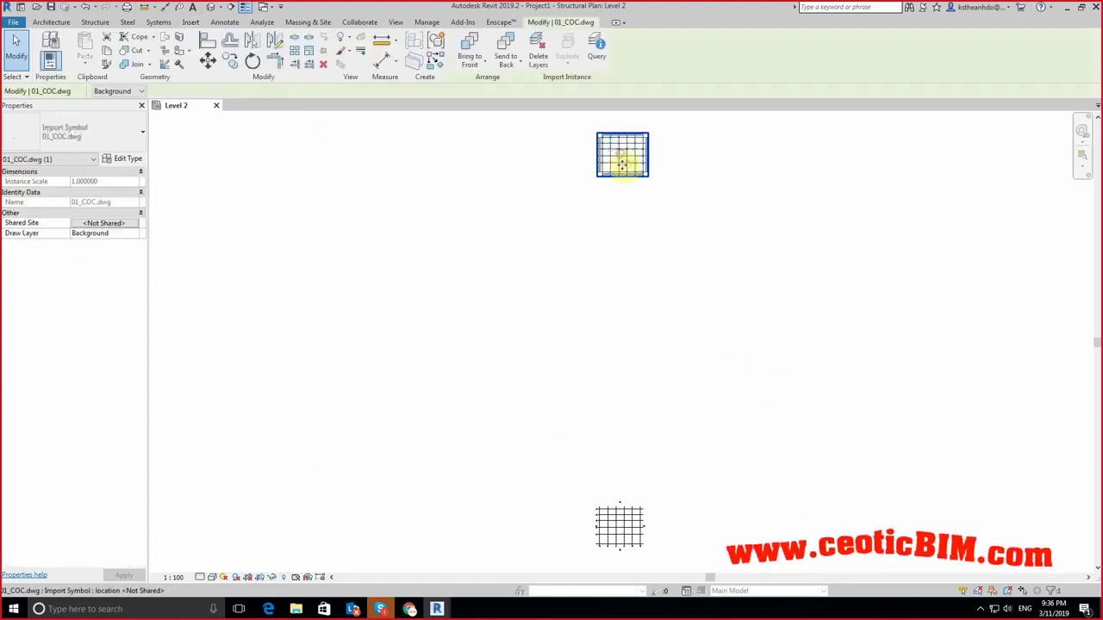
left_click_drag(622, 162, 704, 507)
scroll(646, 555, "up", 3)
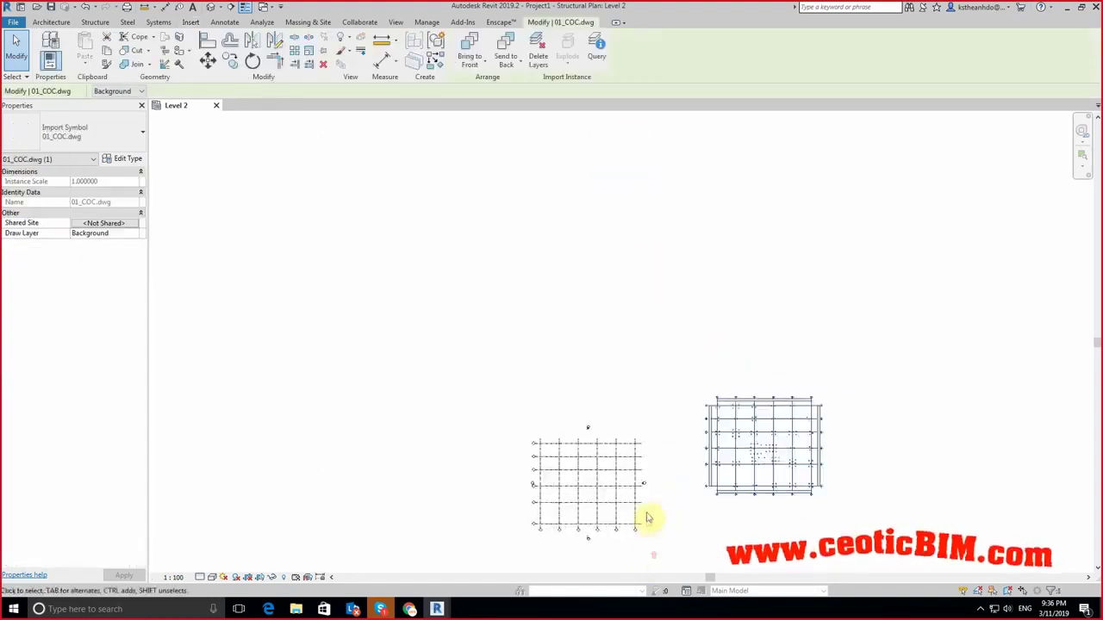
key("Escape")
scroll(648, 518, "up", 2)
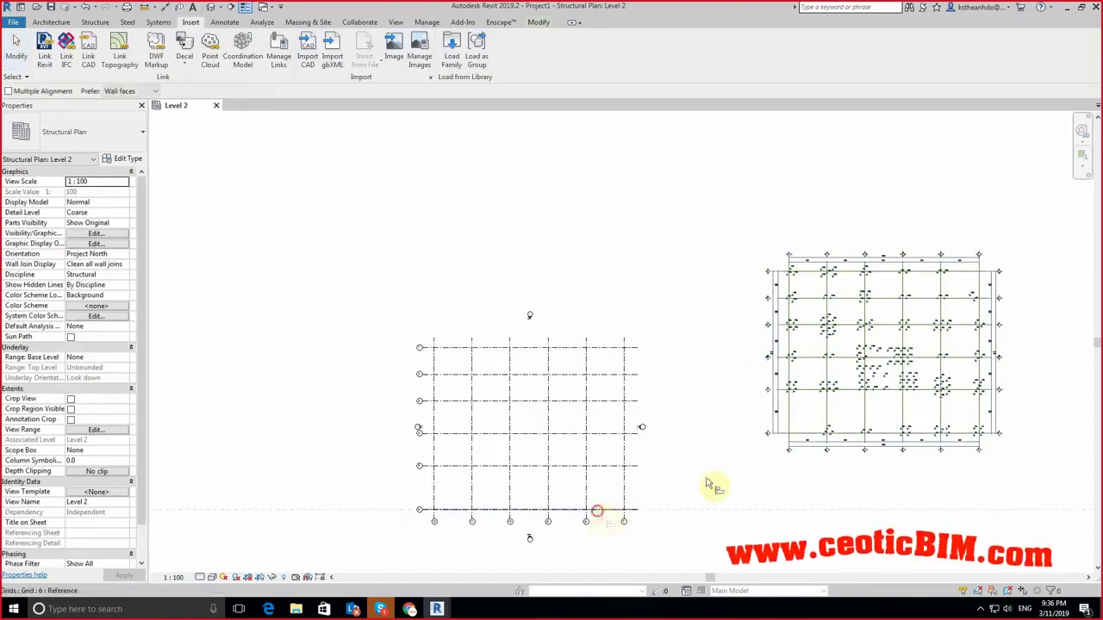
left_click_drag(818, 439, 775, 449)
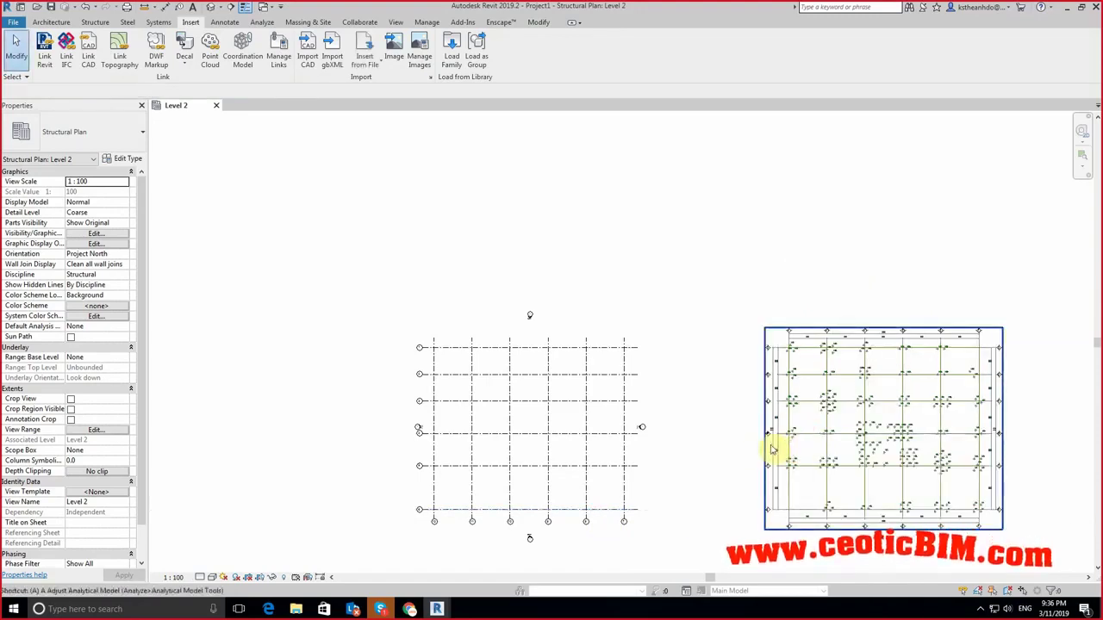
Step: Align (AL) the pile plan's CAD line onto the project grid line
key("a")
key("l")
left_click(435, 486)
left_click(792, 494)
key("Escape")
scroll(454, 500, "up", 3)
scroll(468, 438, "up", 2)
scroll(470, 443, "up", 2)
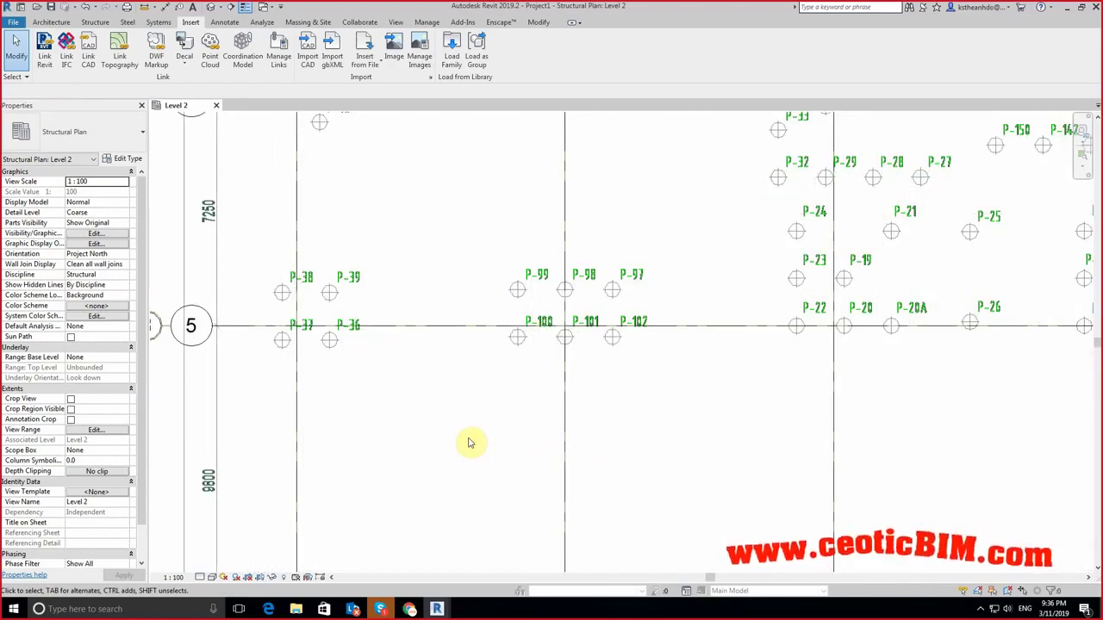
scroll(534, 281, "up", 2)
Step: Delete all CAD layers of the pile plan except 00-XMT.Piles-Hidden
left_click(510, 312)
scroll(477, 306, "down", 2)
scroll(480, 325, "down", 3)
scroll(609, 290, "up", 2)
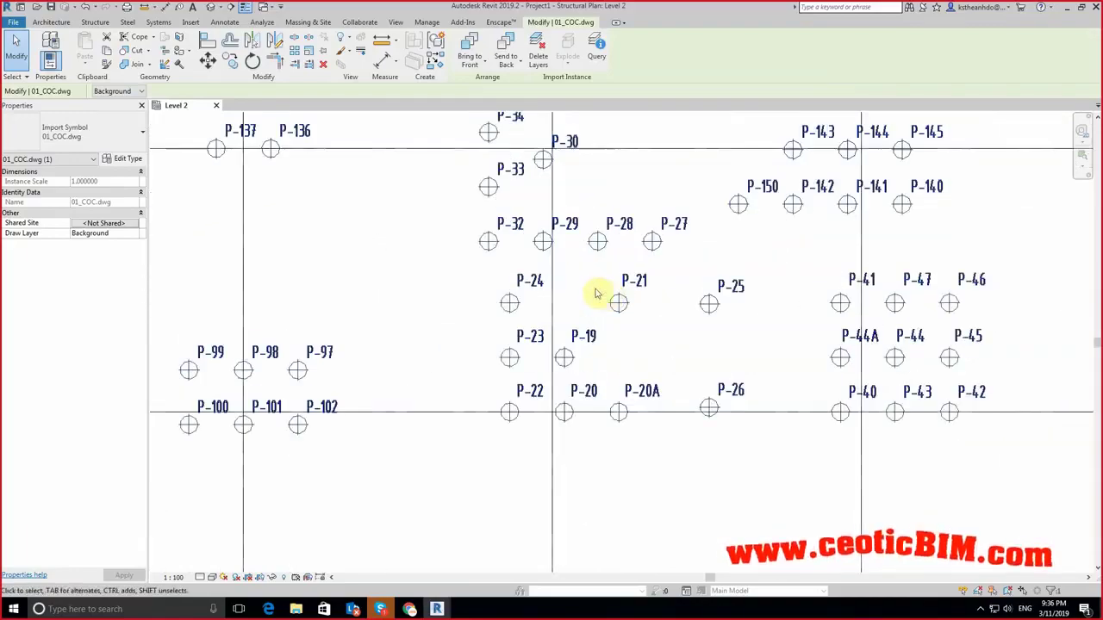
scroll(620, 291, "down", 1)
scroll(591, 283, "down", 3)
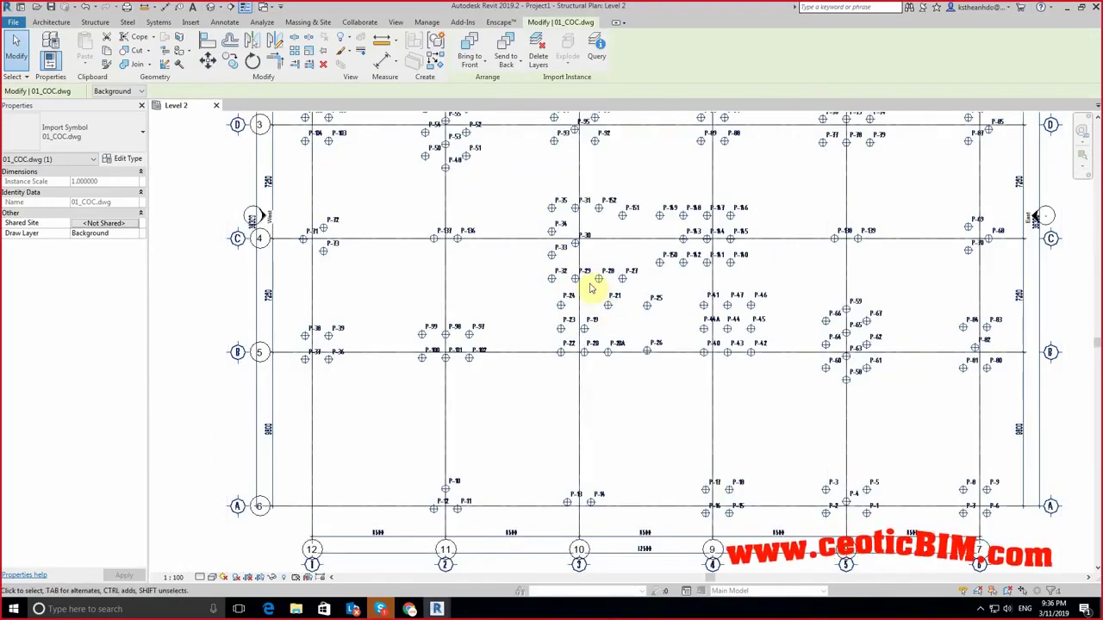
scroll(543, 220, "down", 2)
scroll(542, 220, "up", 3)
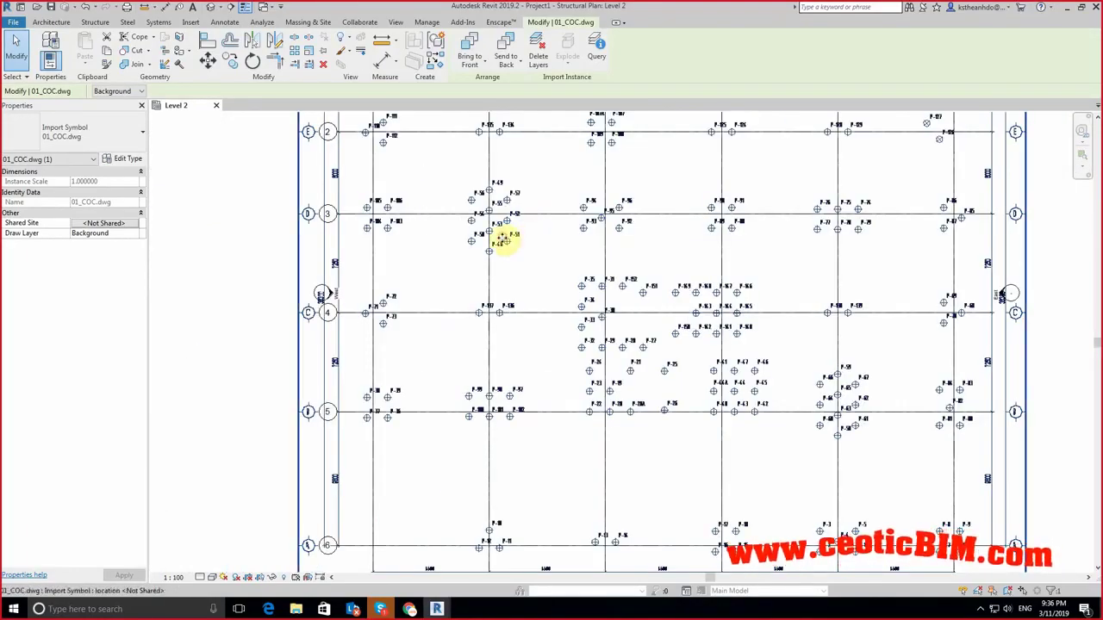
left_click(537, 48)
left_click(624, 221)
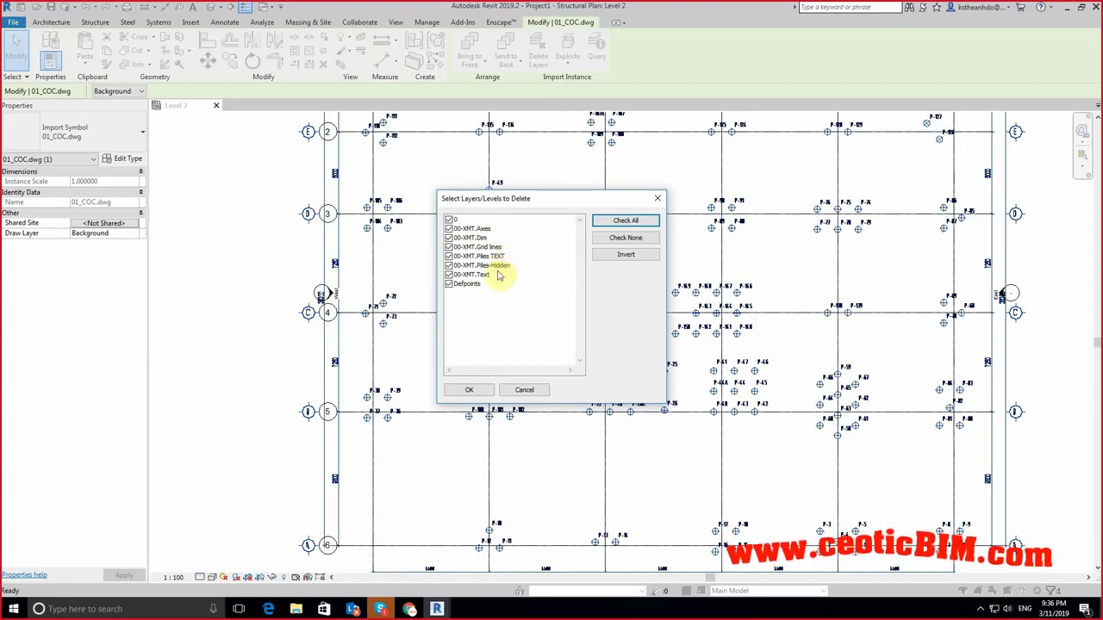
left_click(449, 265)
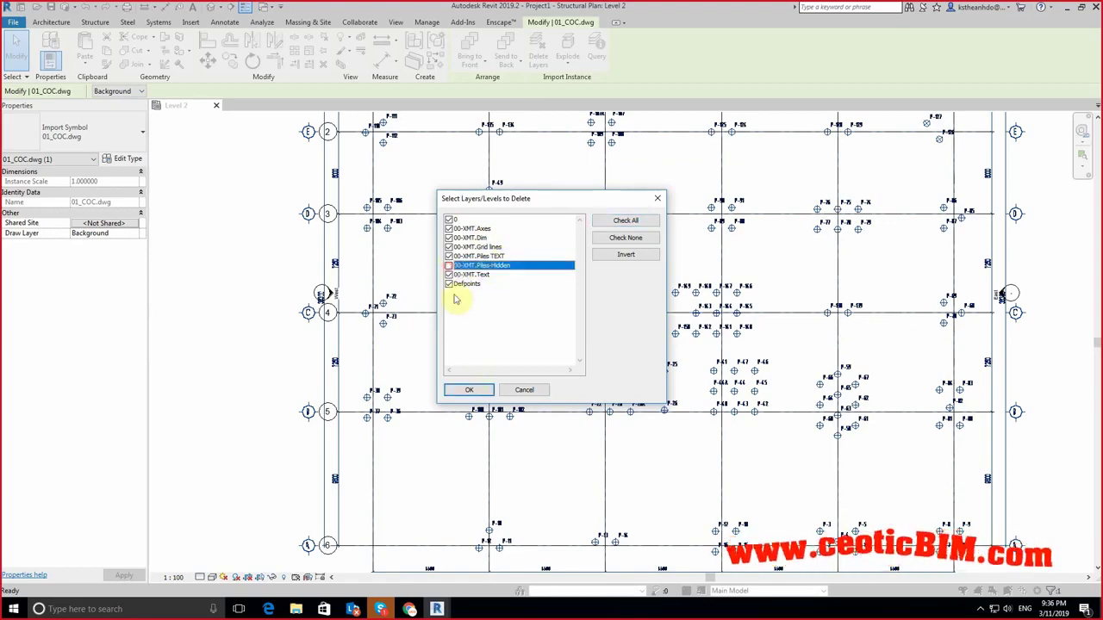
left_click(476, 391)
left_click(561, 390)
scroll(561, 379, "up", 5)
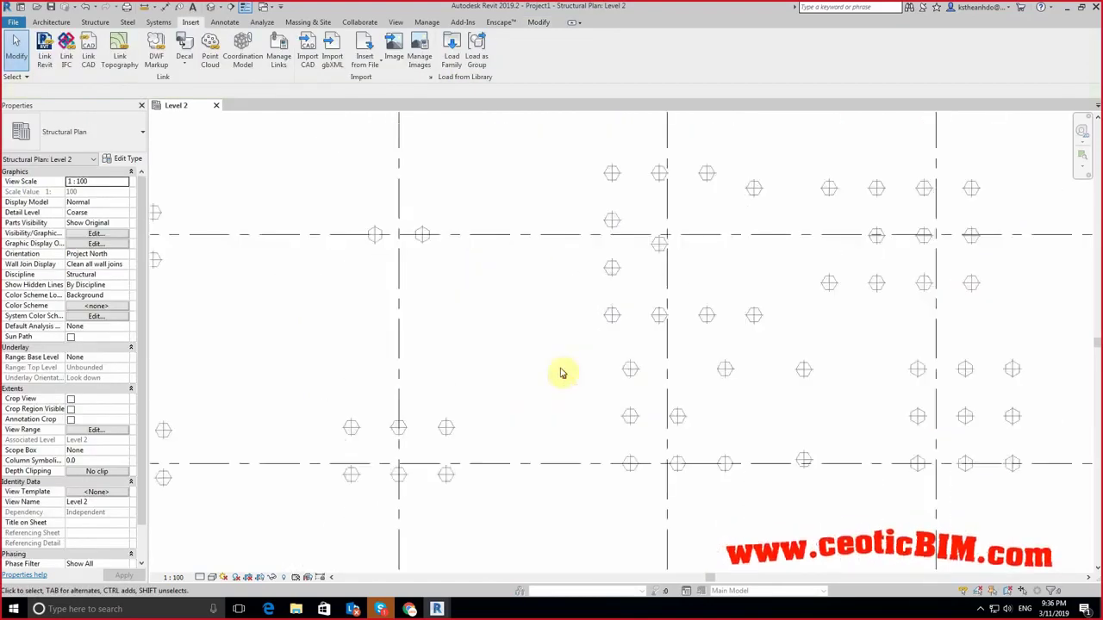
Step: Select the linked pile plan, then minimize Dynamo to show the Pile family's 3D cylinder
left_click(617, 278)
scroll(461, 345, "down", 2)
scroll(460, 345, "down", 1)
scroll(460, 345, "down", 1)
scroll(470, 349, "up", 1)
scroll(450, 375, "up", 1)
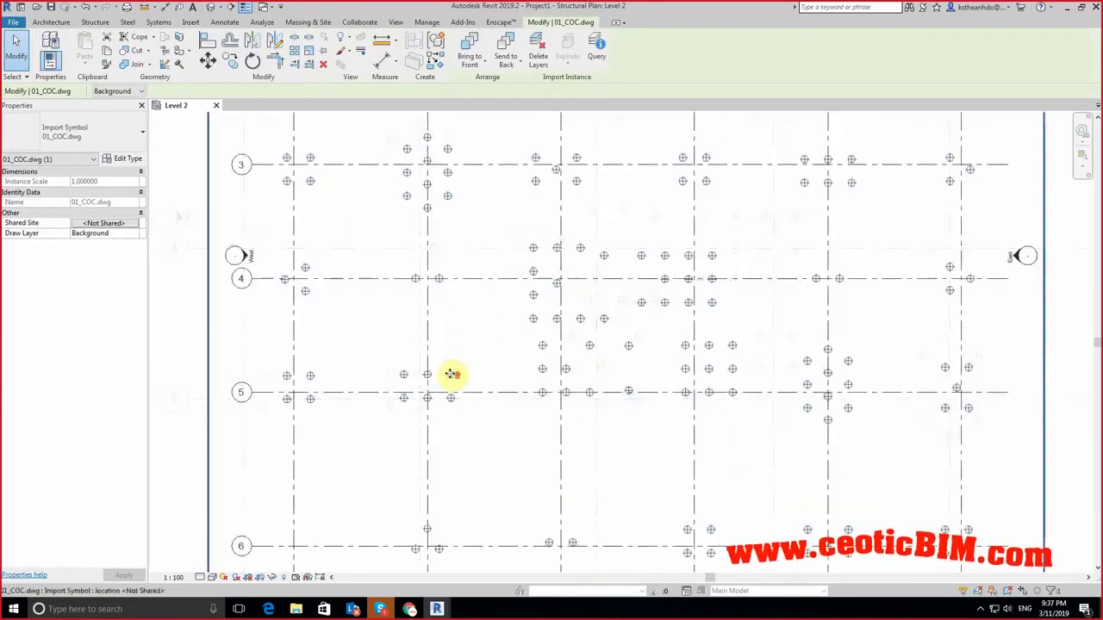
scroll(451, 375, "up", 2)
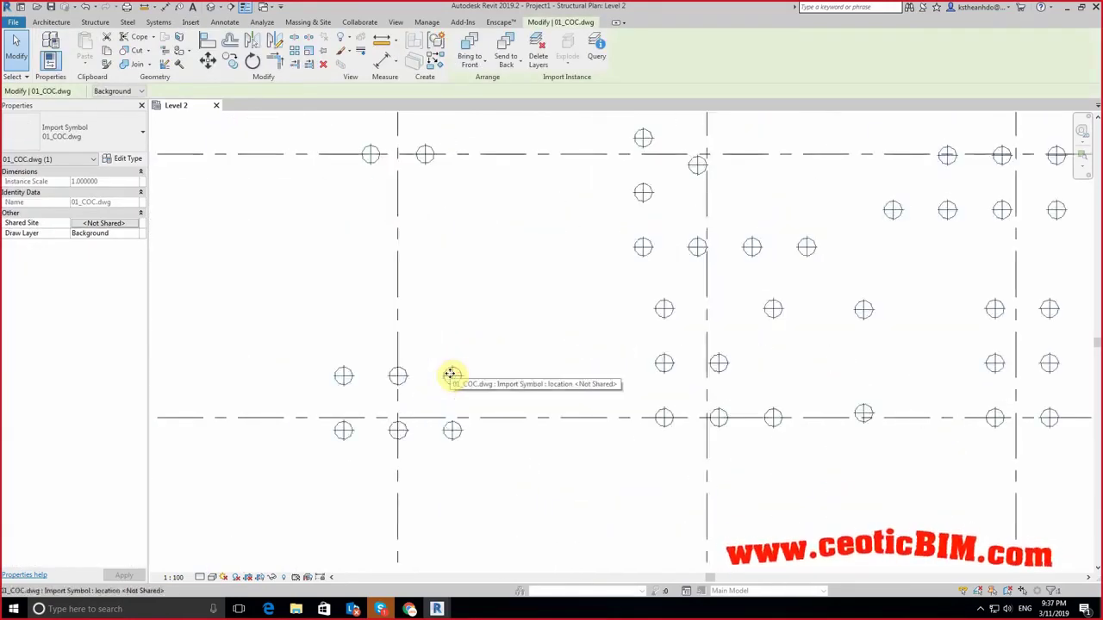
scroll(451, 375, "down", 3)
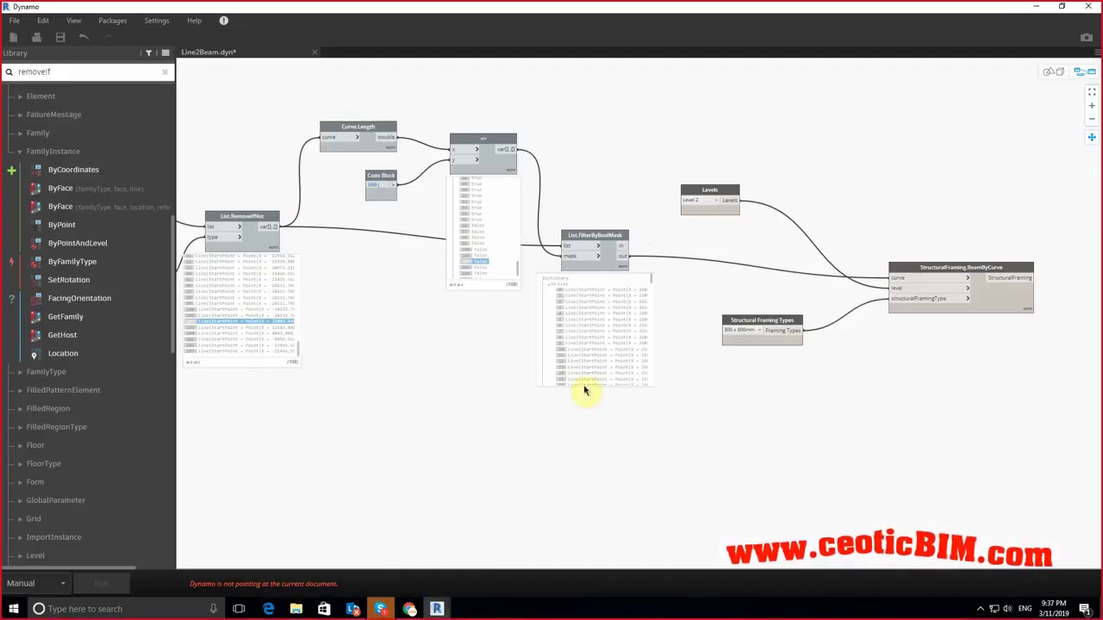
left_click(1037, 7)
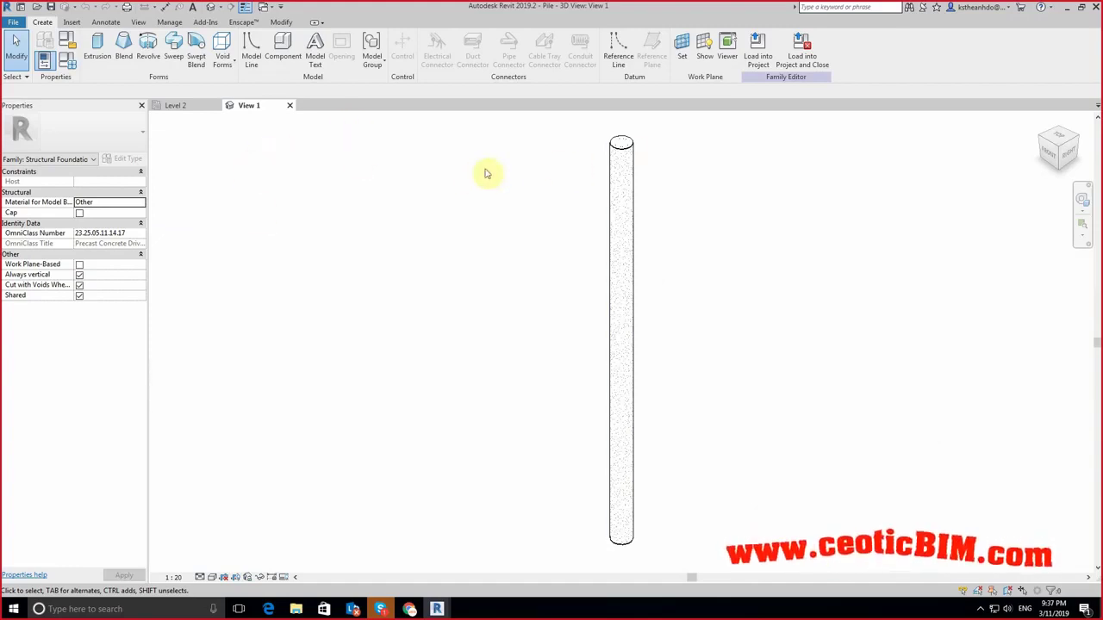
Step: Load the Pile family into the project and place one test pile on Level 2
left_click(802, 54)
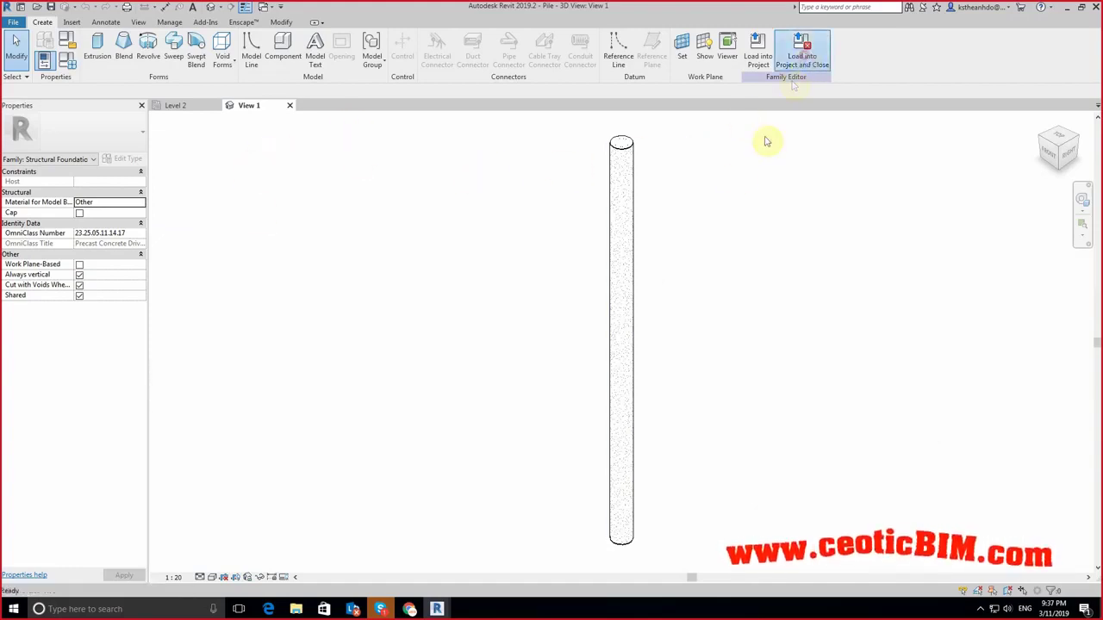
scroll(686, 246, "up", 5)
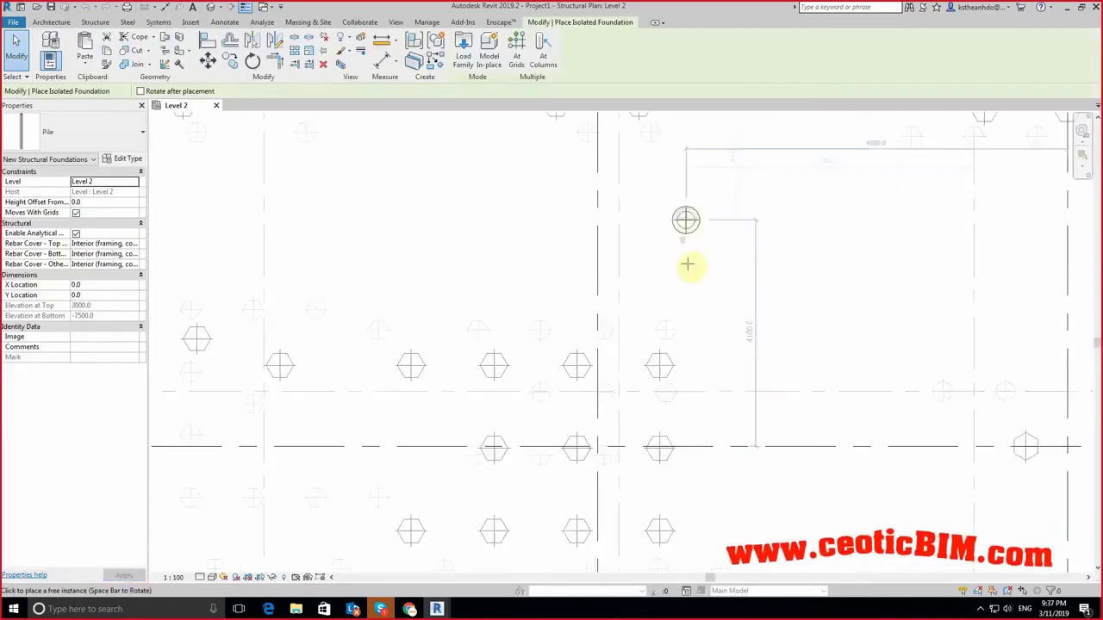
left_click(705, 379)
scroll(697, 386, "up", 2)
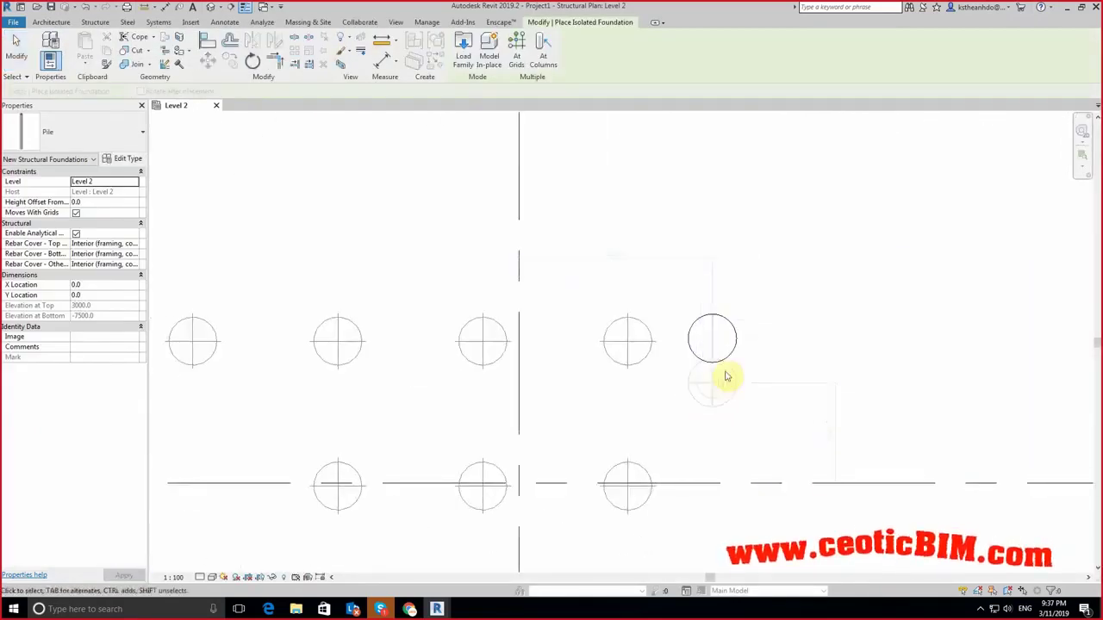
key("Escape")
Step: Select the test pile and delete it
left_click(726, 366)
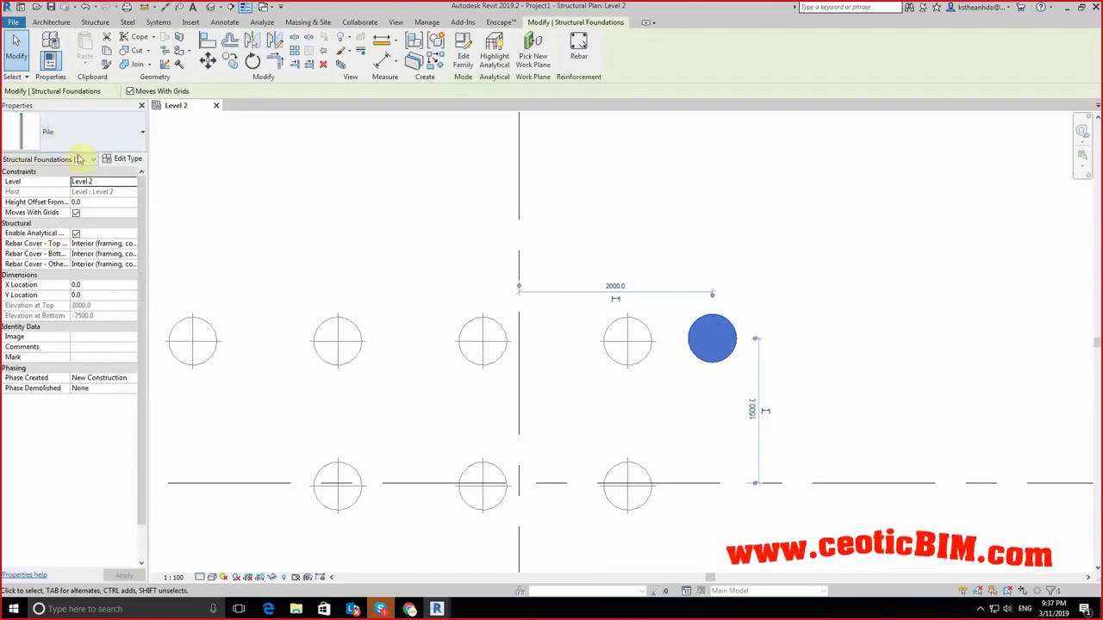
left_click(763, 316)
left_click(724, 349)
key("Delete")
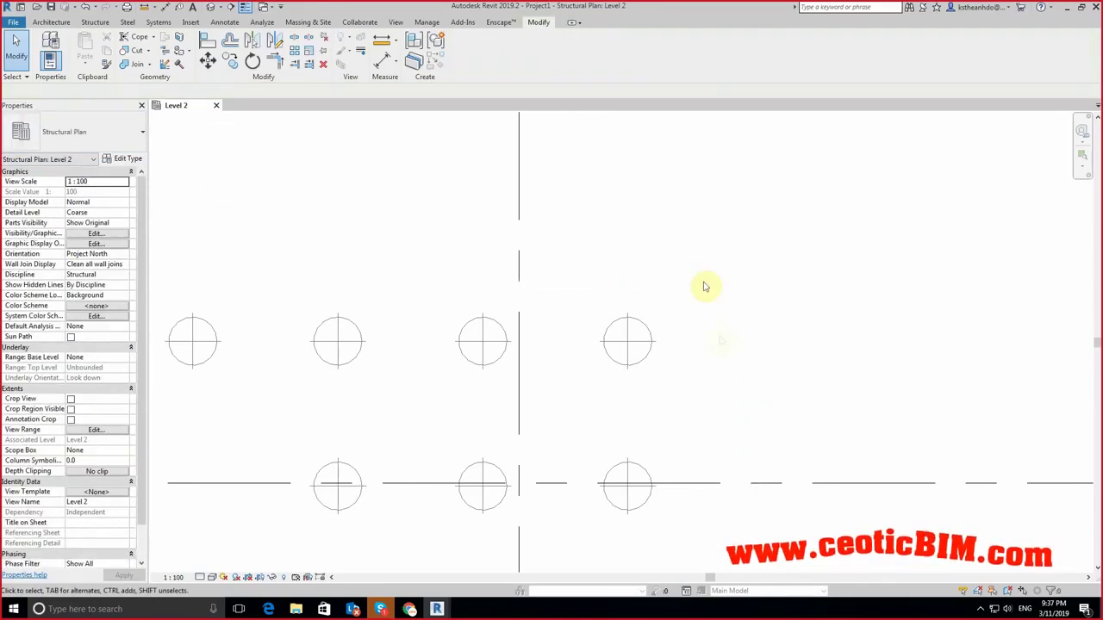
scroll(694, 255, "down", 3)
scroll(690, 254, "down", 2)
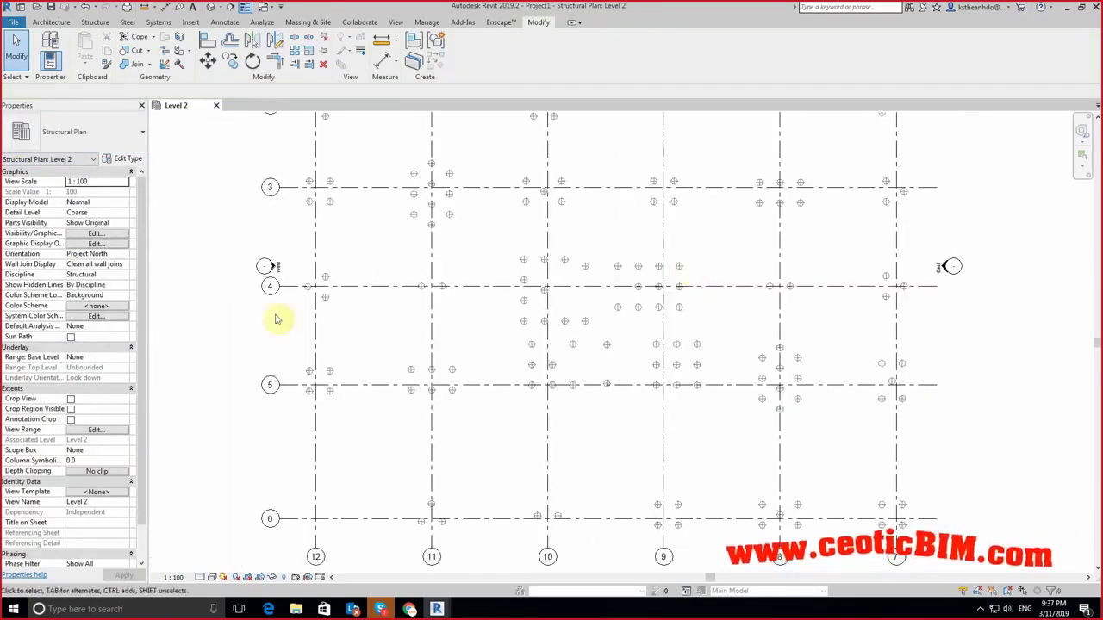
scroll(323, 289, "up", 4)
scroll(321, 290, "up", 1)
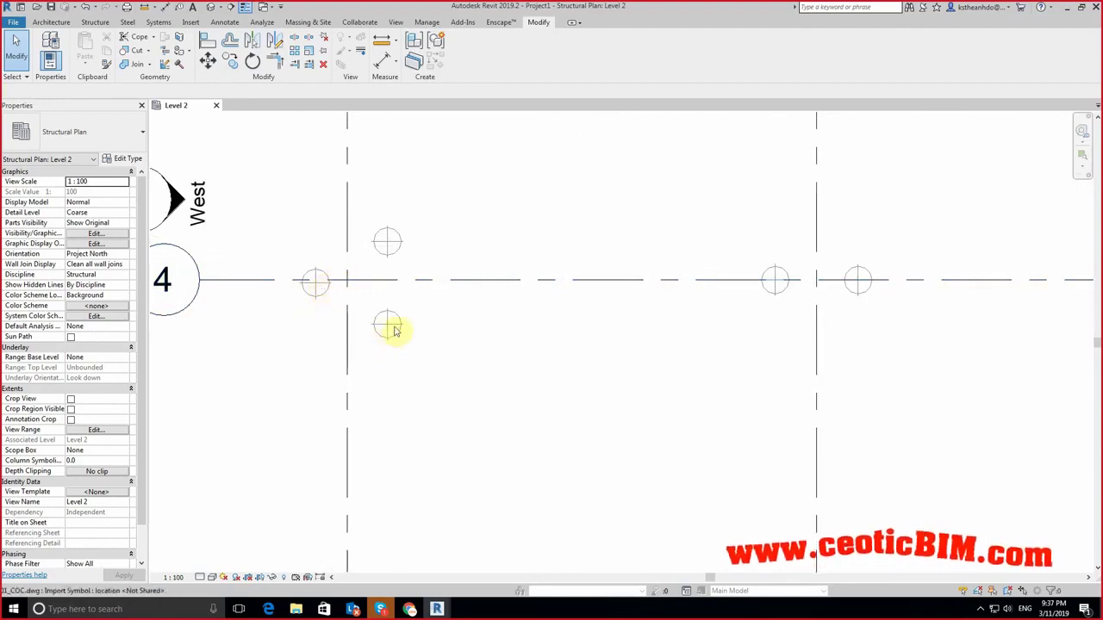
scroll(386, 258, "down", 3)
scroll(387, 253, "up", 2)
scroll(387, 293, "up", 3)
scroll(390, 321, "up", 1)
key("d")
key("i")
scroll(390, 325, "up", 2)
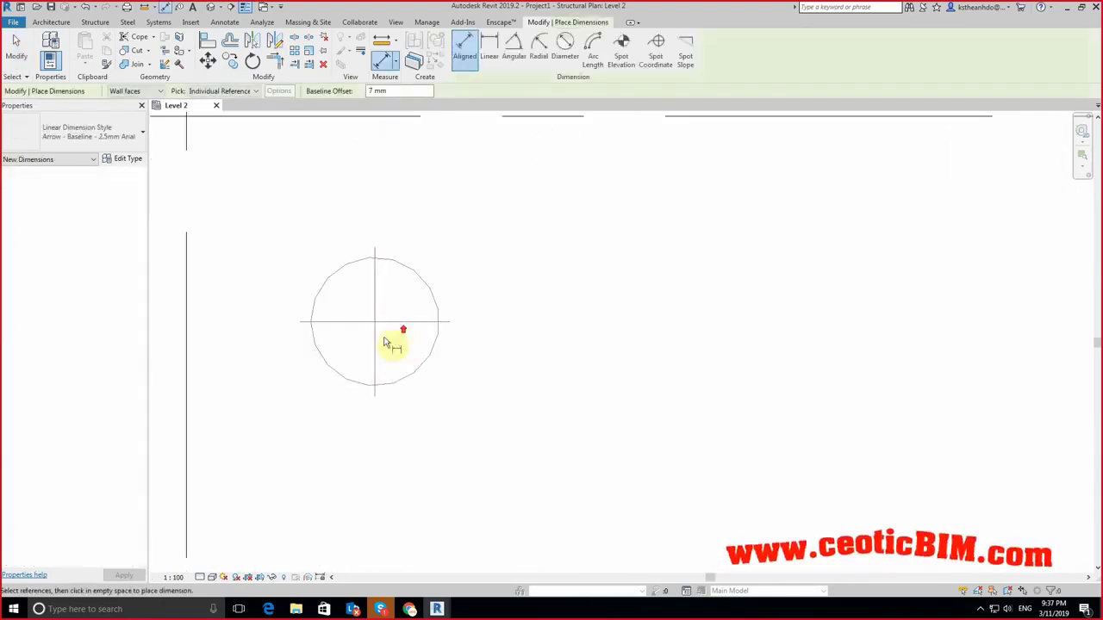
left_click(377, 342)
key("Escape")
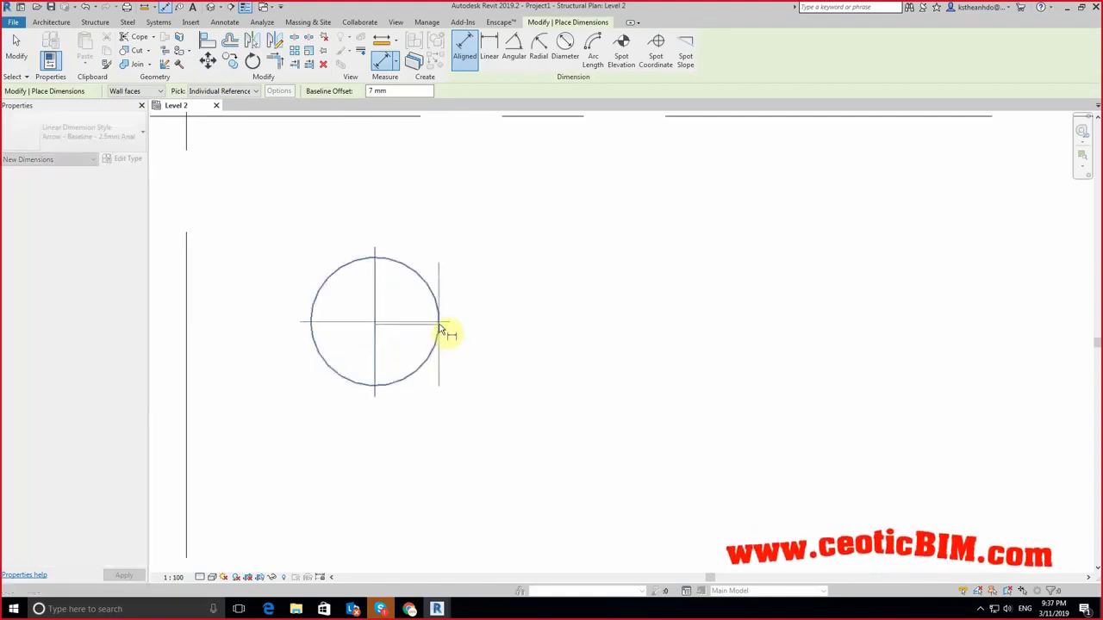
key("Escape")
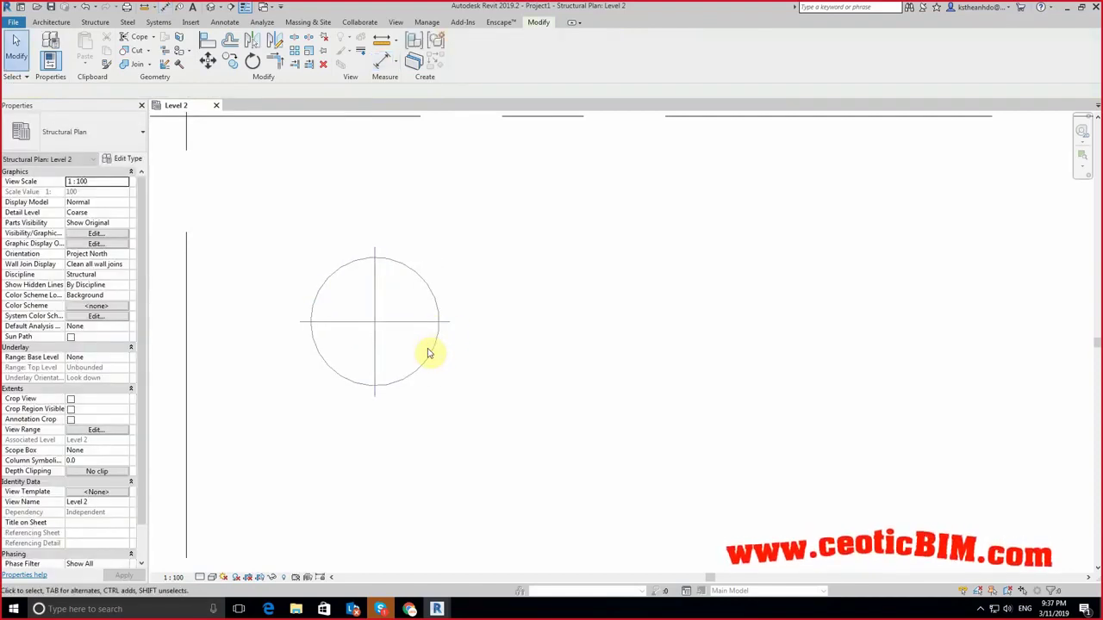
left_click(429, 355)
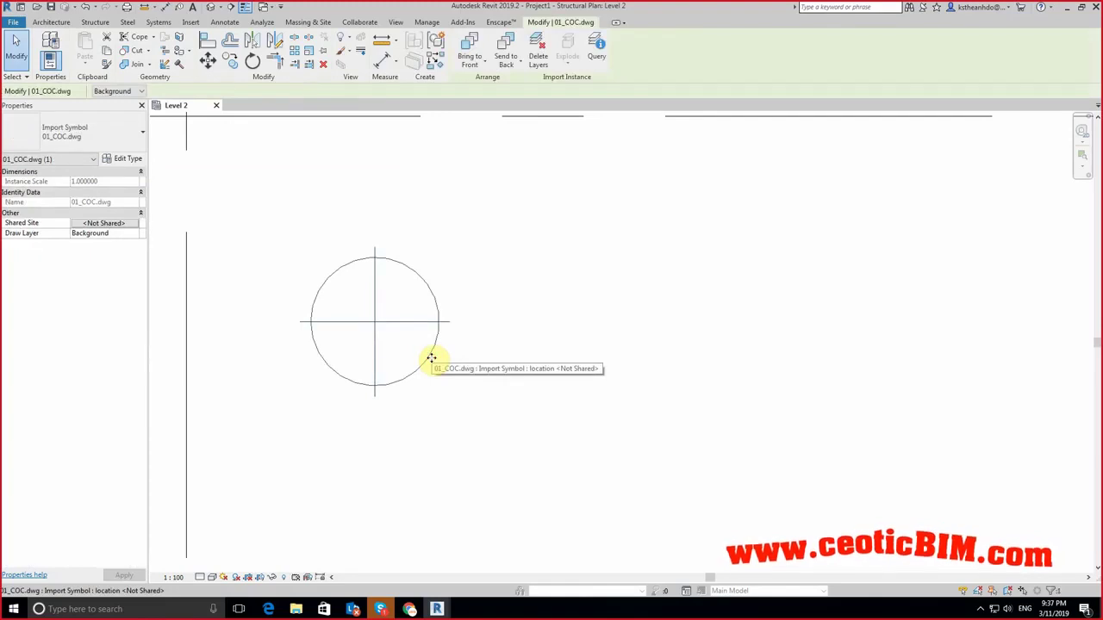
key("Escape")
scroll(409, 306, "down", 2)
scroll(407, 310, "up", 1)
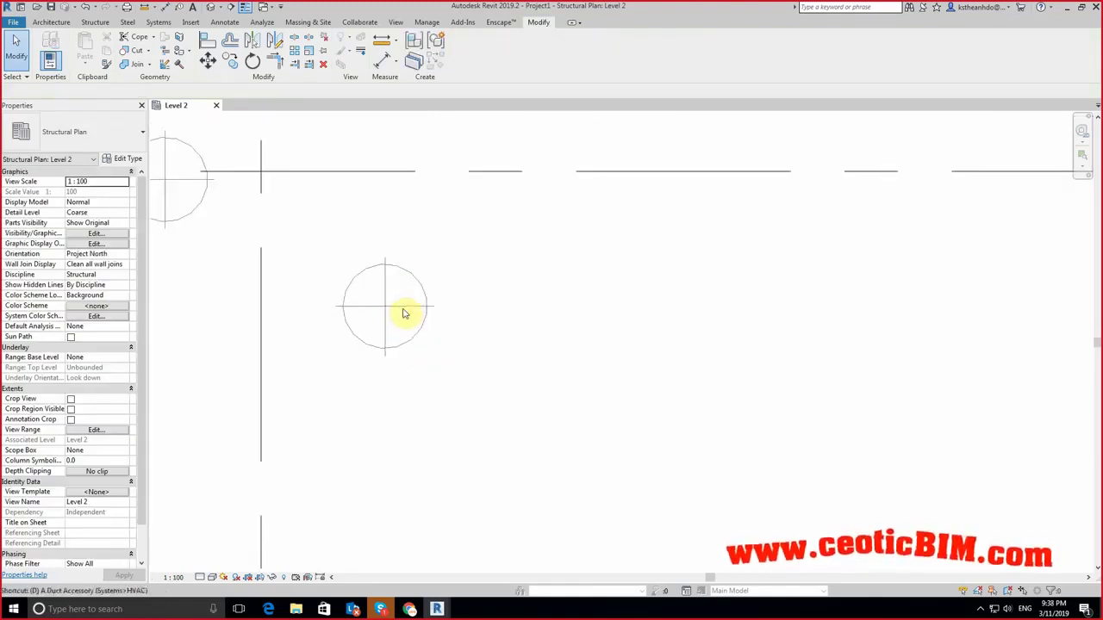
key("i")
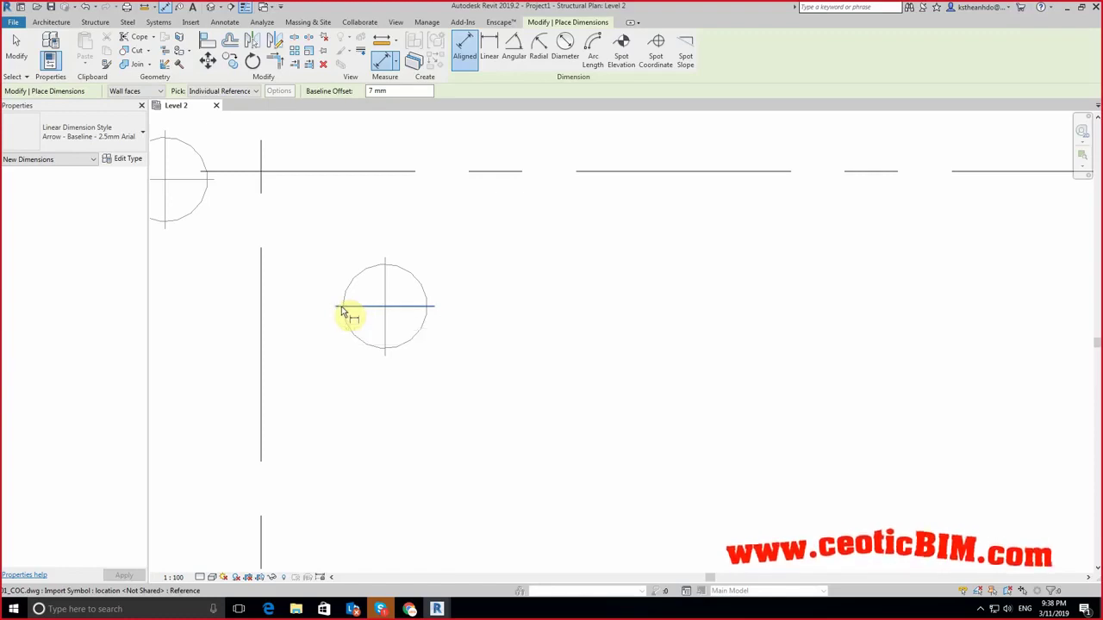
left_click(336, 306)
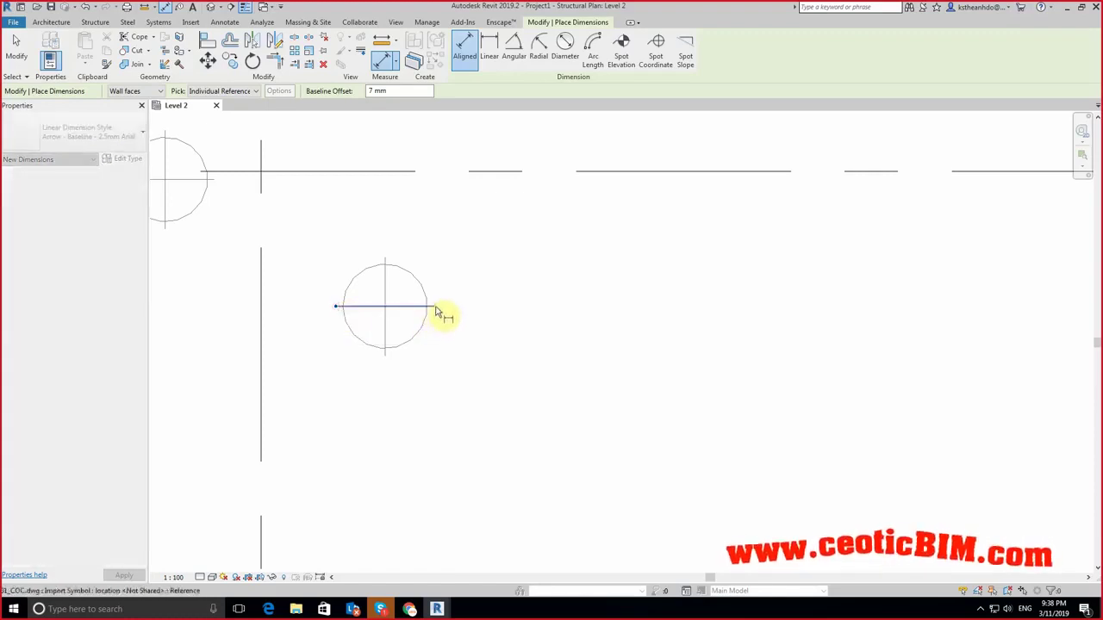
key("Escape")
scroll(435, 308, "down", 3)
scroll(435, 308, "down", 2)
key("Escape")
scroll(435, 308, "down", 2)
scroll(483, 315, "down", 2)
scroll(569, 284, "up", 1)
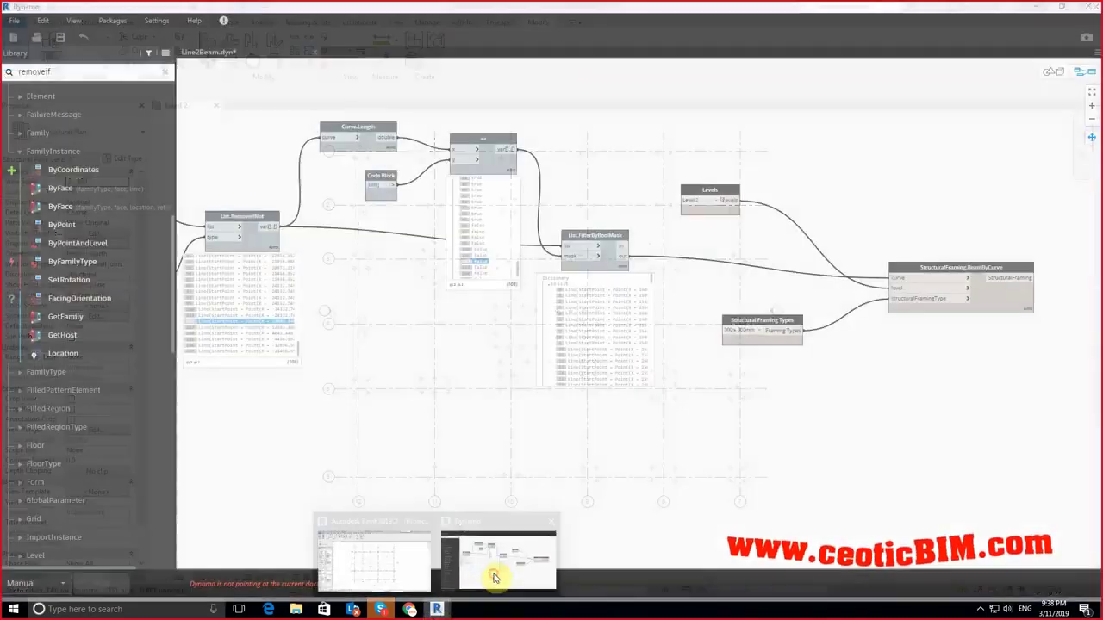
Step: Save the Line2Beam graph, then save a copy as Circle2Pile in the B1 folder
left_click(494, 577)
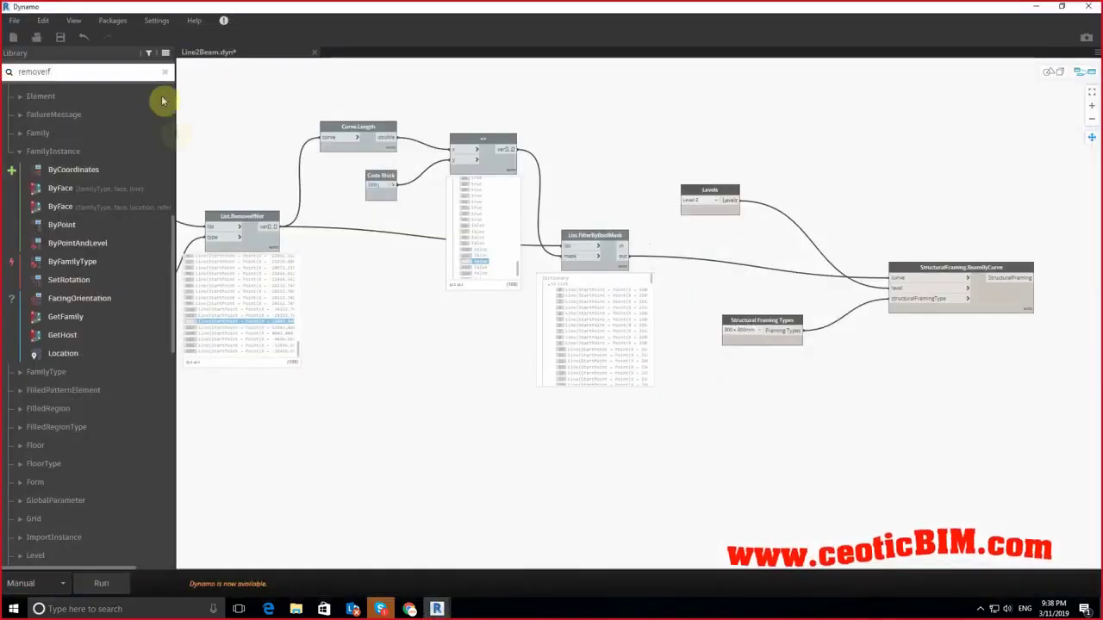
left_click(60, 37)
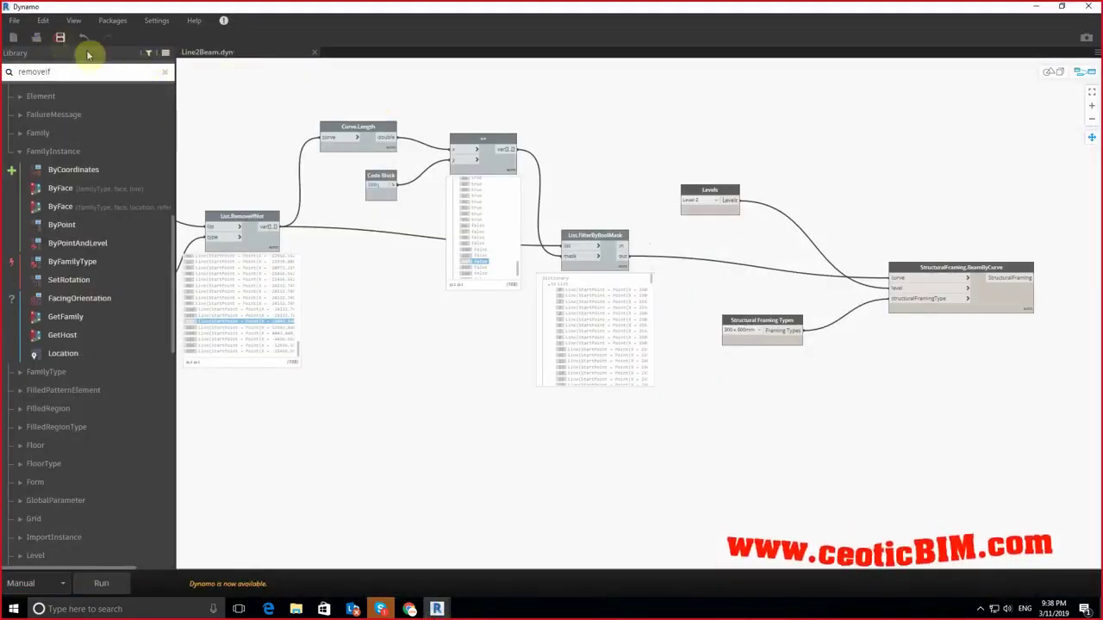
left_click(13, 20)
left_click(35, 94)
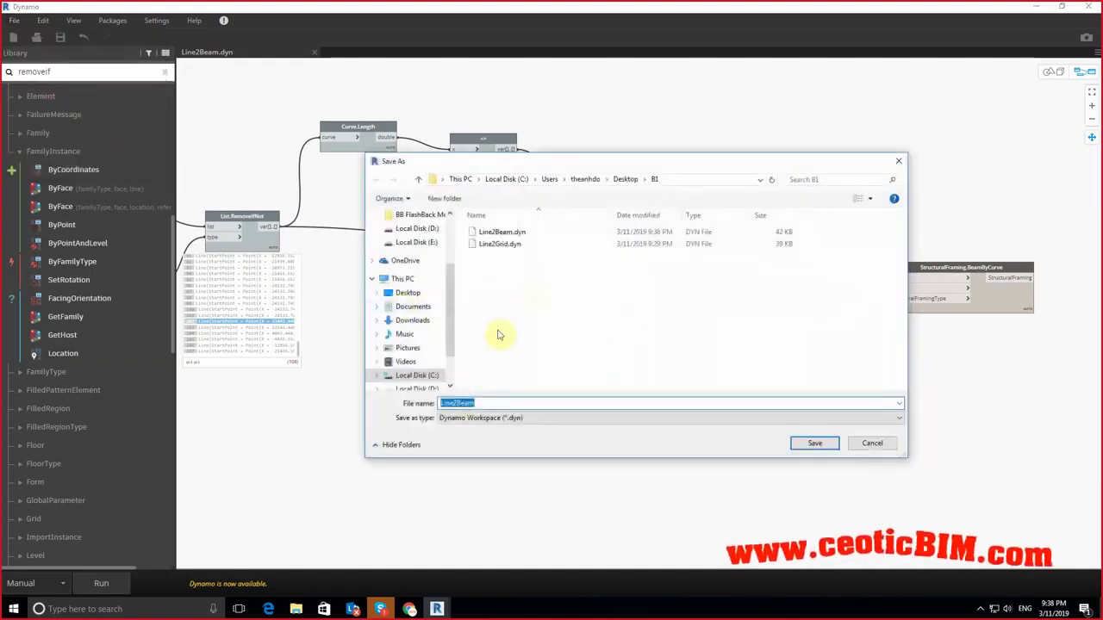
left_click(452, 407)
type("Circle2")
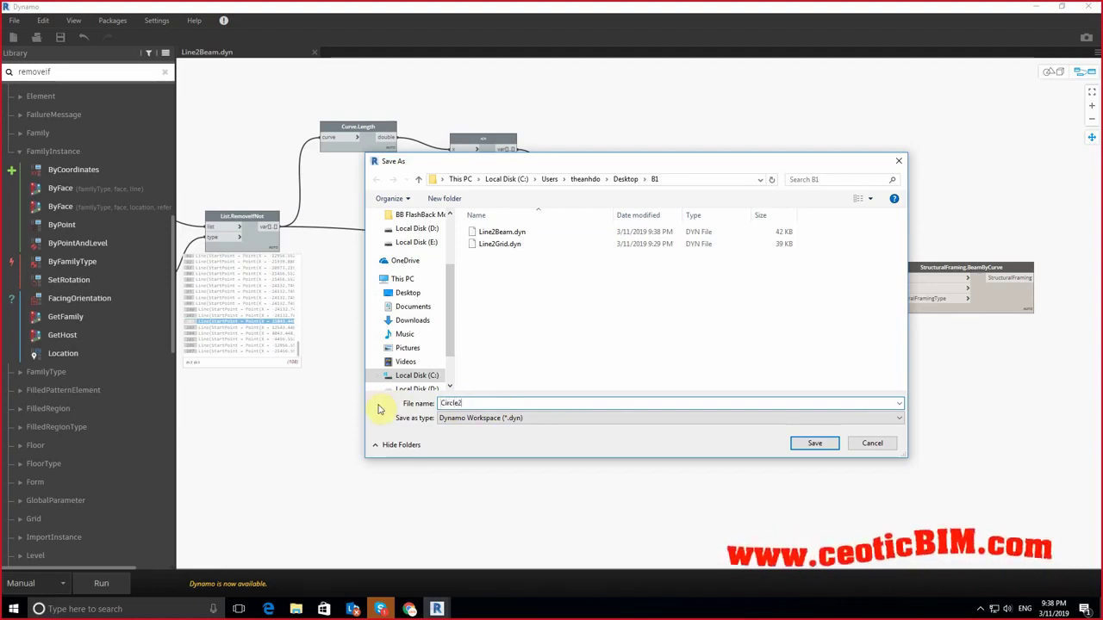
type("Pile")
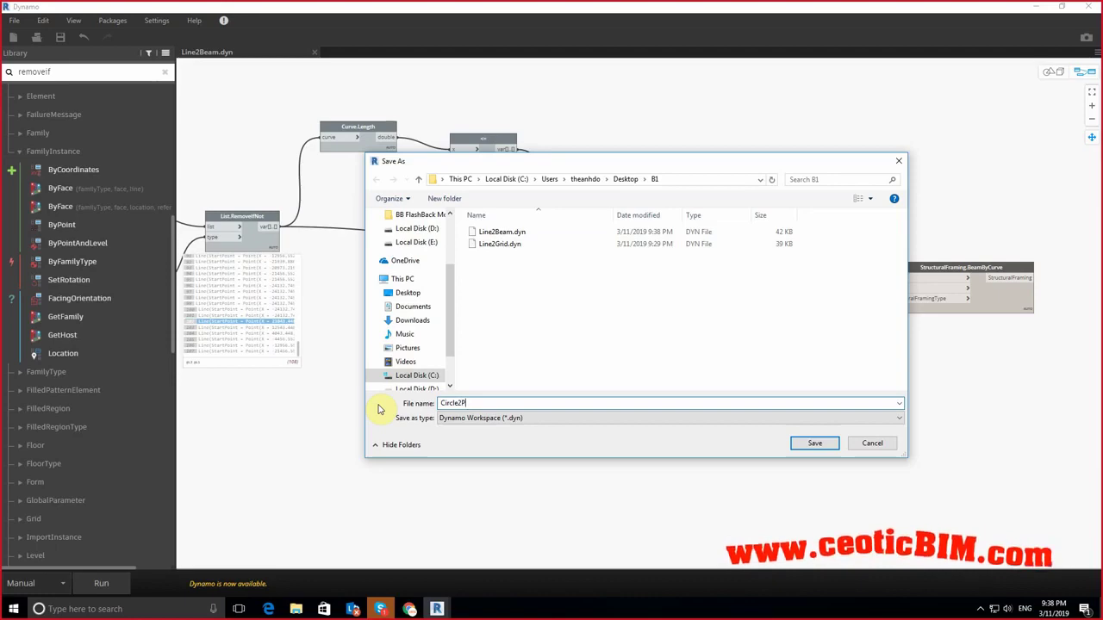
left_click(814, 443)
Step: Box-select a group of nodes on the graph canvas
scroll(733, 345, "down", 5)
scroll(578, 327, "up", 1)
left_click_drag(997, 405, 591, 230)
scroll(576, 316, "up", 5)
scroll(576, 316, "up", 3)
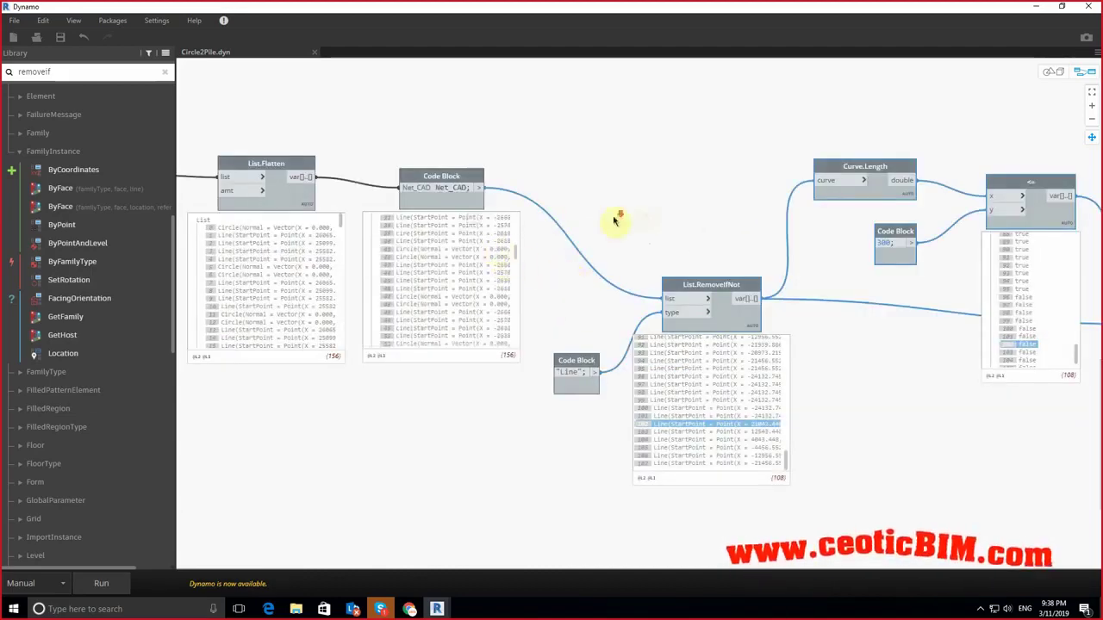
Step: Delete the beam-placing nodes on the right of the graph
scroll(612, 216, "down", 3)
scroll(449, 179, "down", 2)
left_click_drag(458, 163, 867, 330)
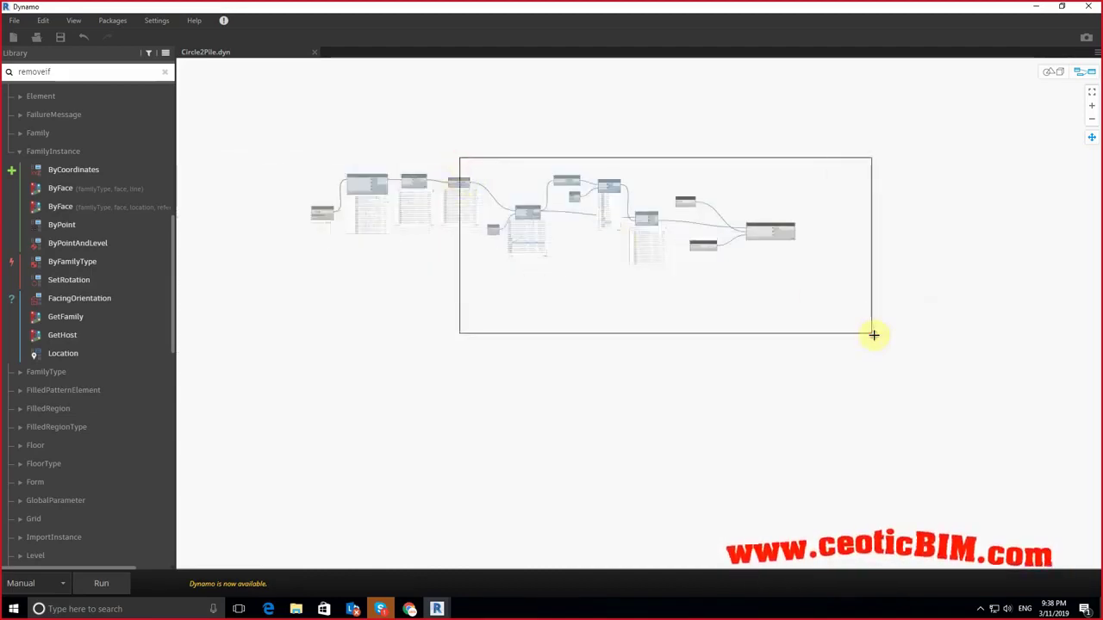
key("Delete")
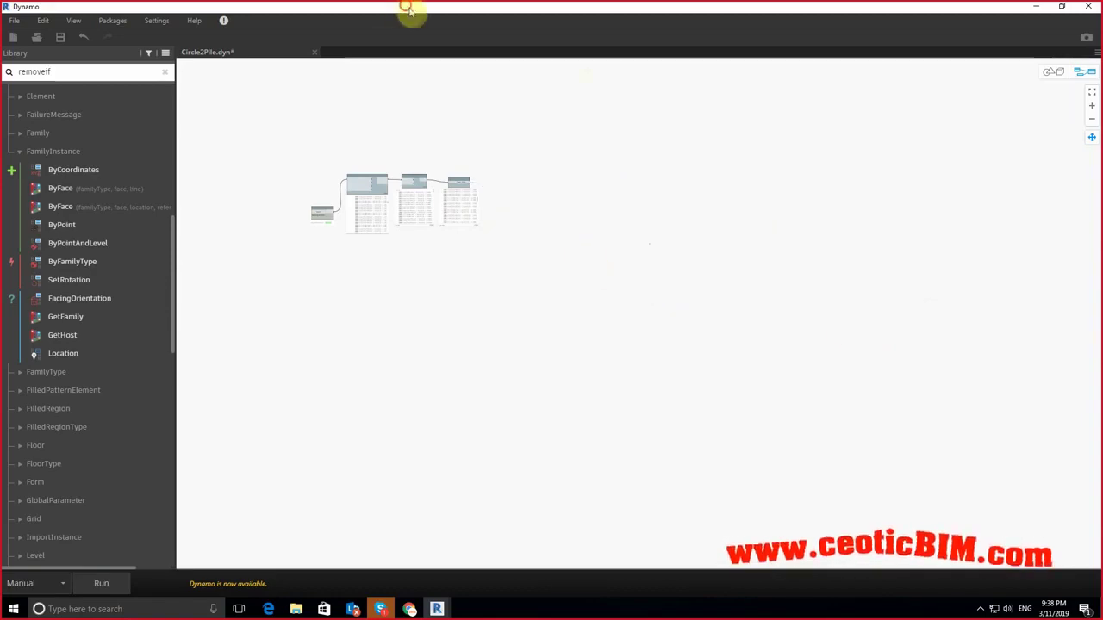
Step: Check a pile in the Revit plan, then return to a maximised Dynamo window
left_click_drag(411, 8, 1077, 179)
left_click(561, 296)
key("Escape")
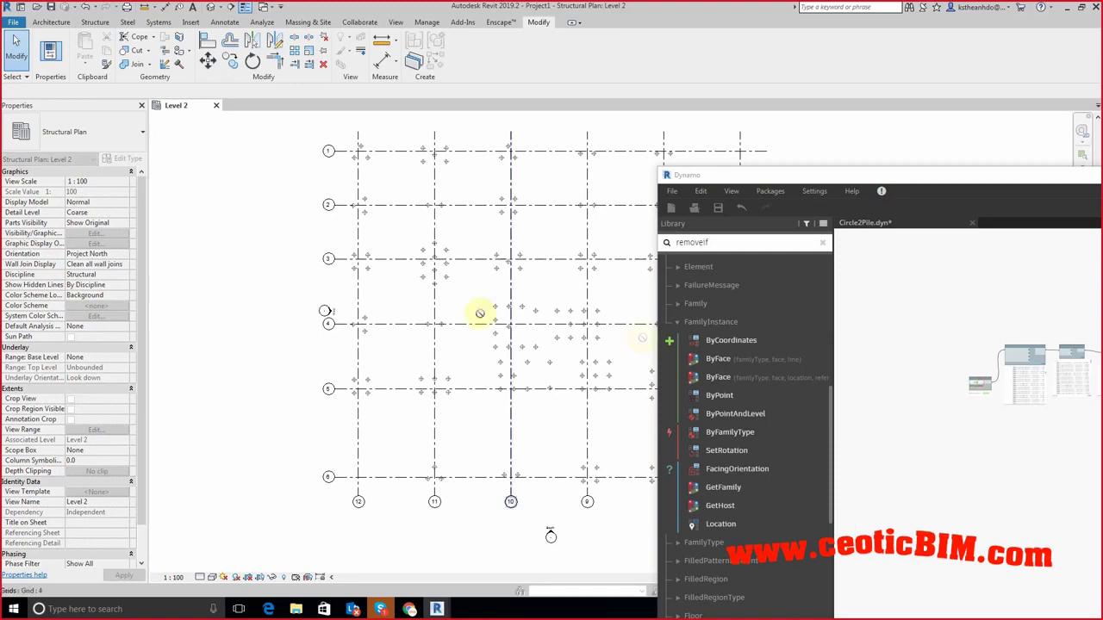
scroll(448, 297, "up", 3)
left_click(799, 178)
key("alt+Tab")
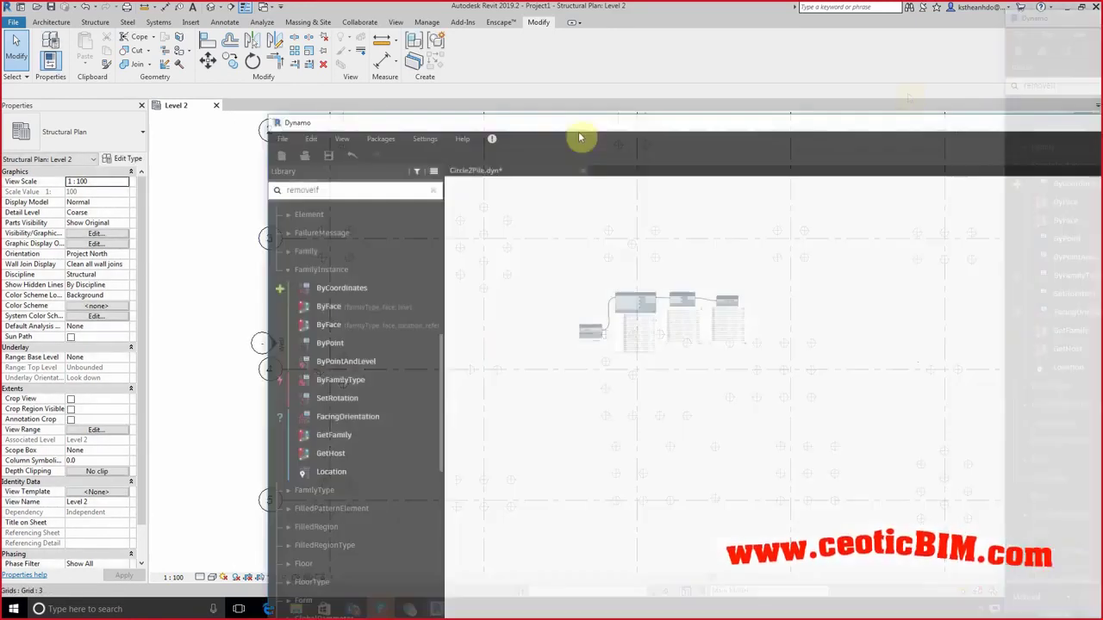
double_click(583, 135)
Step: Run the trimmed graph and view its result in the 3D preview
left_click(102, 584)
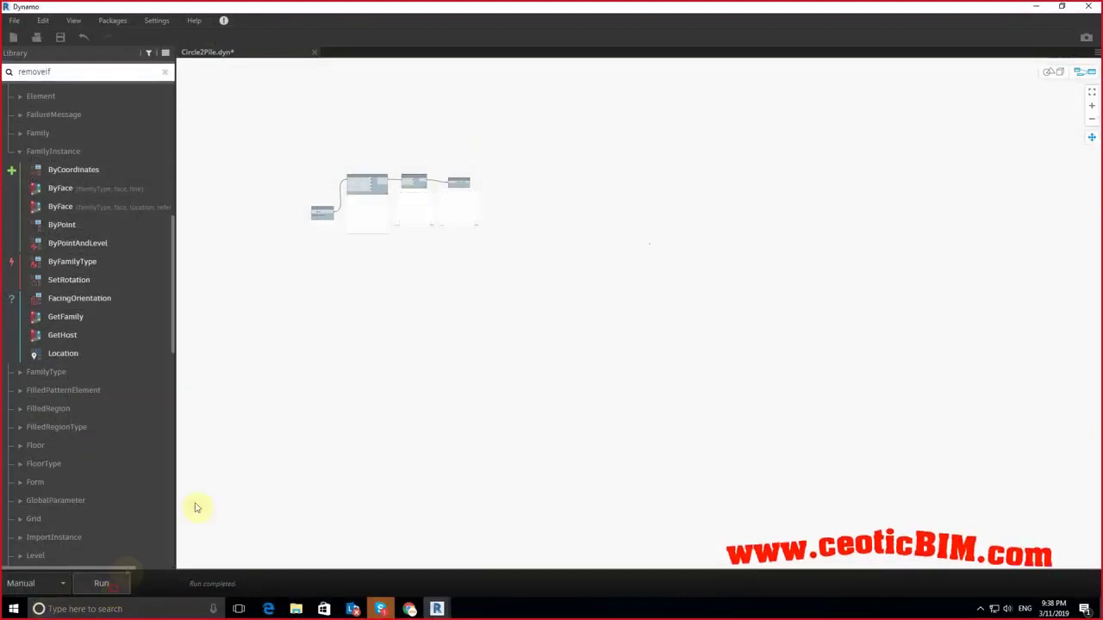
scroll(427, 250, "up", 3)
scroll(583, 153, "up", 2)
scroll(603, 215, "up", 3)
scroll(620, 259, "down", 1)
left_click(1052, 75)
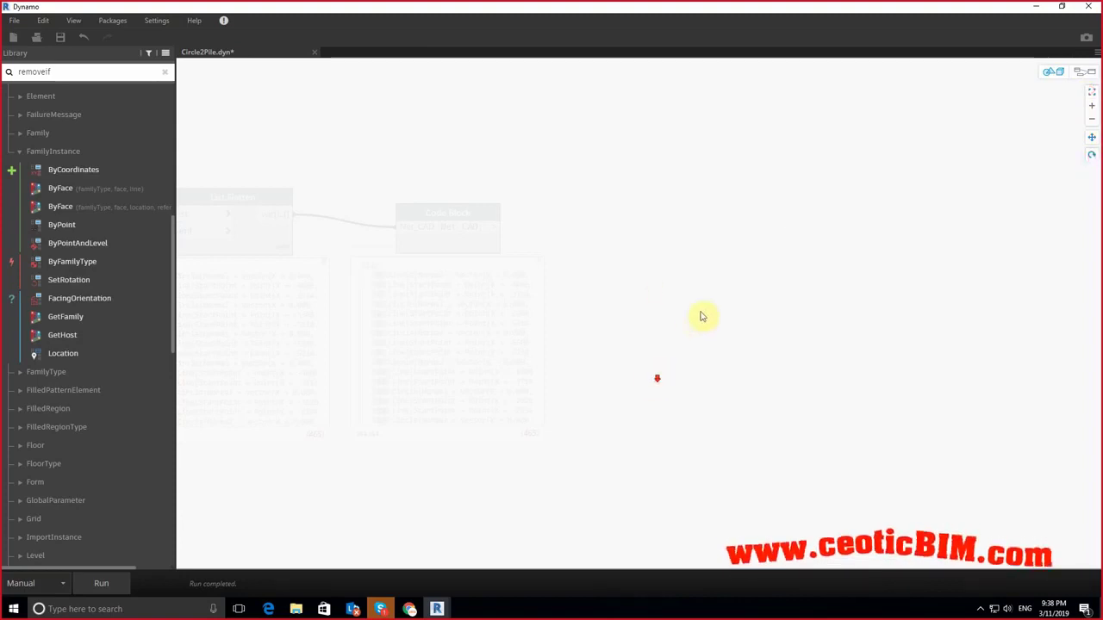
Step: Switch between the node graph and the 3D preview to inspect the output
left_click(1076, 74)
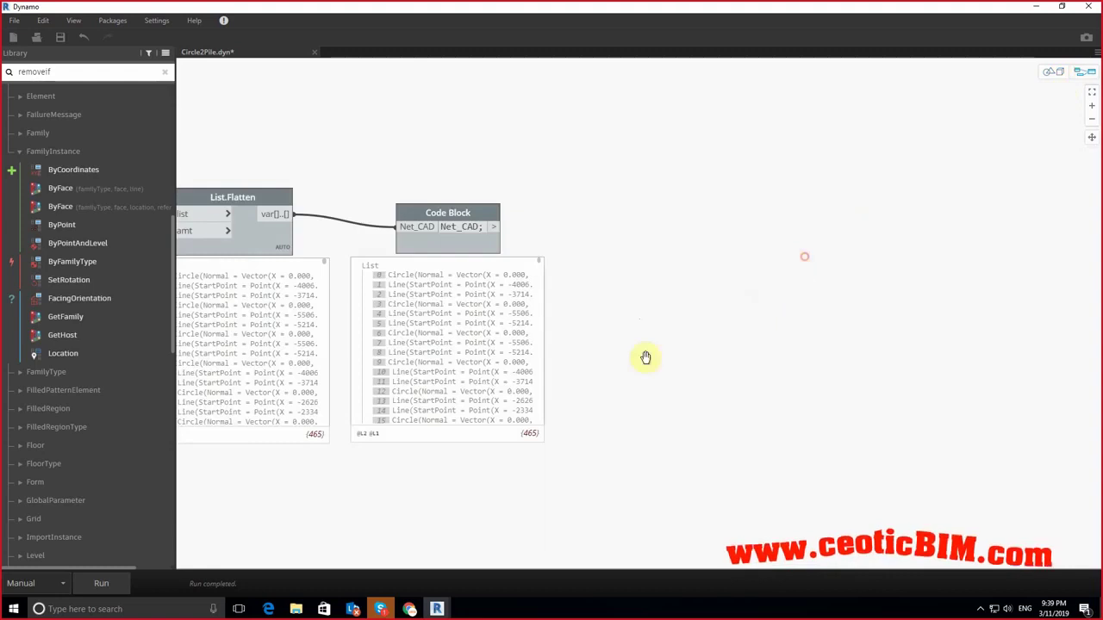
scroll(690, 336, "down", 3)
scroll(732, 332, "up", 2)
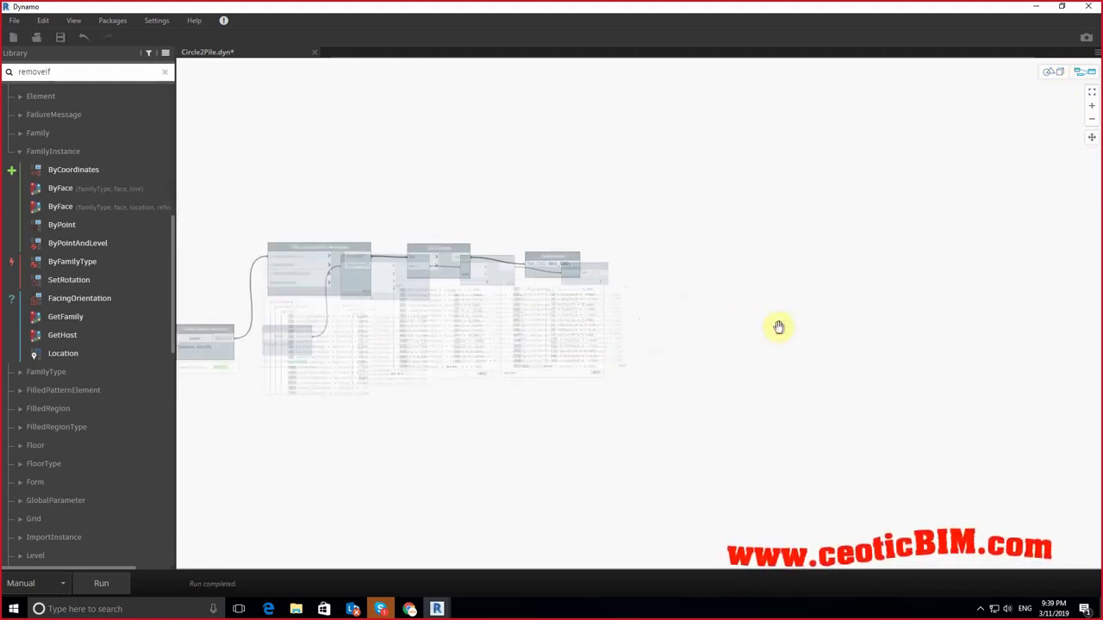
left_click(1049, 71)
scroll(878, 292, "down", 1)
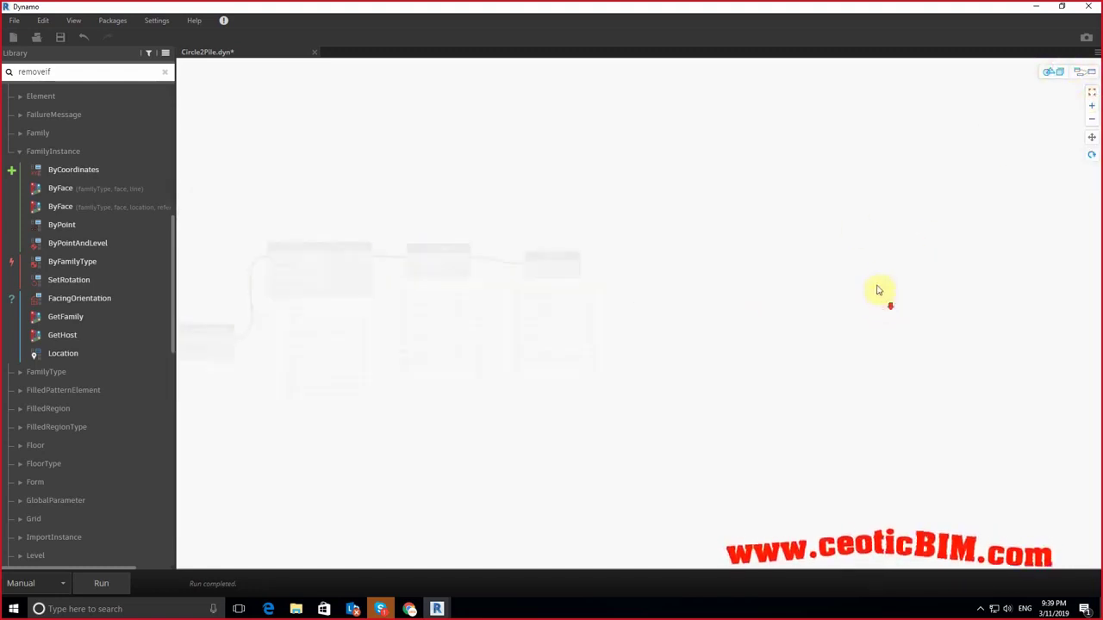
left_click(1084, 75)
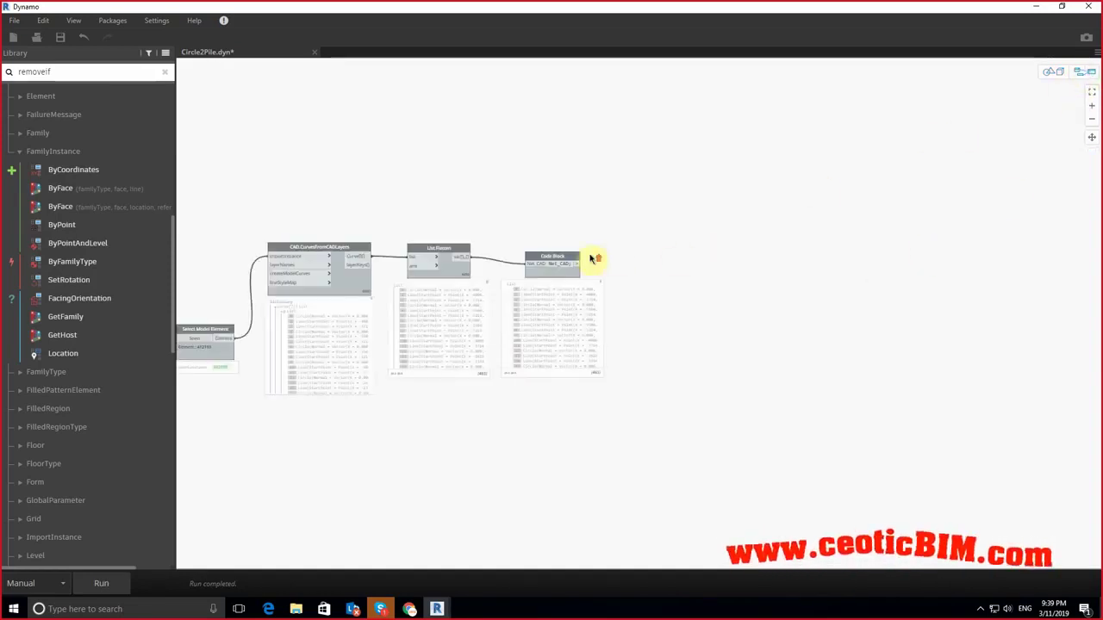
scroll(595, 259, "up", 3)
Step: Enable the Code Block's geometry preview and orbit the 3D view to inspect the pile circles
right_click(562, 255)
left_click(603, 320)
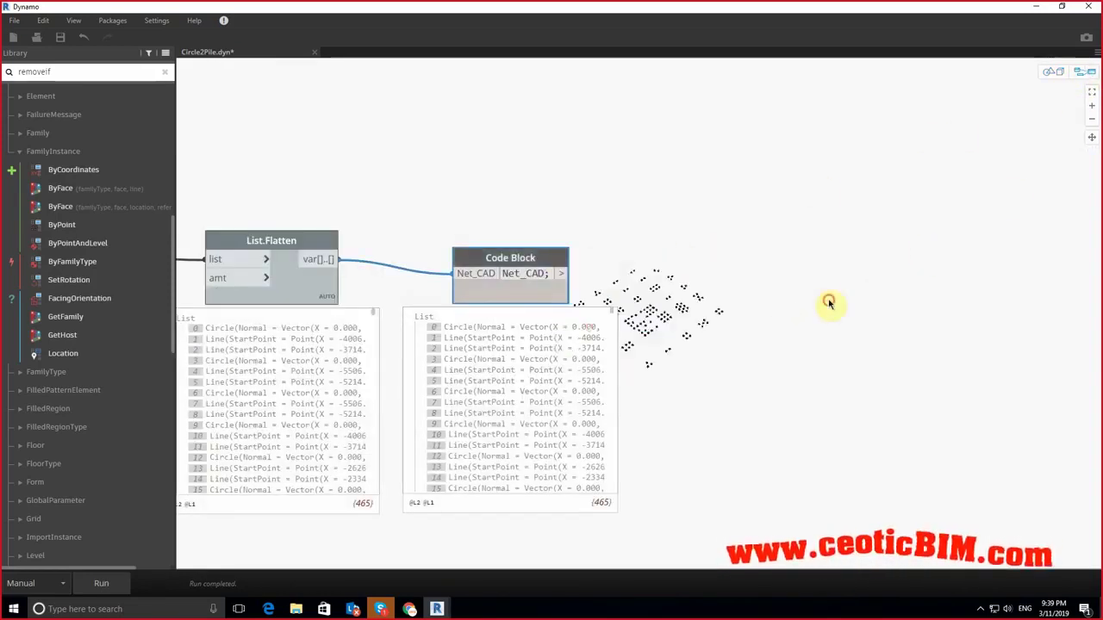
left_click(1055, 73)
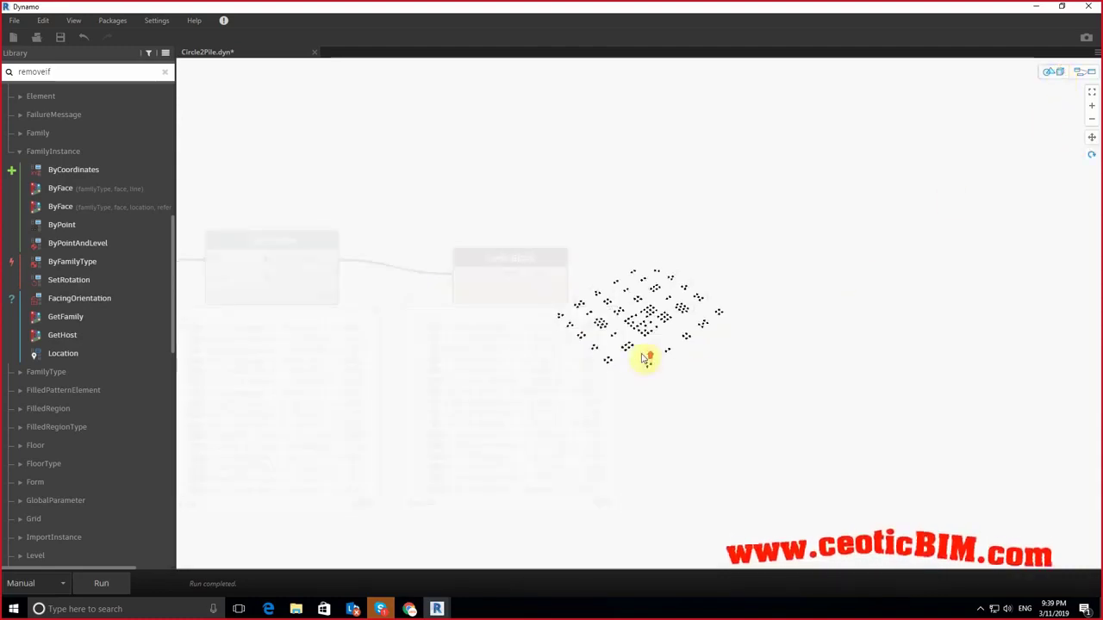
scroll(646, 360, "up", 3)
scroll(646, 361, "up", 3)
scroll(720, 350, "down", 2)
scroll(711, 345, "down", 2)
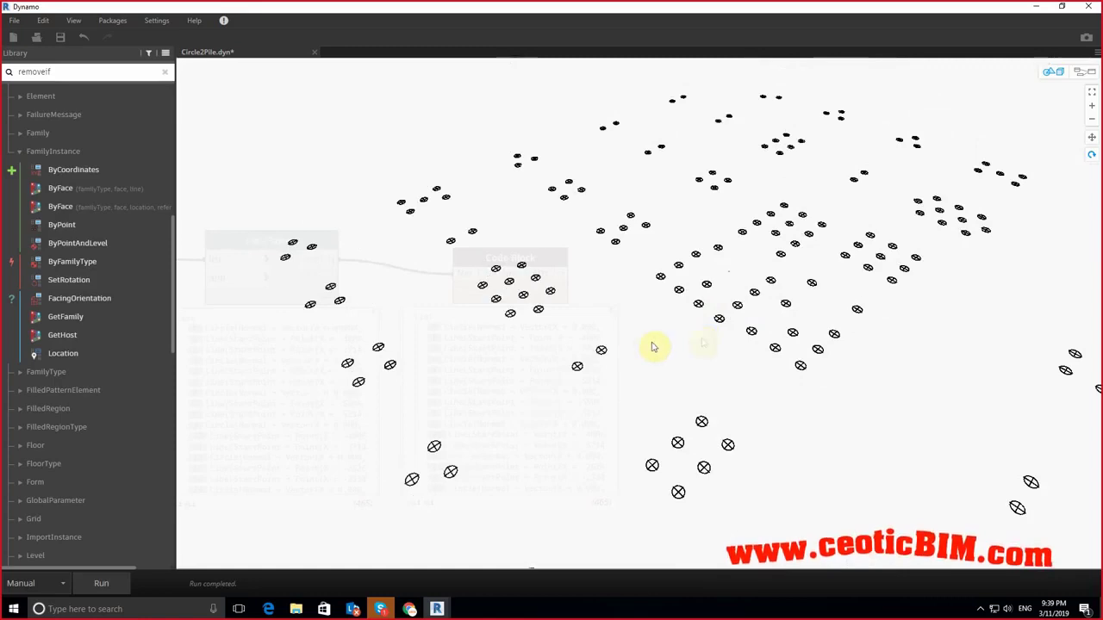
scroll(637, 348, "up", 2)
scroll(610, 349, "down", 2)
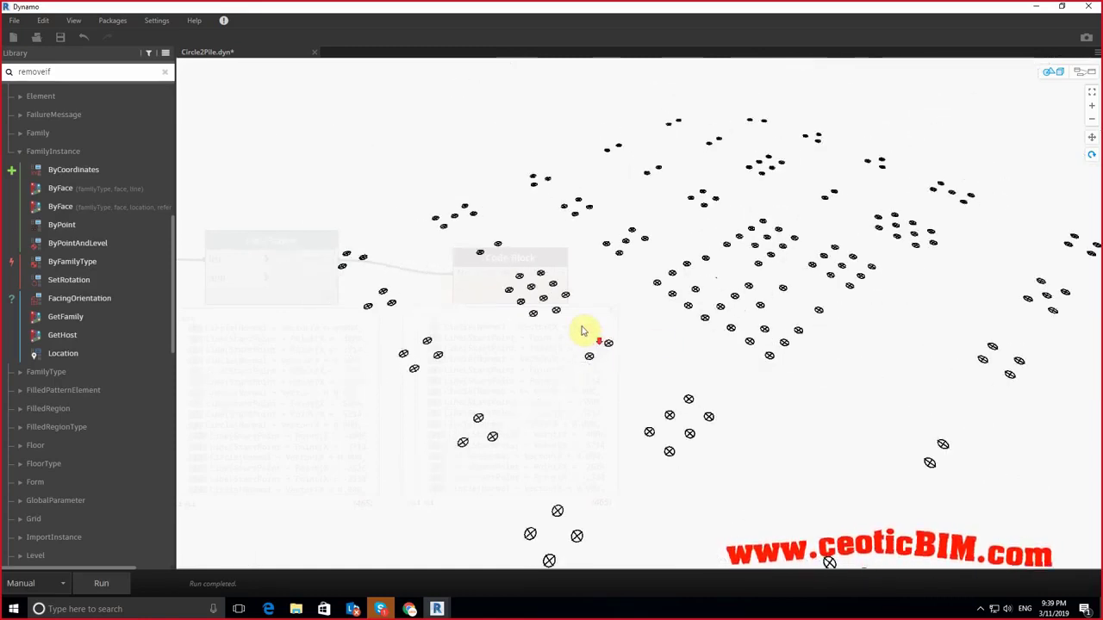
mouse_move(594, 342)
right_mouse_down()
mouse_move(611, 433)
mouse_move(680, 266)
mouse_move(657, 358)
right_mouse_up()
scroll(680, 269, "down", 2)
Step: Collapse the FamilyInstance library category and minimise Dynamo to reveal the Revit plan
left_click(1080, 72)
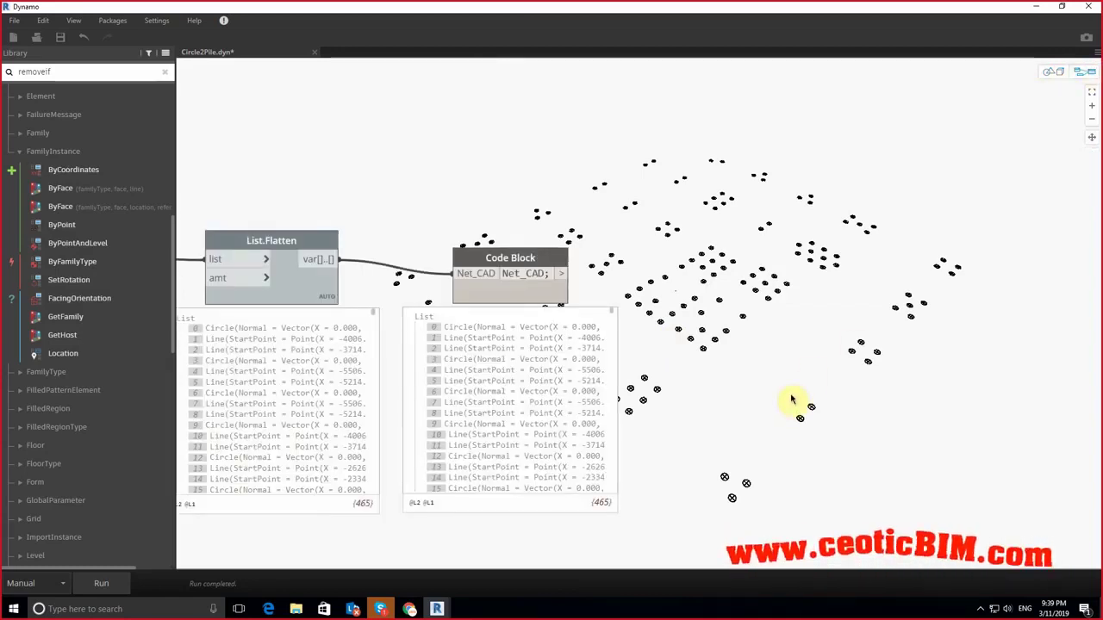
left_click(69, 152)
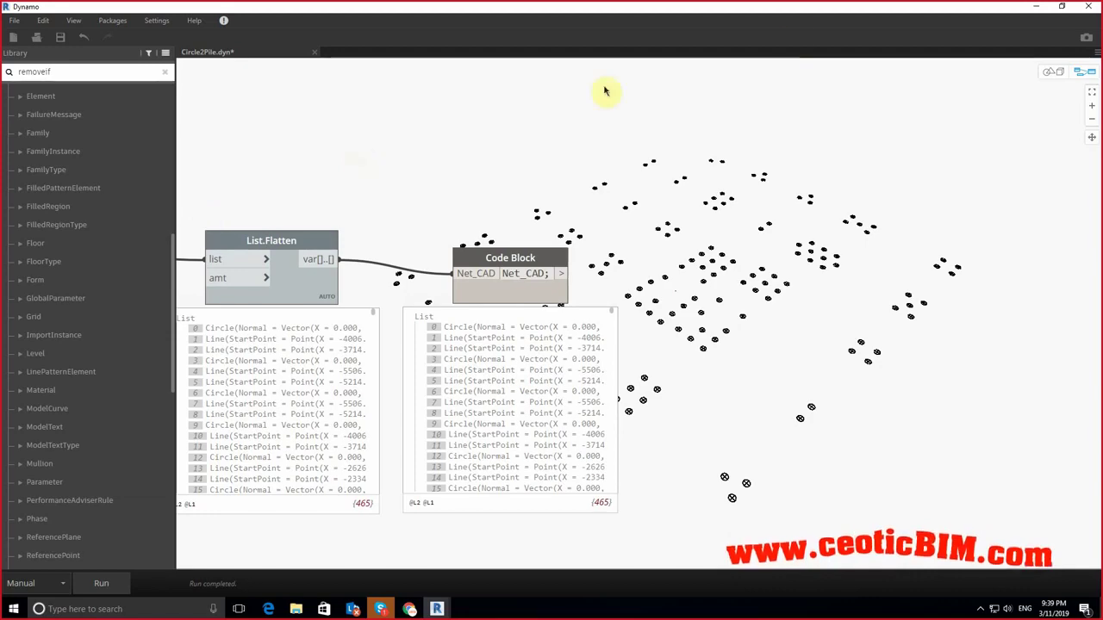
left_click(1036, 6)
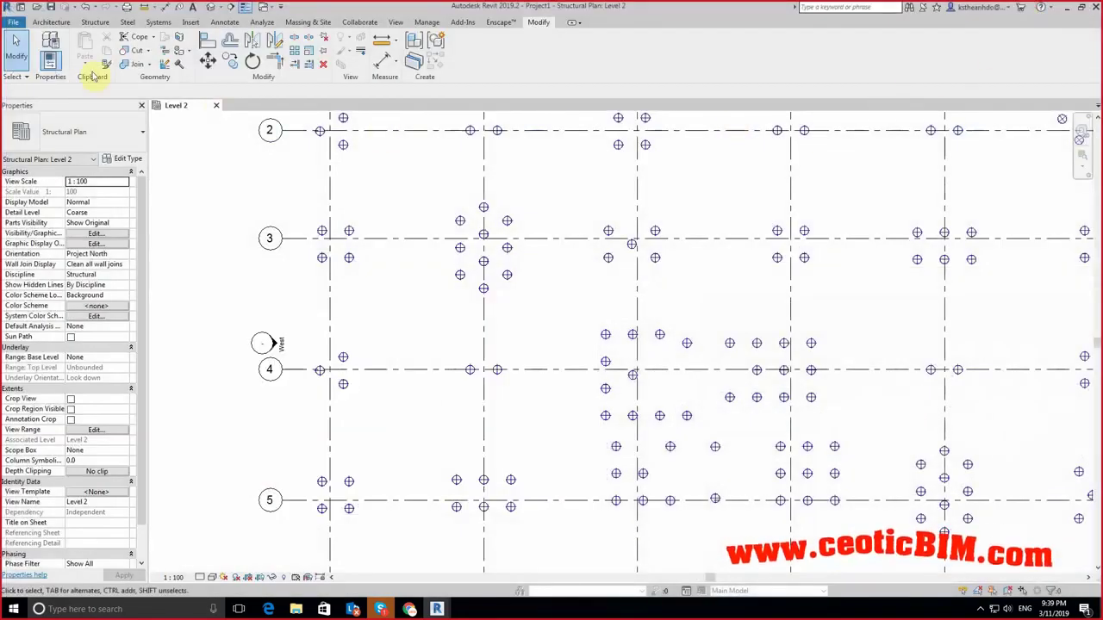
Step: Place test isolated pile foundations in the Level 2 structural plan
left_click(96, 22)
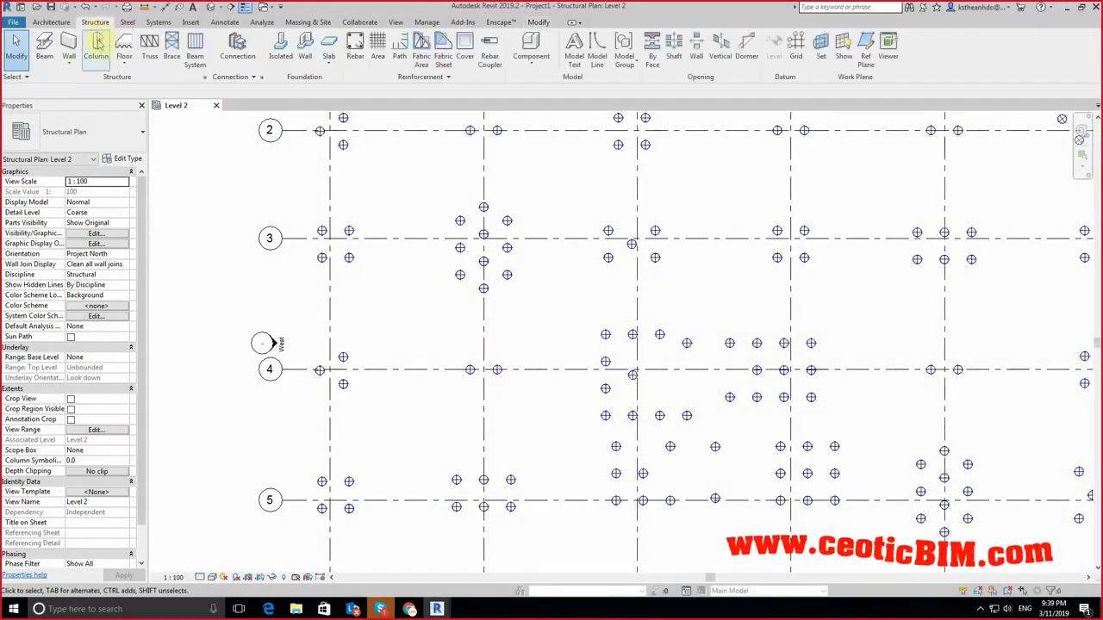
left_click(278, 72)
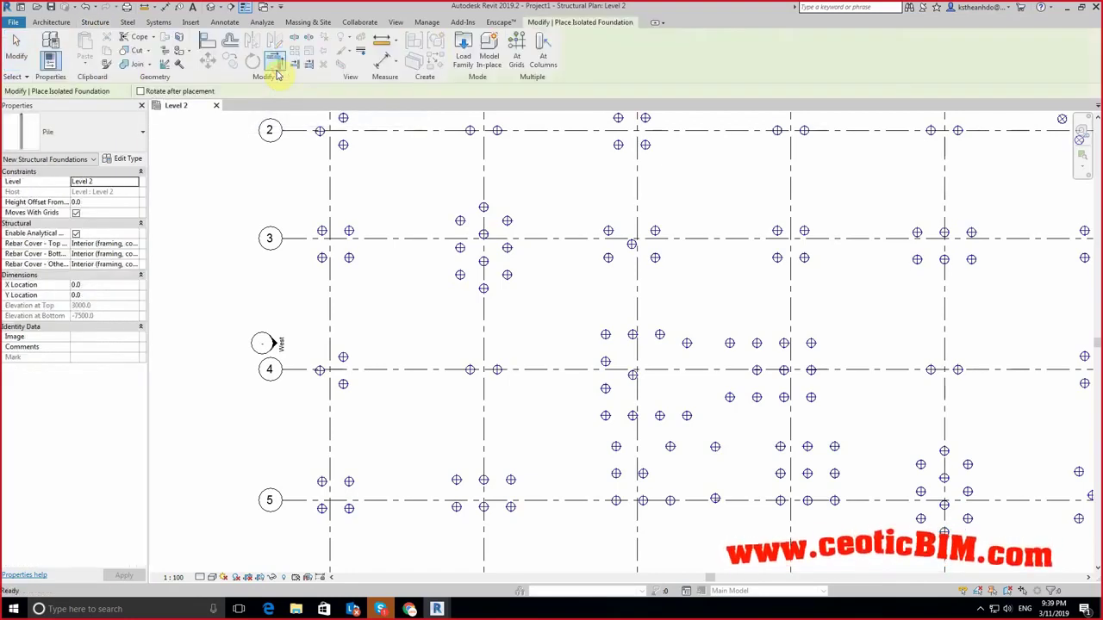
left_click(408, 170)
left_click(395, 202)
scroll(419, 184, "up", 2)
key("Escape")
key("Escape")
Step: Delete the test piles and bring Dynamo back to the front
left_click_drag(470, 233, 344, 131)
key("Delete")
scroll(399, 233, "down", 4)
scroll(408, 218, "up", 3)
scroll(418, 222, "down", 5)
scroll(425, 220, "up", 4)
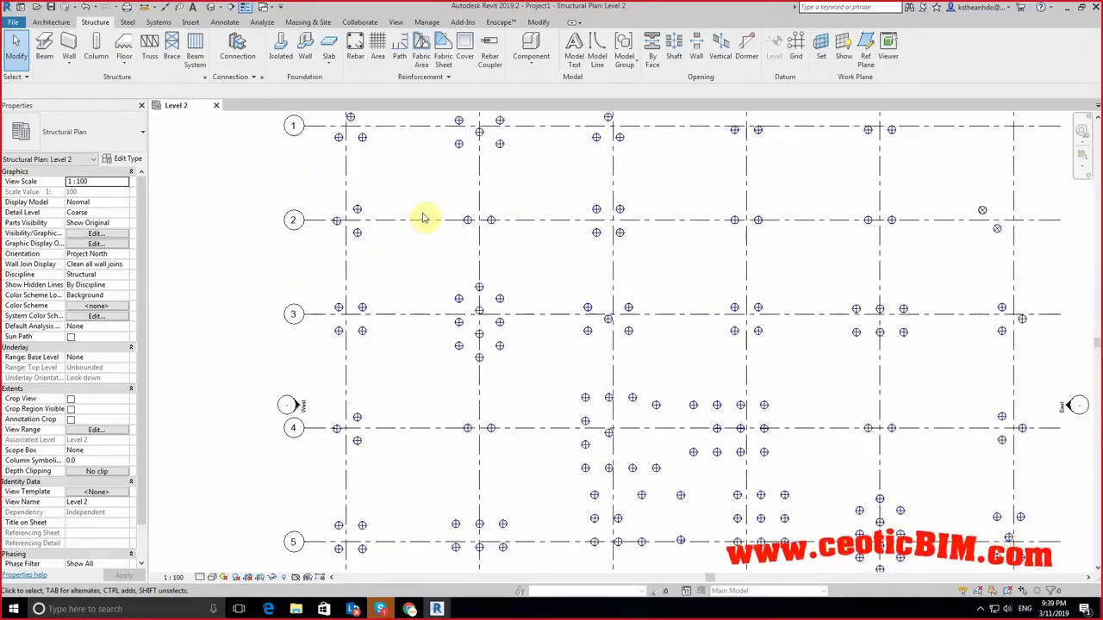
mouse_move(437, 609)
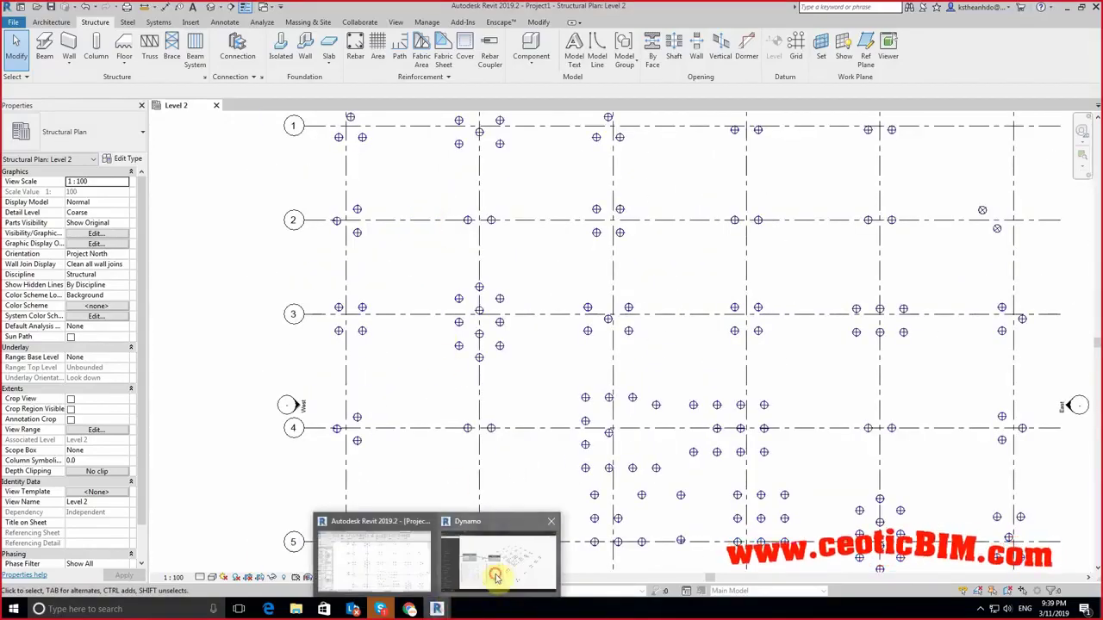
left_click(496, 560)
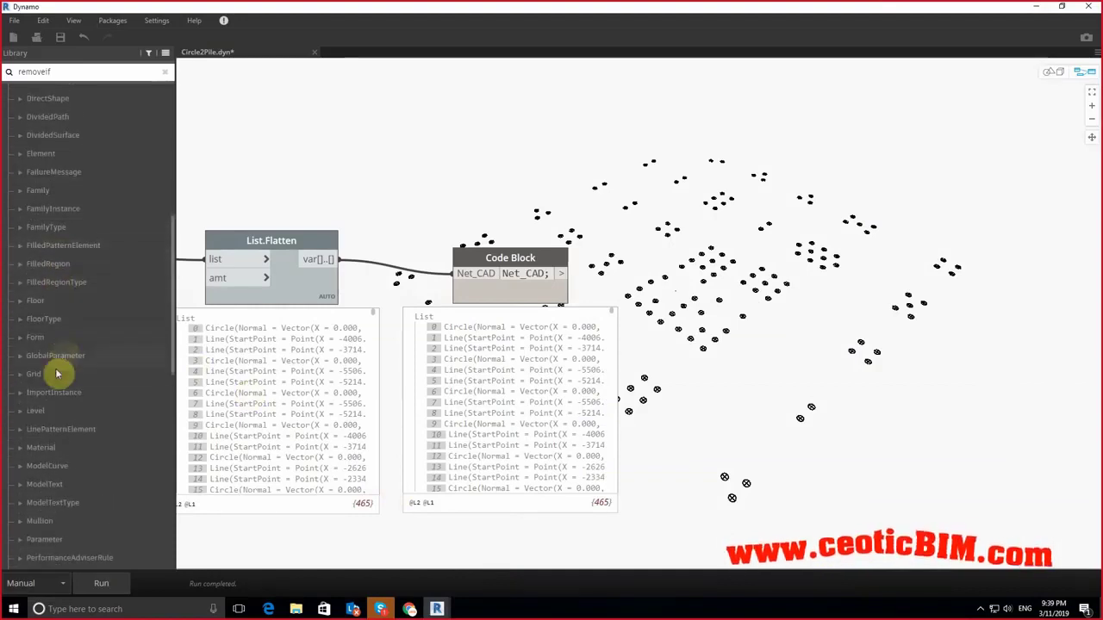
Step: Expand the FamilyInstance category in the Dynamo node library
scroll(57, 375, "down", 3)
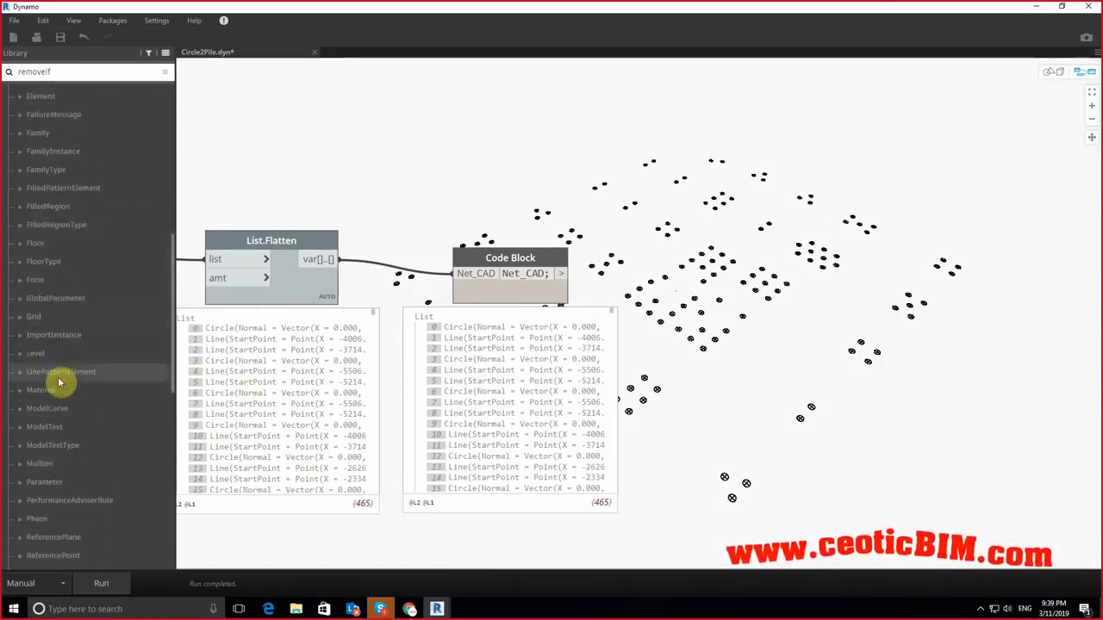
left_click(53, 151)
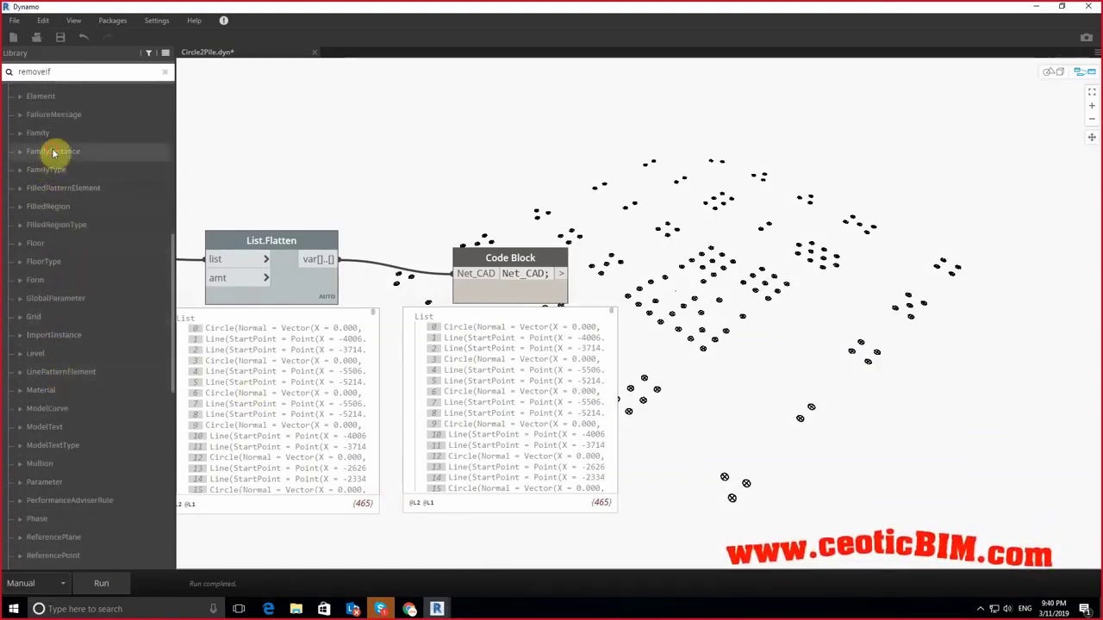
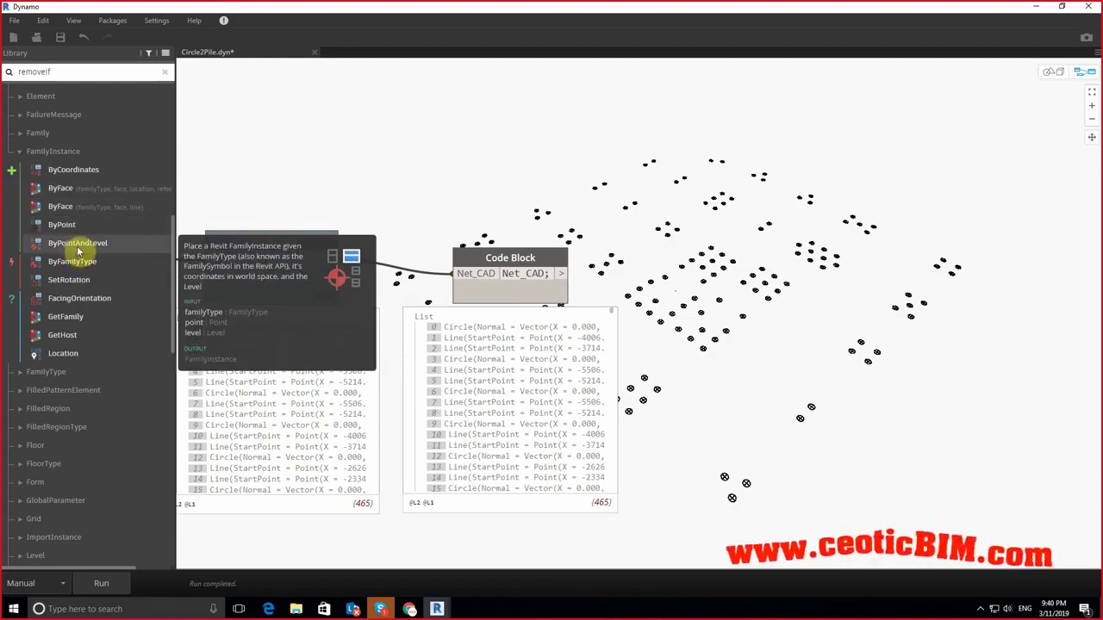
Step: Place a FamilyInstance.ByPointAndLevel node right of the Code Block, then minimize Dynamo to show Revit
left_click(78, 244)
left_click_drag(741, 349, 902, 269)
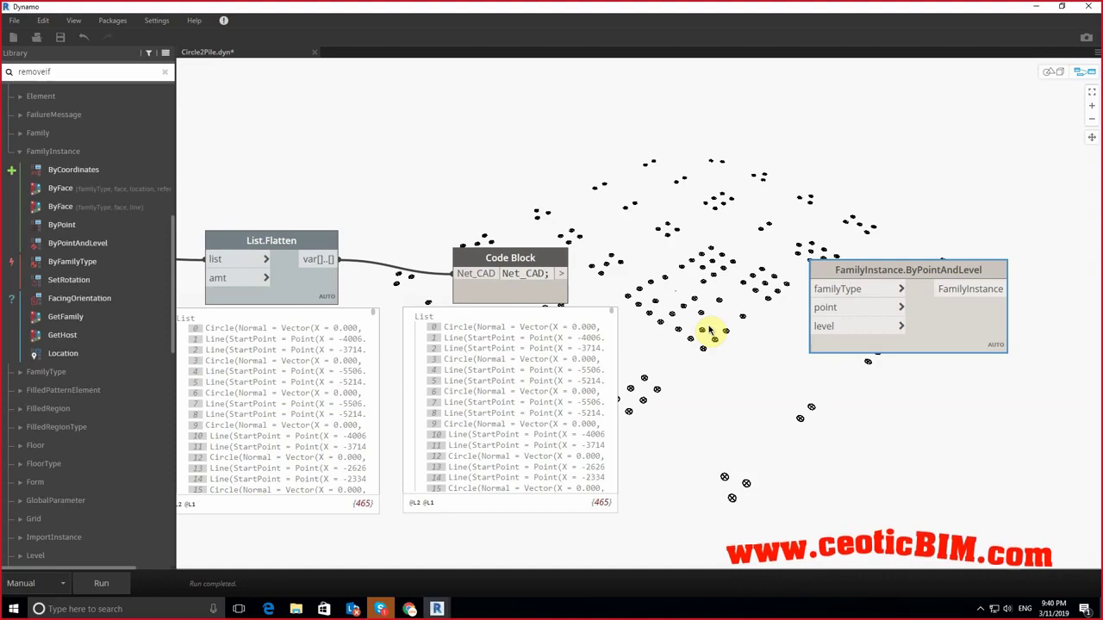
mouse_move(824, 326)
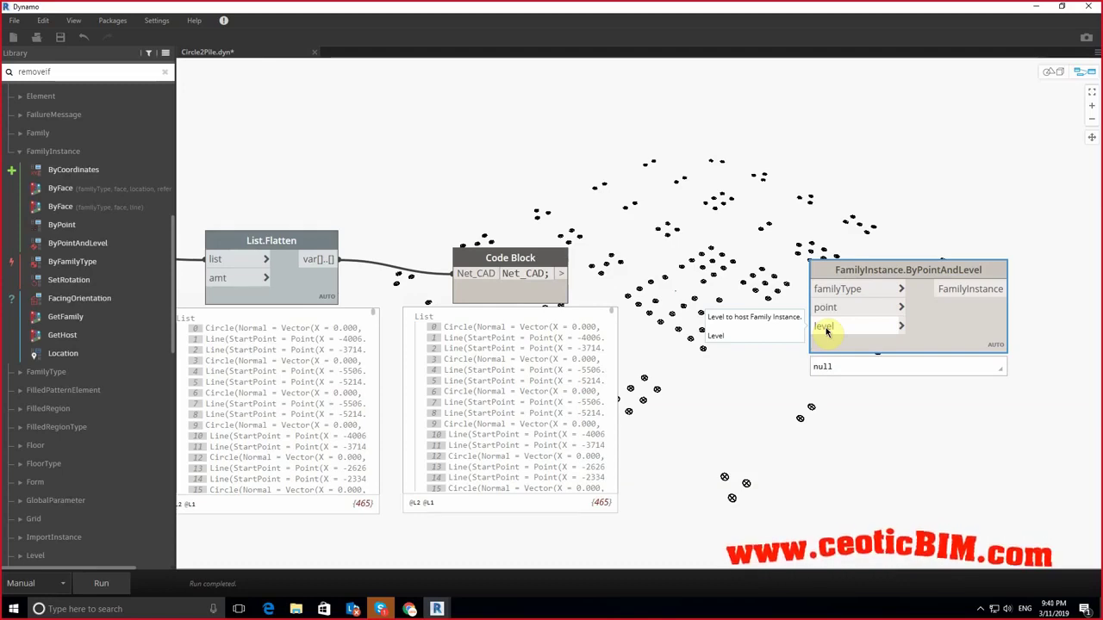
left_click(1036, 6)
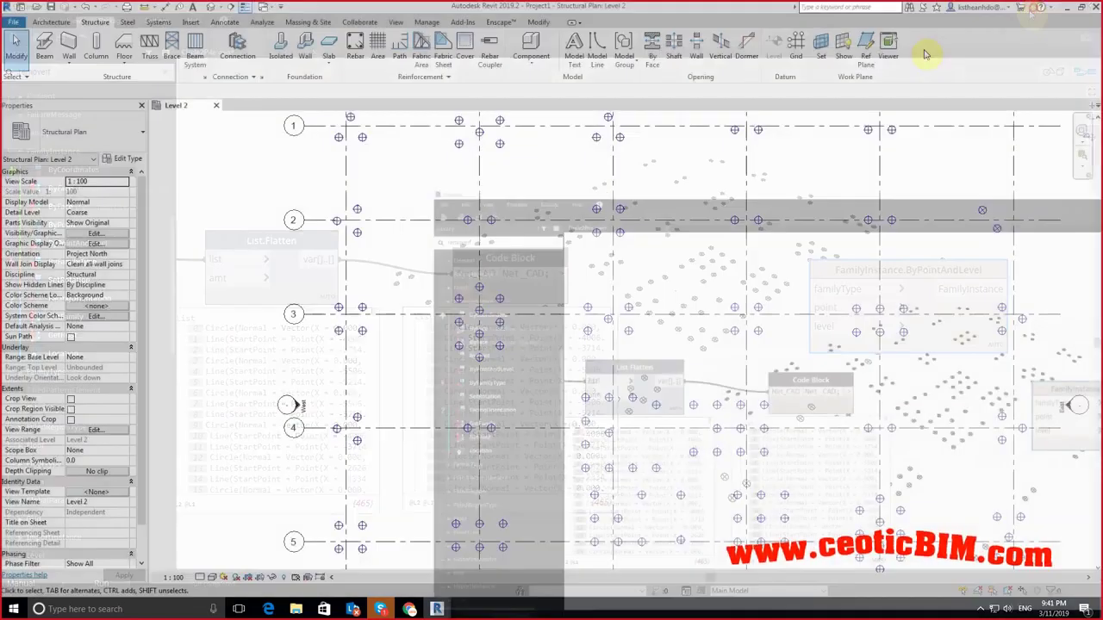
Step: Inspect a Pile foundation's properties and level on Revit's Level 2 plan, then return to Dynamo
left_click(281, 45)
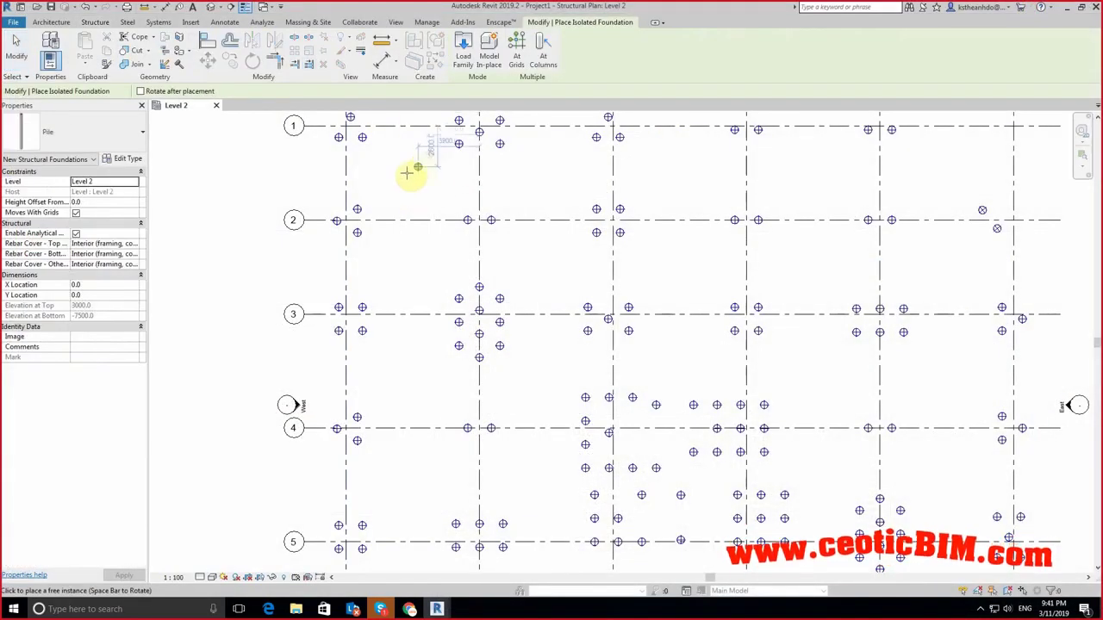
scroll(408, 196, "up", 2)
key("Escape")
key("Escape")
left_click(401, 155)
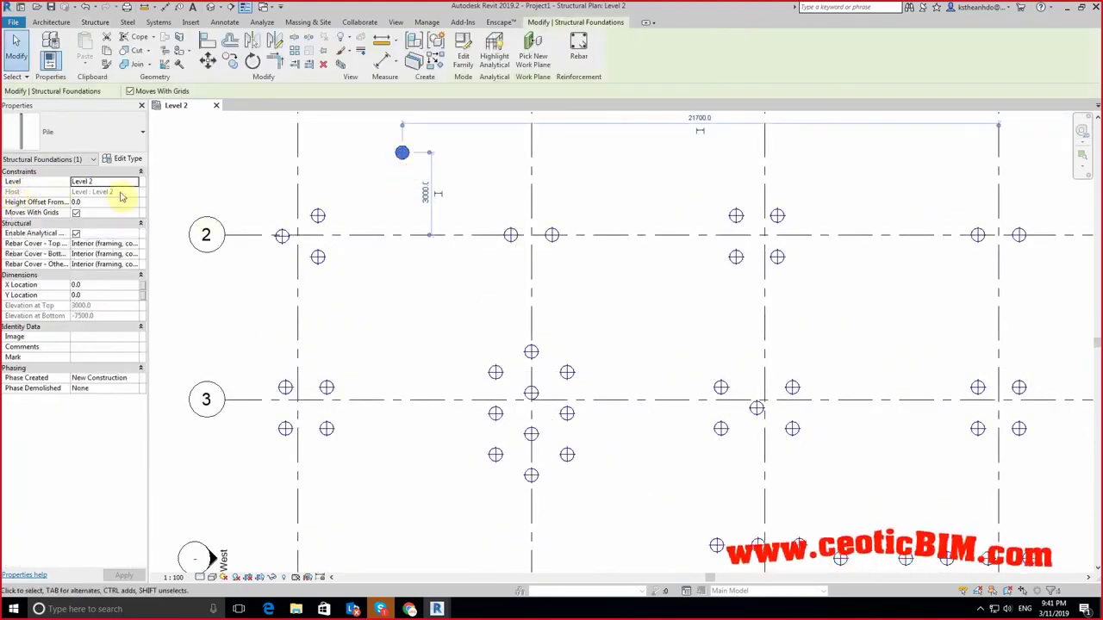
left_click(379, 176)
left_click(387, 171)
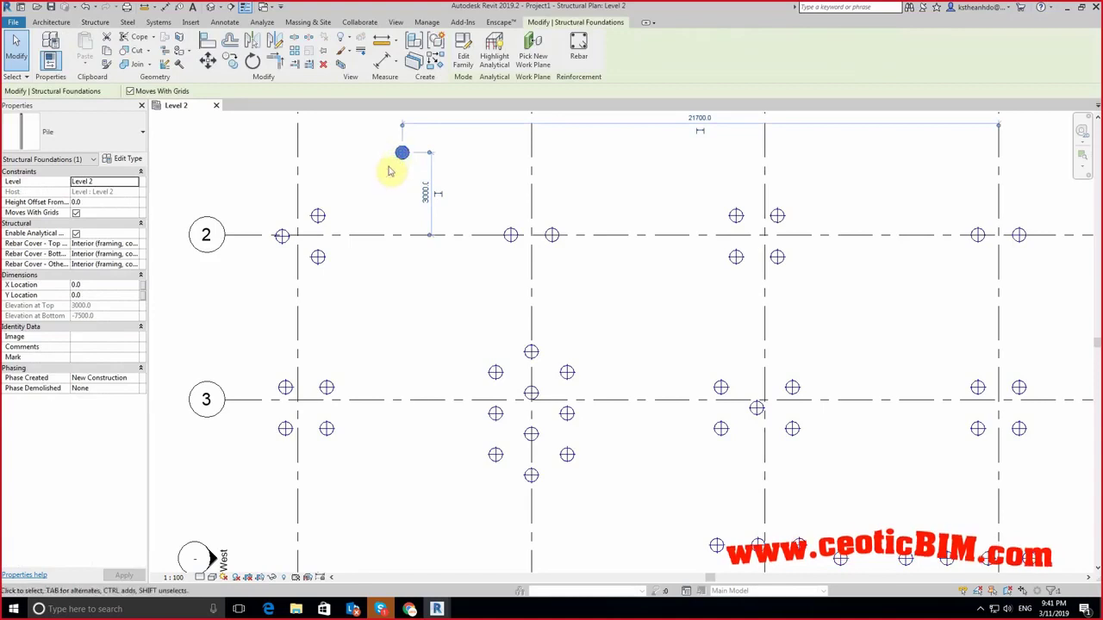
left_click(384, 176)
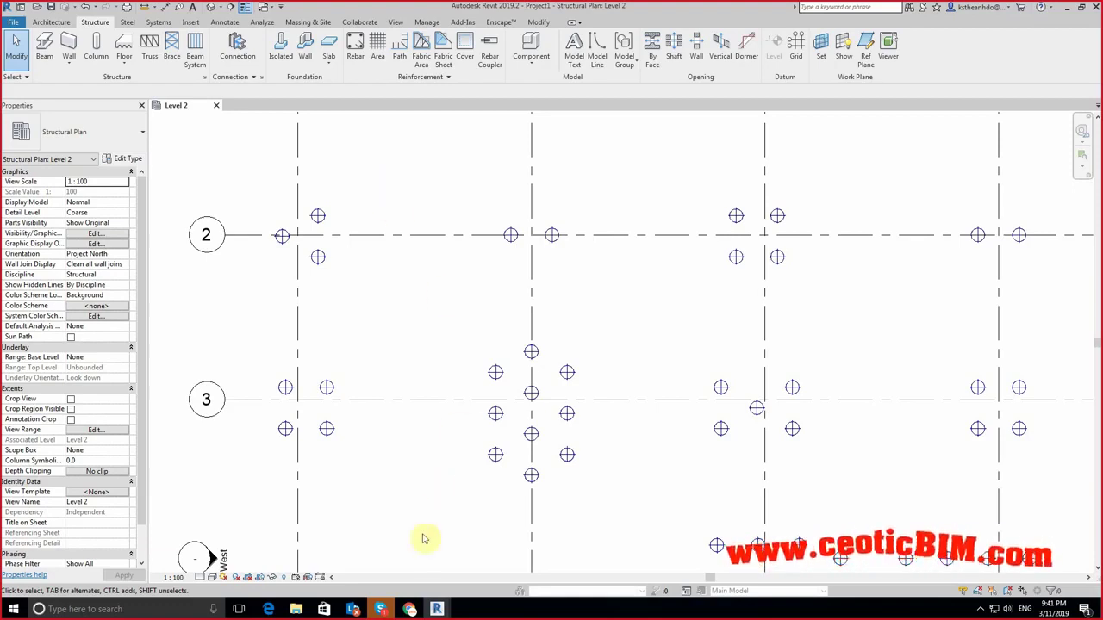
mouse_move(437, 609)
left_click(496, 579)
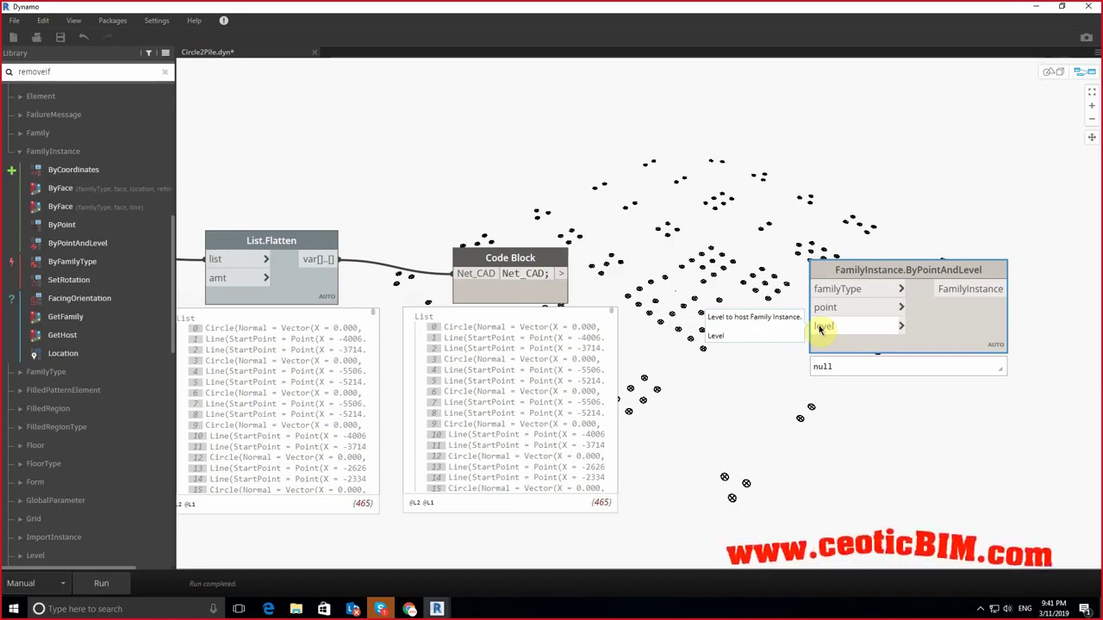
Step: Add a Family Types node found by searching 'family' on the canvas
left_click_drag(904, 268, 947, 257)
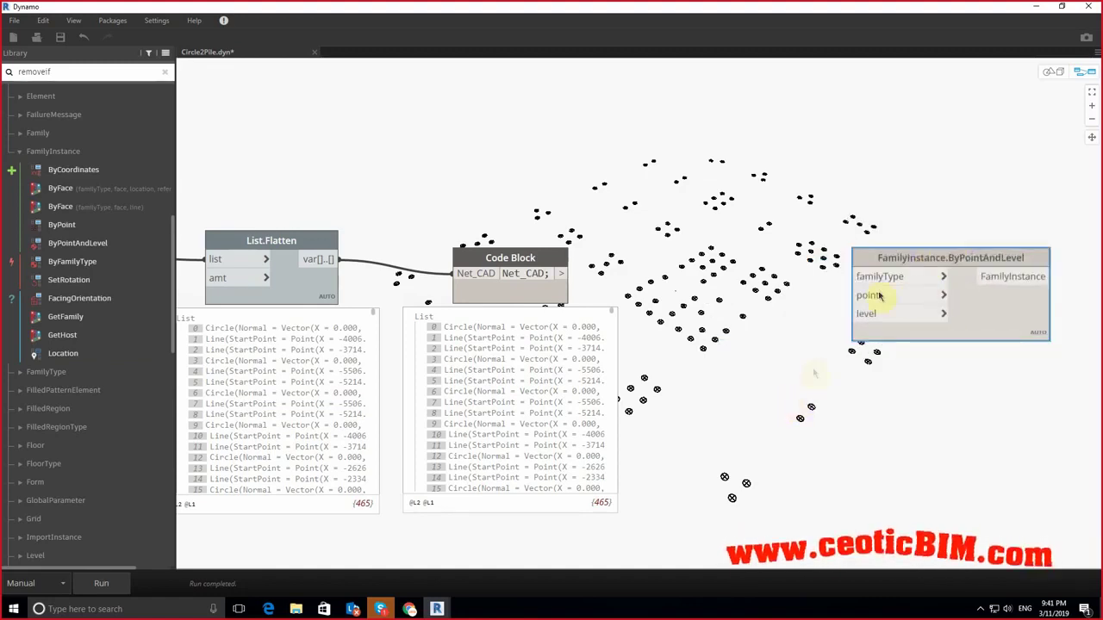
right_click(771, 170)
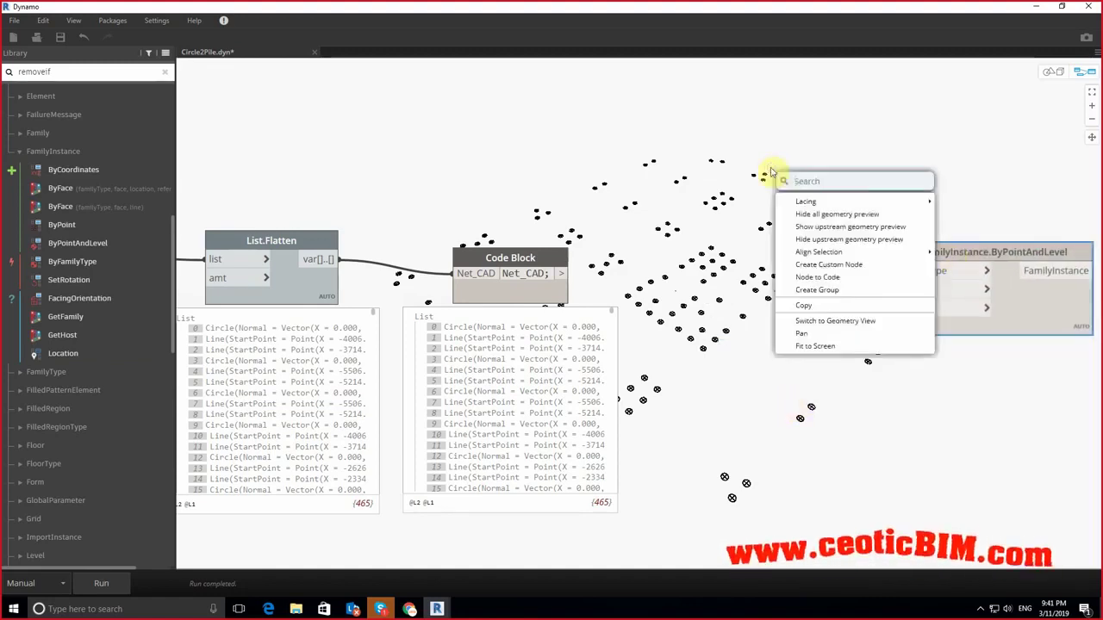
type("family")
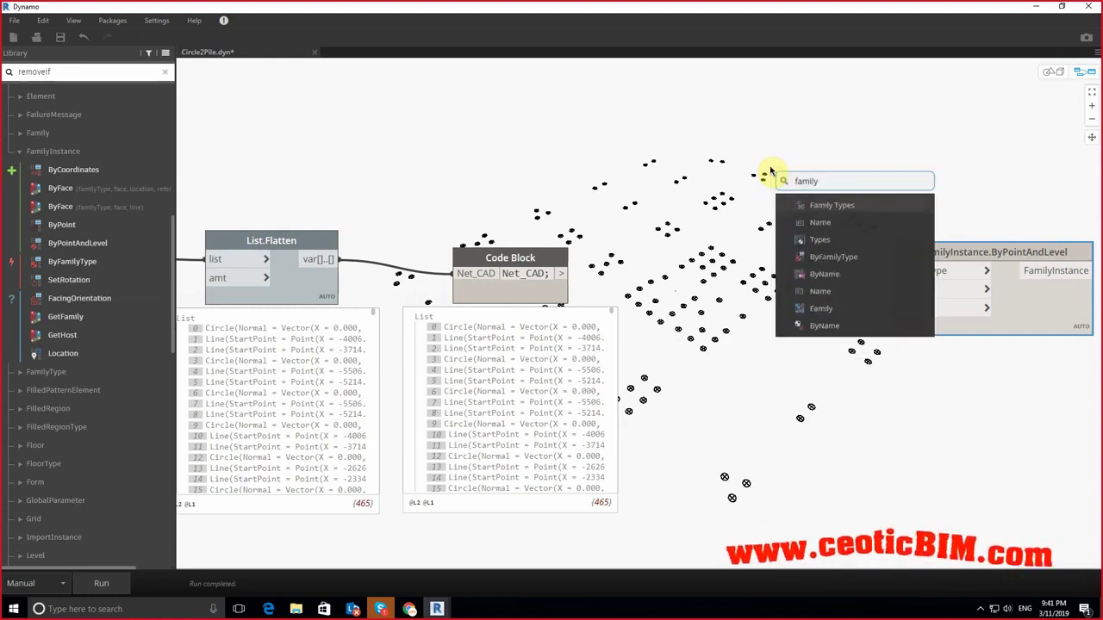
left_click(832, 207)
left_click_drag(859, 220, 704, 133)
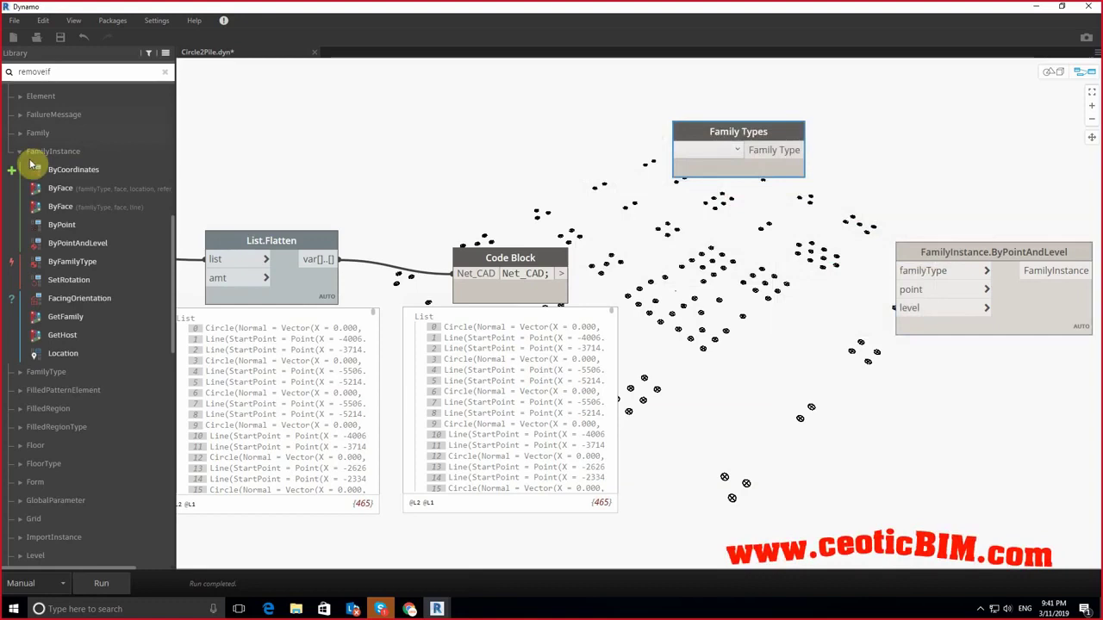
left_click(34, 152)
scroll(34, 172, "up", 3)
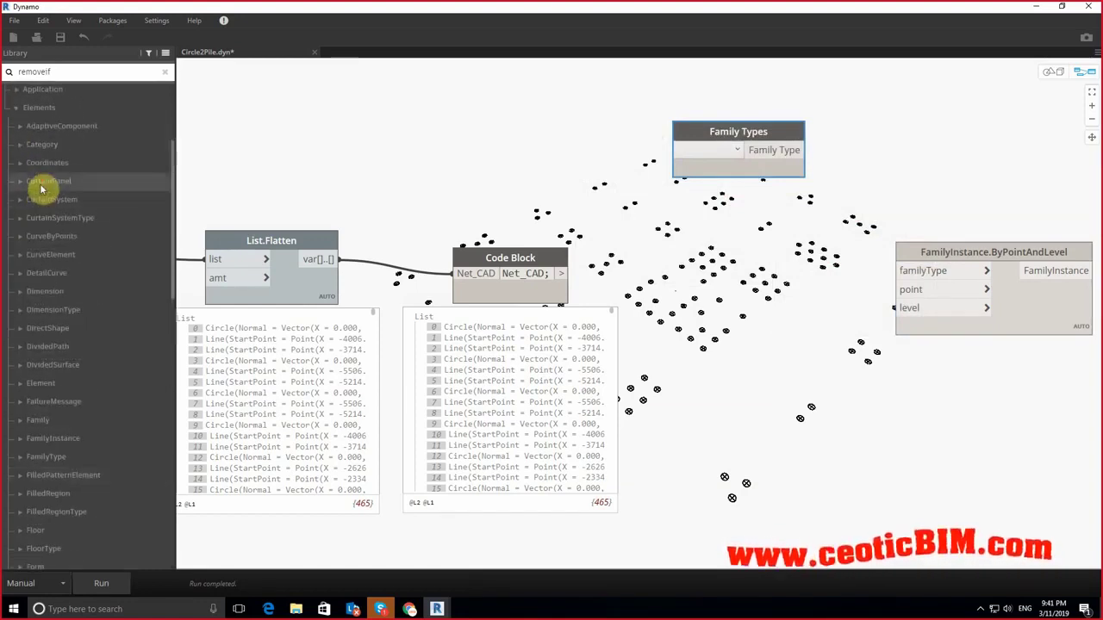
left_click(29, 108)
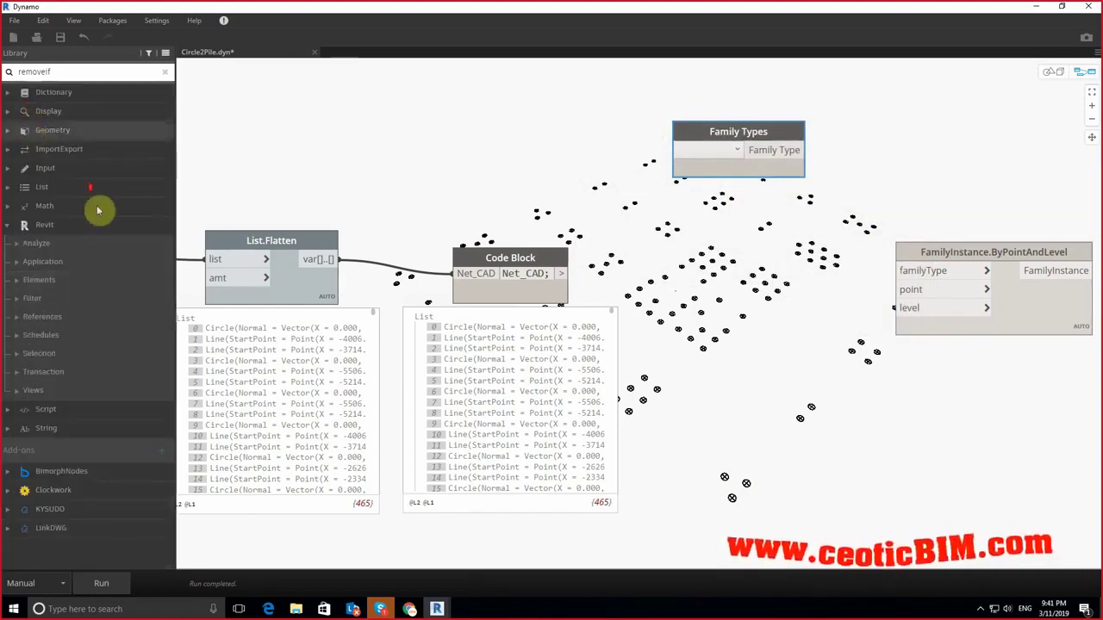
Step: Add a second Family Types node from the Selection library, then delete the extra one
left_click(40, 354)
scroll(43, 349, "down", 5)
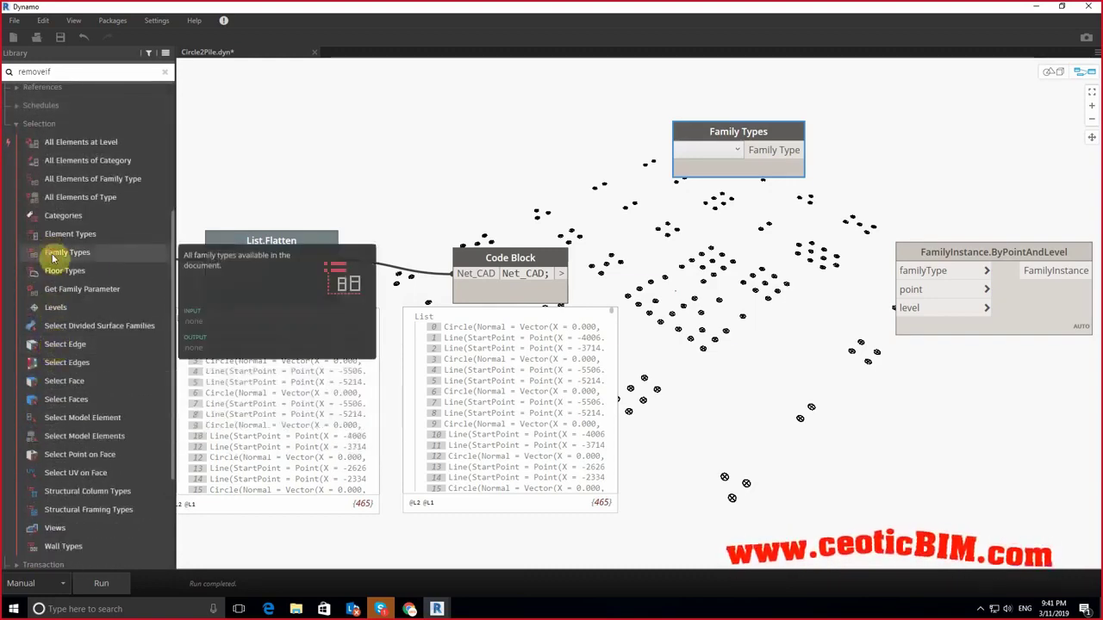
left_click(53, 257)
left_click_drag(663, 286, 717, 197)
right_click(754, 125)
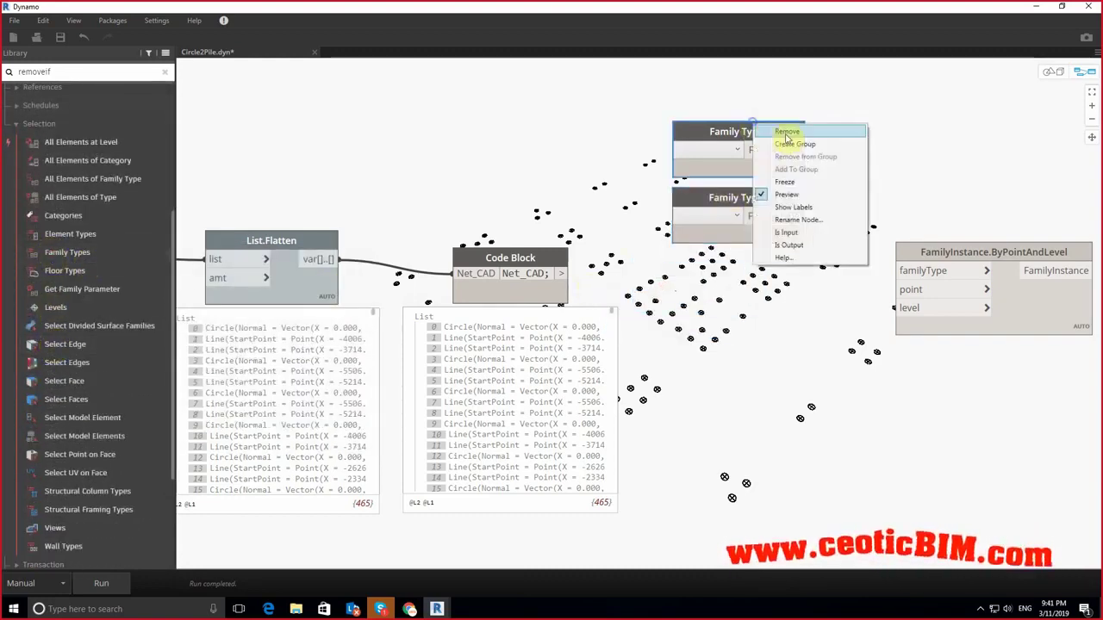
left_click(766, 135)
left_click_drag(707, 196, 706, 135)
Step: Set Family Types to Pile:Pile and wire it into the familyType input
left_click(705, 135)
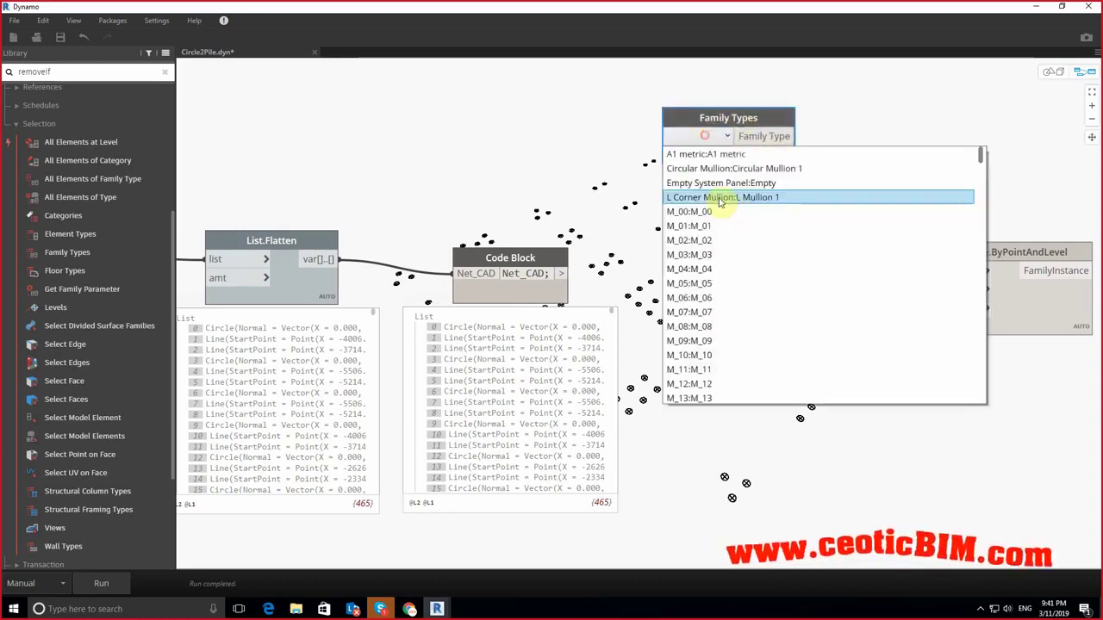
scroll(801, 317, "down", 5)
scroll(801, 317, "down", 5)
scroll(803, 315, "down", 5)
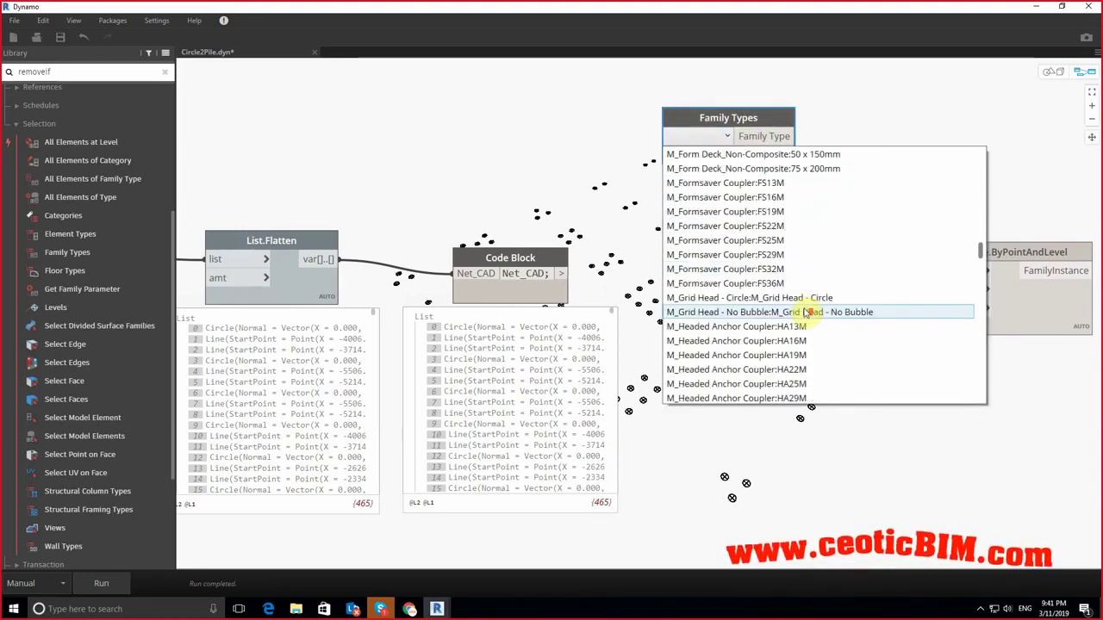
scroll(776, 313, "down", 10)
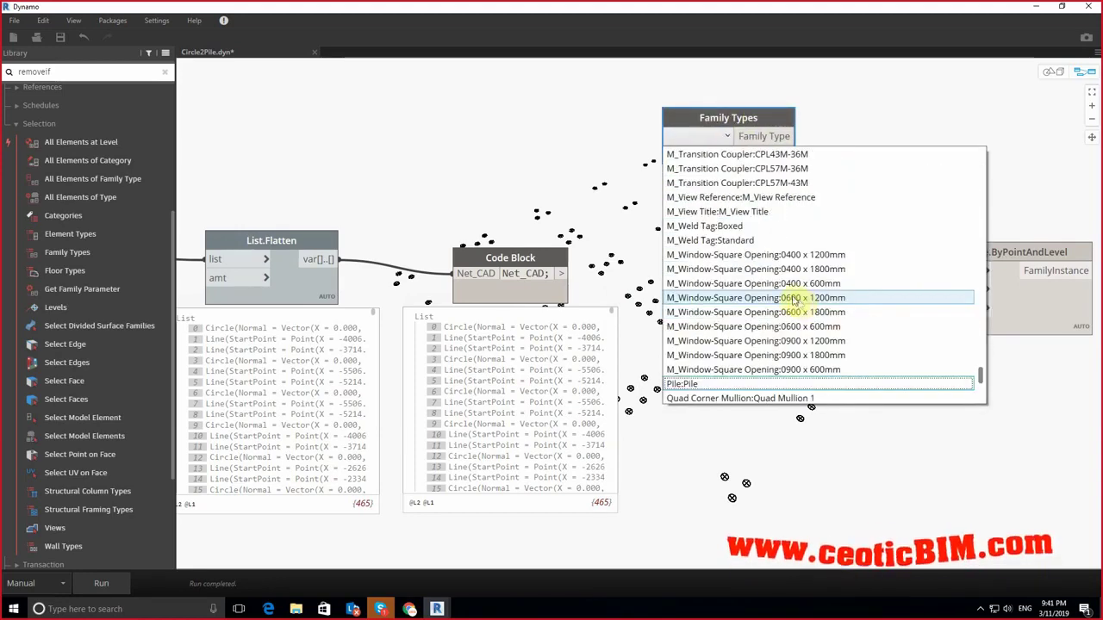
left_click(685, 384)
left_click(791, 137)
left_click(896, 270)
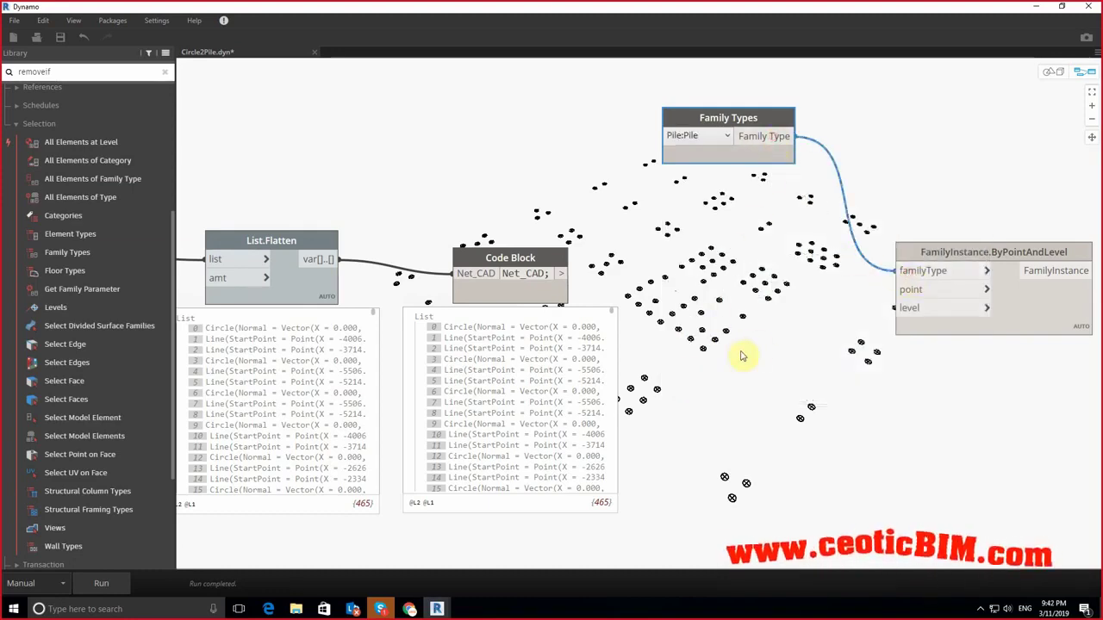
right_click(713, 393)
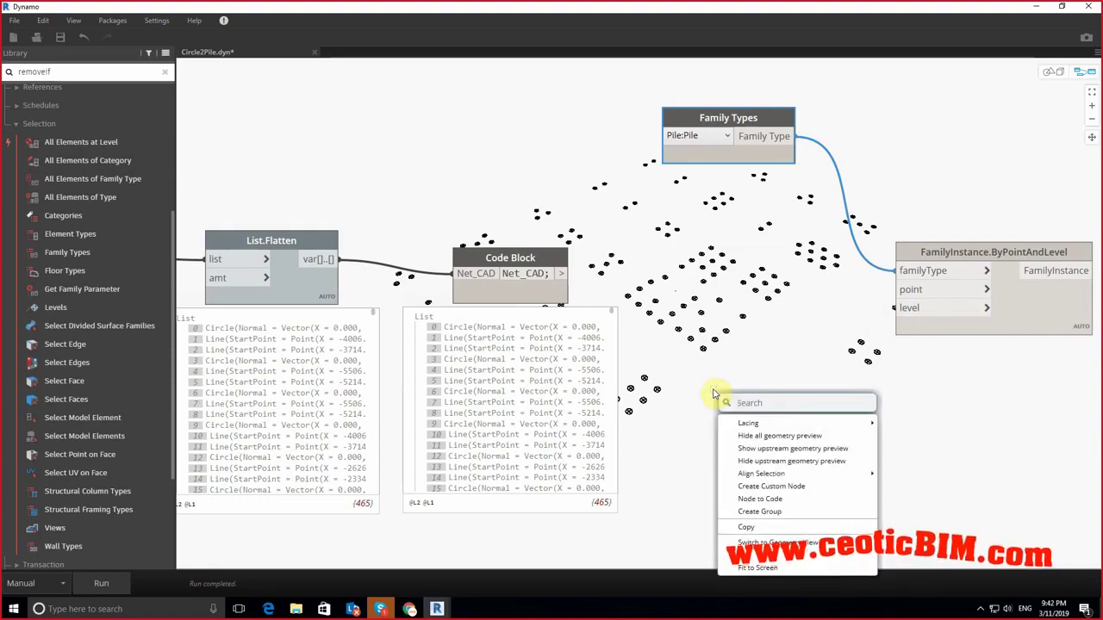
Step: Add a Levels node below Family Types with Level 2 chosen, wired into ByPointAndLevel's level port
left_click(55, 307)
left_click_drag(735, 345, 809, 430)
left_click(737, 408)
left_click(738, 430)
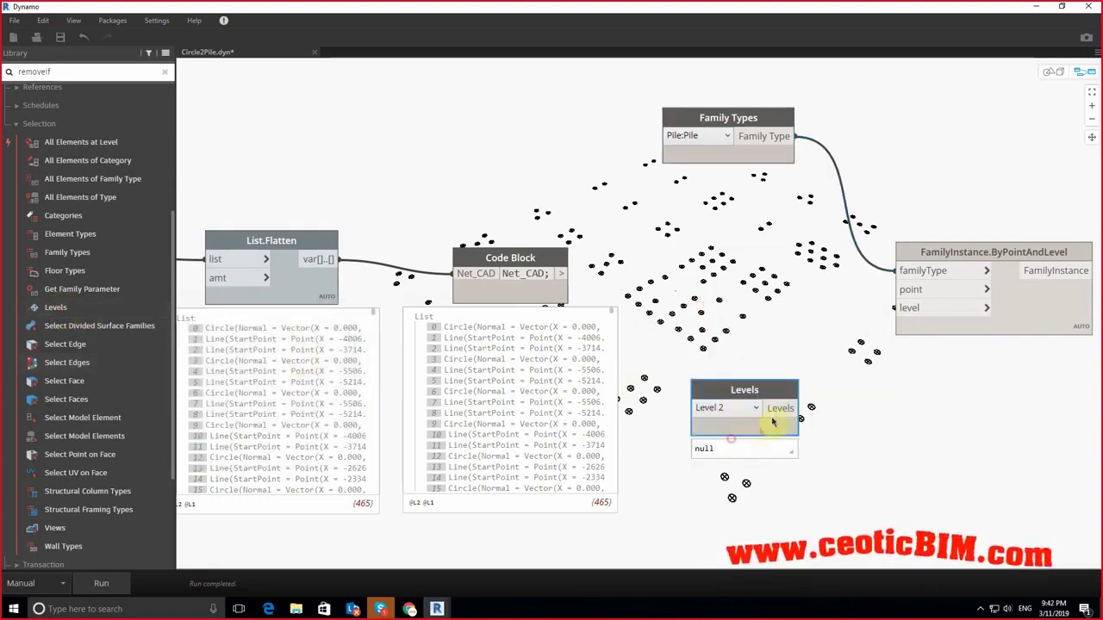
left_click_drag(803, 409, 896, 308)
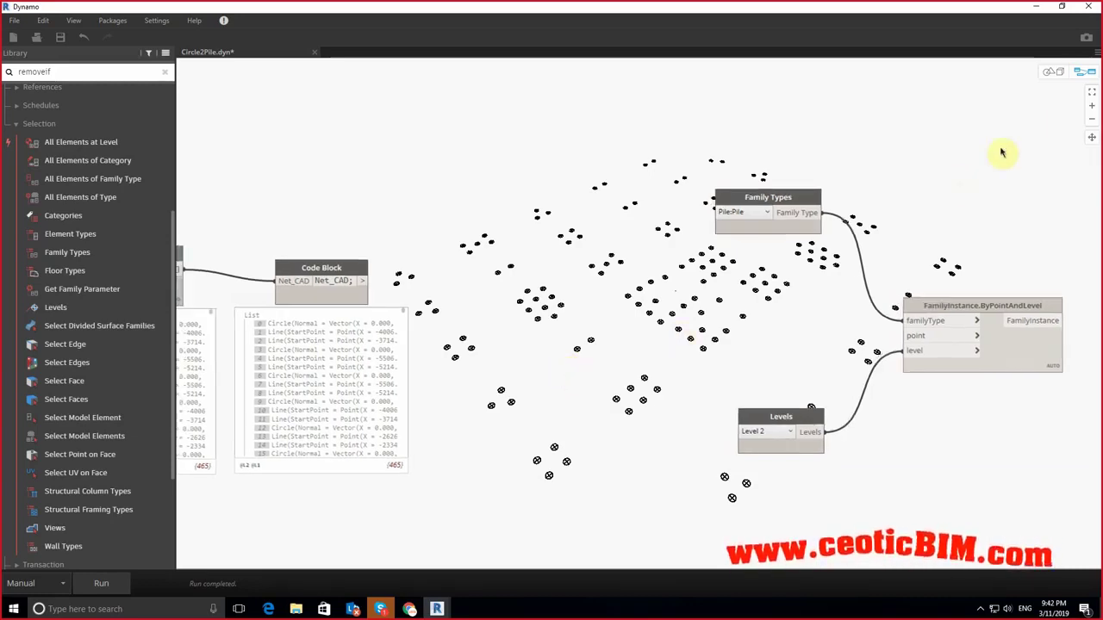
left_click(1050, 74)
Step: Add a List.RemoveIfNot node fed by the Code Block's flattened CAD geometry as its list
right_click_drag(623, 369, 524, 372)
scroll(552, 355, "up", 3)
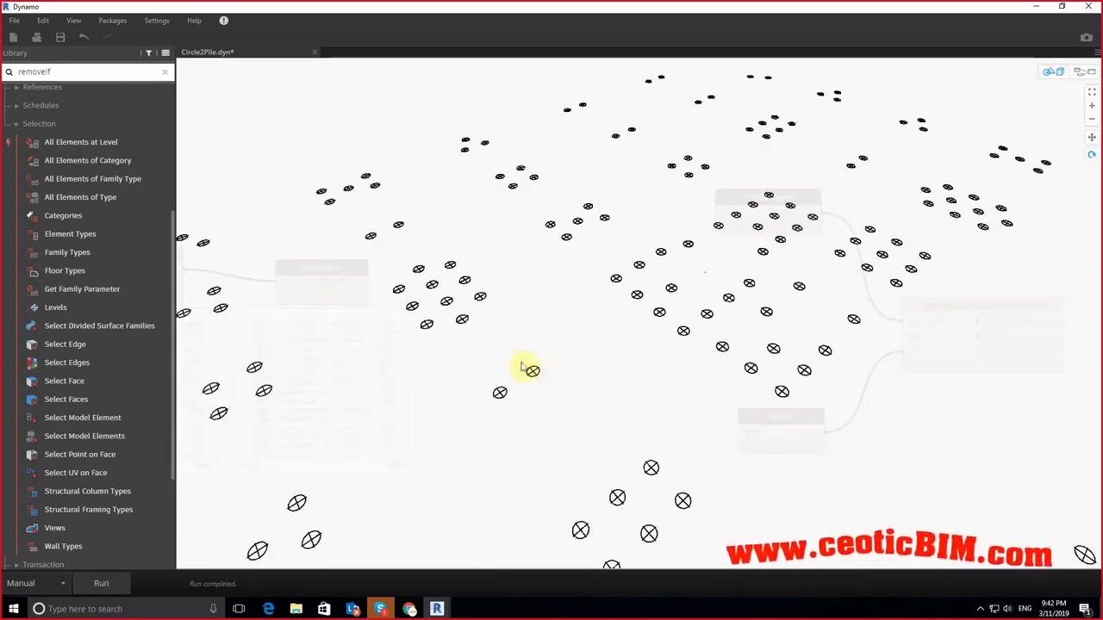
key("ctrl+b")
scroll(517, 371, "up", 2)
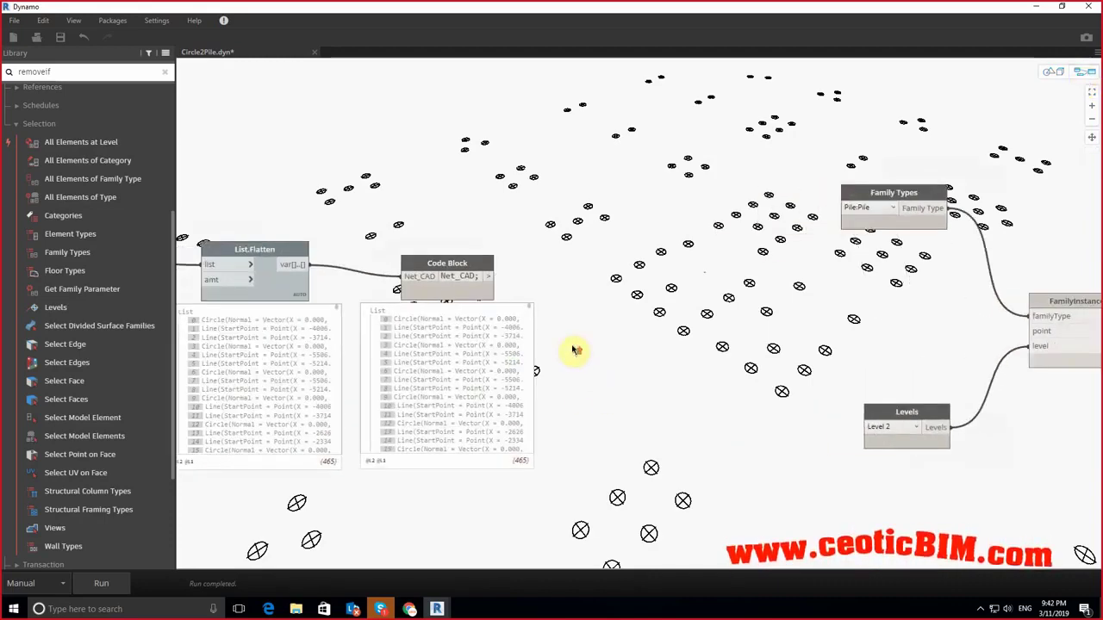
scroll(560, 336, "up", 2)
right_click(589, 231)
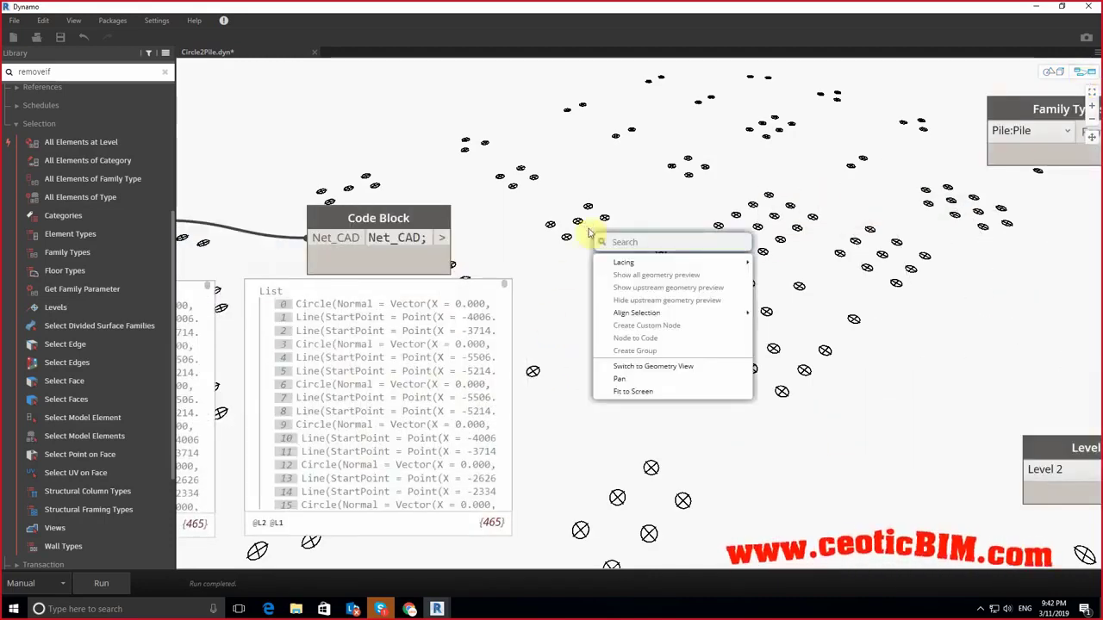
type("remove")
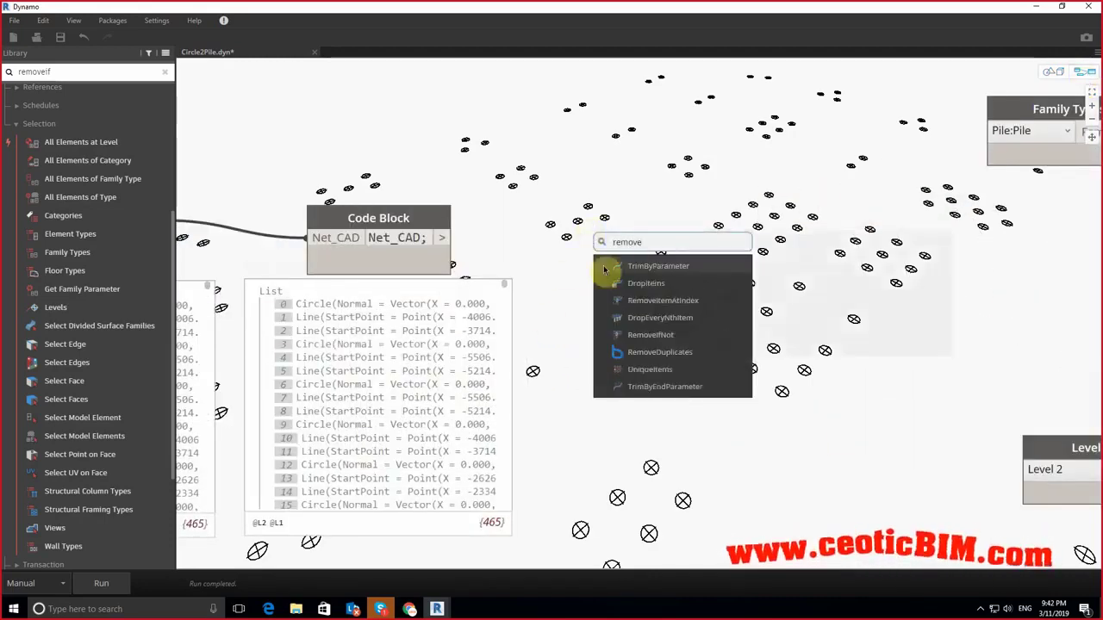
left_click(650, 335)
left_click_drag(696, 348, 716, 235)
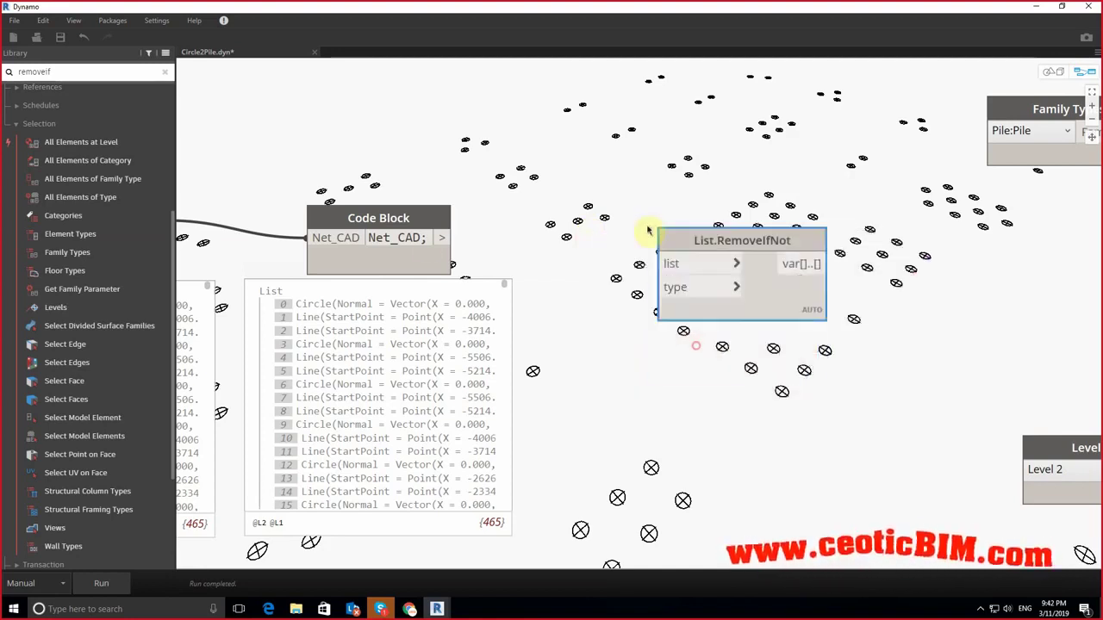
left_click(441, 237)
left_click(666, 264)
Step: Feed a "Circle" code block into the type input, keeping 155 circles of 465 items
double_click(583, 335)
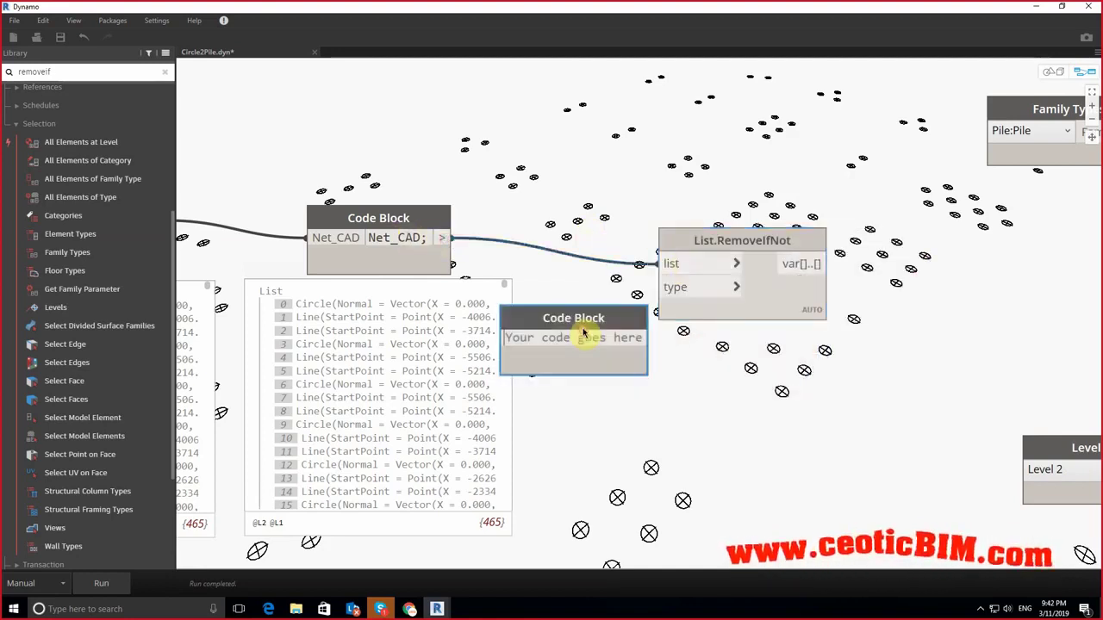
type("\"Circle")
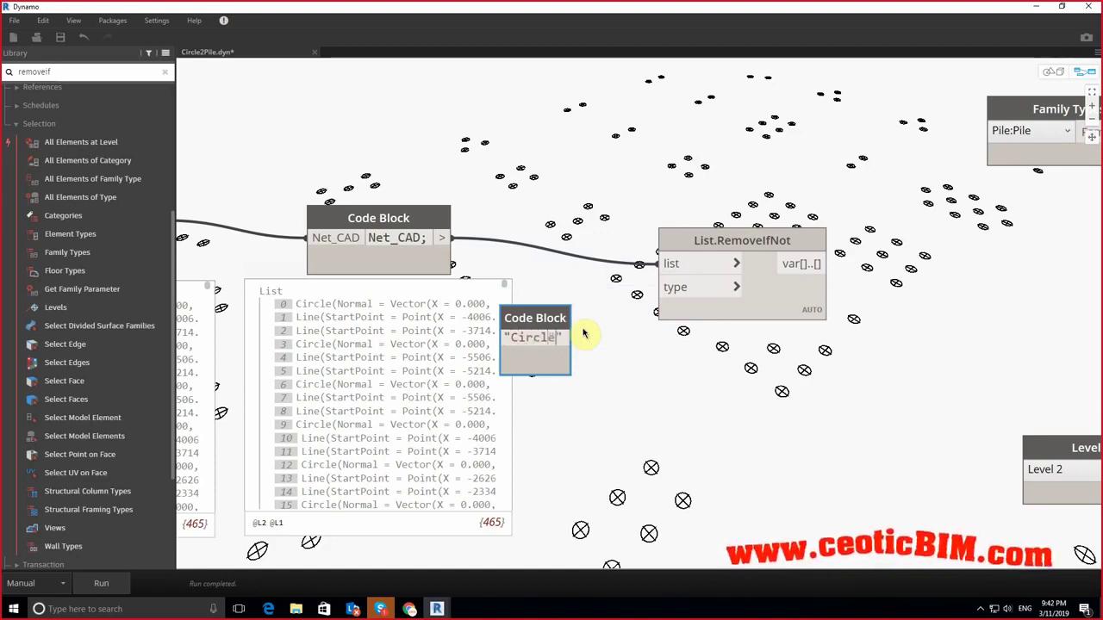
left_click(629, 353)
left_click(584, 337)
left_click(665, 287)
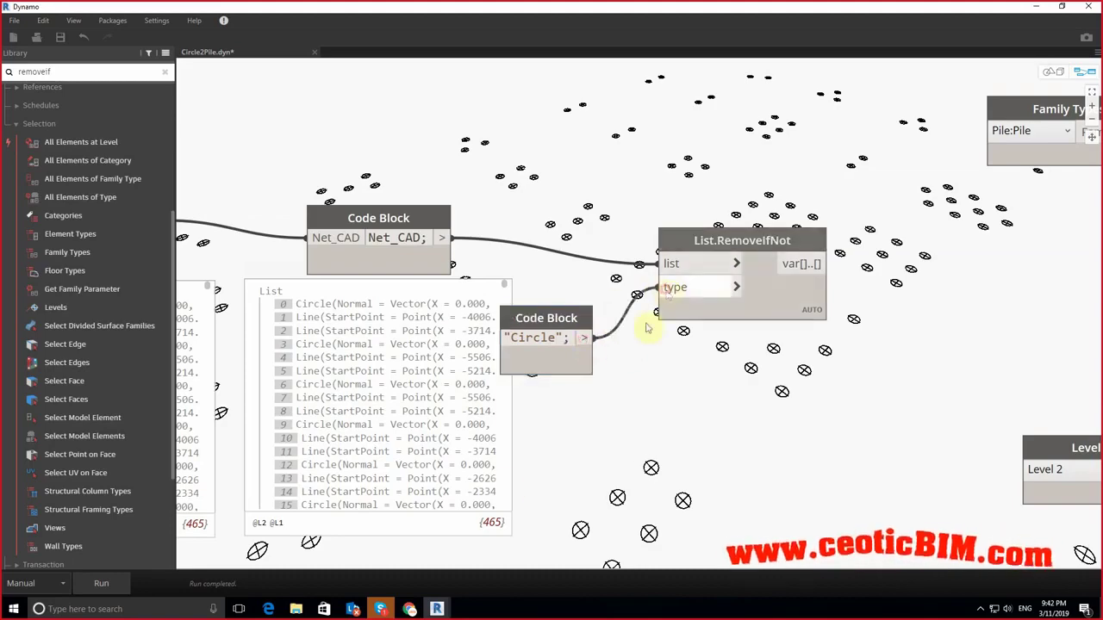
left_click(121, 583)
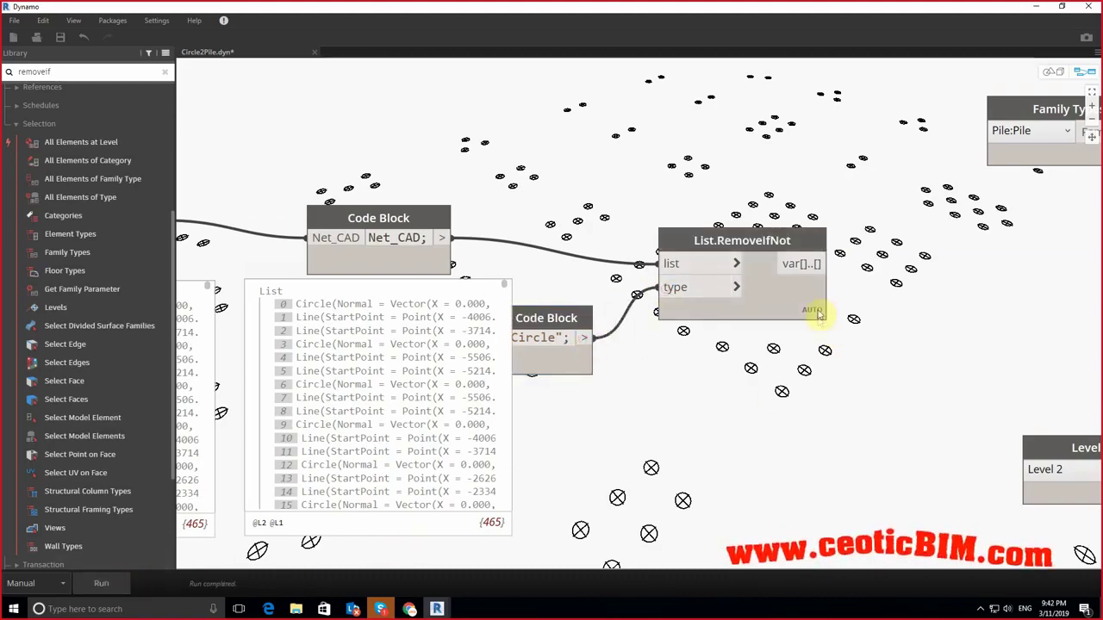
middle_click_drag(812, 333, 708, 257)
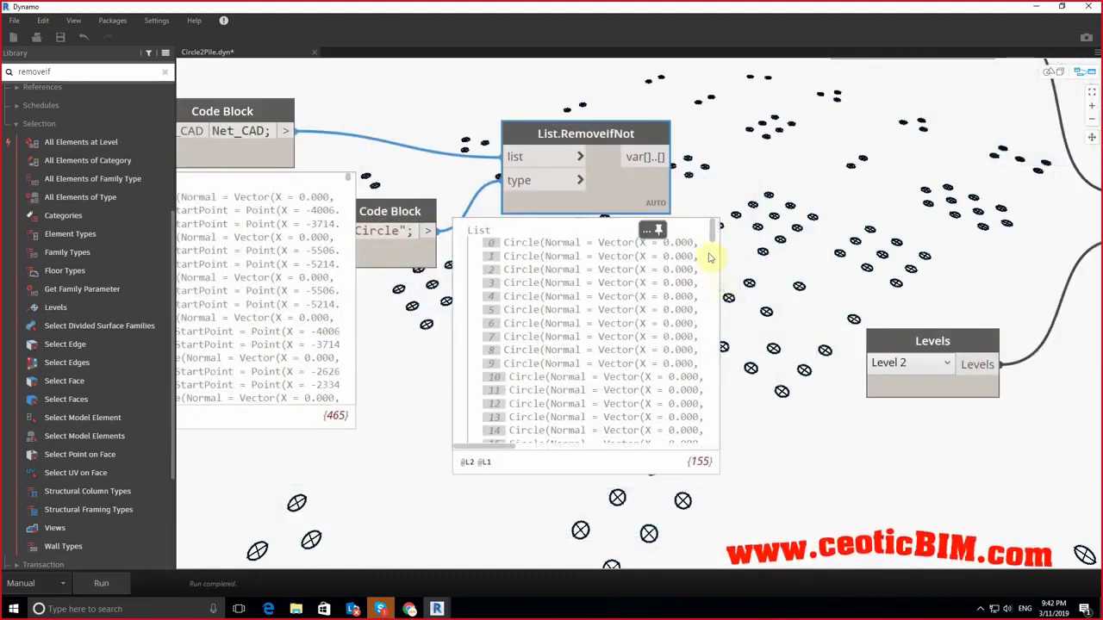
Step: Add a Circle.CenterPoint node fed by the filtered circles from List.RemoveIfNot
left_click_drag(715, 229, 700, 461)
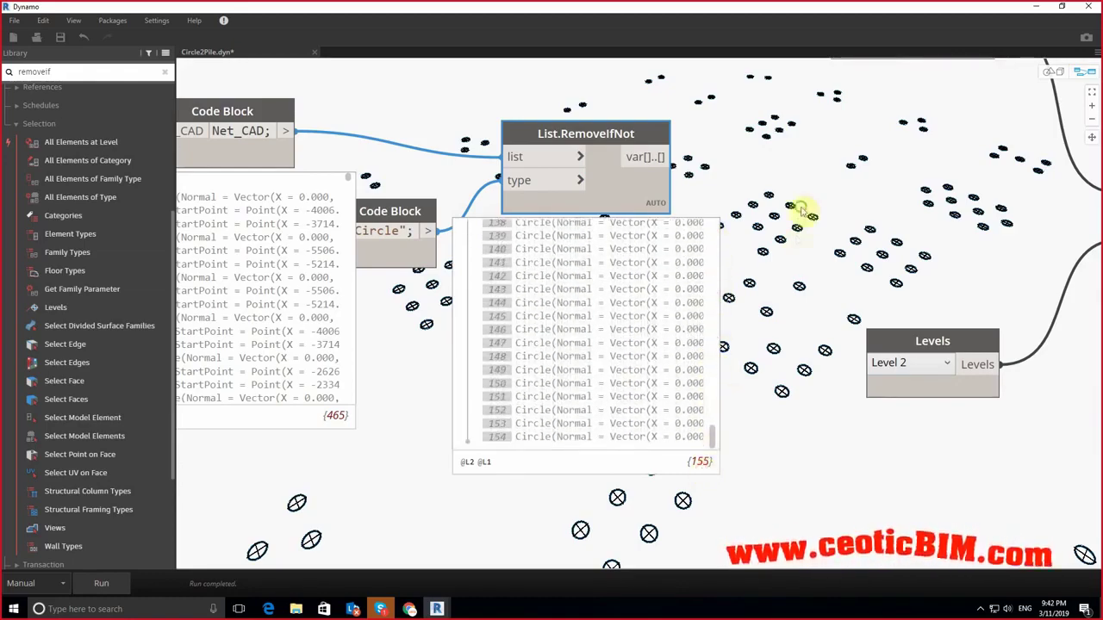
middle_click_drag(802, 211, 763, 284)
middle_click_drag(819, 313, 640, 264)
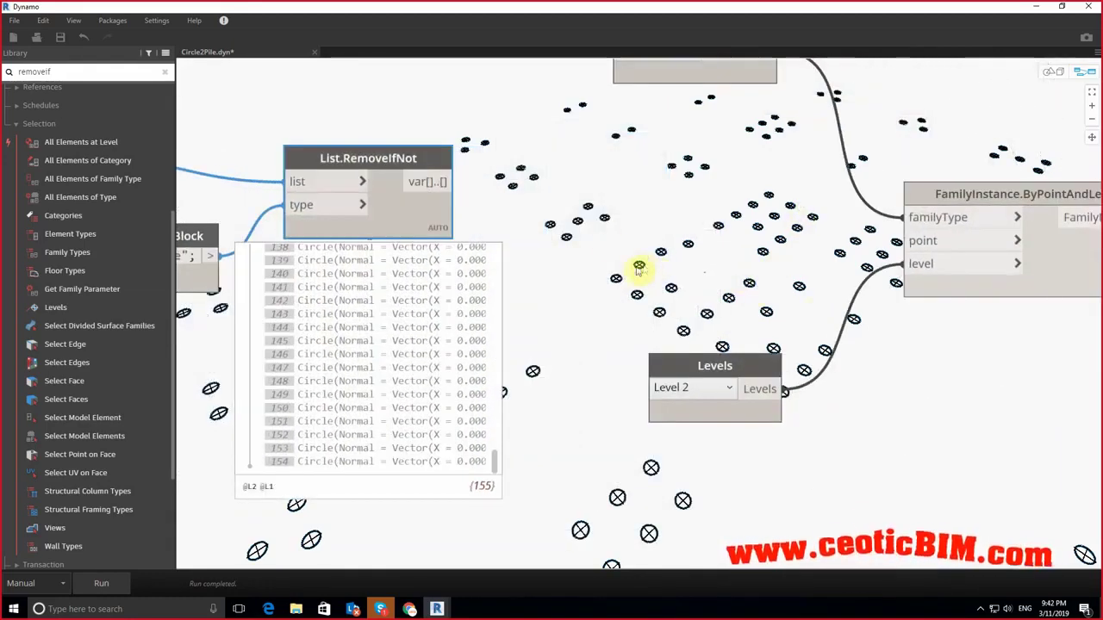
scroll(104, 207, "up", 5)
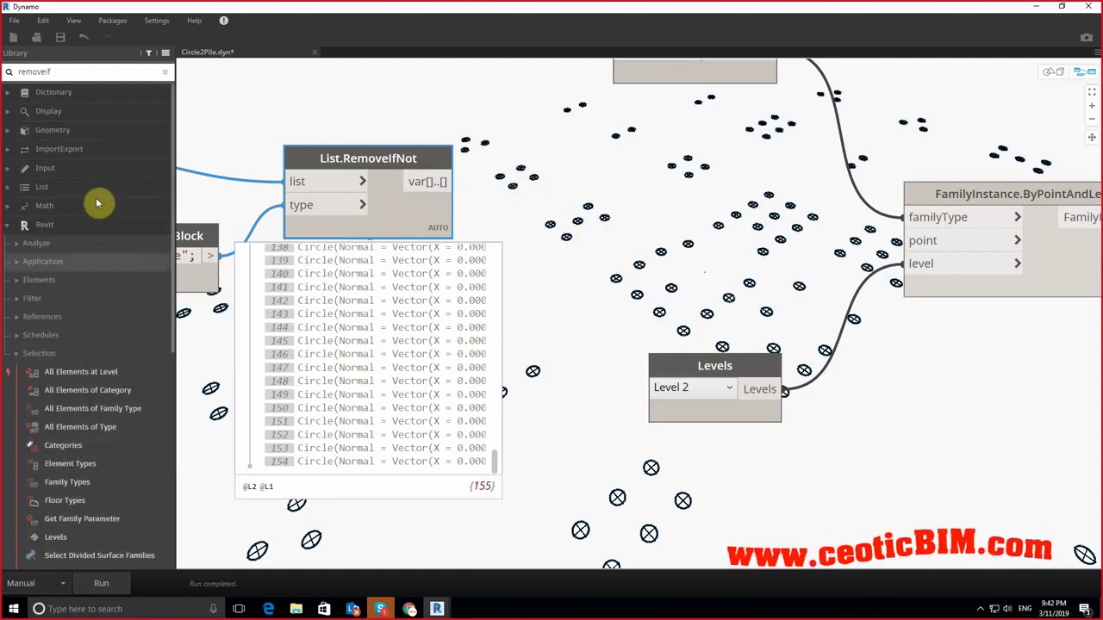
left_click(54, 131)
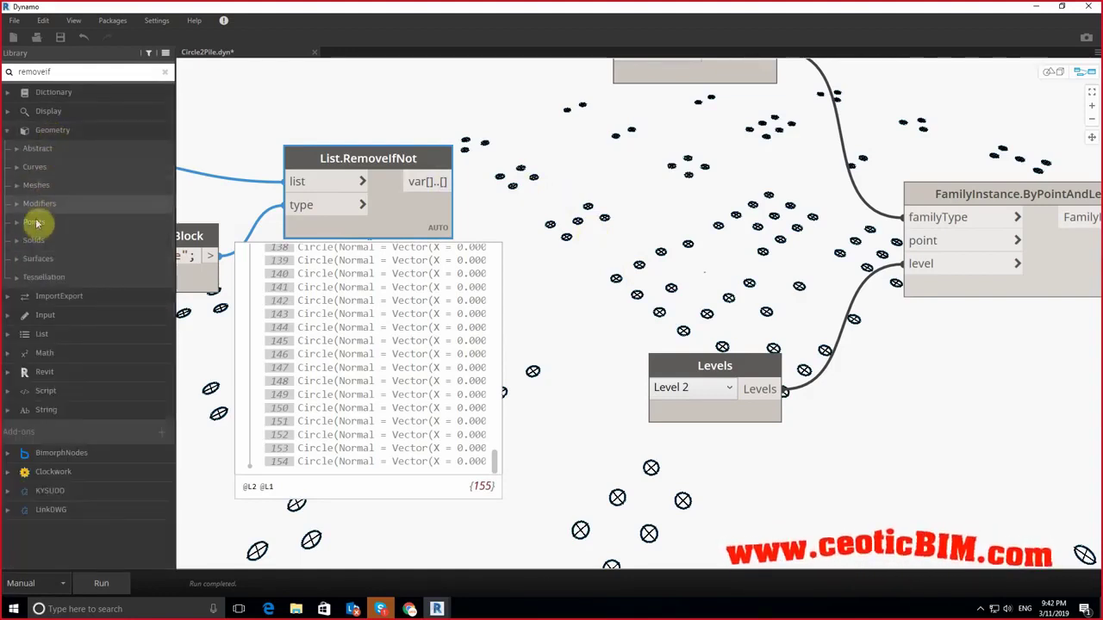
left_click(31, 168)
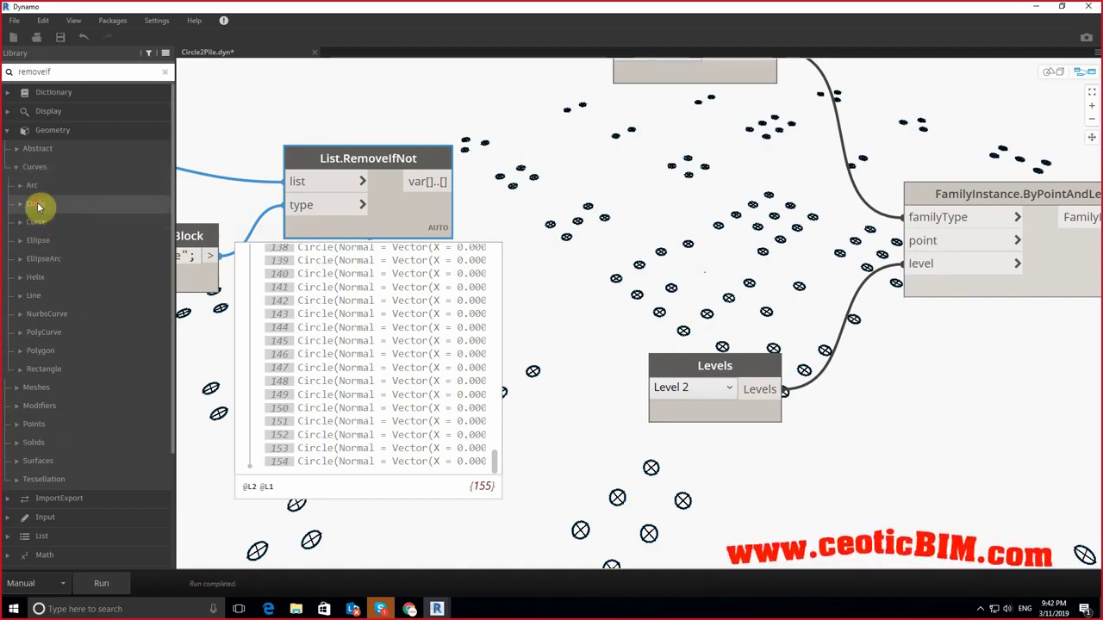
left_click(38, 207)
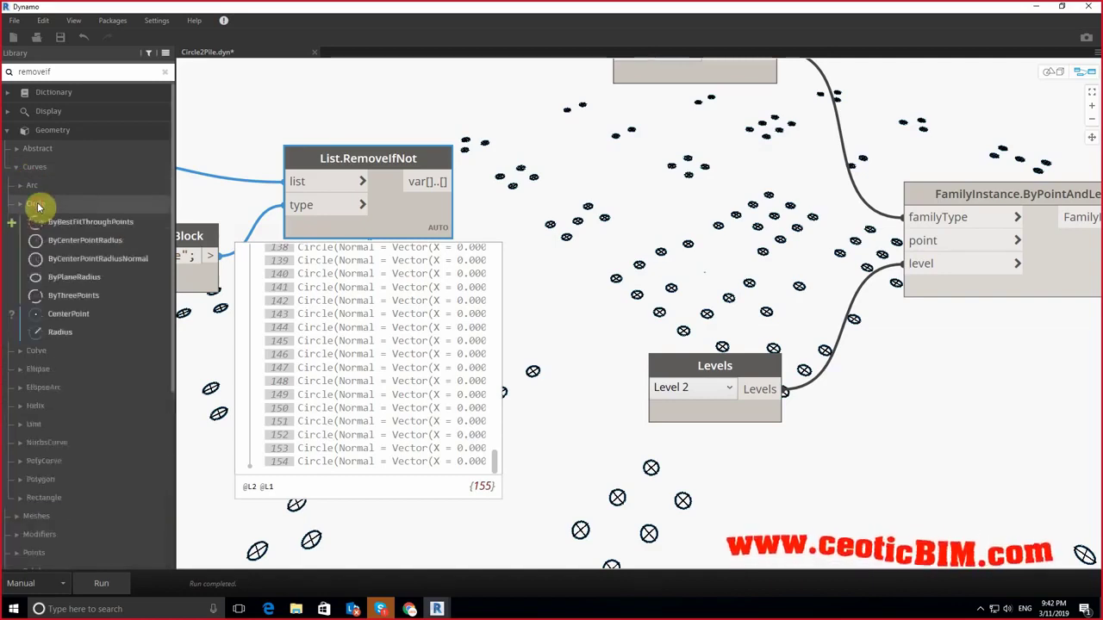
left_click(68, 314)
left_click_drag(656, 307, 593, 207)
mouse_move(444, 181)
left_mouse_down()
mouse_move(575, 238)
mouse_move(591, 162)
left_mouse_up()
left_click(110, 583)
left_click(599, 344)
Step: Wire the circle centre points into FamilyInstance.ByPointAndLevel's point input, then shrink Dynamo
left_click(1053, 72)
scroll(678, 318, "up", 3)
scroll(674, 283, "up", 3)
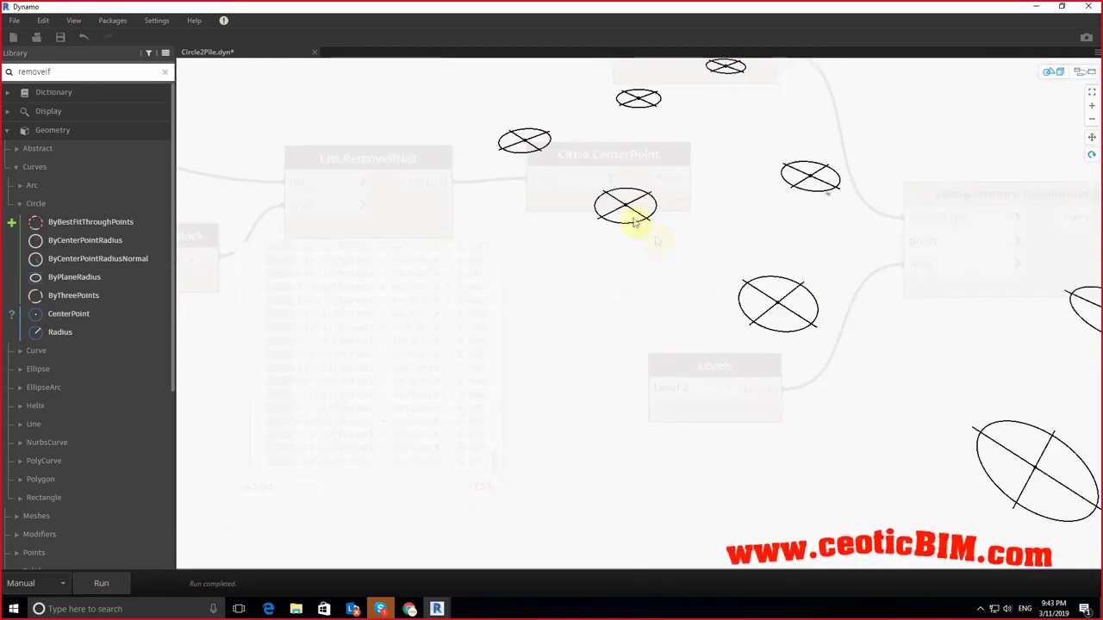
left_click(1067, 78)
left_click(641, 152)
scroll(529, 345, "up", 3)
mouse_move(528, 345)
middle_mouse_down()
mouse_move(521, 376)
mouse_move(615, 267)
mouse_move(532, 306)
middle_mouse_up()
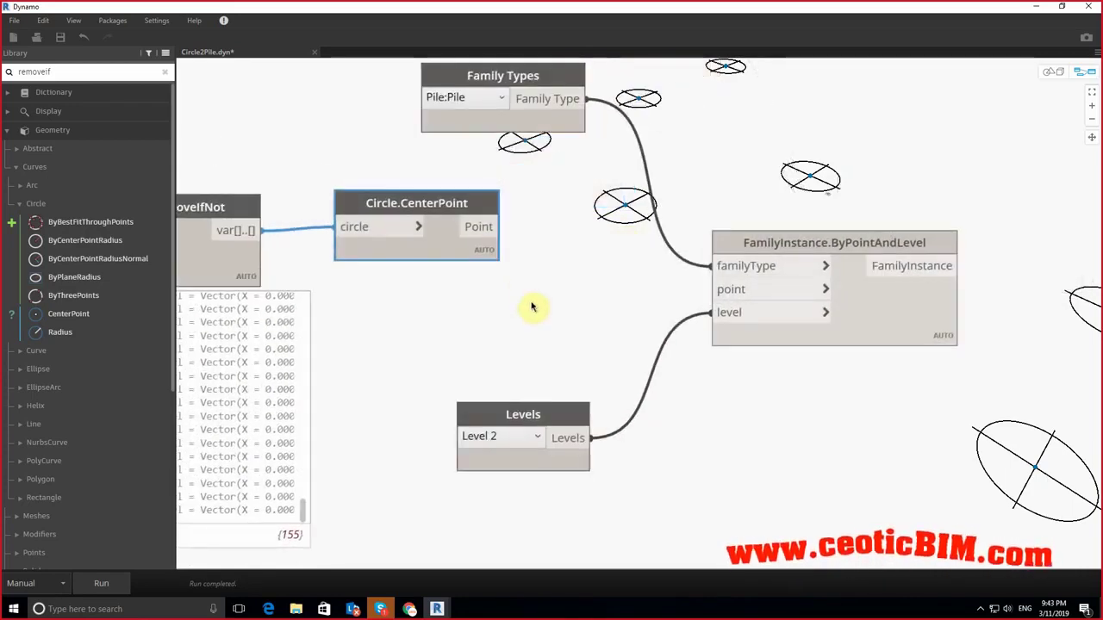
mouse_move(483, 227)
left_mouse_down()
mouse_move(707, 291)
mouse_move(595, 281)
mouse_move(605, 289)
left_mouse_up()
left_click_drag(714, 291, 712, 290)
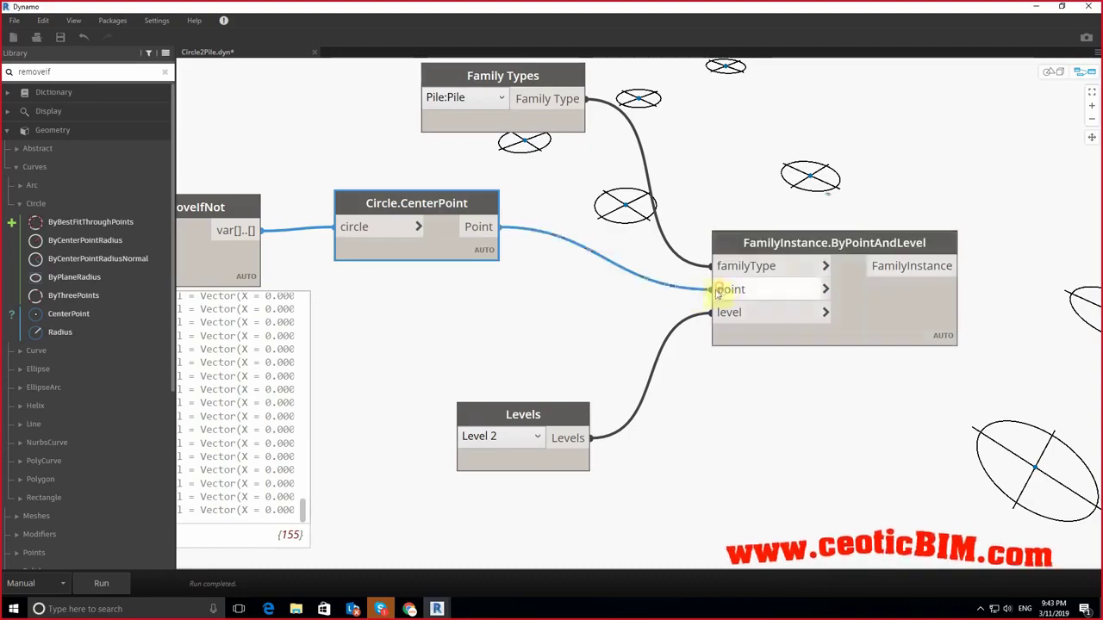
double_click(585, 10)
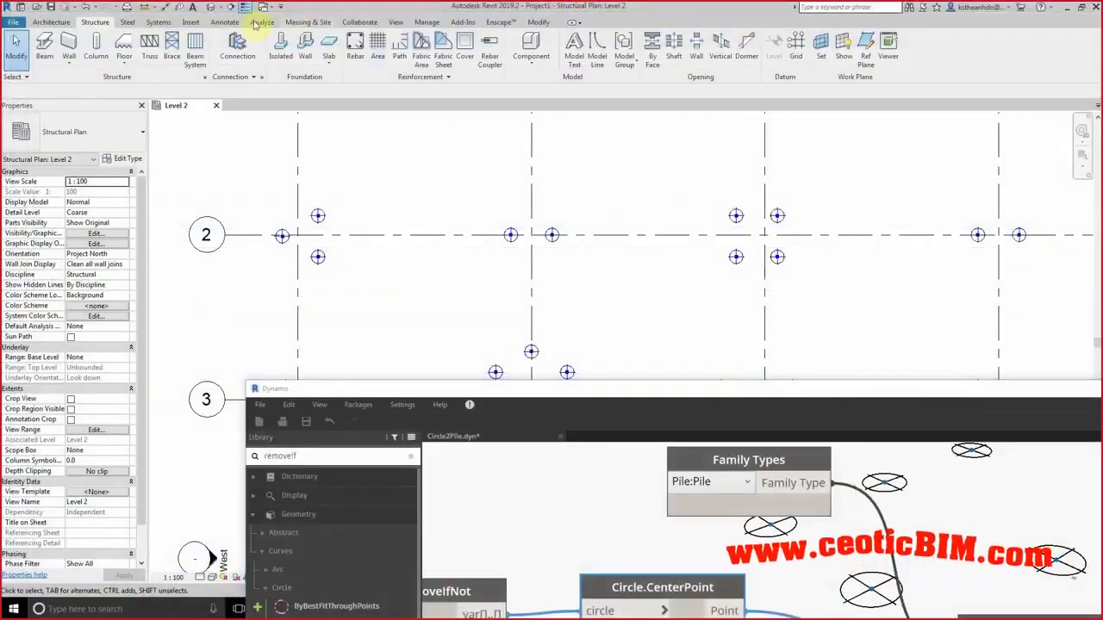
Step: Open Revit's 3D view, hide all Dynamo geometry preview, and snap Dynamo to the right half
left_click(227, 7)
scroll(457, 195, "down", 3)
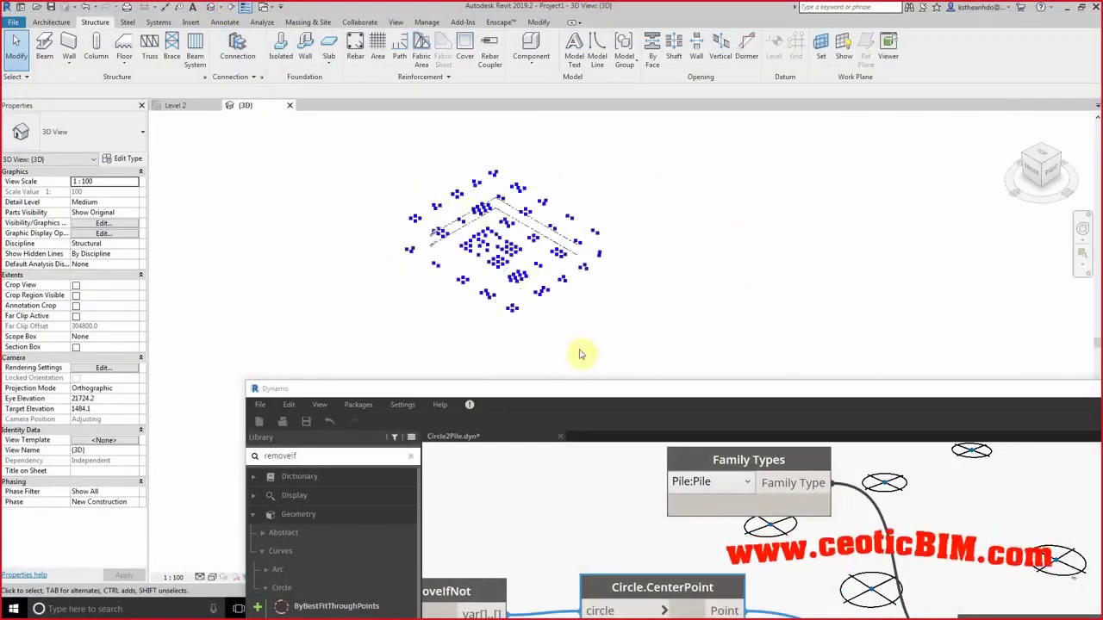
mouse_move(583, 391)
left_mouse_down()
mouse_move(812, 66)
mouse_move(819, 24)
mouse_move(833, 69)
left_mouse_up()
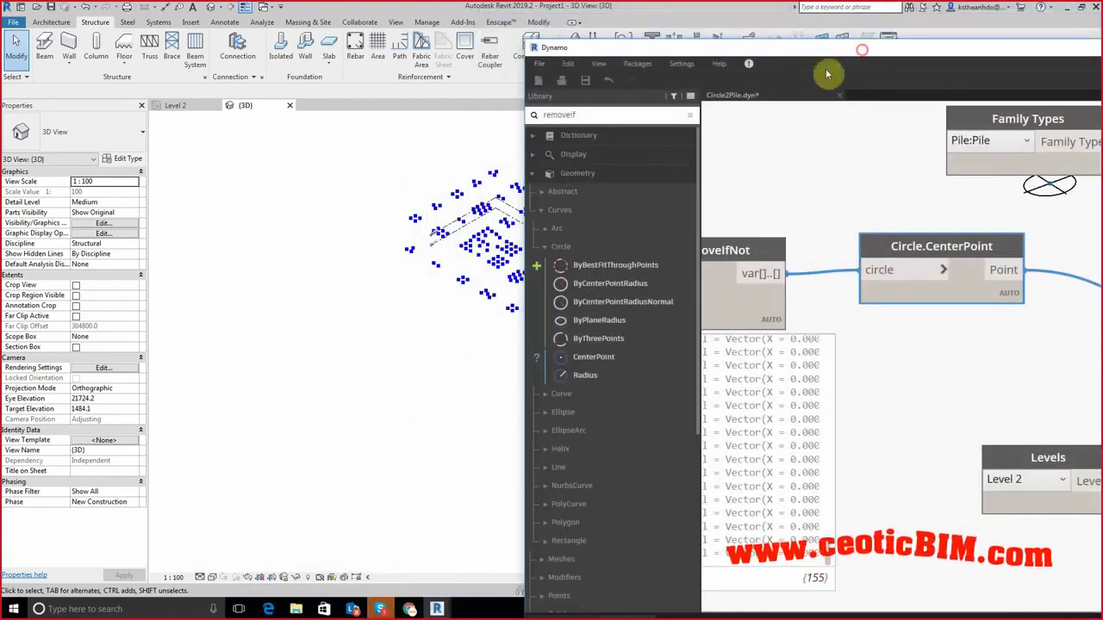
mouse_move(279, 327)
middle_mouse_down("shift")
mouse_move(401, 258)
mouse_move(349, 293)
middle_mouse_up("shift")
left_click(820, 165)
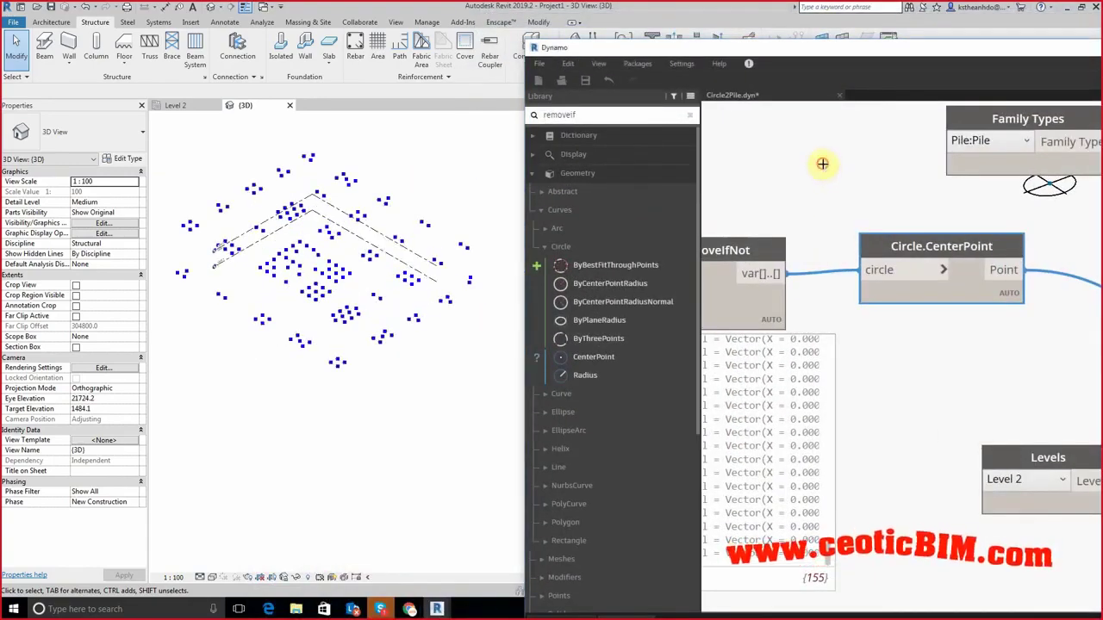
right_click(822, 167)
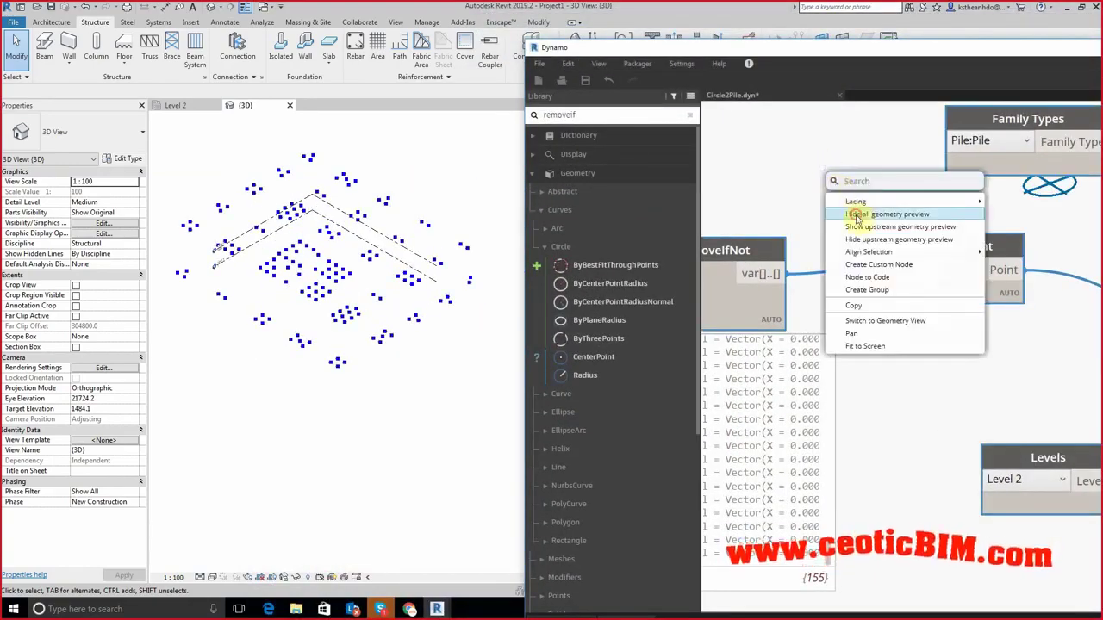
left_click(855, 215)
scroll(815, 169, "down", 5)
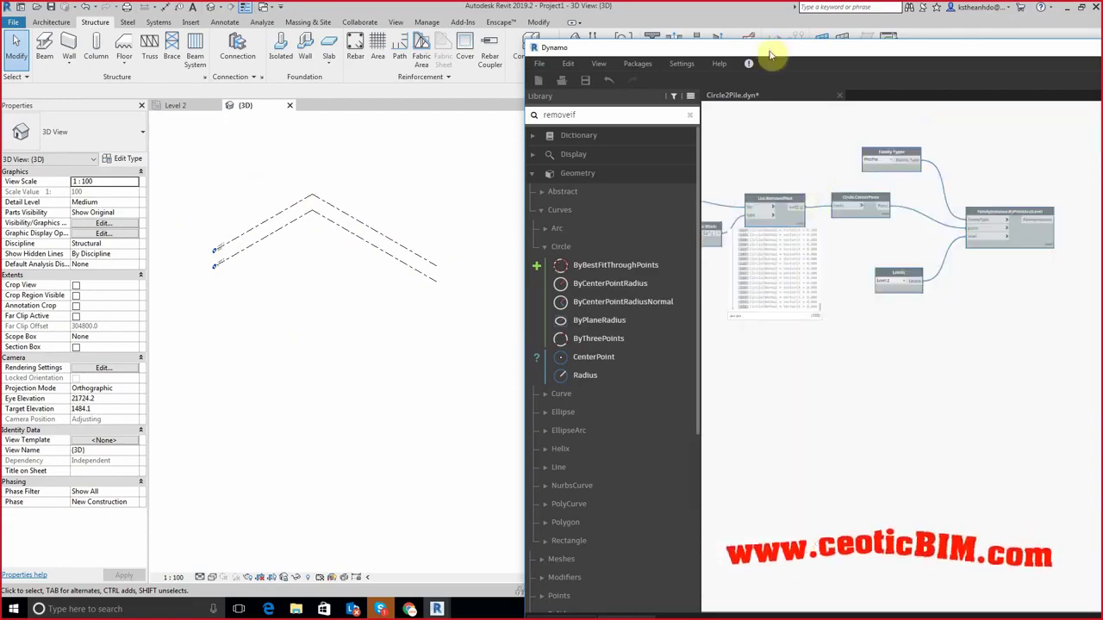
left_click_drag(771, 47, 598, 5)
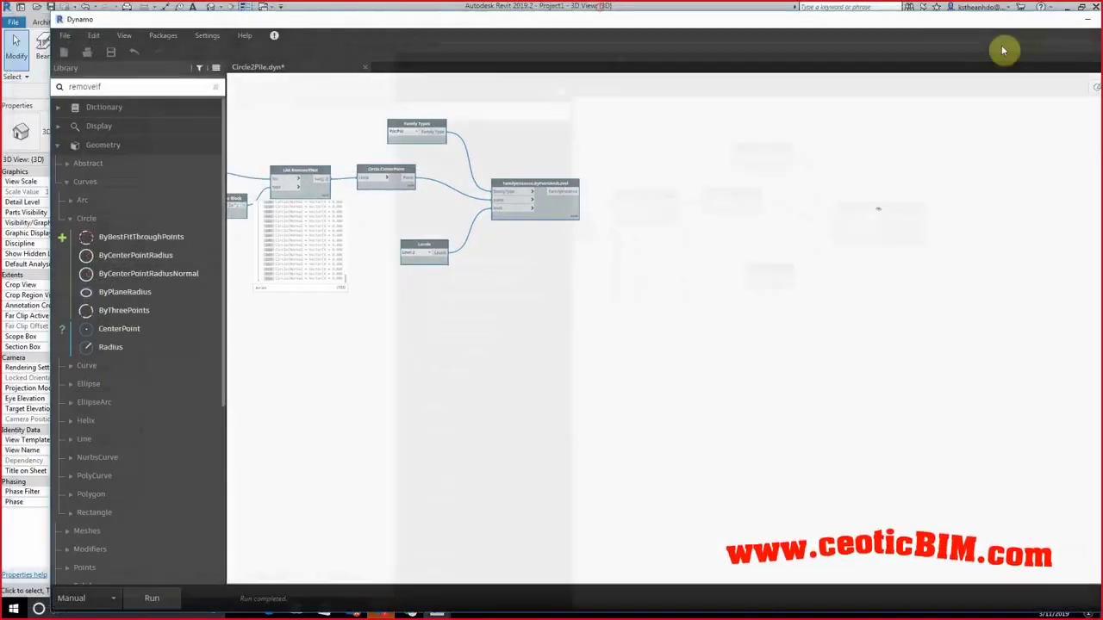
key("super+Right")
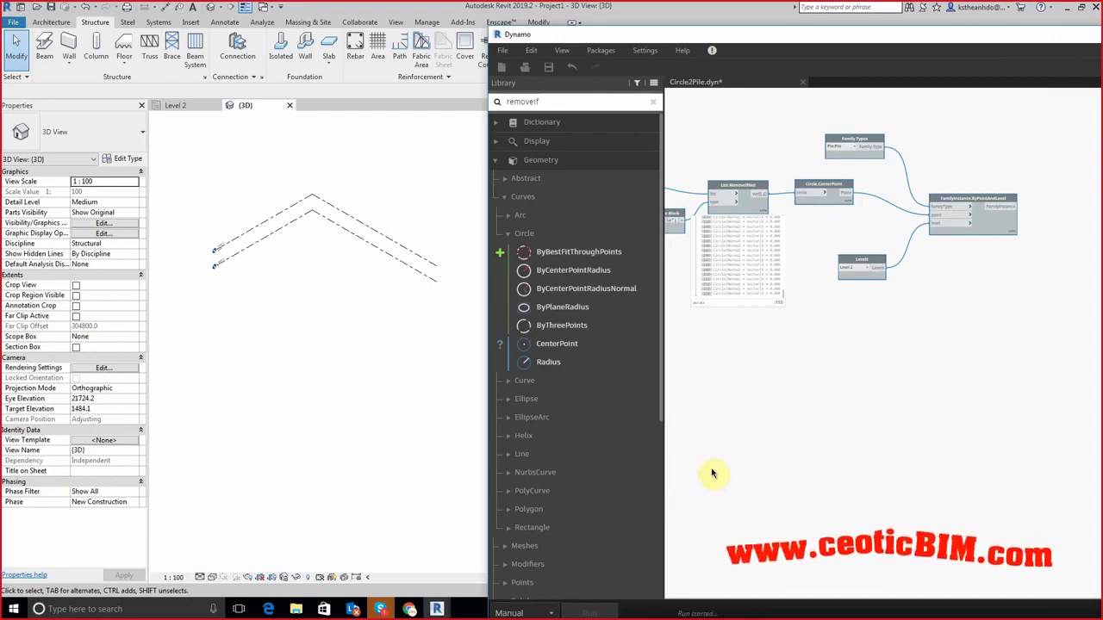
Step: Show the placed piles in Realistic visual style, orbit them, and minimize Dynamo
left_click(212, 577)
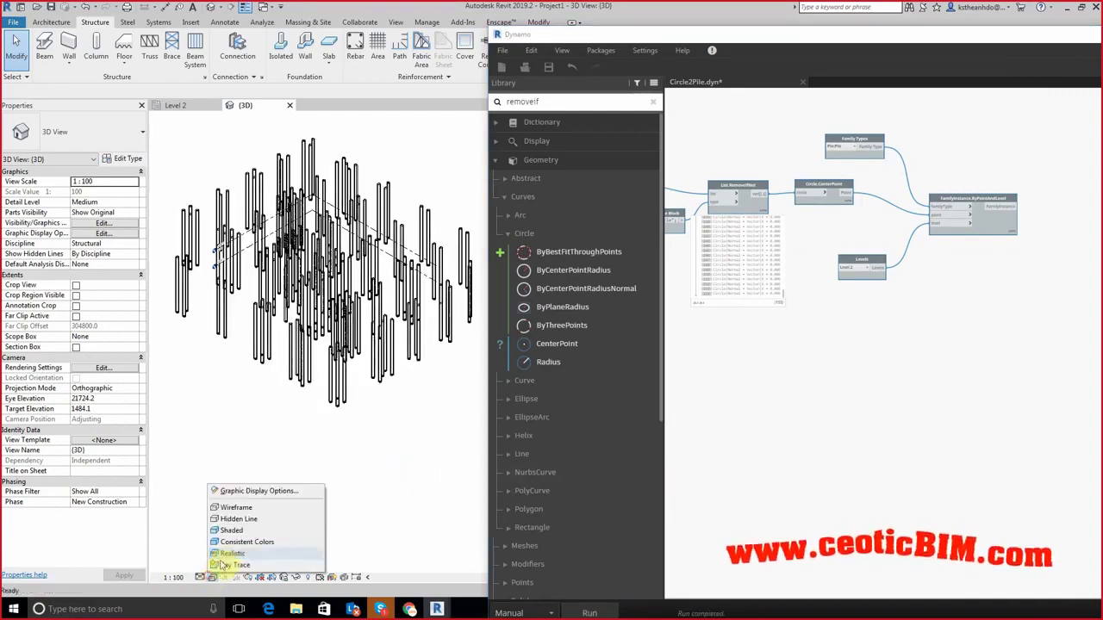
left_click(224, 562)
mouse_move(306, 480)
middle_mouse_down("shift")
mouse_move(455, 524)
mouse_move(468, 509)
middle_mouse_up("shift")
left_click_drag(848, 34, 362, 112)
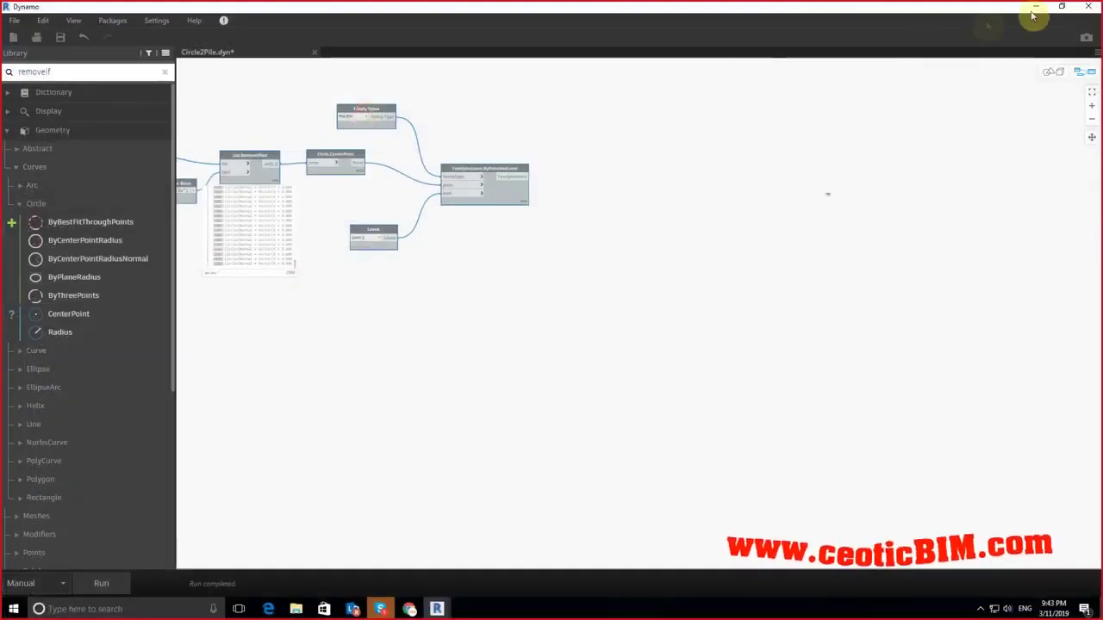
left_click(1030, 10)
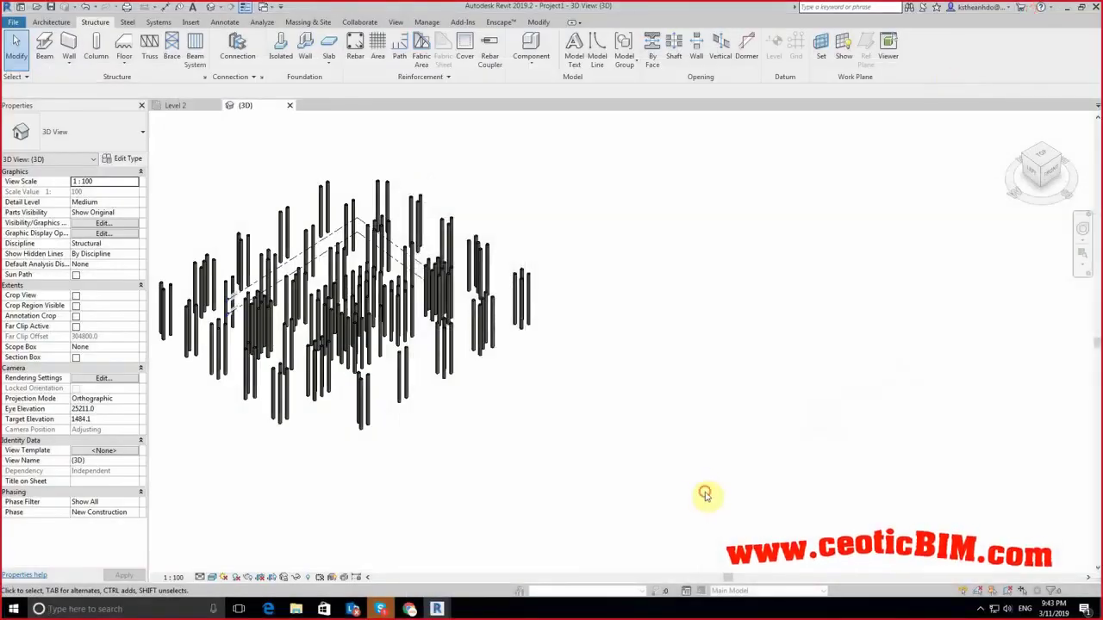
middle_click_drag(477, 402, 485, 524, "shift")
scroll(441, 244, "up", 5)
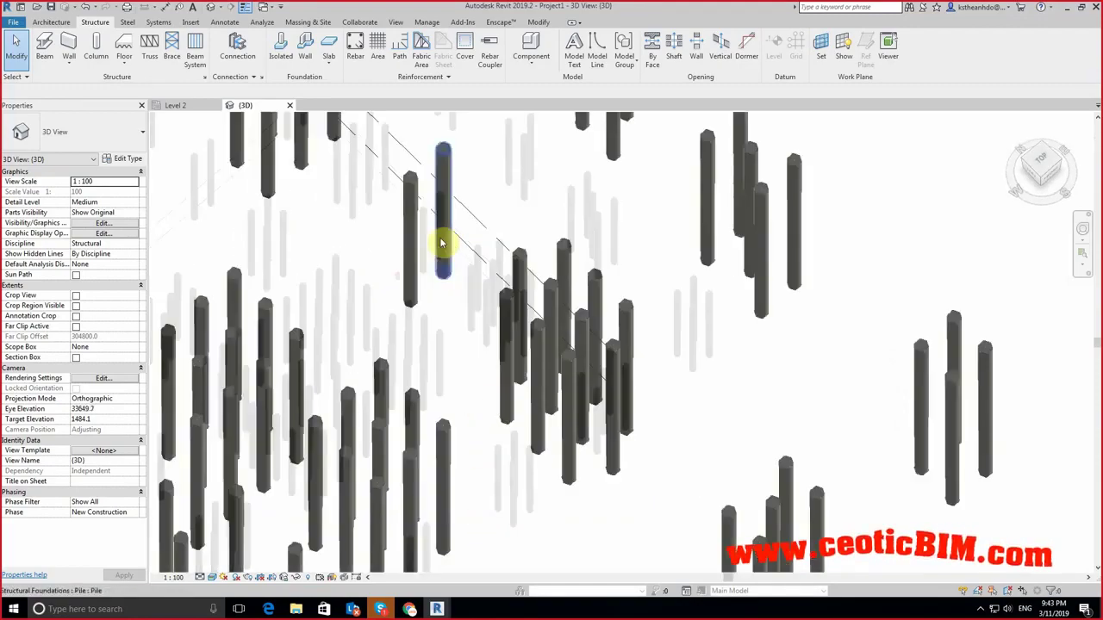
scroll(441, 244, "up", 2)
scroll(554, 229, "up", 2)
scroll(642, 254, "down", 4)
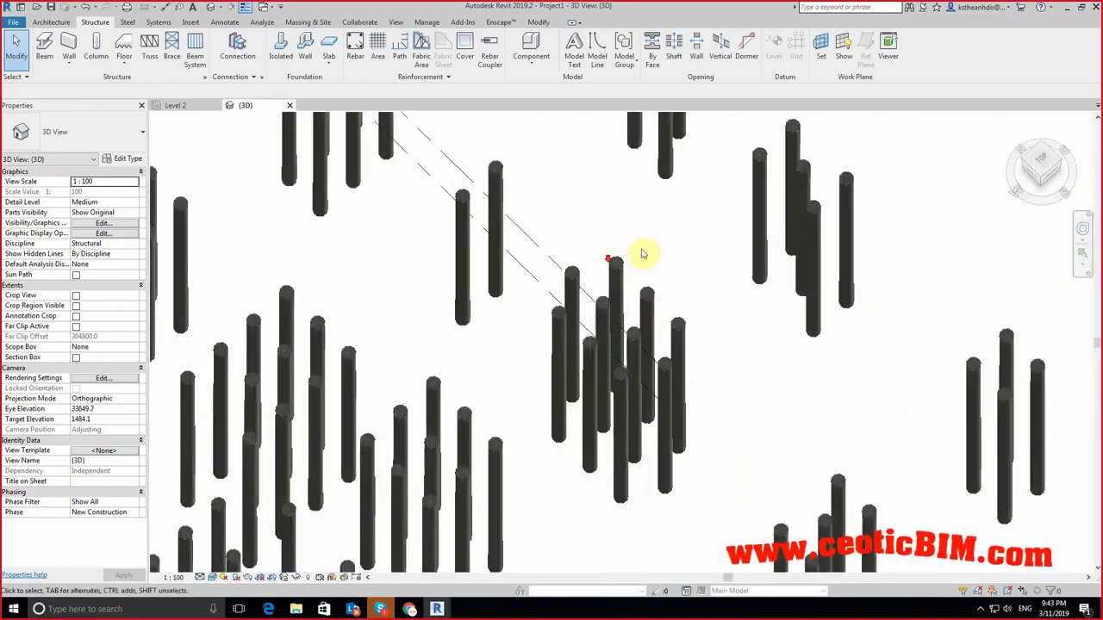
scroll(642, 255, "down", 5)
mouse_move(664, 337)
middle_mouse_down("shift")
mouse_move(682, 463)
mouse_move(653, 315)
mouse_move(488, 338)
mouse_move(364, 333)
mouse_move(500, 406)
mouse_move(701, 423)
middle_mouse_up("shift")
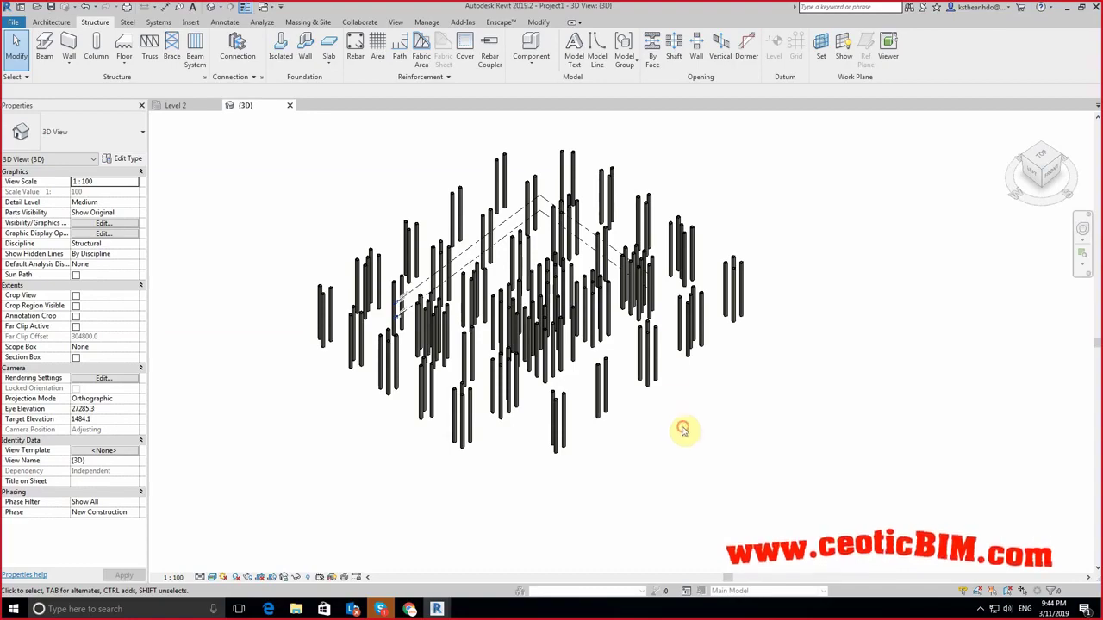
scroll(659, 285, "up", 4)
middle_click_drag(690, 253, 694, 281)
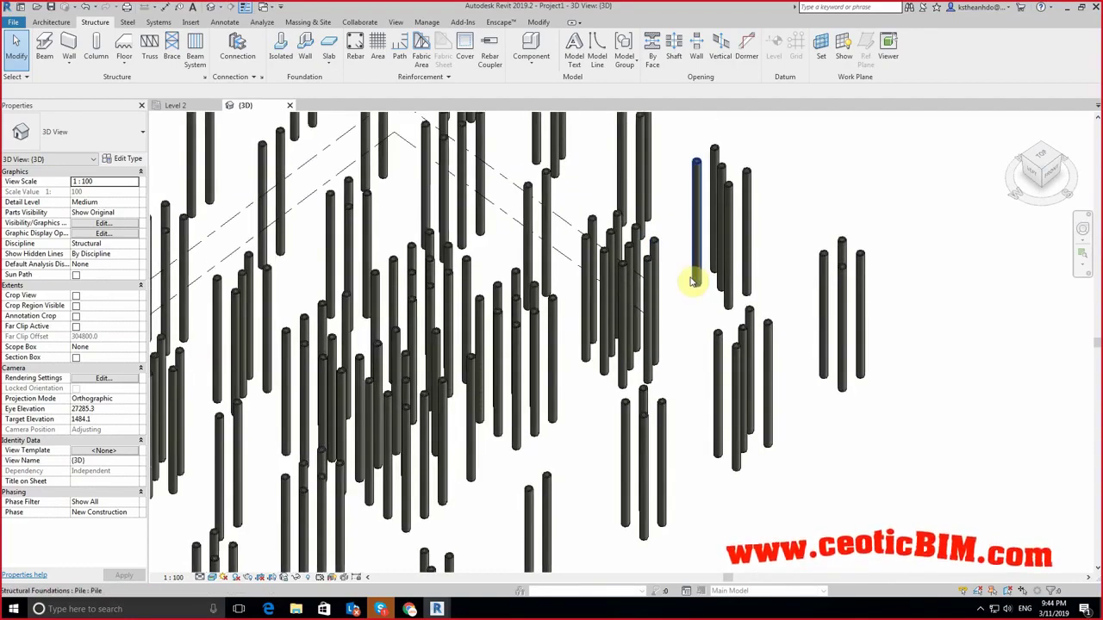
mouse_move(823, 268)
middle_mouse_down("shift")
mouse_move(781, 379)
mouse_move(801, 359)
middle_mouse_up("shift")
scroll(862, 343, "down", 5)
mouse_move(861, 374)
middle_mouse_down("shift")
mouse_move(854, 433)
mouse_move(867, 266)
mouse_move(825, 176)
mouse_move(764, 116)
mouse_move(829, 436)
mouse_move(827, 387)
mouse_move(852, 388)
mouse_move(879, 427)
mouse_move(867, 486)
mouse_move(922, 527)
middle_mouse_up("shift")
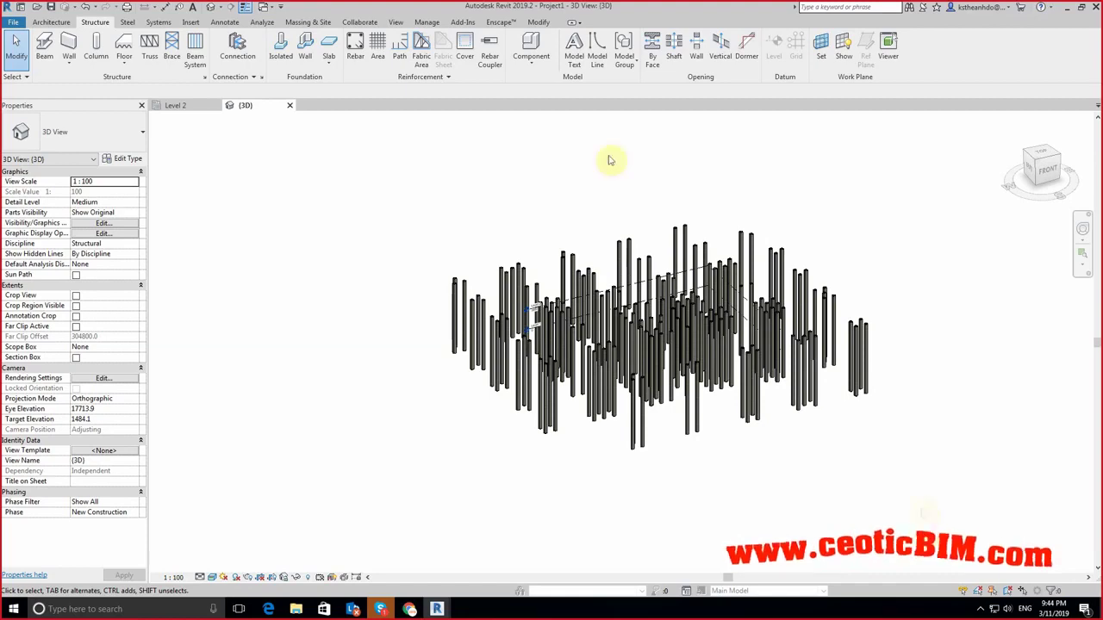
mouse_move(437, 609)
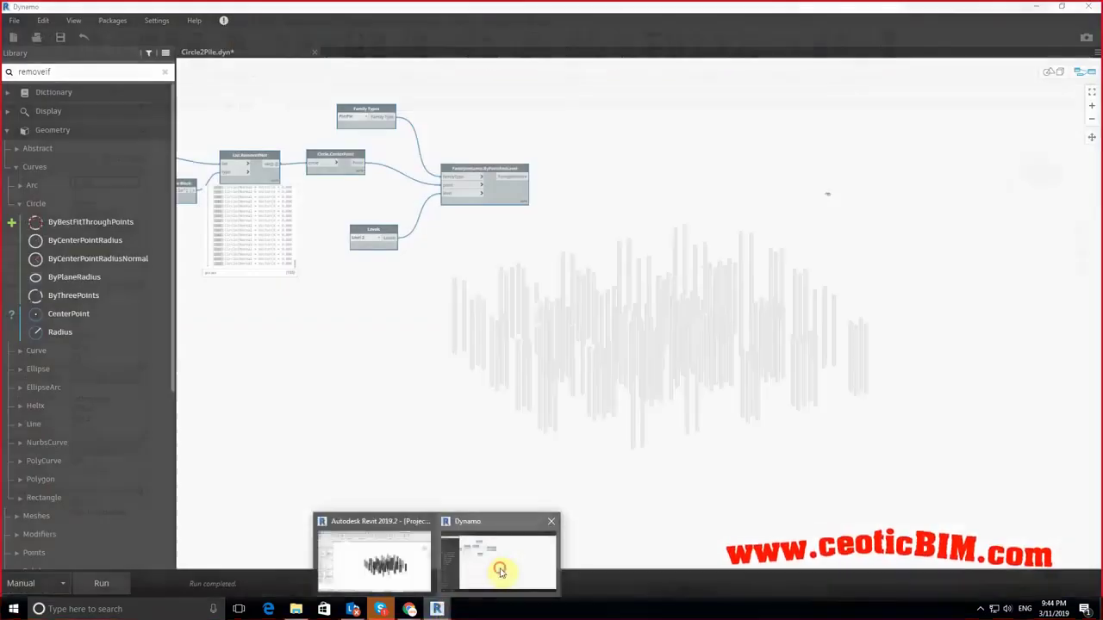
Step: Bring the Dynamo graph back, centre it, and save the graph file
left_click(483, 583)
scroll(653, 227, "down", 3)
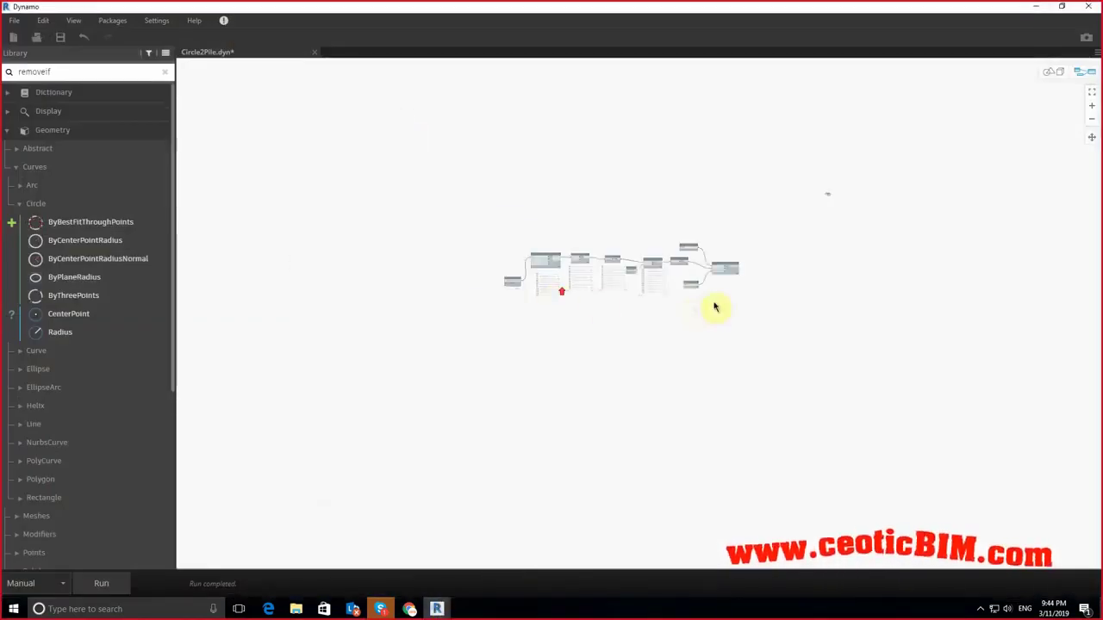
scroll(591, 308, "up", 3)
scroll(595, 302, "up", 2)
scroll(650, 261, "up", 2)
middle_click_drag(650, 261, 664, 360)
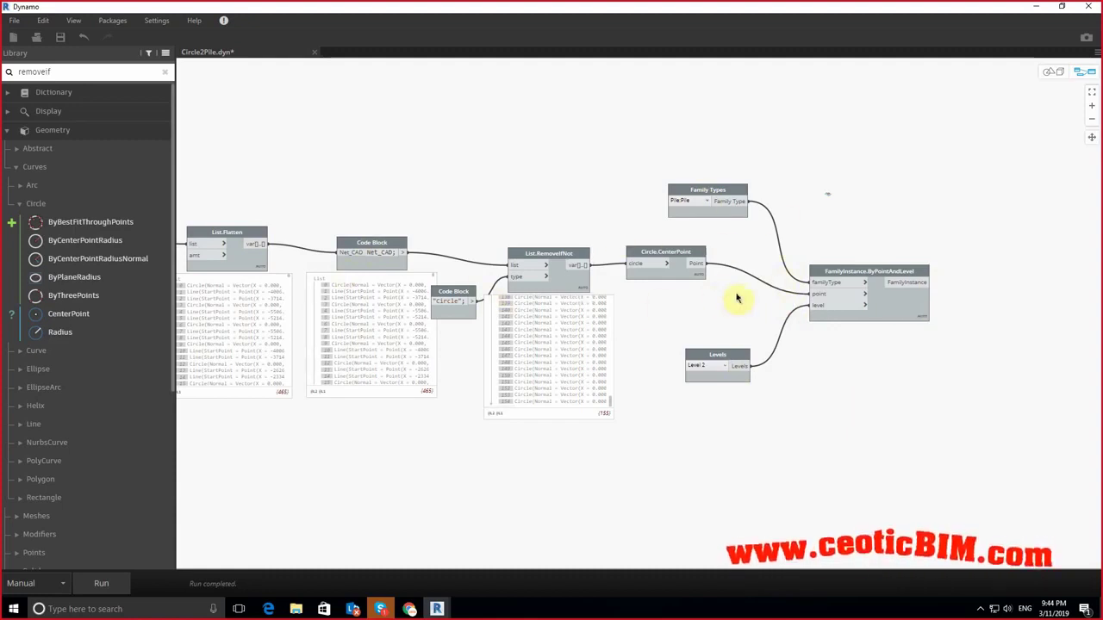
left_click(61, 37)
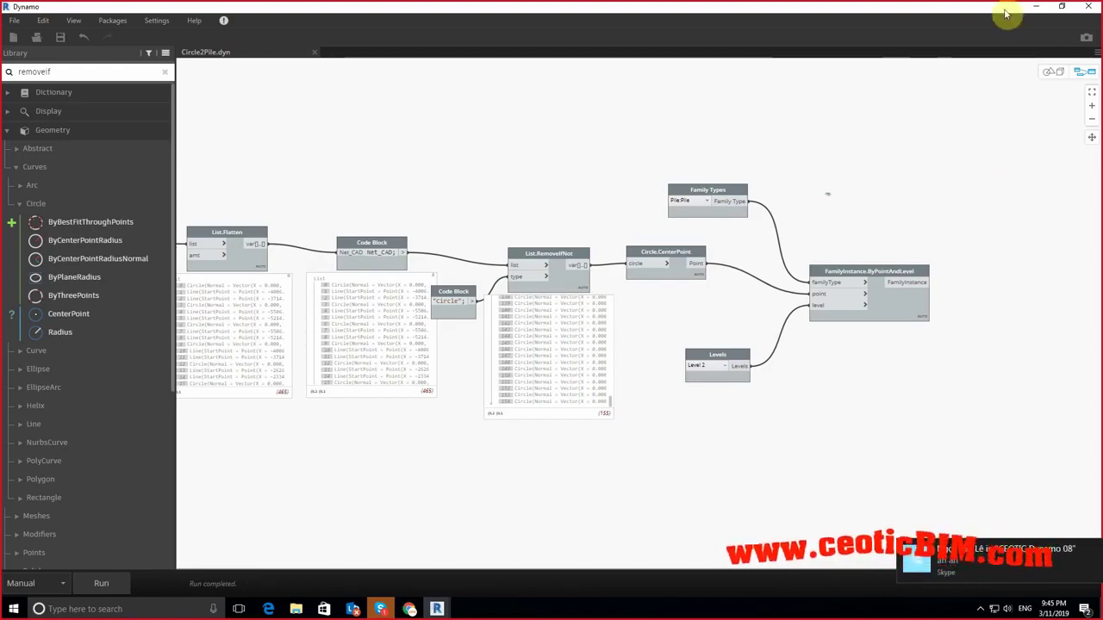
Step: Minimize Dynamo and orbit Revit's 3D view to a lower side view of the piles
left_click(1035, 6)
middle_click_drag(670, 345, 541, 295, "shift")
scroll(541, 296, "up", 3)
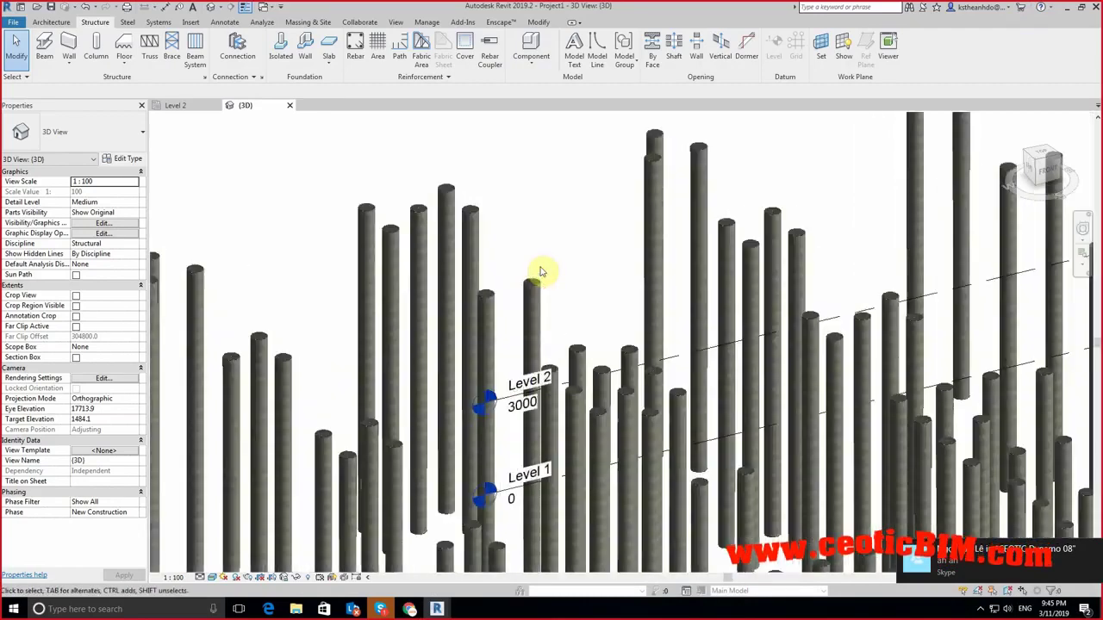
Step: Select a placed pile and open Type Properties showing length 10500.0 and width 500.0
left_click(701, 149)
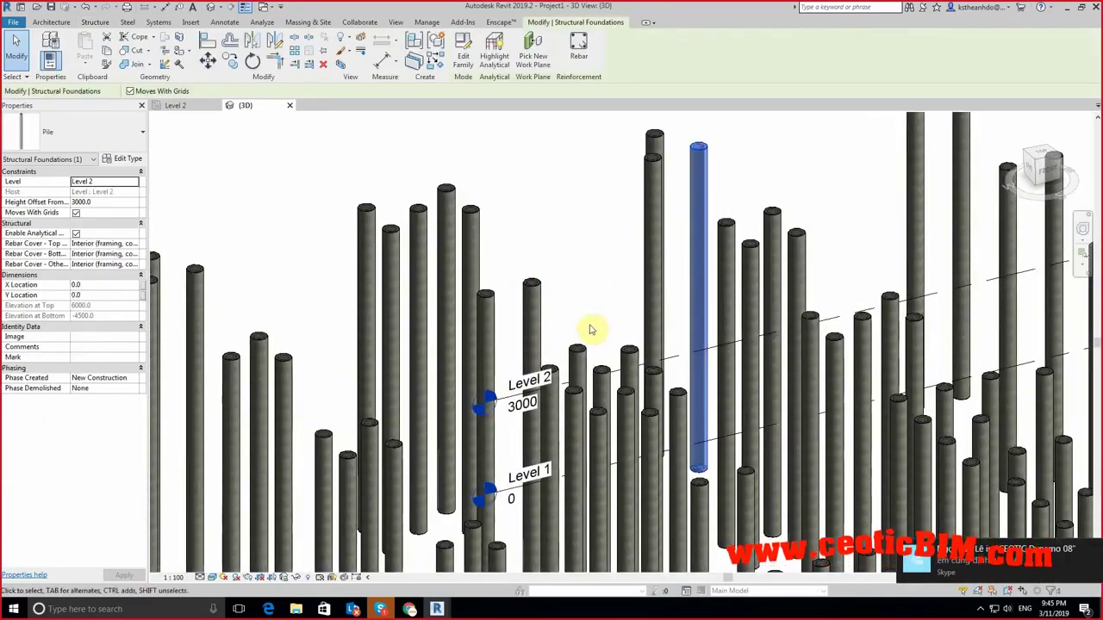
scroll(591, 325, "down", 3)
scroll(753, 308, "up", 3)
left_click(494, 216)
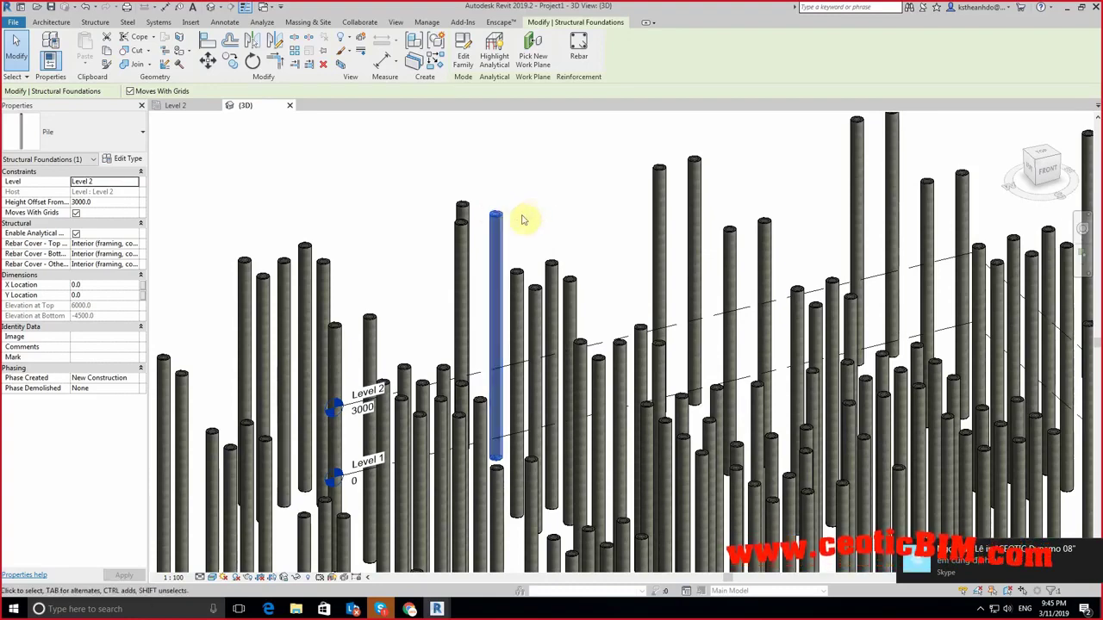
scroll(630, 181, "down", 3)
scroll(637, 194, "up", 2)
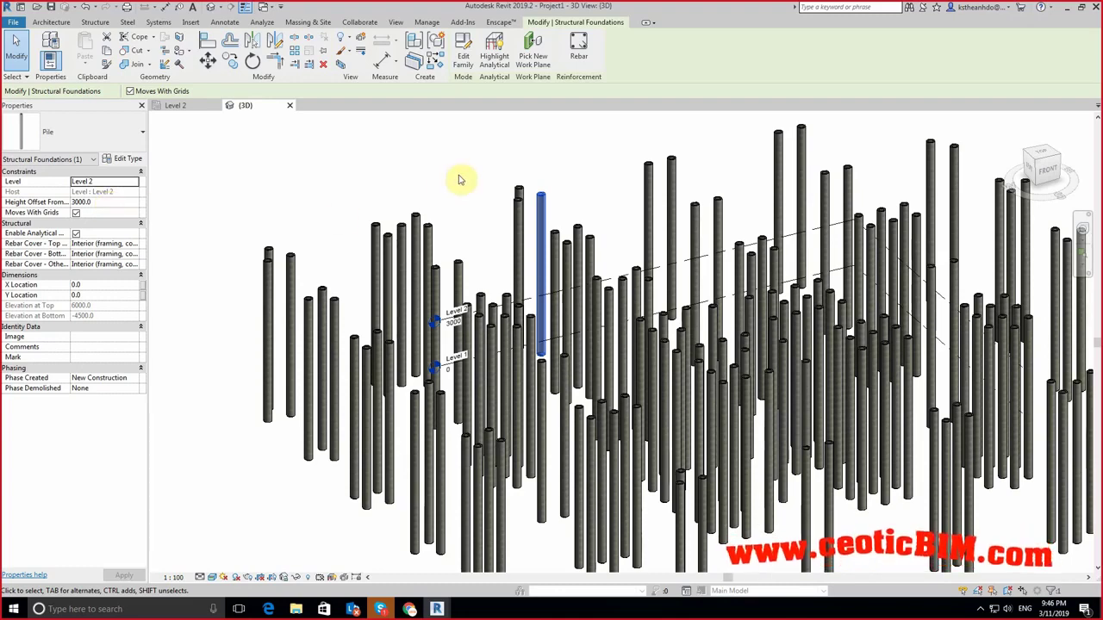
scroll(542, 197, "up", 2)
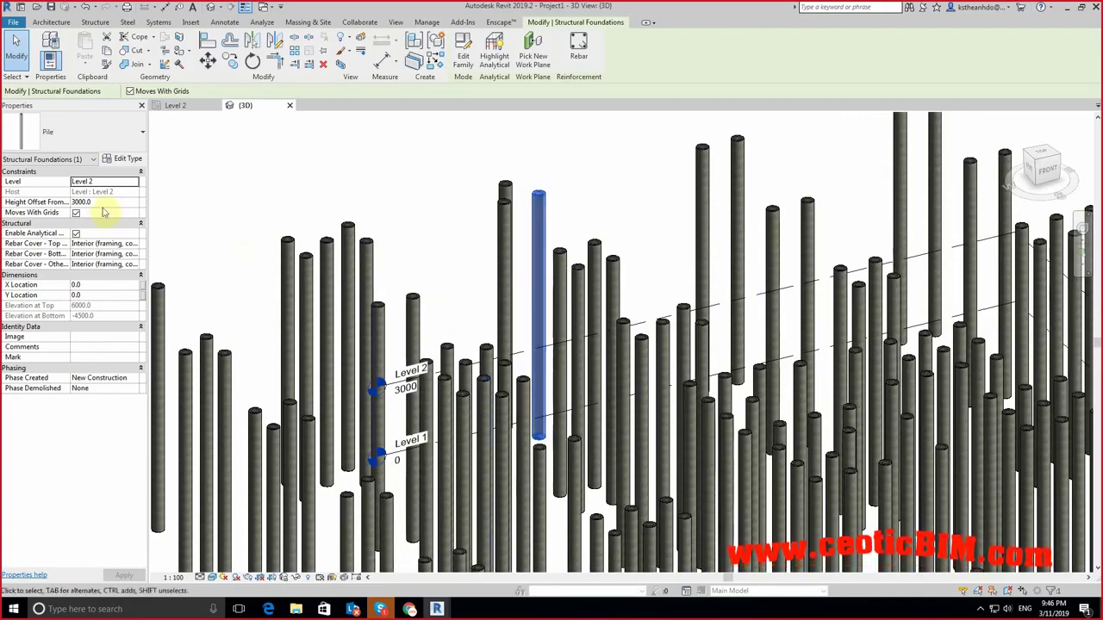
left_click(125, 161)
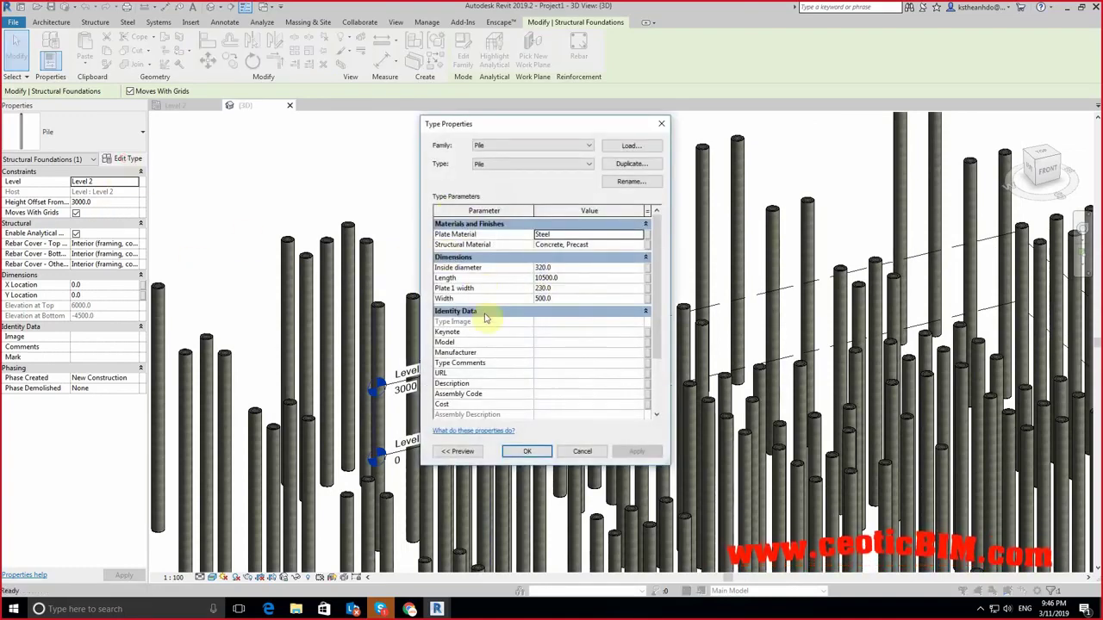
Step: Cancel the pile Type Properties and check Level 2's elevation of 3000
left_click(572, 278)
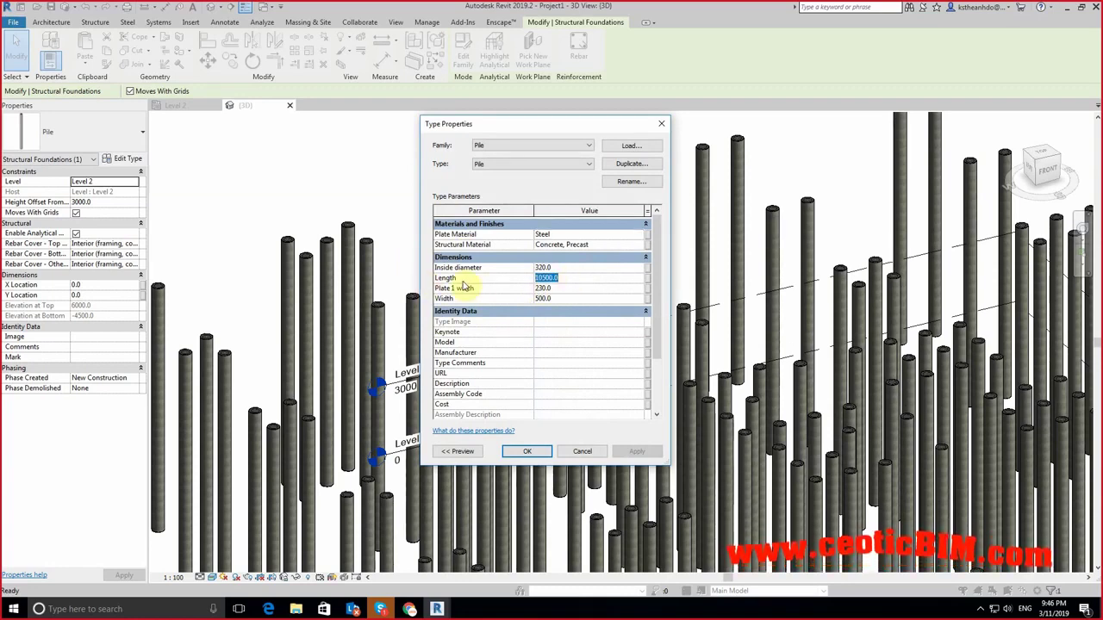
left_click(663, 131)
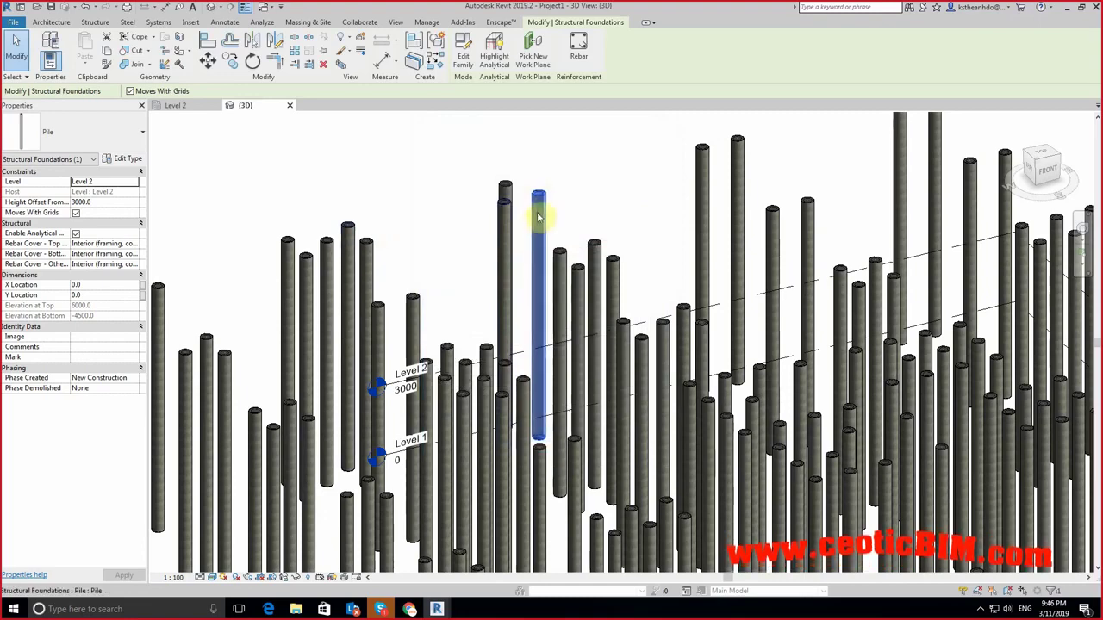
left_click(522, 358)
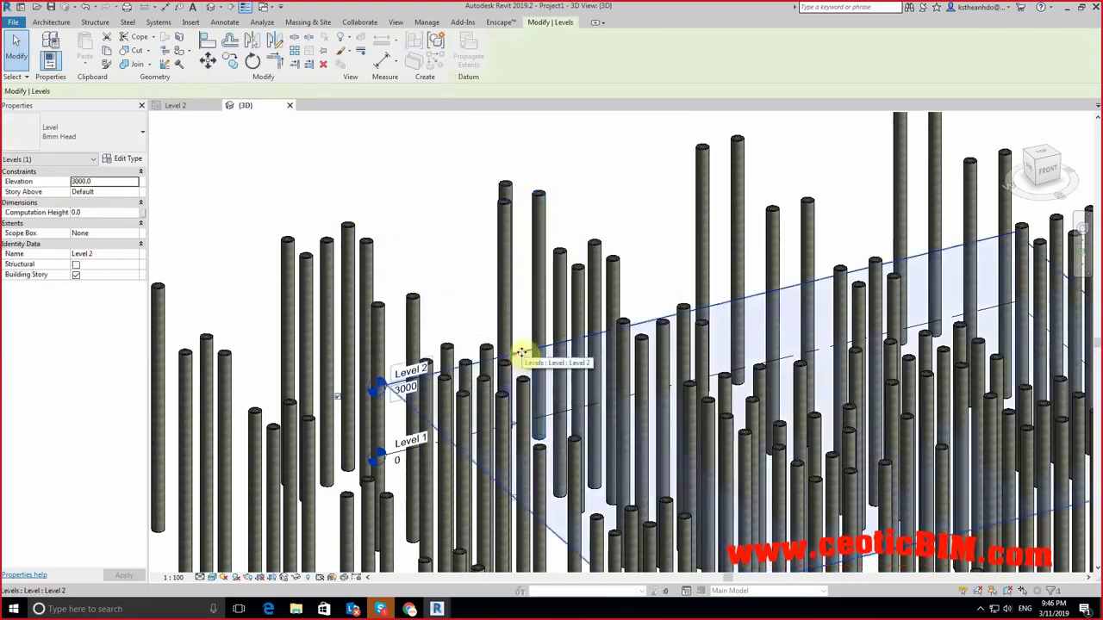
key("Escape")
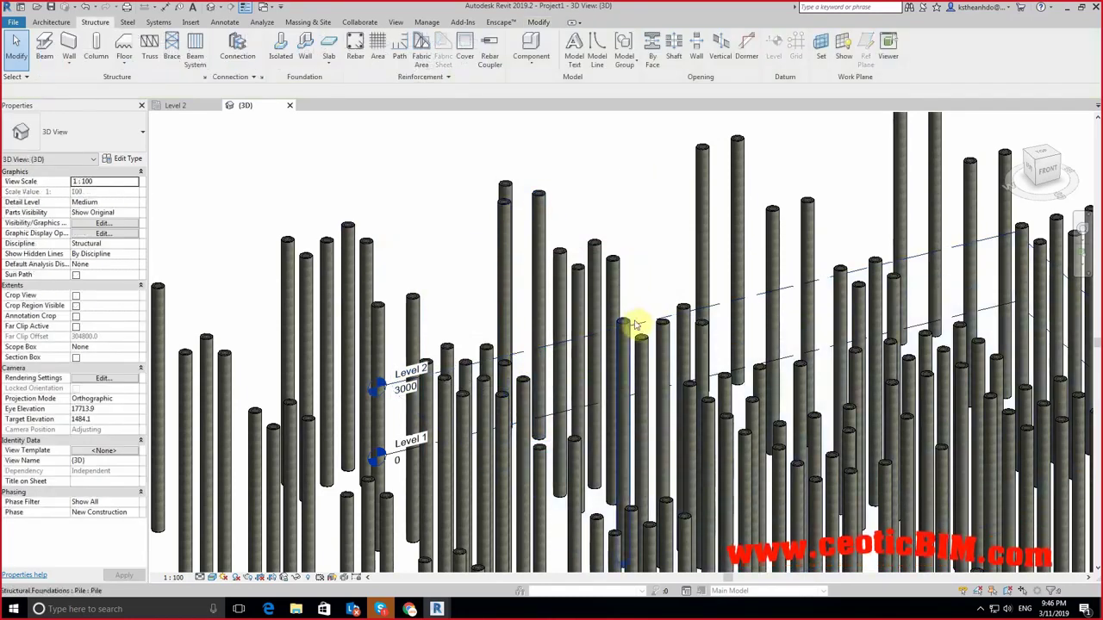
left_click(640, 324)
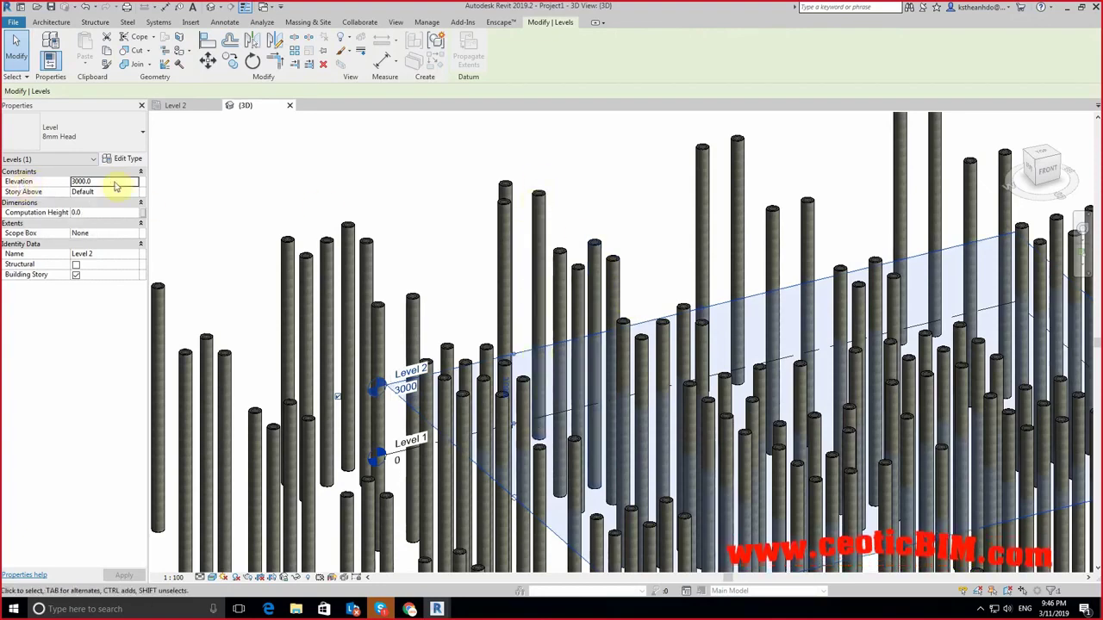
left_click(421, 194)
Step: Check a pile's Height Offset From Level of 3000, then deselect it
left_click(540, 198)
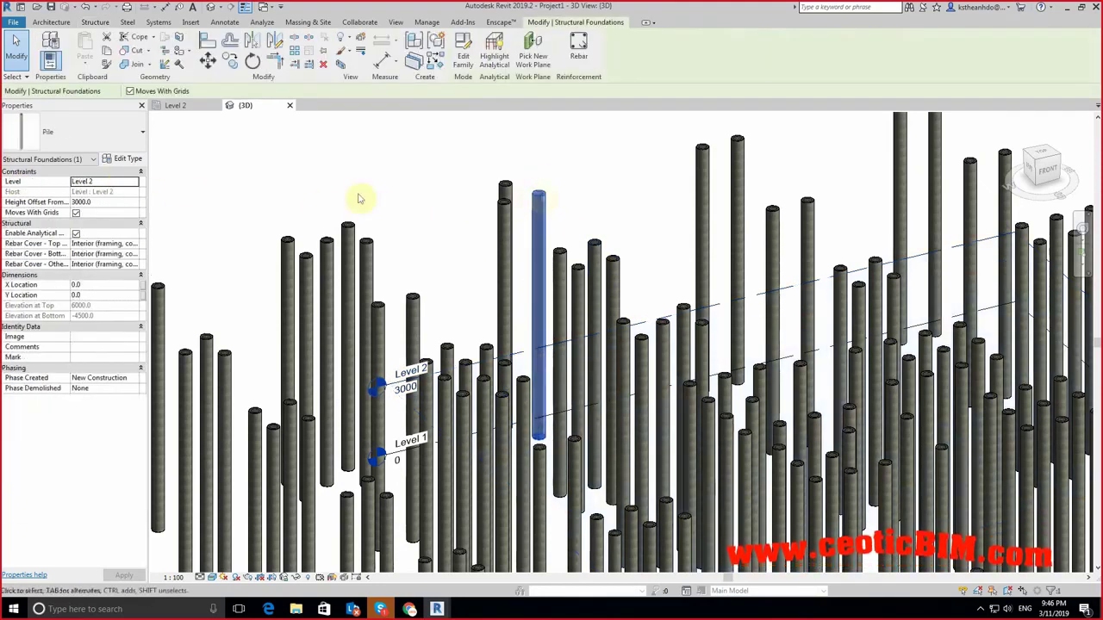
left_click(109, 202)
left_click(367, 203)
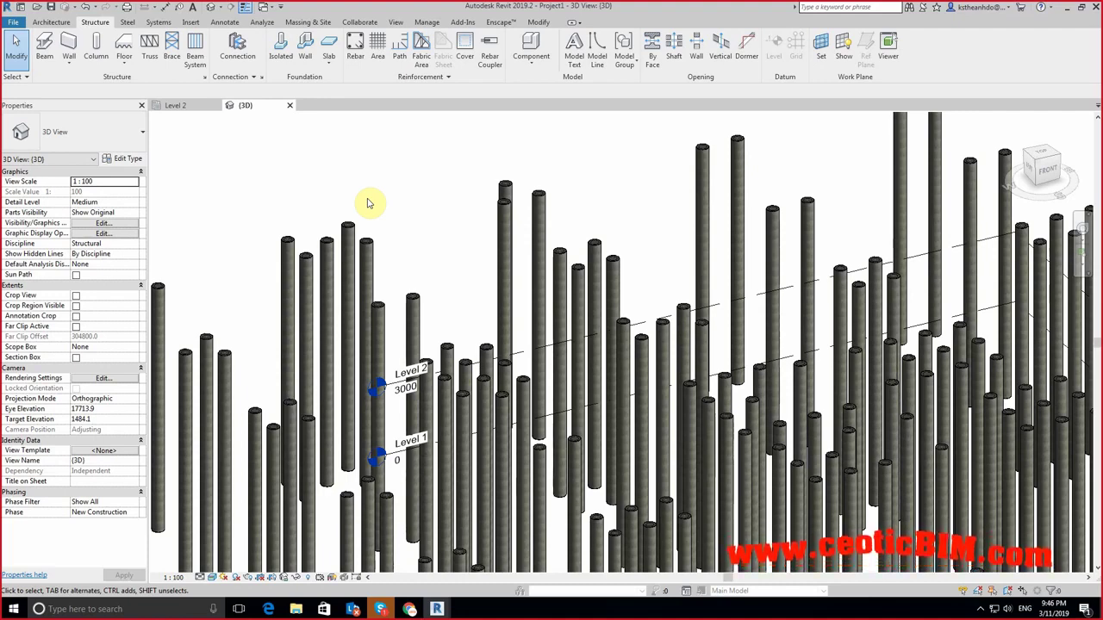
scroll(424, 214, "down", 5)
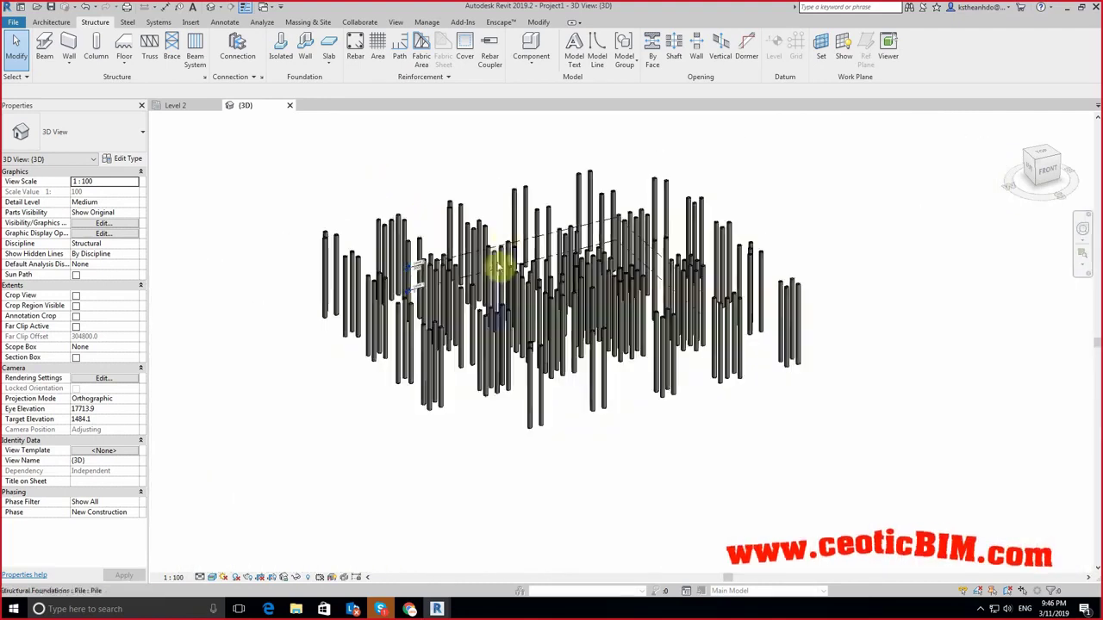
scroll(499, 264, "up", 2)
scroll(507, 215, "up", 1)
scroll(488, 212, "up", 2)
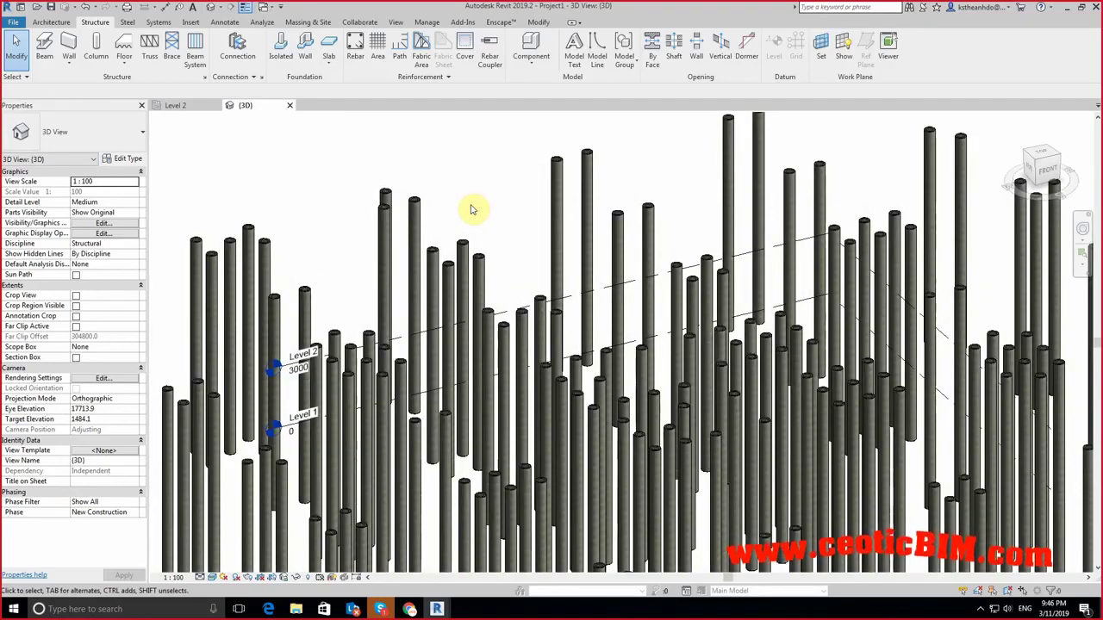
left_click(414, 205)
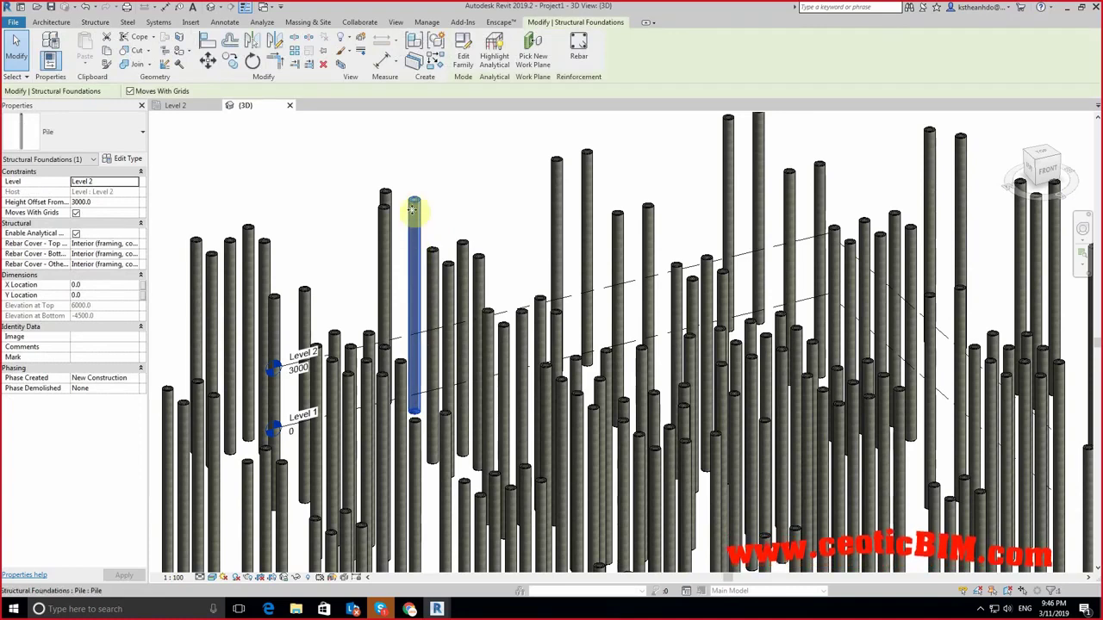
left_click(99, 204)
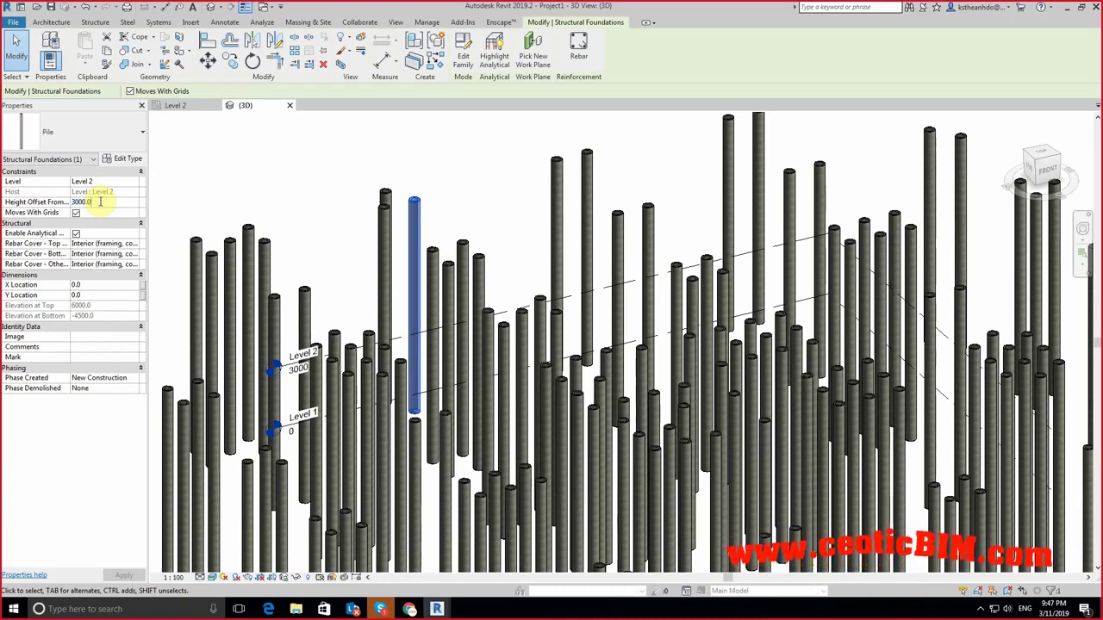
left_click_drag(100, 202, 56, 201)
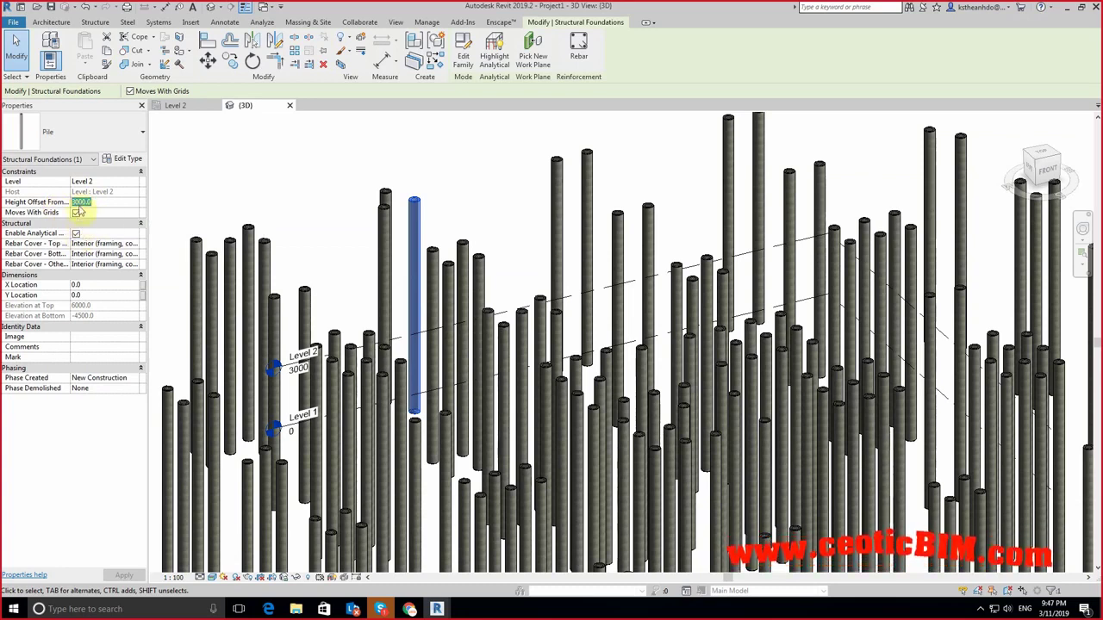
left_click(90, 298)
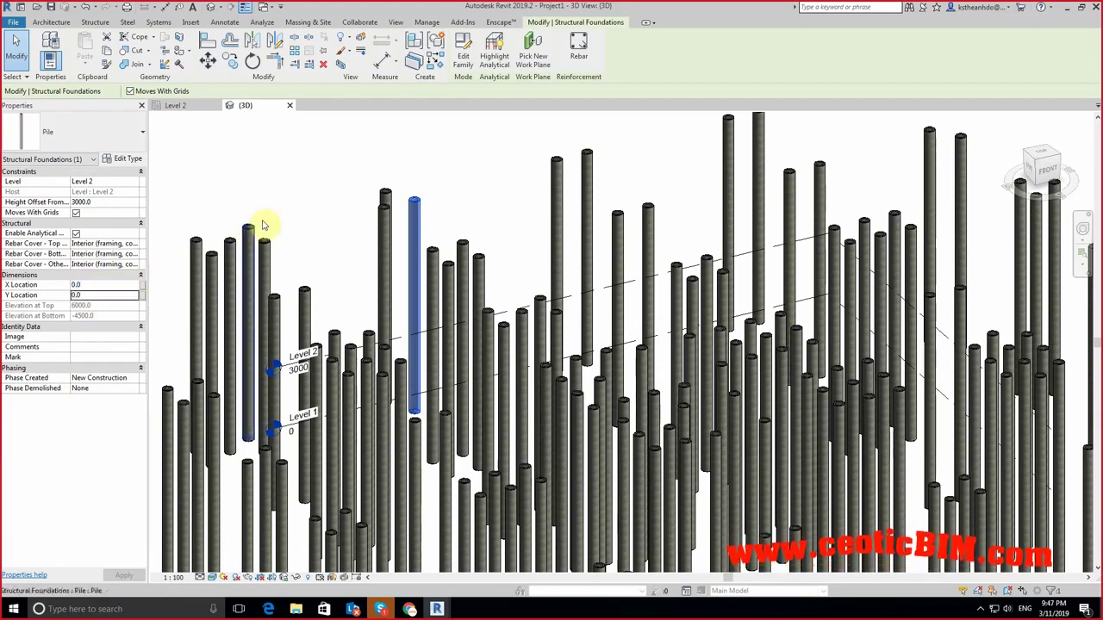
left_click(296, 223)
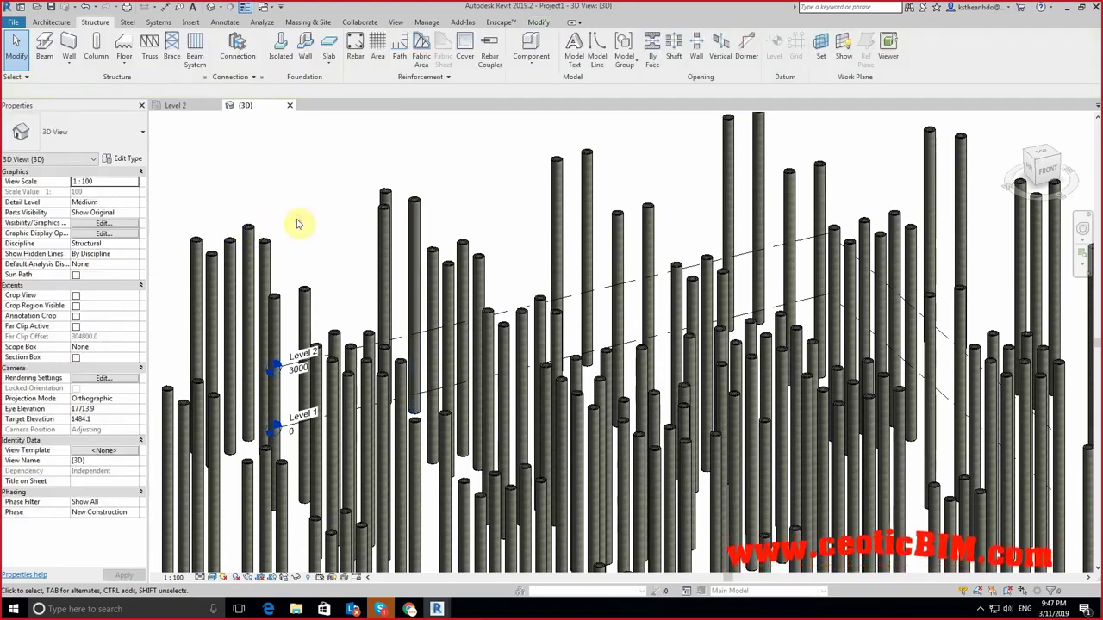
left_click(551, 186)
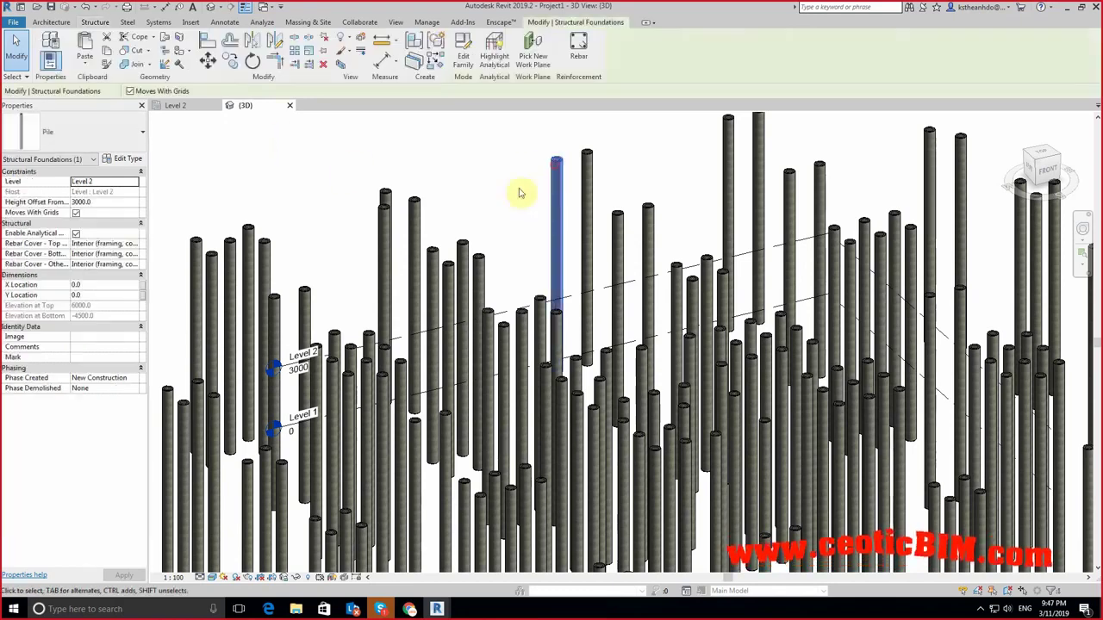
scroll(517, 197, "down", 5)
left_click(652, 252)
key("Escape")
mouse_move(652, 253)
middle_mouse_down("shift")
mouse_move(657, 349)
mouse_move(671, 353)
middle_mouse_up("shift")
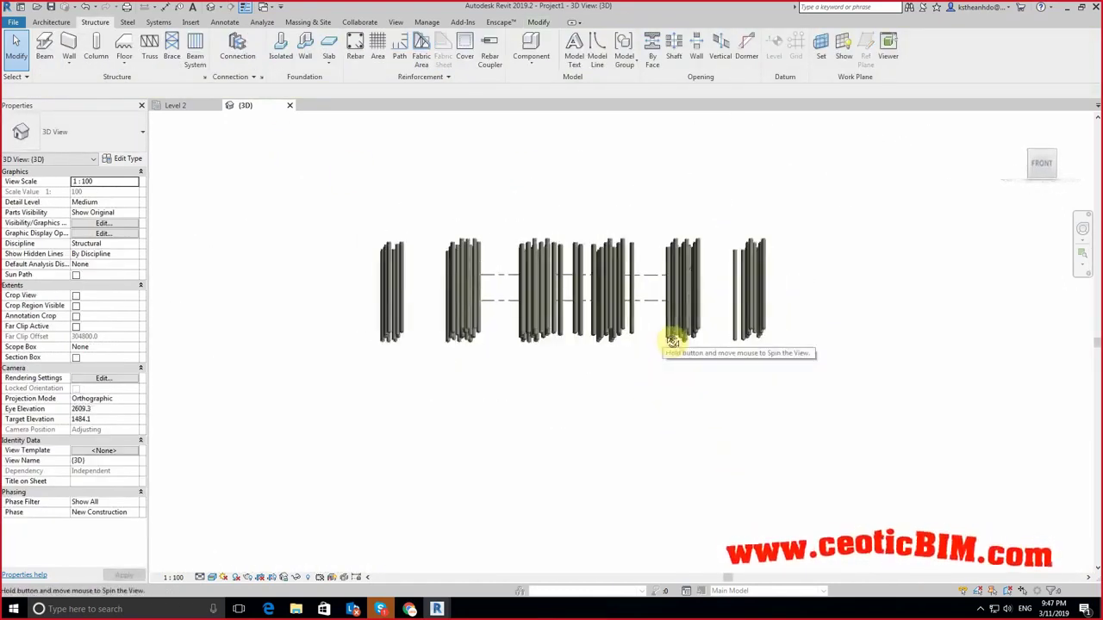
Step: Filter the selection to Structural Foundations and give the piles a -1500.0 height offset from level
left_click_drag(778, 256, 333, 222)
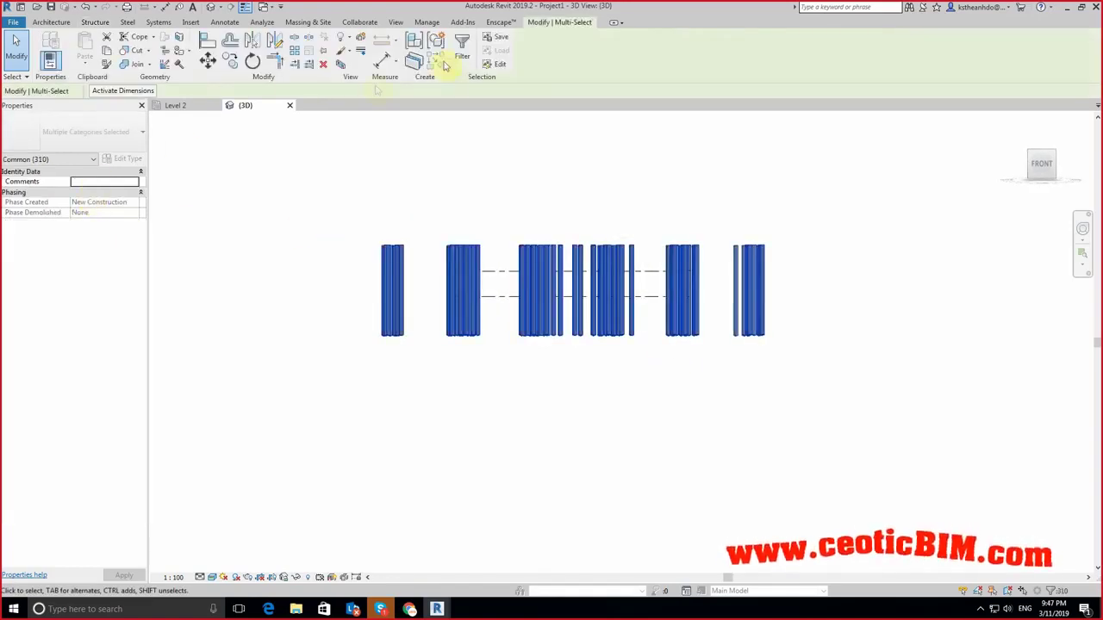
left_click(450, 59)
left_click(620, 248)
left_click(448, 239)
left_click(635, 389)
left_click(522, 388)
left_click(97, 202)
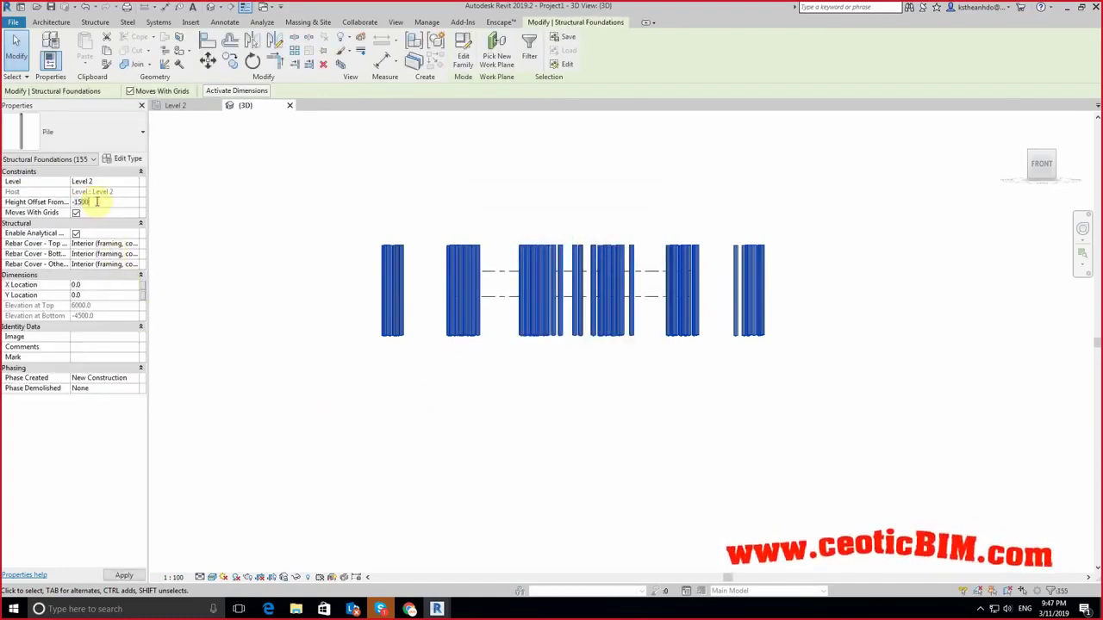
left_click(115, 577)
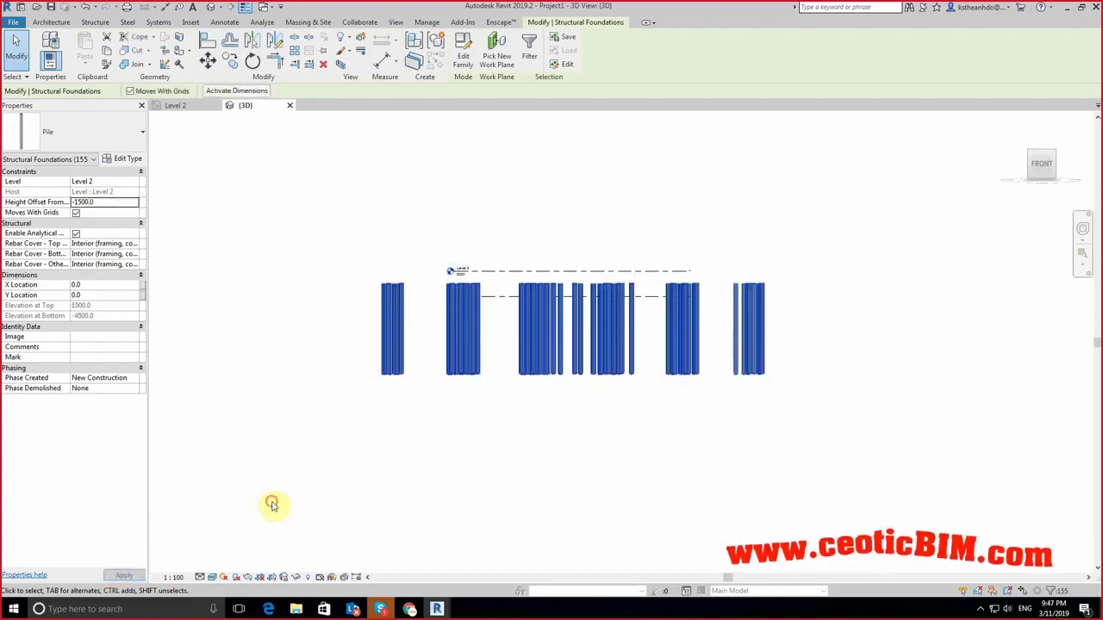
left_click(250, 259)
Step: Orbit the 3D view to a tilted isometric look at the piles
middle_click_drag(272, 267, 387, 460, "shift")
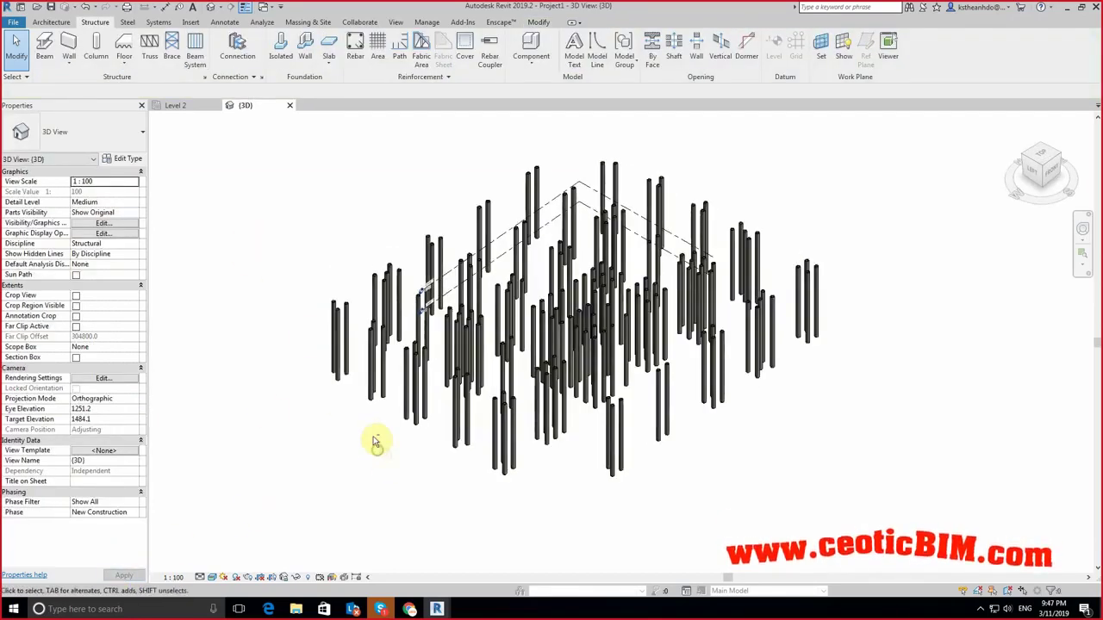
mouse_move(476, 470)
middle_mouse_down("shift")
mouse_move(413, 343)
mouse_move(370, 285)
middle_mouse_up("shift")
left_click_drag(829, 412, 297, 339)
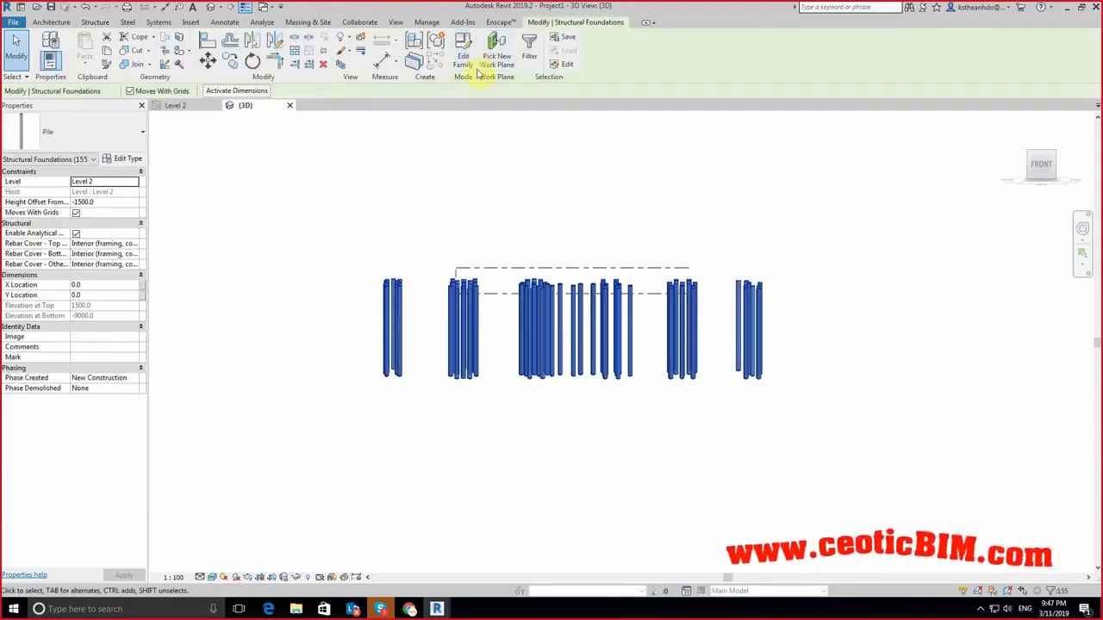
key("Escape")
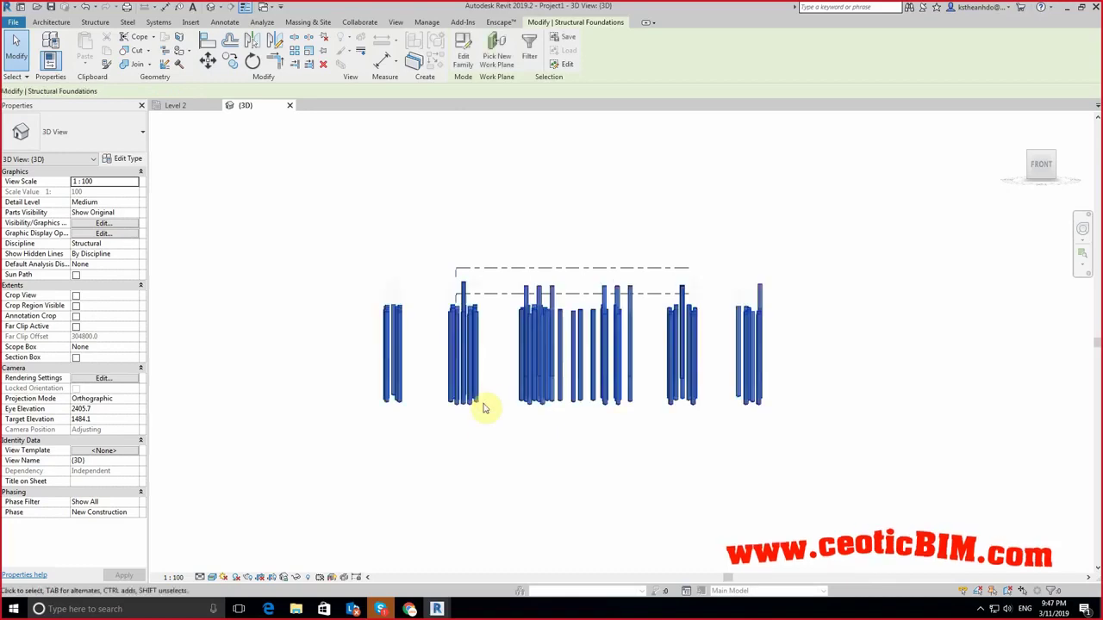
left_click(488, 241)
mouse_move(475, 216)
middle_mouse_down("shift")
mouse_move(548, 353)
mouse_move(500, 221)
mouse_move(529, 254)
middle_mouse_up("shift")
Step: Reselect the piles and filter the selection down to Structural Foundations only
left_click_drag(856, 465, 293, 307)
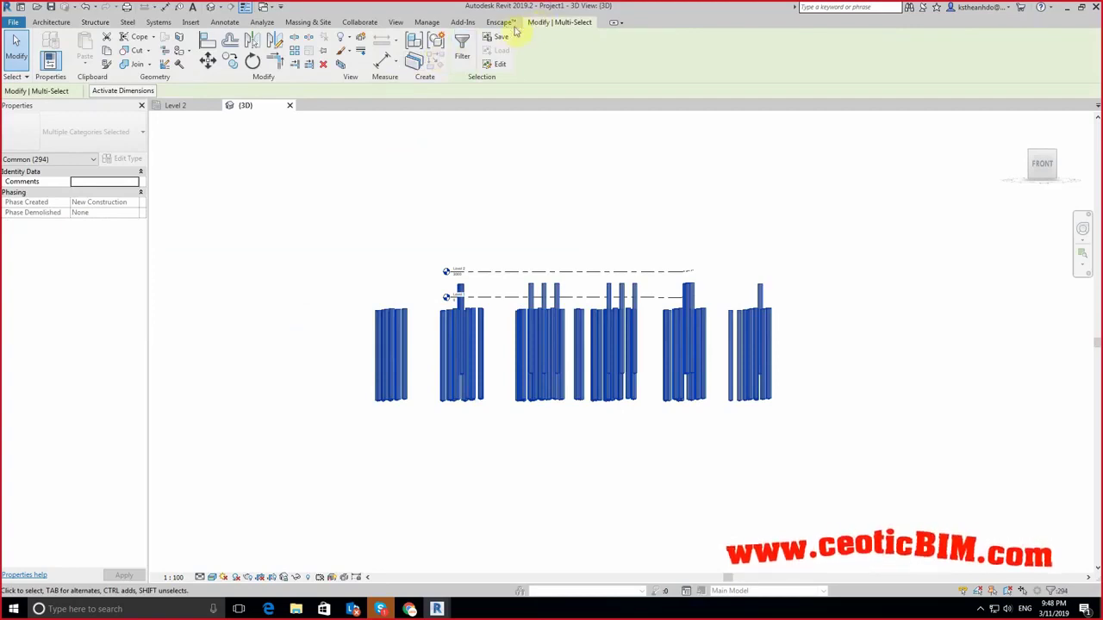
left_click(462, 47)
left_click(626, 248)
left_click(449, 239)
left_click(522, 389)
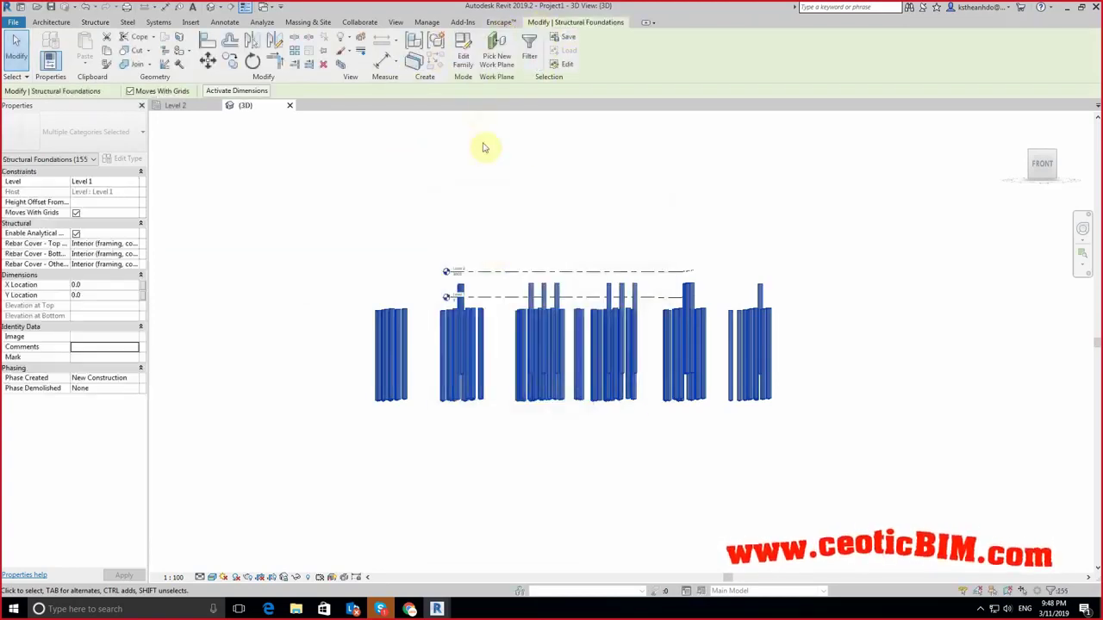
left_click(524, 302)
key("ctrl+Left")
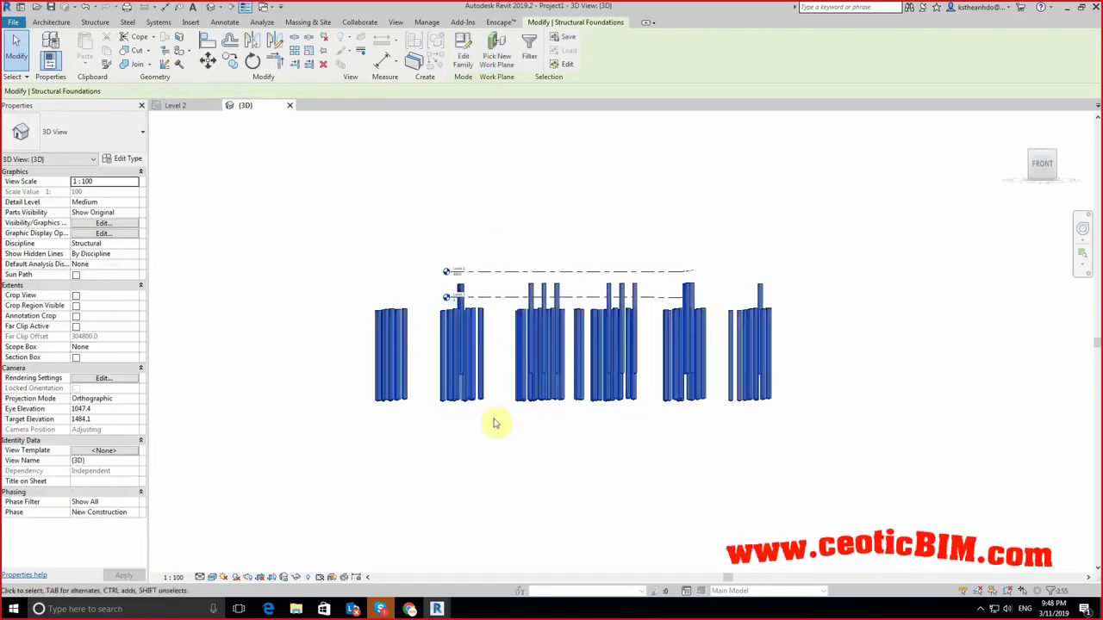
middle_click_drag(505, 381, 519, 402, "shift")
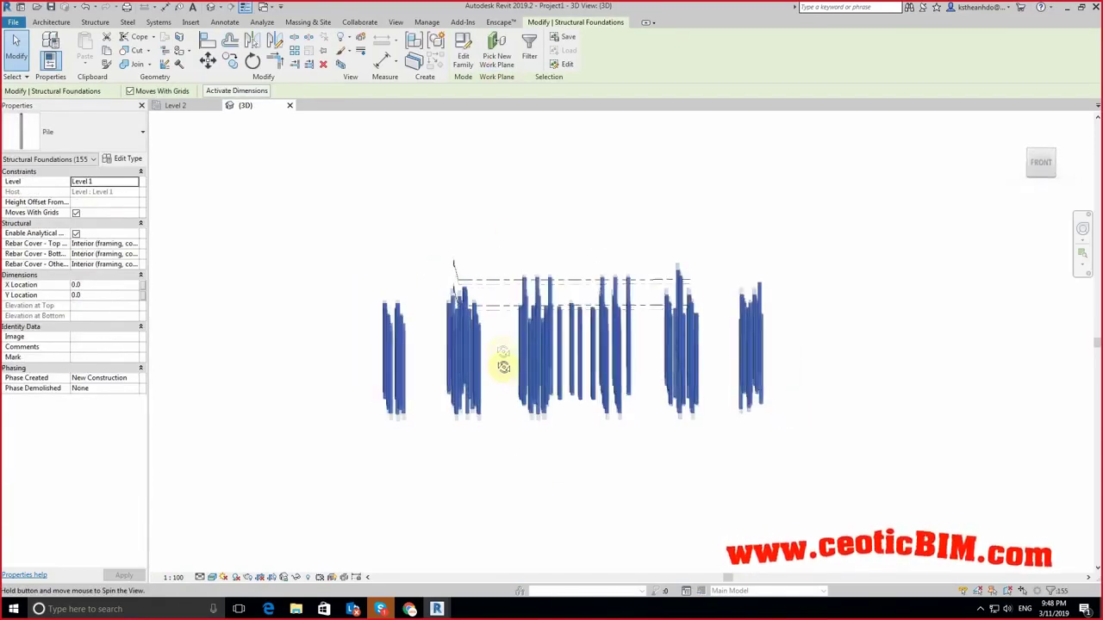
Step: Apply the new Height Offset From Level to the piles and check them in 3D
left_click_drag(819, 424, 258, 327)
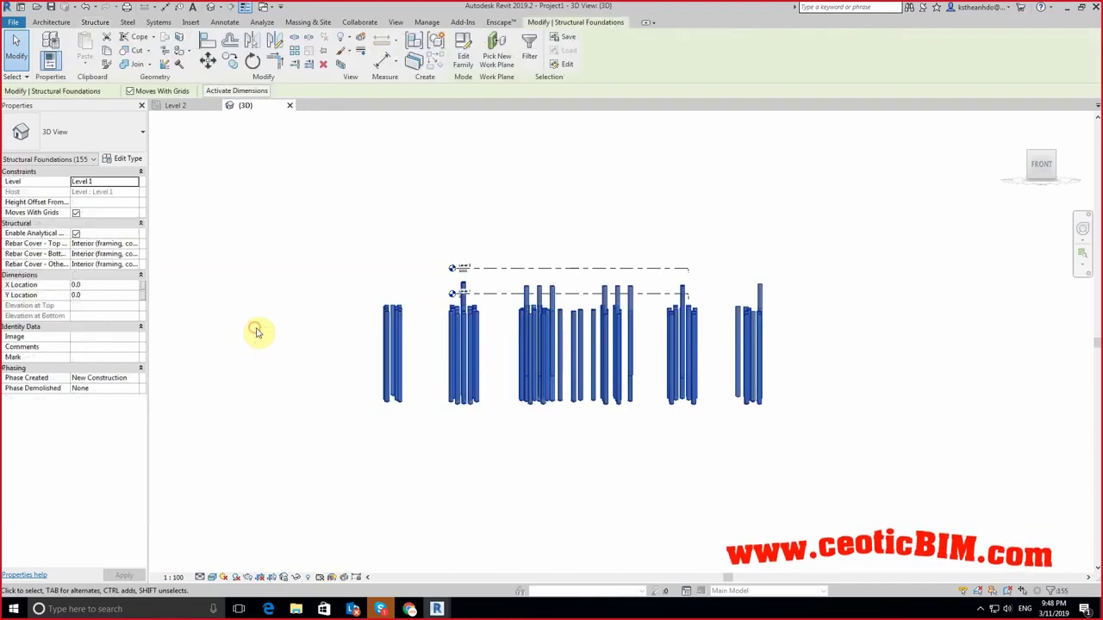
left_click(95, 203)
type("-1500")
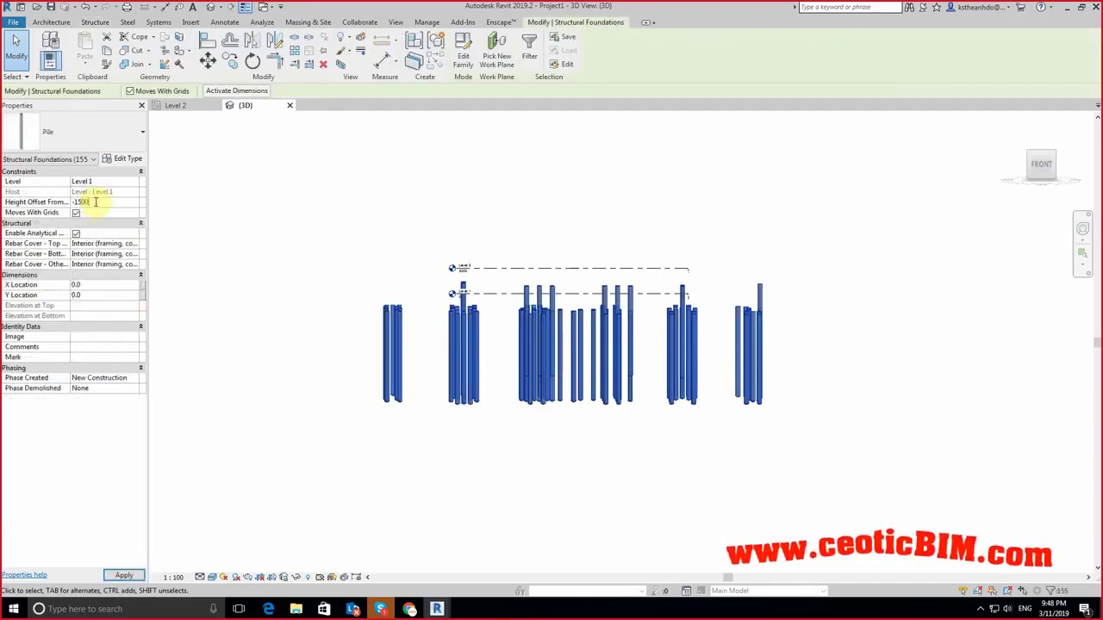
left_click(124, 575)
left_click(351, 477)
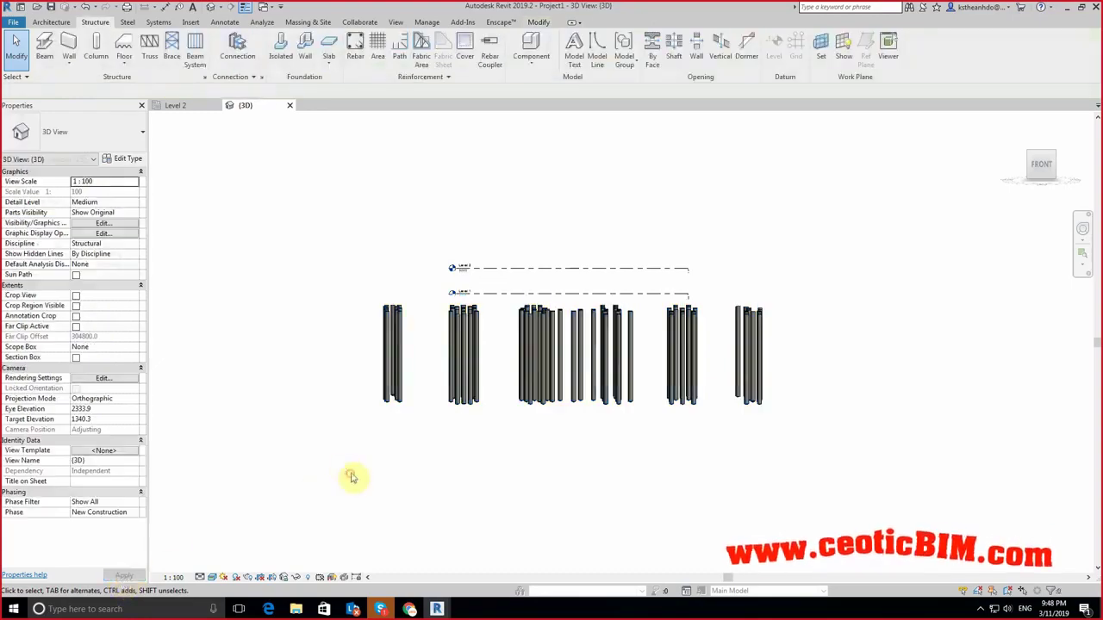
mouse_move(340, 374)
middle_mouse_down("shift")
mouse_move(471, 392)
mouse_move(549, 425)
mouse_move(596, 323)
mouse_move(660, 287)
mouse_move(715, 285)
mouse_move(628, 276)
mouse_move(598, 300)
mouse_move(273, 451)
mouse_move(224, 460)
mouse_move(439, 517)
mouse_move(526, 495)
mouse_move(544, 394)
mouse_move(535, 503)
mouse_move(505, 433)
mouse_move(443, 370)
mouse_move(701, 468)
mouse_move(687, 462)
mouse_move(733, 325)
mouse_move(716, 238)
mouse_move(483, 394)
mouse_move(537, 512)
mouse_move(521, 461)
middle_mouse_up("shift")
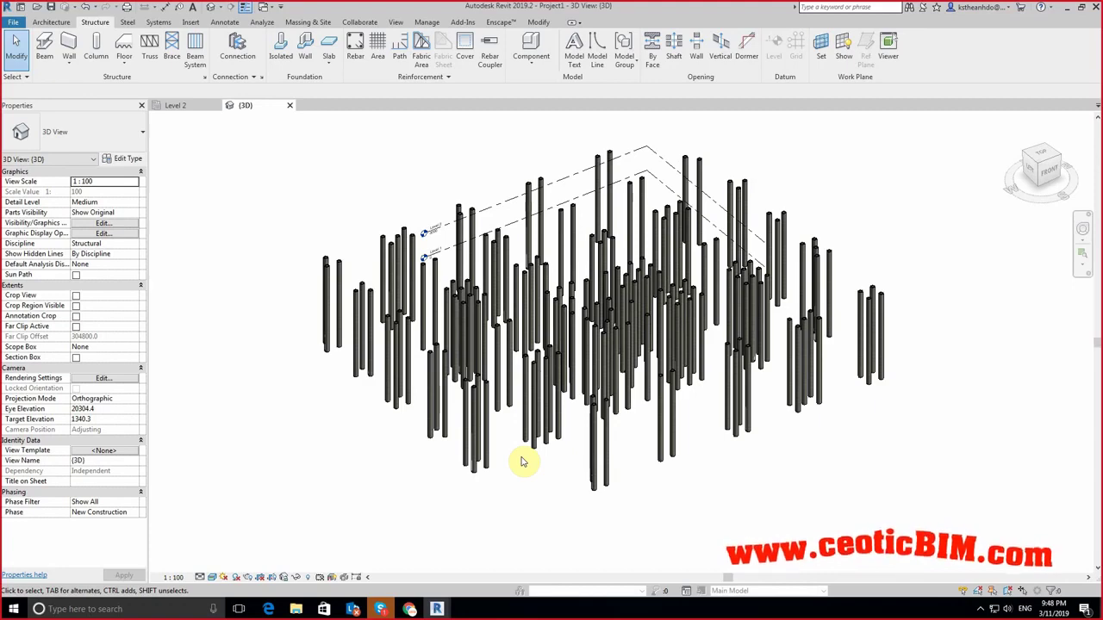
mouse_move(437, 609)
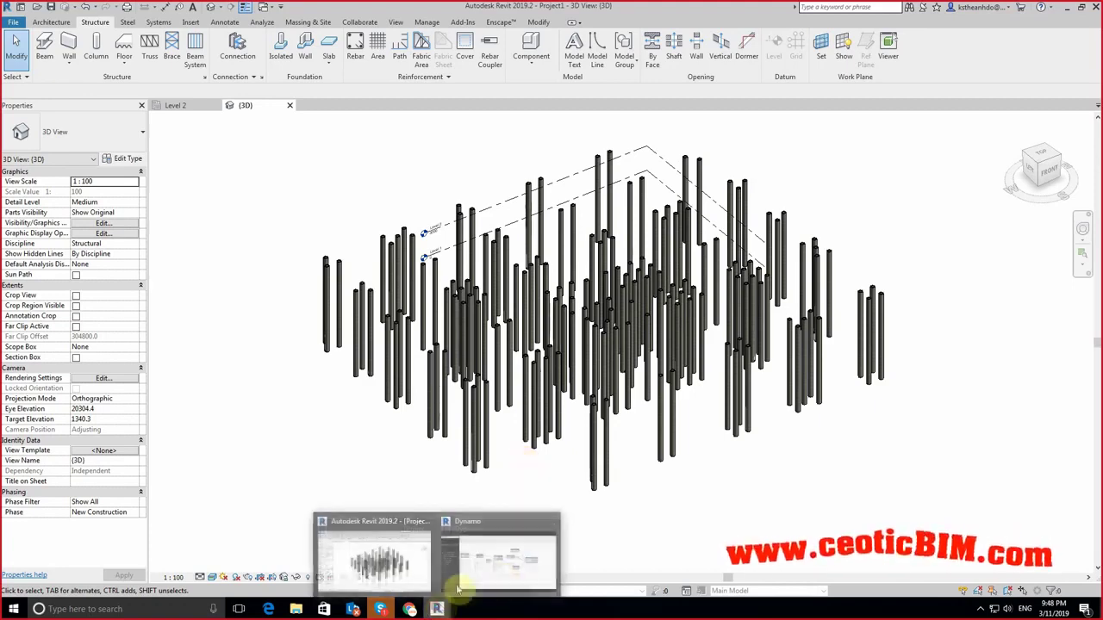
left_click(517, 565)
Step: Add a Circle.Radius node fed by List.RemoveIfNot's filtered circles and run the graph
scroll(655, 348, "up", 2)
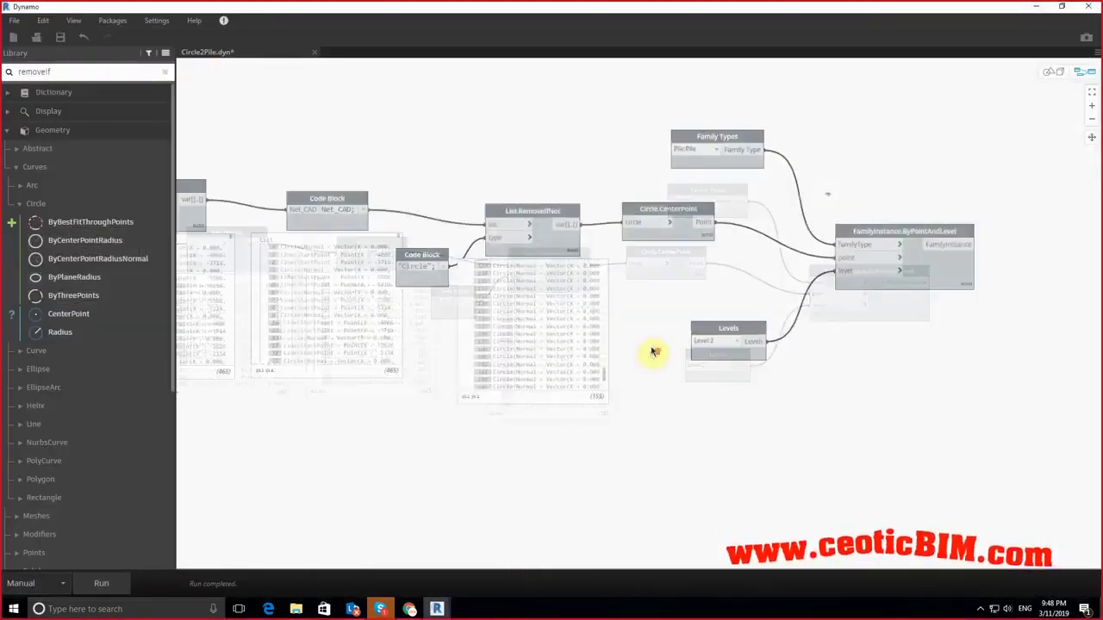
scroll(660, 279, "up", 2)
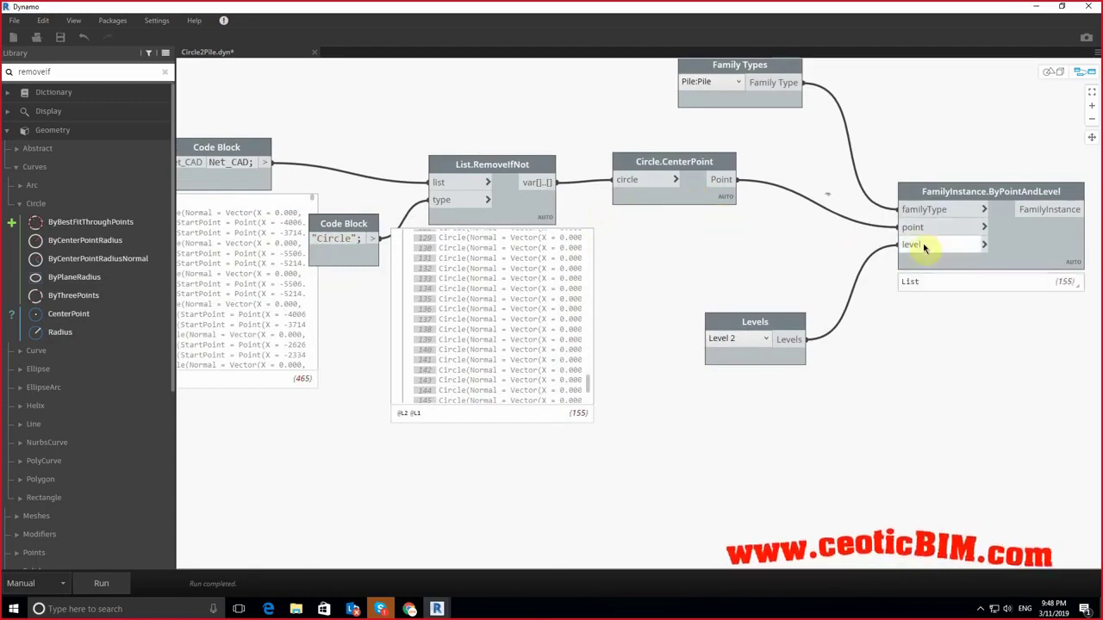
middle_click_drag(648, 293, 792, 298)
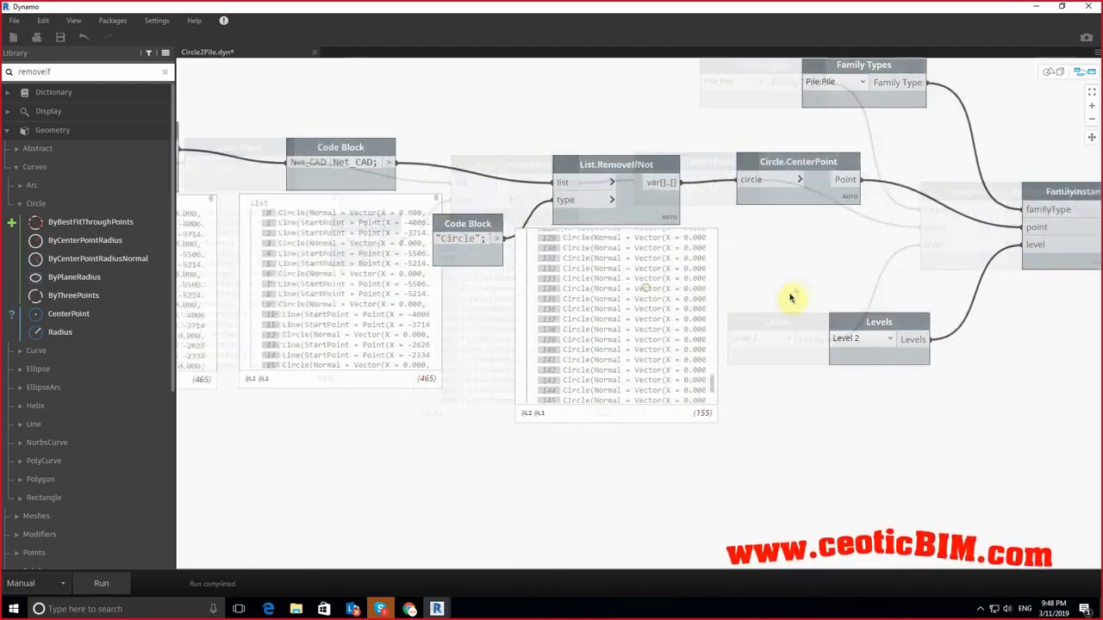
scroll(608, 258, "up", 10)
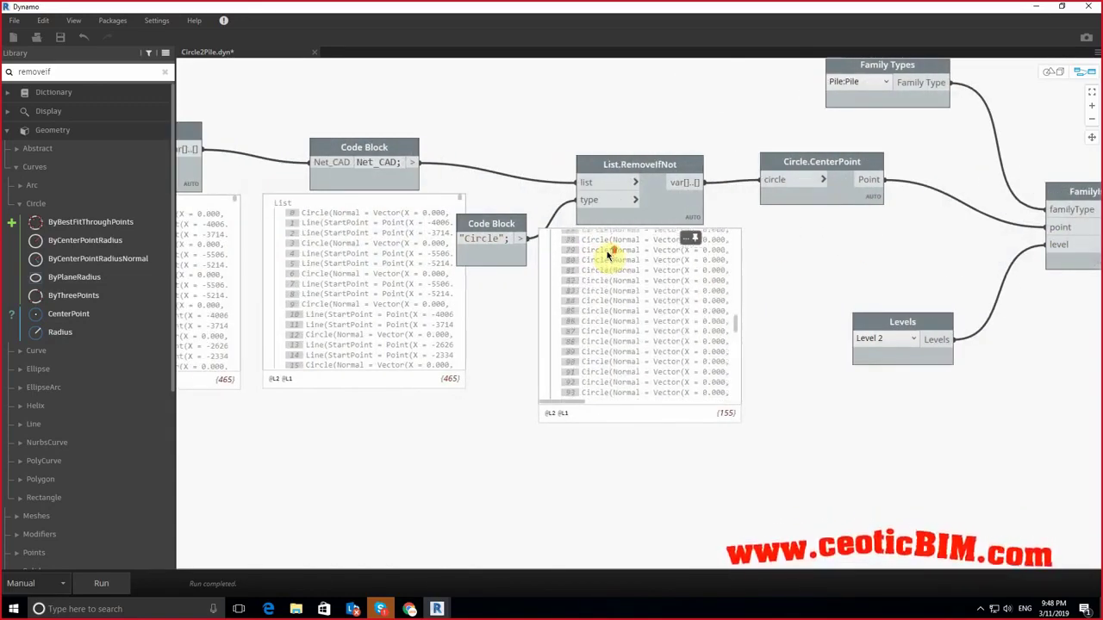
left_click(49, 335)
left_click_drag(680, 343, 803, 469)
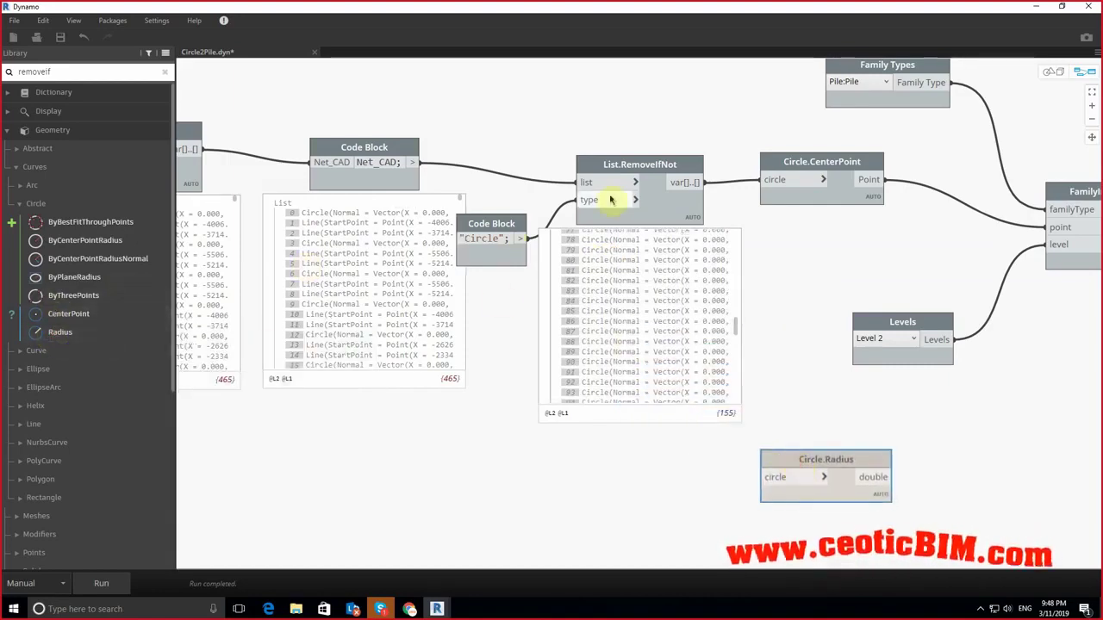
left_click(687, 182)
left_click(762, 477)
middle_click_drag(690, 497, 284, 364)
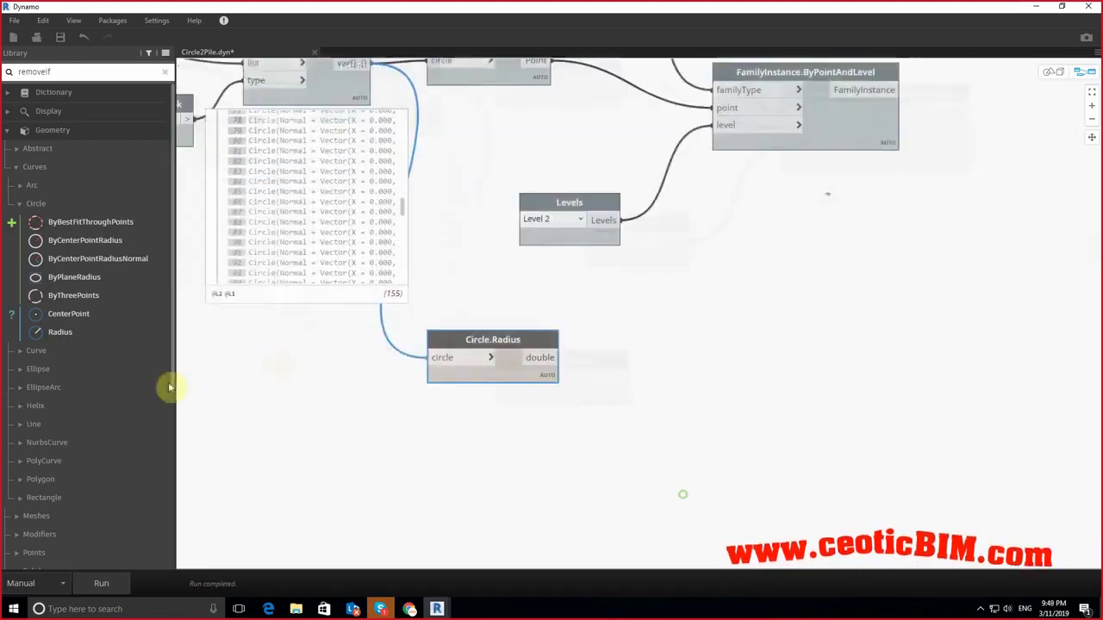
left_click(90, 585)
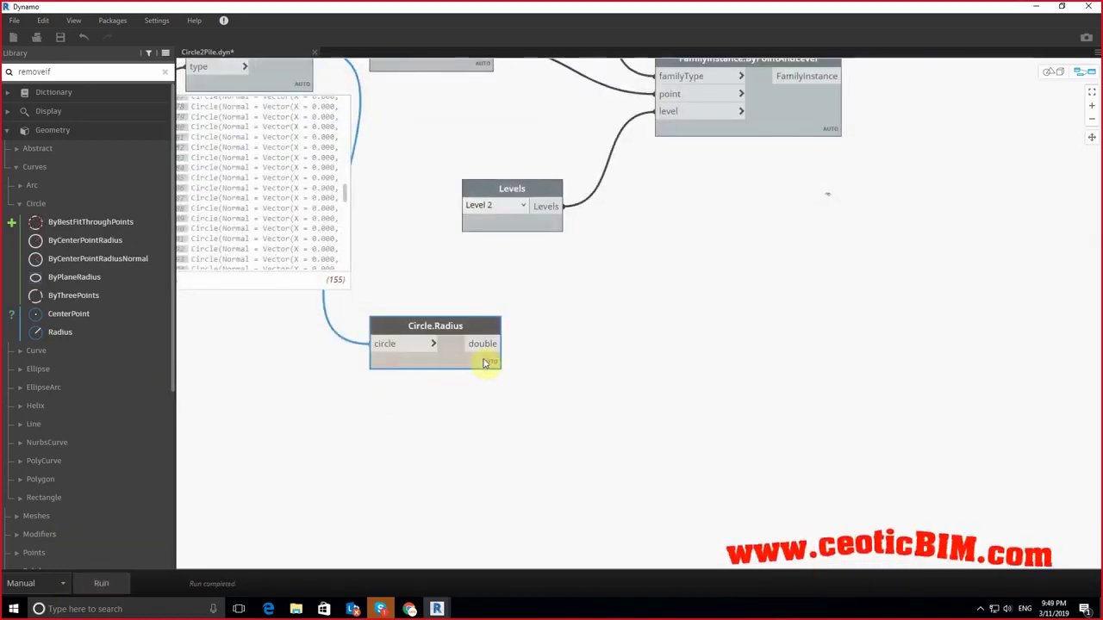
mouse_move(492, 355)
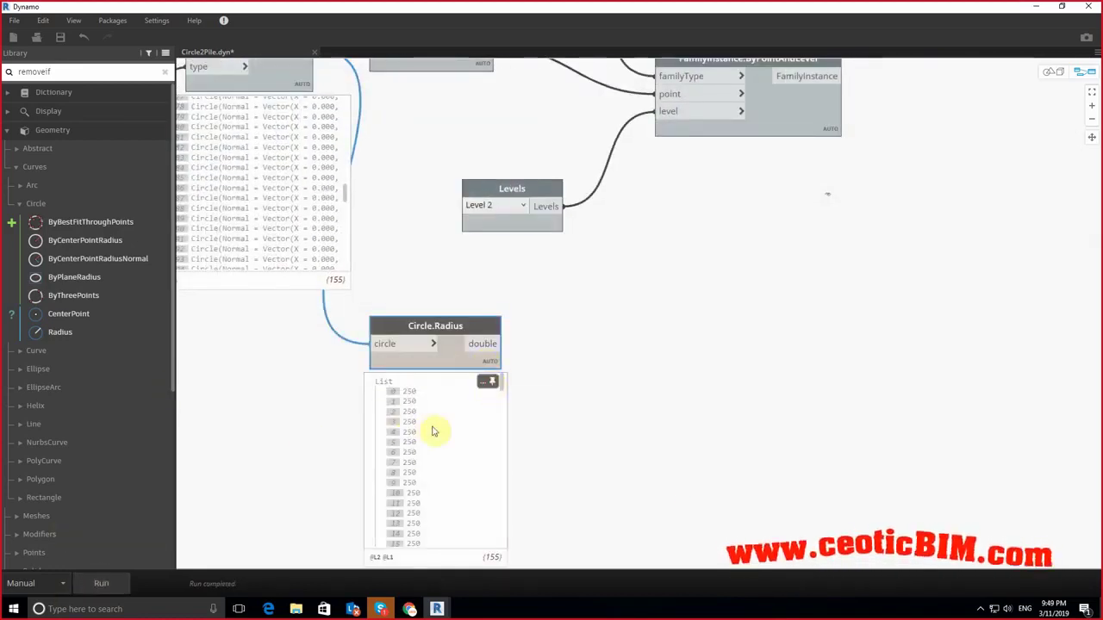
Step: Inspect the 250 radius values, then return to Revit and pick a placed pile
scroll(613, 389, "down", 3)
scroll(616, 330, "up", 3)
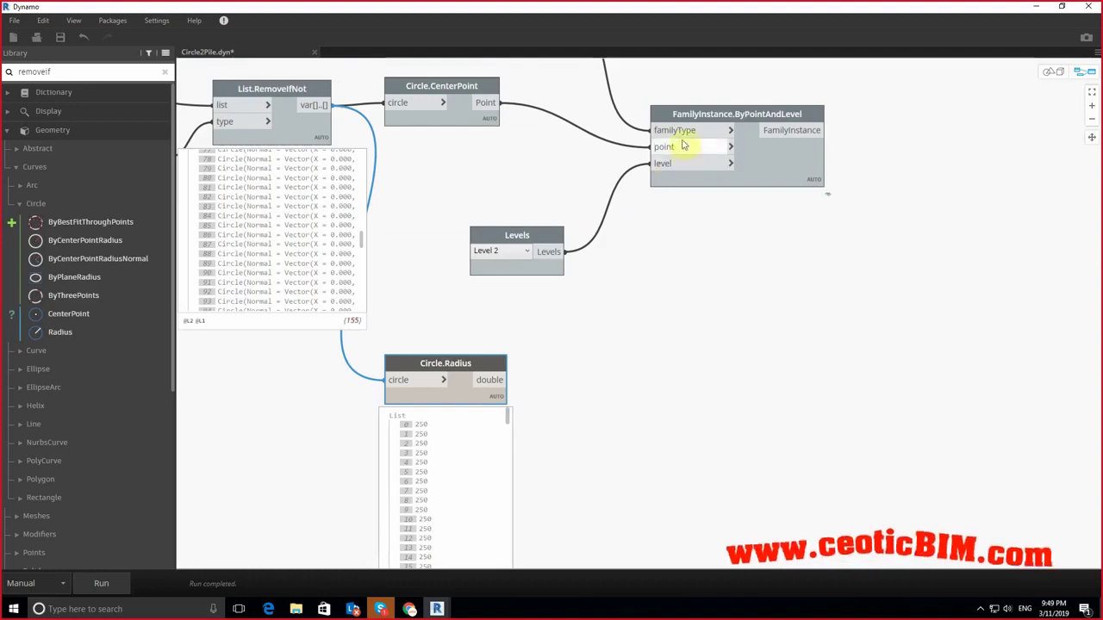
scroll(733, 299, "down", 3)
scroll(652, 216, "up", 3)
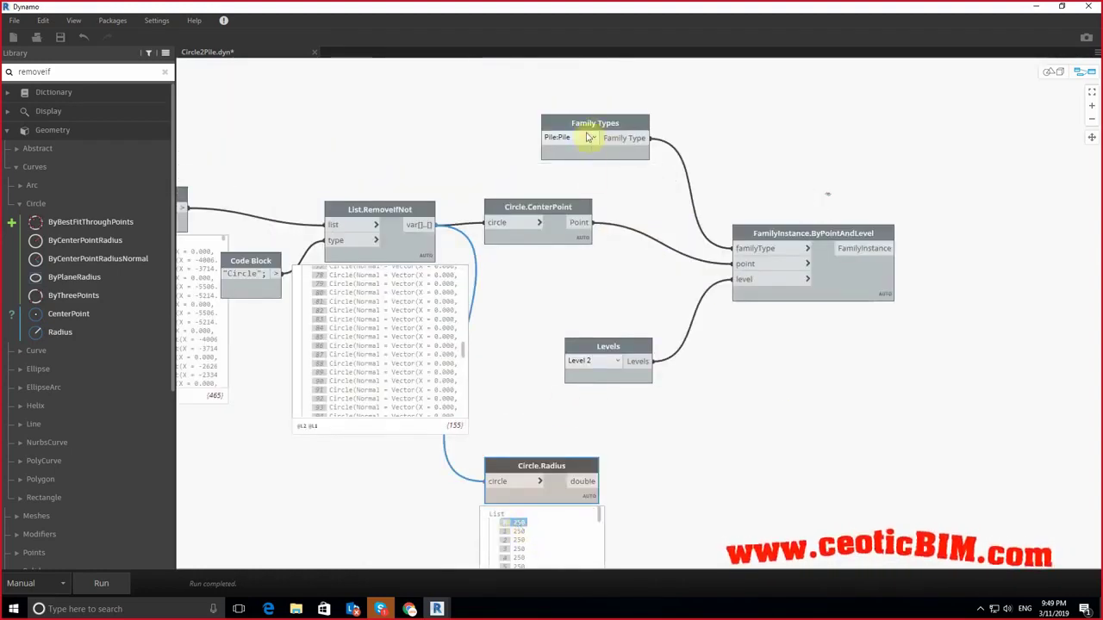
left_click(518, 558)
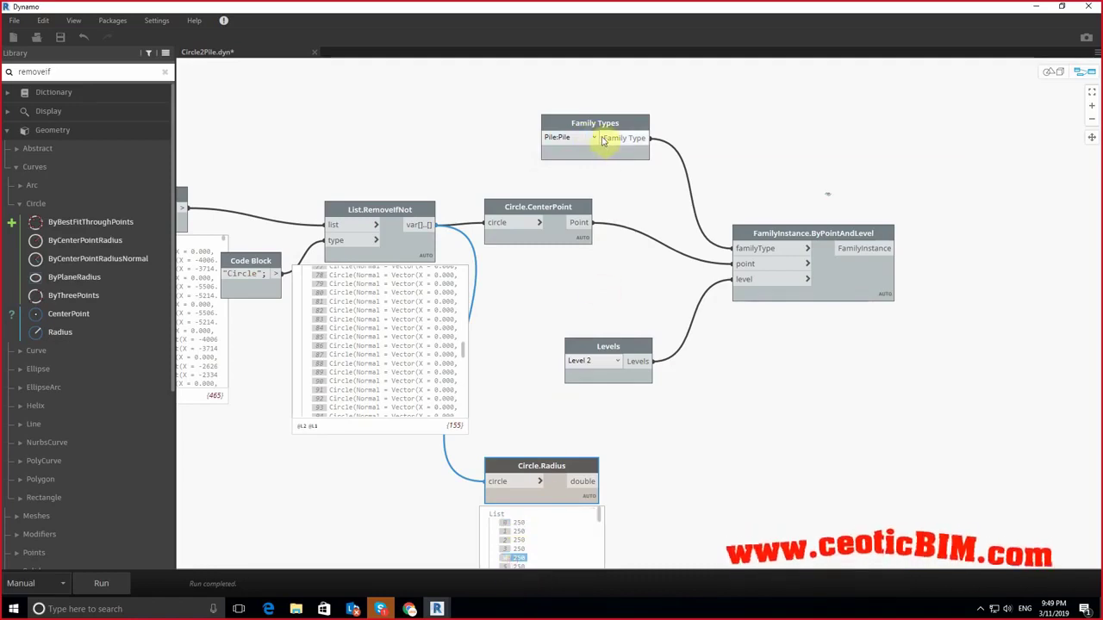
middle_click_drag(593, 440, 571, 345)
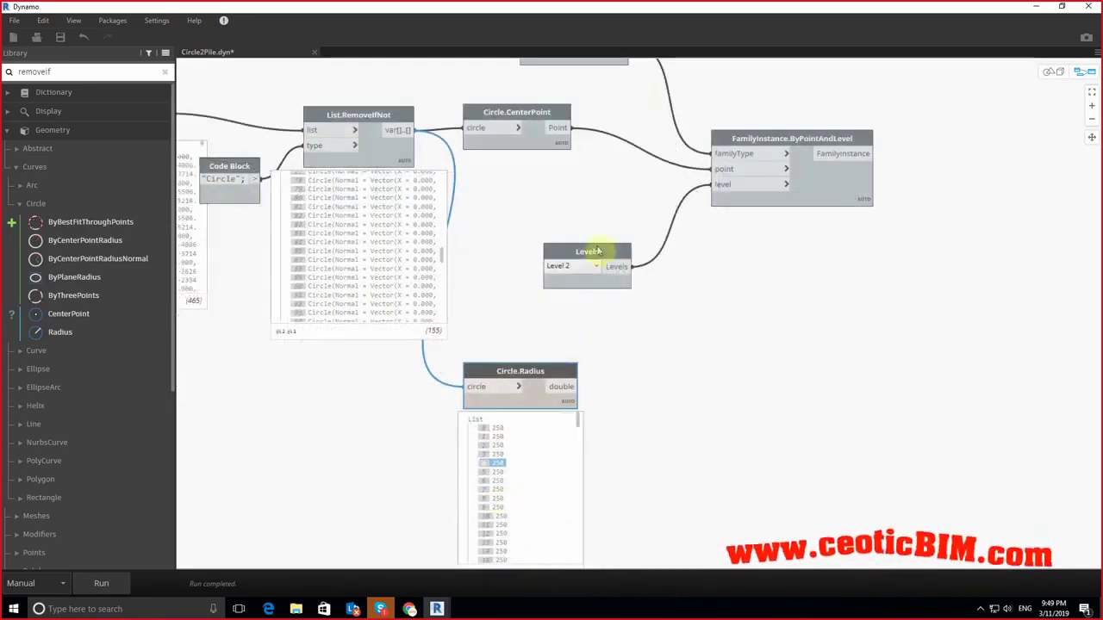
middle_click_drag(634, 198, 635, 226)
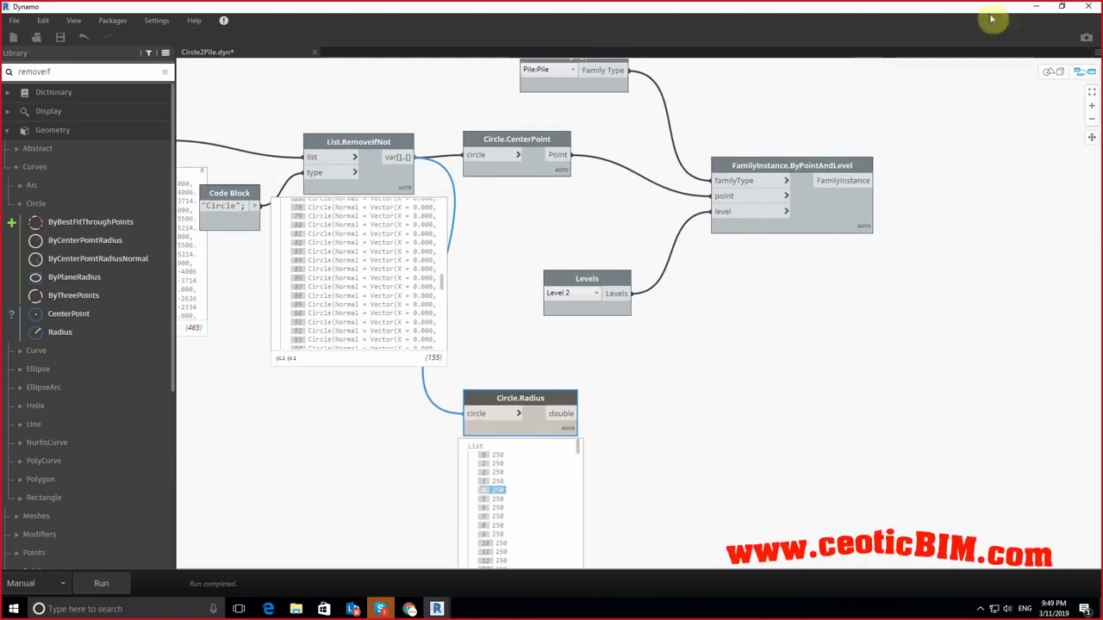
left_click(1035, 6)
left_click(664, 387)
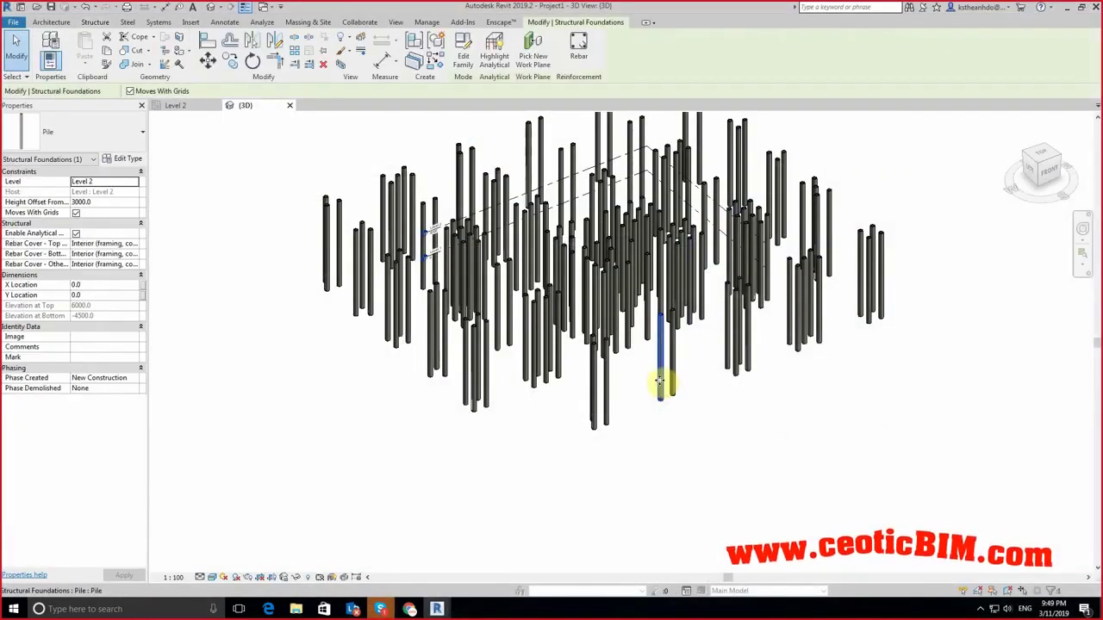
left_click(726, 428)
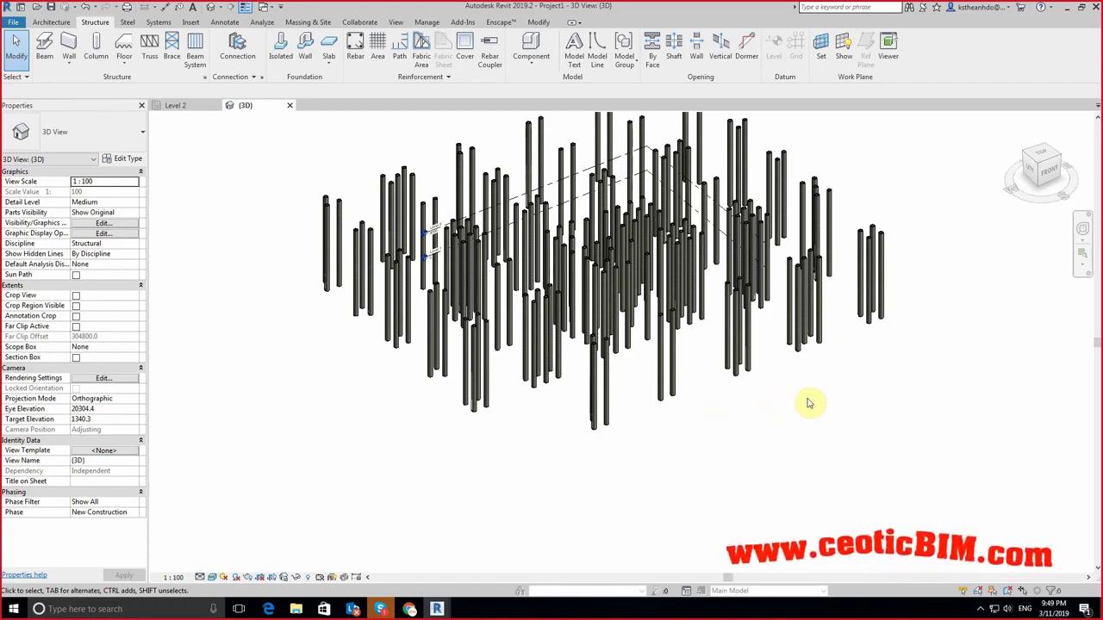
scroll(810, 402, "up", 3)
scroll(808, 370, "up", 3)
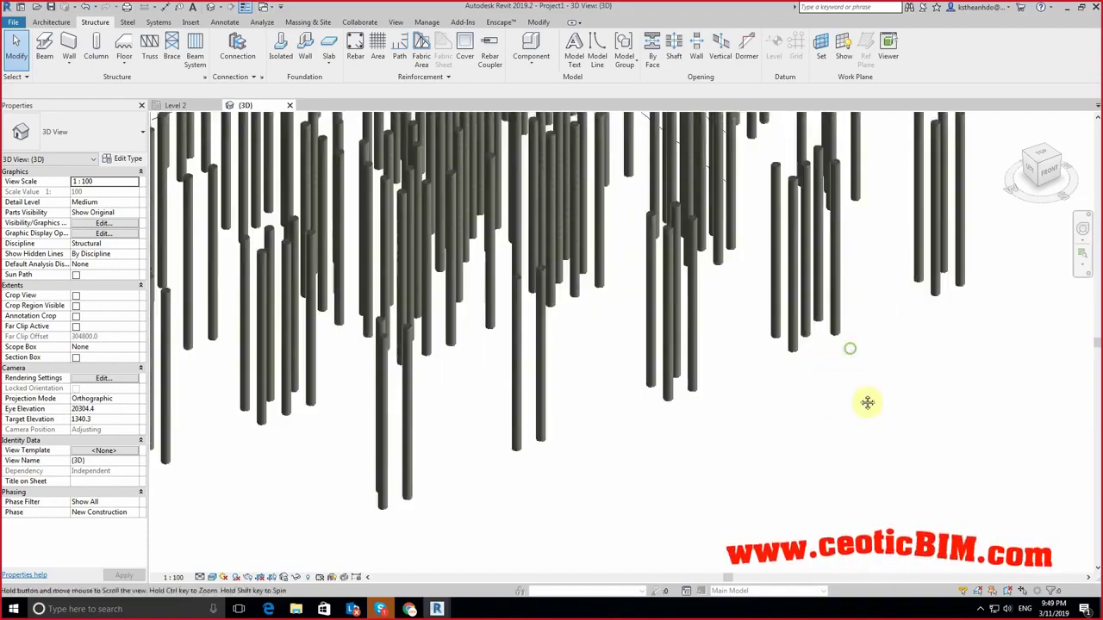
scroll(867, 402, "up", 2)
middle_click_drag(896, 493, 879, 343, "shift")
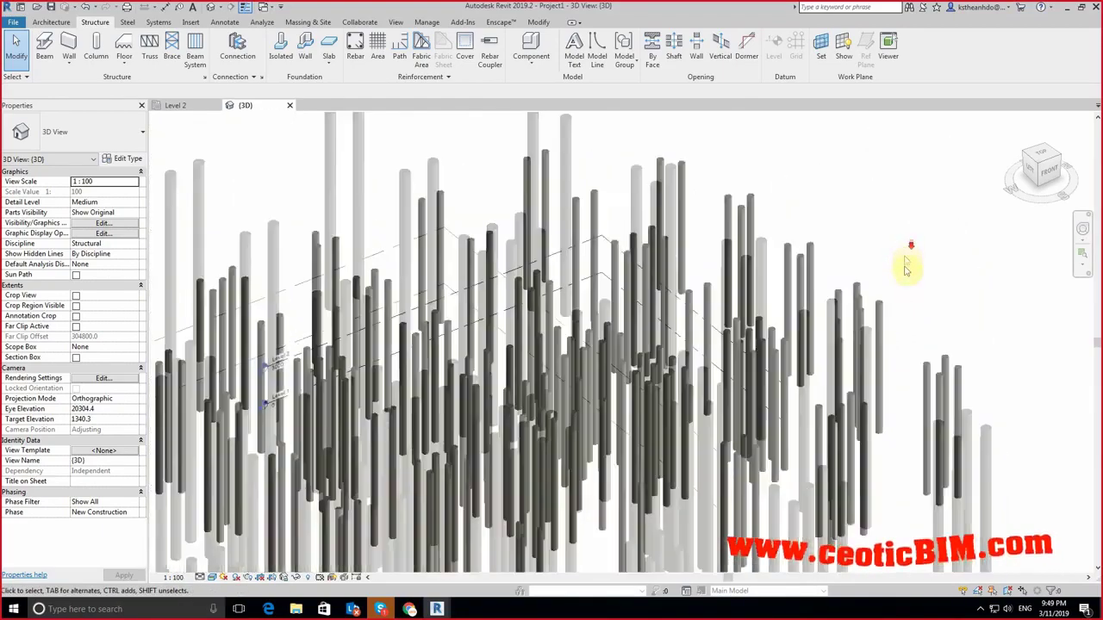
mouse_move(905, 269)
middle_mouse_down("shift")
mouse_move(911, 362)
mouse_move(918, 278)
mouse_move(919, 327)
mouse_move(901, 536)
mouse_move(936, 451)
mouse_move(933, 382)
middle_mouse_up("shift")
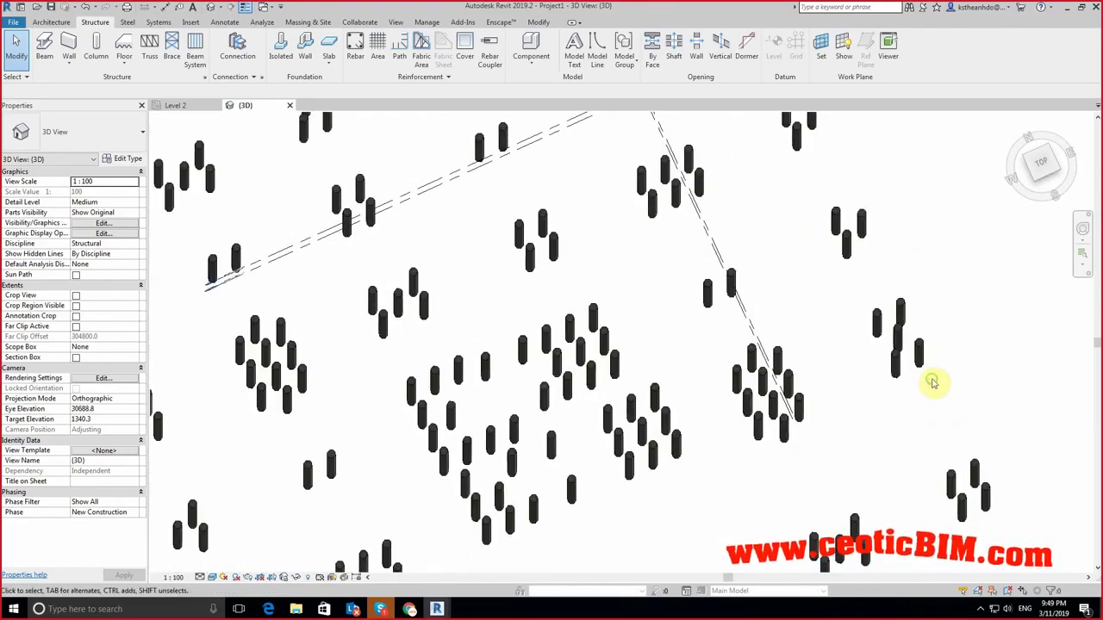
middle_click_drag(856, 470, 875, 397, "shift")
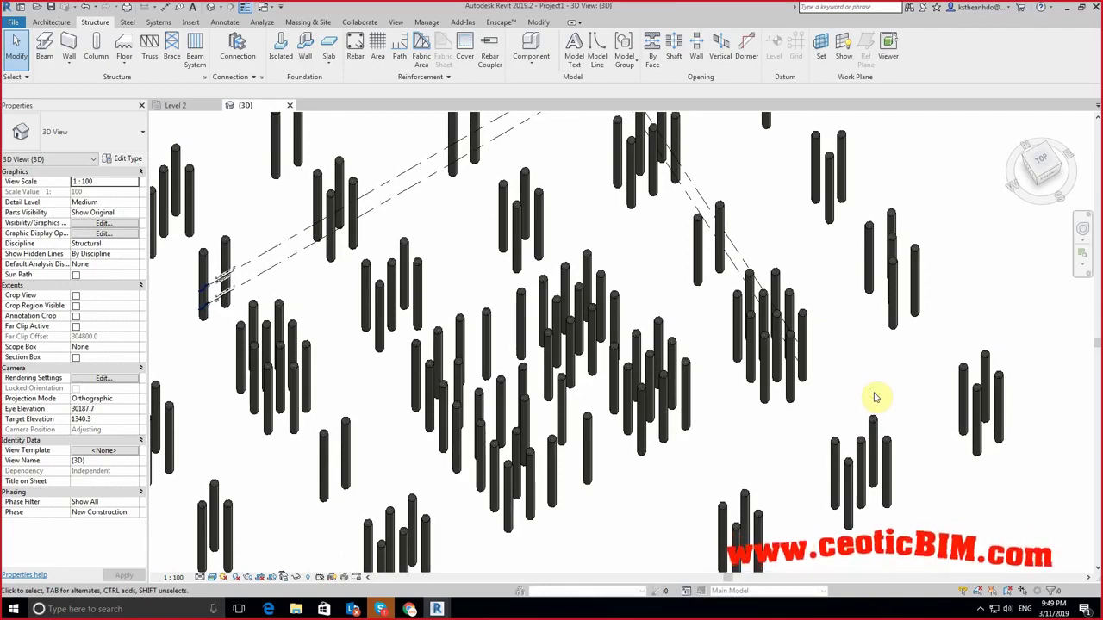
mouse_move(873, 399)
middle_mouse_down("shift")
mouse_move(887, 394)
mouse_move(899, 290)
mouse_move(919, 268)
mouse_move(893, 457)
mouse_move(897, 382)
mouse_move(840, 331)
mouse_move(862, 406)
mouse_move(904, 463)
mouse_move(900, 543)
mouse_move(933, 507)
middle_mouse_up("shift")
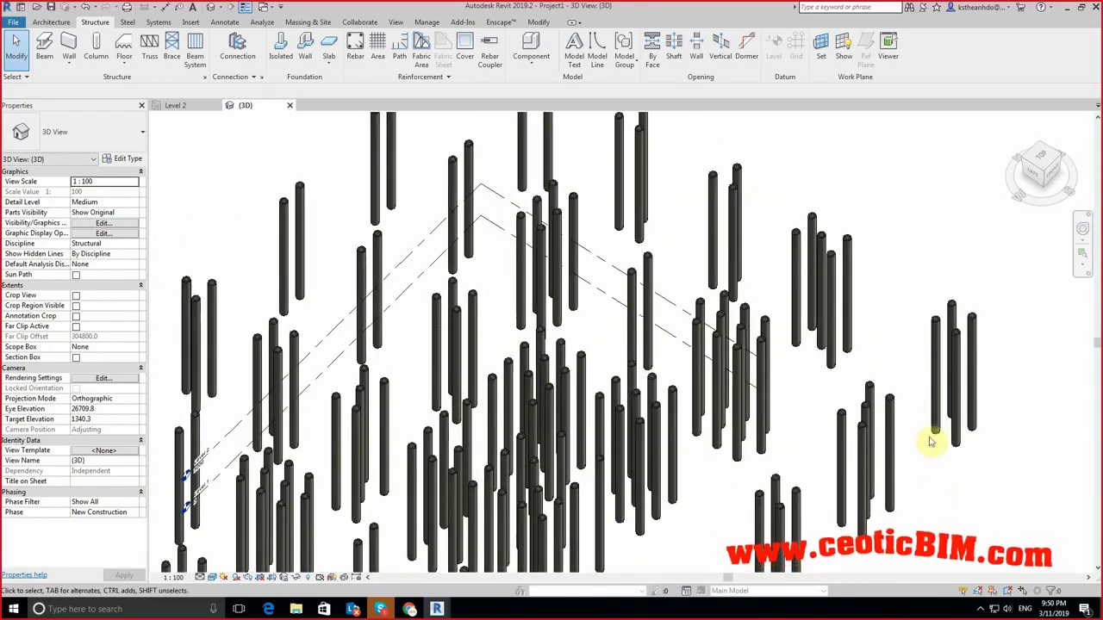
middle_click_drag(930, 442, 919, 468)
middle_click_drag(922, 490, 890, 481, "shift")
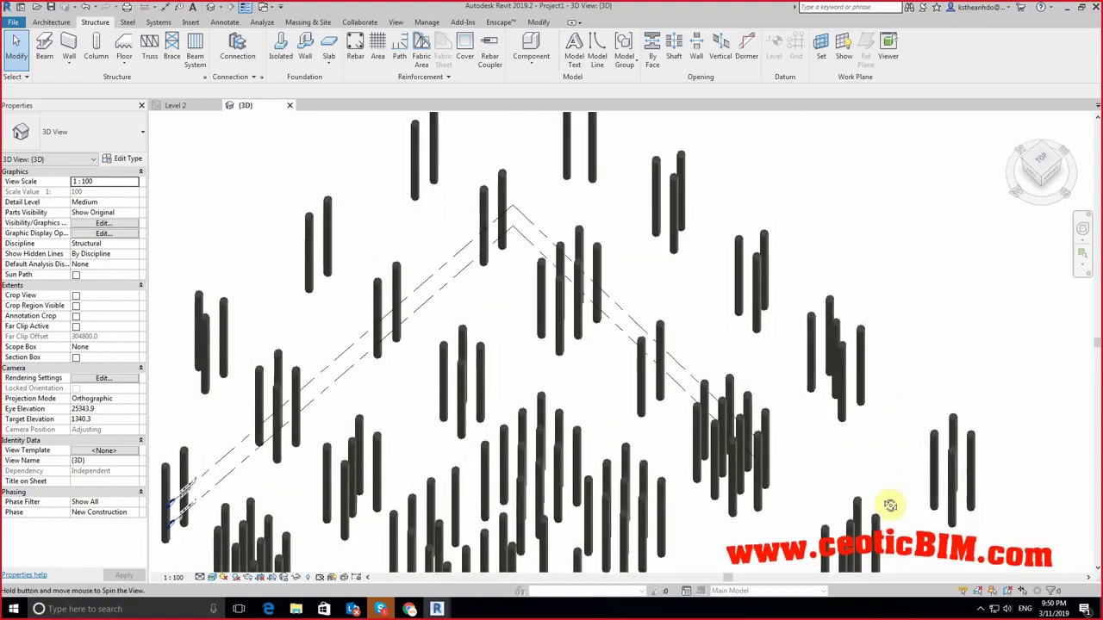
mouse_move(890, 481)
middle_mouse_down("shift")
mouse_move(874, 285)
mouse_move(889, 401)
middle_mouse_up("shift")
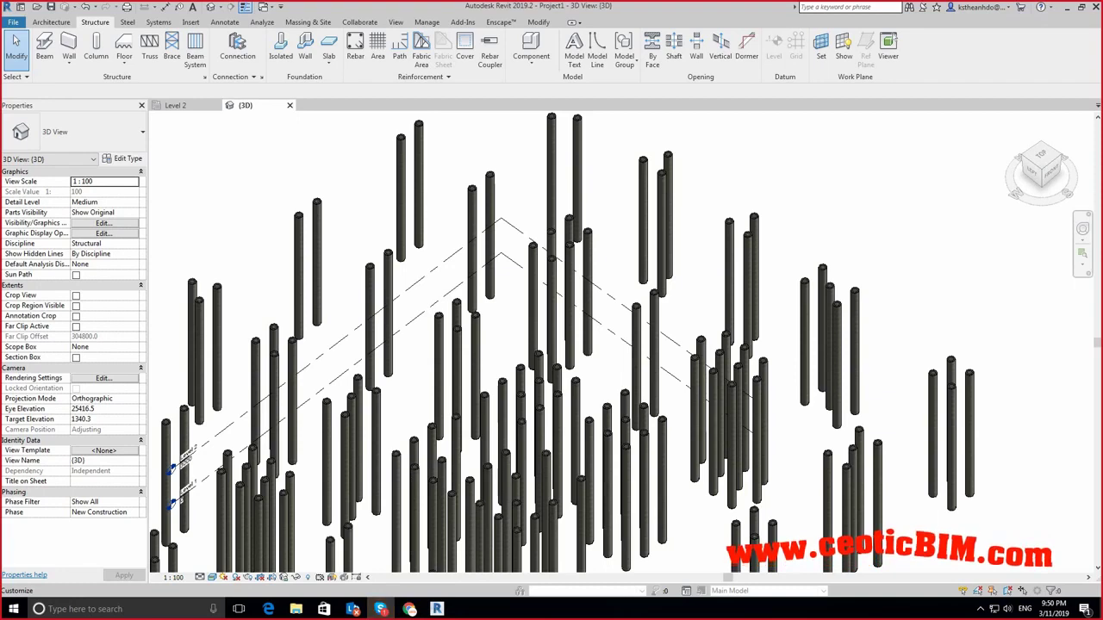
left_click(823, 277)
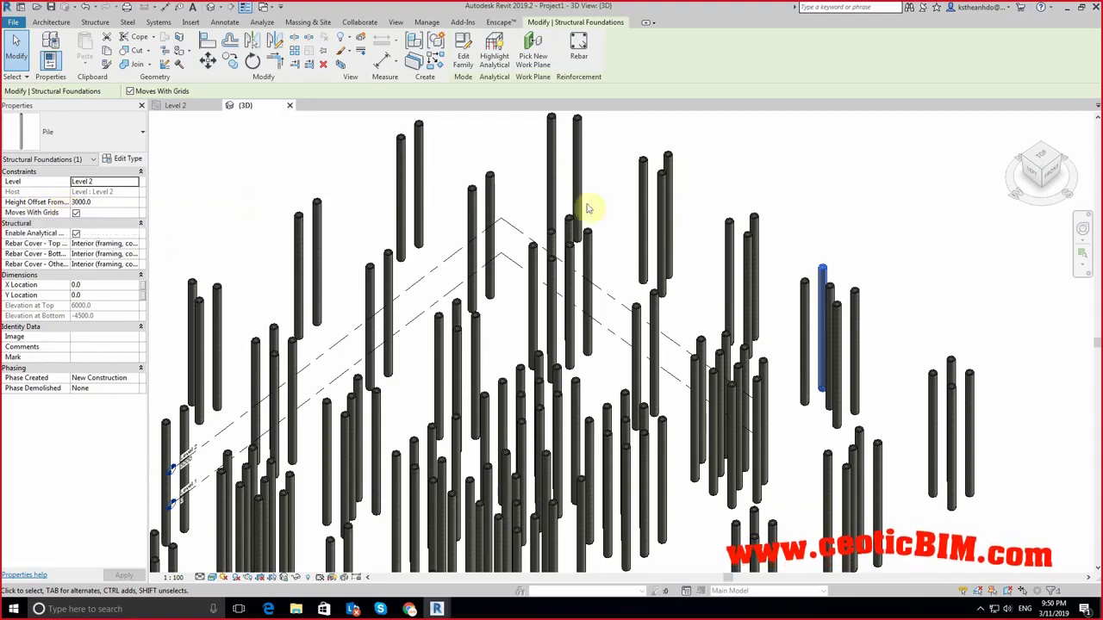
left_click(807, 212)
Step: Orbit to a near-front view and window-select the piles
scroll(870, 259, "down", 4)
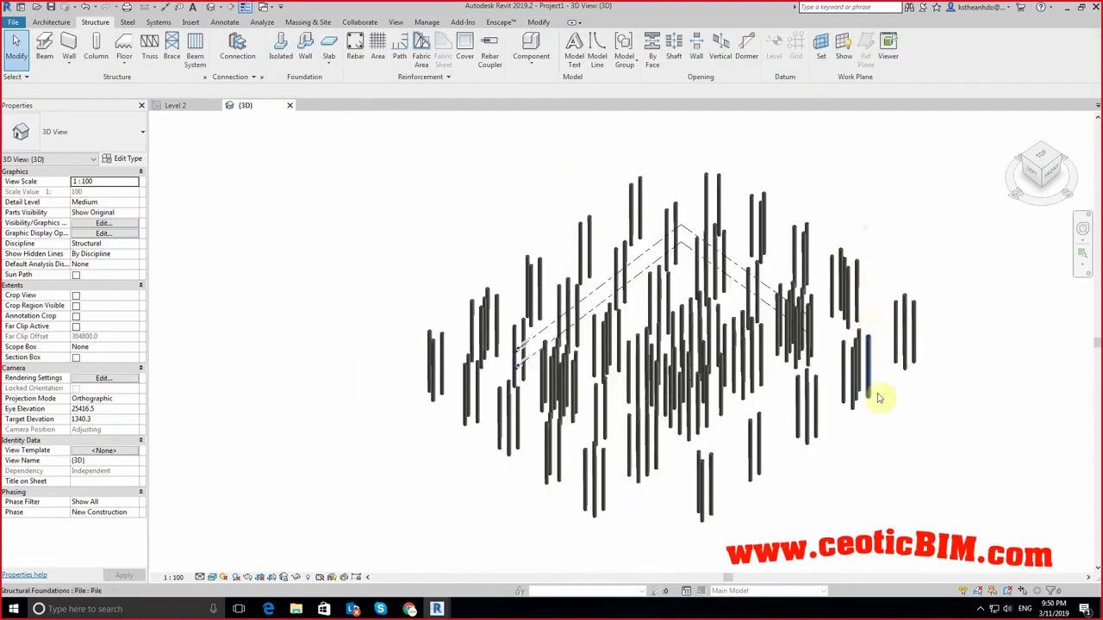
mouse_move(902, 504)
middle_mouse_down("shift")
mouse_move(764, 351)
mouse_move(779, 290)
mouse_move(791, 317)
middle_mouse_up("shift")
left_click_drag(874, 394, 450, 359)
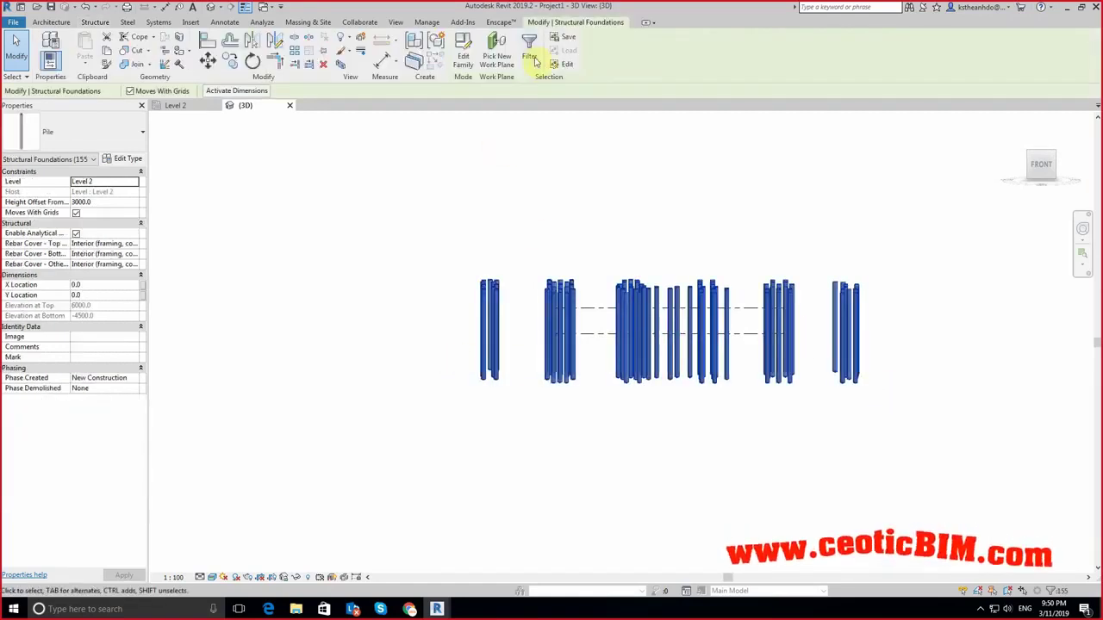
key("Escape")
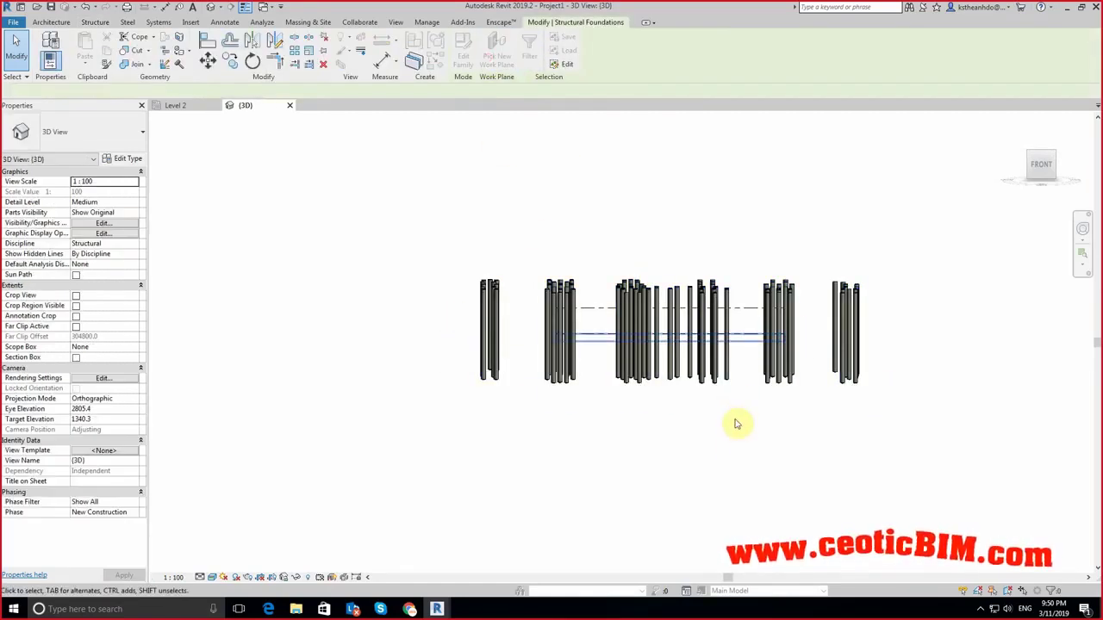
key("Escape")
mouse_move(904, 431)
left_mouse_down()
mouse_move(589, 394)
mouse_move(435, 364)
left_mouse_up()
mouse_move(448, 360)
middle_mouse_down("shift")
mouse_move(463, 323)
mouse_move(482, 318)
middle_mouse_up("shift")
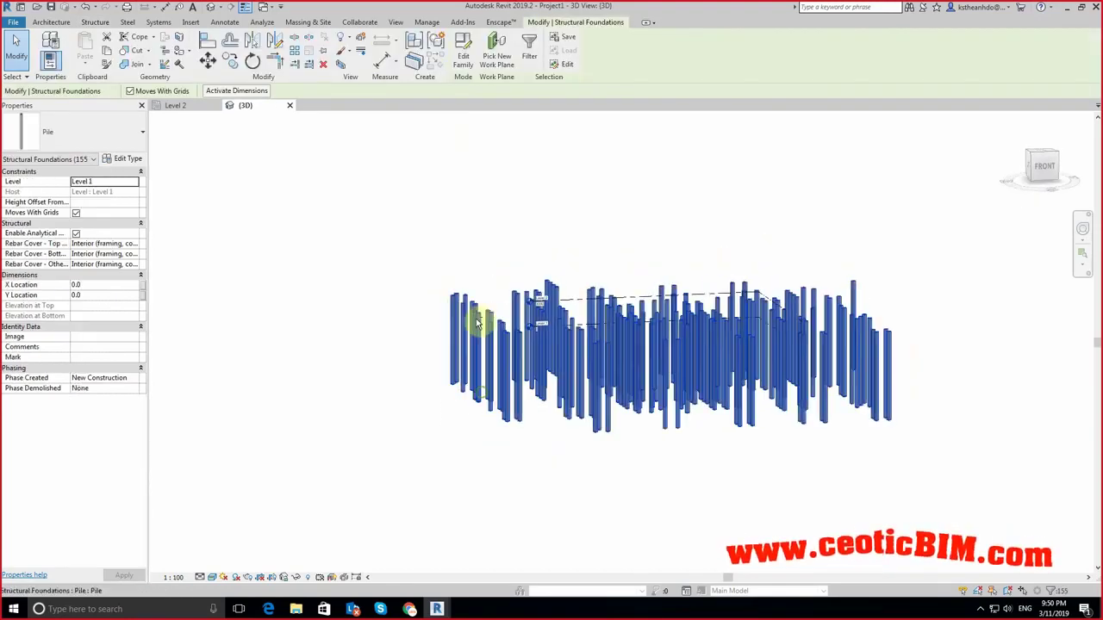
key("Escape")
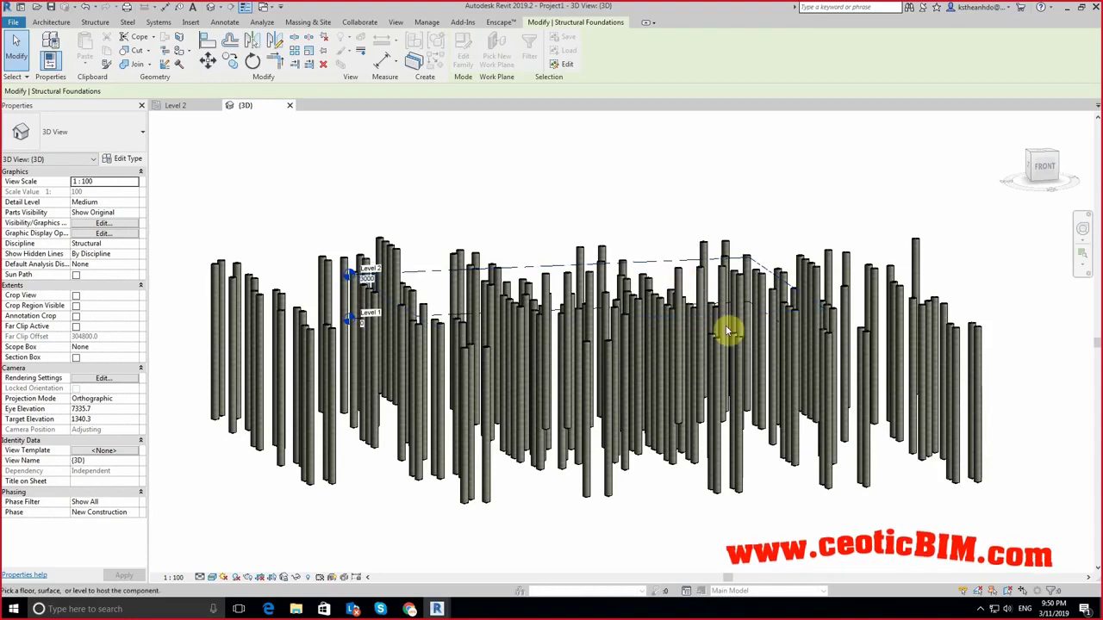
Step: Set Height Offset From Level to -1500 for all 155 piles and orbit to check them
scroll(449, 312, "down", 3)
key("ctrl+Left")
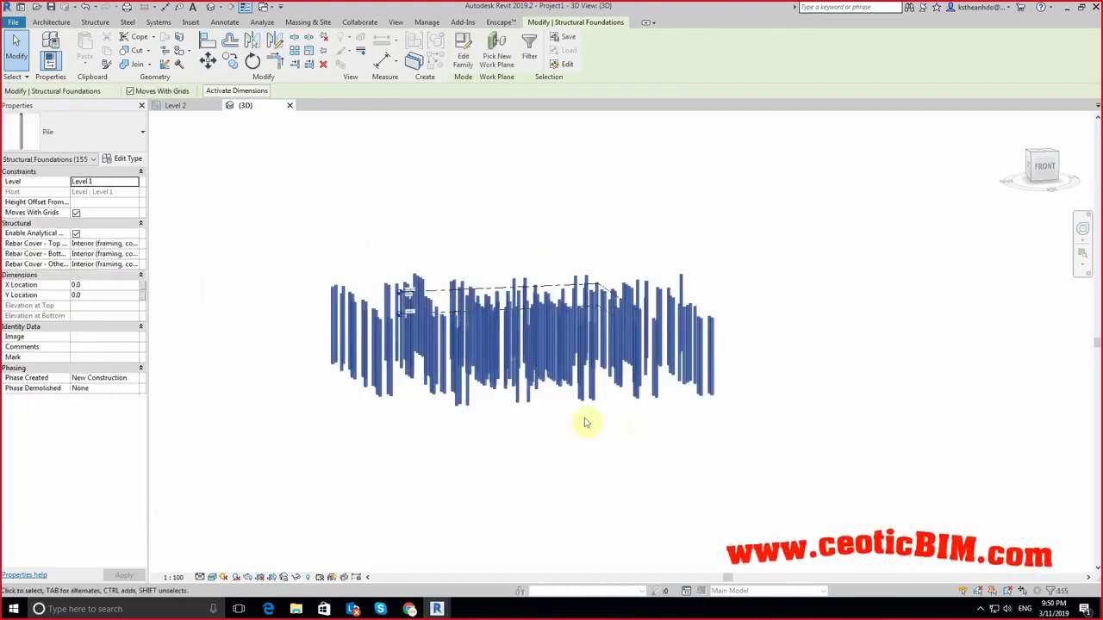
type("-15")
left_click(124, 575)
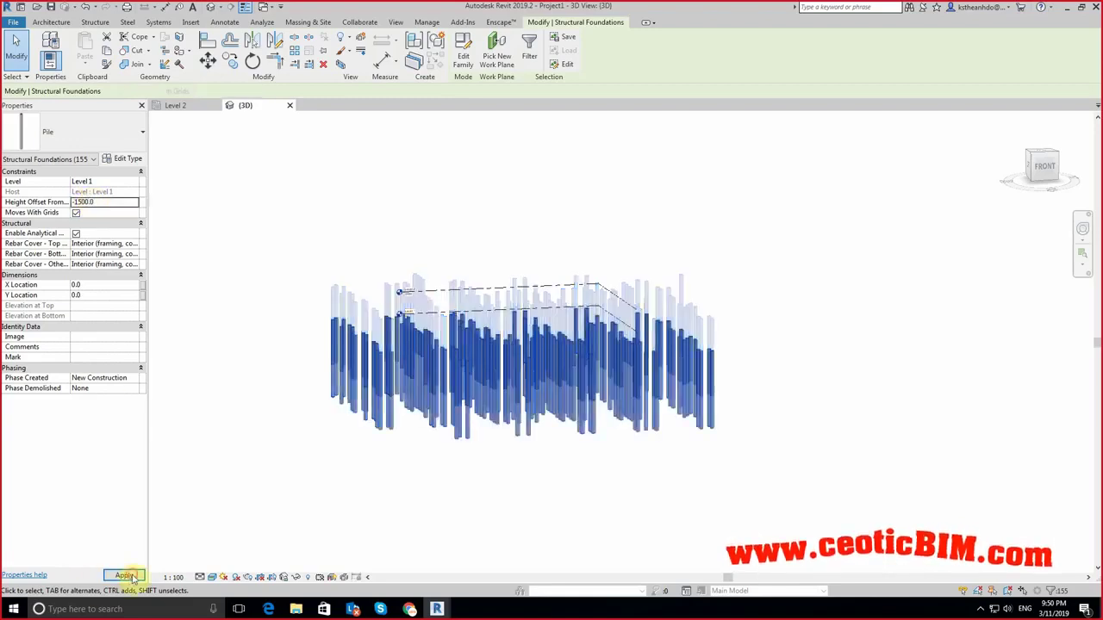
left_click(387, 474)
middle_click_drag(575, 464, 497, 446, "shift")
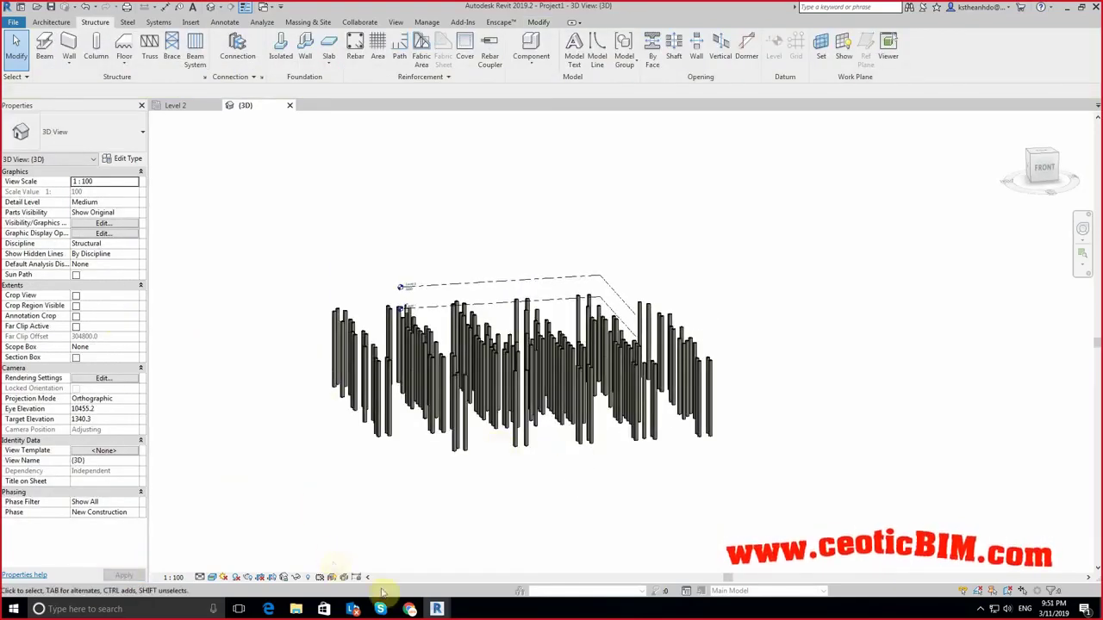
Step: Delete the Circle.Radius node, save and close Circle2Pile.dyn, and minimize Dynamo
mouse_move(437, 610)
left_click(508, 566)
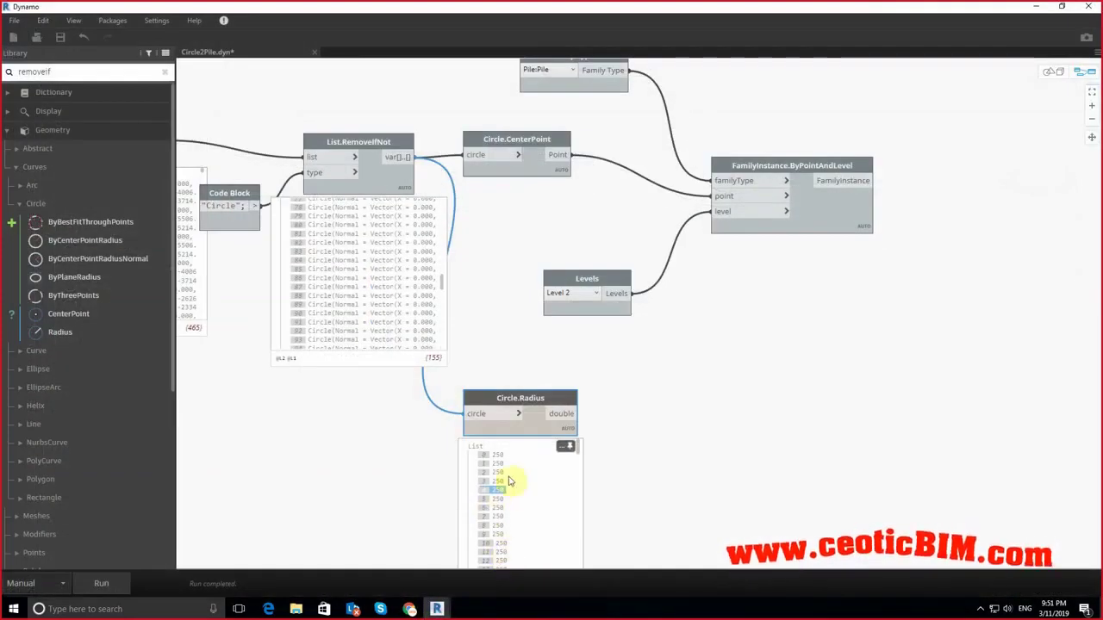
key("Delete")
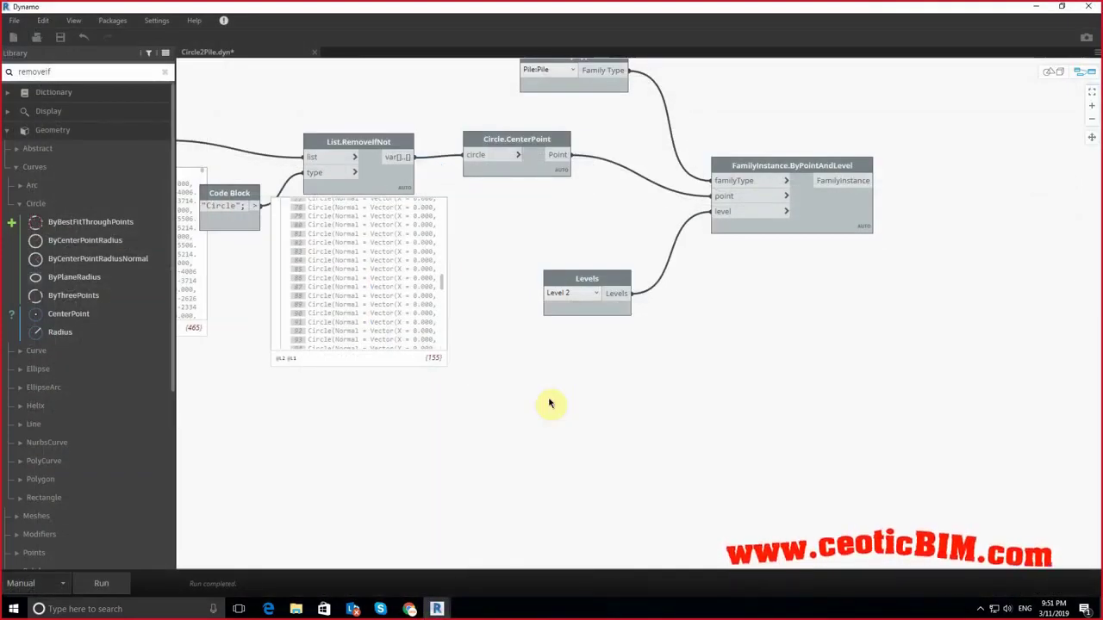
left_click(61, 37)
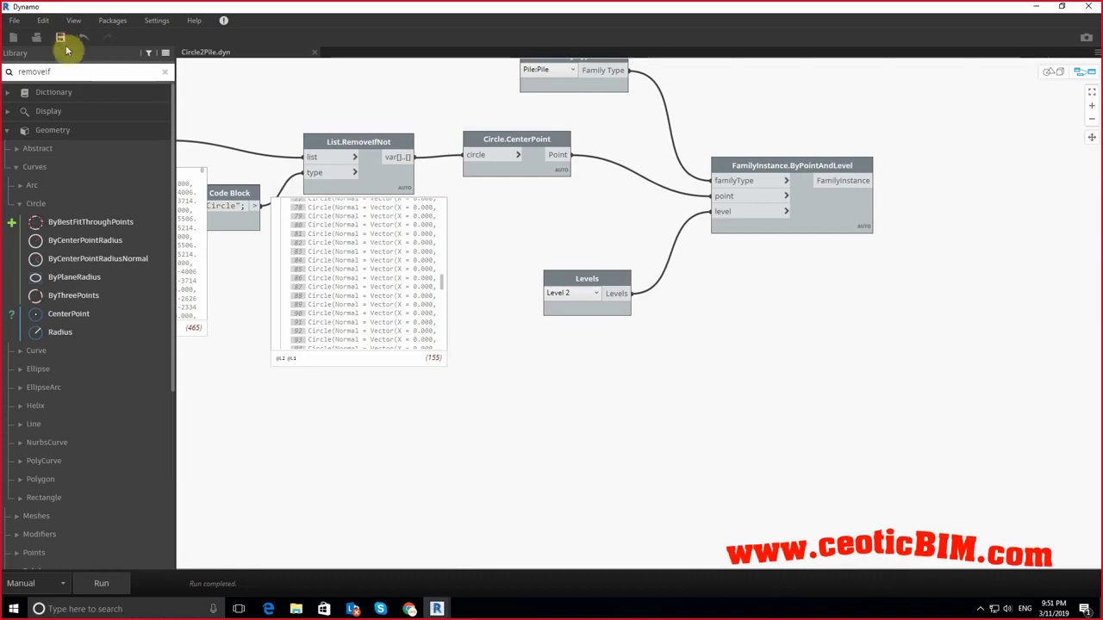
left_click(314, 53)
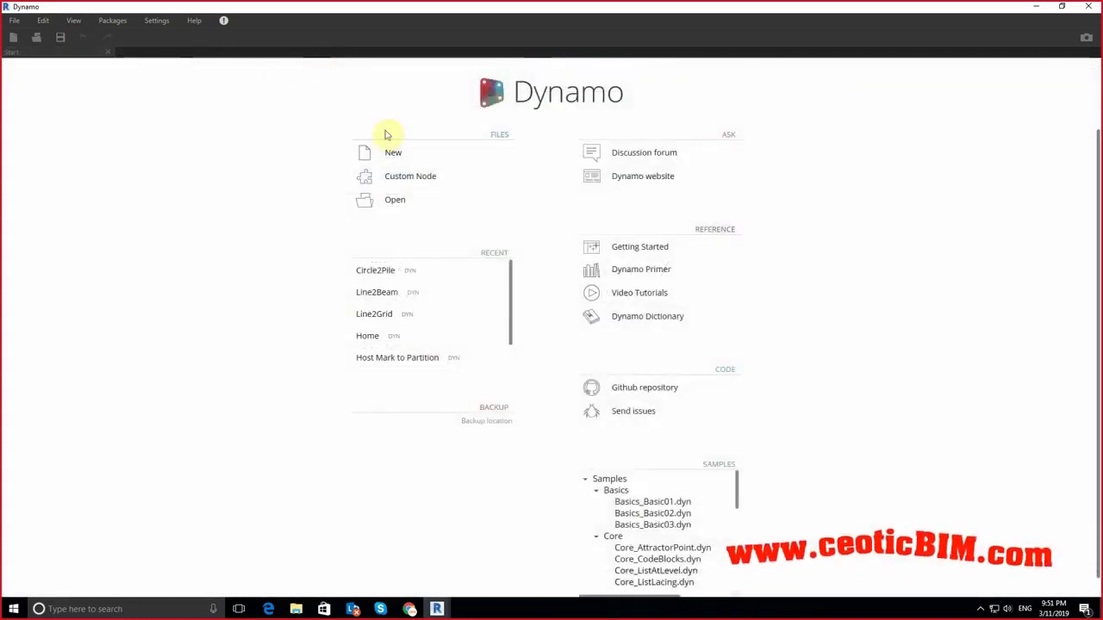
left_click(1035, 10)
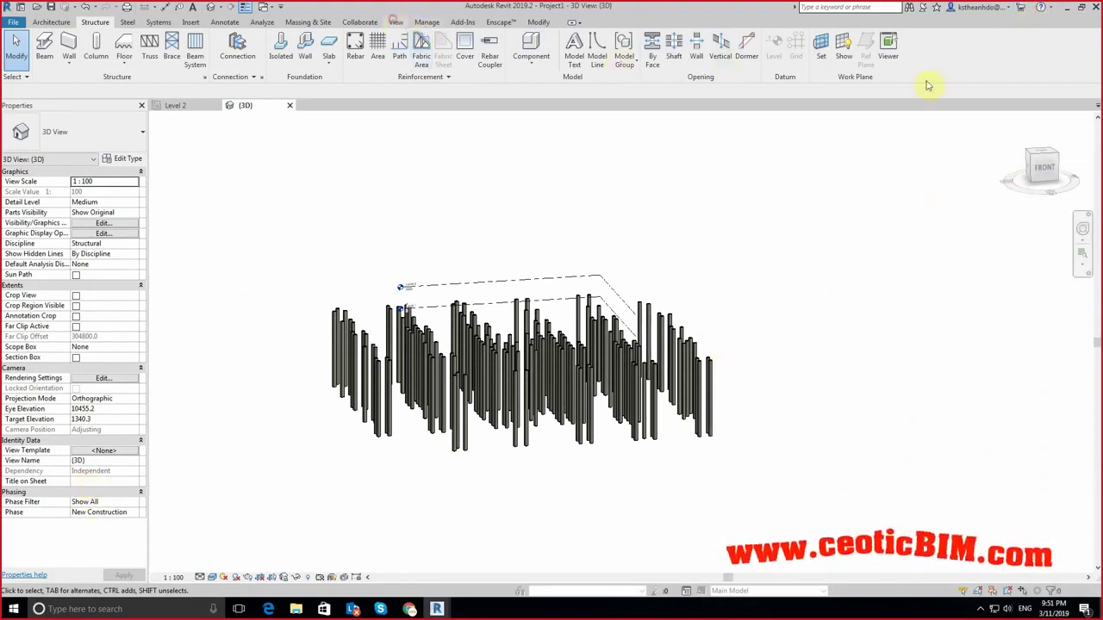
Step: Turn on the Project Browser from User Interface and dismiss the save reminder
left_click(993, 62)
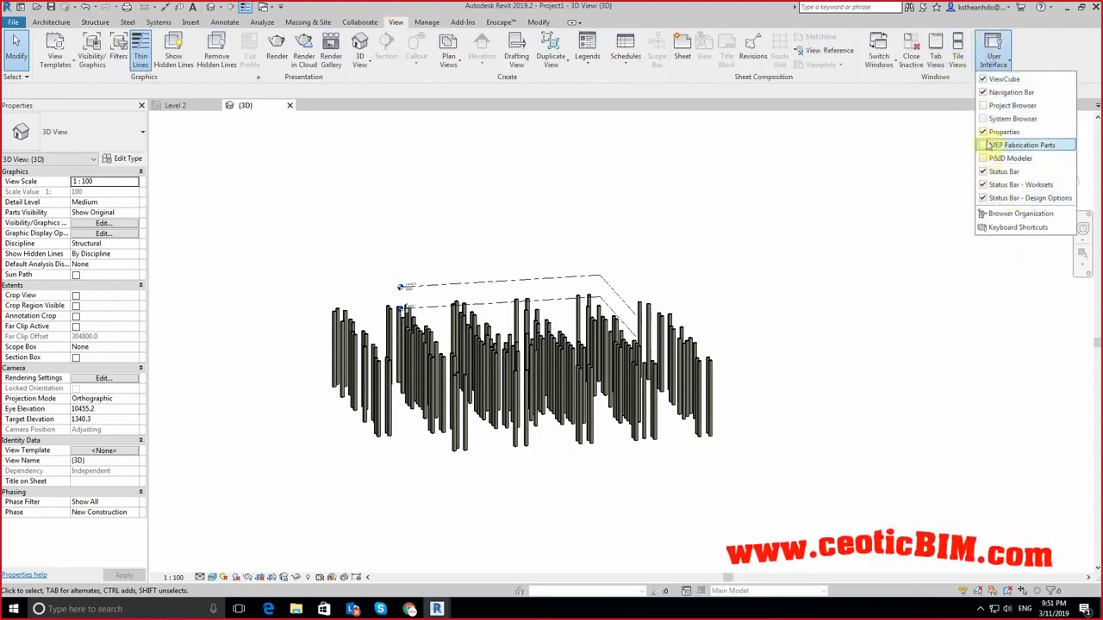
left_click(987, 105)
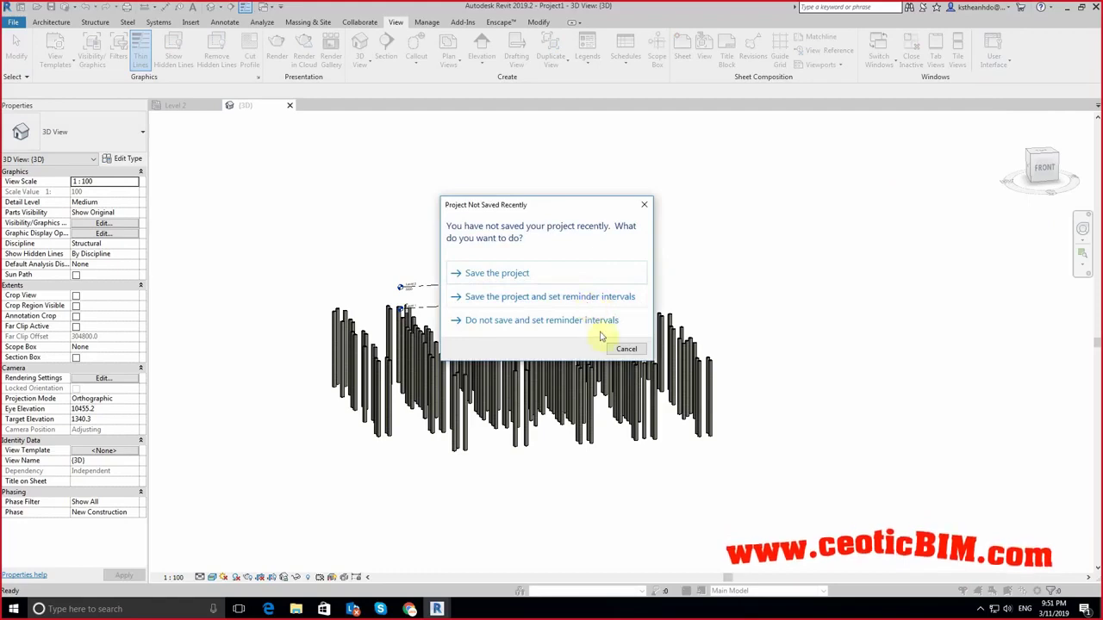
left_click(624, 349)
Step: Open the Level 1 structural plan and recenter the grid in view
double_click(1049, 137)
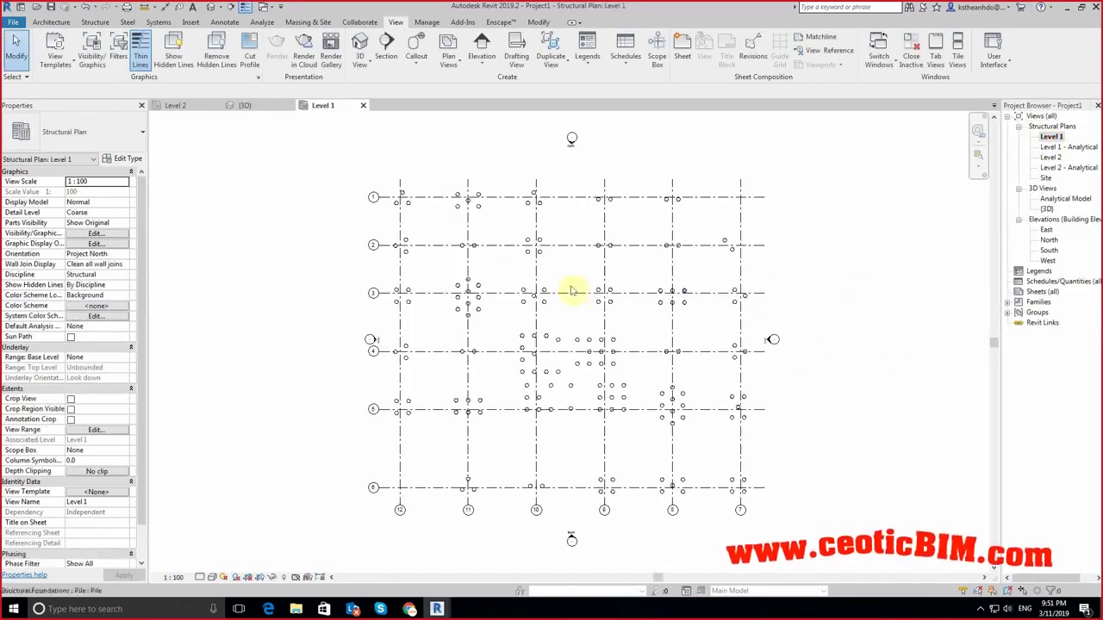
scroll(573, 292, "up", 3)
scroll(544, 337, "down", 4)
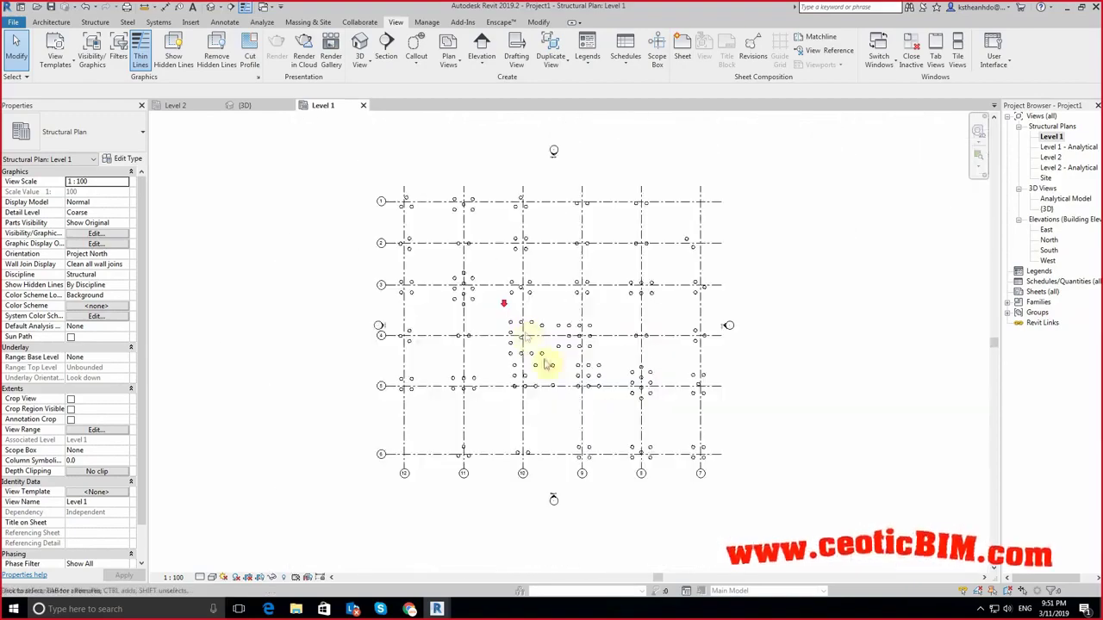
scroll(565, 442, "up", 1)
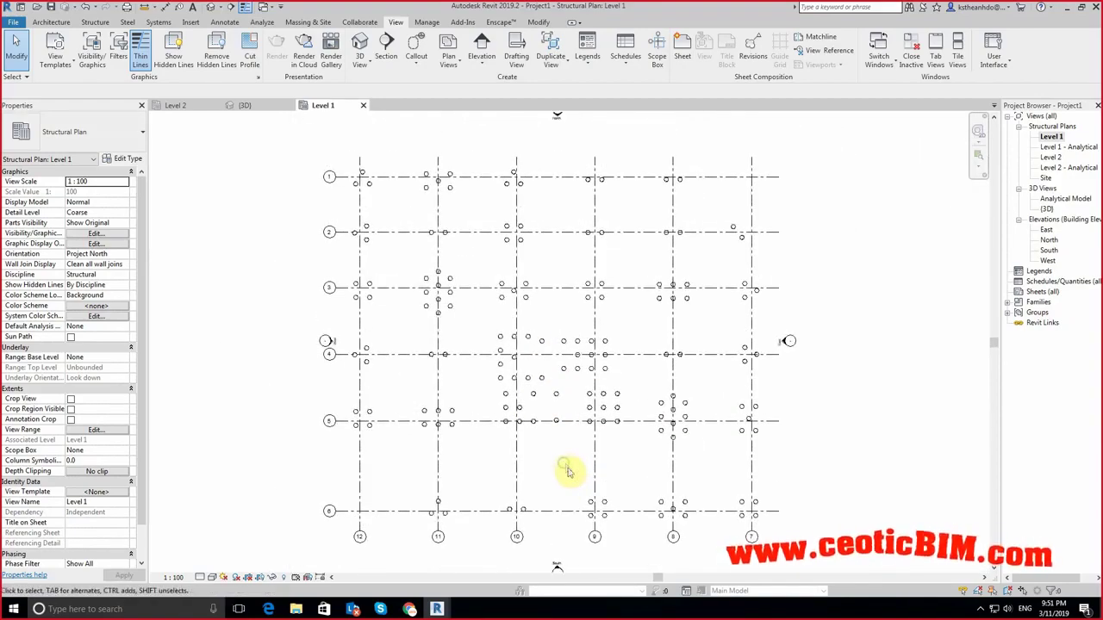
middle_click_drag(568, 471, 576, 464)
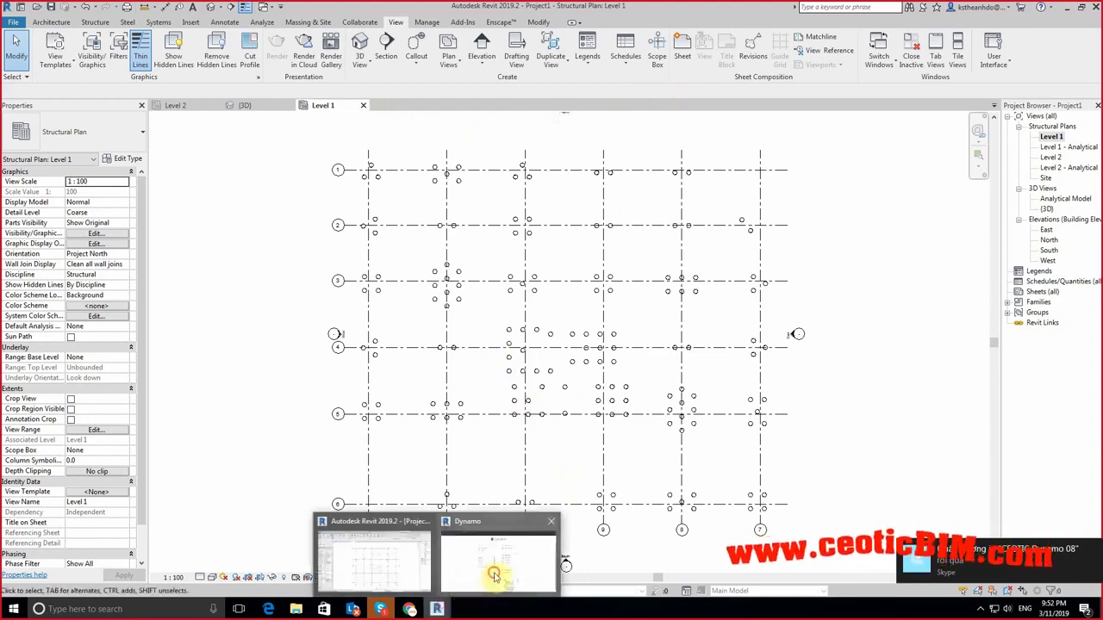
Step: Reopen Circle2Pile and move Select Model Element and the Code Block closer to their neighbours
mouse_move(437, 609)
left_click(484, 574)
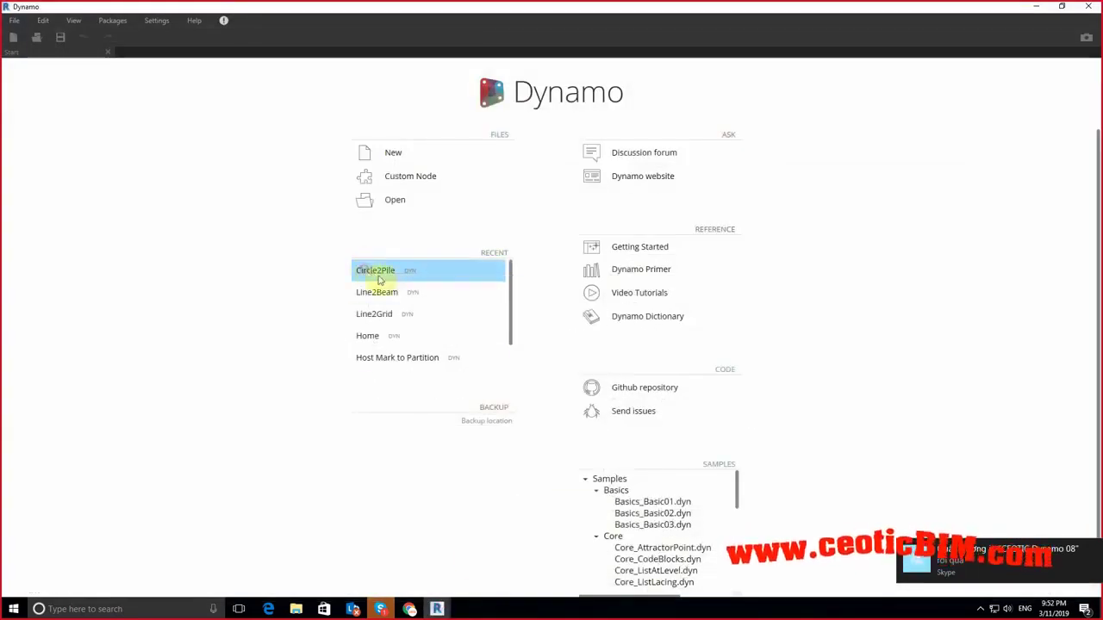
left_click(373, 273)
scroll(893, 438, "down", 3)
scroll(739, 393, "down", 3)
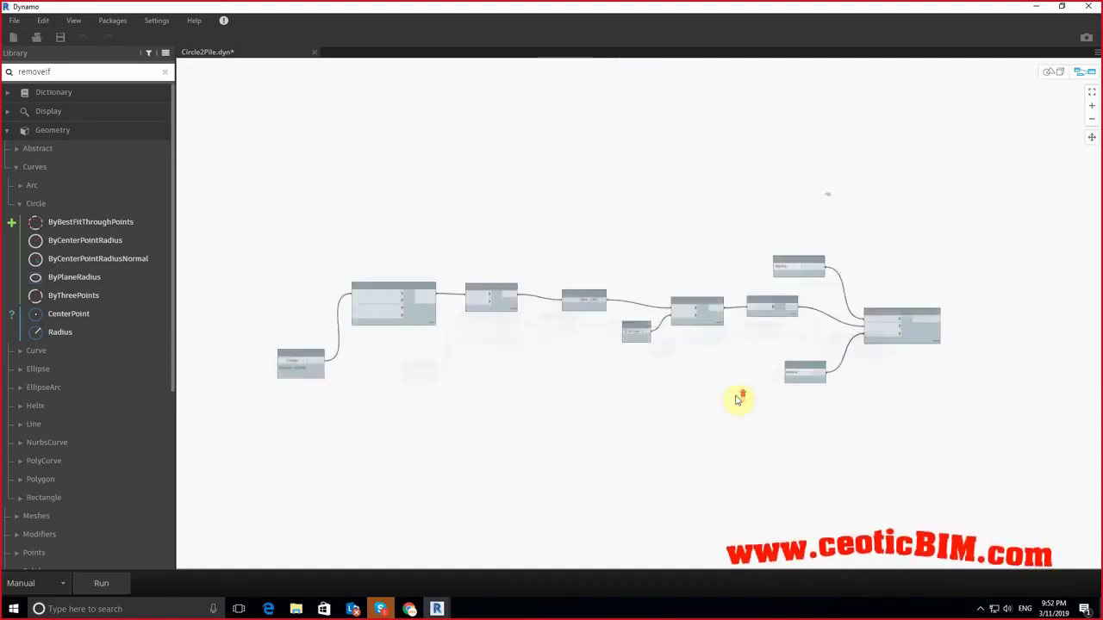
scroll(670, 431, "down", 2)
middle_click_drag(669, 431, 771, 424)
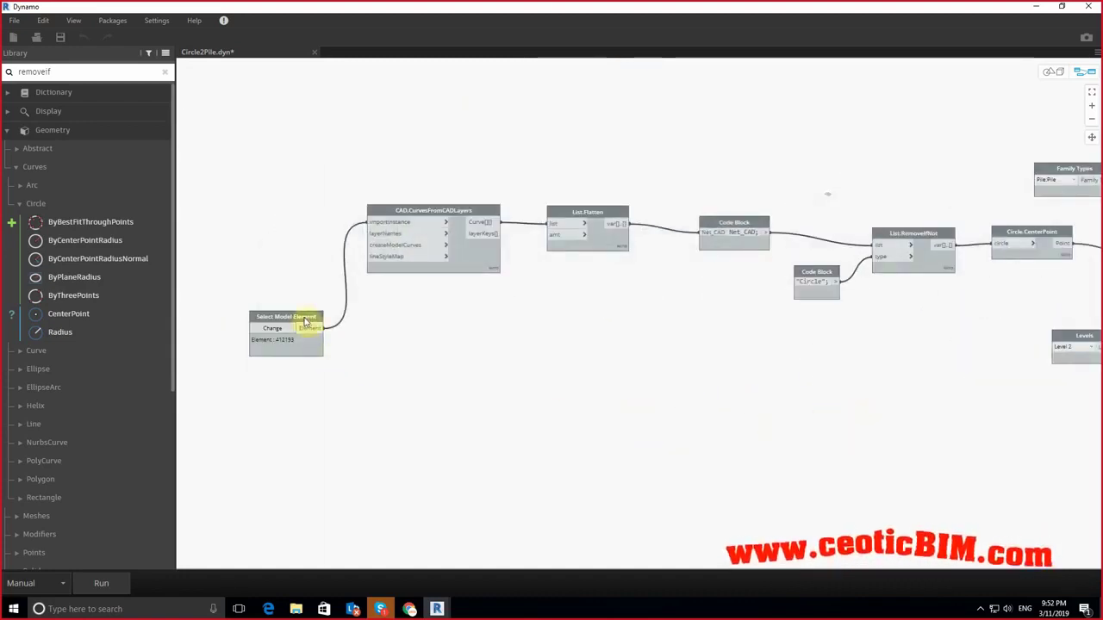
left_click_drag(307, 317, 304, 223)
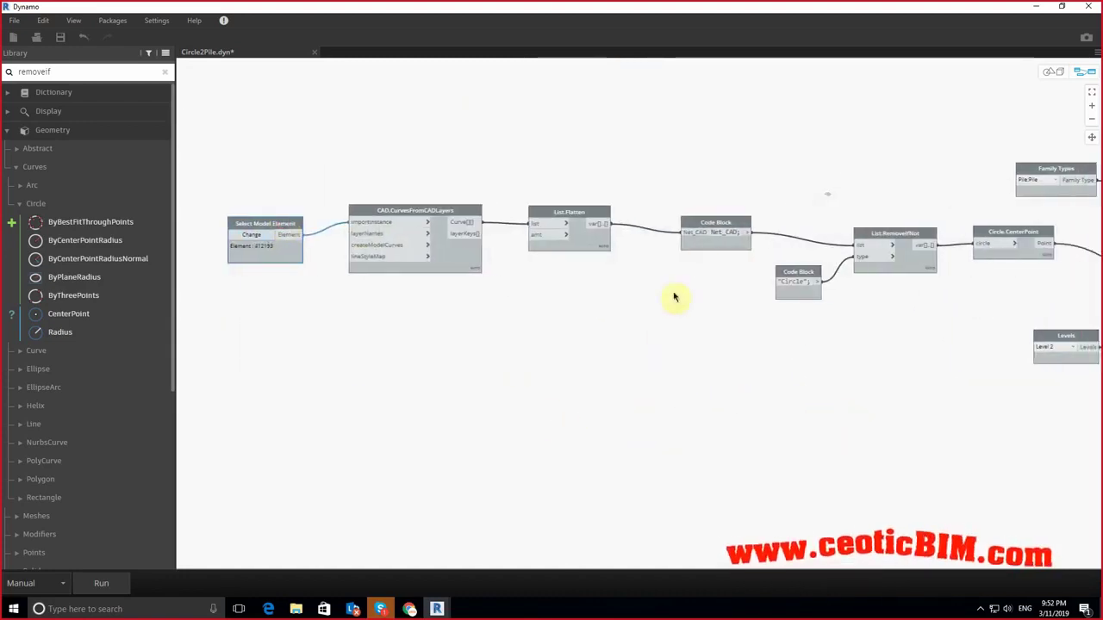
mouse_move(707, 226)
left_mouse_down()
mouse_move(541, 224)
mouse_move(556, 223)
left_mouse_up()
Step: Shift FamilyInstance.ByPointAndLevel to the right to complete the compact node row
scroll(764, 315, "down", 2)
scroll(763, 316, "down", 3)
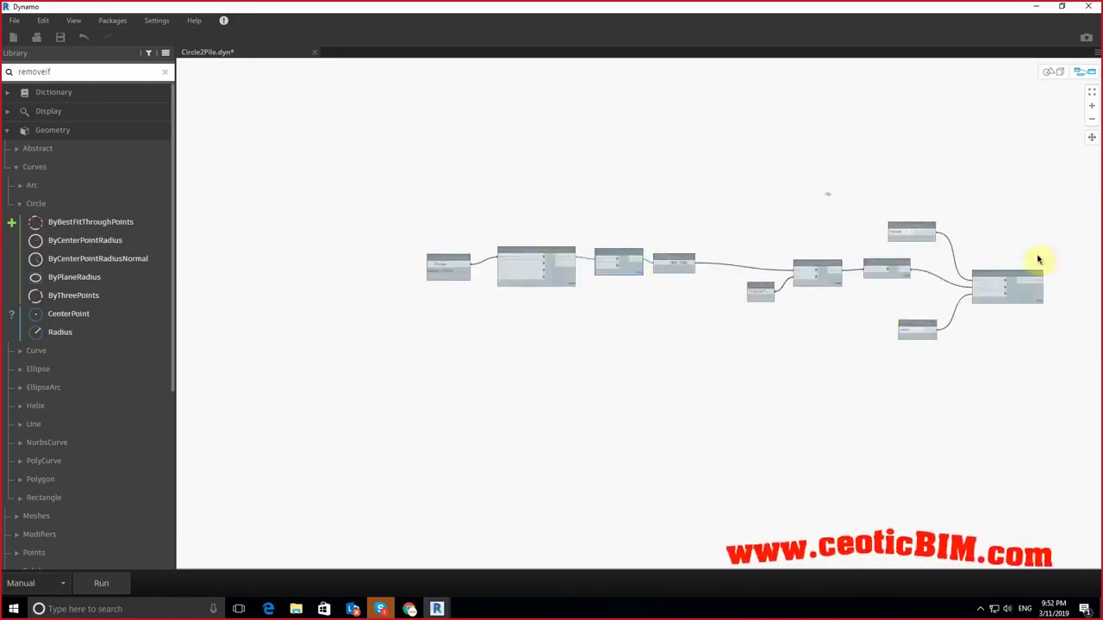
scroll(1042, 256, "up", 3)
middle_click_drag(980, 463, 824, 353)
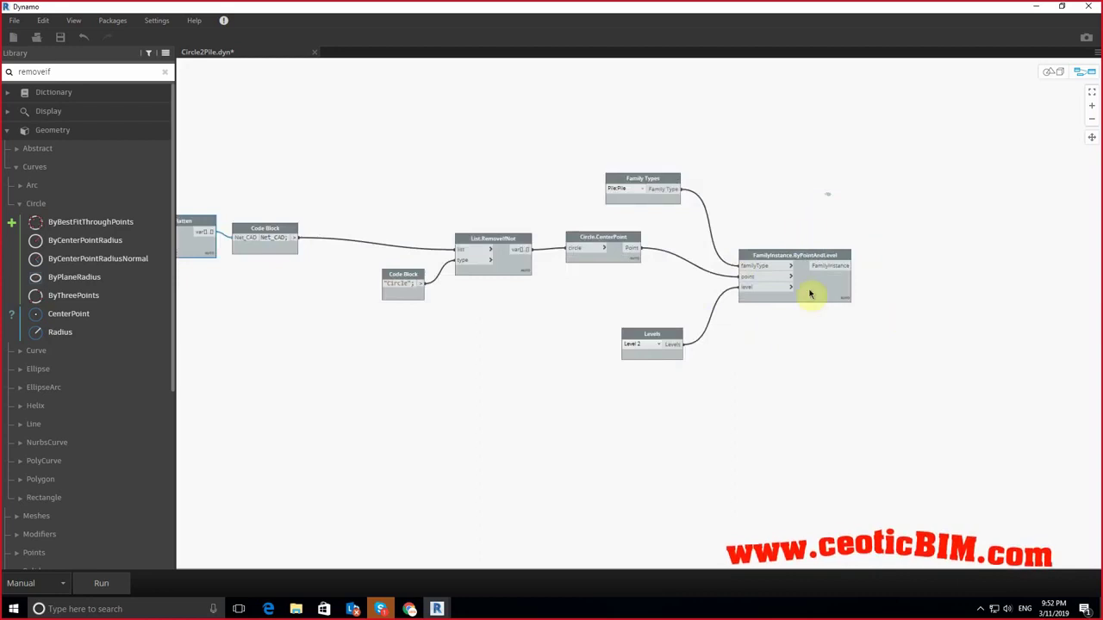
left_click_drag(835, 256, 885, 248)
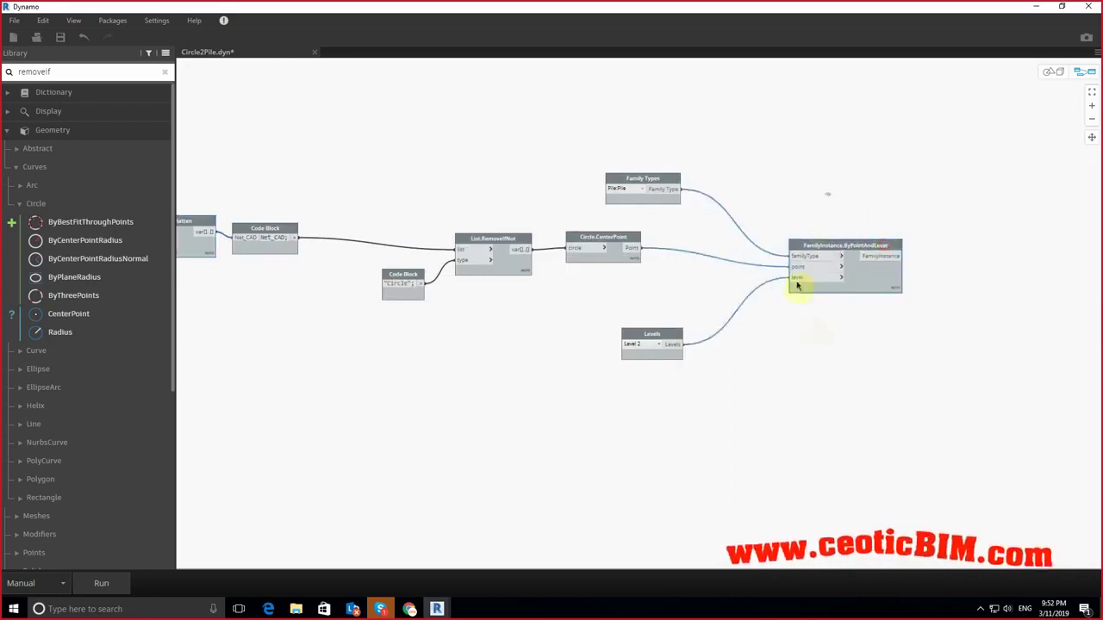
middle_click_drag(931, 288, 1005, 293)
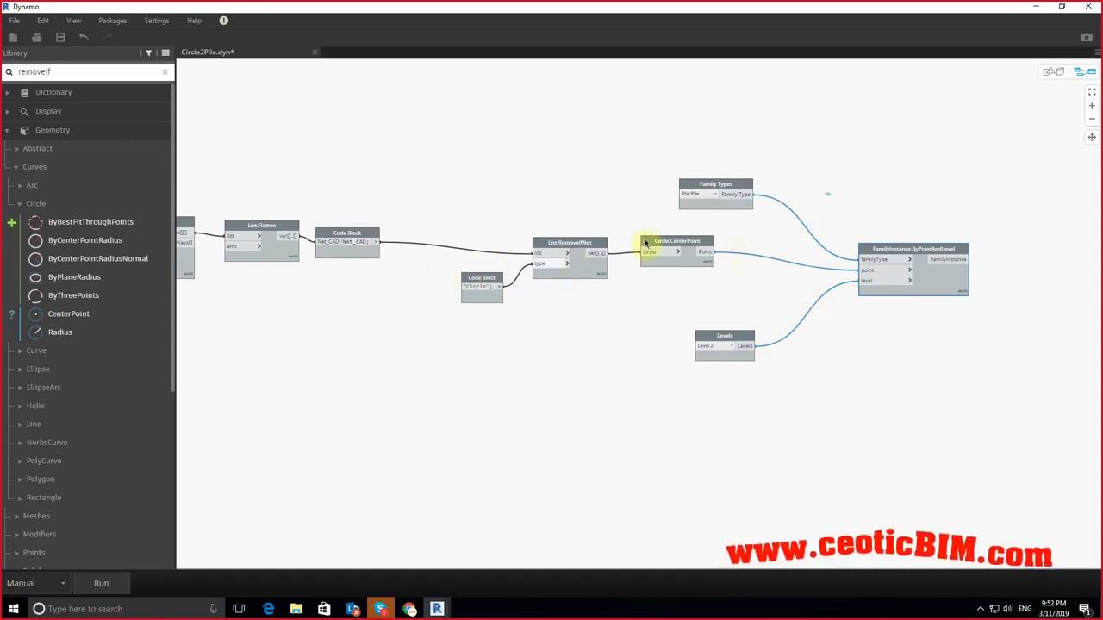
left_click(810, 471)
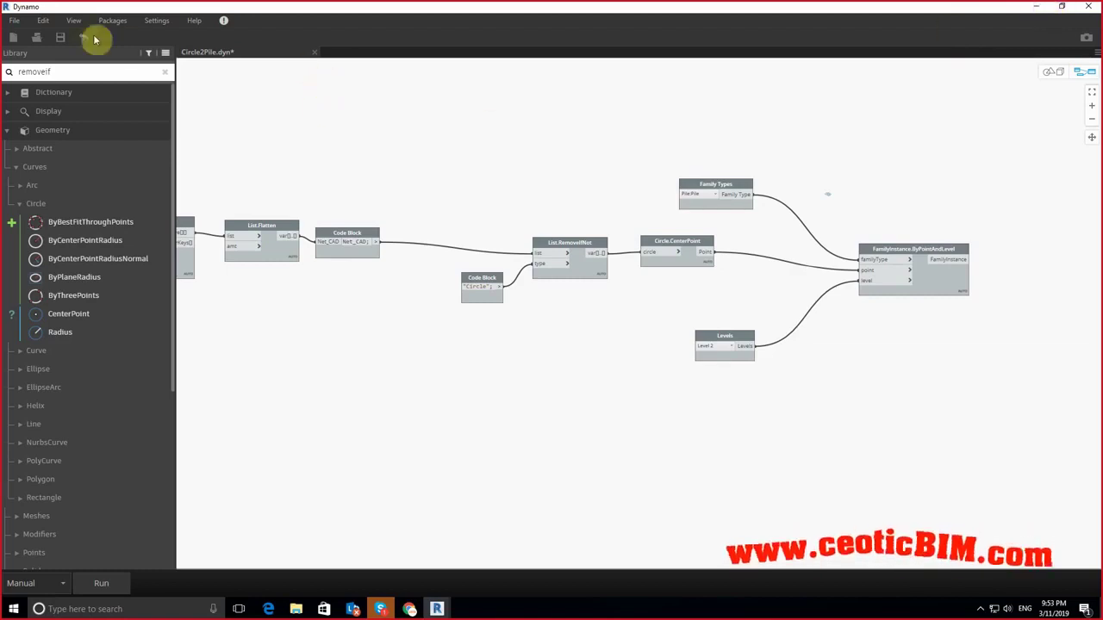
scroll(836, 190, "down", 2)
scroll(689, 168, "up", 3)
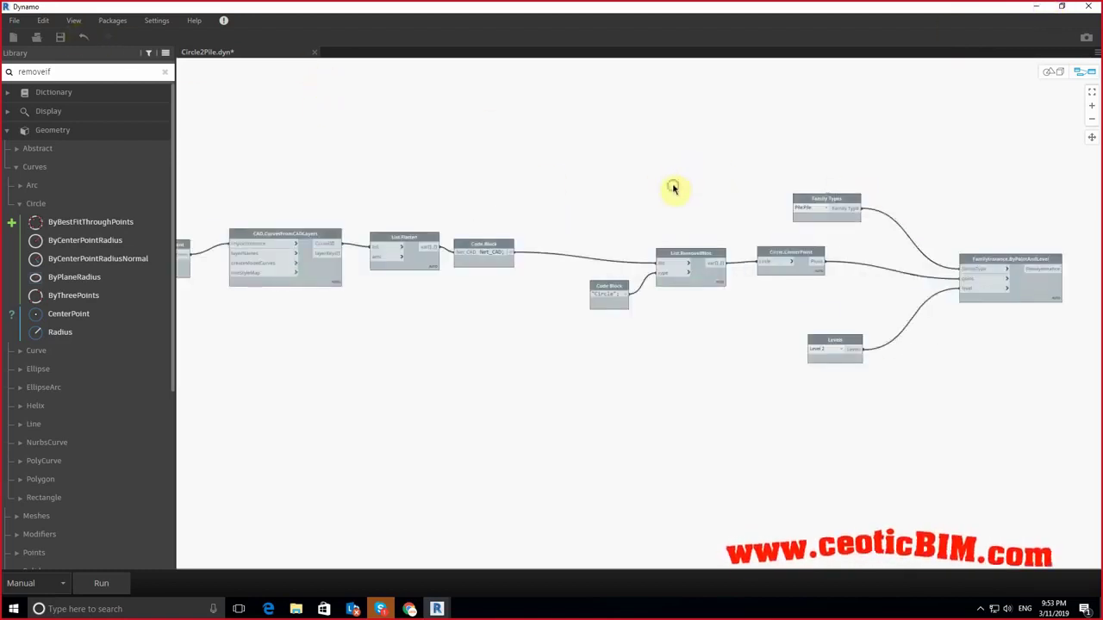
scroll(668, 187, "up", 1)
mouse_move(637, 184)
middle_mouse_down()
mouse_move(754, 194)
mouse_move(577, 174)
middle_mouse_up()
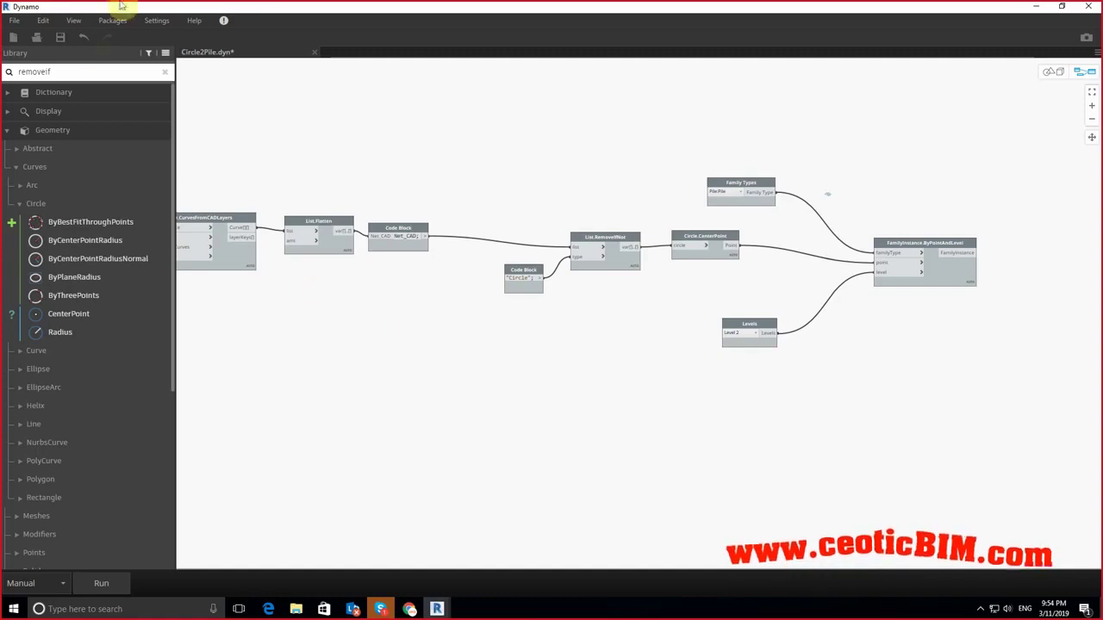
Step: Save the rearranged Circle2Pile.dyn and minimize Dynamo
left_click(60, 37)
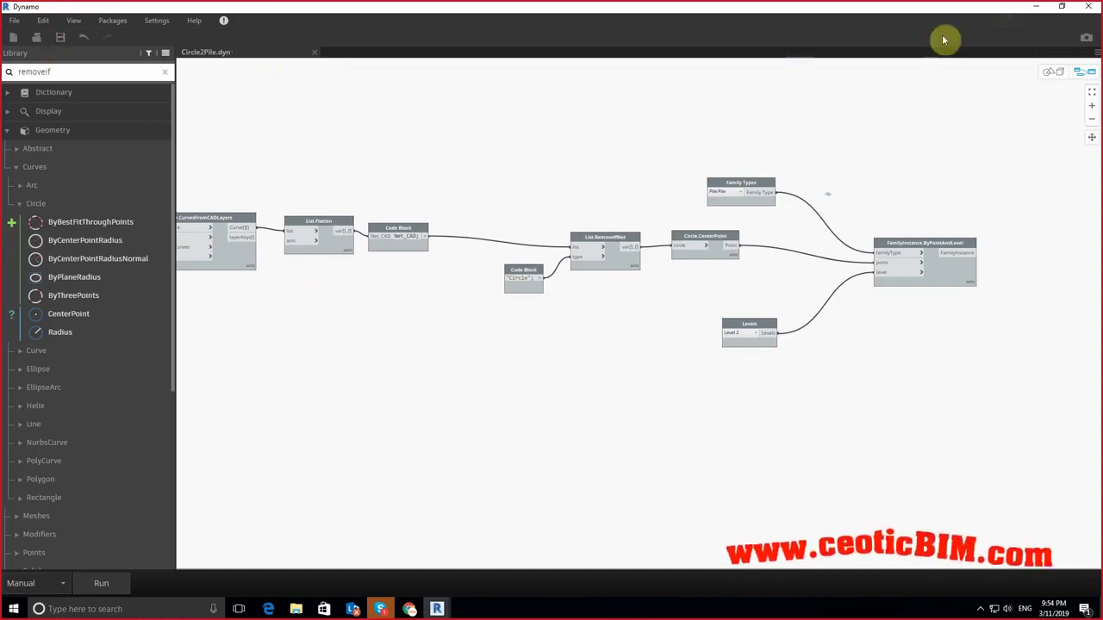
left_click(1036, 6)
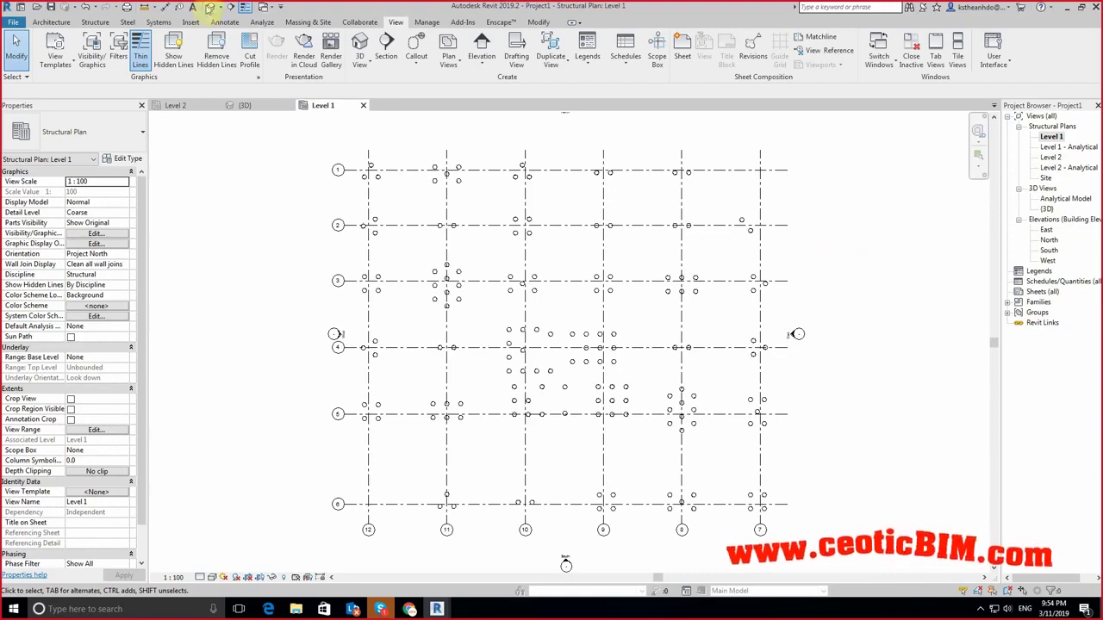
Step: Link 02_PileCap.dwg using Auto - Center to Center positioning and millimeter import units
left_click(190, 21)
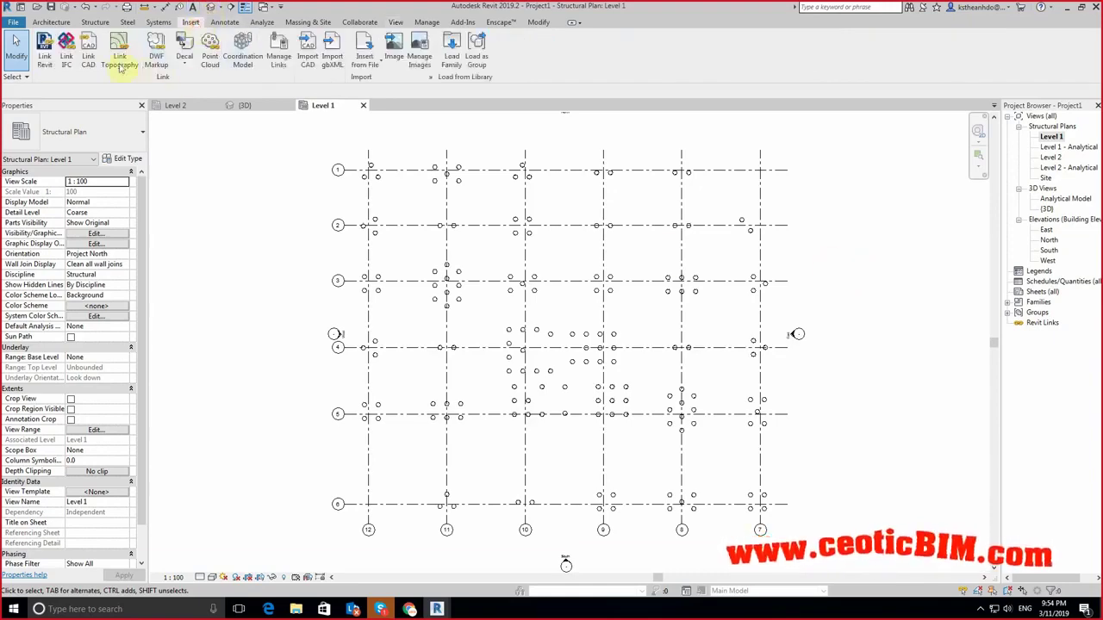
left_click(88, 54)
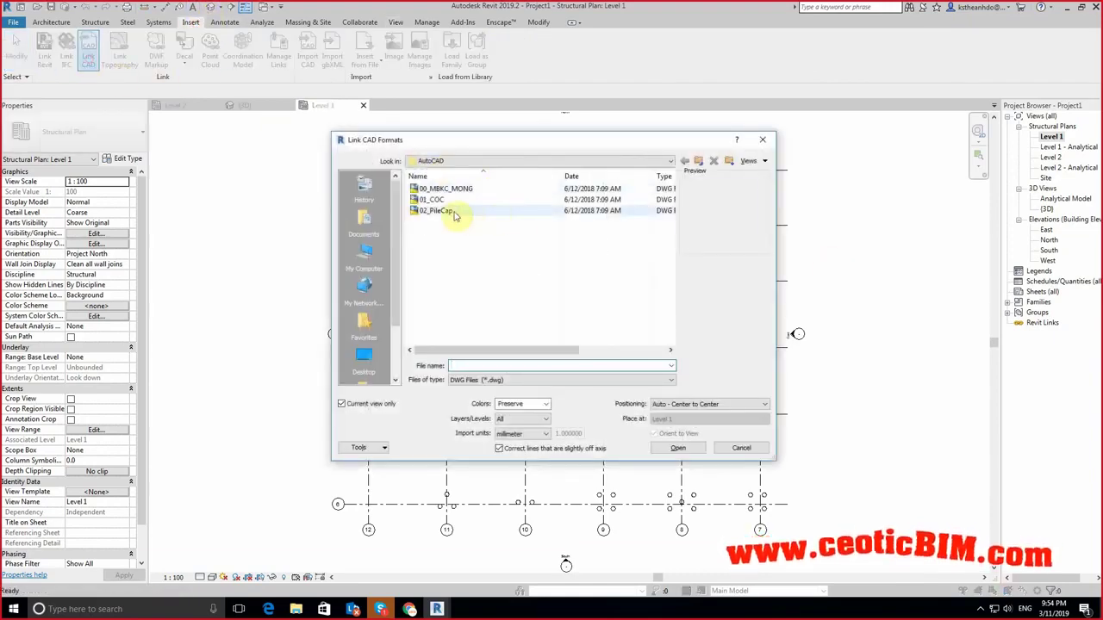
left_click(436, 211)
left_click(702, 405)
left_click(705, 412)
left_click(506, 436)
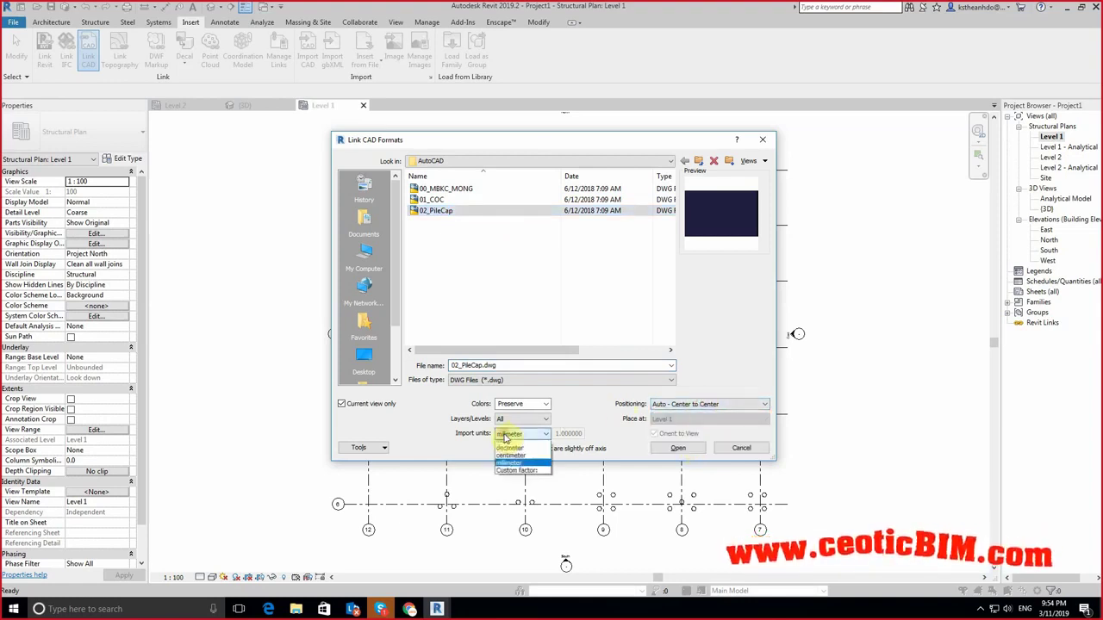
left_click(509, 438)
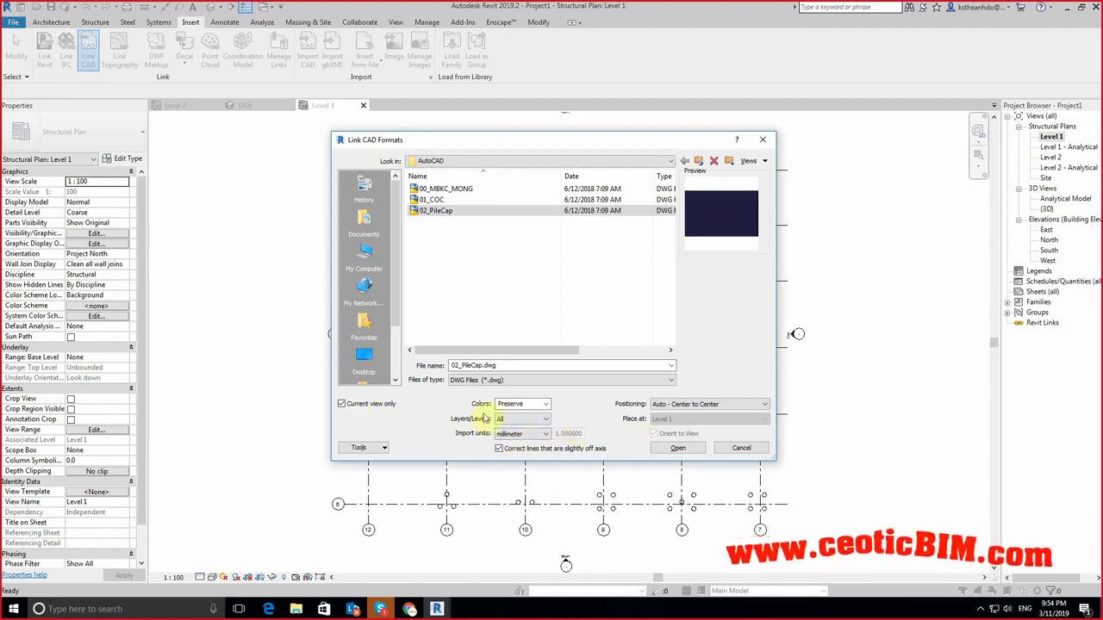
left_click(678, 449)
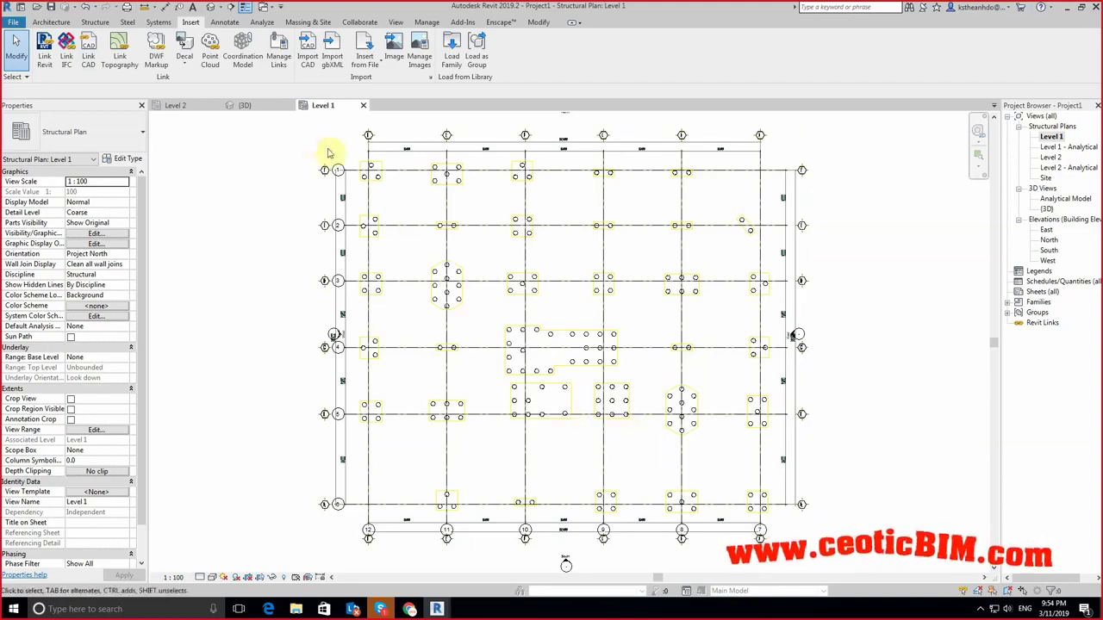
Step: Select the linked pile-cap drawing and move it nearer the model grids
scroll(327, 155, "up", 5)
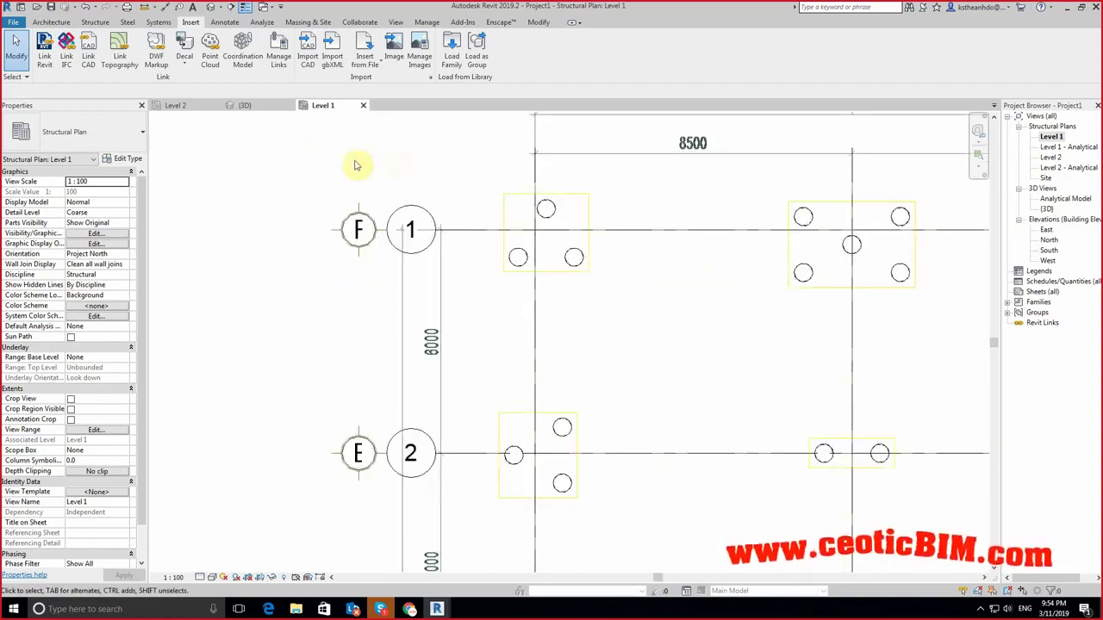
scroll(357, 165, "down", 5)
middle_click_drag(498, 467, 492, 315)
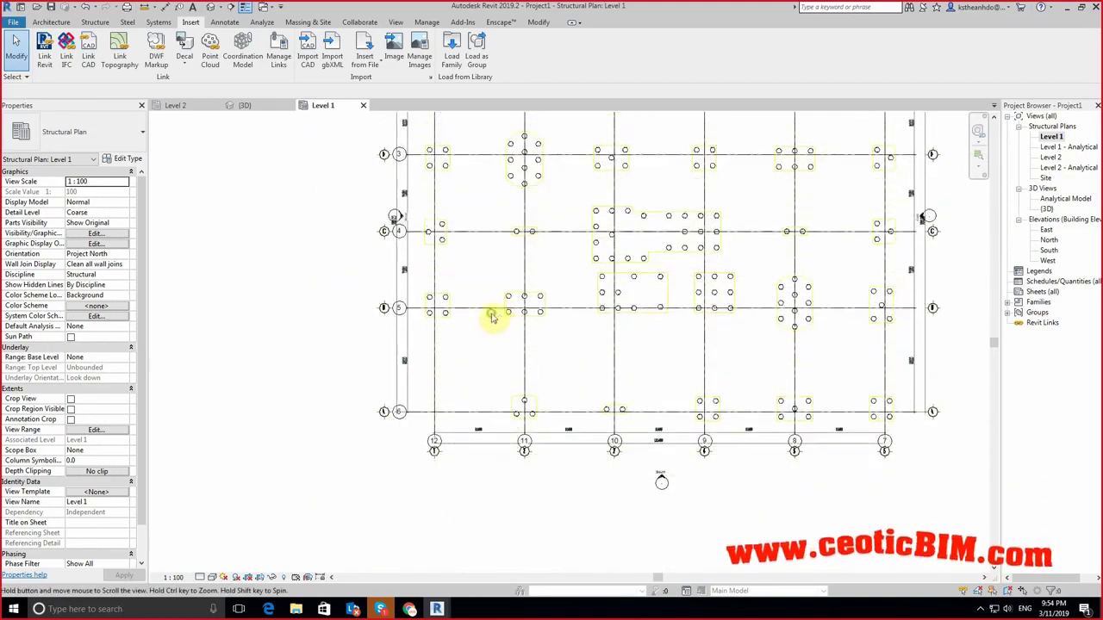
scroll(492, 315, "up", 2)
scroll(443, 387, "down", 4)
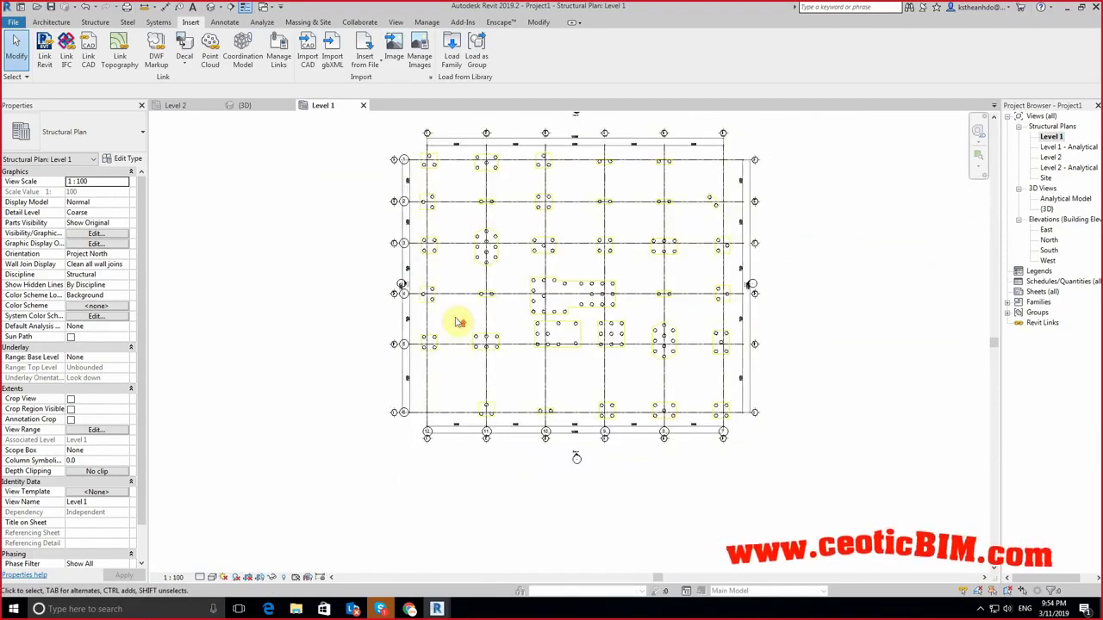
scroll(458, 320, "up", 3)
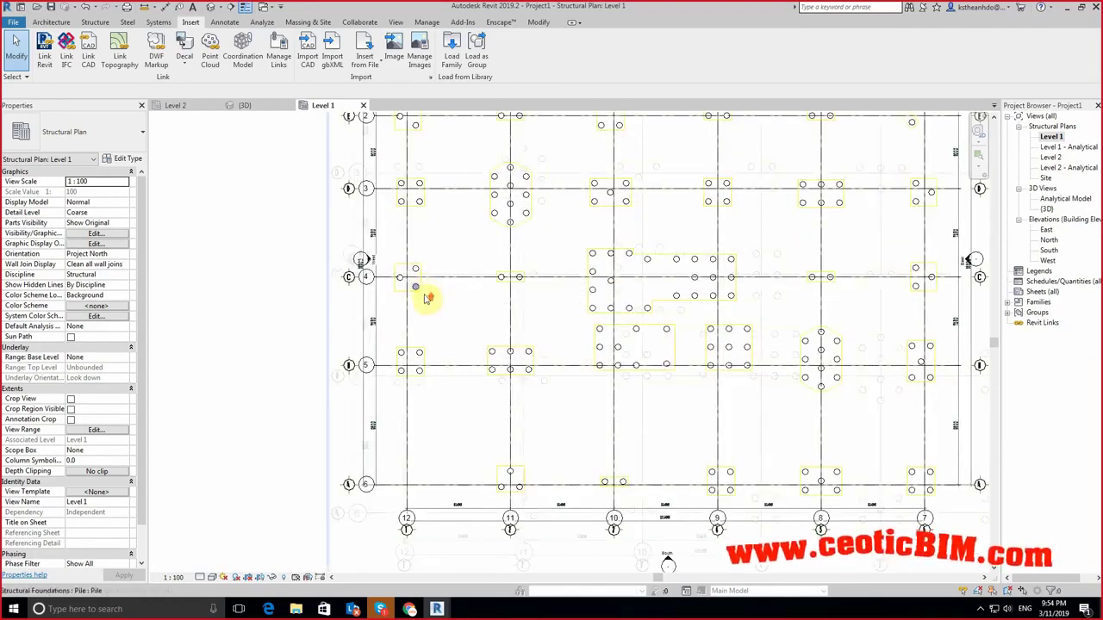
scroll(421, 287, "up", 3)
left_click(417, 290)
left_click_drag(414, 290, 533, 241)
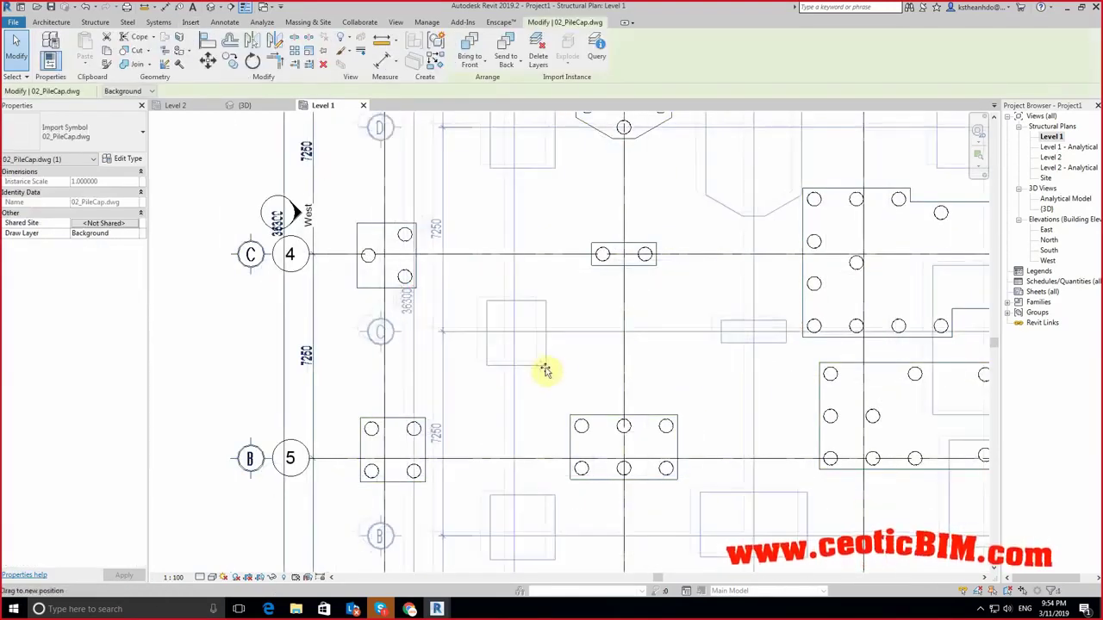
scroll(532, 241, "down", 2)
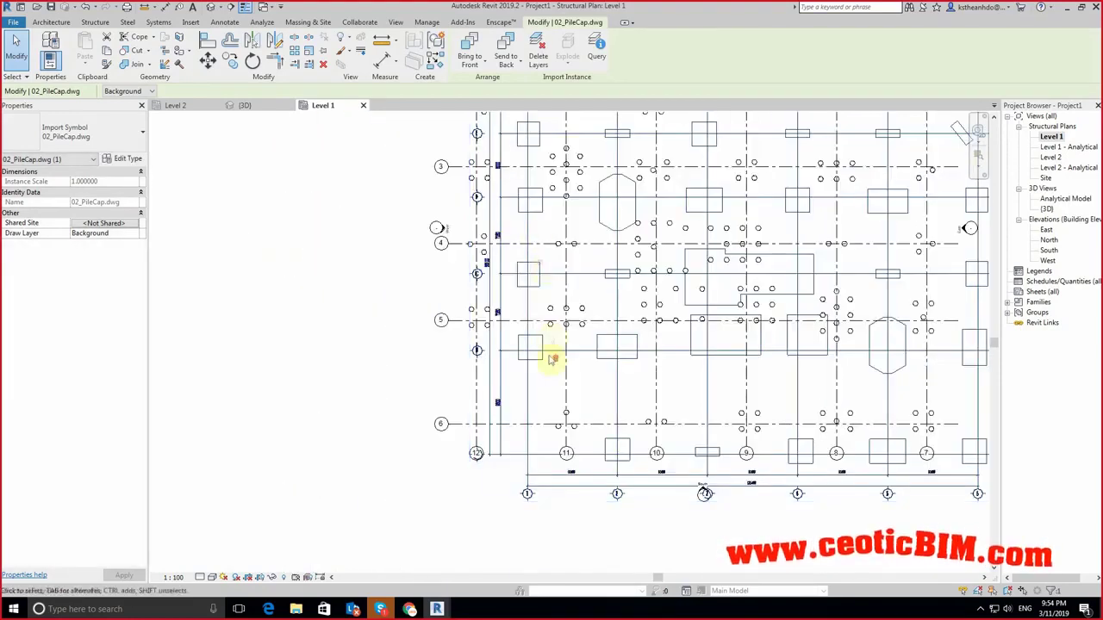
Step: Align the drawing's grid line onto grid 12 with AL
key("Escape")
scroll(551, 356, "up", 2)
key("a")
key("l")
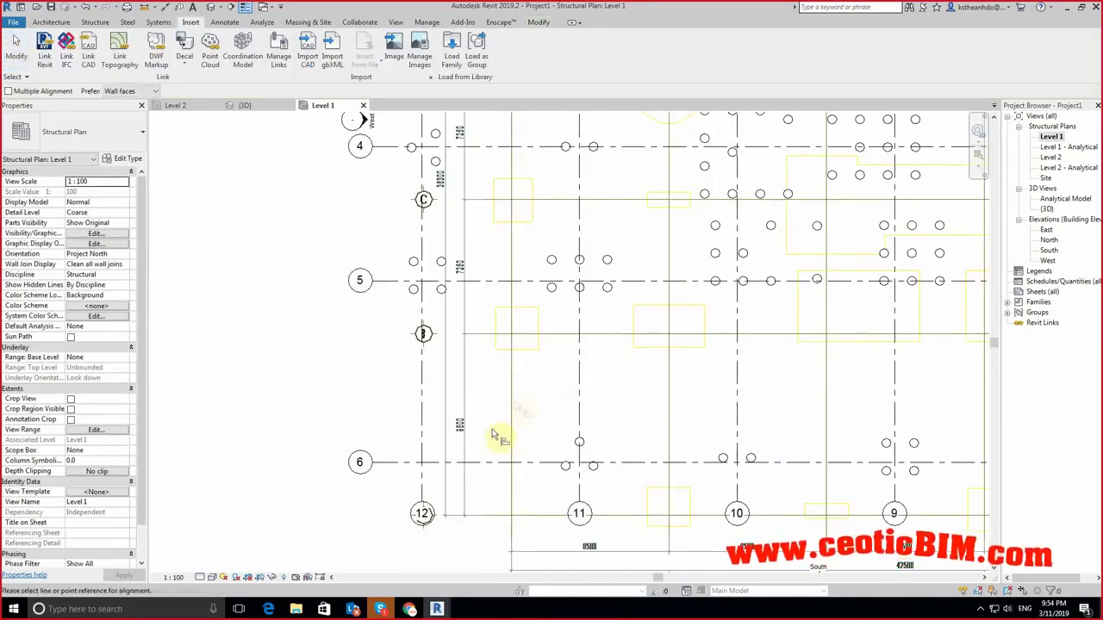
scroll(512, 450, "down", 2)
scroll(573, 385, "up", 1)
scroll(573, 385, "up", 1)
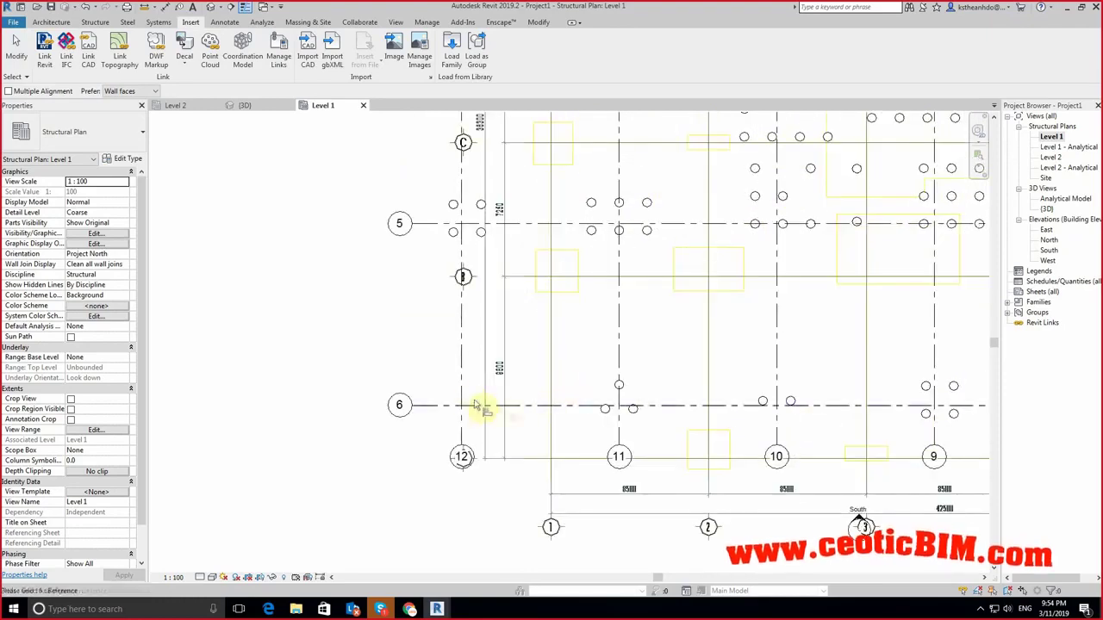
left_click(550, 432)
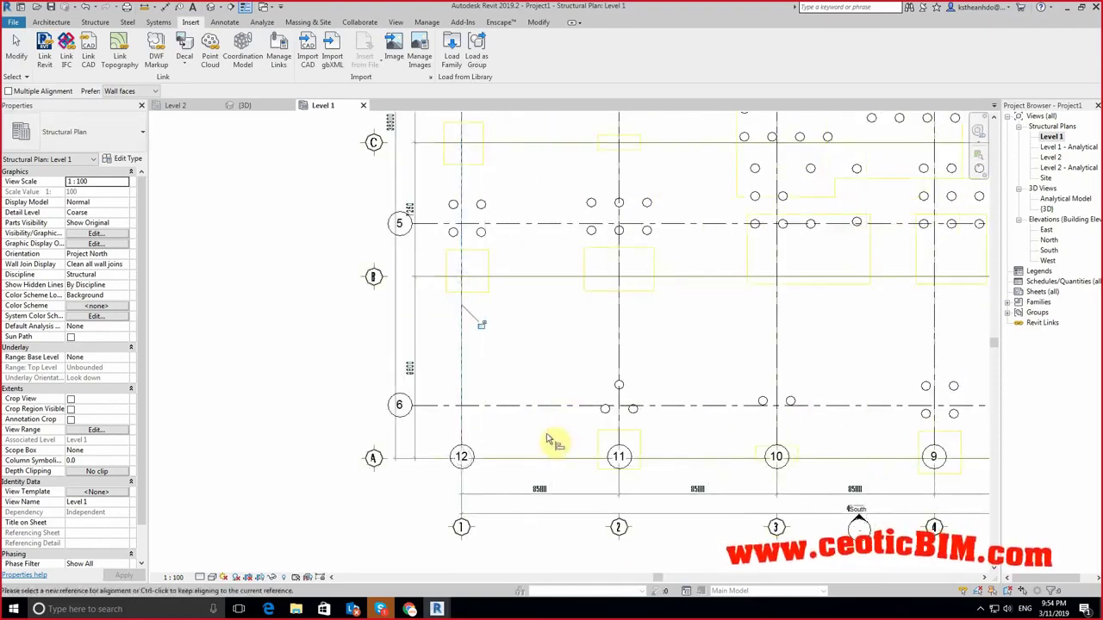
key("Escape")
Step: Align the drawing's grid A onto grid 6
key("a")
key("l")
left_click(517, 405)
left_click(517, 459)
key("Escape")
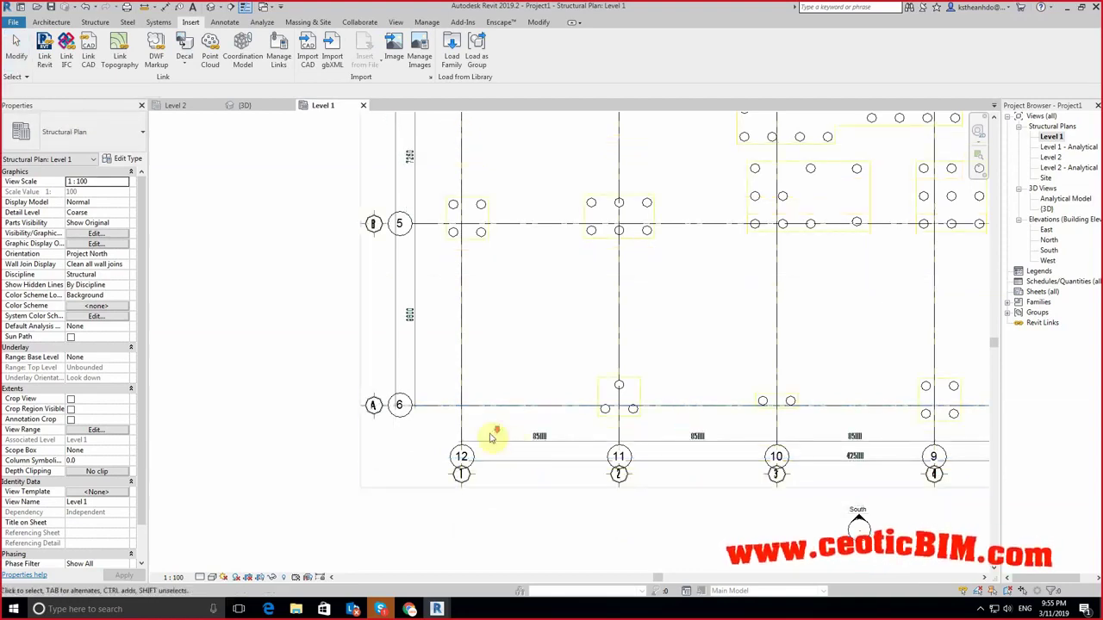
scroll(517, 431, "down", 5)
scroll(635, 239, "up", 3)
scroll(612, 252, "up", 2)
scroll(534, 270, "down", 3)
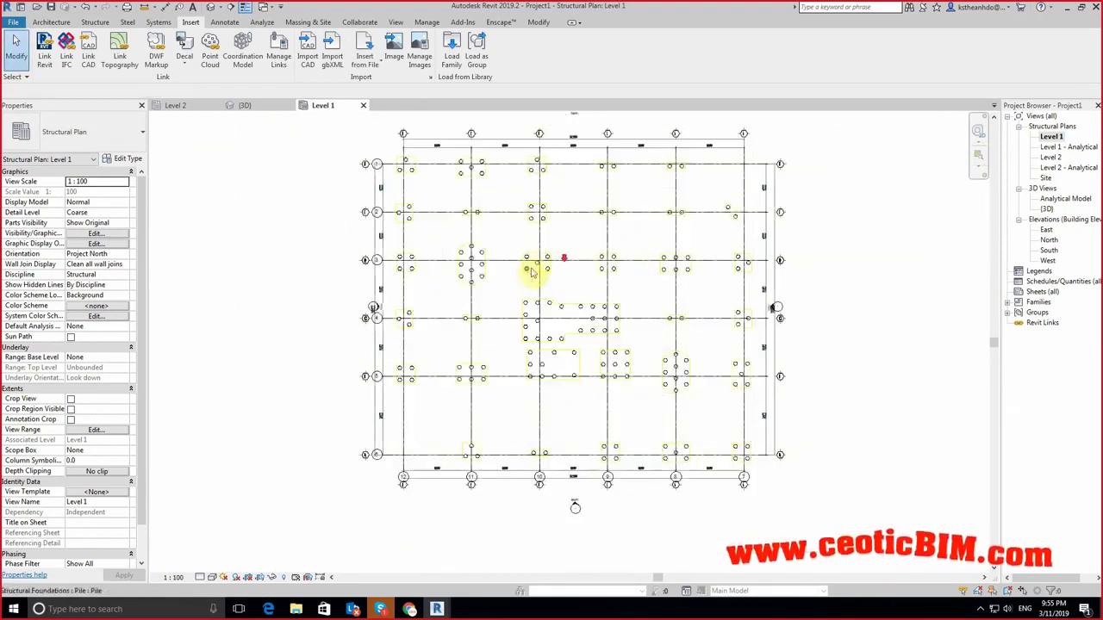
scroll(541, 173, "up", 4)
Step: Delete every layer of the linked pile-cap DWG except 00-XMT.Pile caps
left_click(421, 182)
left_click(535, 60)
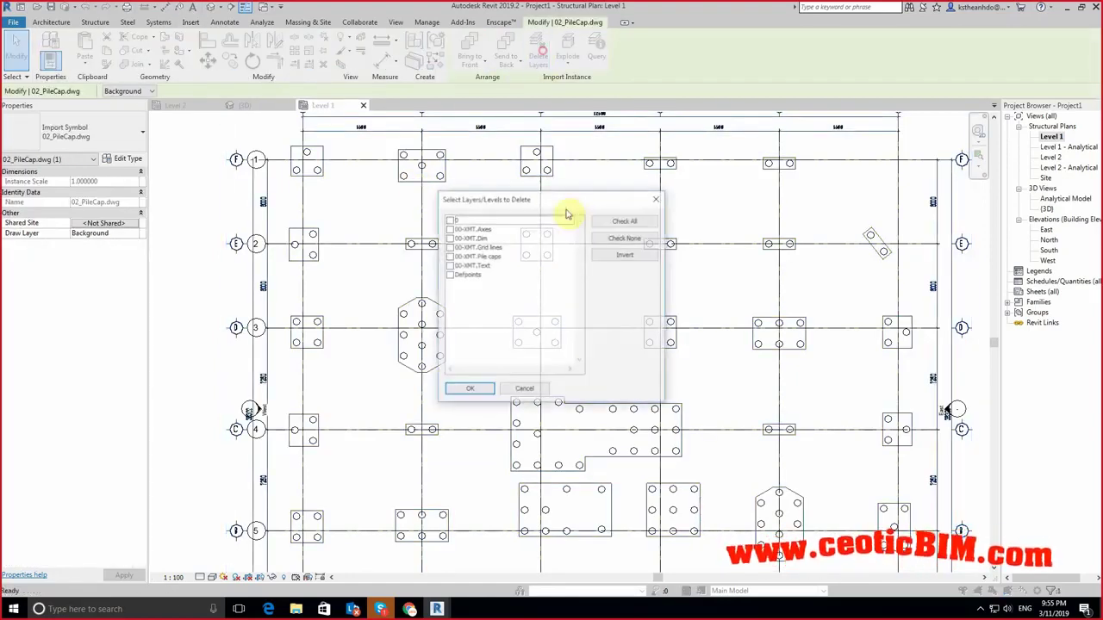
left_click(625, 220)
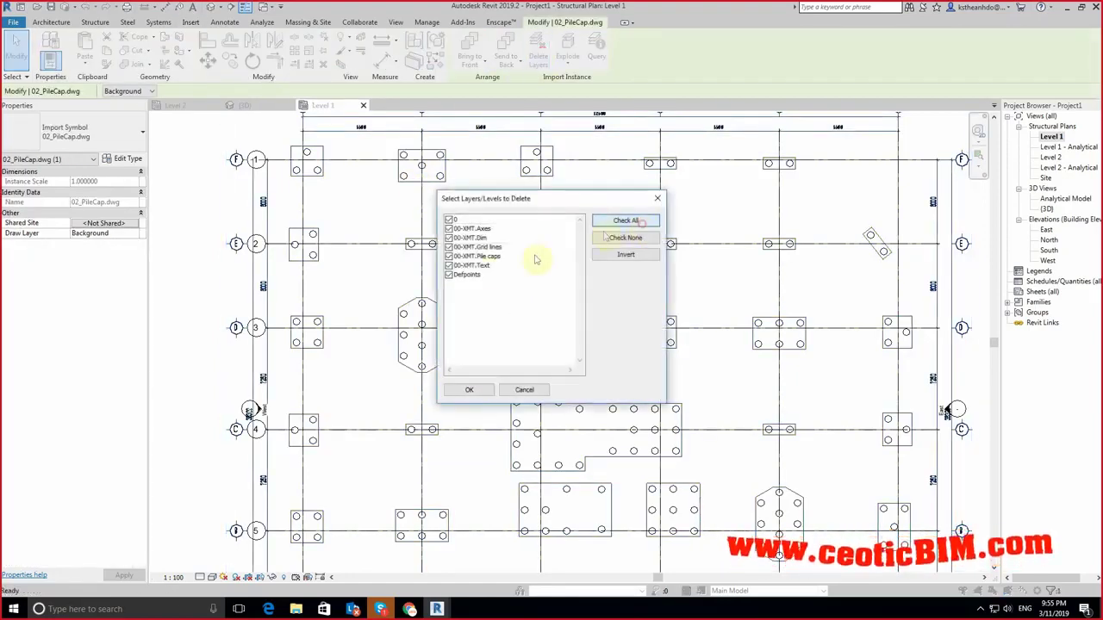
left_click(449, 256)
left_click(470, 390)
Step: Check that the trimmed pile-cap drawing still aligns with the grids, then bring Dynamo forward
left_click(465, 396)
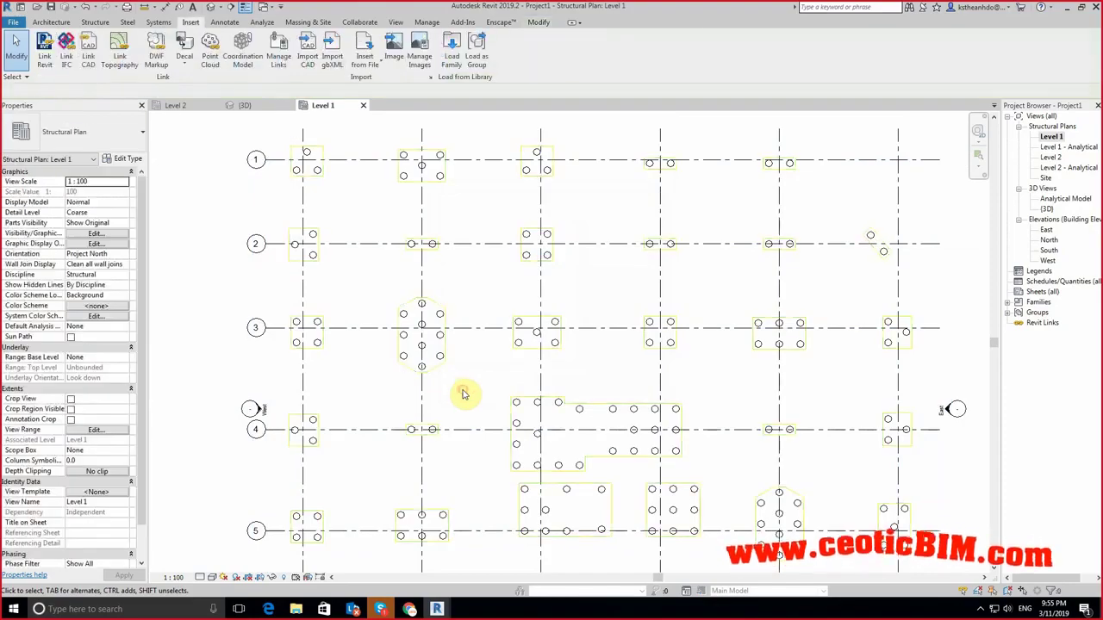
scroll(419, 382, "up", 3)
left_click(415, 357)
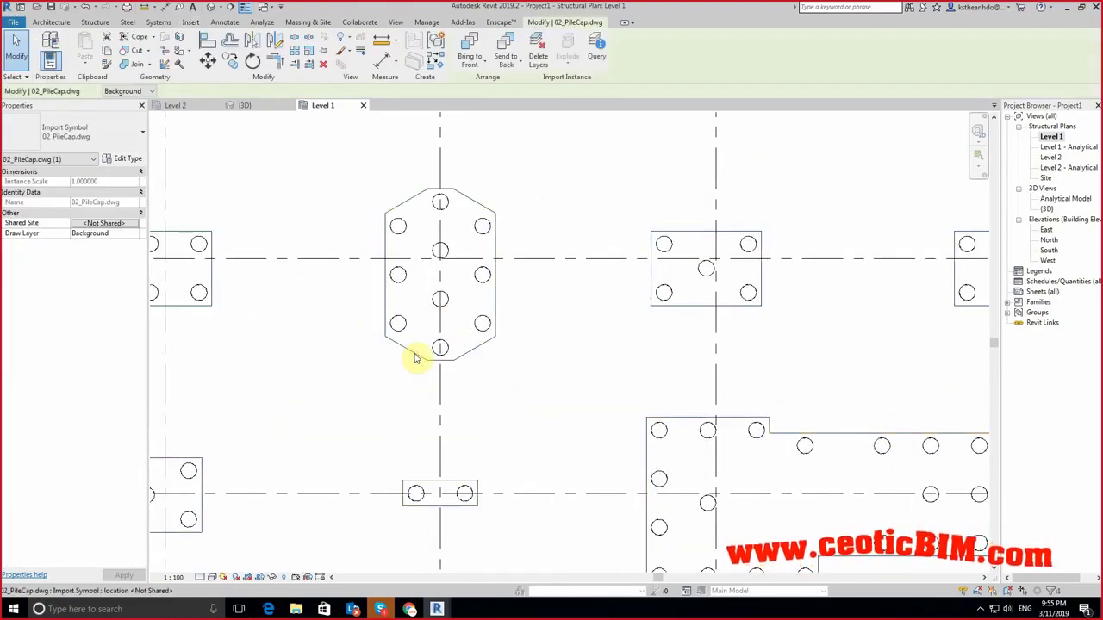
scroll(598, 317, "down", 5)
middle_click_drag(592, 343, 419, 263)
scroll(419, 264, "down", 2)
scroll(492, 315, "down", 2)
scroll(522, 322, "up", 1)
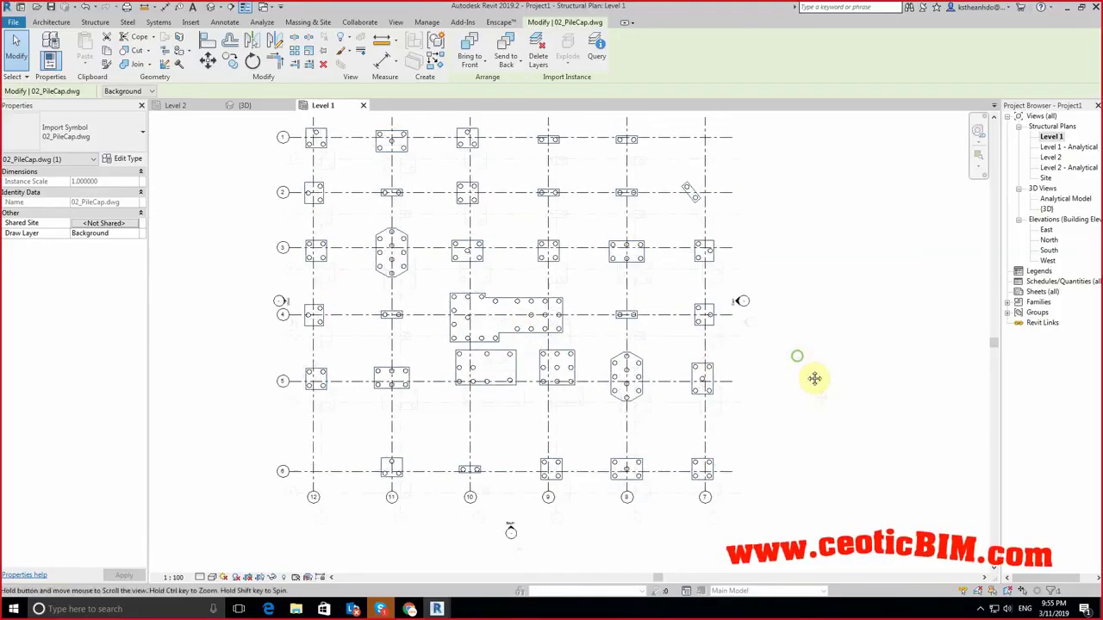
middle_click_drag(813, 374, 815, 394)
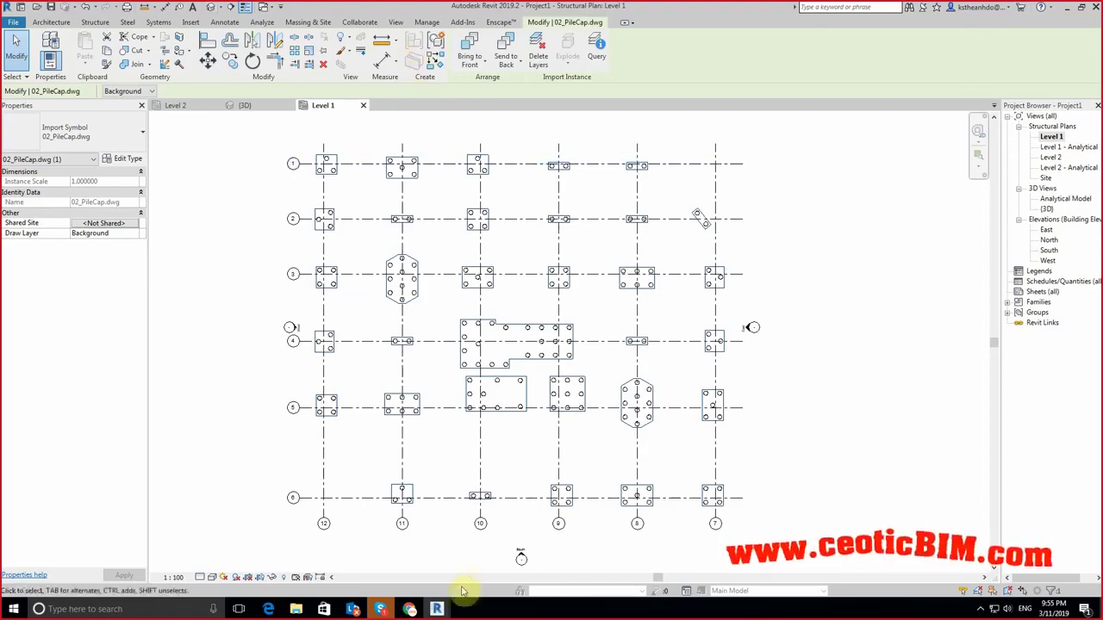
mouse_move(437, 609)
left_click(471, 560)
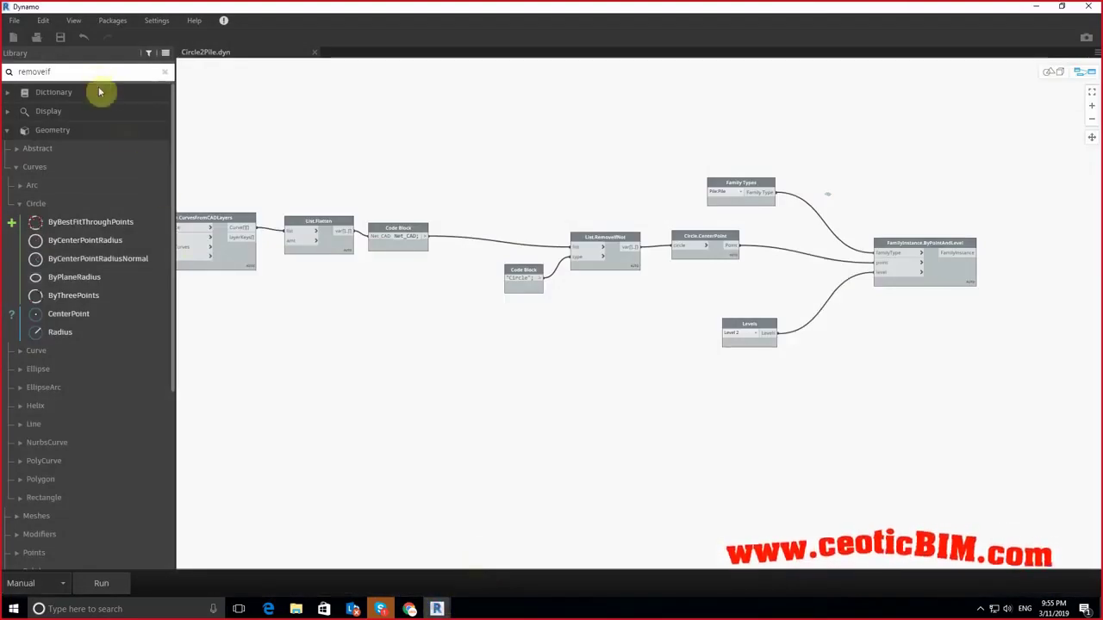
Step: Close Circle2Pile.dyn, open a blank Dynamo workspace, and pan Revit's plan to empty space
left_click(314, 51)
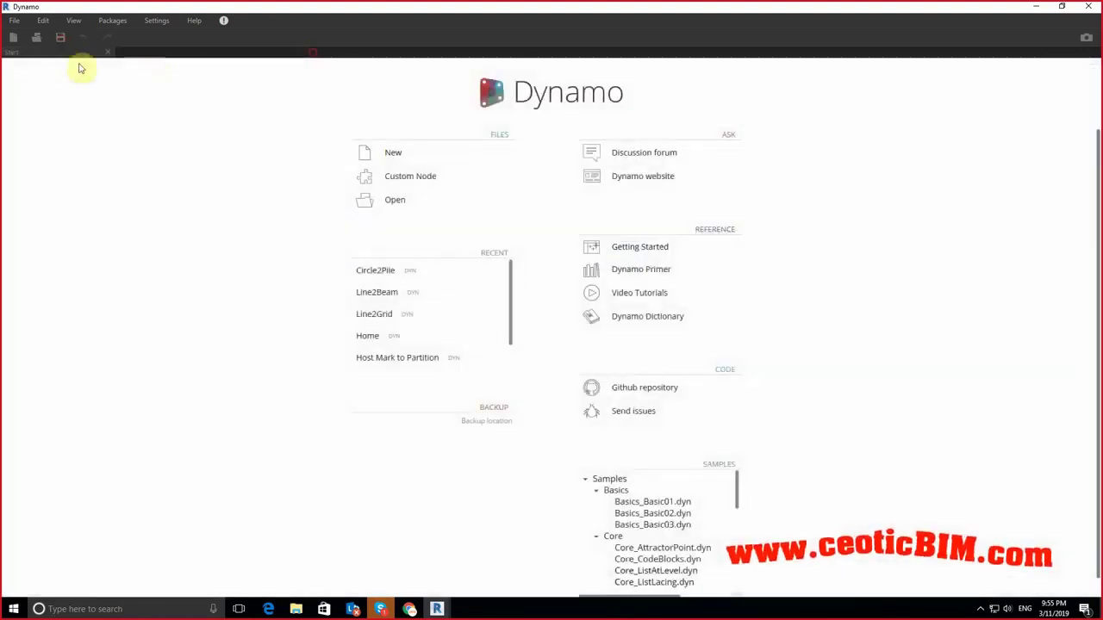
left_click(14, 37)
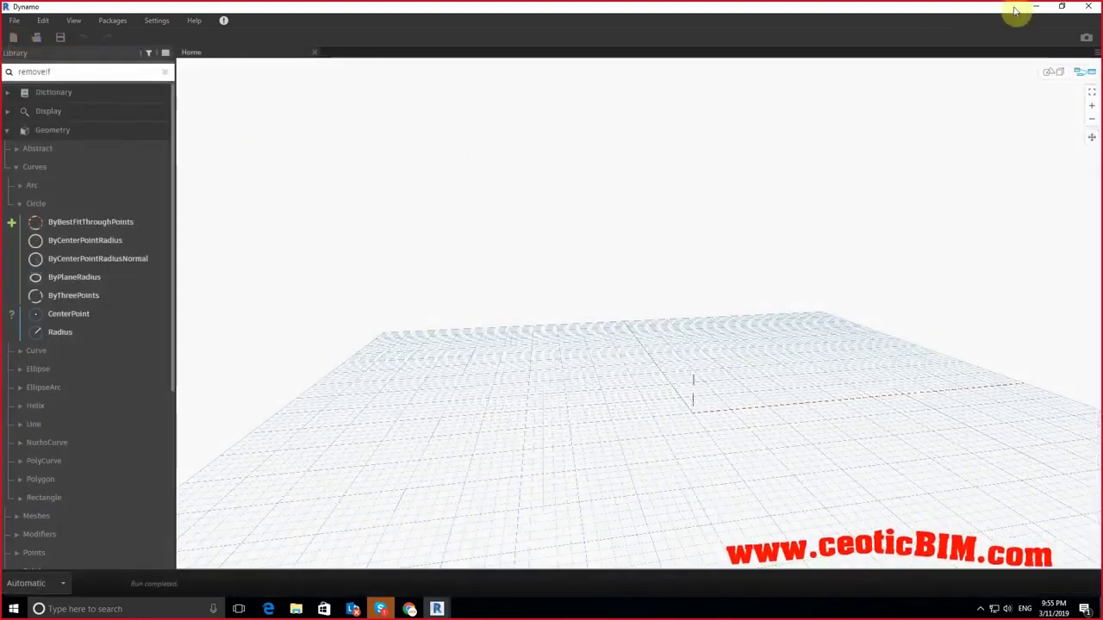
left_click(1033, 8)
left_click(781, 337)
middle_click_drag(819, 293, 741, 285)
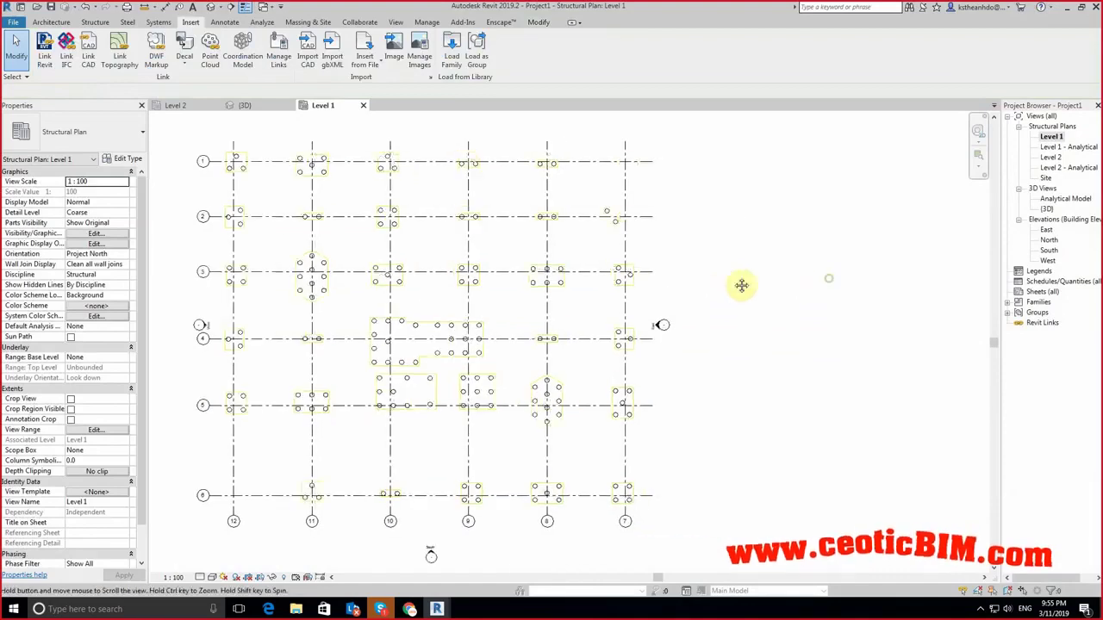
middle_click_drag(599, 287, 290, 285)
Step: Draw a 17300 by 16900 model-line rectangle beside the grids, then return to Dynamo
left_click(51, 22)
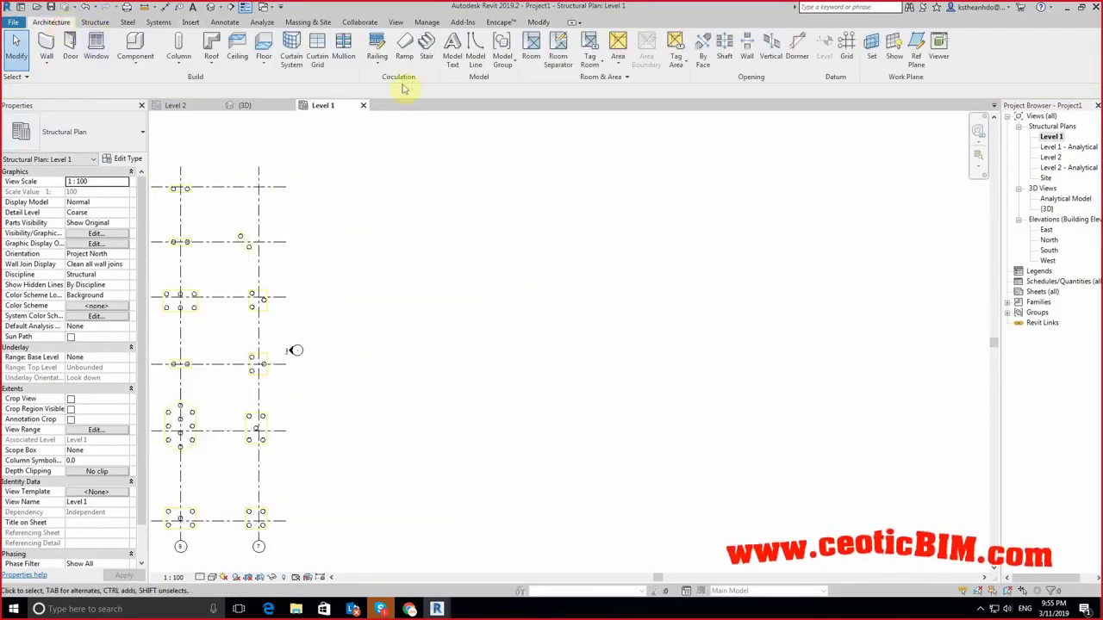
left_click(474, 47)
left_click(471, 37)
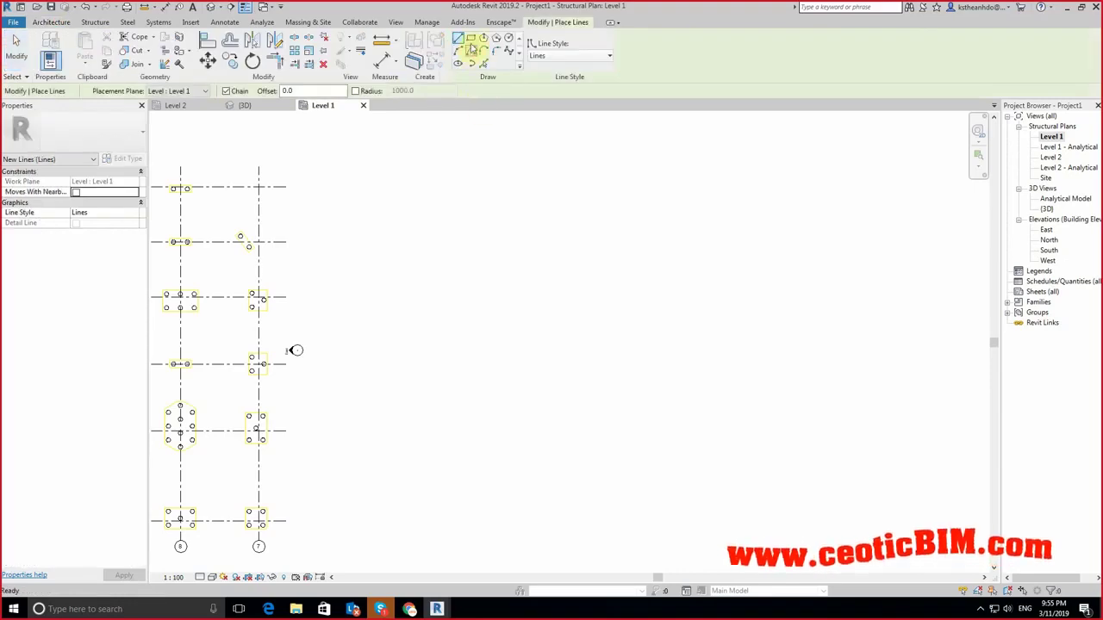
left_click(451, 230)
left_click(611, 387)
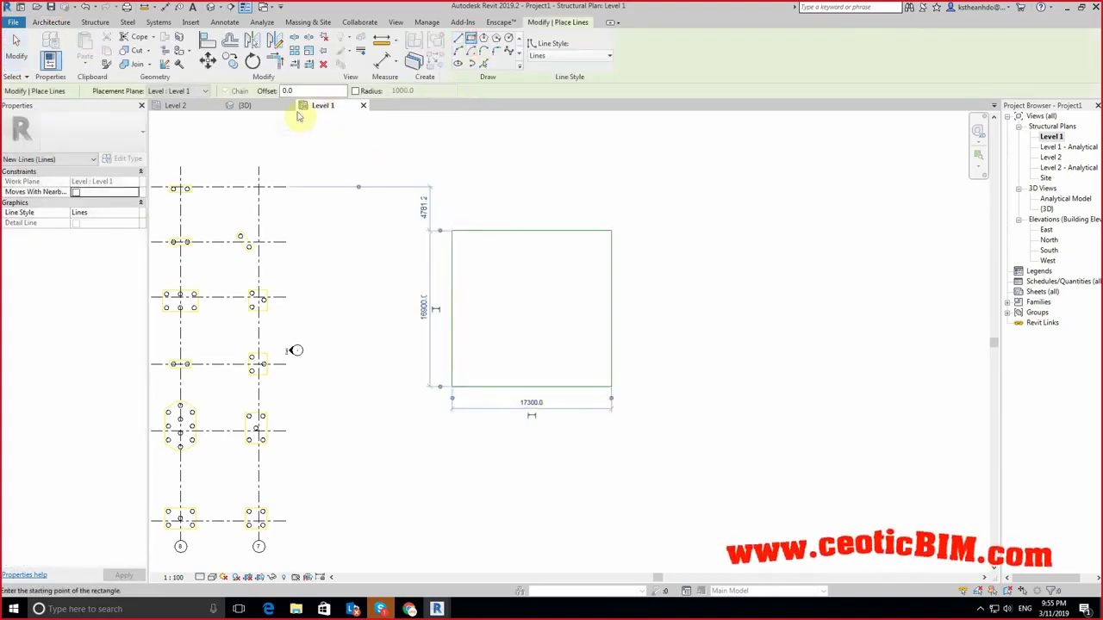
key("Escape")
key("Escape")
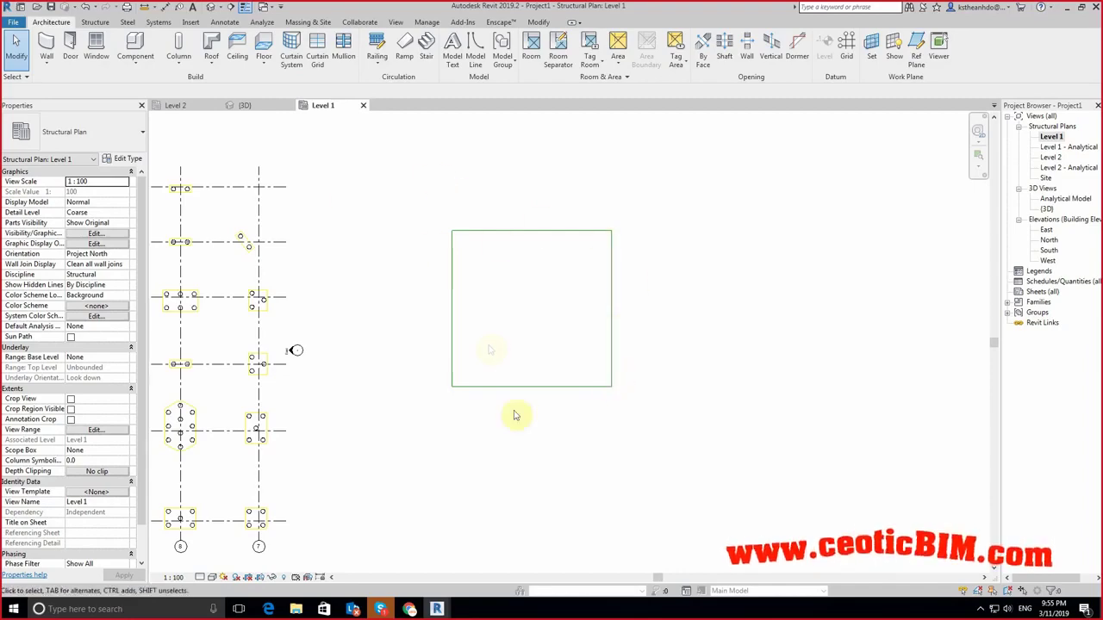
mouse_move(436, 610)
left_click(495, 562)
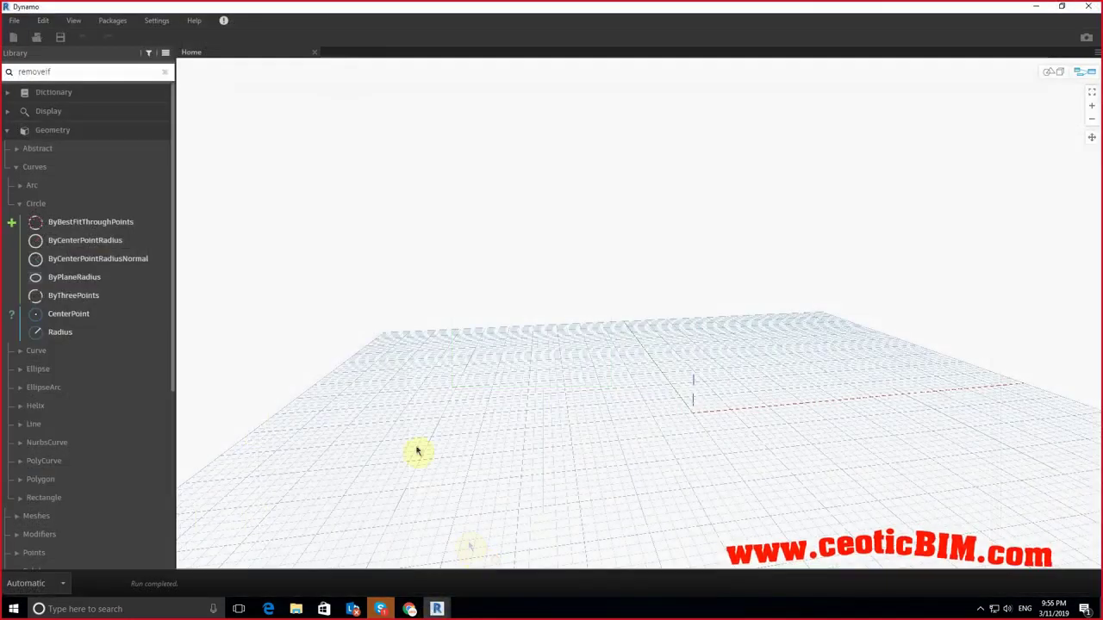
Step: Add a Select Model Elements node to the empty Dynamo graph
right_click(377, 220)
type("select model")
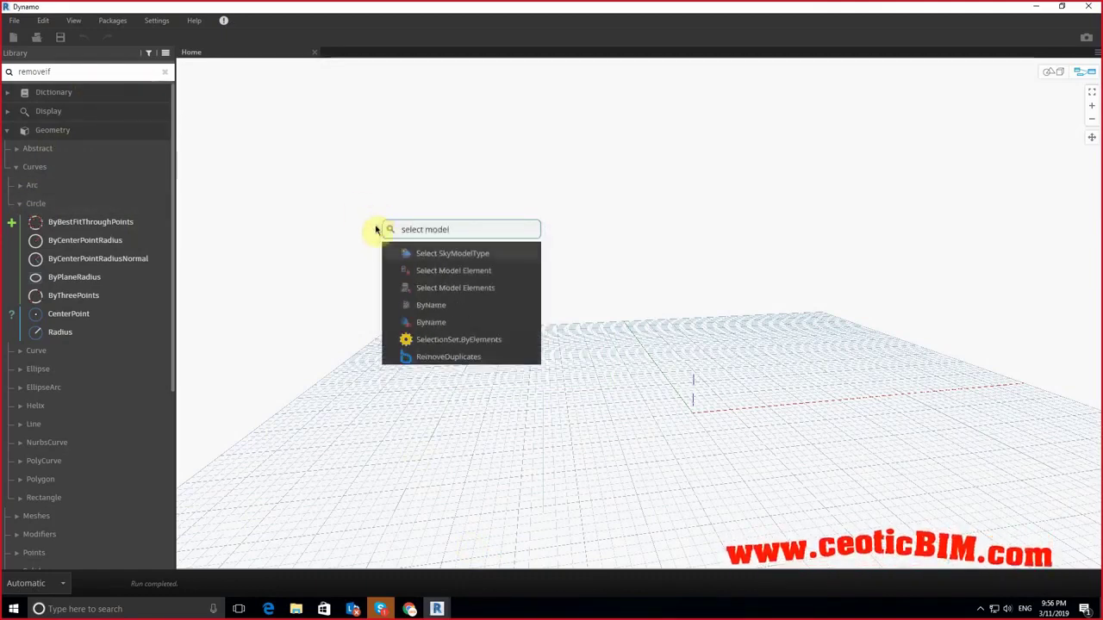
left_click(413, 285)
left_click(1015, 355)
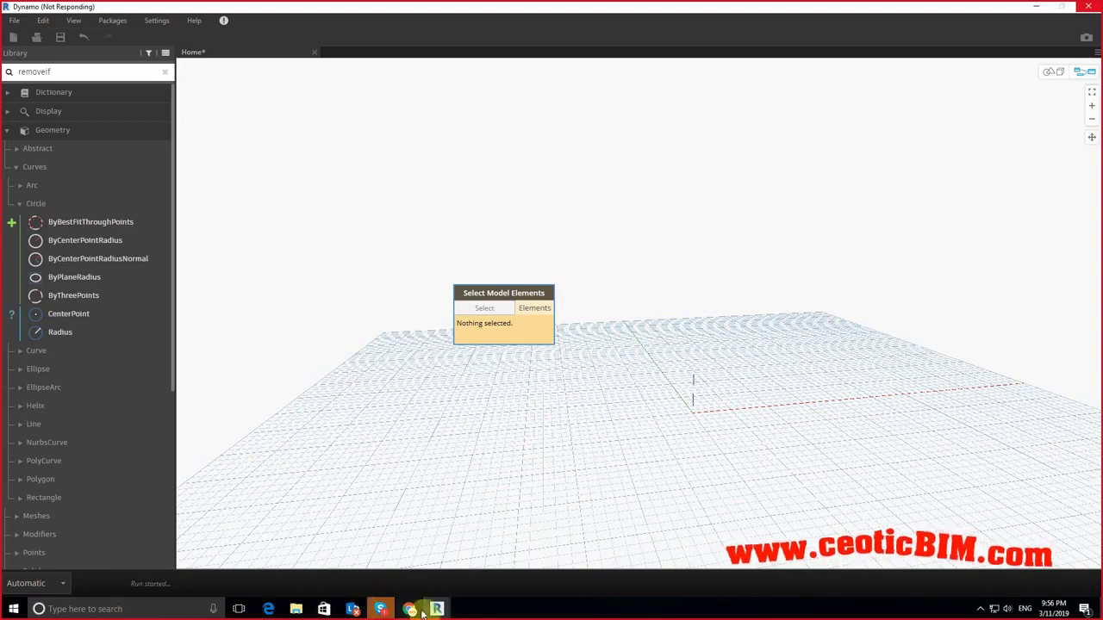
mouse_move(437, 610)
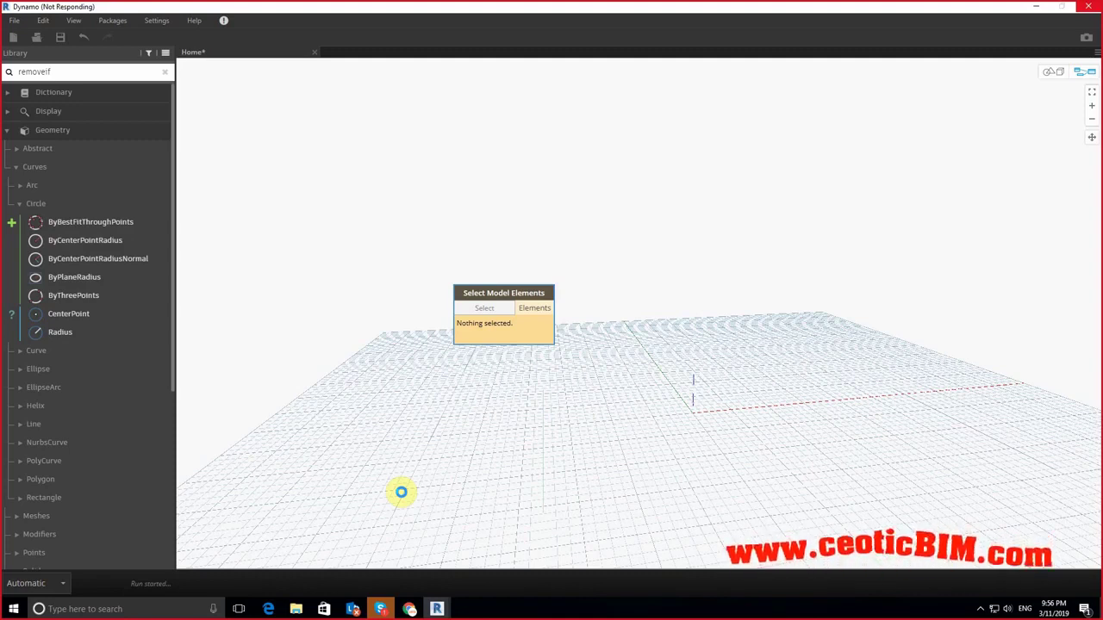
Step: Minimize Dynamo to reveal the desktop and Revit's Level 1 plan
left_click(437, 609)
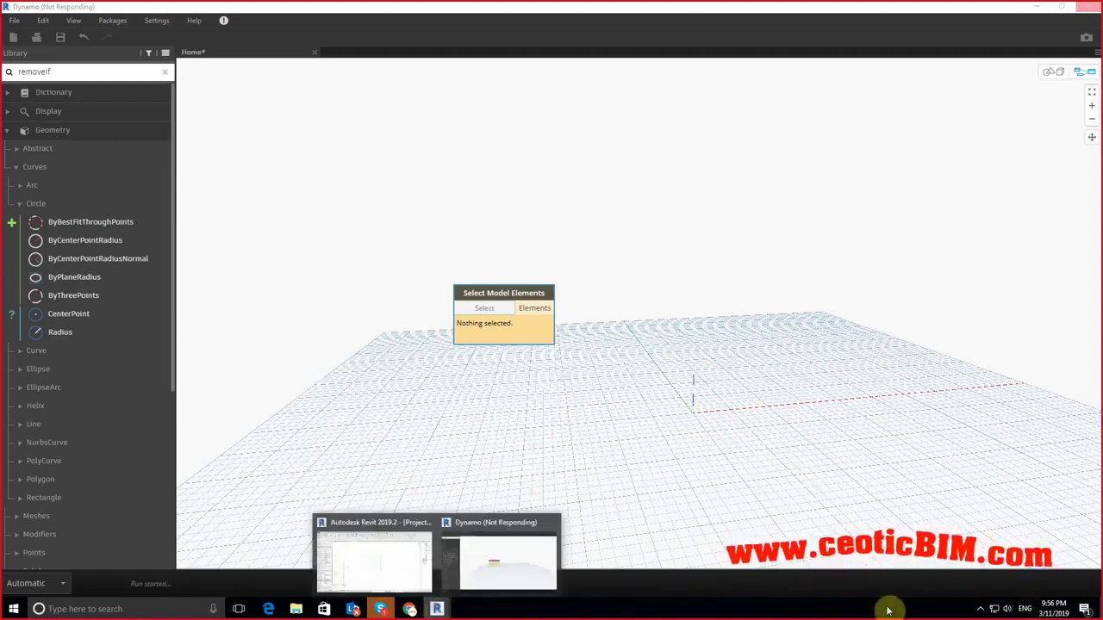
left_click(1083, 610)
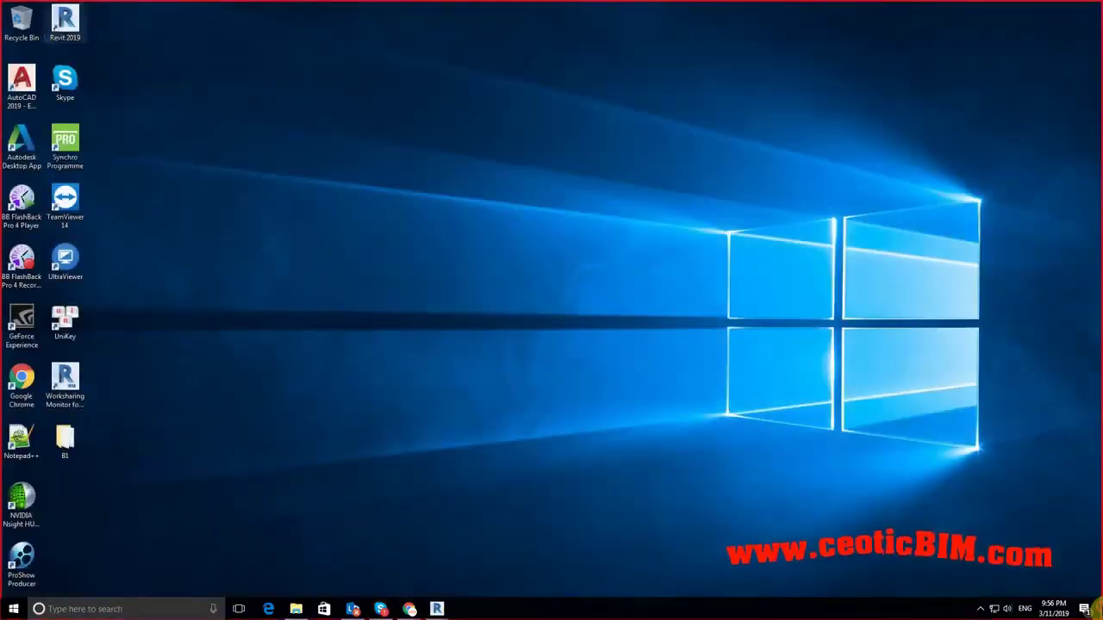
left_click(1084, 610)
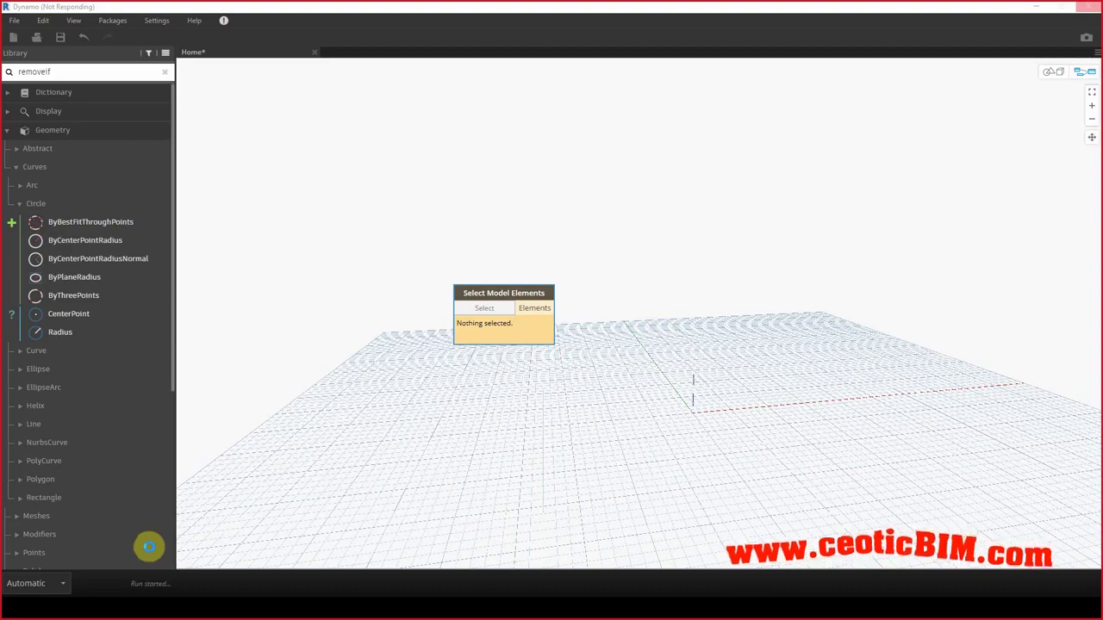
key("alt+Tab")
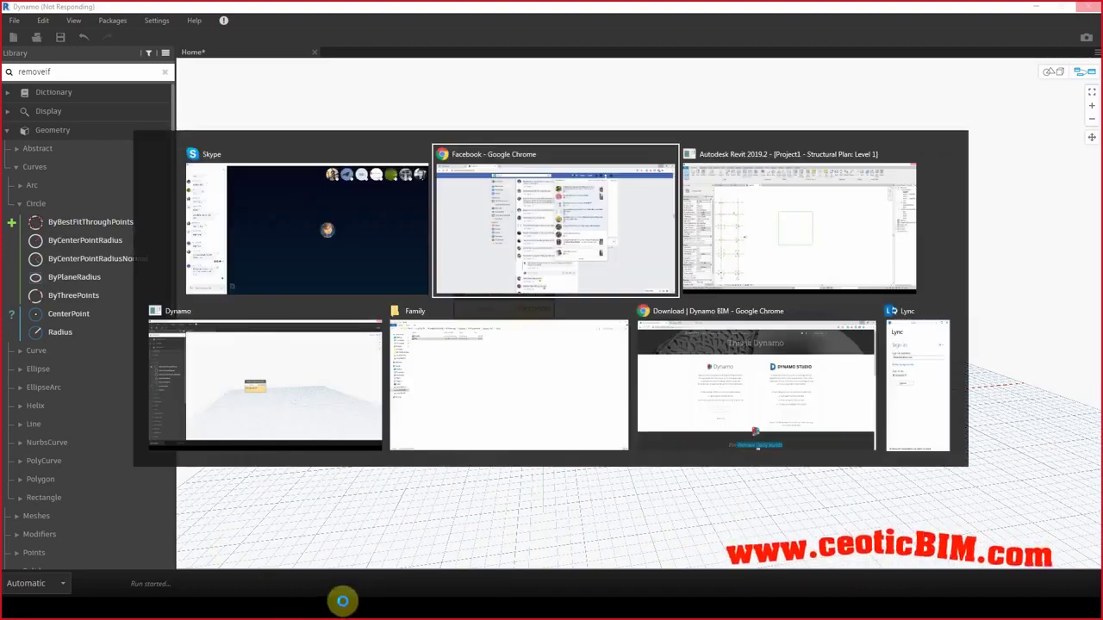
key("Escape")
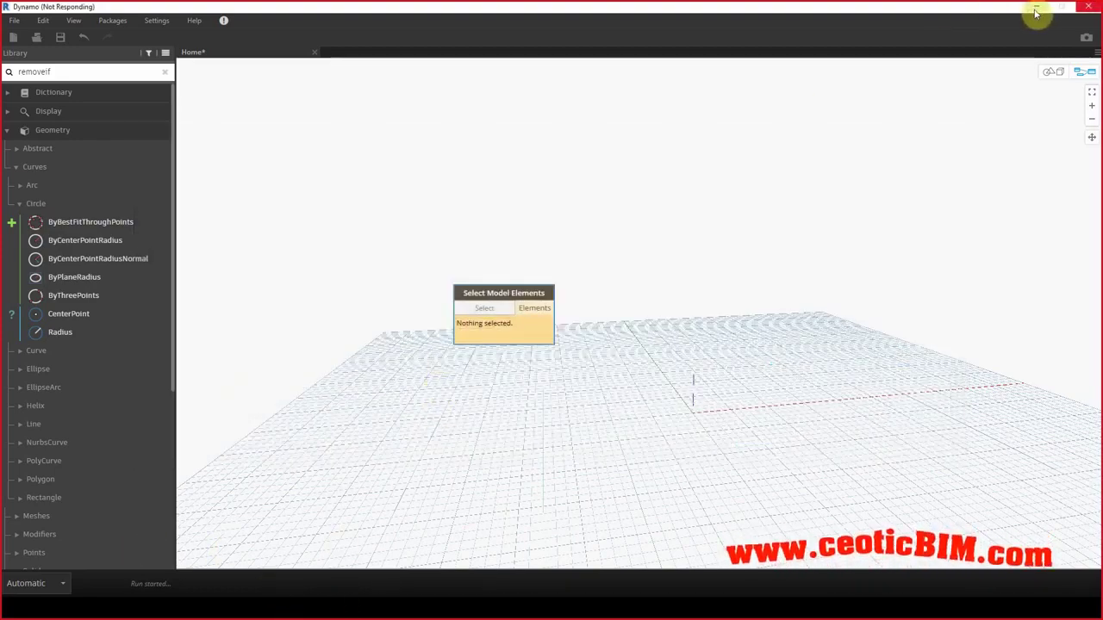
left_click(1036, 10)
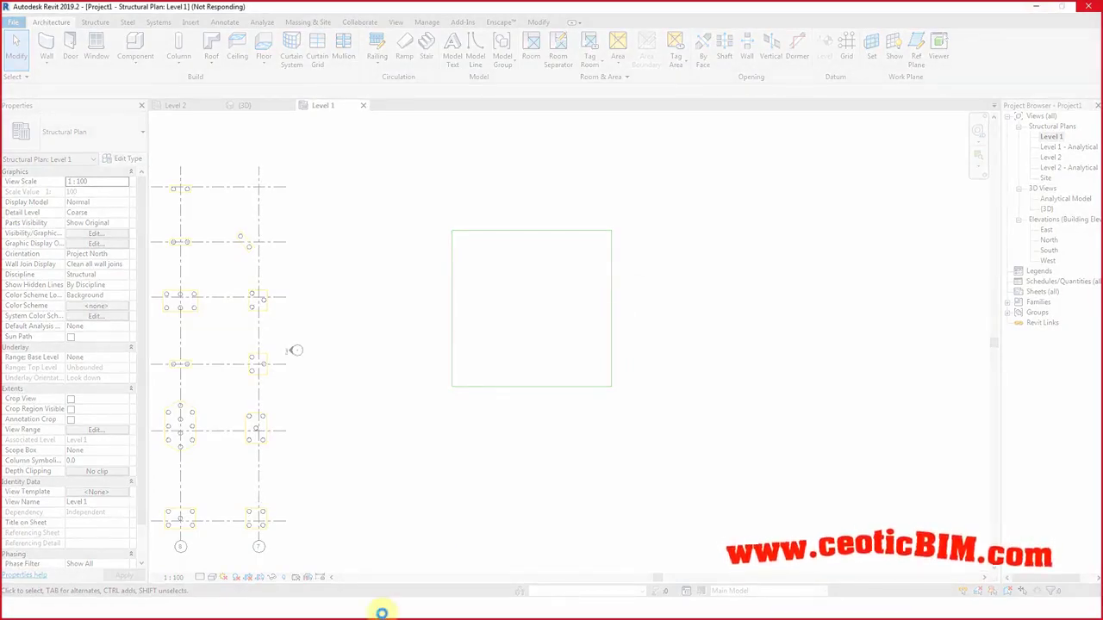
key("alt+Tab")
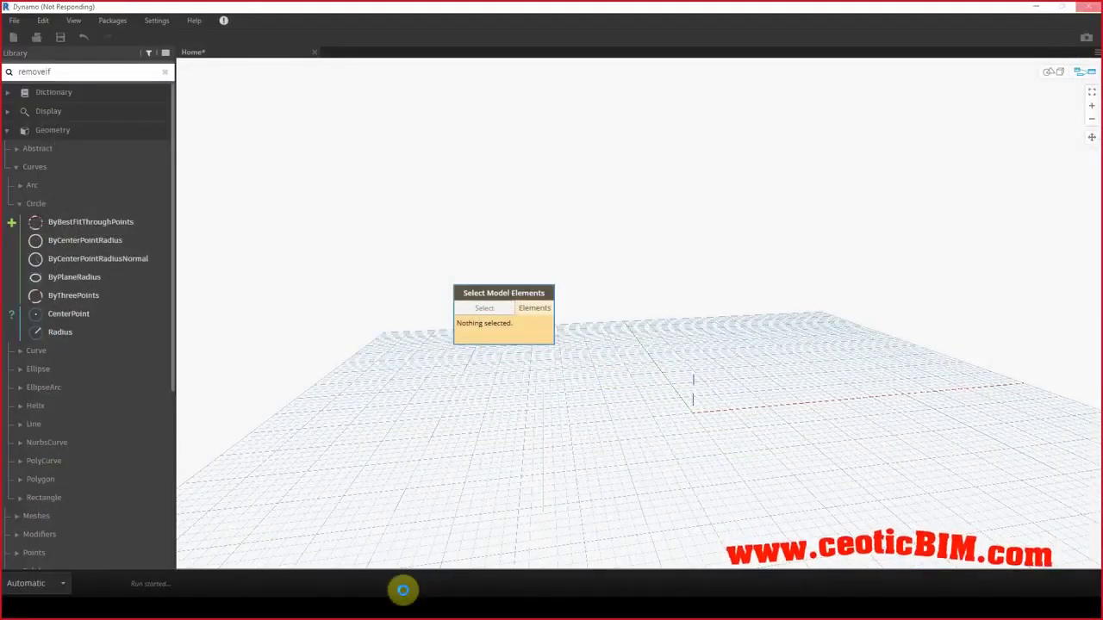
key("alt+Tab")
key("alt+Tab")
key("alt+Tab")
key("alt+Tab")
key("alt+Tab")
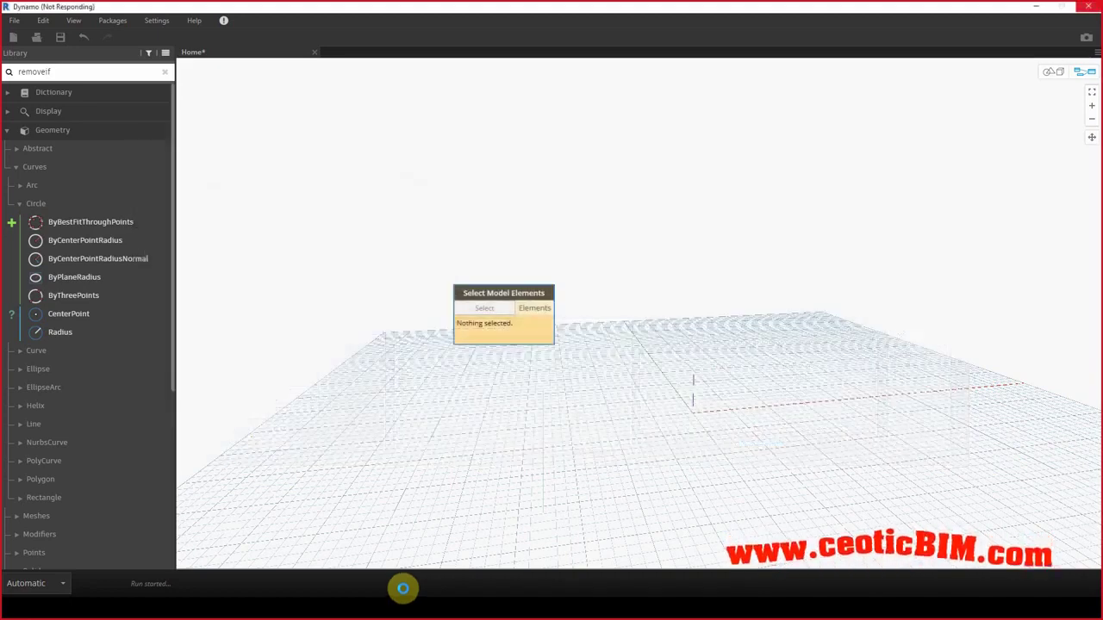
left_click(1038, 7)
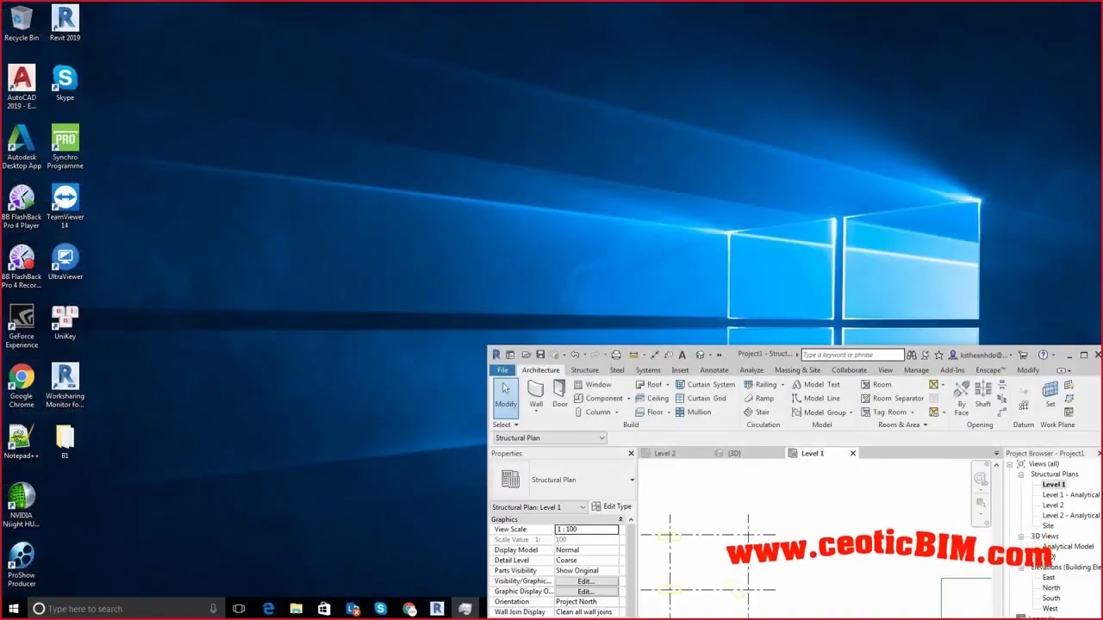
Step: Maximize Revit and dock Dynamo in the lower half of the screen
double_click(743, 355)
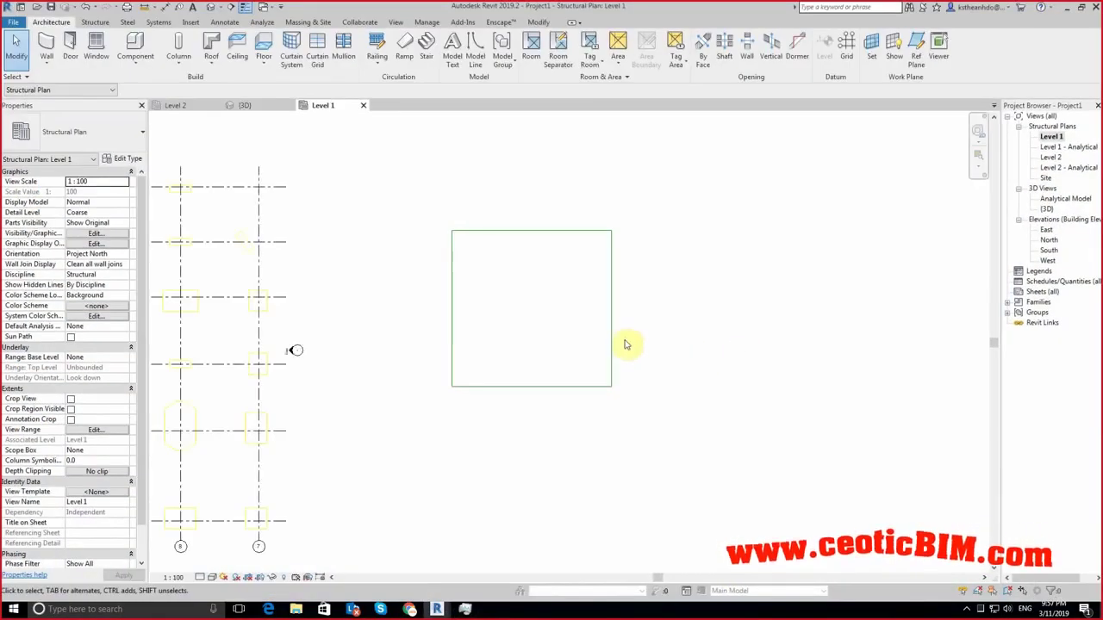
mouse_move(436, 610)
left_click(487, 572)
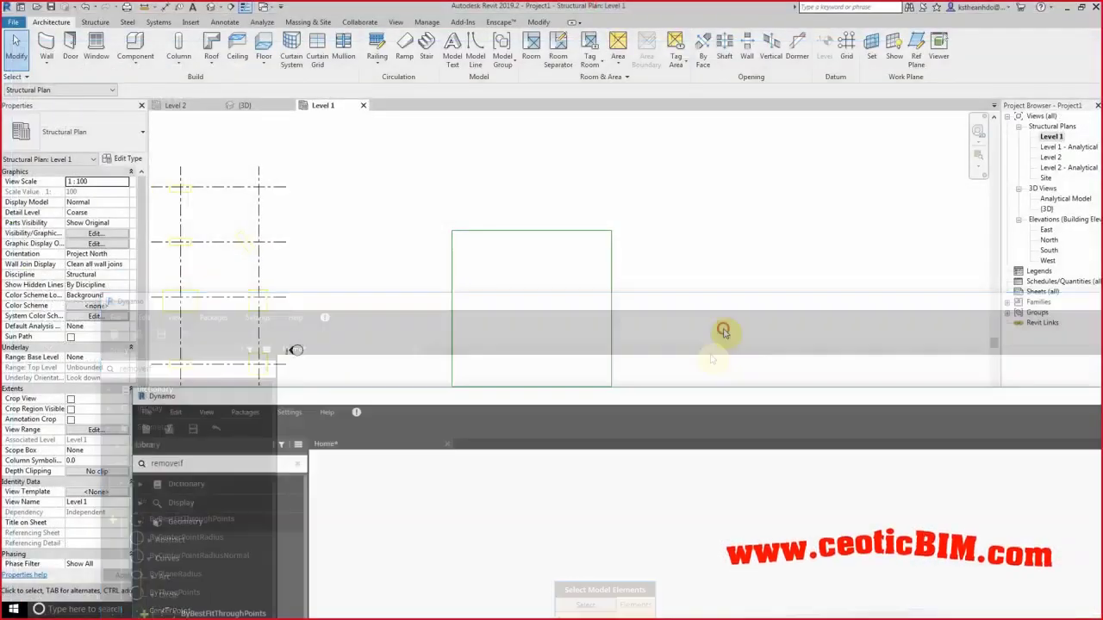
mouse_move(597, 6)
left_mouse_down()
mouse_move(601, 397)
mouse_move(609, 288)
left_mouse_up()
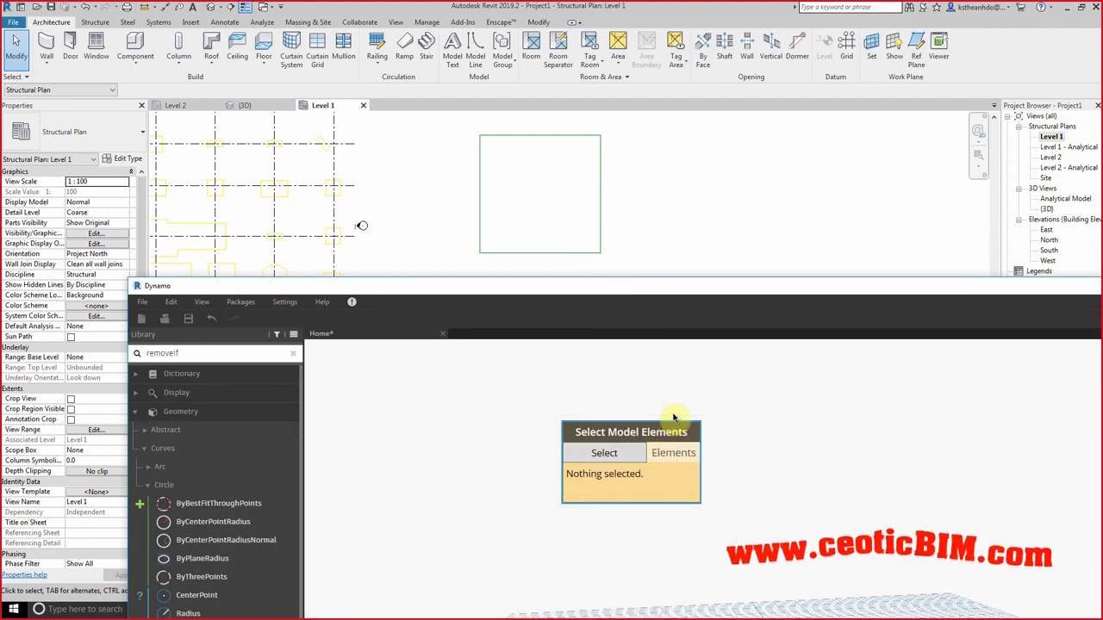
Step: Window-select the green rectangle's four model lines into Select Model Elements, then maximize Dynamo
left_click(608, 454)
left_click_drag(443, 112, 645, 266)
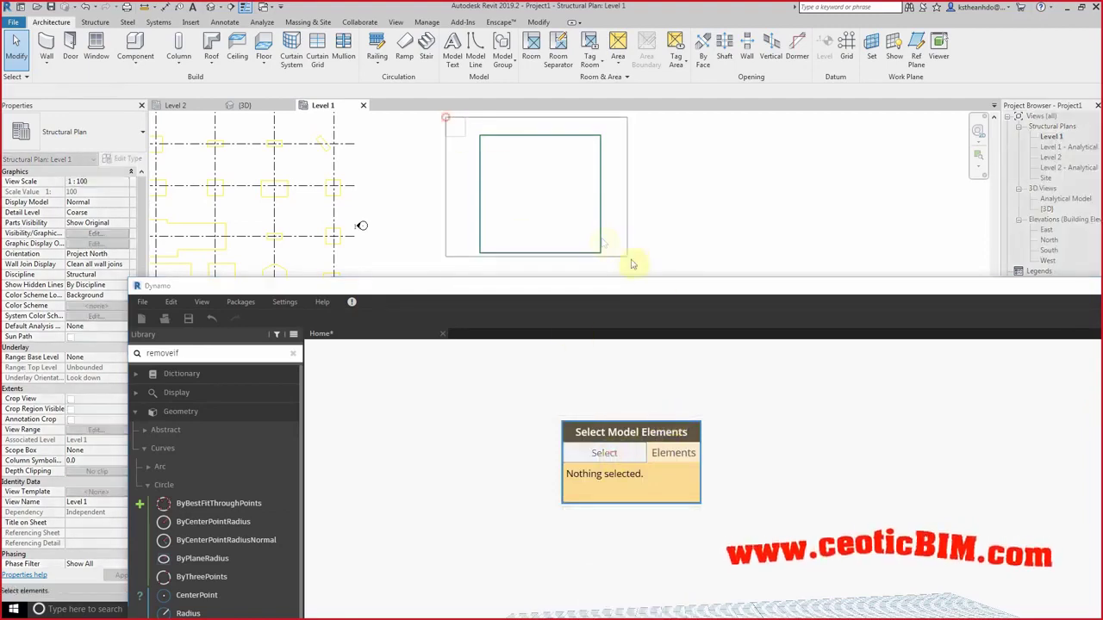
double_click(743, 291)
mouse_move(668, 470)
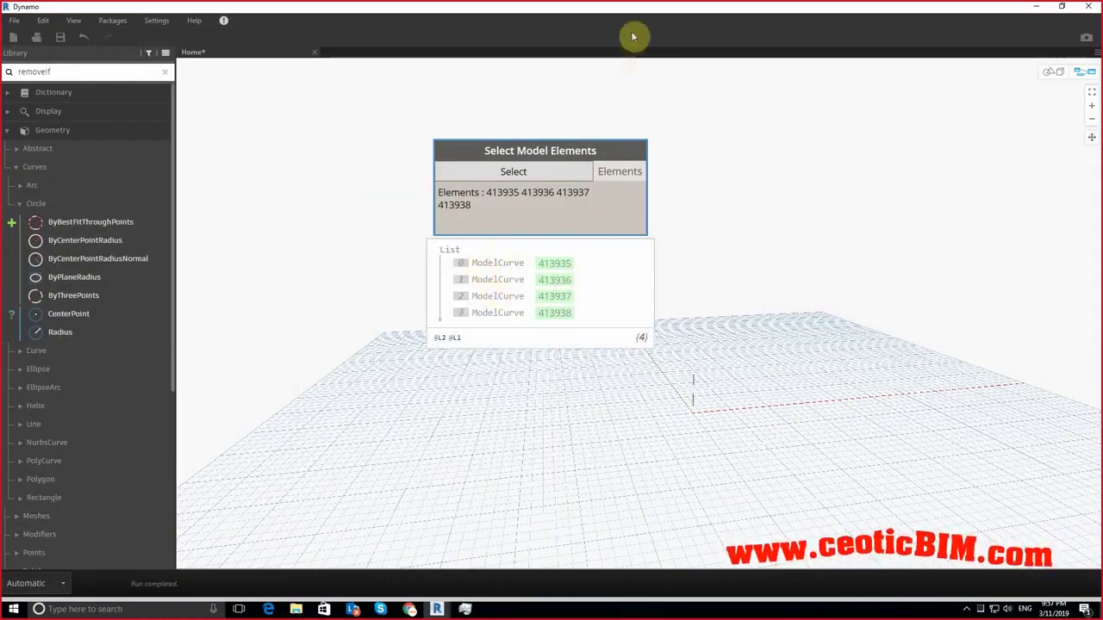
left_click_drag(637, 7, 653, 334)
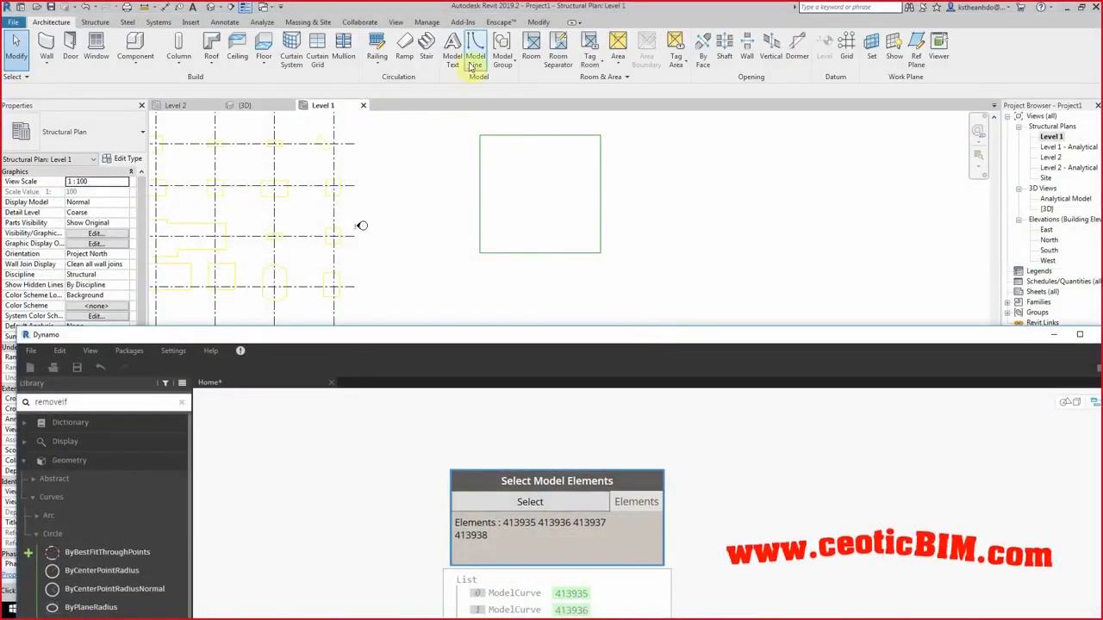
double_click(507, 335)
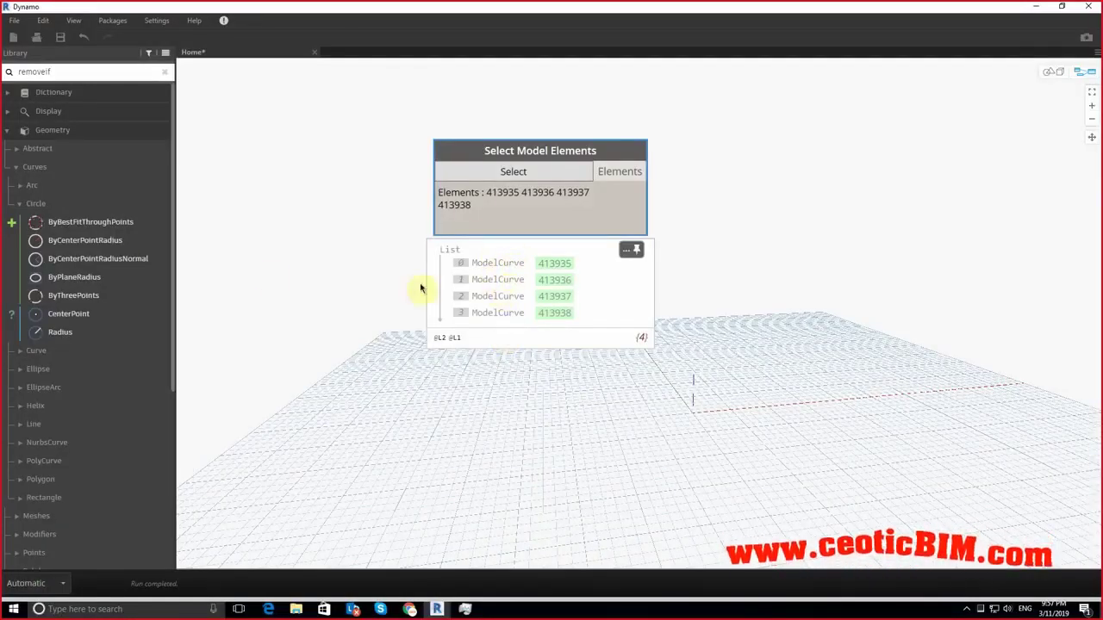
Step: Collapse Circle and Geometry in the library and expand Revit > Elements > ModelCurve
left_click(37, 203)
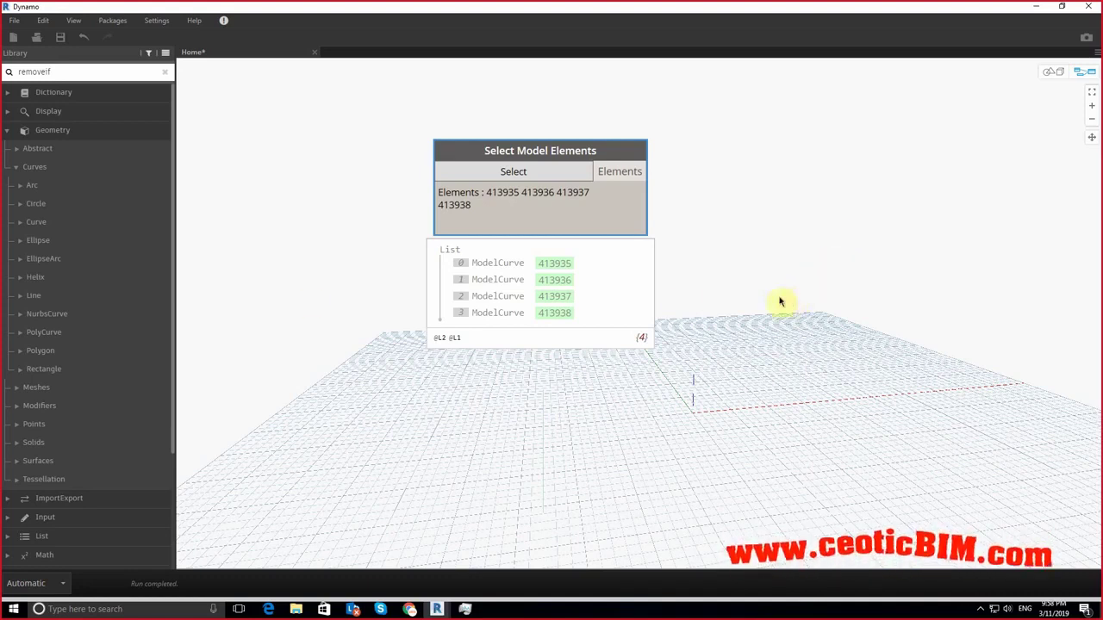
left_click(55, 130)
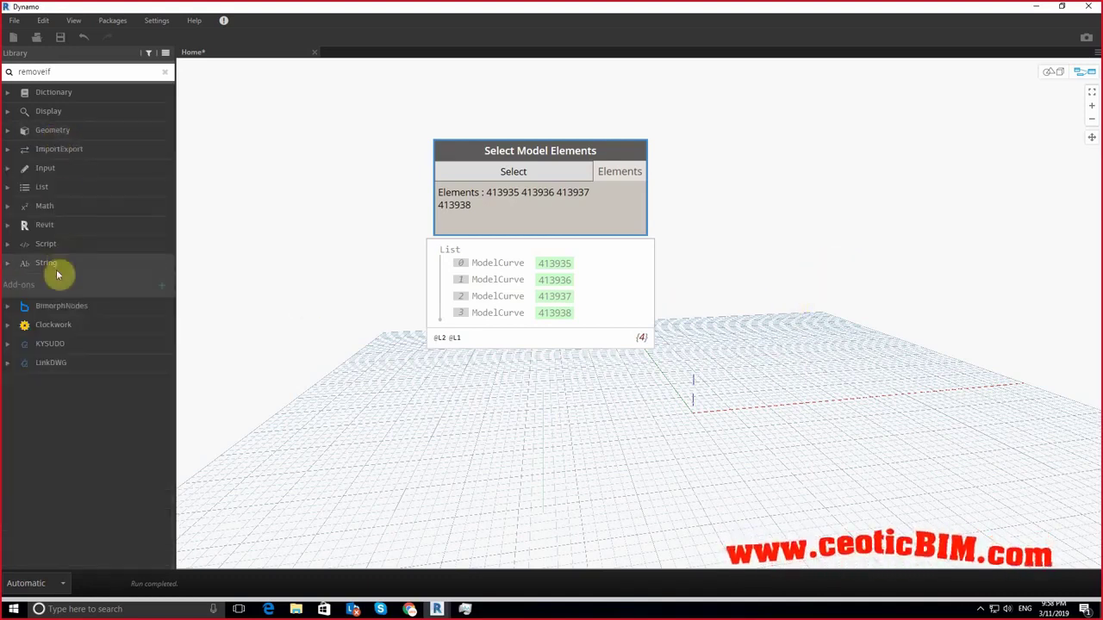
left_click(53, 225)
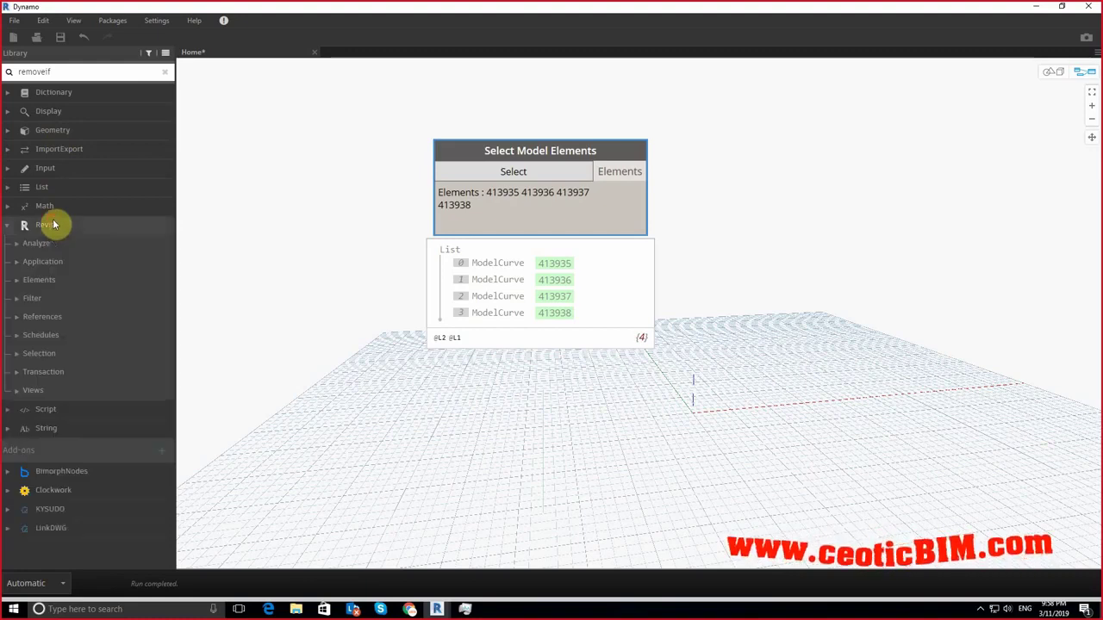
left_click(33, 281)
scroll(31, 291, "down", 1)
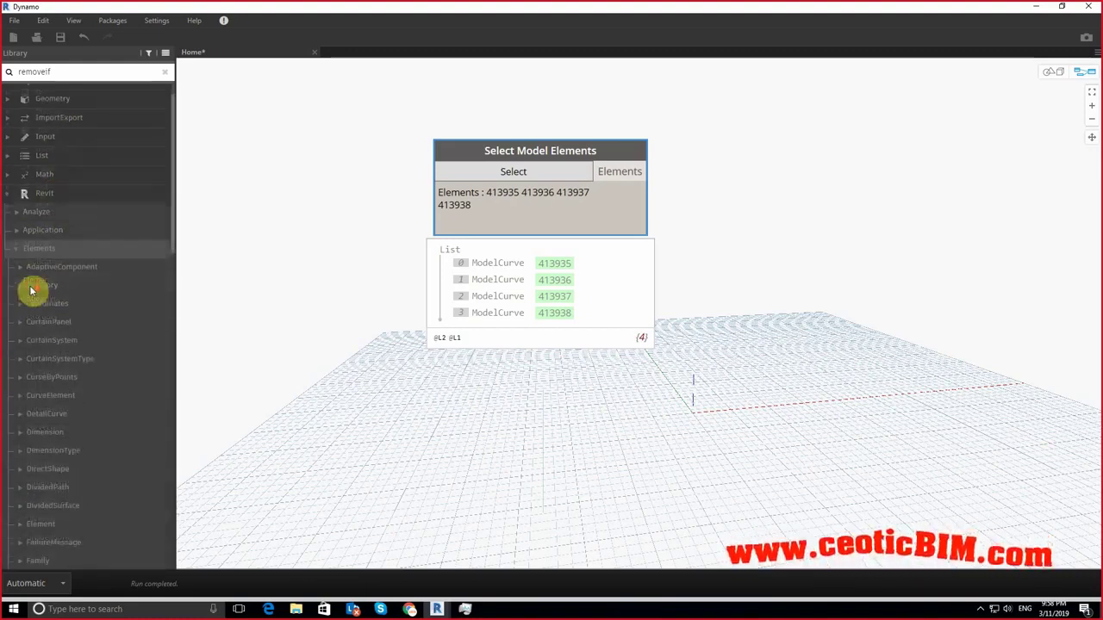
scroll(31, 291, "down", 3)
scroll(32, 292, "down", 2)
scroll(31, 292, "down", 1)
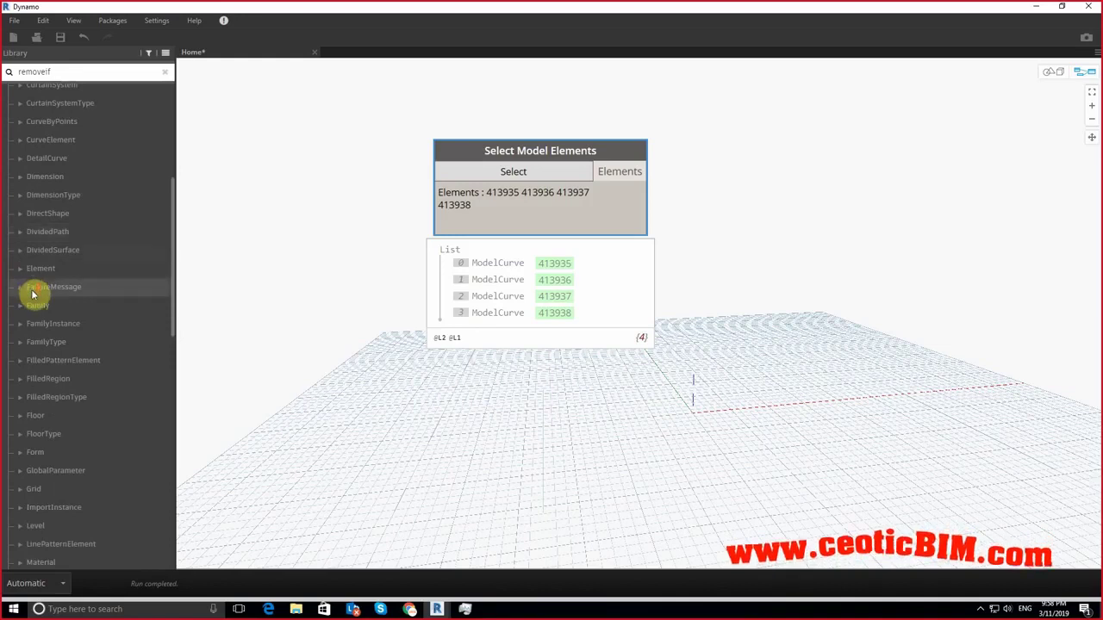
scroll(33, 298, "down", 2)
scroll(35, 306, "down", 1)
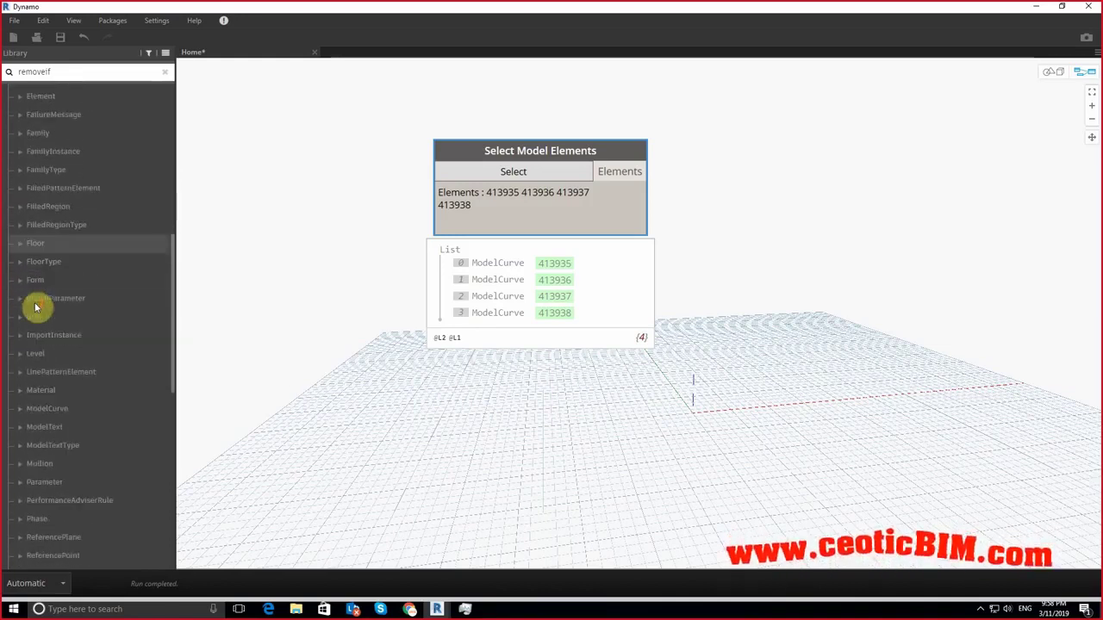
scroll(37, 315, "down", 2)
scroll(38, 341, "down", 1)
left_click(40, 351)
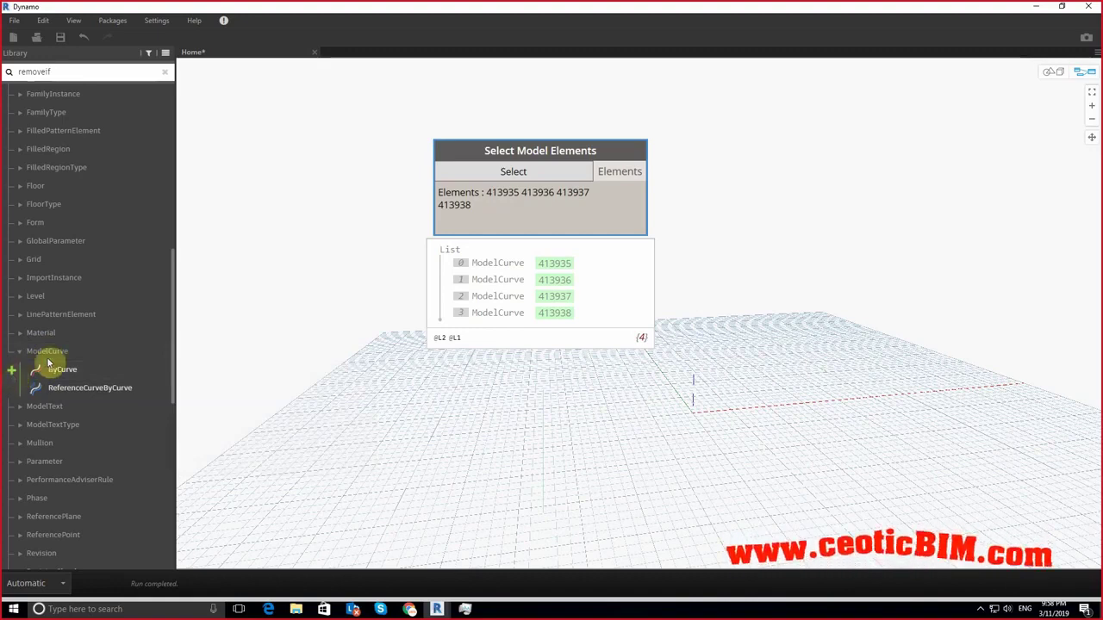
Step: List the DetailCurve nodes in the library
scroll(83, 296, "up", 1)
scroll(83, 296, "up", 1)
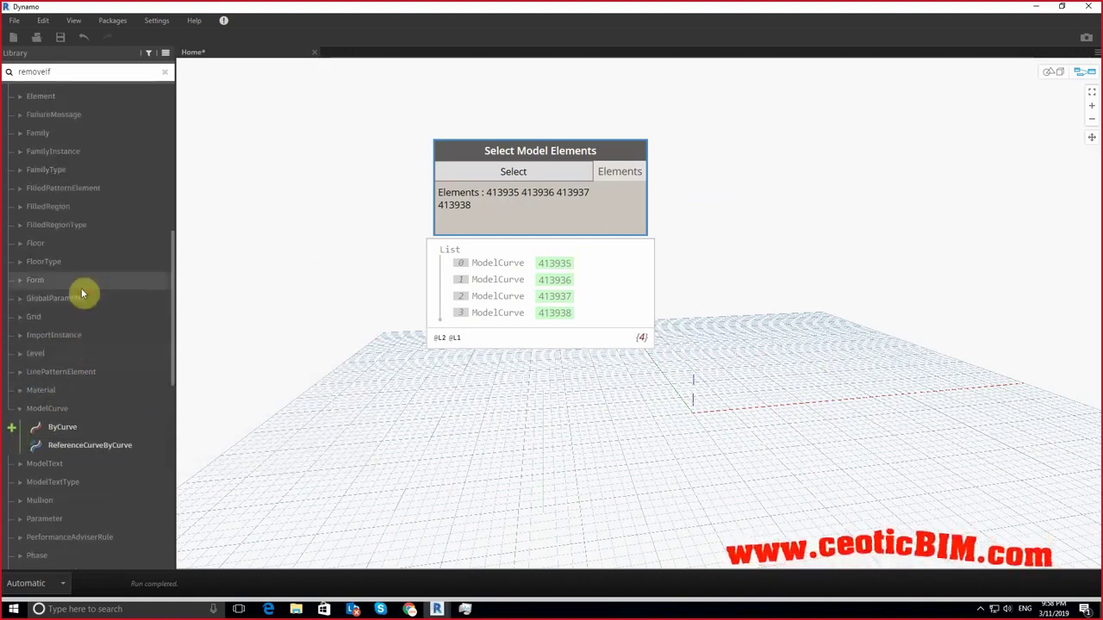
scroll(85, 288, "up", 1)
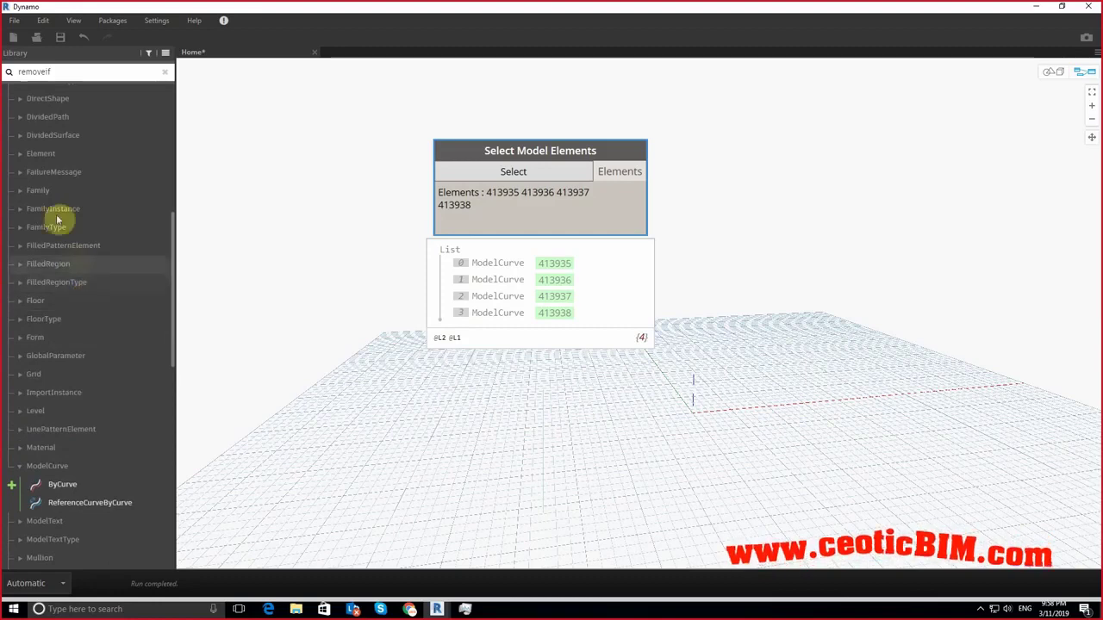
scroll(135, 181, "up", 1)
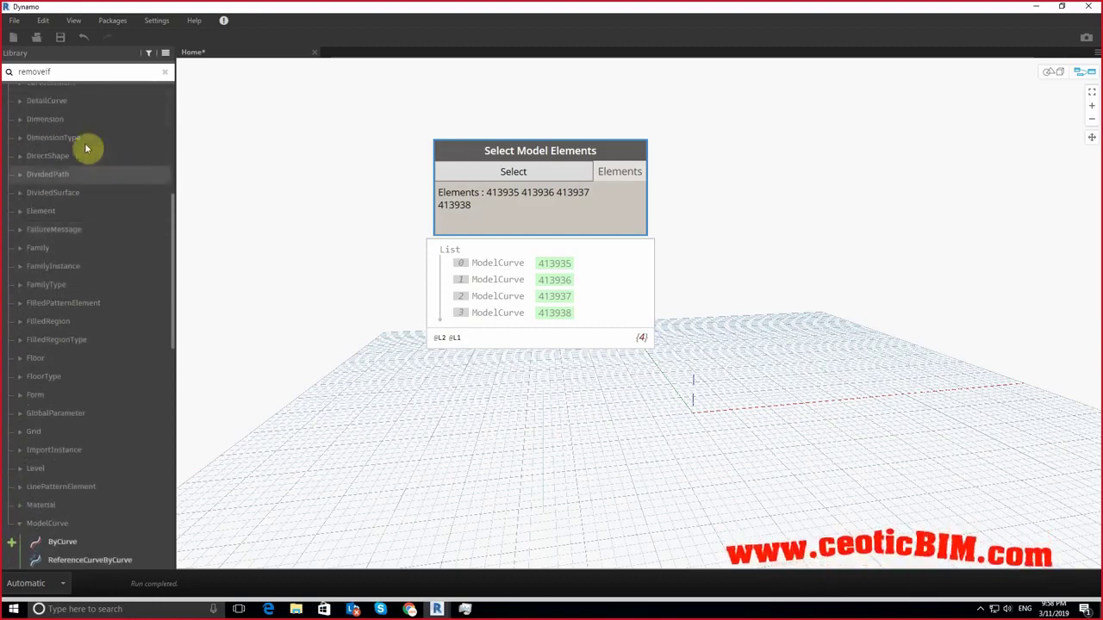
scroll(83, 150, "up", 1)
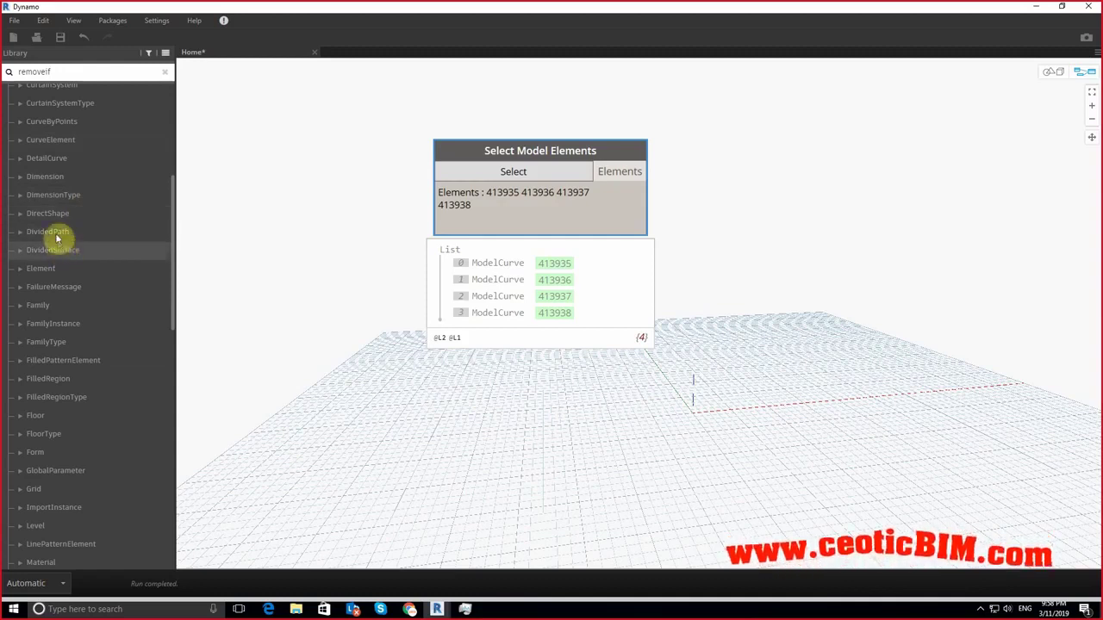
left_click(47, 159)
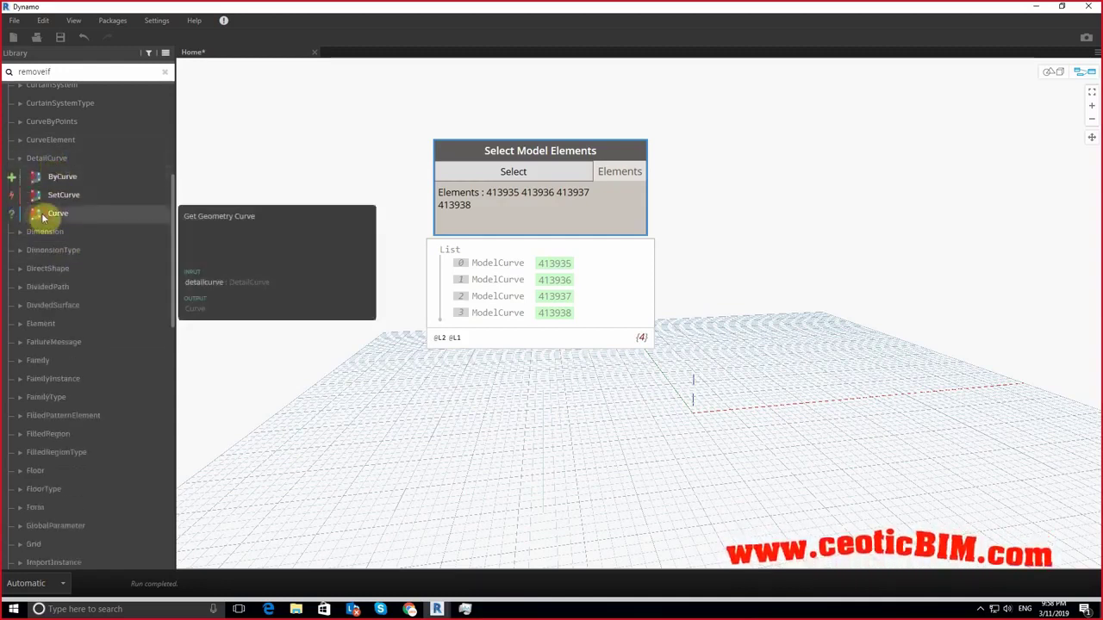
Step: Add a DetailCurve.Curve node and feed it the selected model elements
left_click(48, 215)
left_click_drag(664, 290, 796, 201)
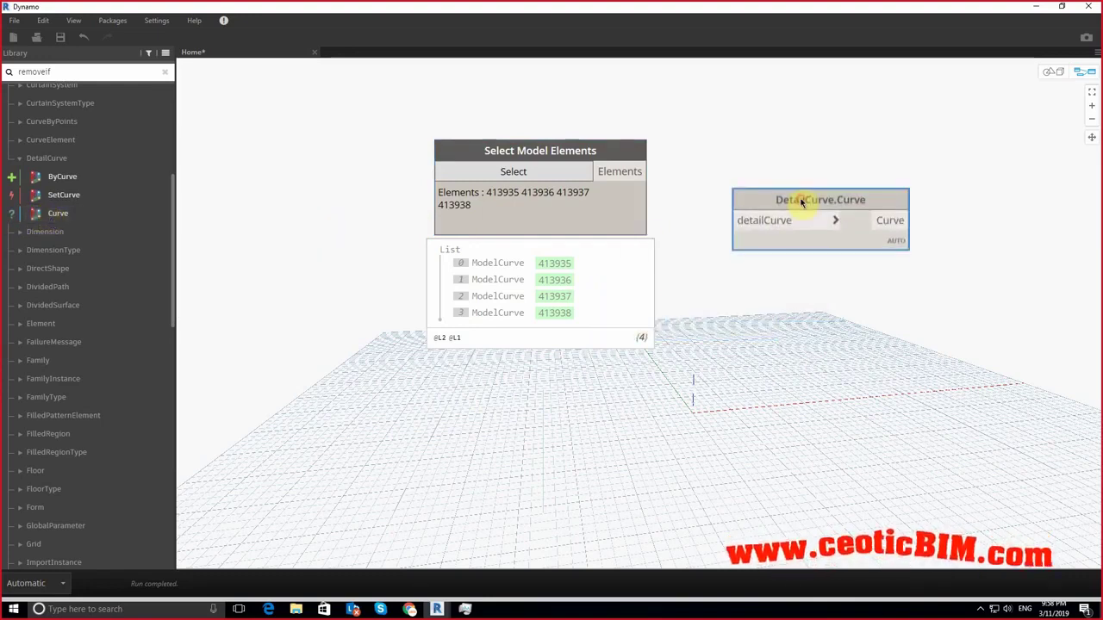
left_click_drag(648, 171, 732, 221)
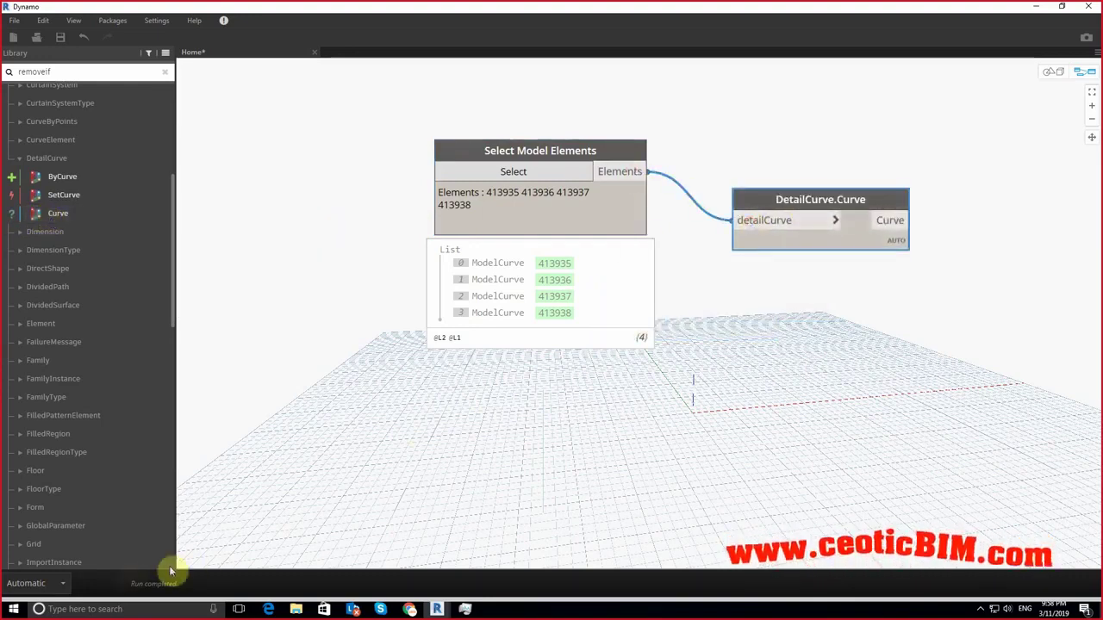
Step: Set the graph to run Manually and show DetailCurve.Curve's four Line results
left_click(58, 586)
left_click(35, 521)
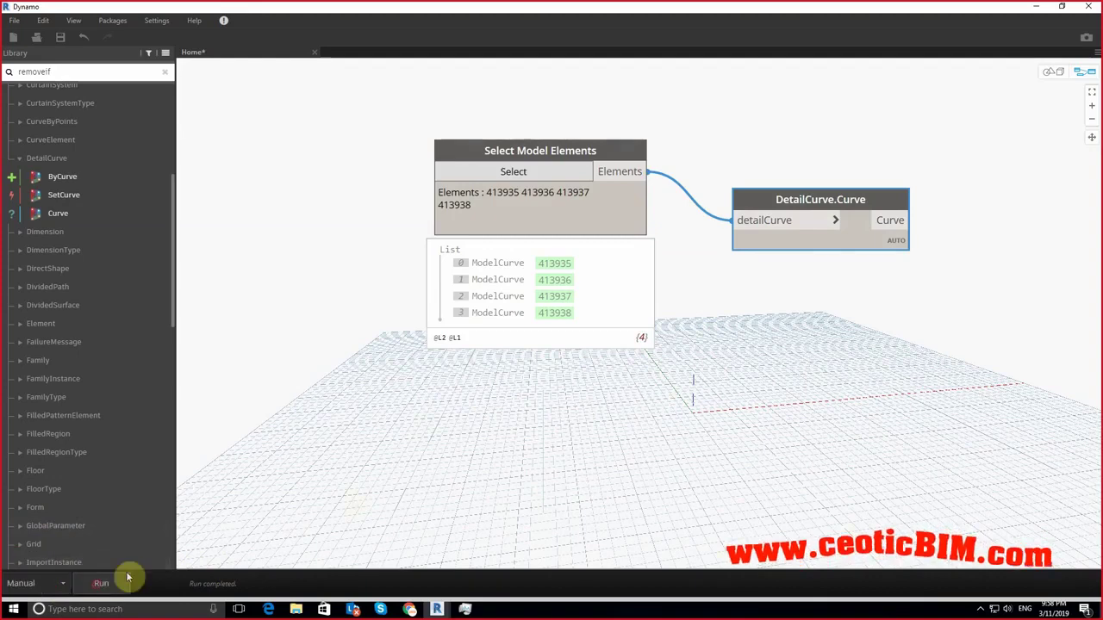
mouse_move(820, 233)
left_click(896, 263)
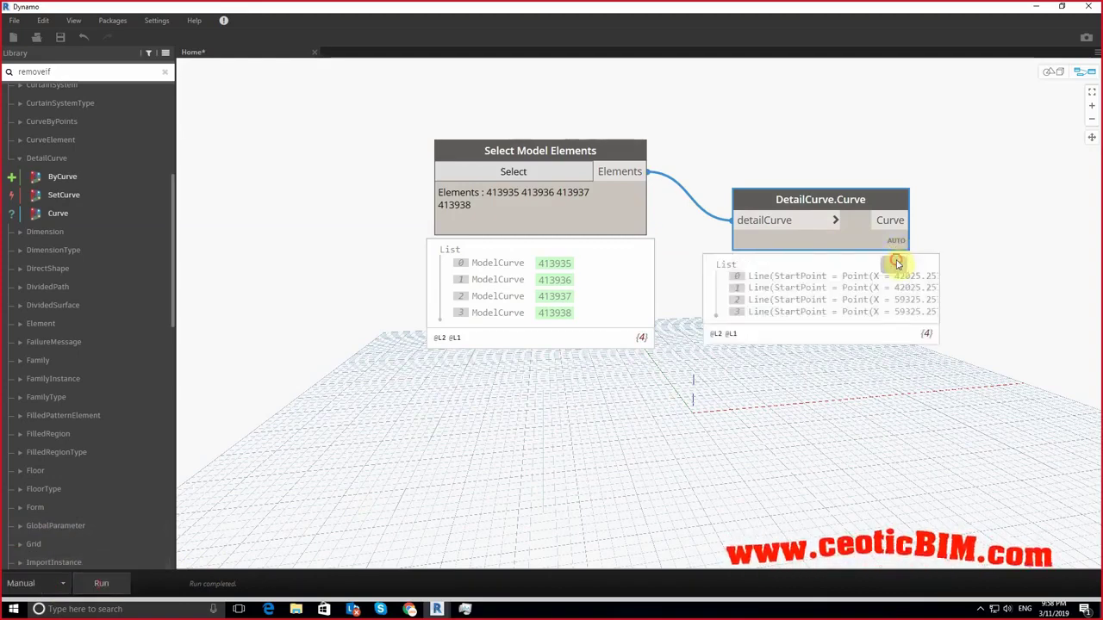
middle_click_drag(762, 357, 612, 375)
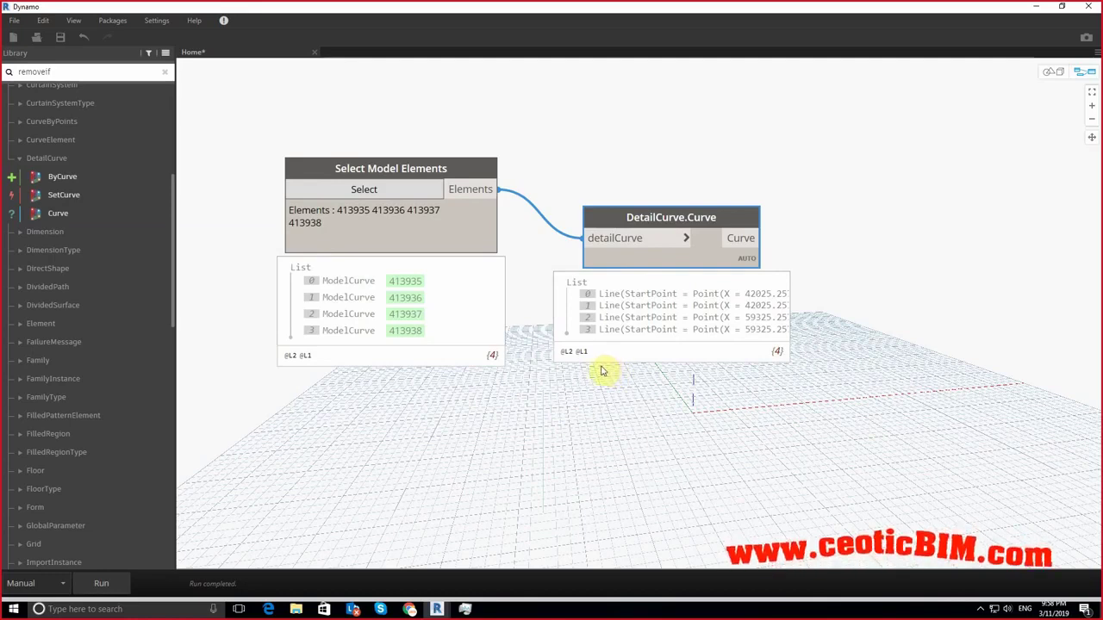
left_click_drag(714, 216, 822, 205)
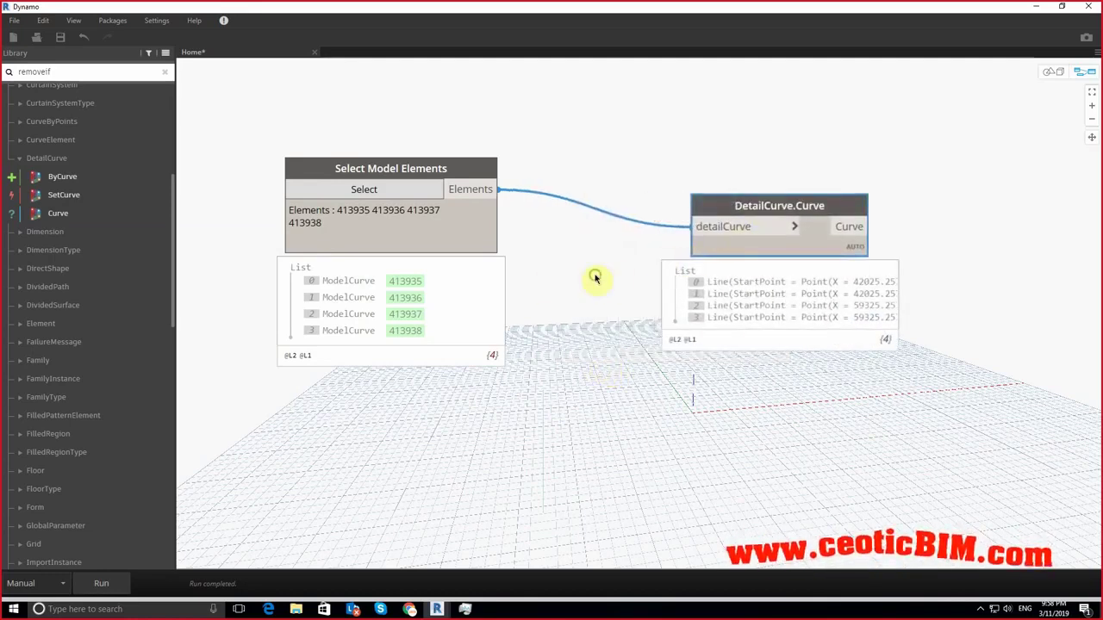
middle_click_drag(594, 278, 670, 303)
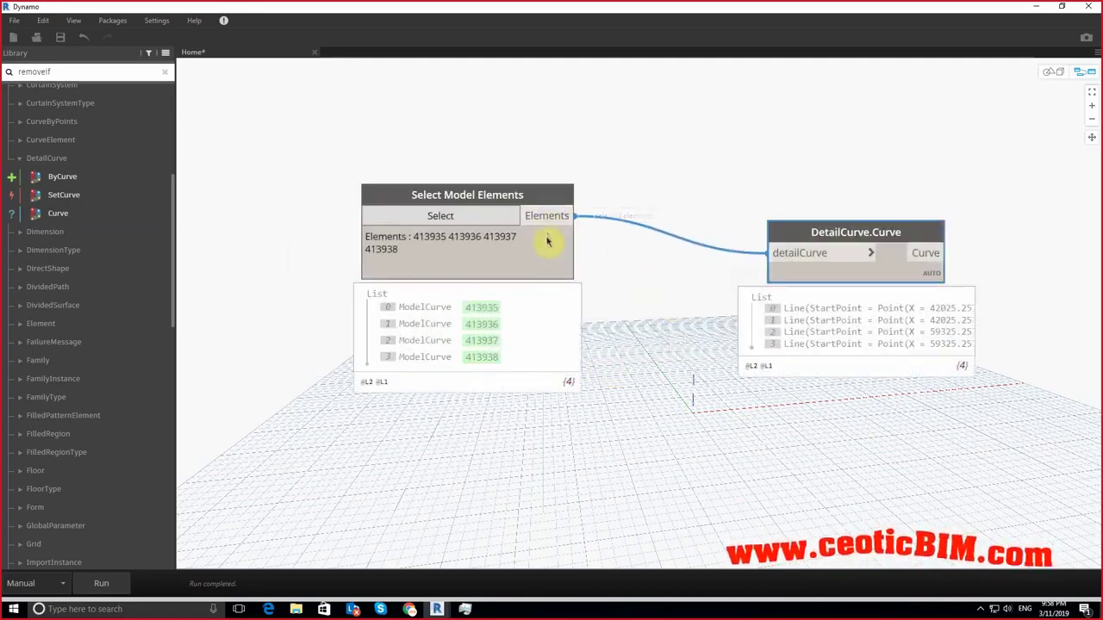
Step: List the Element nodes in the library
scroll(133, 401, "down", 3)
scroll(134, 401, "down", 5)
scroll(129, 398, "down", 5)
scroll(125, 397, "down", 5)
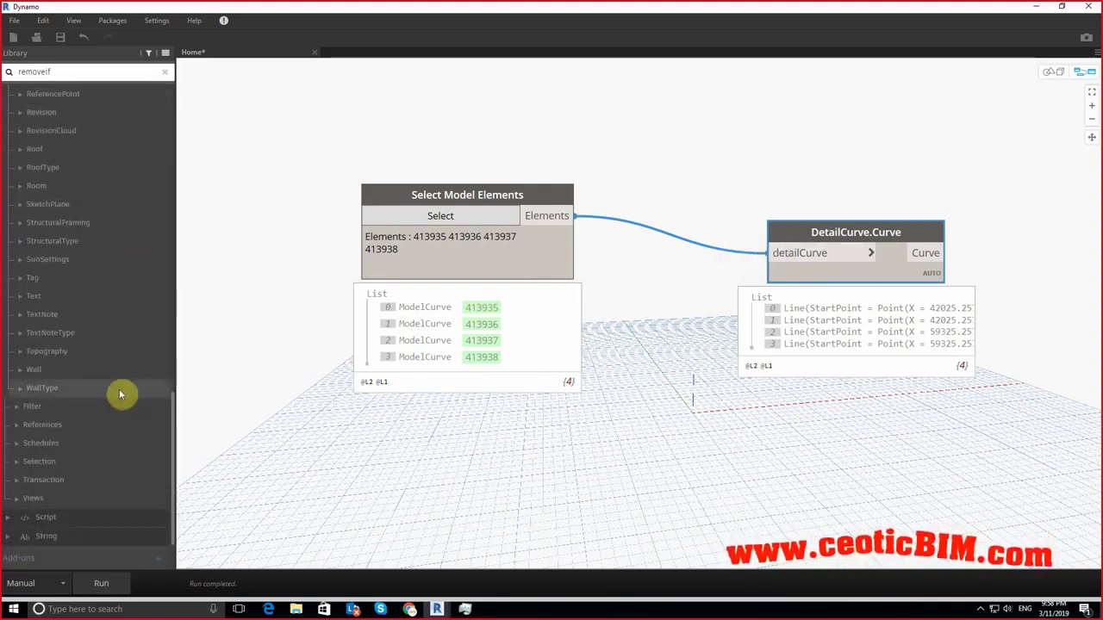
scroll(108, 385, "up", 4)
scroll(108, 385, "up", 4)
scroll(108, 385, "up", 4)
scroll(108, 385, "up", 3)
scroll(107, 386, "up", 3)
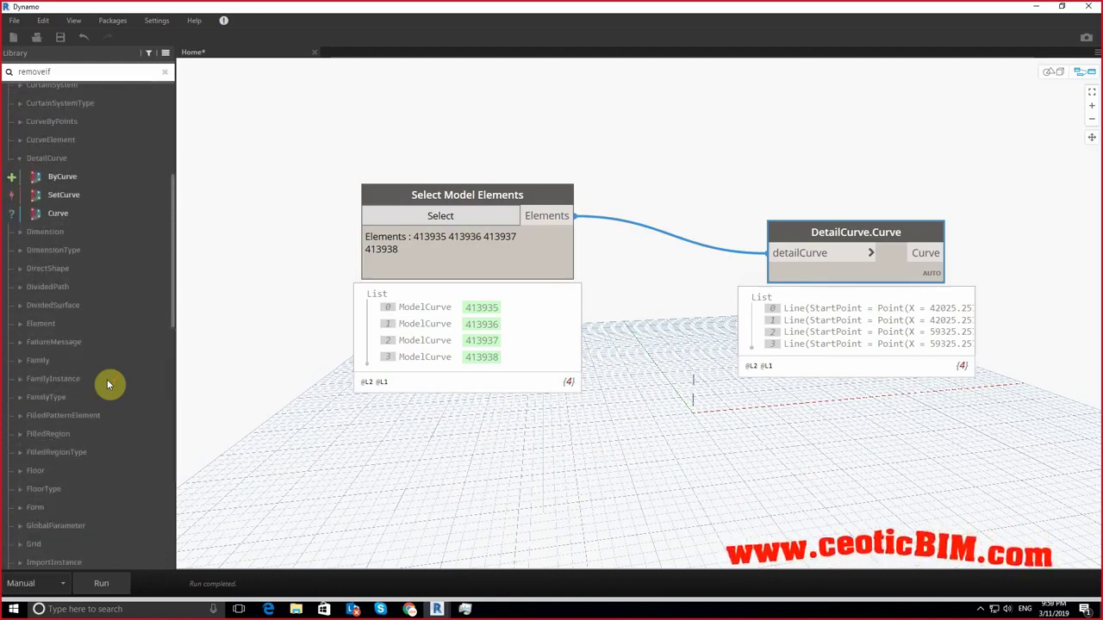
left_click(39, 324)
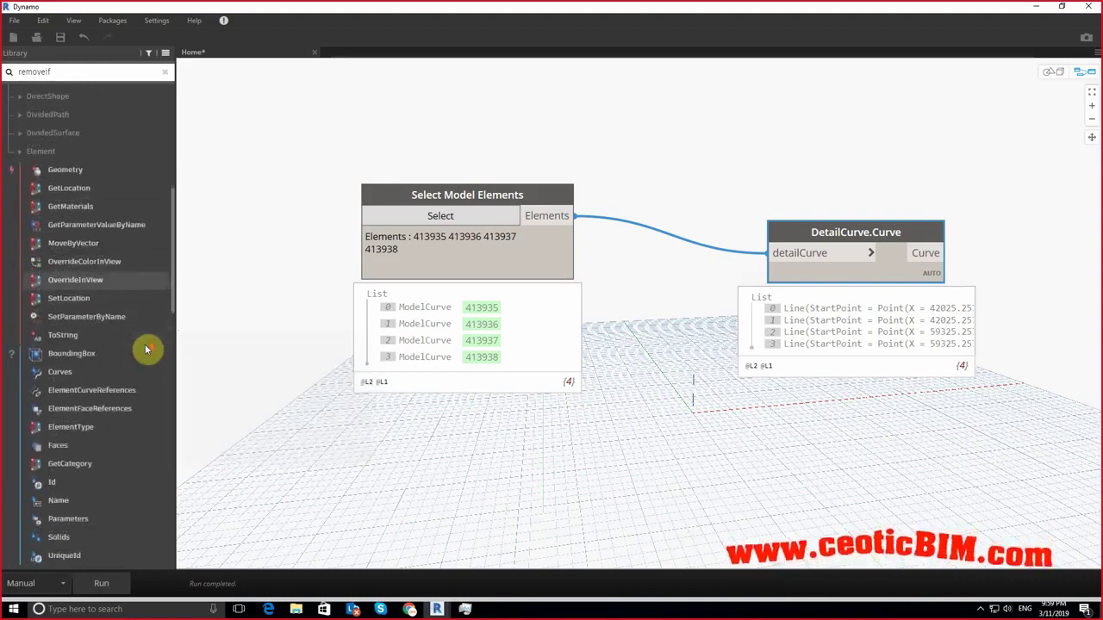
scroll(142, 354, "down", 2)
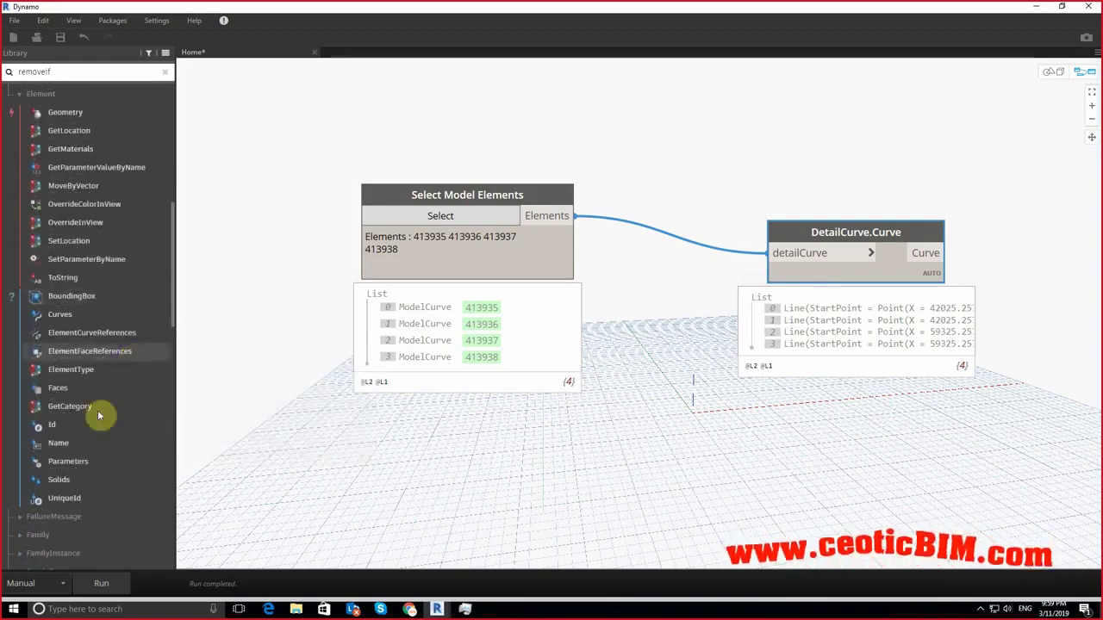
Step: Test an Element.Curves node on the selected elements, inspect its nested list, then delete it
left_click(60, 315)
left_click_drag(739, 228, 800, 108)
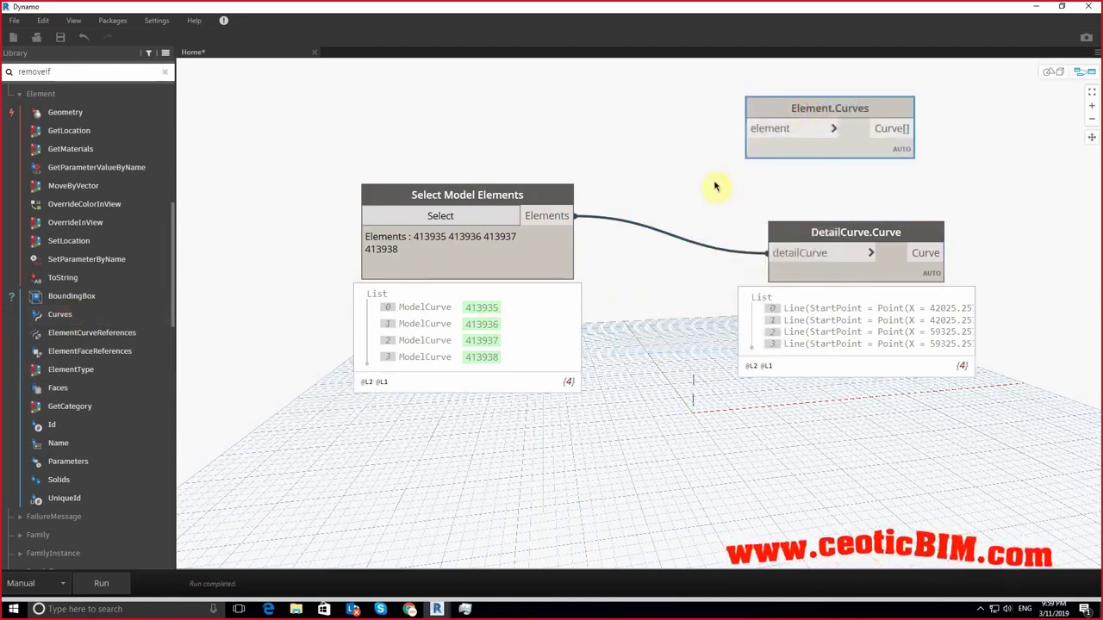
left_click(576, 215)
left_click(748, 128)
left_click_drag(807, 227, 780, 297)
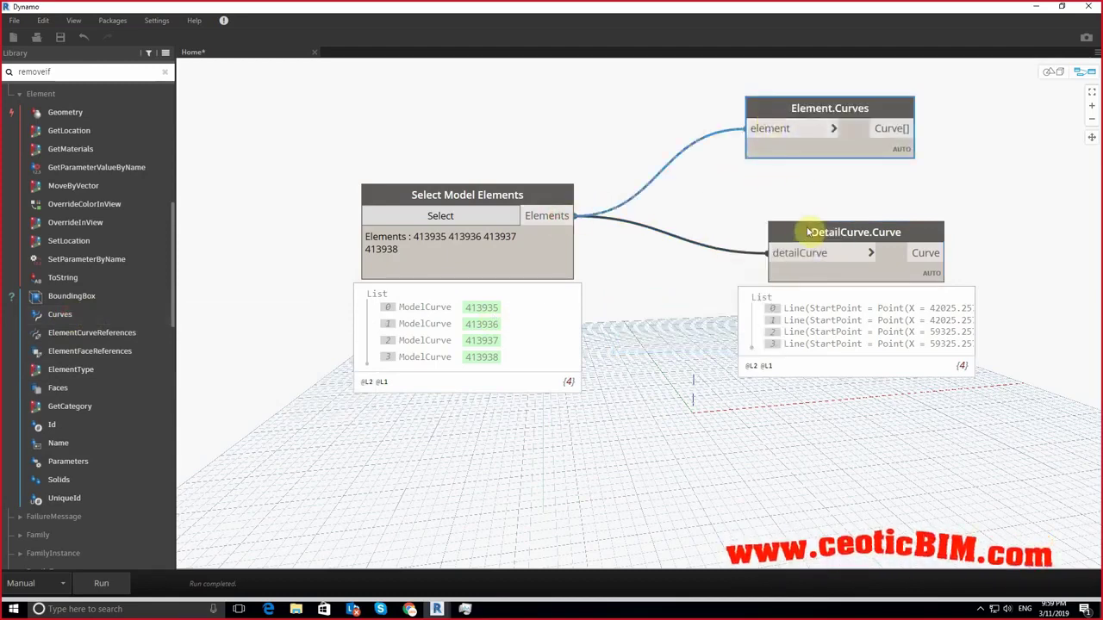
left_click_drag(745, 344, 685, 459)
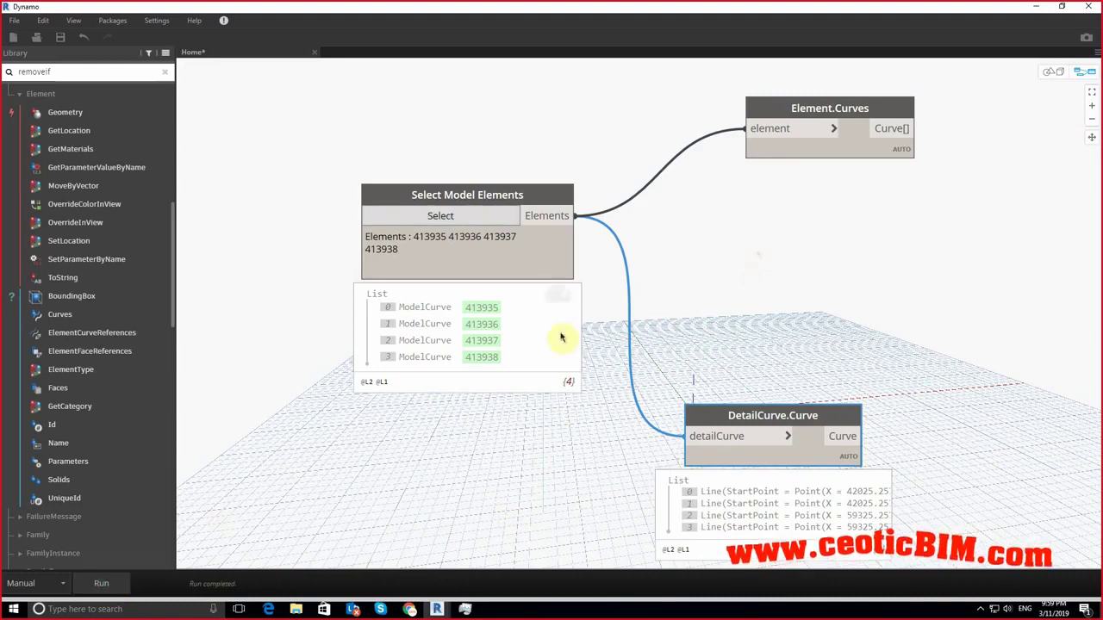
left_click(905, 152)
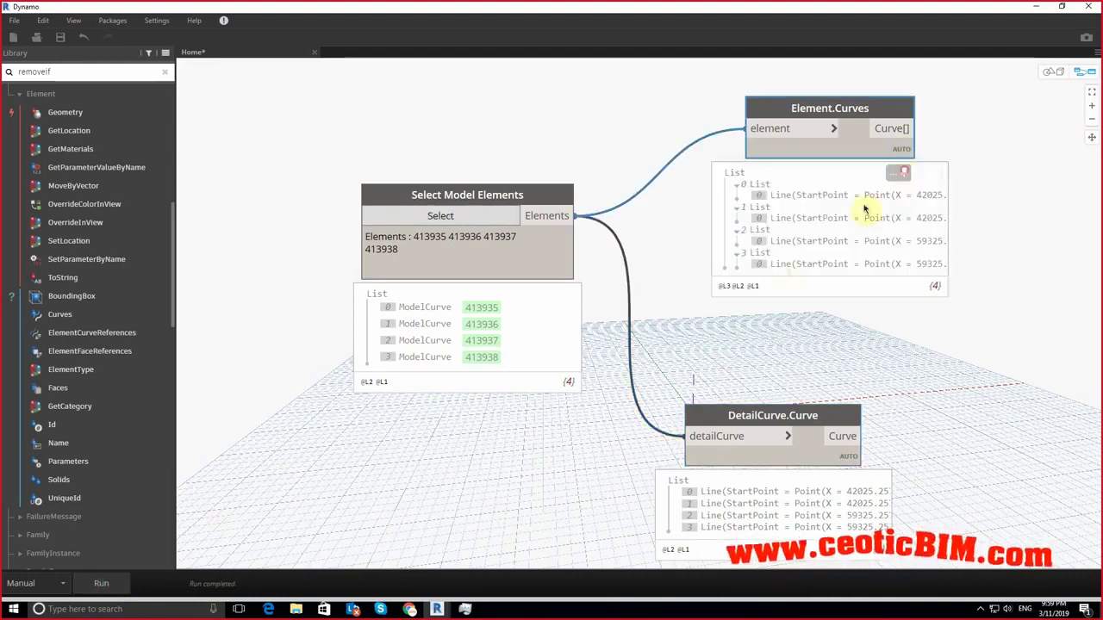
left_click(416, 308)
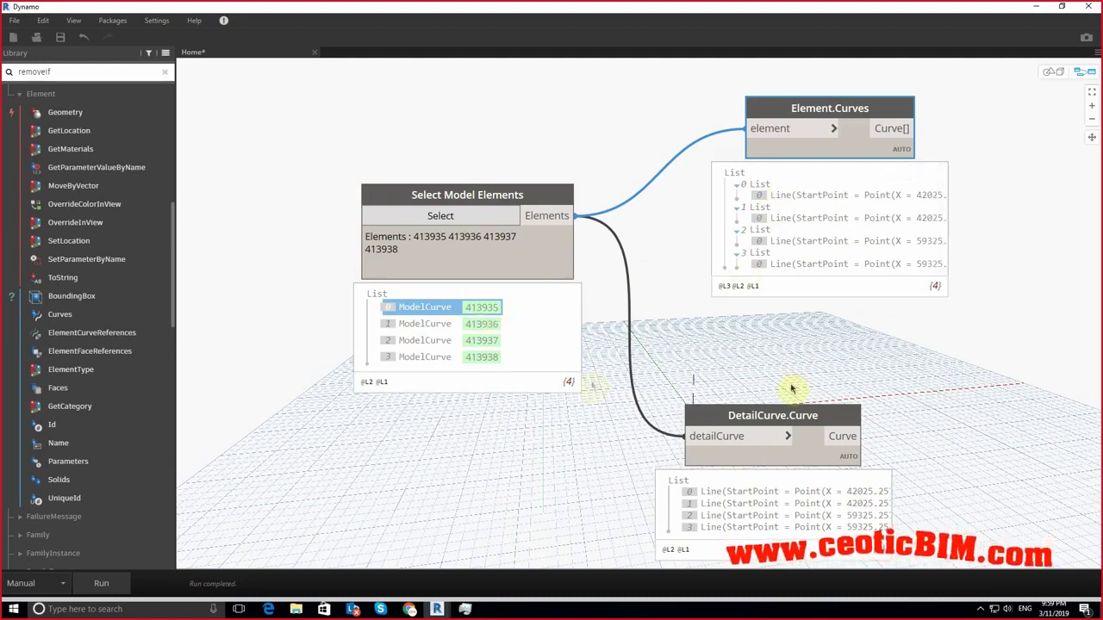
left_click_drag(861, 109, 862, 106)
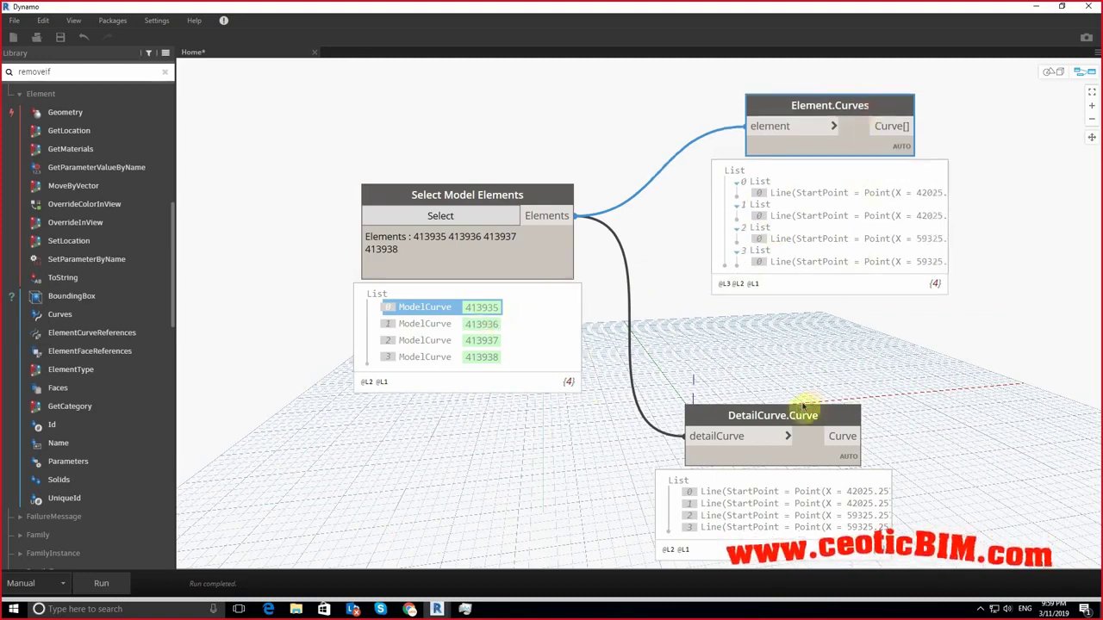
key("Delete")
left_click_drag(801, 424, 787, 209)
Step: Check the rectangle's four lines in the 3D preview, then return to the graph
scroll(956, 224, "up", 3)
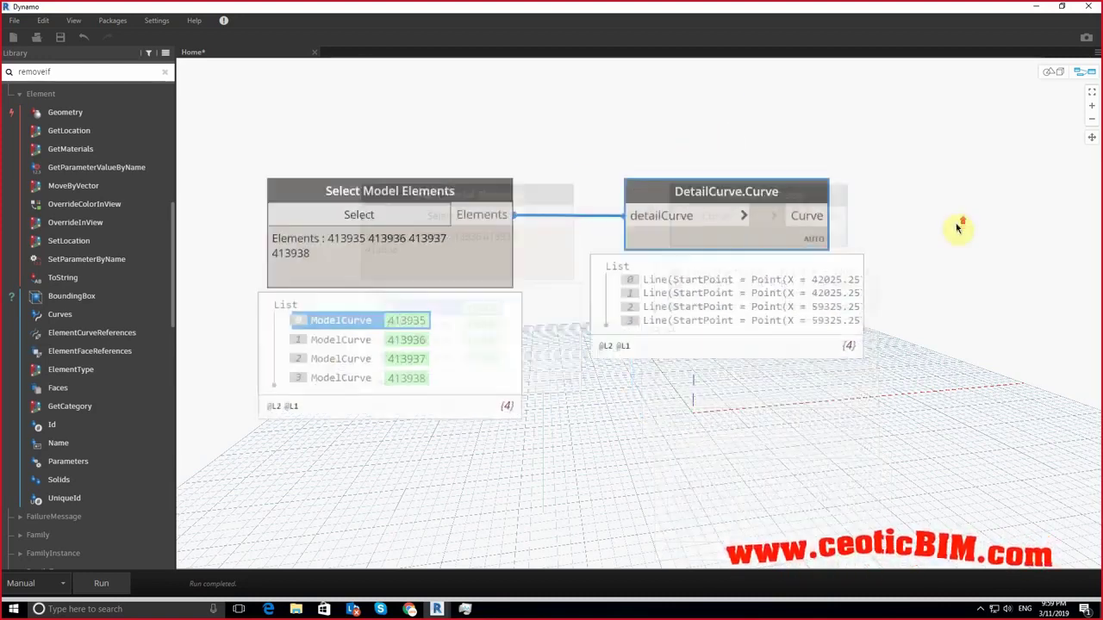
middle_click_drag(950, 222, 800, 245)
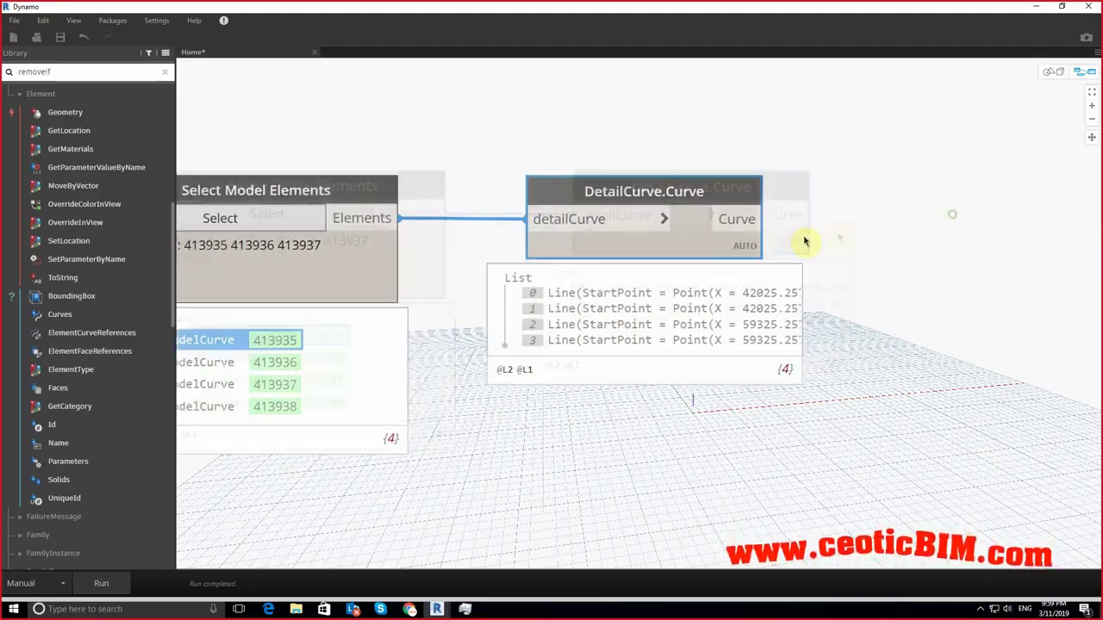
left_click(1077, 72)
left_click(1092, 137)
left_click(1092, 154)
mouse_move(733, 267)
left_mouse_down()
mouse_move(760, 337)
mouse_move(764, 313)
left_mouse_up()
left_click(1078, 73)
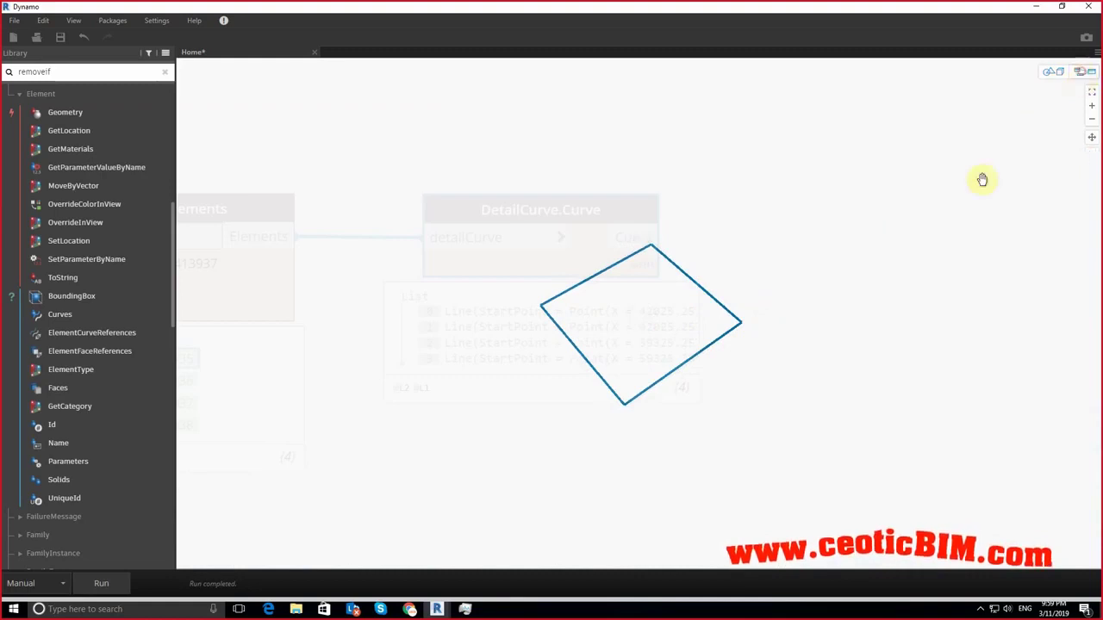
Step: List the Floor nodes and widen the library to read their full names
left_click(34, 95)
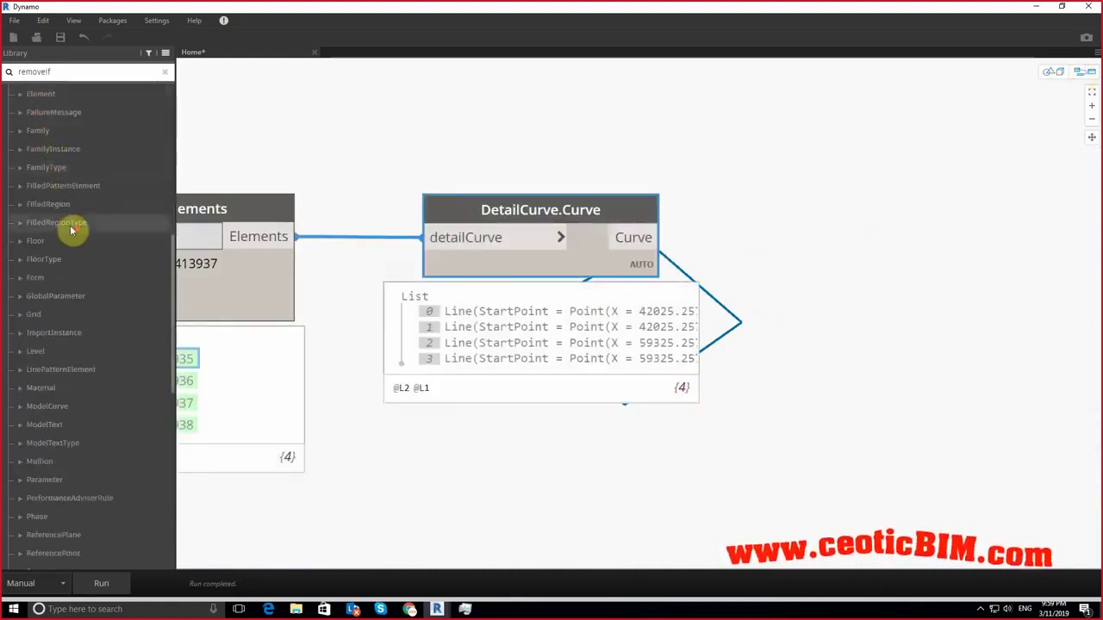
scroll(74, 229, "up", 1)
left_click(34, 300)
scroll(86, 289, "down", 3)
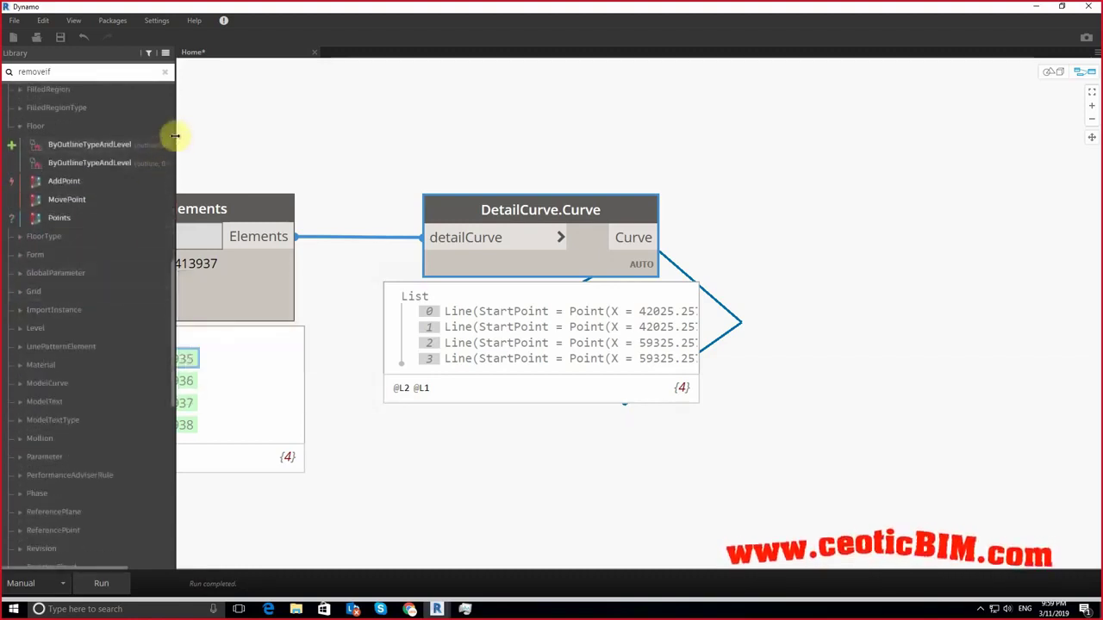
left_click_drag(176, 134, 289, 135)
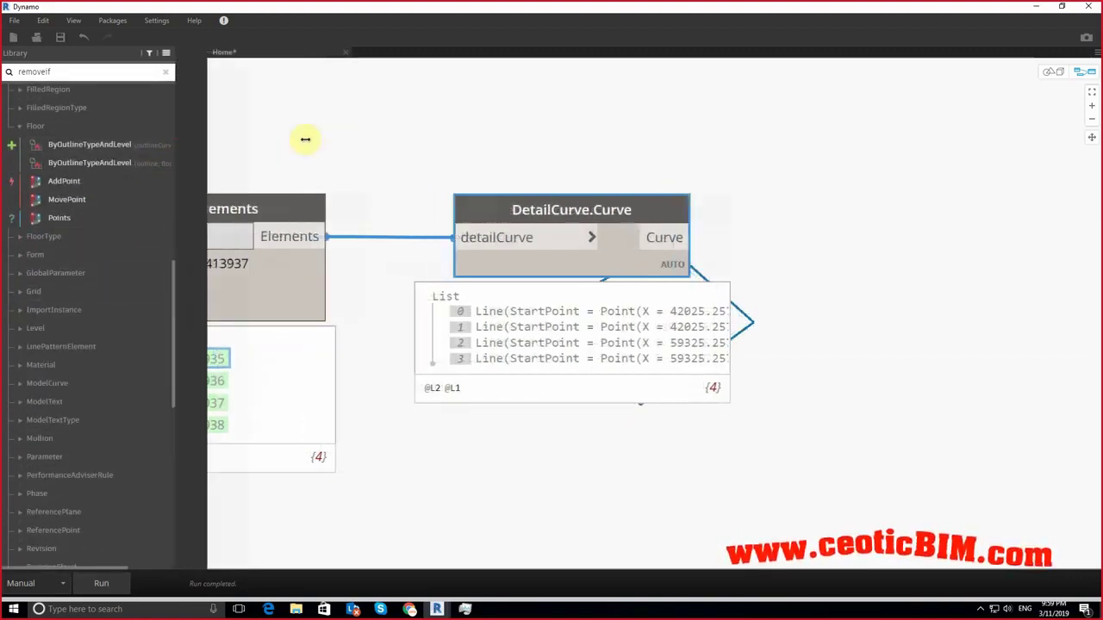
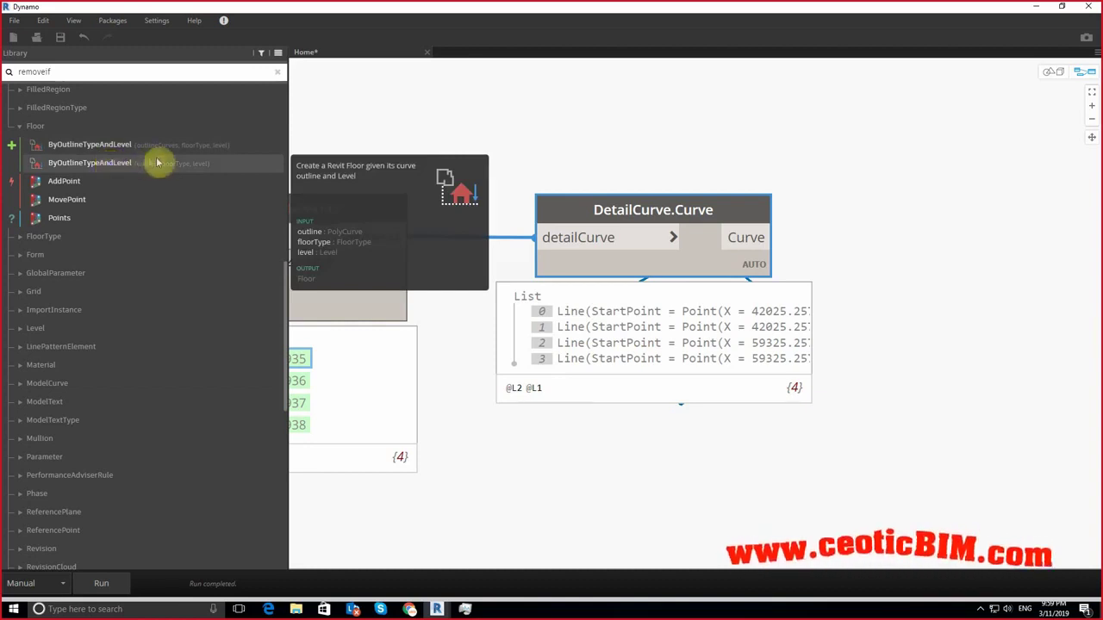
Step: Add a Floor.ByOutlineTypeAndLevel node and wire the detail curves into its outlineCurves input
left_click(198, 145)
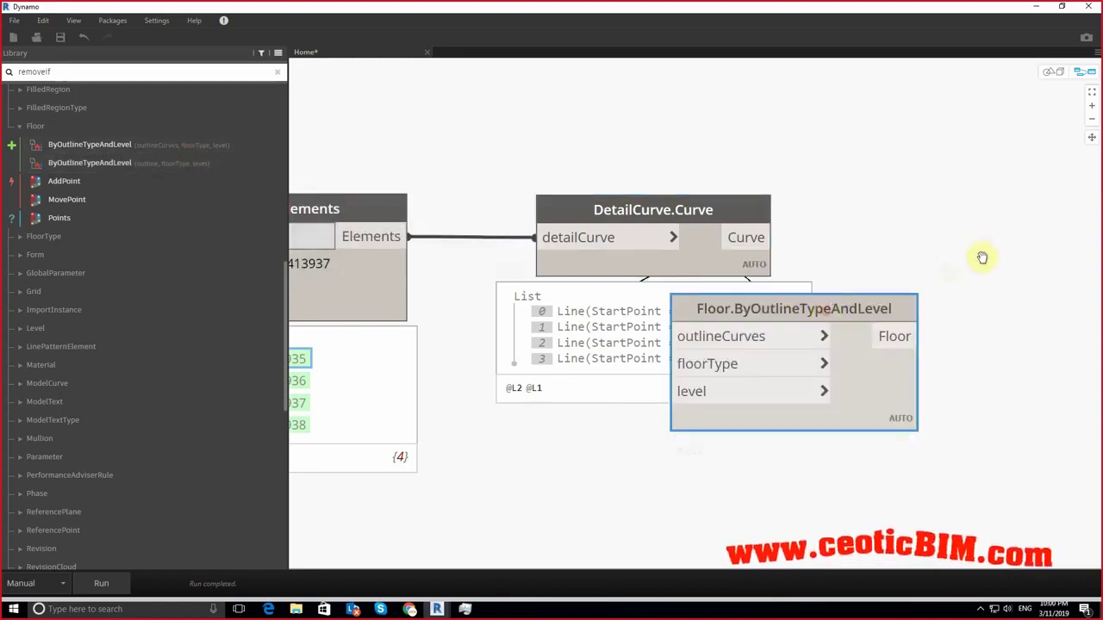
scroll(906, 240, "down", 3)
scroll(874, 253, "up", 2)
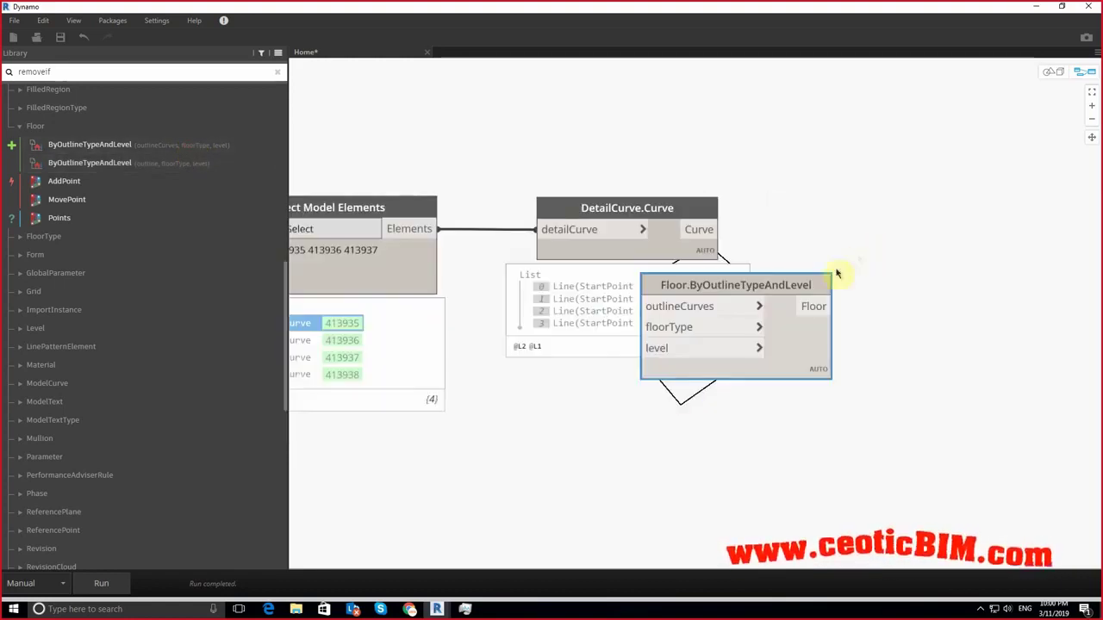
left_click_drag(791, 290, 1018, 247)
left_click(720, 229)
left_click(888, 265)
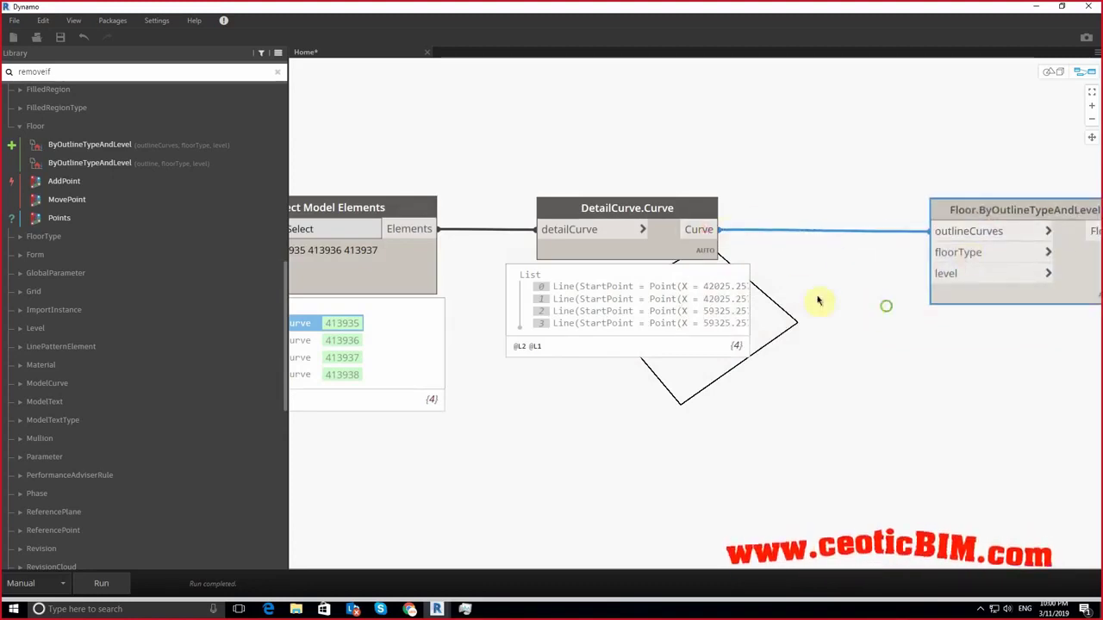
key("ctrl+l")
Step: Add a Floor Types node set to Concrete-Domestic 425mm and wire it into floorType
right_click(669, 358)
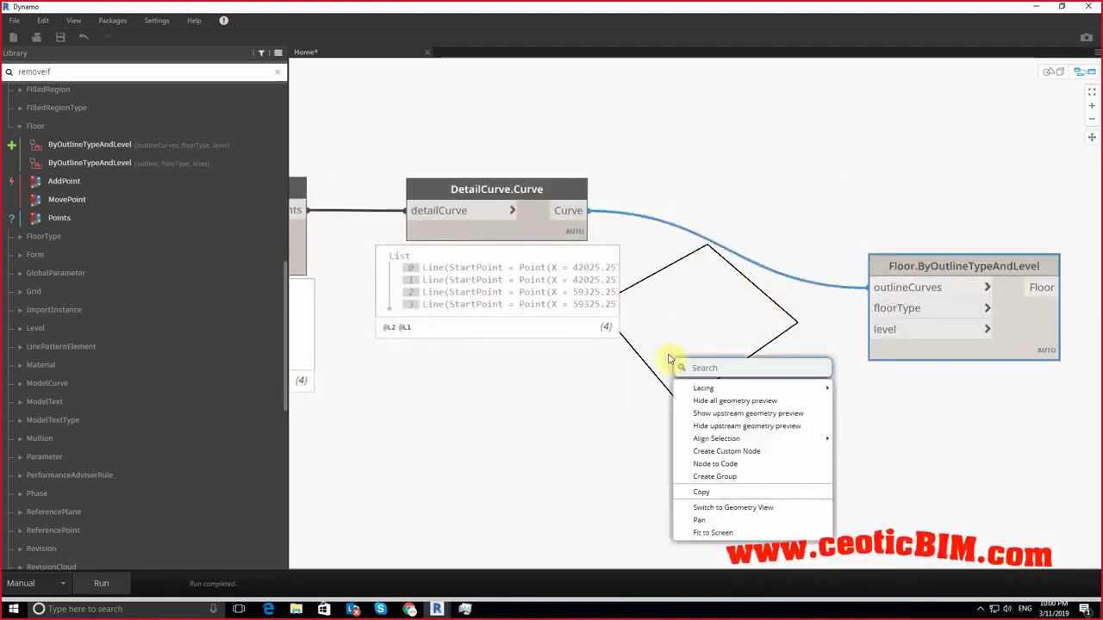
type("flo")
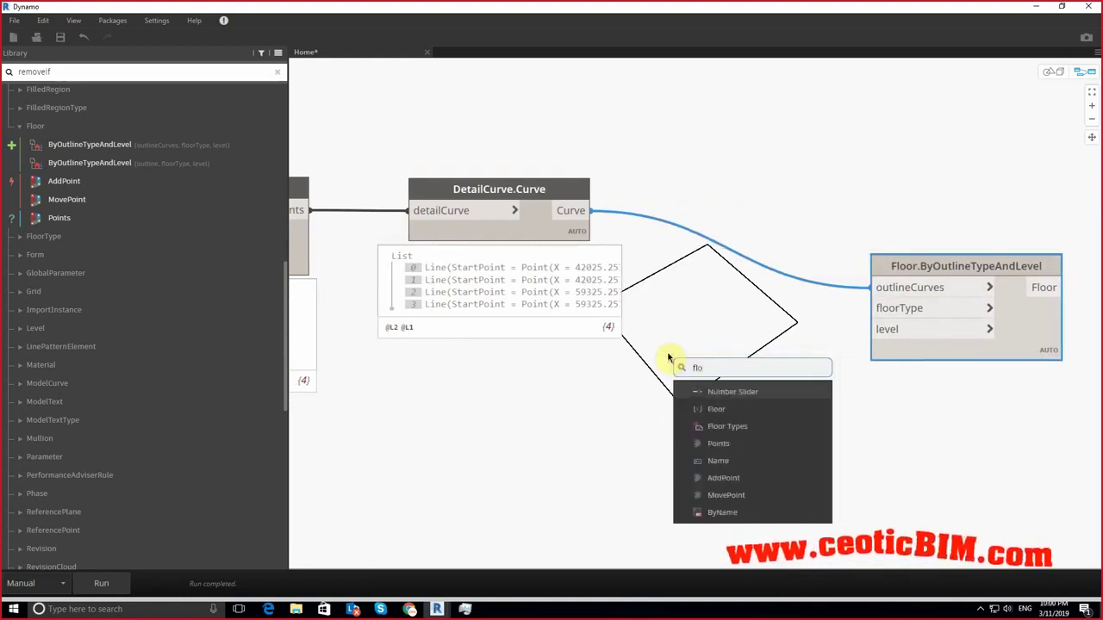
type("r")
key("BackSpace")
type("or")
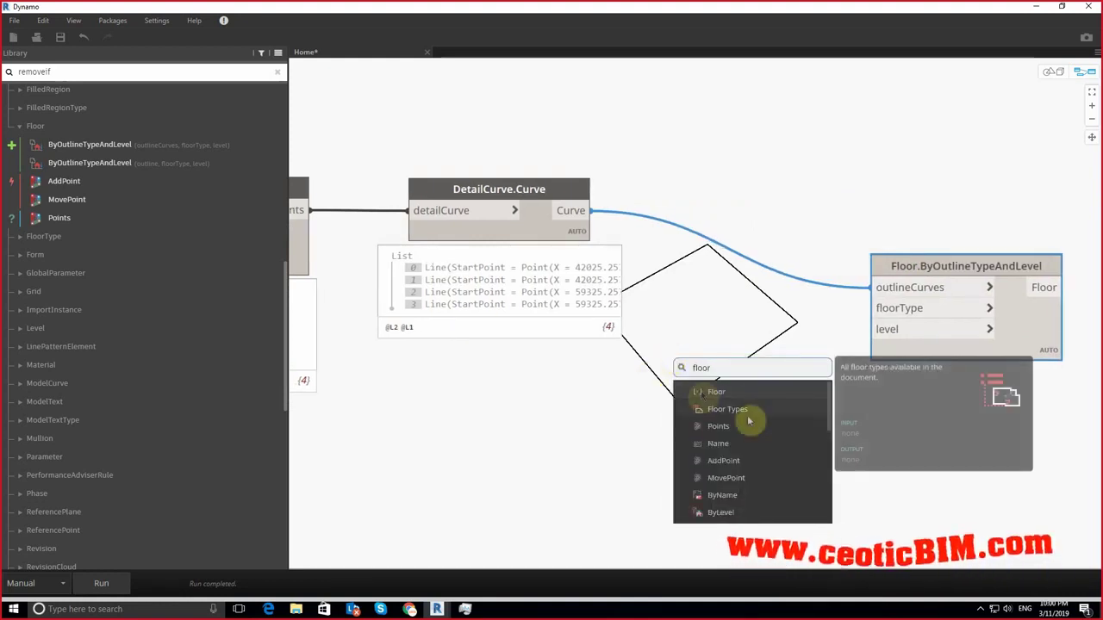
left_click(727, 409)
mouse_move(755, 422)
left_mouse_down()
mouse_move(721, 396)
mouse_move(675, 409)
left_mouse_up()
left_click(675, 405)
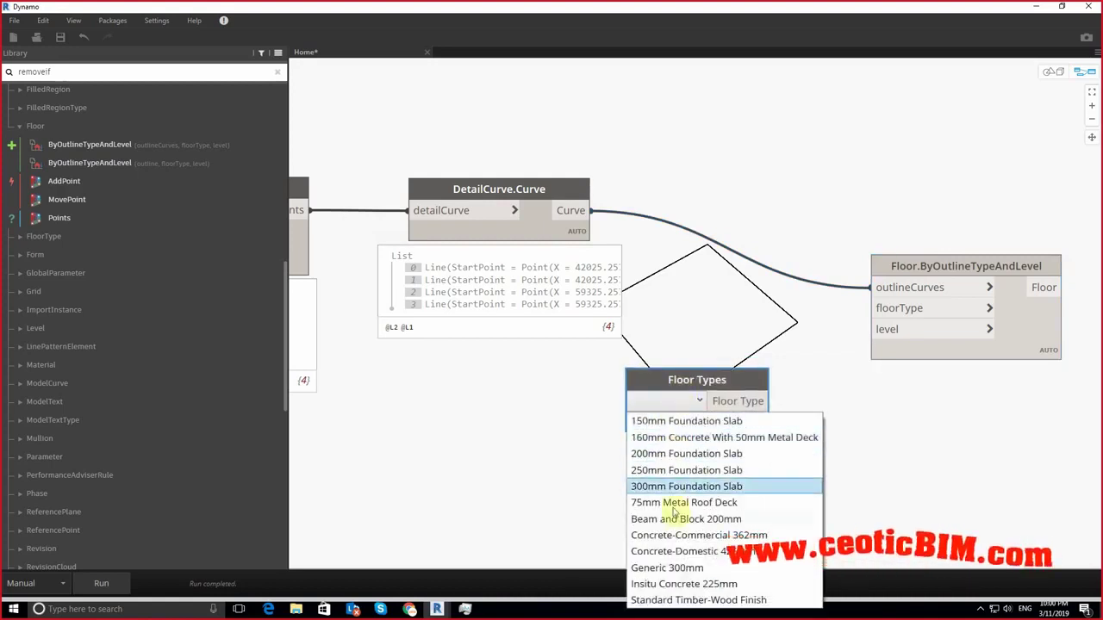
left_click(681, 552)
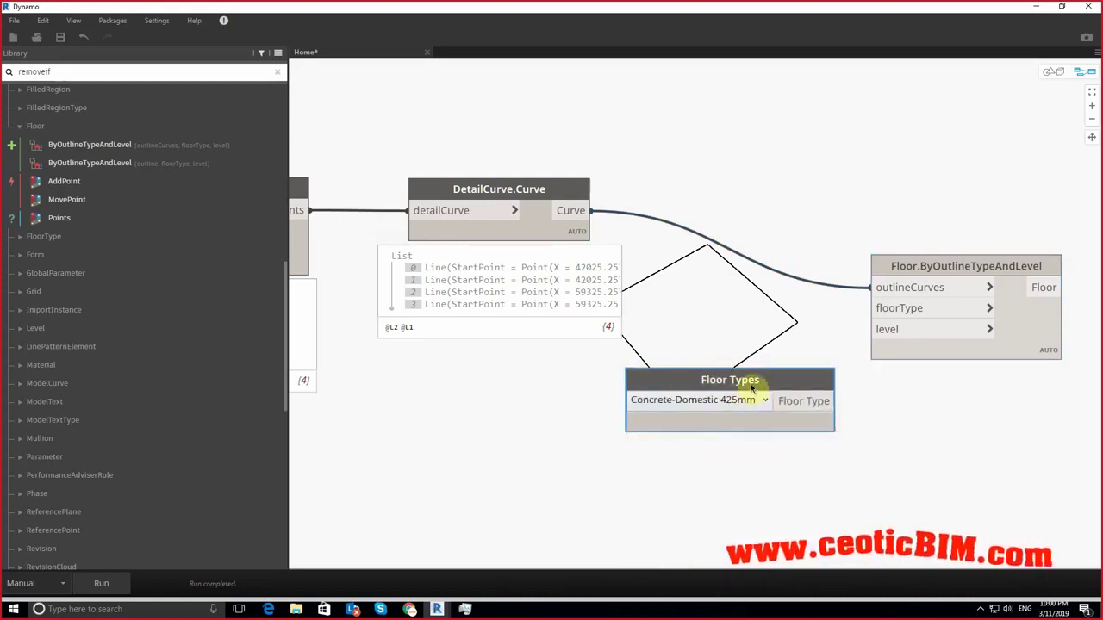
left_click_drag(754, 385, 615, 392)
left_click_drag(678, 408, 875, 308)
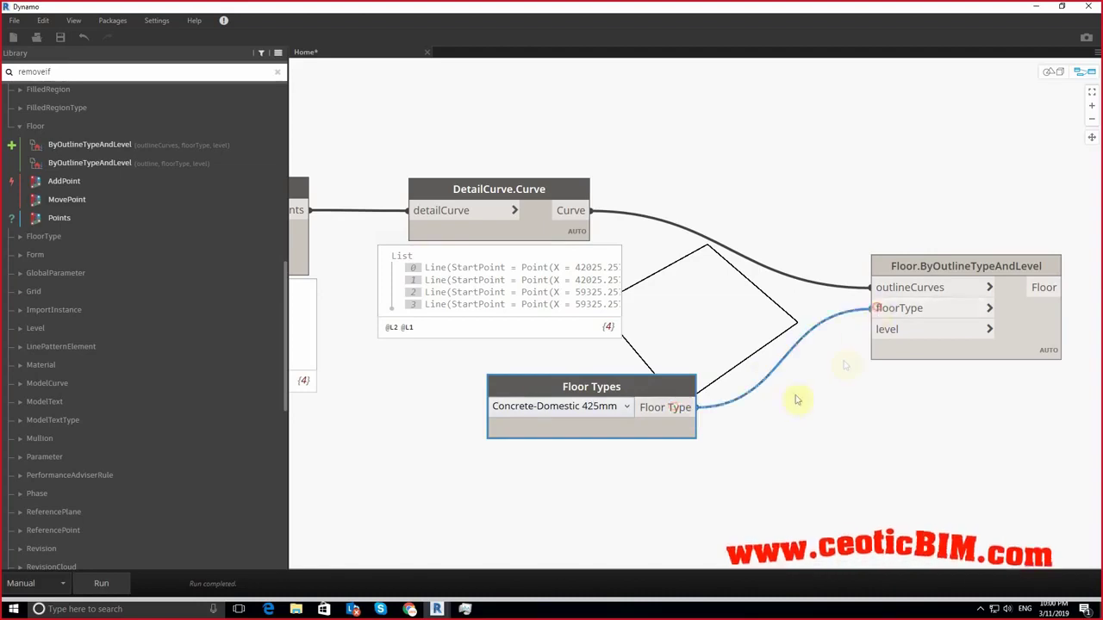
Step: Add a Levels node set to Level 1, wire it into level, run the graph, and minimise Dynamo
right_click(605, 514)
type("level")
left_click(659, 360)
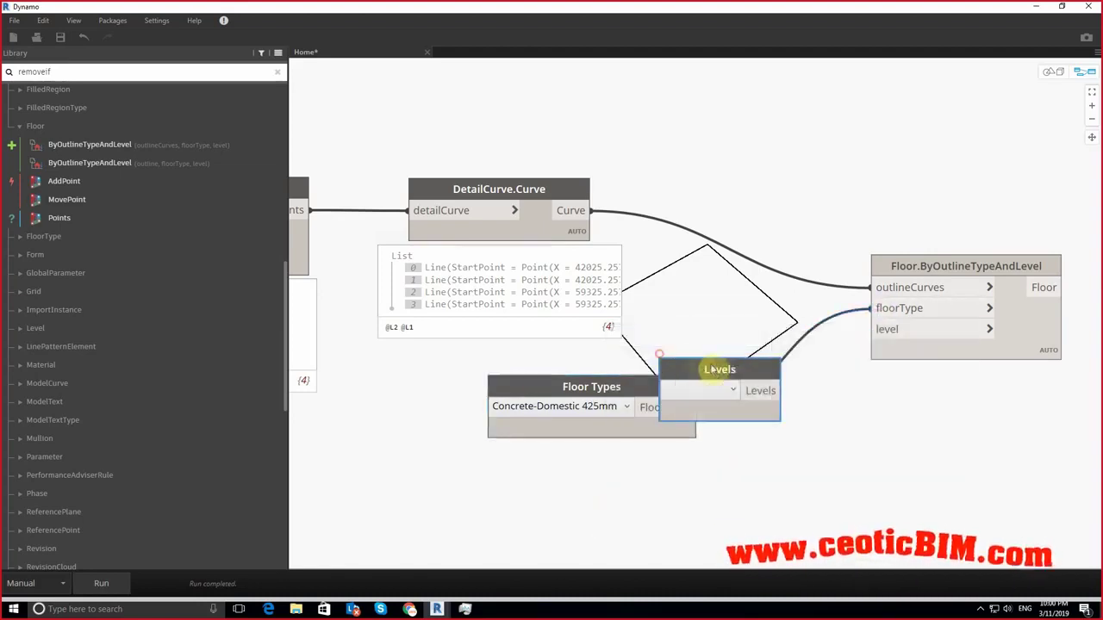
left_click_drag(659, 362, 657, 468)
left_click(638, 495)
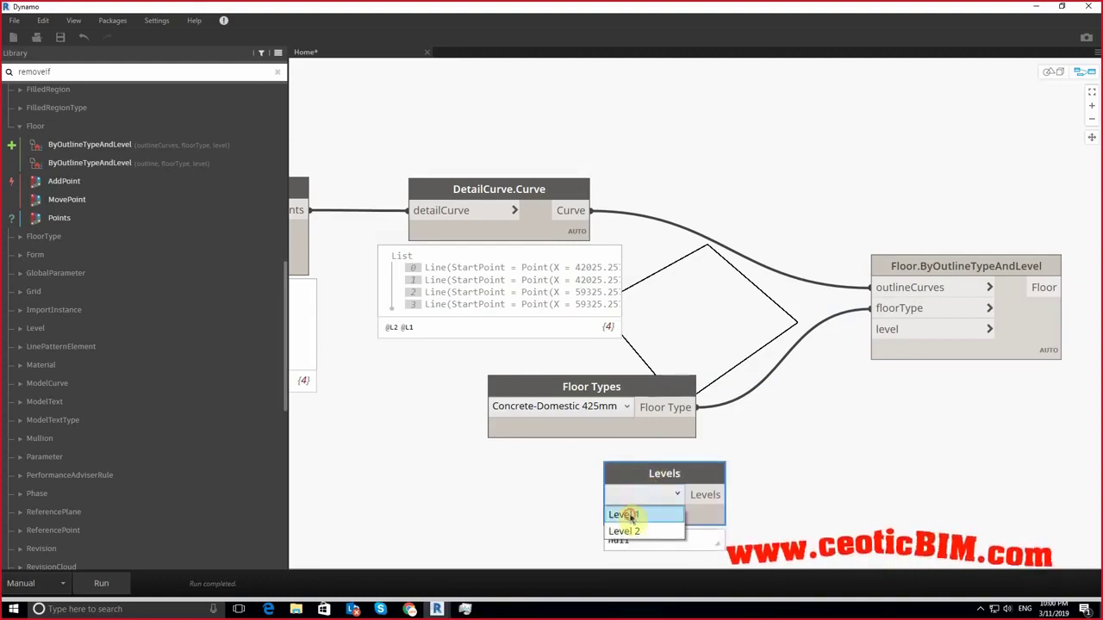
left_click(624, 514)
left_click_drag(724, 495, 872, 330)
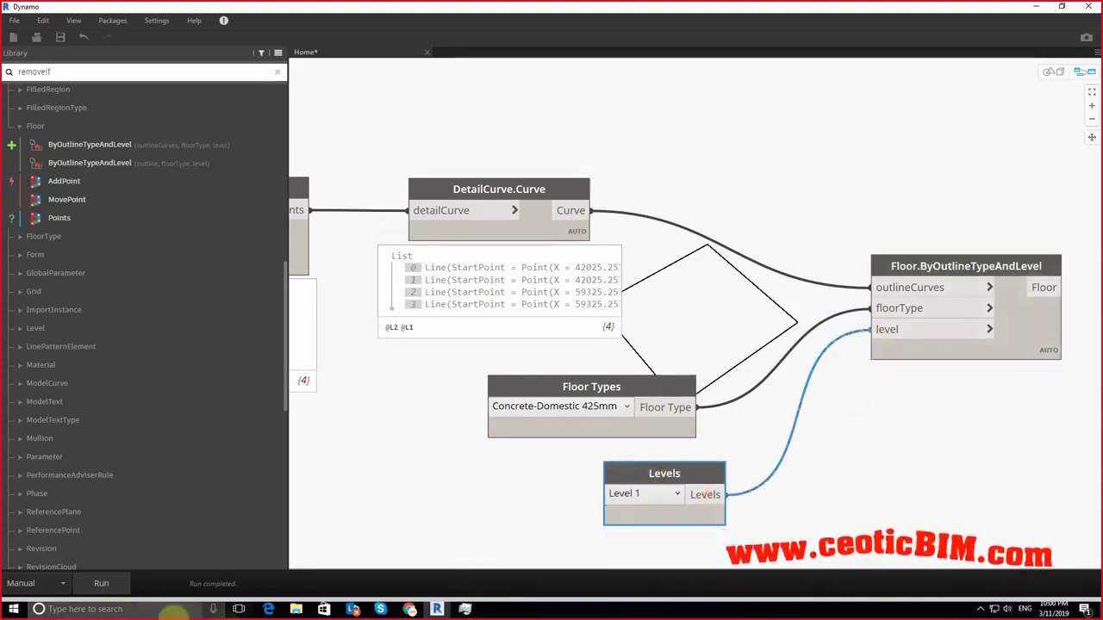
left_click(100, 583)
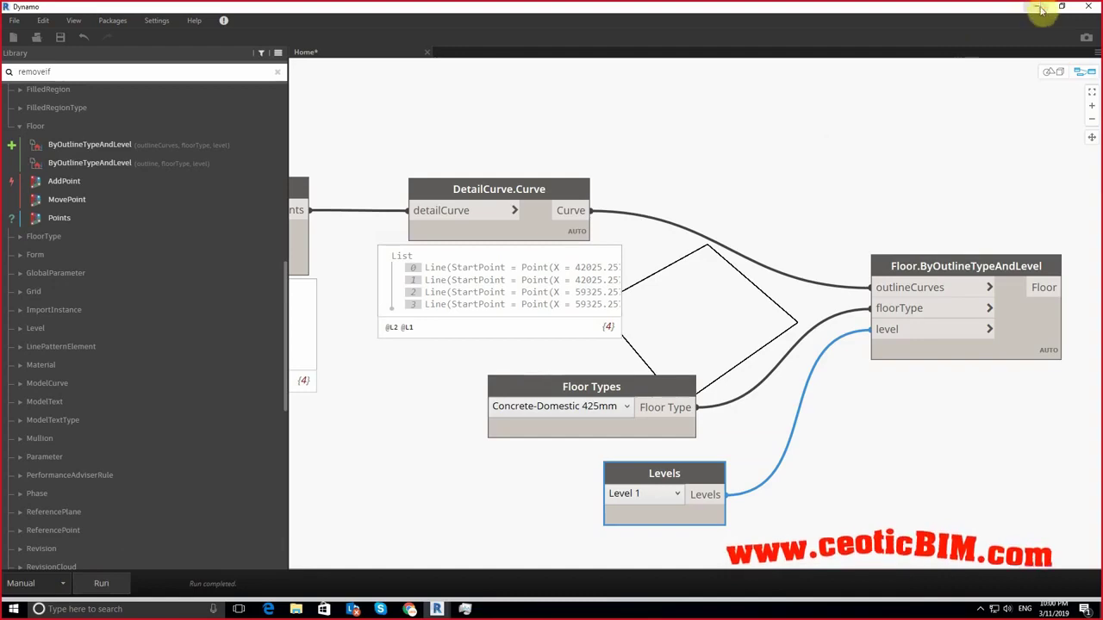
left_click(1036, 6)
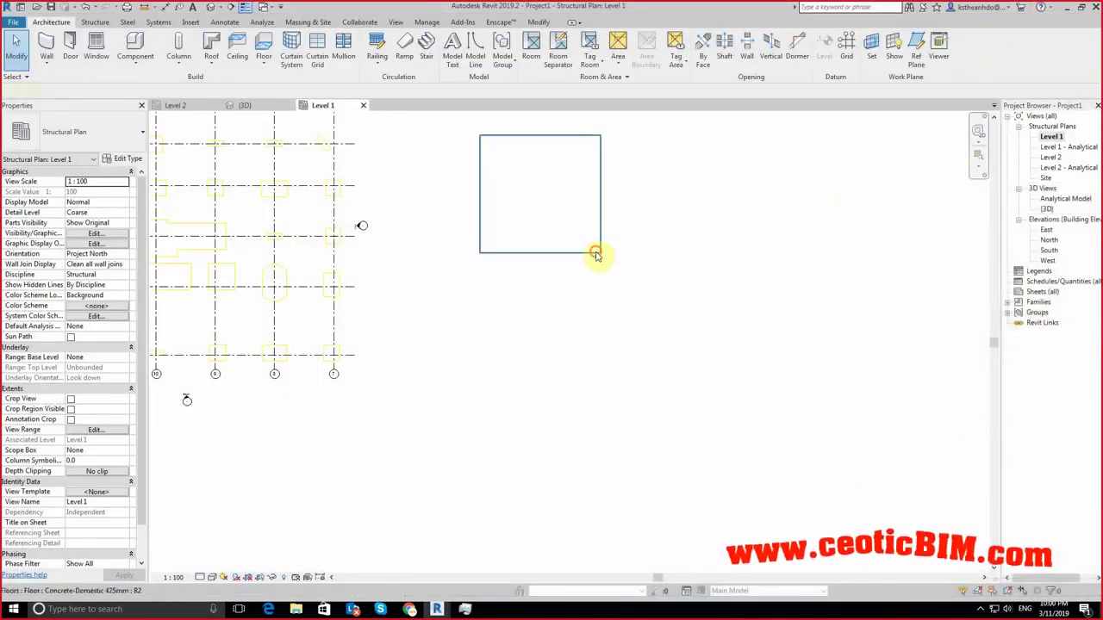
left_click(595, 255)
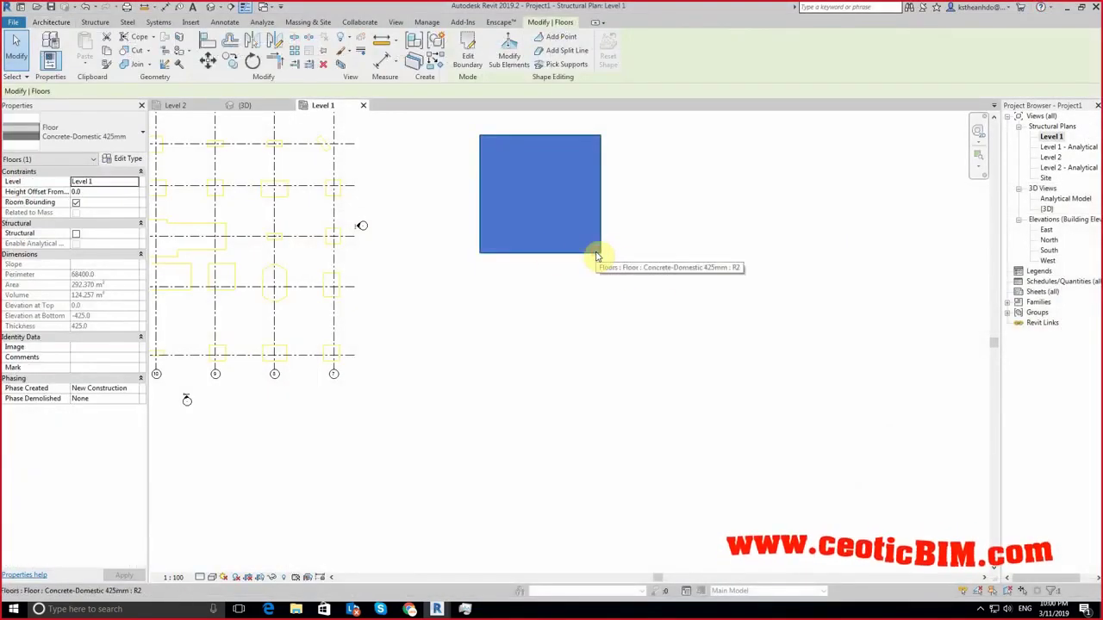
left_click(210, 7)
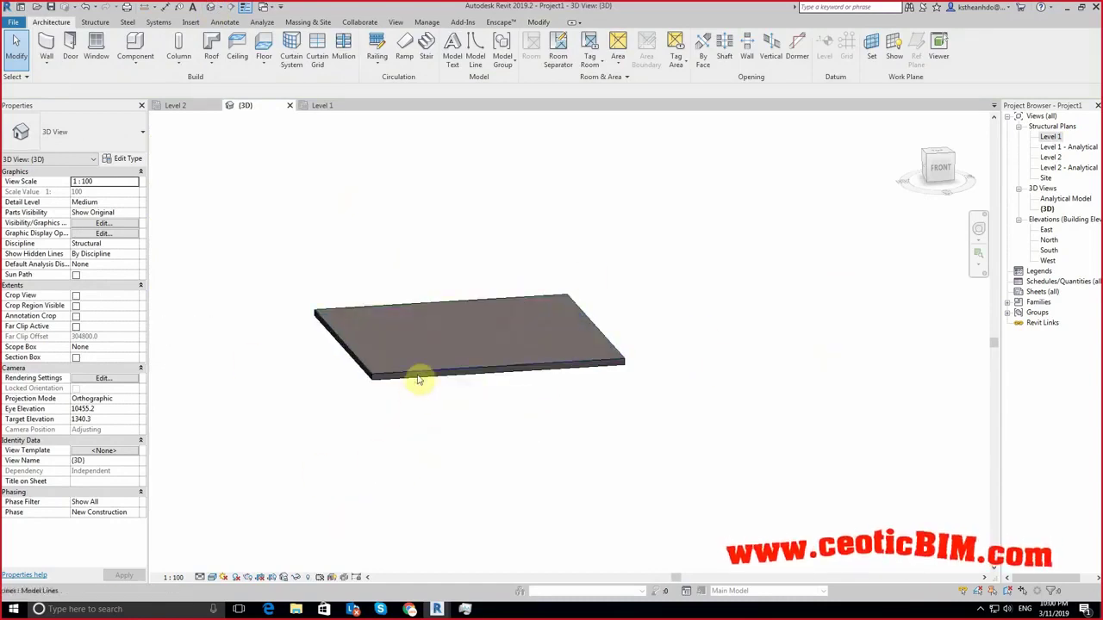
left_click(418, 379)
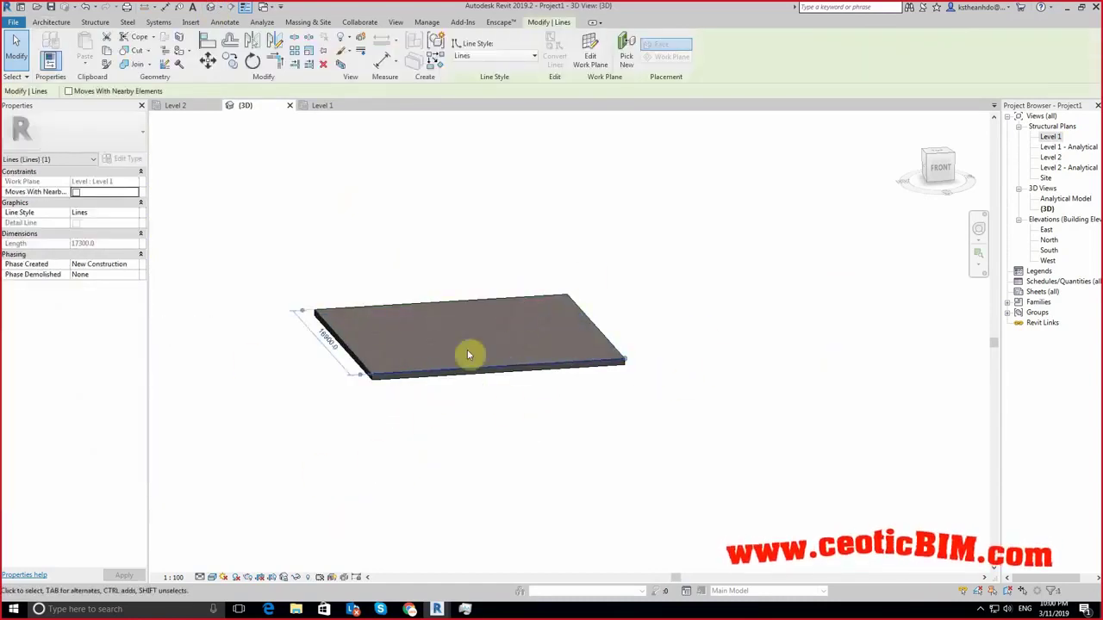
left_click(448, 489)
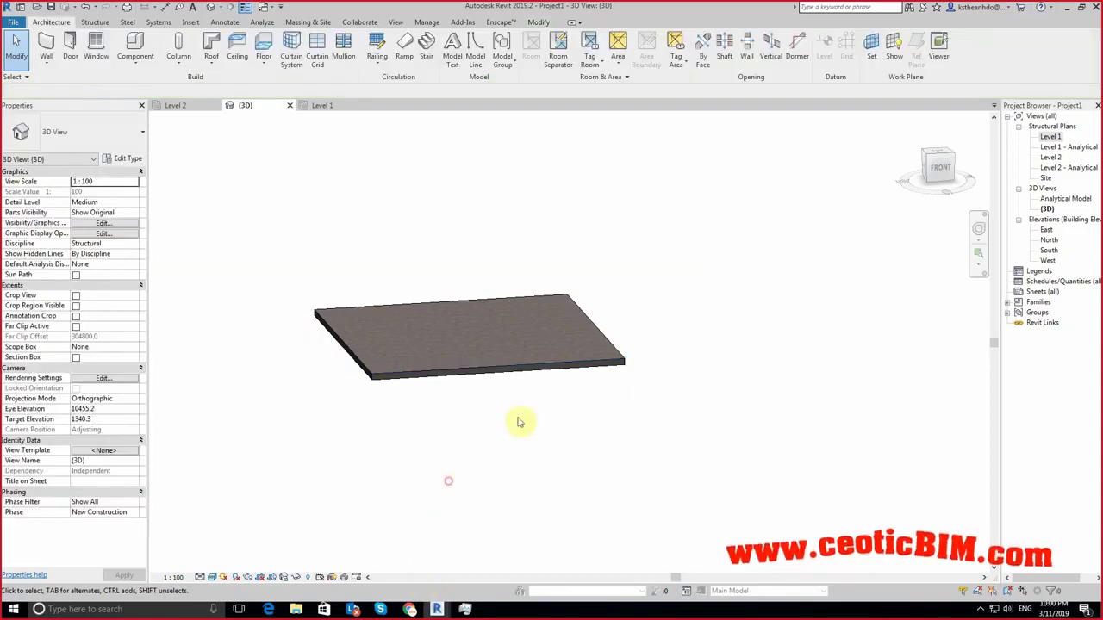
middle_click_drag(530, 456, 573, 496, "shift")
left_click(1062, 138)
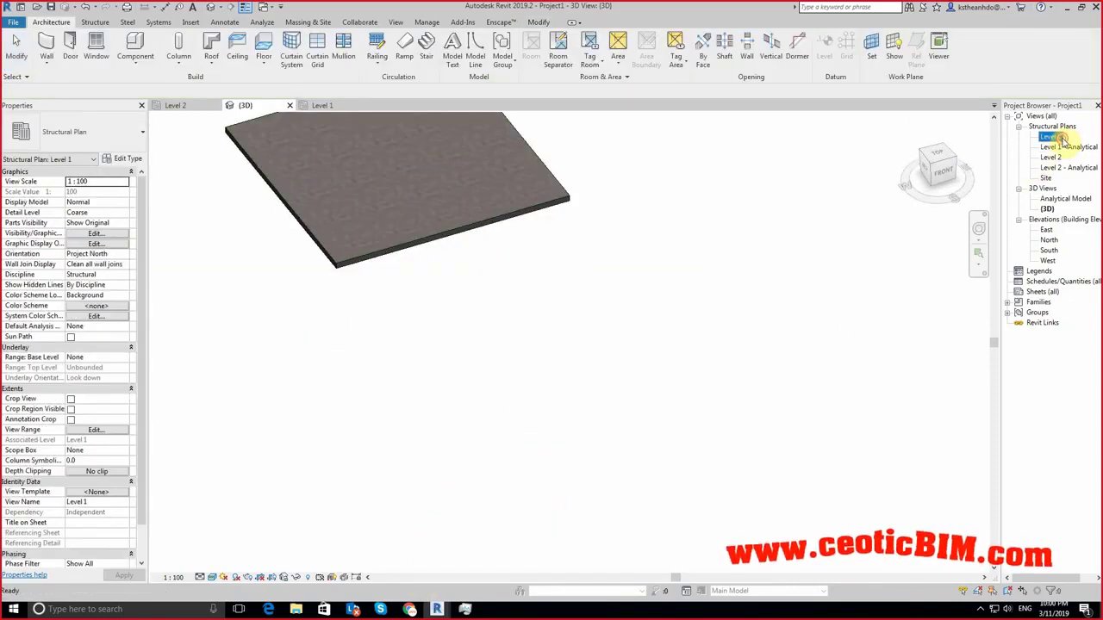
double_click(1045, 137)
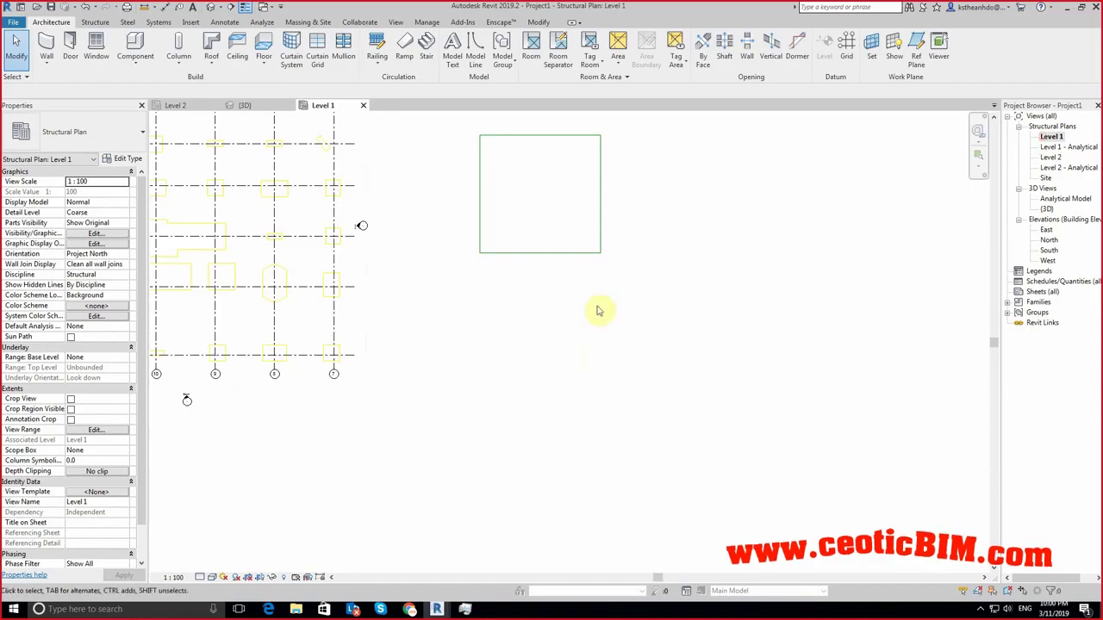
Step: Draw model lines through the corners of an irregular polygon beside the grid on Level 1
left_click_drag(492, 197, 727, 388)
left_click(560, 185)
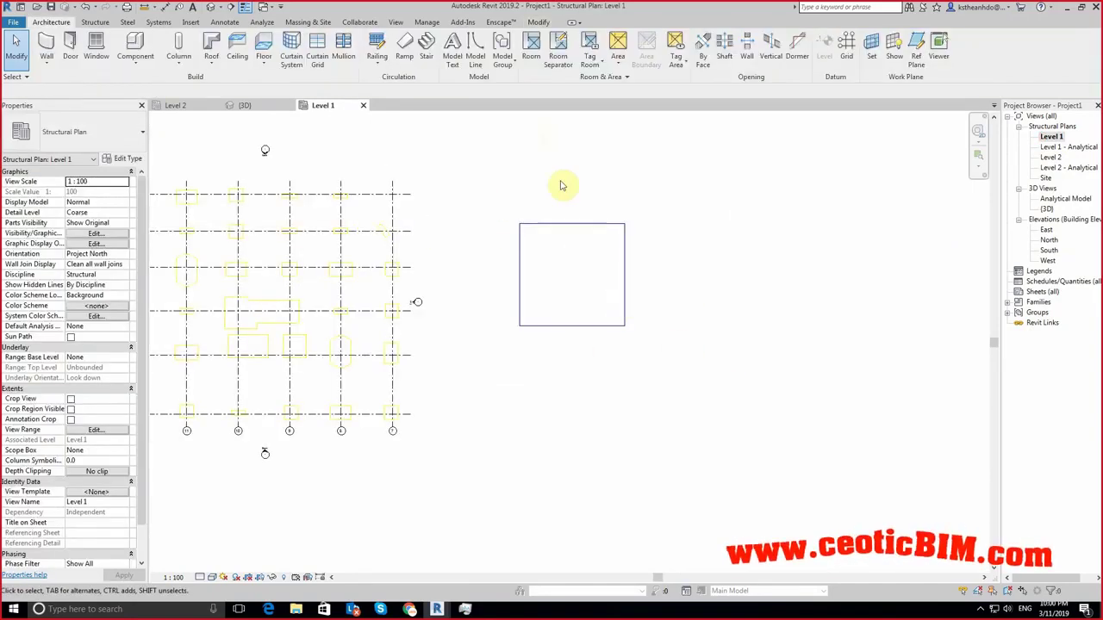
left_click_drag(482, 197, 671, 387)
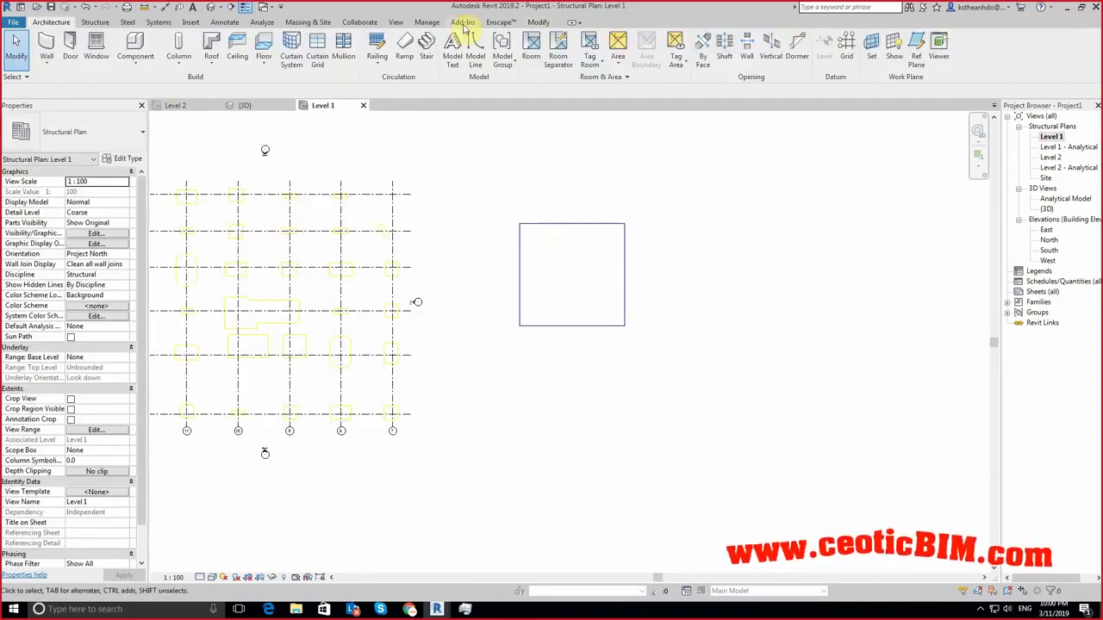
left_click(475, 53)
left_click(562, 254)
left_click(566, 168)
left_click(703, 235)
left_click(685, 351)
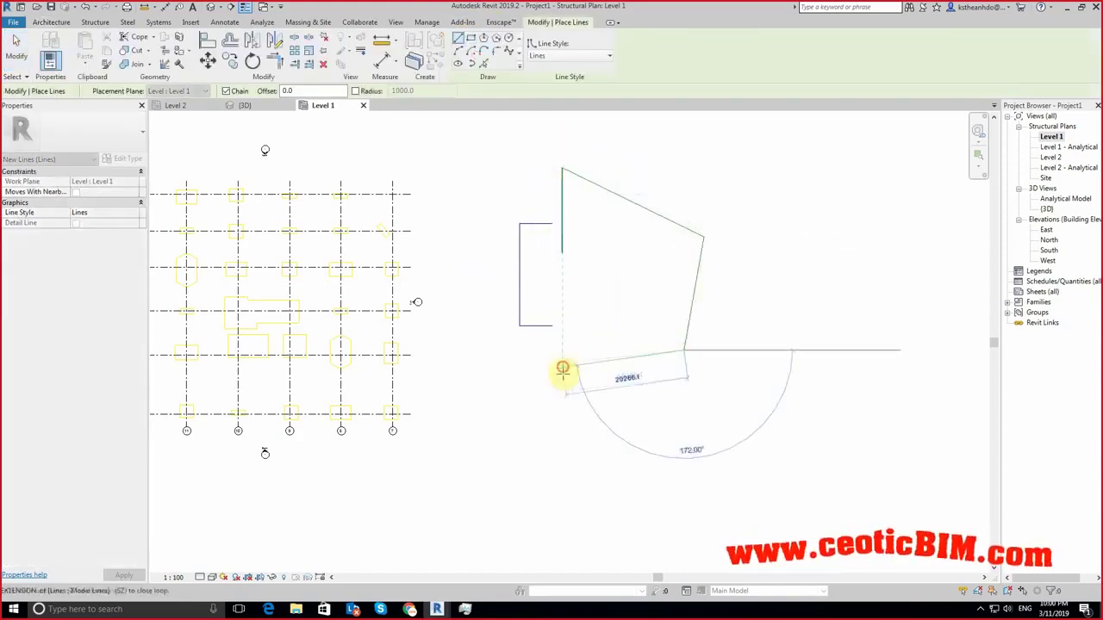
left_click(565, 366)
left_click(666, 403)
left_click(532, 440)
left_click(483, 341)
left_click(506, 232)
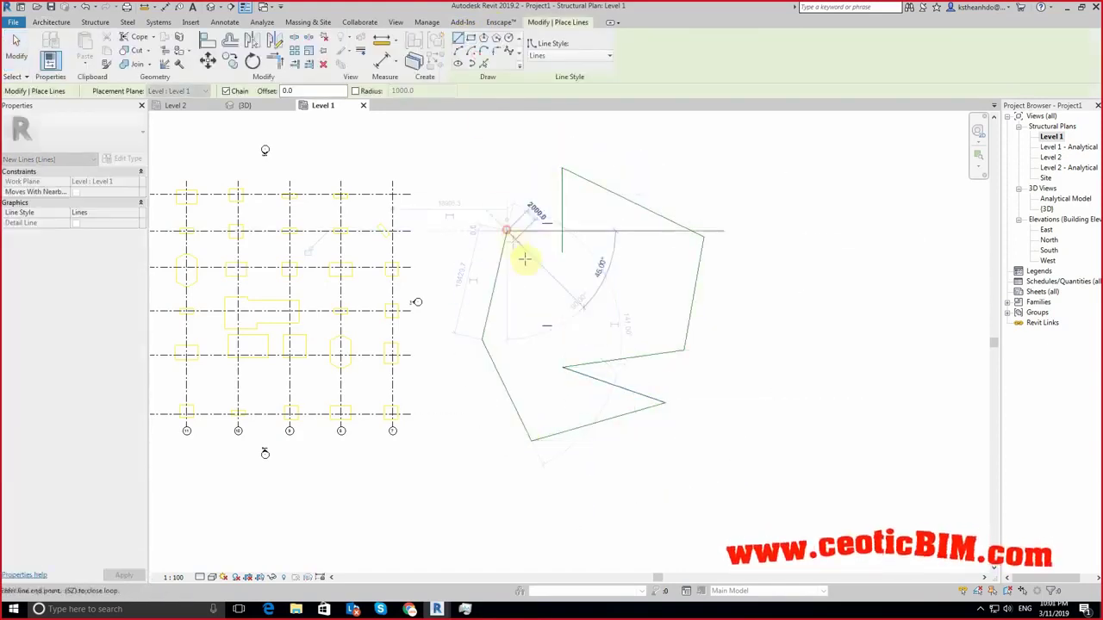
Step: Close the outline back at its first corner, finish the lines, and switch to Dynamo
right_click(532, 277)
left_click(524, 259)
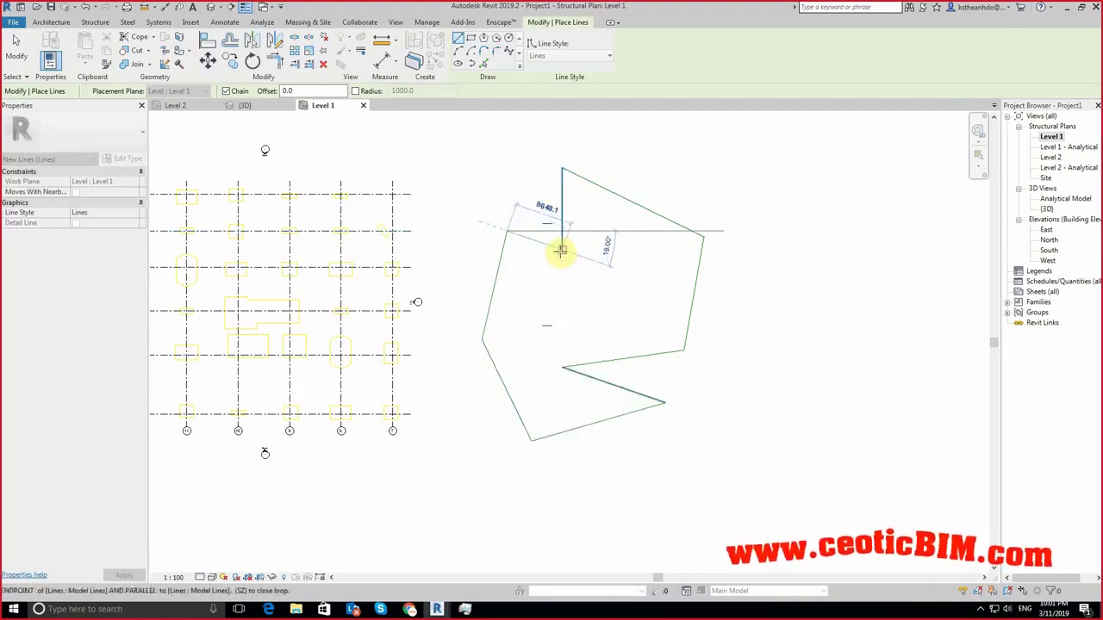
scroll(561, 251, "up", 2)
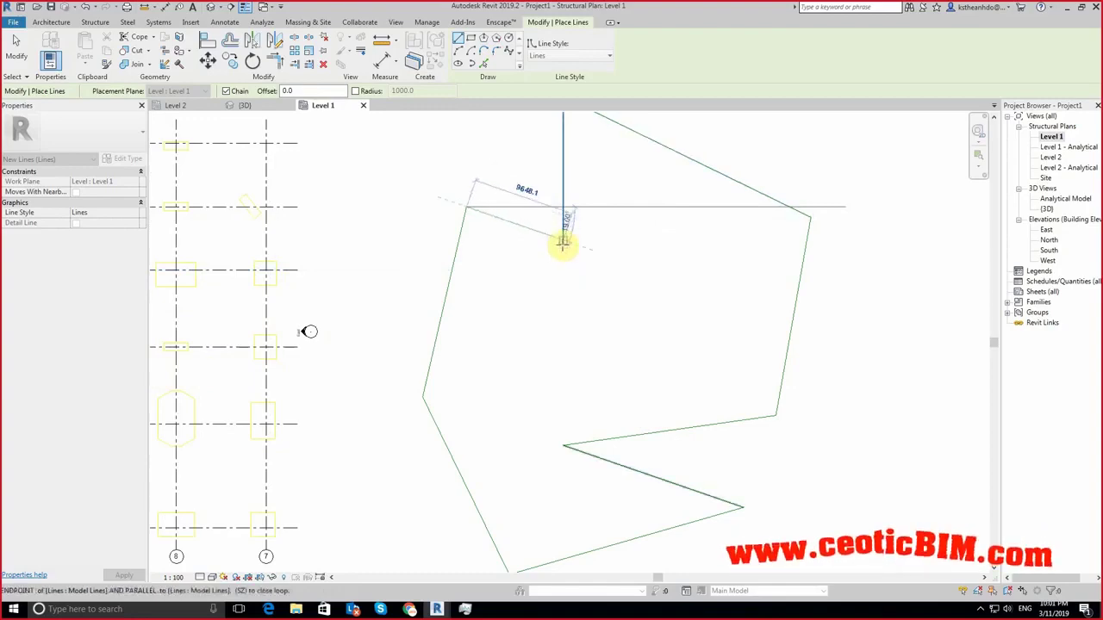
left_click(562, 244)
key("Escape")
key("Escape")
scroll(640, 302, "down", 2)
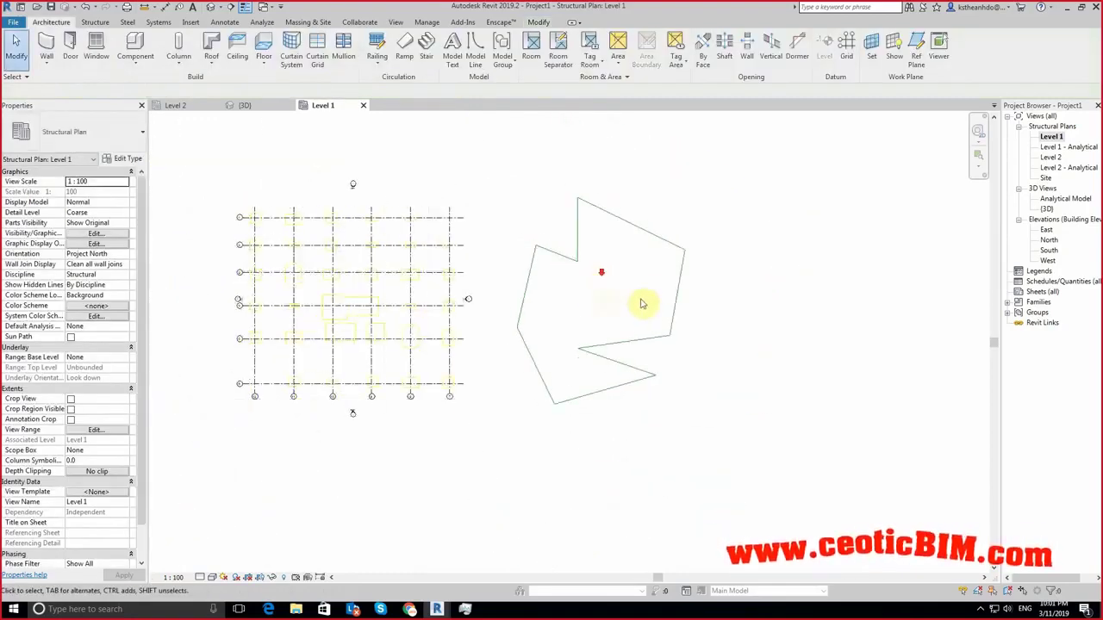
scroll(651, 290, "down", 1)
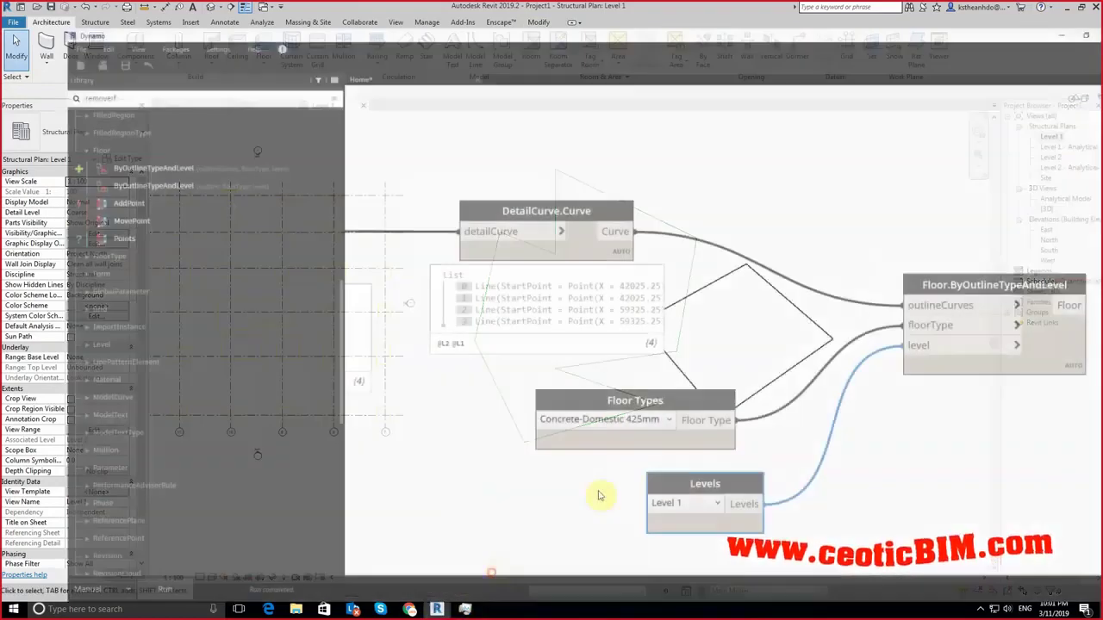
mouse_move(436, 609)
left_click(495, 571)
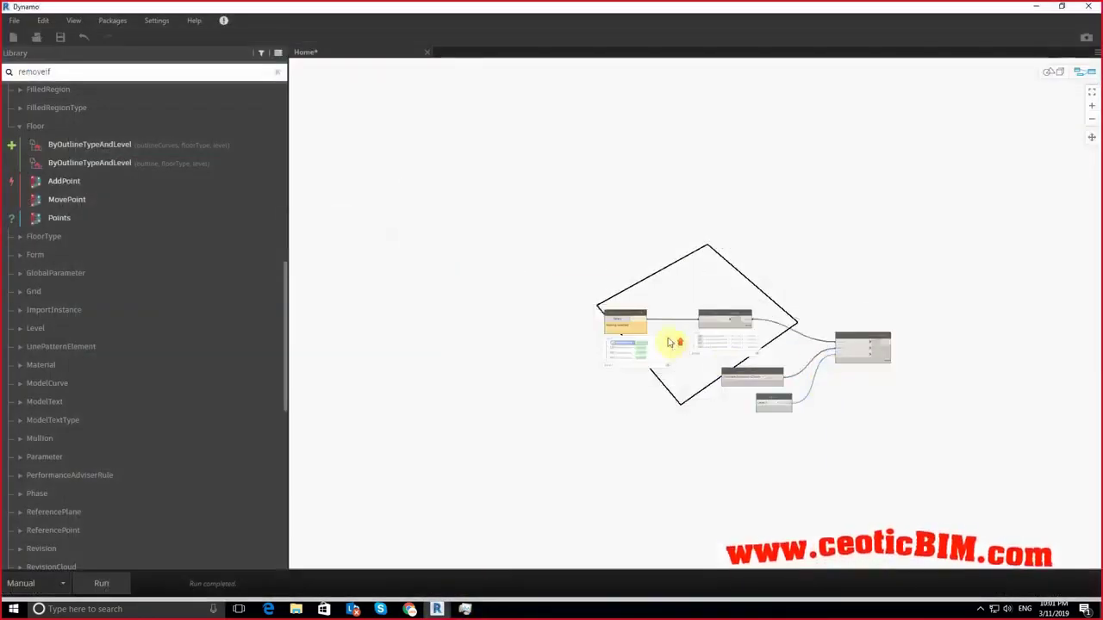
Step: Window-select the nine outline lines into Select Model Elements, rerun the graph, and hide Dynamo
scroll(672, 343, "up", 3)
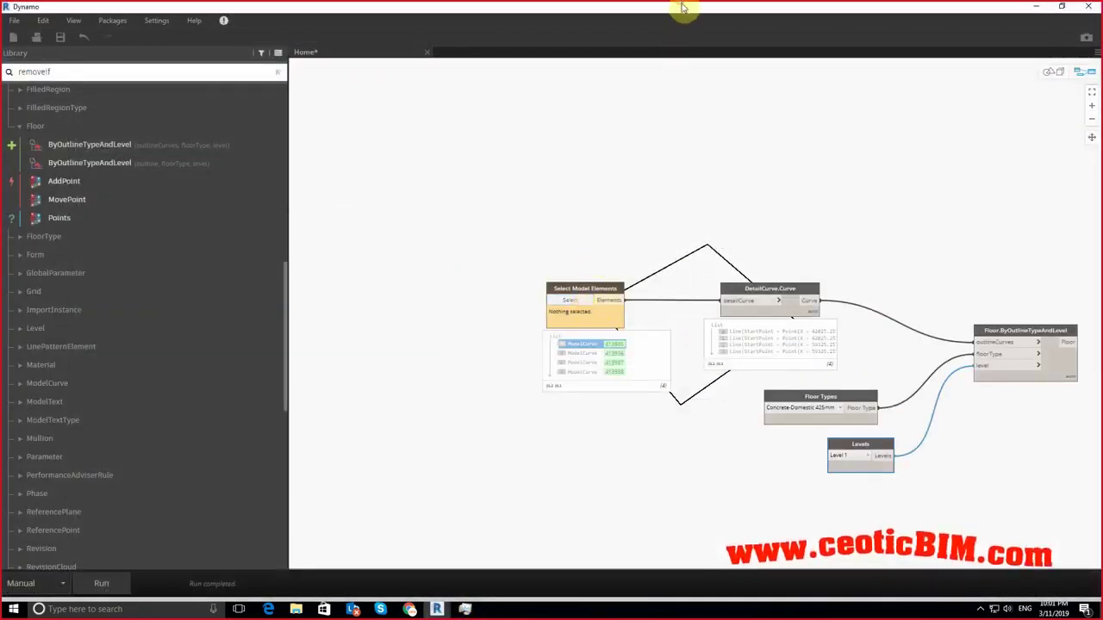
left_click_drag(681, 7, 721, 480)
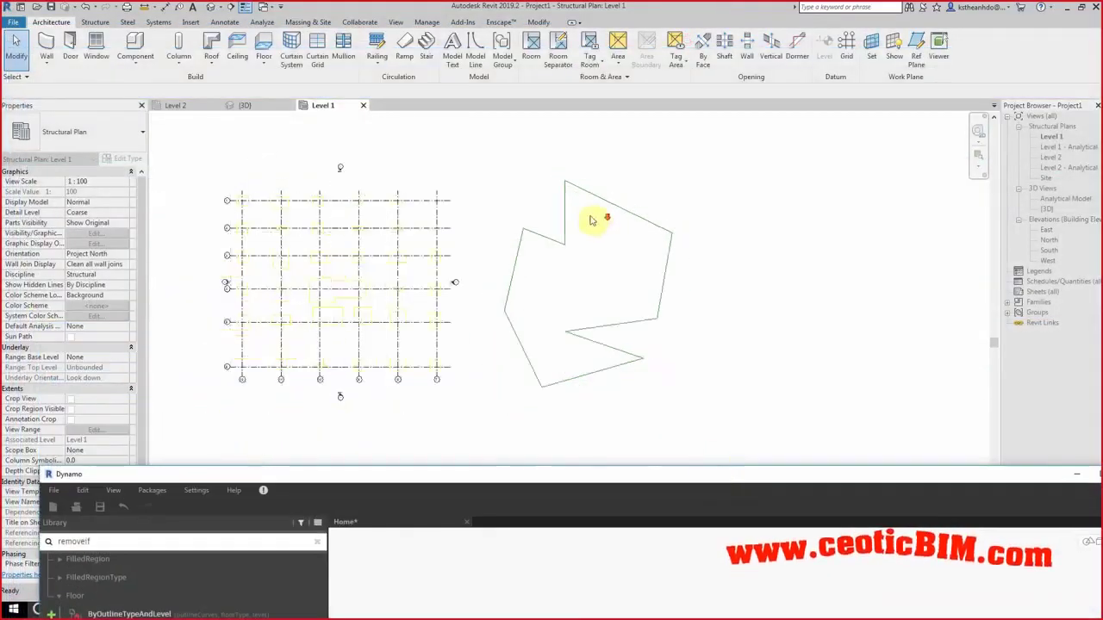
left_click_drag(450, 133, 743, 451)
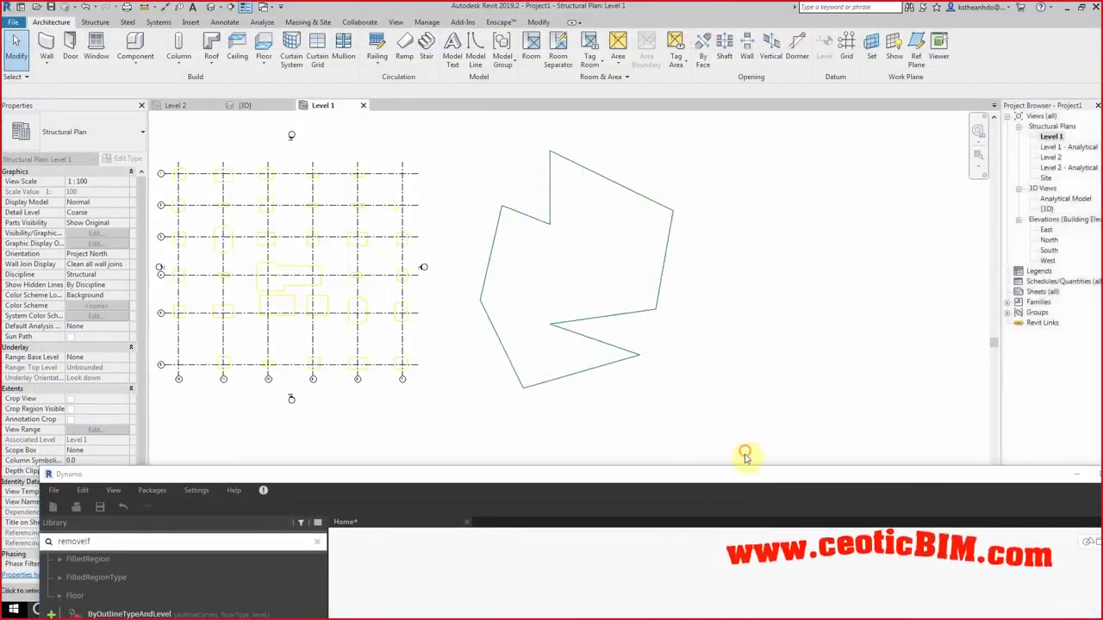
double_click(669, 476)
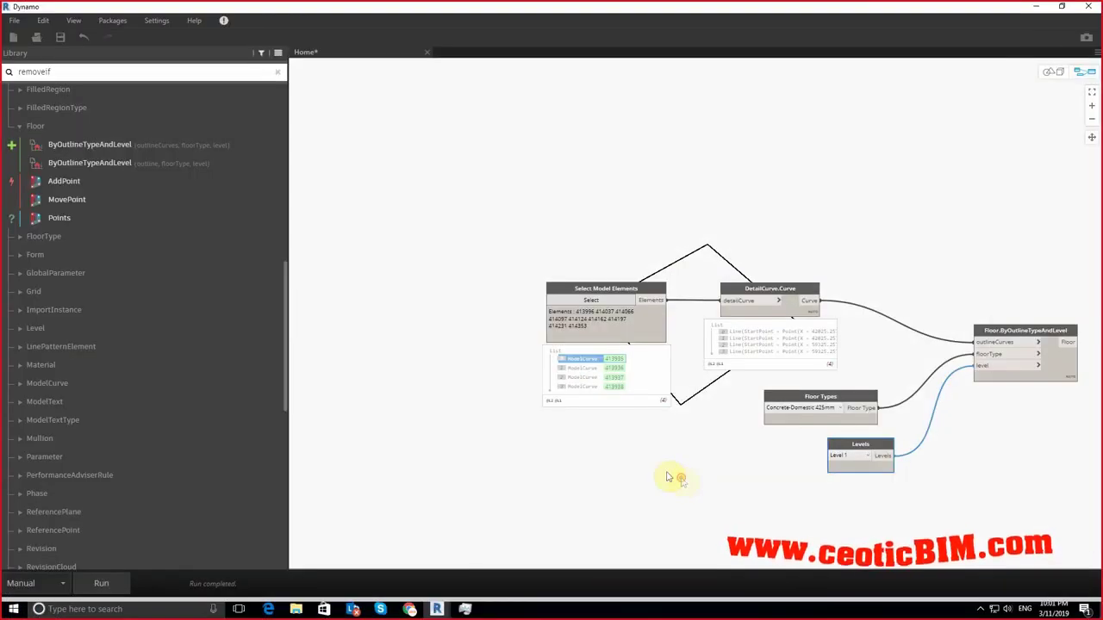
left_click(102, 583)
left_click(1036, 6)
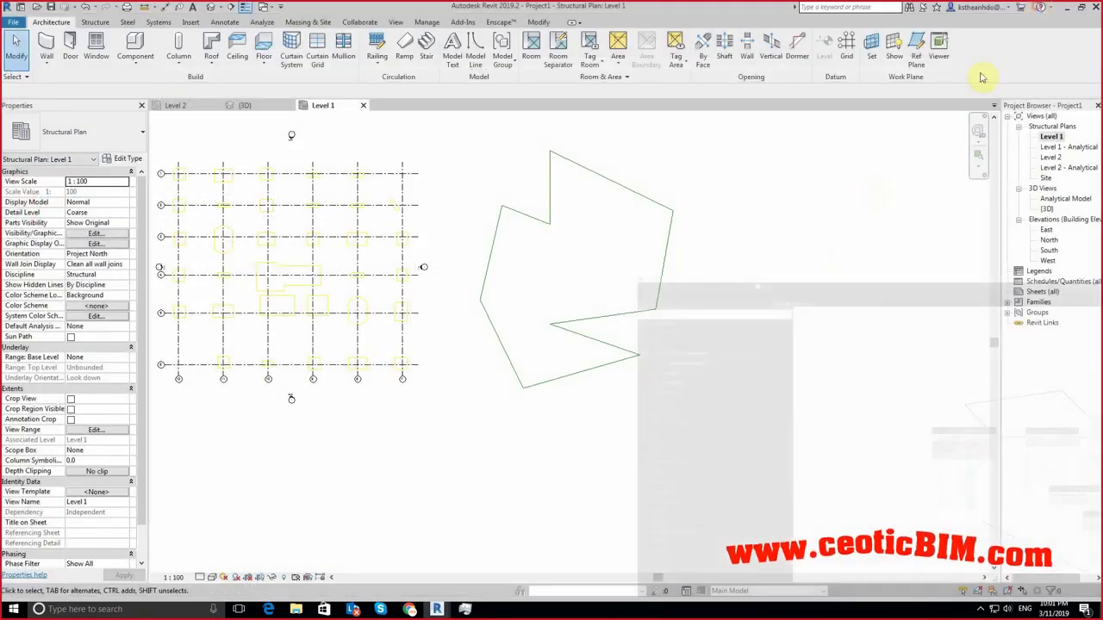
Step: Orbit the {3D} view to inspect the new irregular floor slab, then return to Dynamo
left_click(214, 9)
middle_click_drag(689, 451, 682, 459, "shift")
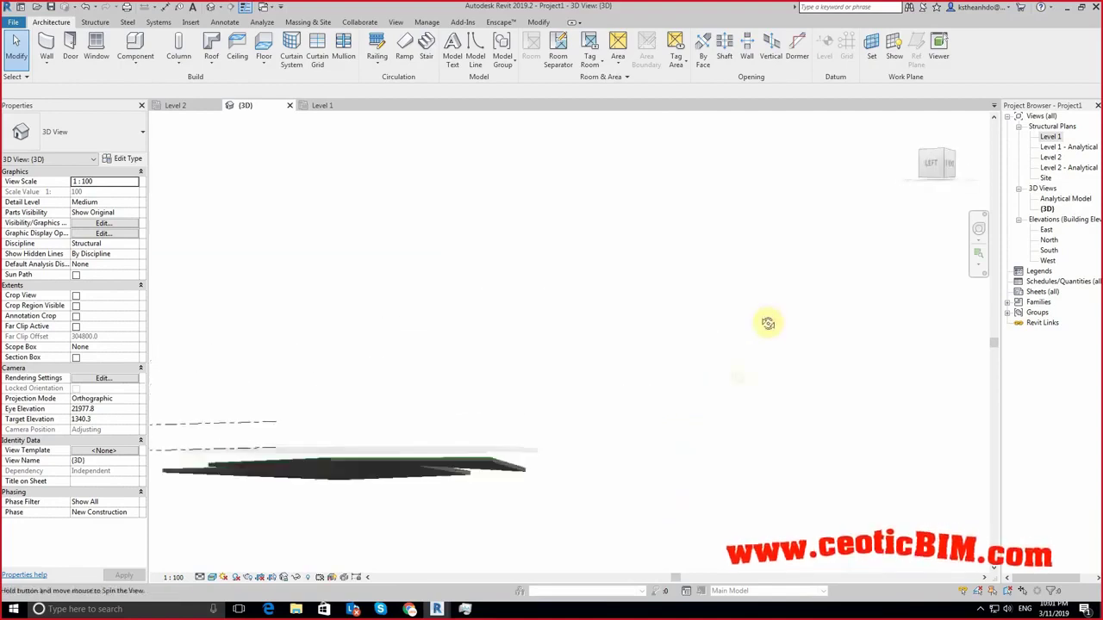
middle_click_drag(683, 459, 657, 468, "shift")
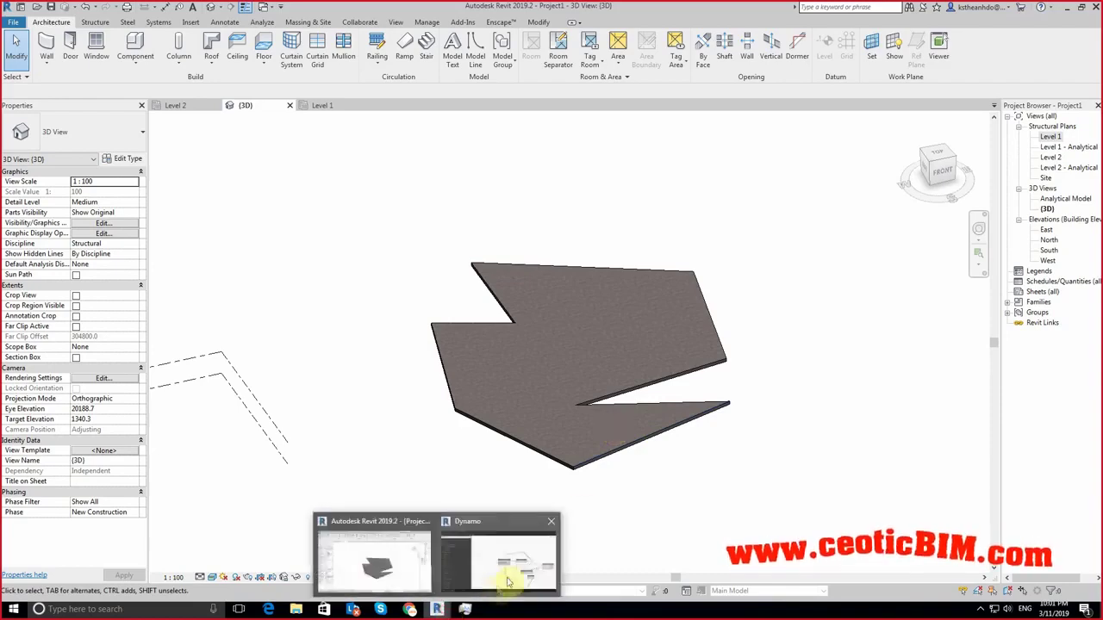
left_click(507, 571)
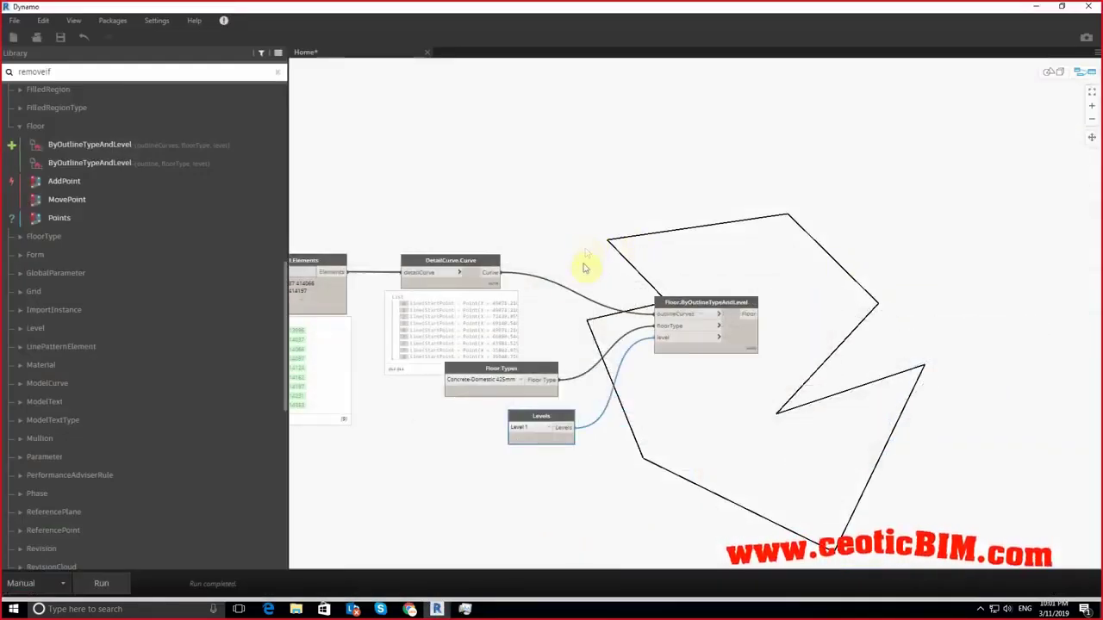
Step: Shift the existing nodes right and place a single-outline Floor.ByOutlineTypeAndLevel node at the upper right
scroll(583, 264, "up", 3)
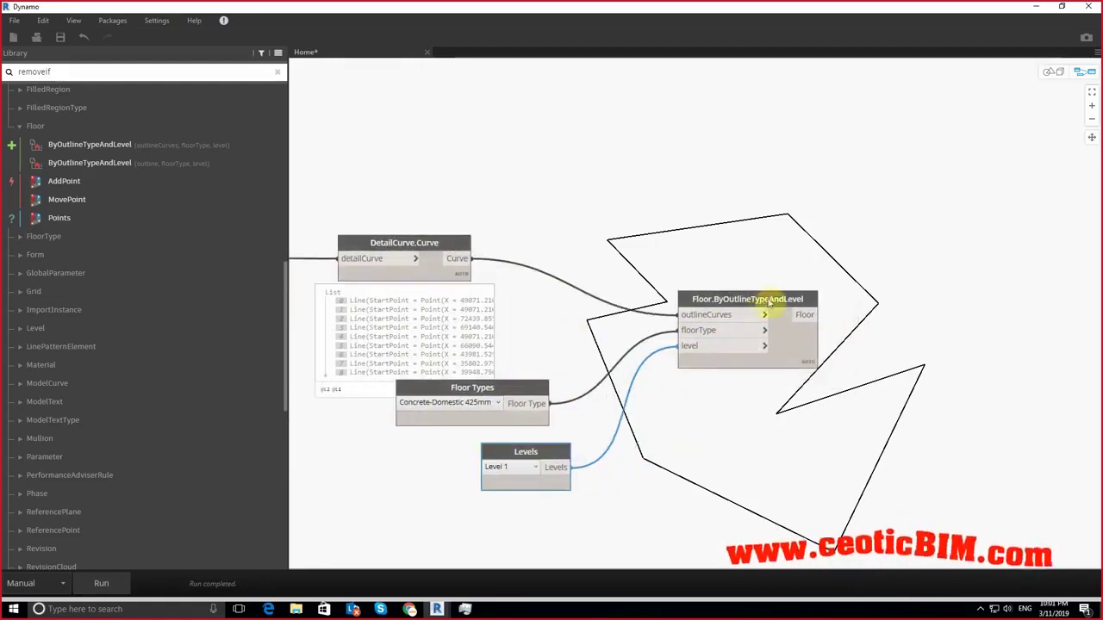
left_click_drag(764, 298, 893, 294)
left_click_drag(492, 393, 670, 395)
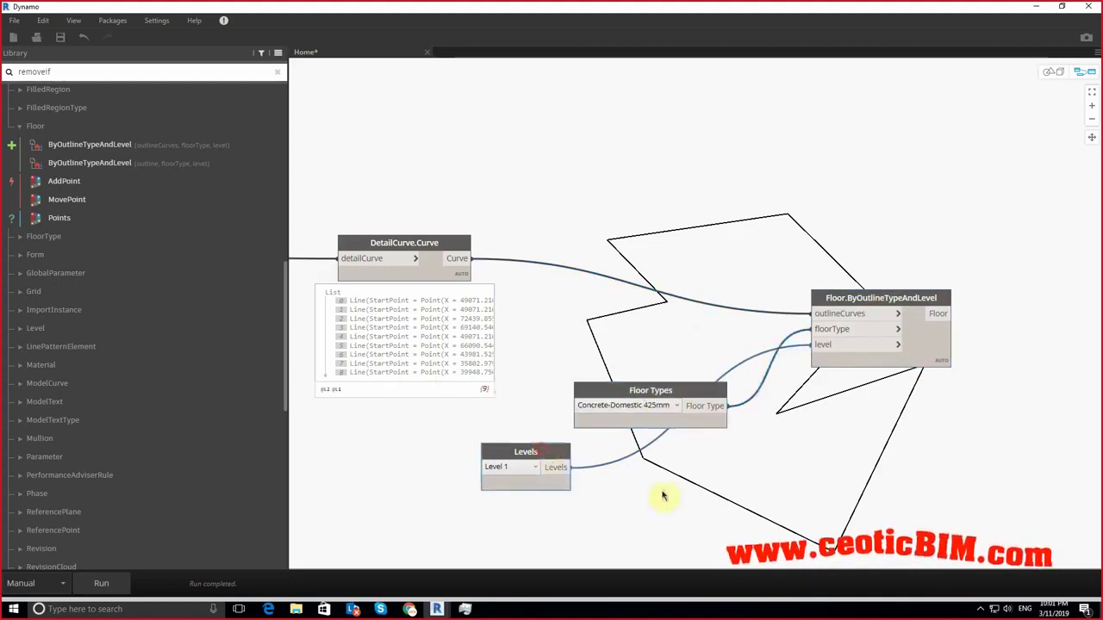
left_click_drag(529, 447, 675, 481)
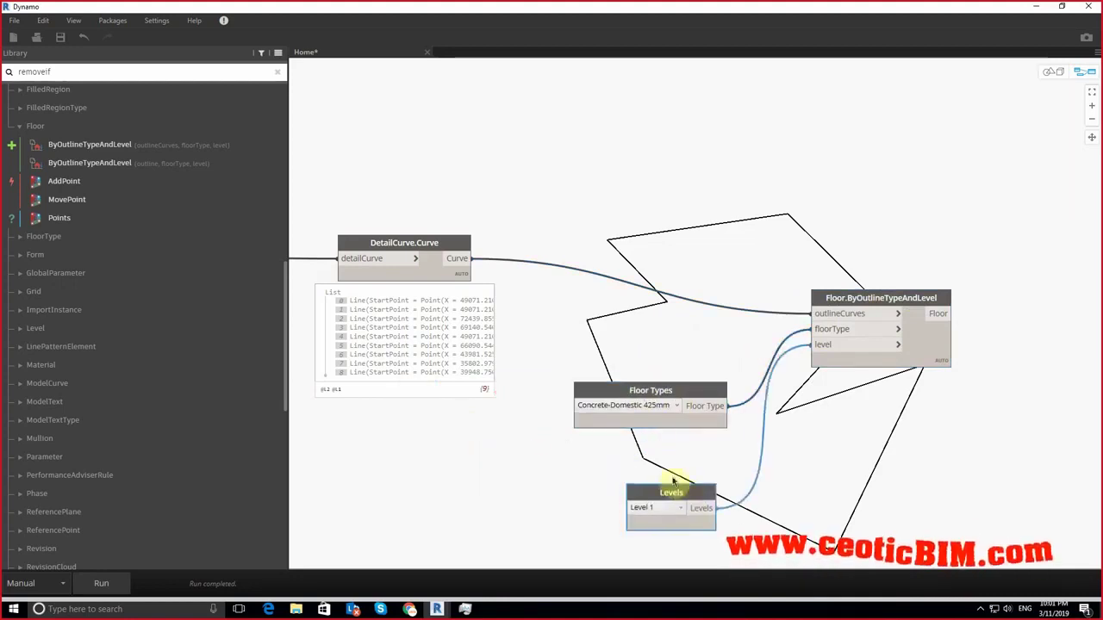
left_click(103, 166)
left_click_drag(752, 342, 893, 205)
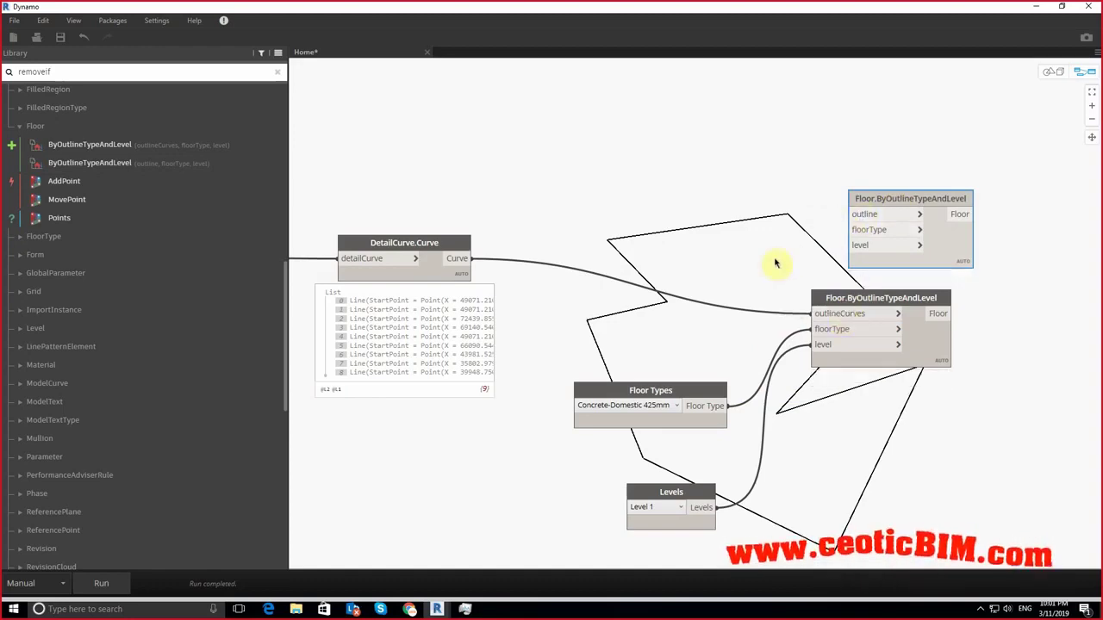
middle_click_drag(710, 305, 817, 330)
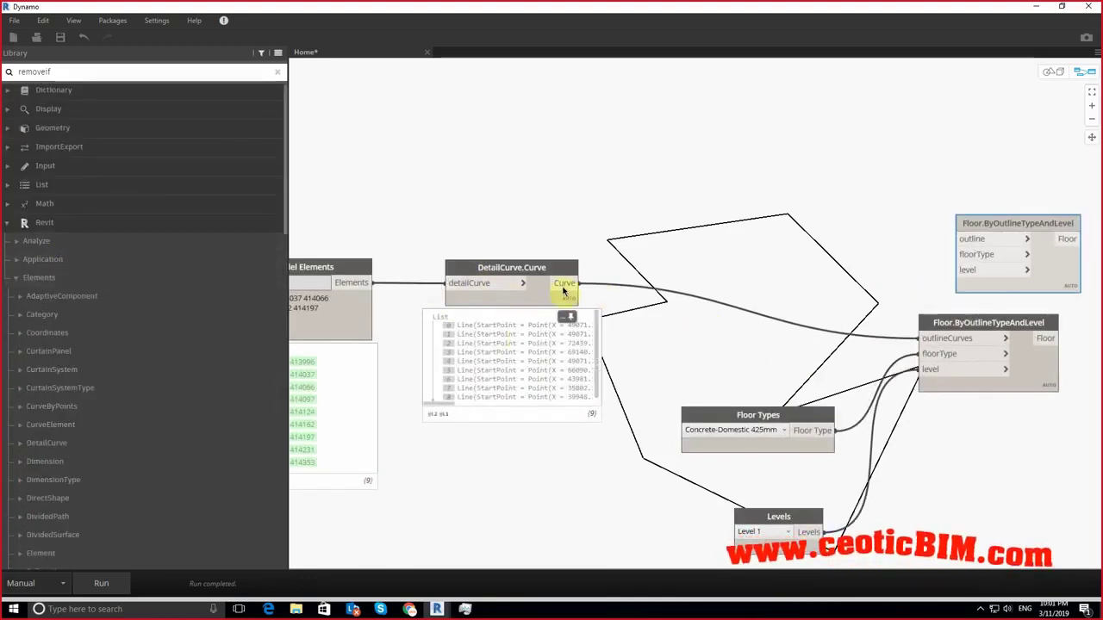
Step: Place a PolyCurve.ByJoinedCurves node from Geometry > Curves > PolyCurve and feed it DetailCurve.Curve's output
left_click(47, 129)
left_click(33, 169)
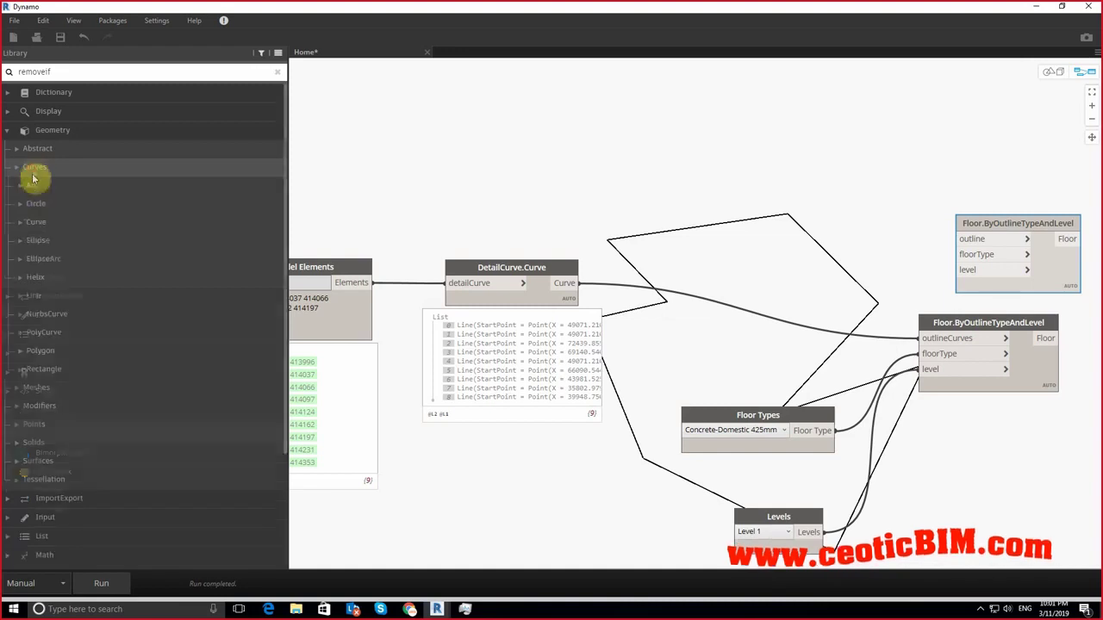
left_click(43, 332)
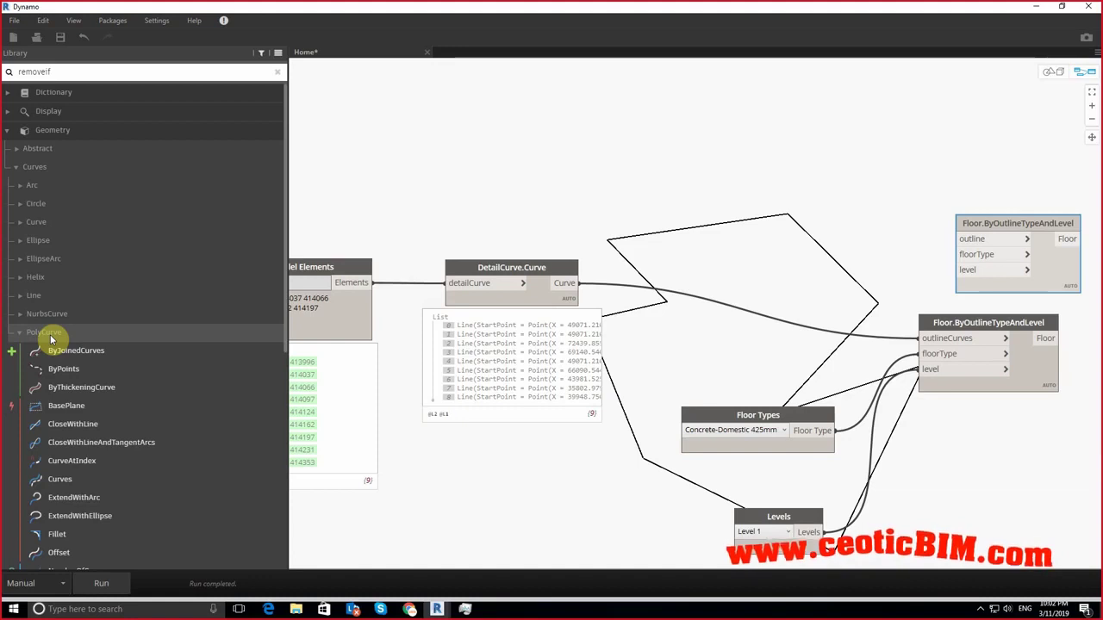
scroll(53, 341, "down", 3)
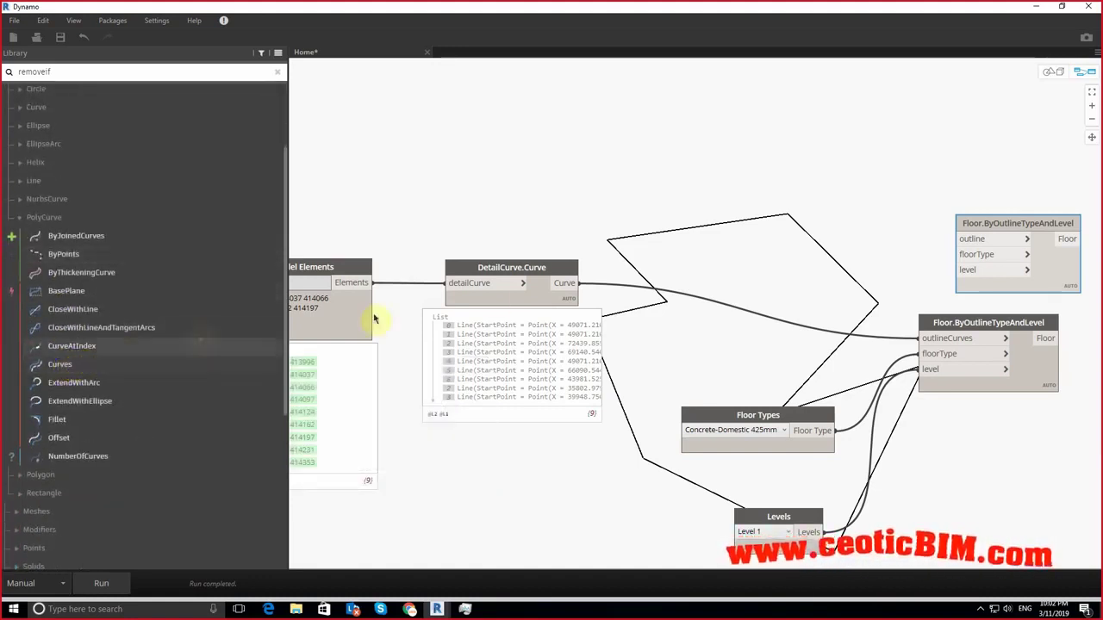
left_click_drag(520, 274, 519, 271)
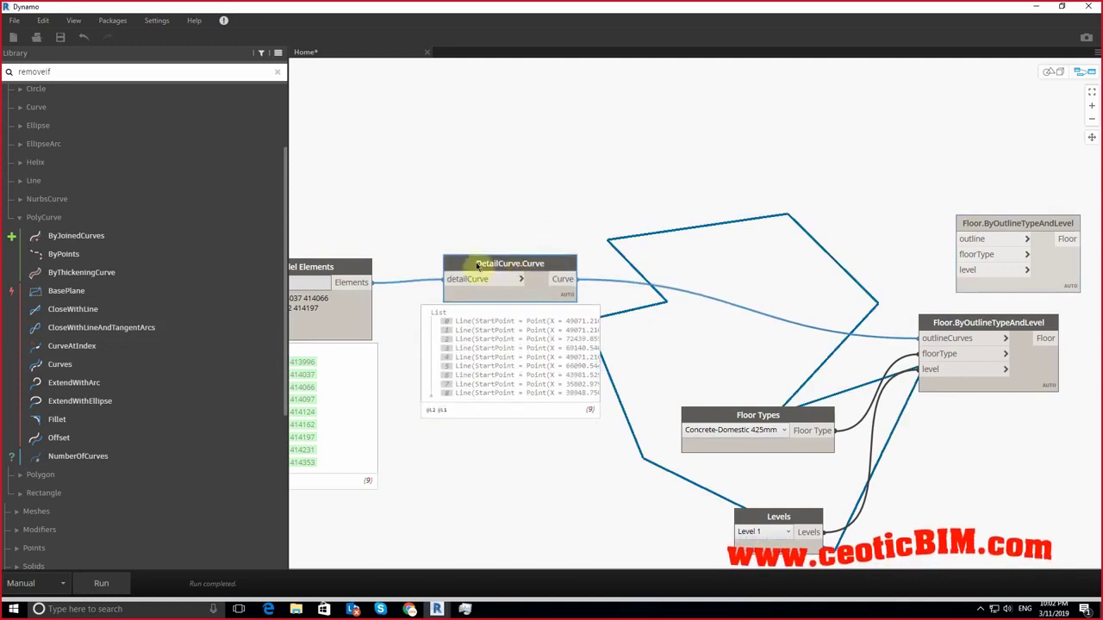
left_click(95, 235)
left_click_drag(758, 350, 694, 150)
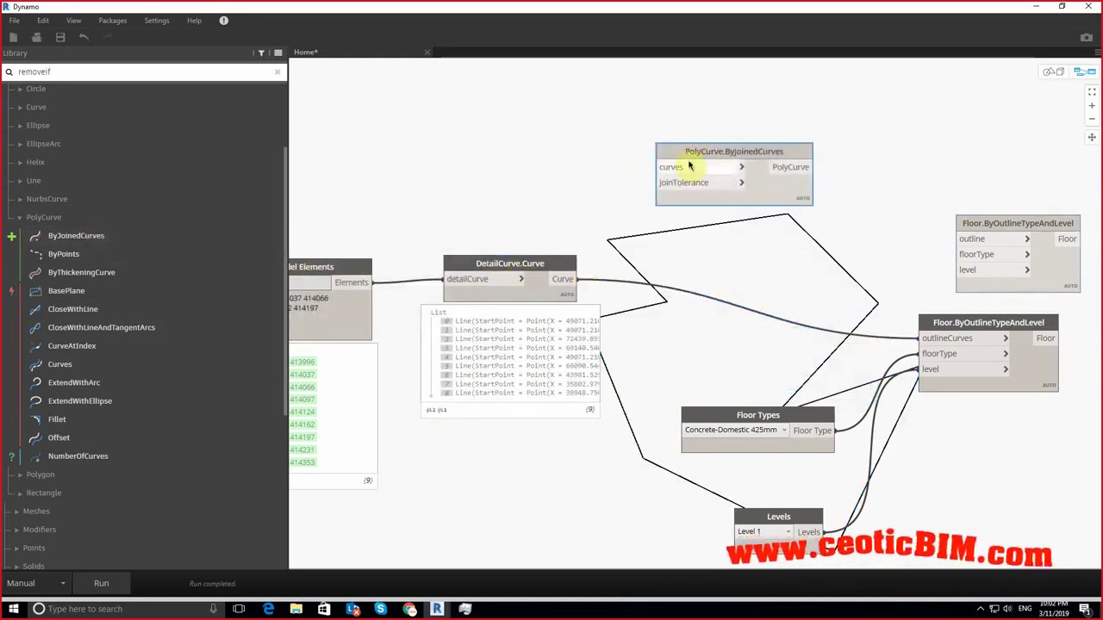
left_click(671, 168)
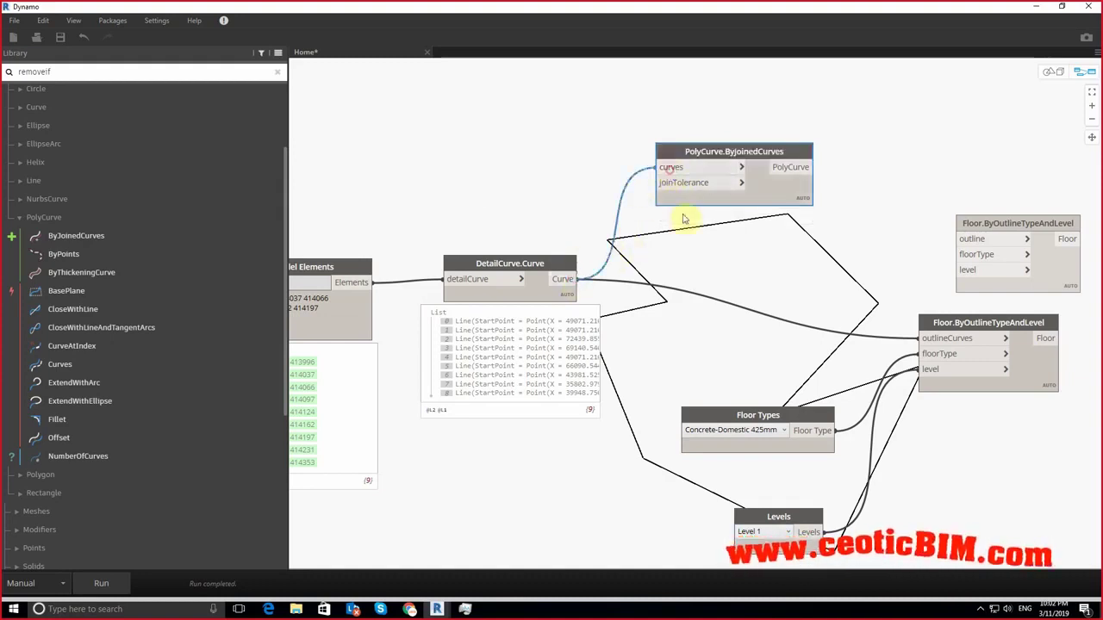
mouse_move(510, 355)
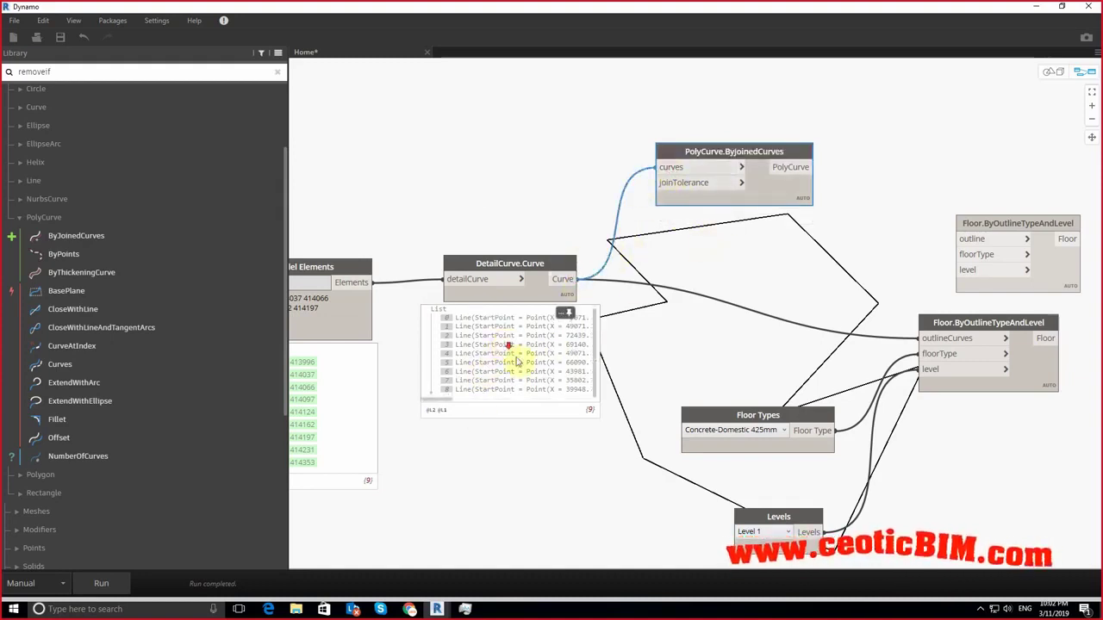
Step: Run the graph, check the joined PolyCurve, and wire PolyCurve, floor type and level into the new floor node
left_click(101, 583)
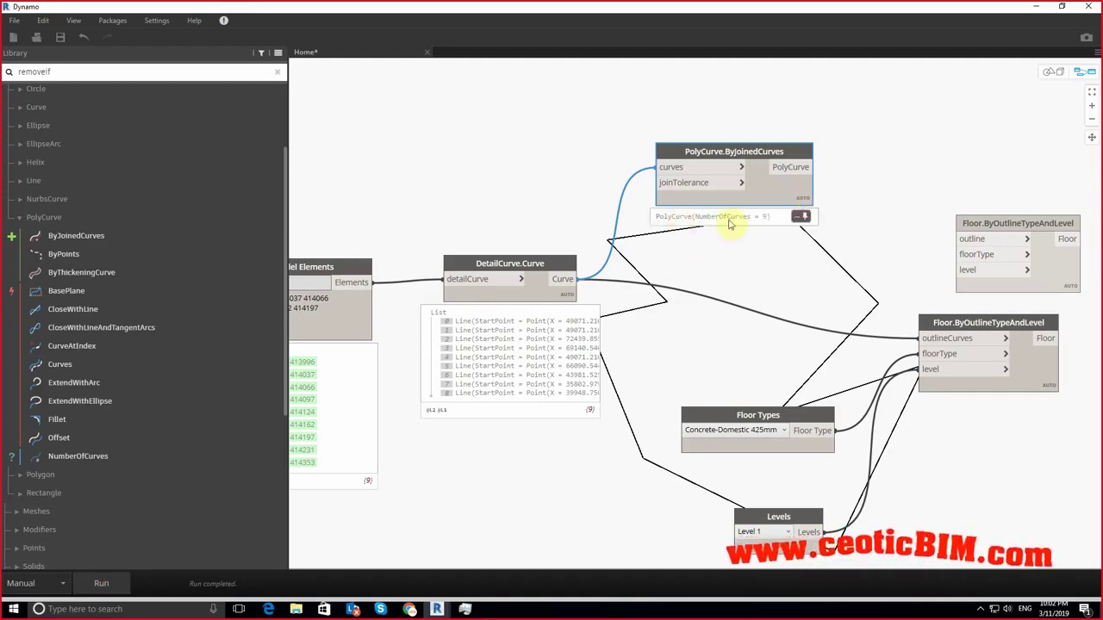
double_click(728, 222)
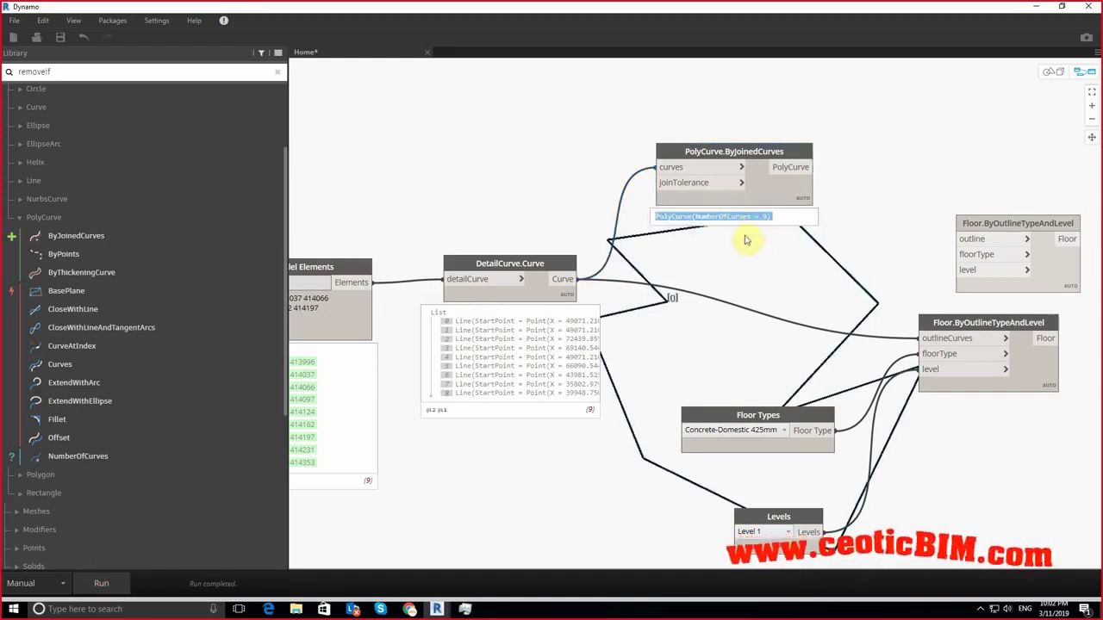
middle_click_drag(882, 320, 661, 216)
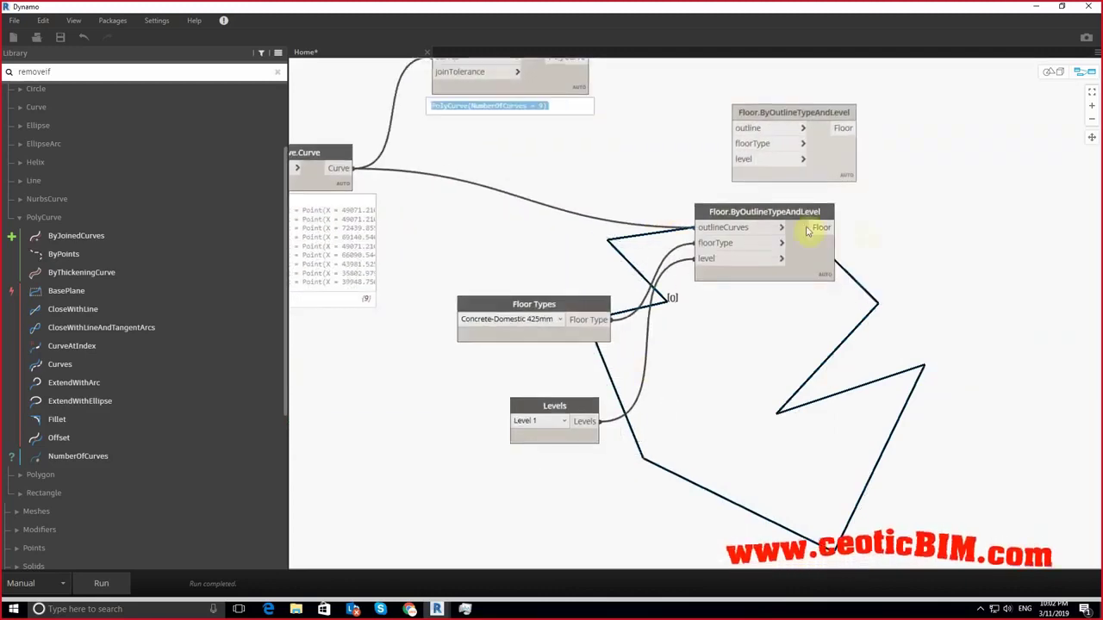
middle_click_drag(558, 189, 648, 374)
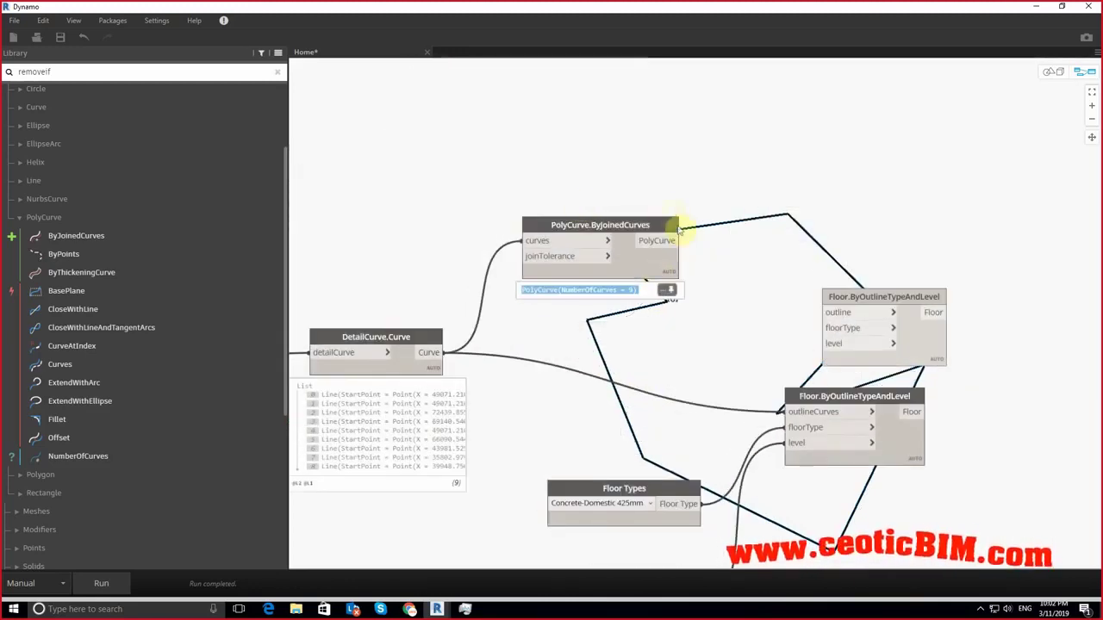
middle_click_drag(688, 324, 654, 275)
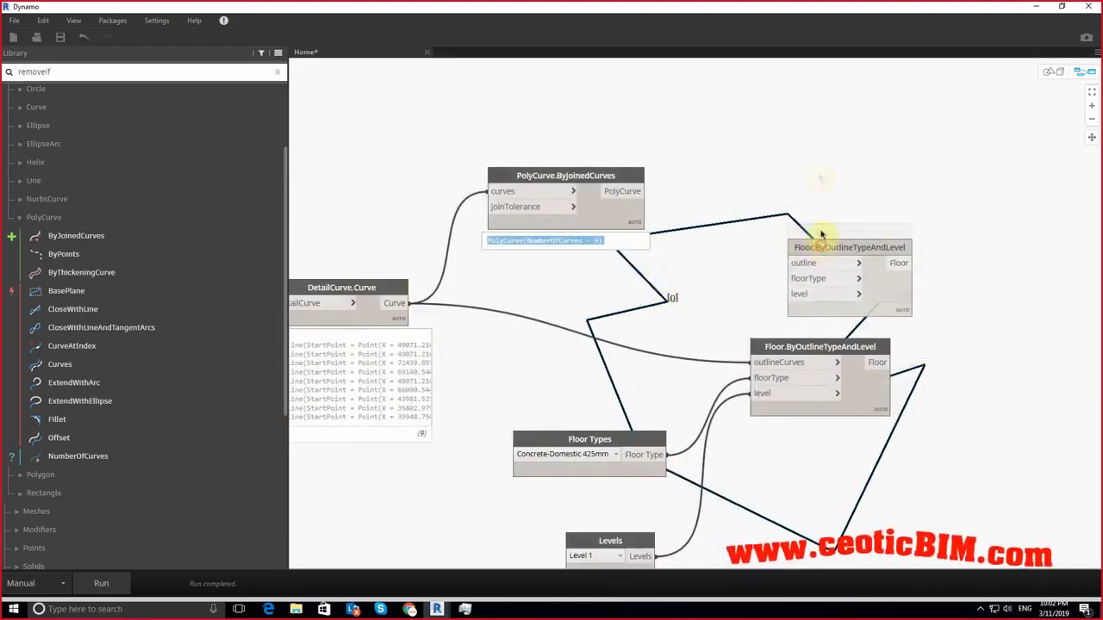
left_click_drag(820, 235, 817, 160)
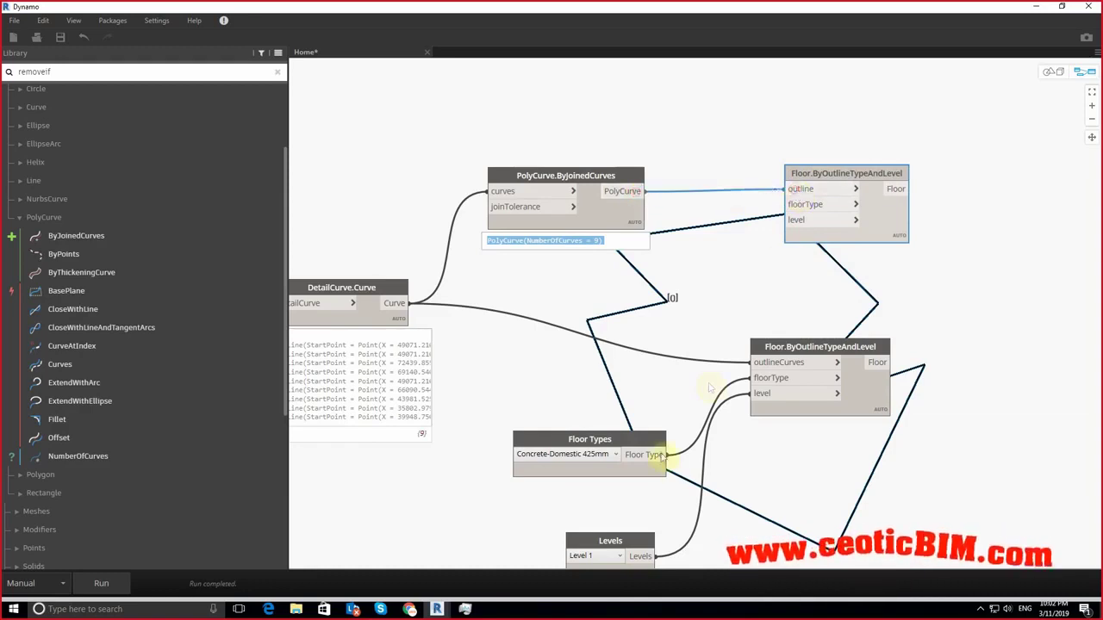
left_click(790, 207)
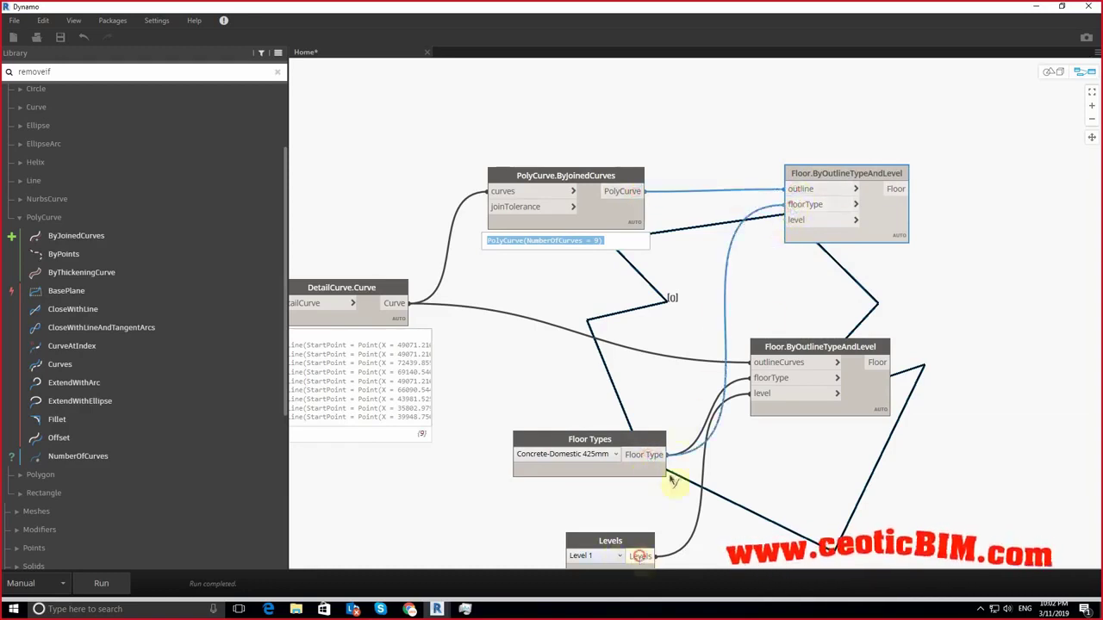
left_click(790, 221)
Step: Delete the original floor node, move Floor Types and Levels up, and hide Dynamo
left_click(823, 349)
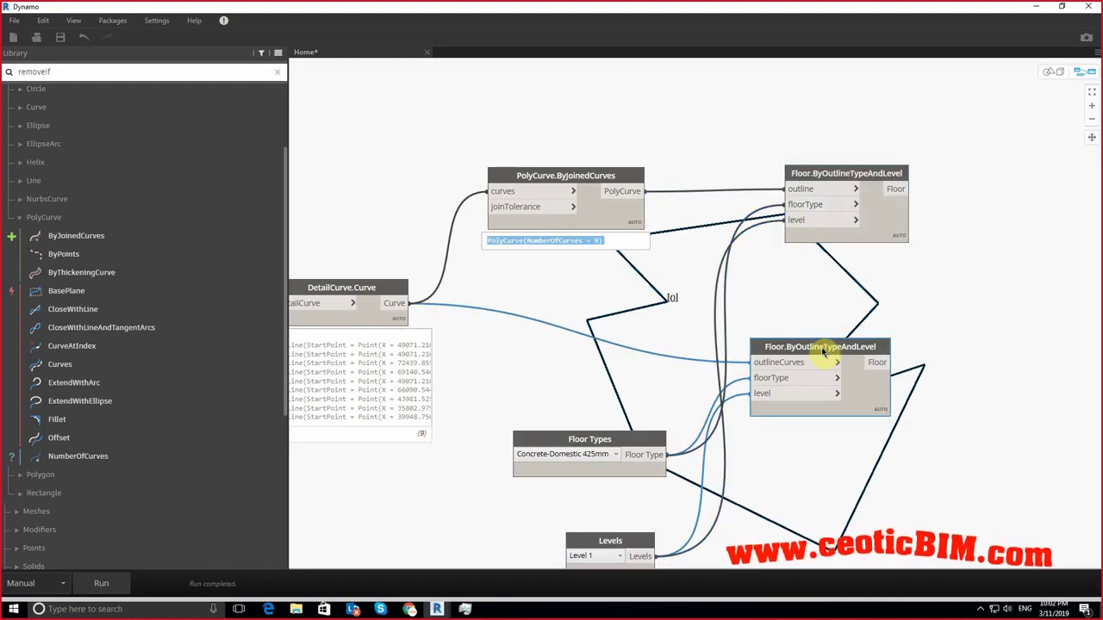
key("Delete")
left_click_drag(608, 466, 591, 355)
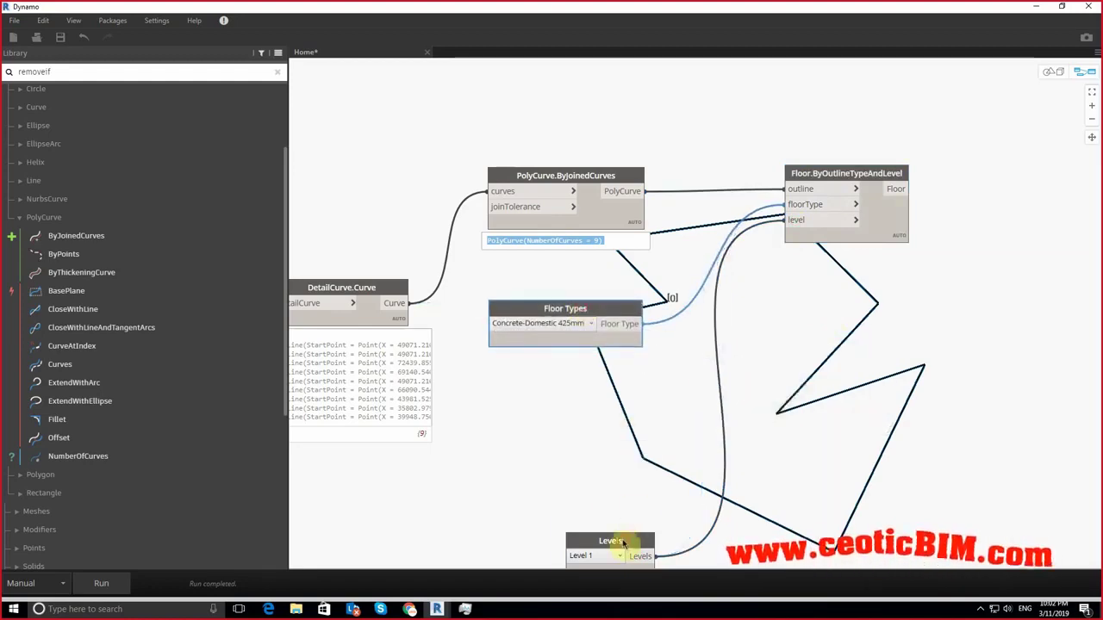
left_click_drag(622, 543, 584, 438)
left_click(1039, 8)
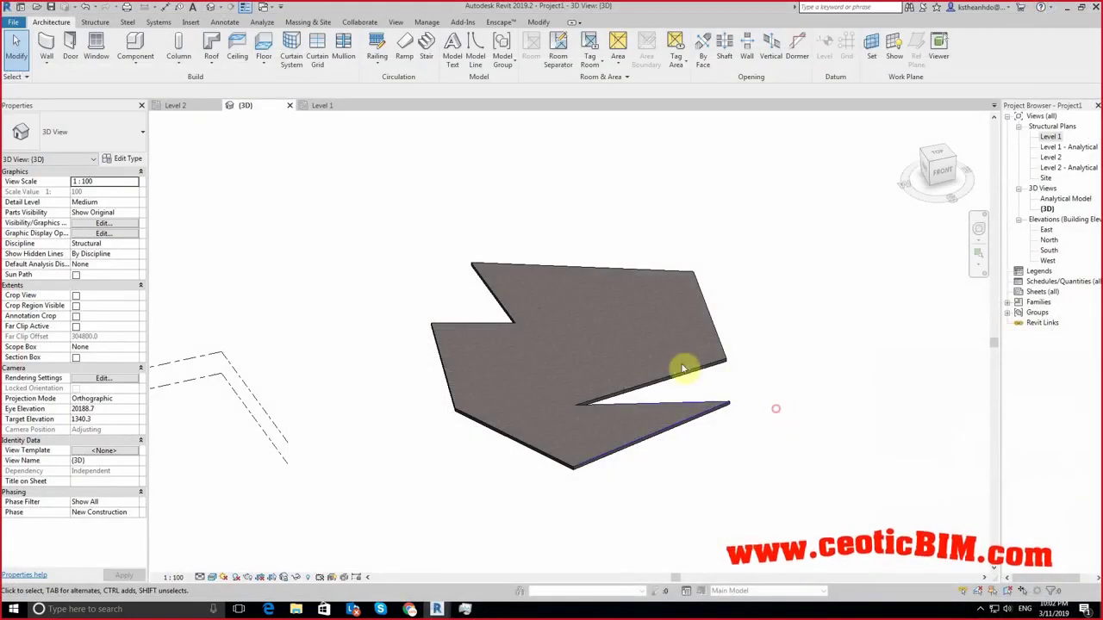
Step: Delete the old slab, rerun the graph to regenerate it, and select the new floor to confirm its Concrete-Domestic type
left_click(657, 387)
key("Delete")
key("alt+Tab")
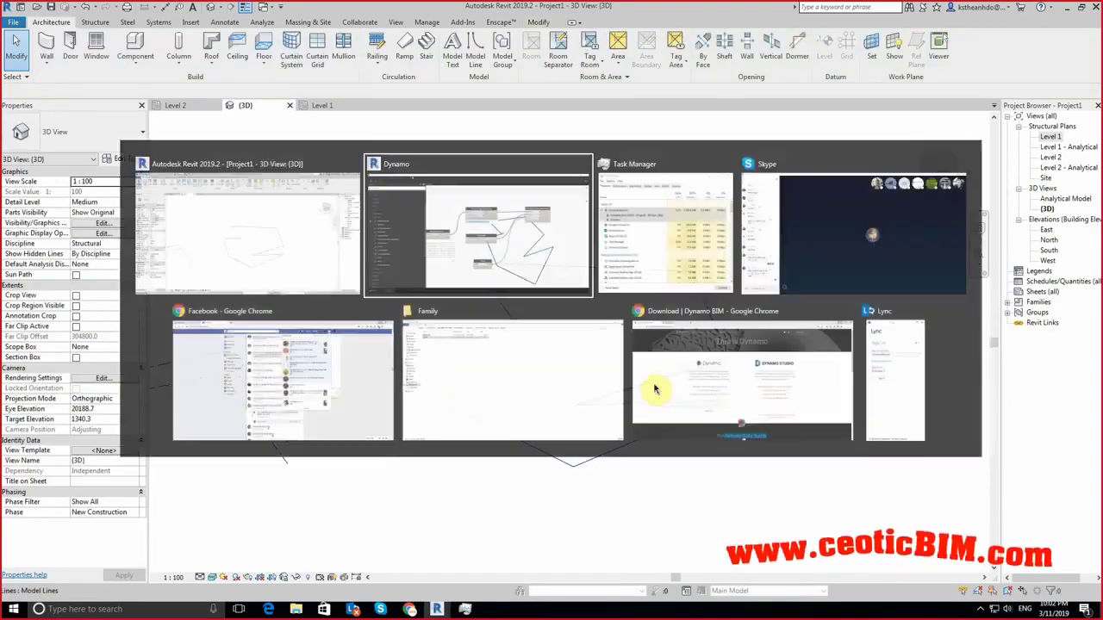
left_click(93, 584)
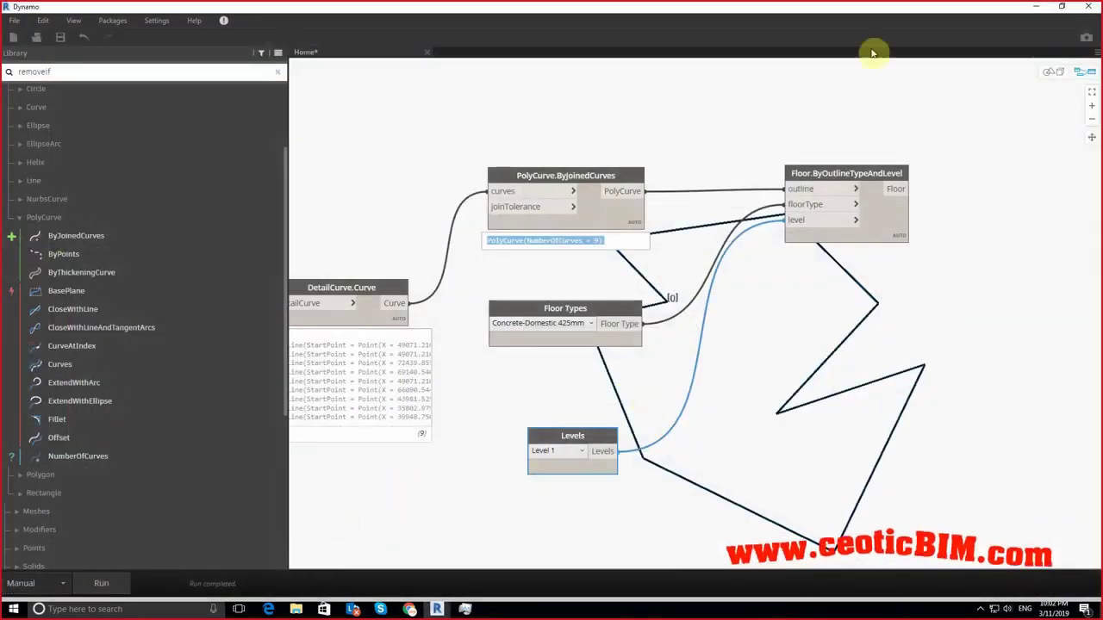
left_click(1036, 6)
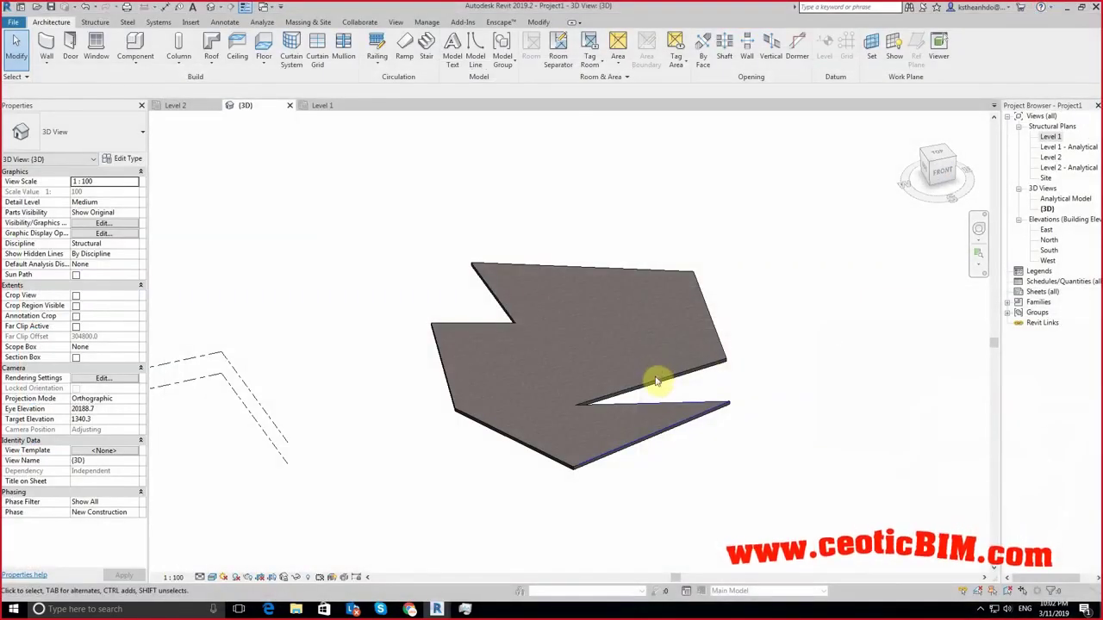
left_click(708, 319)
key("alt+Tab")
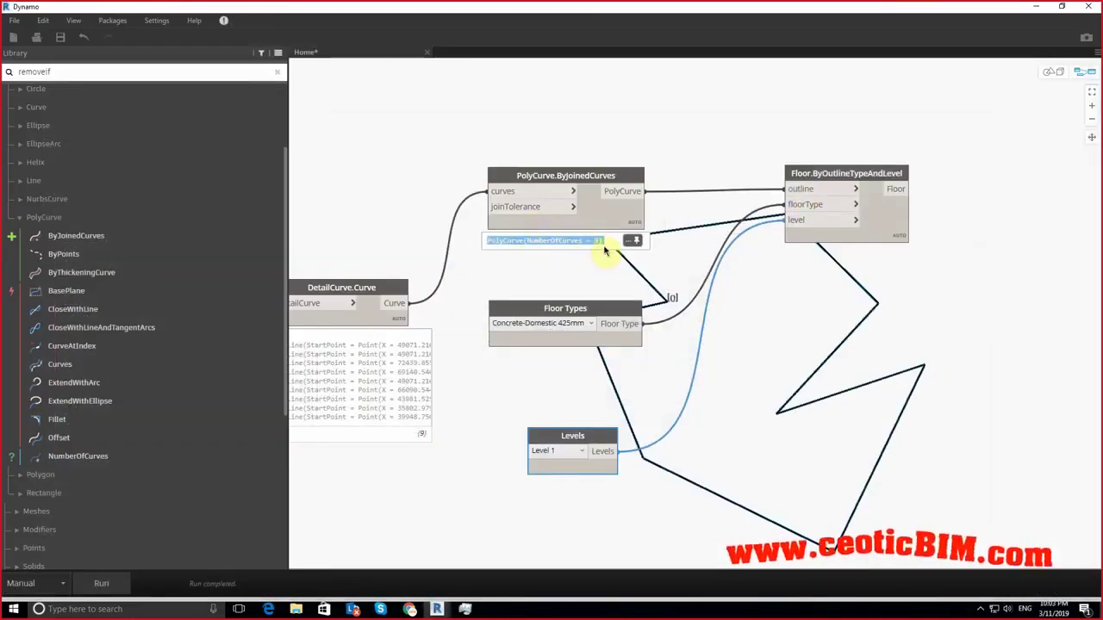
Step: Move the Floor Types node up and line the Levels node up beneath it
scroll(797, 293, "down", 5)
scroll(776, 289, "up", 5)
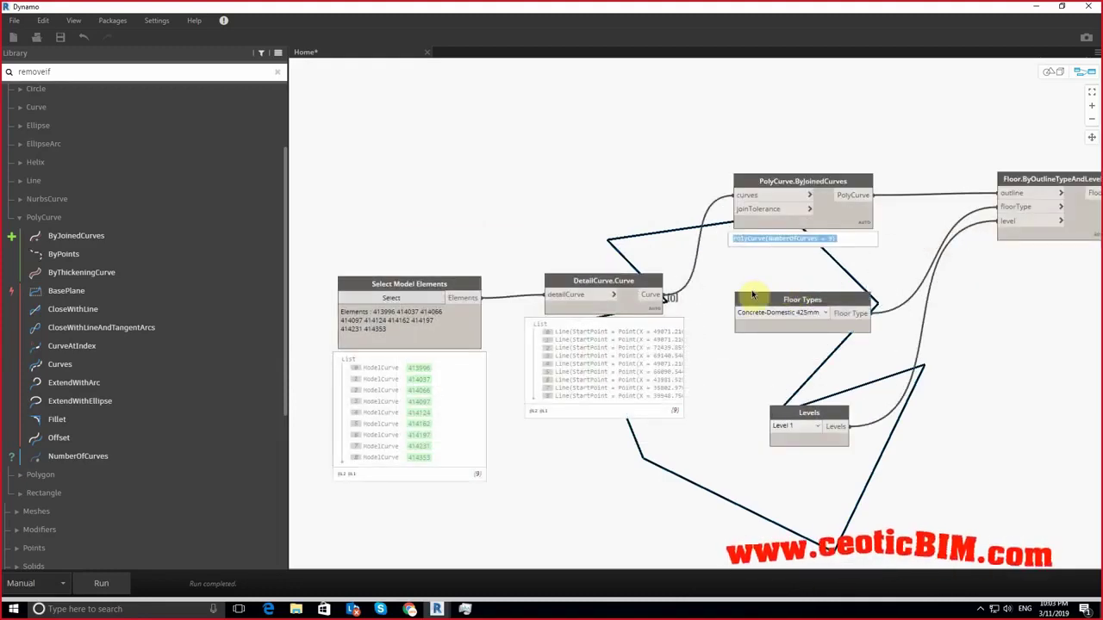
scroll(758, 344, "up", 2)
scroll(758, 369, "up", 2)
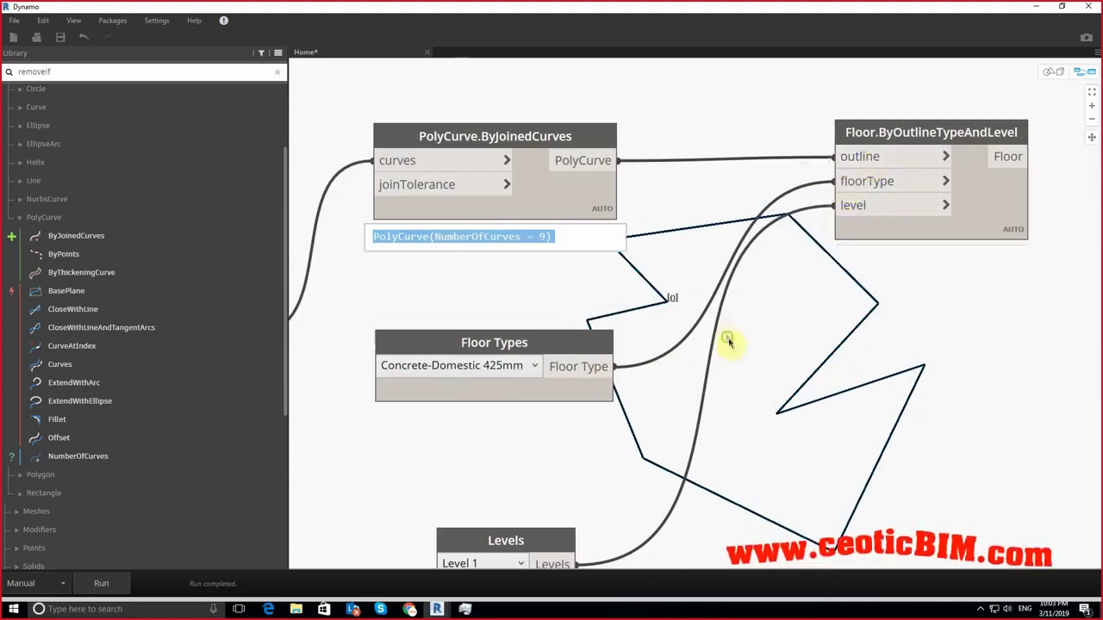
scroll(734, 344, "down", 4)
scroll(772, 337, "up", 3)
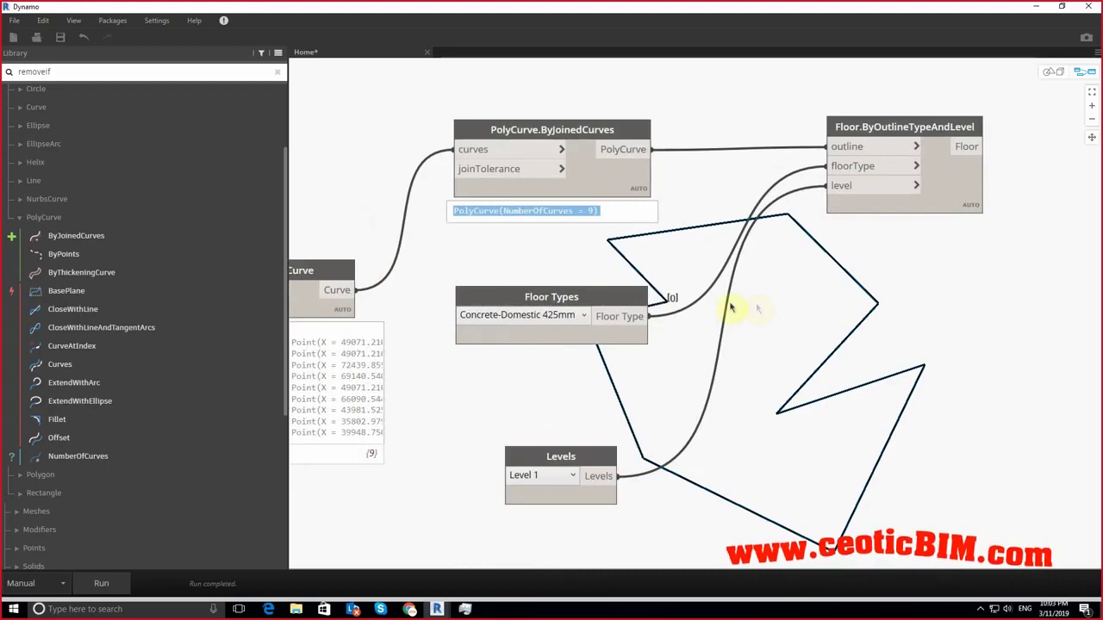
left_click_drag(600, 297, 584, 277)
mouse_move(584, 458)
left_mouse_down()
mouse_move(583, 373)
mouse_move(614, 382)
left_mouse_up()
middle_click_drag(669, 344, 813, 418)
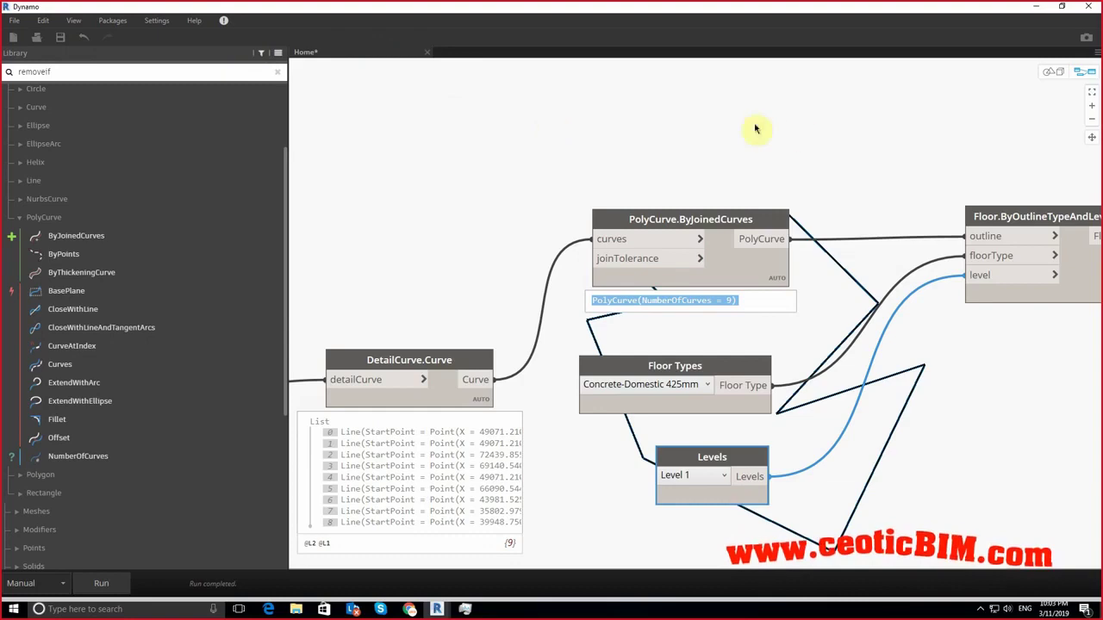
Step: Close the Home graph, answer the save prompt, and move Dynamo down to reveal Revit's 3D view
scroll(765, 136, "down", 5)
scroll(764, 135, "up", 2)
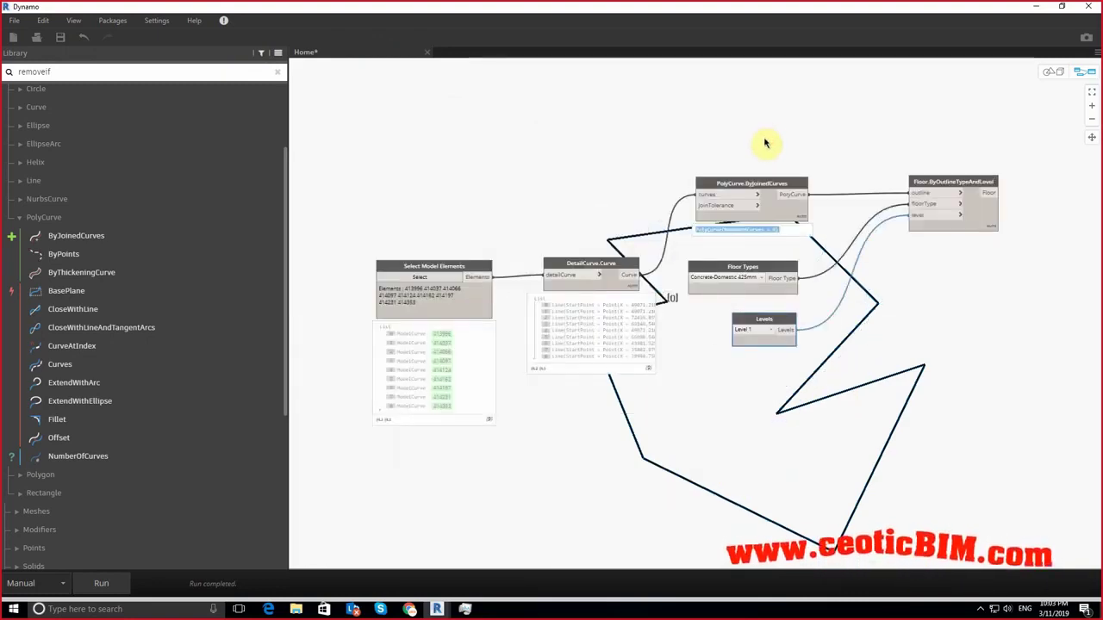
left_click(427, 52)
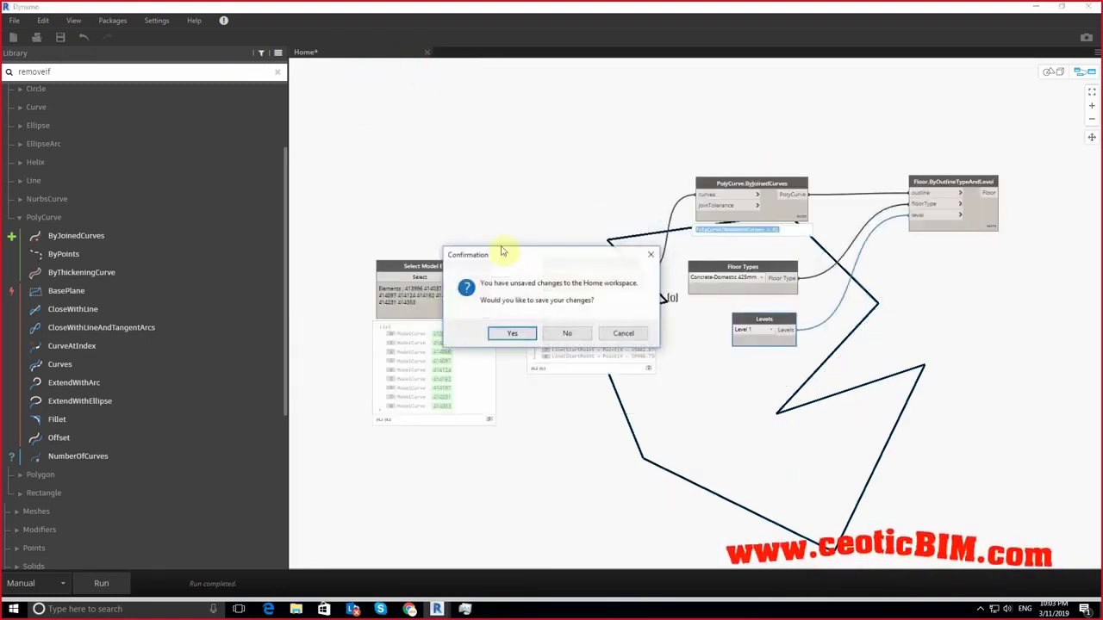
left_click(569, 333)
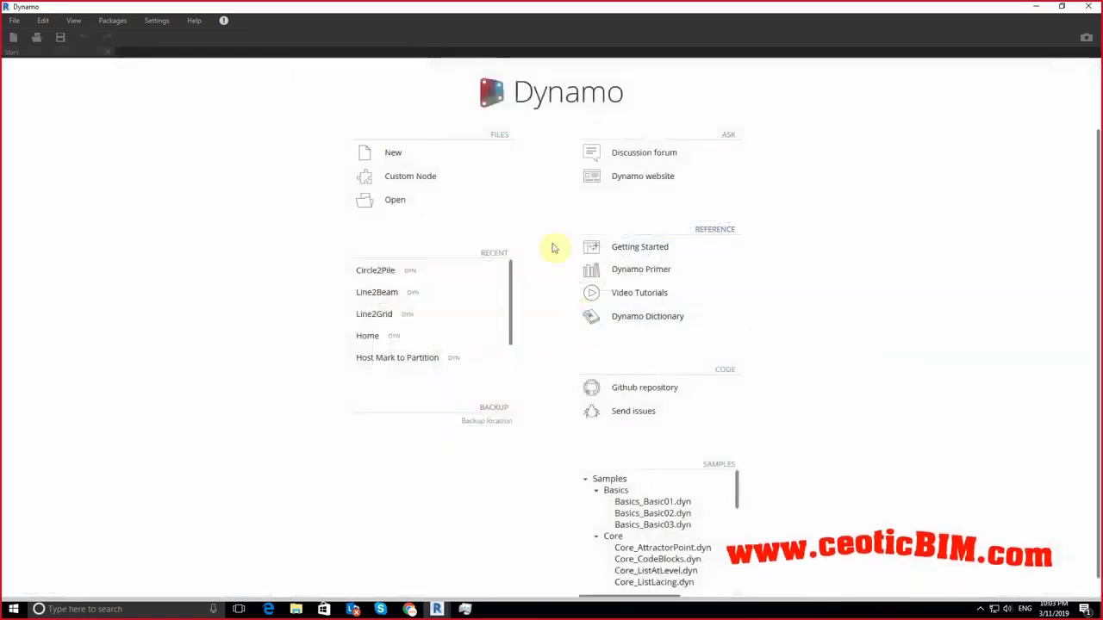
left_click_drag(689, 12, 928, 437)
left_click(795, 357)
scroll(801, 389, "down", 3)
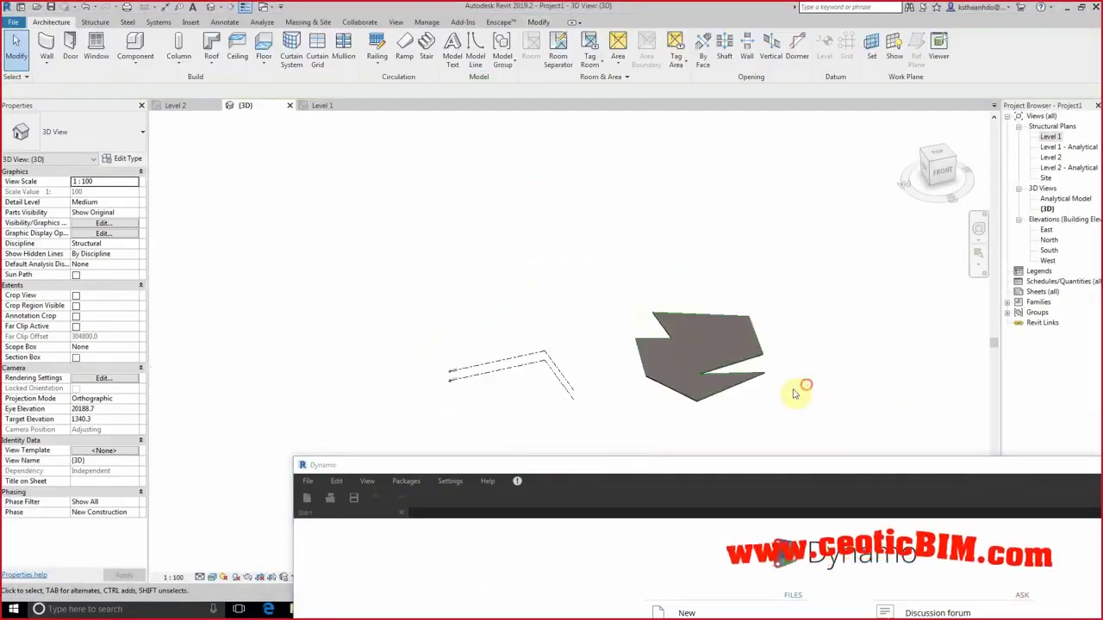
Step: Delete the test floor, open the Level 1 structural plan, and open Circle2Pile.dyn in Dynamo
left_click_drag(801, 388, 628, 290)
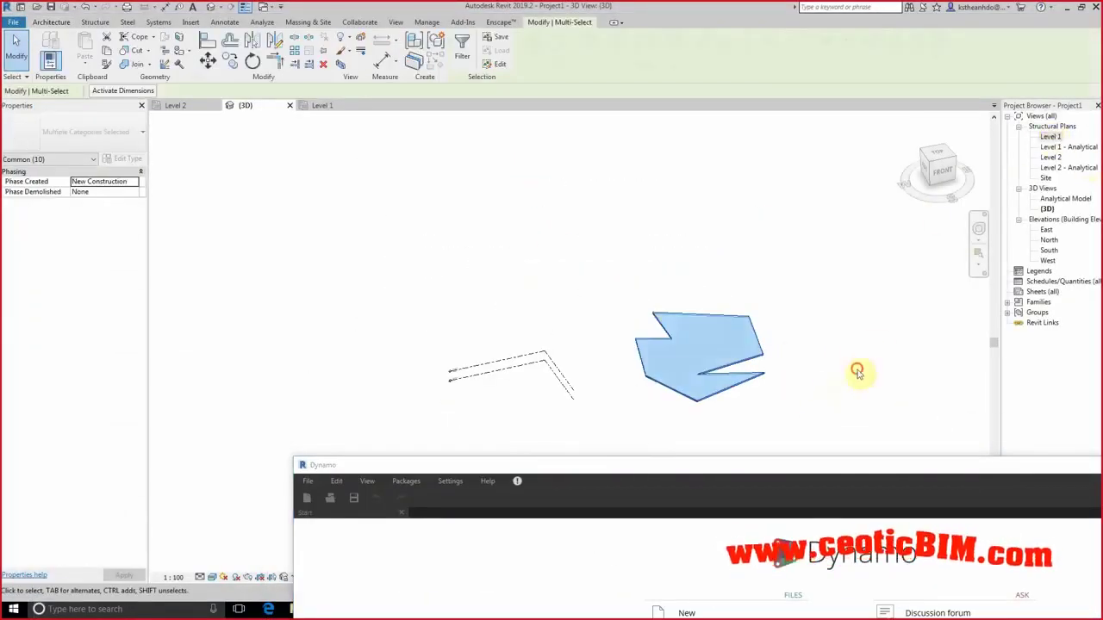
left_click_drag(867, 405, 623, 273)
key("Delete")
double_click(1051, 137)
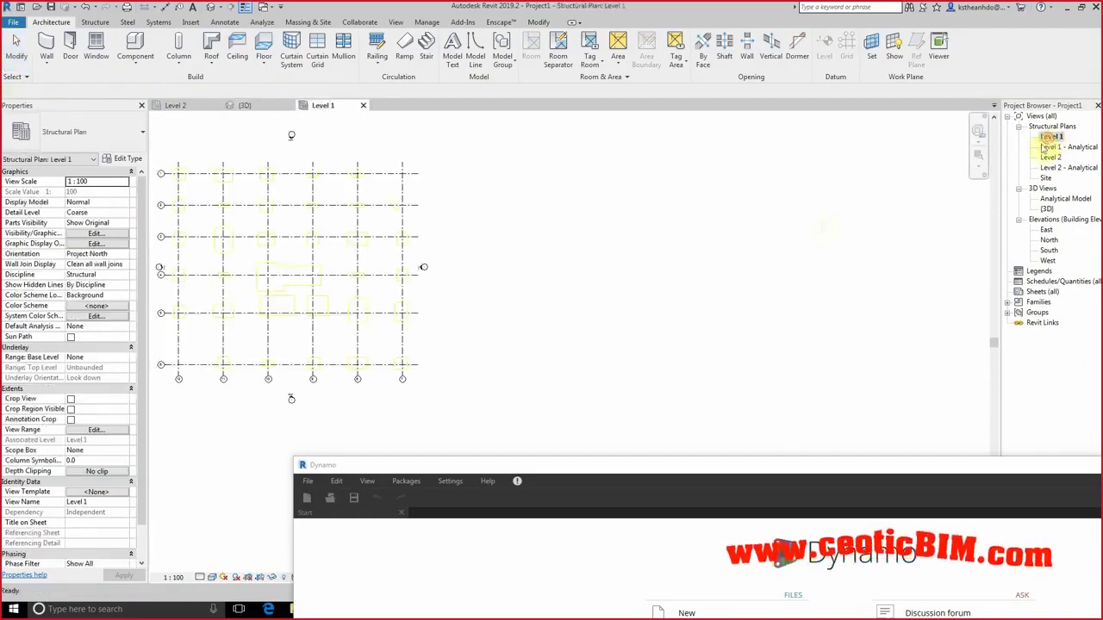
middle_click_drag(518, 308, 764, 337)
scroll(526, 259, "up", 3)
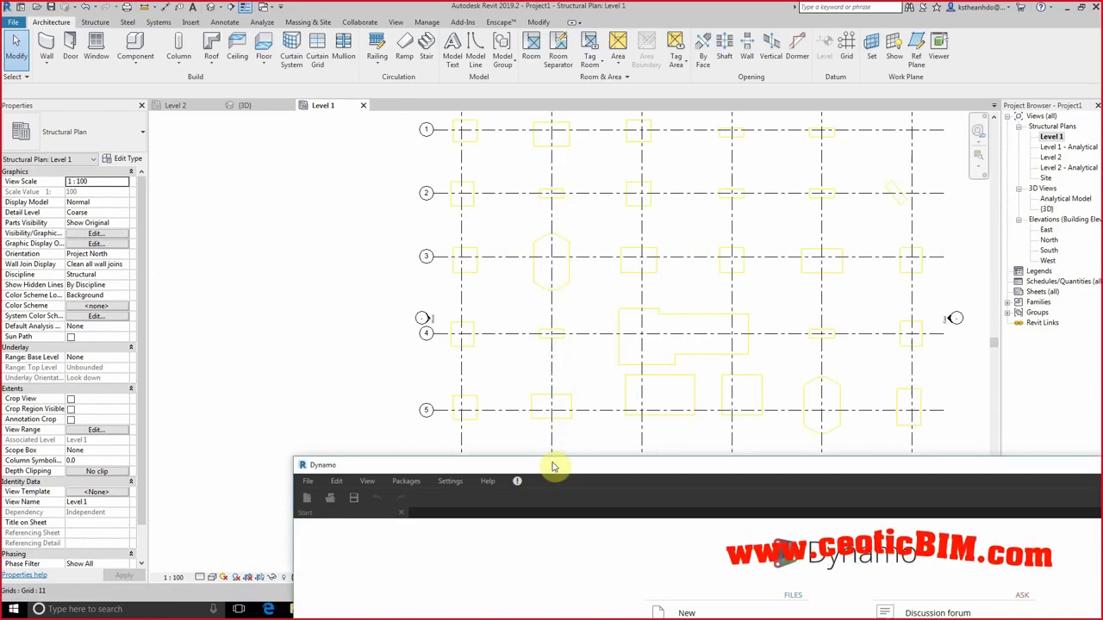
double_click(488, 463)
left_click(390, 272)
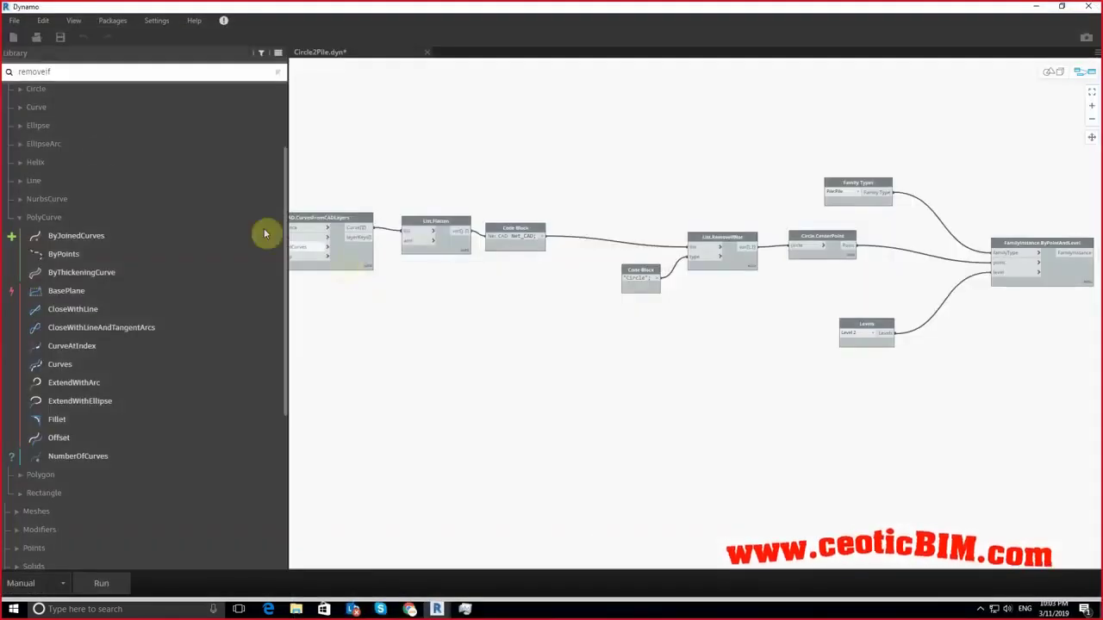
Step: Save the graph under the new name Polyline2PileCap
left_click(13, 20)
left_click(50, 95)
type("Polyline2P")
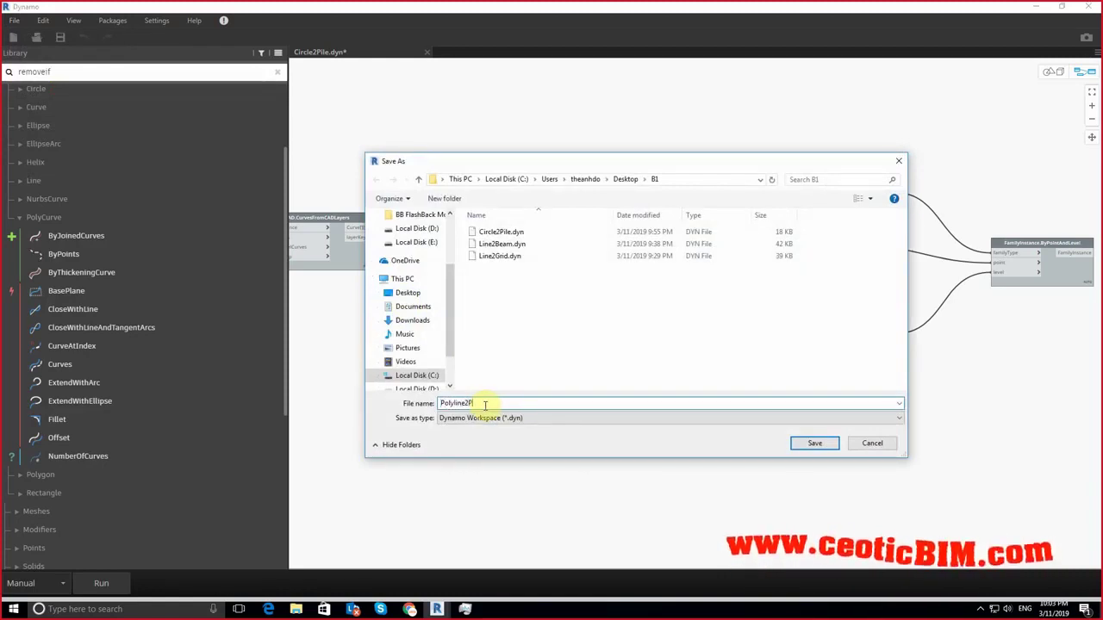
type("ileCap")
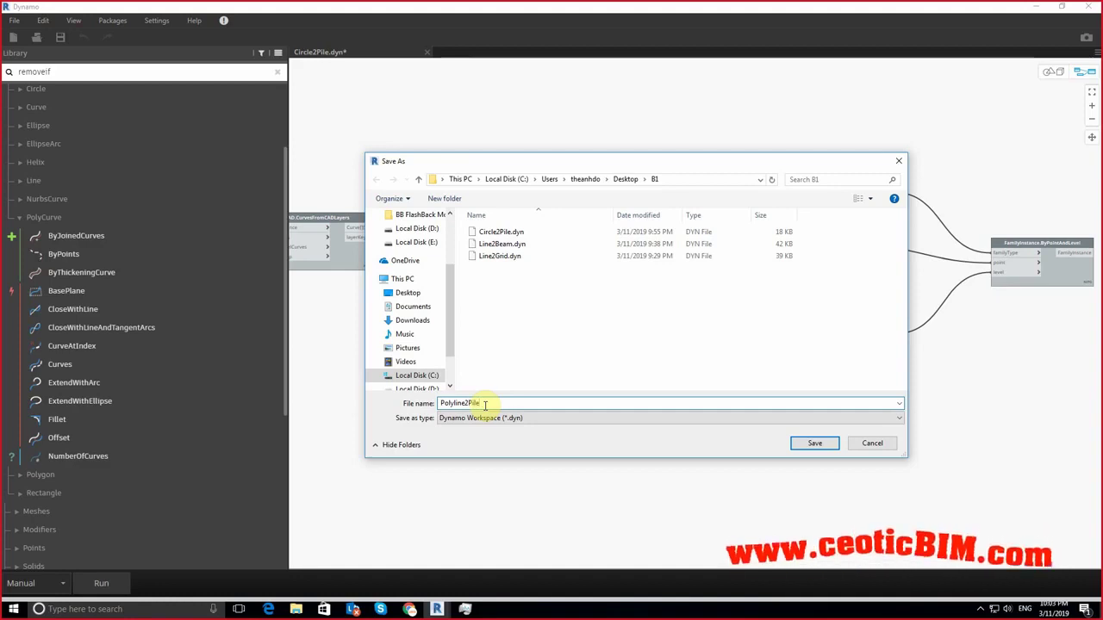
left_click(814, 443)
Step: Delete the right-hand filtering and family-placement nodes, keeping only the CAD curve extraction chain
scroll(617, 213, "down", 2)
left_click_drag(617, 213, 1031, 485)
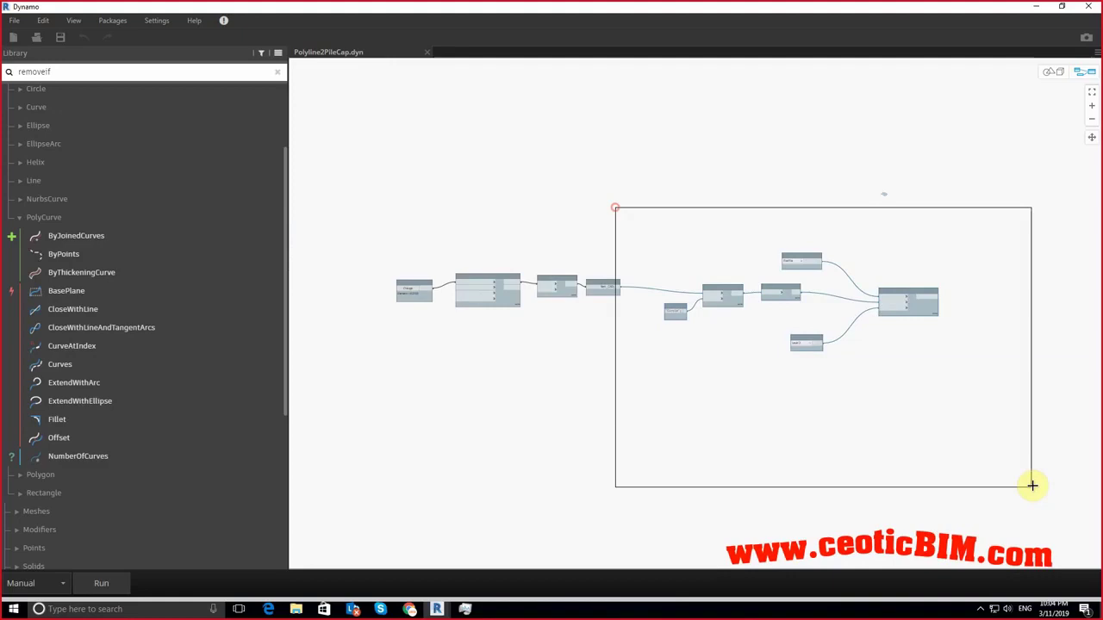
key("Delete")
scroll(356, 306, "up", 3)
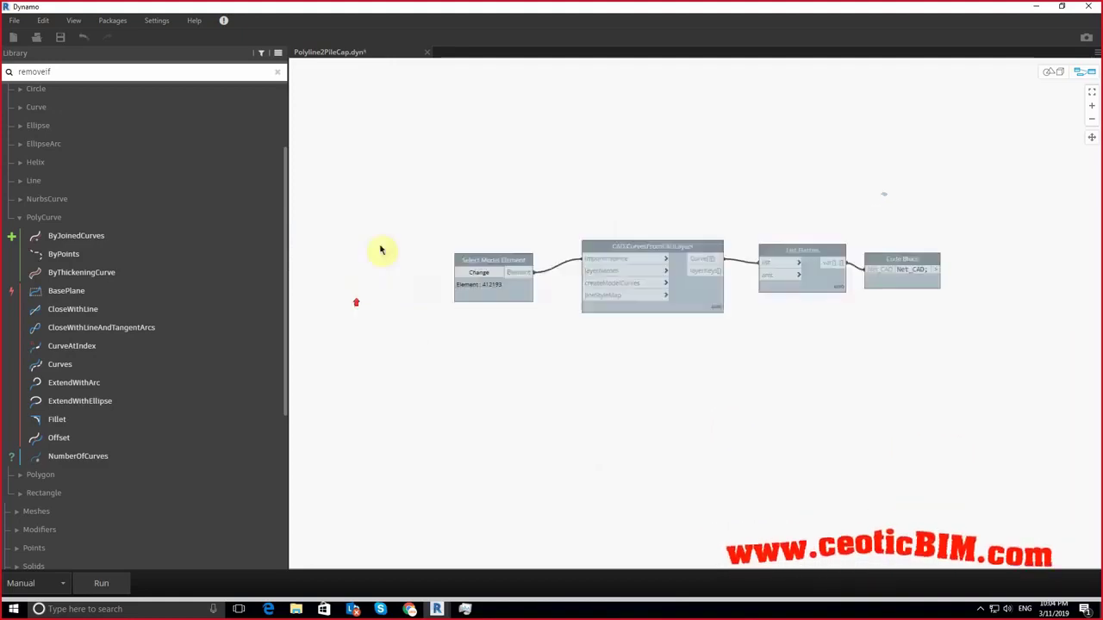
Step: Move the Dynamo window aside to check the Revit plan, then maximize Dynamo
left_click_drag(658, 9, 722, 458)
scroll(642, 319, "down", 2)
left_click_drag(702, 452, 802, 345)
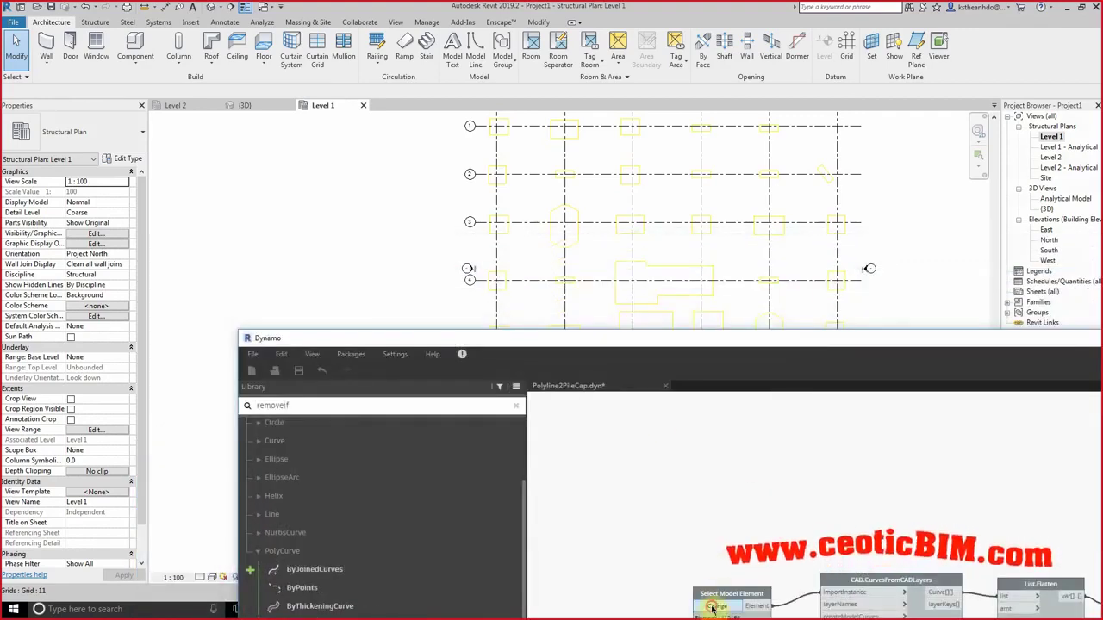
double_click(619, 348)
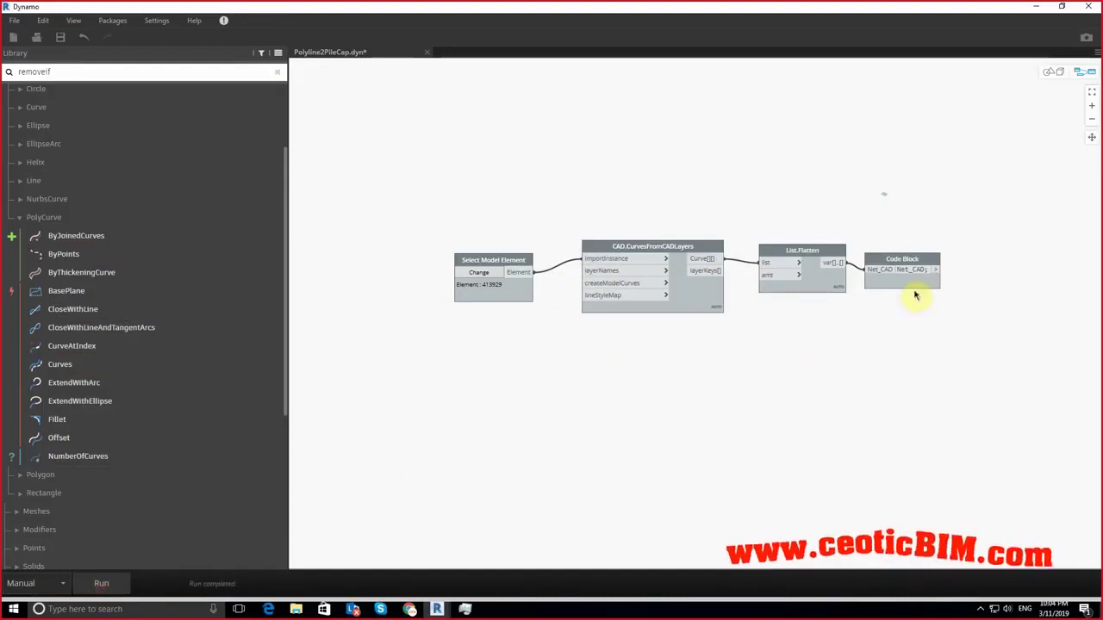
Step: Inspect the imported CAD geometry in Dynamo's background 3D preview
left_click(1043, 73)
scroll(868, 275, "down", 2)
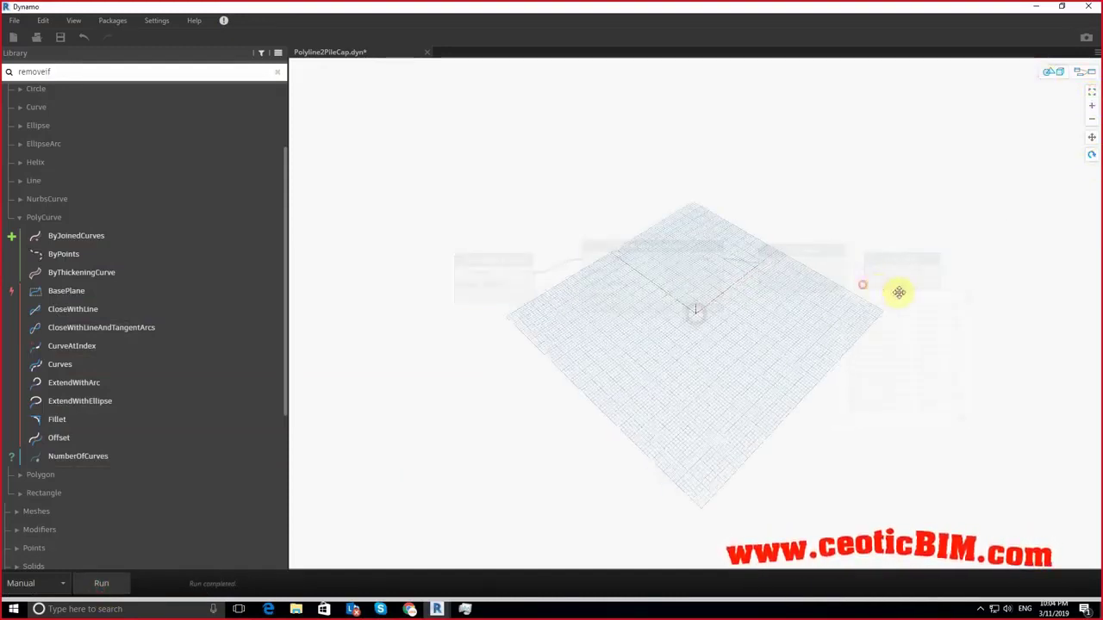
scroll(896, 289, "down", 2)
scroll(830, 286, "down", 3)
scroll(833, 285, "down", 2)
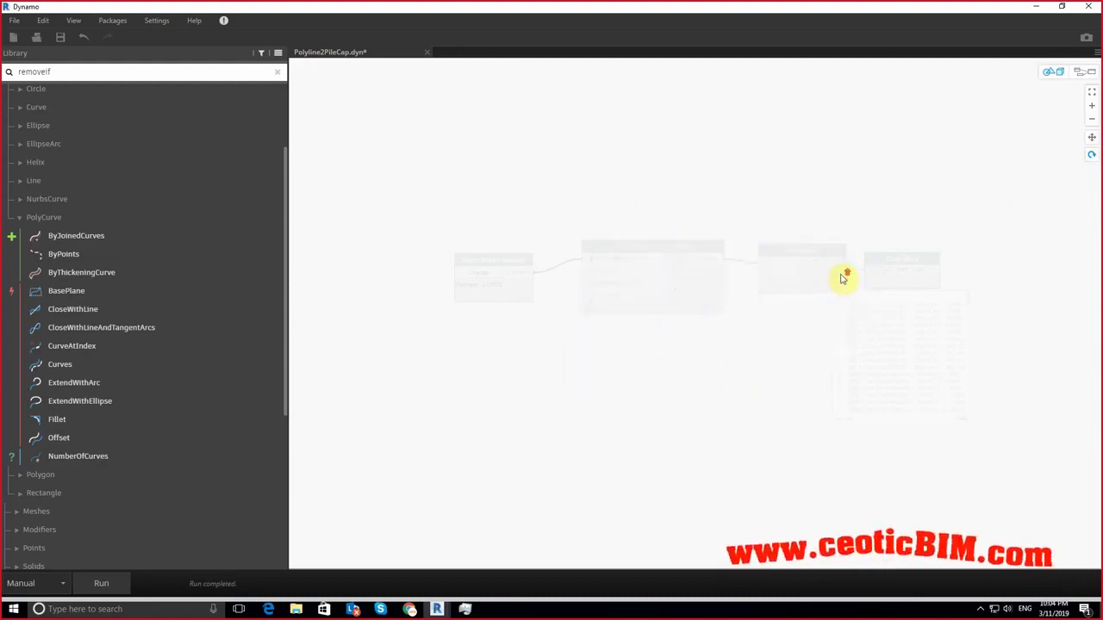
left_click(1081, 73)
Step: Turn on preview for the Net_CAD Code Block so its lines display
right_click(937, 257)
left_click(909, 263)
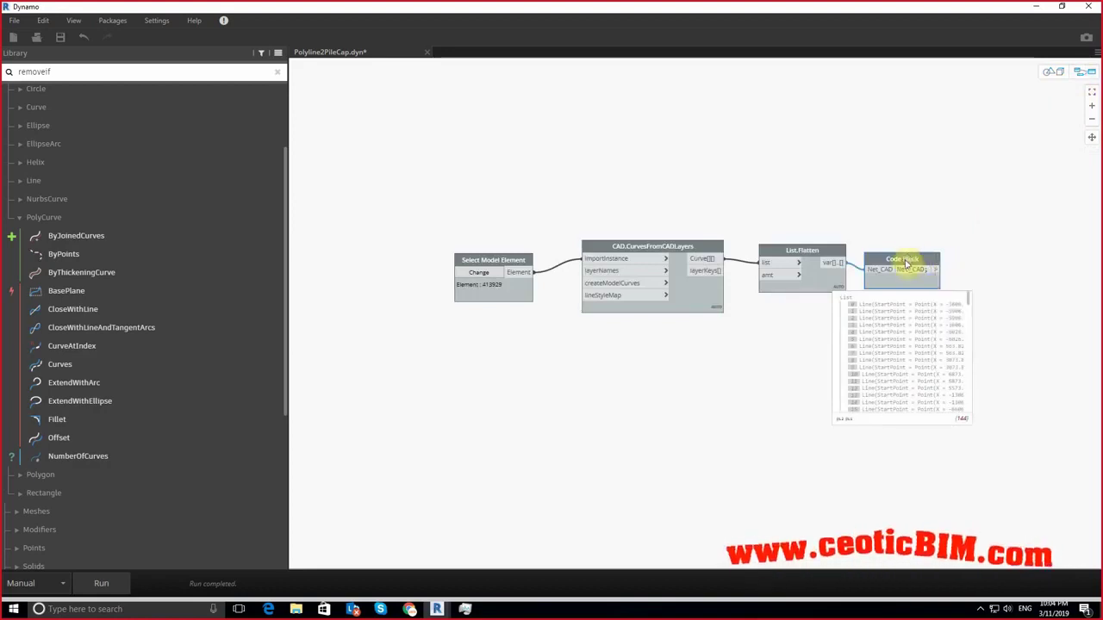
right_click(911, 261)
left_click(934, 325)
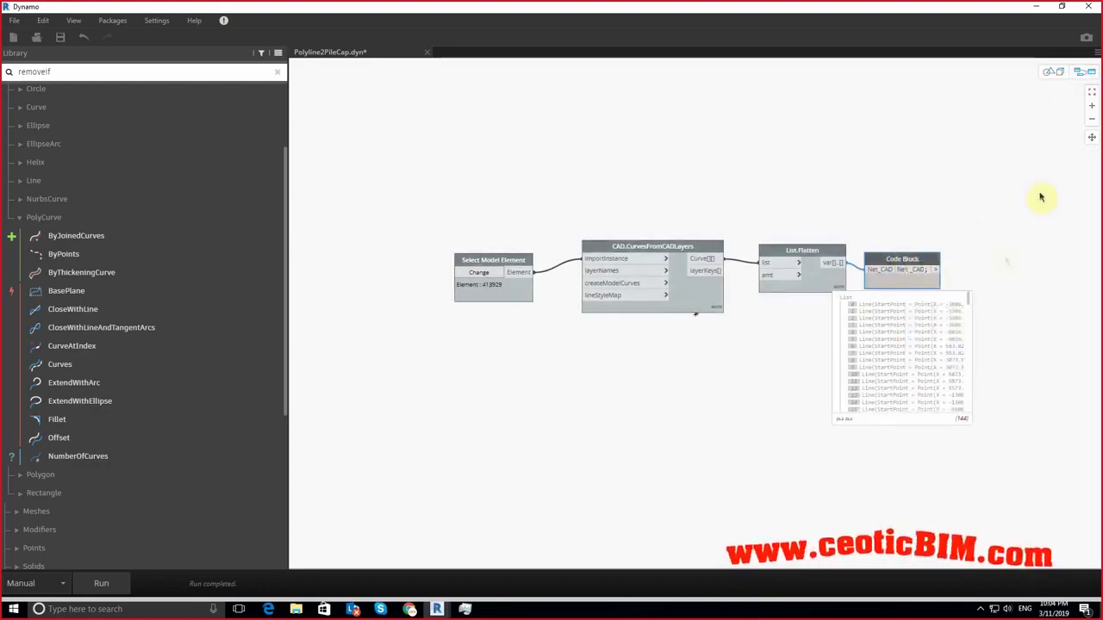
Step: Zoom and orbit the 3D preview to inspect the pile-cap outline lines
left_click(1053, 72)
scroll(698, 314, "up", 3)
scroll(698, 317, "up", 4)
scroll(702, 345, "up", 3)
scroll(713, 498, "up", 2)
scroll(749, 485, "up", 2)
scroll(689, 468, "up", 3)
scroll(654, 443, "up", 3)
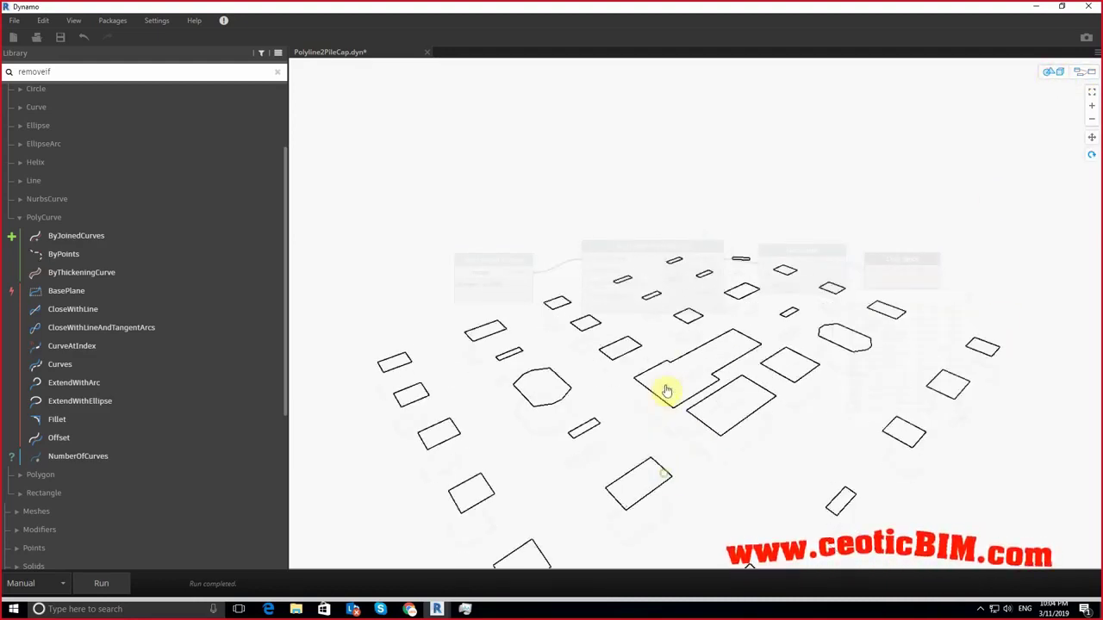
right_click_drag(666, 391, 667, 386)
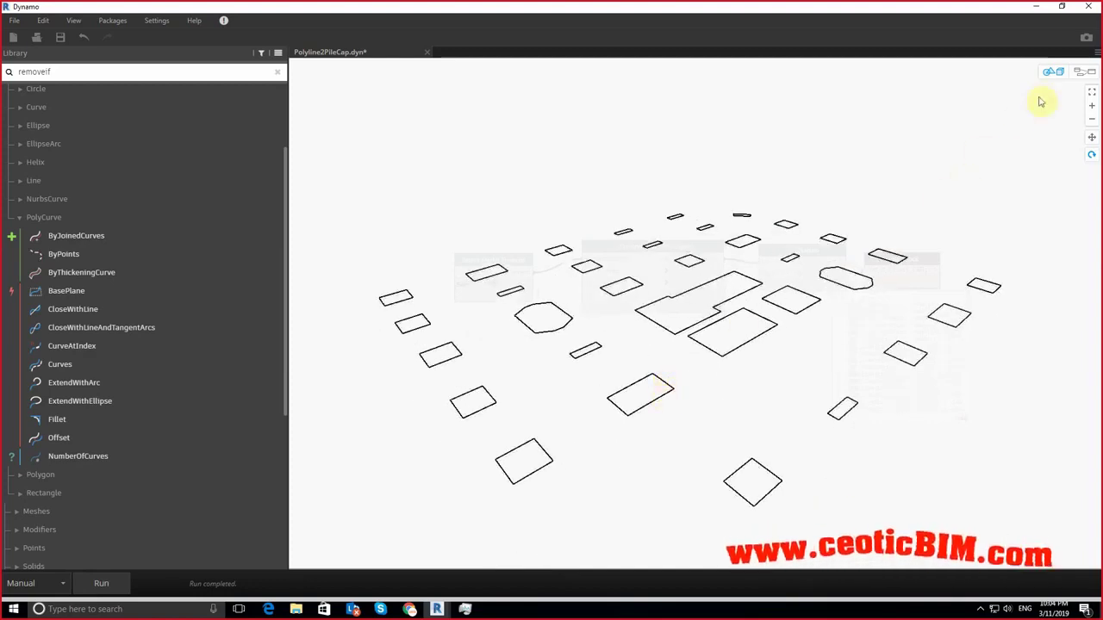
left_click(1083, 76)
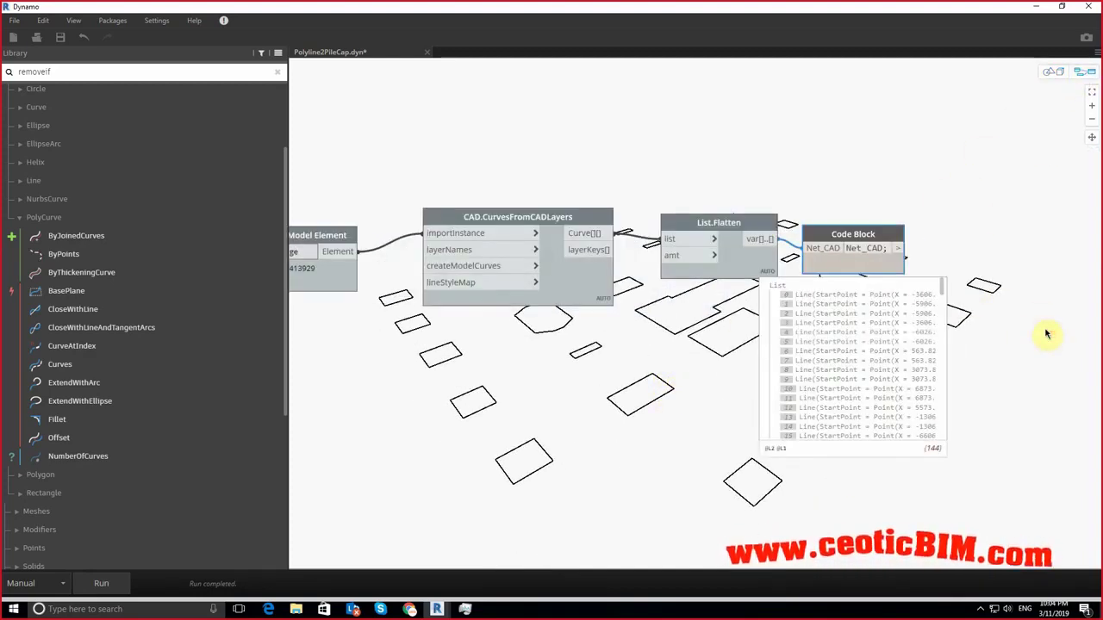
Step: In the node graph, check the Net_CAD output of 144 lines and collapse the PolyCurve category
scroll(889, 328, "up", 2)
scroll(815, 327, "up", 2)
scroll(770, 327, "up", 1)
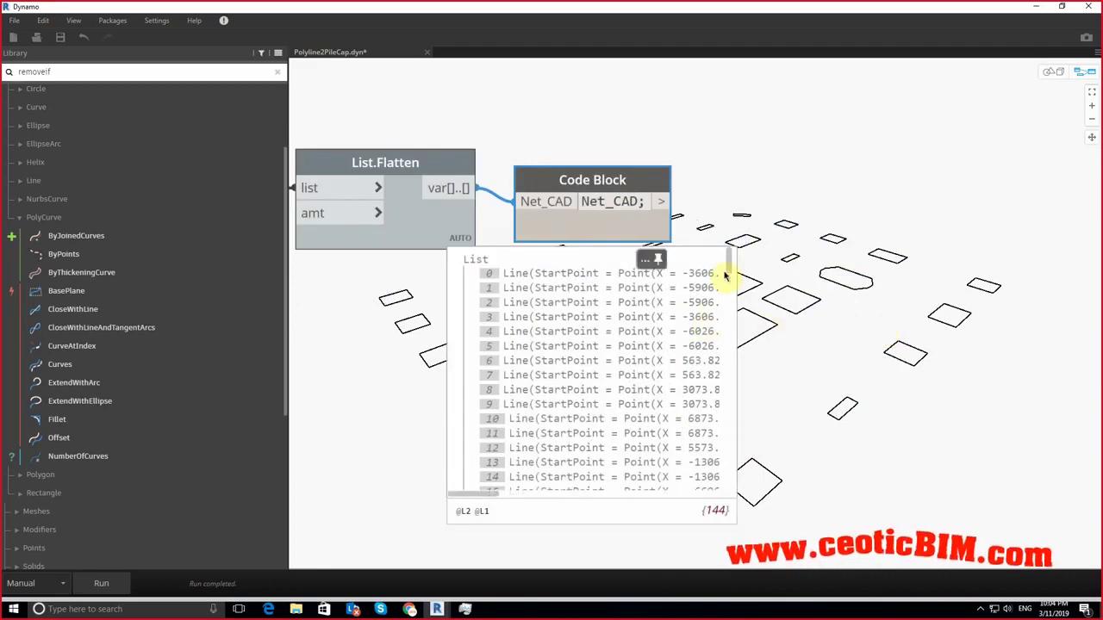
scroll(619, 388, "down", 15)
scroll(619, 461, "down", 20)
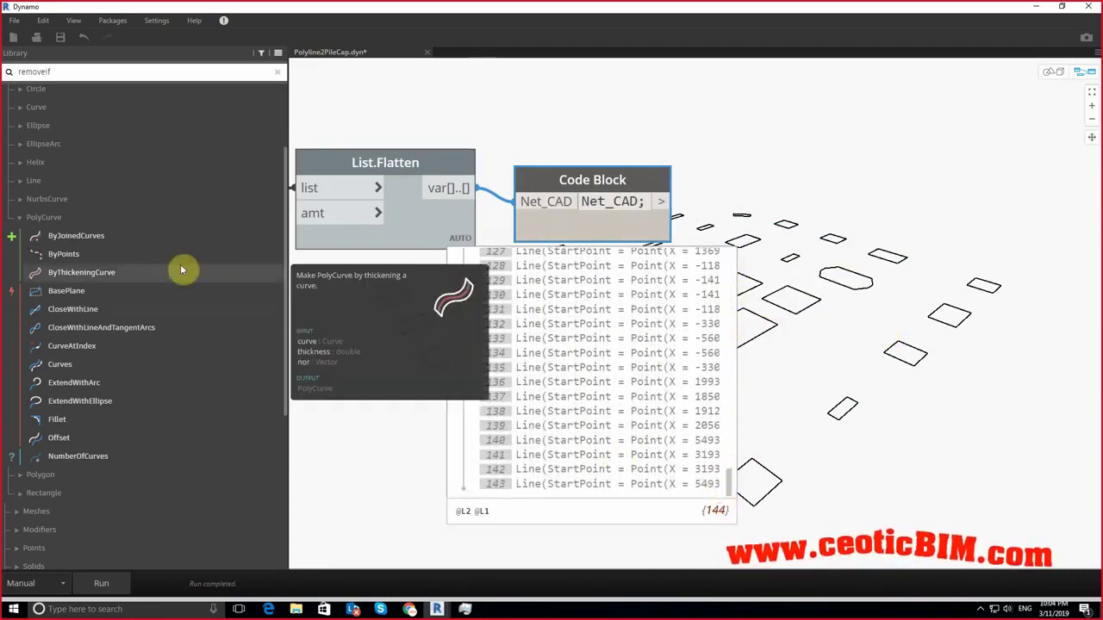
left_click(61, 218)
right_click(900, 145)
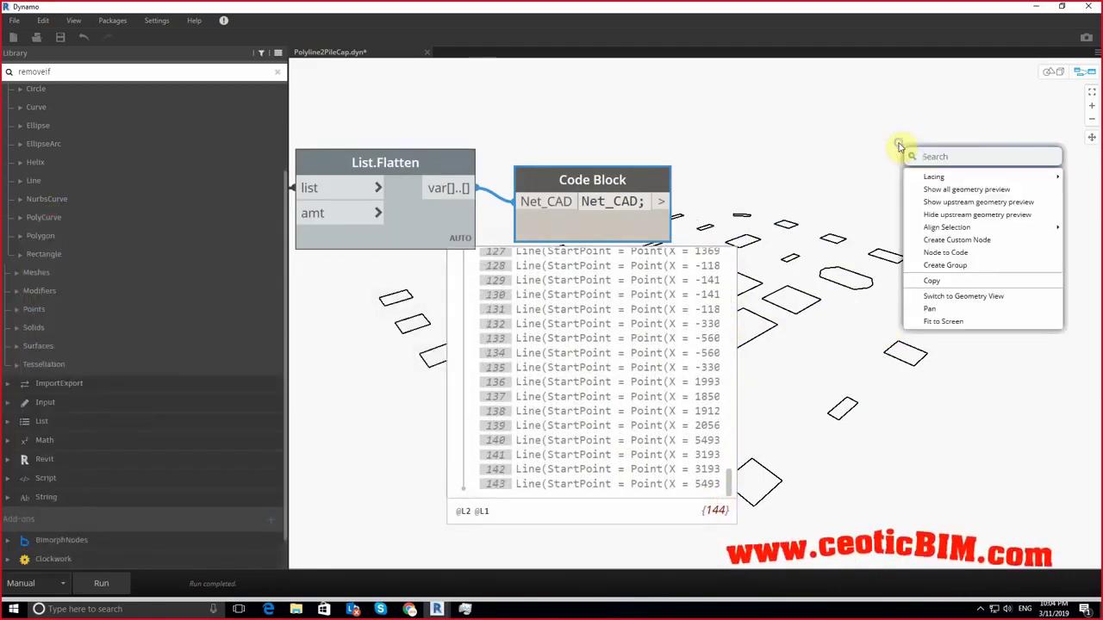
Step: Add a PolyCurve.ByJoinedCurves node from Geometry > Curves and place it upper right
type("polycu")
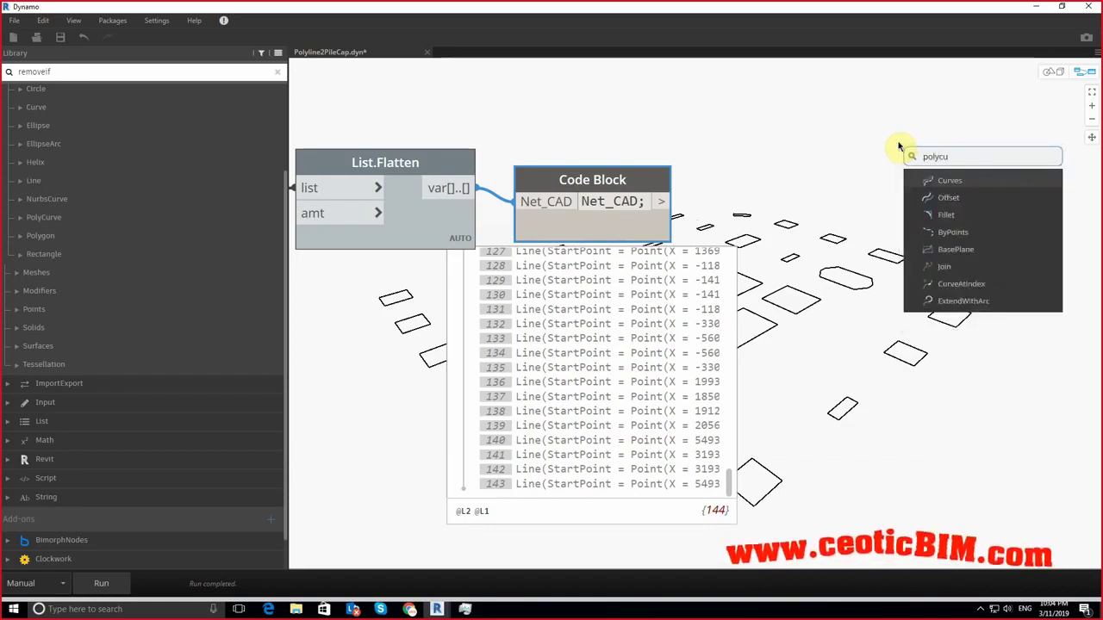
type("rve.")
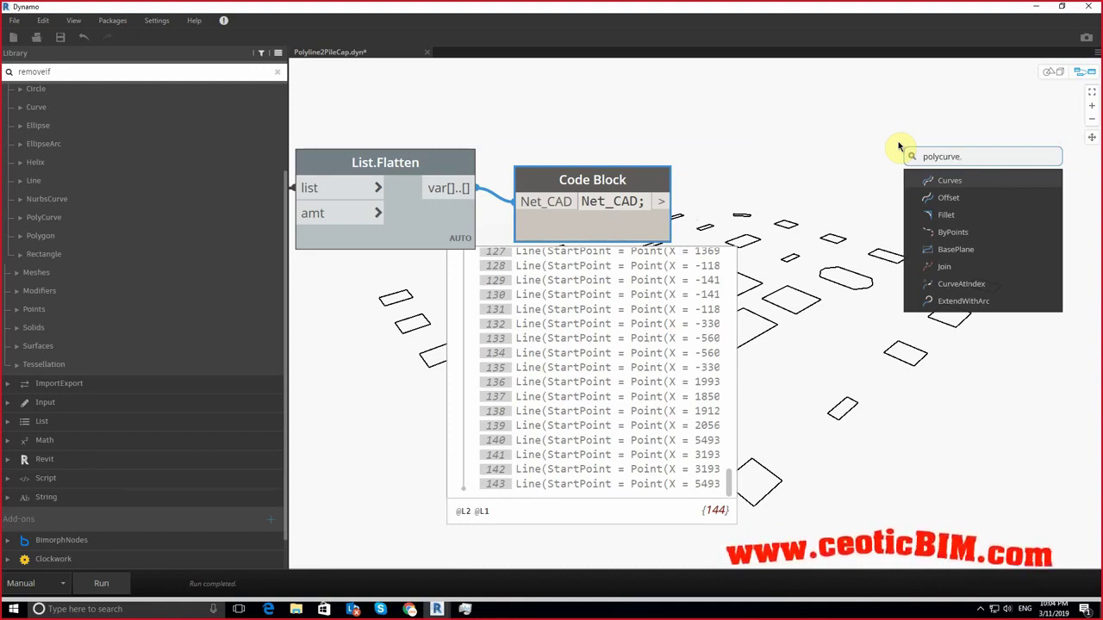
type("by")
left_click(899, 147)
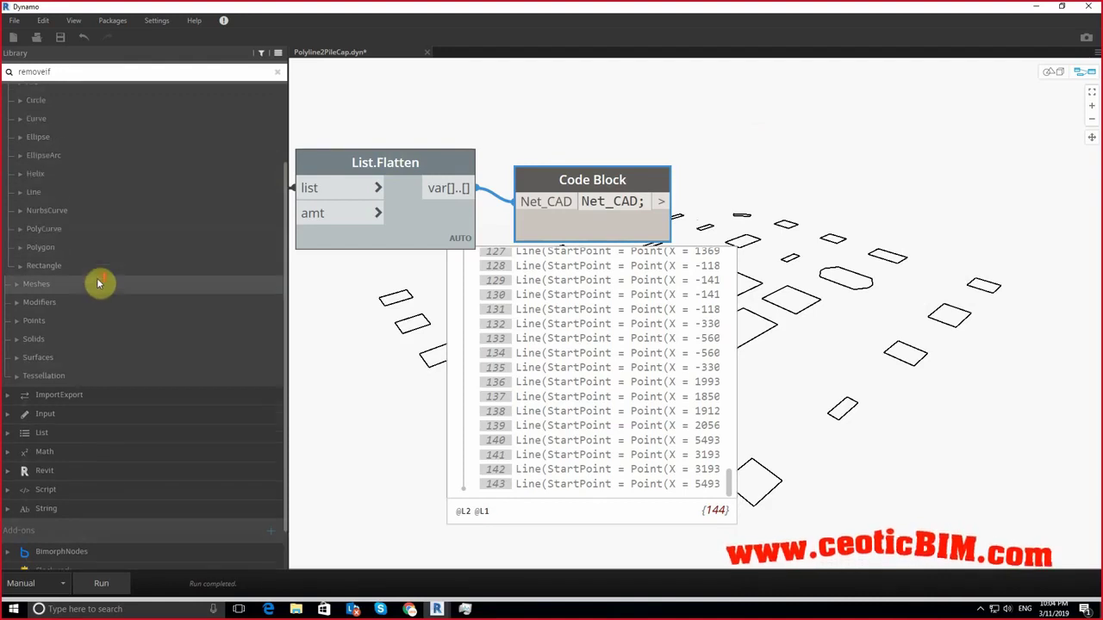
scroll(29, 282, "up", 4)
left_click(60, 133)
left_click(60, 132)
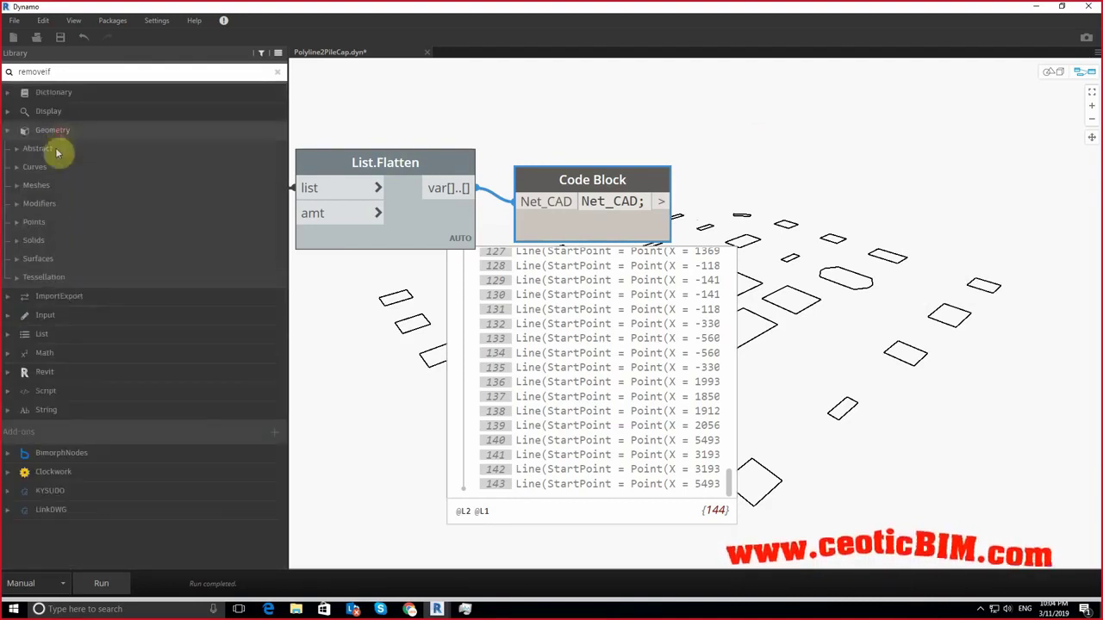
left_click(41, 167)
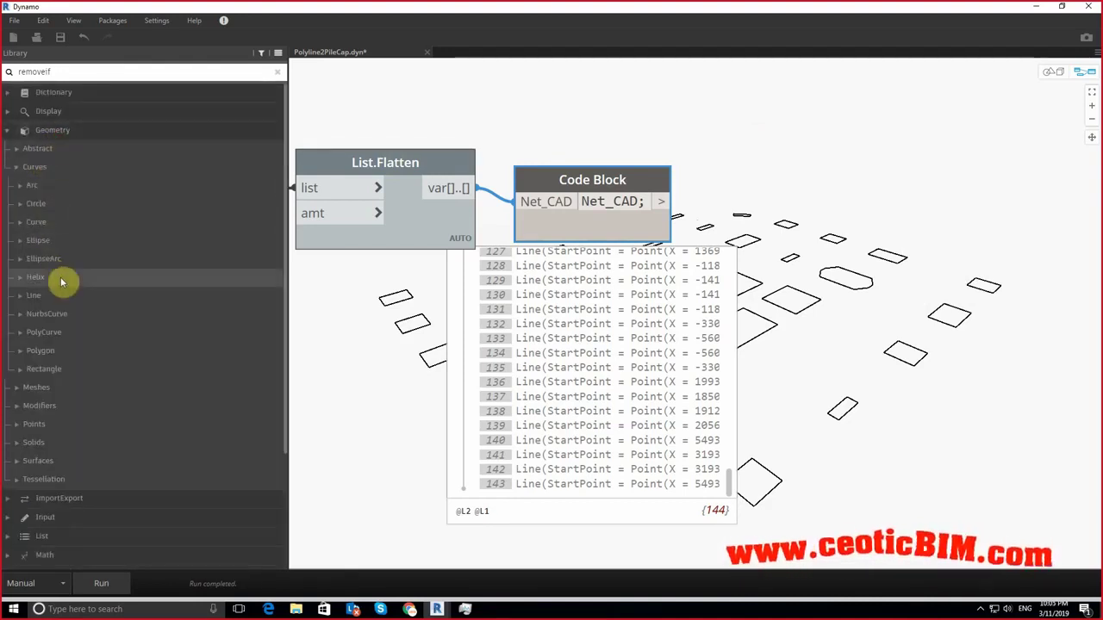
left_click(43, 333)
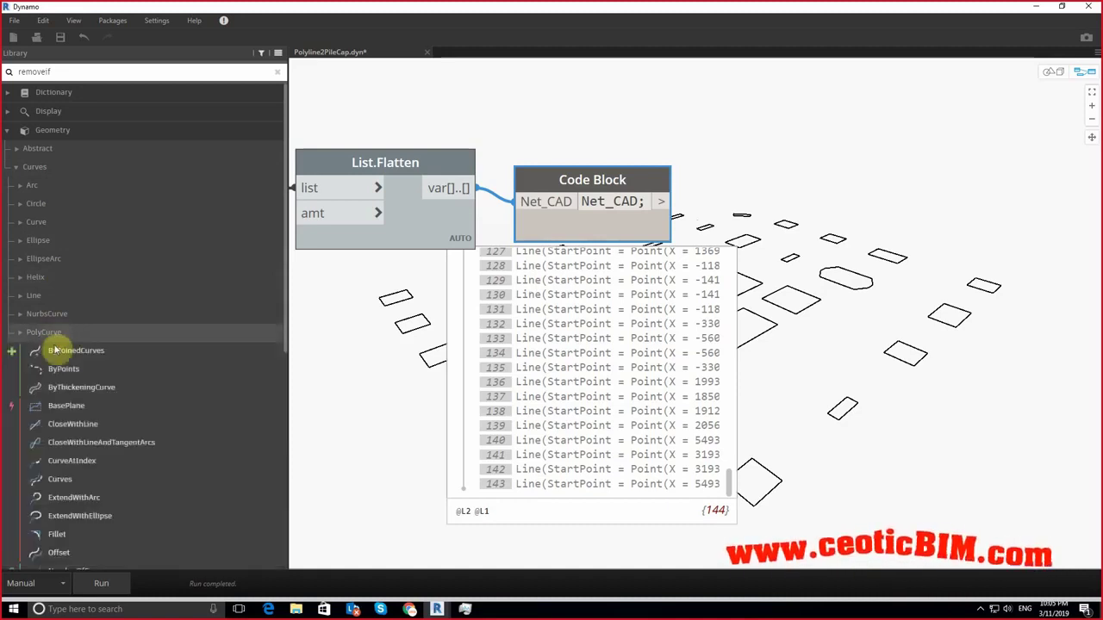
left_click(76, 351)
left_click_drag(780, 267, 979, 115)
Step: Wire the Net_CAD lines into its curves input and run the graph, which finishes with warnings
left_click(661, 201)
left_click(849, 162)
left_click(101, 583)
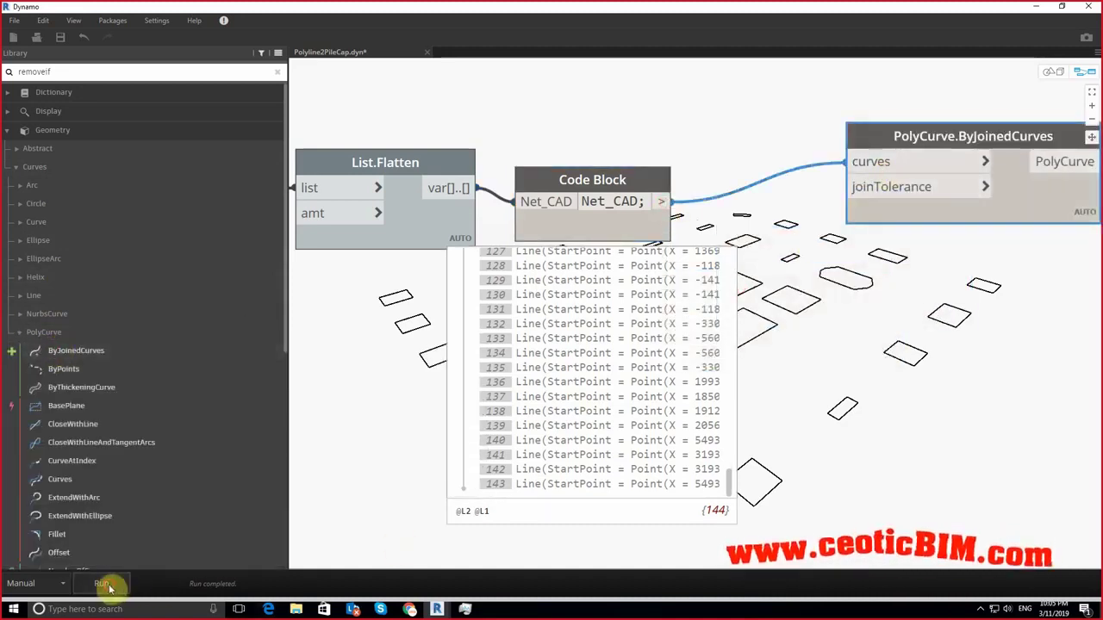
middle_click_drag(870, 431, 661, 424)
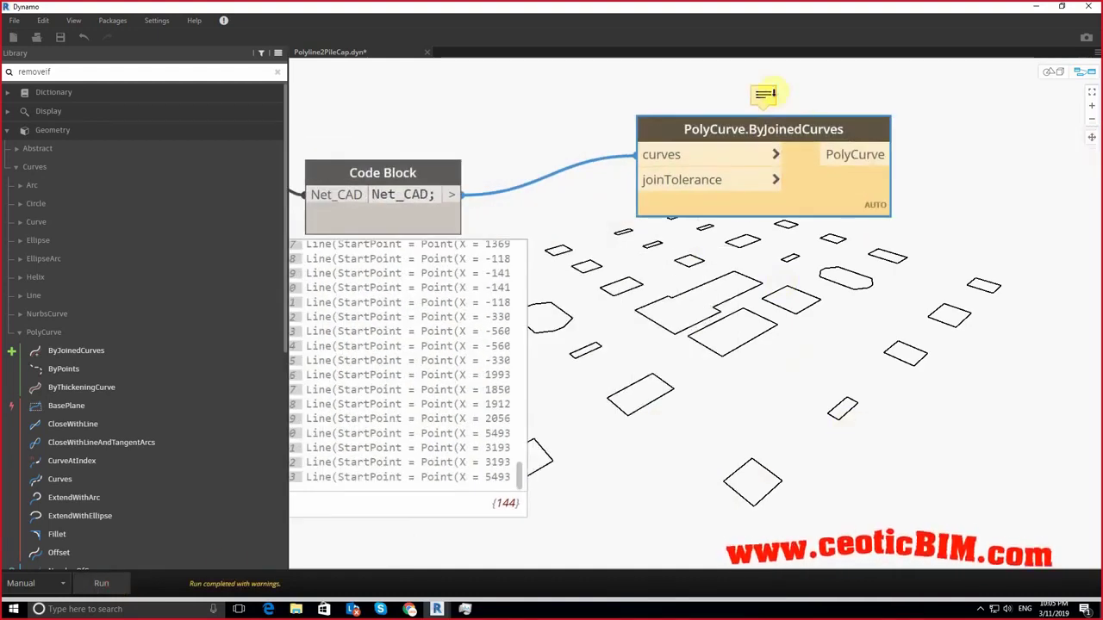
scroll(862, 335, "down", 2)
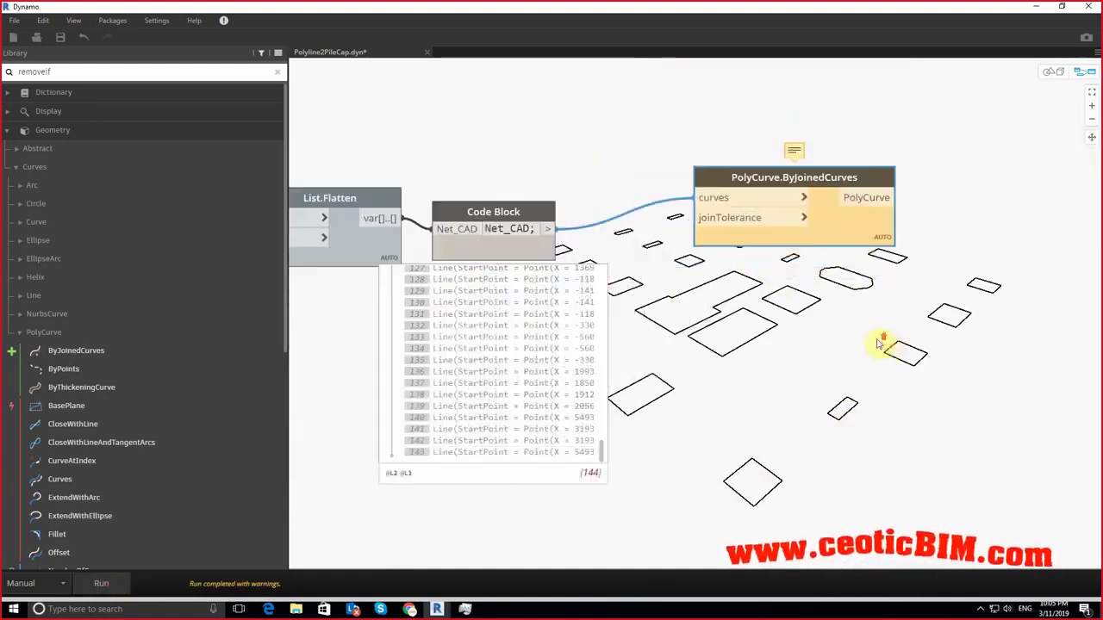
mouse_move(414, 413)
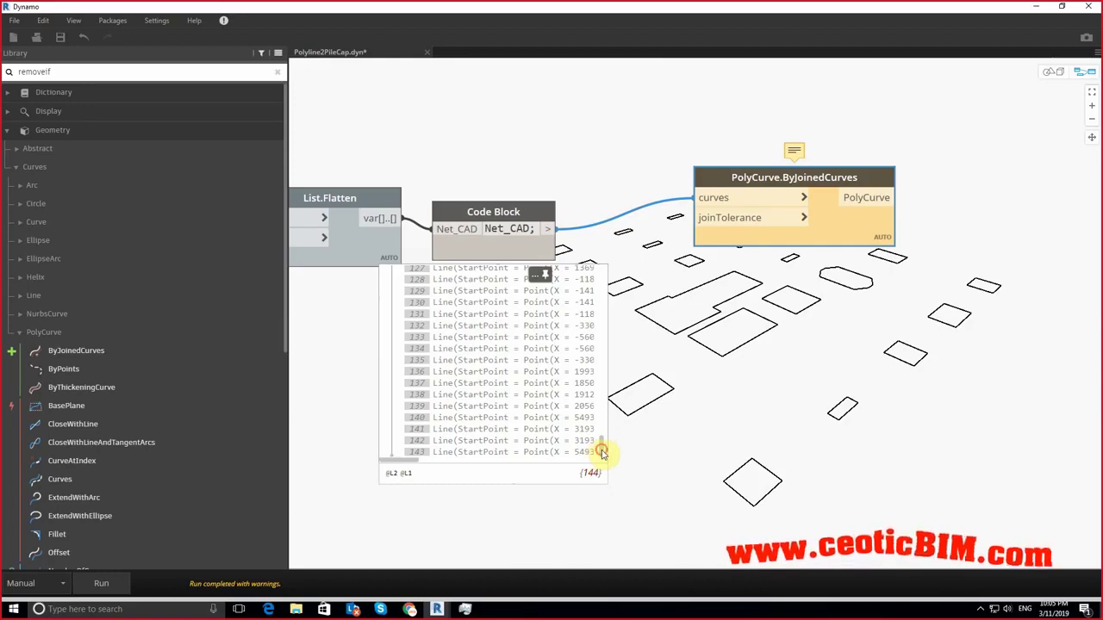
left_click_drag(601, 454, 609, 254)
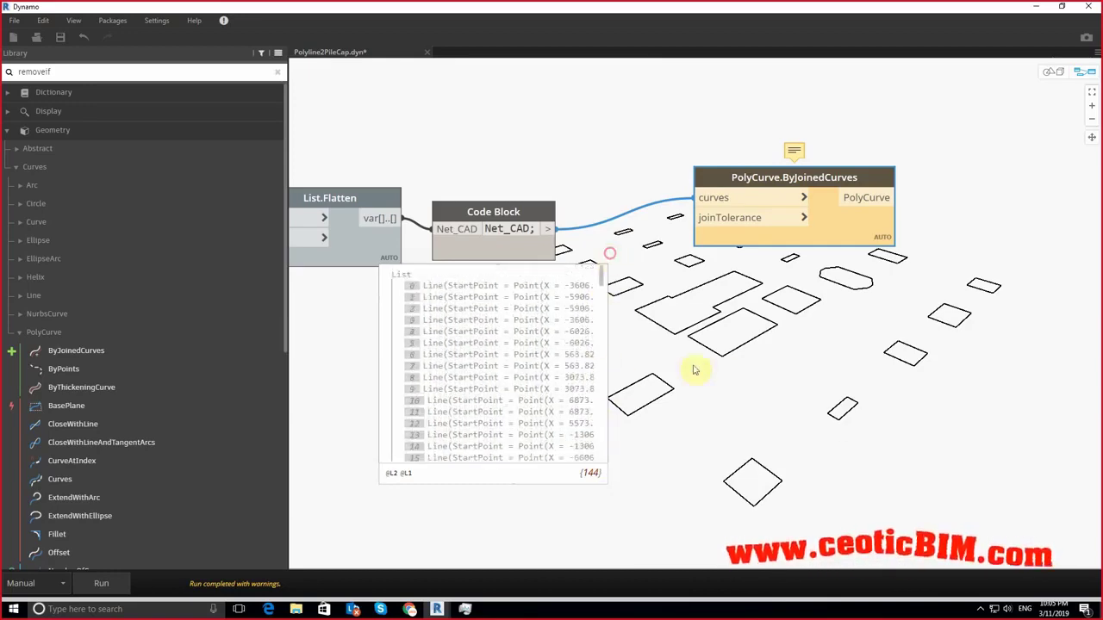
scroll(645, 271, "down", 2)
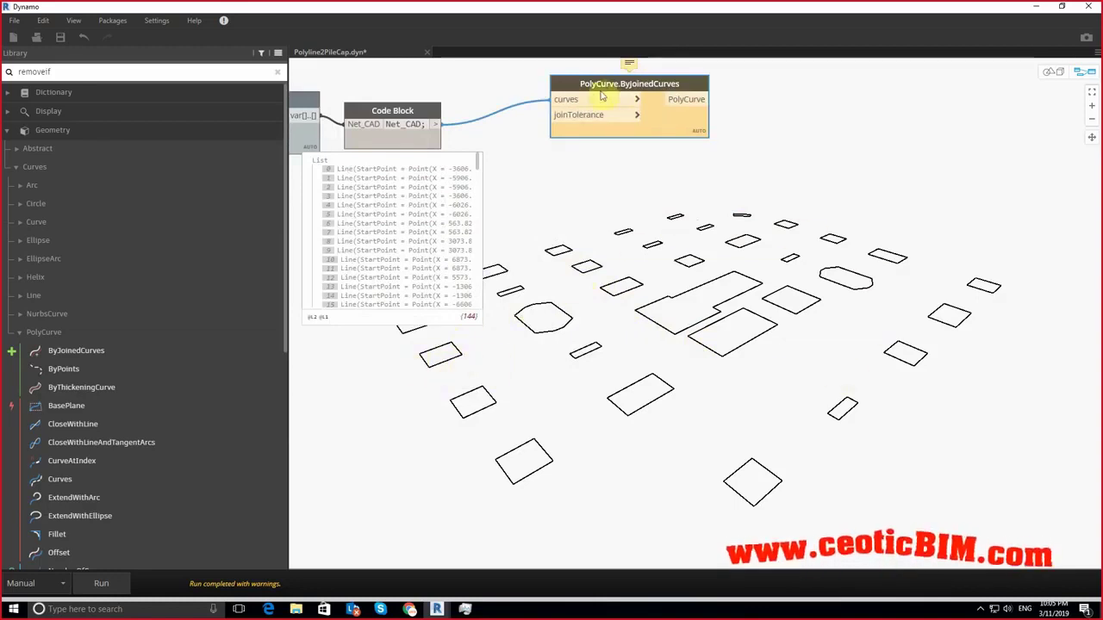
middle_click_drag(652, 285, 666, 299)
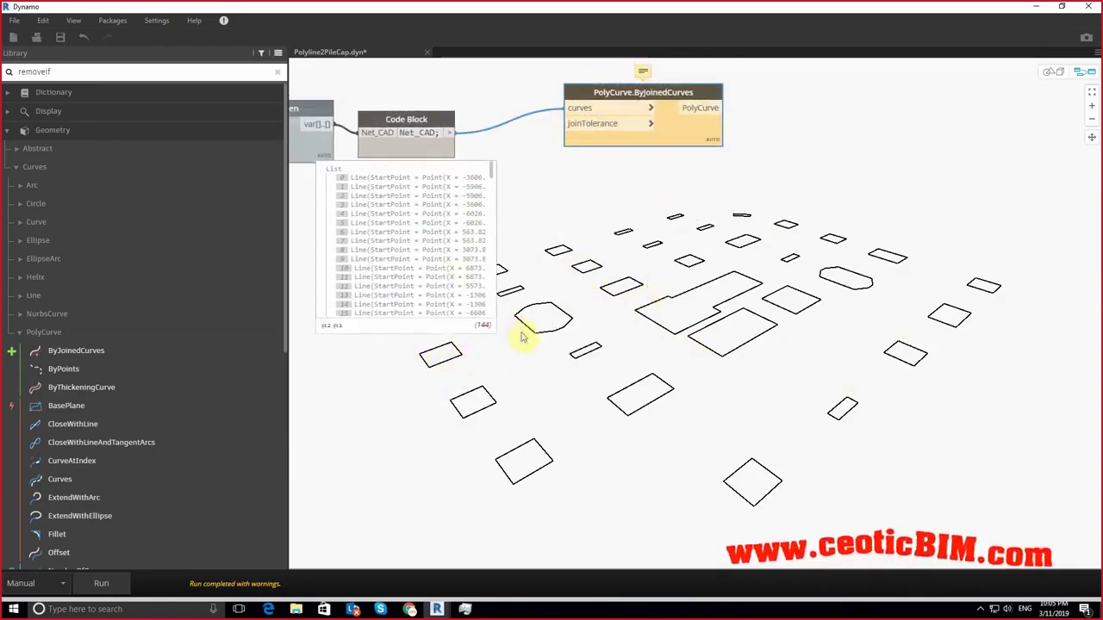
middle_click_drag(554, 356, 538, 280)
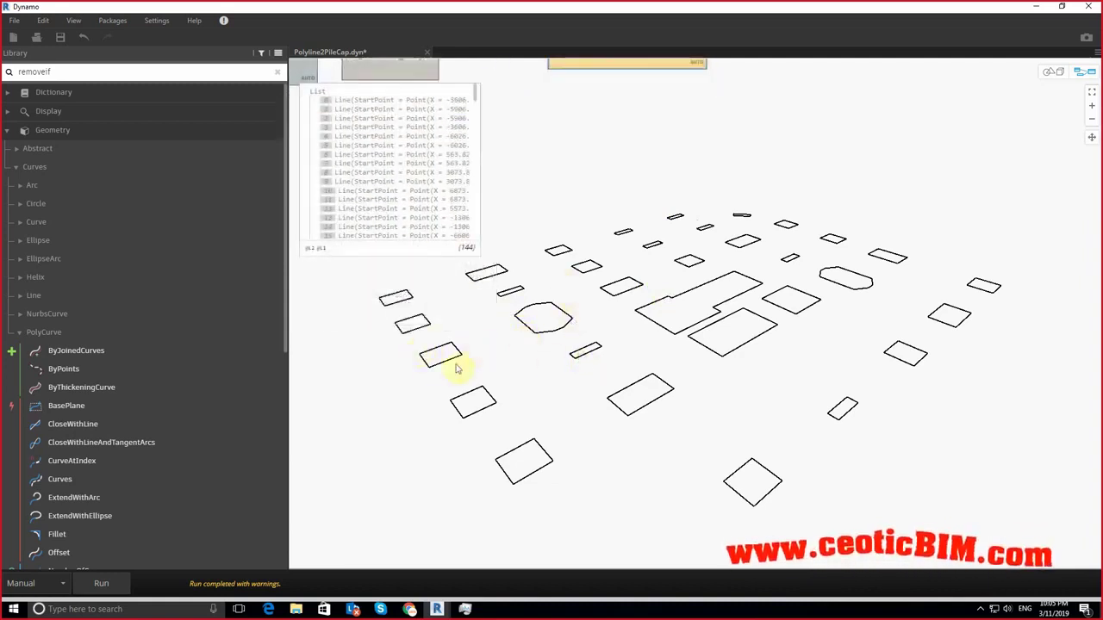
Step: Tidy the canvas, moving PolyCurve.ByJoinedCurves further right, and collapse the Geometry library category
scroll(596, 303, "down", 3)
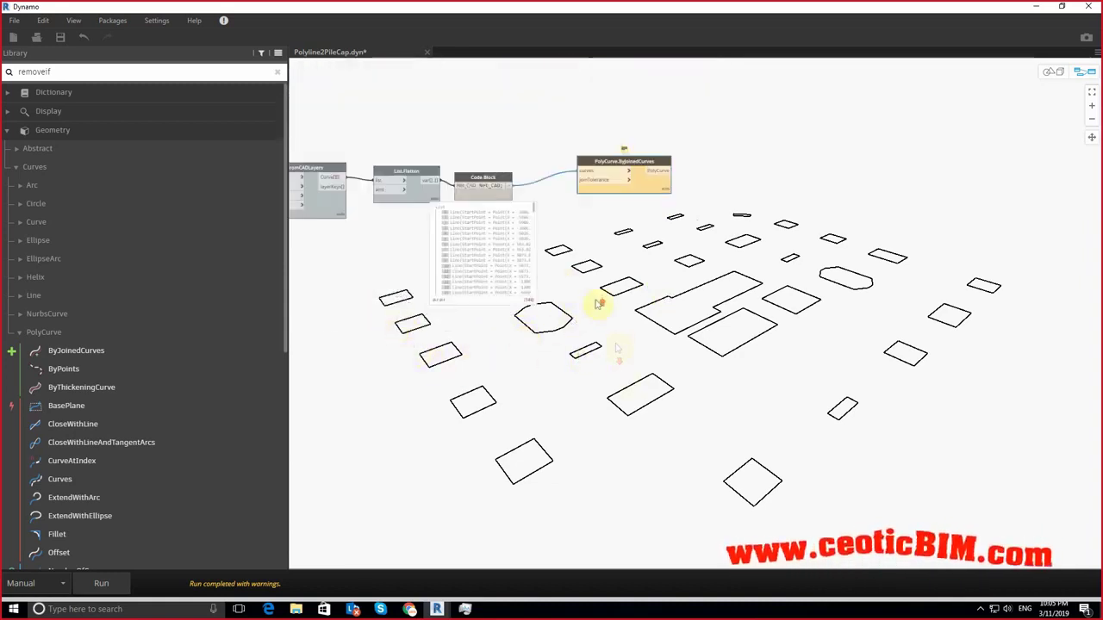
scroll(596, 302, "up", 1)
middle_click_drag(593, 338, 583, 323)
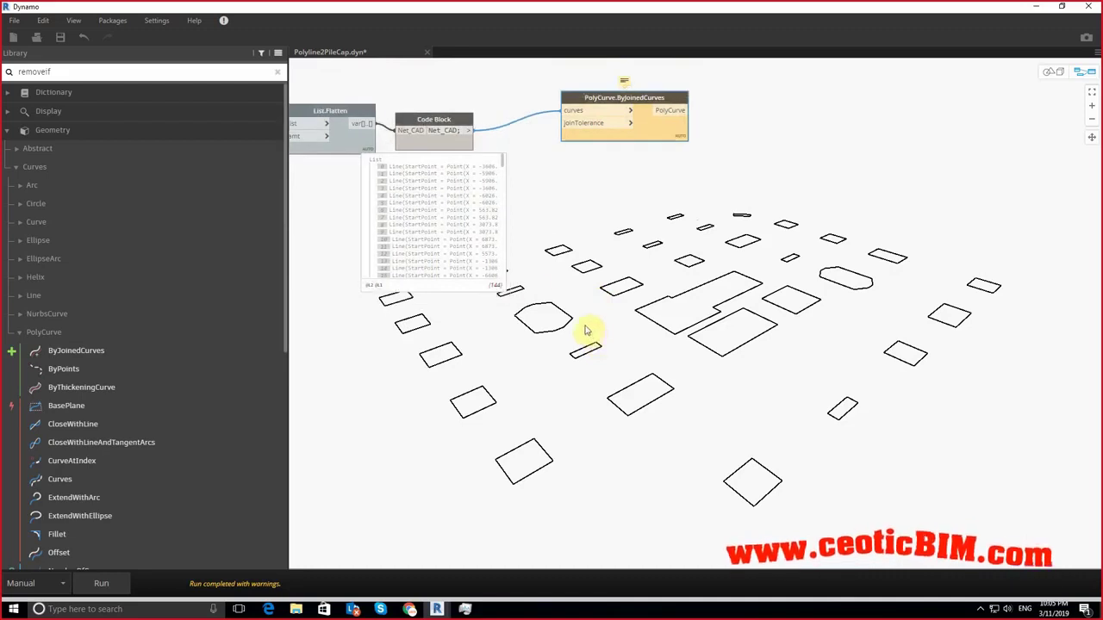
left_click_drag(502, 162, 513, 145)
middle_click_drag(626, 305, 612, 354)
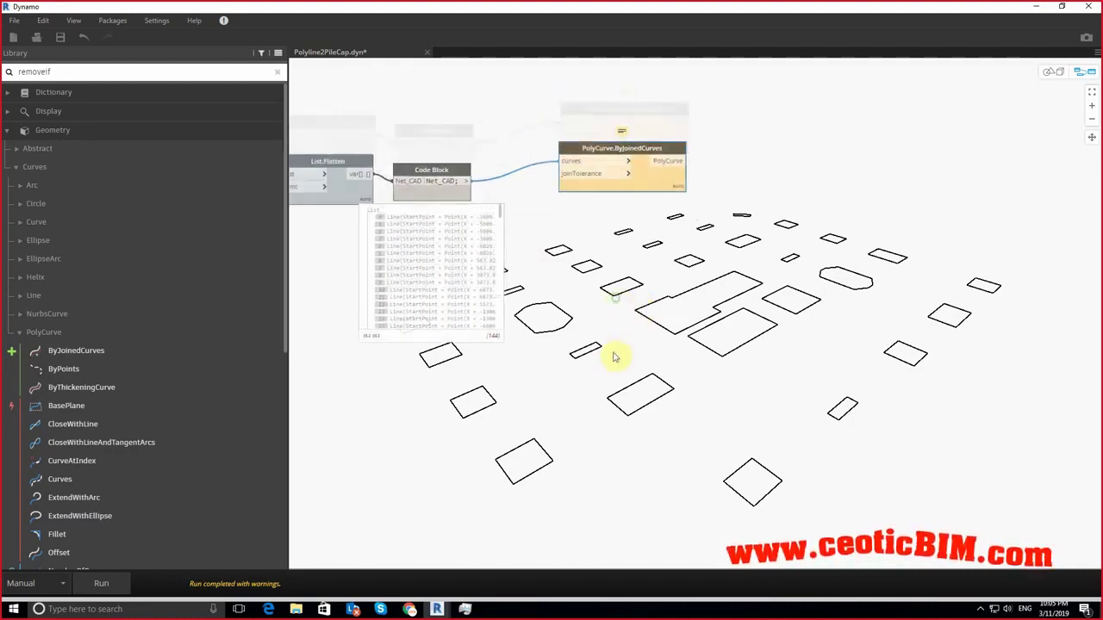
left_click_drag(454, 172, 470, 162)
scroll(548, 214, "up", 2)
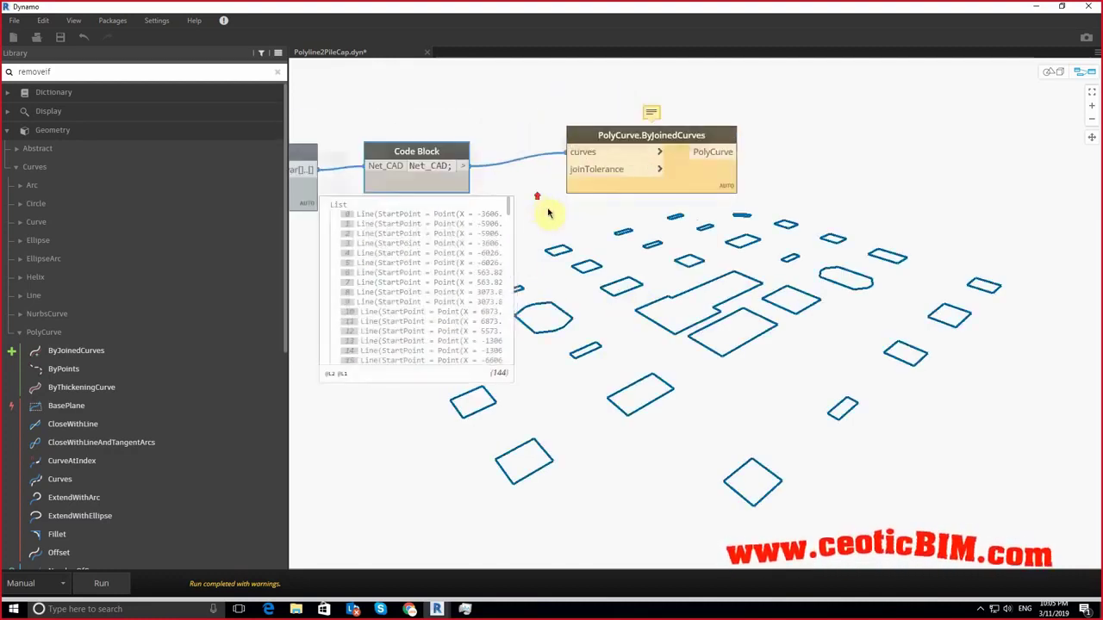
left_click_drag(660, 140, 862, 152)
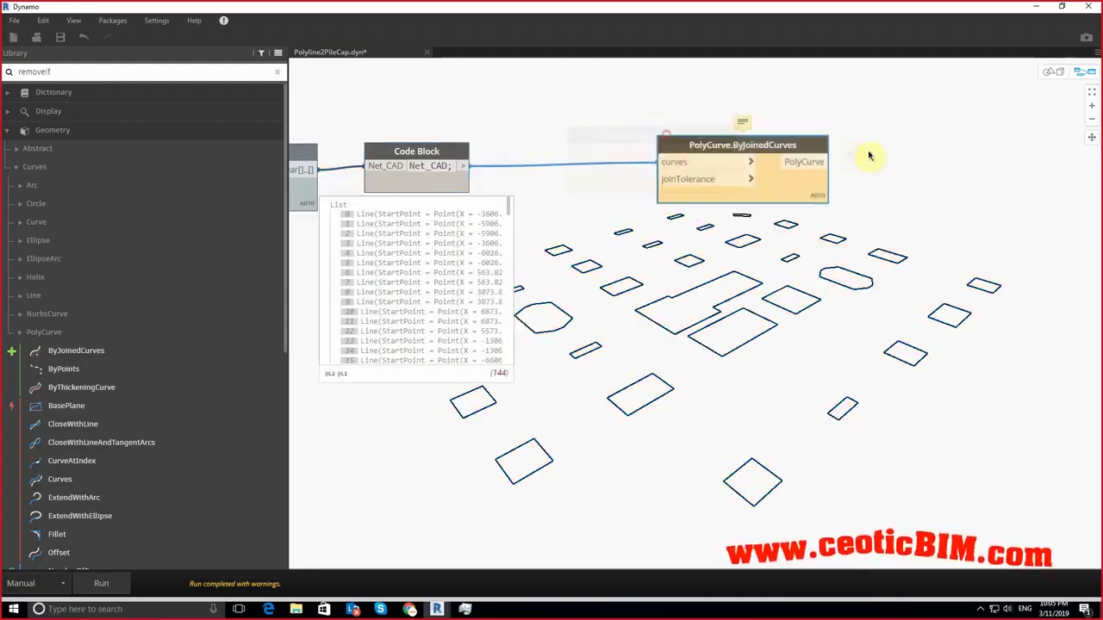
middle_click_drag(595, 299, 524, 265)
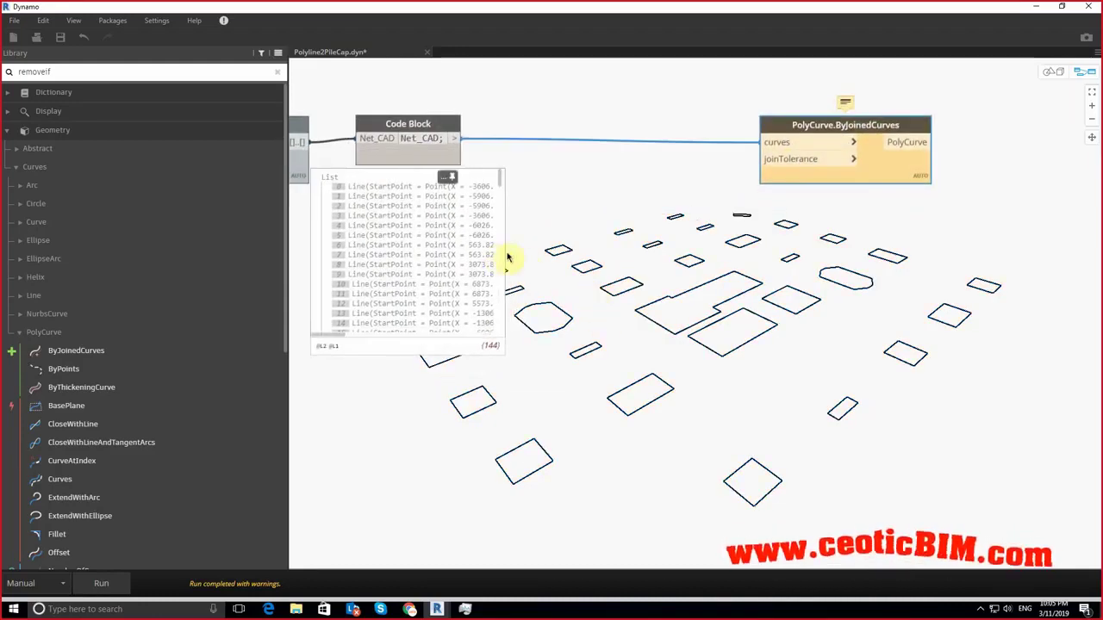
left_click(29, 129)
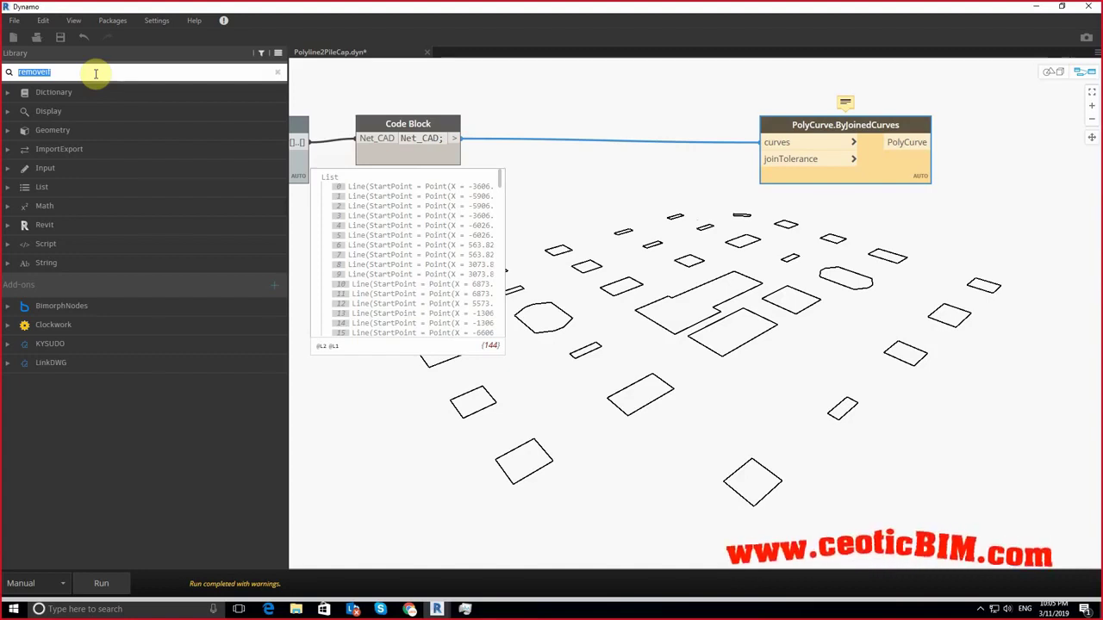
Step: Search the online package manager for archi-lab
type("group")
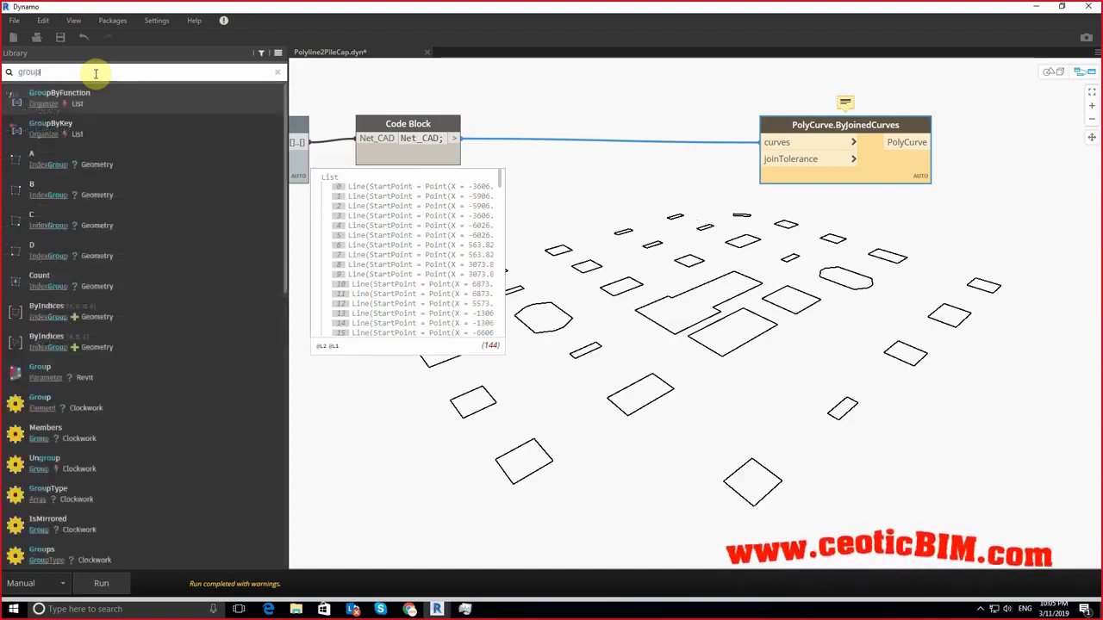
type("o")
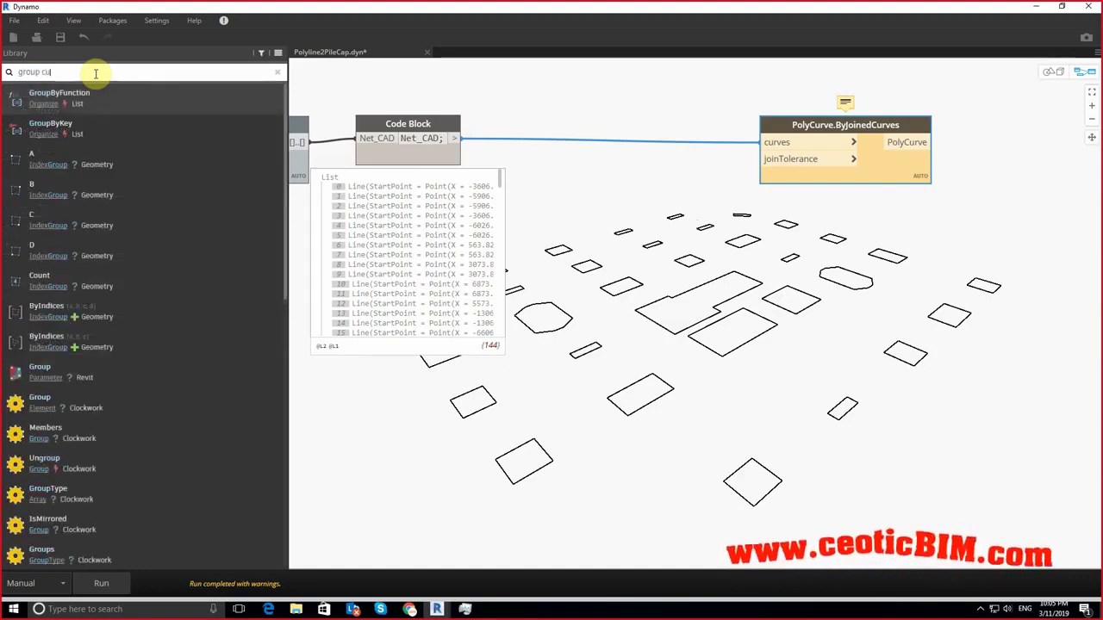
type("ve")
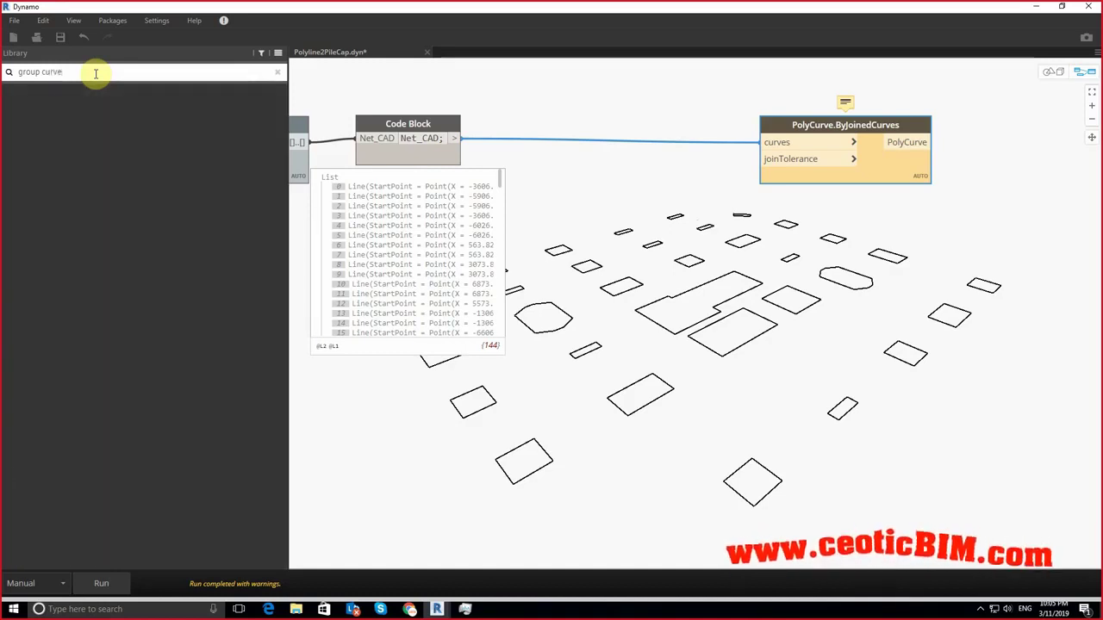
key("BackSpace")
key("BackSpace")
key("BackSpace")
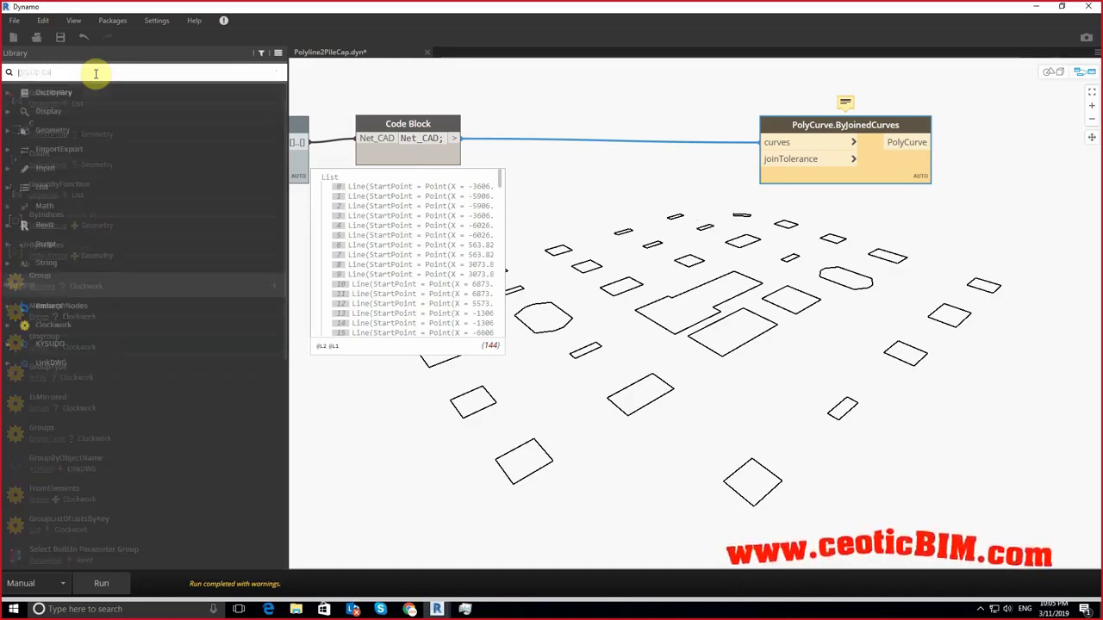
left_click(113, 21)
left_click(118, 32)
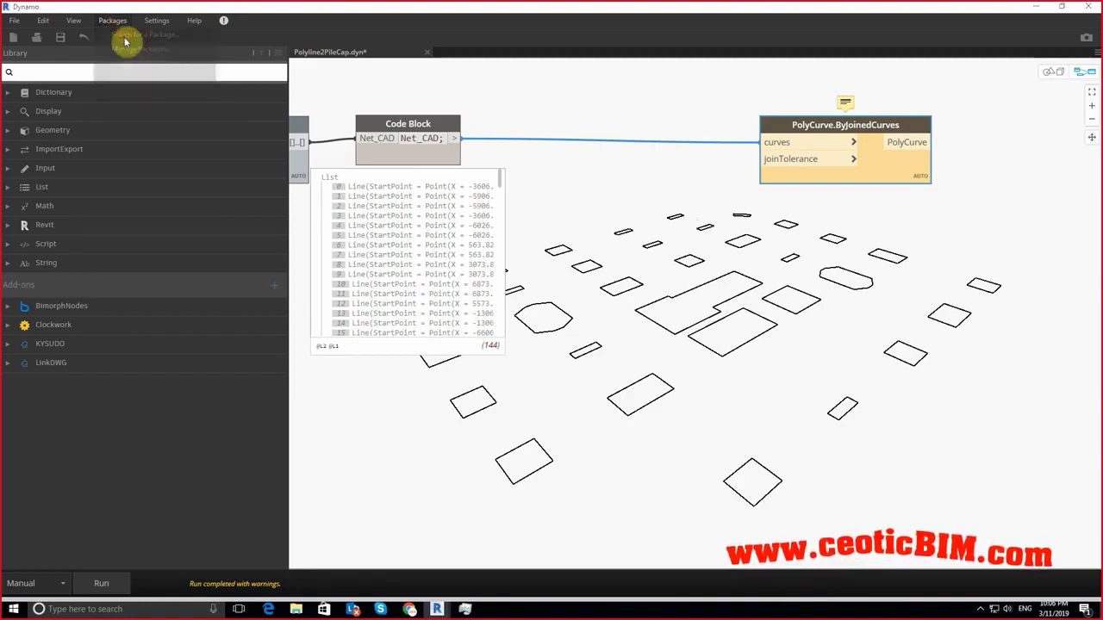
left_click(480, 168)
type("BIMor")
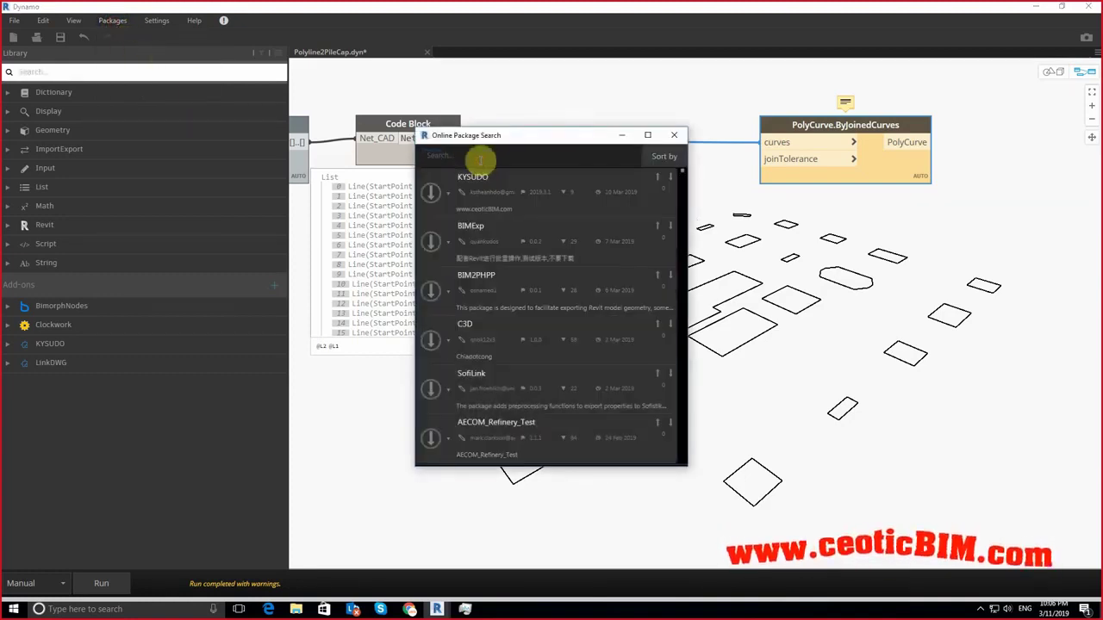
type("Ac")
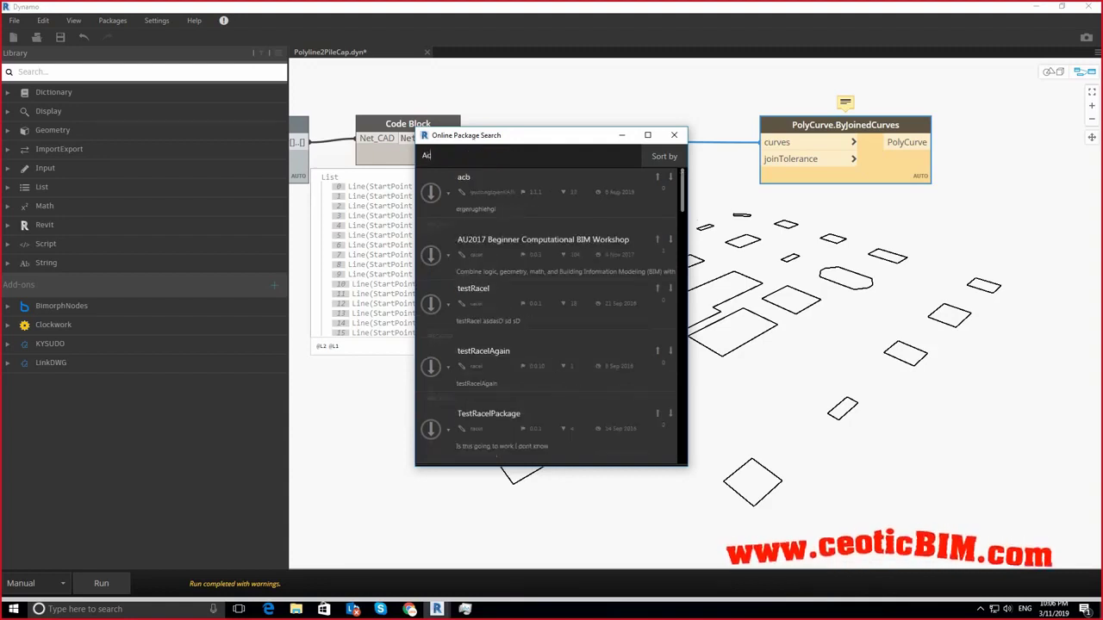
type("Ar")
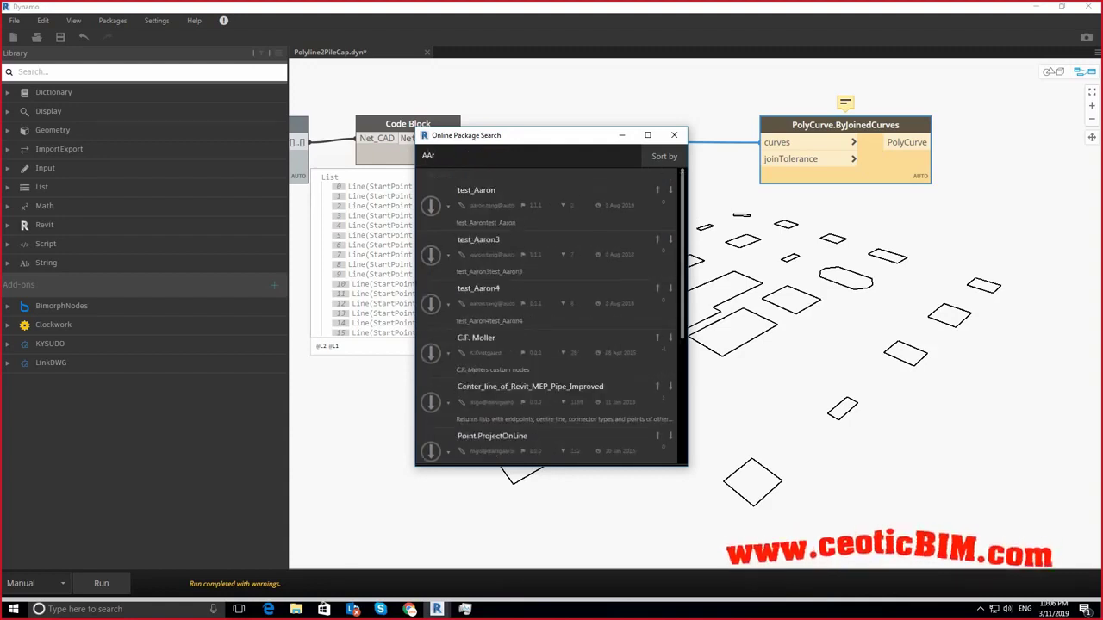
key("BackSpace")
key("BackSpace")
type("rchi-")
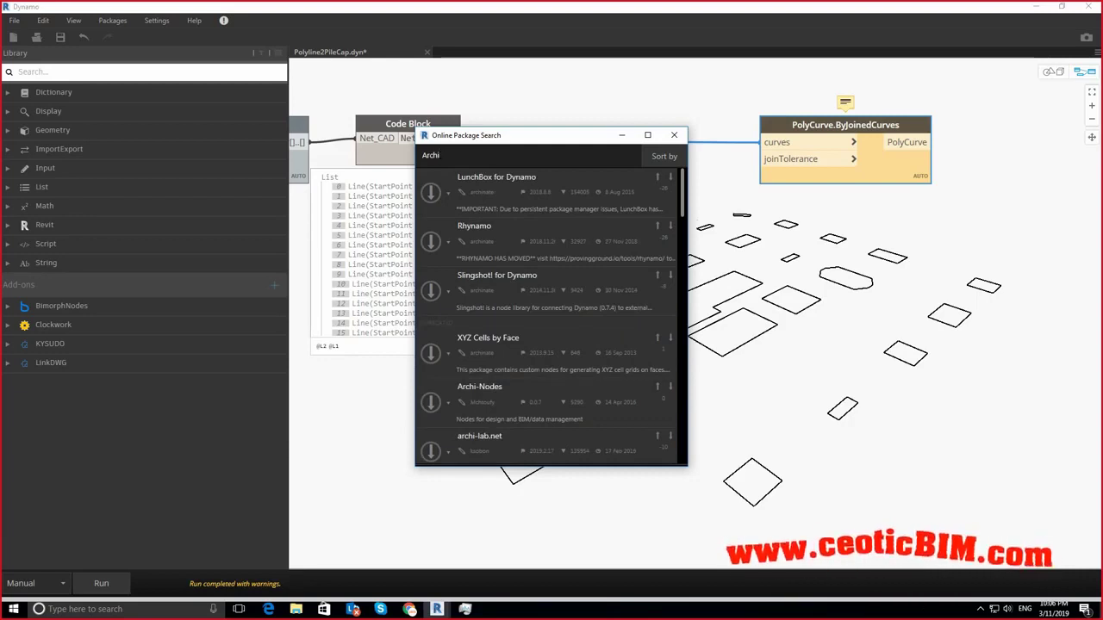
type("lab")
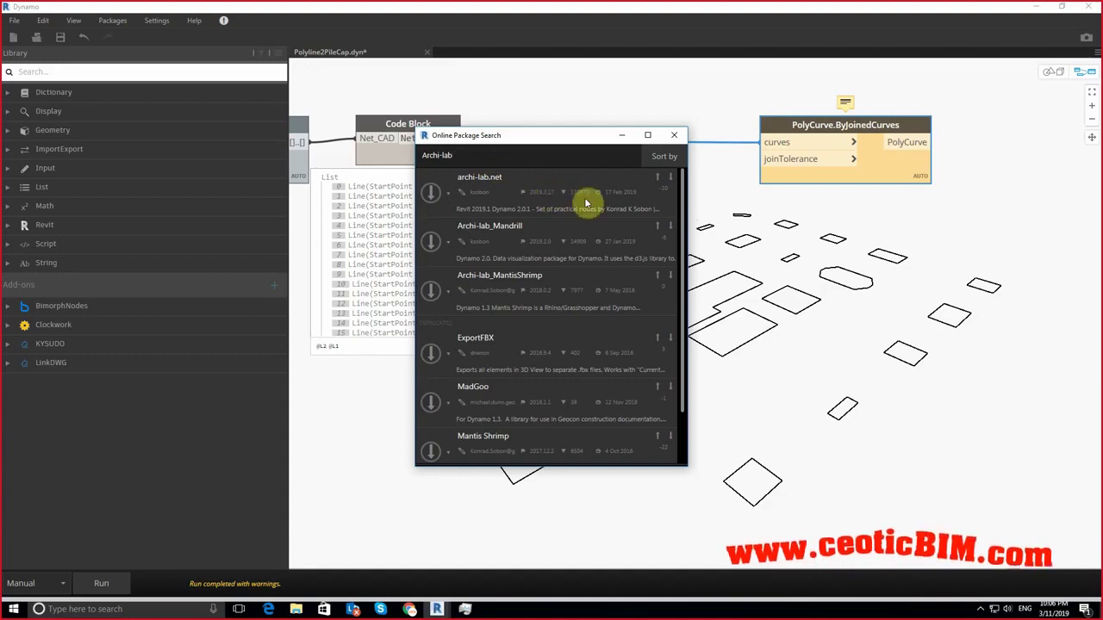
Step: Download and install archi-lab.net, accepting the Python scripts warning
left_click(431, 191)
left_click(571, 329)
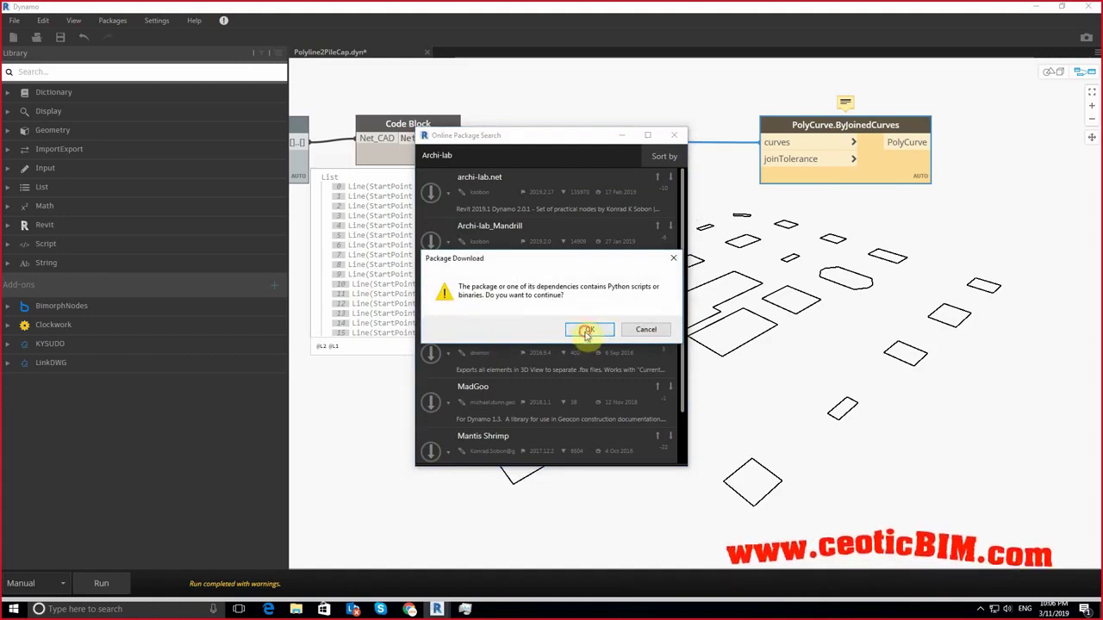
left_click(589, 329)
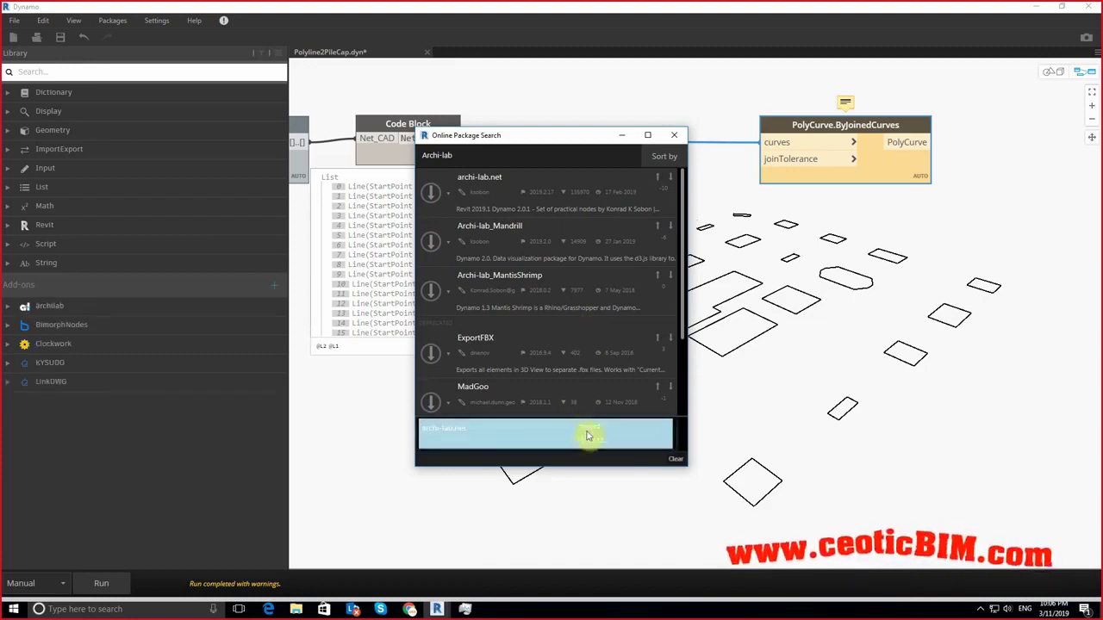
Step: Confirm the archilab add-on appears in the library and search for Group Curves
left_click(626, 138)
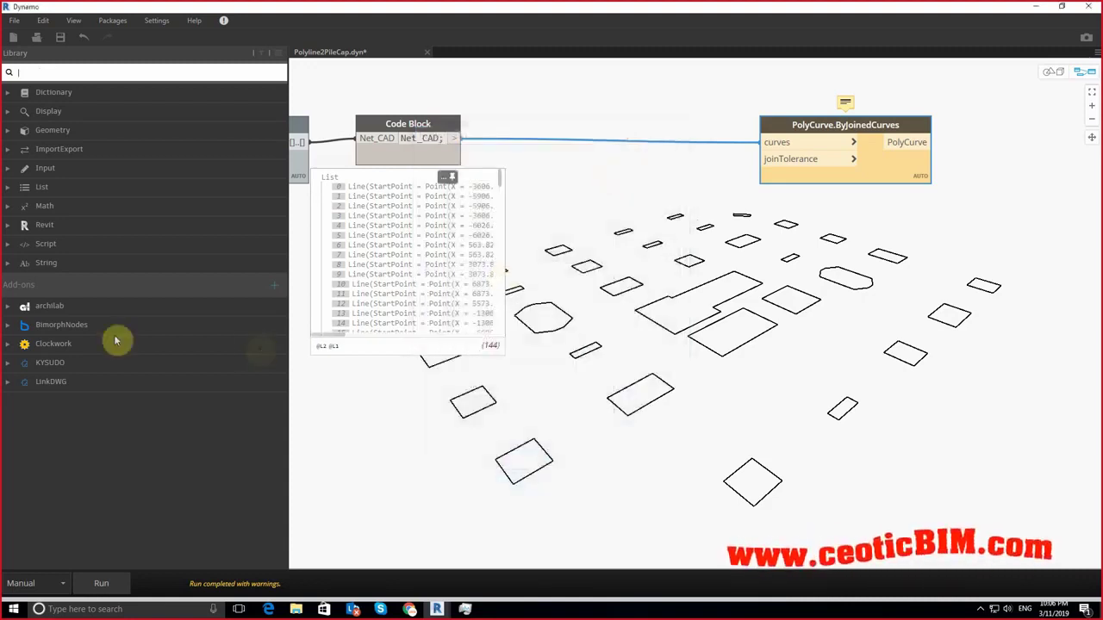
left_click(44, 308)
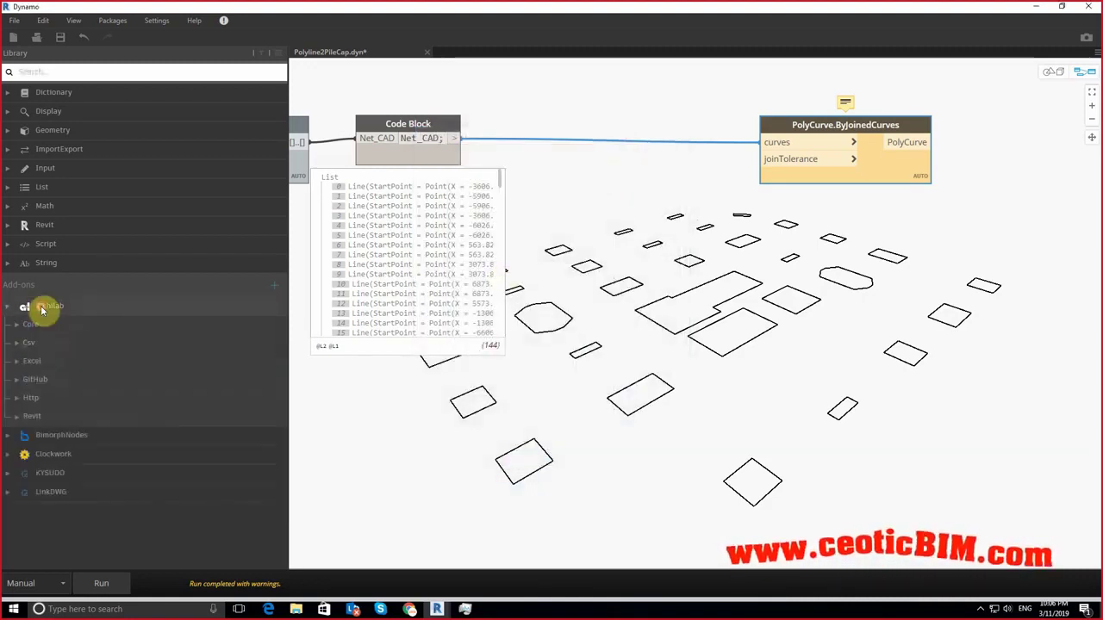
left_click(40, 307)
type("gr")
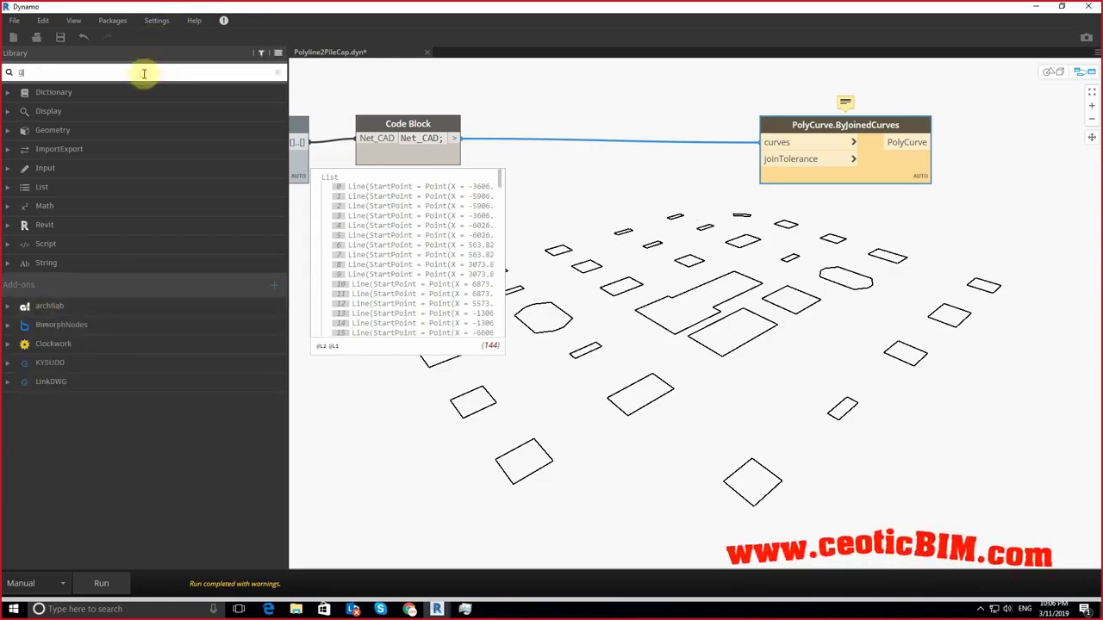
type("oup cu")
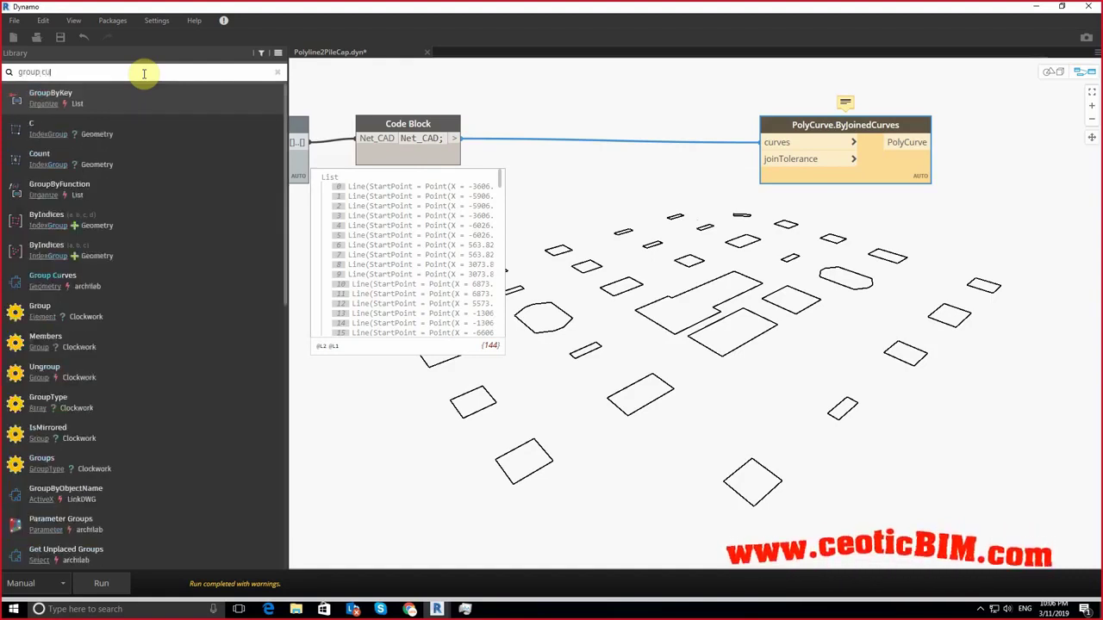
type("r")
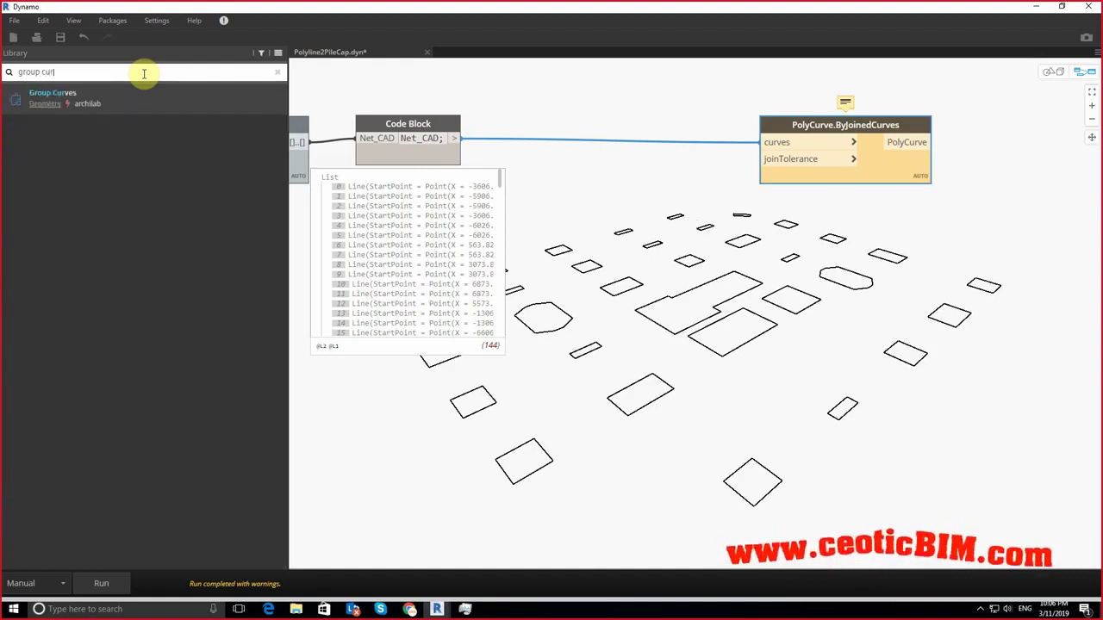
Step: Add a Group Curves node, feed it the Code Block's lines, and run the graph
left_click(203, 99)
left_click_drag(718, 308, 640, 267)
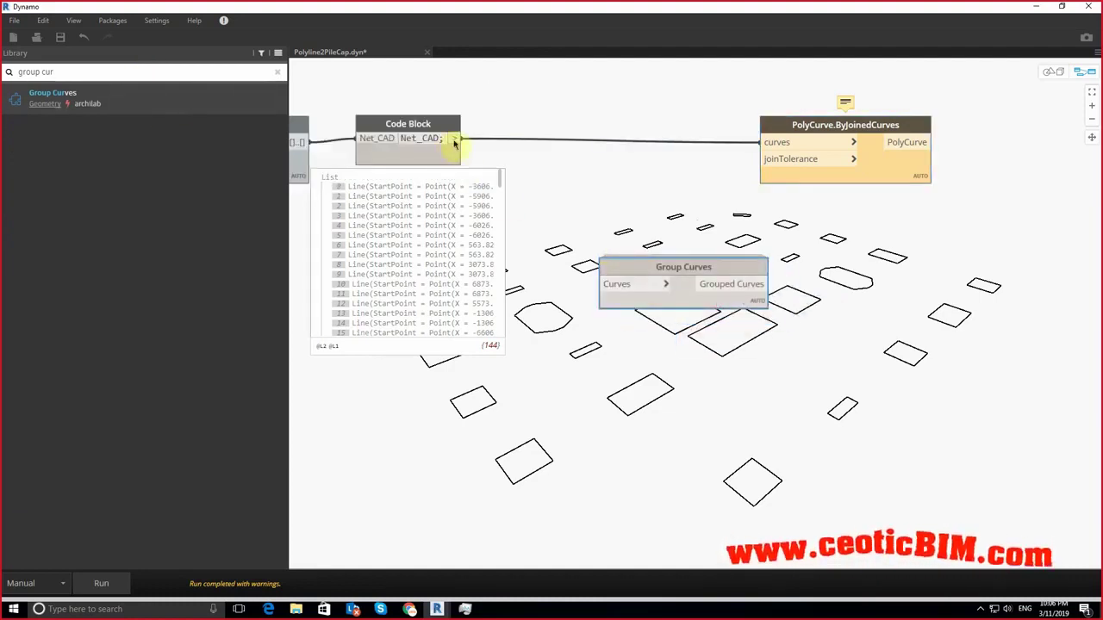
left_click_drag(452, 139, 614, 284)
left_click(104, 584)
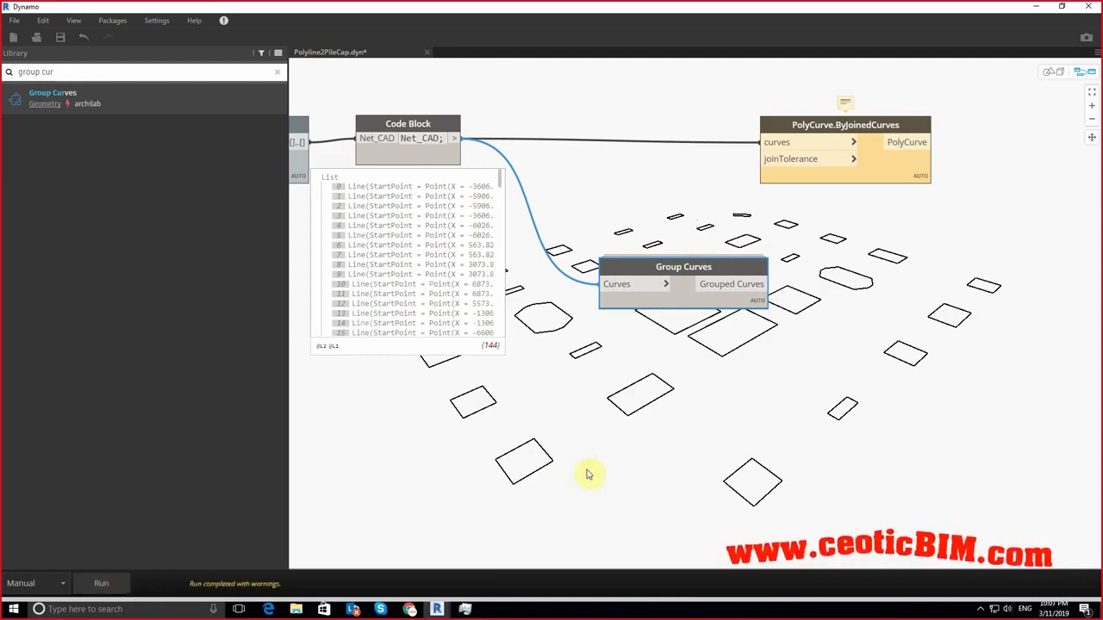
mouse_move(684, 293)
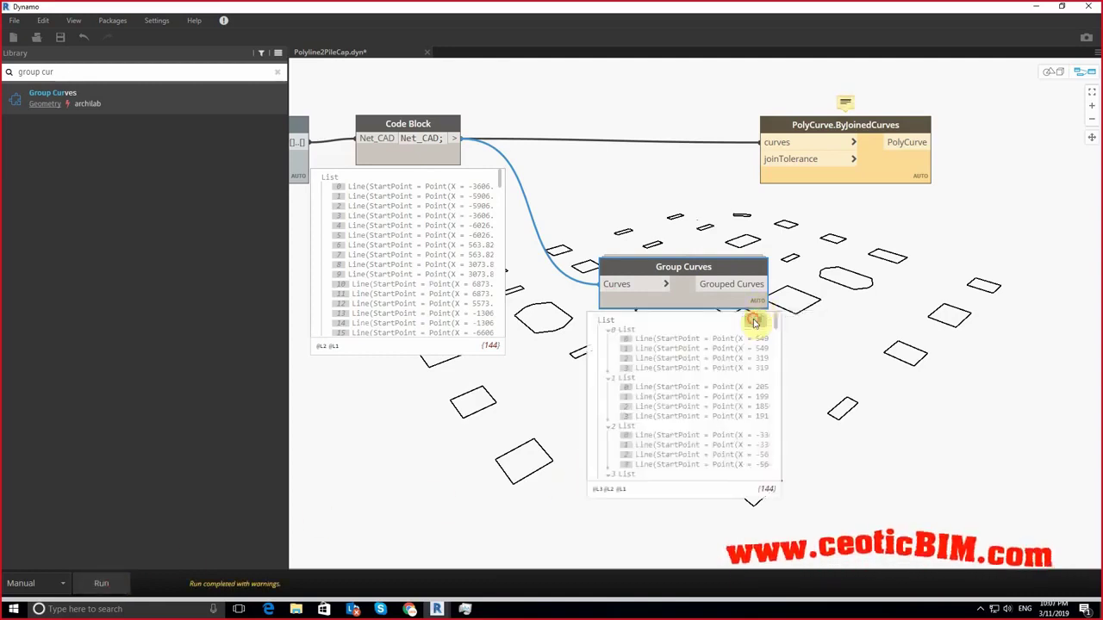
Step: Collapse the grouped sub-lists in the preview to confirm four lines per group
left_click(610, 332)
left_click(608, 341)
left_click(609, 350)
left_click(608, 359)
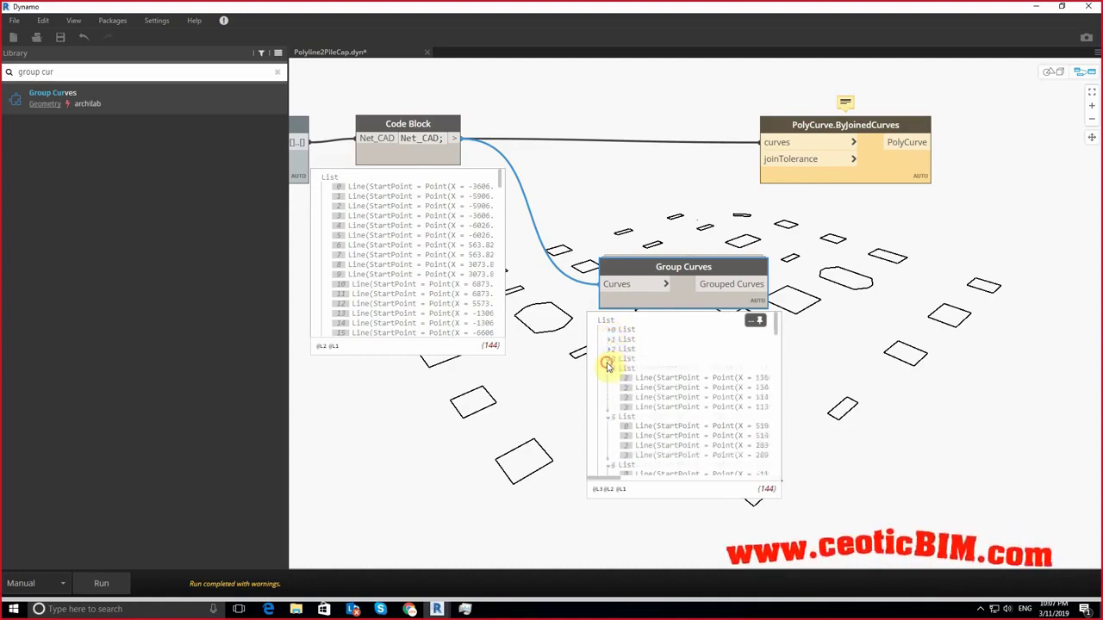
left_click(608, 368)
left_click(608, 379)
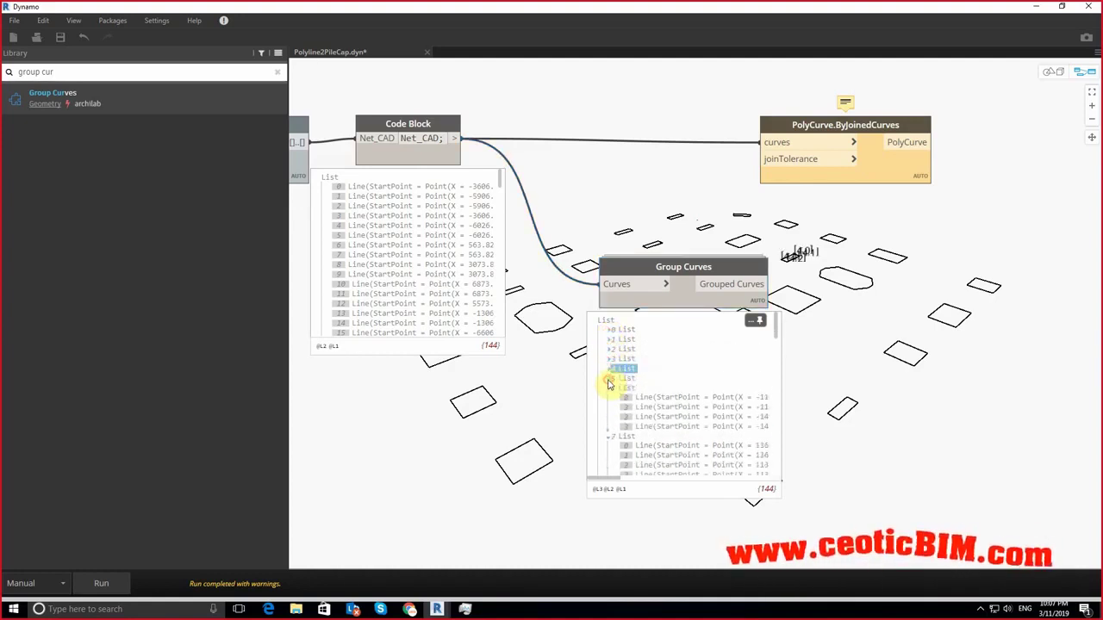
left_click(610, 389)
scroll(617, 421, "down", 4)
scroll(617, 421, "down", 5)
scroll(617, 420, "down", 5)
scroll(619, 422, "down", 5)
scroll(619, 422, "down", 5)
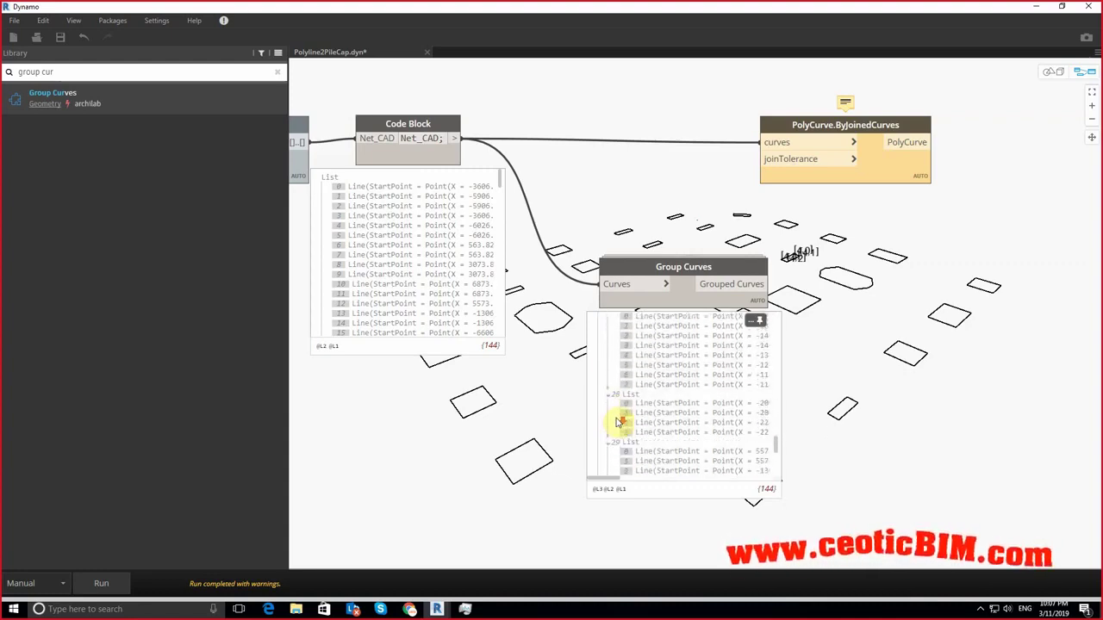
middle_click_drag(856, 389, 665, 393)
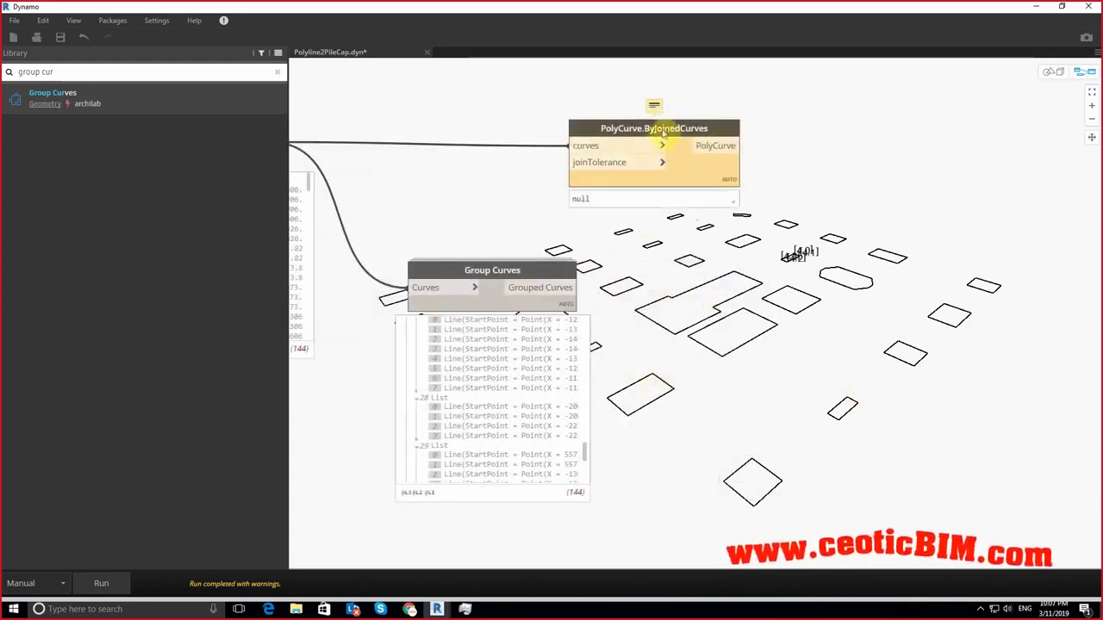
Step: Wire Group Curves' grouped output into PolyCurve.ByJoinedCurves and rerun the graph
left_click_drag(660, 142, 831, 253)
left_click(572, 287)
left_click(755, 274)
left_click(101, 584)
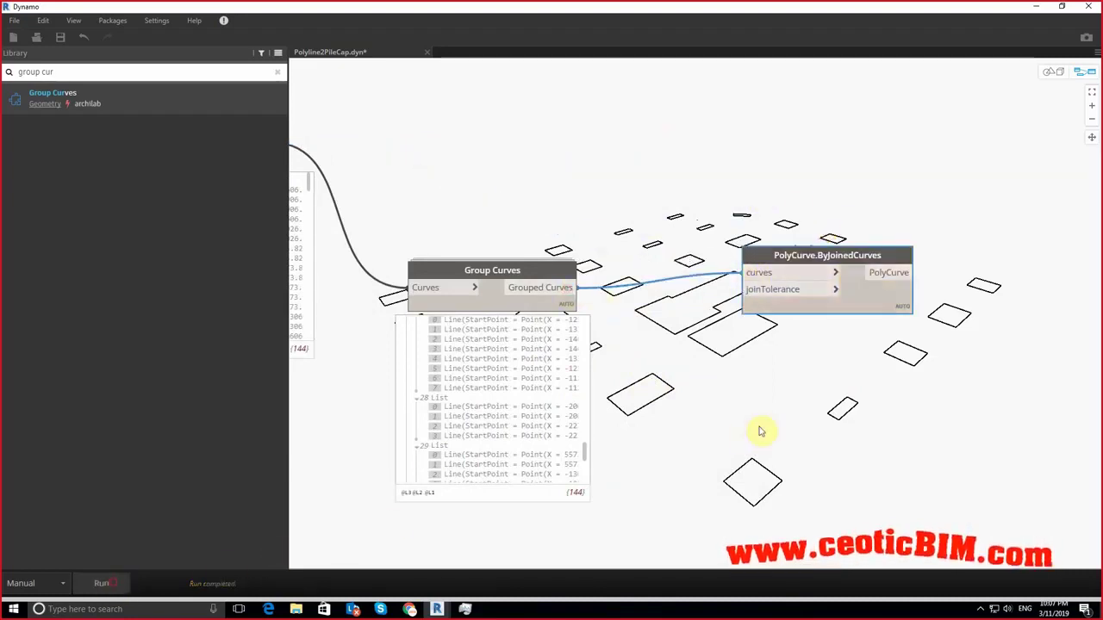
mouse_move(826, 284)
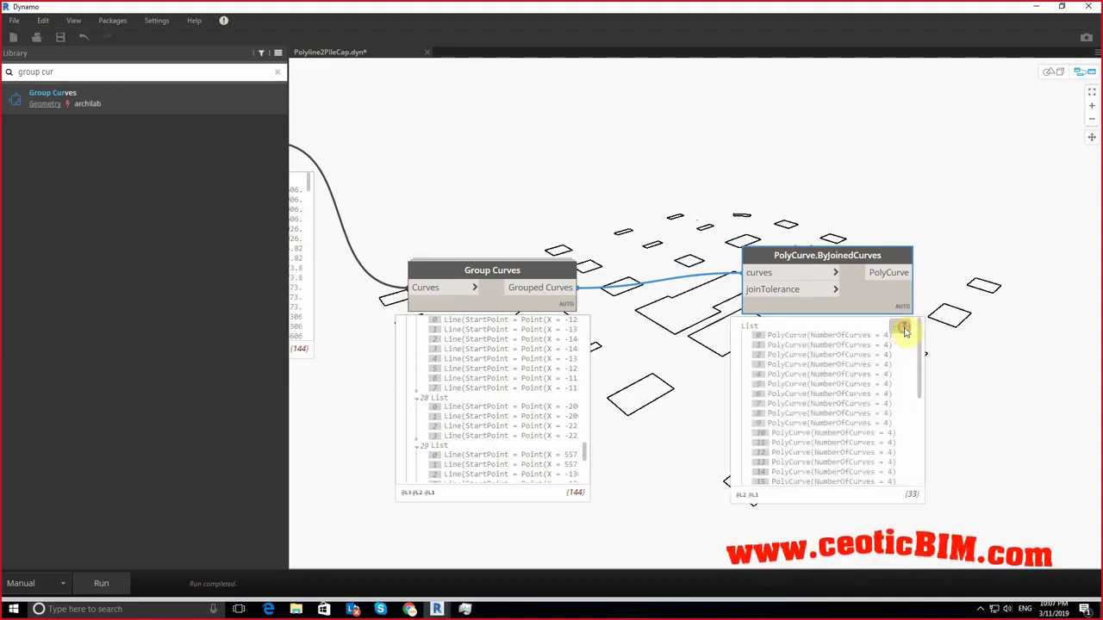
Step: Scroll the preview to confirm 33 closed polycurves, then clear the library search
left_click_drag(922, 350, 923, 339)
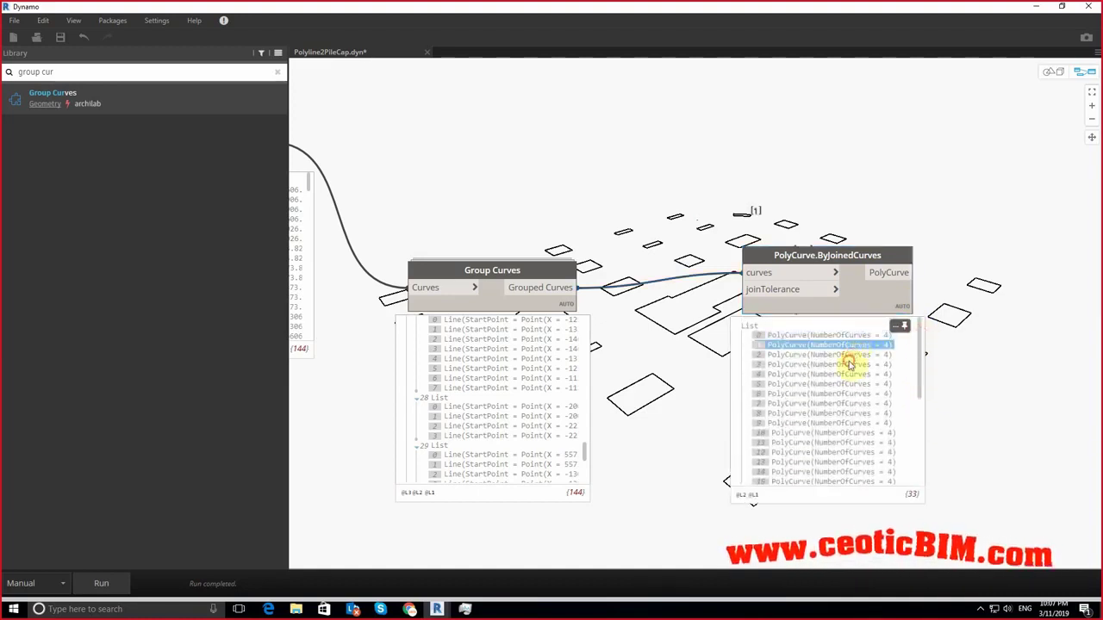
scroll(846, 422, "down", 5)
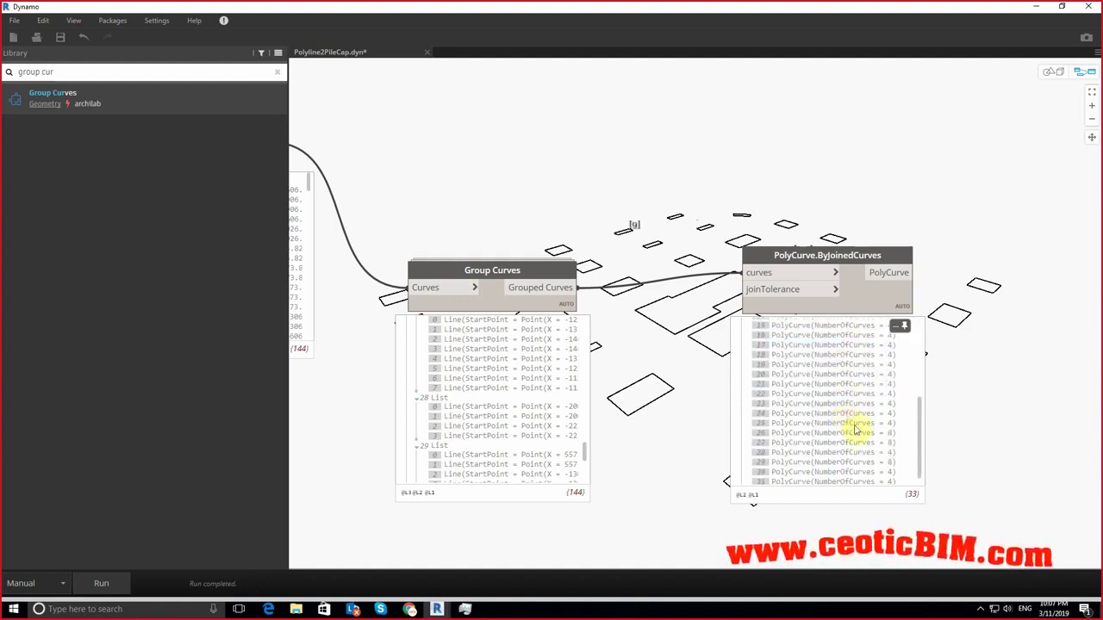
scroll(896, 441, "down", 1)
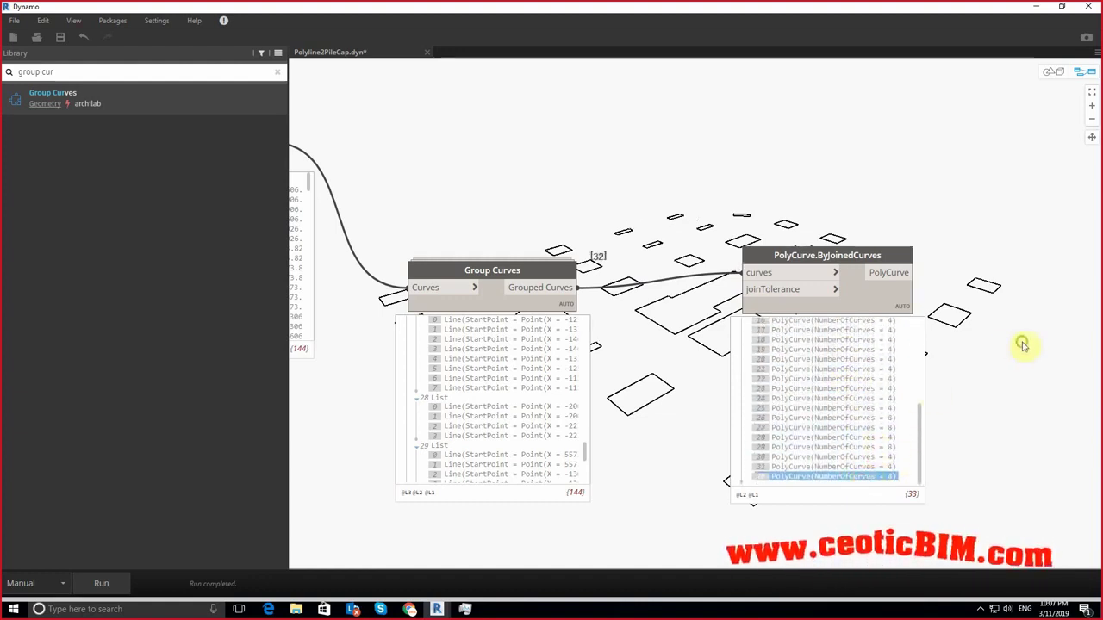
middle_click_drag(1022, 345, 814, 243)
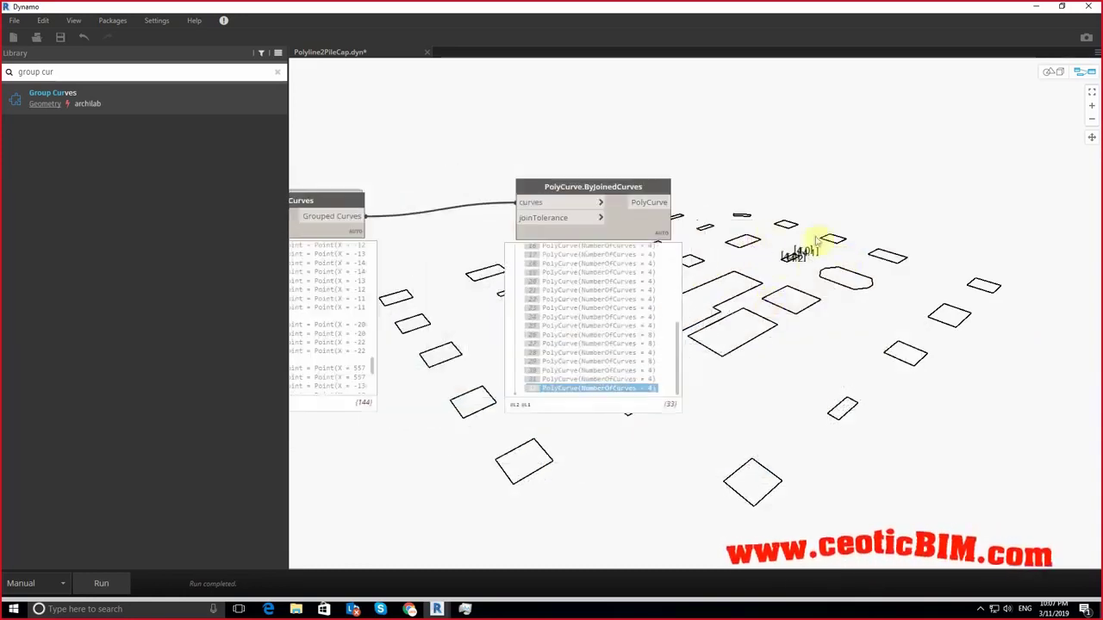
middle_click_drag(814, 243, 633, 293)
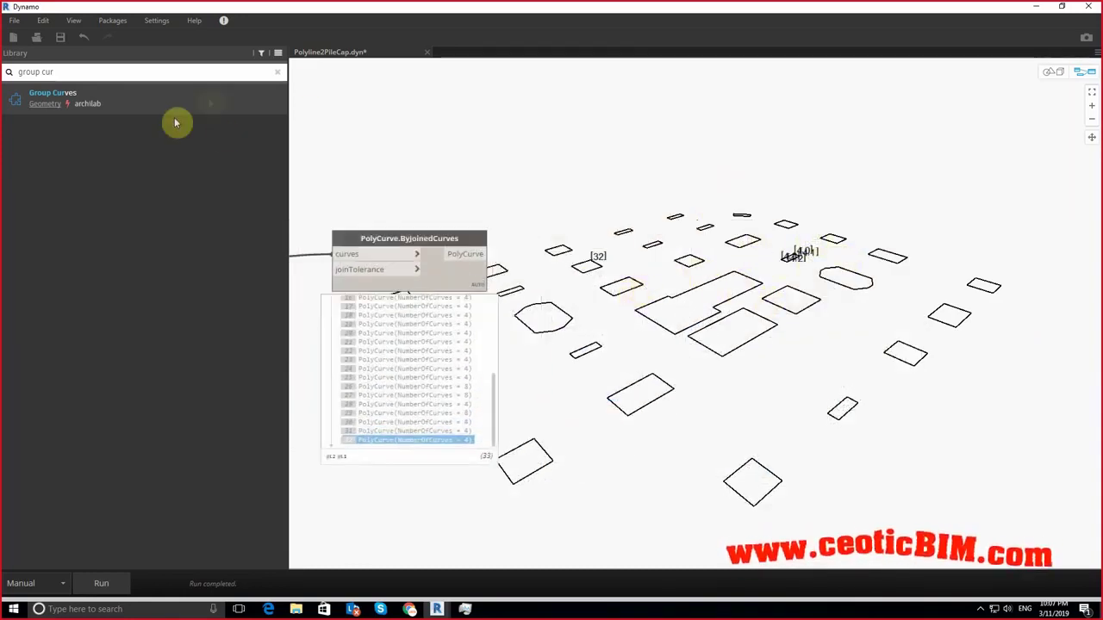
left_click(275, 75)
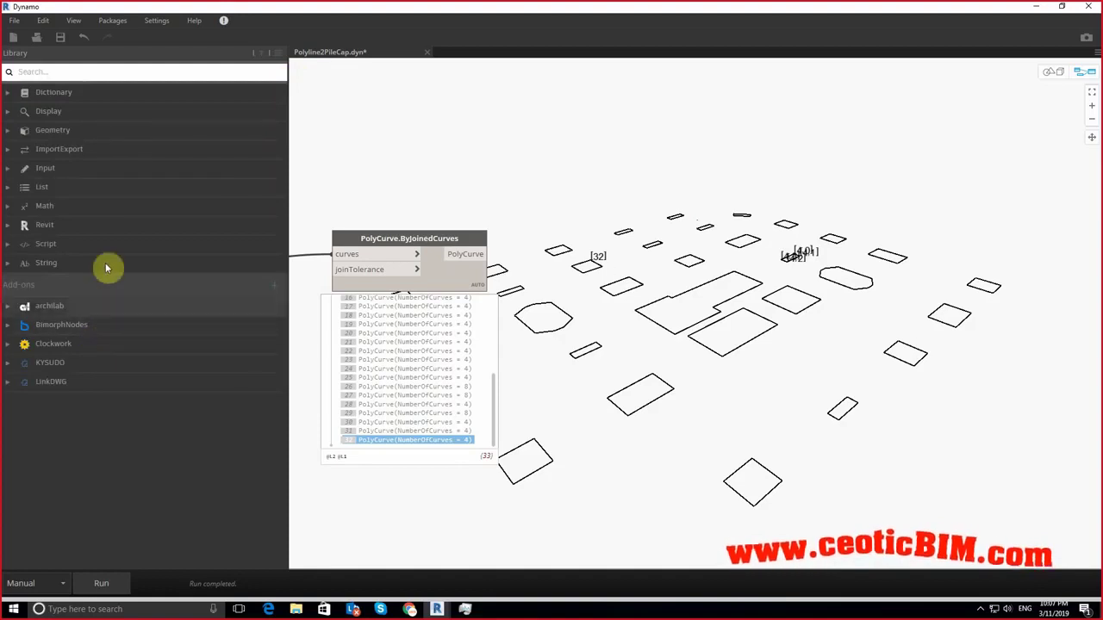
Step: Add Floor.ByOutlineTypeAndLevel from Revit > Elements > Floor and connect the polycurves as its outline
left_click(43, 226)
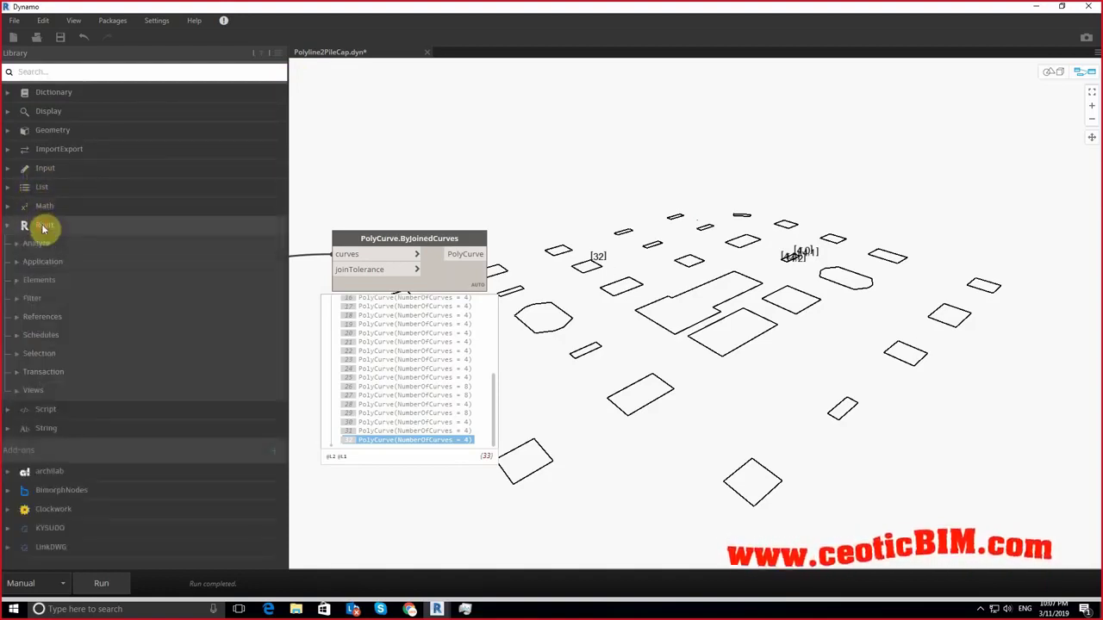
left_click(39, 282)
scroll(39, 284, "down", 4)
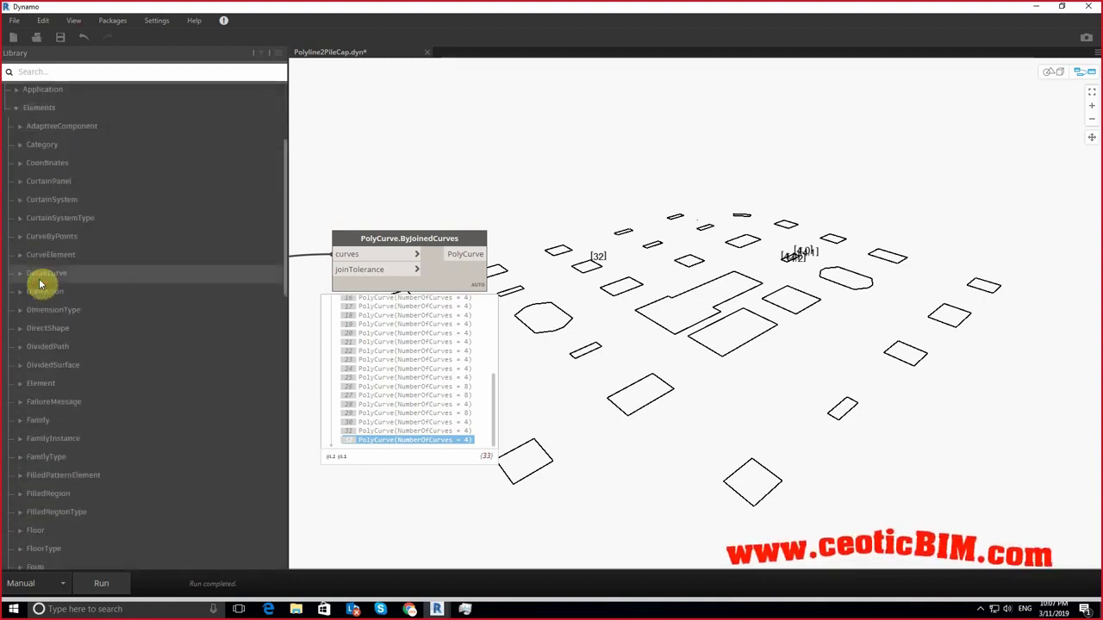
scroll(40, 283, "down", 1)
scroll(39, 280, "down", 1)
scroll(40, 275, "down", 1)
left_click(40, 271)
left_click(39, 271)
scroll(41, 273, "down", 1)
left_click(37, 361)
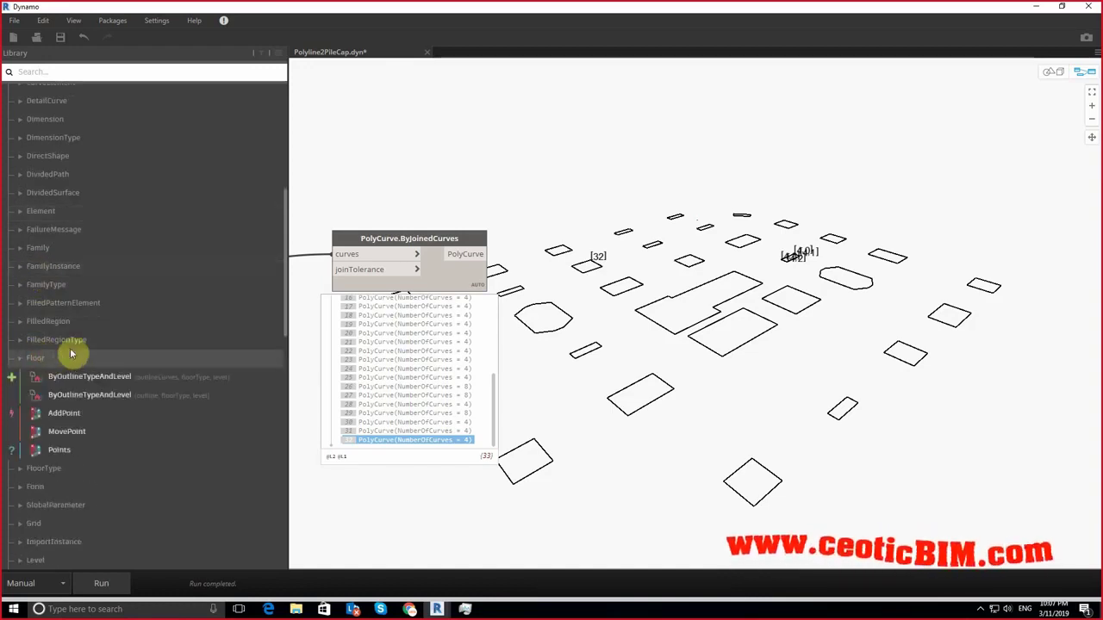
left_click(83, 396)
left_click(700, 339)
Step: Add a Floor Types node through the canvas search
right_click(595, 392)
type("f")
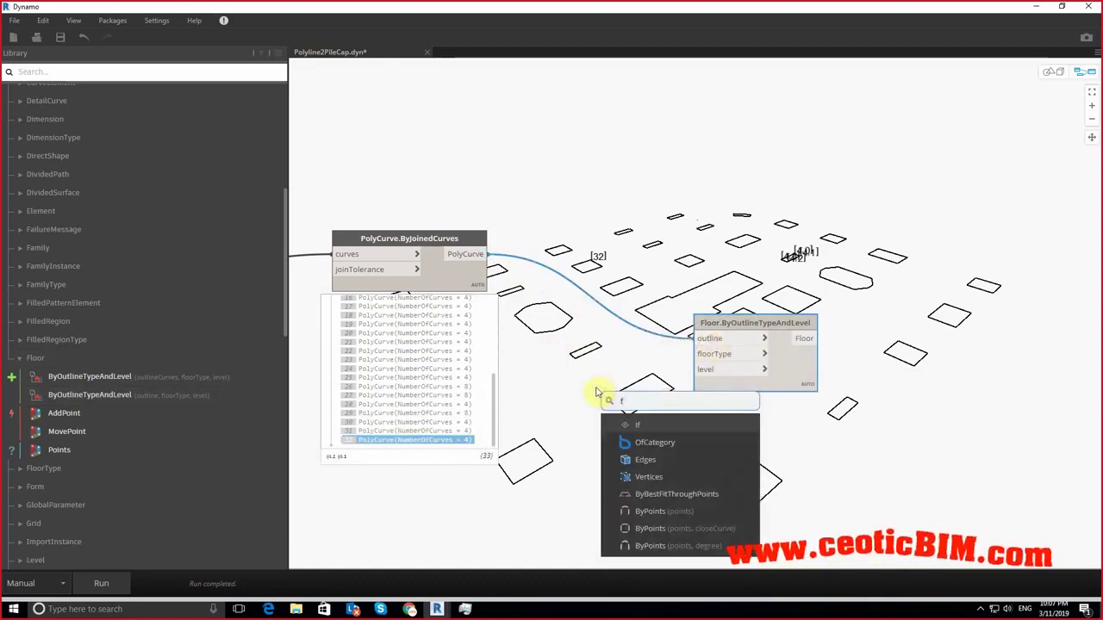
type("lor")
key("BackSpace")
key("BackSpace")
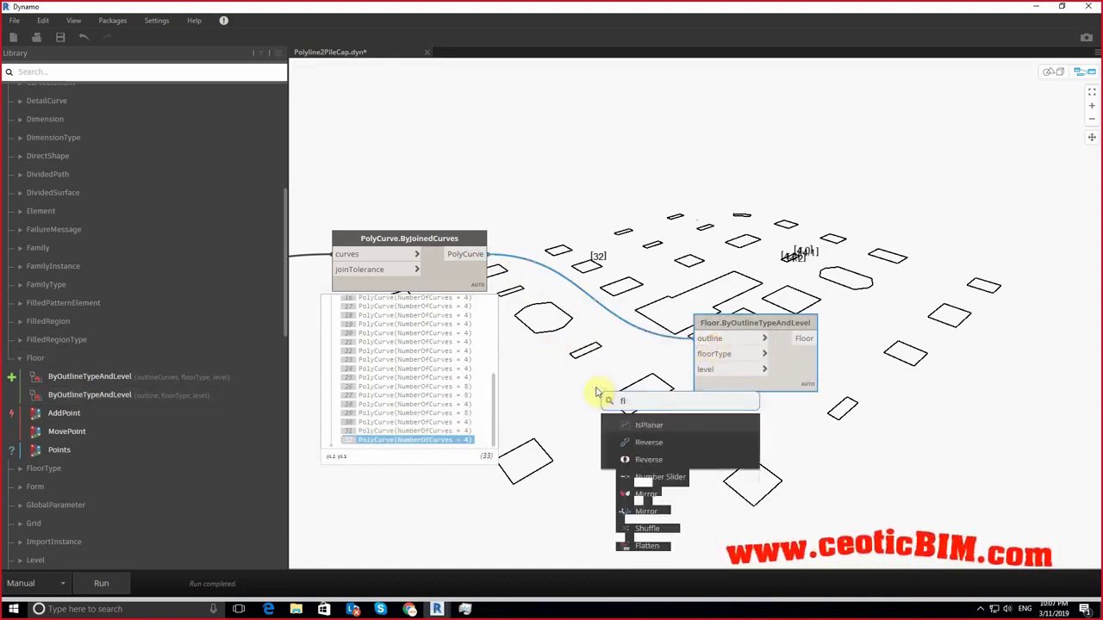
type("oo")
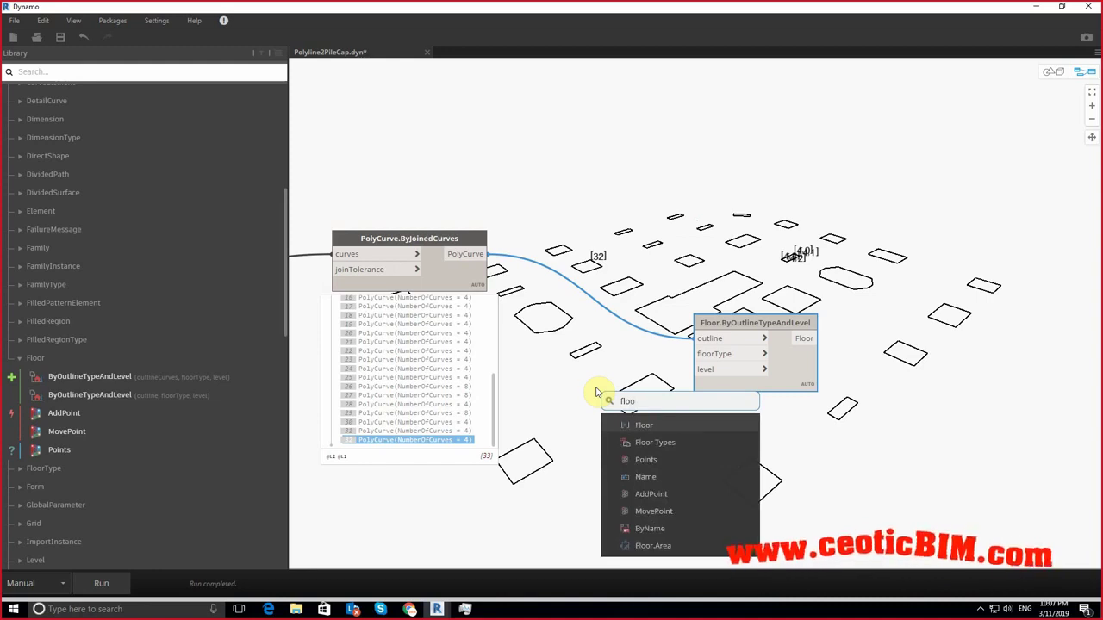
left_click(655, 443)
left_click_drag(664, 451, 557, 393)
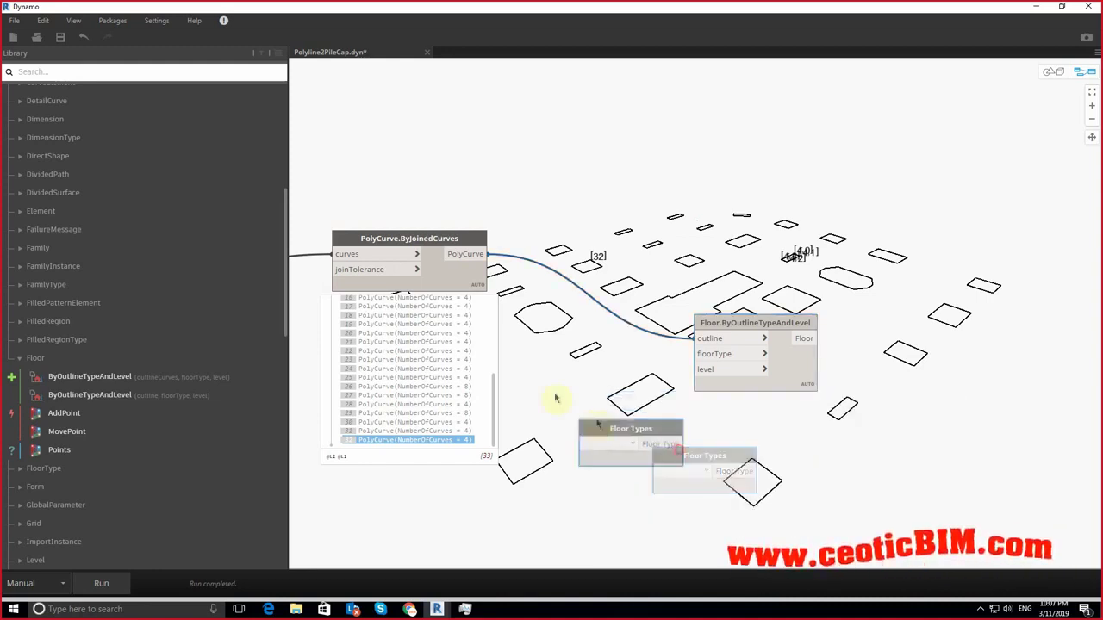
Step: Add a Levels node set to Level 1 and wire it to the floor's level input
right_click(570, 476)
type("level")
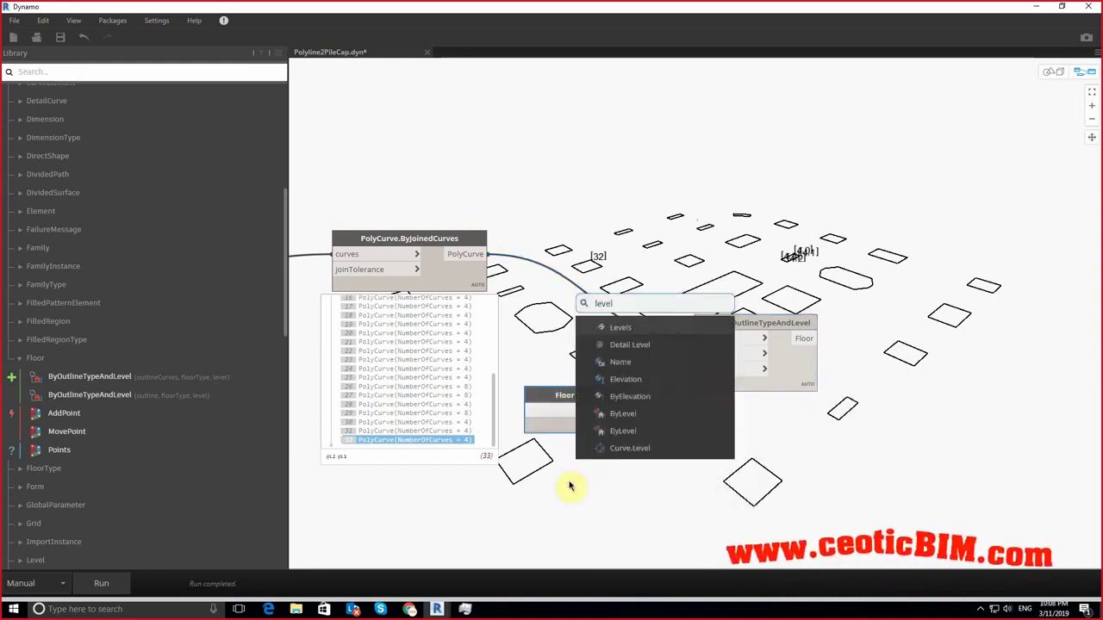
left_click(632, 326)
left_click_drag(647, 340, 548, 457)
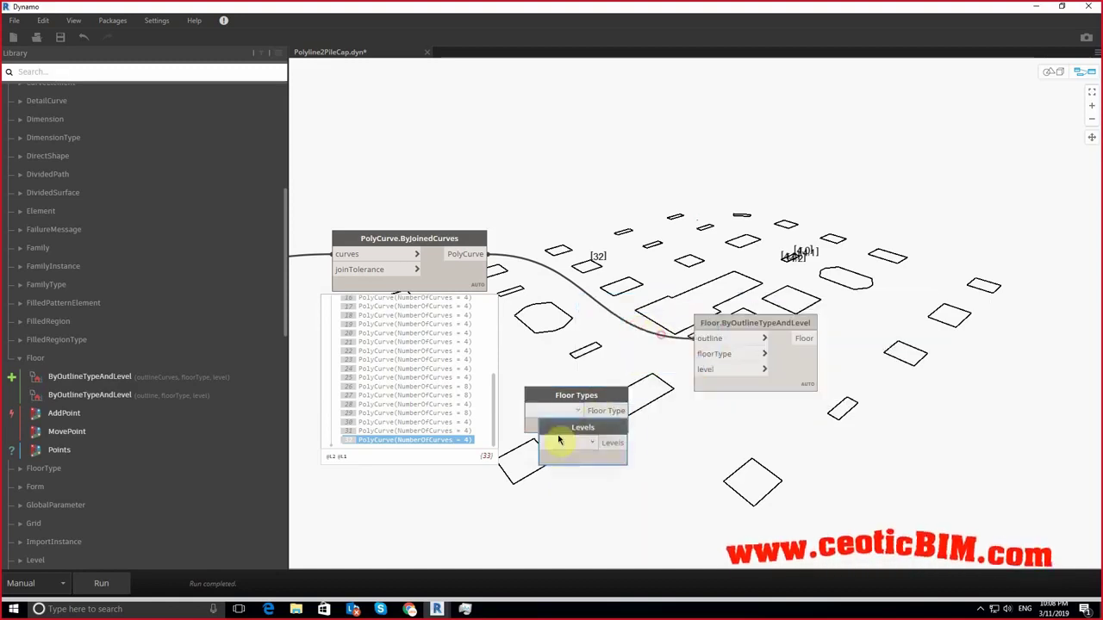
left_click(548, 467)
left_click(548, 483)
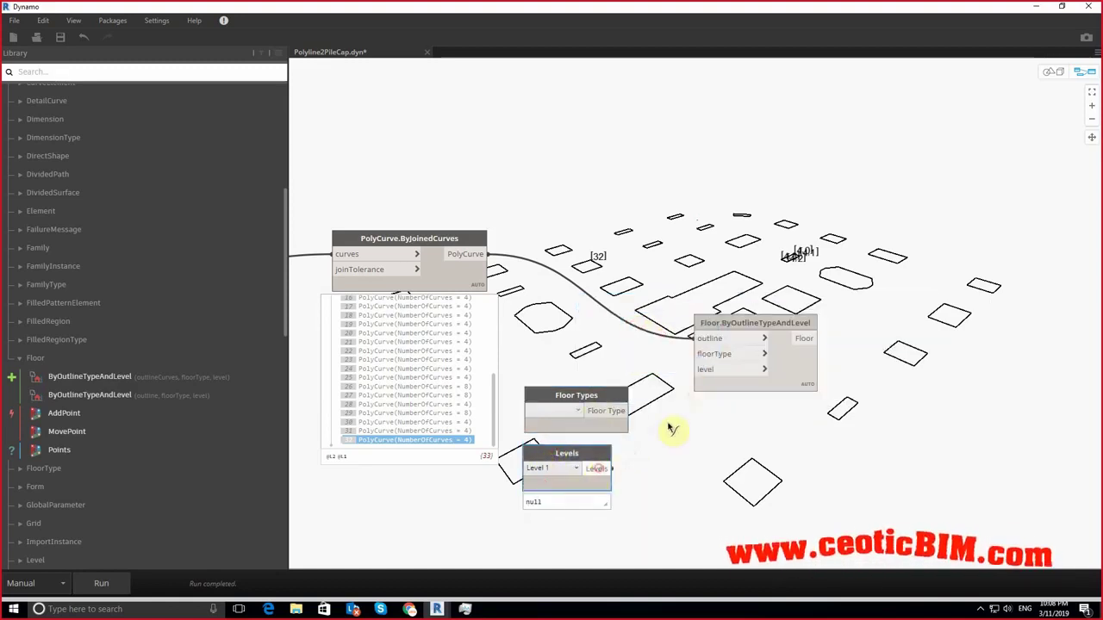
left_click_drag(612, 468, 698, 370)
Step: Set Floor Types to 300mm Foundation Slab and wire it to the floorType input
left_click_drag(591, 402, 579, 357)
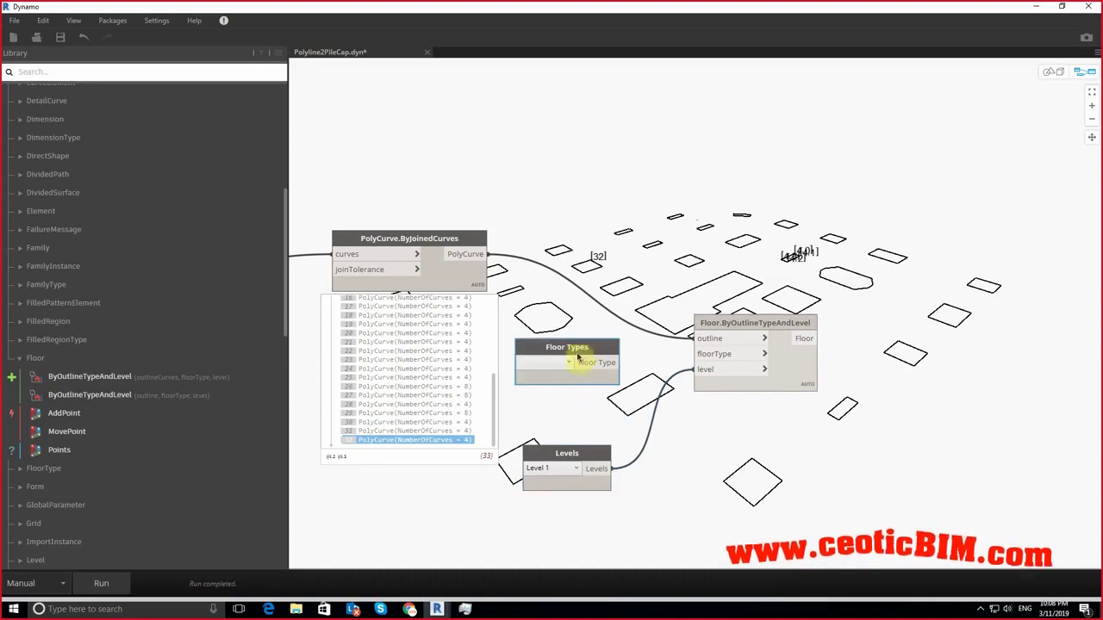
left_click(559, 365)
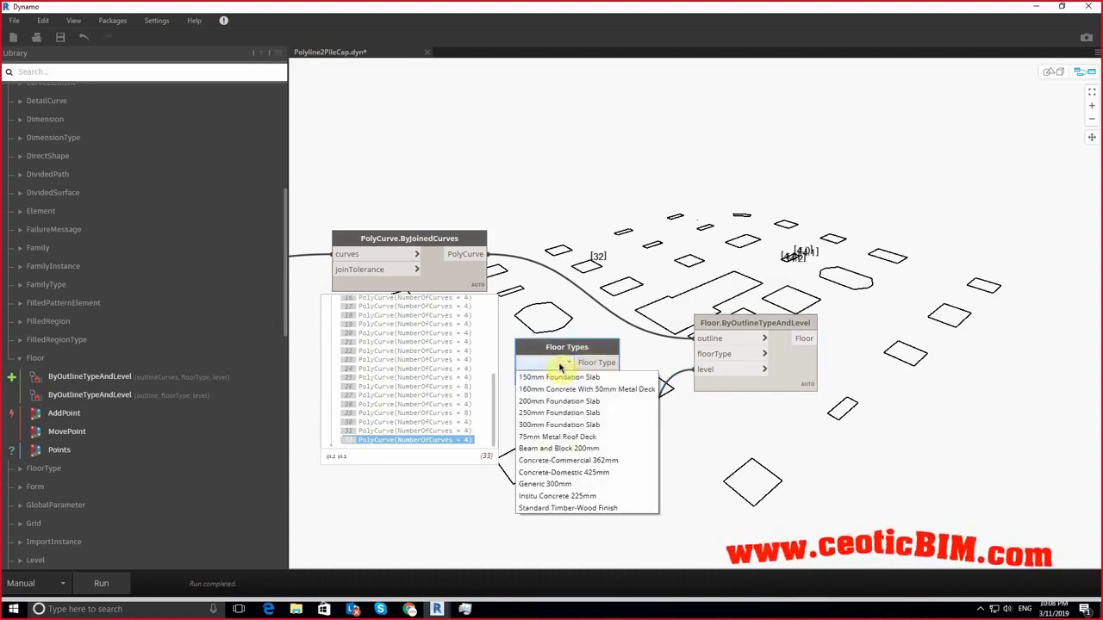
left_click(557, 425)
left_click_drag(648, 365, 714, 354)
left_click(1036, 6)
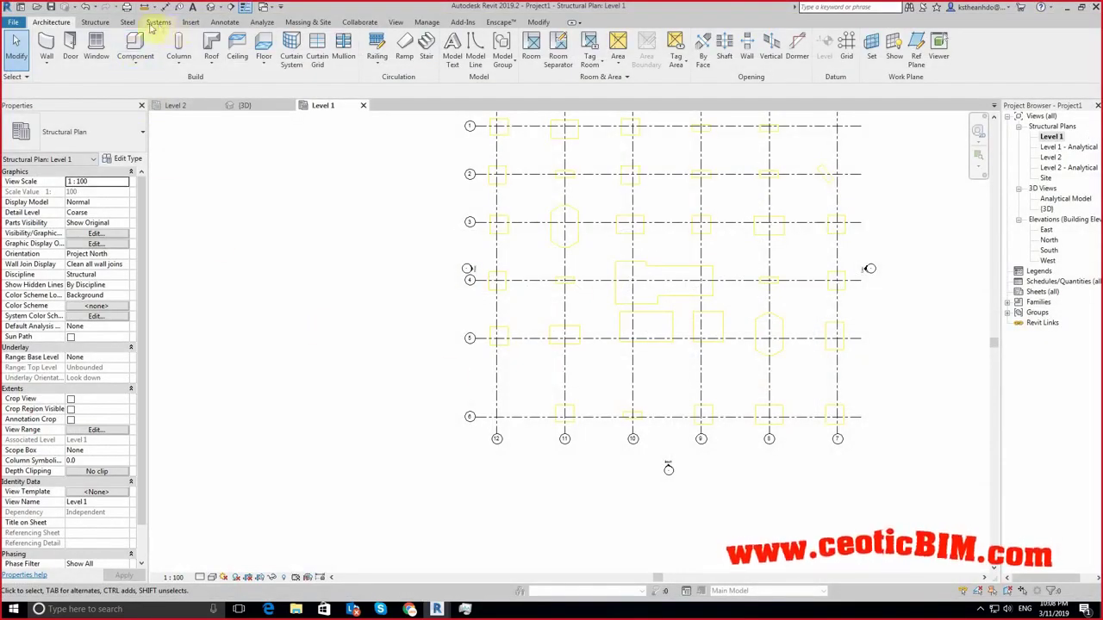
Step: Create a '1500mm Foundation Slab' type whose structural layer is 1500 thick
left_click(97, 27)
left_click(329, 62)
left_click(345, 83)
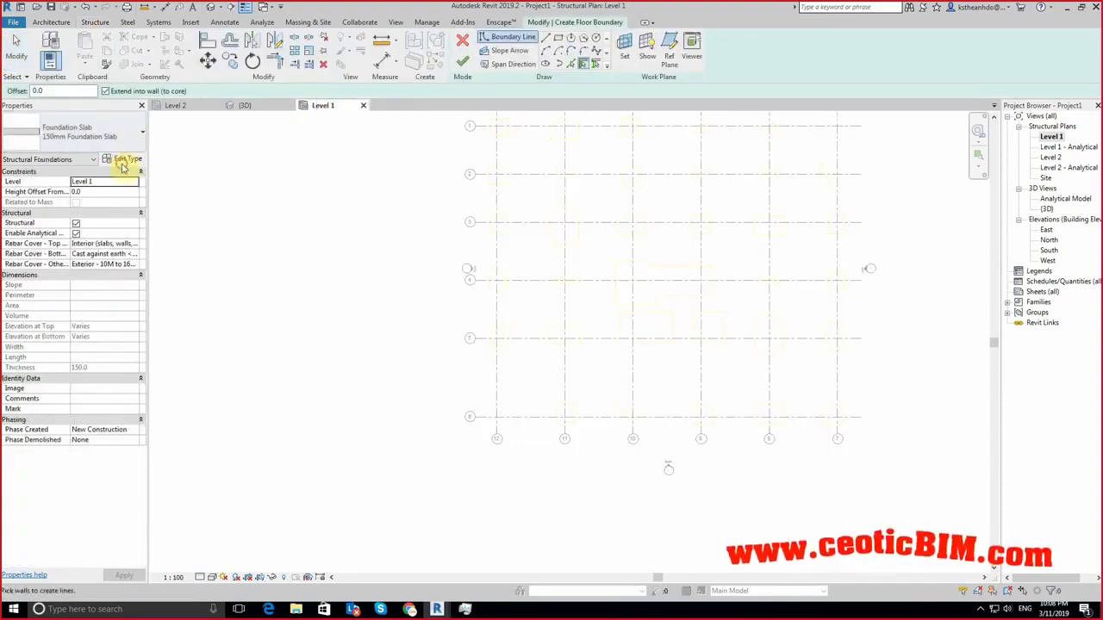
left_click(120, 159)
left_click(630, 164)
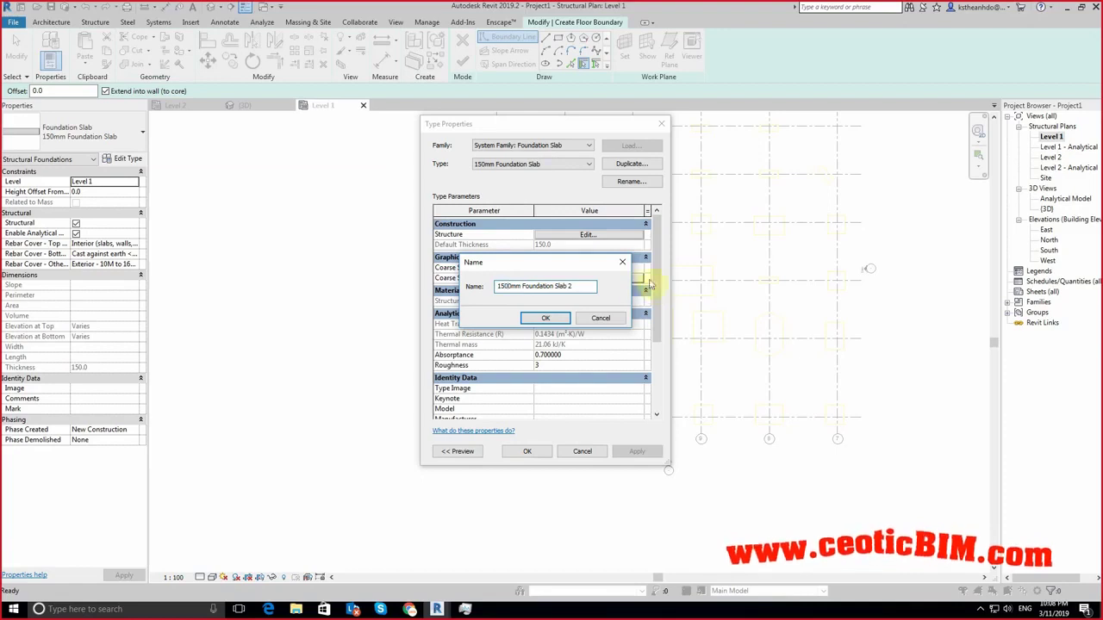
left_click(564, 318)
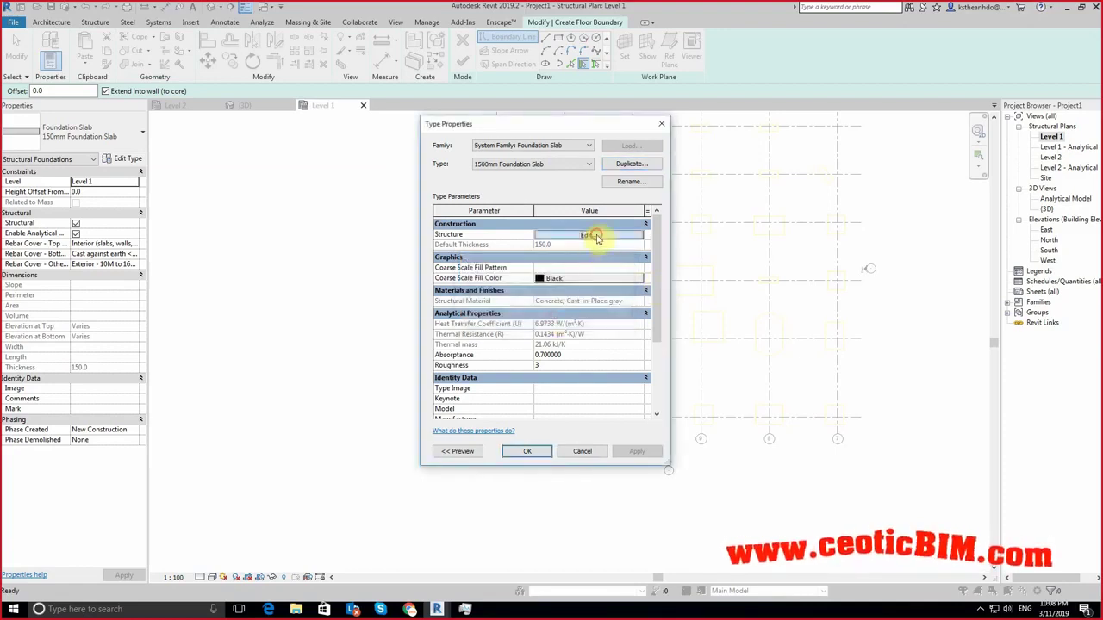
left_click(588, 234)
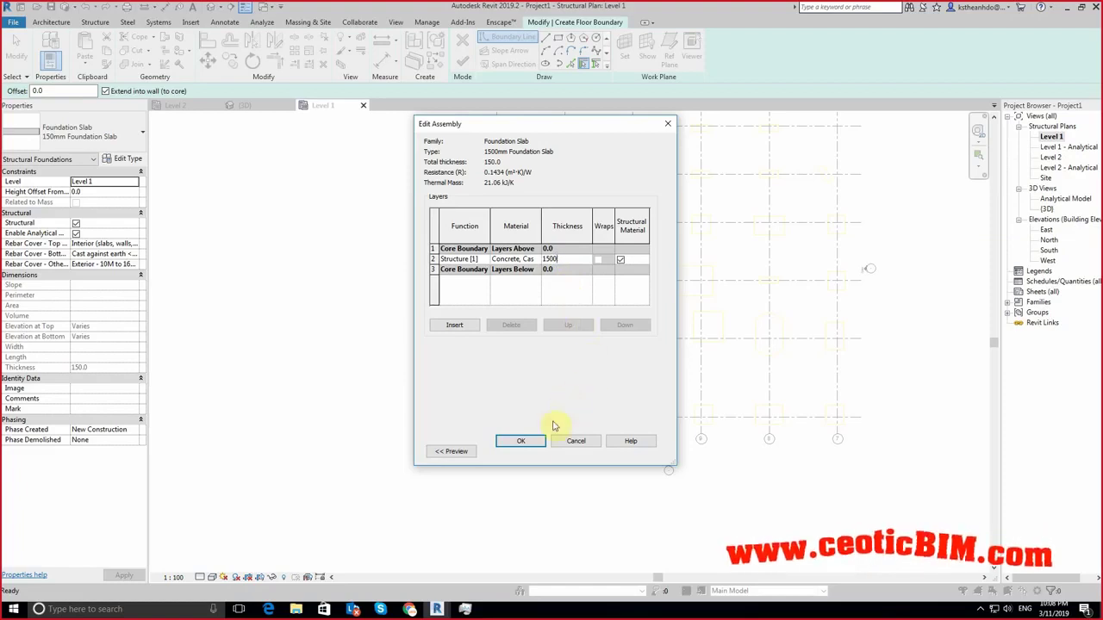
left_click(521, 442)
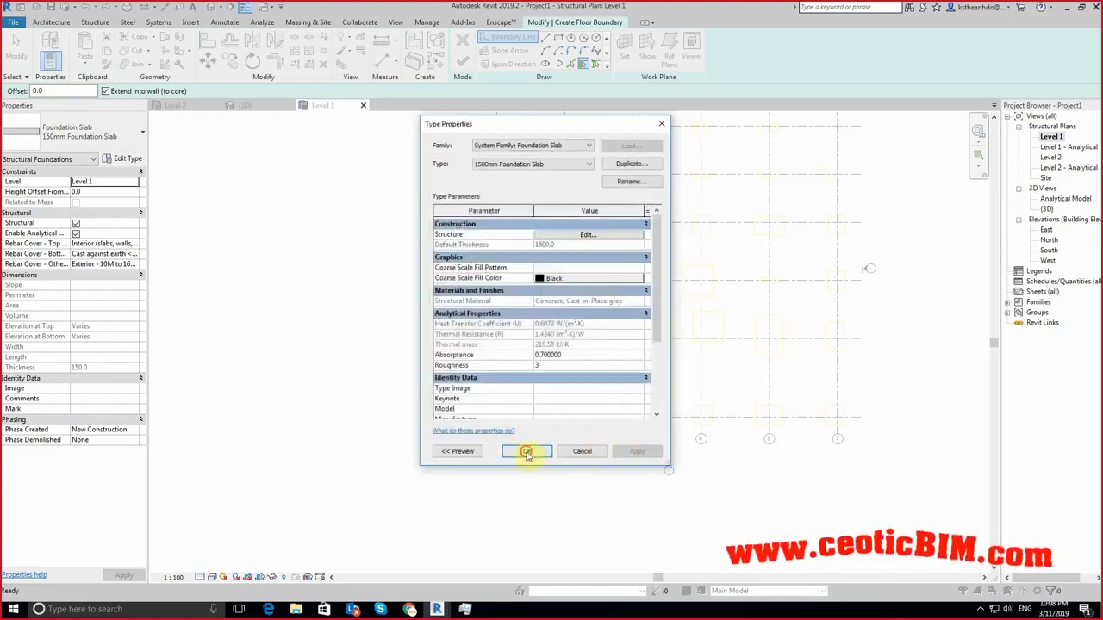
left_click(527, 452)
Step: Sketch a rectangular foundation slab left of the grid, finish it and select it
left_click(559, 40)
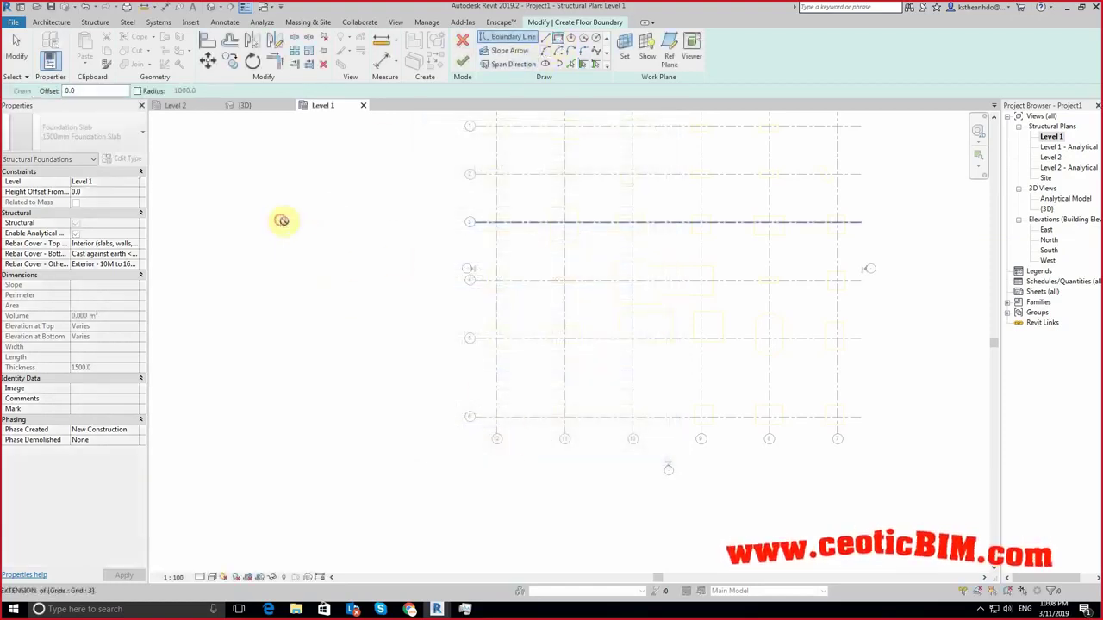
left_click(280, 223)
left_click(344, 302)
left_click(462, 60)
left_click(355, 316)
left_click(278, 221)
Step: Delete the test slab and set the Floor Types node to 1500mm Foundation Slab
key("Delete")
mouse_move(437, 609)
left_click(534, 560)
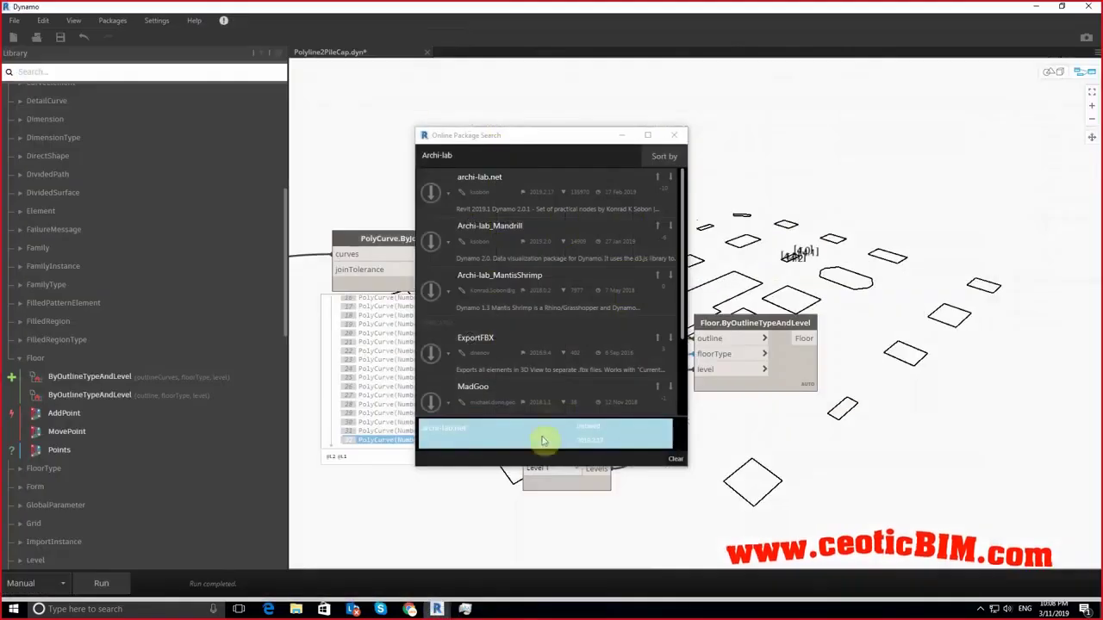
left_click(676, 137)
left_click(587, 361)
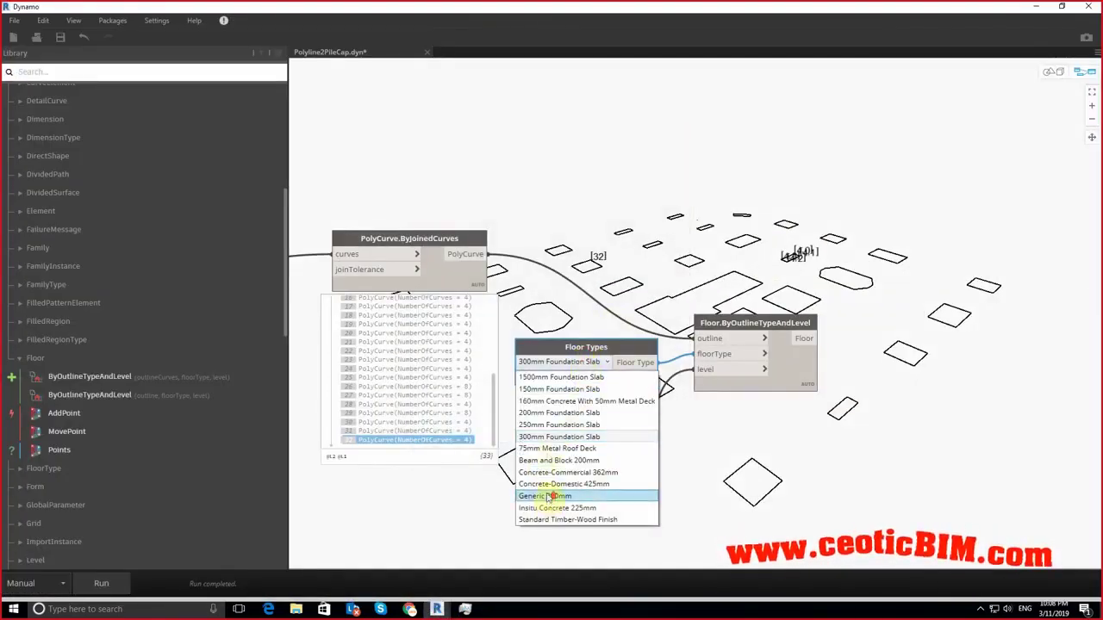
left_click(550, 377)
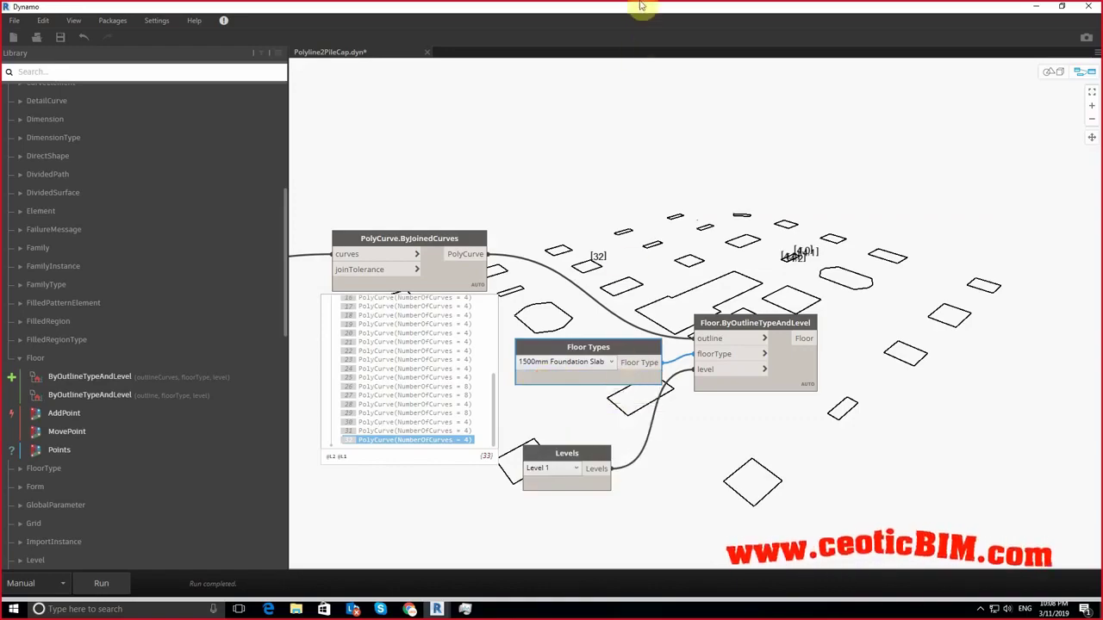
Step: Switch Revit to the 3D view and turn off Dynamo's background geometry preview
double_click(639, 7)
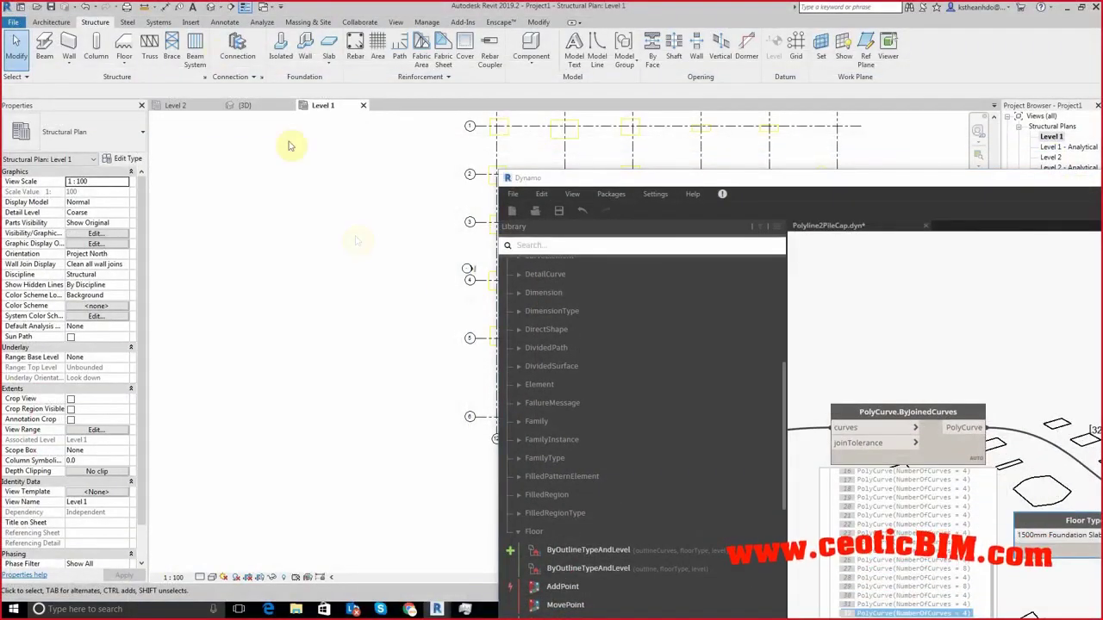
left_click(209, 10)
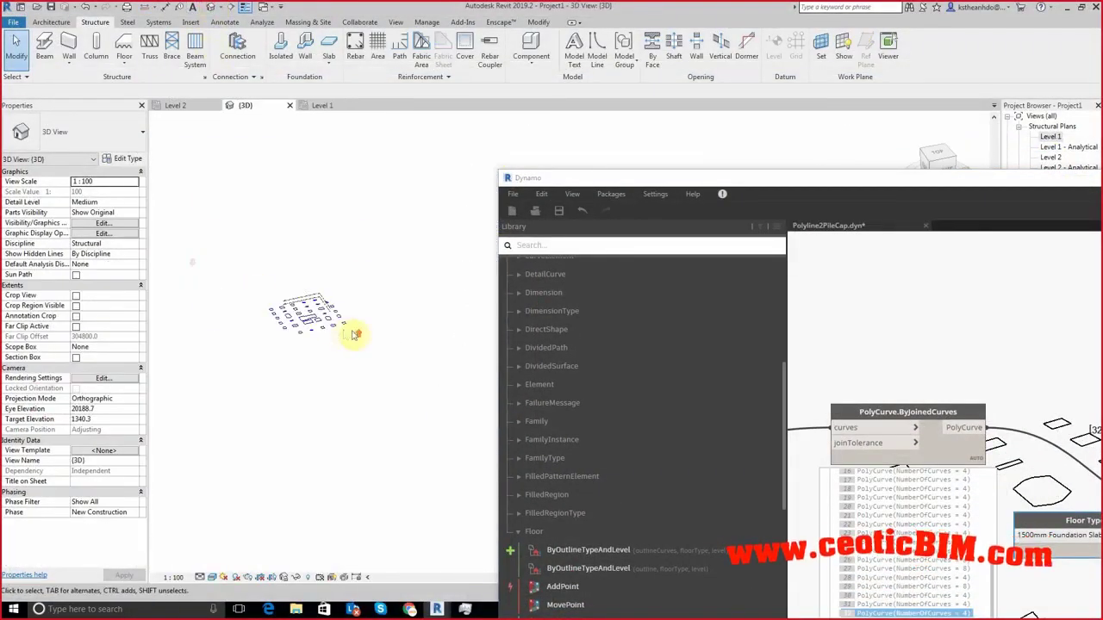
left_click_drag(720, 177, 571, 44)
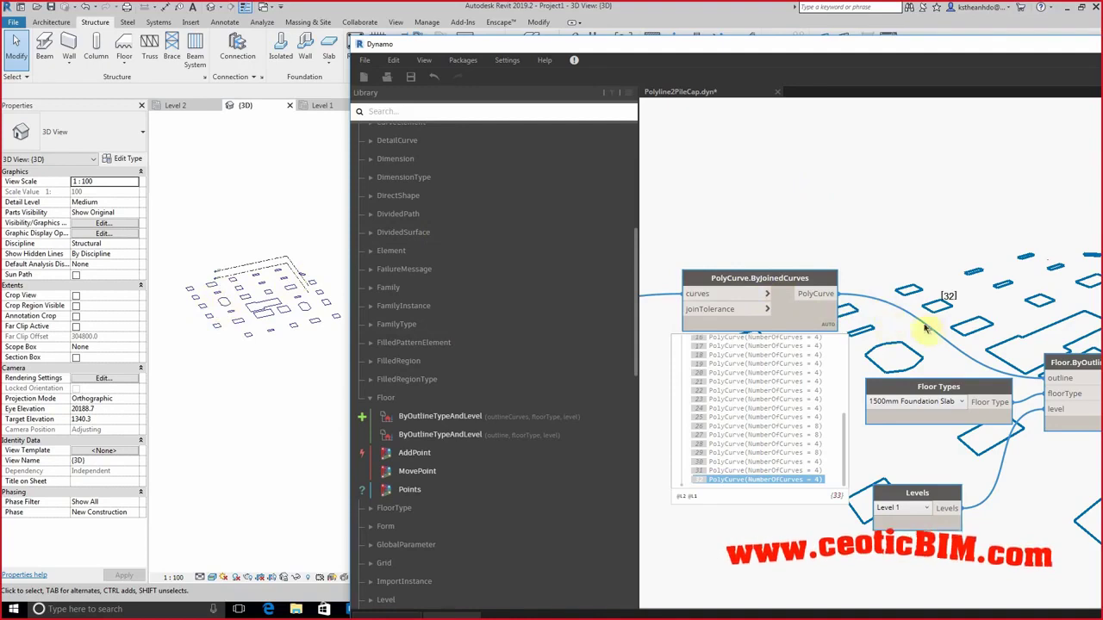
right_click(784, 155)
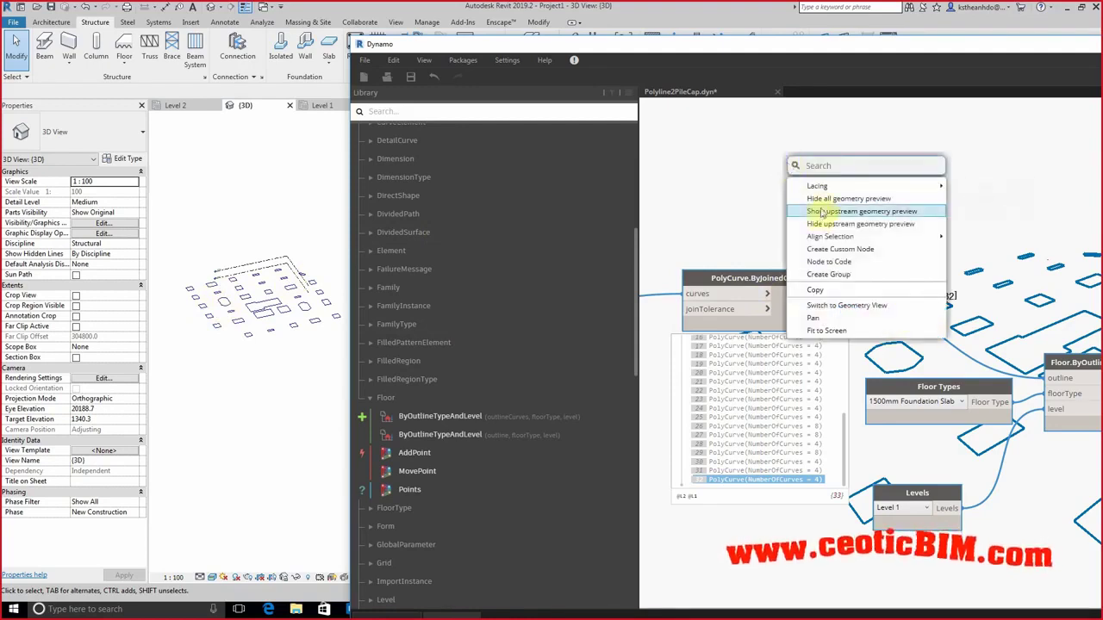
left_click(825, 199)
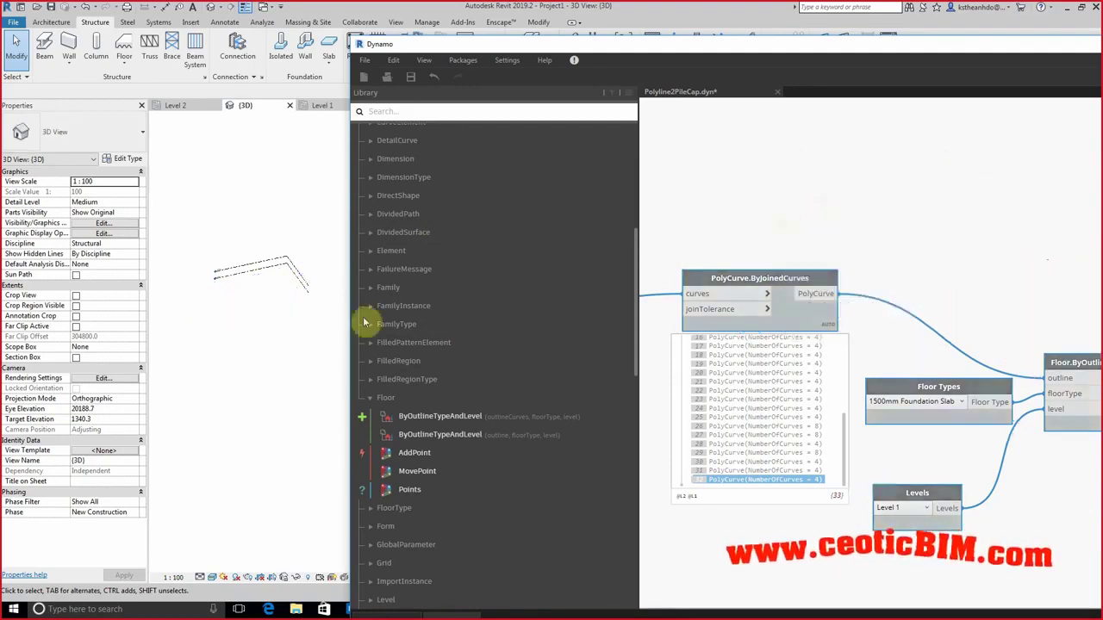
left_click_drag(713, 43, 746, 13)
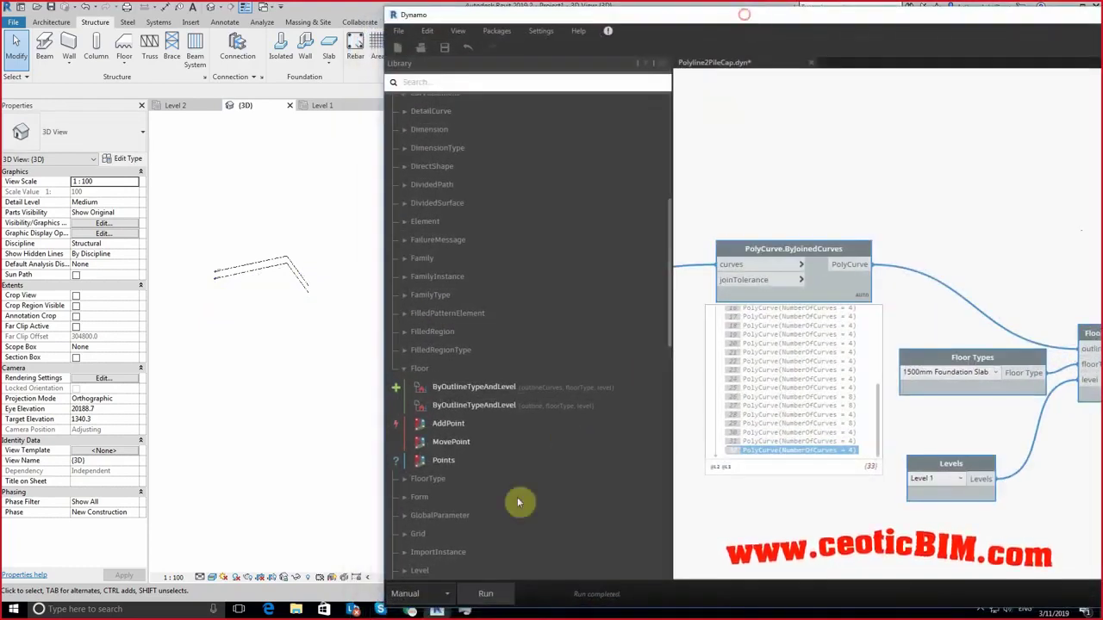
Step: Run the graph to create the foundation slabs and view them in the Level 1 structural plan
left_click(483, 600)
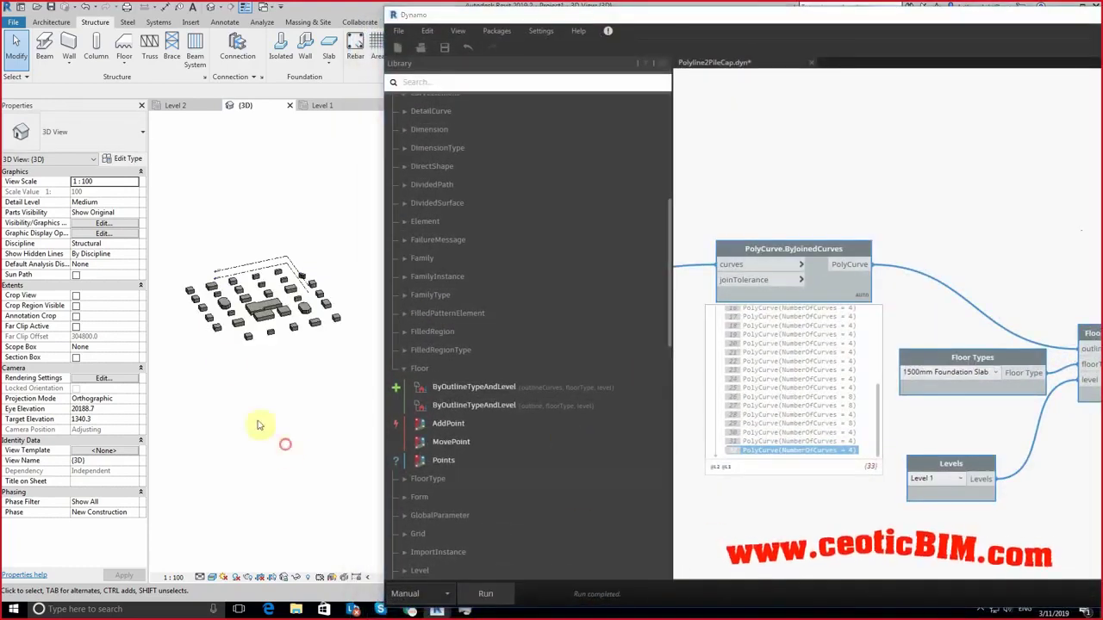
scroll(228, 300, "up", 4)
left_click_drag(566, 18, 972, 136)
left_click(615, 349)
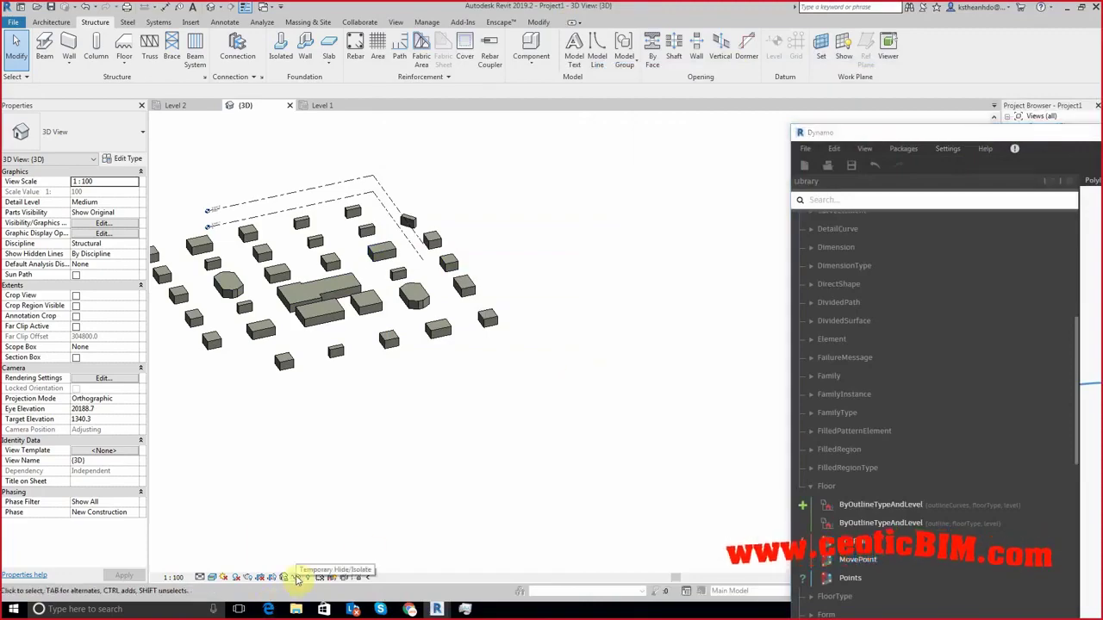
left_click(296, 578)
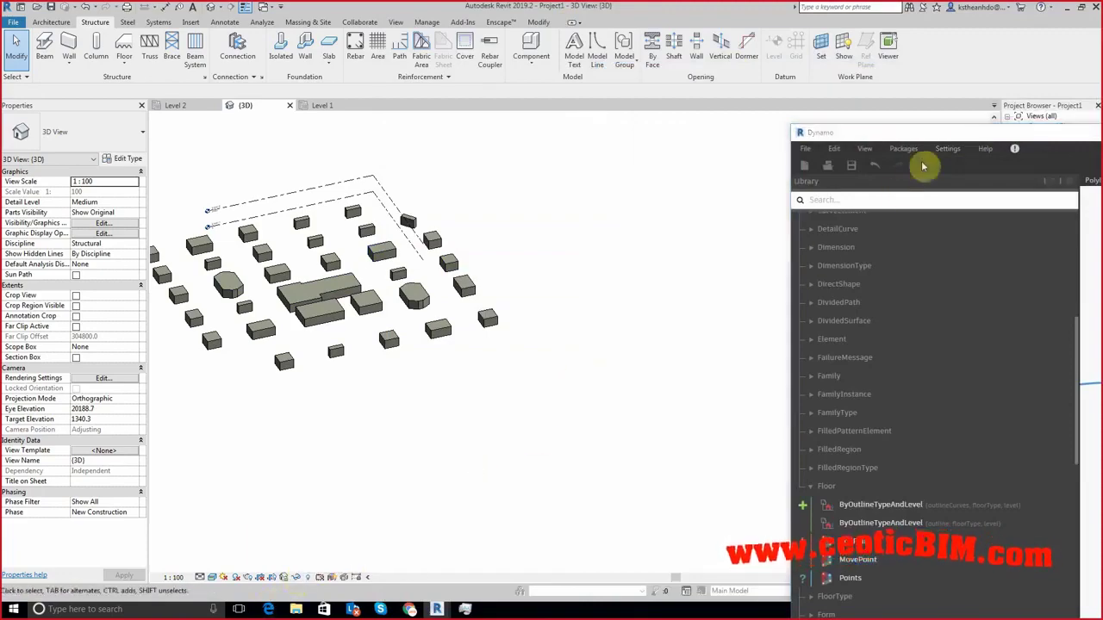
left_click_drag(850, 136, 140, 167)
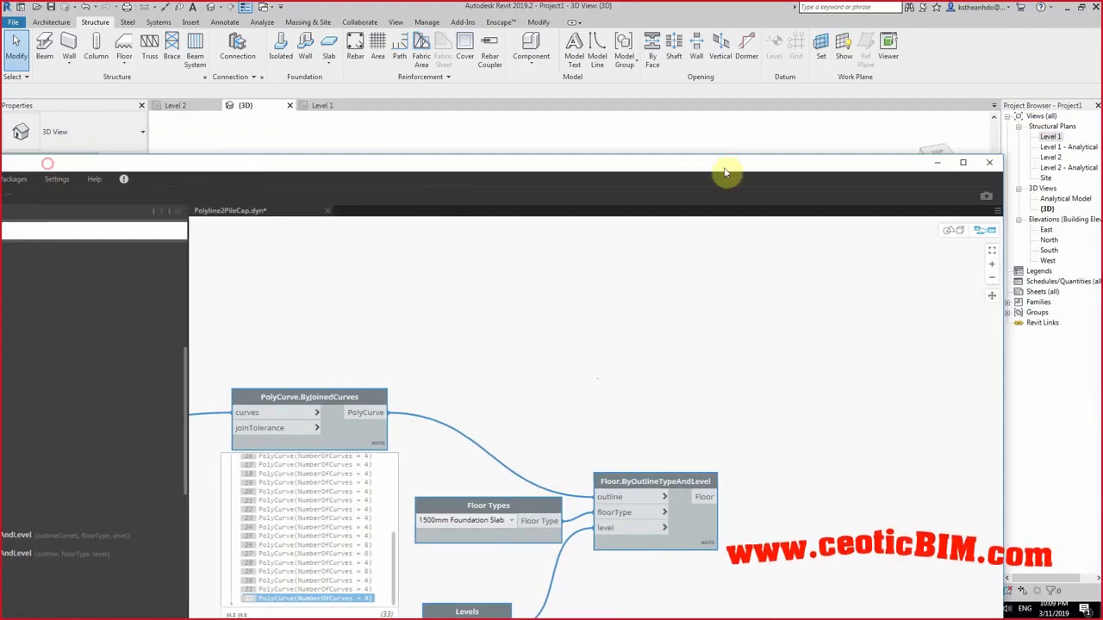
left_click(937, 162)
left_click(1048, 138)
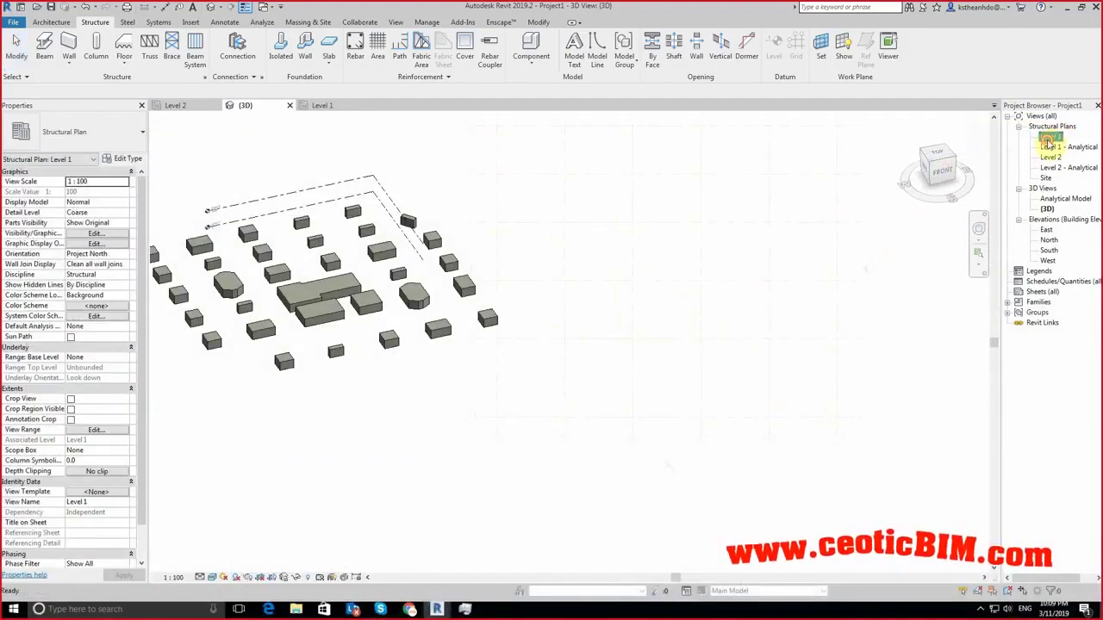
double_click(1049, 141)
scroll(457, 224, "down", 1)
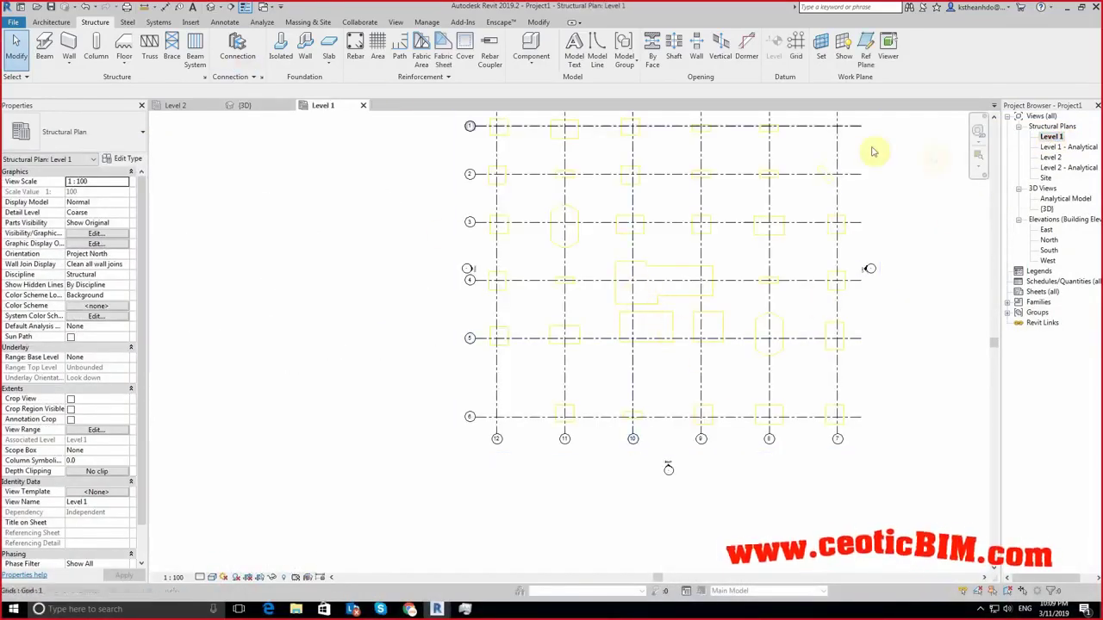
Step: In the 3D view, set Height Offset From Level to 0 for all 33 slabs
left_click(215, 7)
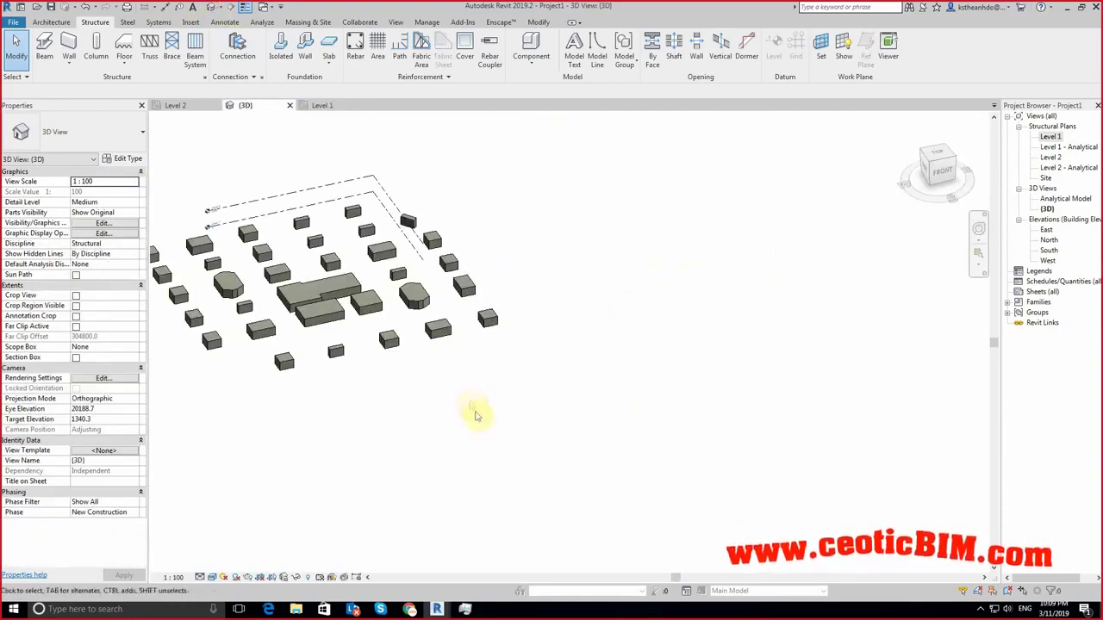
mouse_move(580, 515)
middle_mouse_down("shift")
mouse_move(492, 353)
mouse_move(510, 382)
mouse_move(574, 387)
mouse_move(548, 374)
middle_mouse_up("shift")
left_click(360, 357)
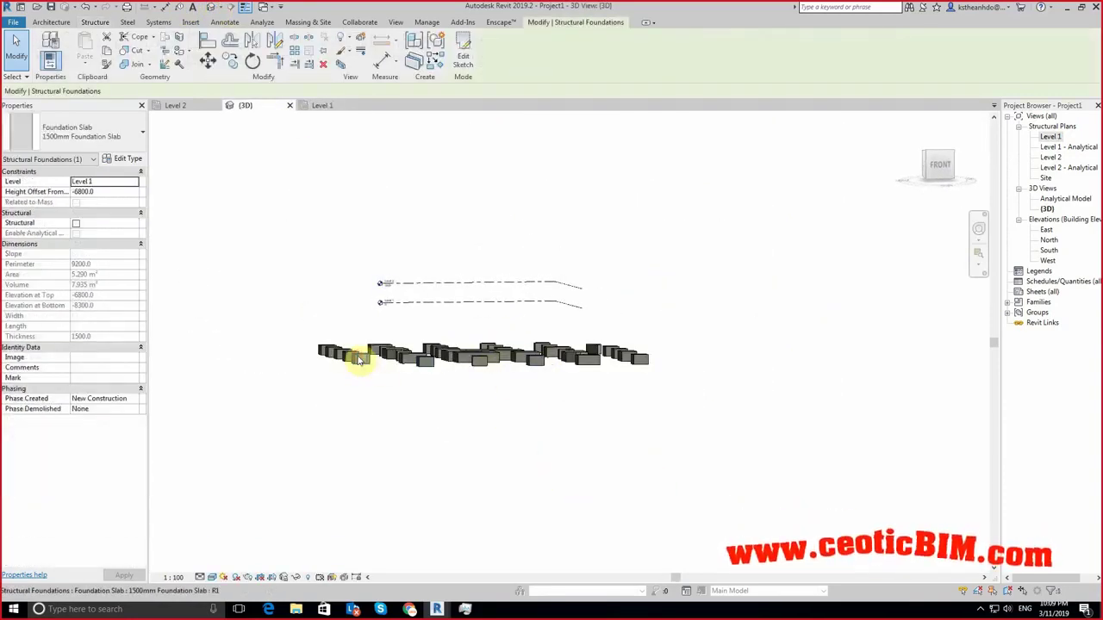
left_click(390, 395)
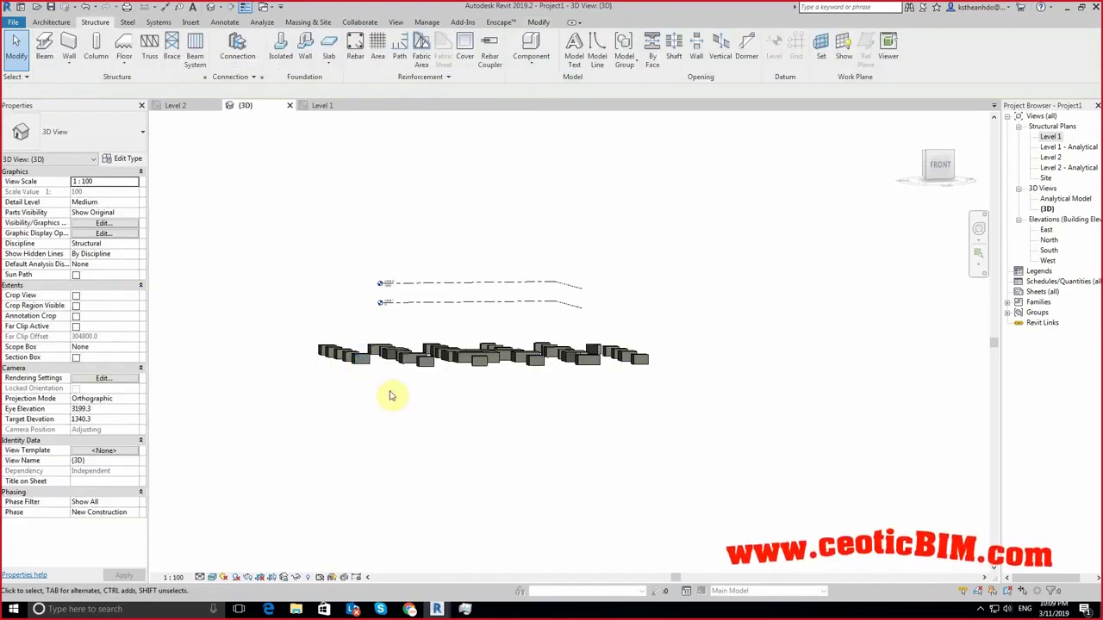
mouse_move(296, 331)
left_mouse_down()
mouse_move(726, 418)
mouse_move(739, 435)
left_mouse_up()
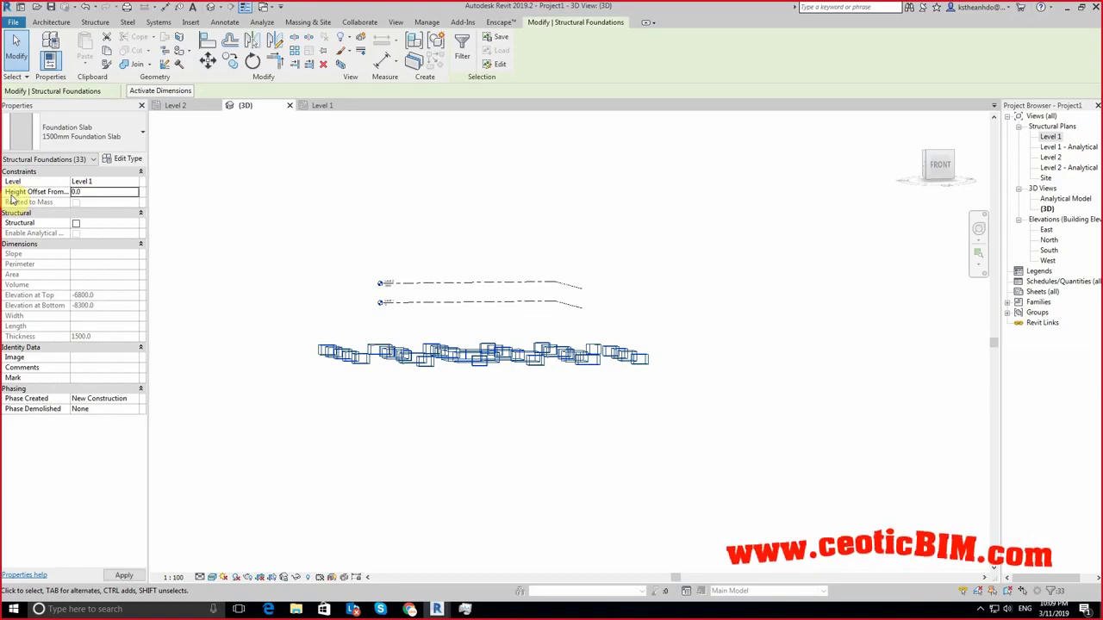
left_click(125, 576)
left_click(435, 489)
mouse_move(443, 485)
middle_mouse_down("shift")
mouse_move(517, 388)
mouse_move(591, 476)
mouse_move(443, 386)
middle_mouse_up("shift")
scroll(457, 468, "up", 3)
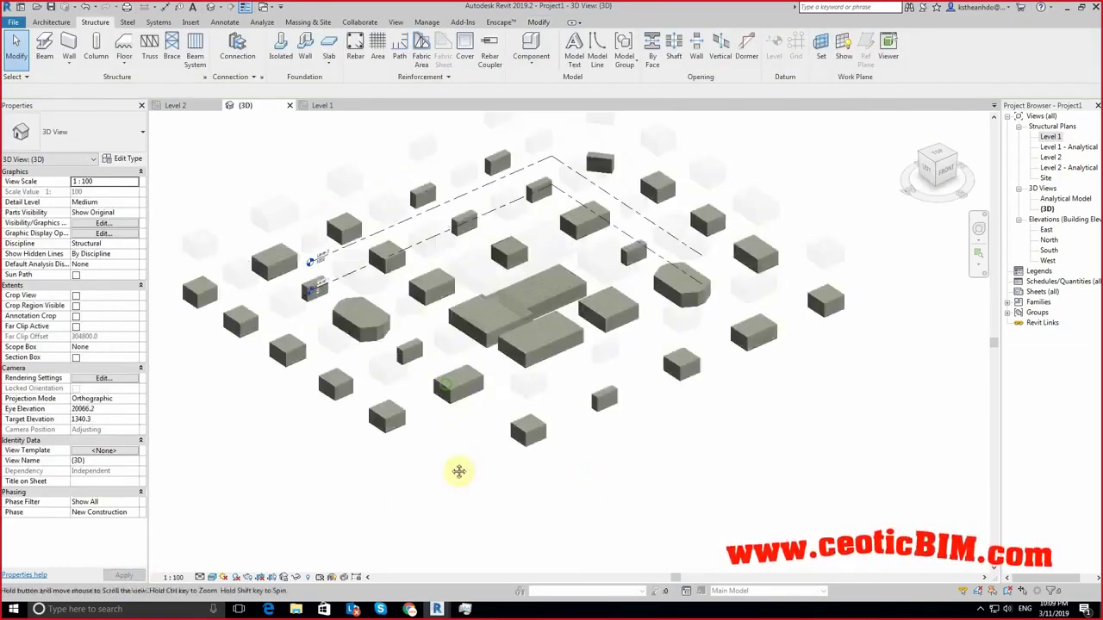
scroll(453, 475, "up", 2)
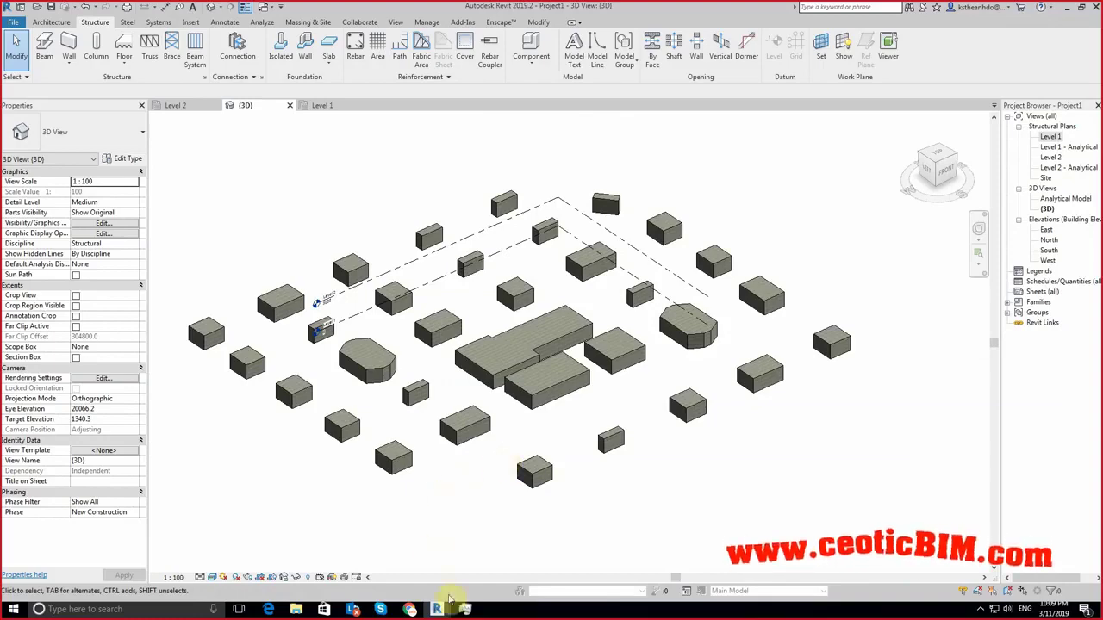
mouse_move(438, 608)
left_click(517, 562)
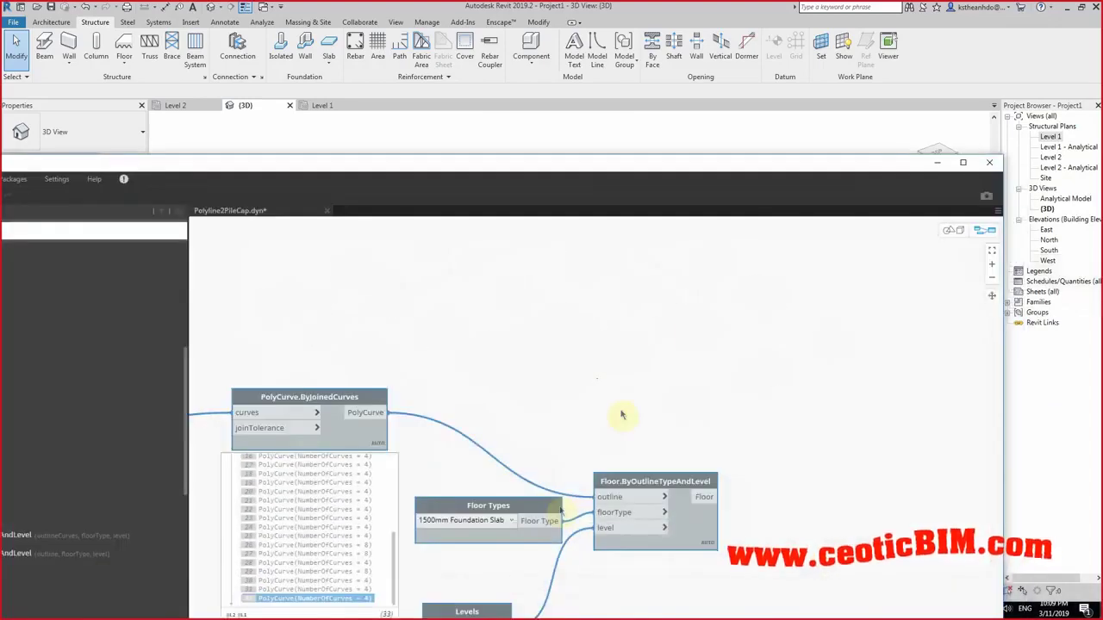
double_click(557, 166)
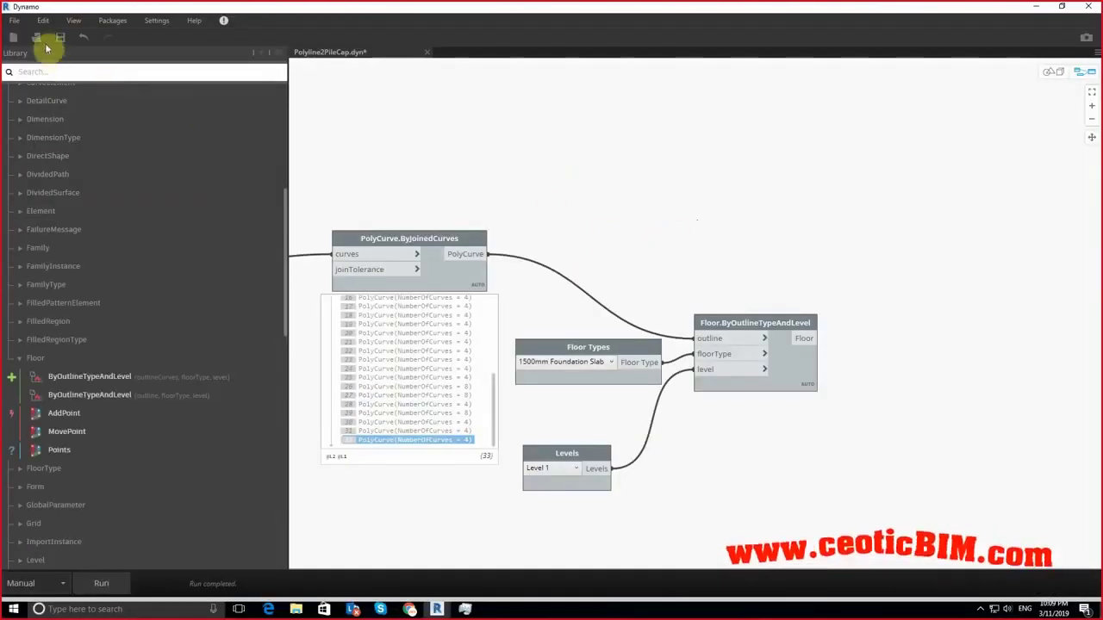
left_click(62, 40)
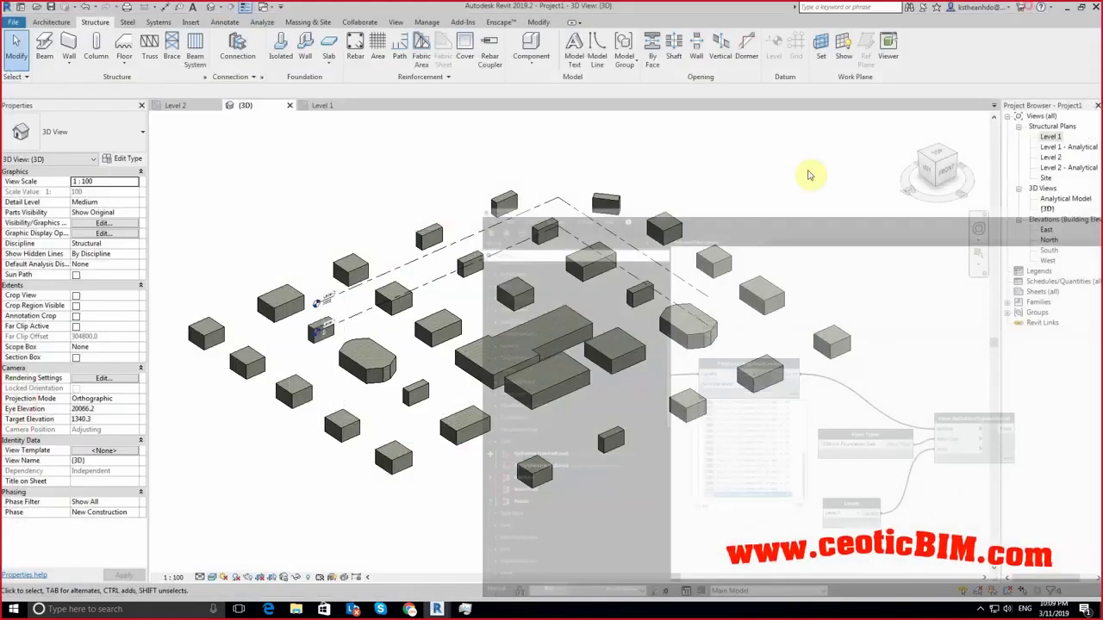
left_click(1036, 7)
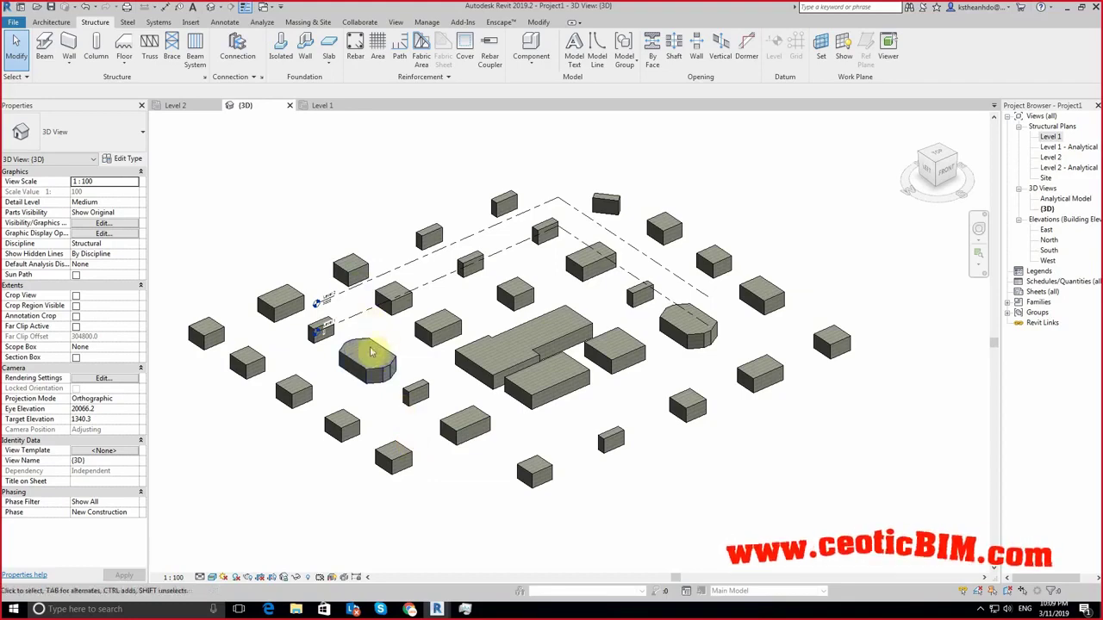
left_click(382, 370)
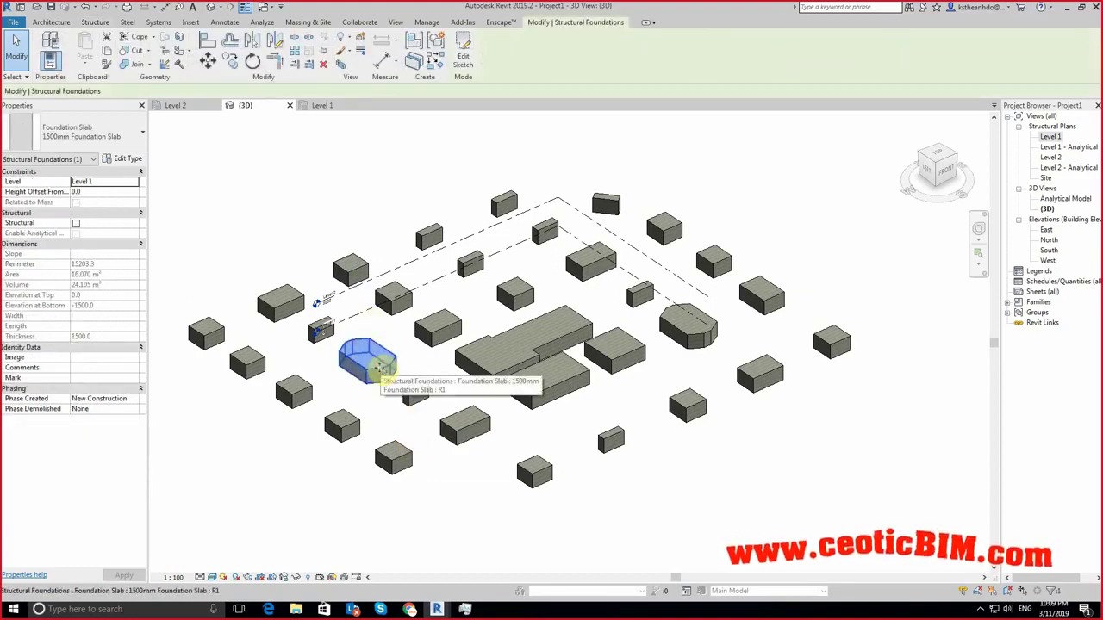
left_click(345, 423)
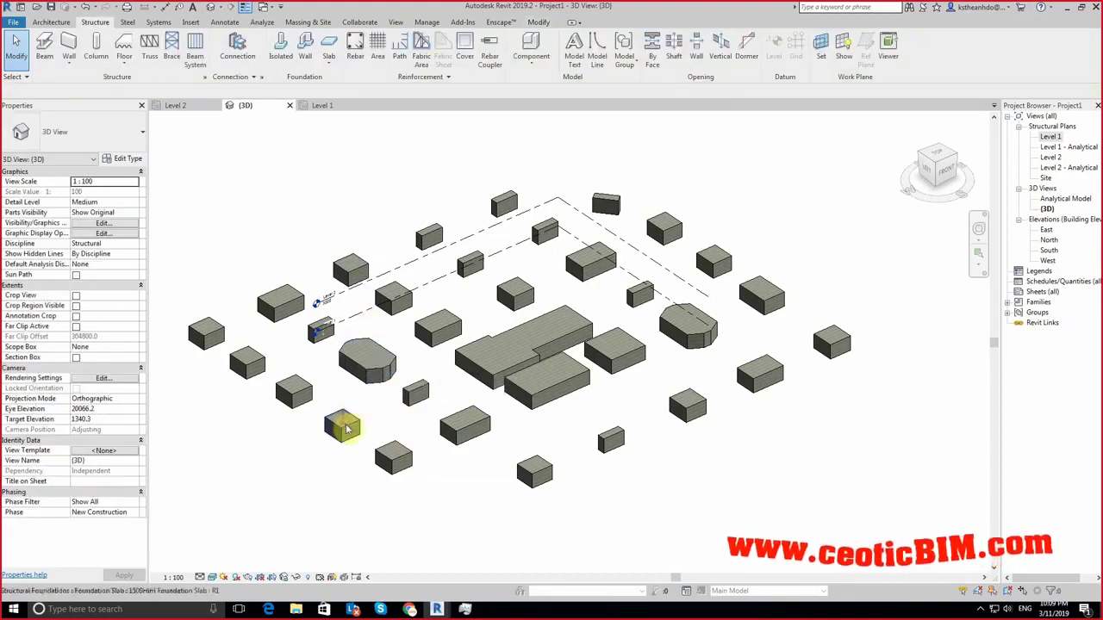
left_click(414, 395)
left_click(495, 374)
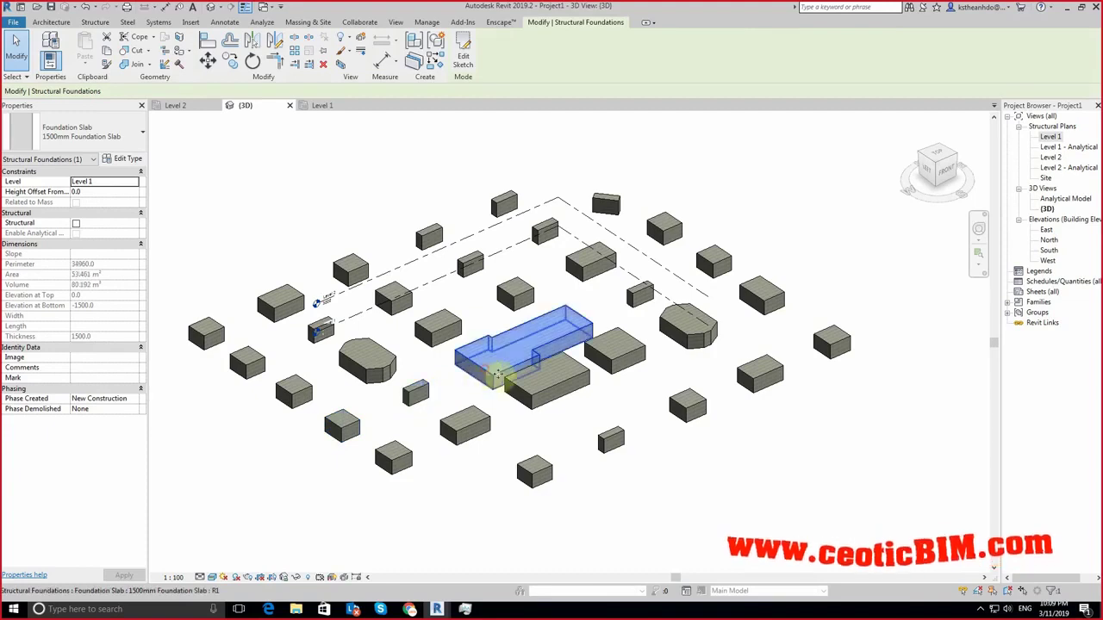
left_click(615, 349)
left_click(685, 329)
left_click(637, 298)
left_click(593, 260)
left_click(539, 242)
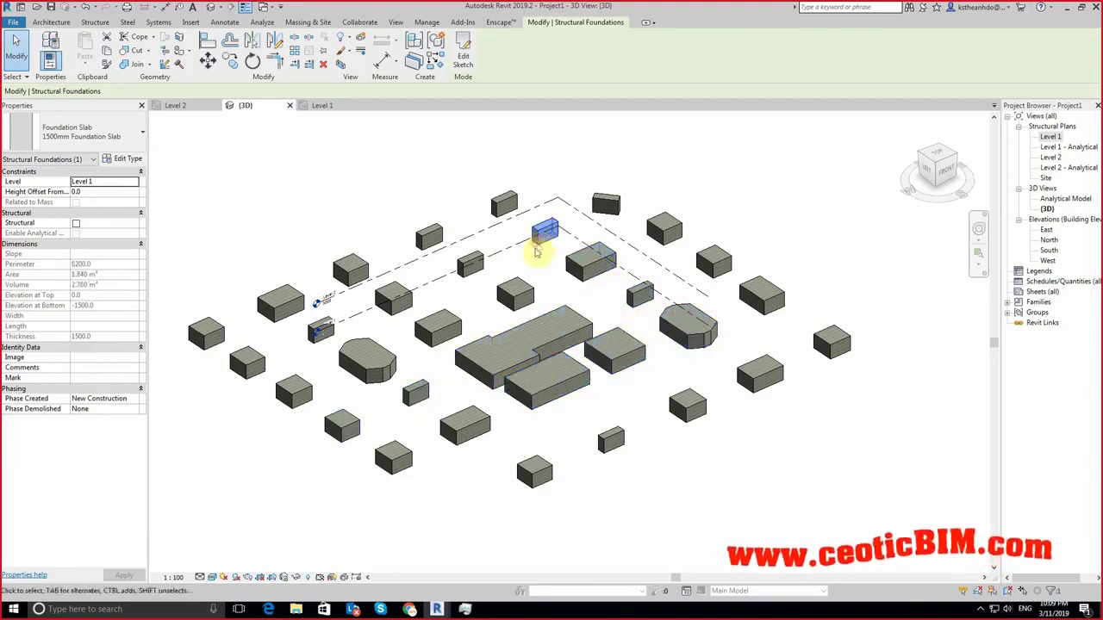
left_click(482, 269)
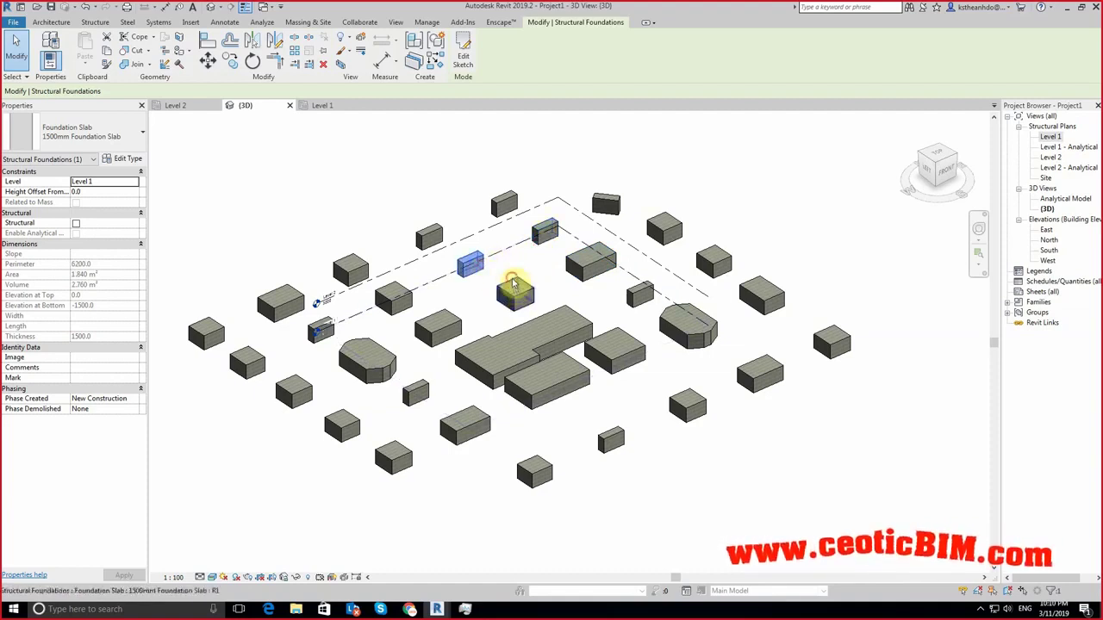
left_click(514, 284, "ctrl")
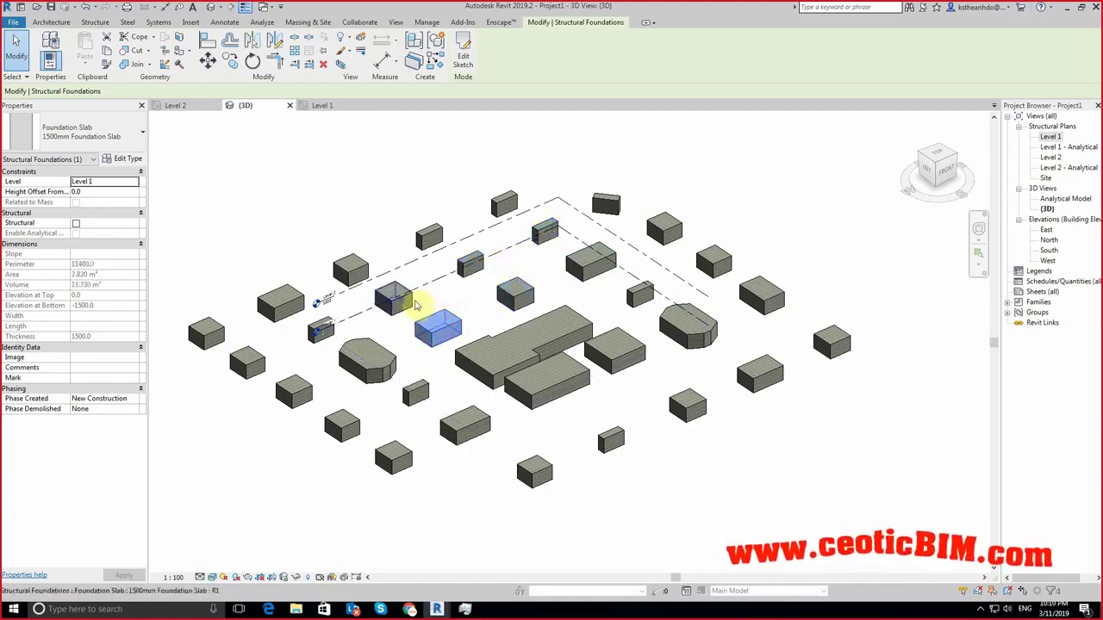
left_click(393, 296)
left_click(350, 269)
left_click(431, 237)
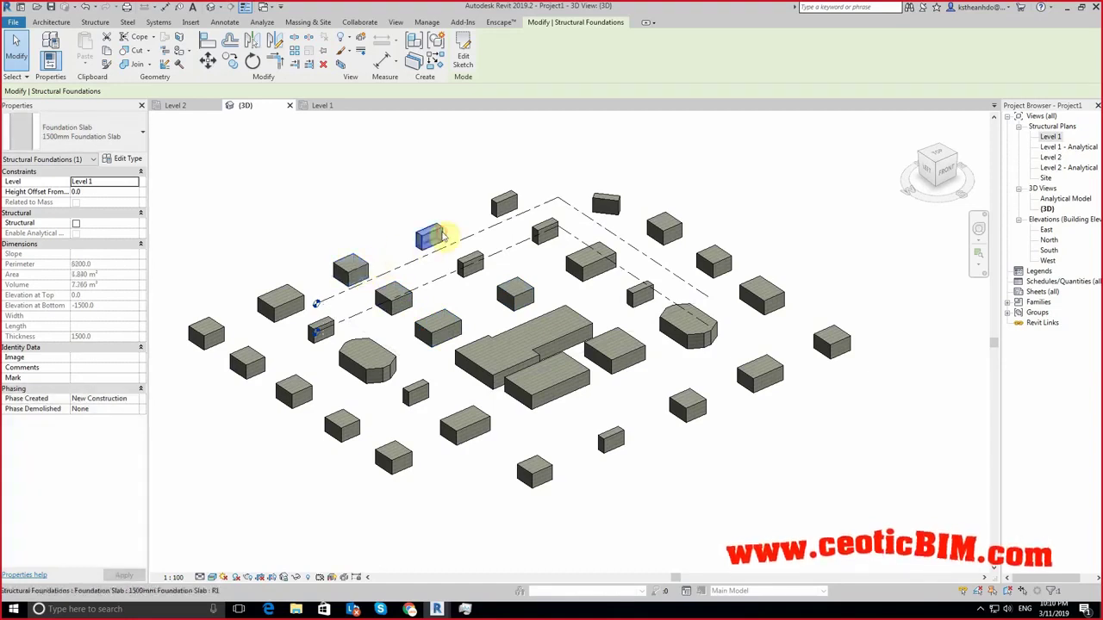
left_click(502, 205)
left_click(603, 205)
left_click(666, 229)
left_click(716, 260)
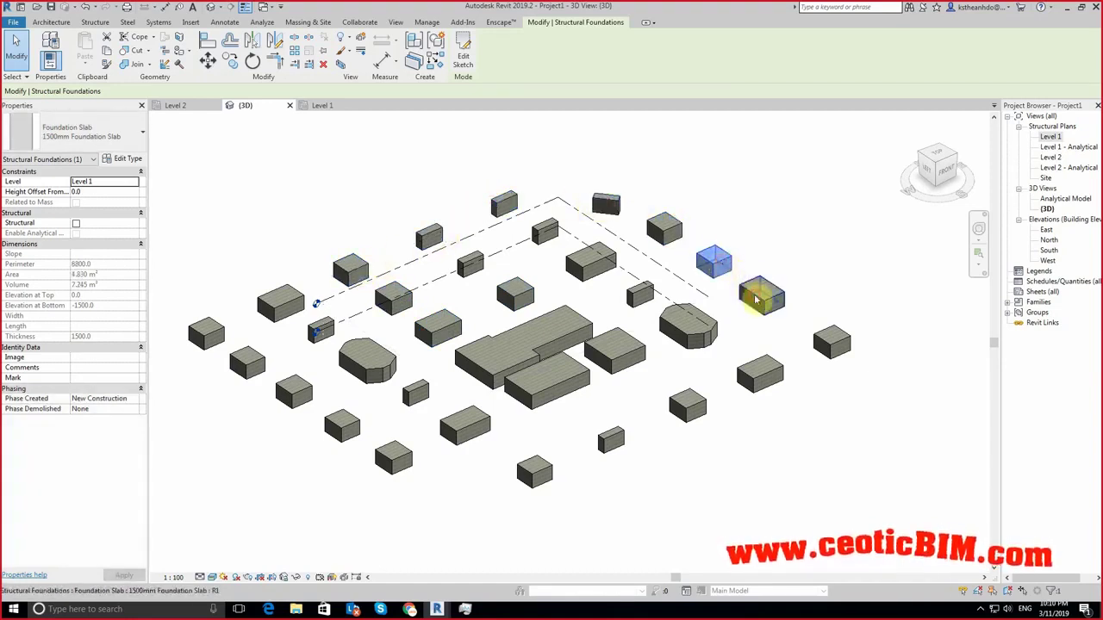
left_click(762, 293)
left_click(823, 337)
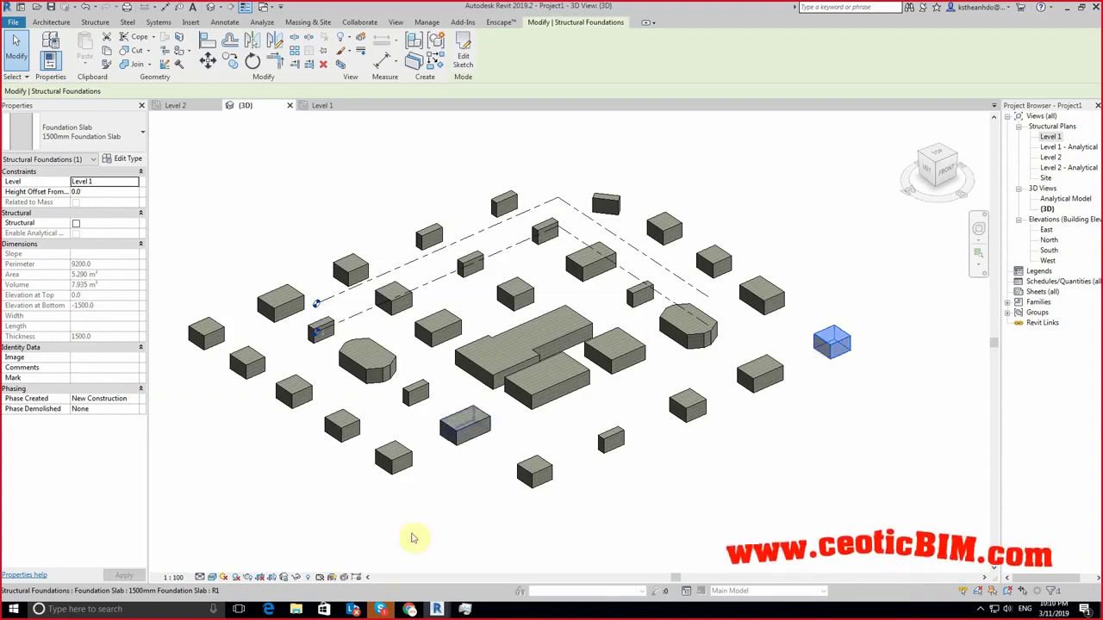
Step: Drag the Floor Types node up-right and Floor.ByOutlineTypeAndLevel further right, then minimize Dynamo
mouse_move(380, 609)
left_click(489, 576)
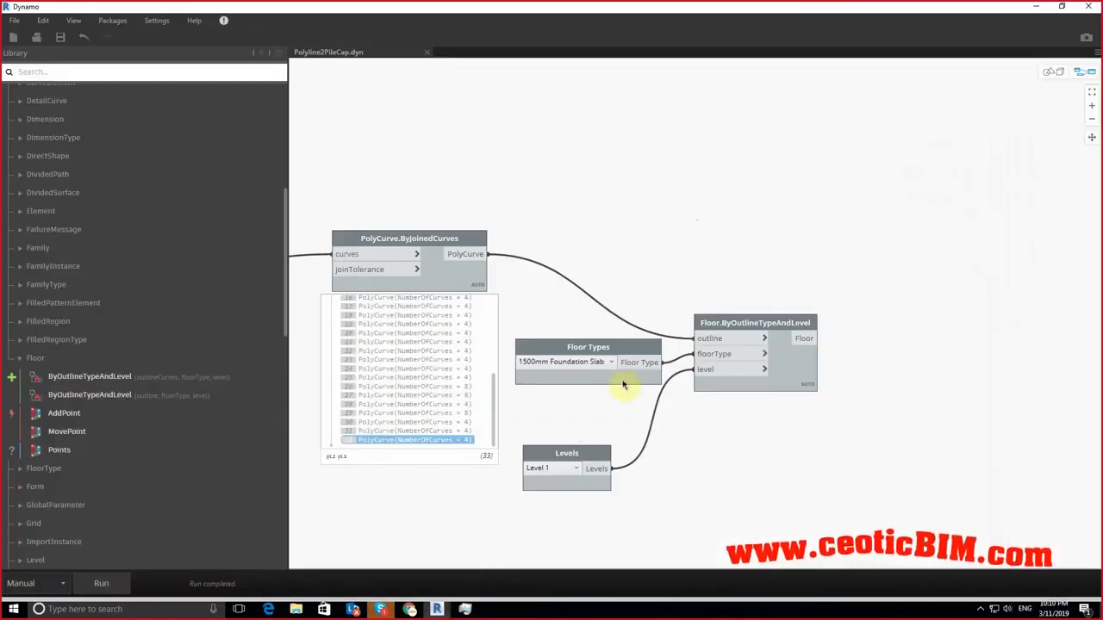
left_click_drag(578, 357, 559, 374)
left_click_drag(752, 321, 854, 315)
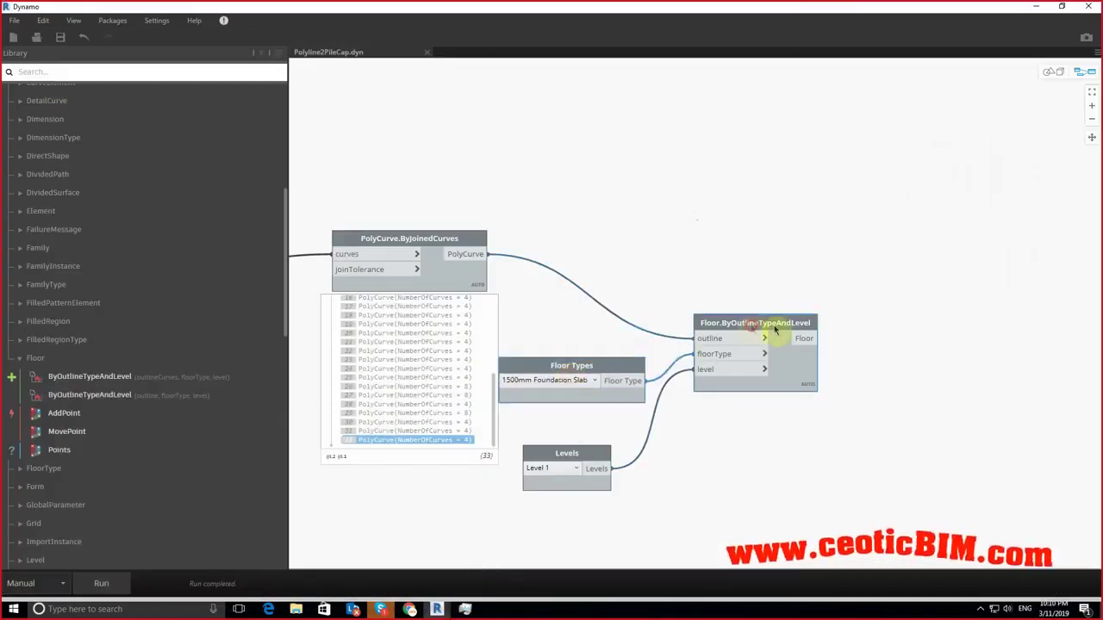
left_click_drag(636, 374, 699, 364)
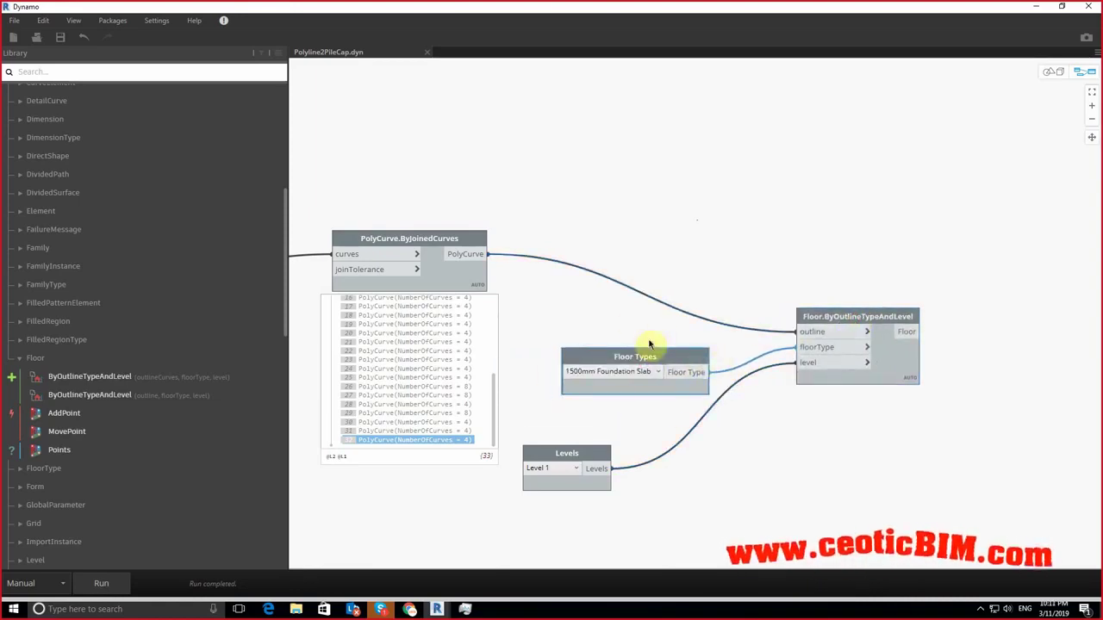
left_click(1036, 6)
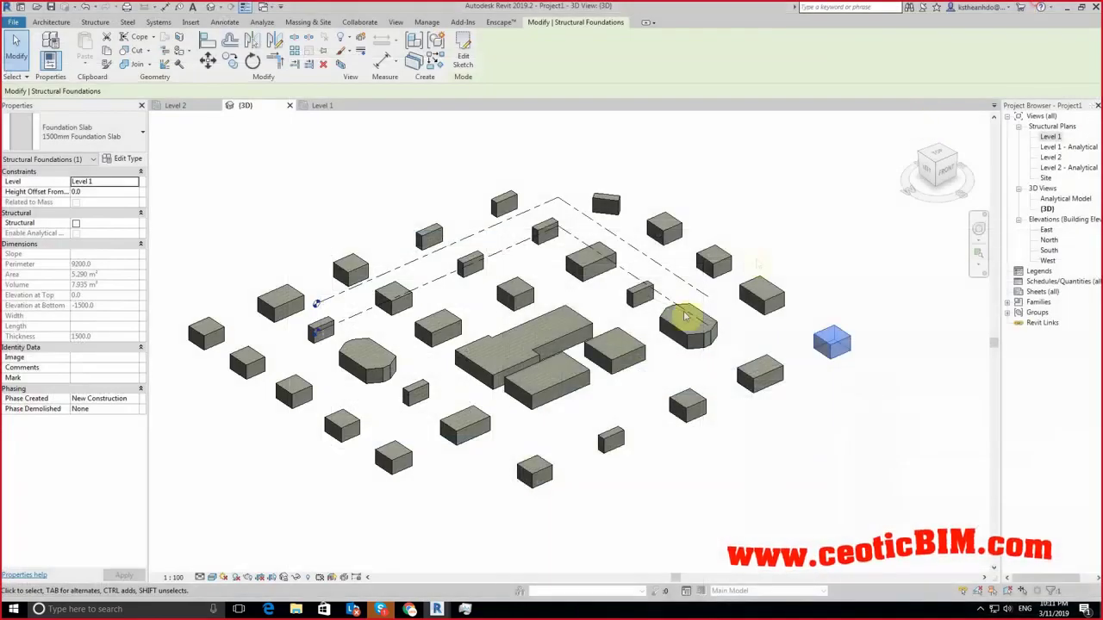
Step: Set the large L-shaped slab's Height Offset From Level to -1500 and deselect it
left_click(573, 343)
left_click(87, 192)
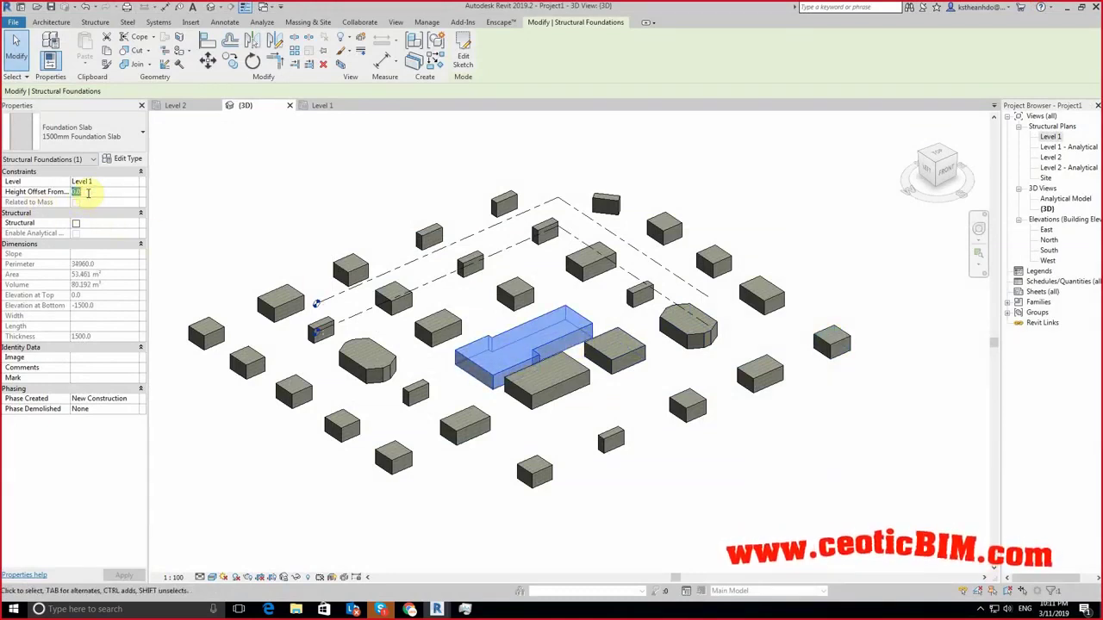
type("-1500")
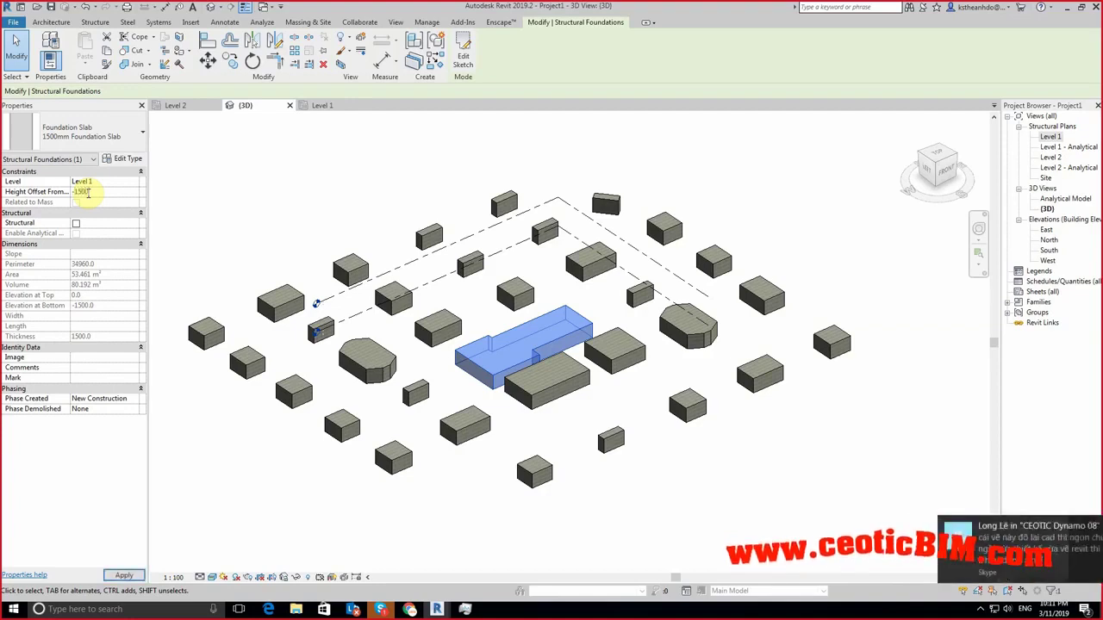
key("Return")
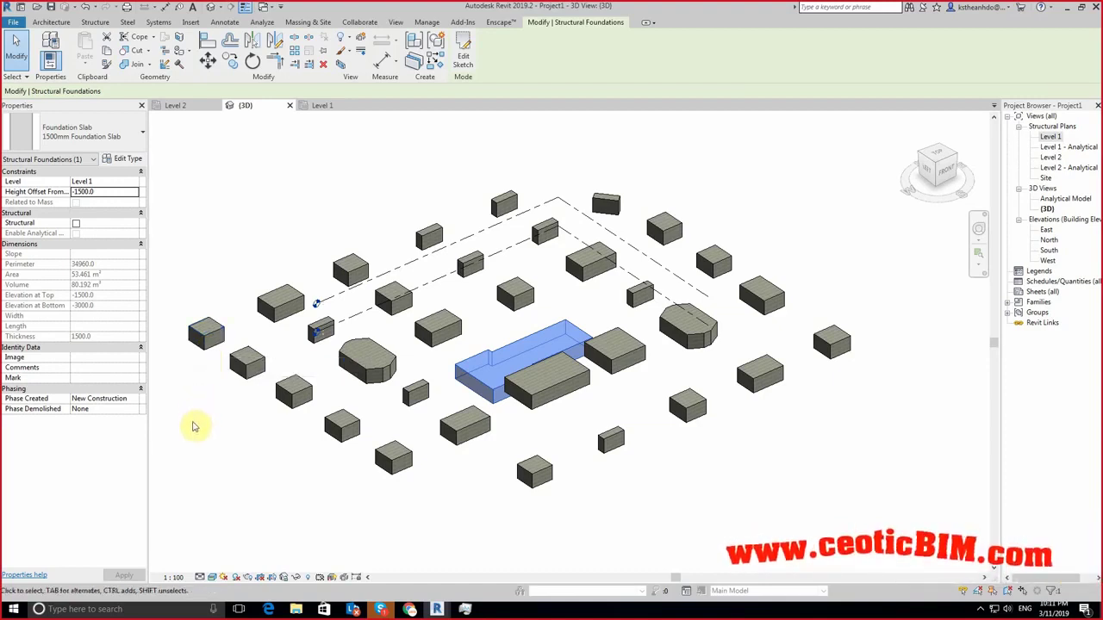
left_click(245, 502)
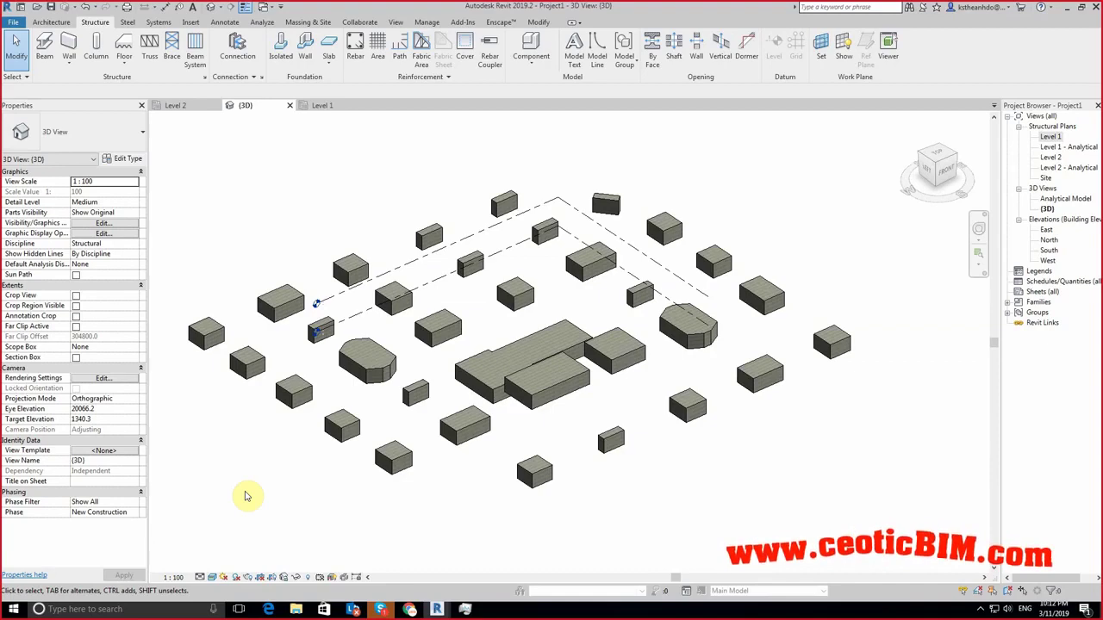
left_click(355, 264)
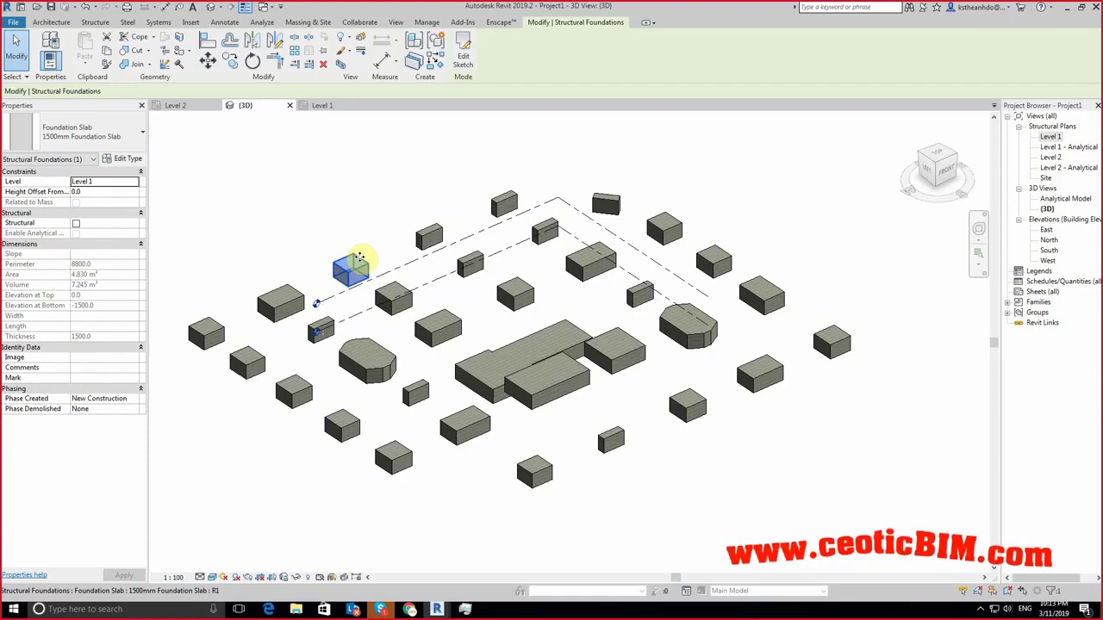
scroll(362, 256, "up", 2)
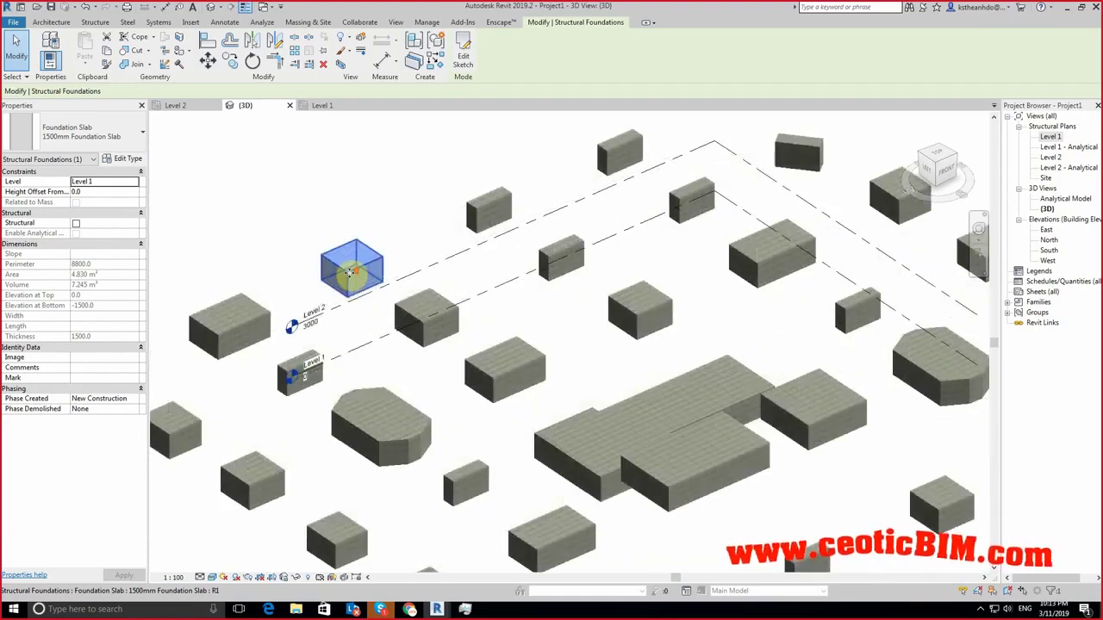
left_click(411, 269)
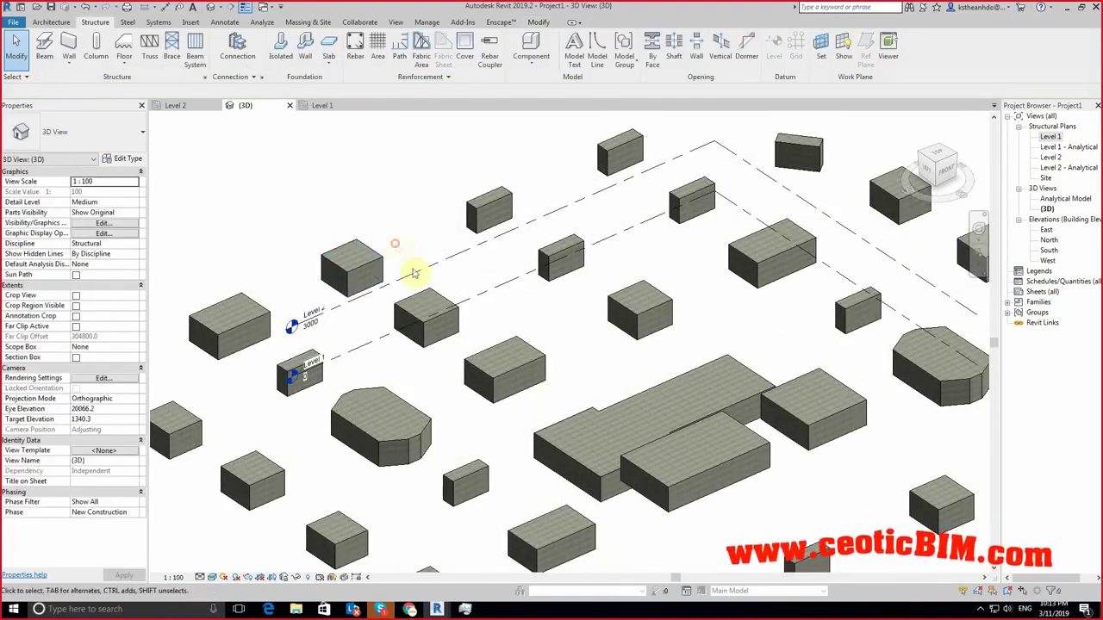
left_click(522, 370)
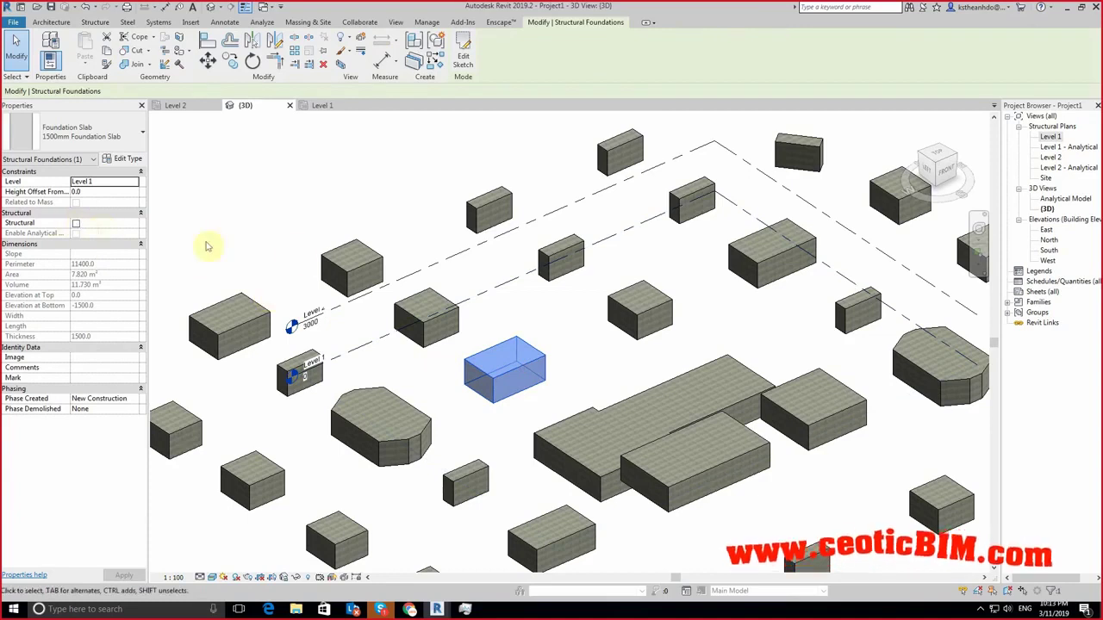
left_click(360, 273)
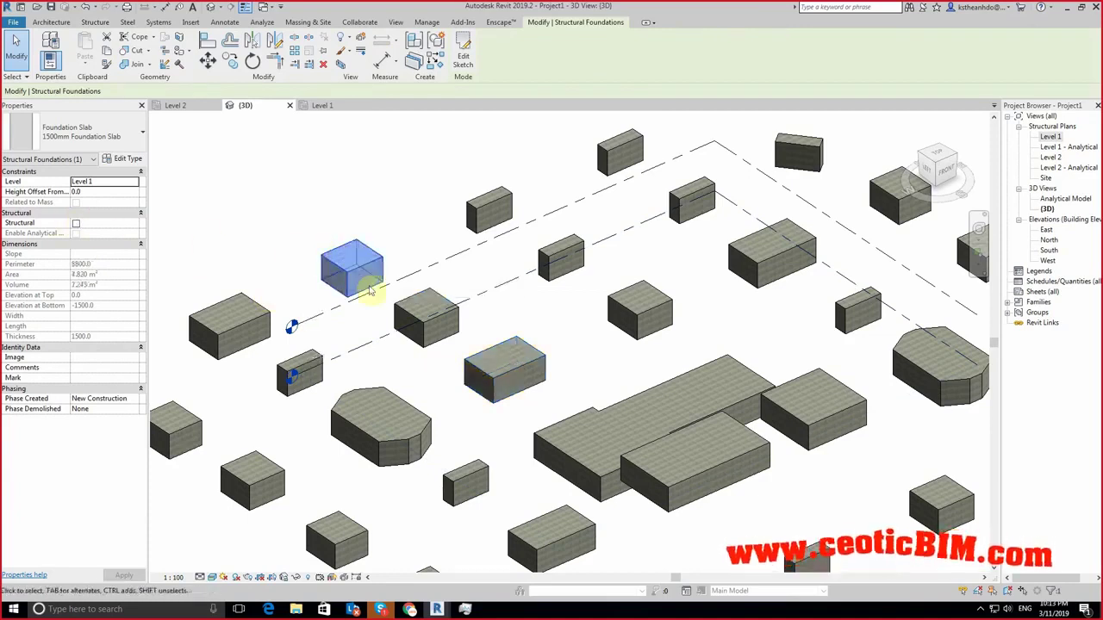
left_click(401, 312)
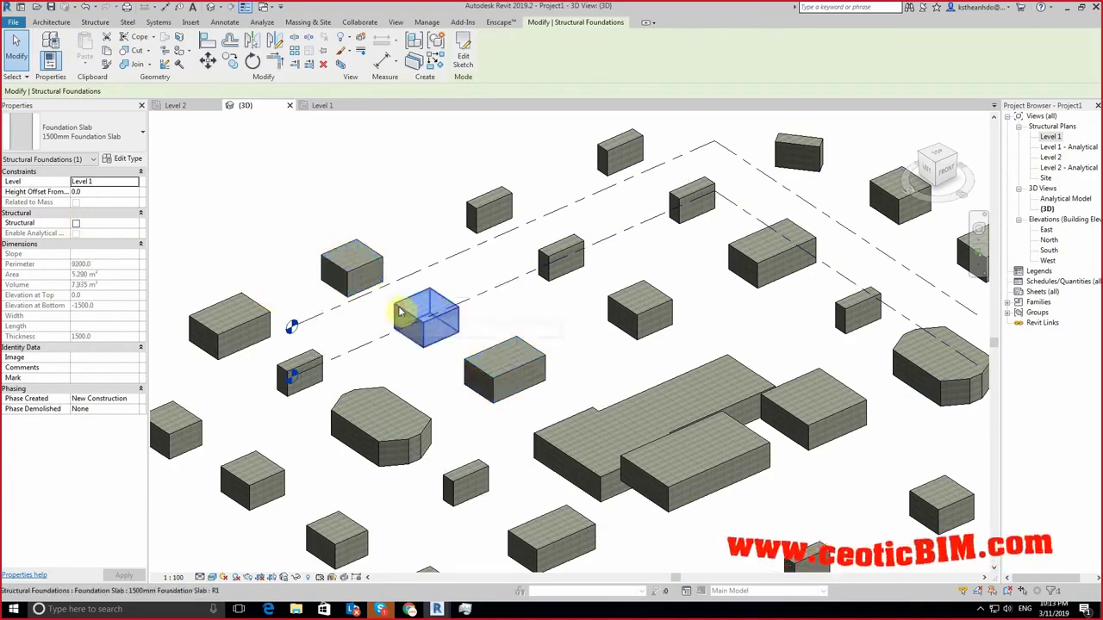
left_click(84, 192)
double_click(83, 193)
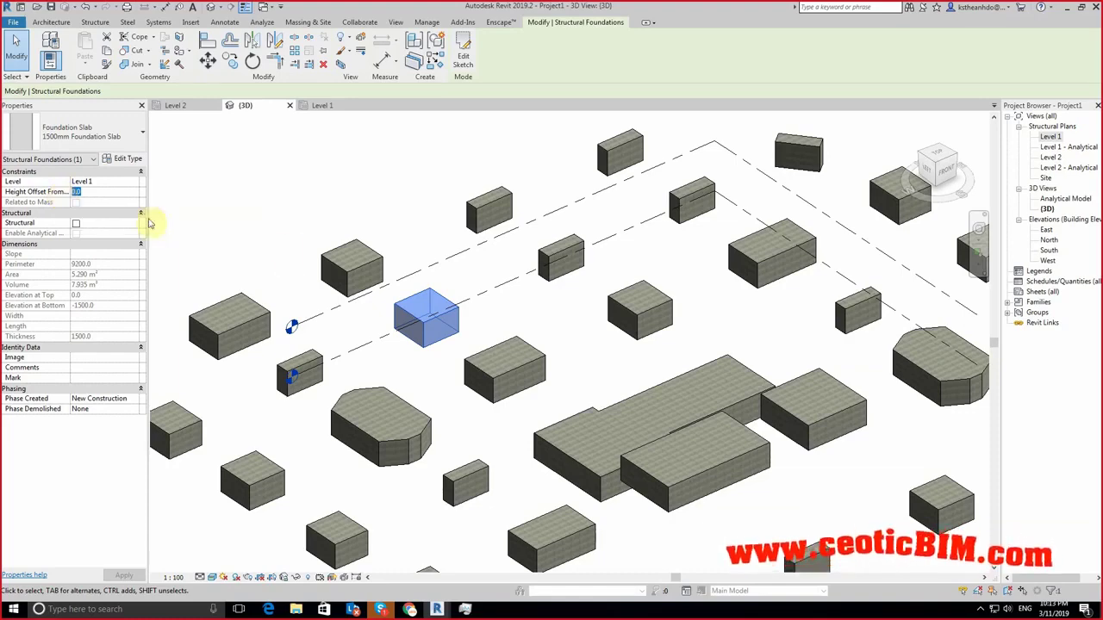
left_click(331, 240)
scroll(448, 291, "down", 3)
scroll(448, 291, "up", 3)
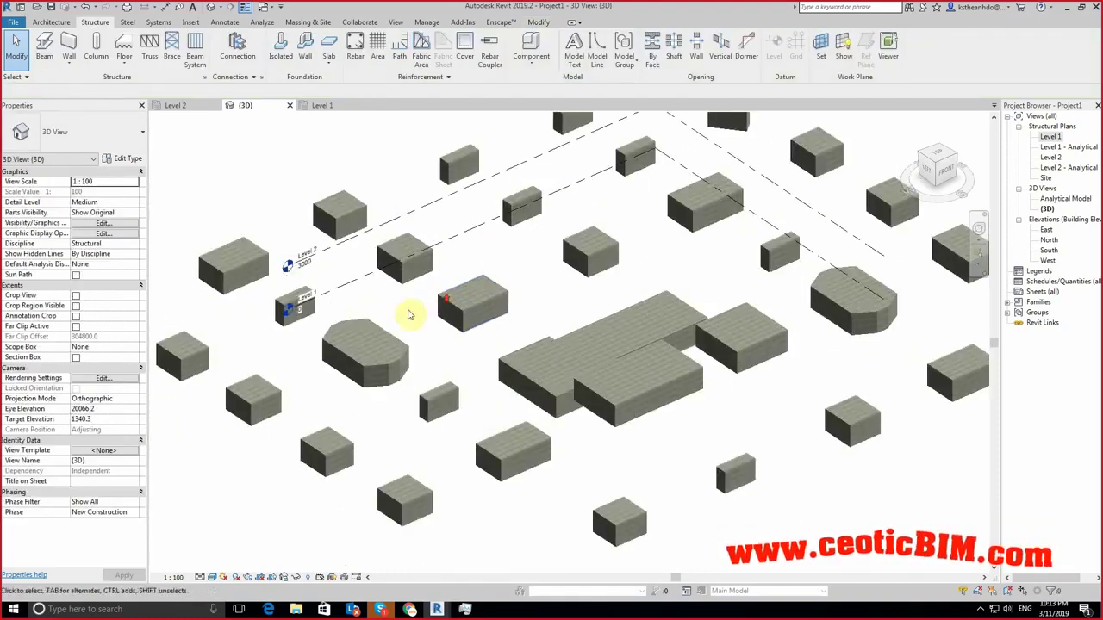
left_click(382, 373)
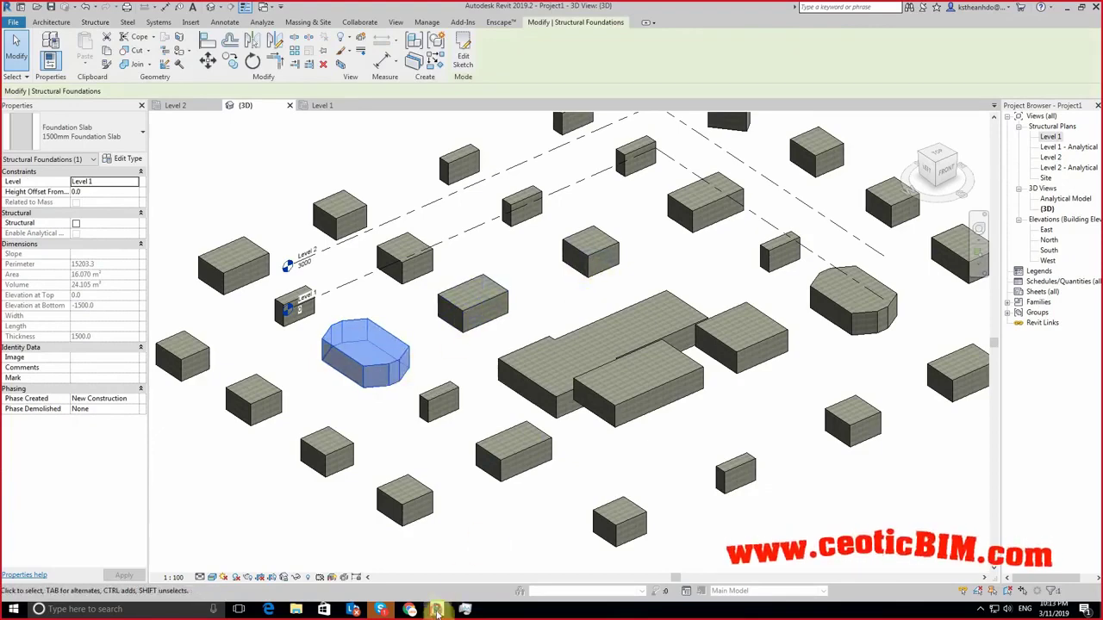
mouse_move(437, 609)
left_click(483, 564)
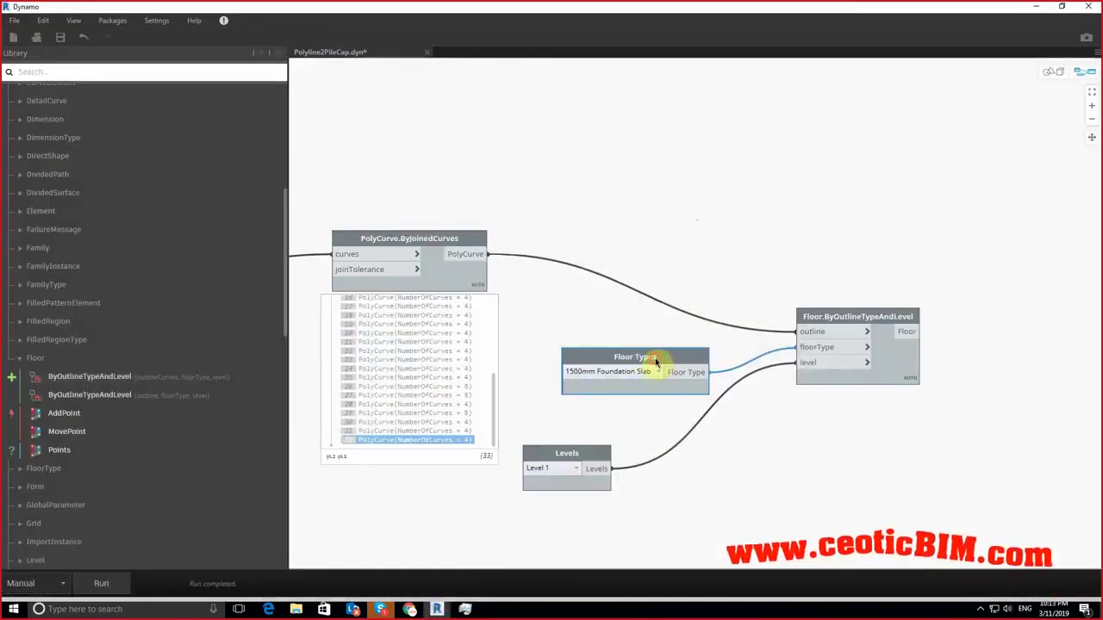
Step: Reposition the Floor Types and Levels nodes, leaving the floor type unchanged
left_click_drag(642, 371, 601, 377)
left_click(600, 372)
left_click(600, 376)
left_click(601, 372)
left_click(601, 385)
scroll(731, 352, "down", 3)
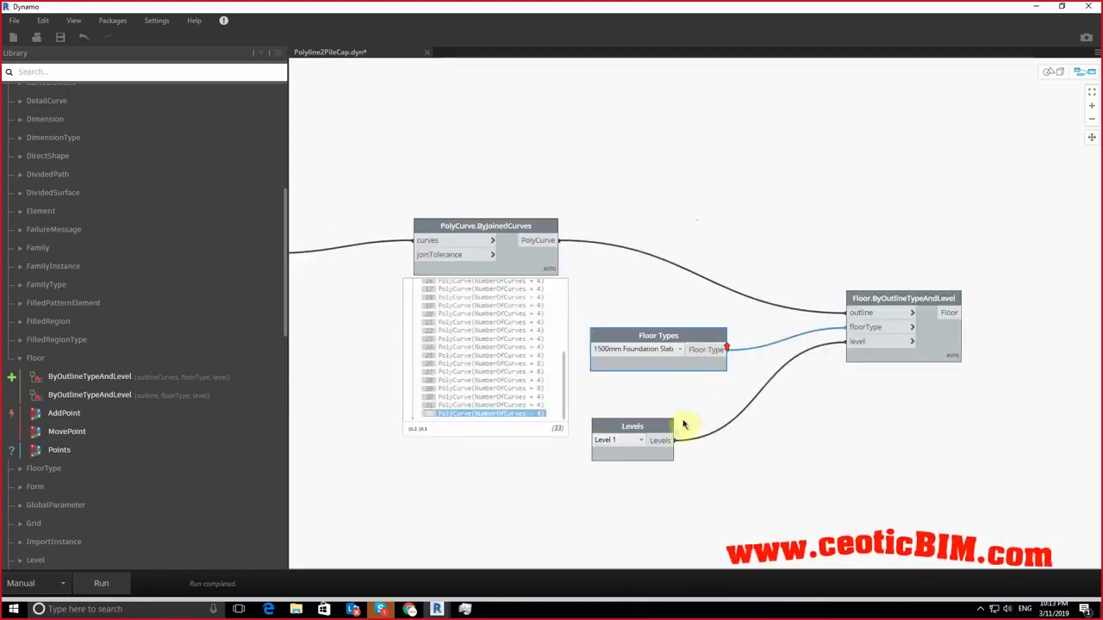
left_click_drag(660, 434, 731, 517)
left_click_drag(704, 353, 716, 469)
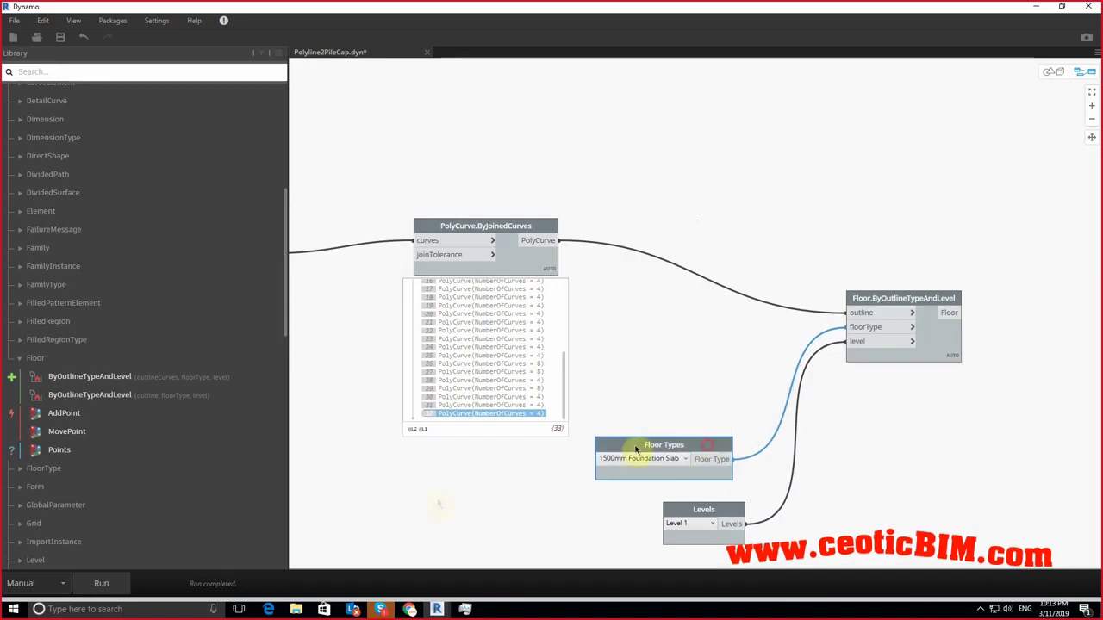
Step: Move the Select Model Element node up-left, then minimize Dynamo
middle_click_drag(635, 451, 750, 394)
scroll(751, 393, "down", 2)
middle_click_drag(672, 331, 723, 401)
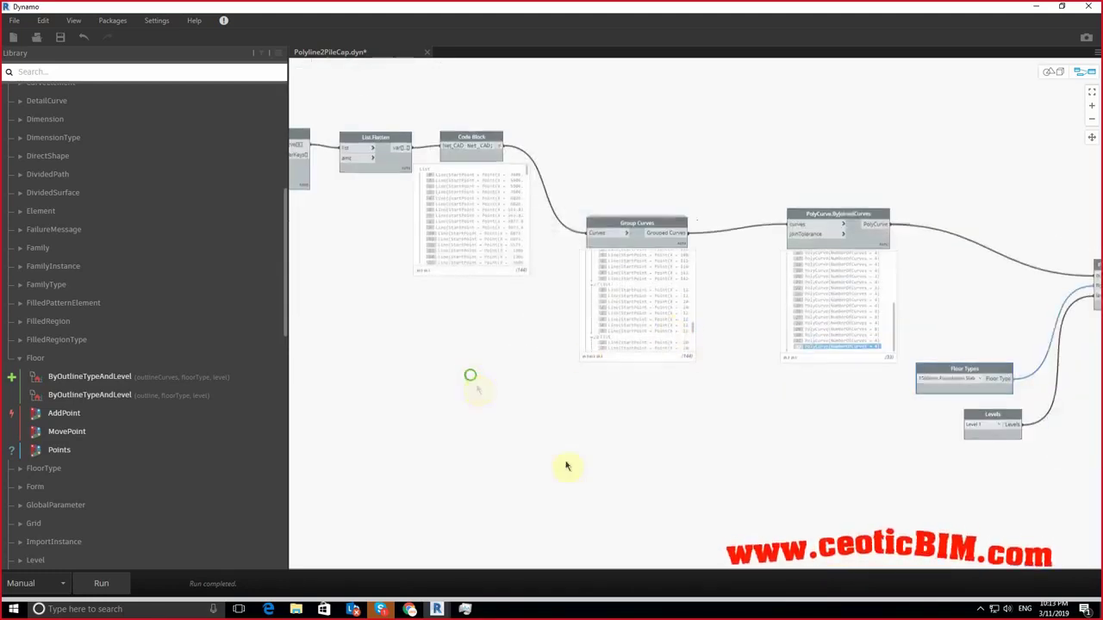
scroll(642, 296, "up", 2)
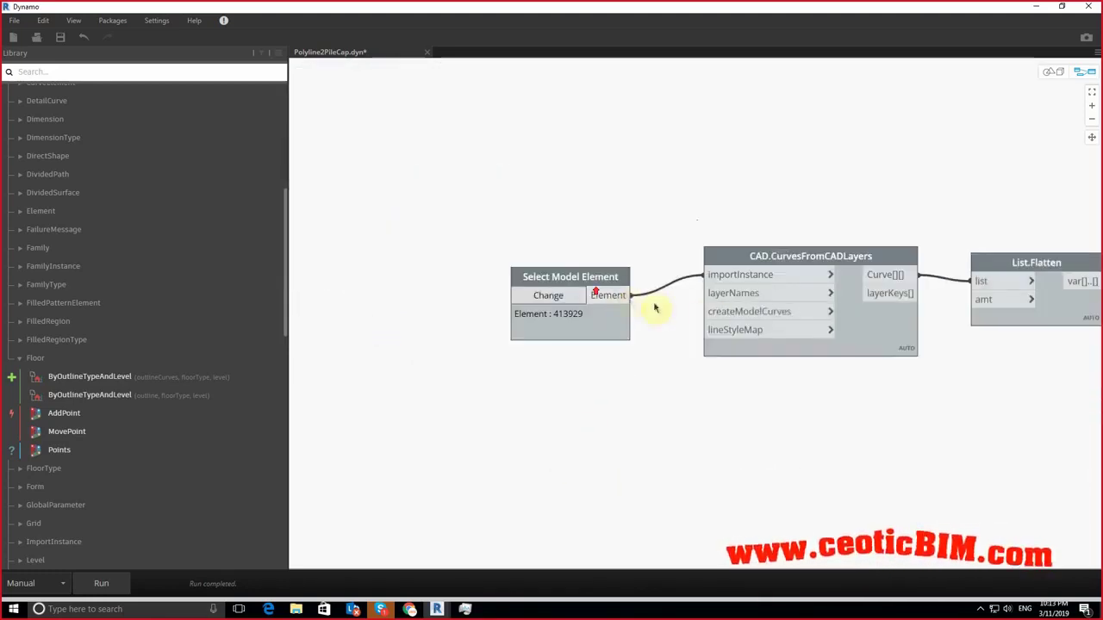
scroll(517, 357, "down", 1)
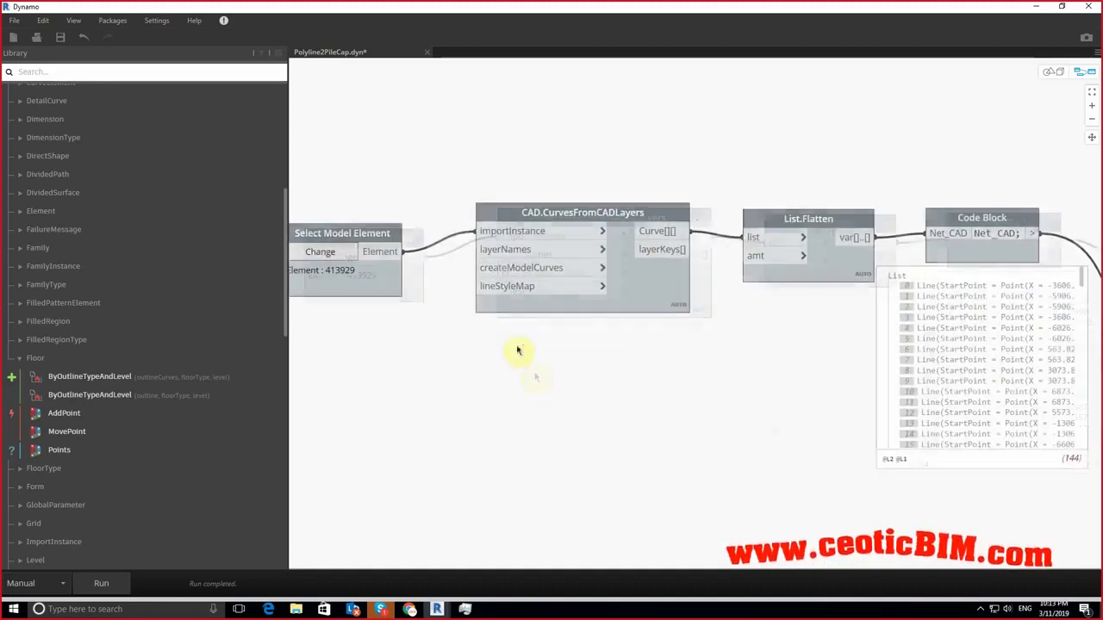
scroll(442, 320, "down", 1)
left_click_drag(423, 263, 423, 212)
scroll(444, 289, "up", 1)
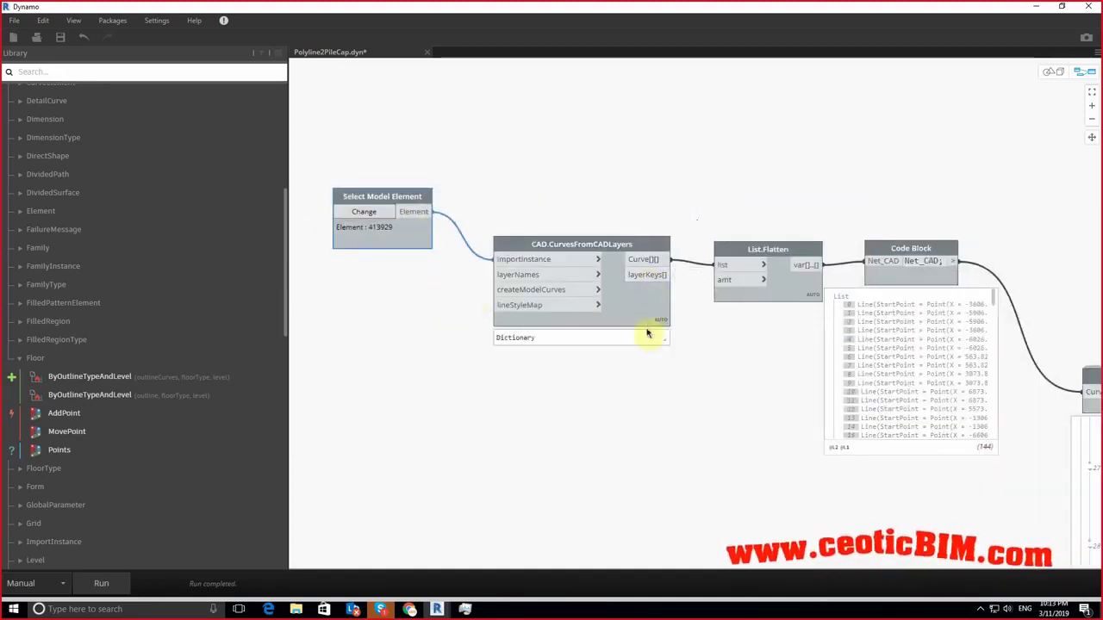
left_click(1033, 13)
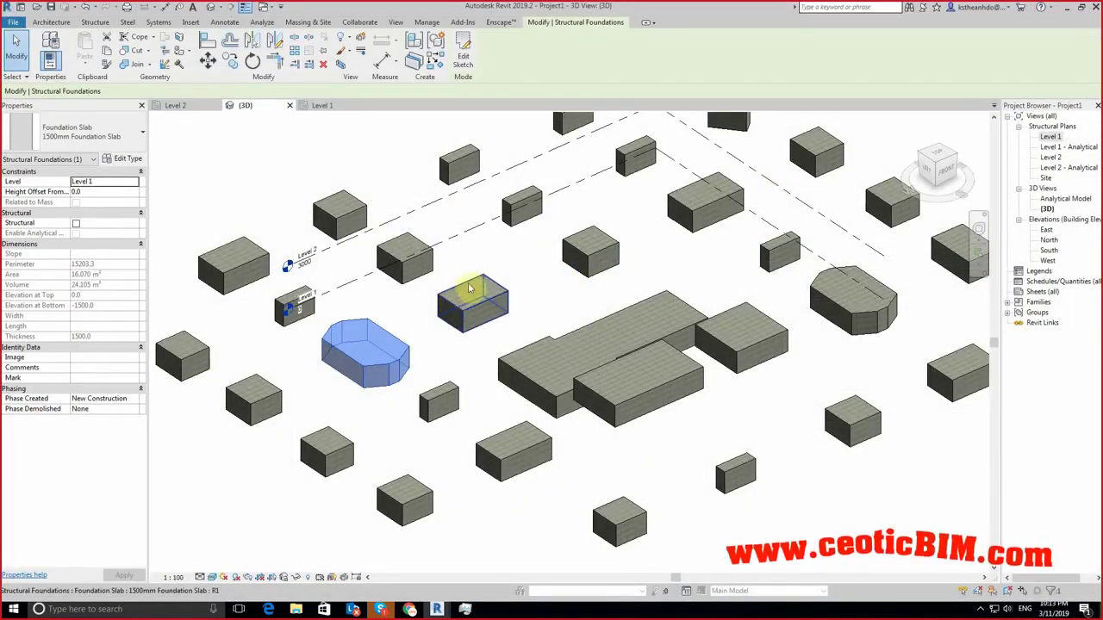
Step: Inspect two small pile caps, the octagonal cap and the large L-shaped slab, then switch to Dynamo
left_click(494, 302)
left_click(590, 254)
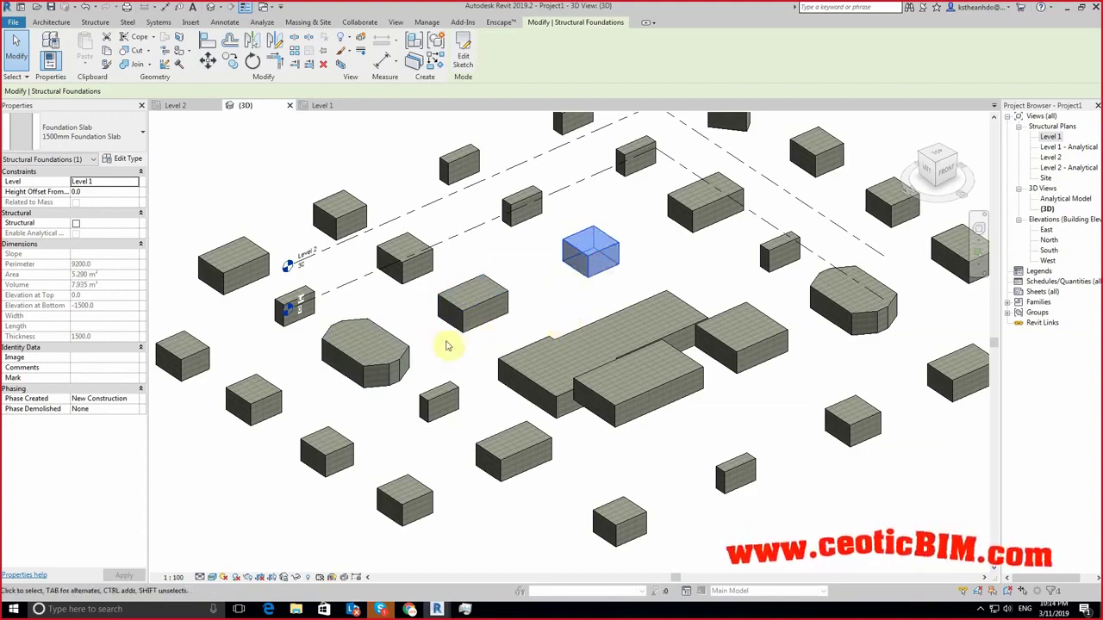
left_click(403, 353)
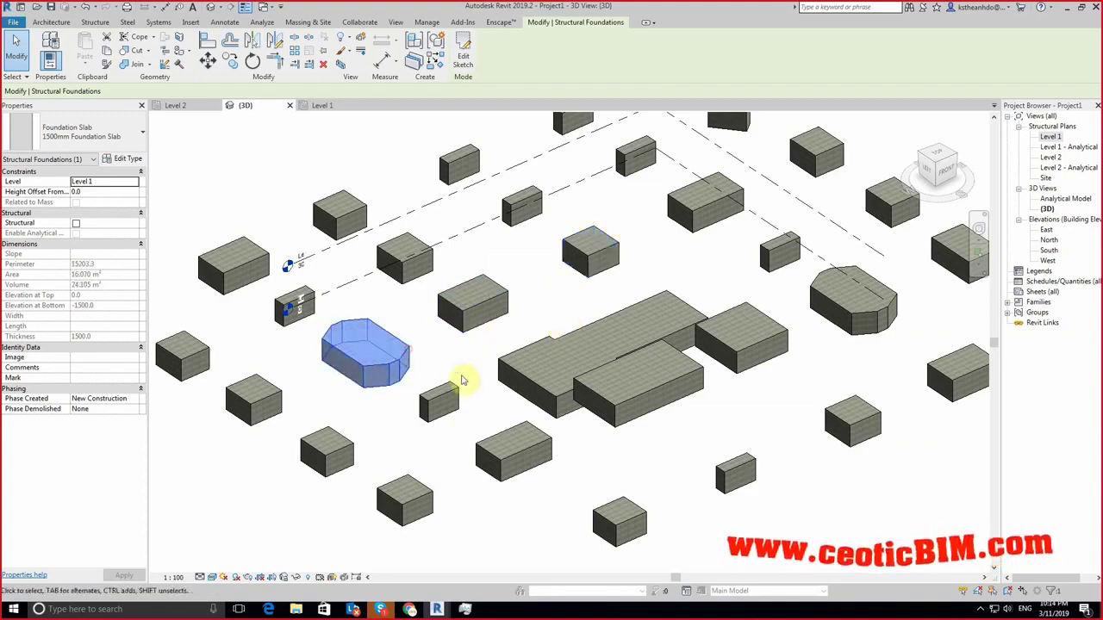
left_click(515, 375)
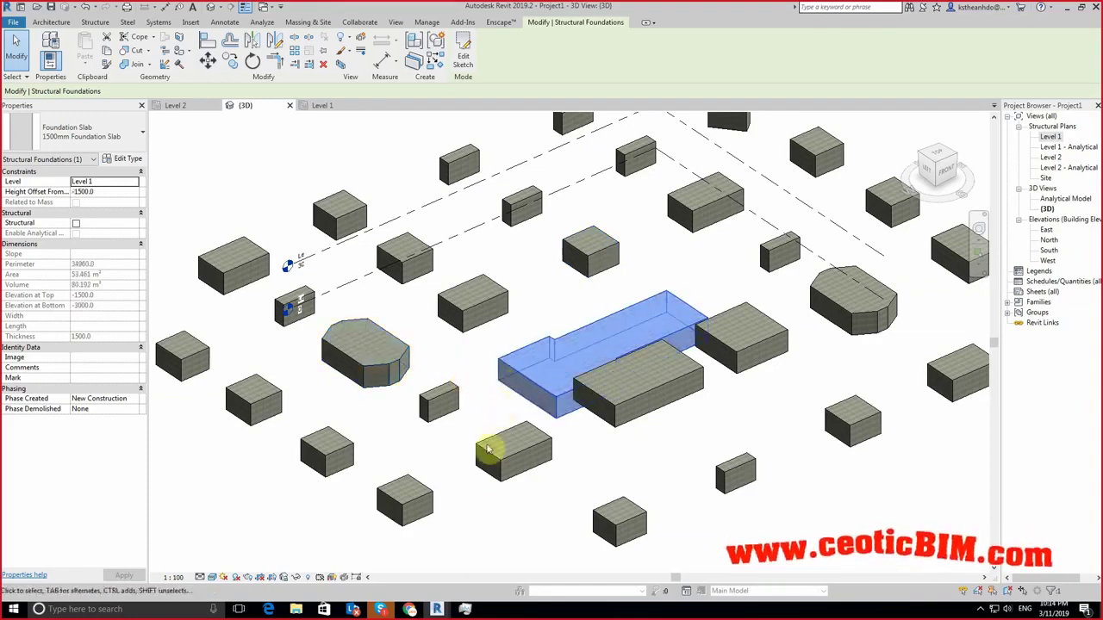
mouse_move(437, 609)
left_click(492, 565)
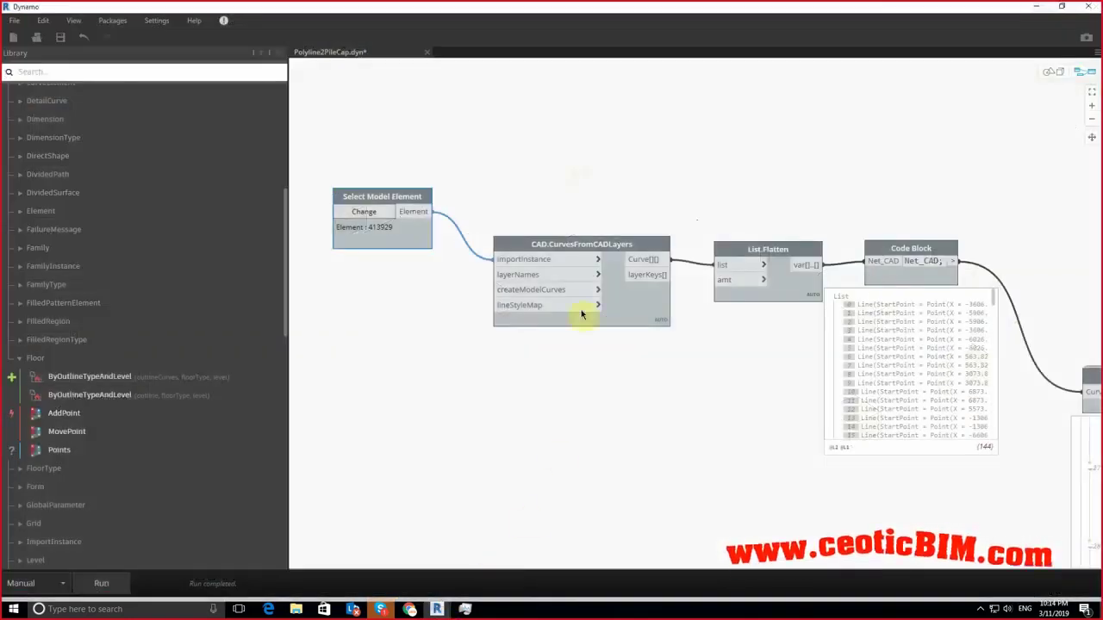
Step: Select the Floor Types node supplying 1500mm Foundation Slab to Floor.ByOutlineTypeAndLevel
scroll(595, 289, "down", 3)
scroll(591, 253, "up", 2)
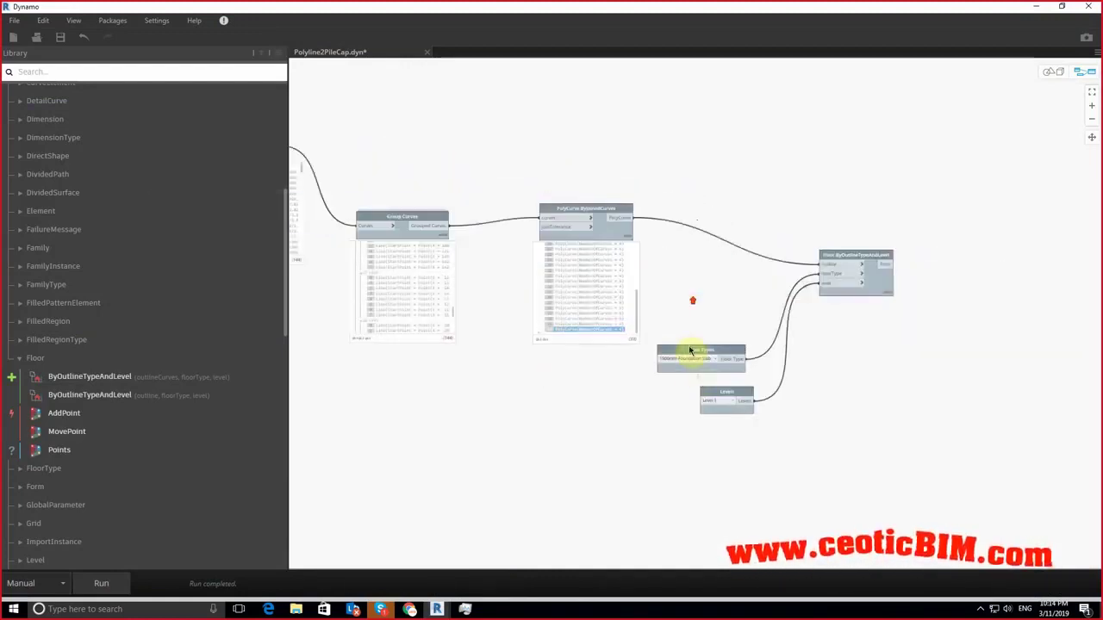
left_click(722, 330)
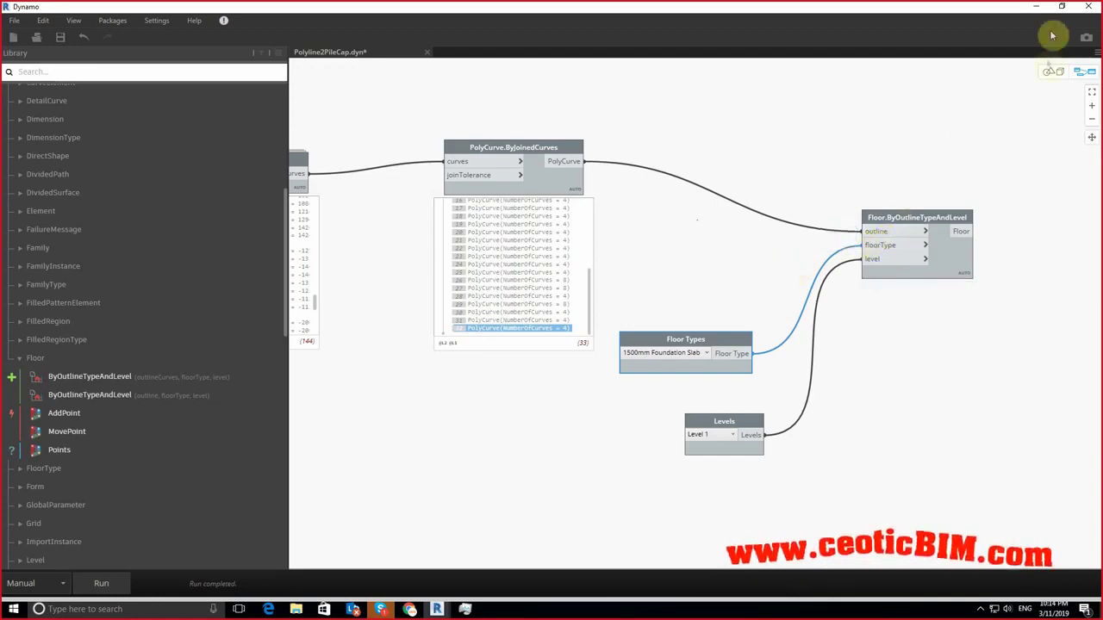
Step: Compare Height Offset From Level on the small caps (0.0), octagonal cap and large slab (-1500)
left_click(1036, 6)
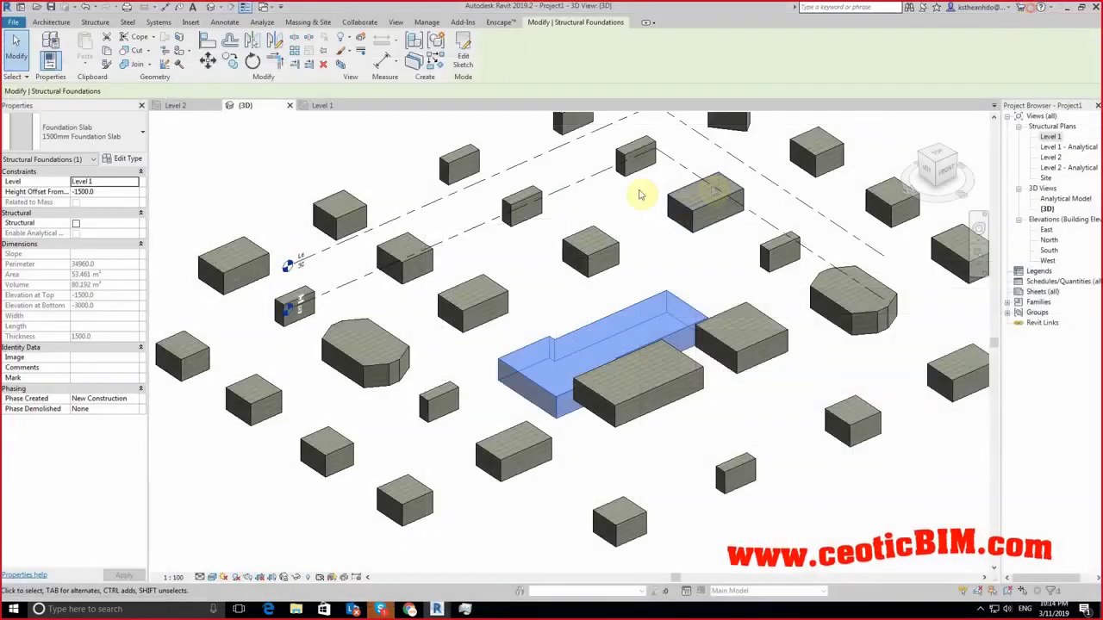
left_click(523, 205)
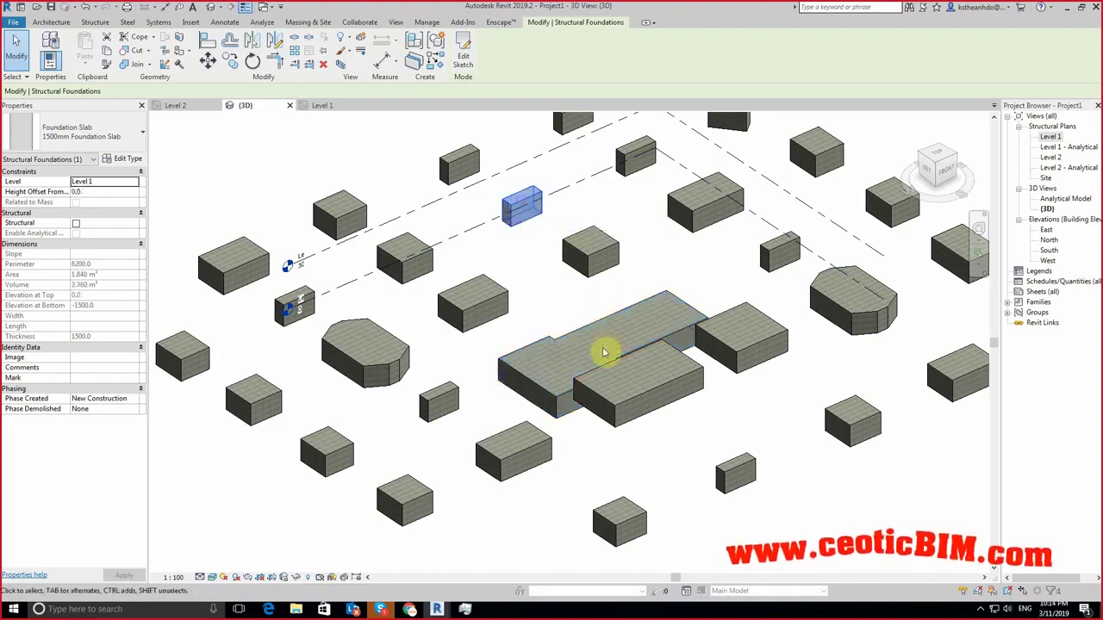
left_click(405, 353)
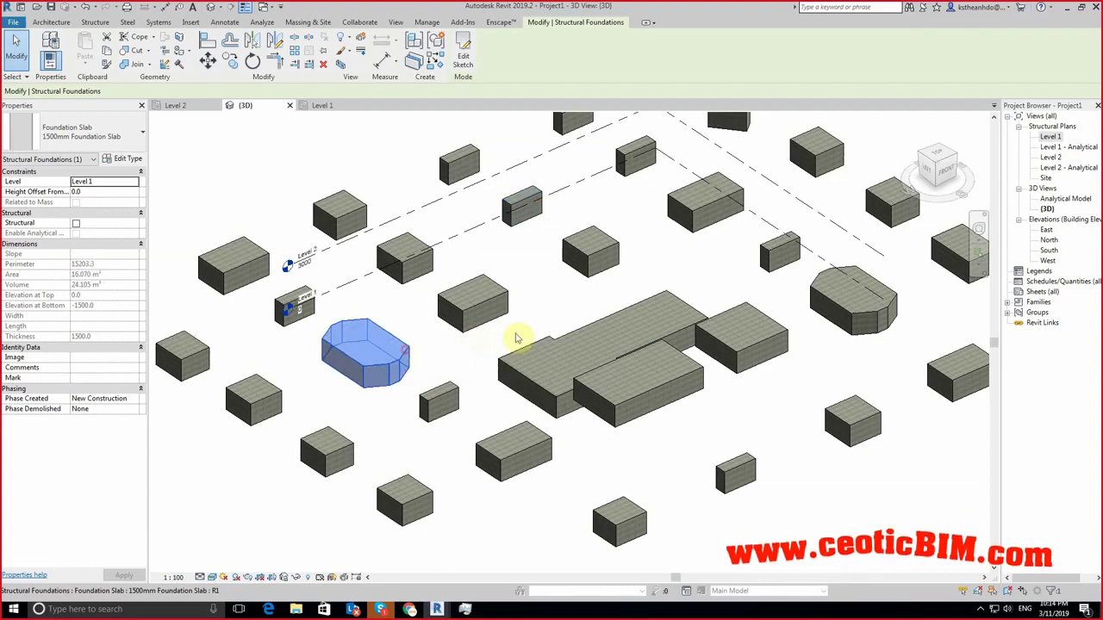
left_click(552, 346)
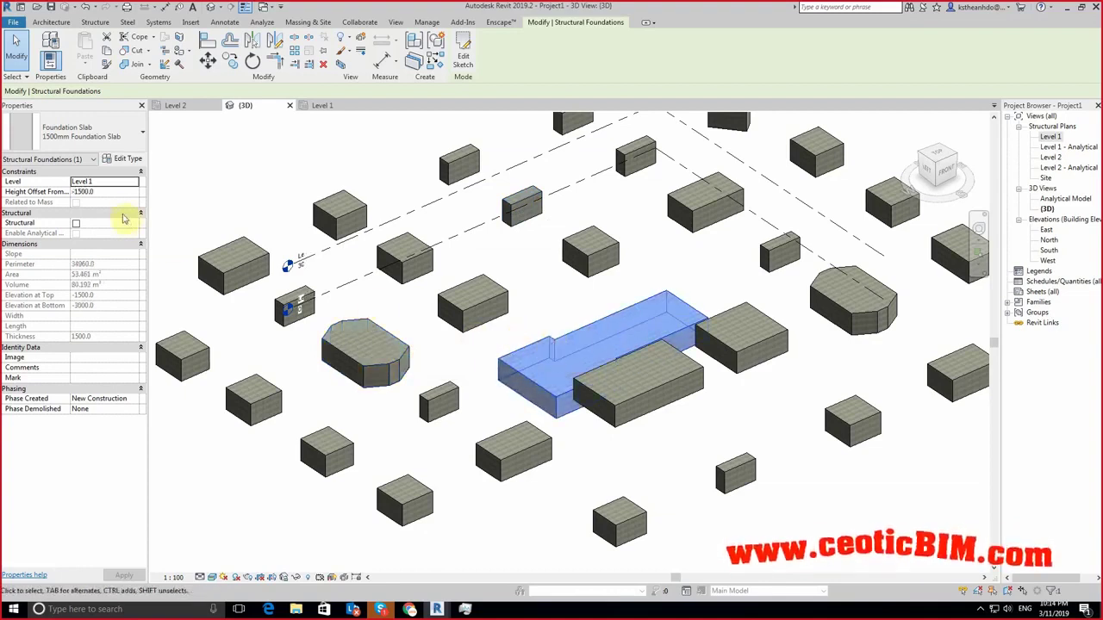
left_click(405, 353)
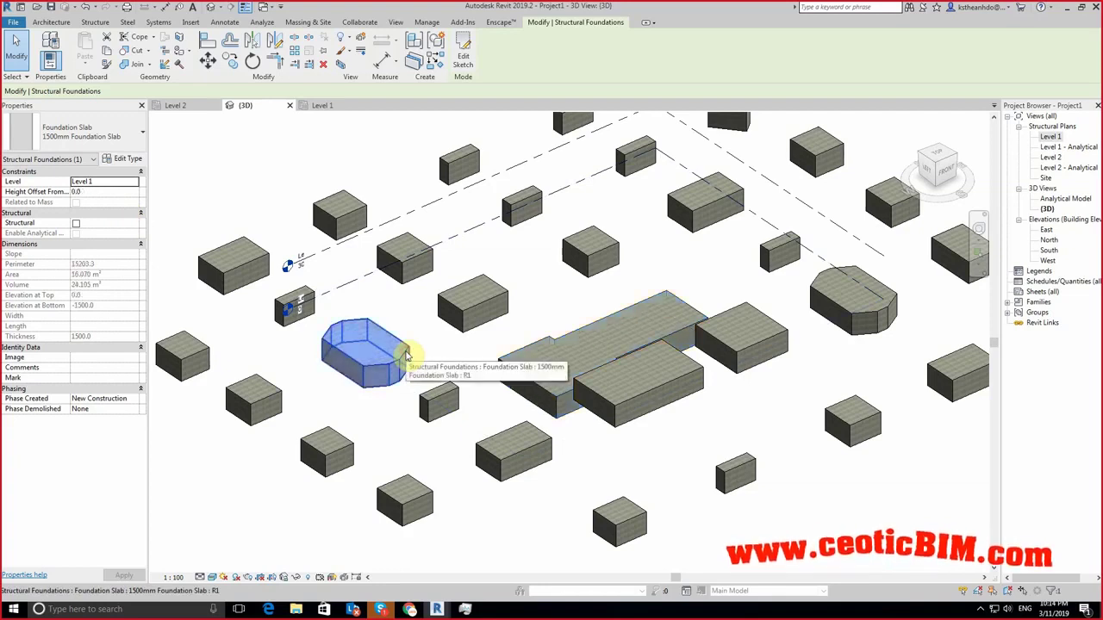
left_click(99, 194)
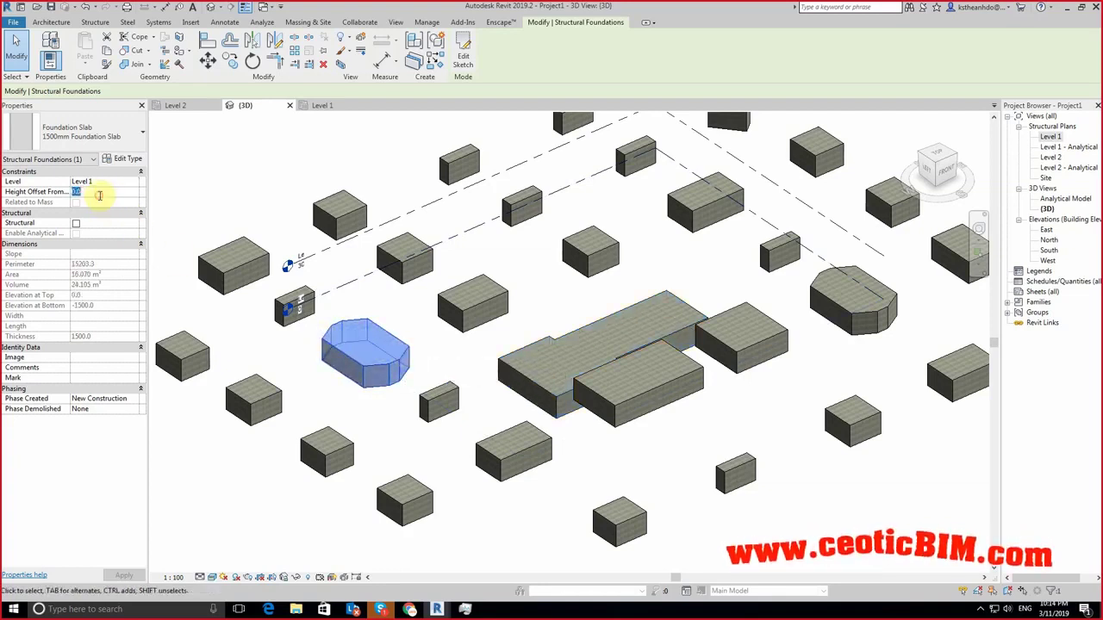
left_click(485, 308)
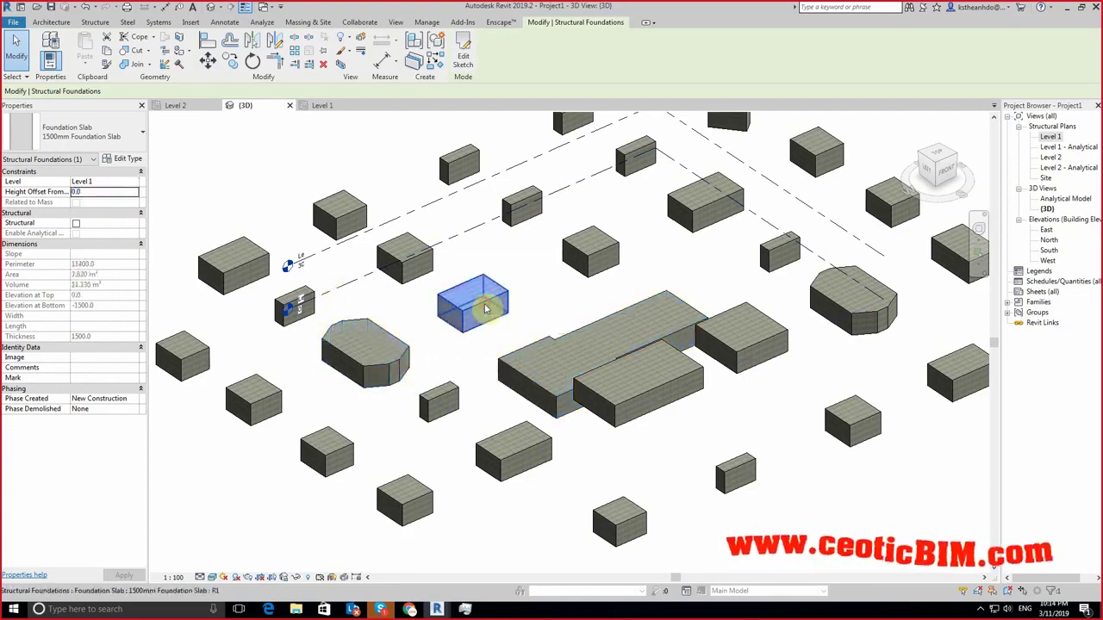
left_click(571, 334)
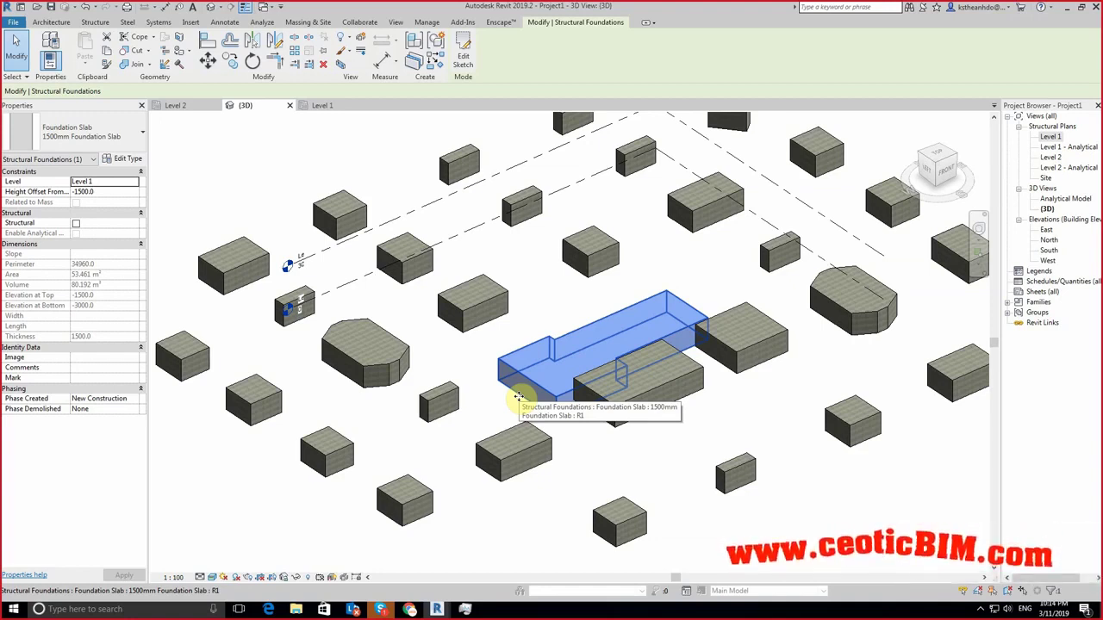
left_click(518, 396)
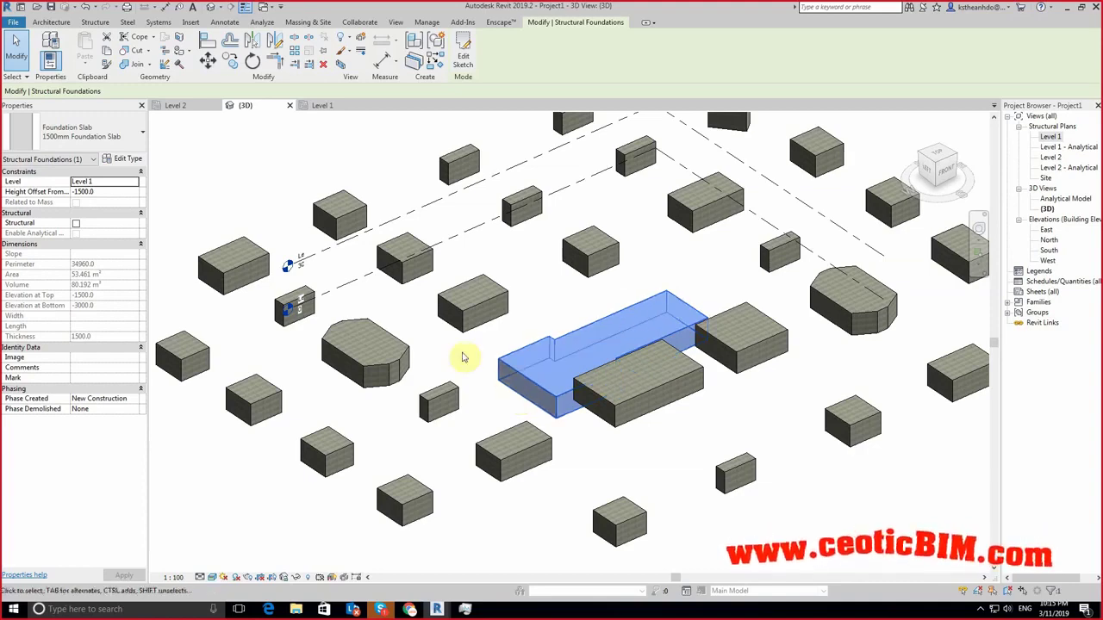
left_click(517, 496)
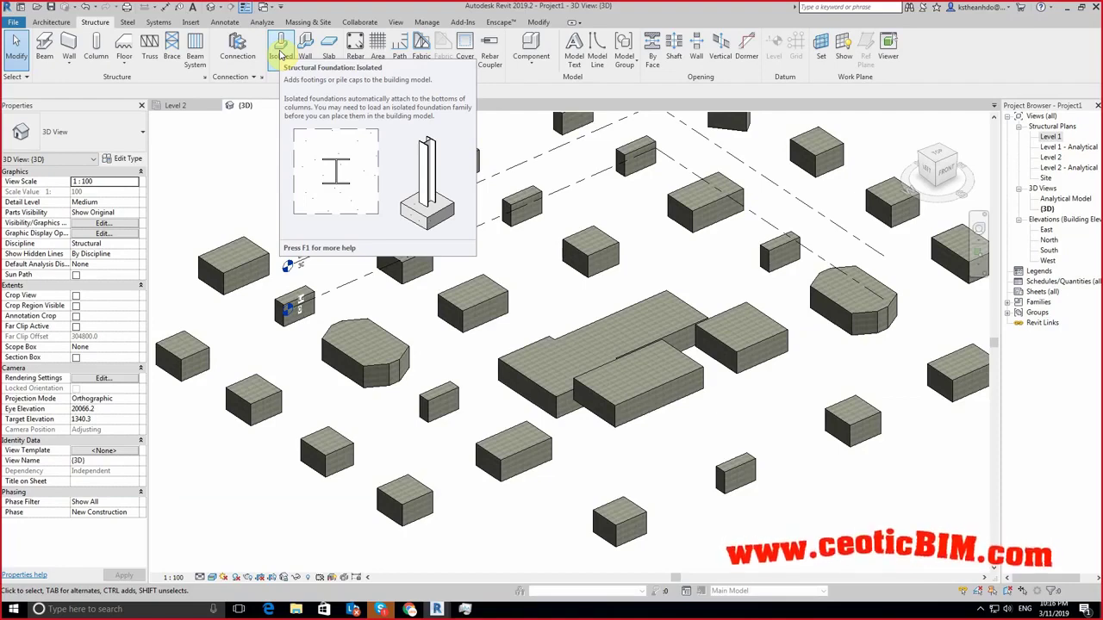
left_click(541, 344)
left_click(405, 349)
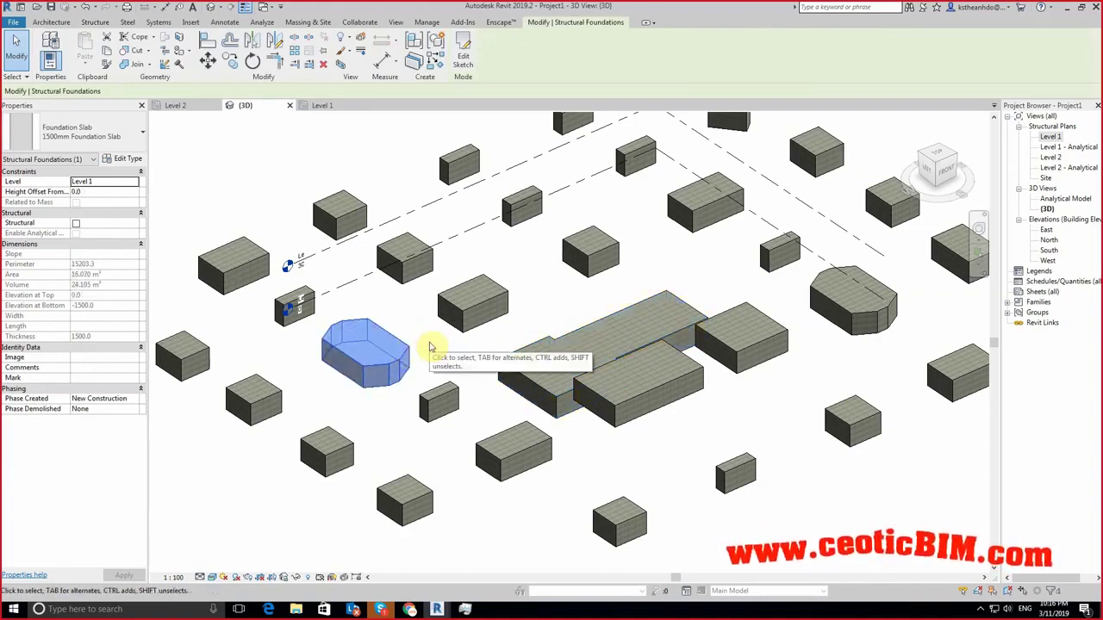
key("Escape")
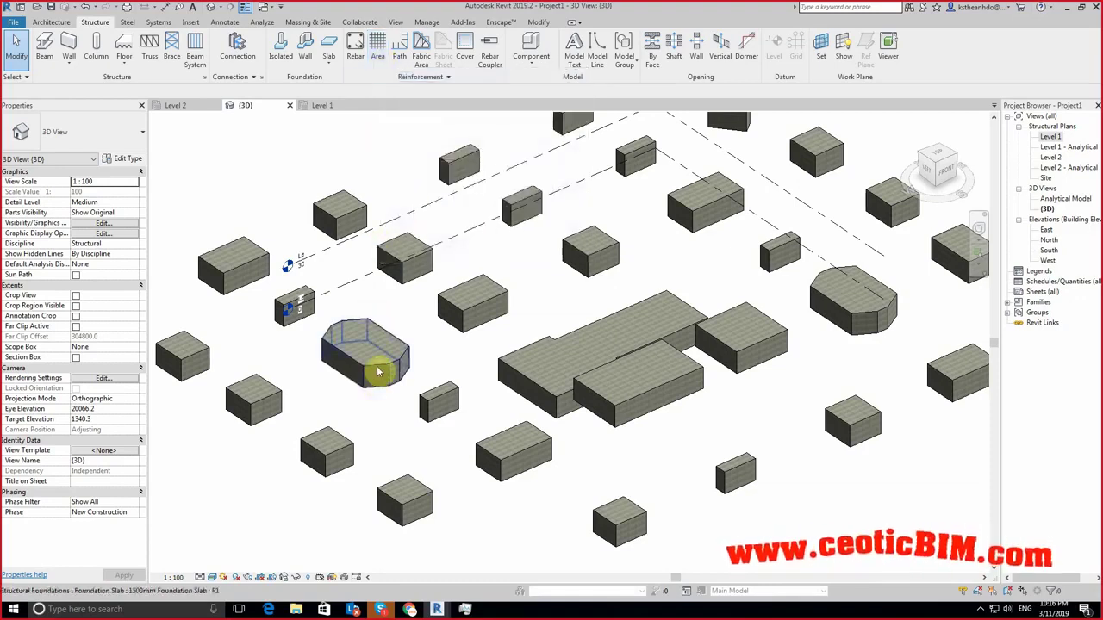
left_click(433, 259)
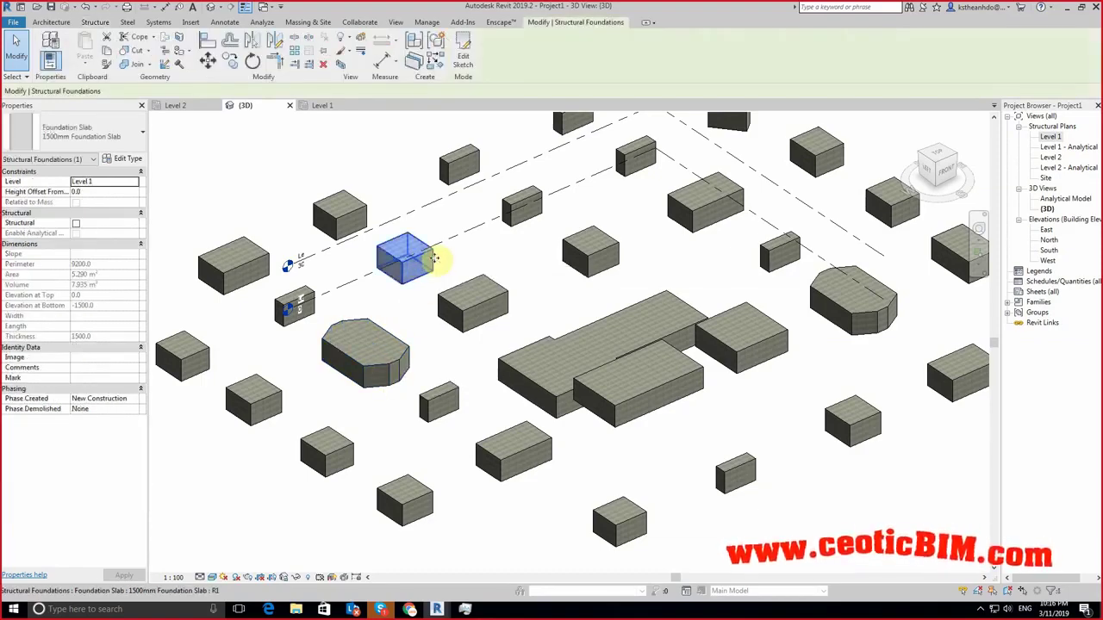
left_click(508, 318)
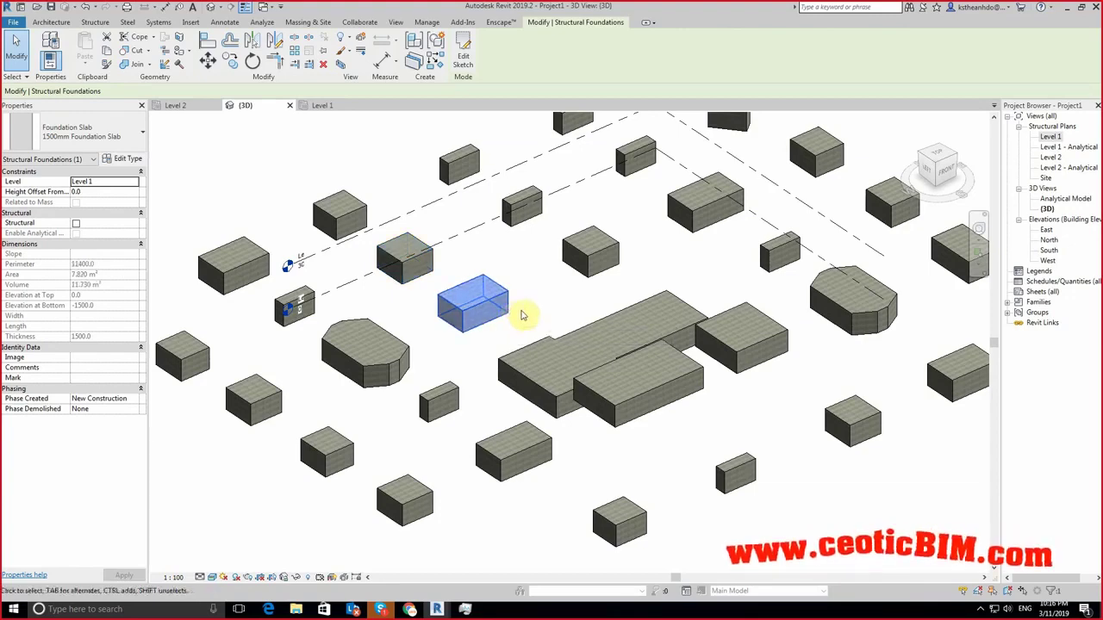
left_click(522, 315)
Step: Zoom in on the octagonal pile cap, then zoom back out
scroll(451, 333, "up", 3)
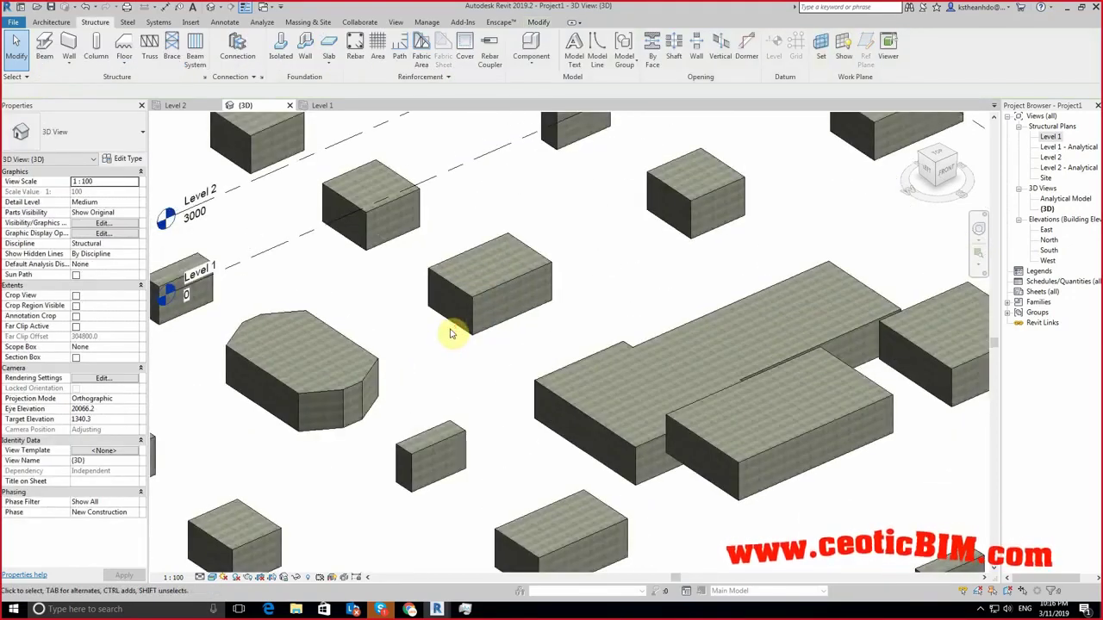
scroll(465, 358, "up", 2)
scroll(293, 347, "up", 2)
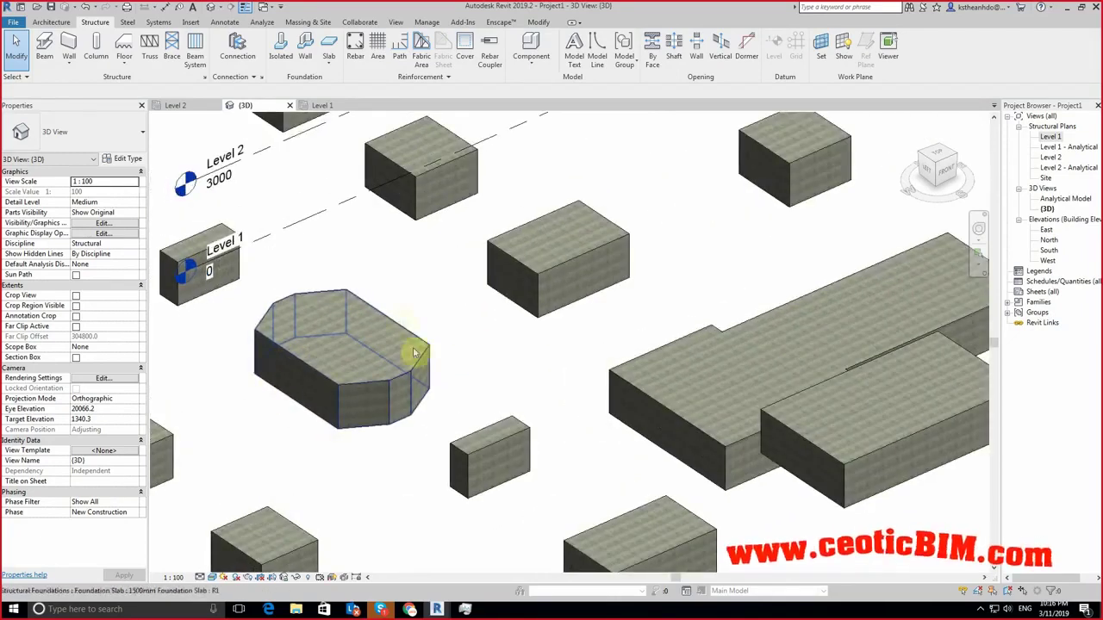
scroll(419, 356, "up", 3)
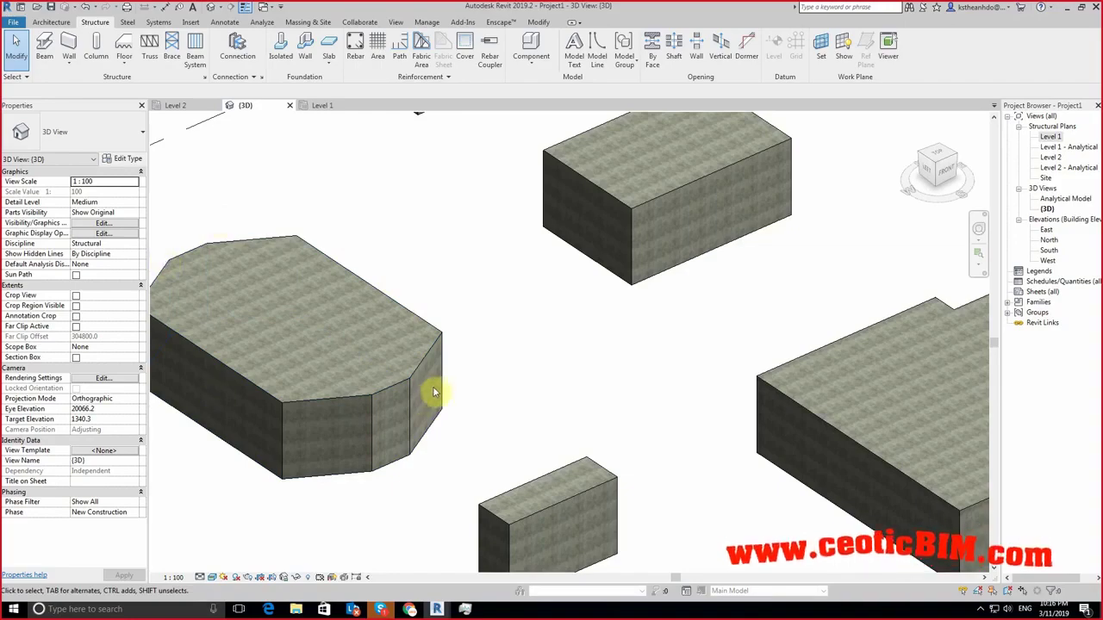
scroll(441, 388, "down", 3)
scroll(443, 374, "down", 2)
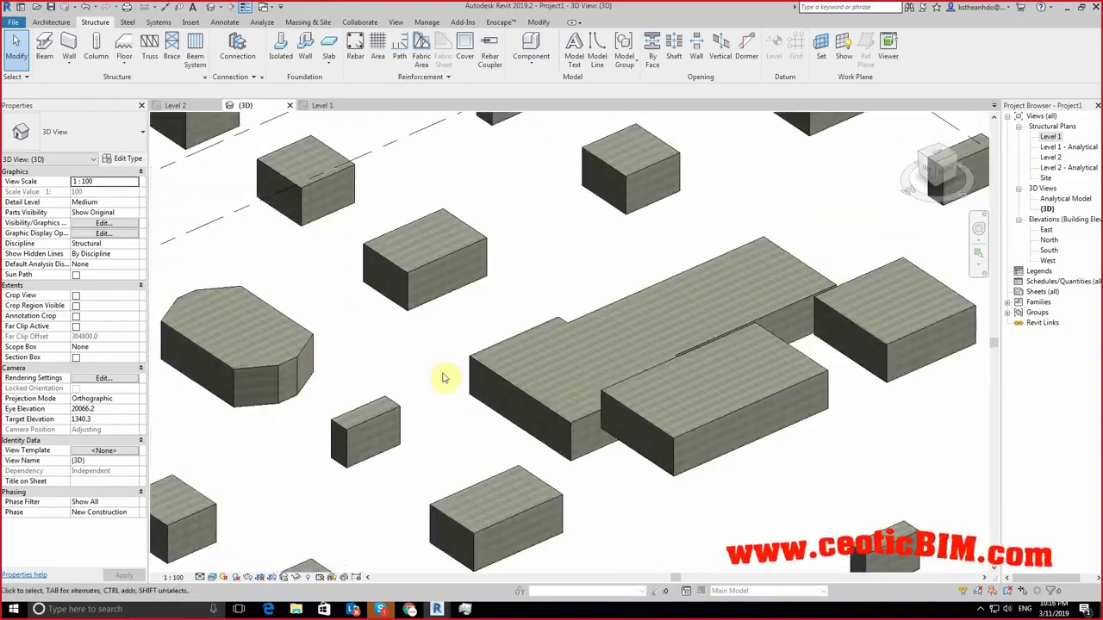
scroll(436, 369, "down", 2)
scroll(436, 366, "up", 2)
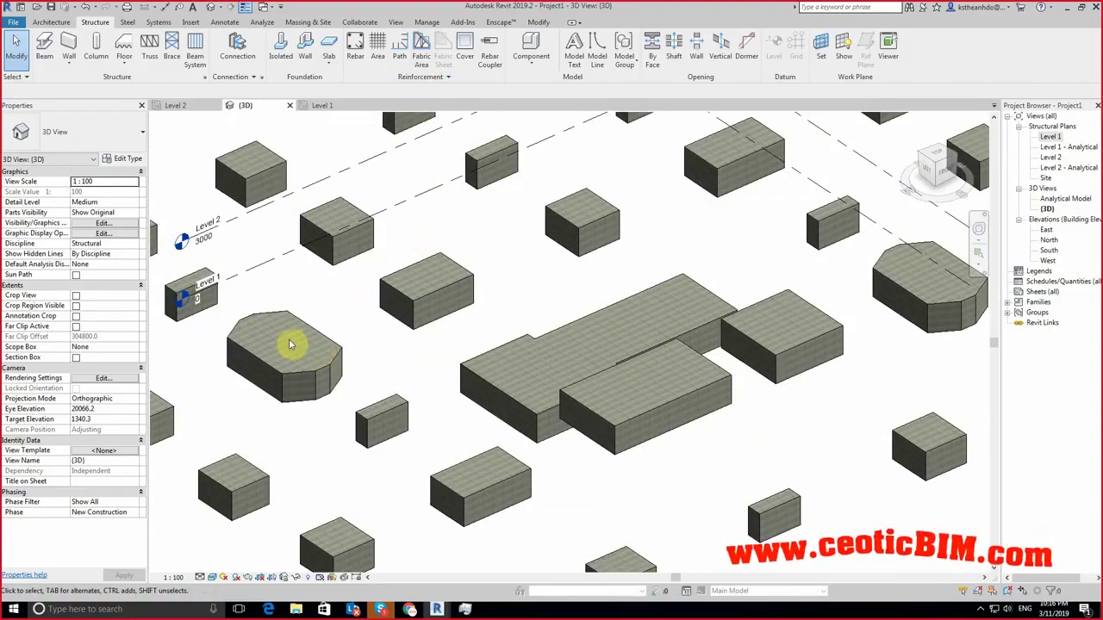
Step: Orbit the 3D view to a new angle and reselect the large foundation slab
left_click(473, 370)
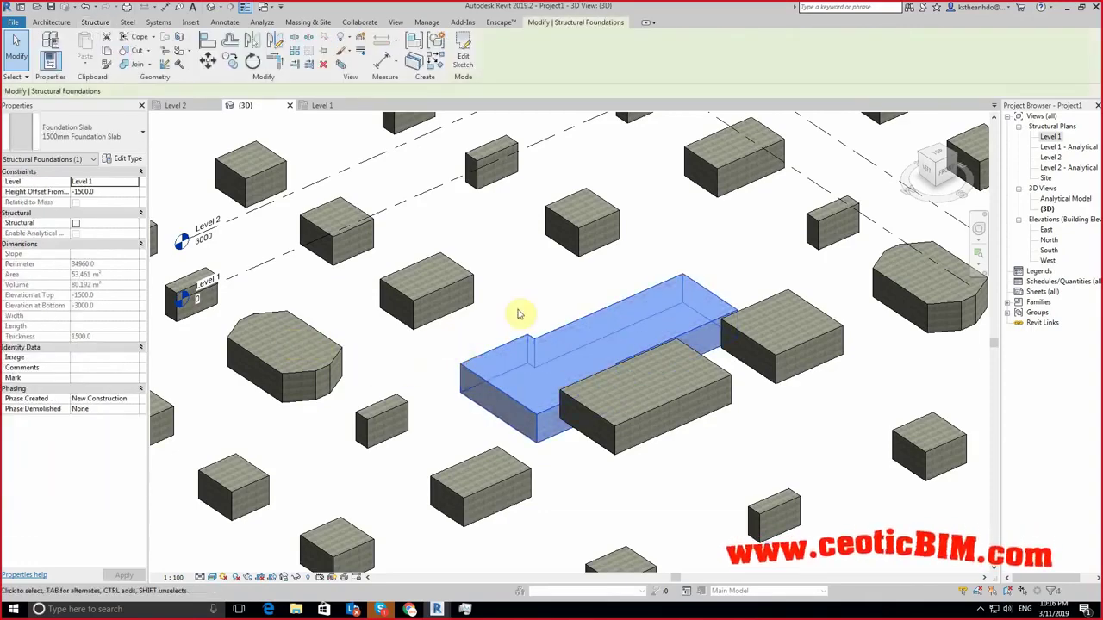
left_click(522, 313)
mouse_move(522, 313)
middle_mouse_down("shift")
mouse_move(515, 362)
mouse_move(524, 381)
mouse_move(423, 253)
mouse_move(572, 374)
mouse_move(525, 376)
mouse_move(422, 326)
middle_mouse_up("shift")
left_click(474, 363)
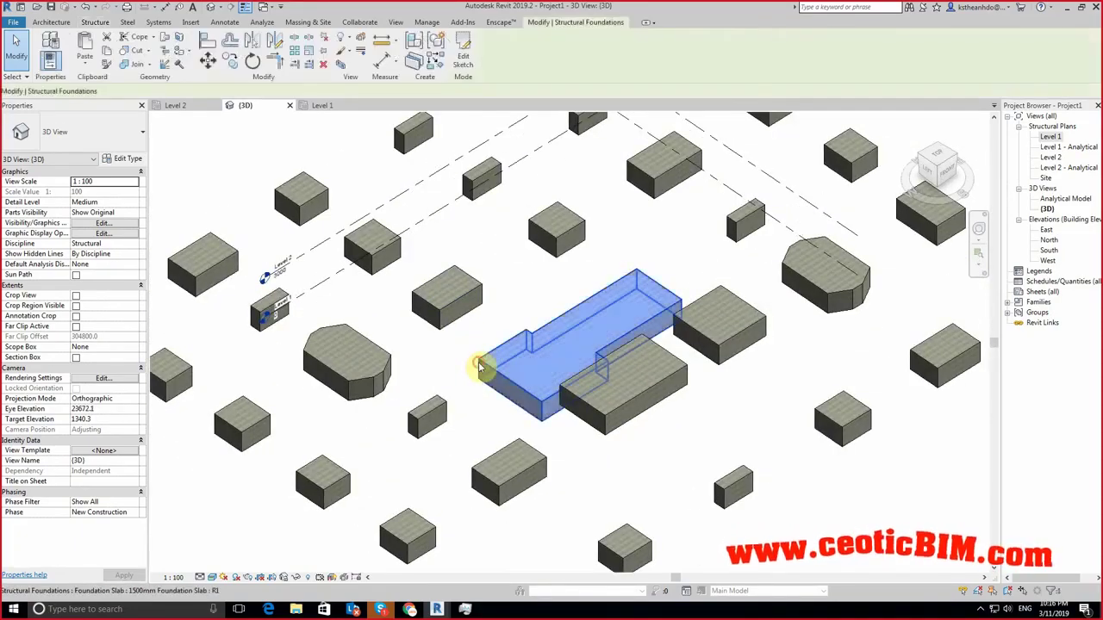
key("Escape")
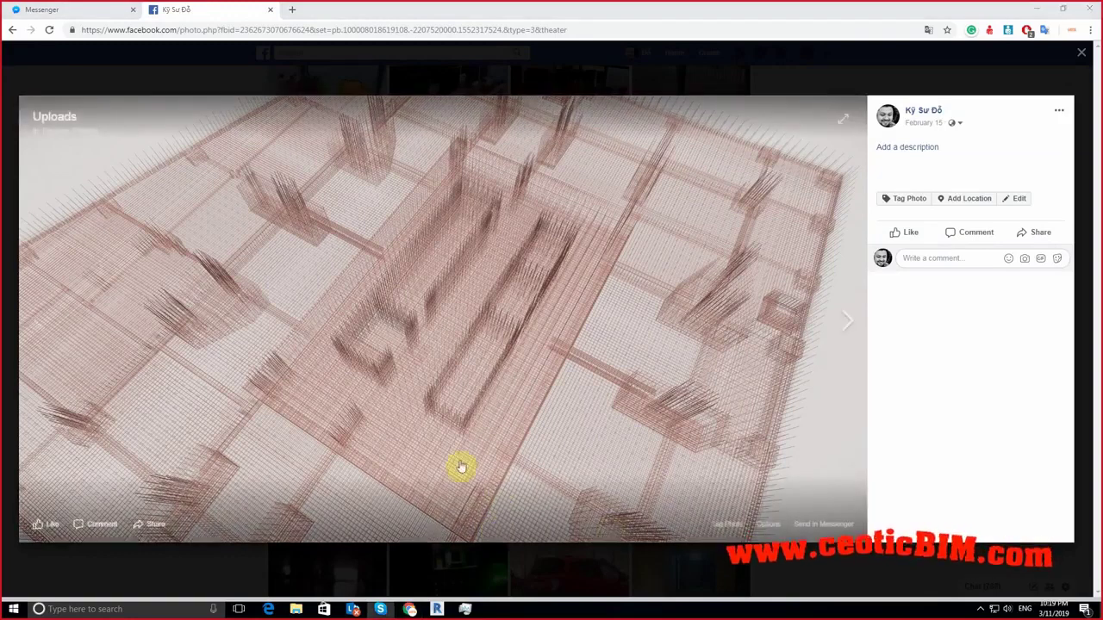
mouse_move(517, 374)
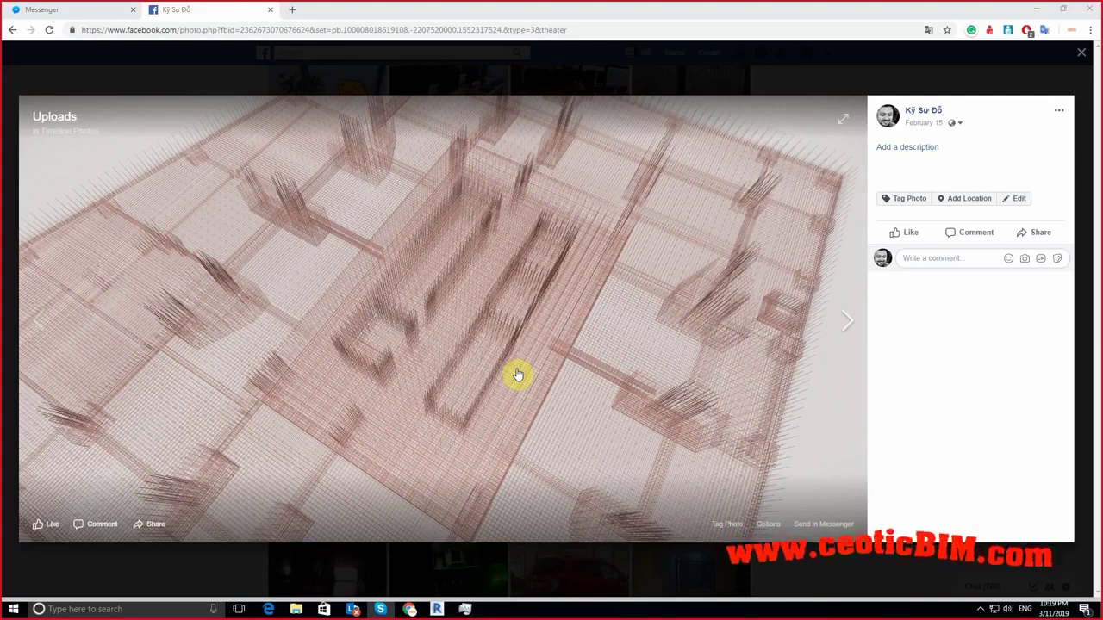
Step: Advance three photos in the Facebook uploads to the vertical column starter bars on a reinforcement mesh
left_click(850, 333)
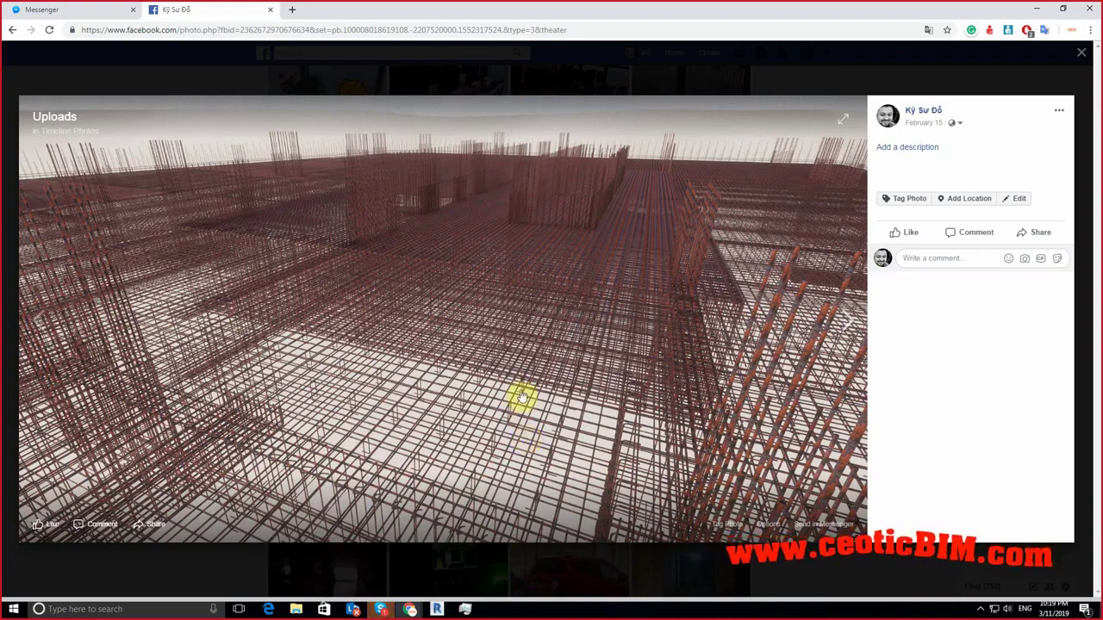
left_click(841, 344)
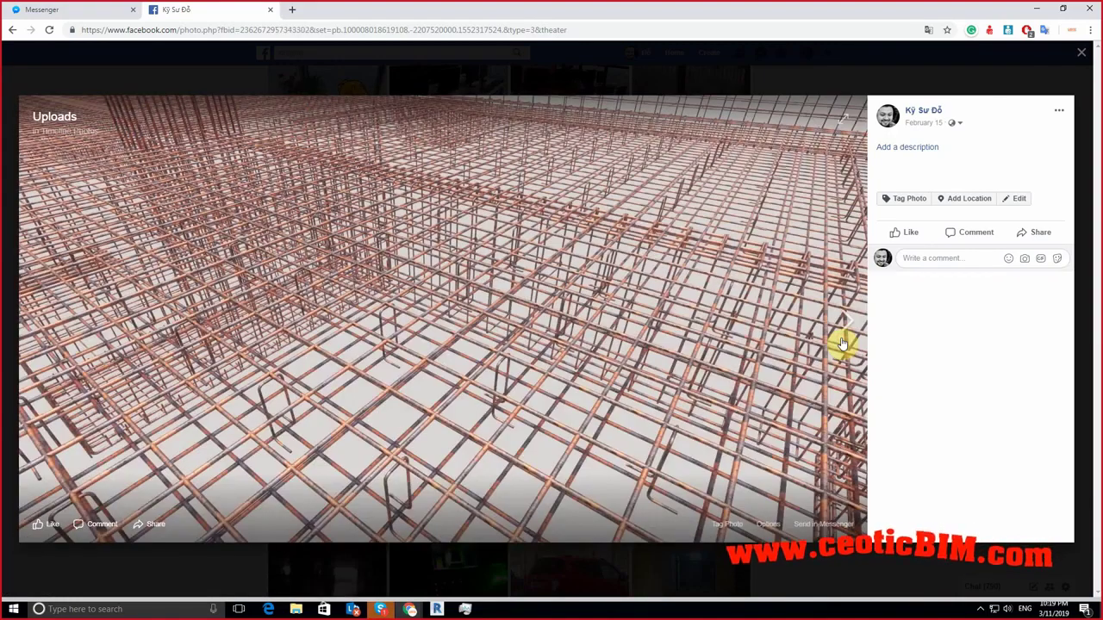
left_click(842, 344)
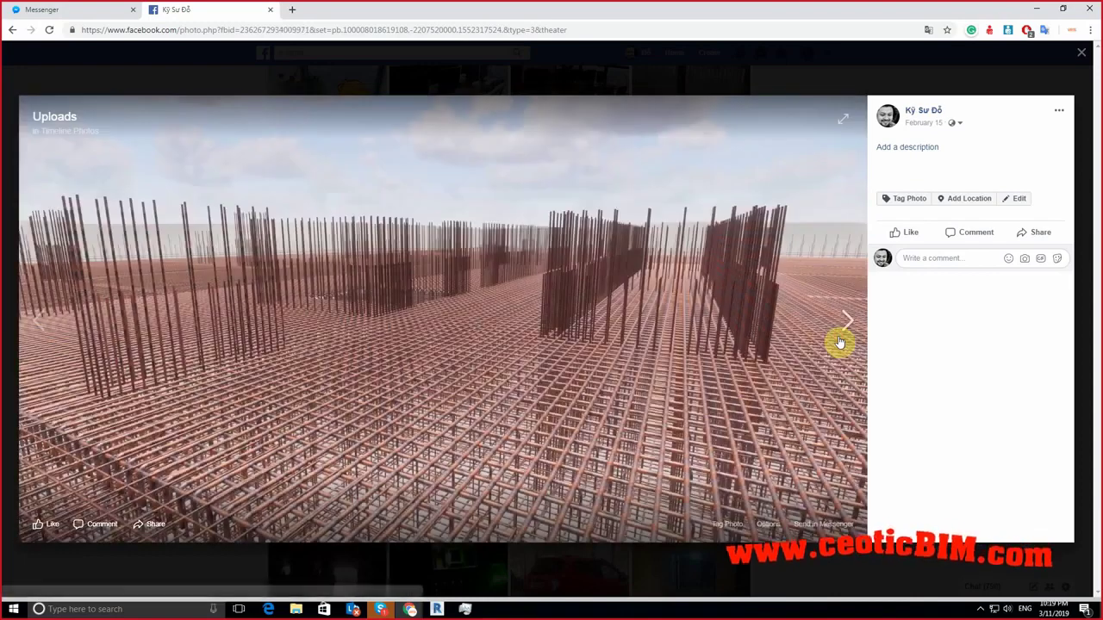
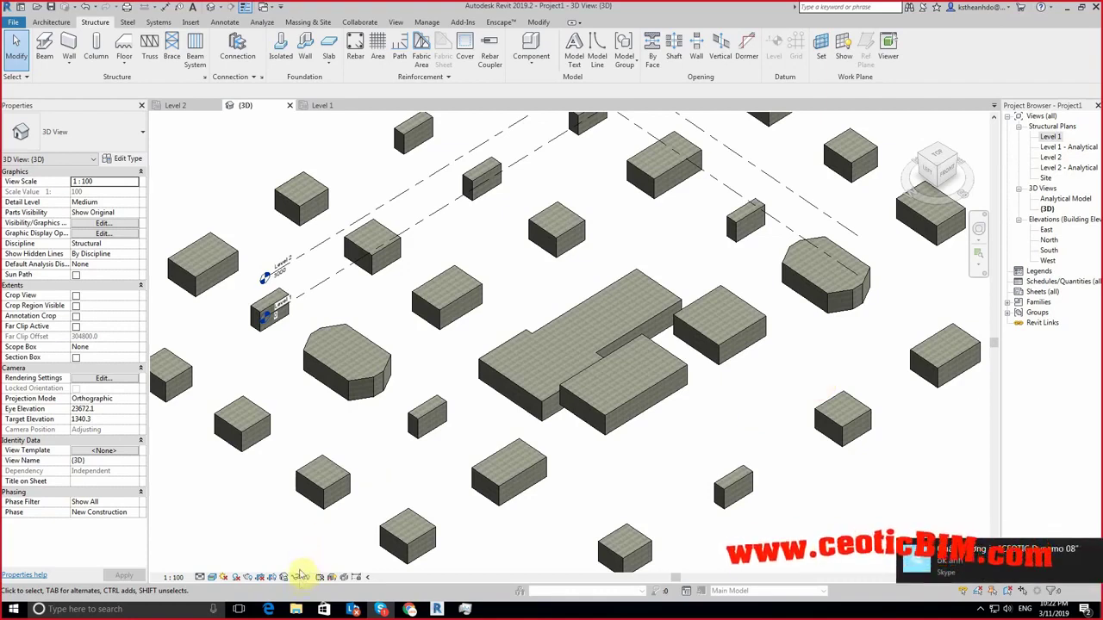
Step: Check the Analytical Model 3D view, then return to the shaded 3D view
left_click(324, 579)
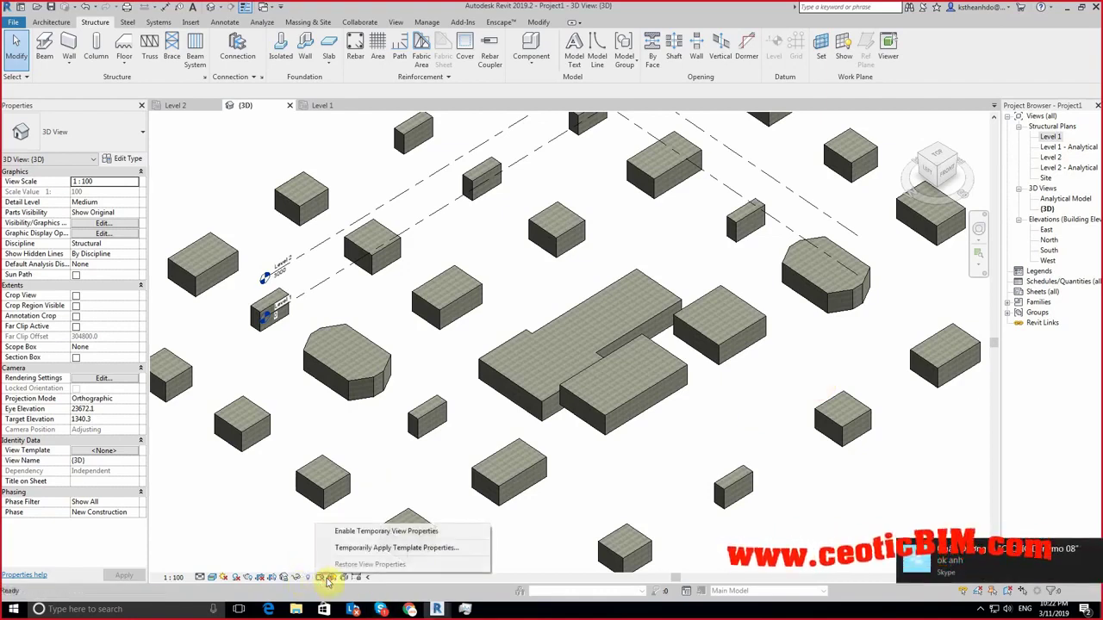
left_click(261, 556)
double_click(1047, 198)
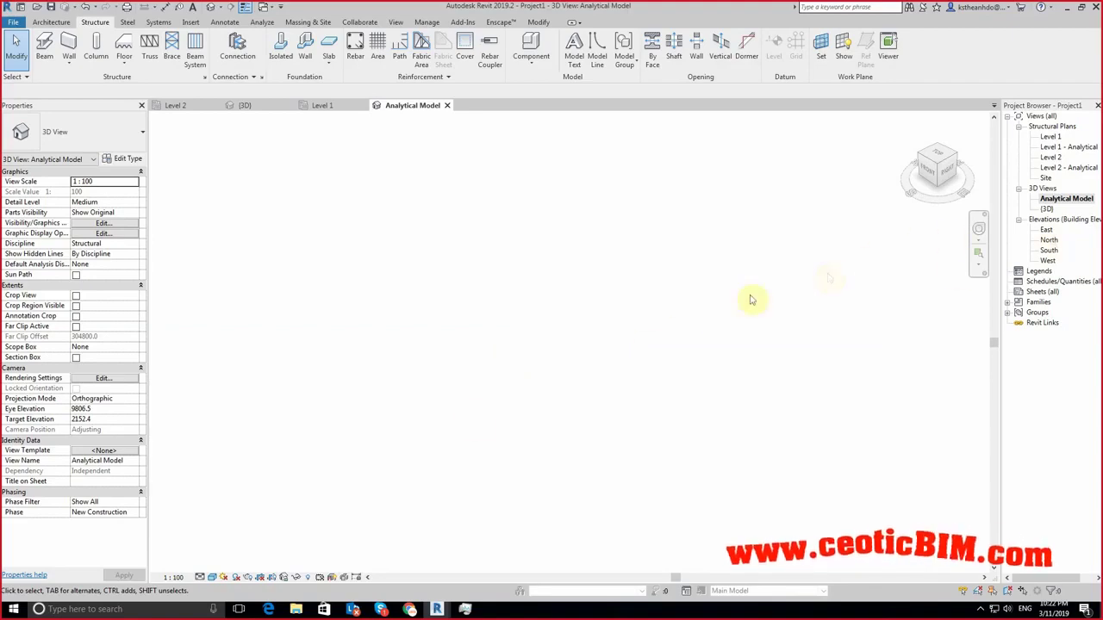
double_click(1047, 208)
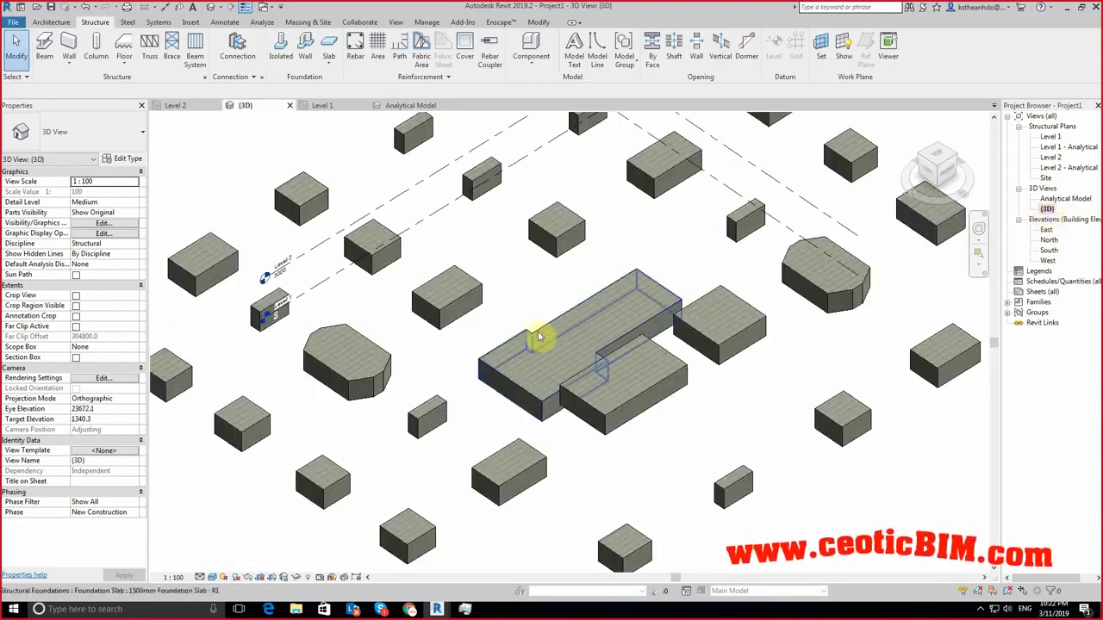
Step: Window-select the whole model and filter the selection down to Structural Foundations only
left_click(537, 334)
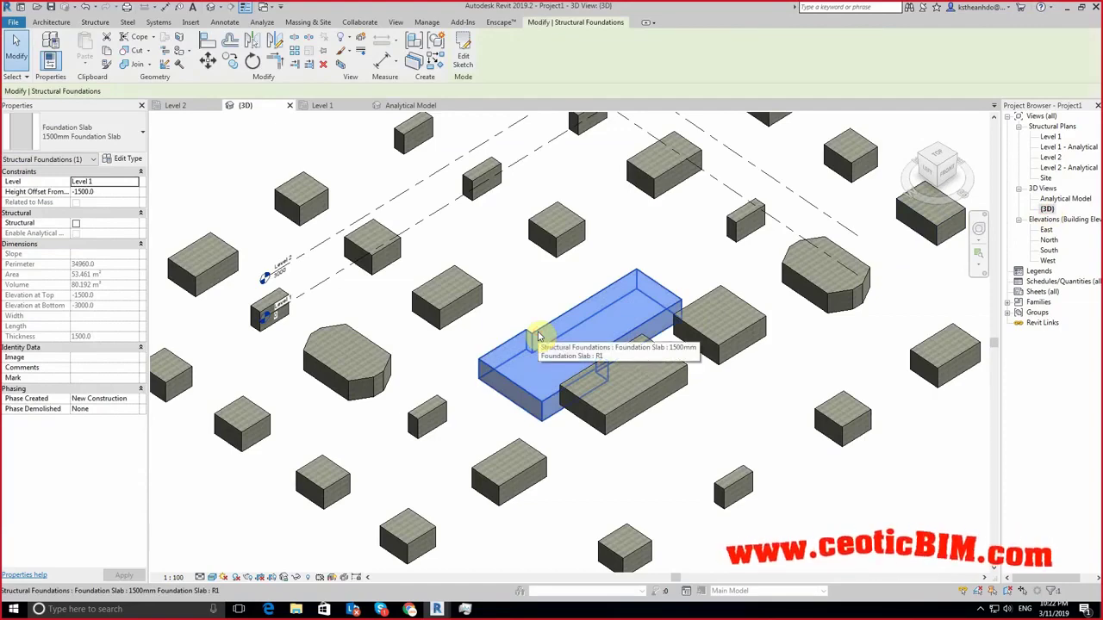
scroll(389, 264, "down", 4)
scroll(389, 264, "down", 2)
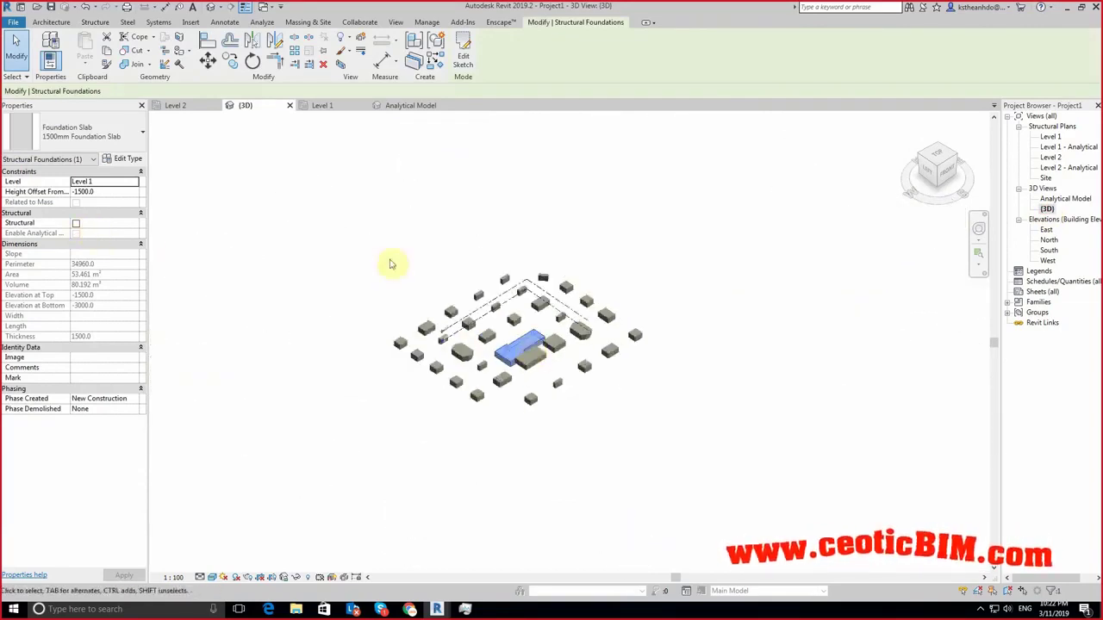
left_click_drag(216, 207, 788, 474)
left_click(463, 45)
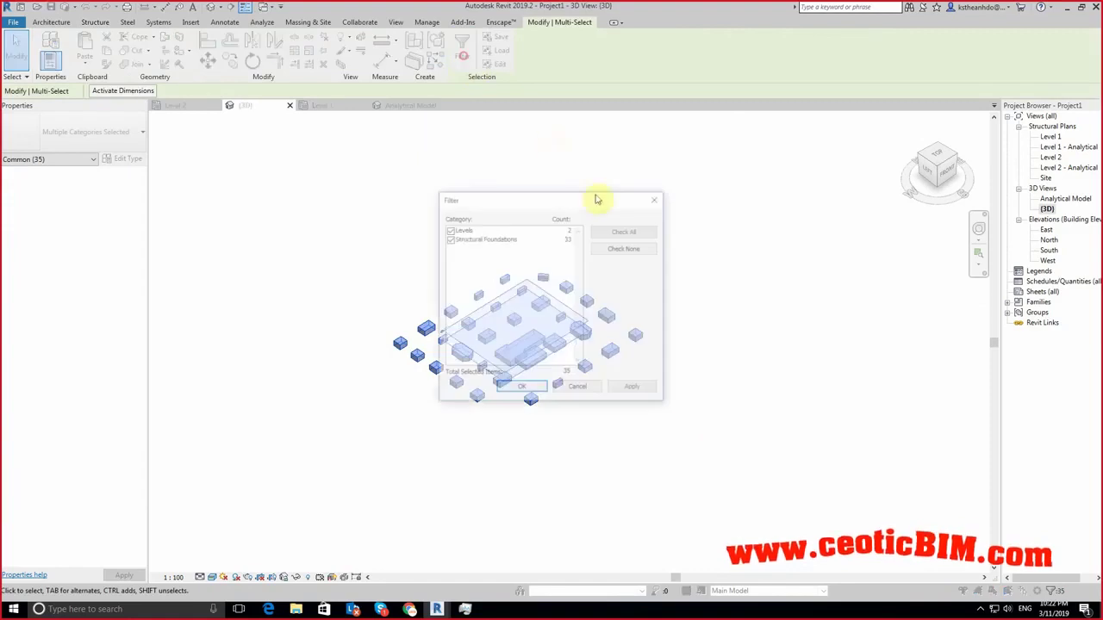
left_click(626, 248)
left_click(448, 239)
left_click(515, 389)
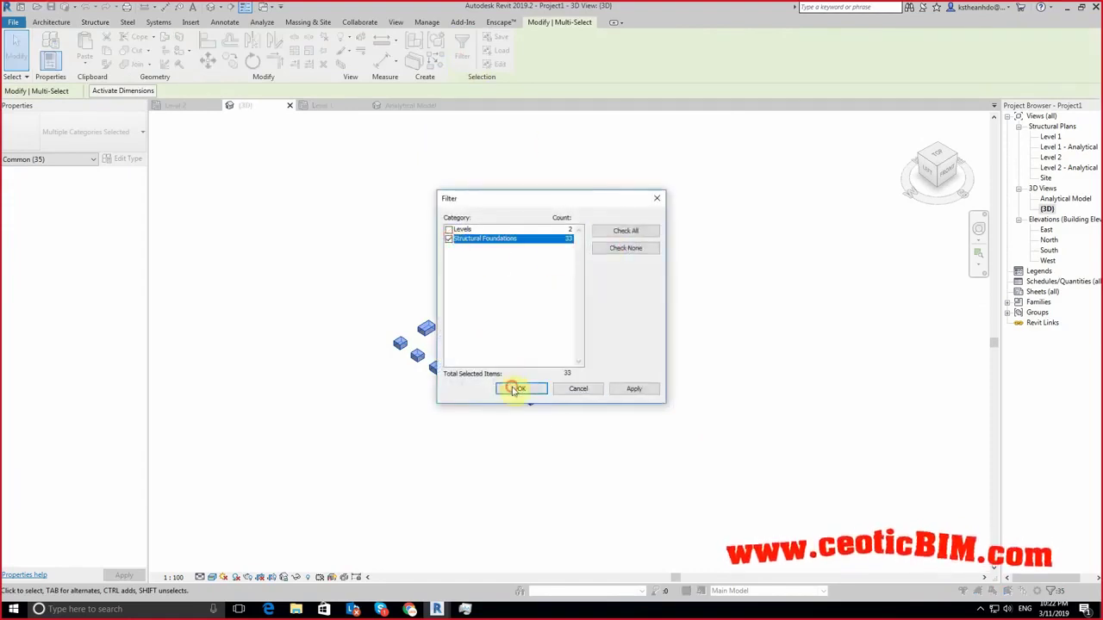
Step: Tick Structural for the 33 selected foundations in Properties and apply it
left_click(76, 224)
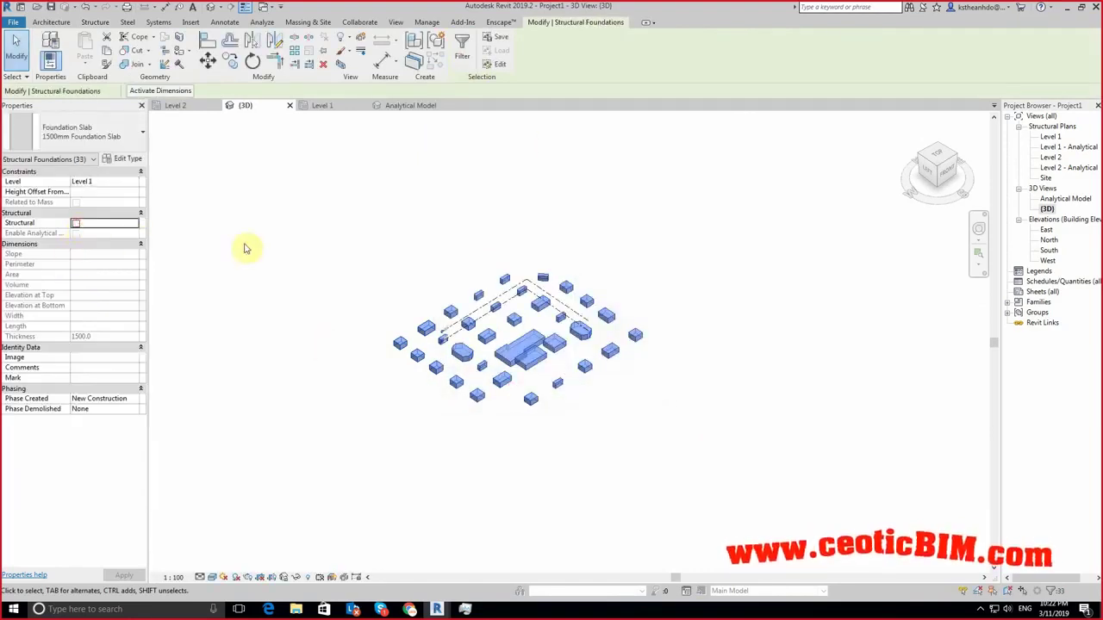
left_click(76, 224)
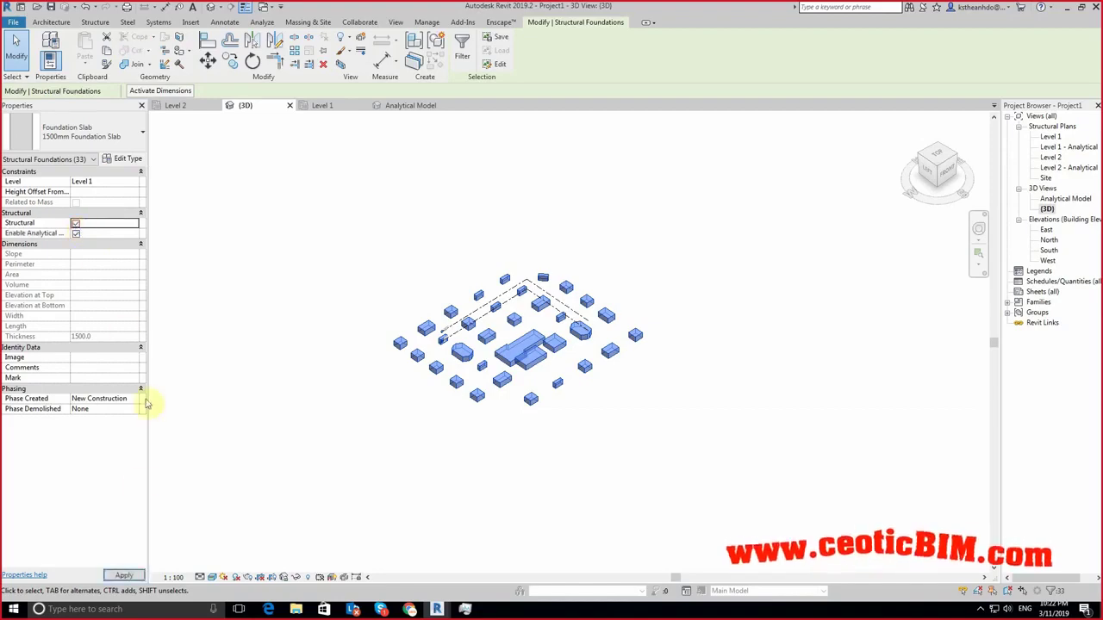
left_click(124, 574)
left_click(247, 547)
scroll(517, 405, "up", 3)
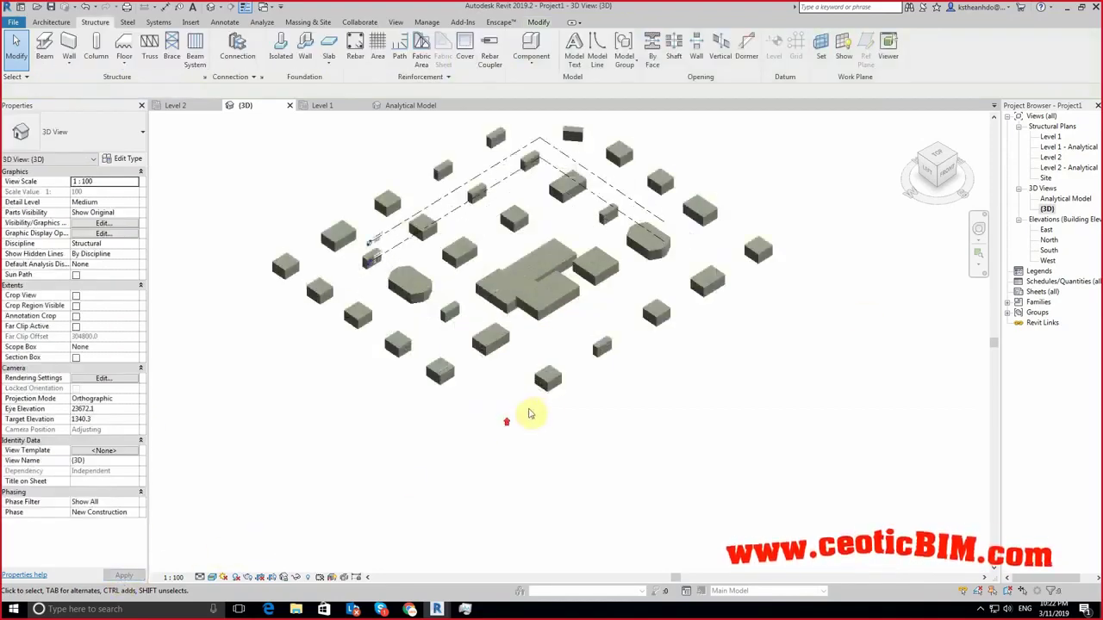
double_click(1066, 198)
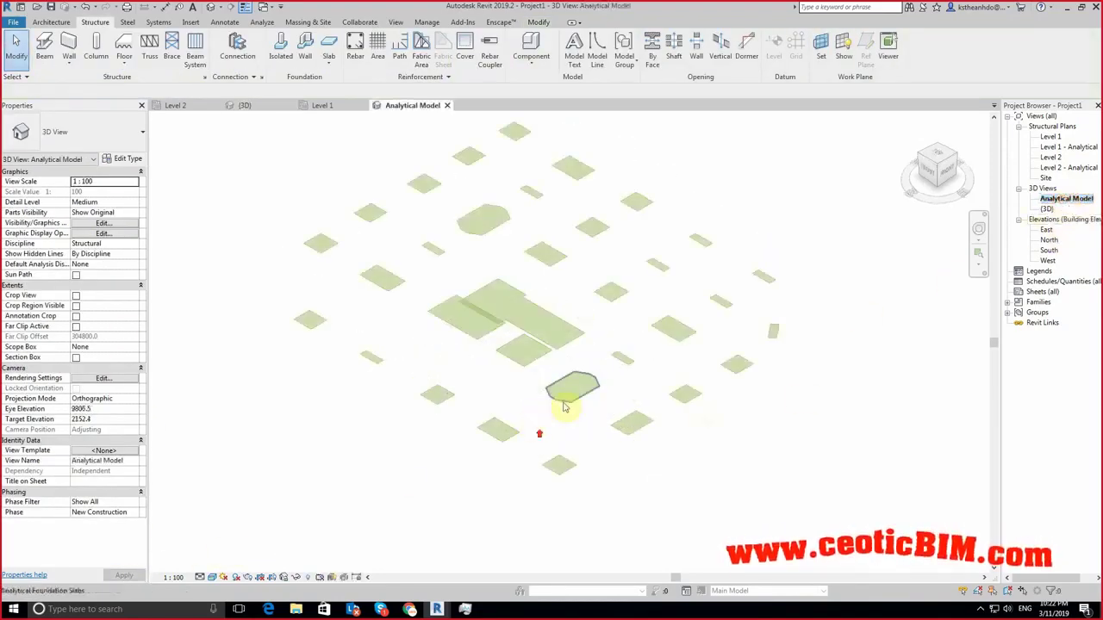
mouse_move(782, 476)
middle_mouse_down("shift")
mouse_move(619, 352)
mouse_move(810, 435)
middle_mouse_up("shift")
mouse_move(773, 389)
middle_mouse_down("shift")
mouse_move(763, 483)
mouse_move(825, 500)
mouse_move(771, 520)
mouse_move(827, 434)
mouse_move(810, 468)
mouse_move(801, 461)
middle_mouse_up("shift")
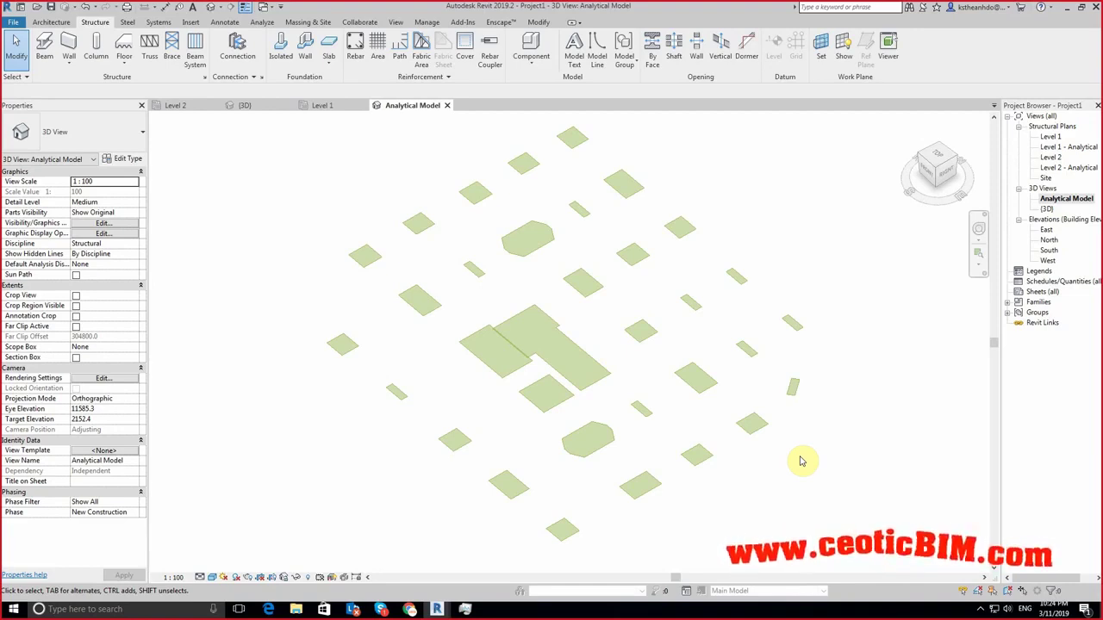
left_click(1047, 209)
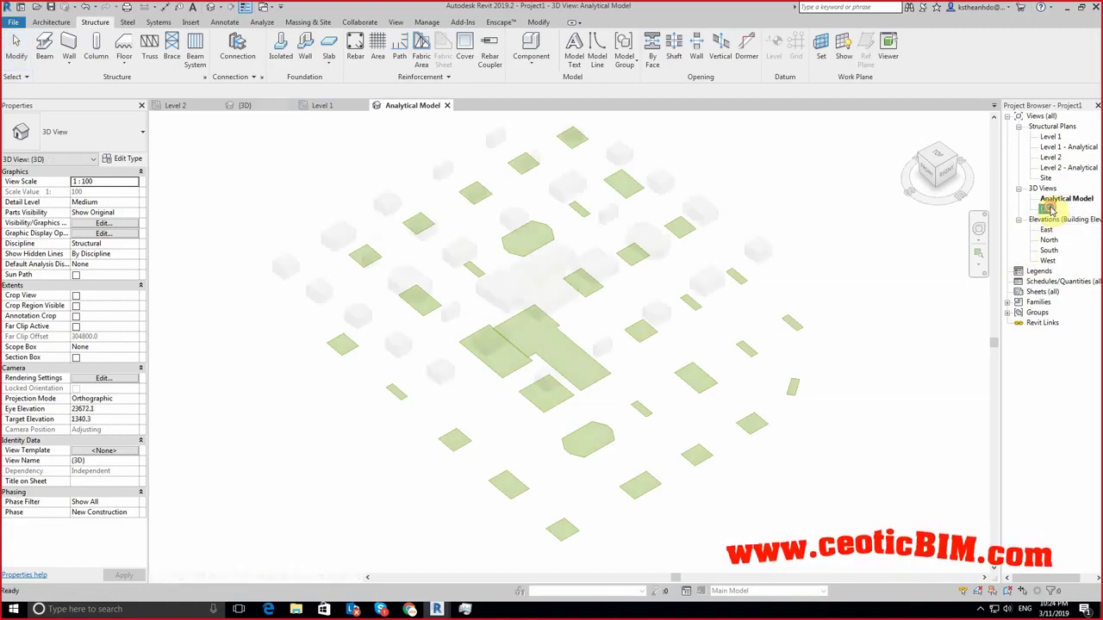
double_click(1050, 210)
mouse_move(776, 365)
middle_mouse_down("shift")
mouse_move(758, 424)
mouse_move(556, 368)
middle_mouse_up("shift")
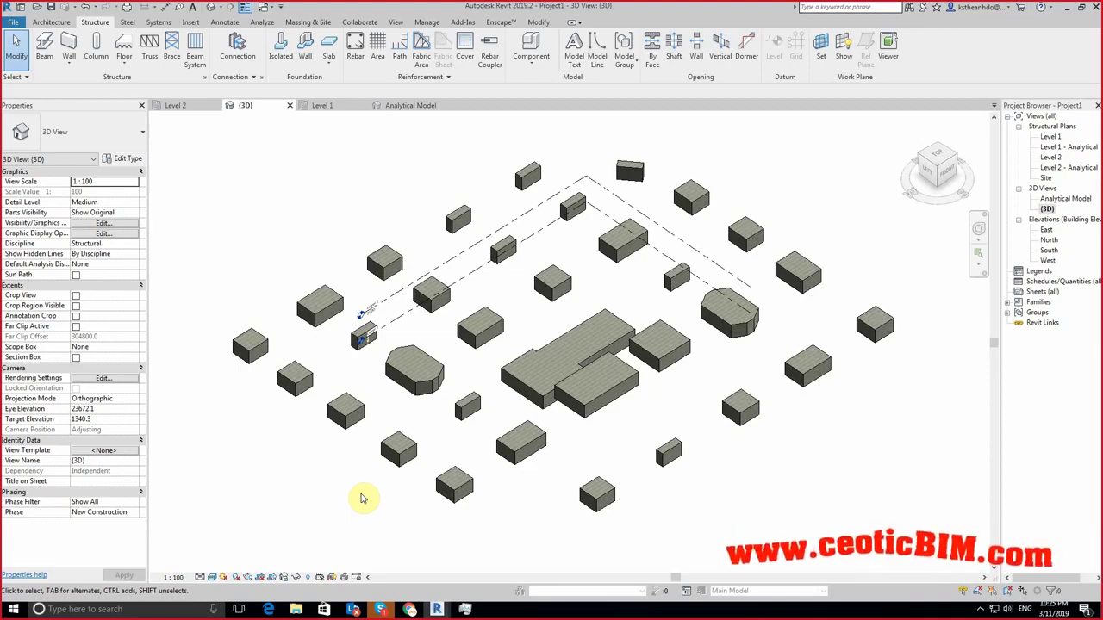
double_click(1049, 136)
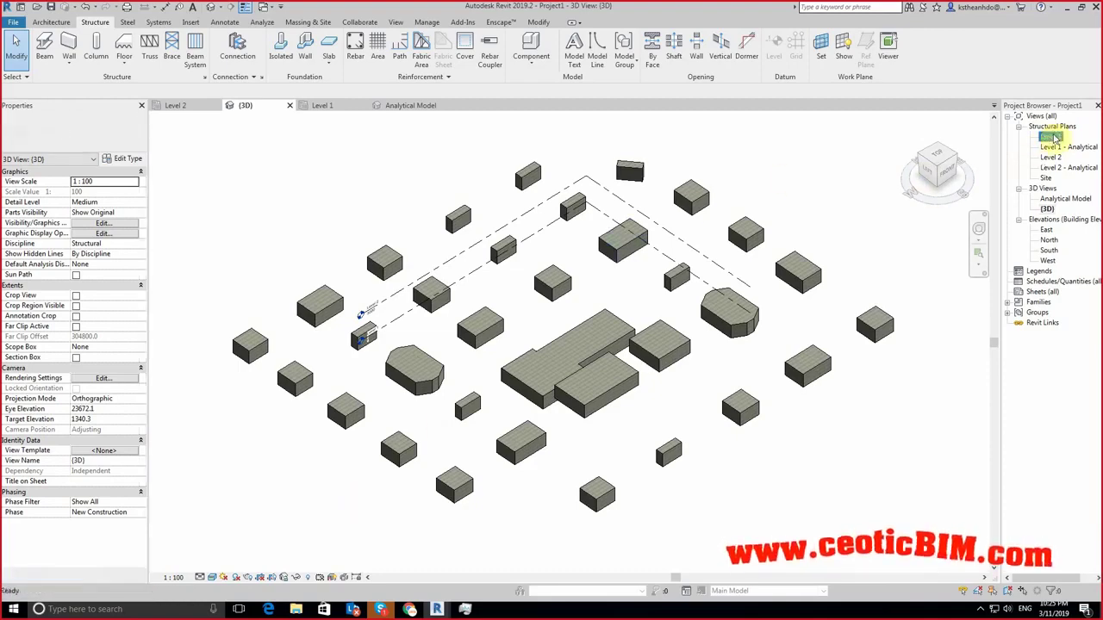
Step: Window-select all elements across the grid in the Level 1 plan
middle_click_drag(900, 292, 849, 349)
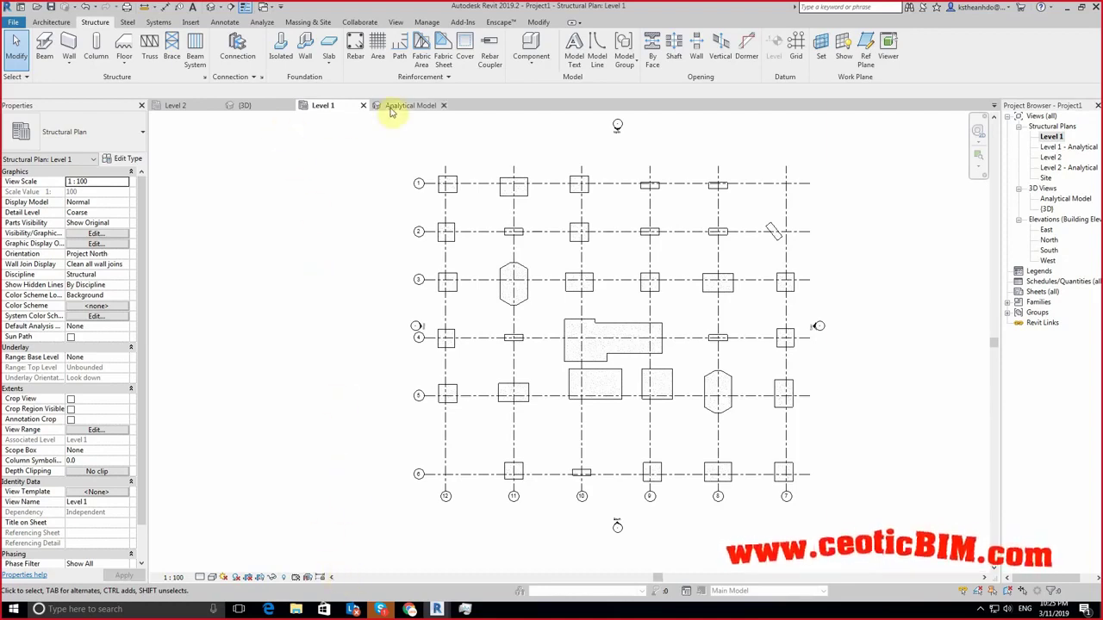
mouse_move(376, 148)
left_mouse_down()
mouse_move(846, 507)
mouse_move(423, 179)
left_mouse_up()
left_click(457, 197)
left_click_drag(367, 147, 823, 532)
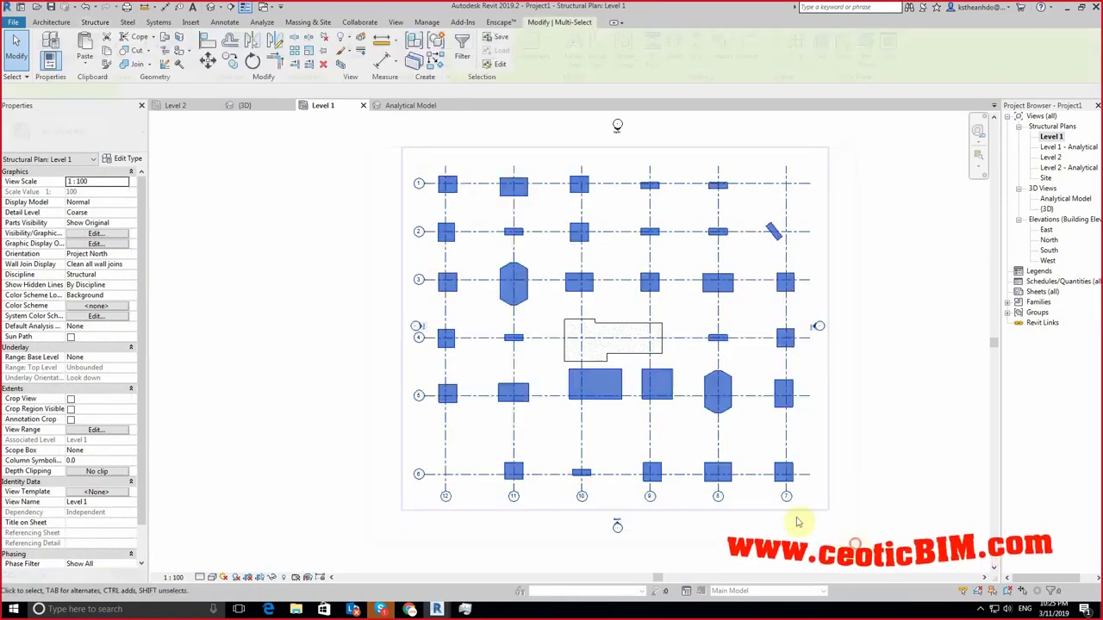
Step: Filter the selection to 02_PileCap.dwg and Structural Foundations, then delete them
left_click(463, 51)
left_click(626, 247)
left_click(448, 229)
left_click(456, 238)
left_click(448, 247)
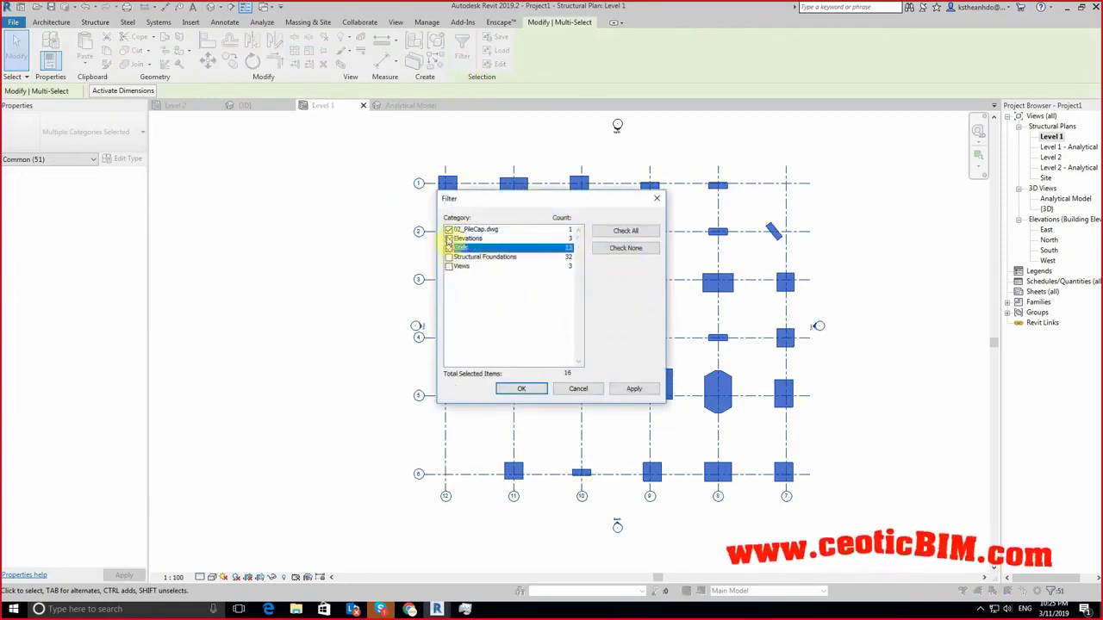
left_click(448, 257)
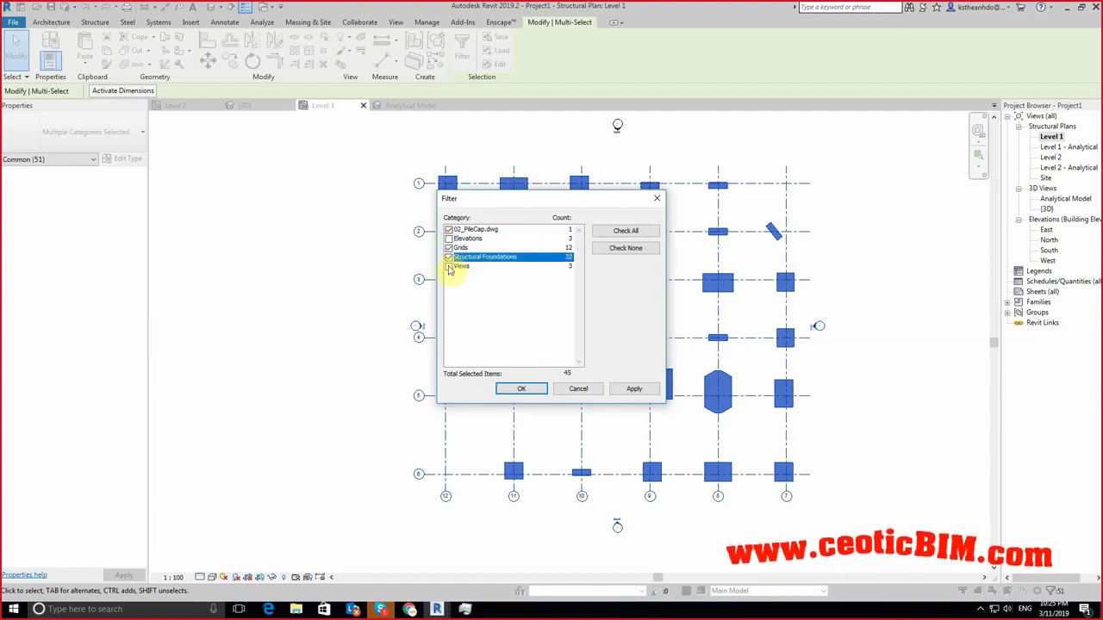
left_click(449, 266)
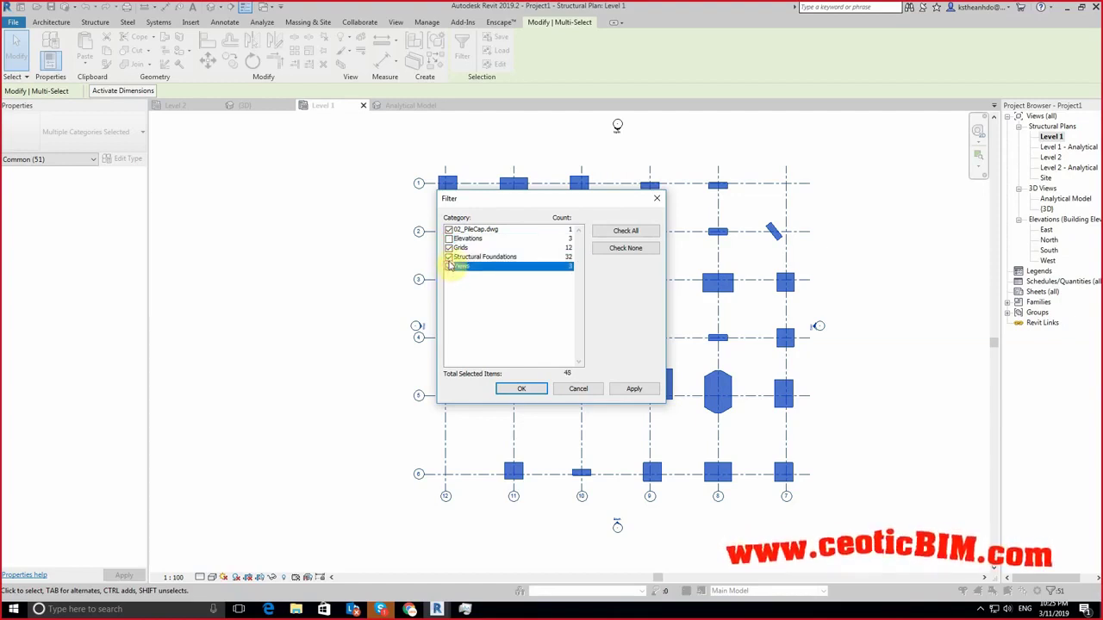
left_click(449, 267)
left_click(449, 248)
left_click(449, 239)
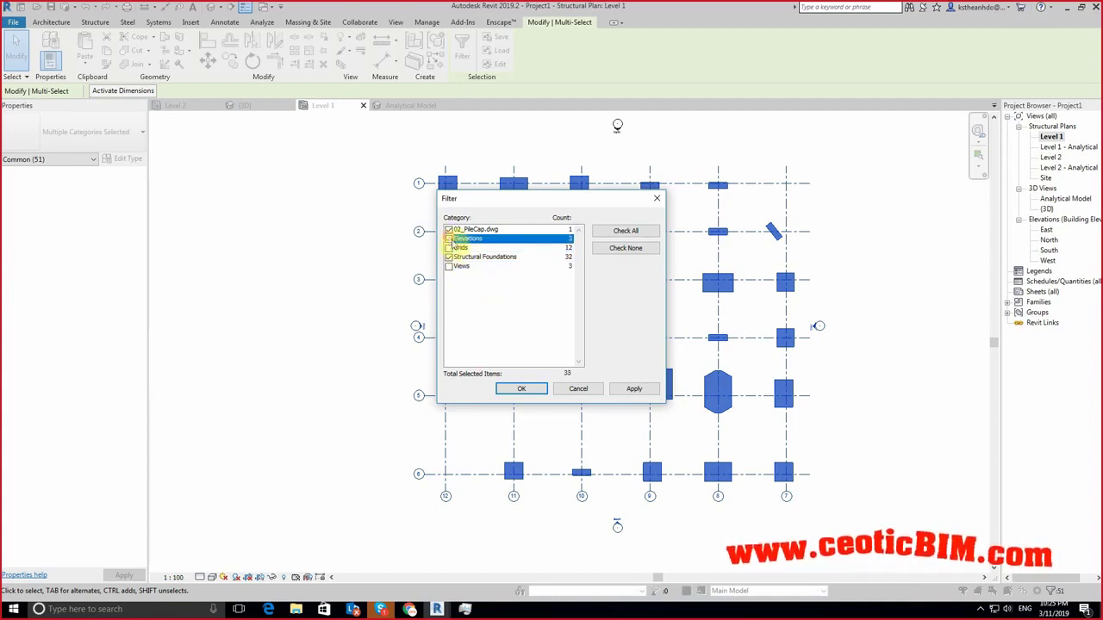
left_click(632, 389)
left_click(517, 389)
key("Delete")
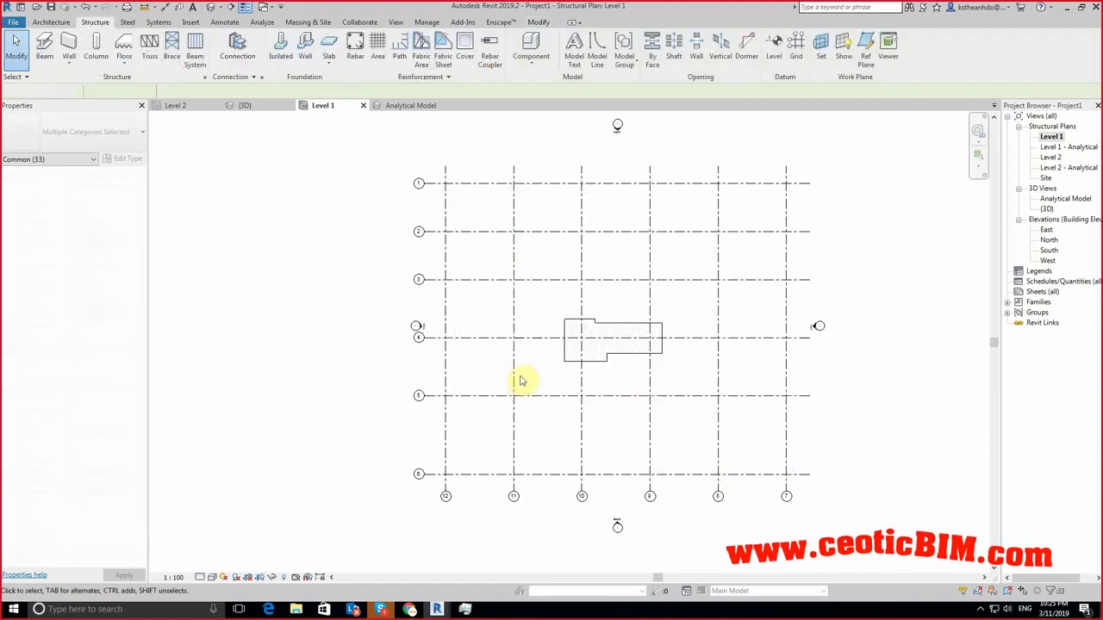
left_click_drag(526, 297, 718, 396)
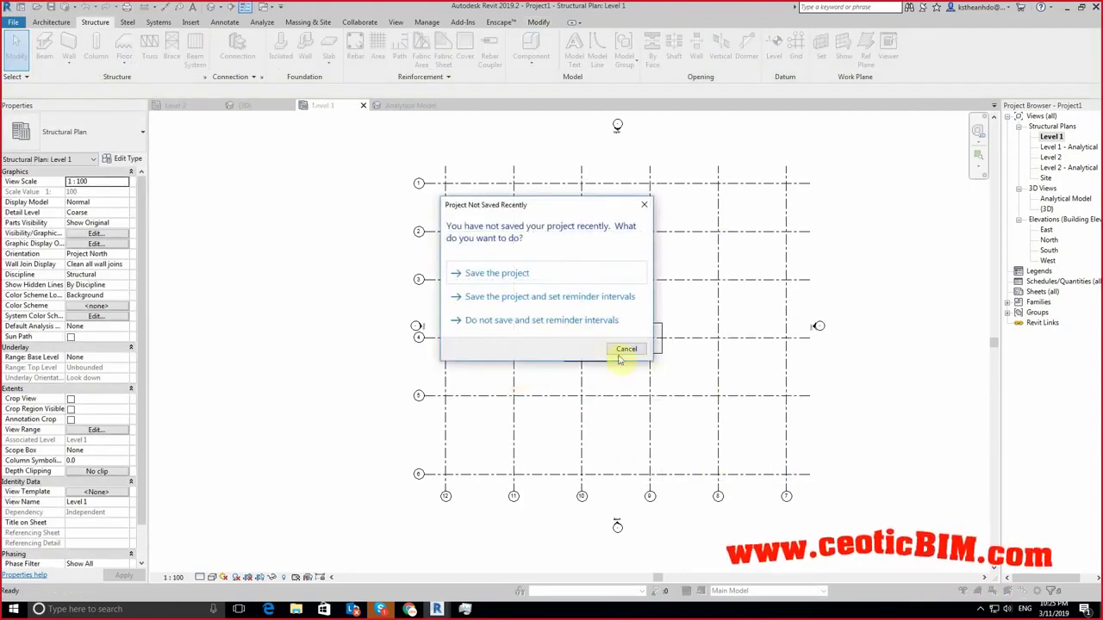
Step: Dismiss the save reminder and delete the remaining central foundation slab
left_click(622, 349)
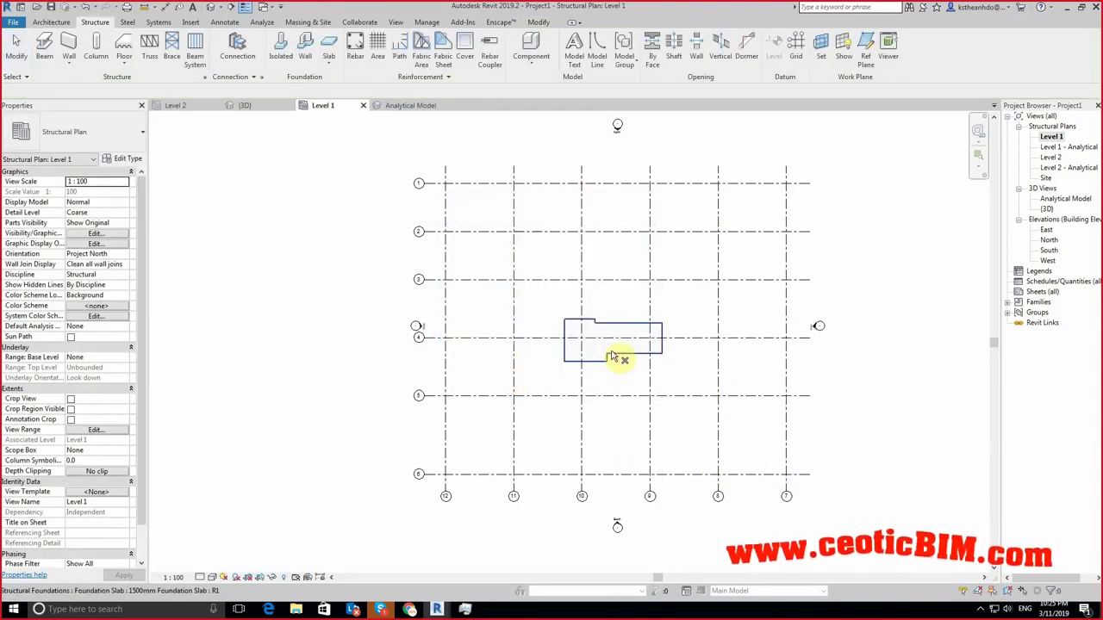
left_click(612, 358)
key("Delete")
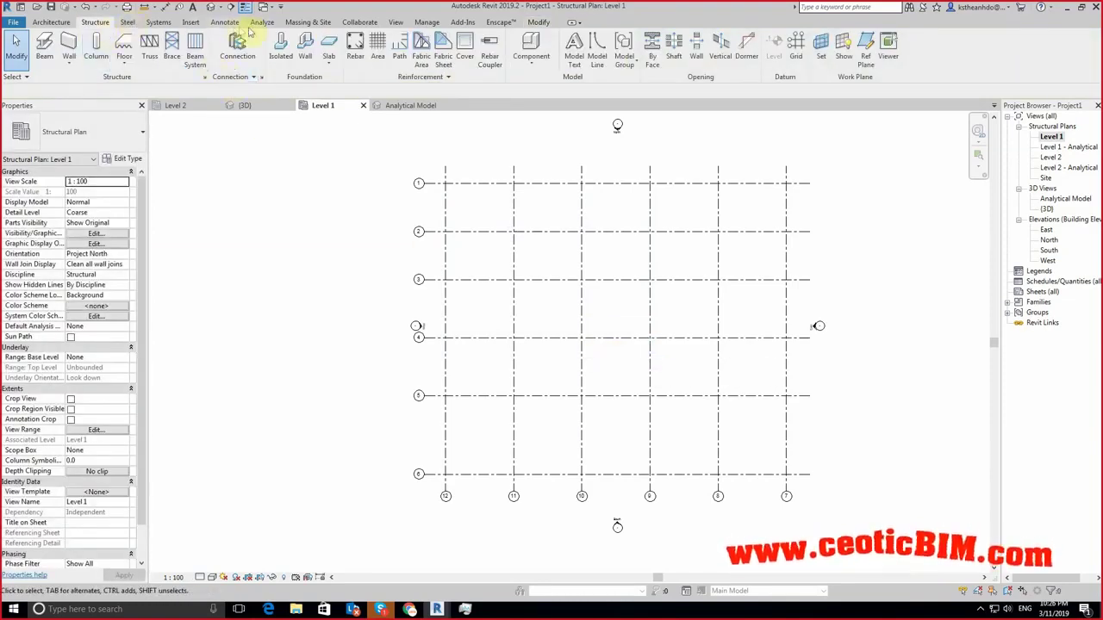
Step: Remove the 00_MBKC_MONG.dwg and 01_COC.dwg CAD links in Manage Links
left_click(427, 22)
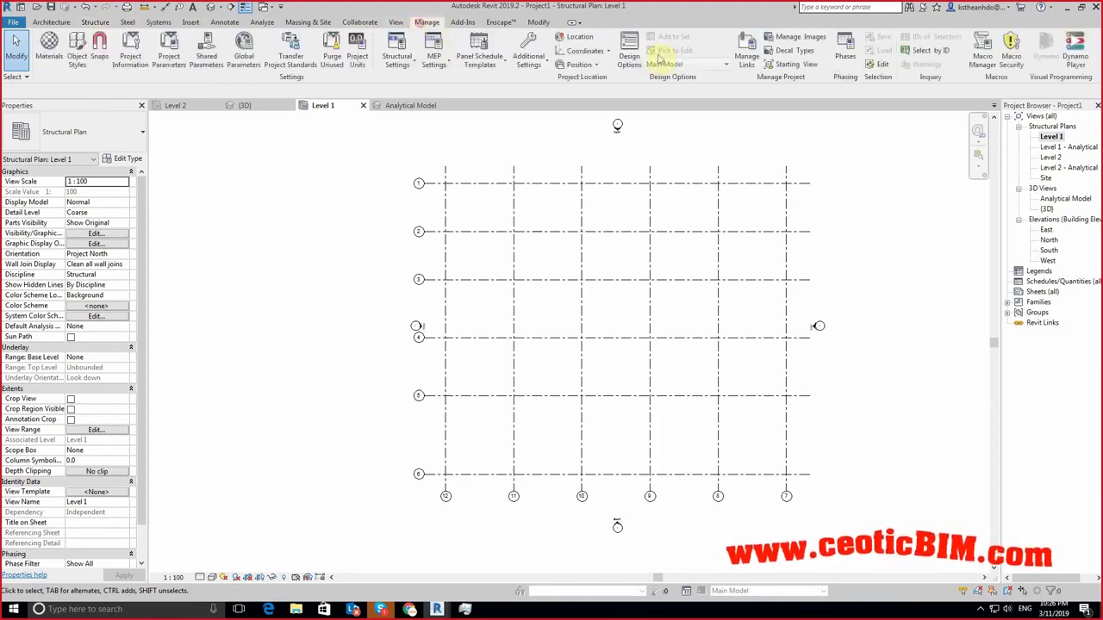
left_click(757, 62)
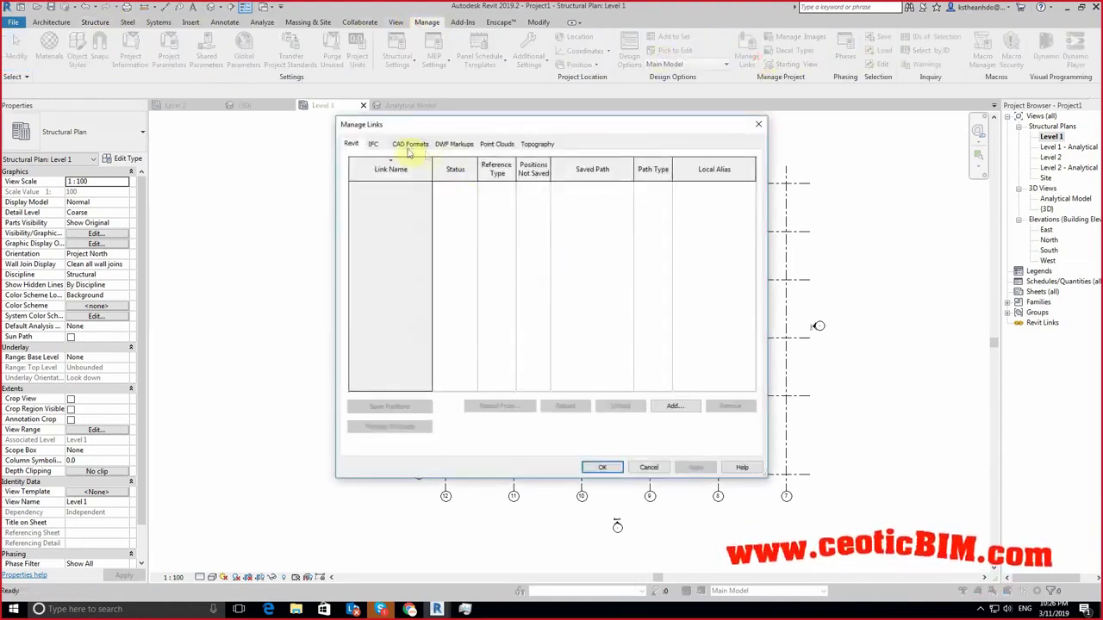
left_click(407, 144)
left_click(392, 186)
left_click(729, 427)
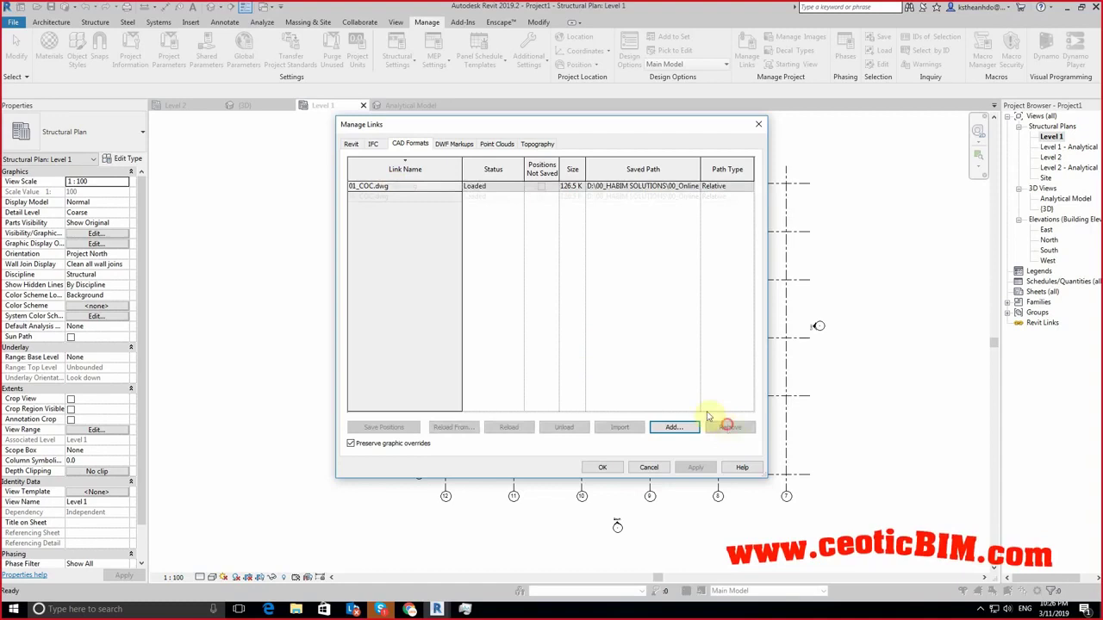
left_click(393, 185)
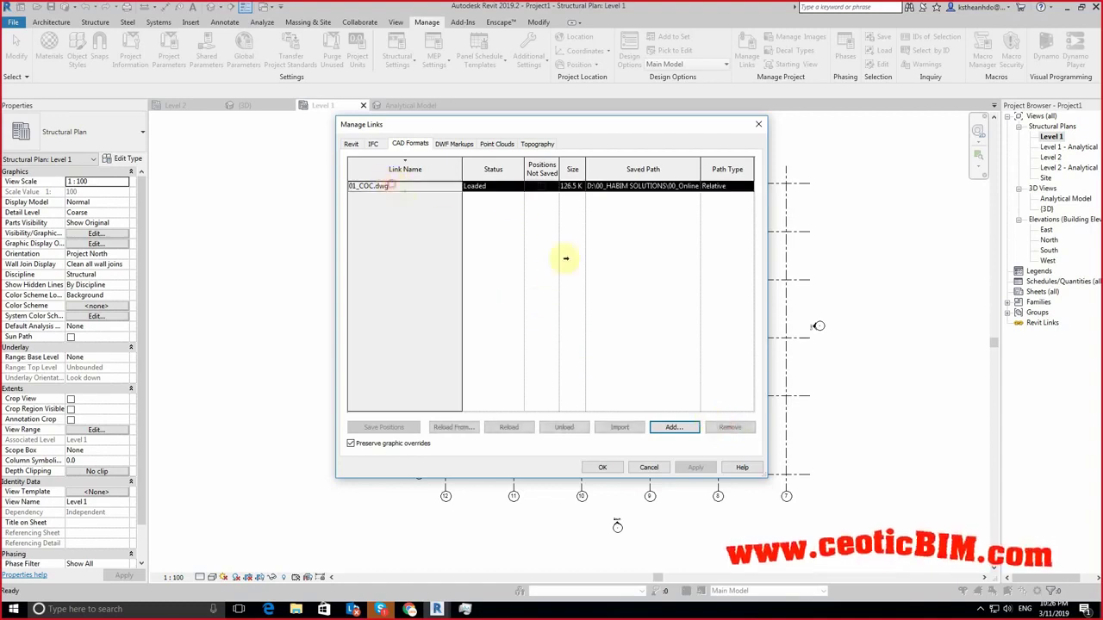
left_click(729, 428)
left_click(602, 467)
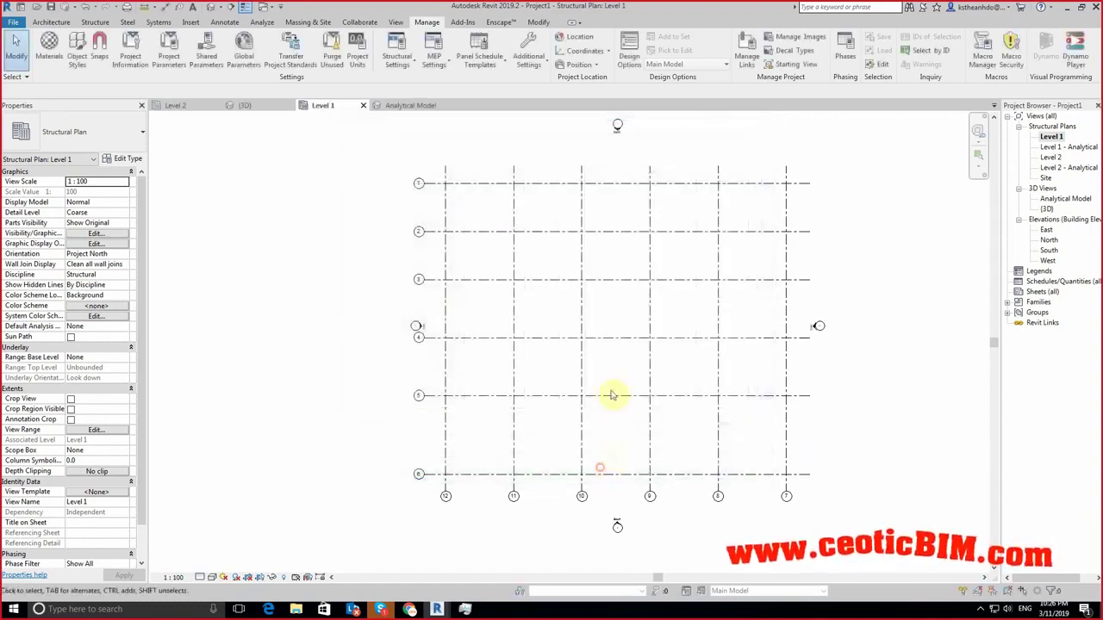
Step: Link 01_COC.dwg into the Level 1 plan with Auto - Center to Center placement
left_click(190, 22)
left_click(88, 54)
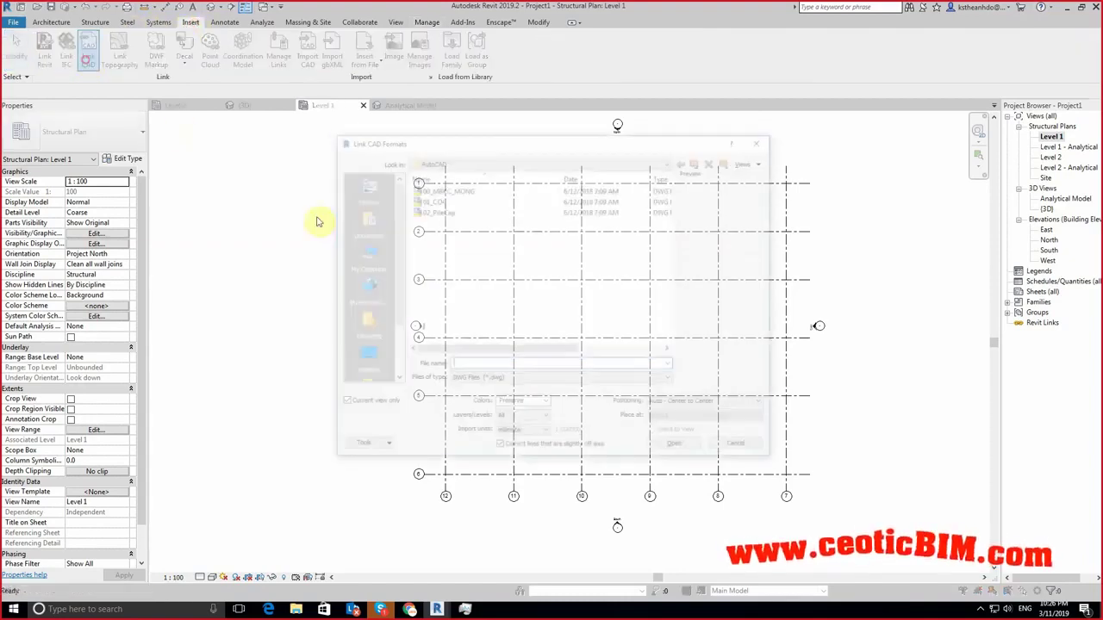
left_click(435, 200)
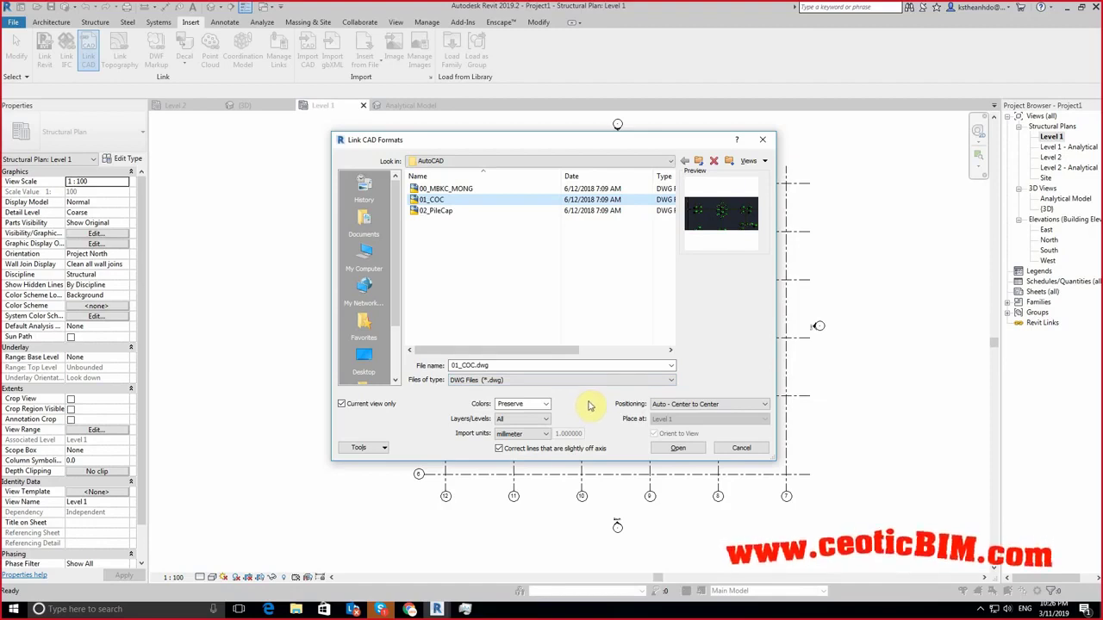
left_click(448, 188)
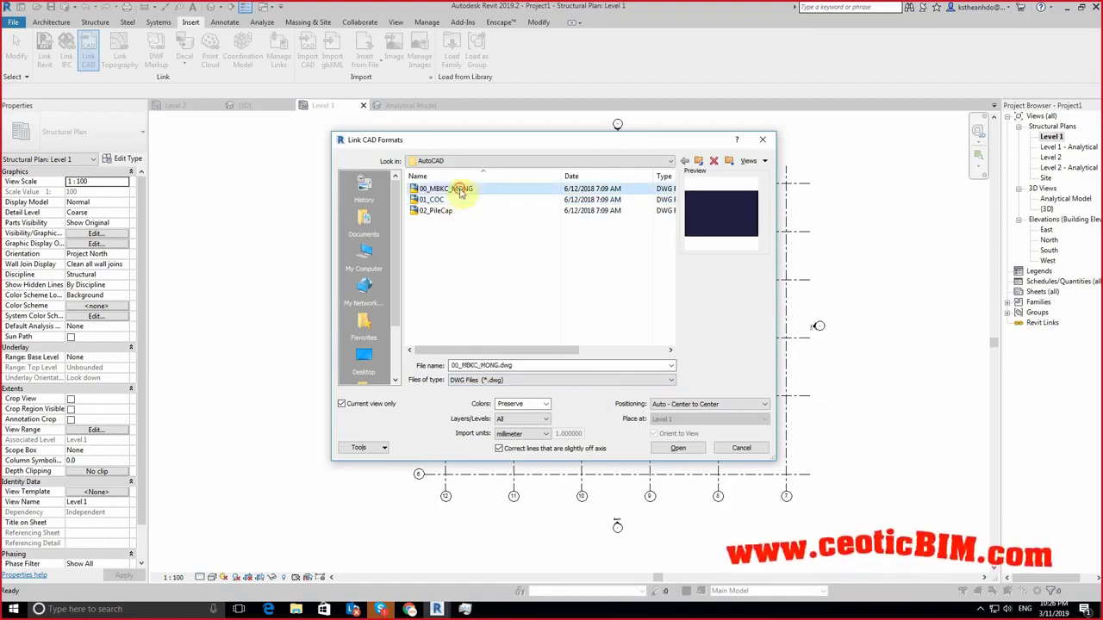
left_click(444, 200)
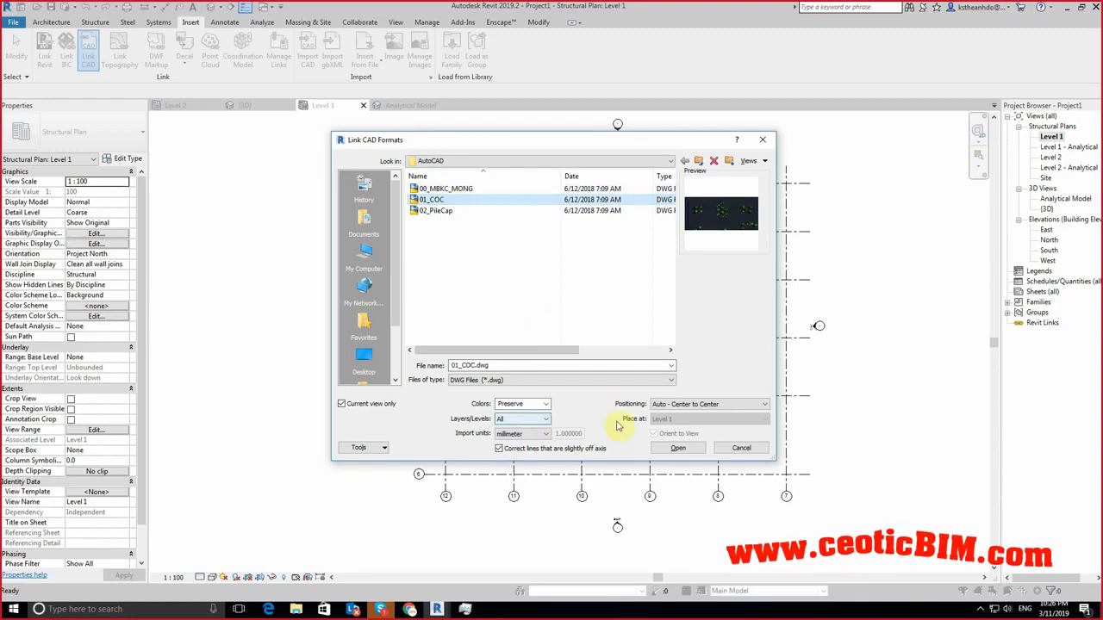
left_click(685, 405)
left_click(685, 414)
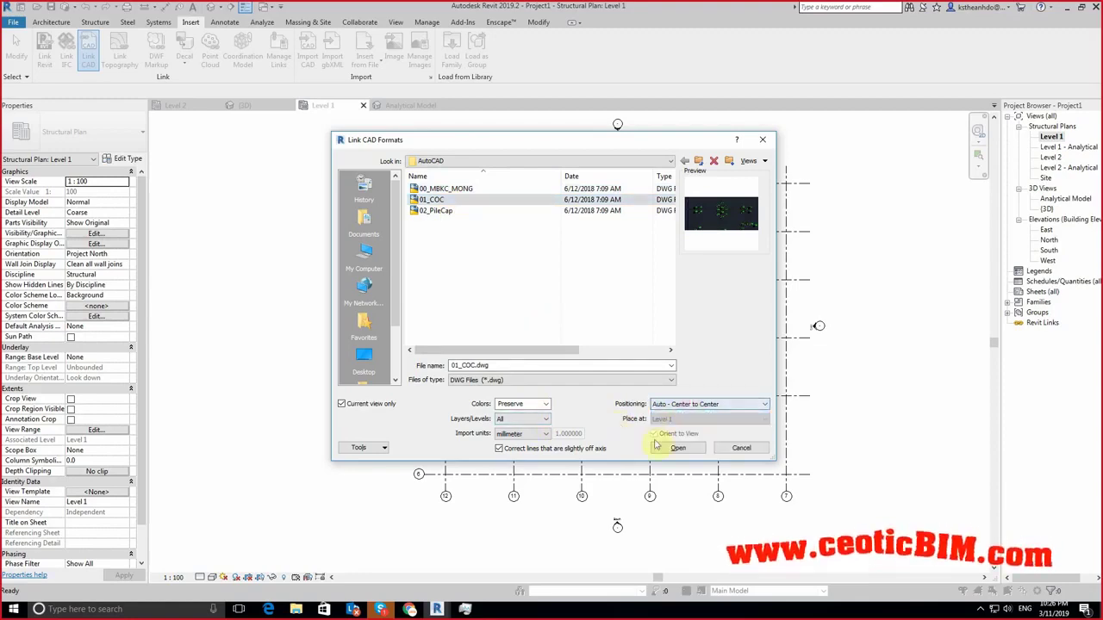
left_click(681, 449)
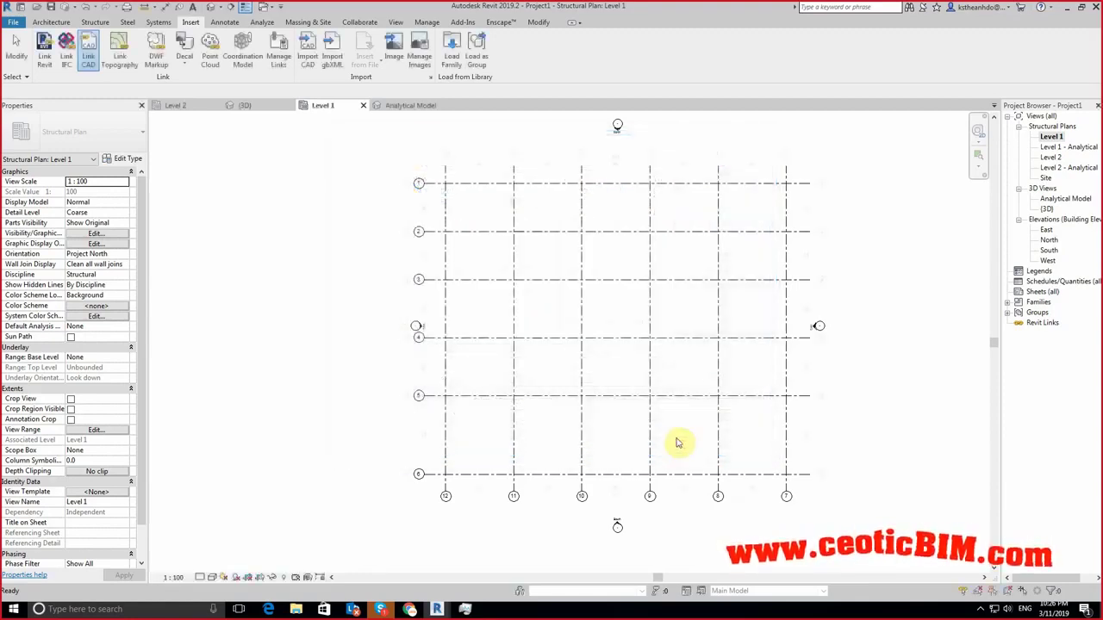
Step: Delete the linked drawing's pile label layers, keeping the 00-XMT.Piles-Hidden layer
scroll(474, 228, "up", 2)
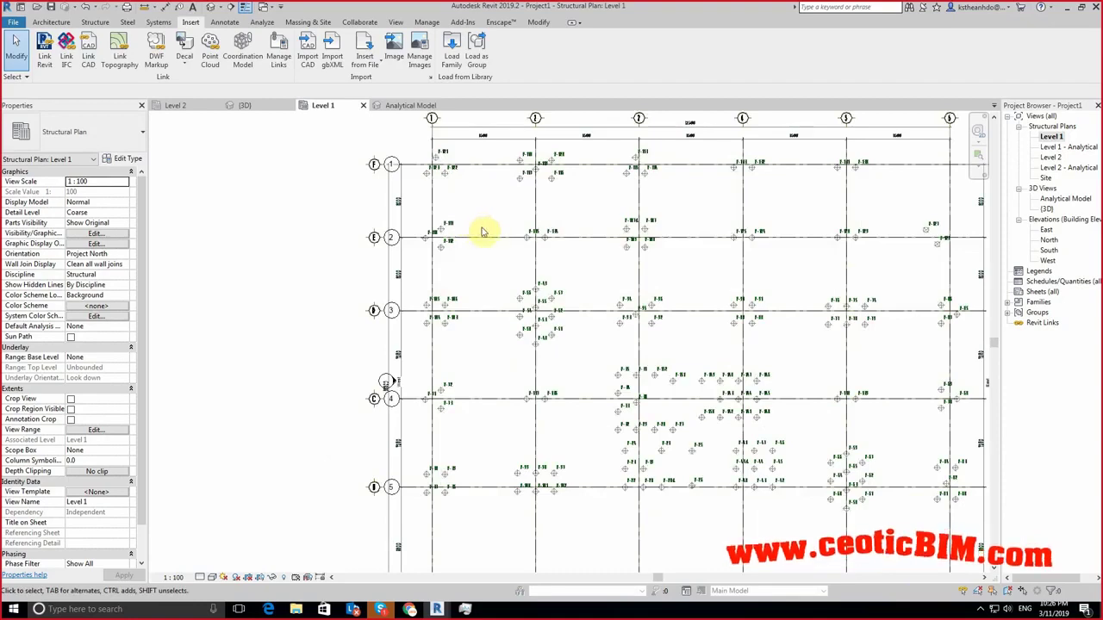
scroll(496, 419, "down", 3)
scroll(496, 419, "up", 4)
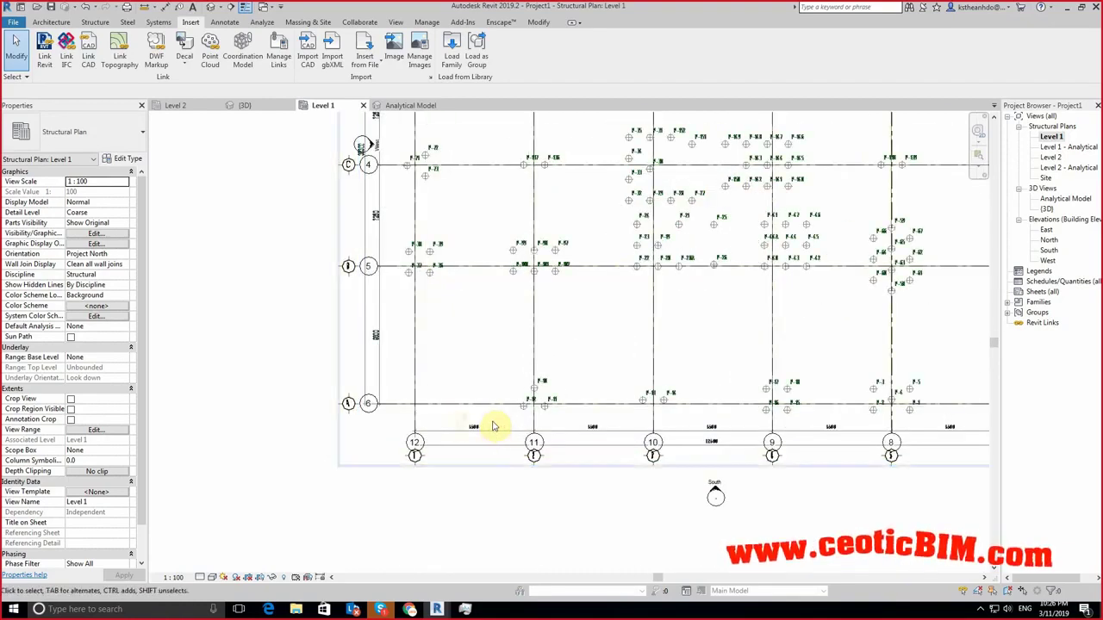
scroll(505, 414, "down", 4)
scroll(540, 355, "up", 1)
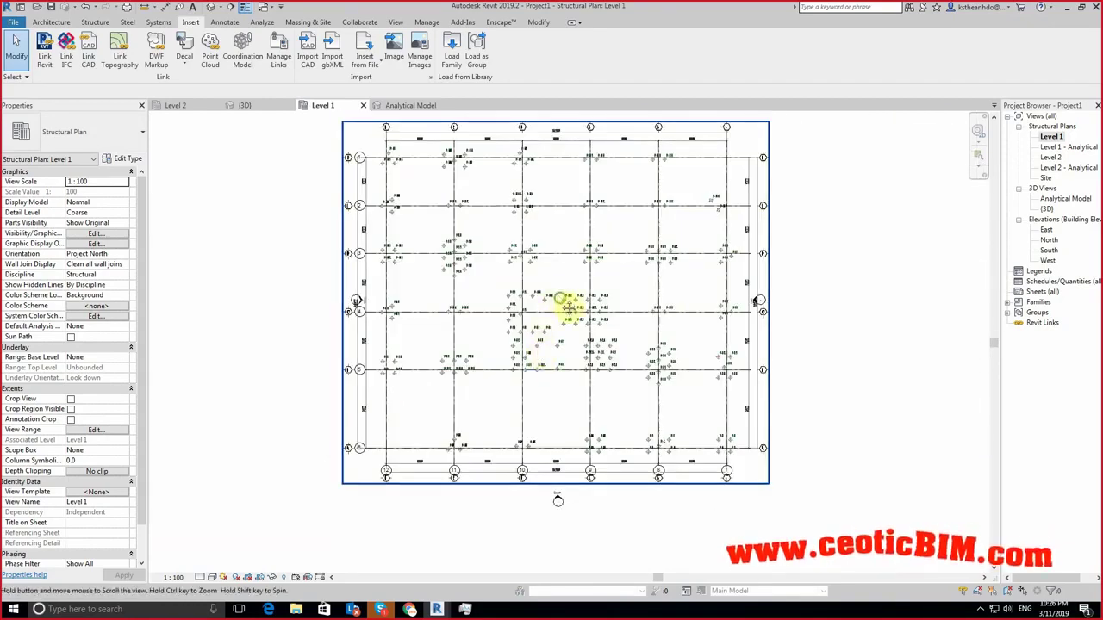
scroll(536, 312, "up", 3)
scroll(536, 312, "up", 2)
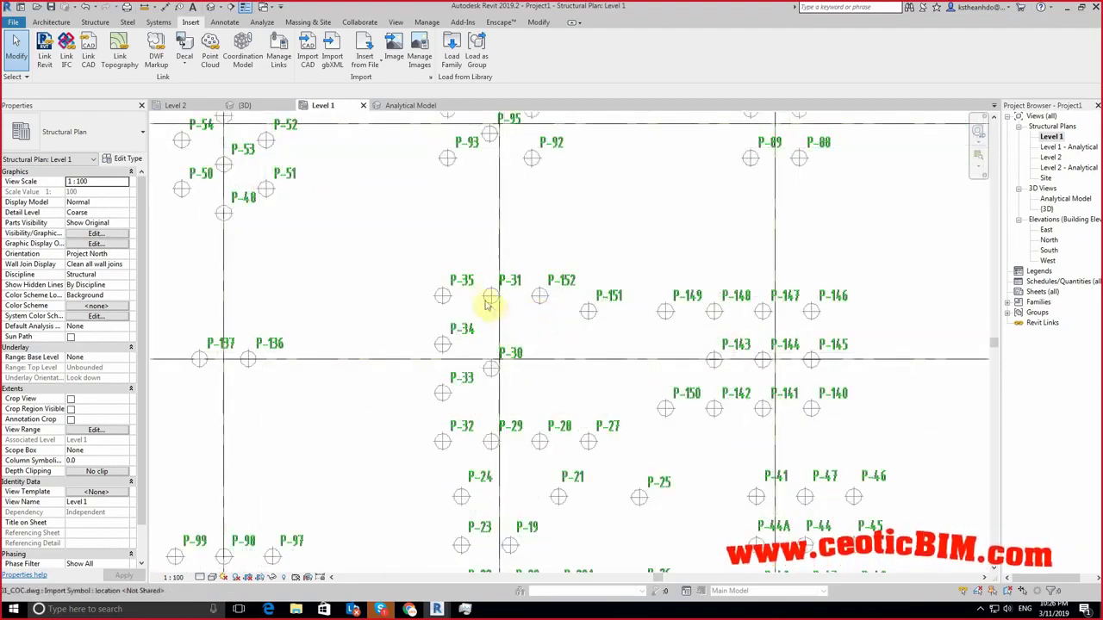
left_click(448, 294)
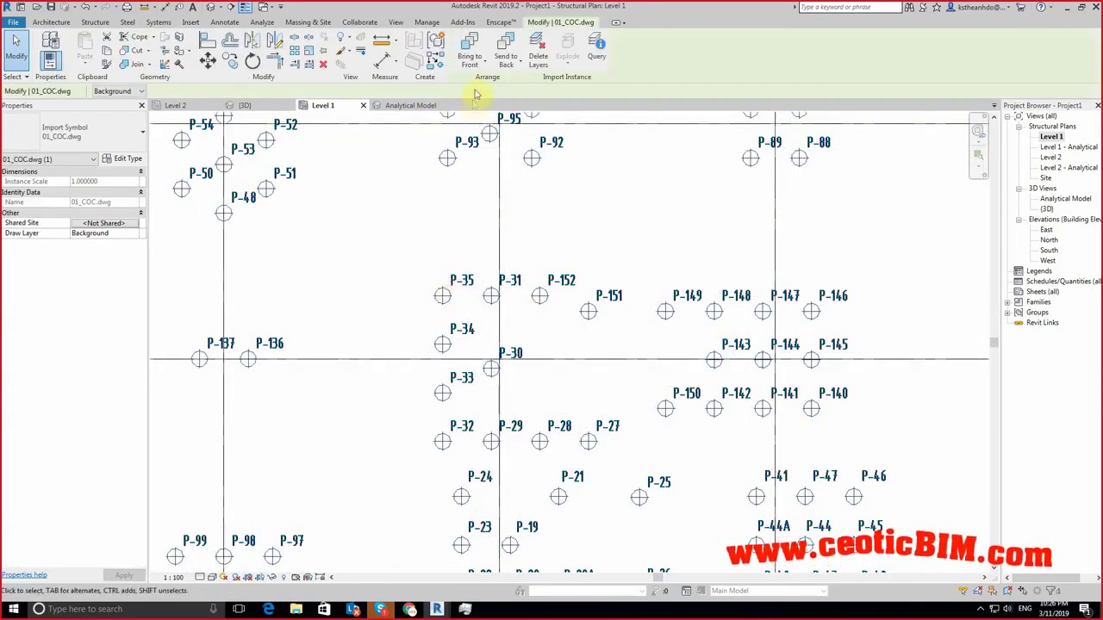
left_click(537, 60)
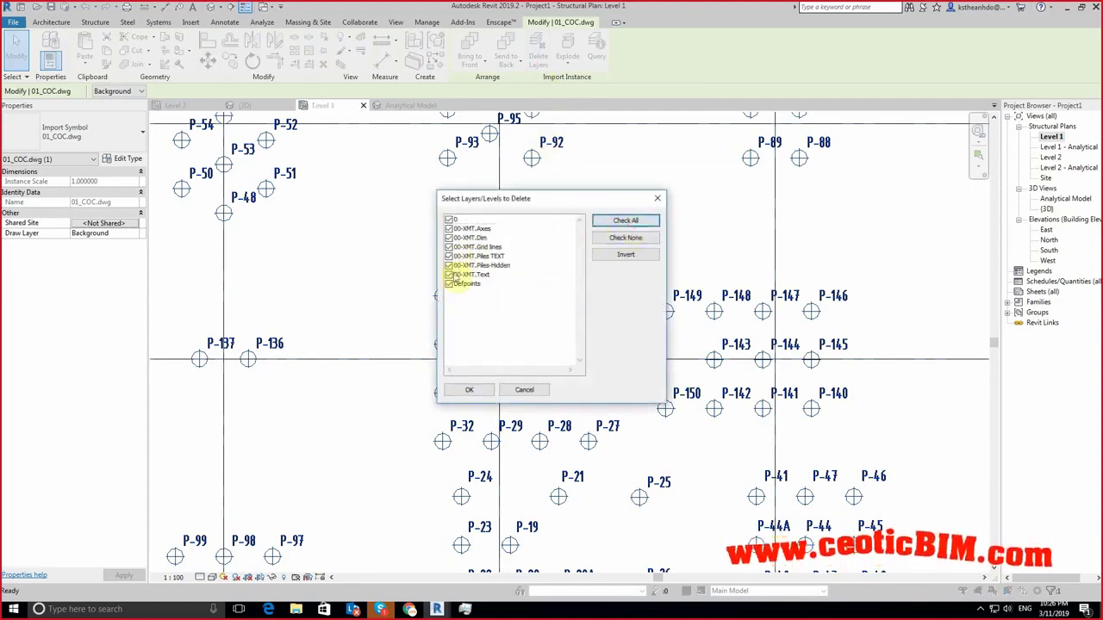
left_click(448, 267)
left_click(451, 387)
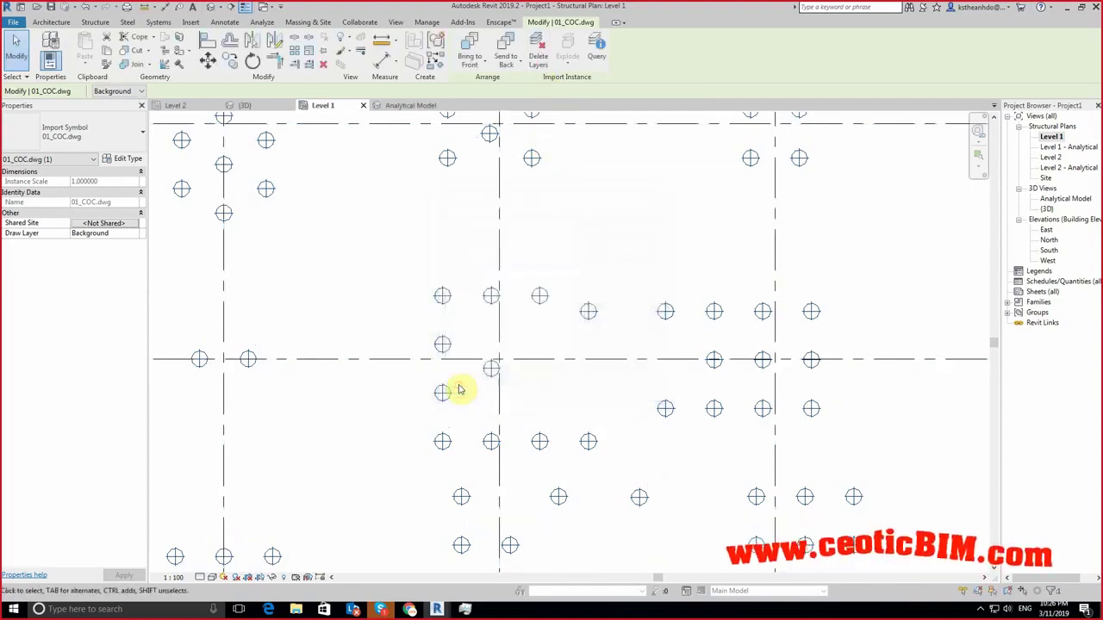
Step: Check the result in the 3D view and return to the Level 1 plan
left_click(406, 273)
left_click(219, 8)
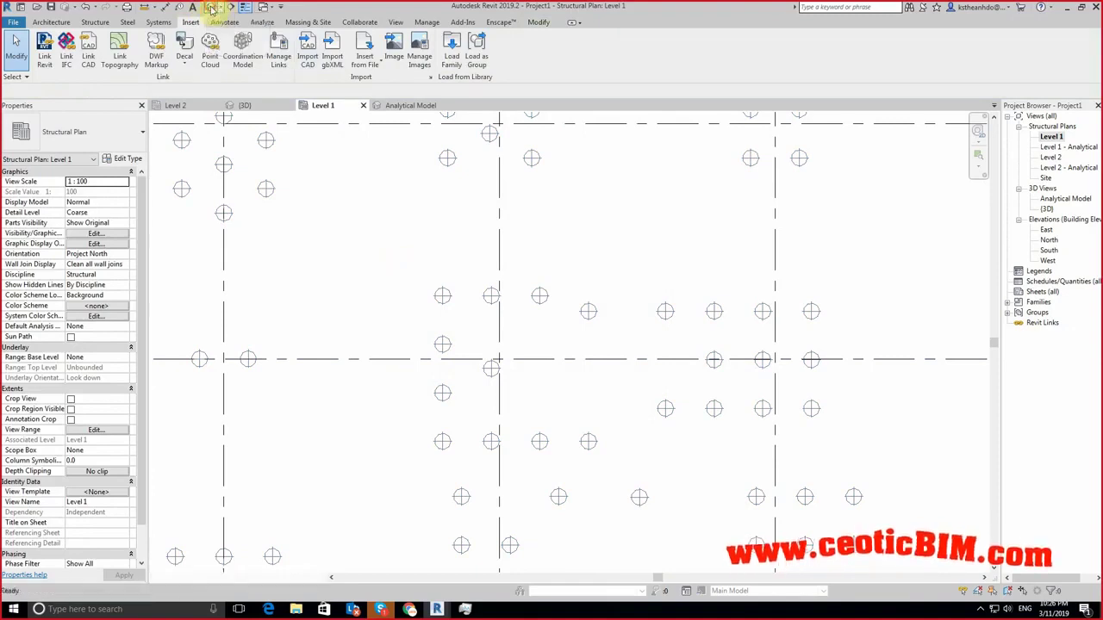
double_click(1051, 136)
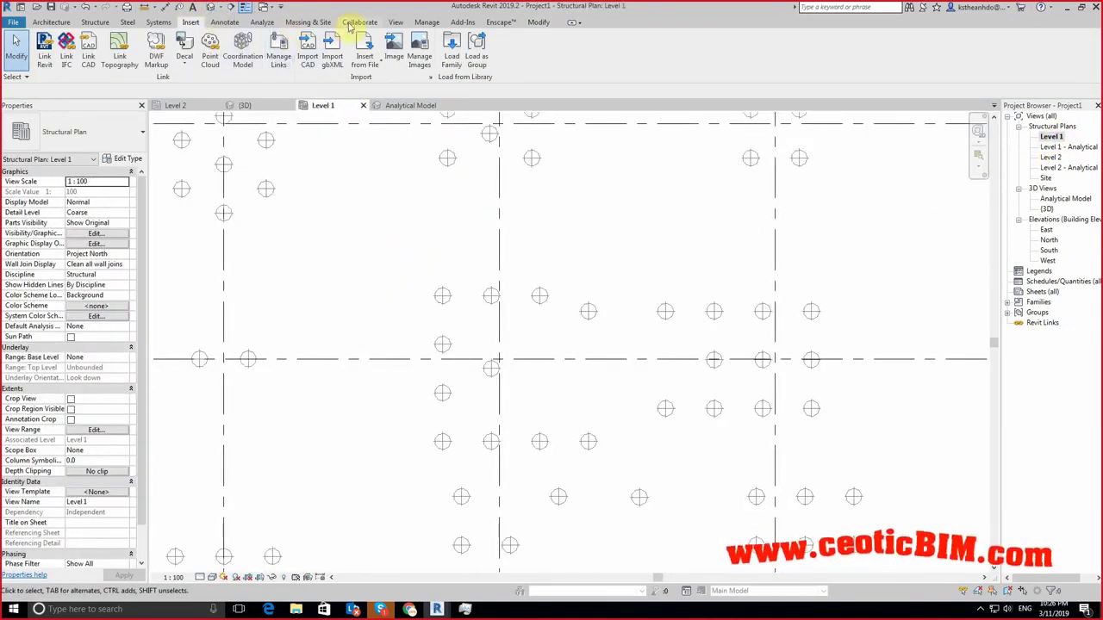
Step: Open Circle2Pile.dyn in Dynamo, pan across its nodes, then minimize Dynamo back to Revit
left_click(425, 22)
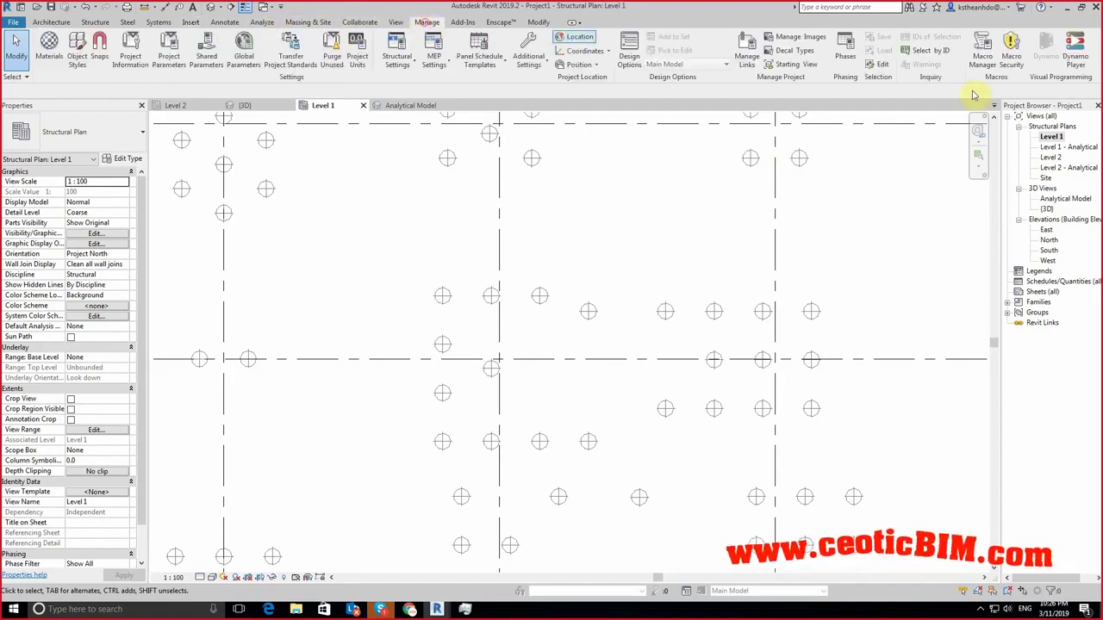
mouse_move(437, 610)
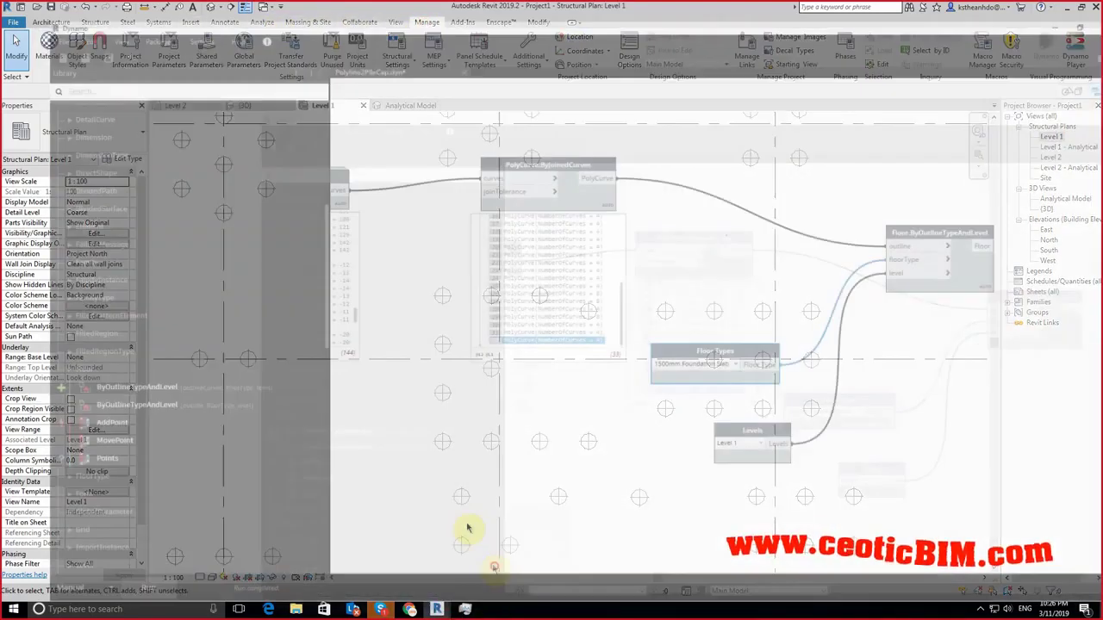
left_click(460, 526)
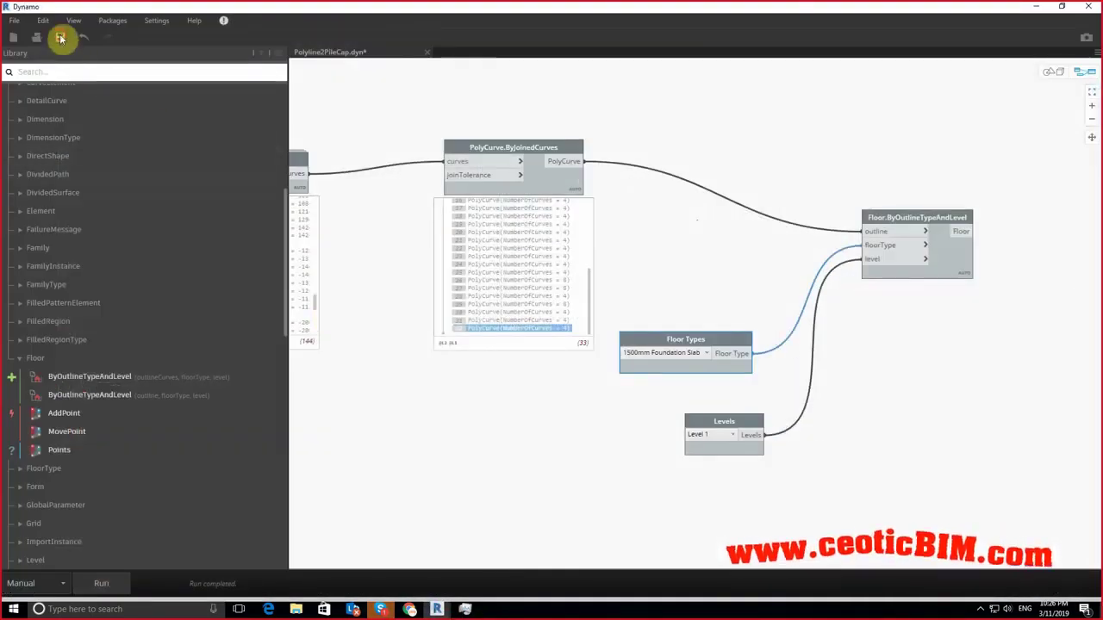
left_click(37, 40)
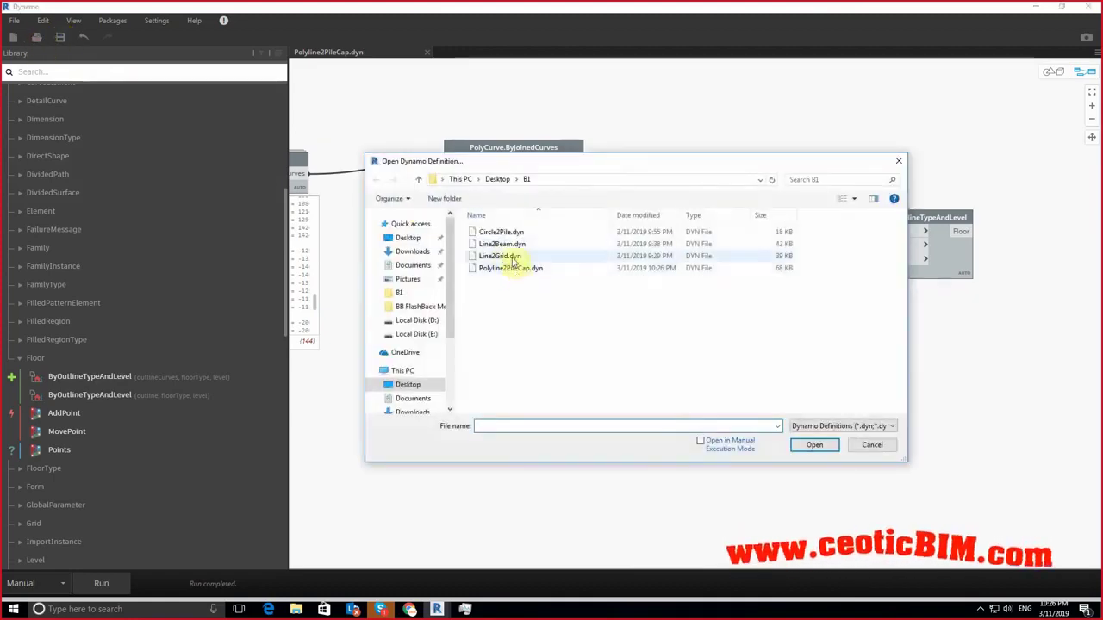
double_click(513, 233)
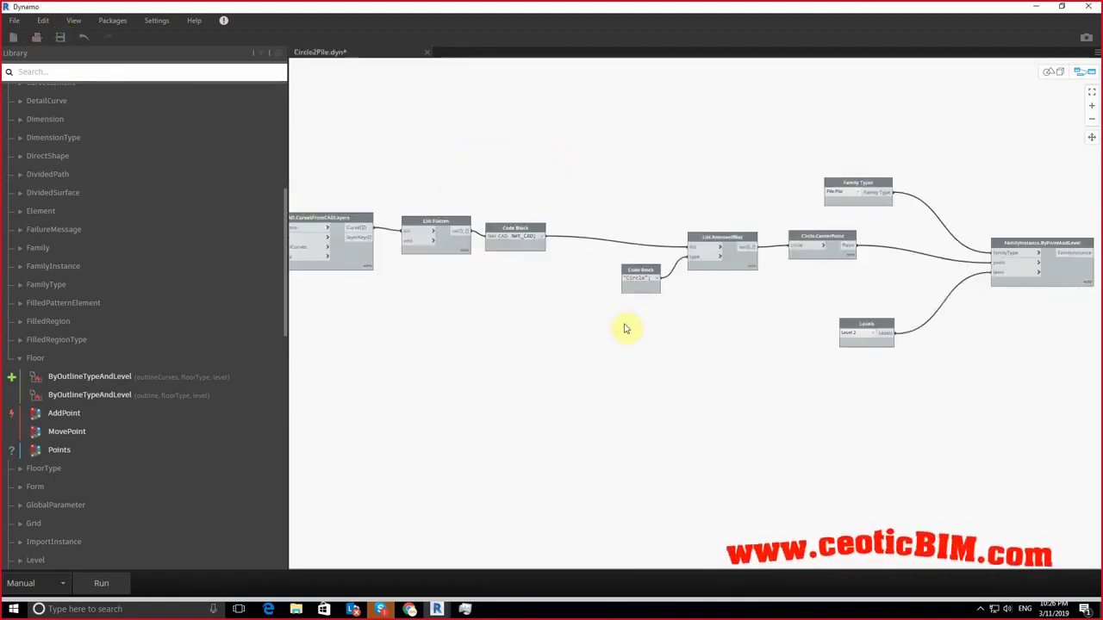
middle_click_drag(801, 387, 628, 387)
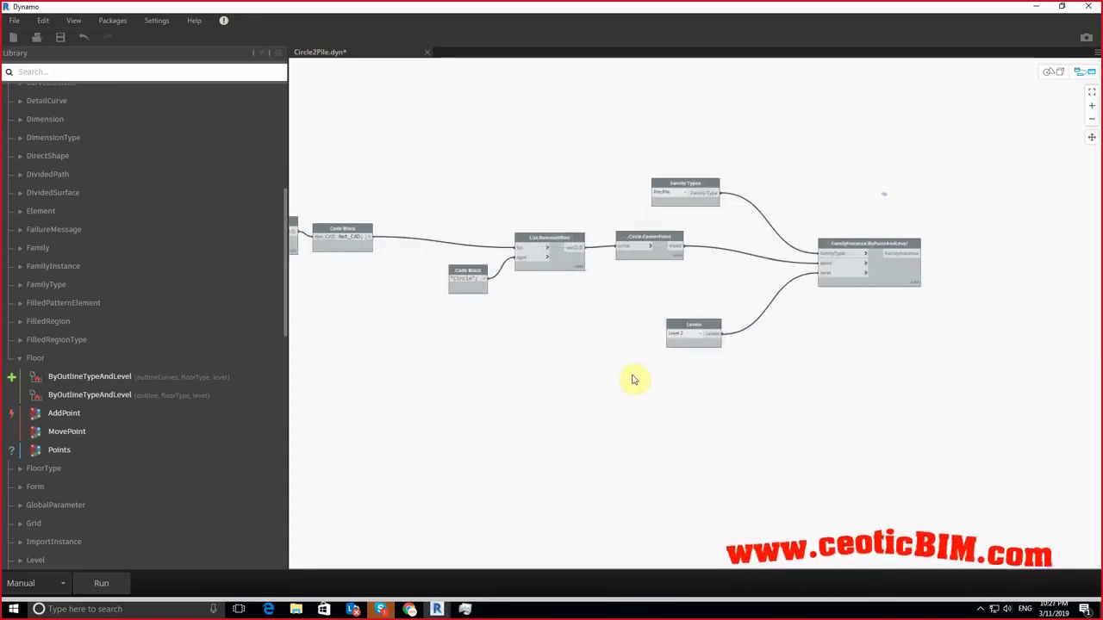
left_click(1037, 8)
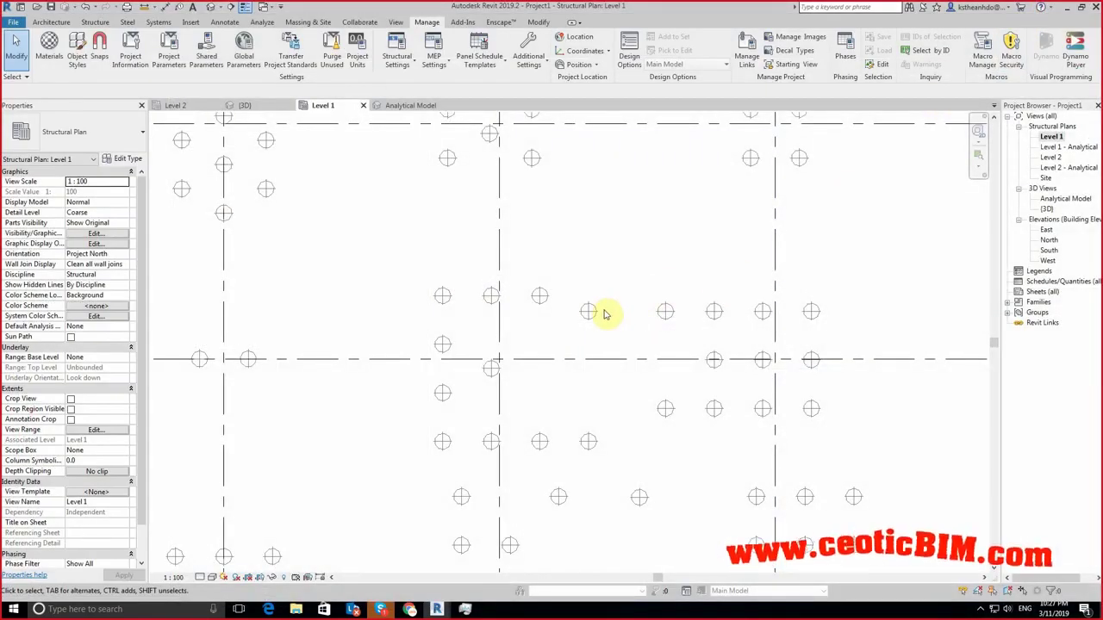
Step: Review the family types on the FamilyInstance.ByPointAndLevel node, then return to Revit's Level 1 plan
left_click(216, 7)
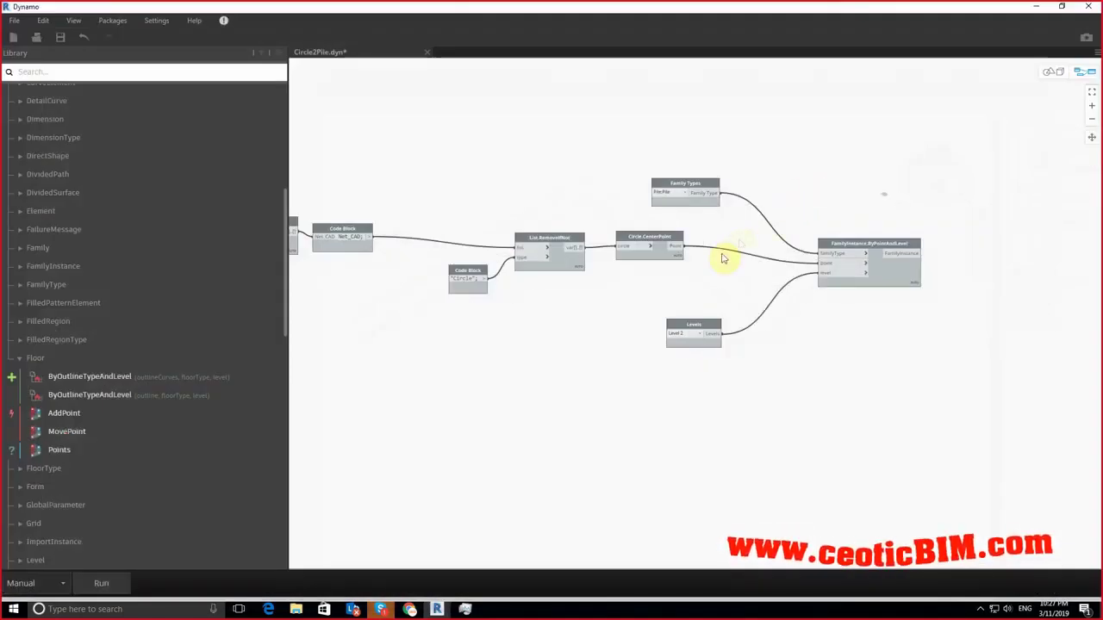
scroll(725, 255, "up", 5)
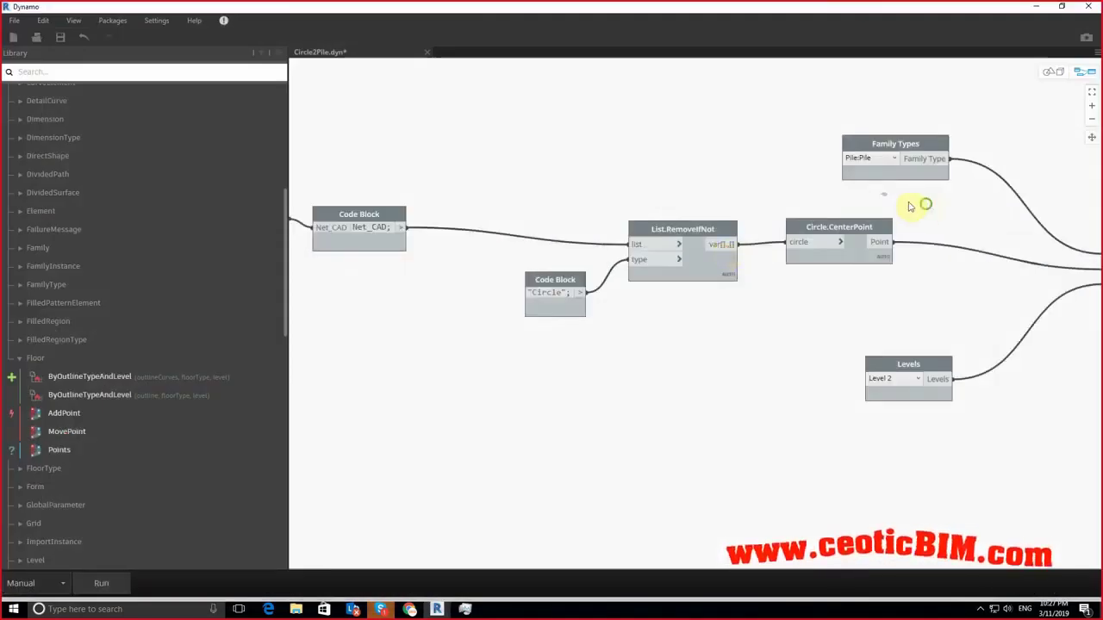
middle_click_drag(911, 207, 752, 160)
left_click(721, 138)
scroll(823, 300, "down", 2)
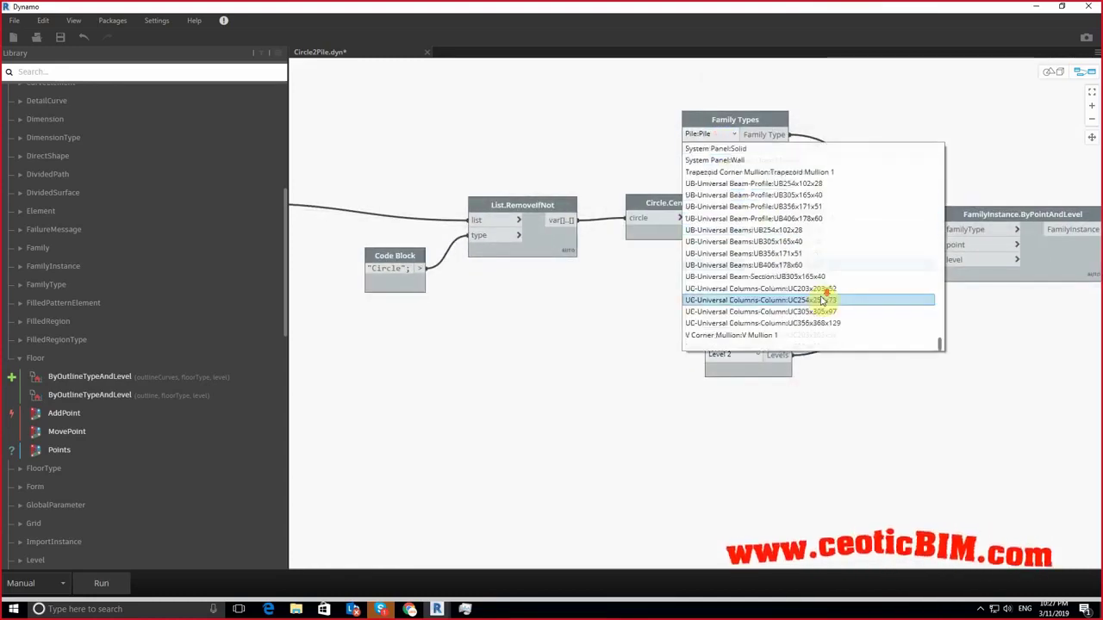
left_click(1056, 24)
left_click(1037, 7)
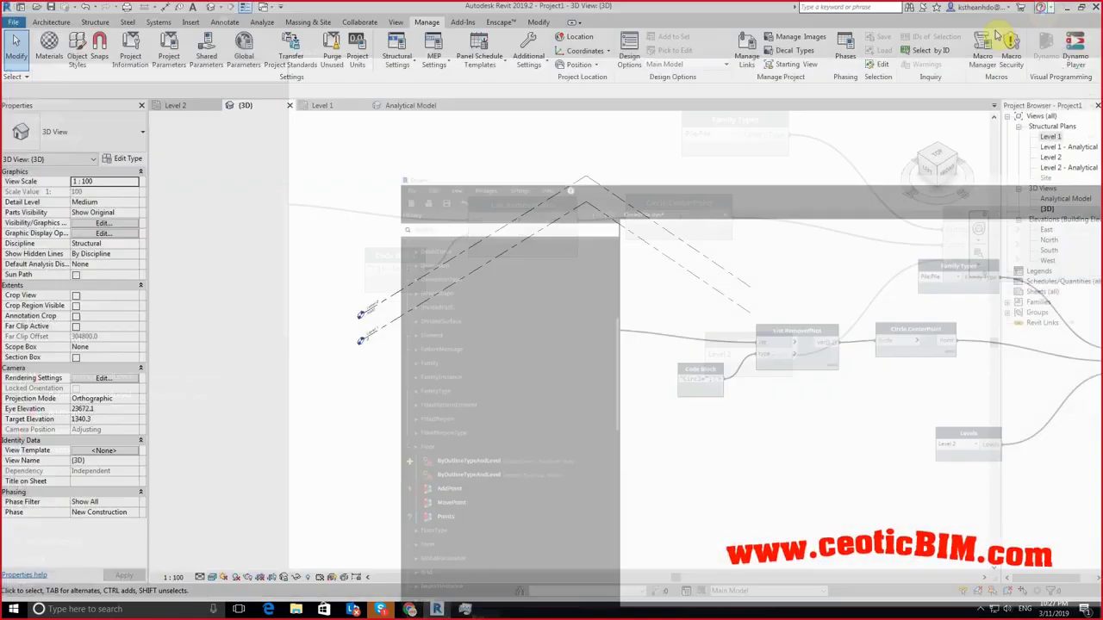
double_click(1051, 137)
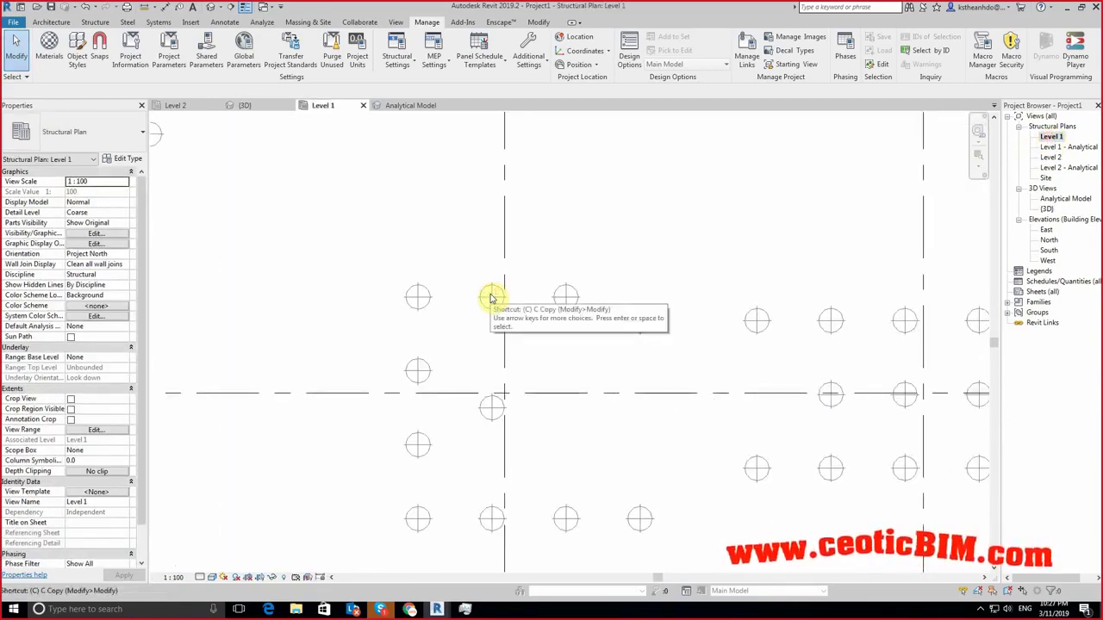
Step: Place an M_Concrete-Rectangular-Column 600 x 750mm structural column near the grid intersection
key("Escape")
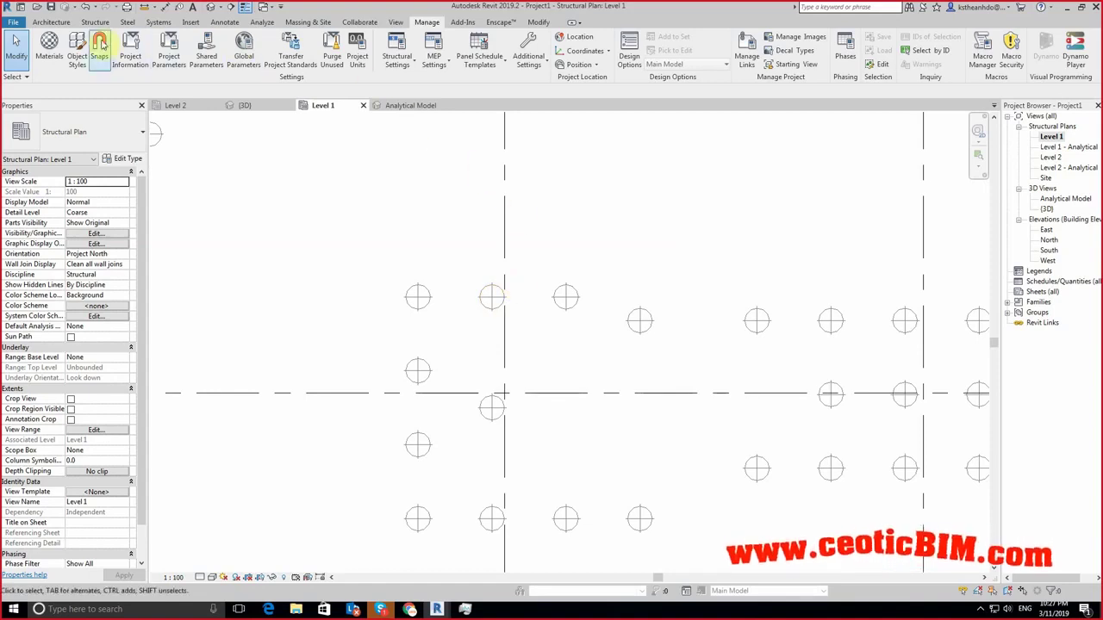
left_click(93, 22)
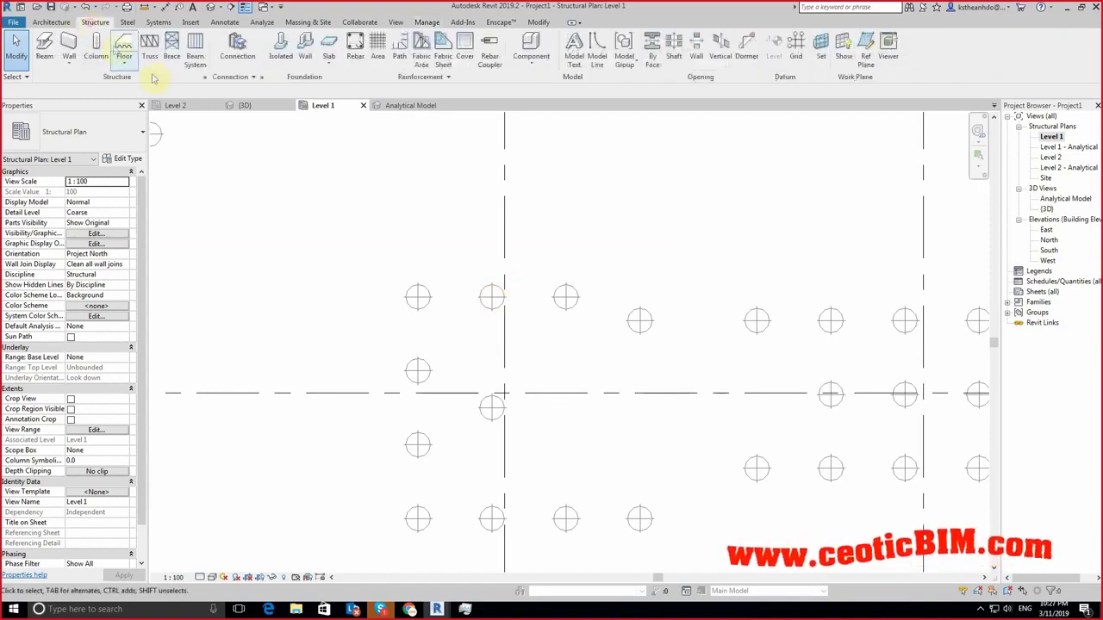
left_click(99, 59)
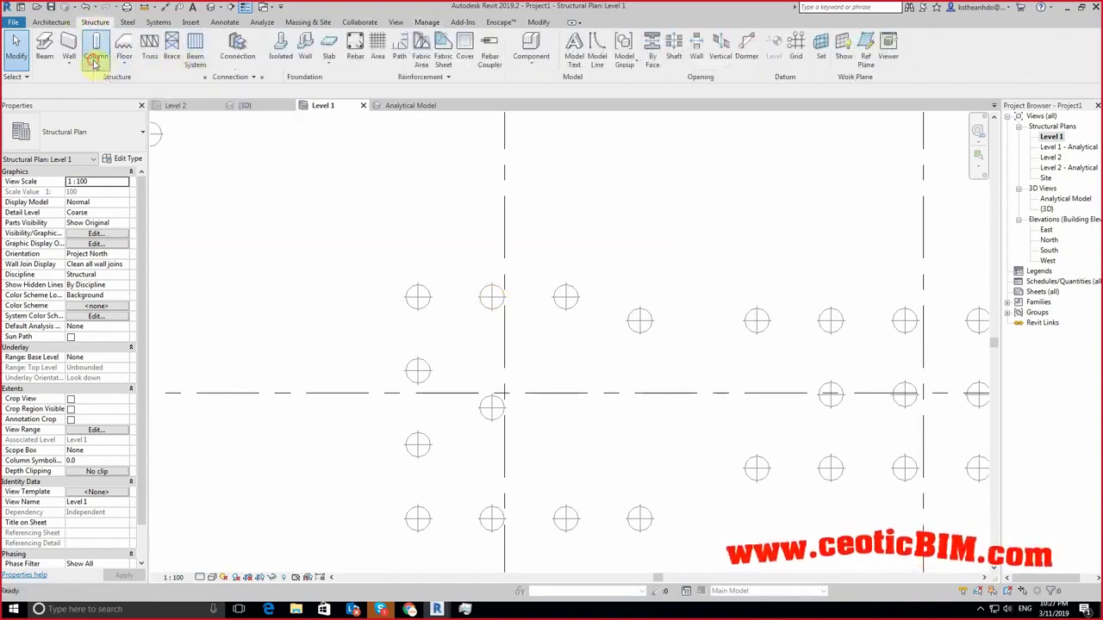
left_click(76, 138)
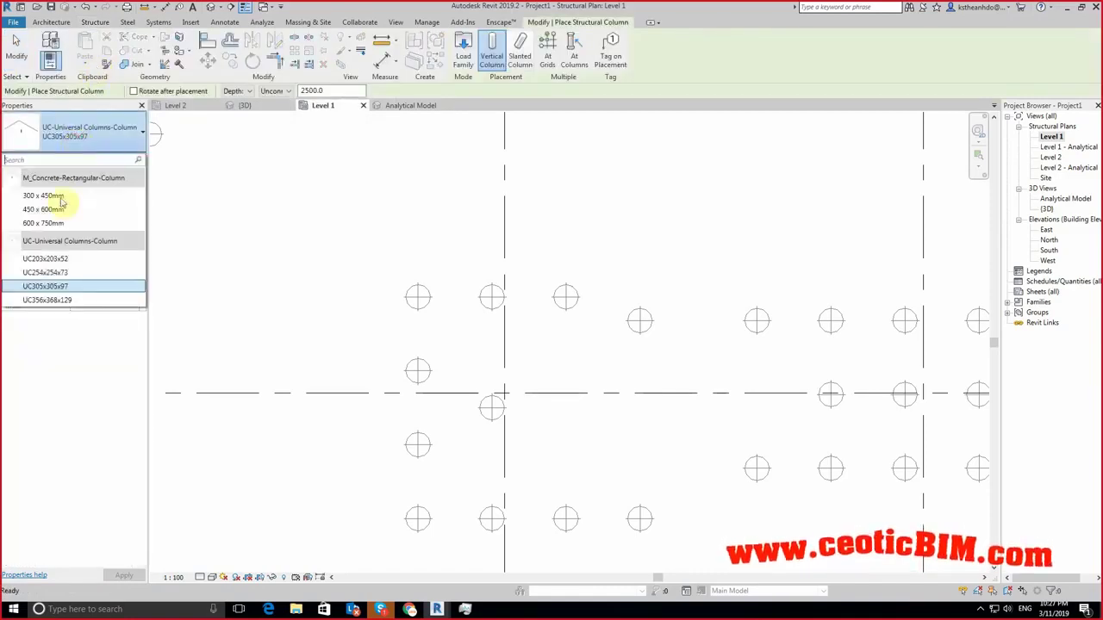
left_click(51, 223)
scroll(530, 320, "up", 2)
scroll(595, 284, "up", 2)
left_click(610, 266)
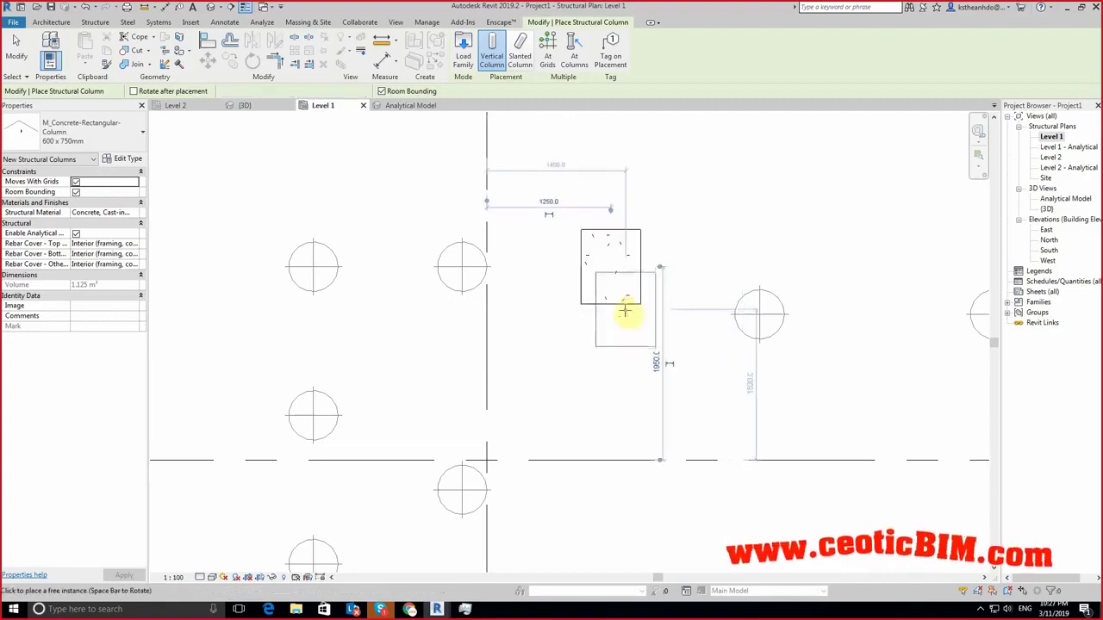
key("Escape")
key("Escape")
left_click(632, 305)
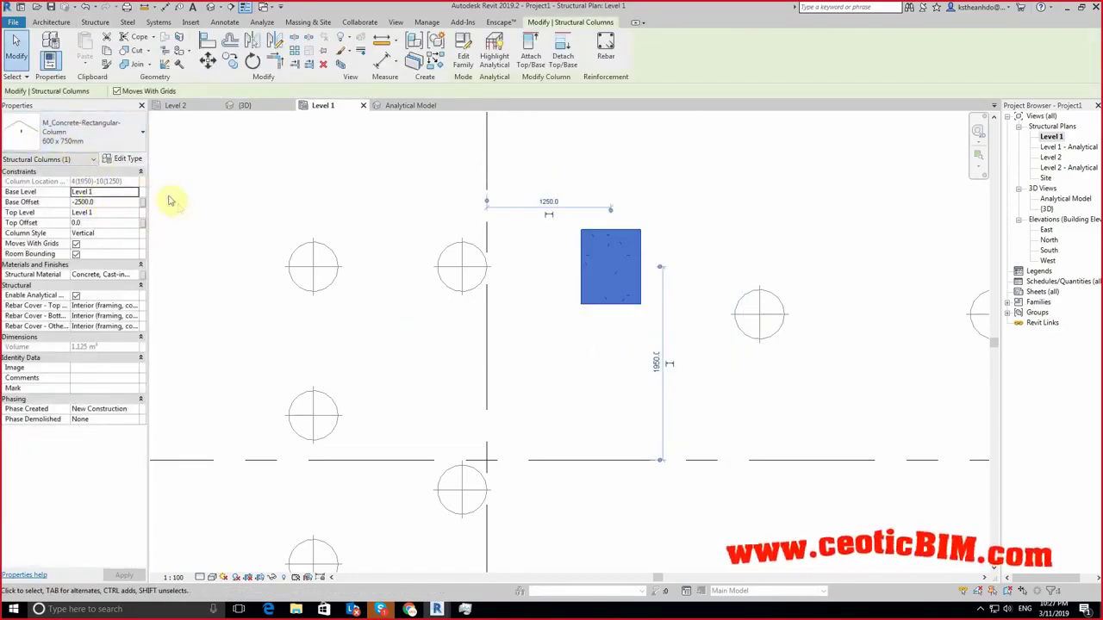
key("alt+Tab")
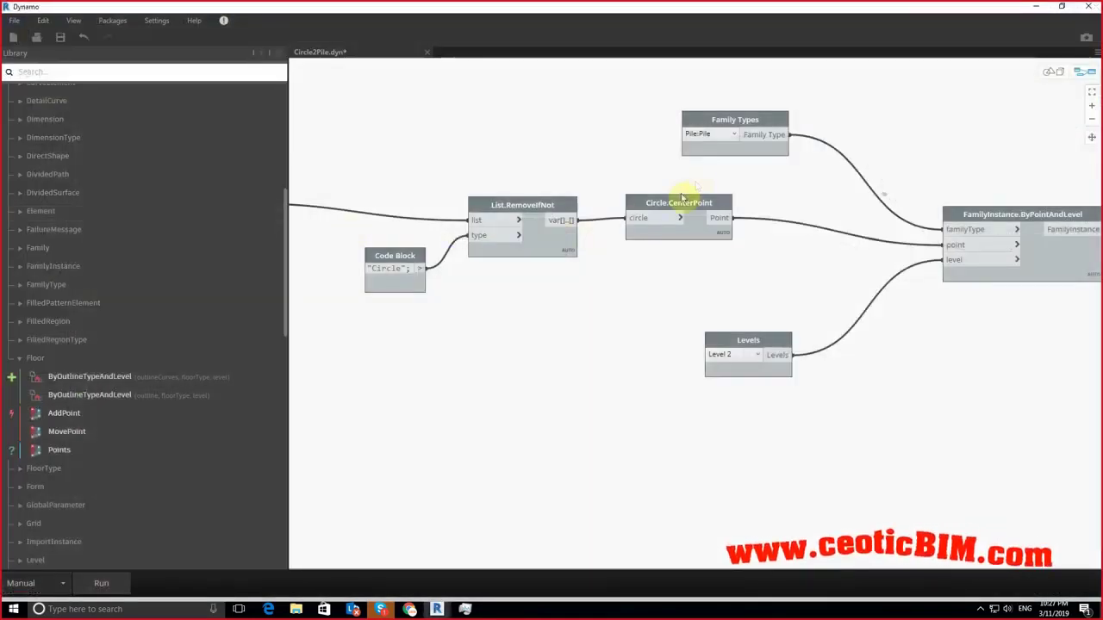
Step: Browse the Family Types dropdown list of available family types
left_click(712, 135)
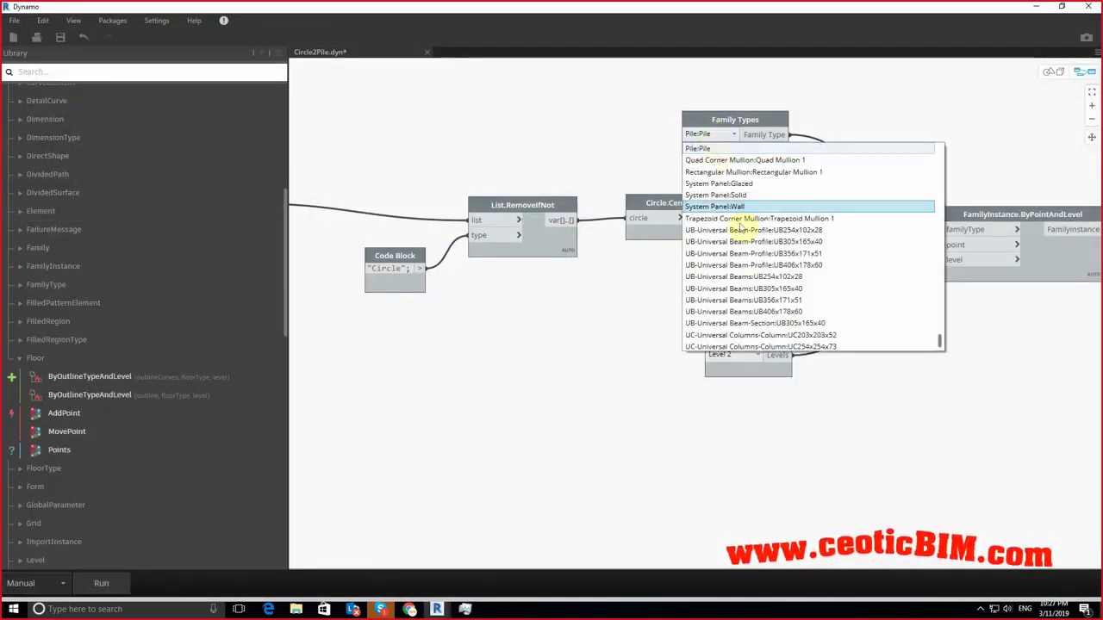
scroll(745, 258, "down", 2)
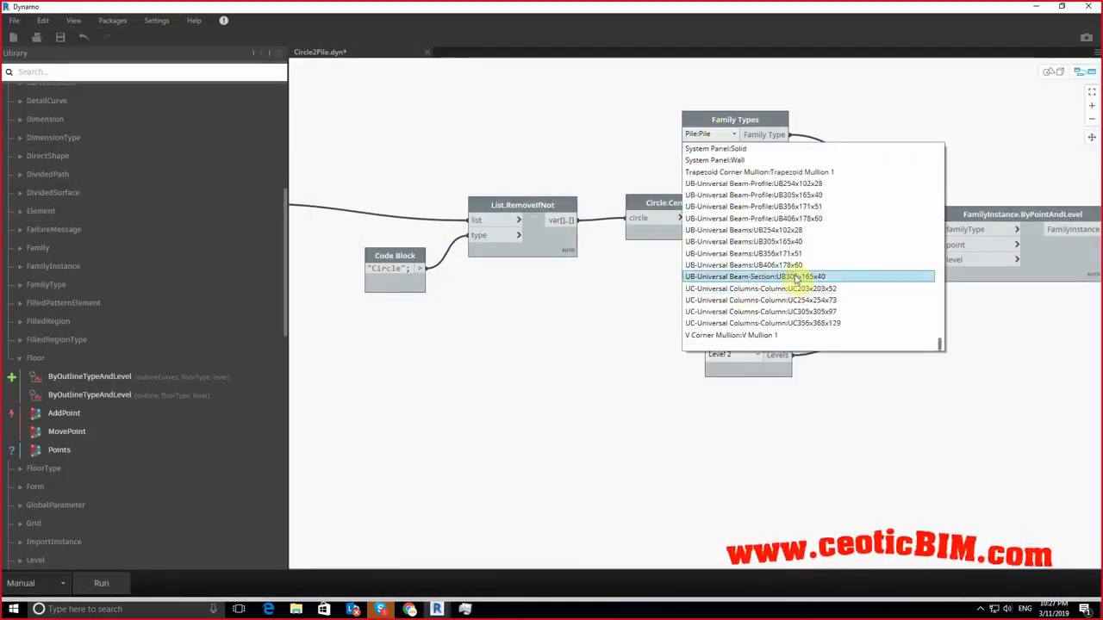
scroll(796, 278, "up", 2)
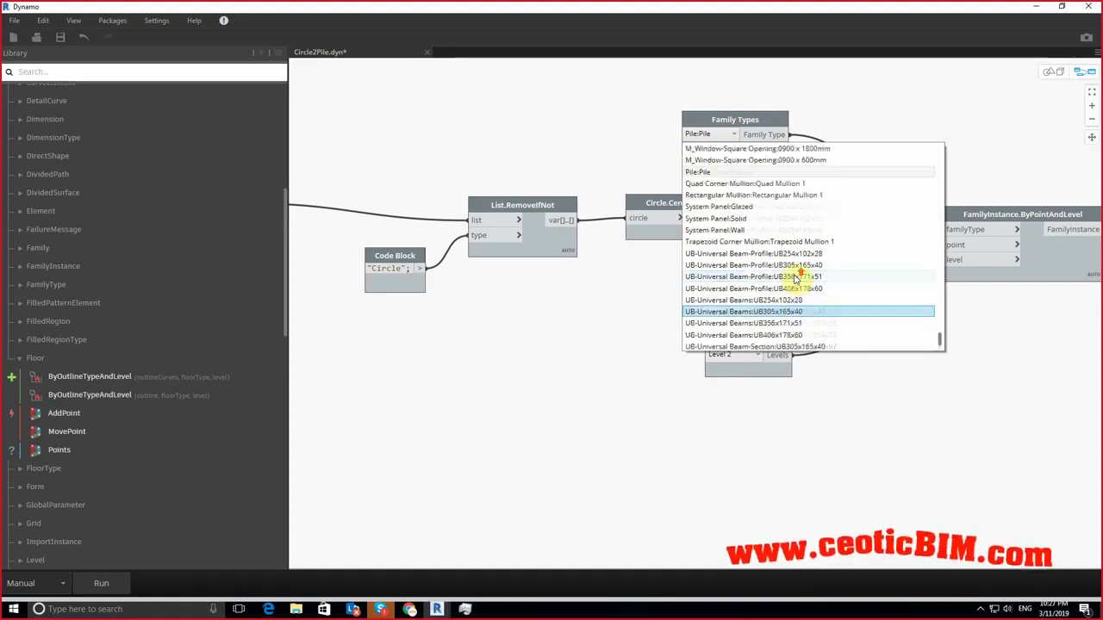
scroll(796, 278, "up", 3)
scroll(796, 278, "up", 2)
scroll(796, 278, "up", 2)
scroll(796, 278, "up", 2)
scroll(796, 278, "up", 1)
scroll(796, 279, "up", 1)
scroll(796, 279, "up", 2)
scroll(796, 278, "up", 2)
scroll(836, 259, "up", 1)
scroll(836, 263, "up", 2)
scroll(834, 266, "up", 2)
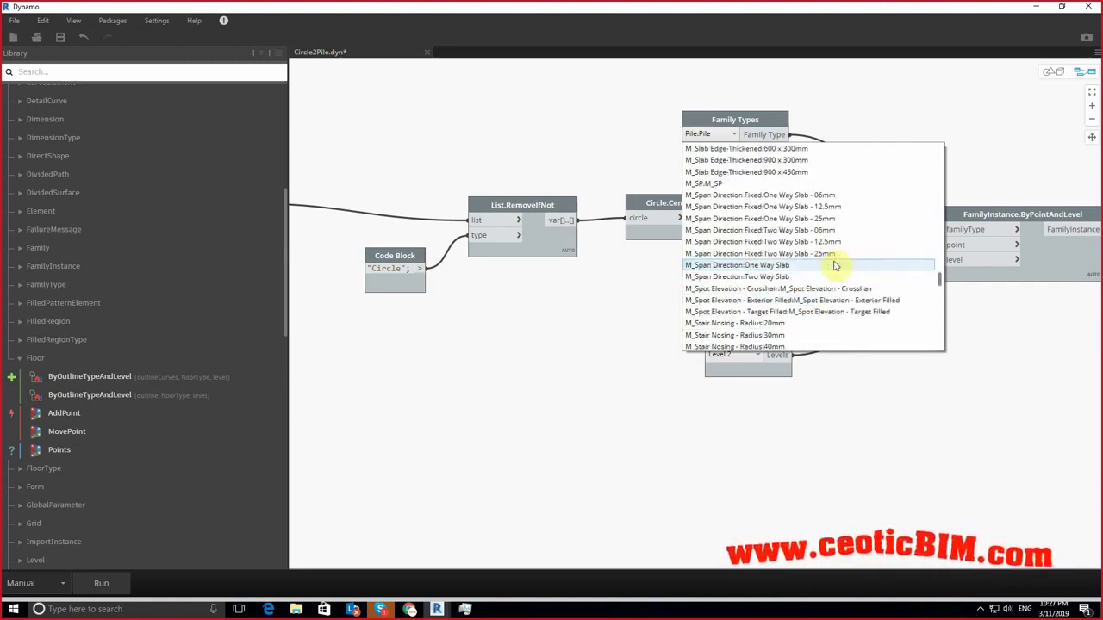
scroll(834, 265, "down", 4)
scroll(834, 265, "down", 2)
scroll(834, 266, "down", 1)
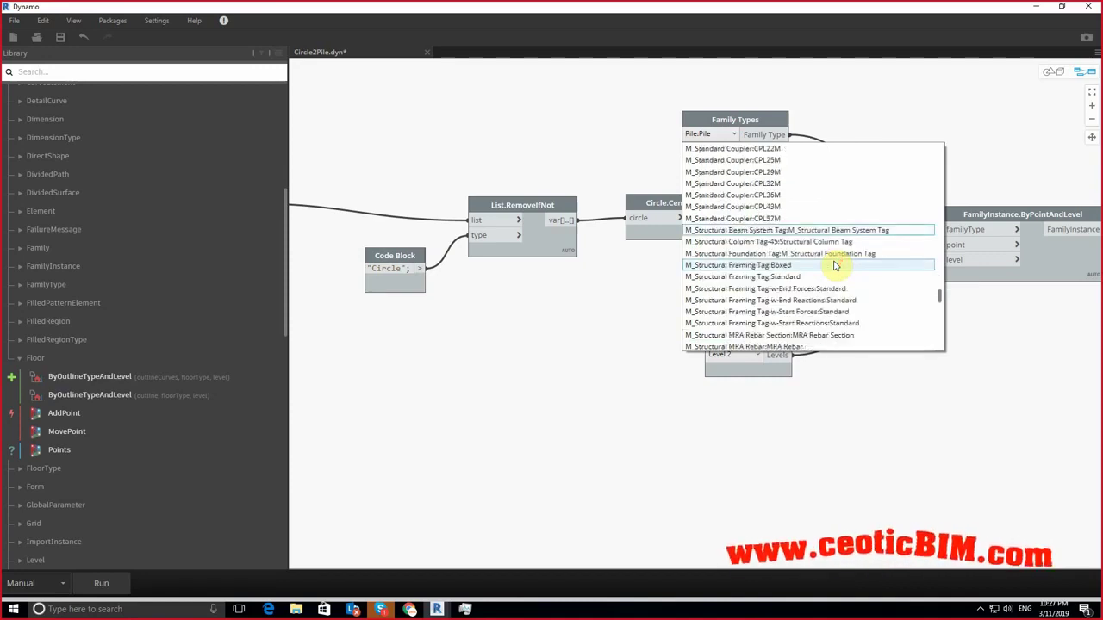
scroll(835, 265, "down", 1)
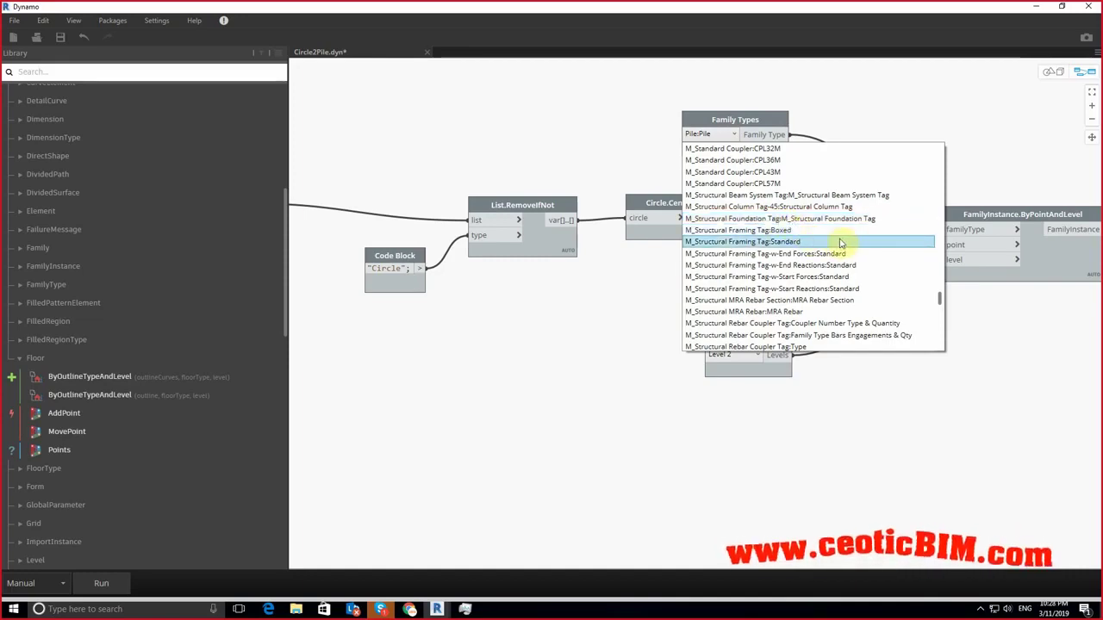
scroll(843, 242, "up", 3)
scroll(844, 245, "up", 3)
scroll(844, 245, "up", 3)
scroll(846, 249, "up", 3)
scroll(845, 249, "up", 3)
scroll(846, 249, "up", 3)
scroll(845, 248, "up", 3)
scroll(845, 248, "up", 3)
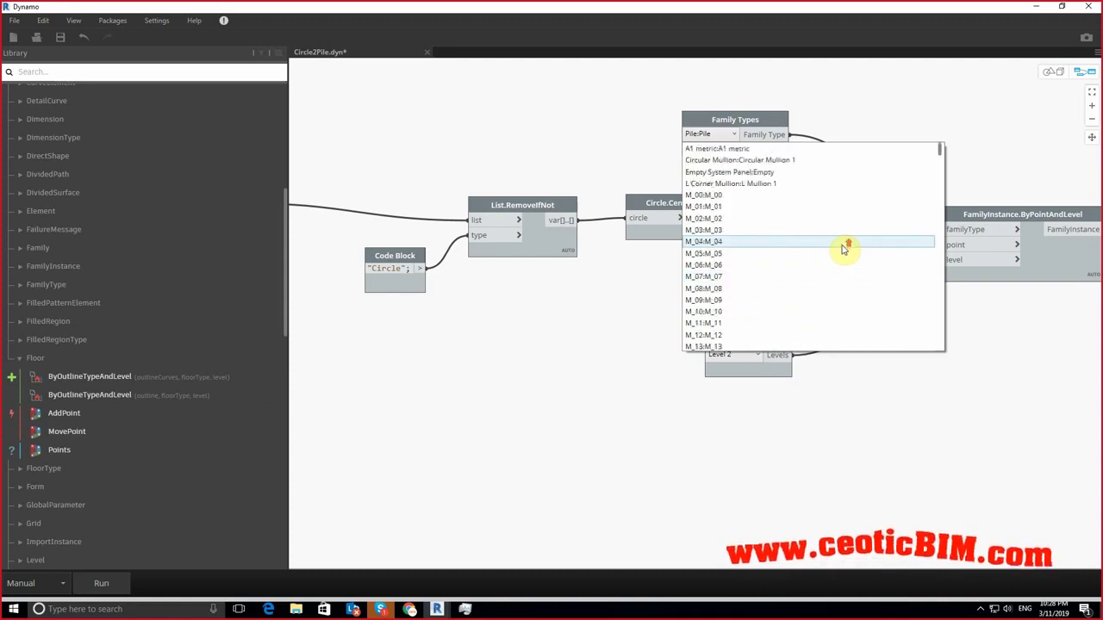
left_click_drag(942, 151, 945, 193)
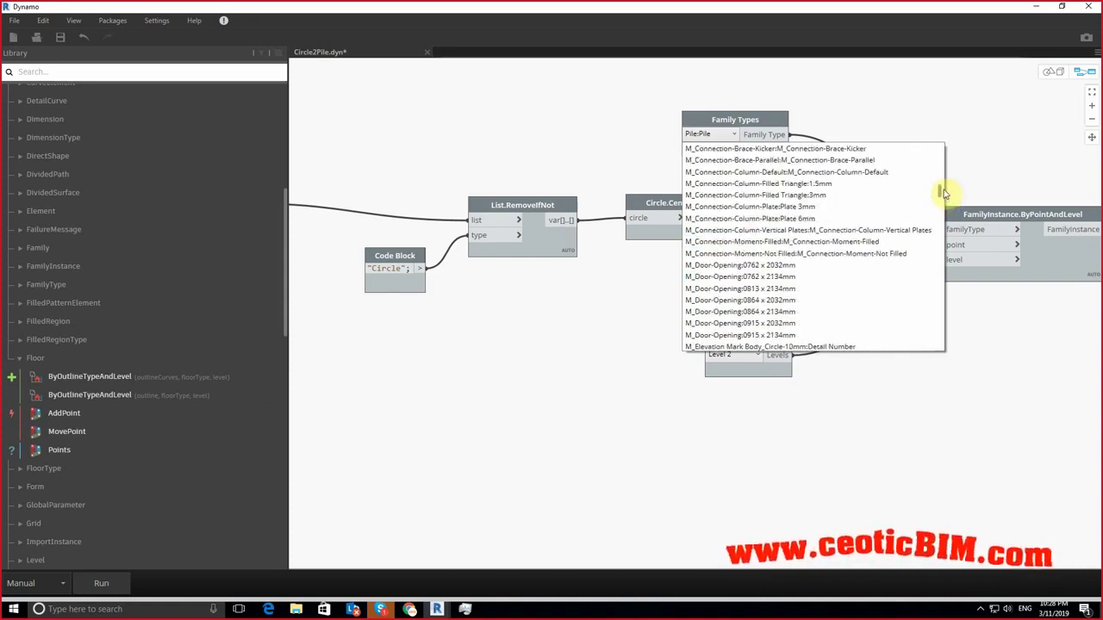
left_click_drag(945, 198, 939, 306)
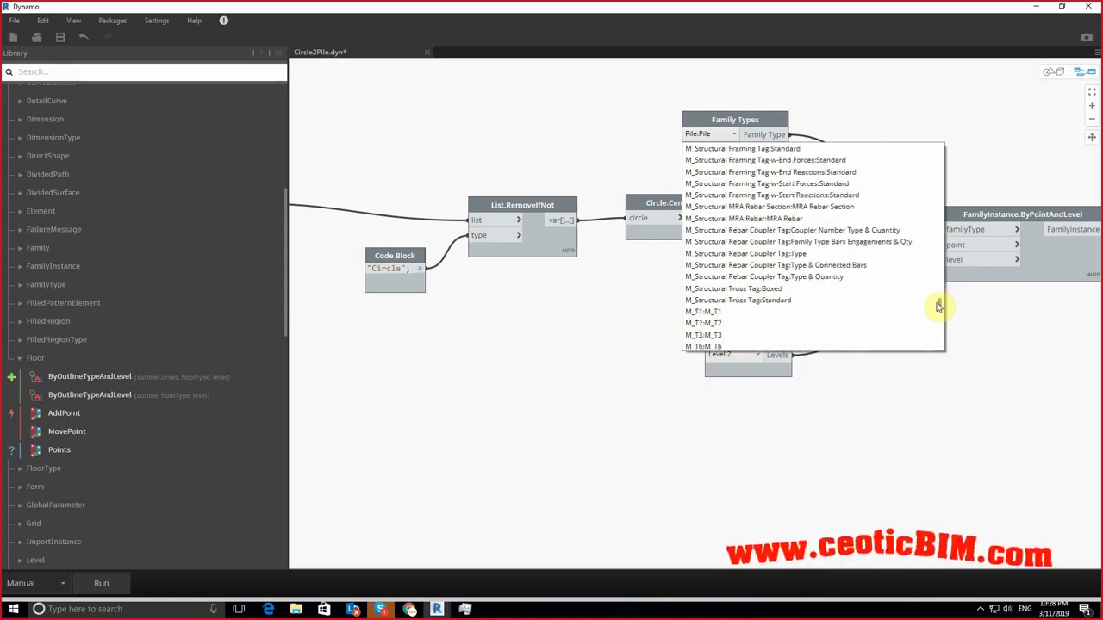
left_click_drag(940, 306, 940, 345)
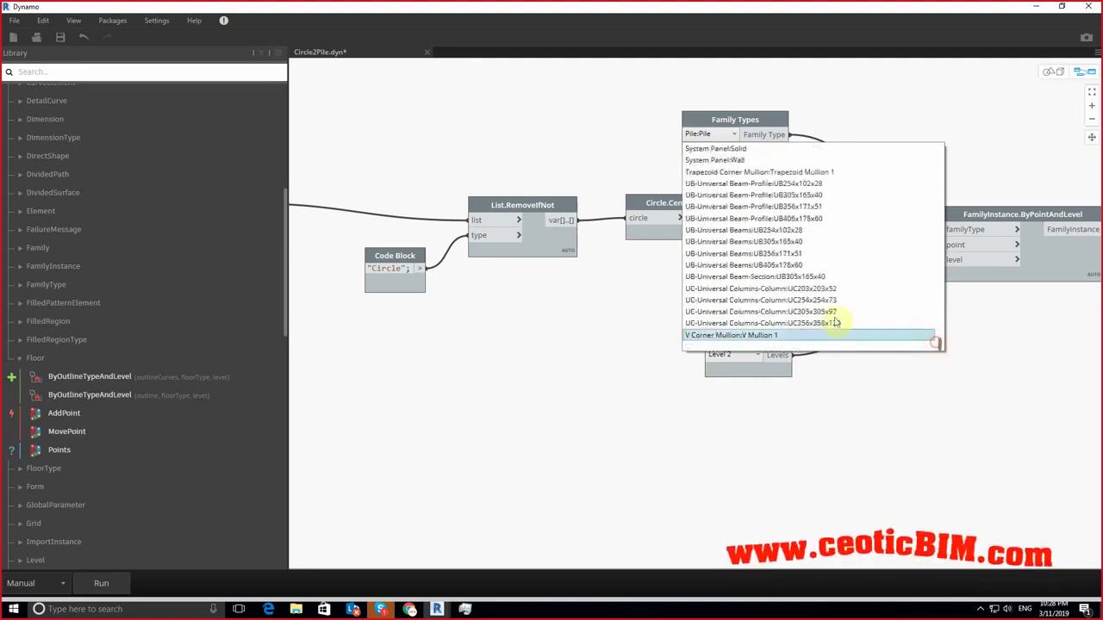
scroll(761, 315, "up", 2)
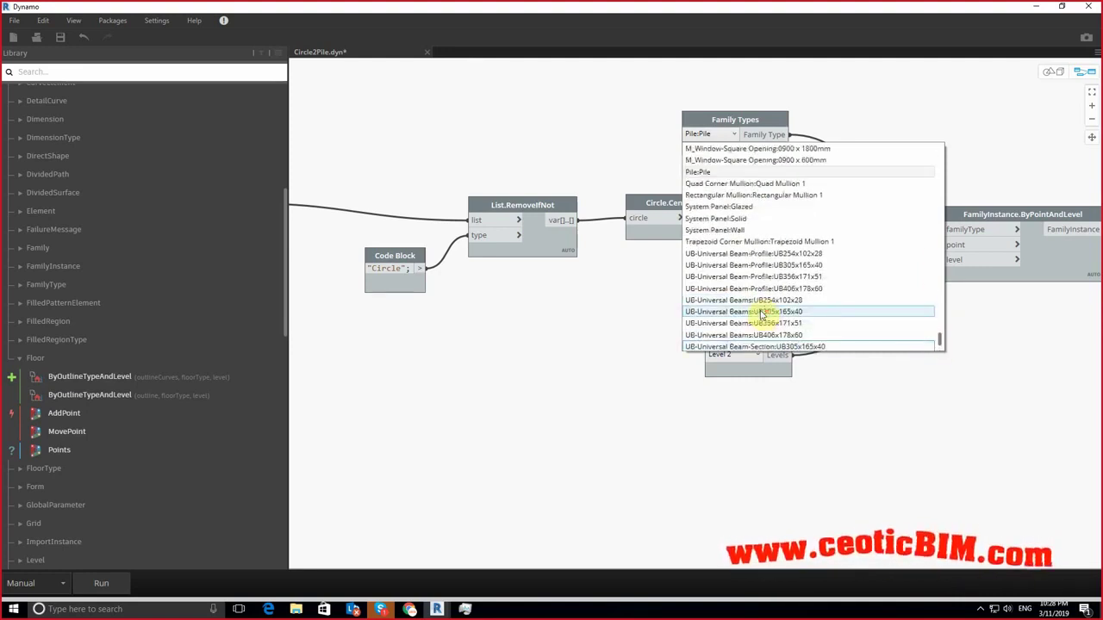
Step: Close the list unchanged and delete the Family Types node
left_click(734, 119)
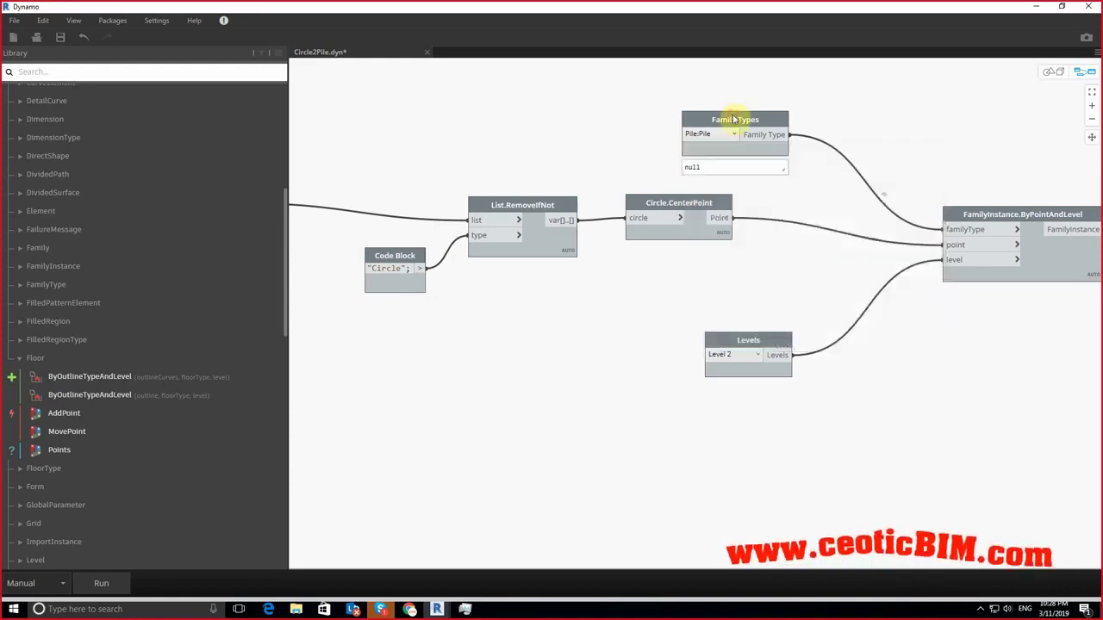
left_click(734, 118)
key("Delete")
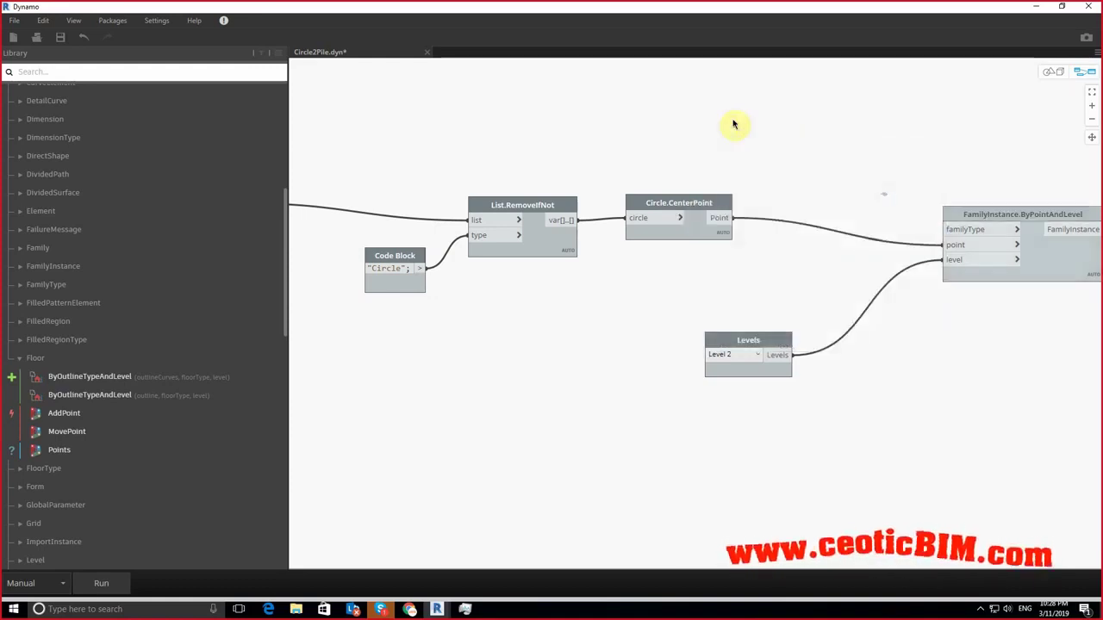
Step: Add an Element Types node from Revit > Selection and browse its list of types
left_click(28, 362)
scroll(45, 228, "up", 5)
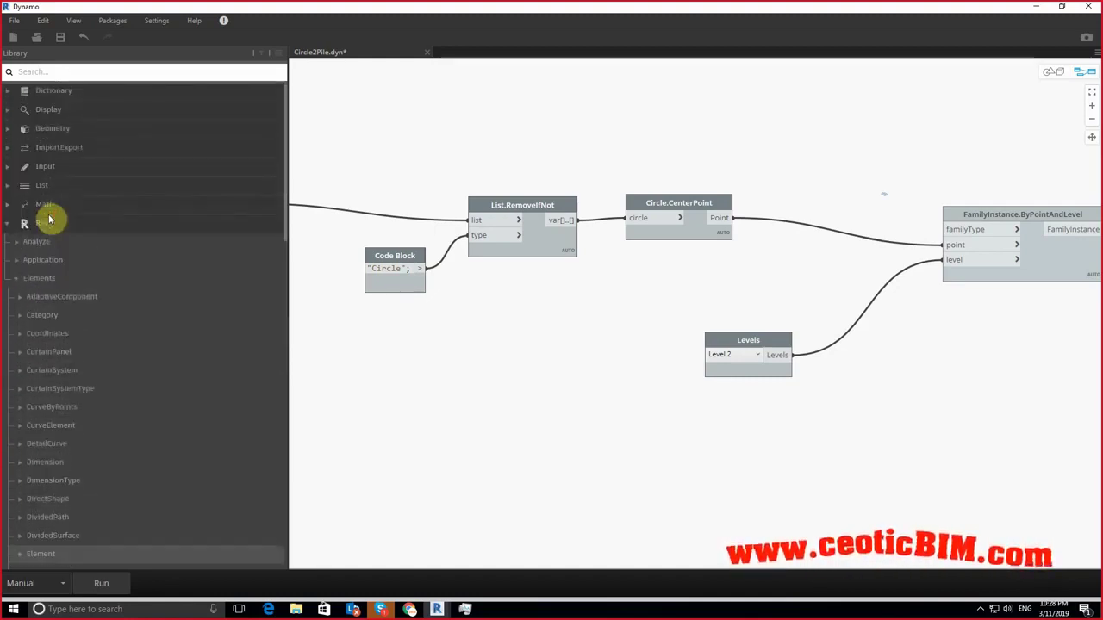
left_click(45, 226)
left_click(44, 226)
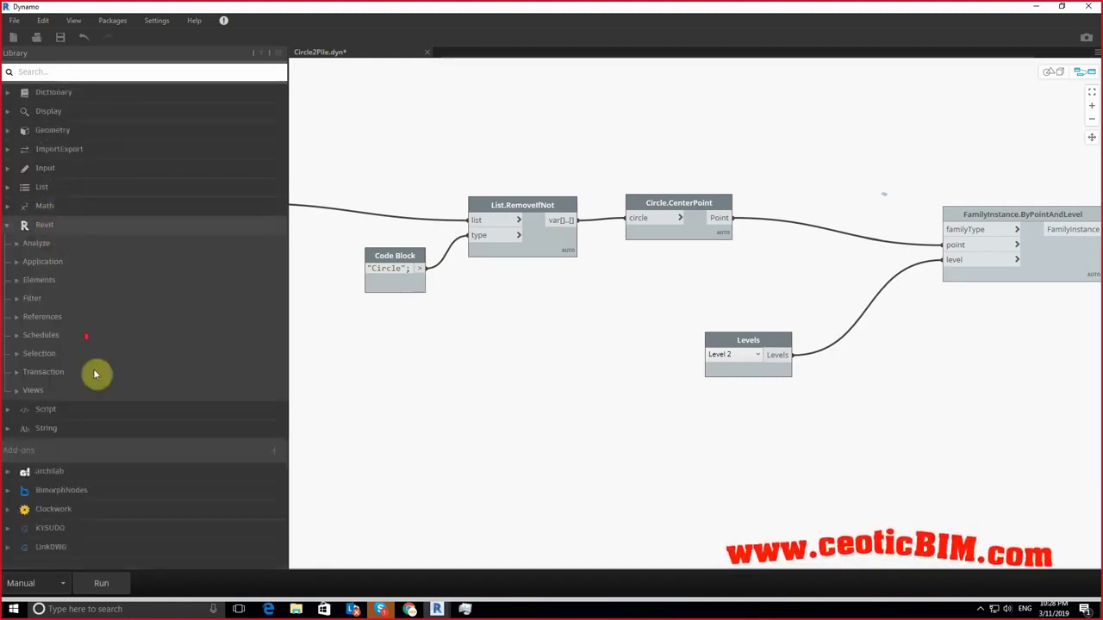
left_click(42, 355)
scroll(91, 331, "down", 3)
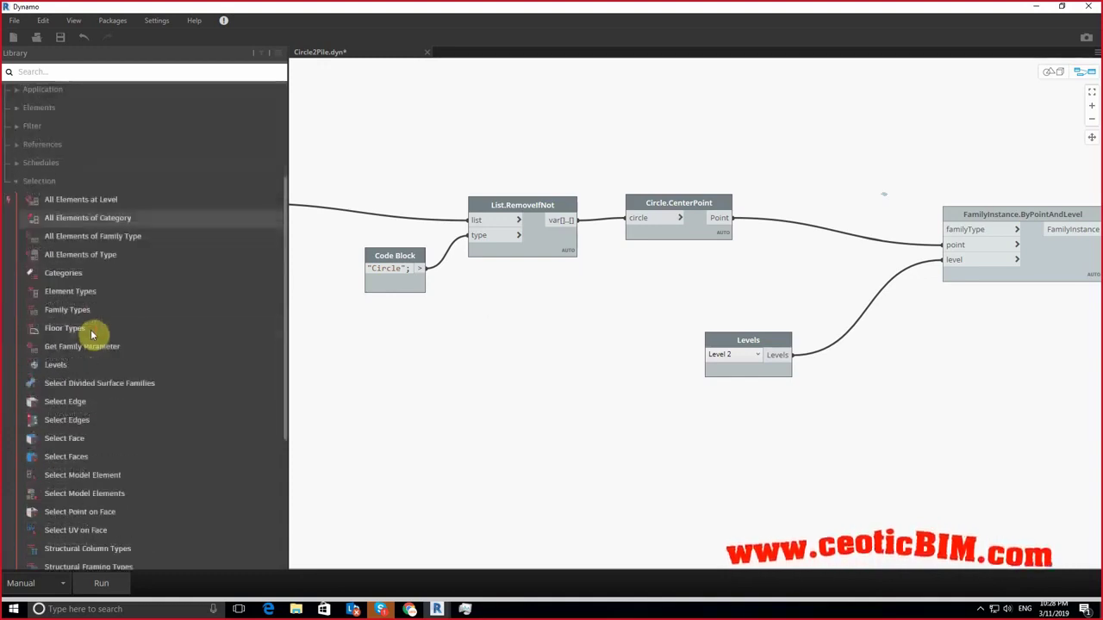
left_click(71, 291)
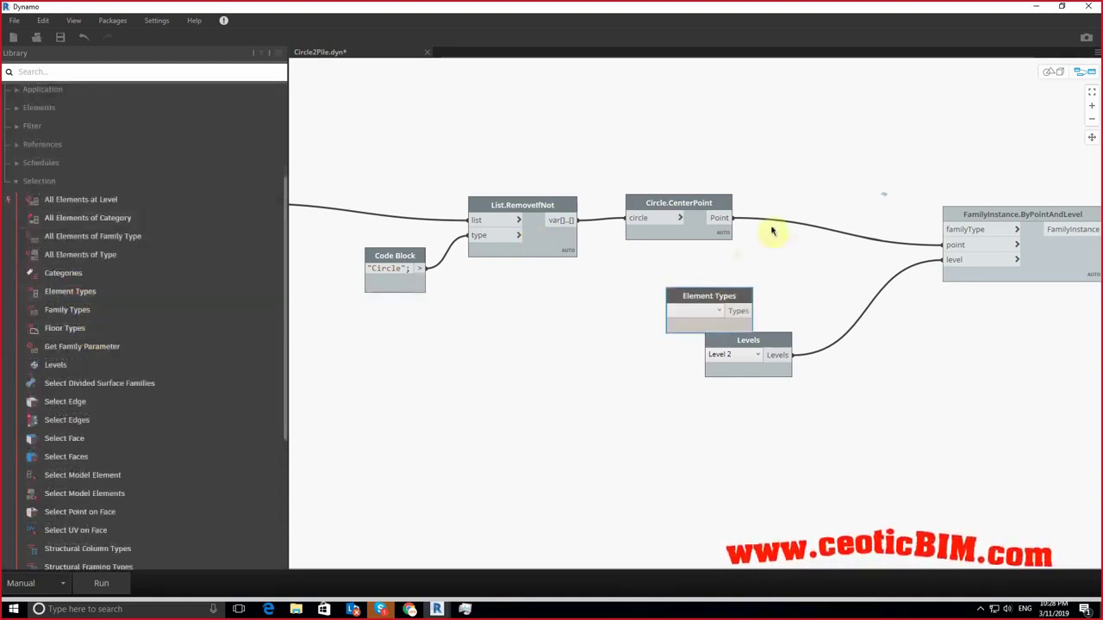
left_click_drag(727, 297, 803, 108)
left_click(795, 121)
scroll(860, 159, "down", 3)
left_click_drag(882, 145, 889, 342)
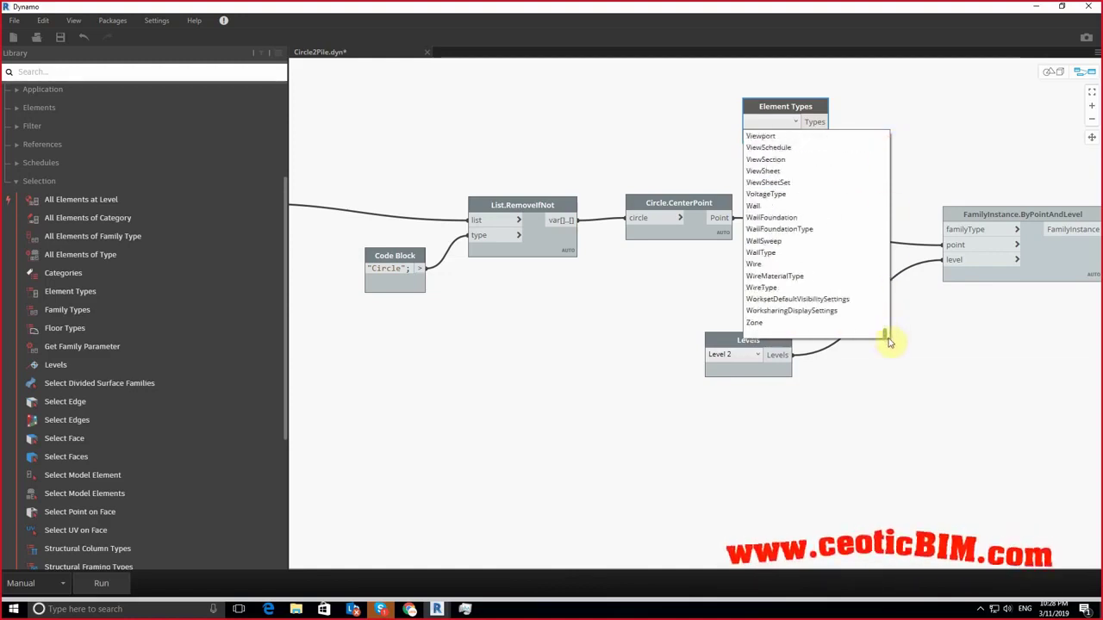
left_click(87, 303)
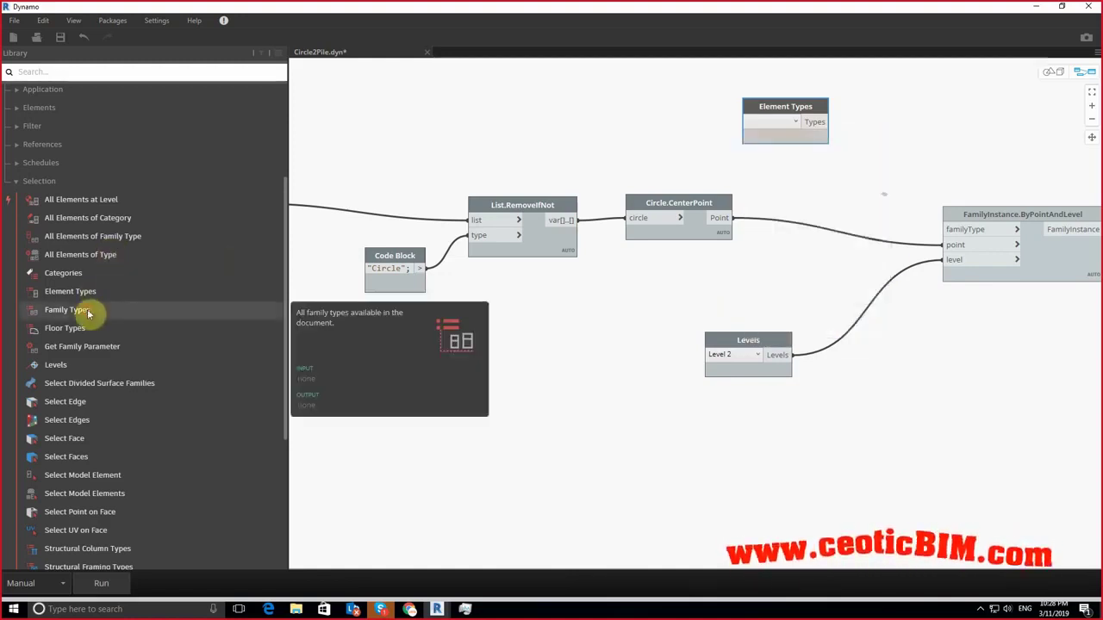
Step: Replace the Element Types node with a Family Types node and browse its family list
left_click(87, 314)
mouse_move(764, 307)
left_mouse_down()
mouse_move(832, 187)
mouse_move(776, 111)
left_mouse_up()
key("Delete")
left_click(776, 128)
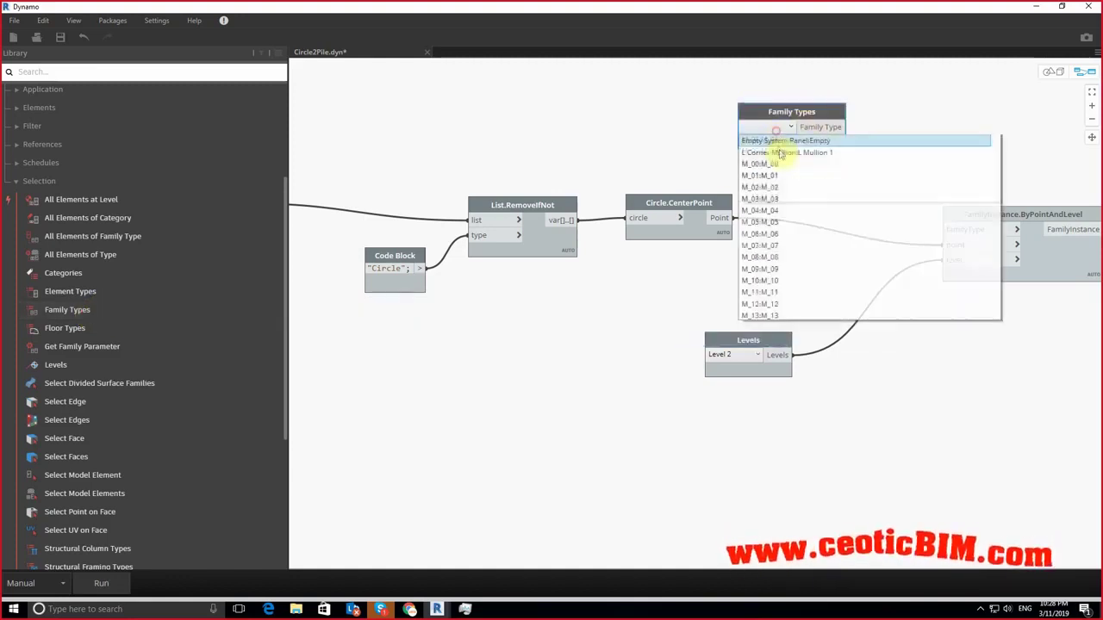
scroll(813, 212, "down", 5)
scroll(810, 218, "down", 2)
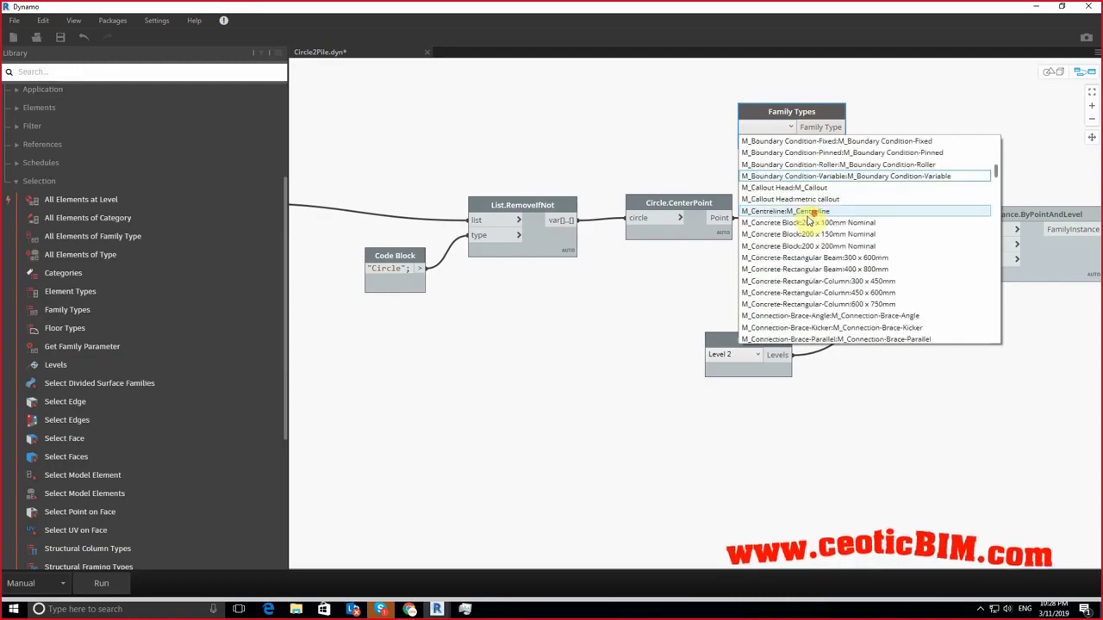
scroll(801, 220, "down", 6)
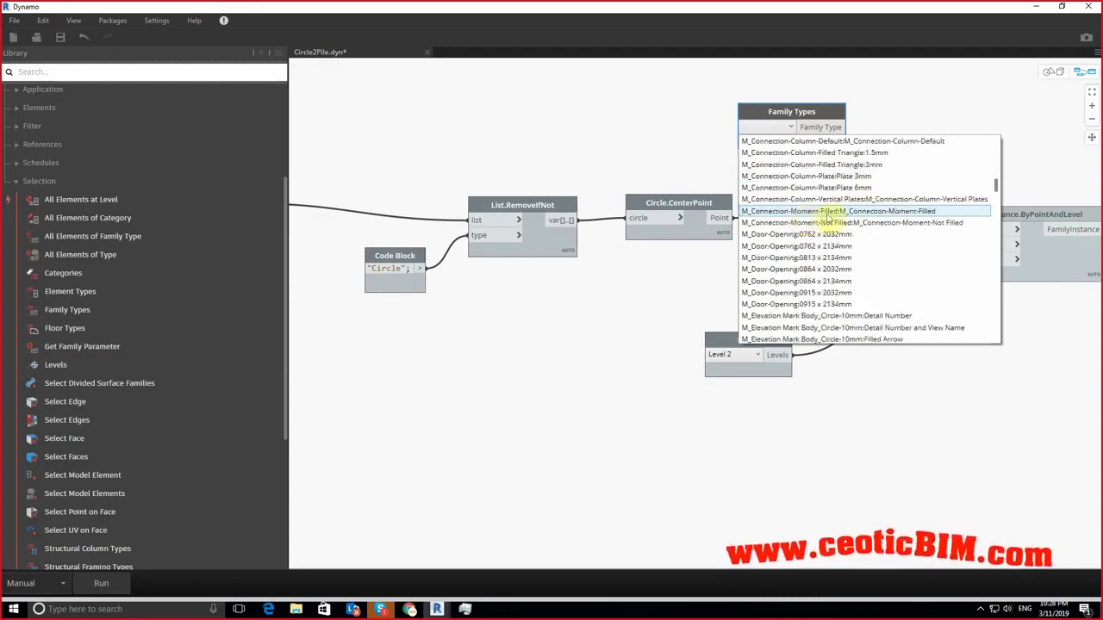
left_click(823, 199)
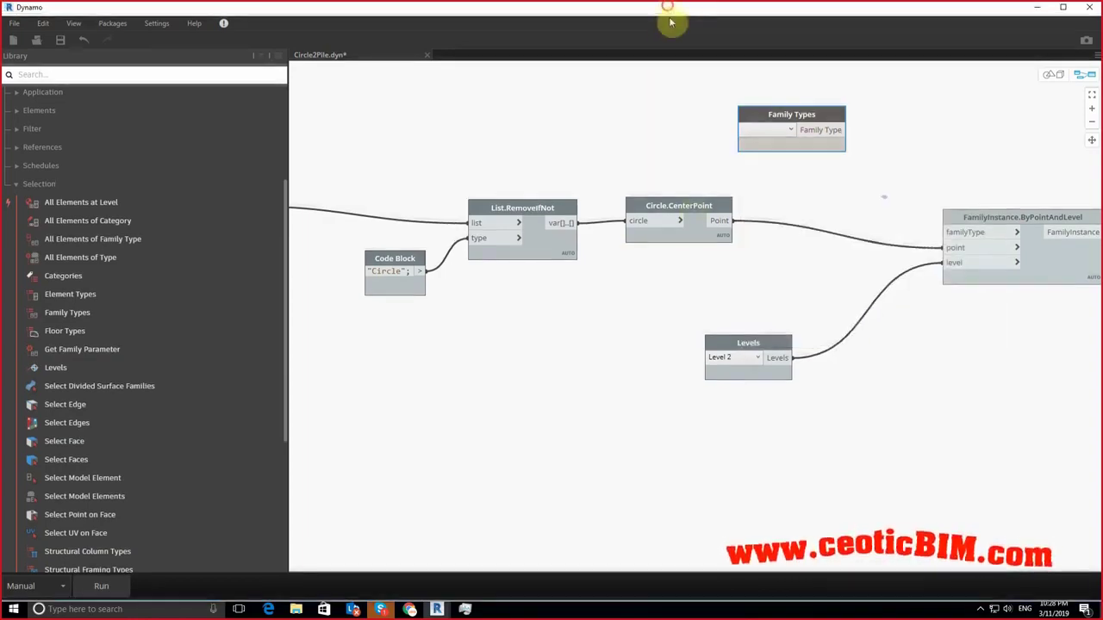
left_click_drag(665, 9, 694, 398)
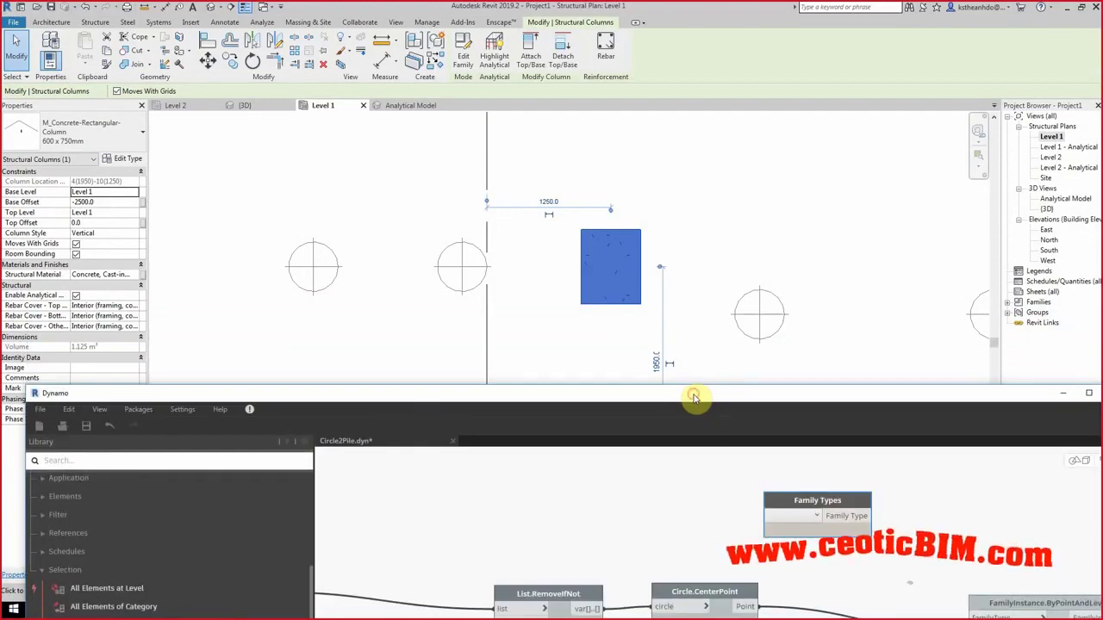
double_click(694, 397)
Step: Set the Family Types node to M_Concrete-Rectangular-Column:300 x 450mm and move it further left
left_click(791, 128)
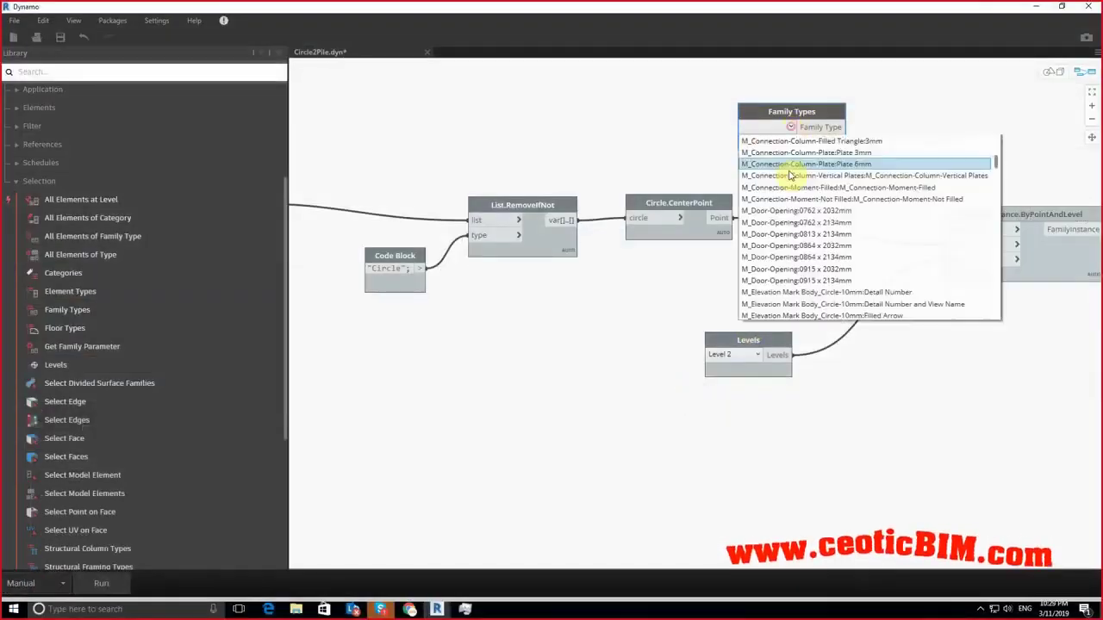
scroll(767, 207, "down", 2)
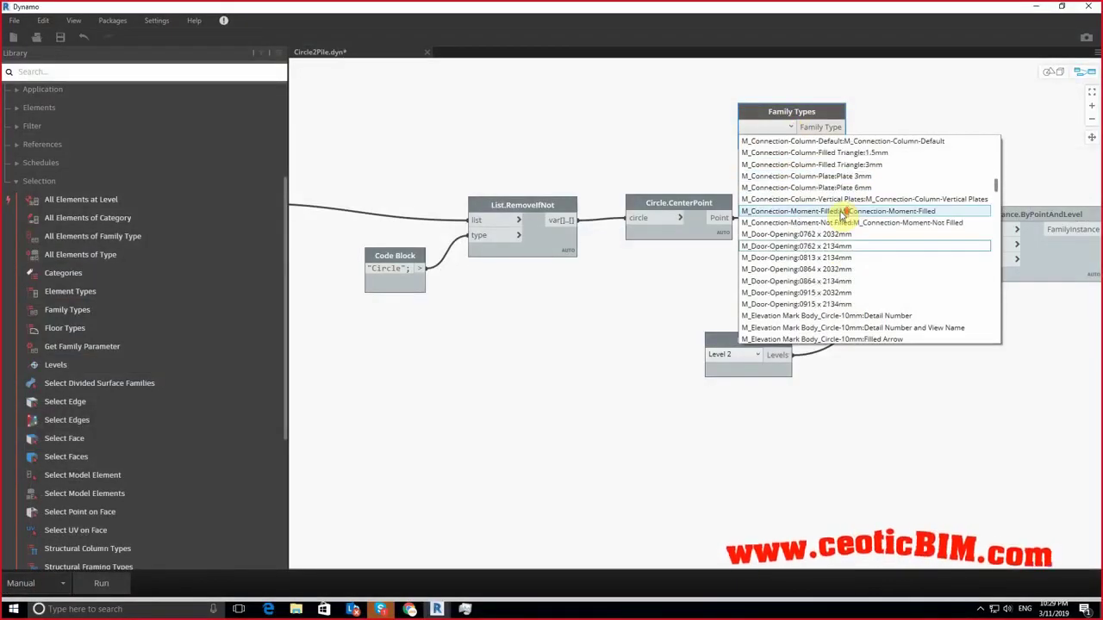
scroll(843, 212, "up", 3)
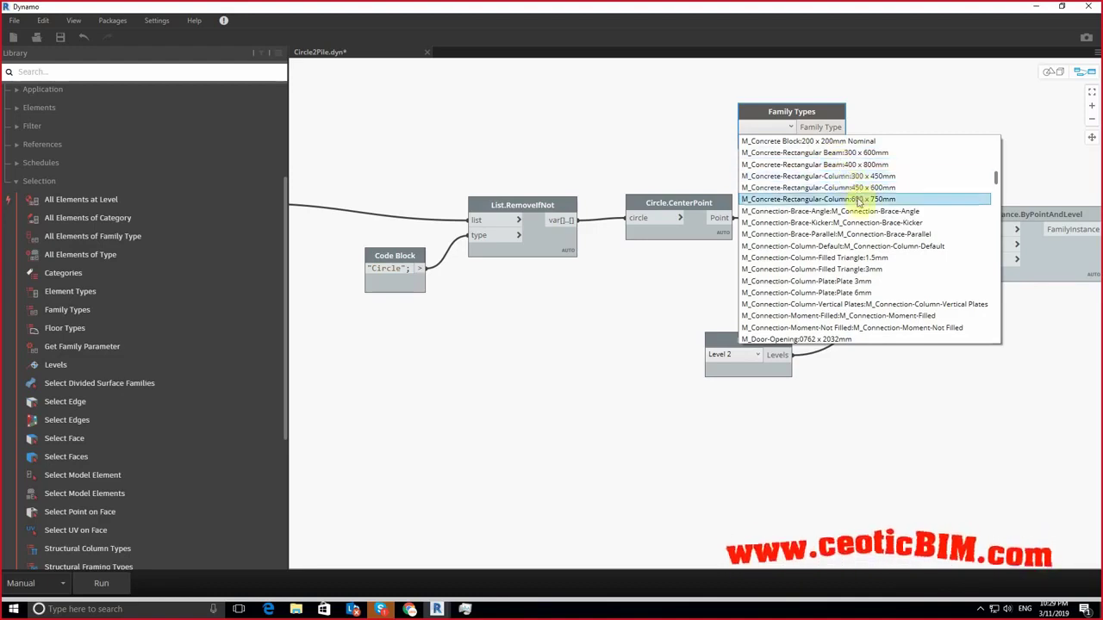
left_click(853, 177)
middle_click_drag(844, 199, 763, 195)
mouse_move(833, 109)
left_mouse_down()
mouse_move(737, 115)
mouse_move(863, 225)
left_mouse_up()
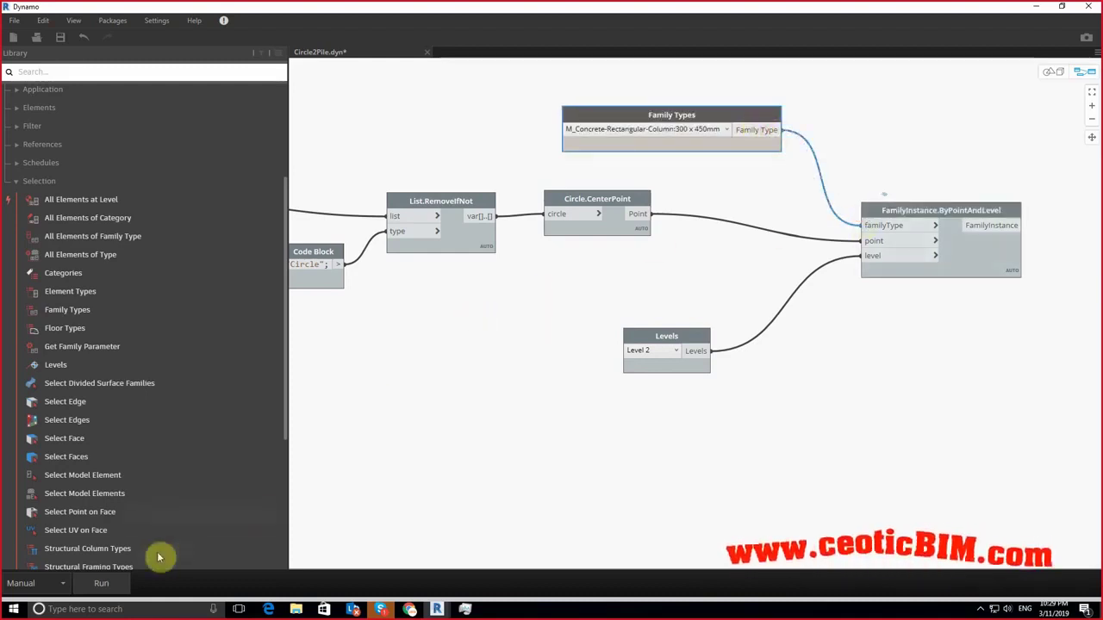
Step: Run the graph to place the columns, then restore Dynamo to a smaller window
left_click(101, 584)
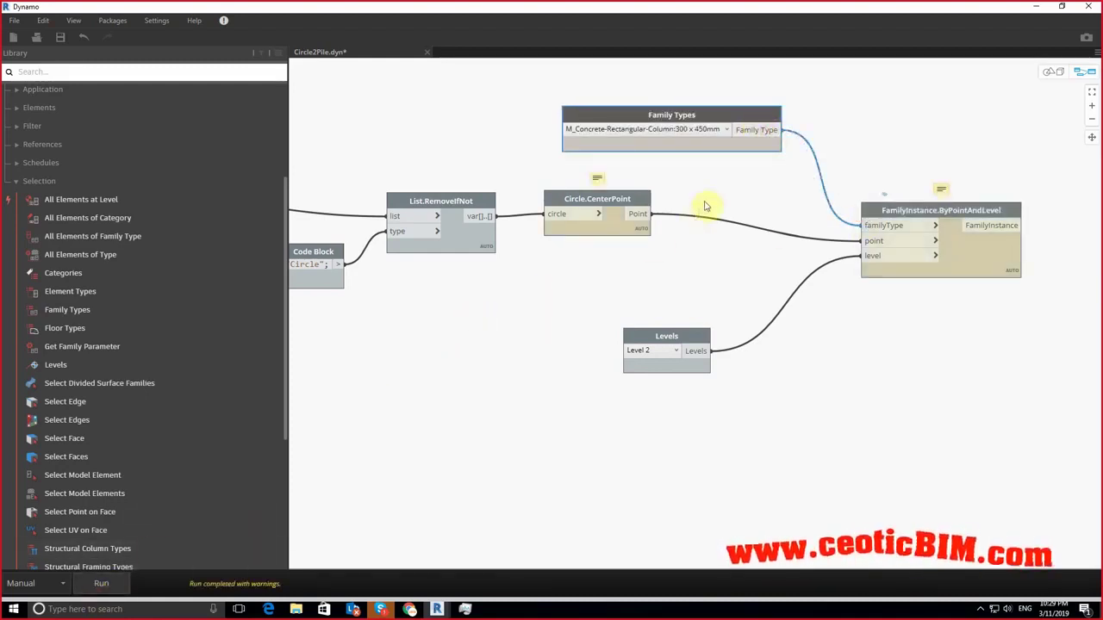
middle_click_drag(697, 235, 713, 226)
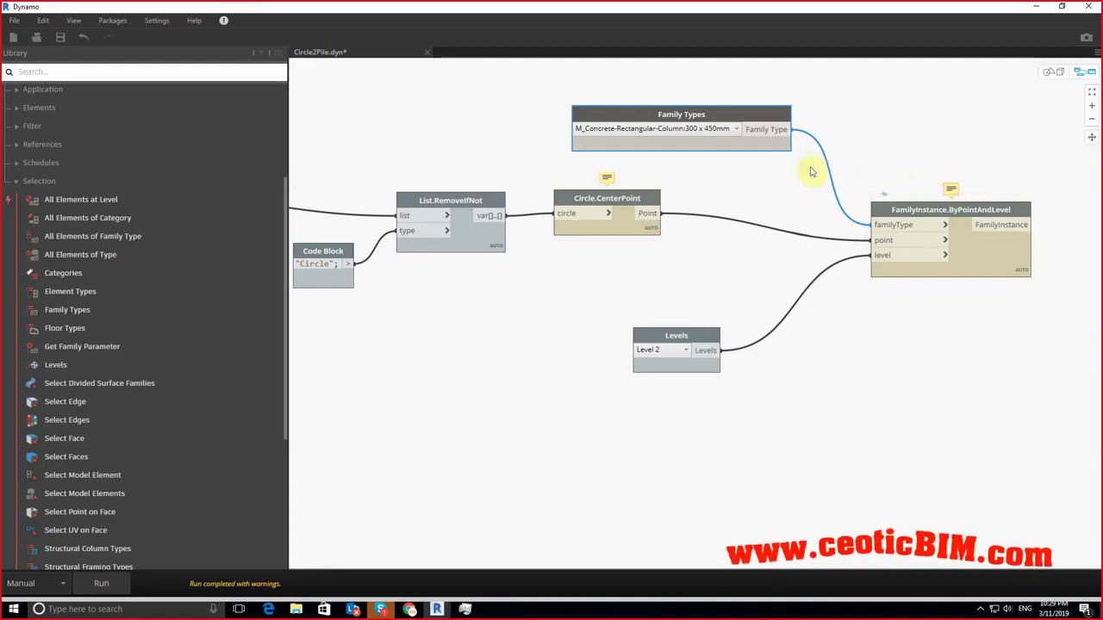
mouse_move(941, 188)
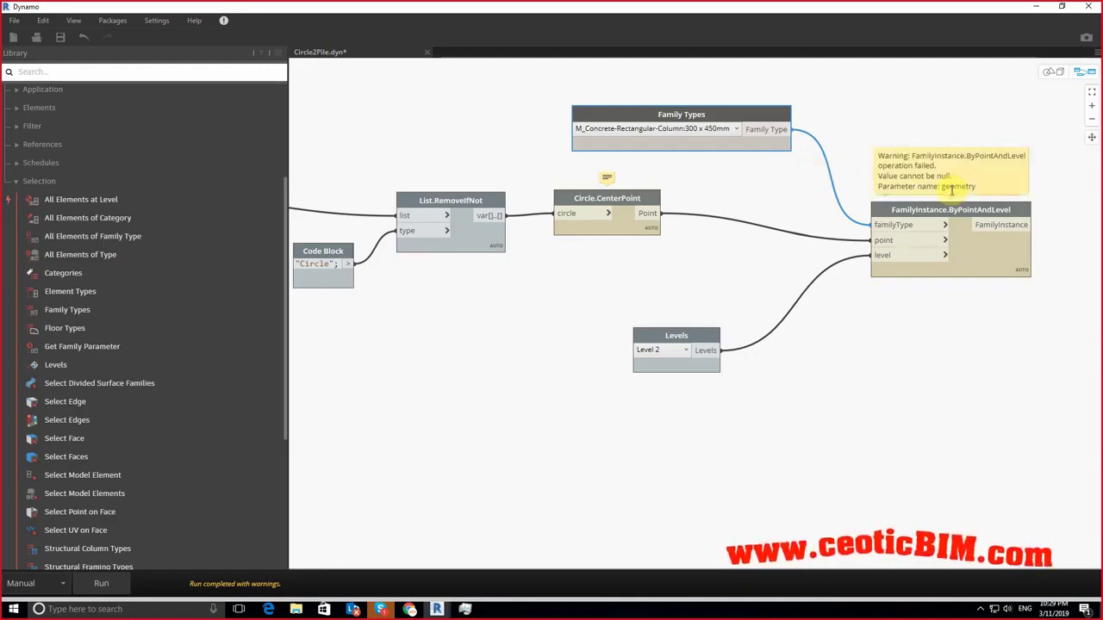
double_click(766, 8)
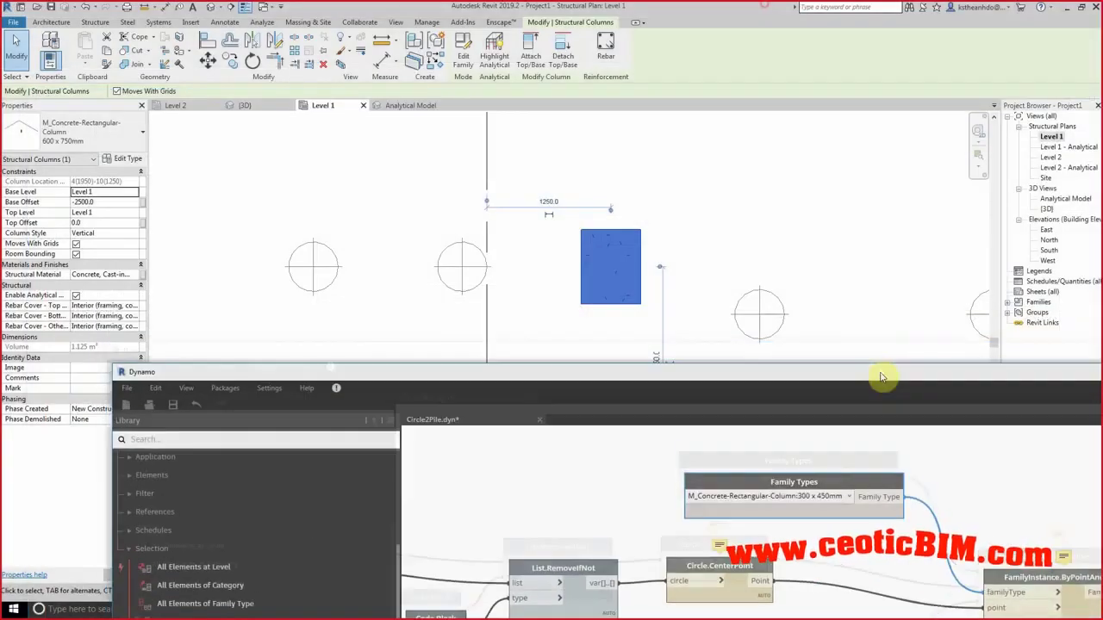
Step: Inspect a placed column in the Revit plan, then enlarge Dynamo to view the graph's left part
left_click(665, 221)
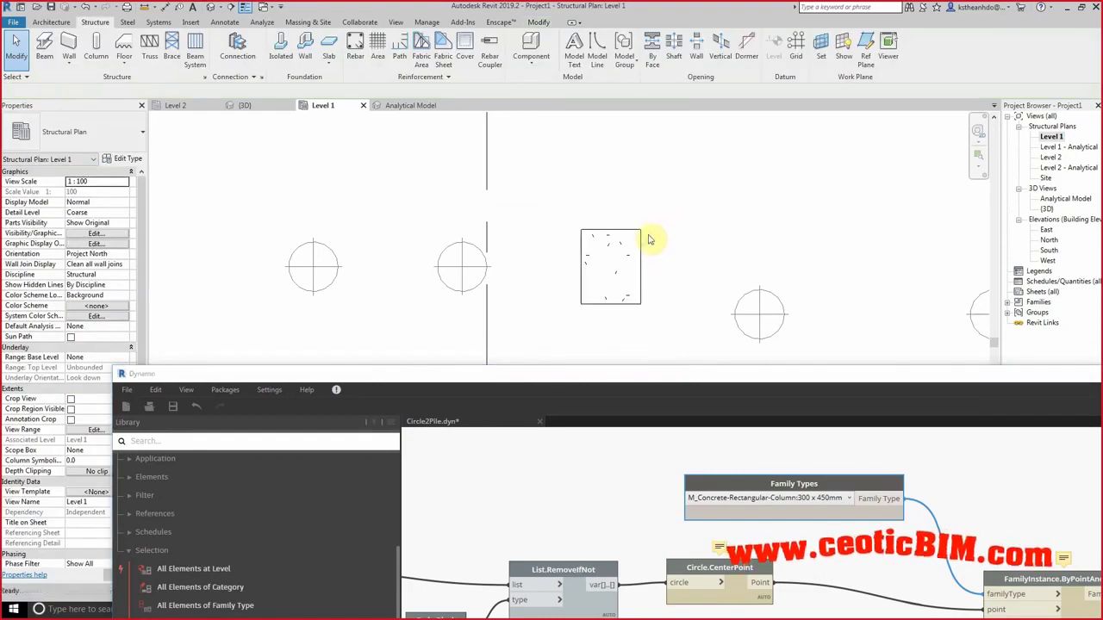
left_click(651, 240)
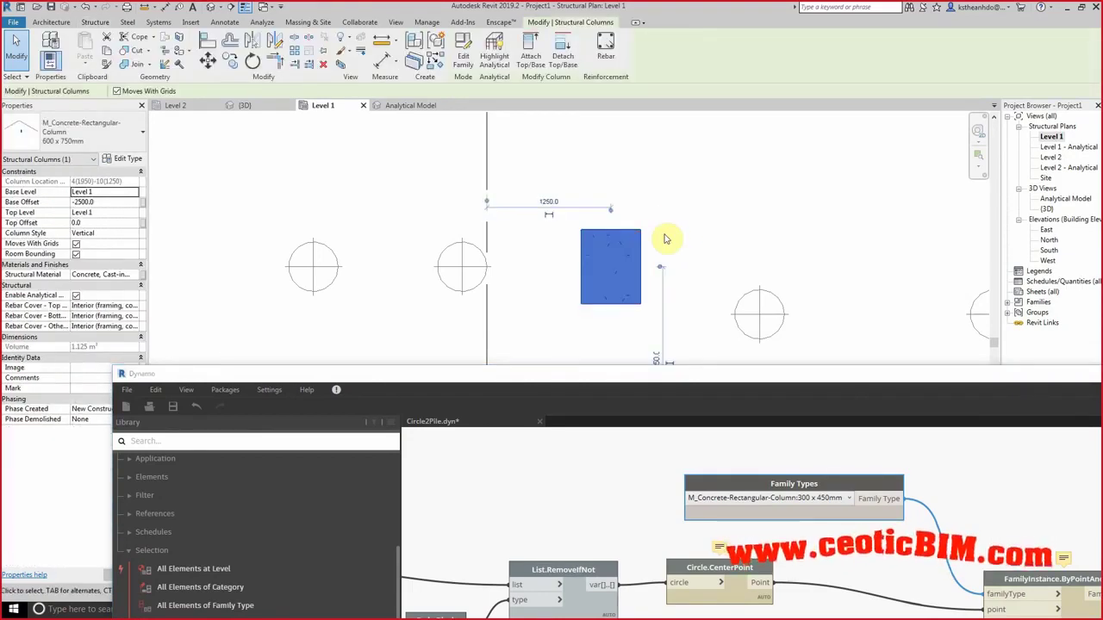
left_click(666, 239)
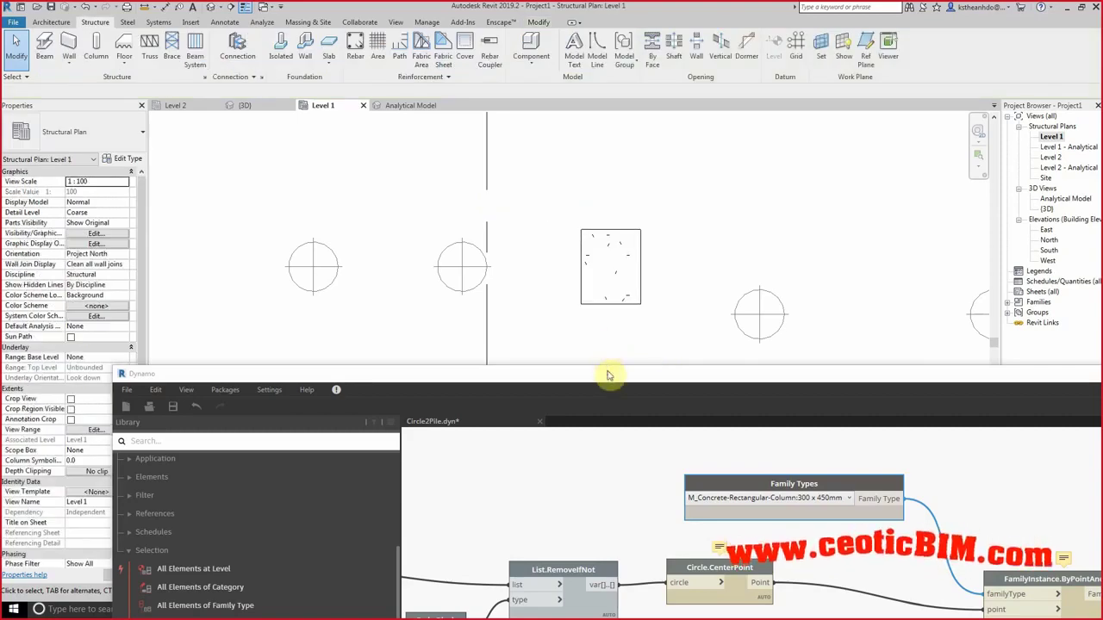
double_click(608, 375)
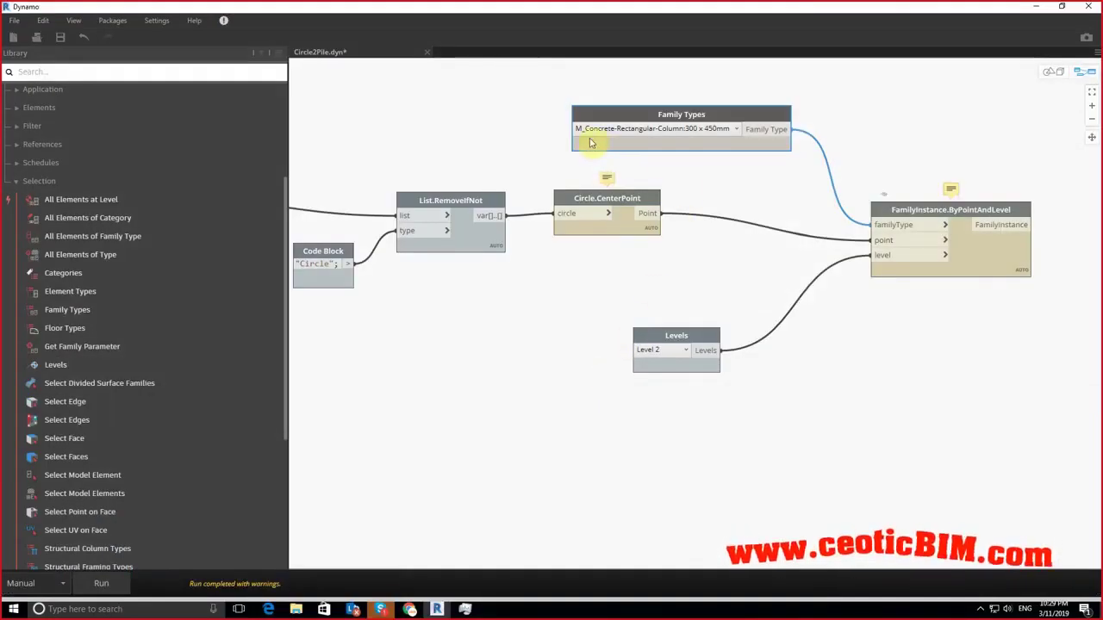
mouse_move(607, 179)
scroll(749, 264, "down", 5)
scroll(492, 315, "up", 3)
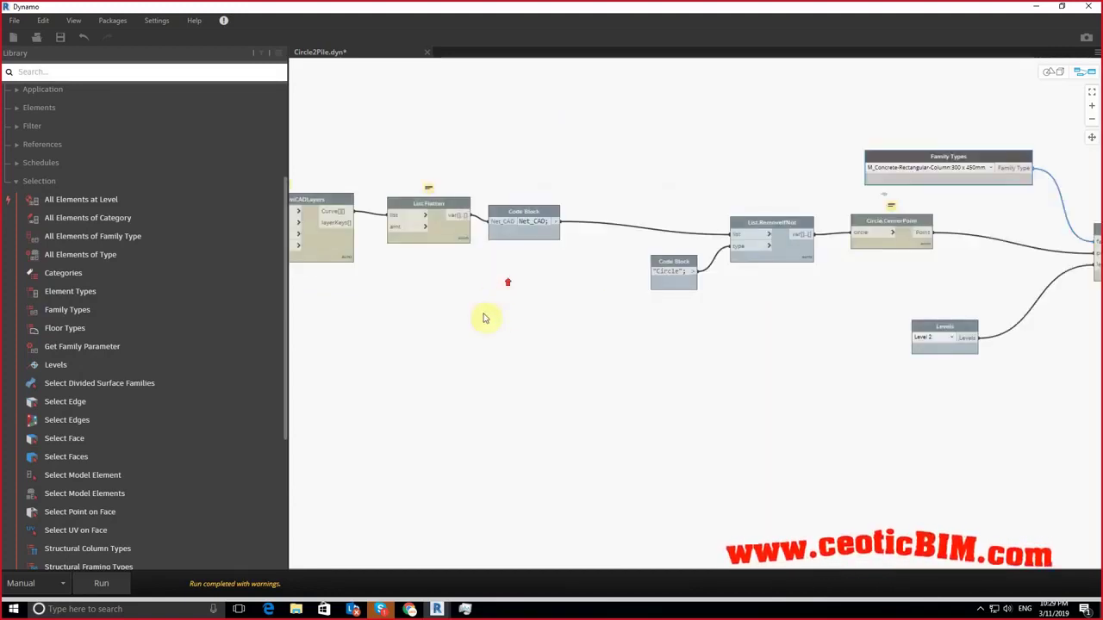
middle_click_drag(492, 316, 859, 320)
Step: Set Select Model Element to the imported CAD drawing and minimize Dynamo
left_click_drag(464, 13, 600, 398)
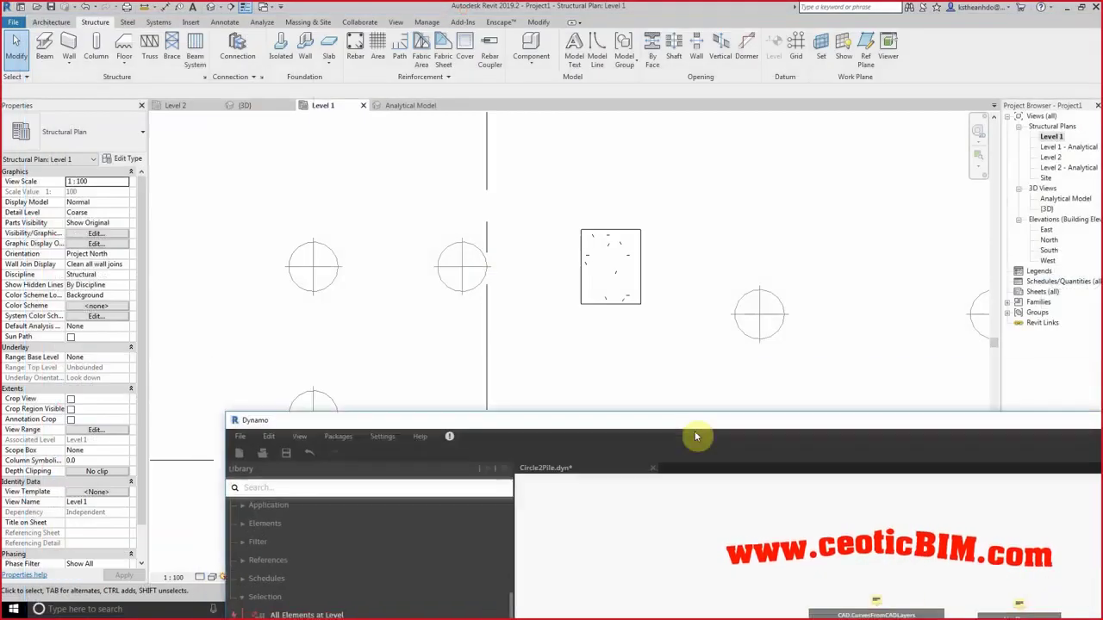
scroll(529, 263, "down", 2)
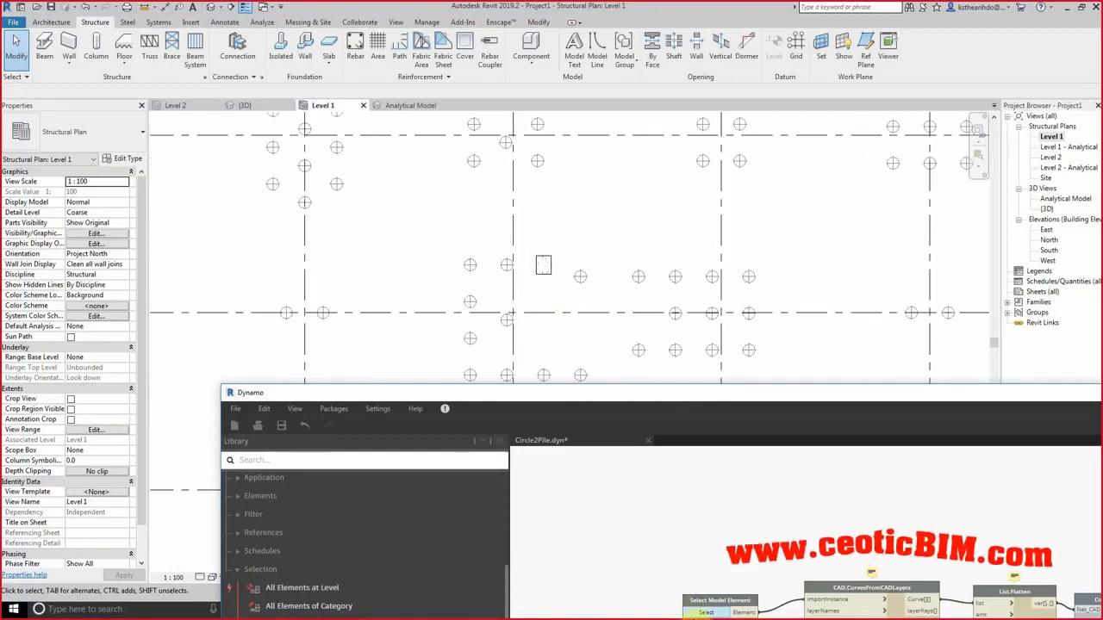
left_click(700, 612)
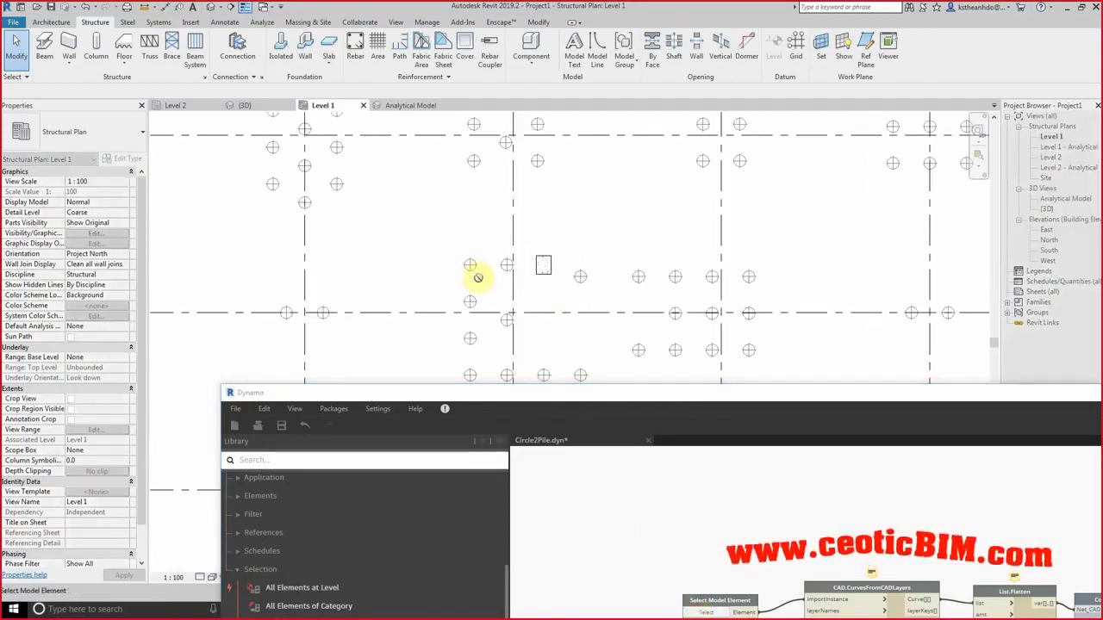
scroll(479, 278, "down", 3)
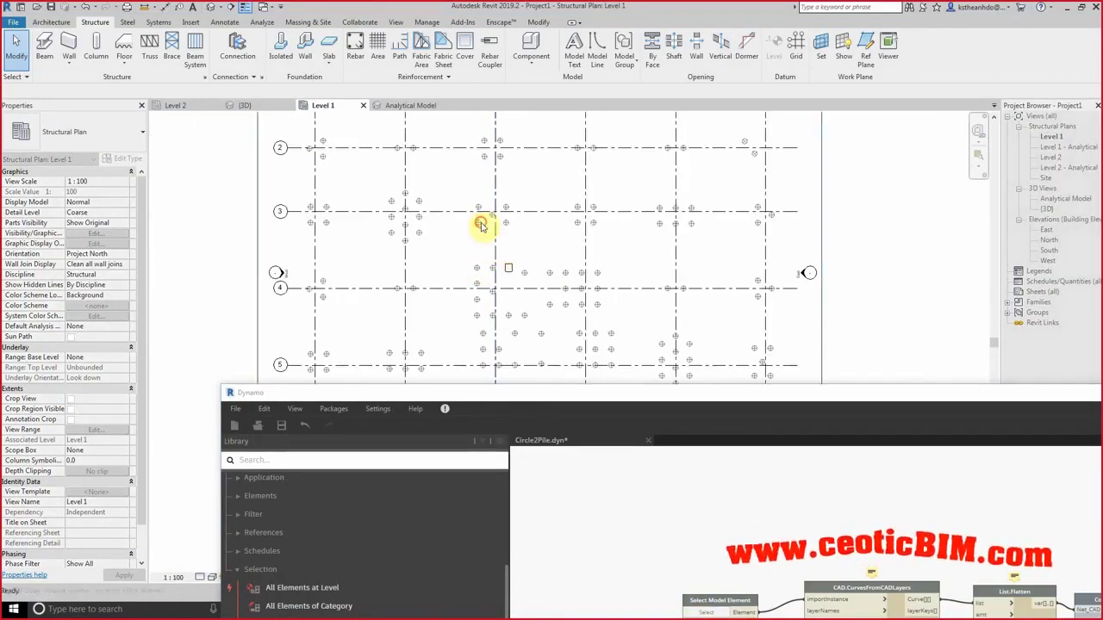
left_click(481, 225)
double_click(623, 393)
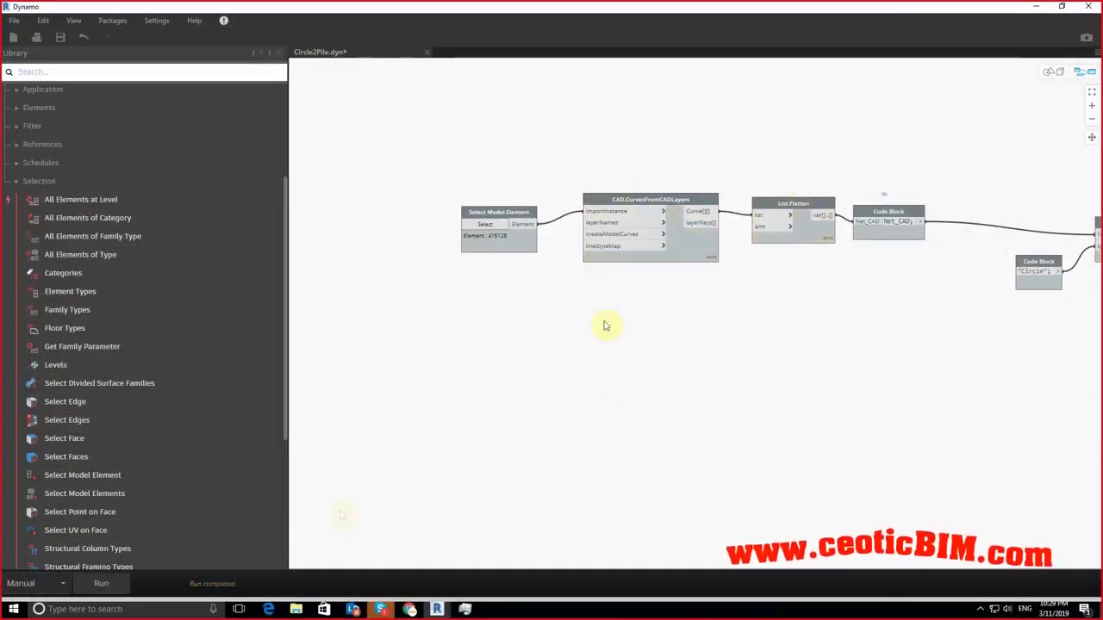
left_click(1034, 6)
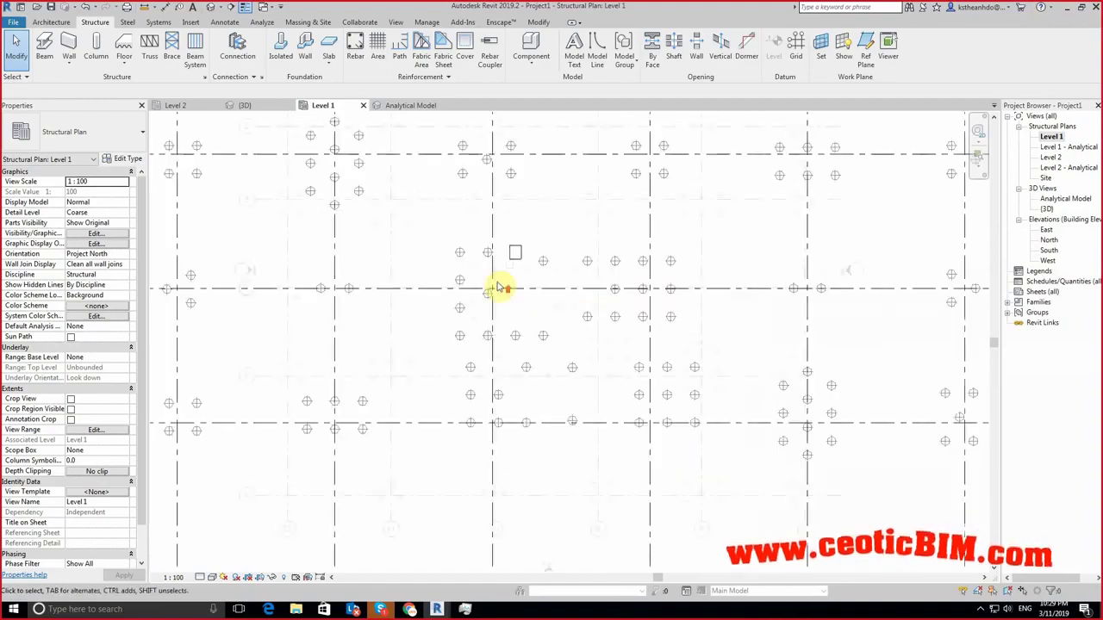
Step: Orbit and zoom the {3D} view to look over the generated columns
left_click(211, 6)
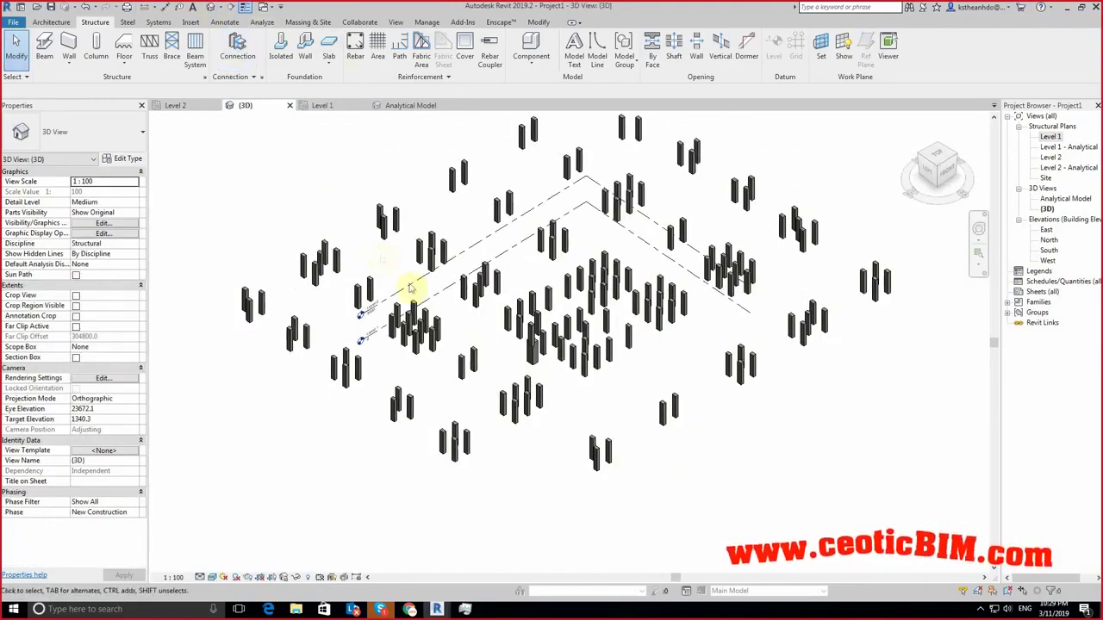
mouse_move(672, 457)
middle_mouse_down("shift")
mouse_move(584, 350)
mouse_move(695, 377)
middle_mouse_up("shift")
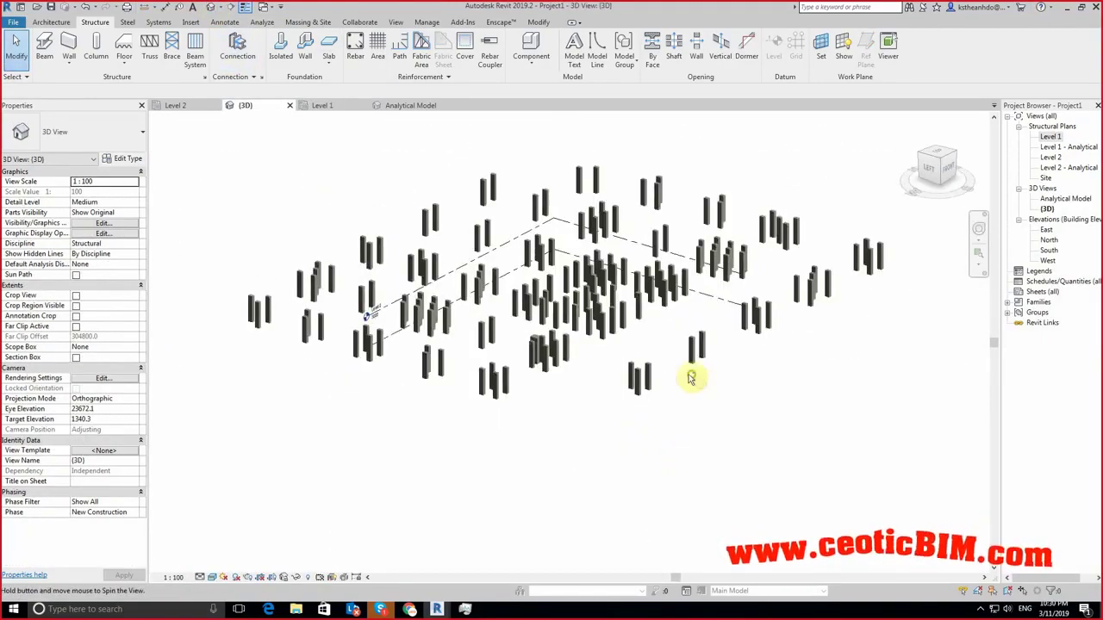
scroll(498, 349, "up", 3)
scroll(498, 349, "down", 2)
middle_click_drag(645, 313, 650, 436, "shift")
scroll(465, 353, "up", 2)
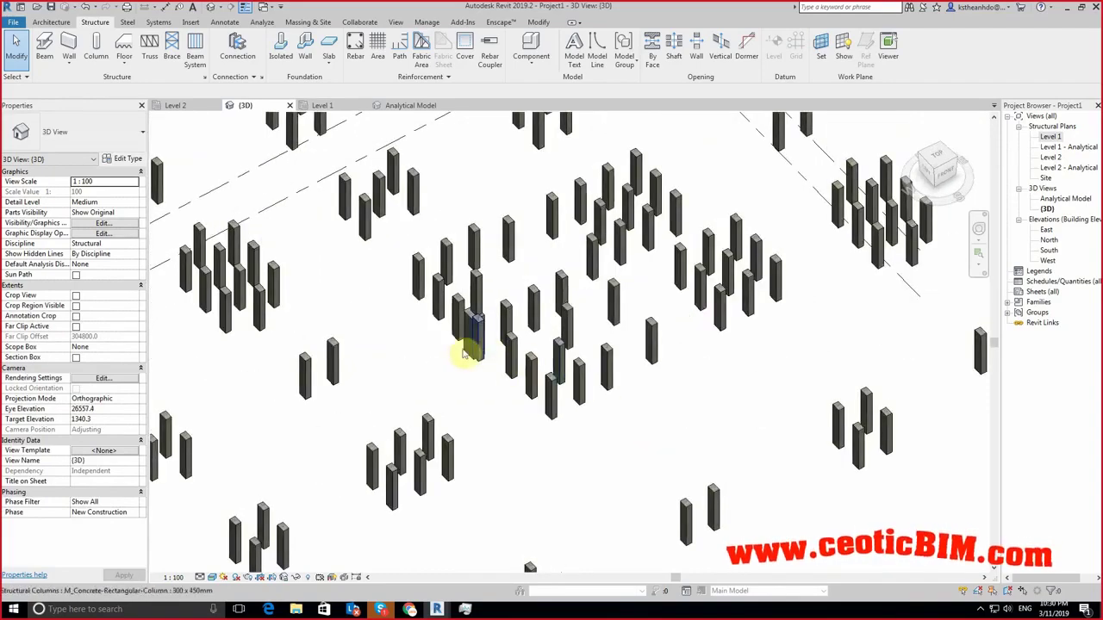
Step: Select one 300 x 450mm column to inspect it, then return to the Dynamo graph
left_click(464, 351)
key("Escape")
mouse_move(530, 362)
middle_mouse_down("shift")
mouse_move(724, 377)
mouse_move(455, 295)
mouse_move(524, 251)
mouse_move(576, 243)
middle_mouse_up("shift")
scroll(575, 243, "up", 2)
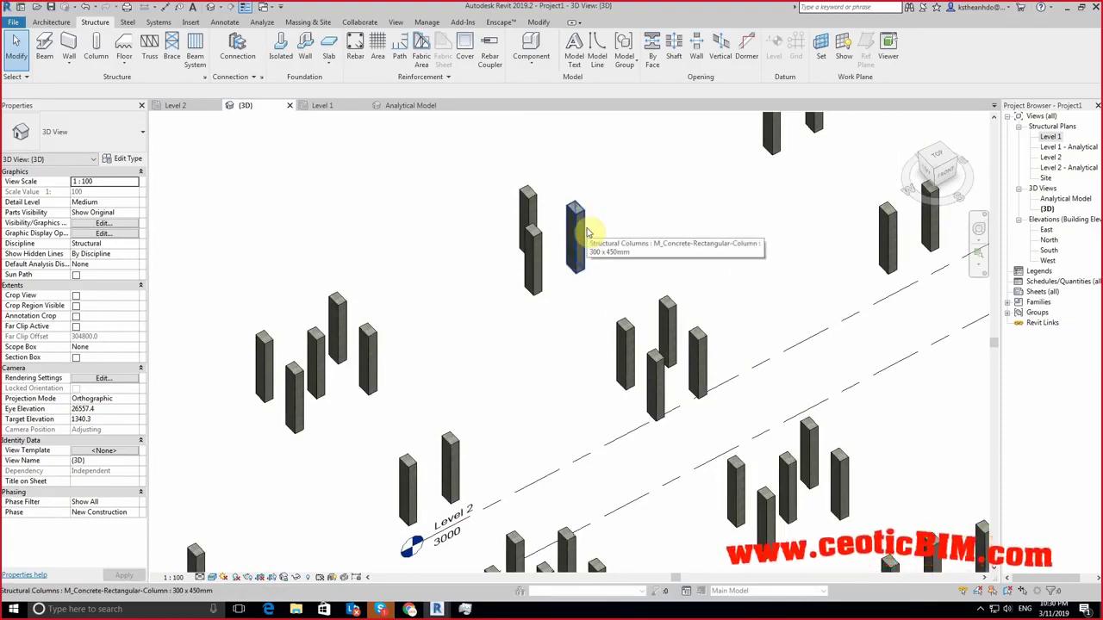
scroll(589, 231, "down", 2)
scroll(598, 293, "down", 3)
scroll(652, 226, "up", 5)
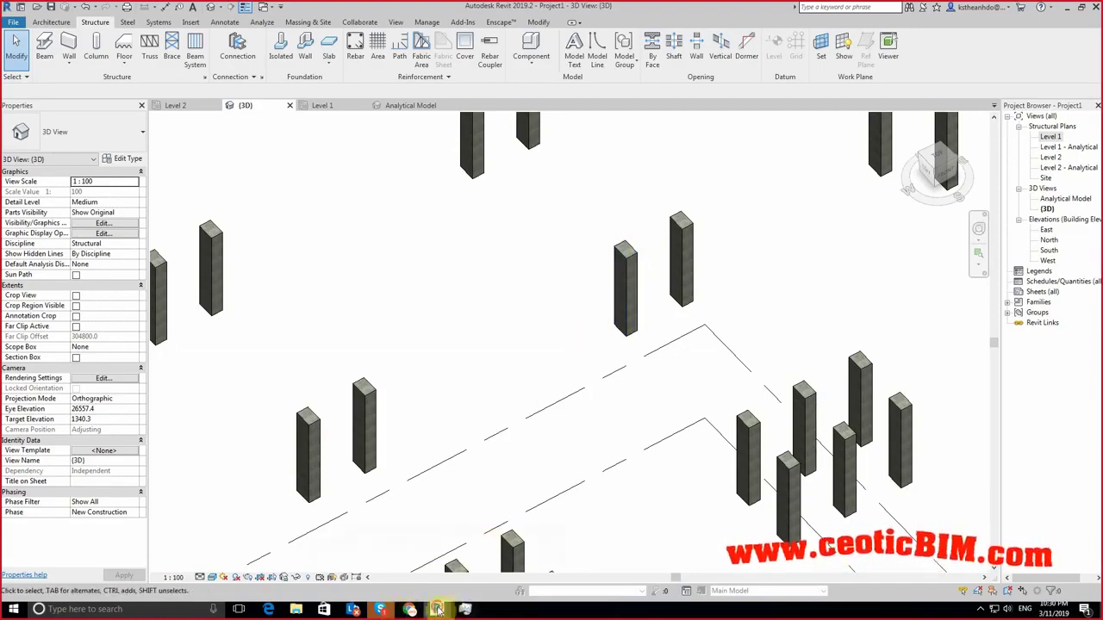
mouse_move(436, 609)
left_click(492, 565)
scroll(508, 296, "down", 3)
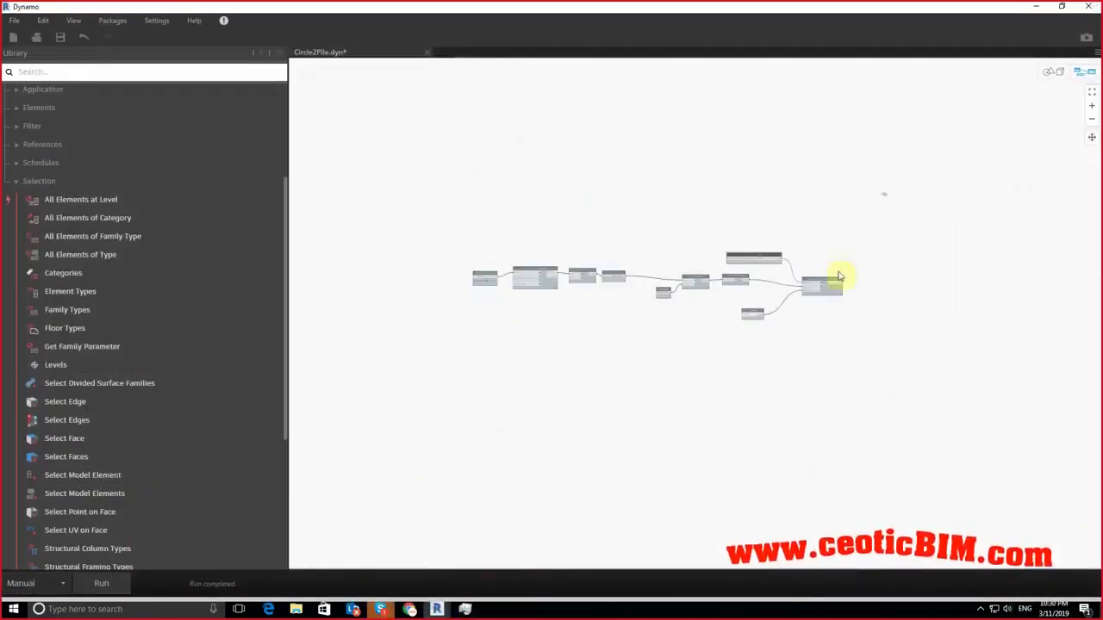
Step: Reposition the Family Types and Circle.CenterPoint nodes for a tidier graph layout
scroll(840, 276, "up", 4)
scroll(697, 313, "up", 3)
left_click_drag(631, 178, 614, 131)
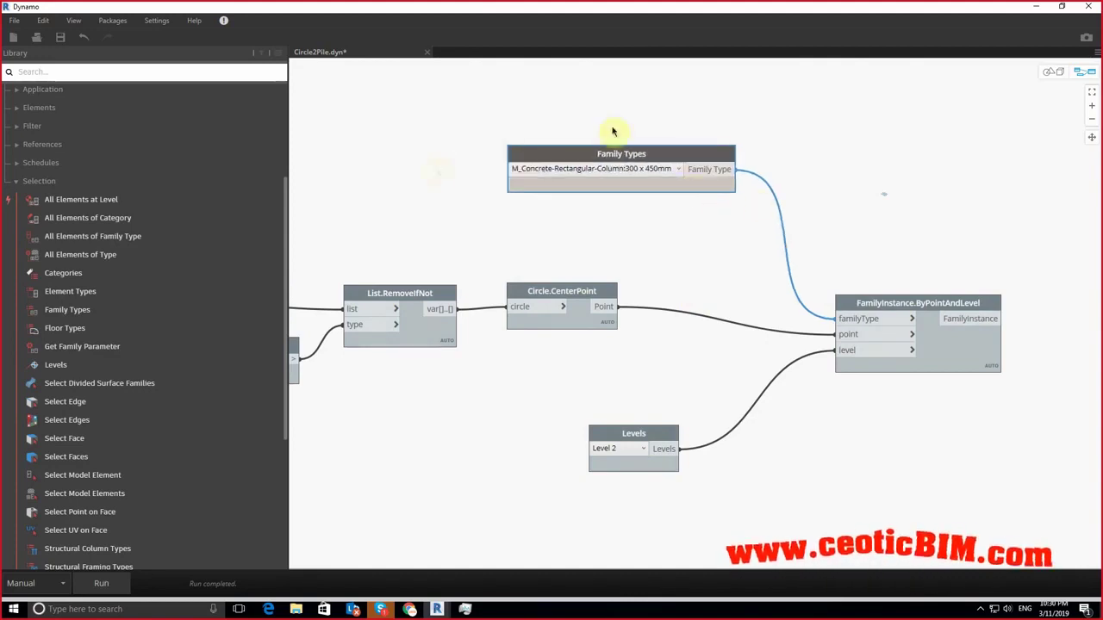
left_click_drag(613, 288, 635, 303)
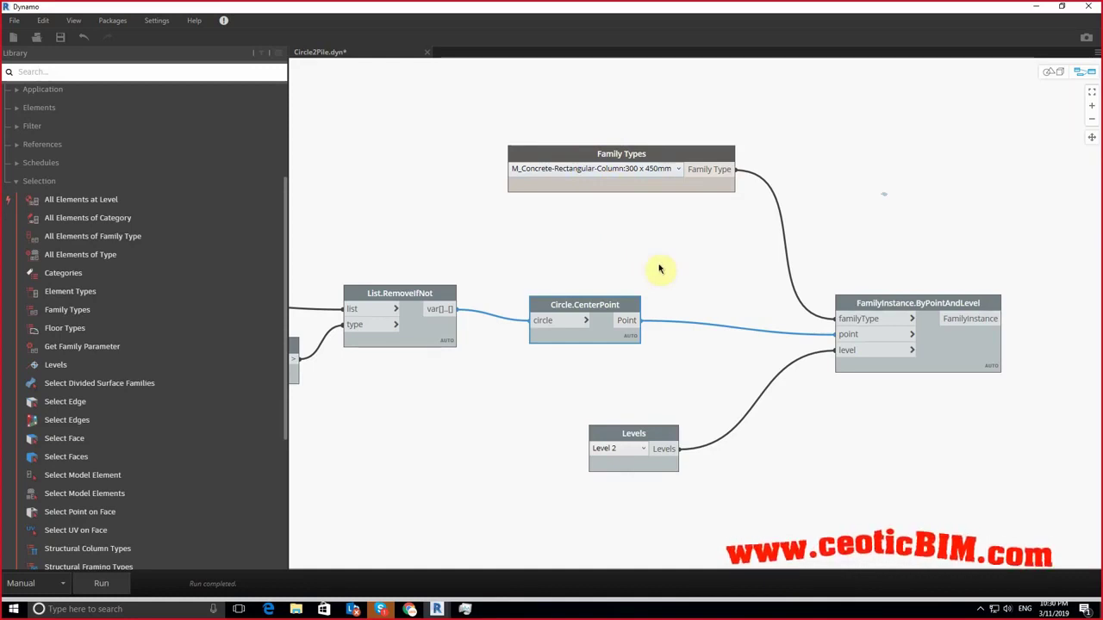
scroll(776, 274, "down", 3)
scroll(698, 284, "up", 4)
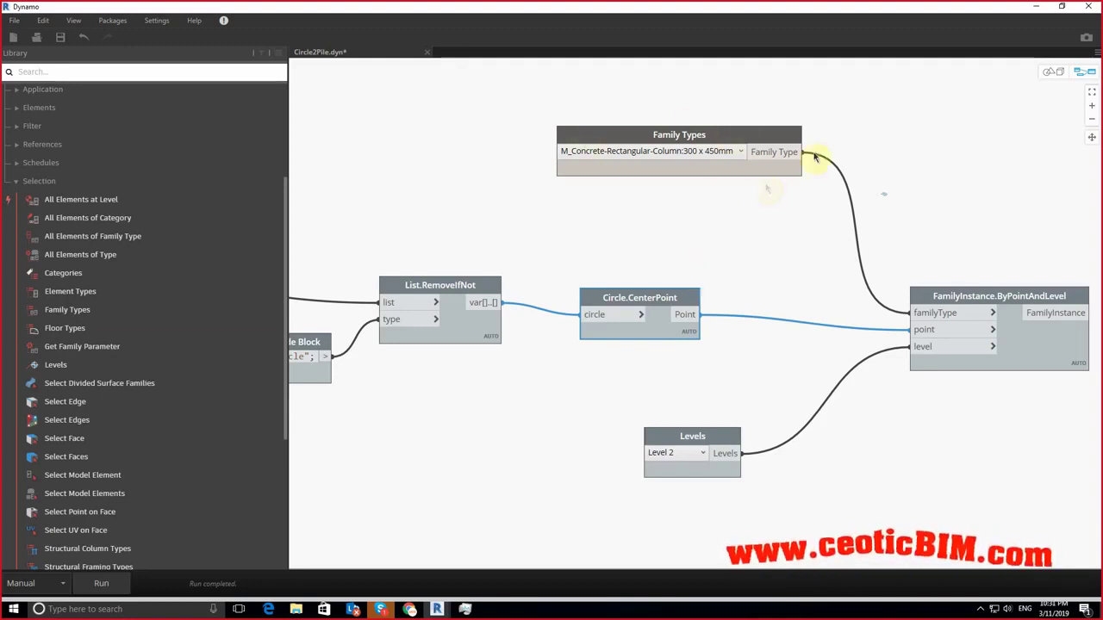
mouse_move(620, 176)
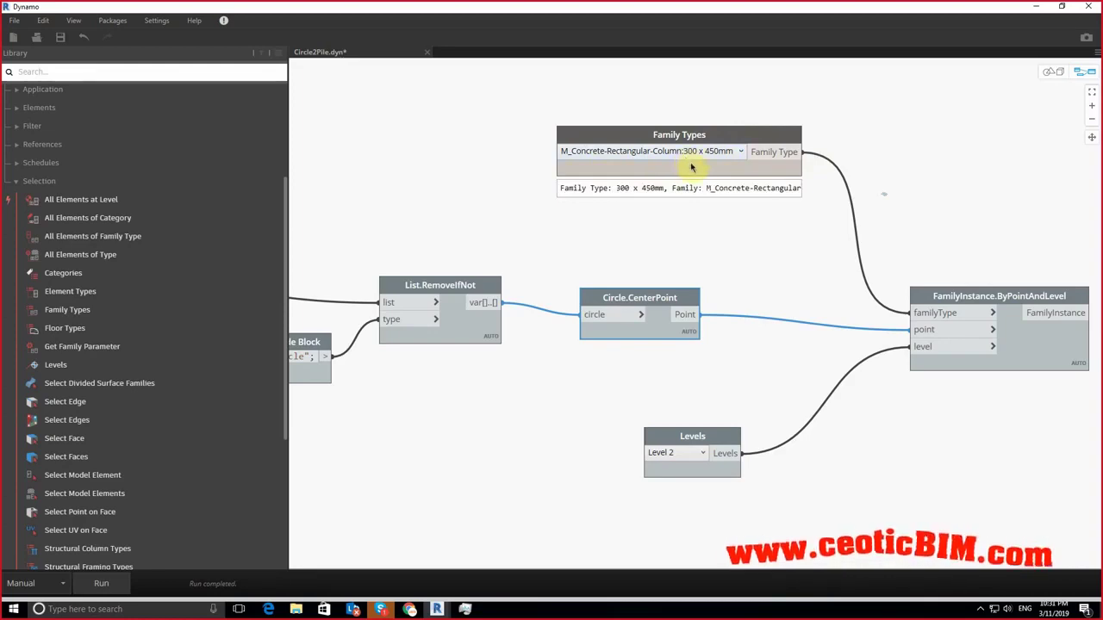
left_click_drag(731, 145, 731, 133)
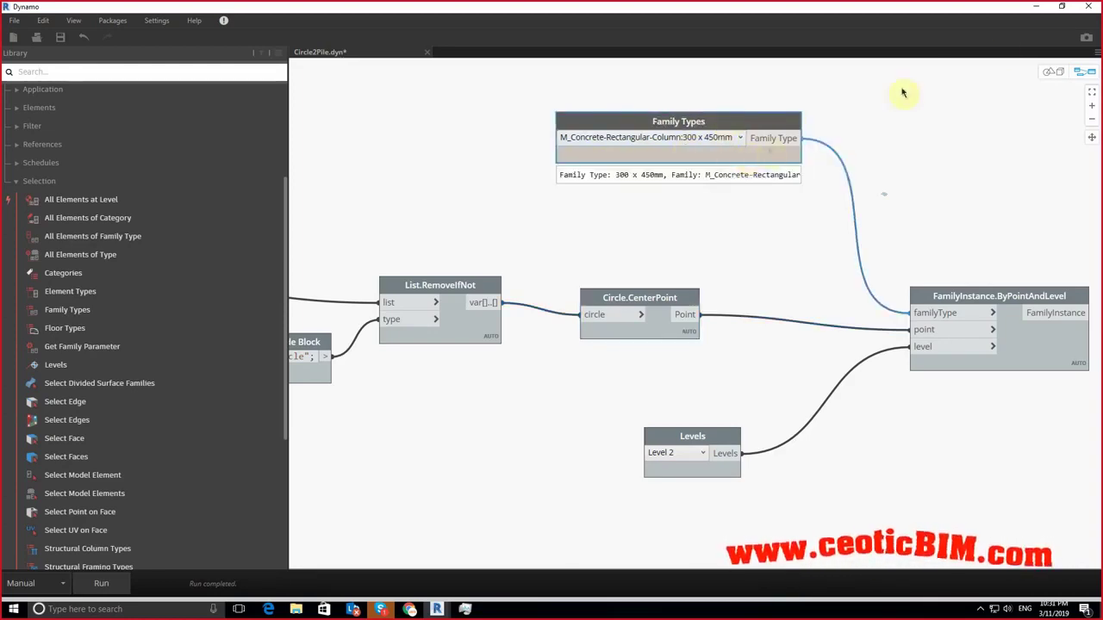
Step: Minimize Dynamo and select a column in the 3D view to check its properties
left_click(1035, 6)
scroll(593, 312, "down", 2)
scroll(628, 344, "down", 3)
scroll(591, 345, "up", 2)
left_click(591, 339)
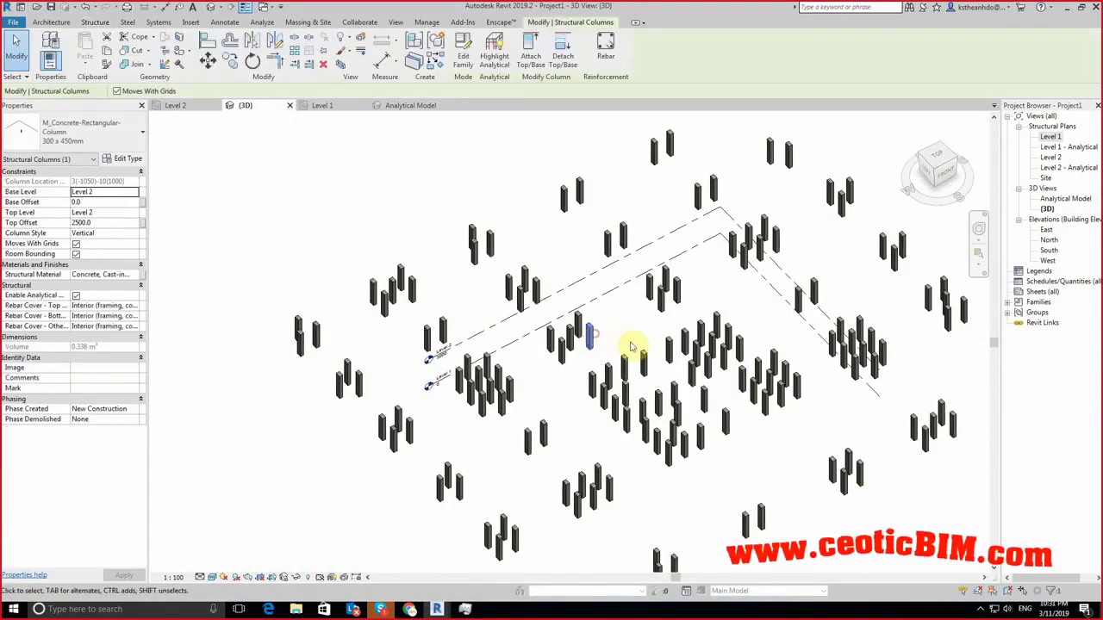
Step: Select and inspect columns in the 3D view to confirm they sit on Level 2
left_click(632, 347)
scroll(603, 345, "up", 3)
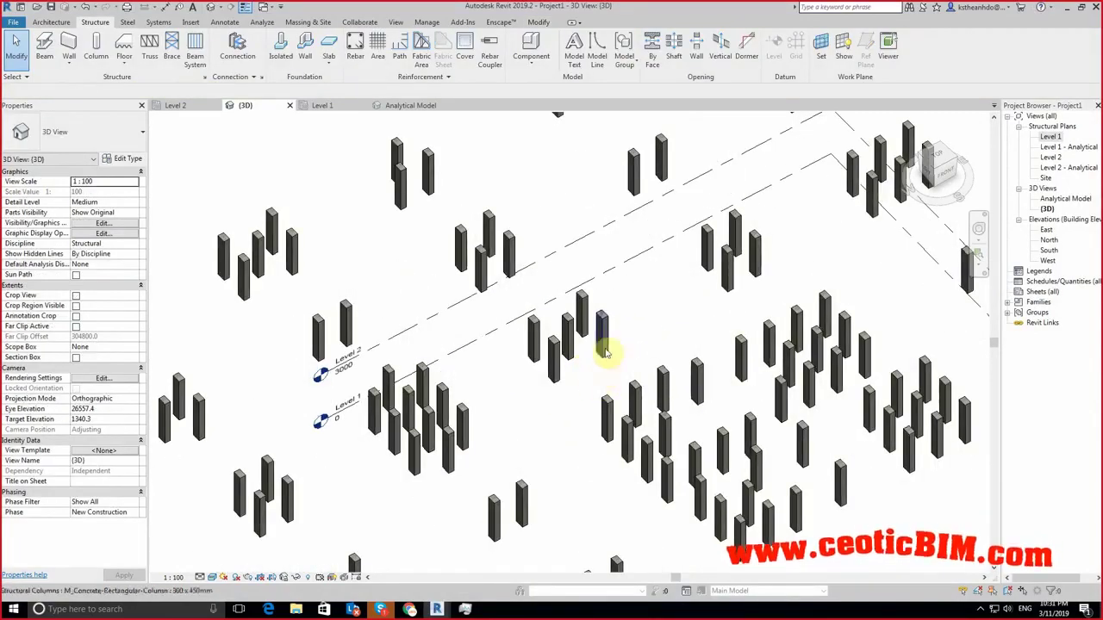
middle_click_drag(635, 364, 616, 308)
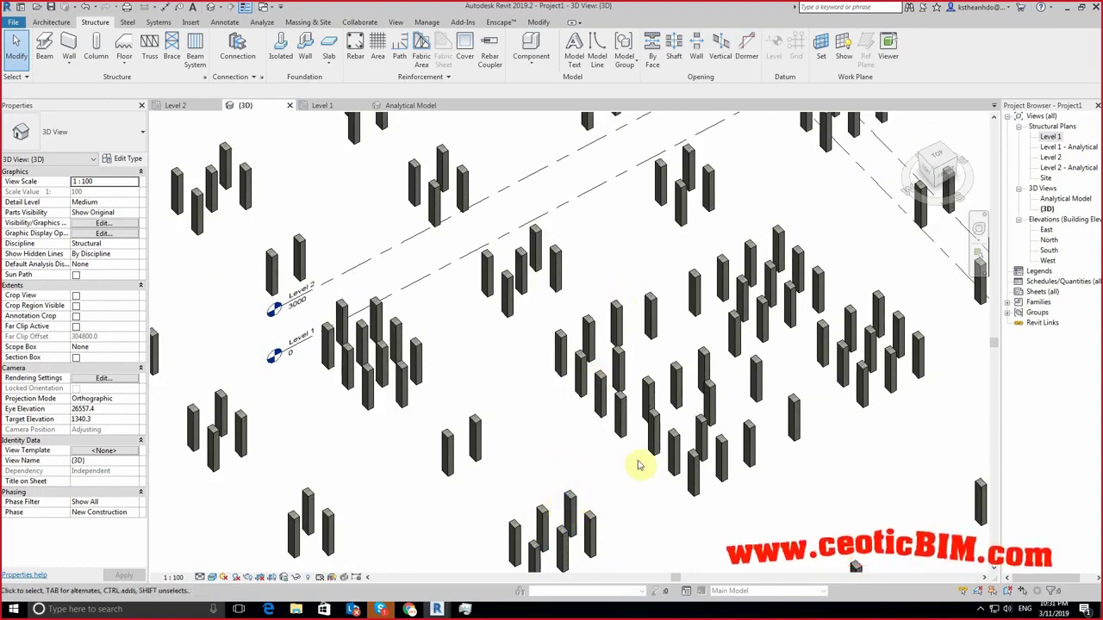
left_click(572, 504)
key("Escape")
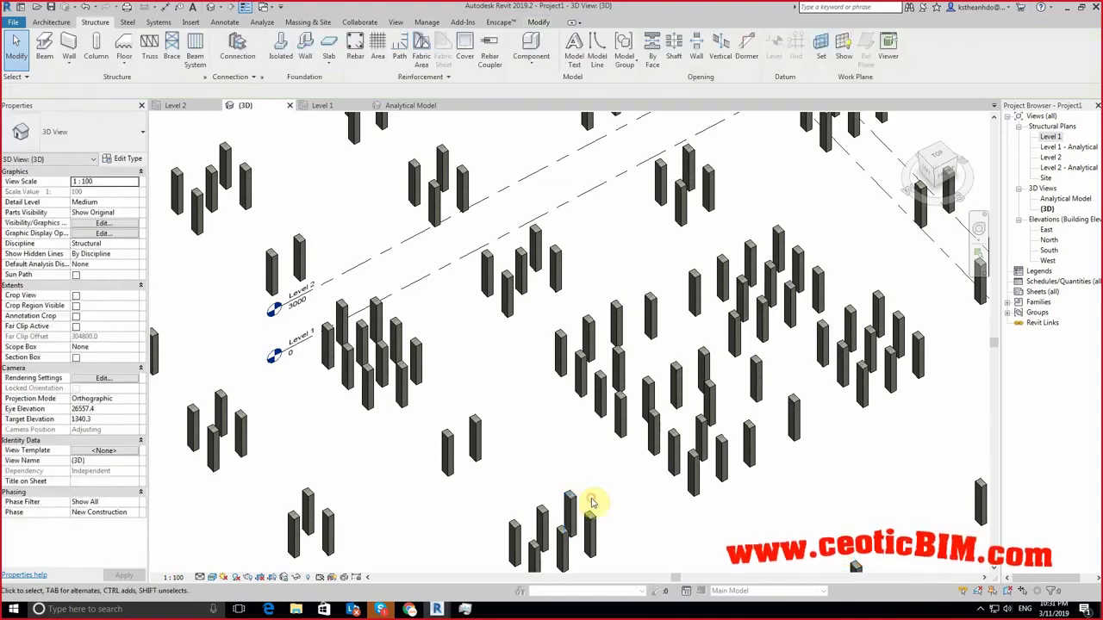
middle_click_drag(586, 505, 663, 544)
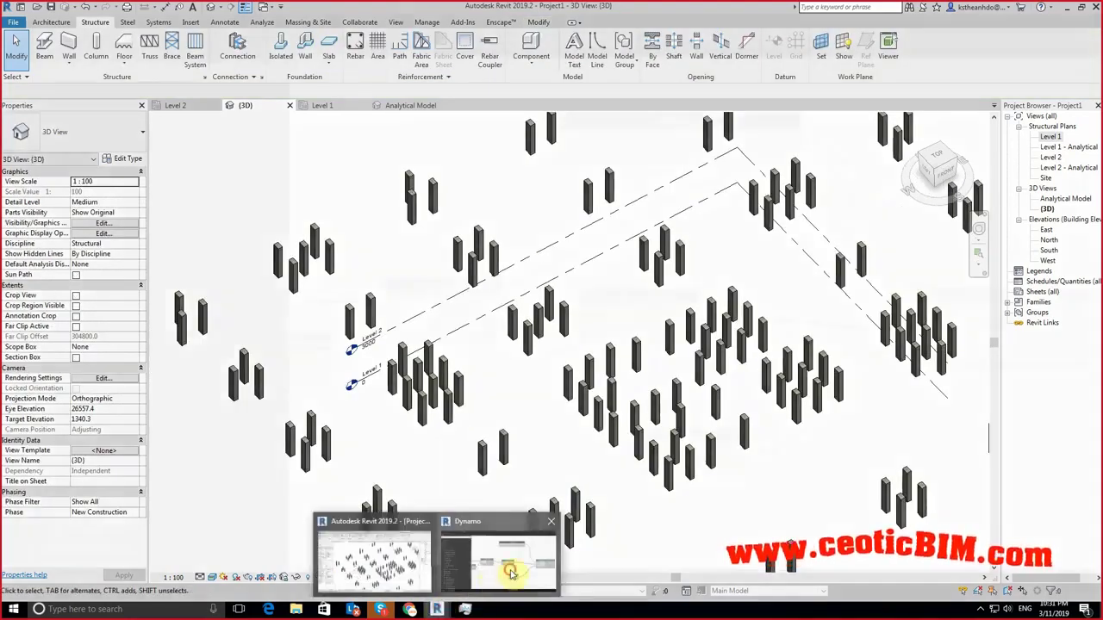
Step: Back in Dynamo, keep Level 2 in the Levels node and shift the graph right
mouse_move(436, 610)
left_click(516, 562)
left_click(677, 454)
left_click(680, 454)
scroll(732, 401, "down", 5)
middle_click_drag(642, 412, 756, 414)
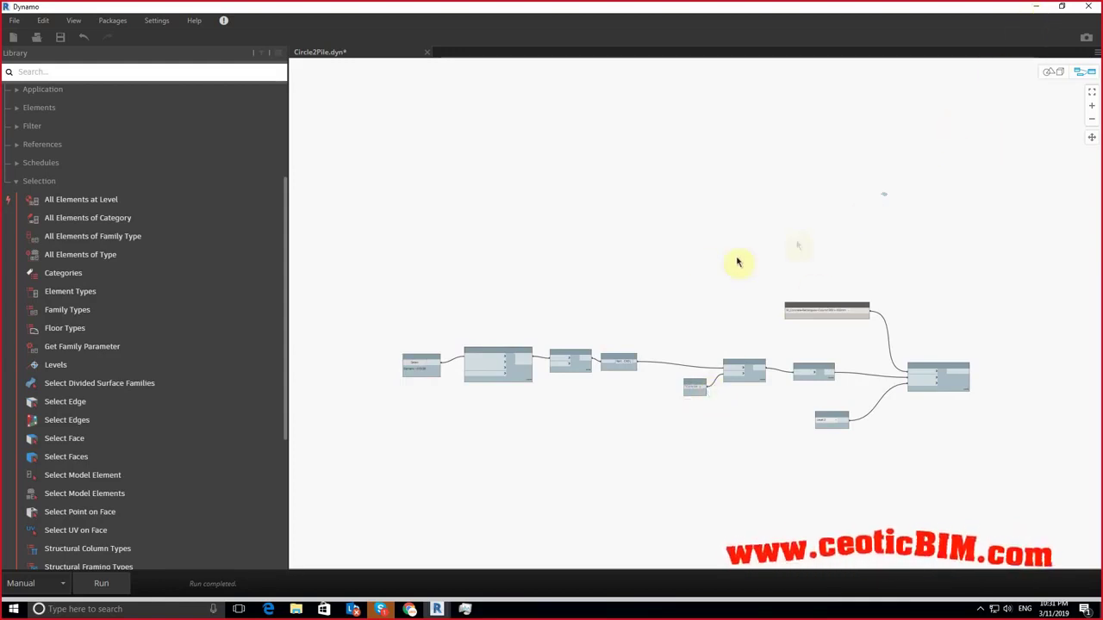
Step: Close Circle2Pile.dyn, answer the save prompt, open recent Line2Beam.dyn, and return to Revit
left_click(428, 55)
left_click(558, 333)
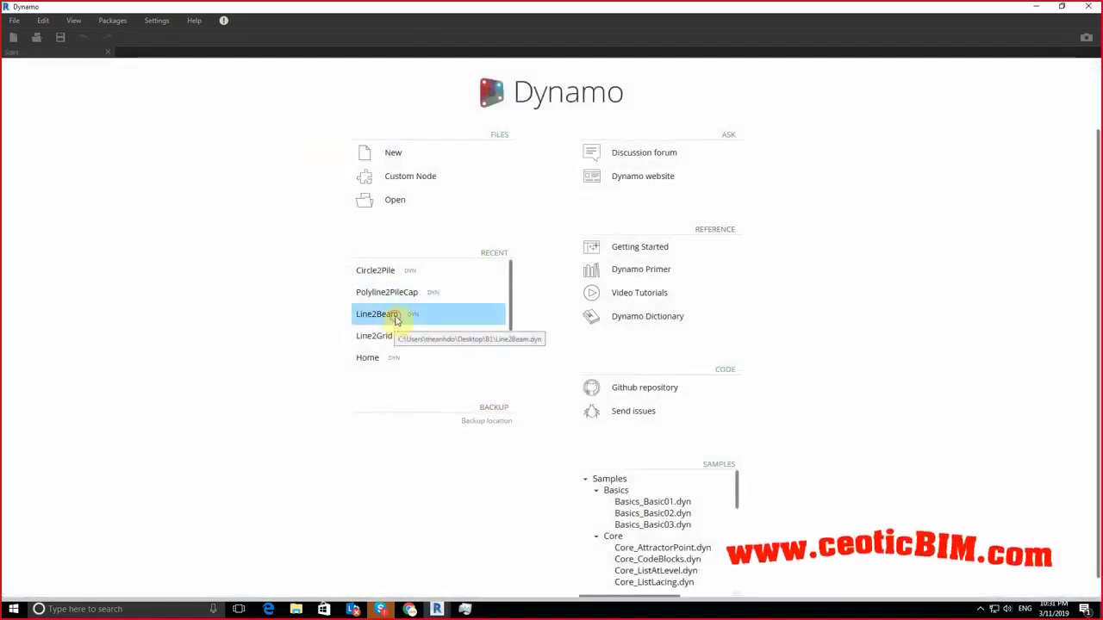
left_click(442, 311)
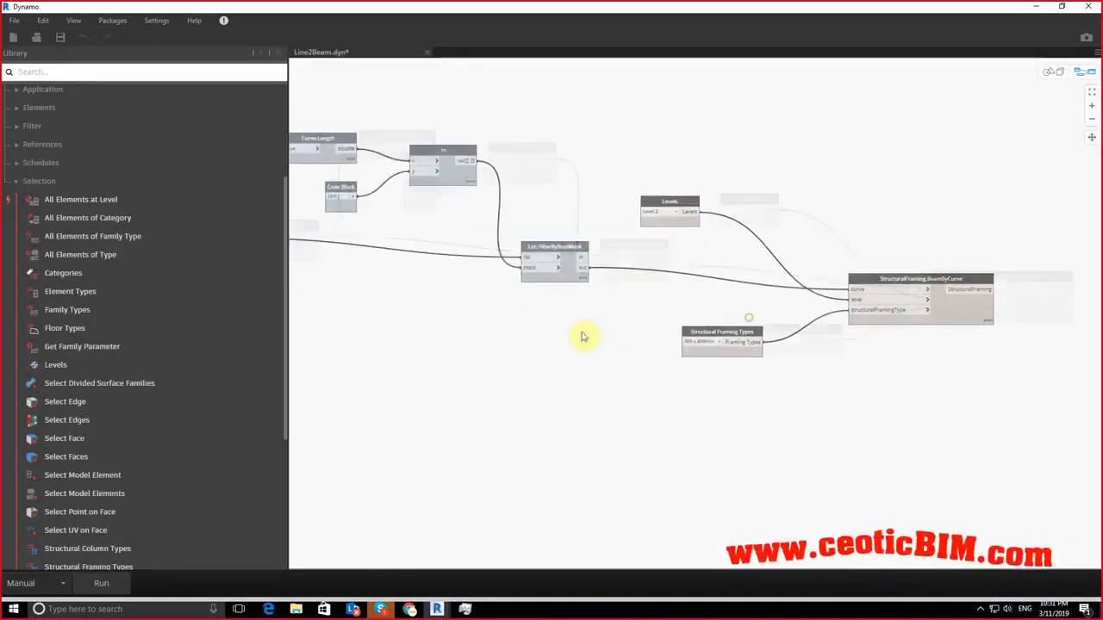
left_click(1036, 6)
scroll(726, 323, "down", 5)
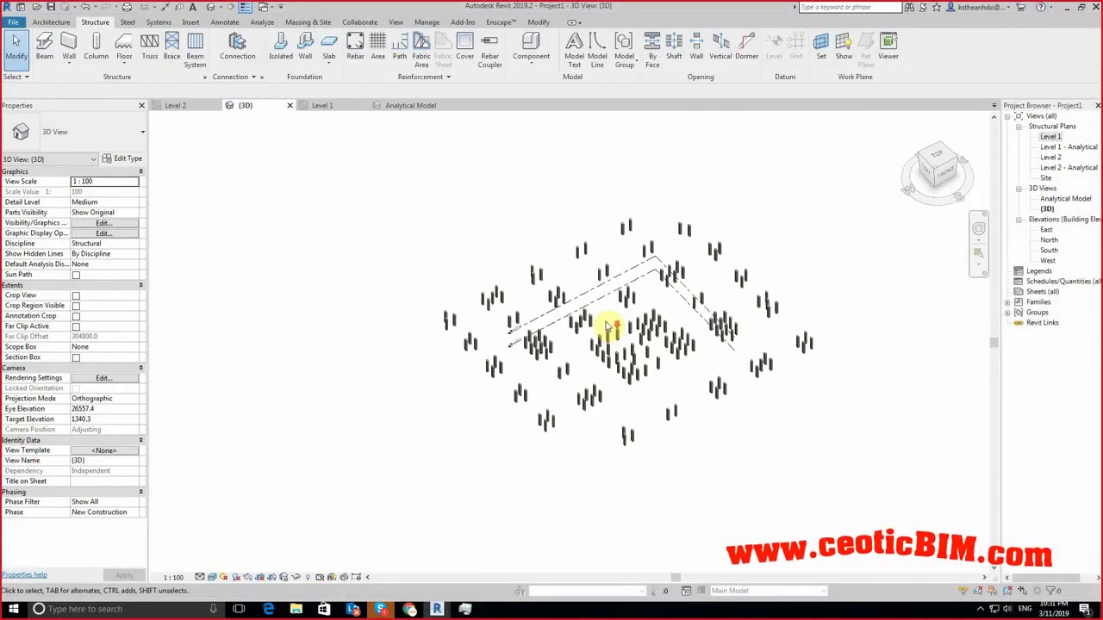
Step: Box-select the model and filter the selection to exclude Levels
left_click_drag(380, 198, 948, 505)
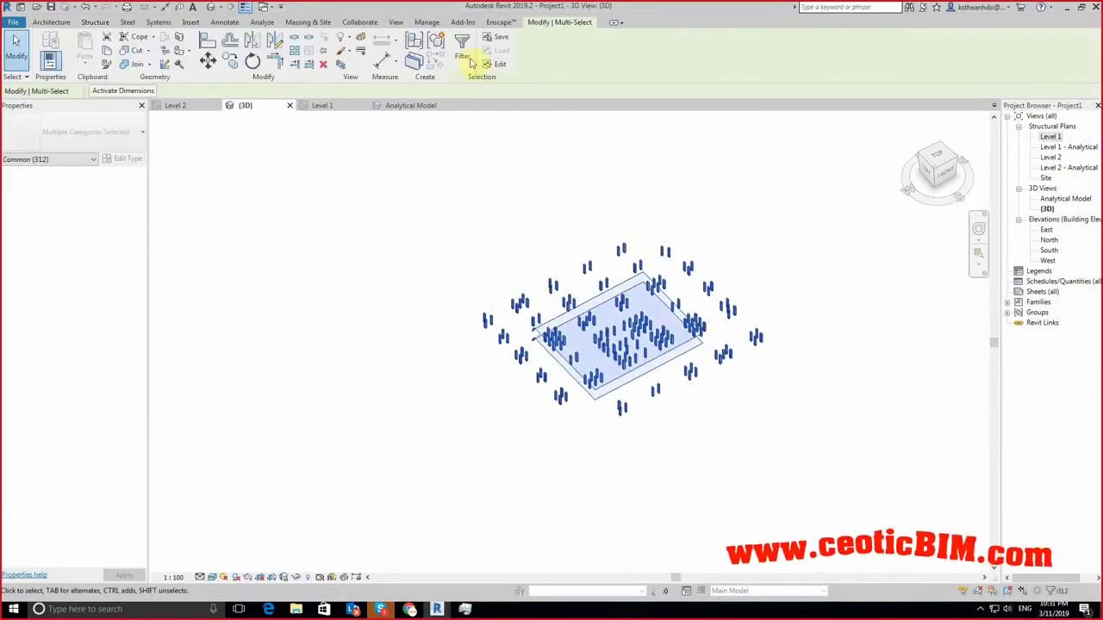
left_click(462, 47)
left_click(626, 248)
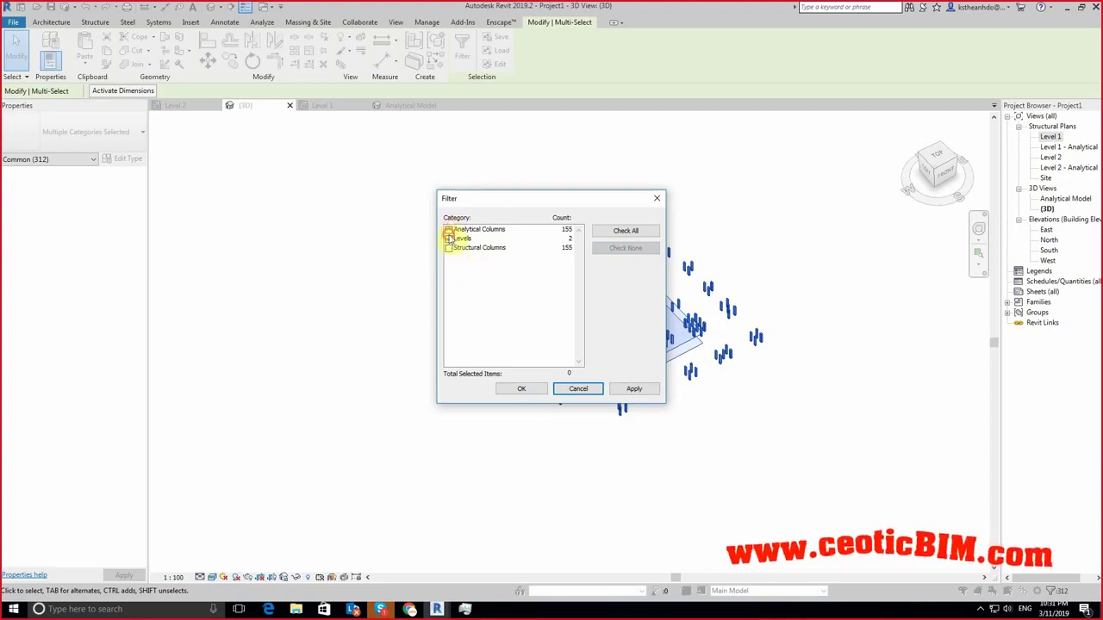
left_click(448, 229)
left_click(448, 239)
left_click(448, 247)
left_click(448, 238)
left_click(521, 389)
Step: Delete the imported 01_COC.dwg drawing from the Level 1 structural plan
double_click(1049, 136)
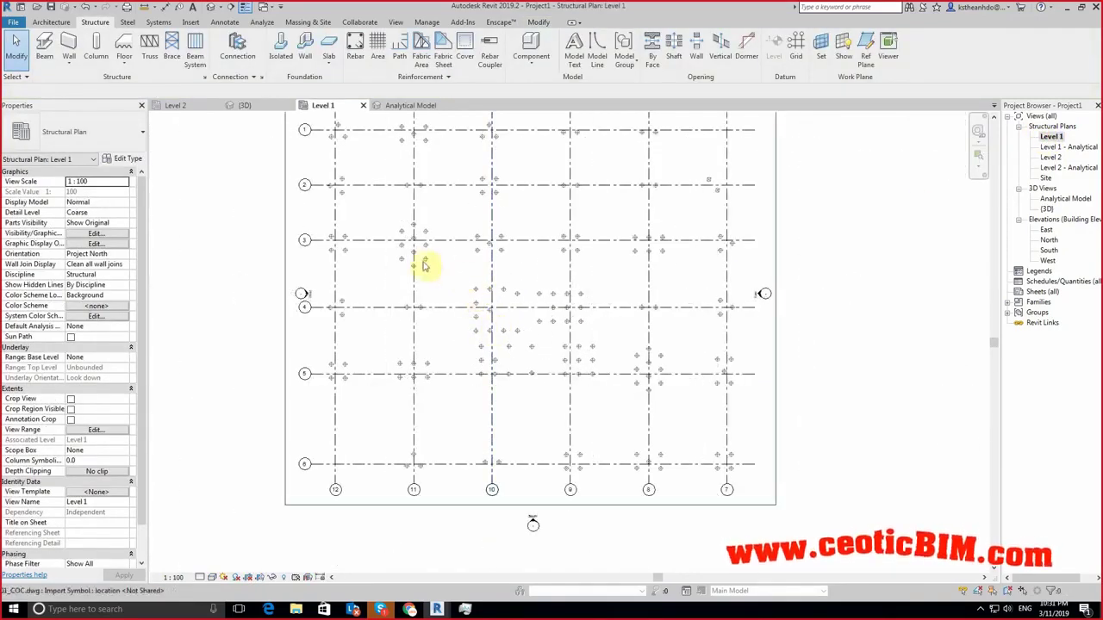
left_click(422, 263)
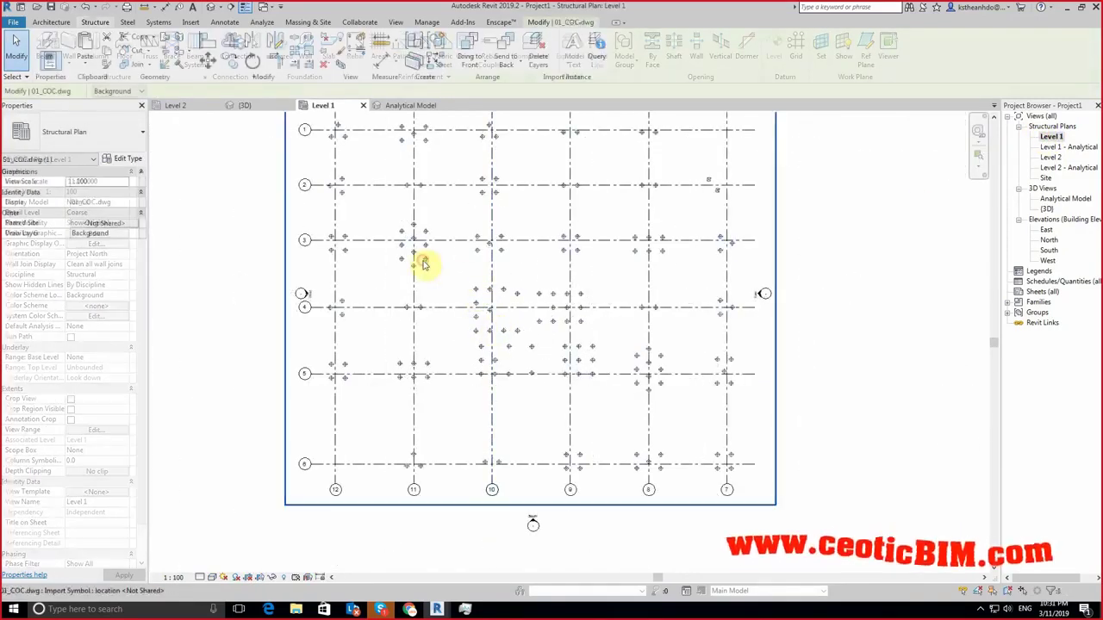
left_click(538, 52)
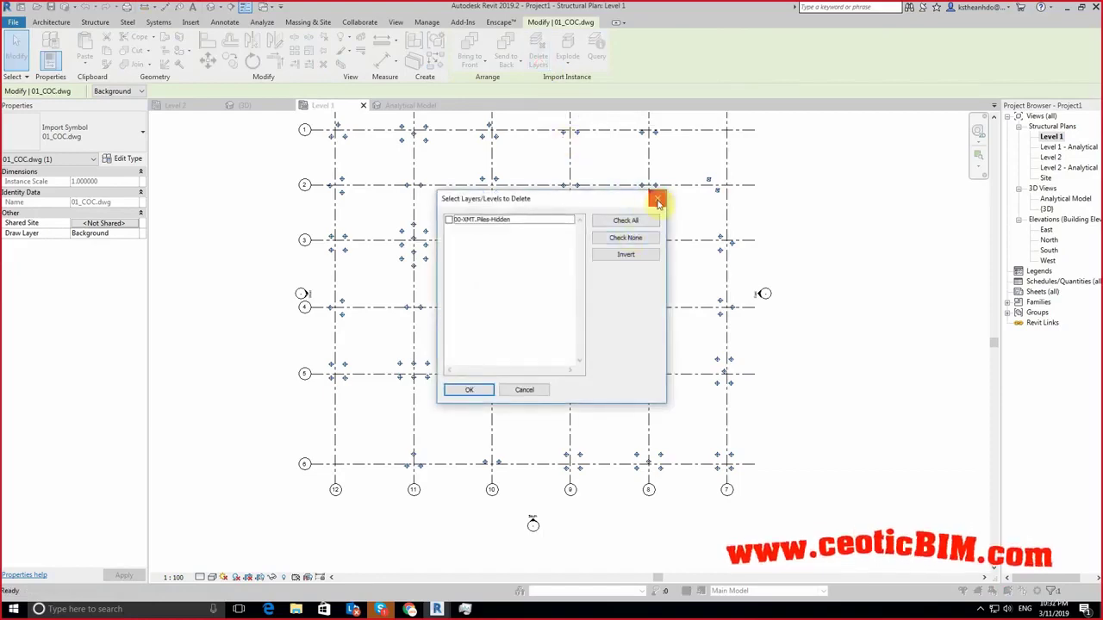
left_click(657, 202)
left_click(426, 263)
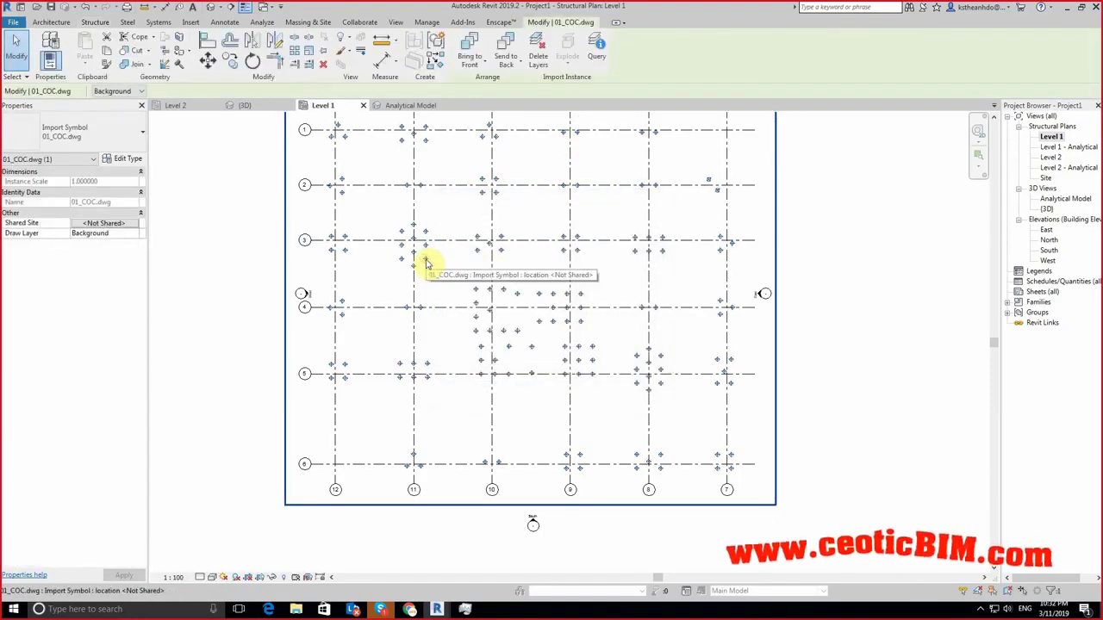
key("Delete")
scroll(500, 297, "down", 3)
scroll(489, 300, "up", 2)
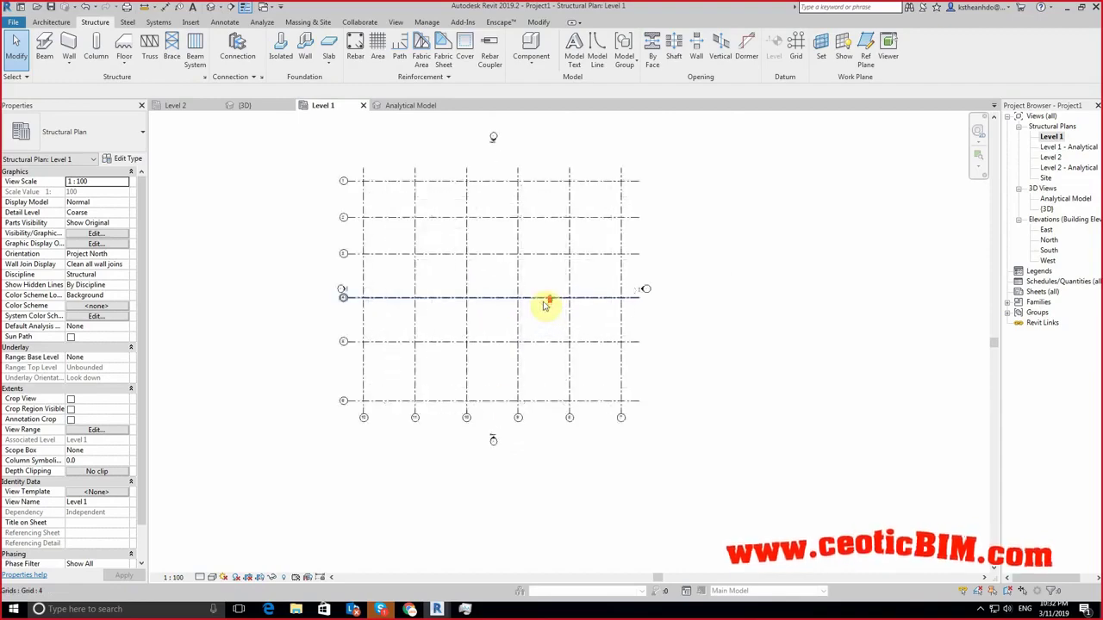
left_click(513, 573)
Step: Expand Library > Revit > Elements > Wall in Dynamo's node library
scroll(931, 279, "down", 3)
scroll(778, 256, "up", 2)
scroll(766, 331, "down", 2)
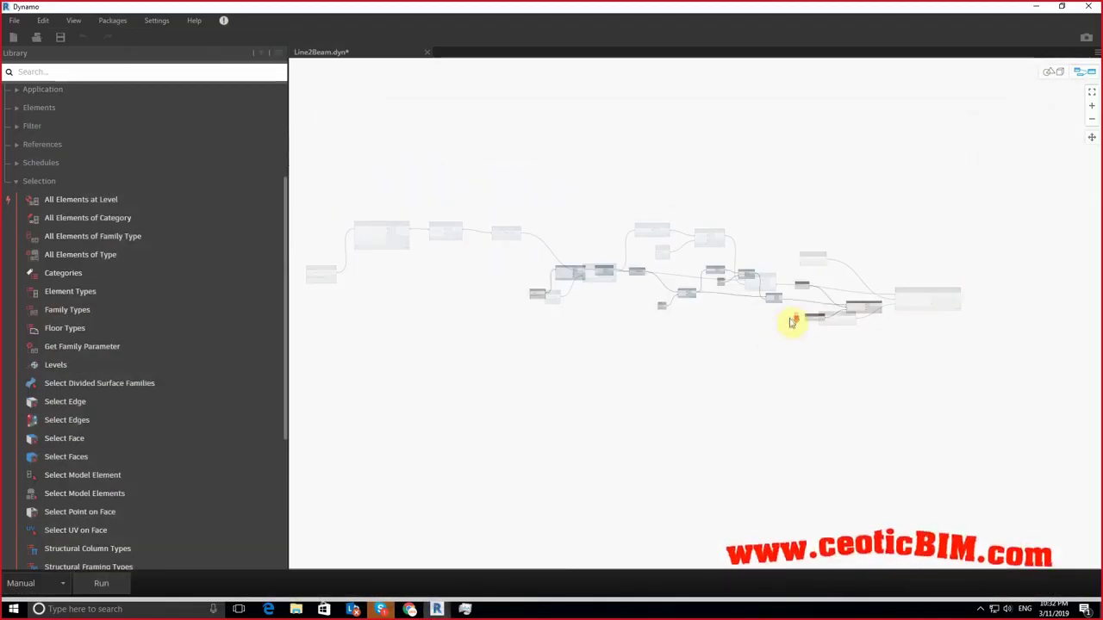
scroll(709, 312, "down", 1)
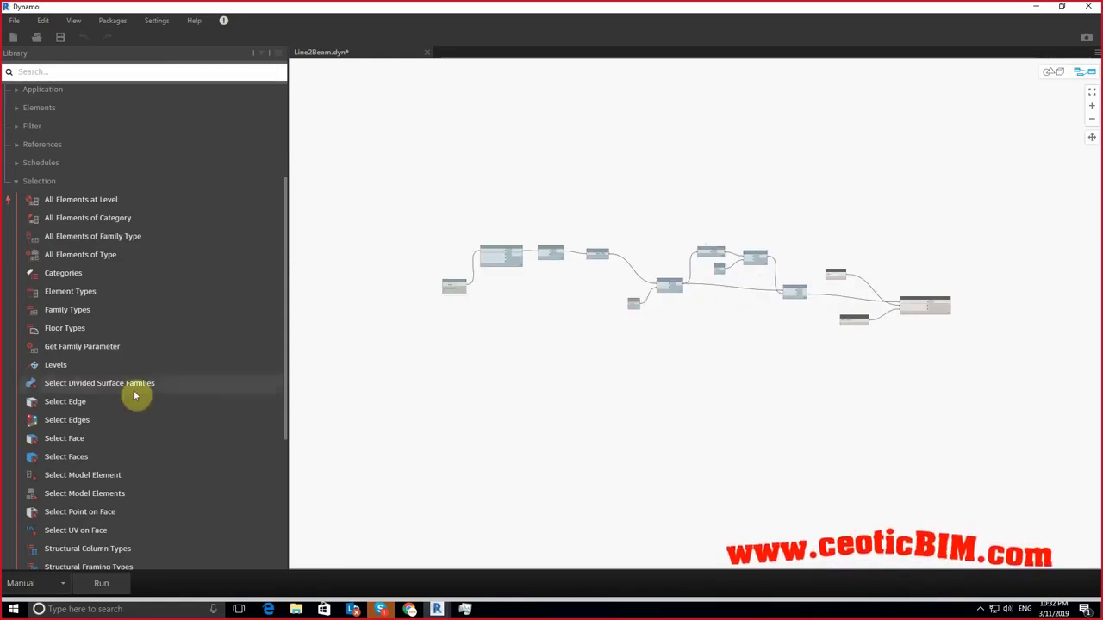
left_click(41, 180)
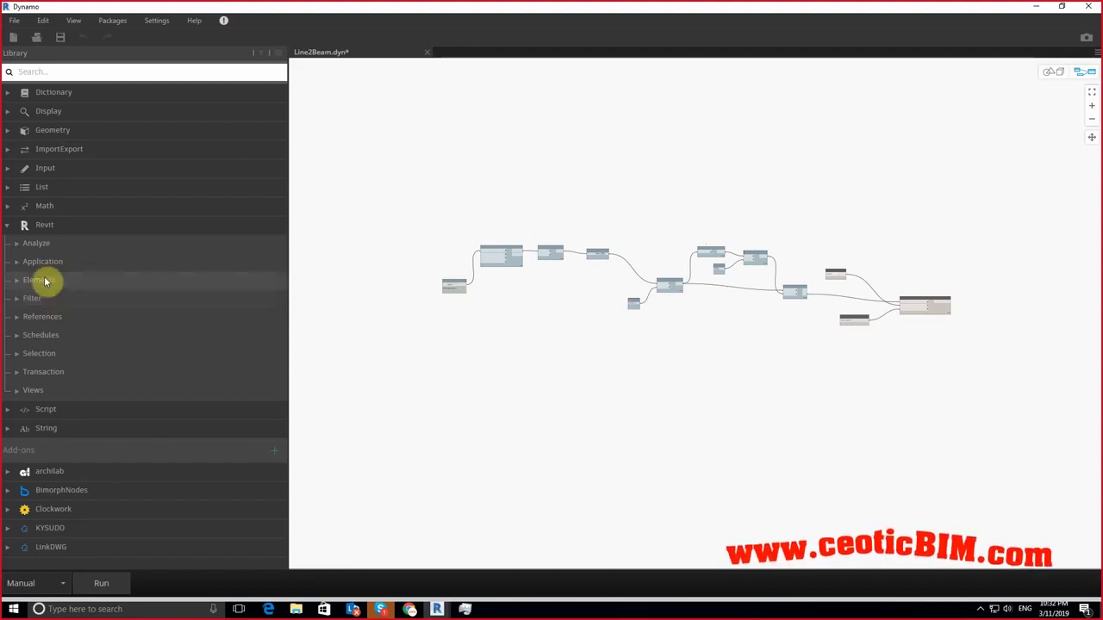
left_click(45, 279)
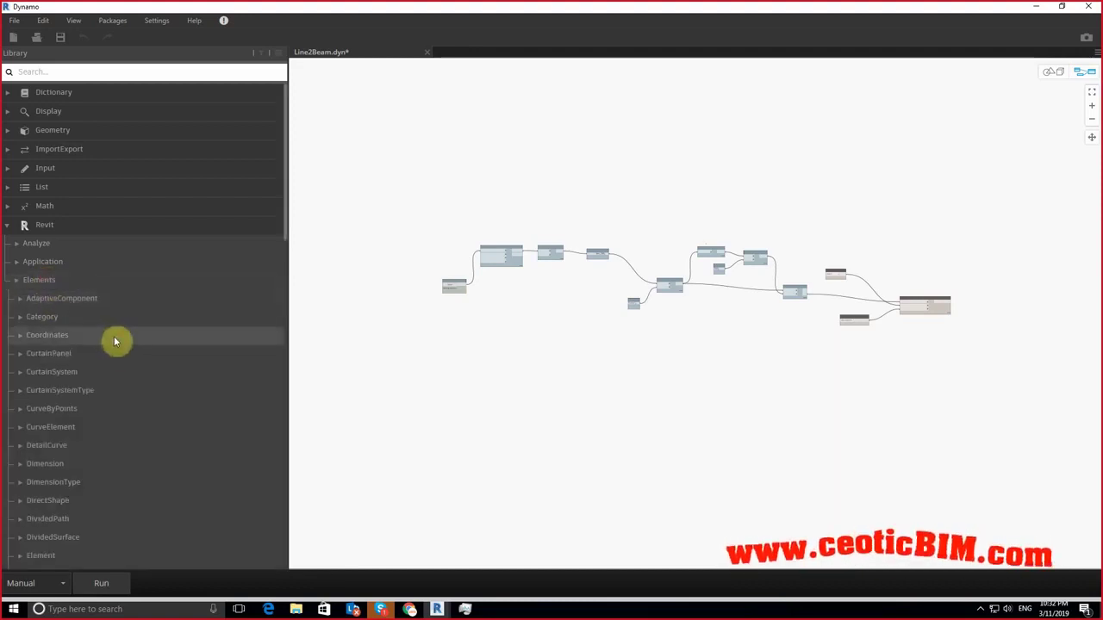
scroll(115, 341, "down", 3)
scroll(116, 341, "down", 3)
scroll(117, 341, "down", 3)
scroll(118, 342, "down", 2)
scroll(118, 342, "down", 2)
scroll(118, 342, "down", 2)
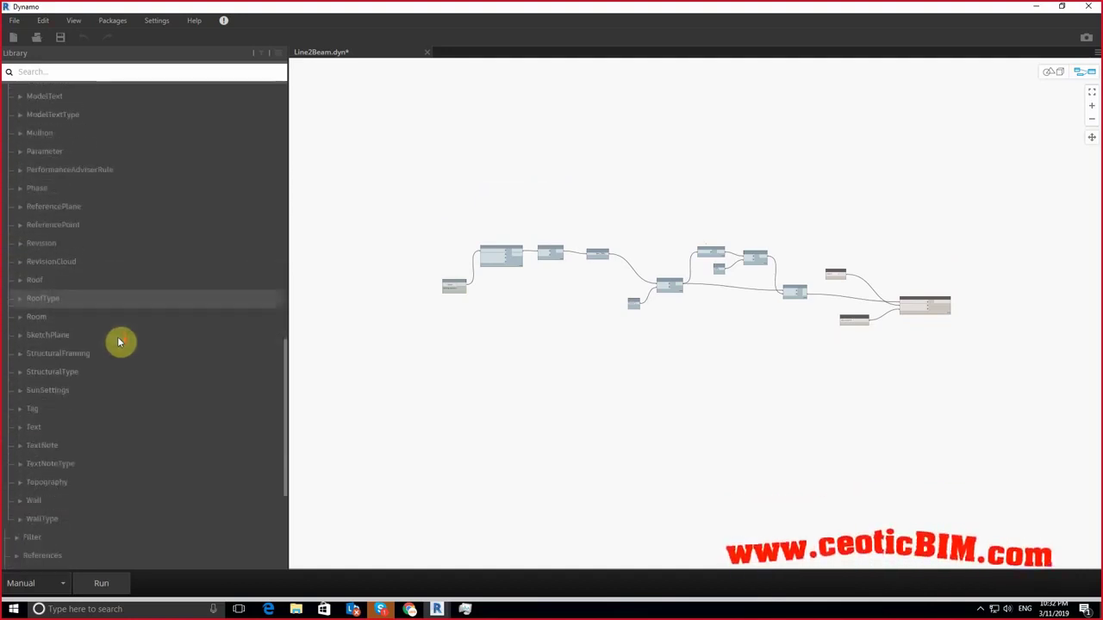
left_click(29, 431)
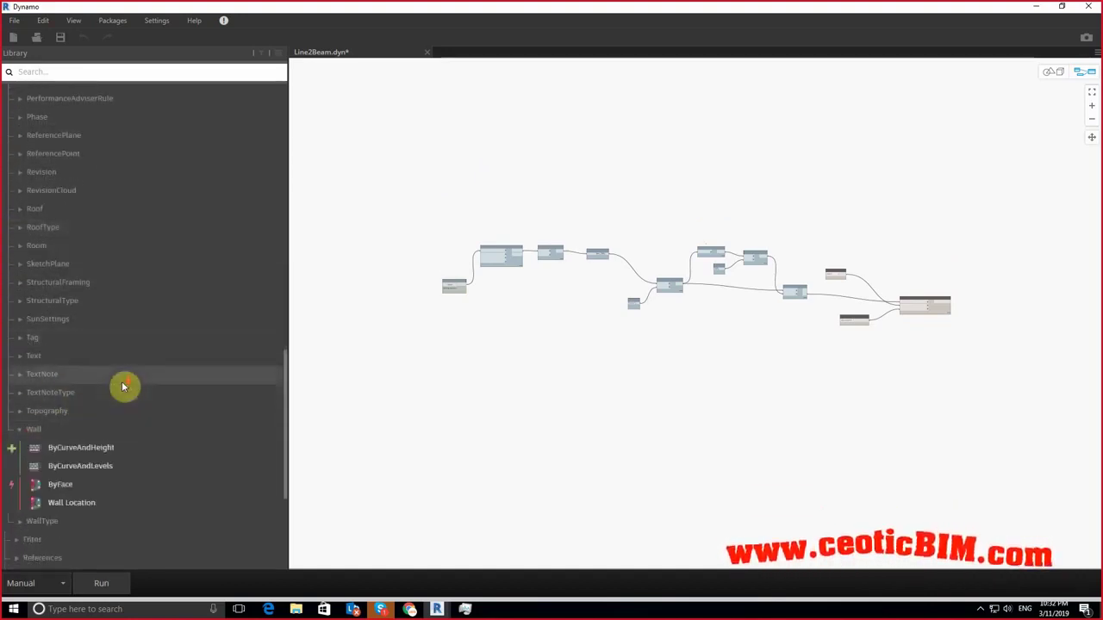
scroll(121, 381, "down", 3)
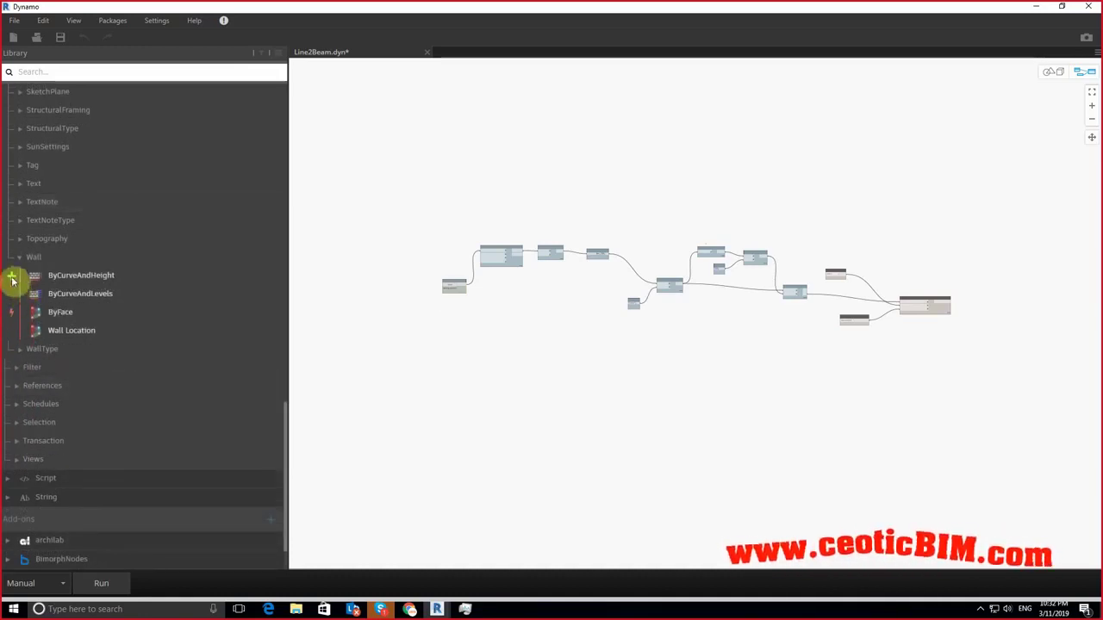
mouse_move(81, 447)
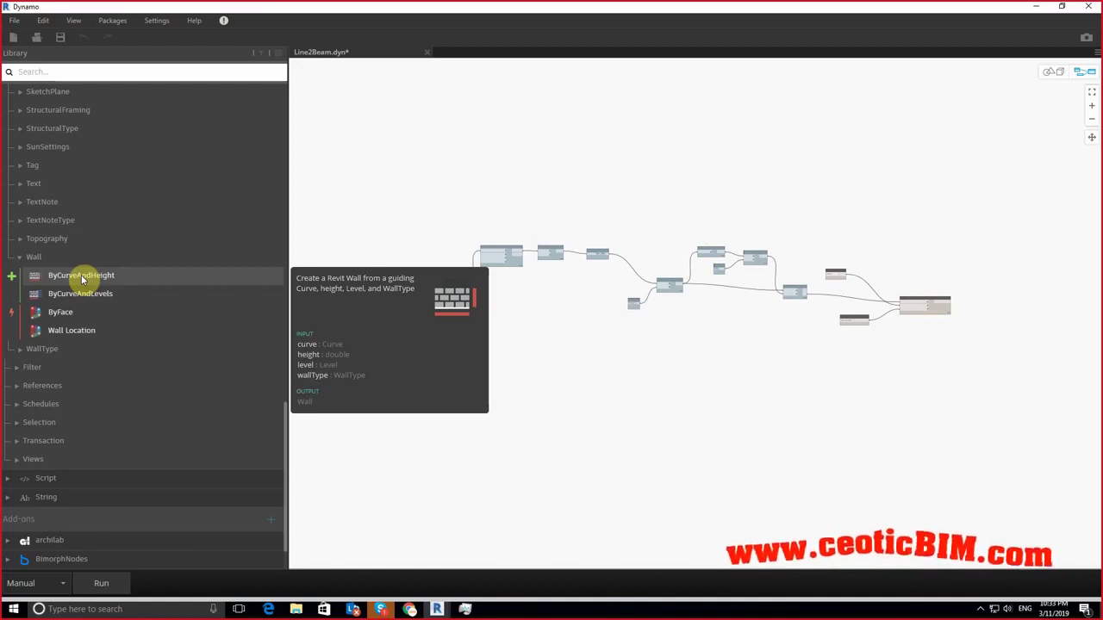
Step: Place a Wall.ByCurveAndLevels node at the upper right and lower Dynamo to reveal Revit
left_click(79, 294)
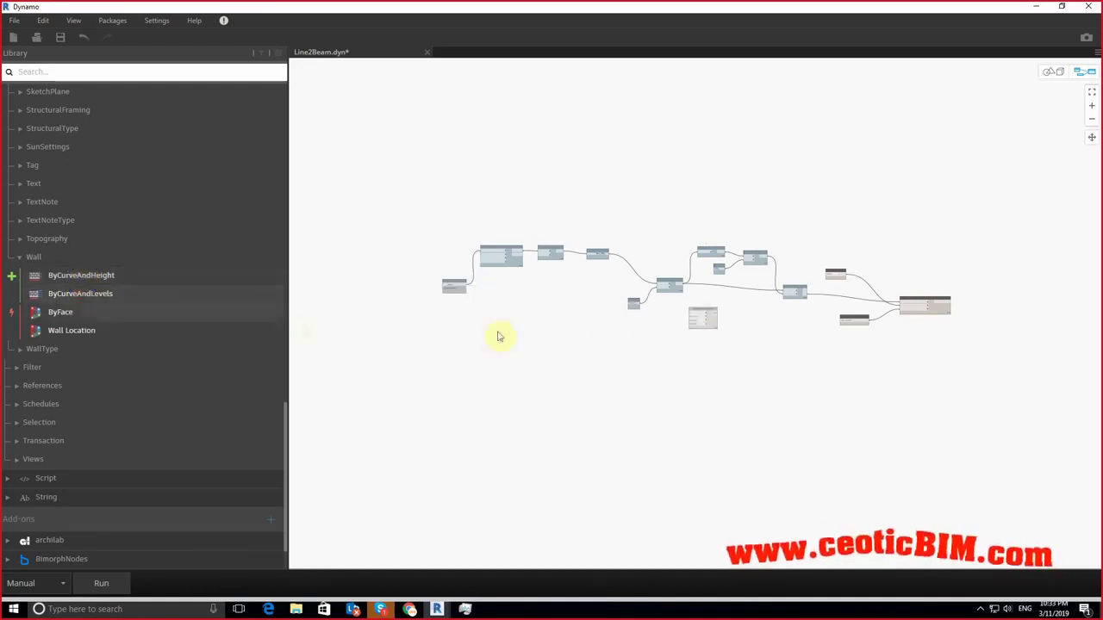
scroll(748, 326, "up", 5)
scroll(625, 278, "down", 3)
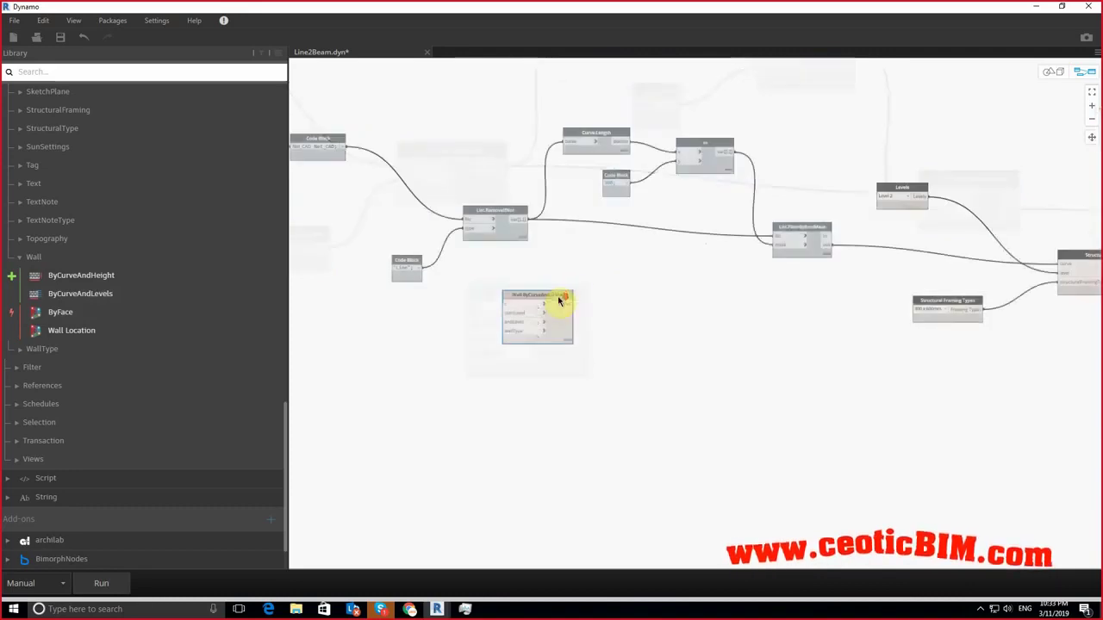
left_click_drag(561, 301, 808, 141)
scroll(687, 176, "up", 2)
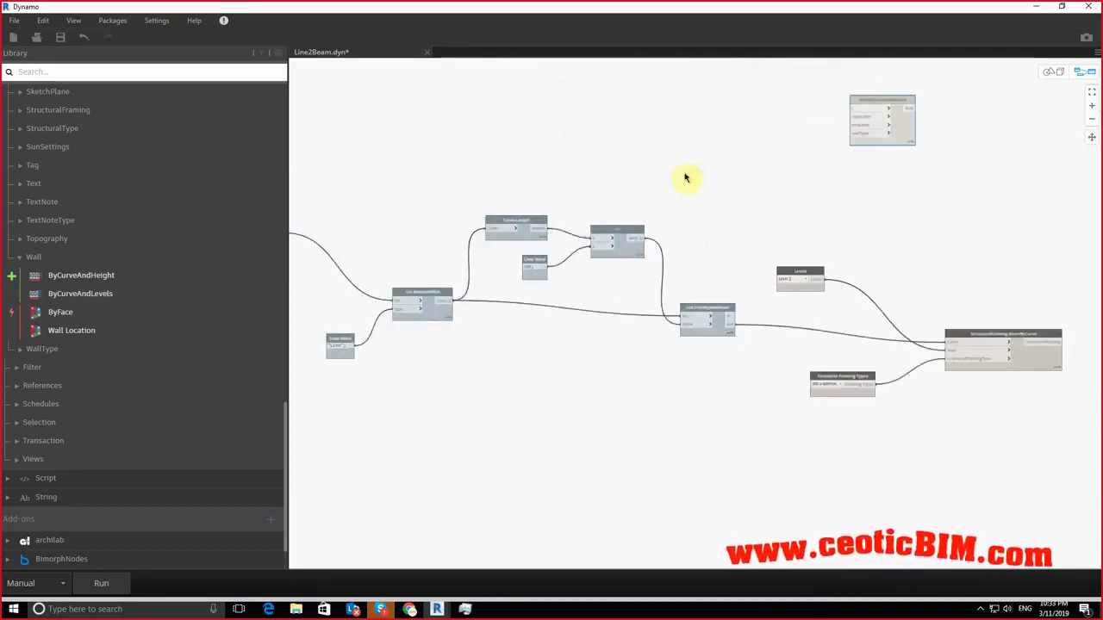
left_click_drag(694, 10, 796, 413)
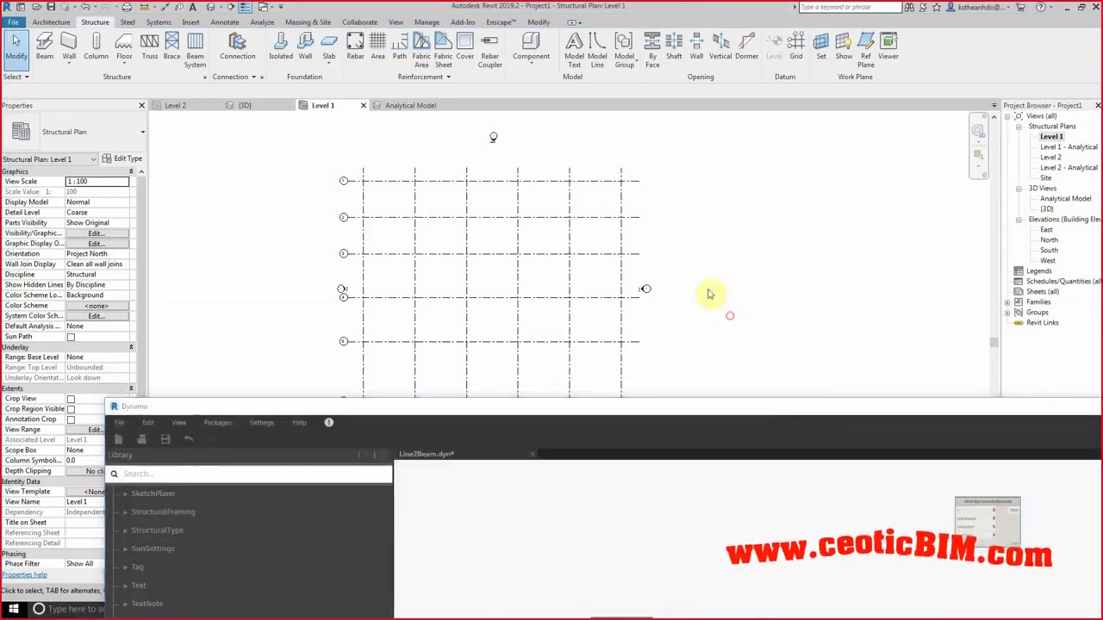
Step: Draw a zigzag chain of five model lines to the right of the grid in the Level 1 plan
scroll(684, 239, "down", 2)
scroll(677, 239, "up", 2)
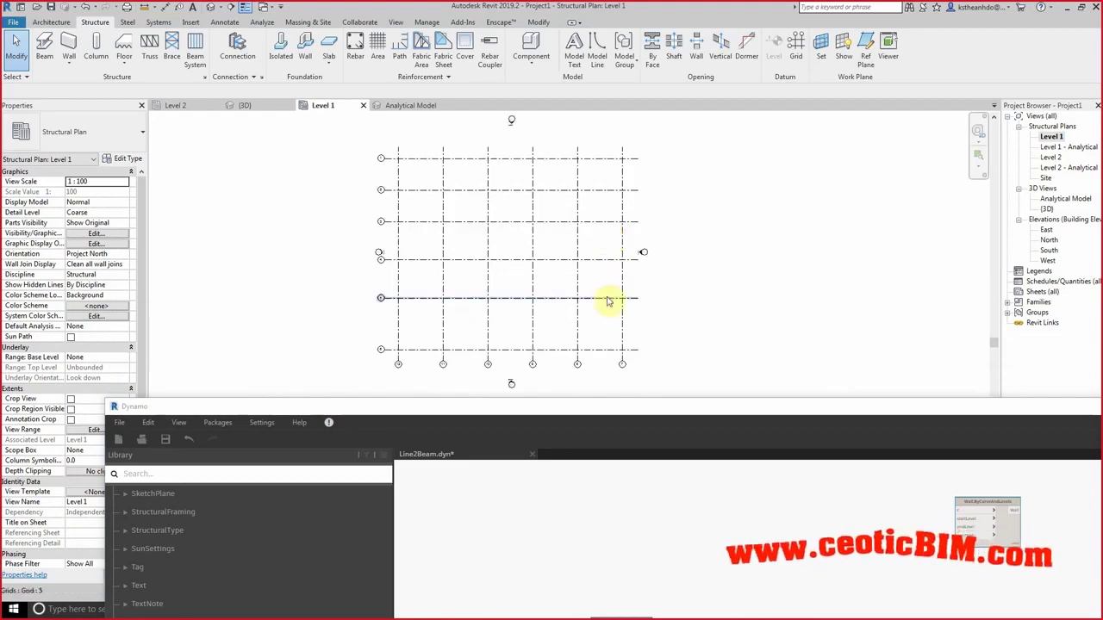
middle_click_drag(608, 301, 431, 319)
left_click(593, 61)
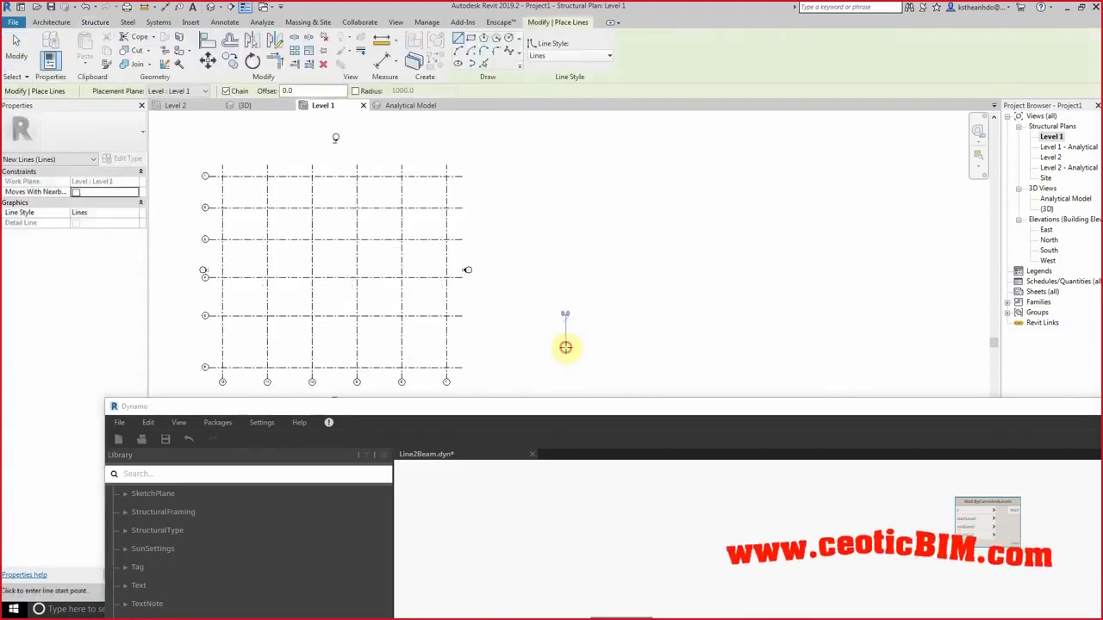
left_click(566, 346)
left_click(566, 223)
left_click(660, 303)
left_click(767, 242)
left_click(669, 165)
left_click(778, 134)
key("Escape")
scroll(715, 263, "down", 2)
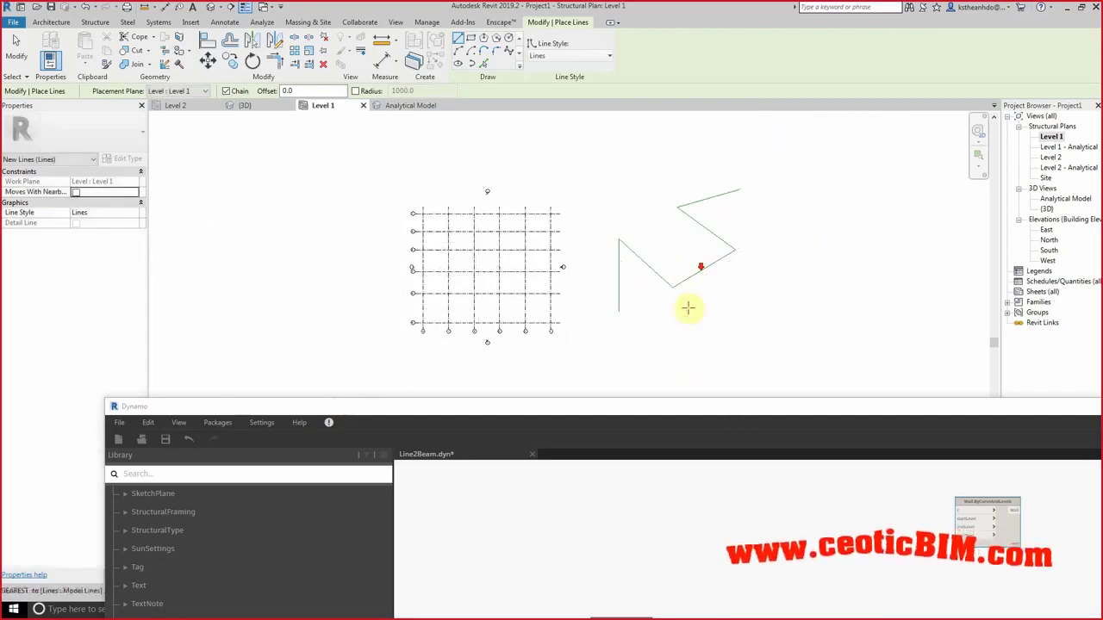
left_click(690, 502)
Step: Bring the Dynamo window back to full screen
double_click(696, 407)
scroll(844, 315, "down", 3)
scroll(861, 327, "down", 2)
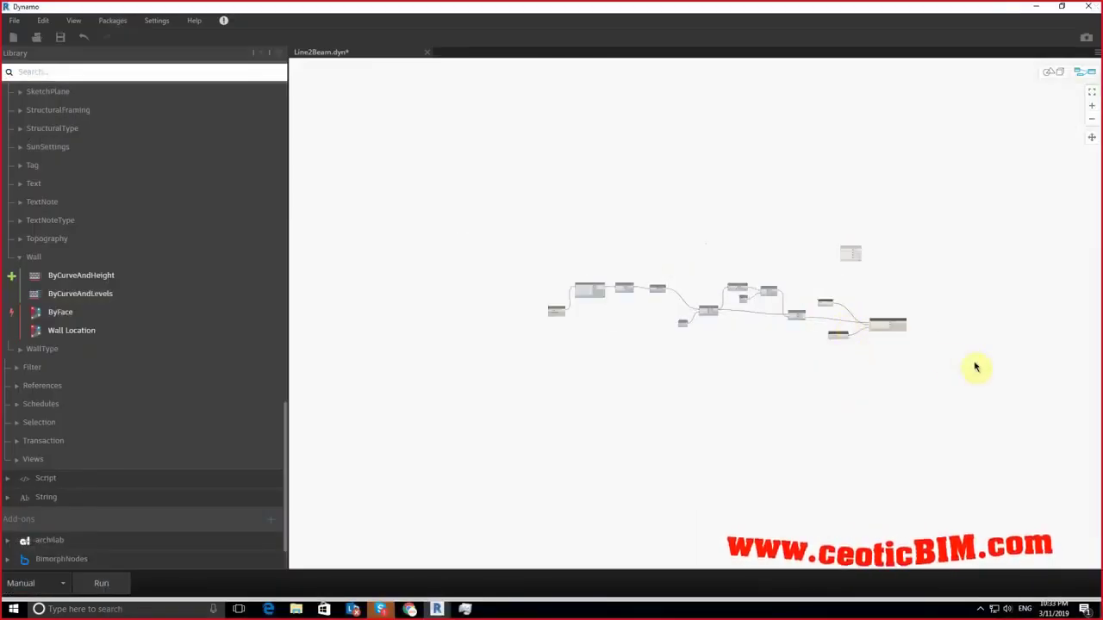
Step: Start a new Home workspace without saving the changes to Line2Beam.dyn
left_click(13, 20)
left_click(197, 36)
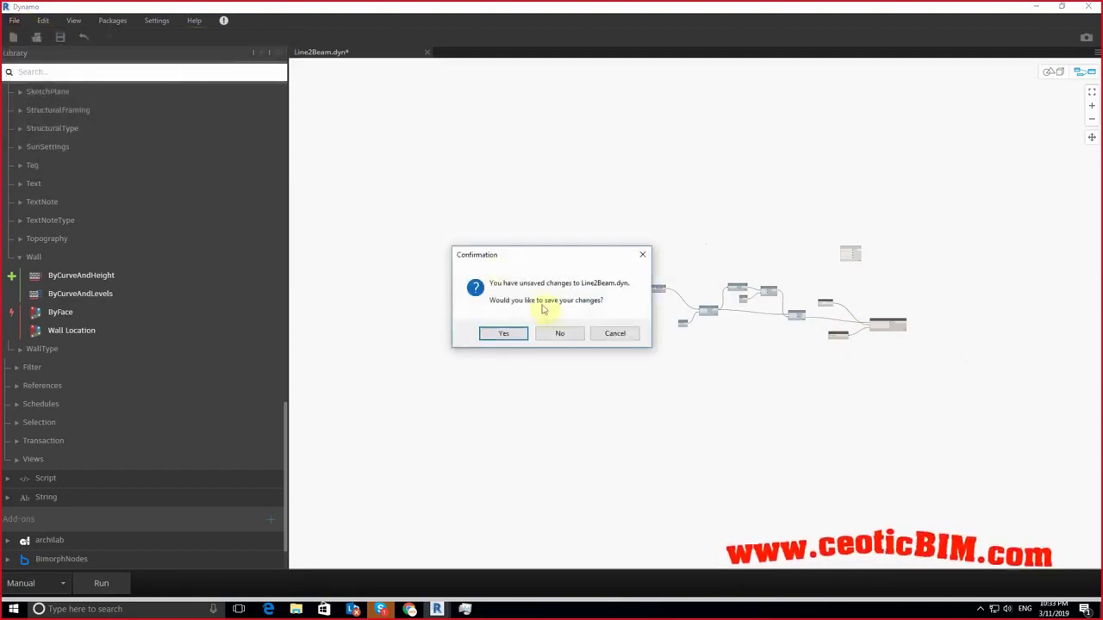
left_click(557, 334)
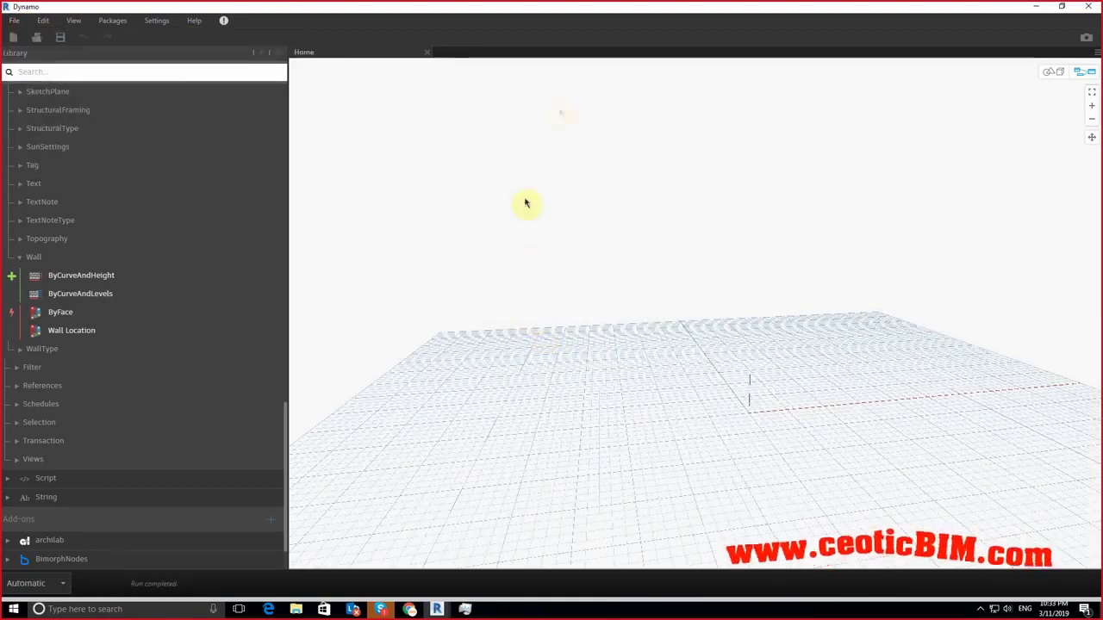
left_click_drag(611, 6, 759, 437)
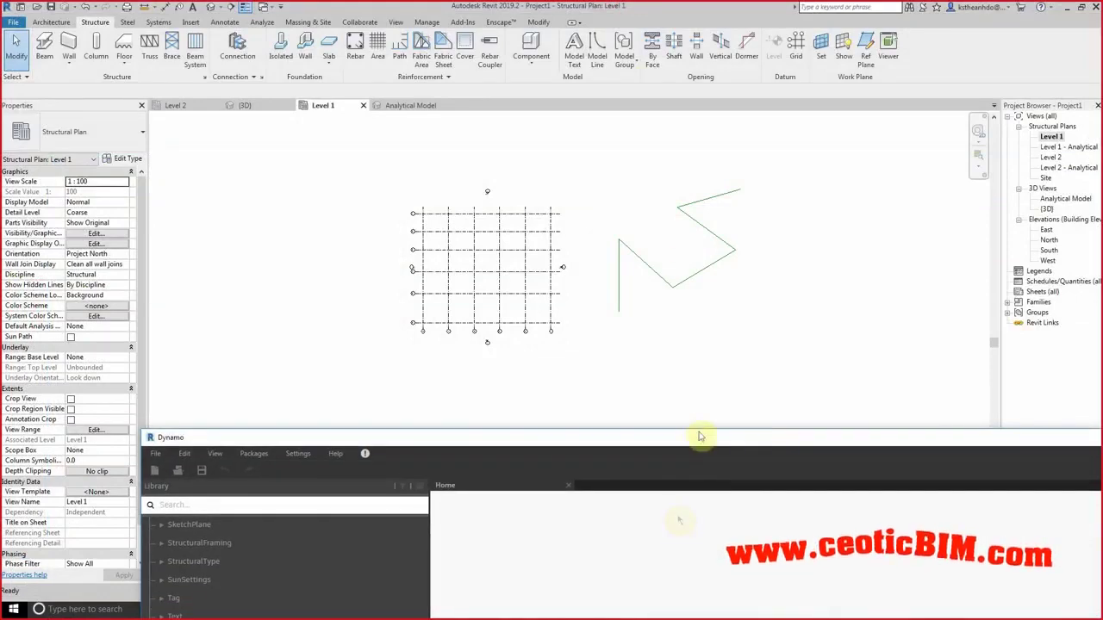
double_click(702, 440)
Step: Add a Select Model Elements node to the canvas by searching 'select model'
right_click(603, 406)
type("se")
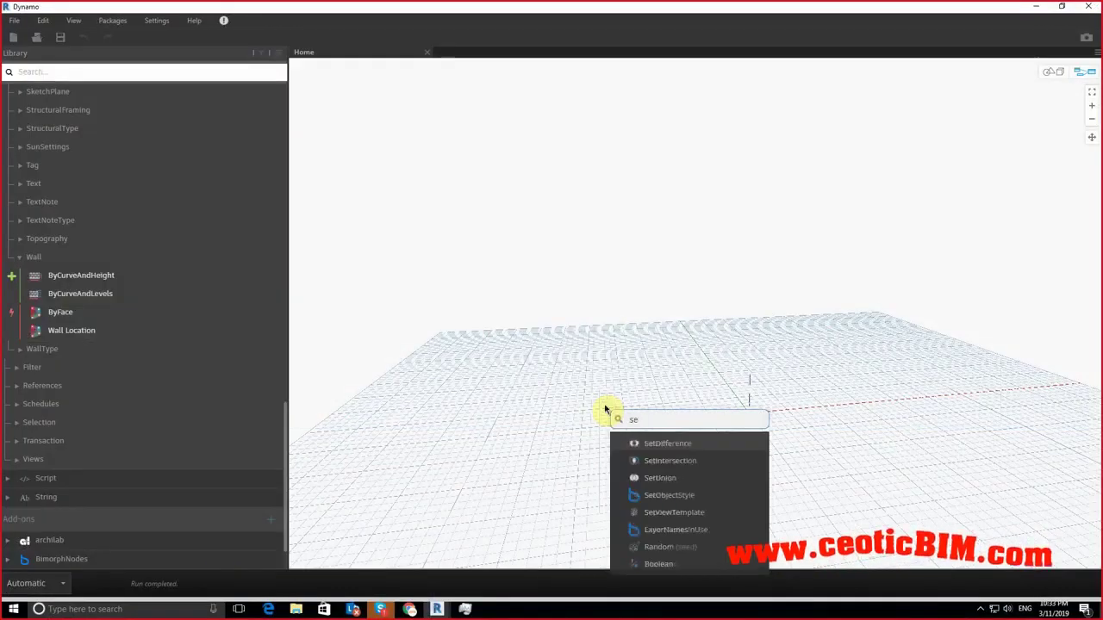
type("lect model")
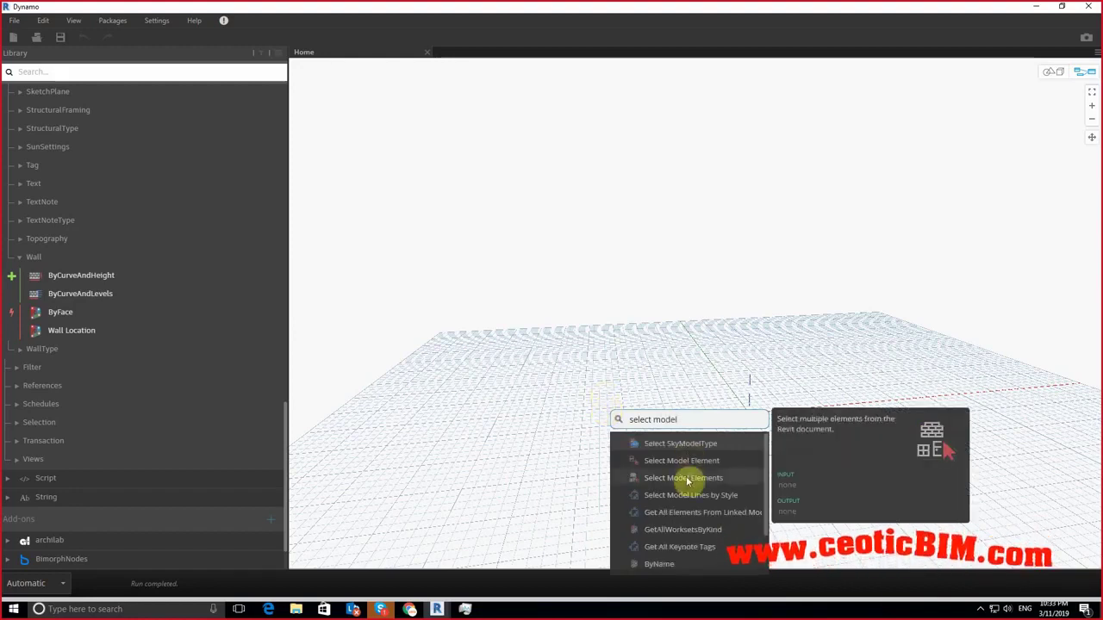
left_click(687, 479)
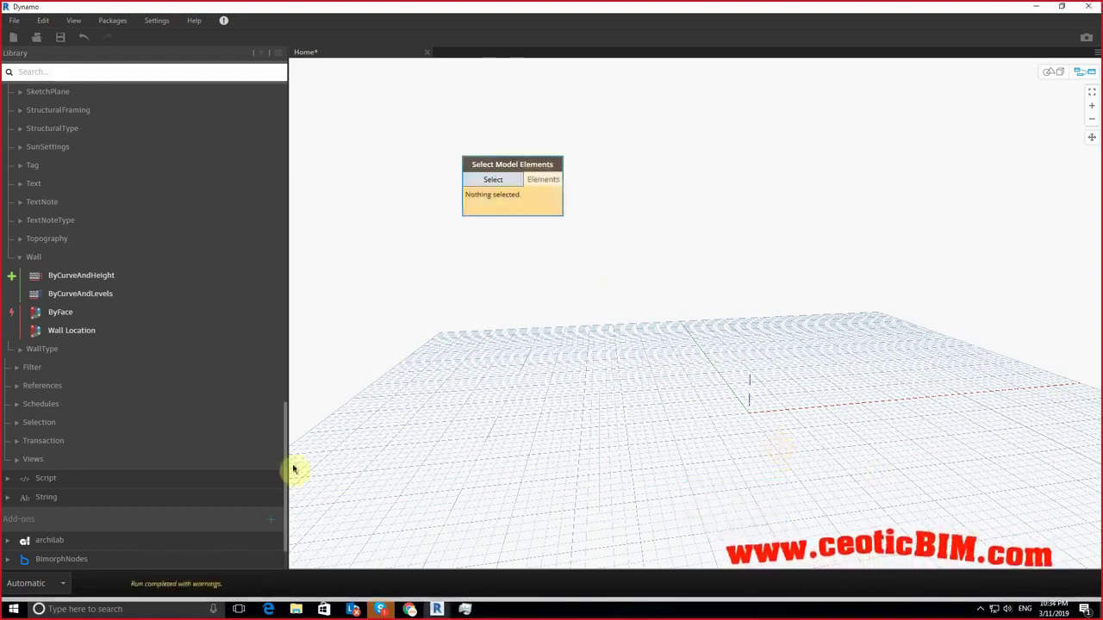
Step: Set the graph's run mode to Manual, then lower Dynamo to pick elements in Revit
left_click(35, 583)
left_click(39, 541)
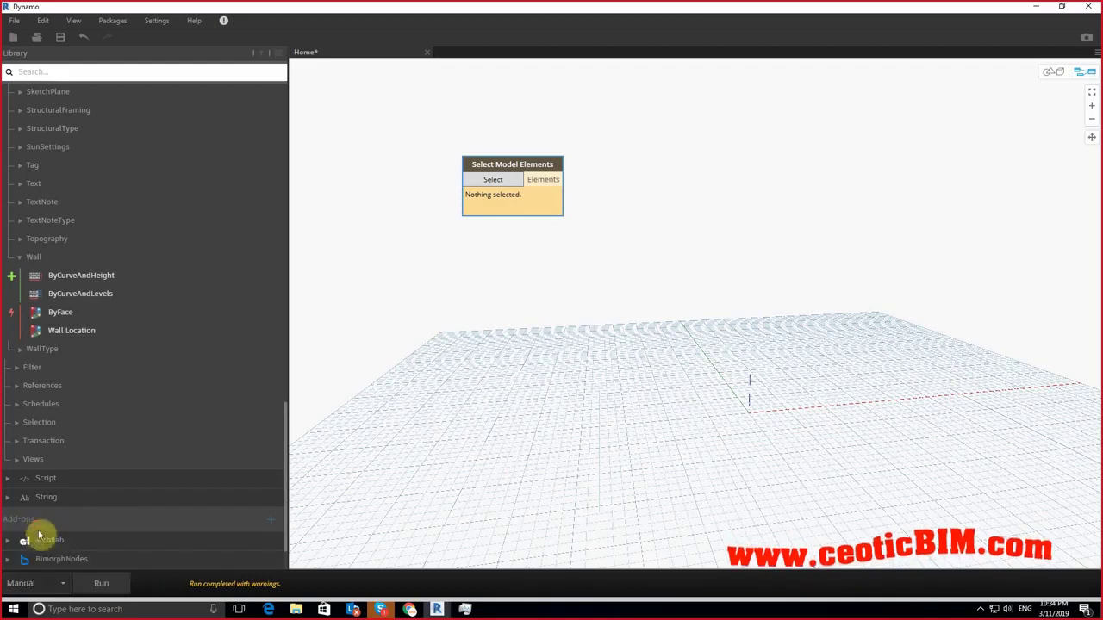
left_click(45, 586)
left_click(77, 586)
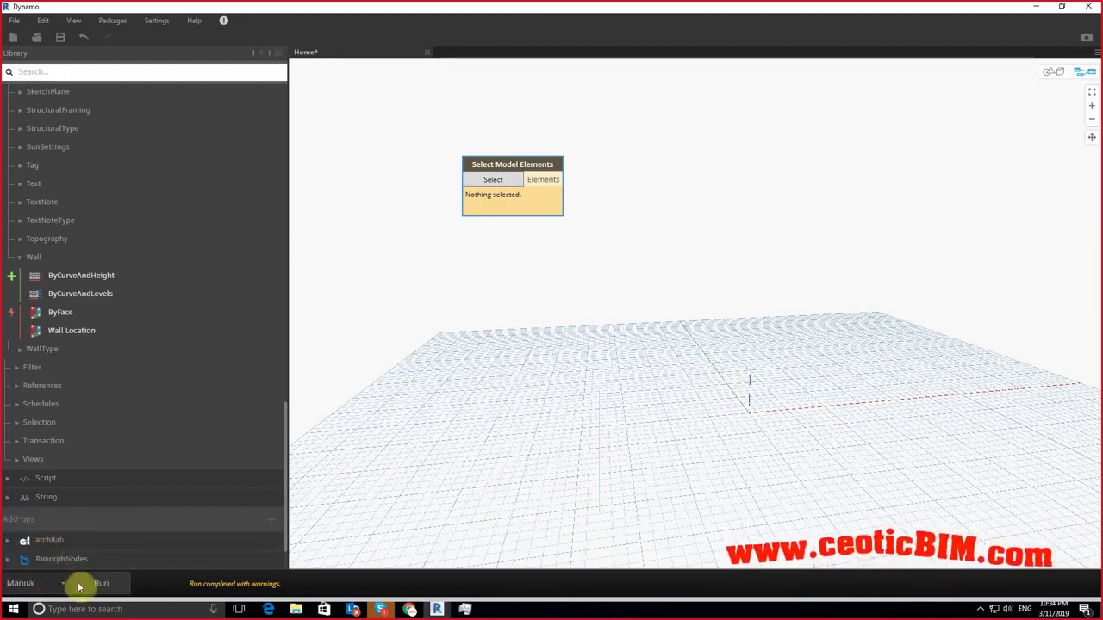
left_click(47, 584)
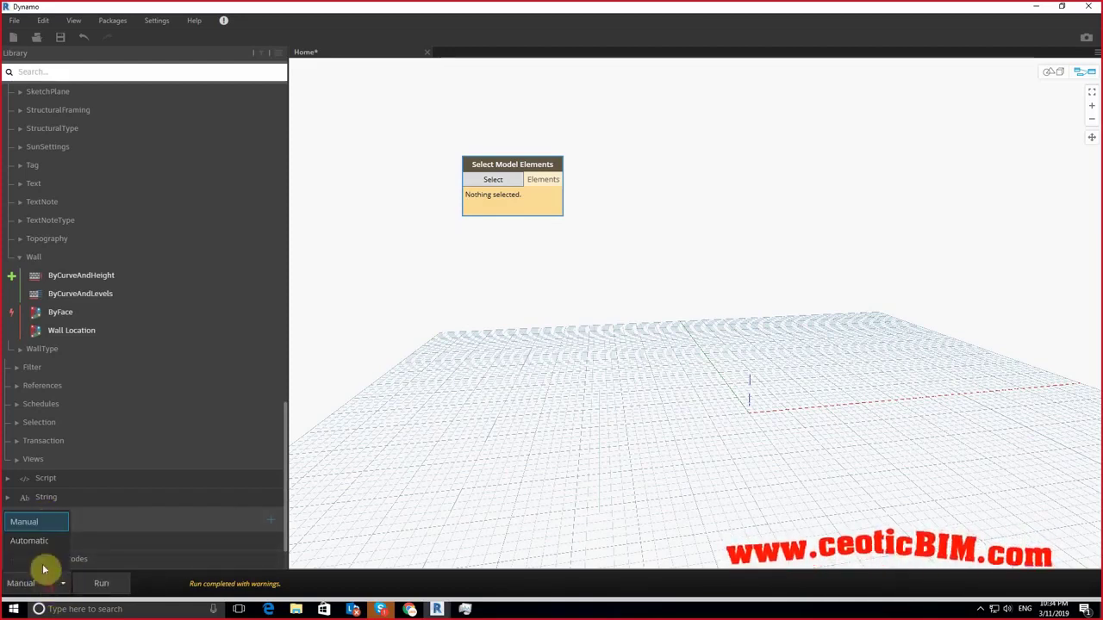
left_click(267, 544)
mouse_move(635, 7)
left_mouse_down()
mouse_move(737, 348)
mouse_move(737, 326)
left_mouse_up()
left_click(597, 500)
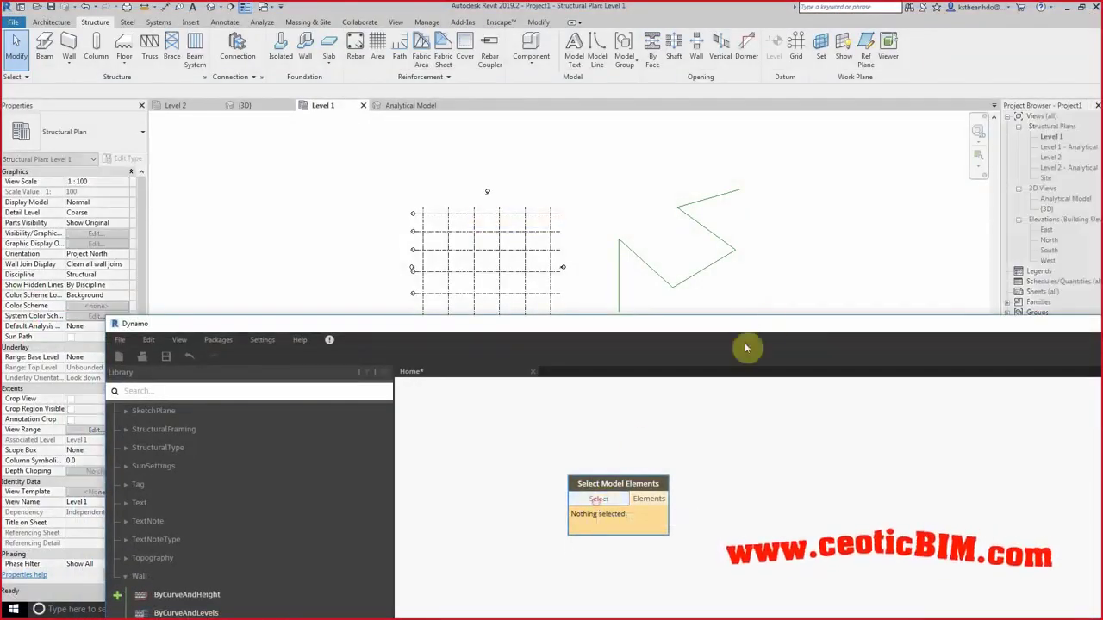
Step: Window-select the five zigzag model lines and run the graph to load them
left_click_drag(593, 162, 775, 323)
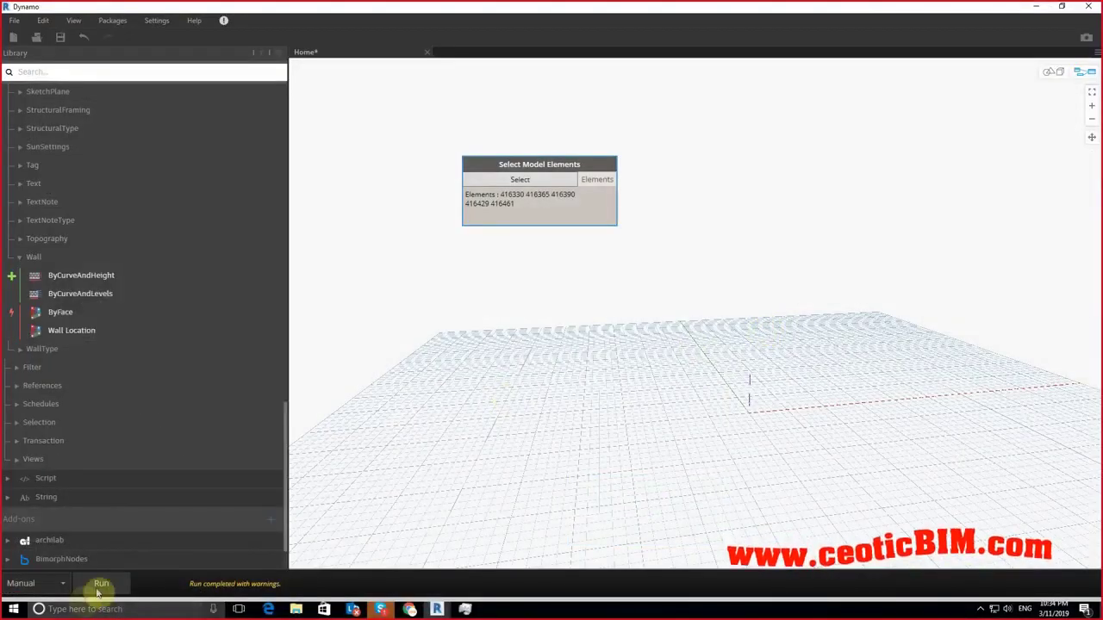
left_click(101, 583)
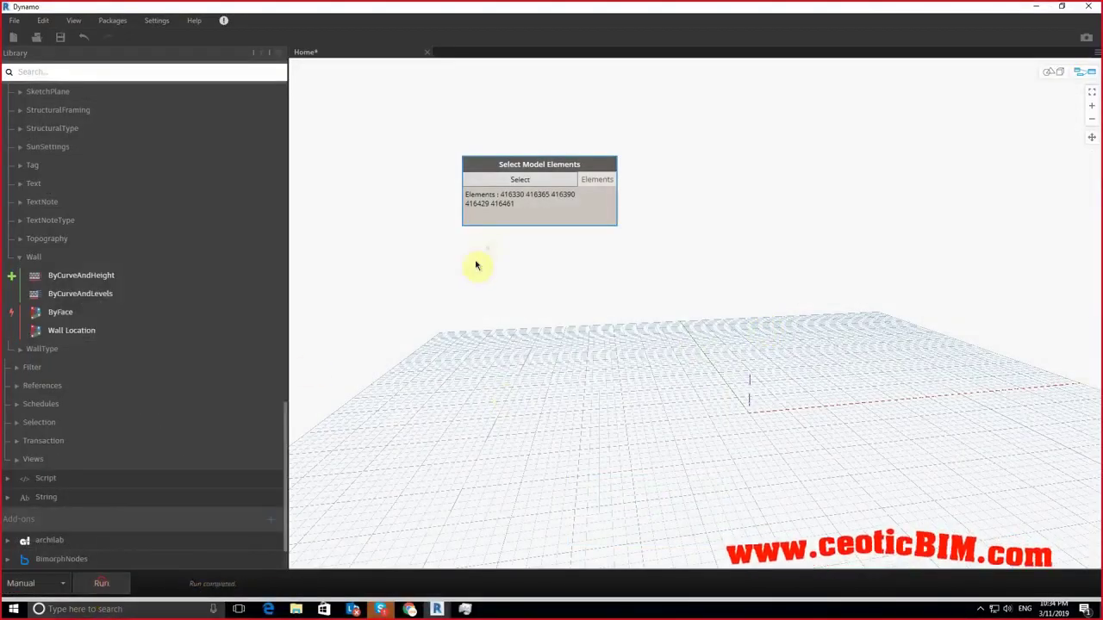
mouse_move(540, 198)
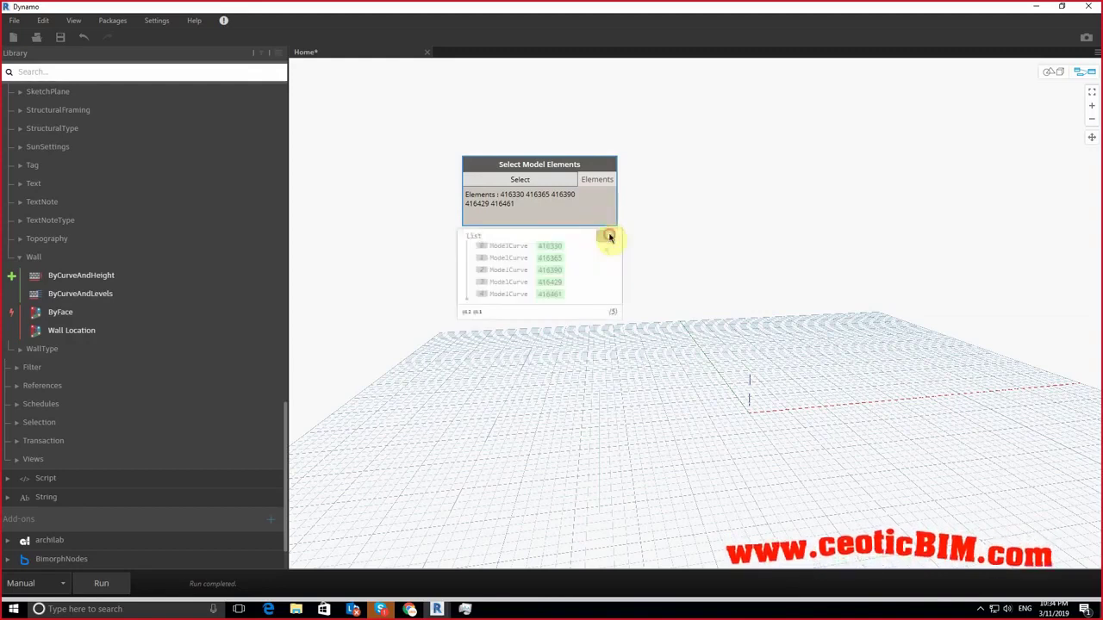
scroll(660, 202, "up", 3)
Step: Add a DetailCurve.Curve node fed by the selected elements and run the graph
right_click(657, 178)
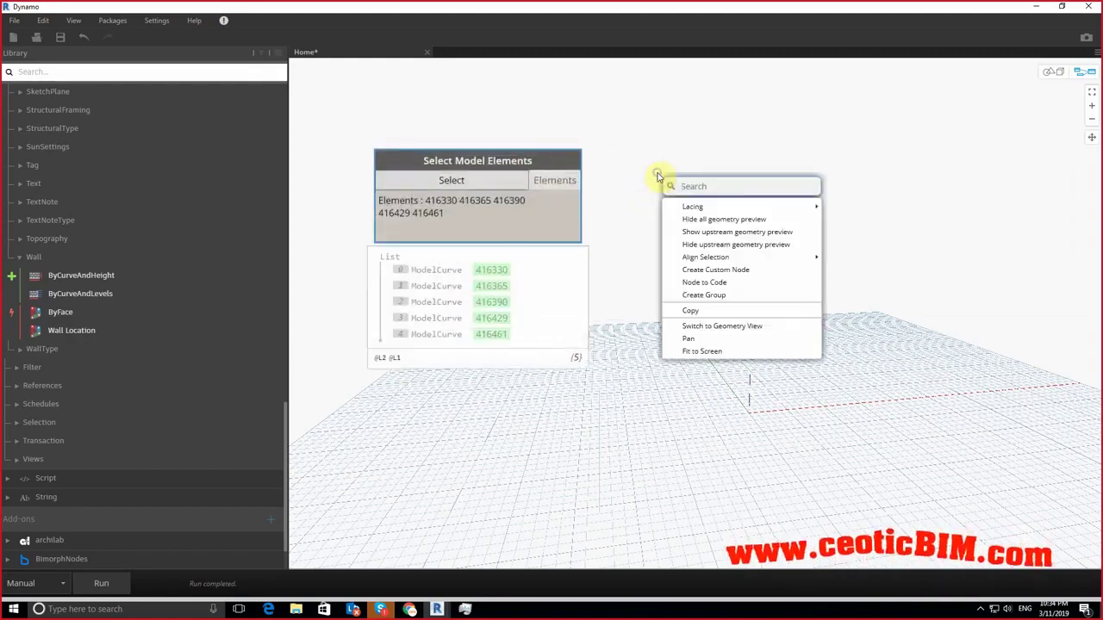
type("detal")
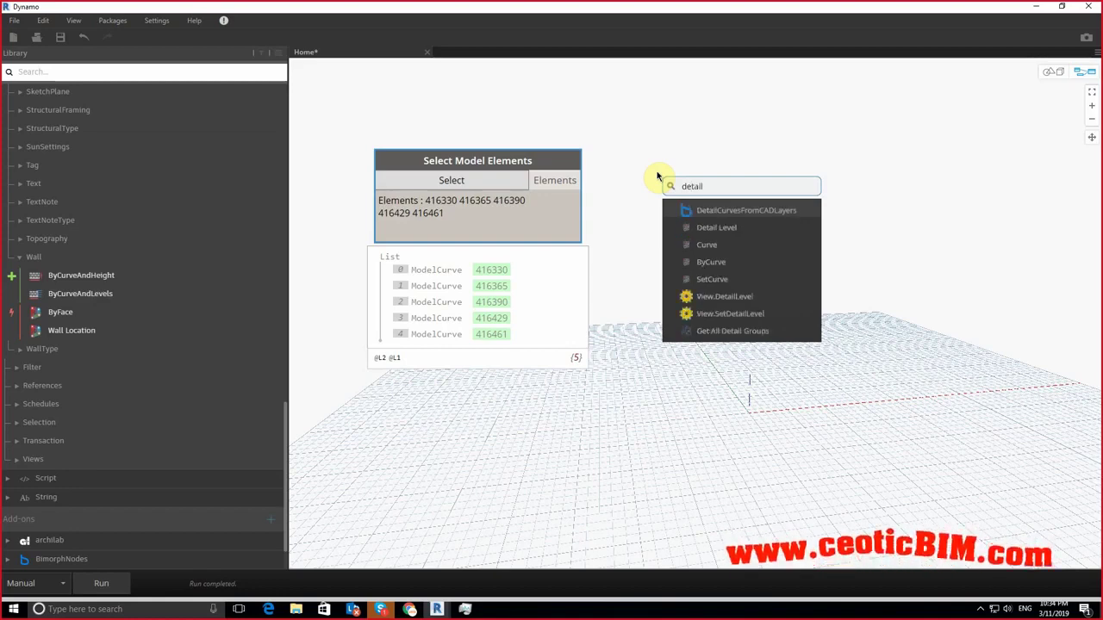
left_click(706, 246)
left_click_drag(659, 182, 577, 180)
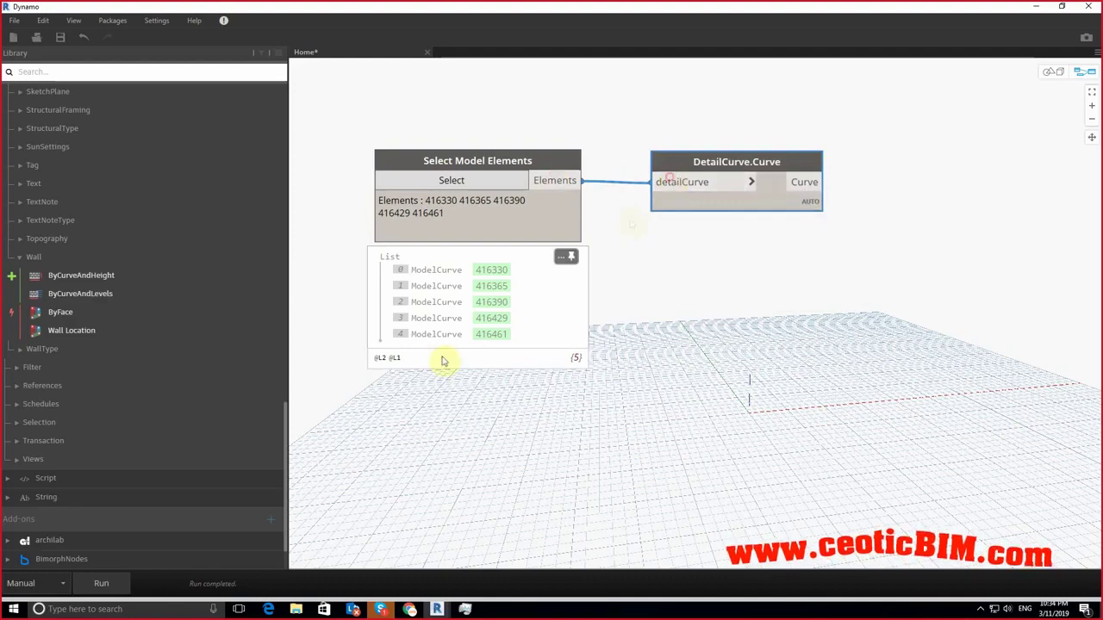
left_click(101, 583)
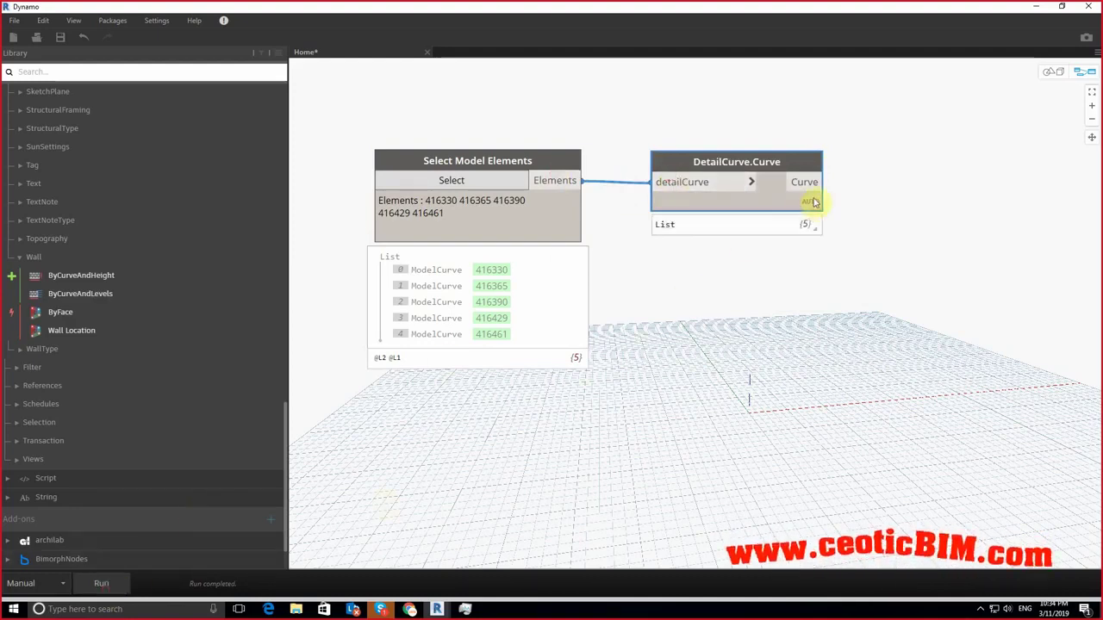
middle_click_drag(888, 224, 765, 268)
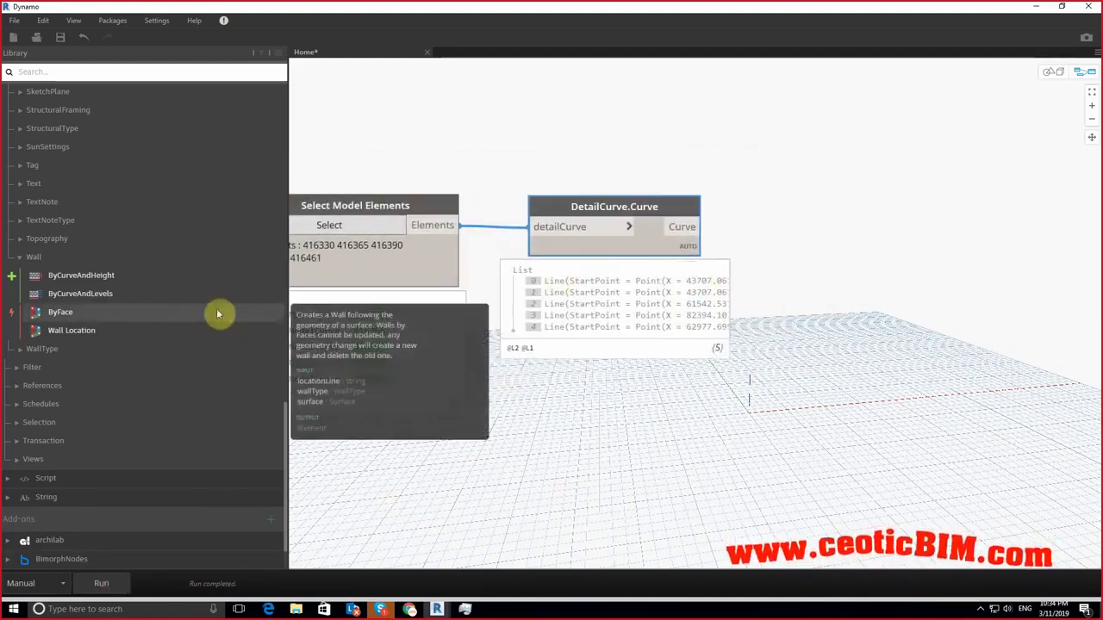
Step: Place a Wall.ByCurveAndLevels node and feed the curves into its c input
left_click(101, 295)
mouse_move(715, 308)
left_mouse_down()
mouse_move(964, 215)
mouse_move(998, 225)
left_mouse_up()
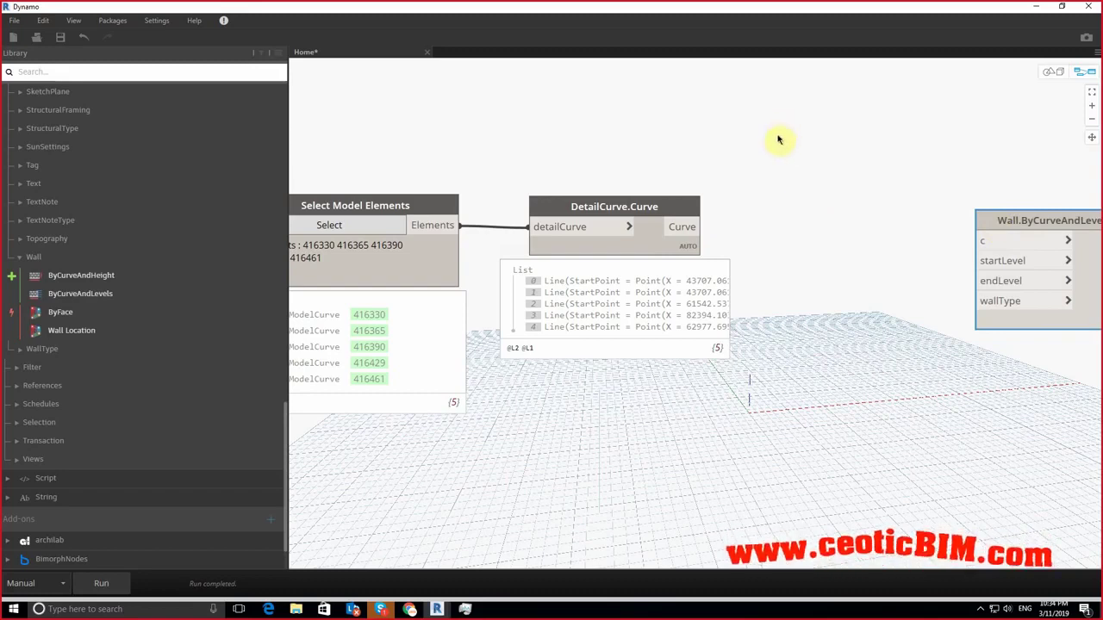
middle_click_drag(773, 185, 608, 185)
left_click(826, 239)
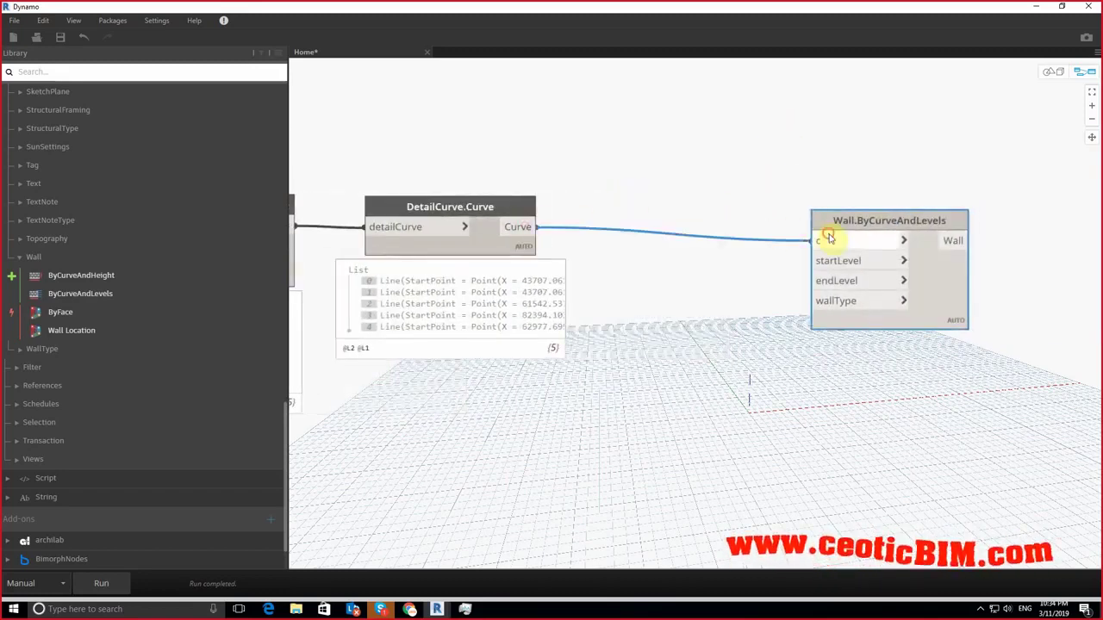
Step: Add a Levels node set to Level 1 and wire it to startLevel
right_click(696, 291)
type("l")
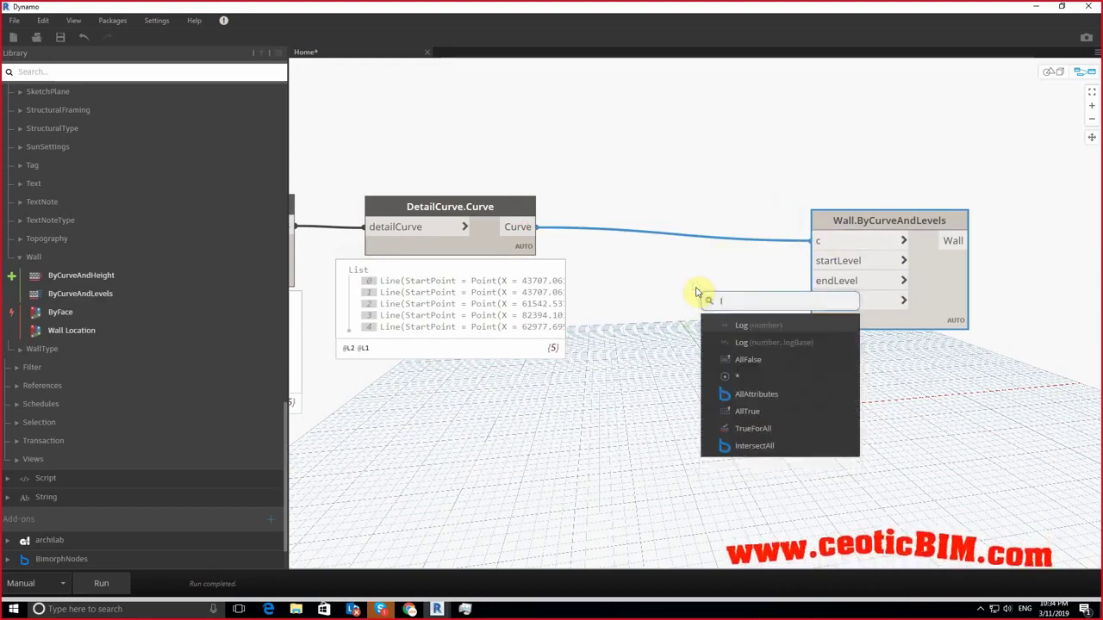
type("vel")
left_click(742, 324)
left_click_drag(775, 339, 610, 291)
left_click(610, 310)
left_click(611, 328)
left_click_drag(673, 317, 807, 269)
Step: Duplicate the Levels node and set the copy to Level 2 for the end level
key("ctrl+c")
key("ctrl+v")
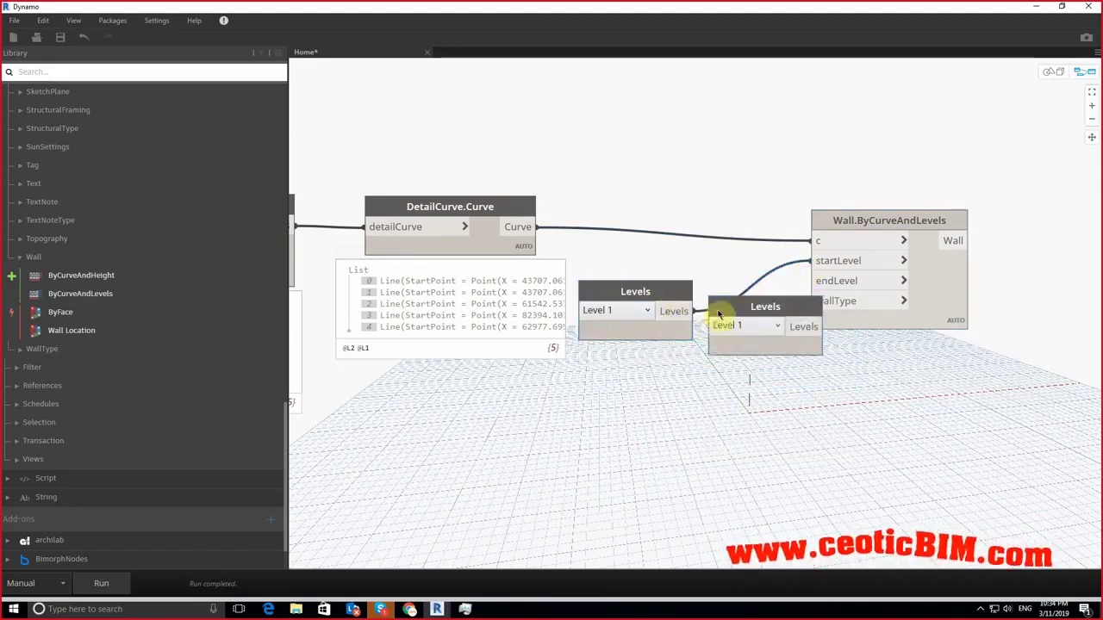
mouse_move(763, 301)
left_mouse_down()
mouse_move(614, 378)
mouse_move(819, 281)
left_mouse_up()
left_click(573, 398)
left_click(590, 433)
Step: Look for a wall type node, dropping the 'wwall' search and expanding the WallType category
right_click(659, 482)
type("wwall")
left_click(659, 483)
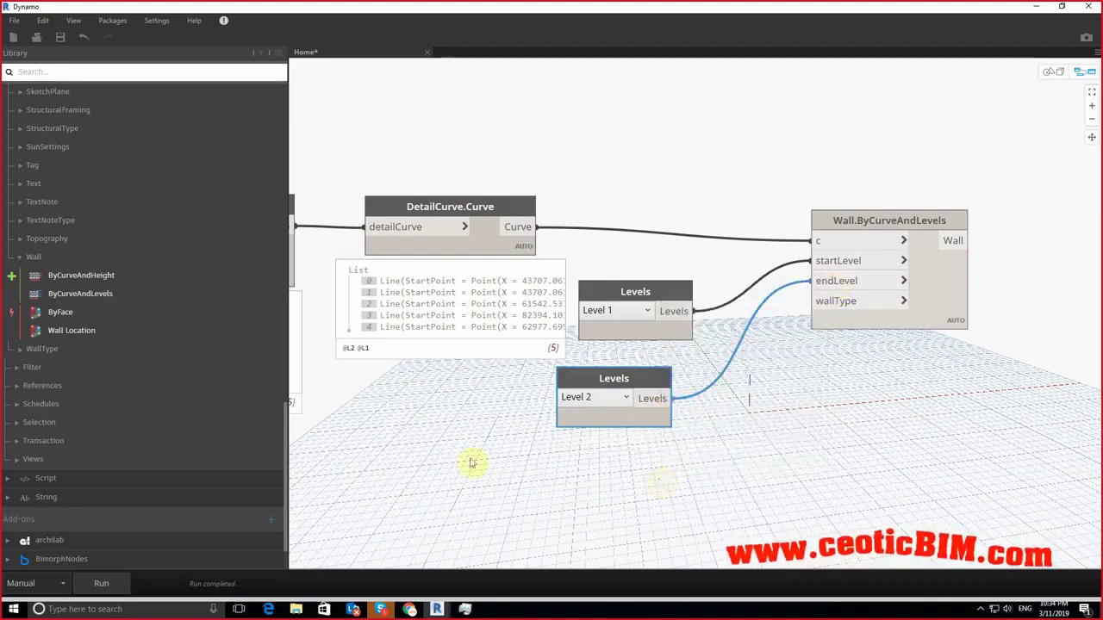
left_click(40, 353)
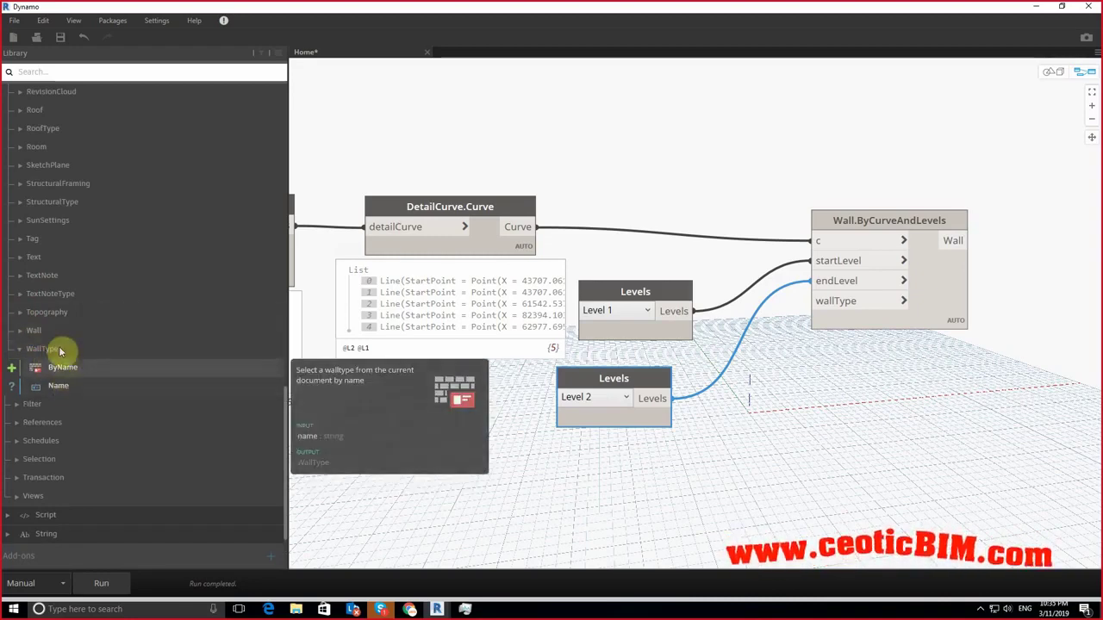
Step: Add a Wall Types node from the Revit > Selection library category
scroll(66, 357, "up", 5)
scroll(67, 258, "up", 3)
scroll(69, 215, "up", 3)
scroll(79, 152, "up", 3)
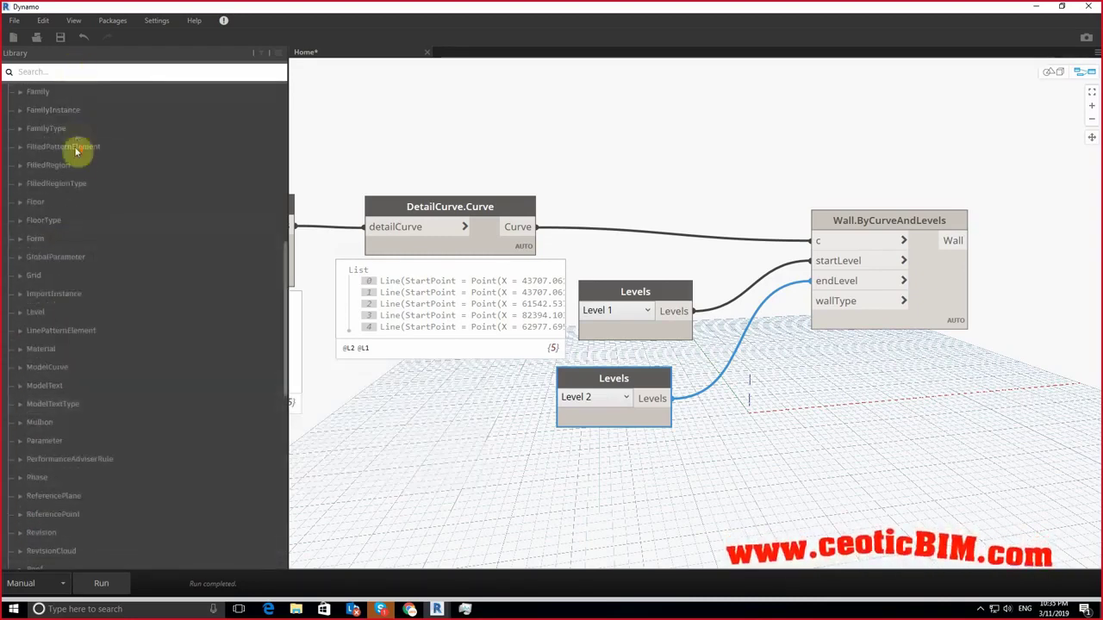
scroll(81, 184, "up", 3)
scroll(81, 185, "up", 2)
scroll(80, 188, "up", 2)
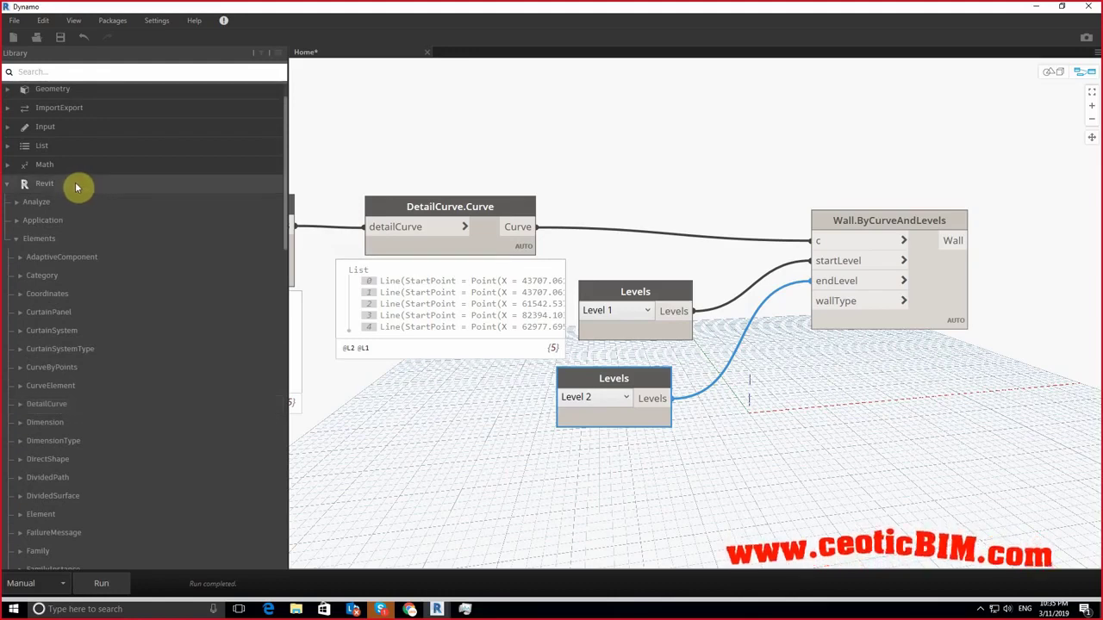
left_click(55, 184)
left_click(48, 227)
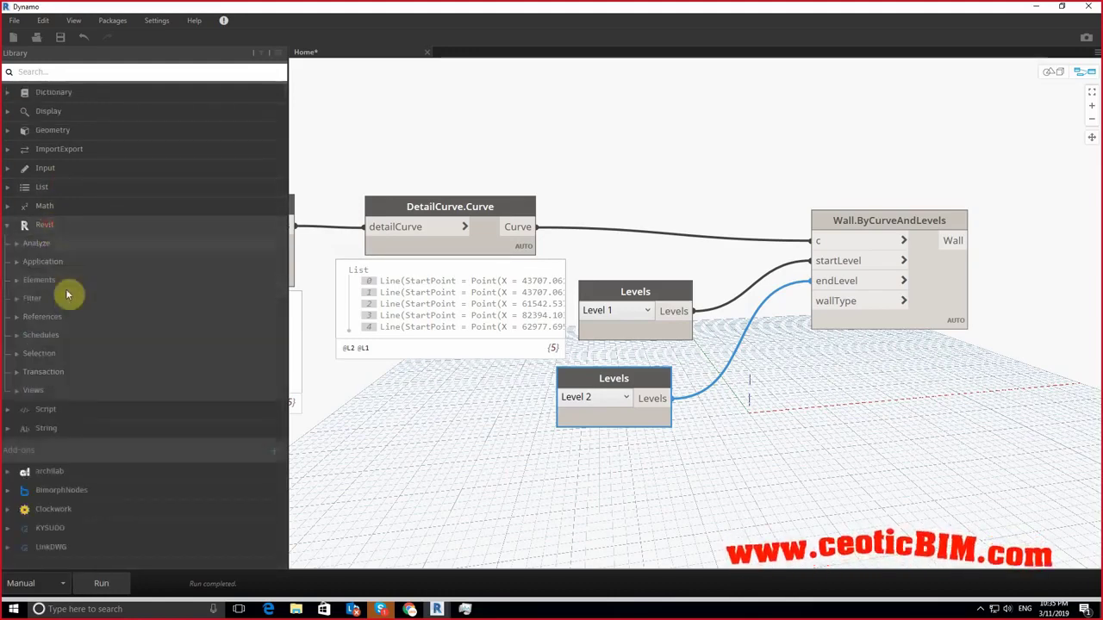
left_click(82, 352)
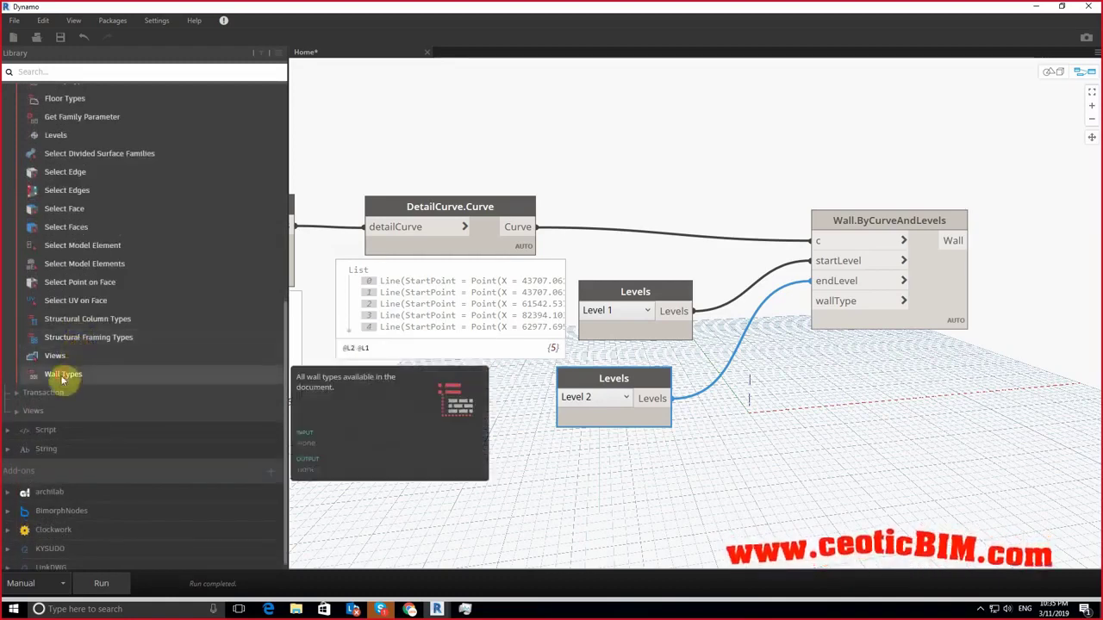
left_click(63, 374)
Step: Set Wall Types to Exterior - 225mm Concrete, wire it to wallType, and run the graph
left_click_drag(782, 358, 657, 515)
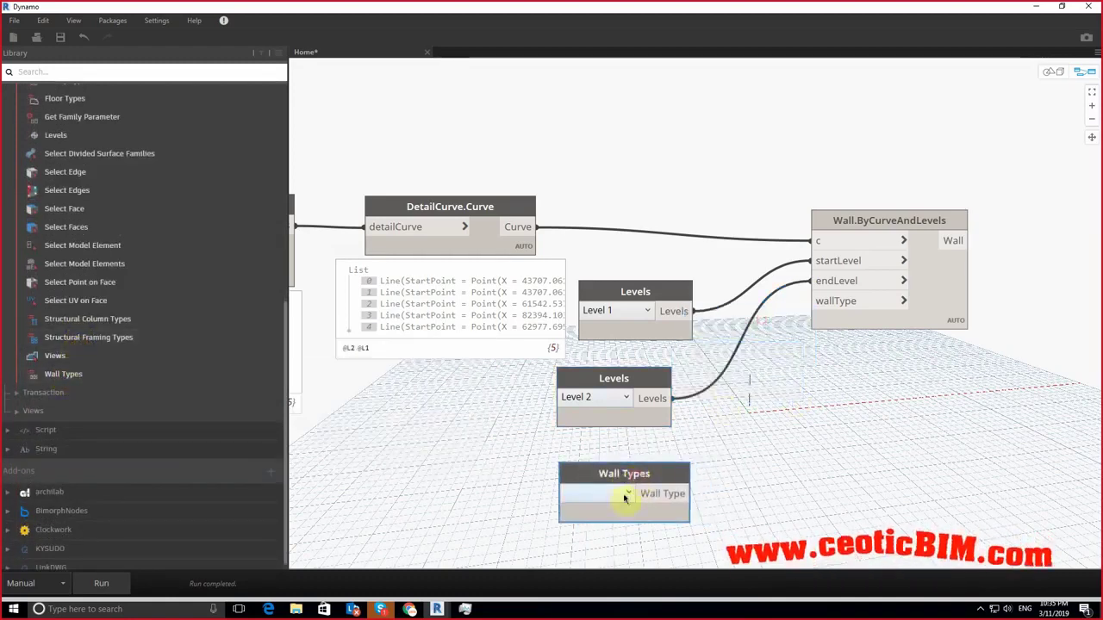
left_click(622, 494)
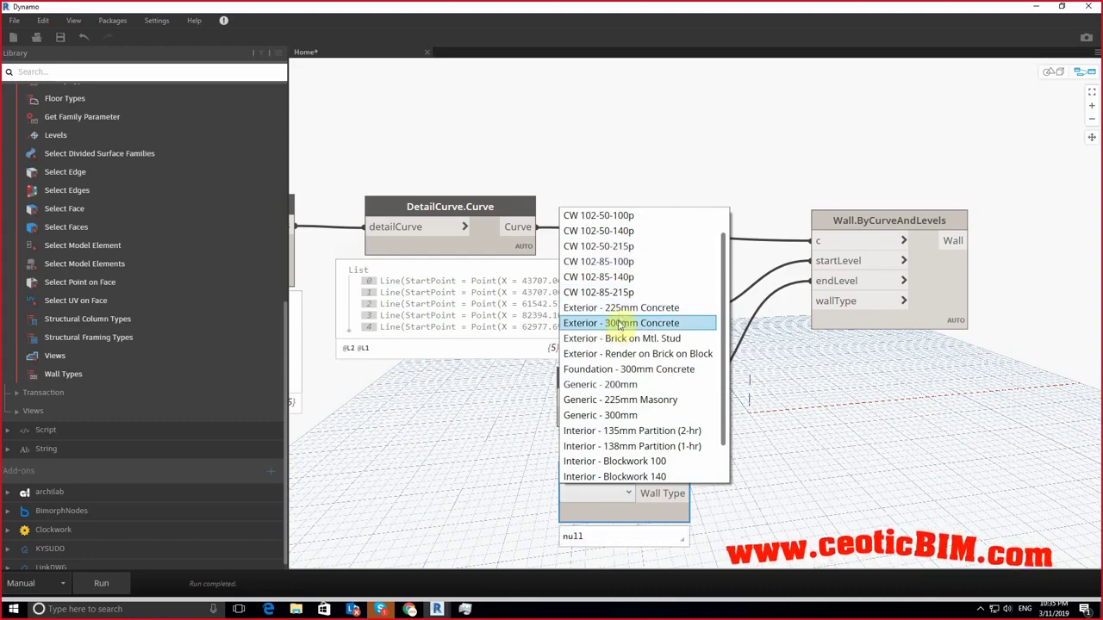
left_click(621, 308)
left_click(731, 493)
left_click(811, 310)
left_click(100, 586)
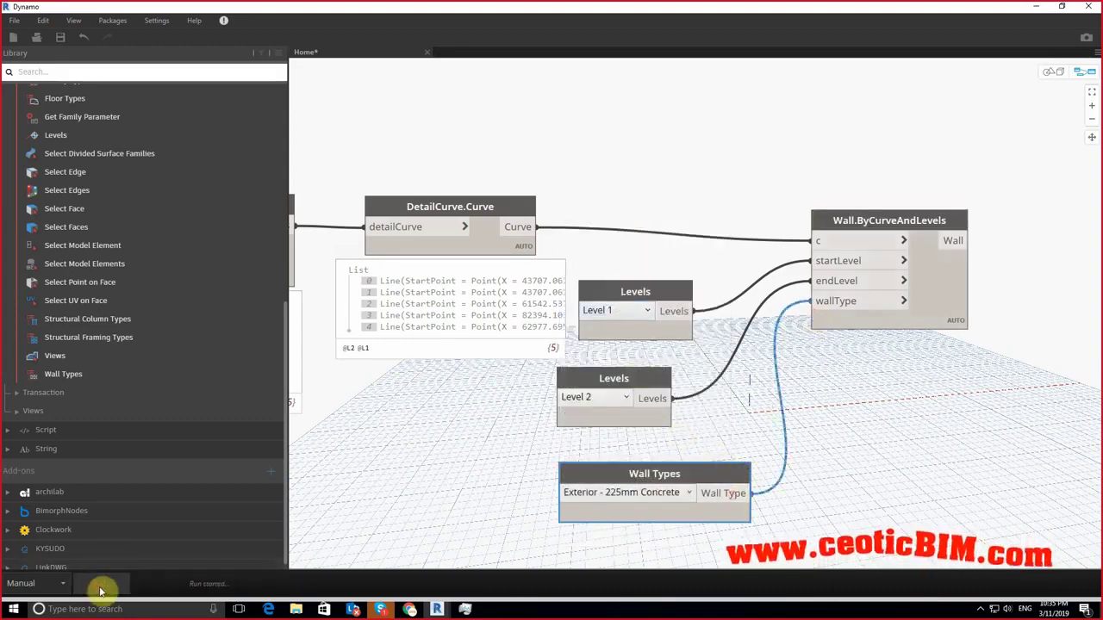
left_click(1036, 6)
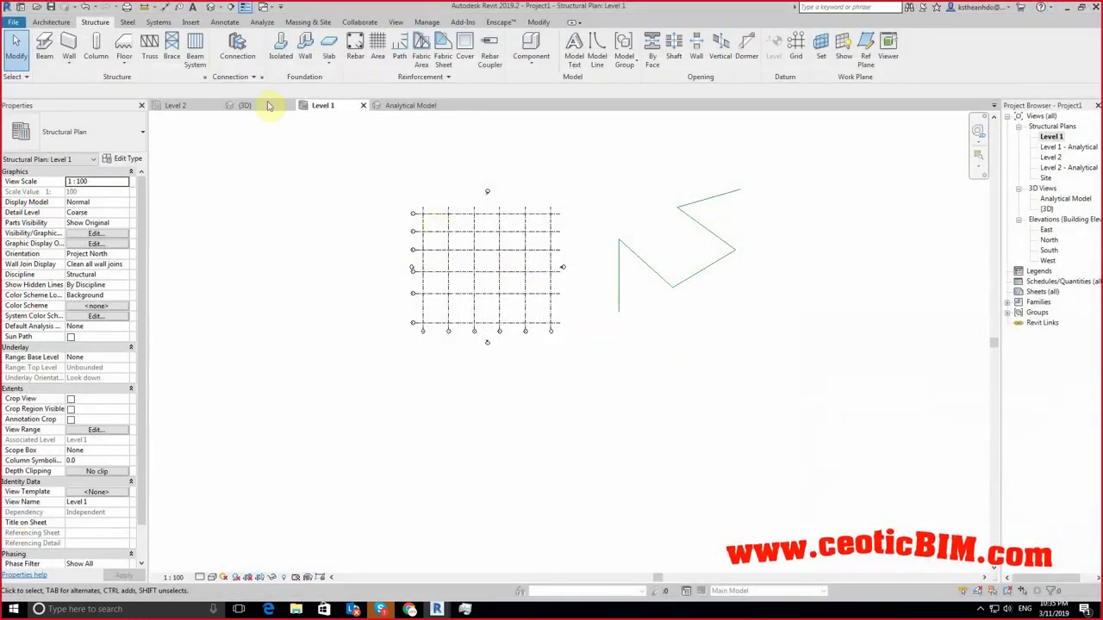
Step: In the {3D} view, switch on all model categories, including Walls, in Visibility/Graphic Overrides
left_click(210, 7)
mouse_move(727, 333)
middle_mouse_down("shift")
mouse_move(644, 390)
mouse_move(635, 362)
middle_mouse_up("shift")
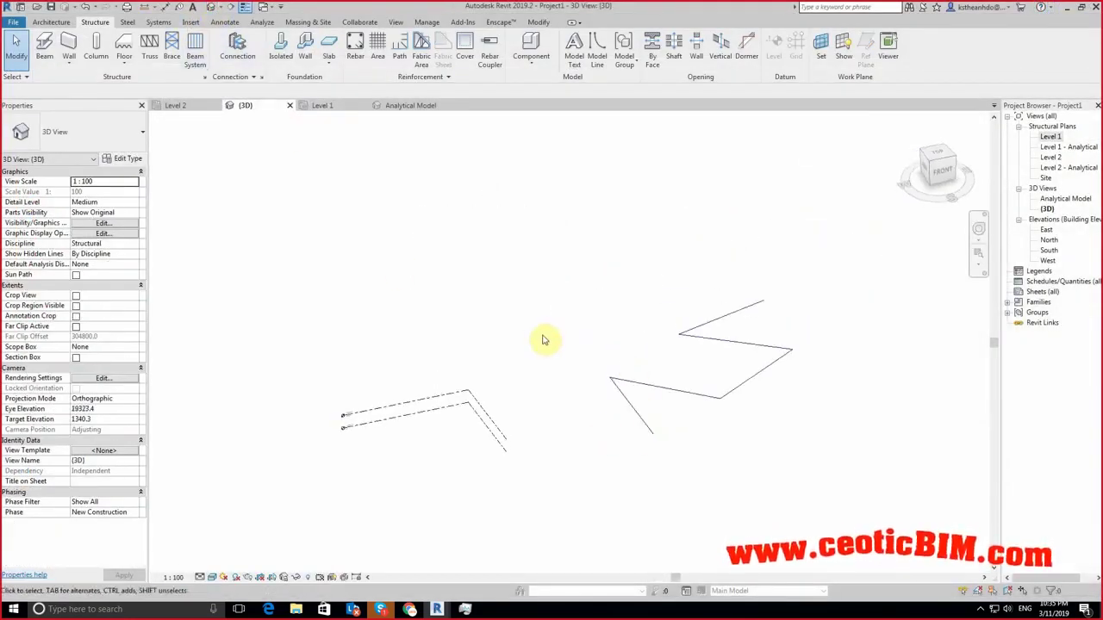
key("v")
key("v")
left_click(392, 283)
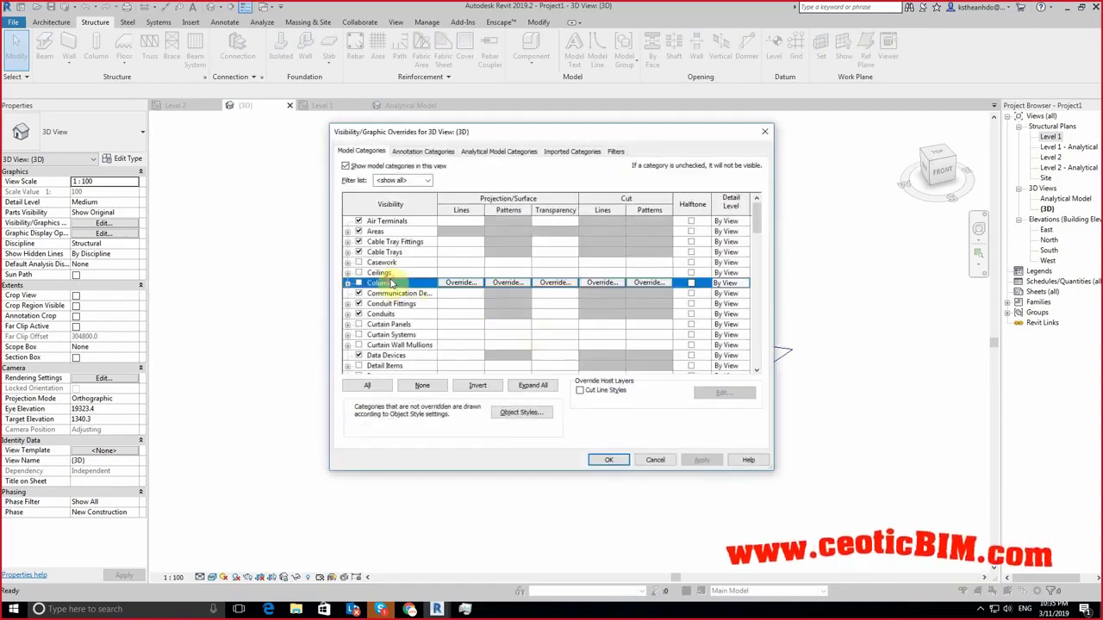
key("w")
left_click(377, 388)
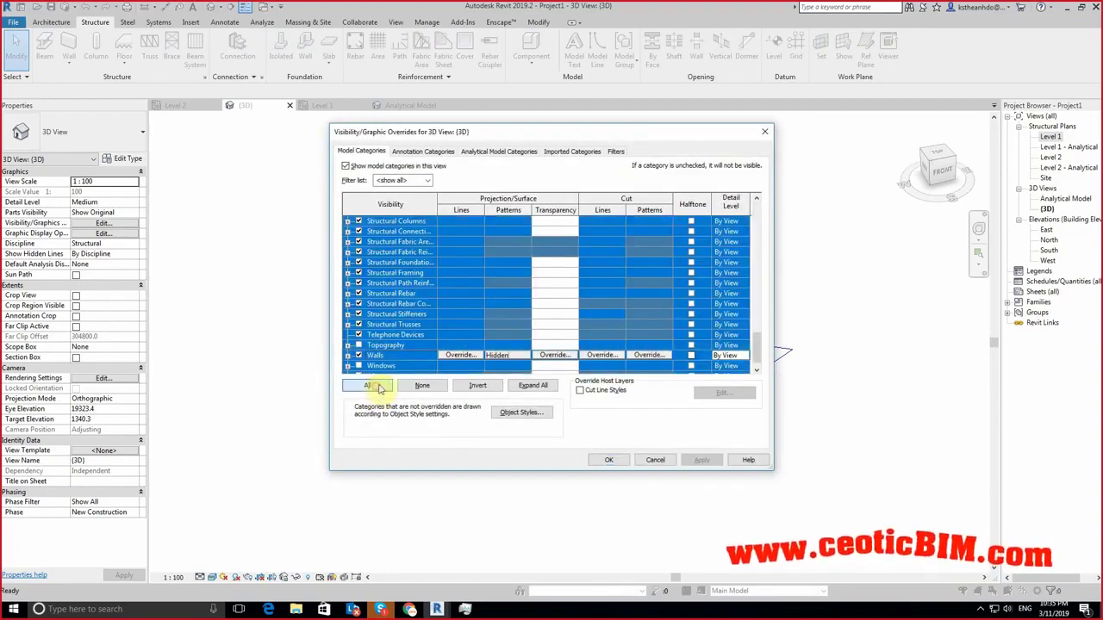
left_click(701, 460)
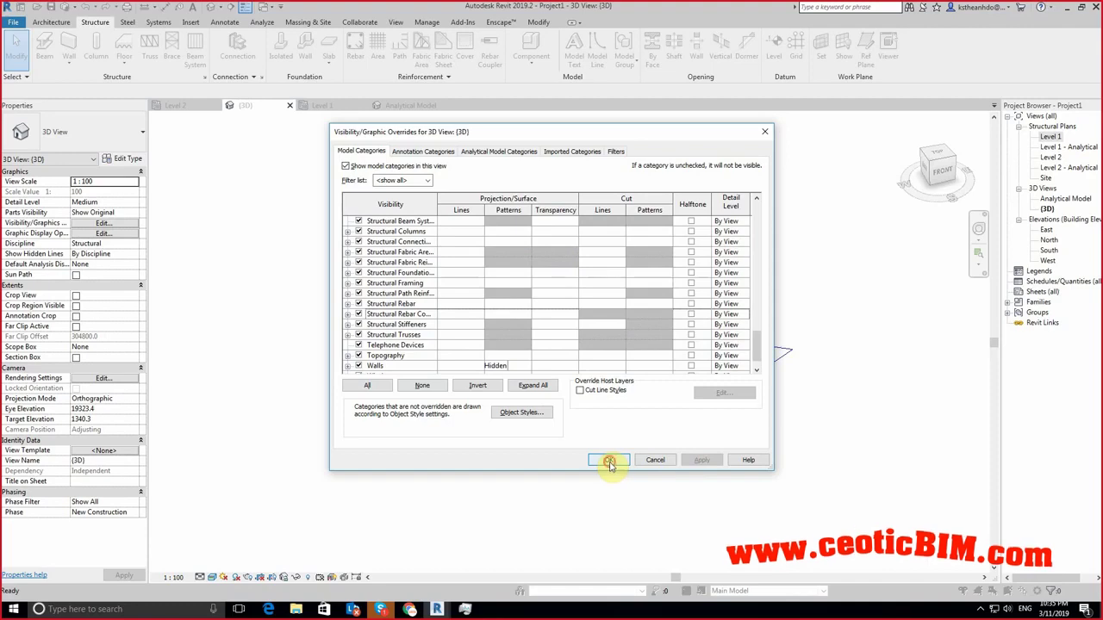
left_click(608, 460)
mouse_move(686, 437)
middle_mouse_down("shift")
mouse_move(454, 306)
mouse_move(492, 347)
mouse_move(719, 438)
middle_mouse_up("shift")
Step: Try to locate the created walls in Revit, dismissing the no-view-found messages
key("alt+Tab")
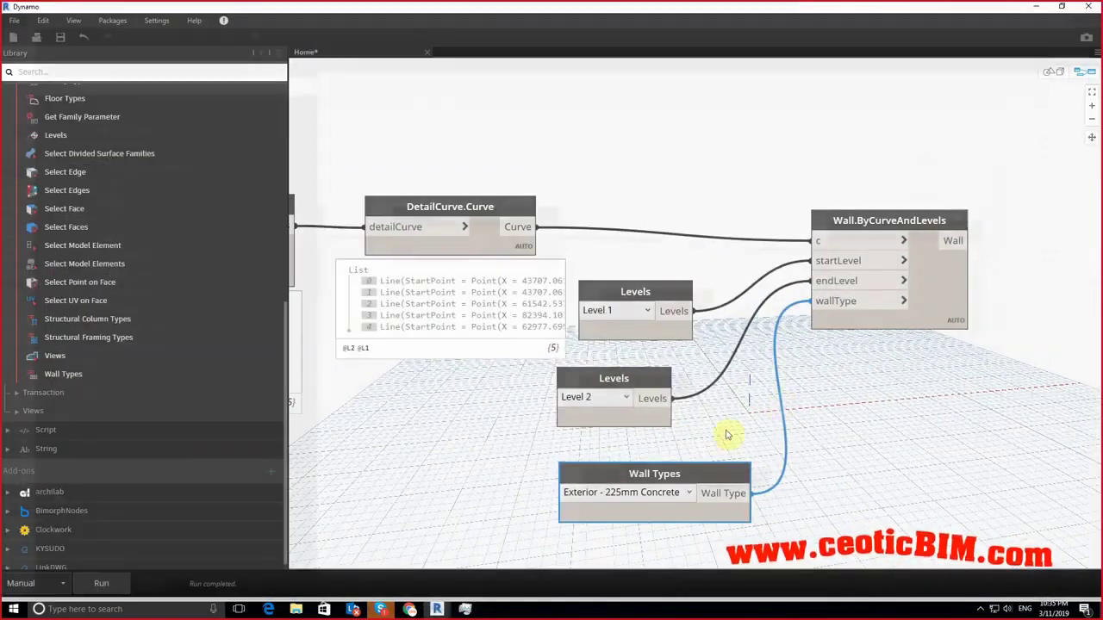
left_click(904, 360)
mouse_move(893, 388)
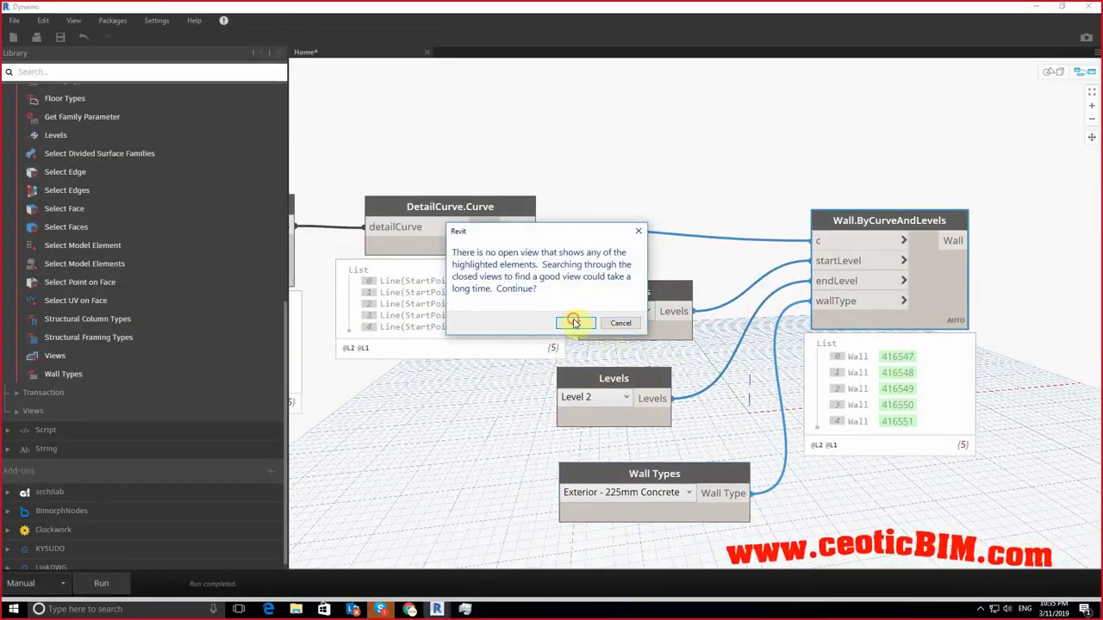
left_click(574, 323)
left_click(622, 304)
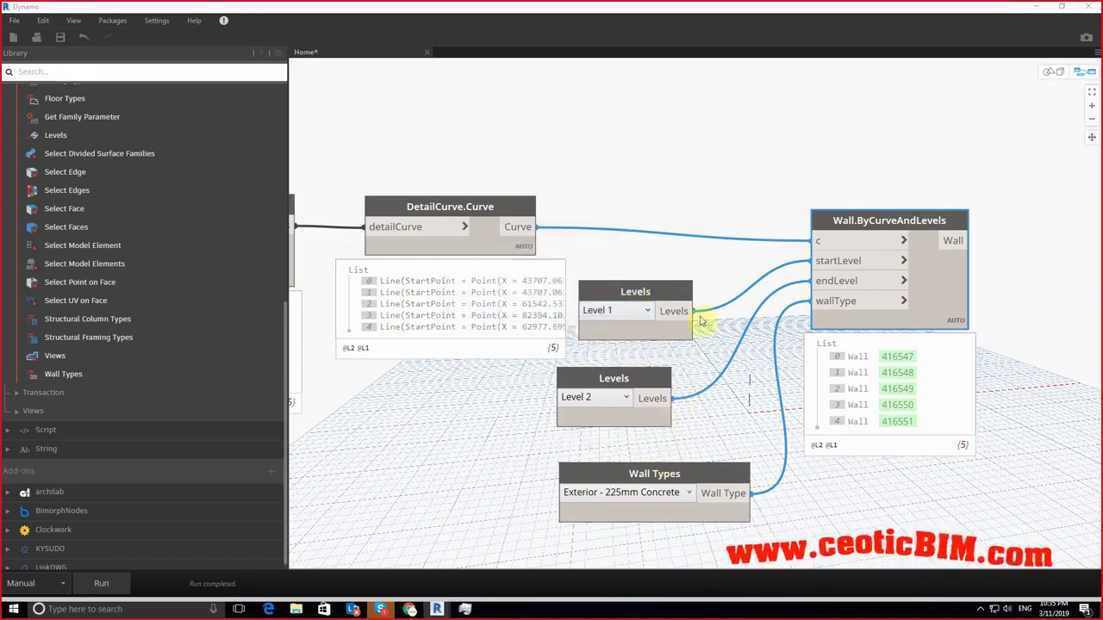
left_click(1034, 7)
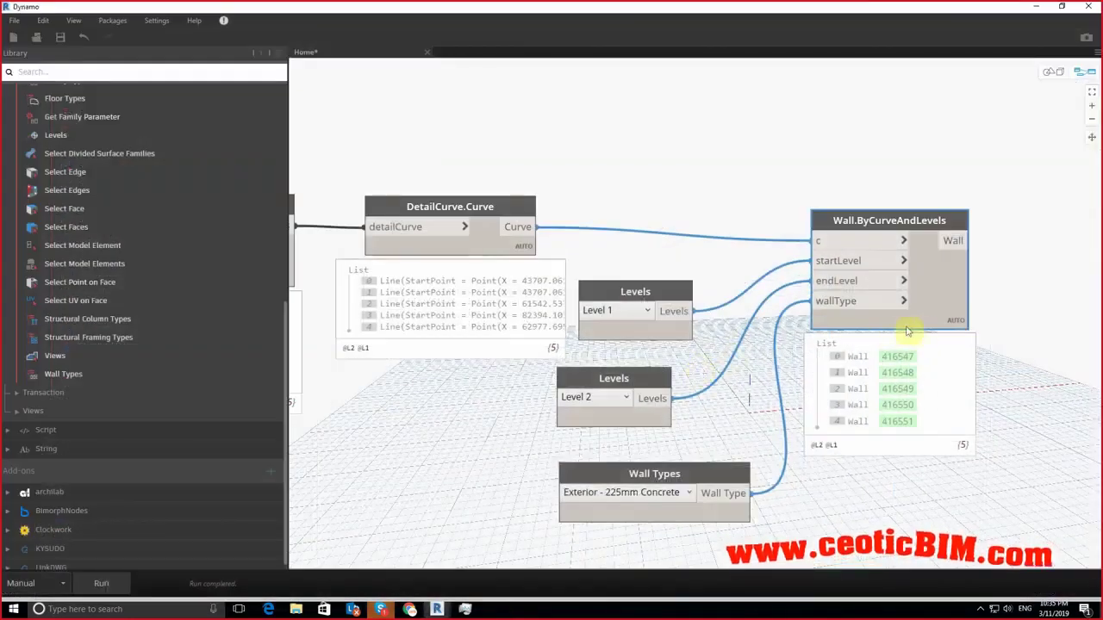
left_click(891, 372)
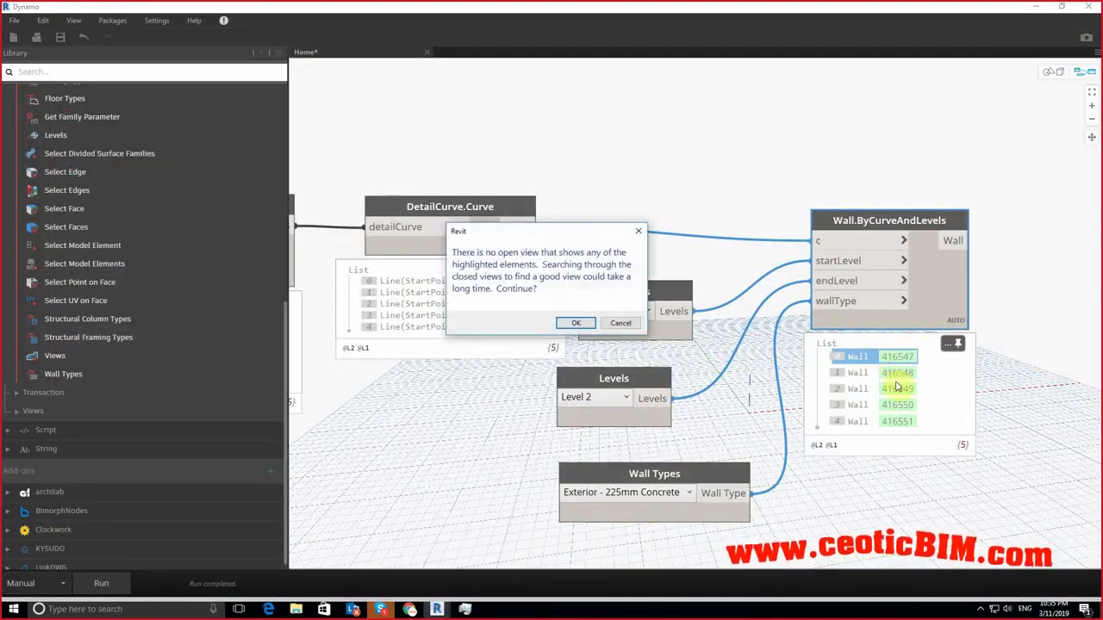
key("Return")
left_click(608, 308)
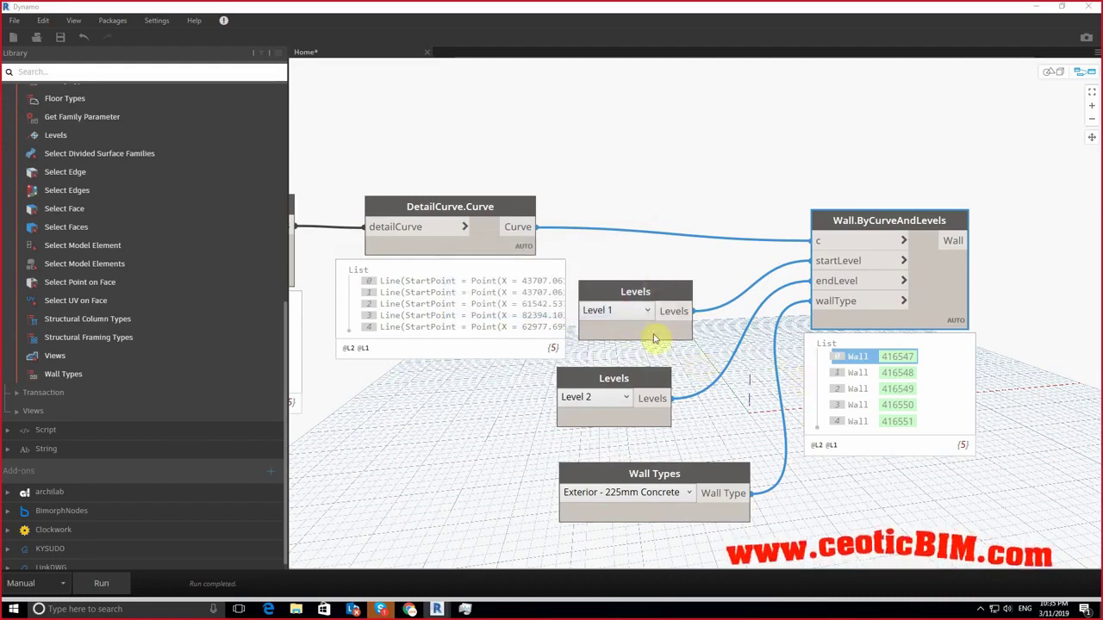
Step: Change the wall type to Generic - 200mm, rerun the graph, and check the walls in Revit
left_click(635, 495)
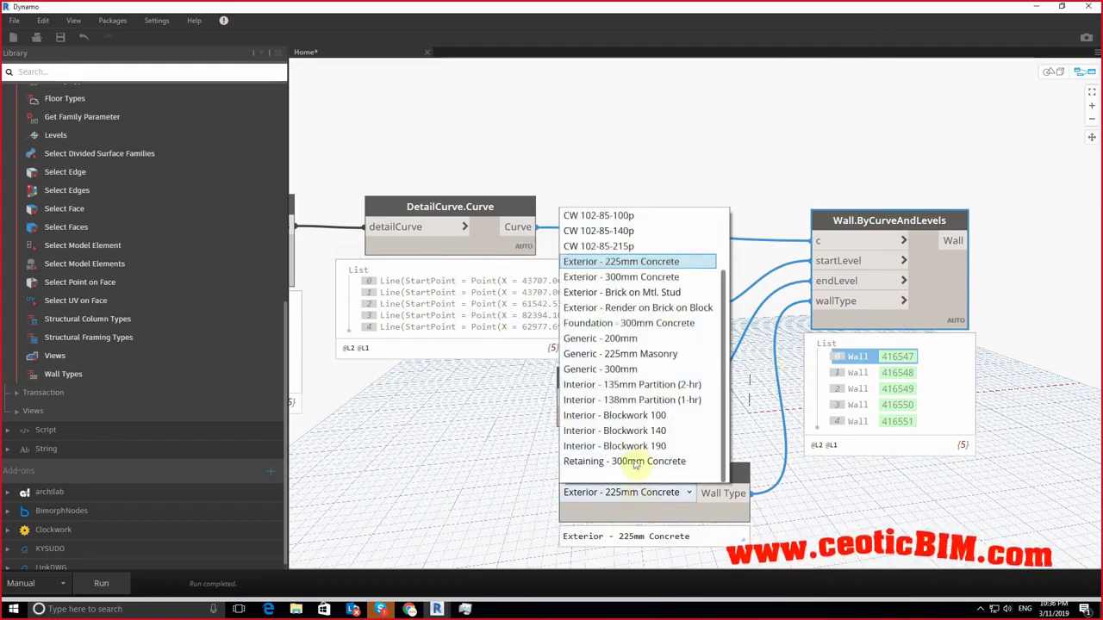
left_click(649, 338)
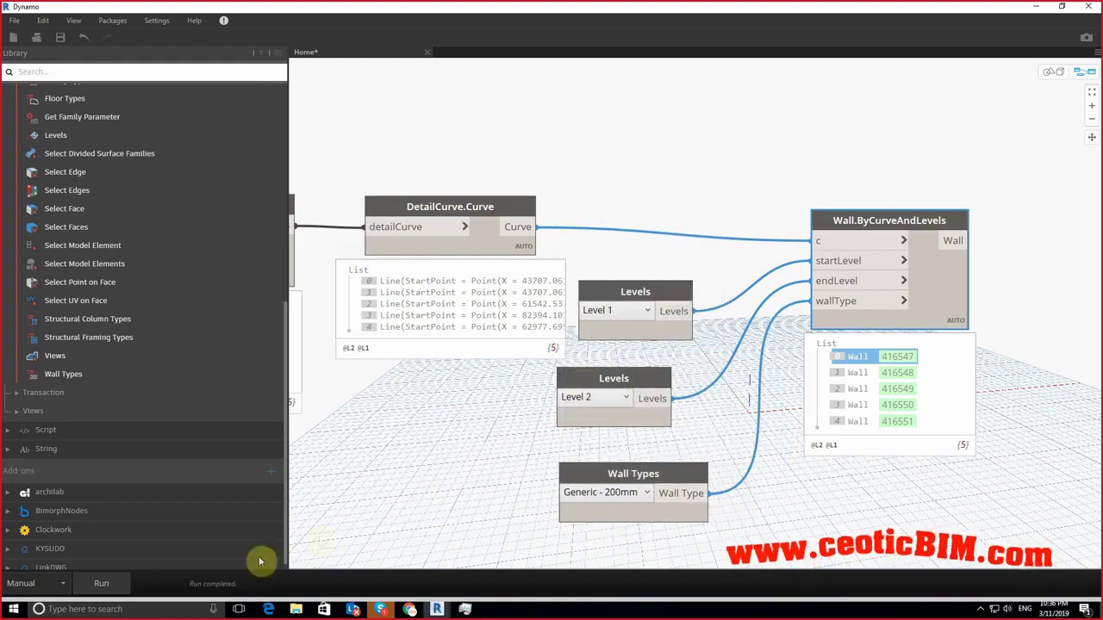
left_click(98, 583)
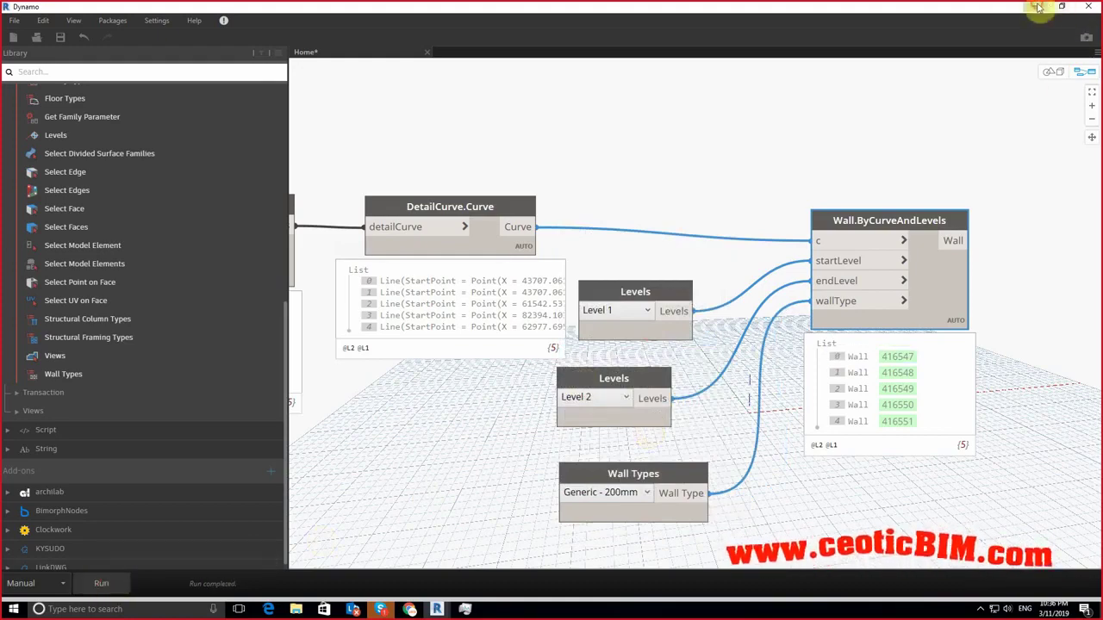
left_click(1039, 7)
mouse_move(754, 443)
middle_mouse_down("shift")
mouse_move(660, 369)
mouse_move(812, 492)
mouse_move(758, 412)
middle_mouse_up("shift")
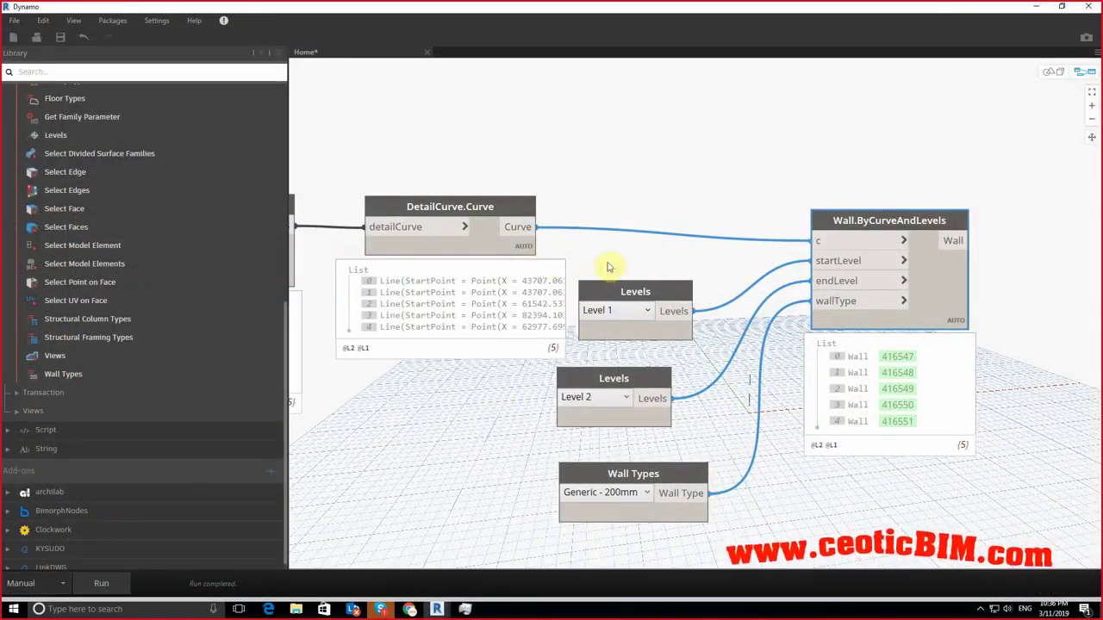
left_click_drag(480, 207, 462, 182)
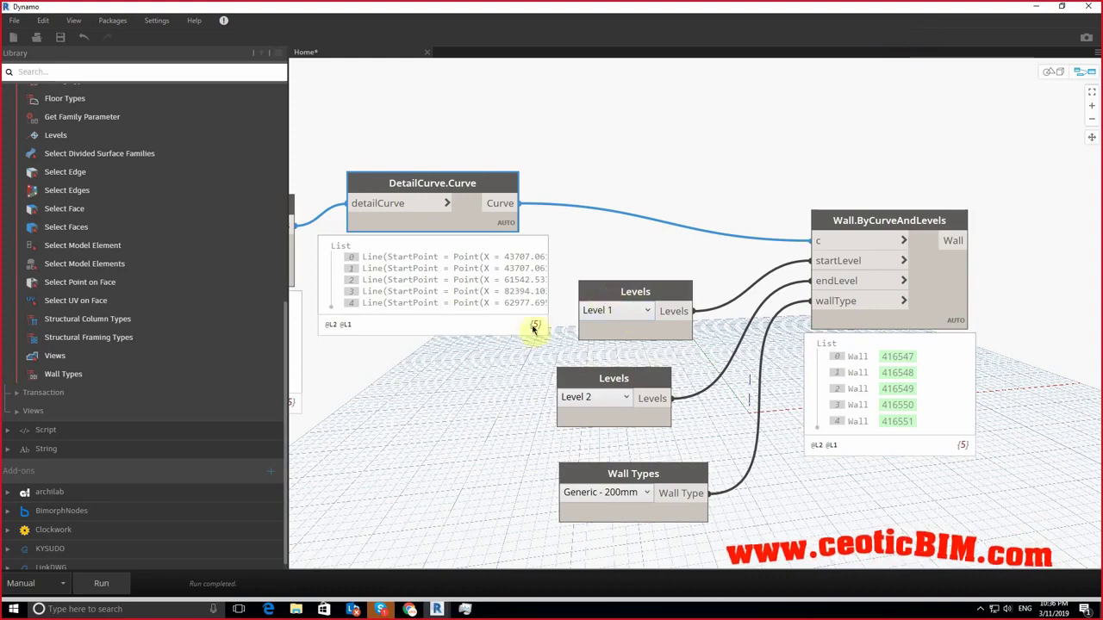
left_click(60, 37)
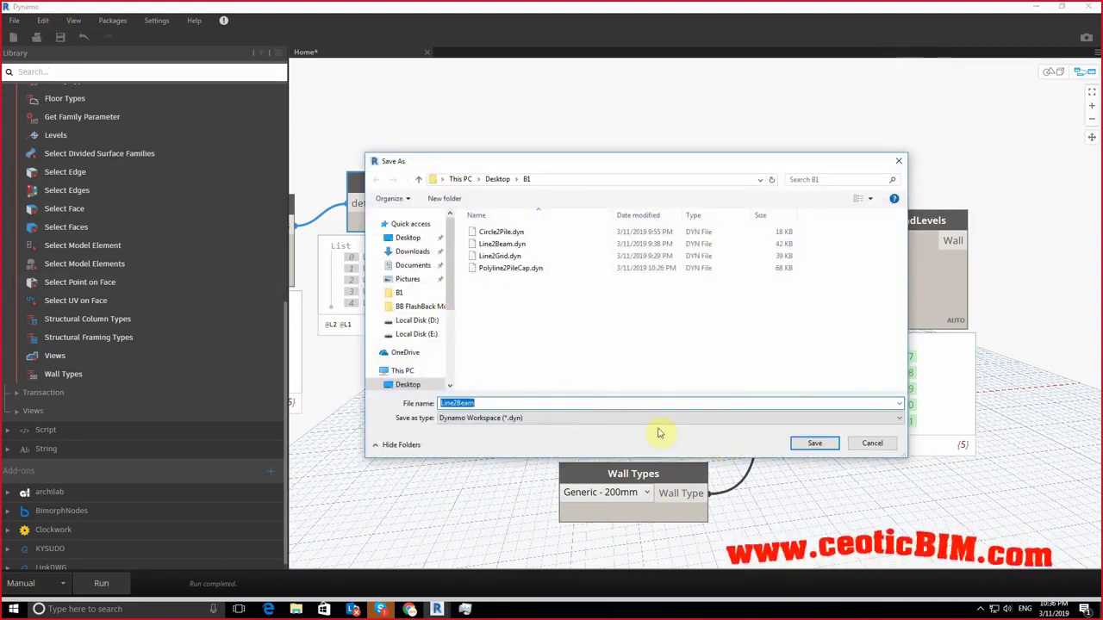
Step: Save the graph as Line2Wall.dyn and minimise Dynamo to view Revit's 3D model
type("Line2")
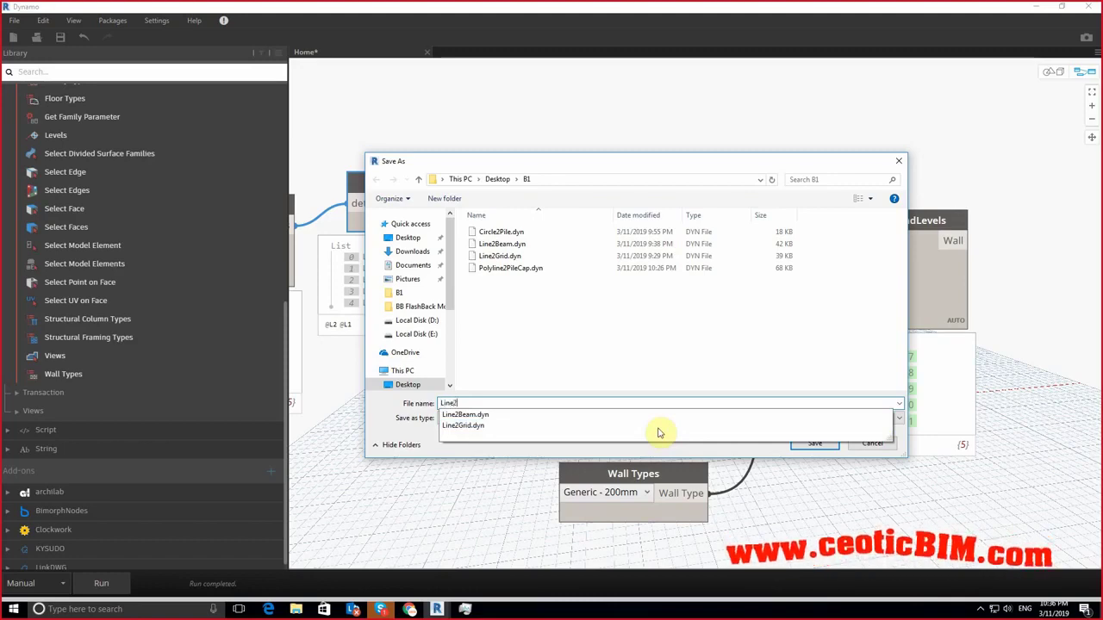
type("Wall")
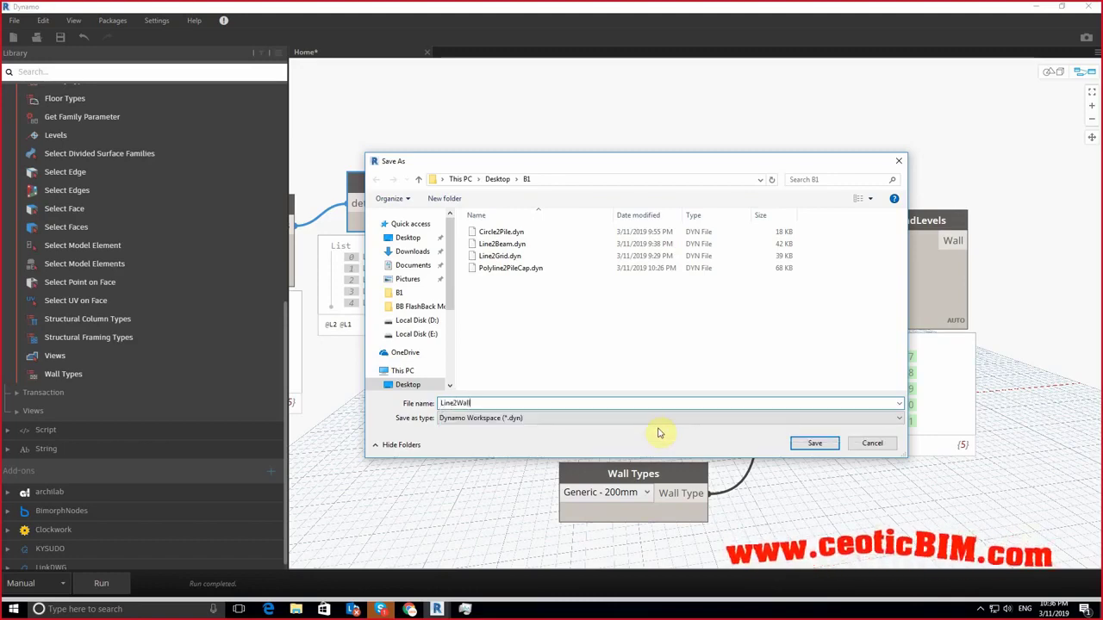
left_click(819, 451)
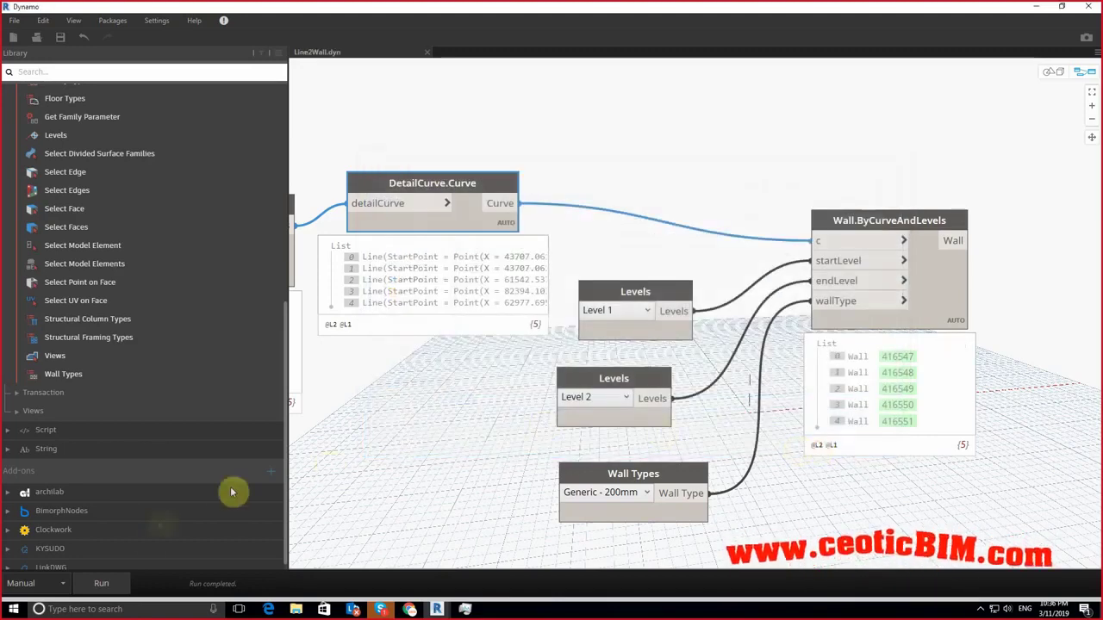
left_click(1035, 6)
mouse_move(554, 398)
middle_mouse_down("shift")
mouse_move(524, 423)
mouse_move(454, 349)
mouse_move(556, 405)
middle_mouse_up("shift")
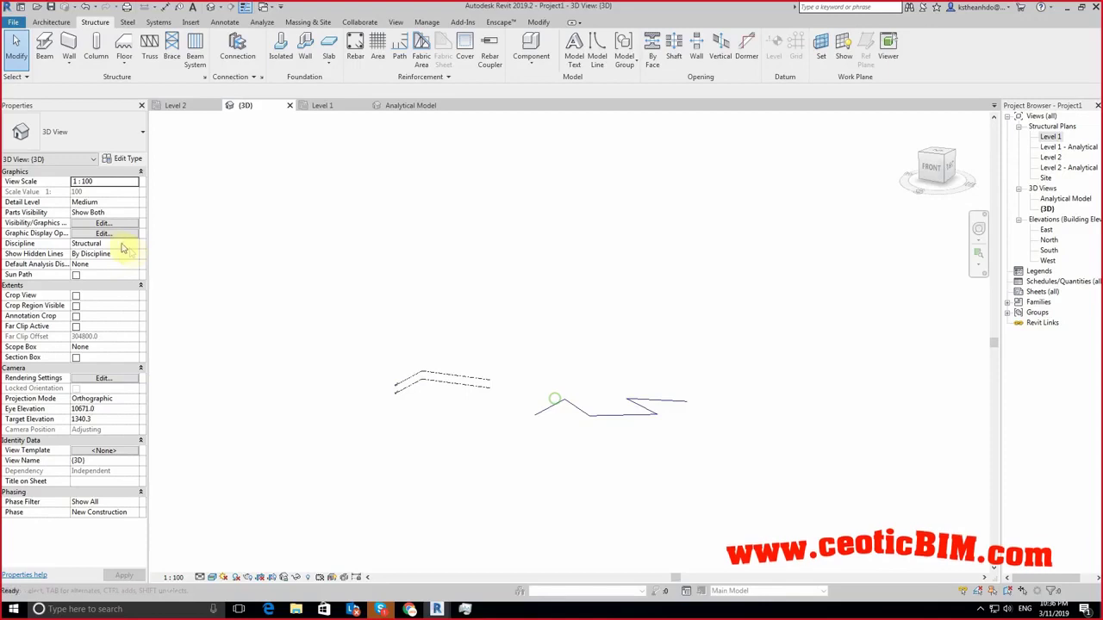
Step: Set the 3D view's Discipline to Architectural and orbit to inspect the solid walls
left_click(134, 245)
left_click(93, 253)
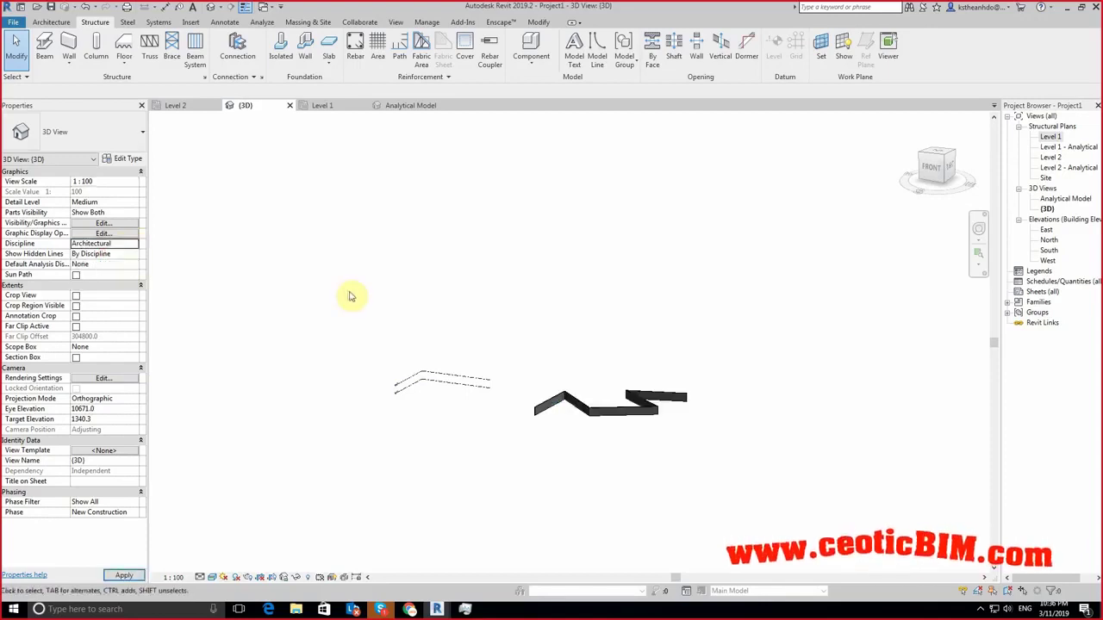
middle_click_drag(554, 384, 763, 435, "shift")
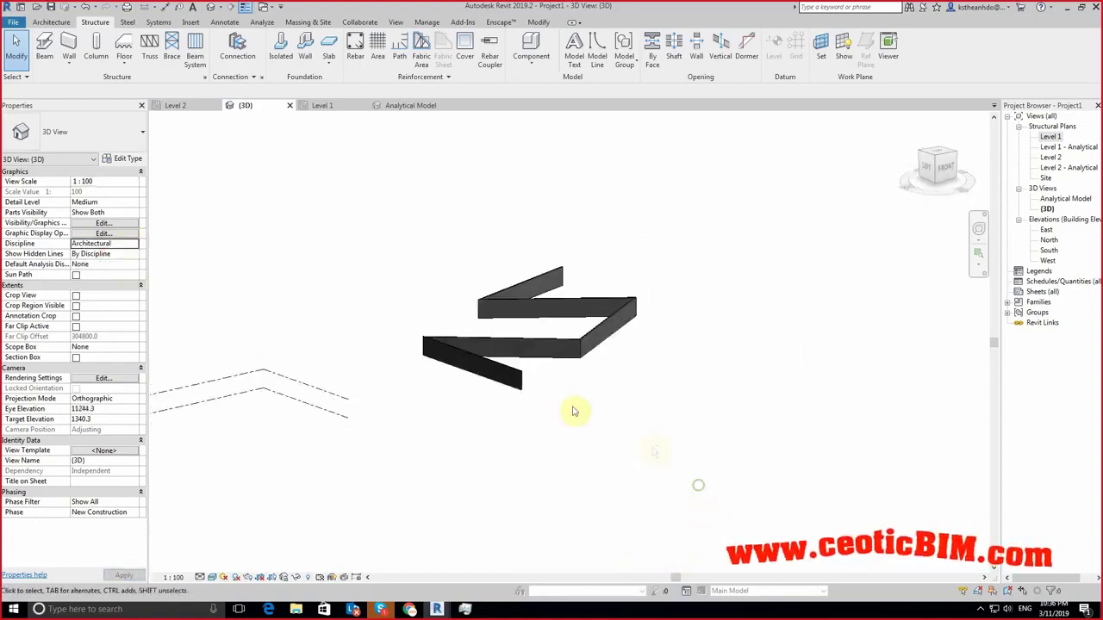
middle_click_drag(763, 435, 670, 480, "shift")
scroll(670, 478, "up", 2)
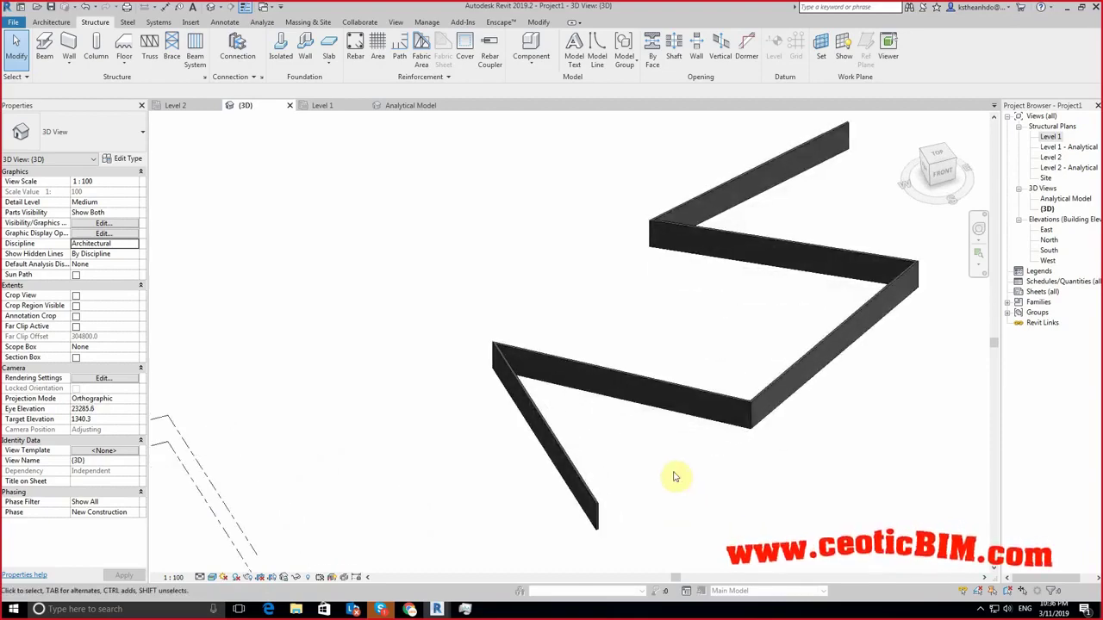
scroll(674, 473, "up", 3)
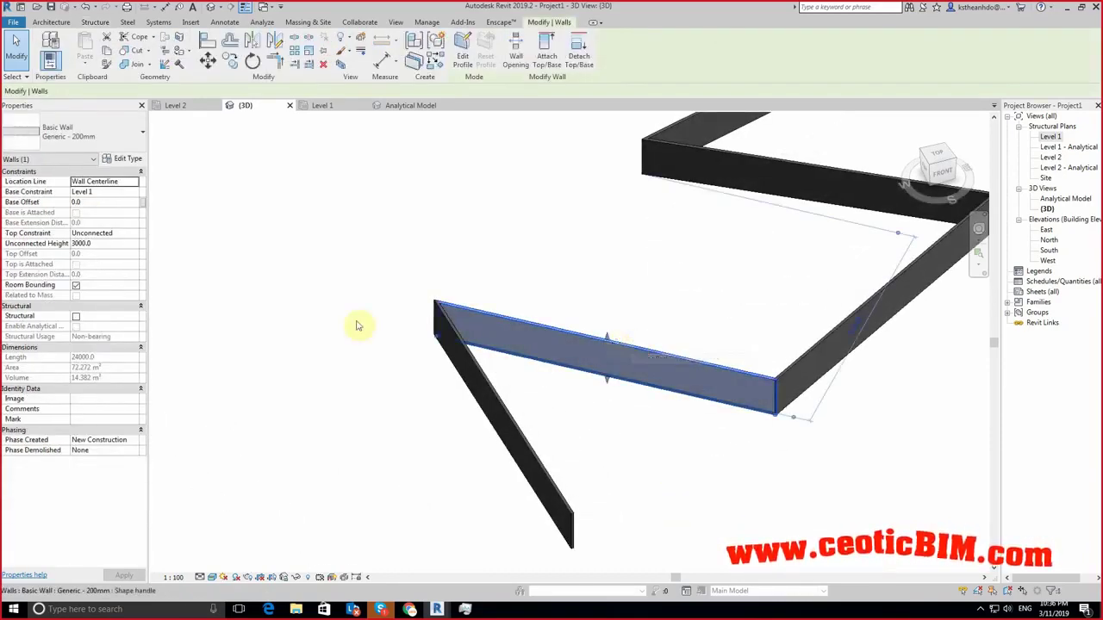
left_click(357, 322)
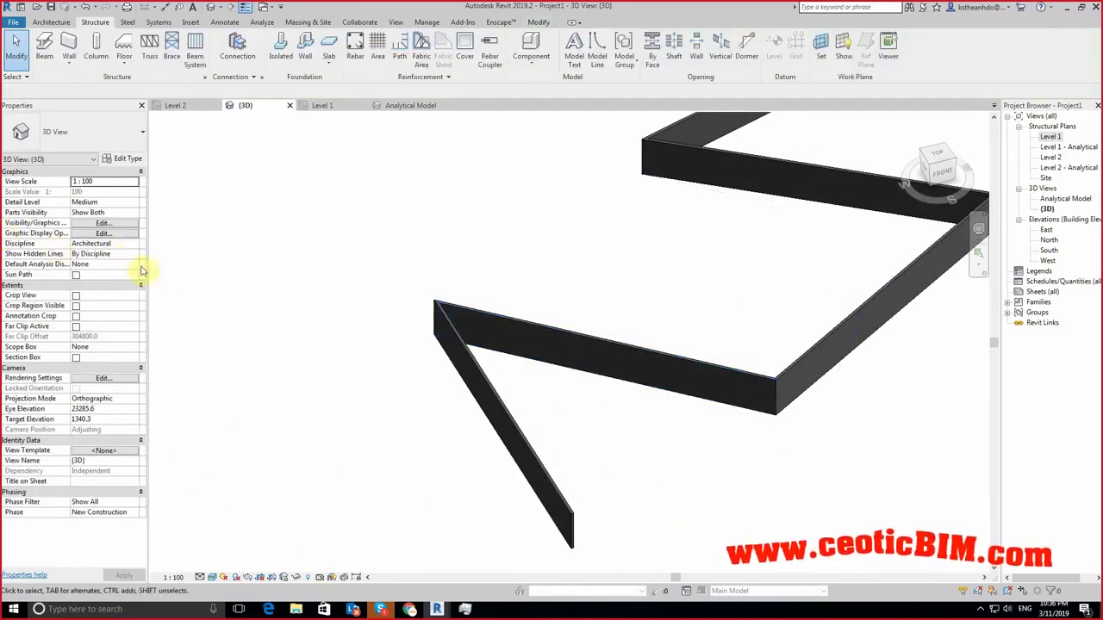
scroll(393, 310, "down", 3)
mouse_move(636, 325)
middle_mouse_down("shift")
mouse_move(635, 345)
mouse_move(671, 377)
middle_mouse_up("shift")
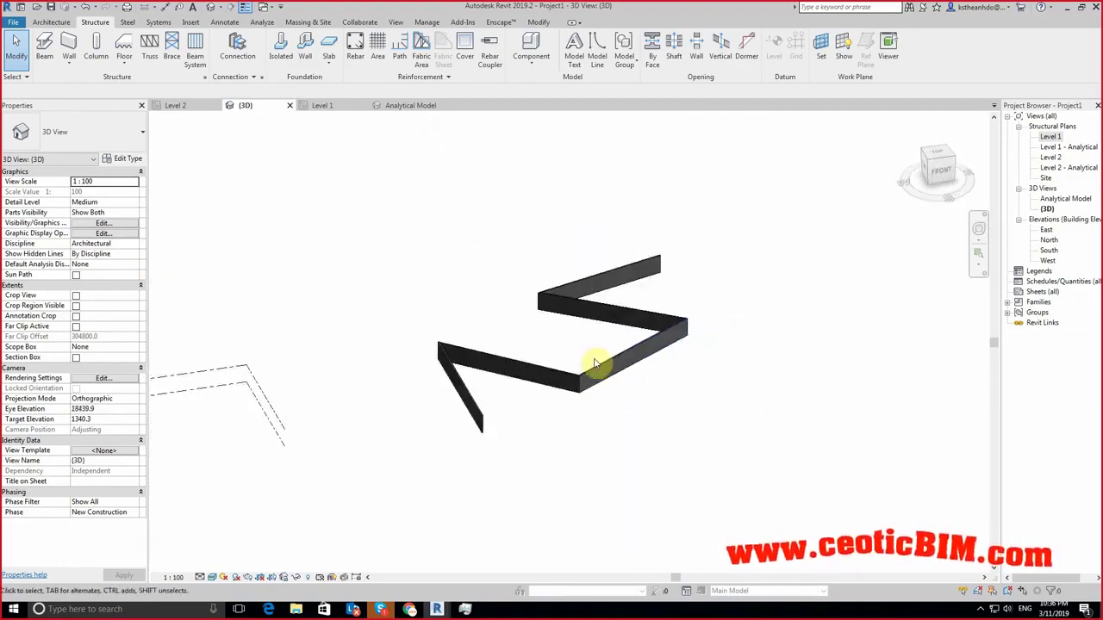
Step: Check one wall's properties, then delete all generated walls and switch back to Dynamo
left_click(597, 373)
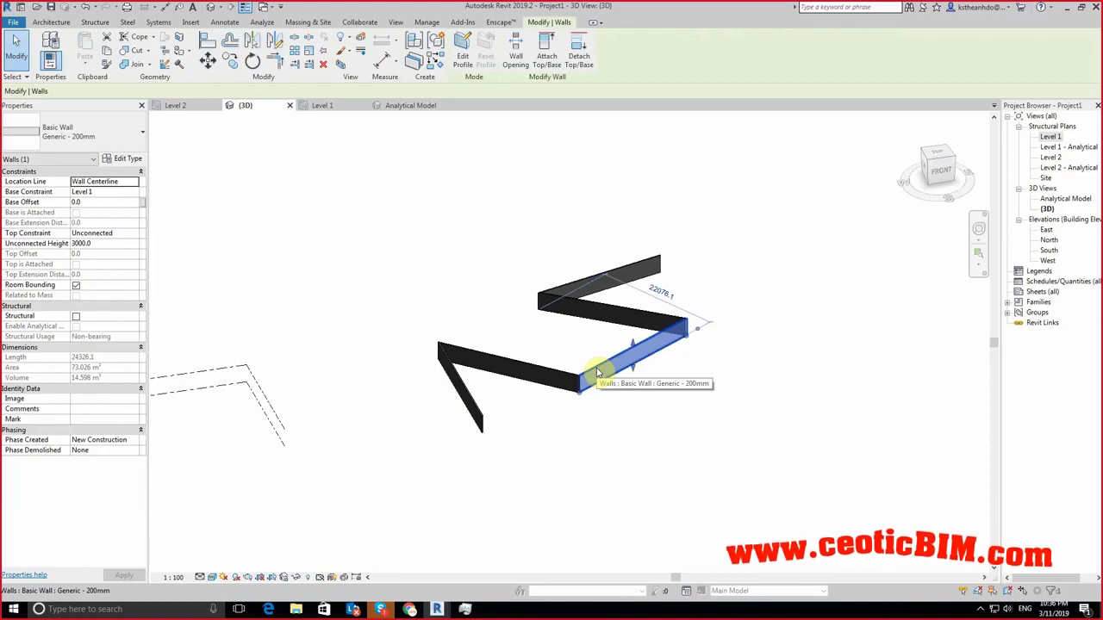
left_click(561, 357)
left_click_drag(357, 197, 788, 482)
key("Delete")
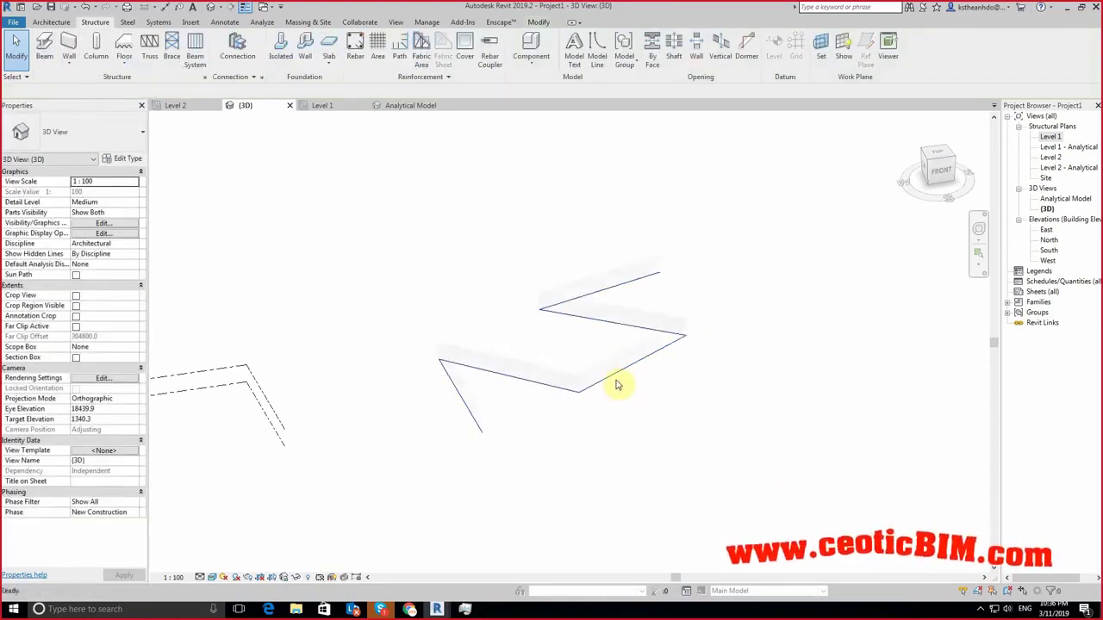
middle_click_drag(696, 462, 596, 347, "shift")
key("alt+Tab")
scroll(524, 300, "down", 2)
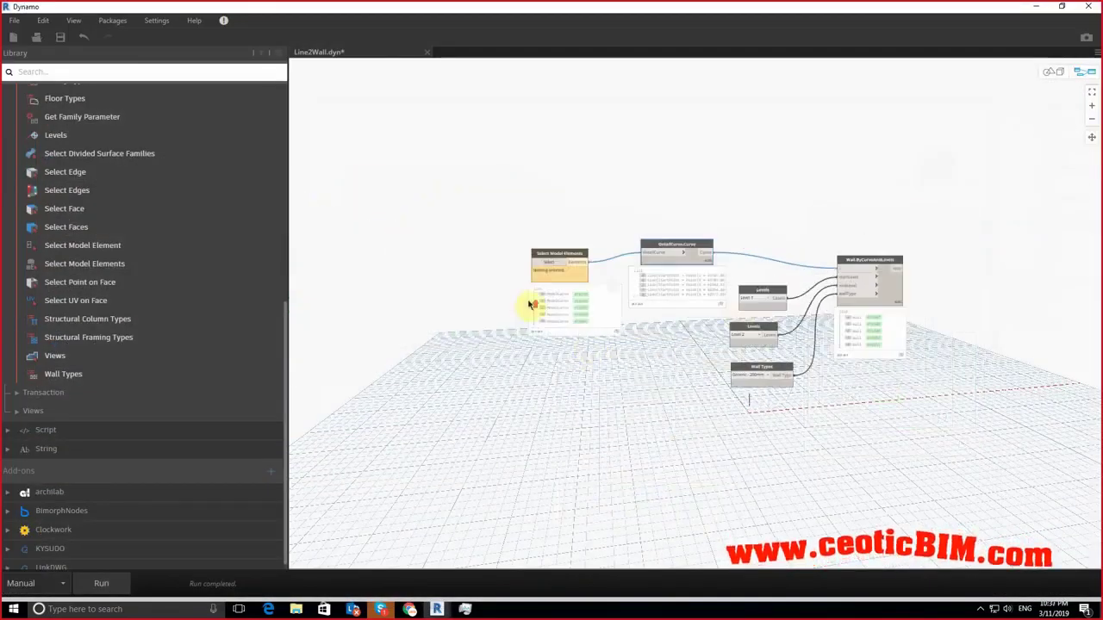
Step: Move the DetailCurve.Curve node up-left and confirm Wall Types still shows Generic - 200mm
scroll(524, 301, "up", 5)
middle_click_drag(660, 382, 427, 377)
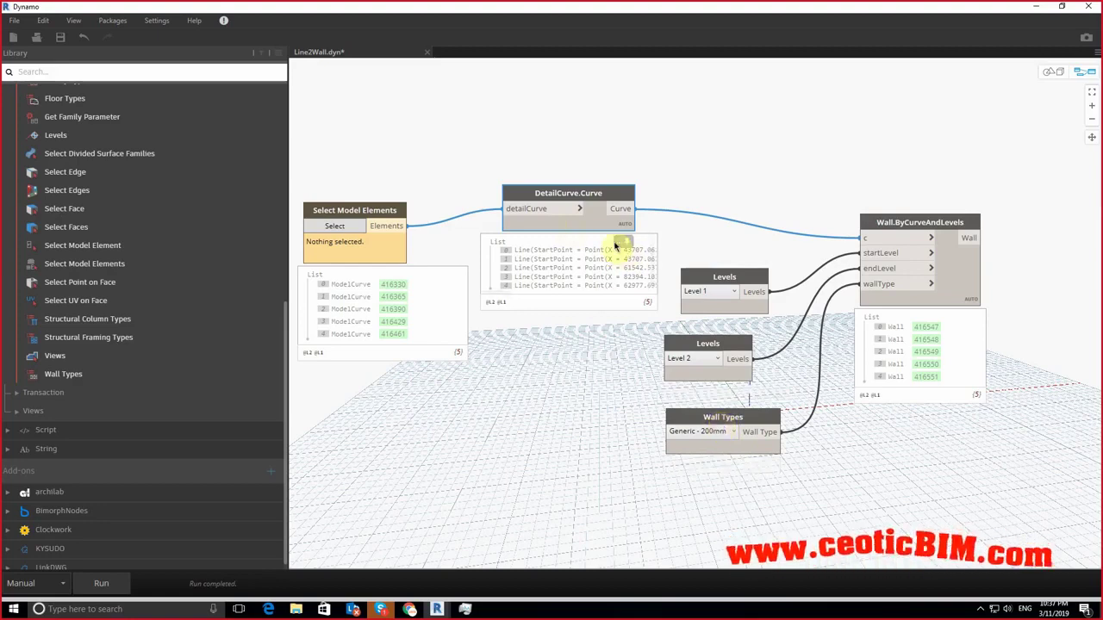
left_click_drag(622, 196, 597, 175)
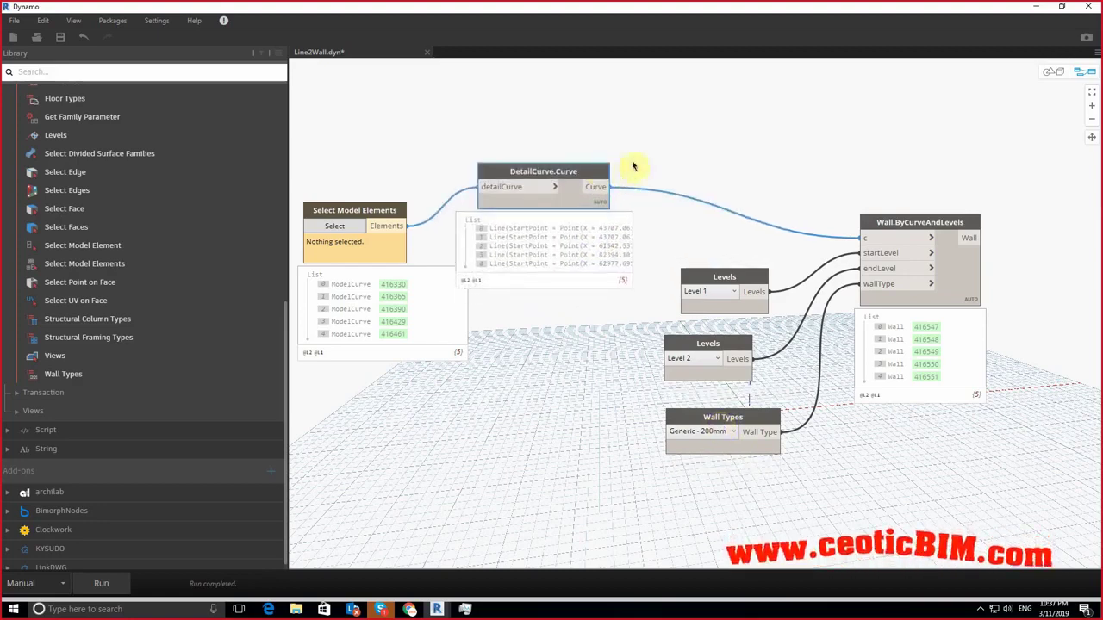
left_click(715, 434)
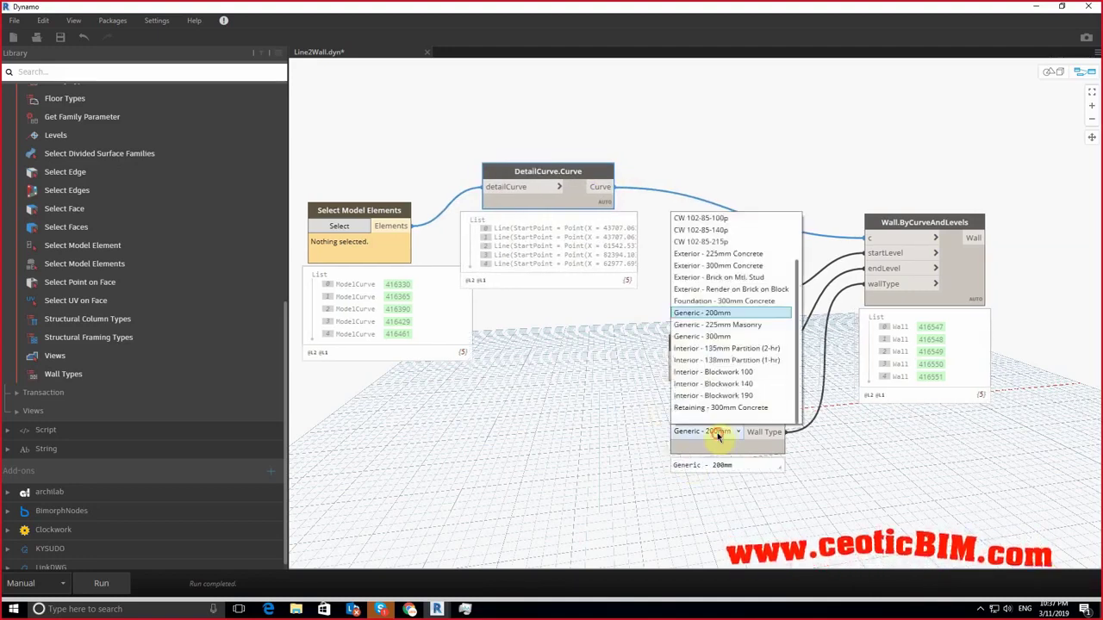
left_click(719, 433)
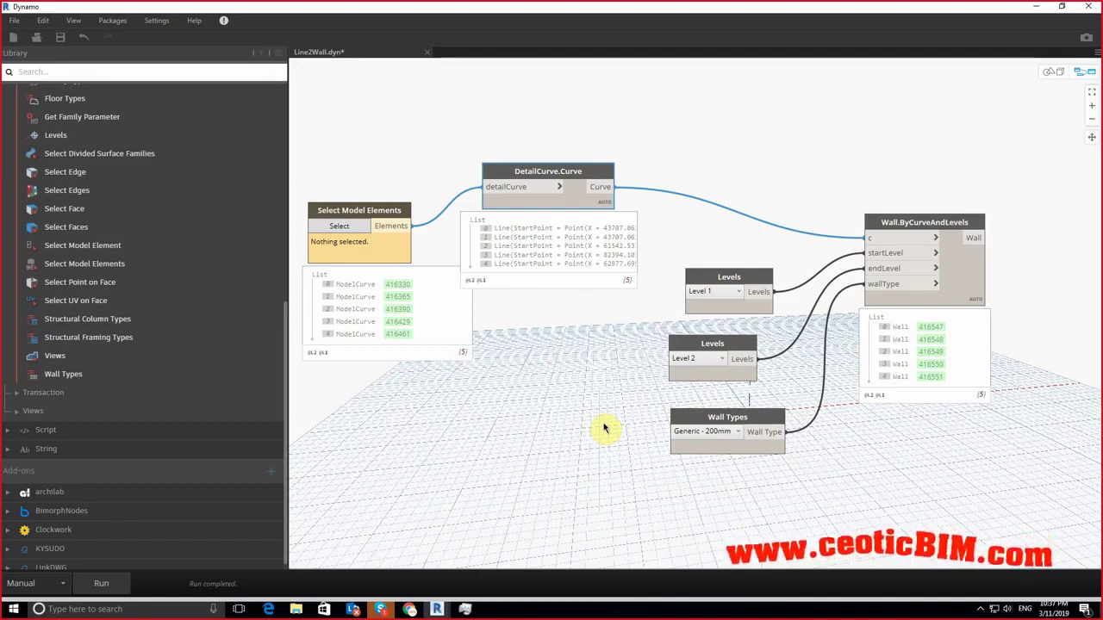
scroll(92, 153, "up", 3)
scroll(81, 148, "up", 3)
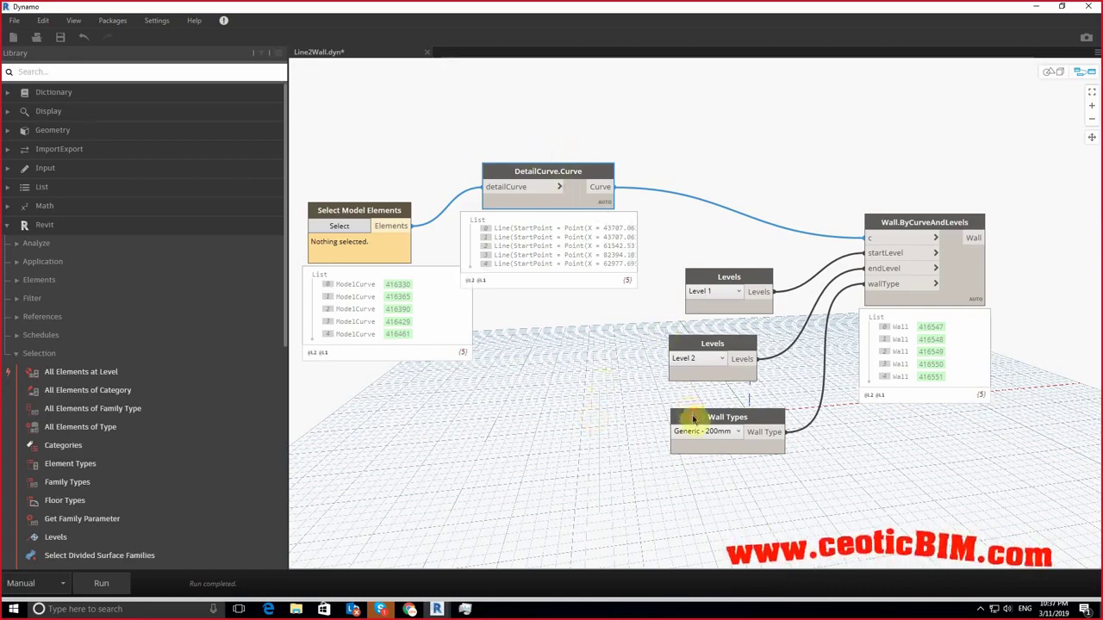
Step: Line up the Wall Types and Level 2 nodes neatly side by side
left_click_drag(690, 412, 652, 439)
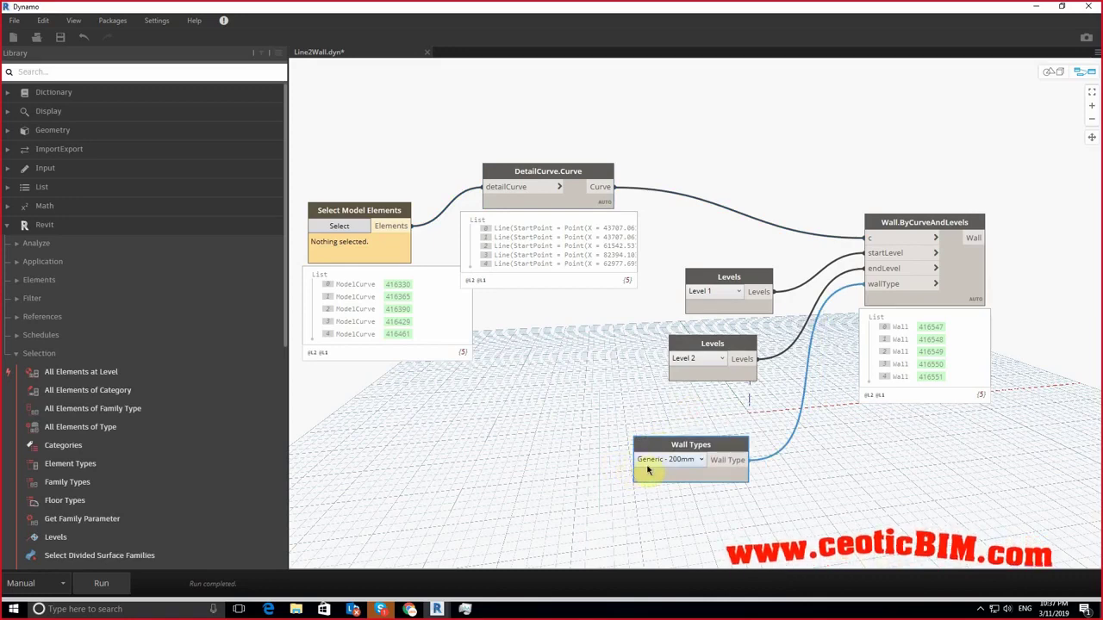
mouse_move(690, 466)
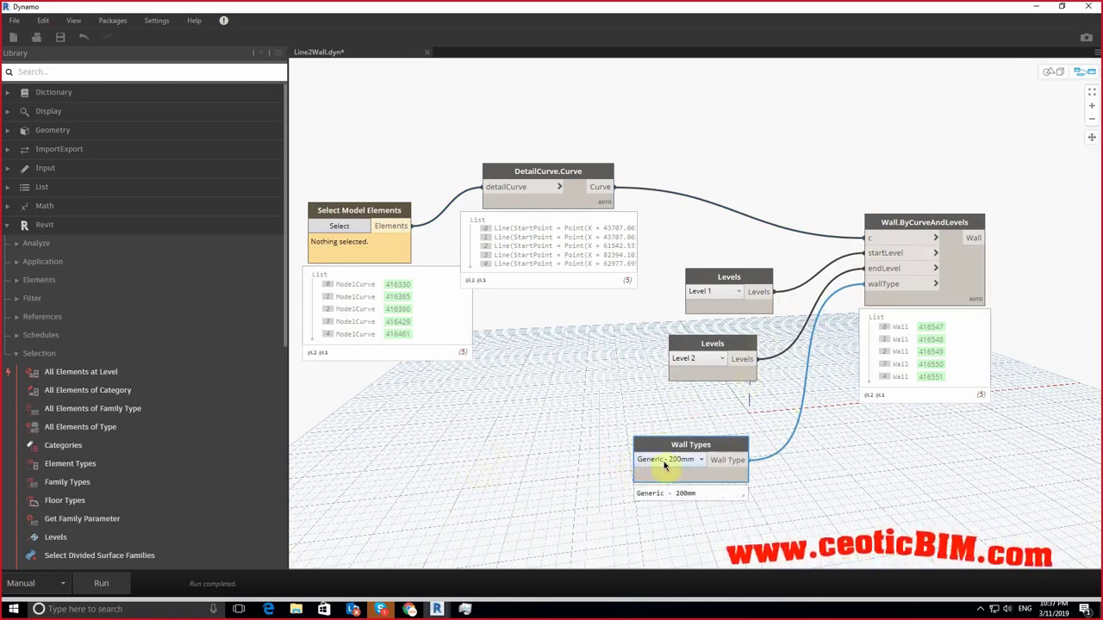
left_click_drag(738, 451, 750, 417)
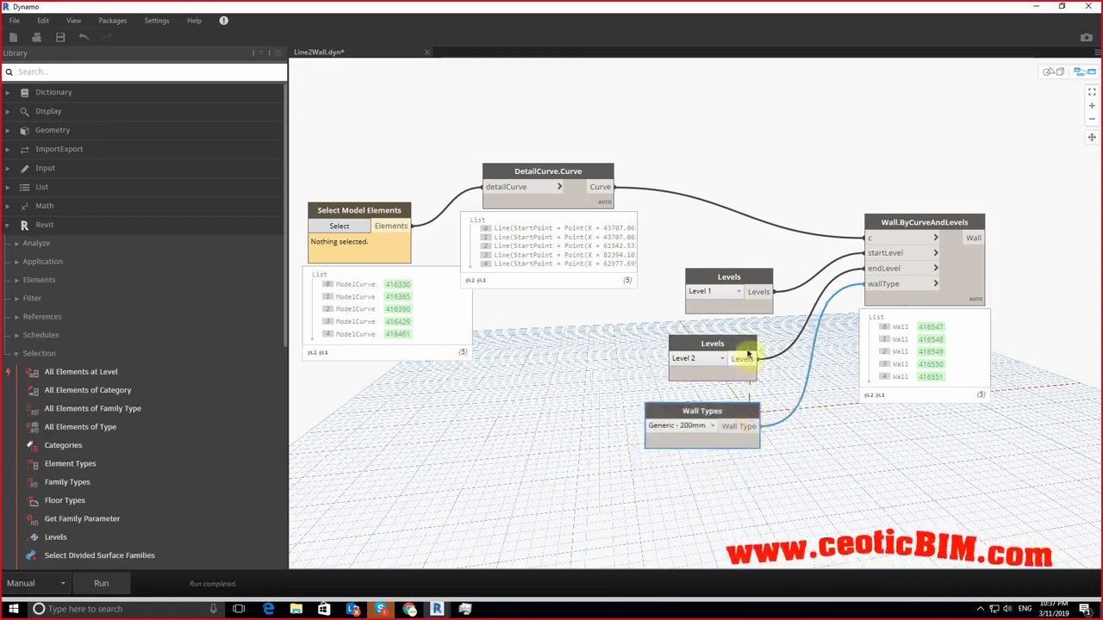
left_click_drag(748, 354, 764, 354)
left_click_drag(750, 419, 765, 413)
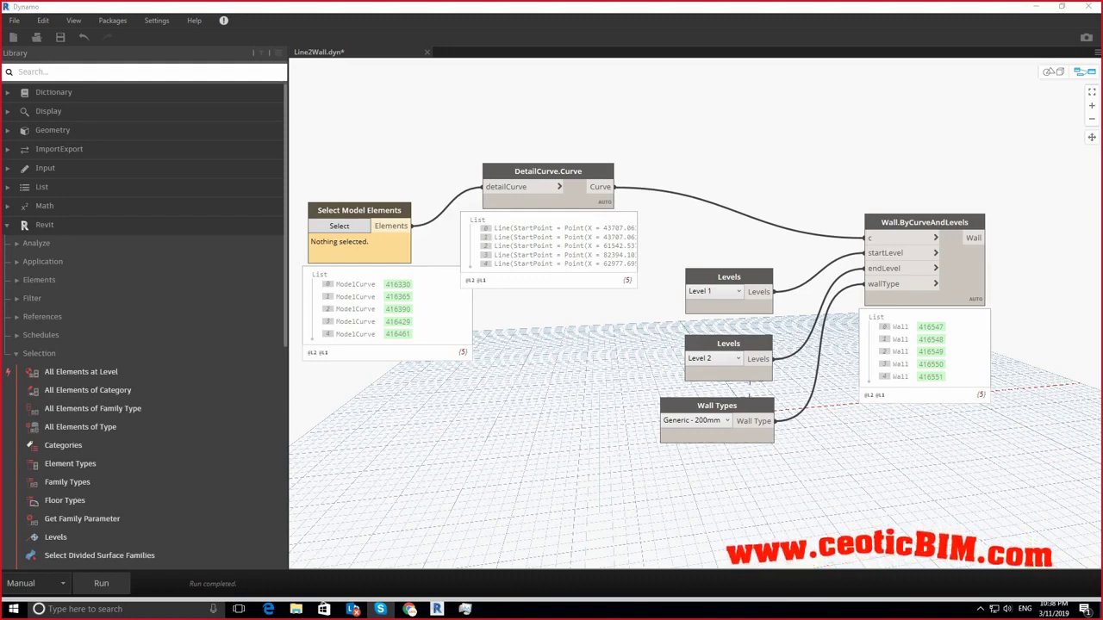
Step: Move the DetailCurve.Curve node up and right, then save Line2Wall.dyn
left_click_drag(589, 170, 627, 121)
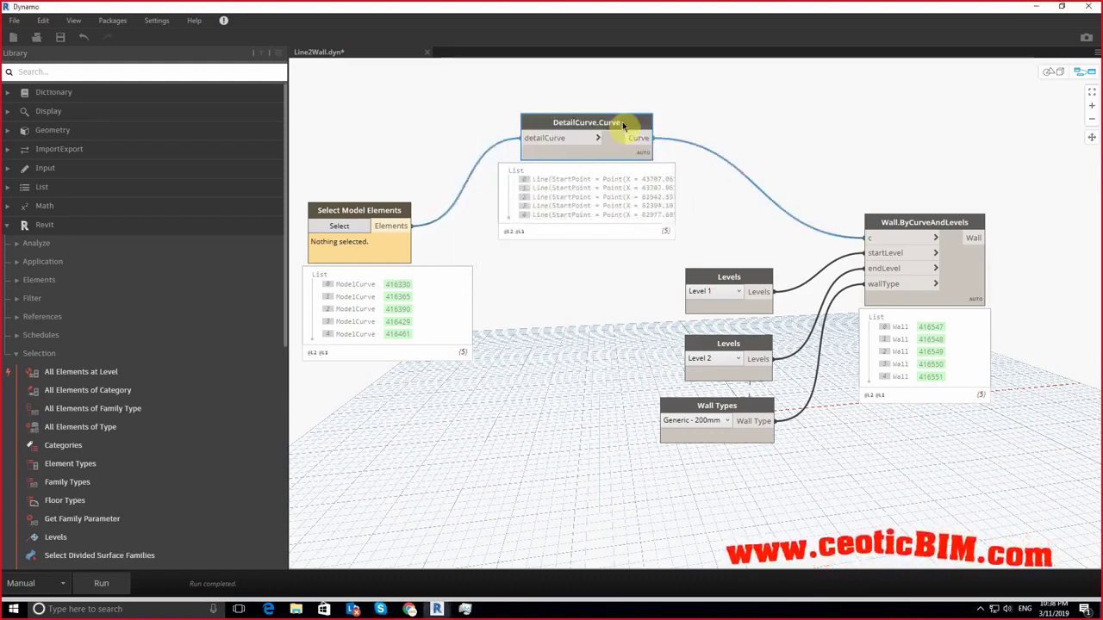
scroll(43, 354, "down", 5)
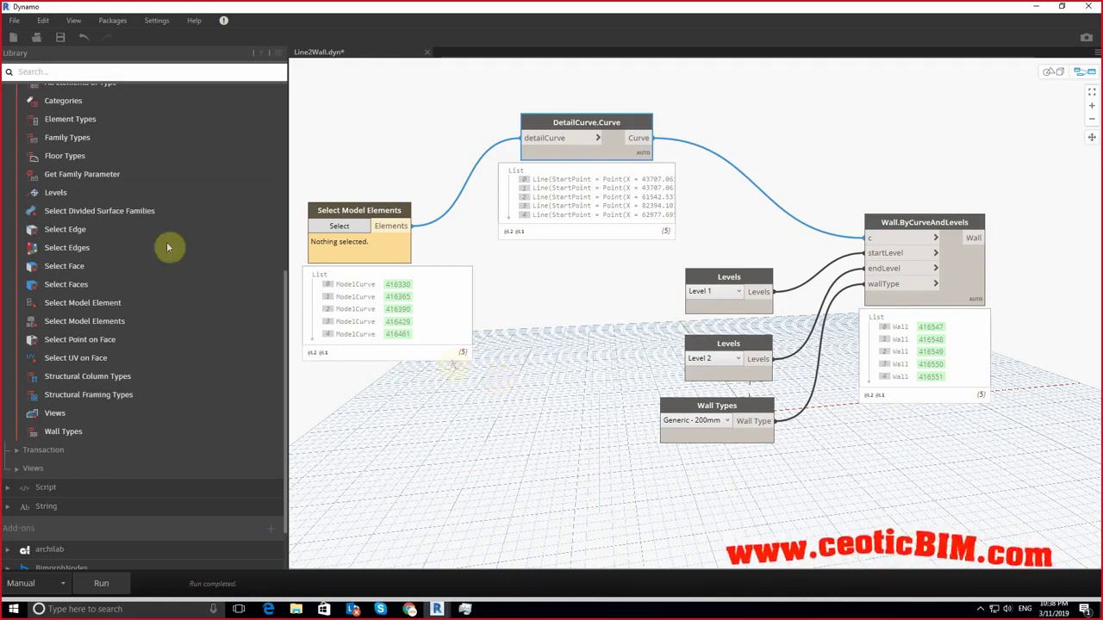
scroll(55, 345, "up", 3)
scroll(55, 345, "down", 3)
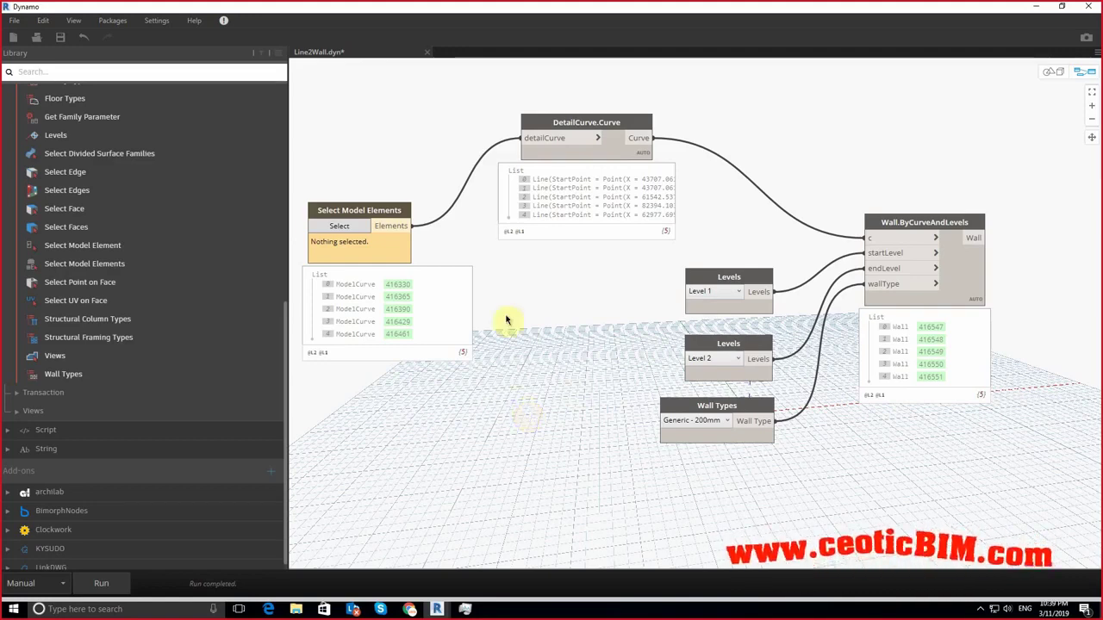
left_click(60, 37)
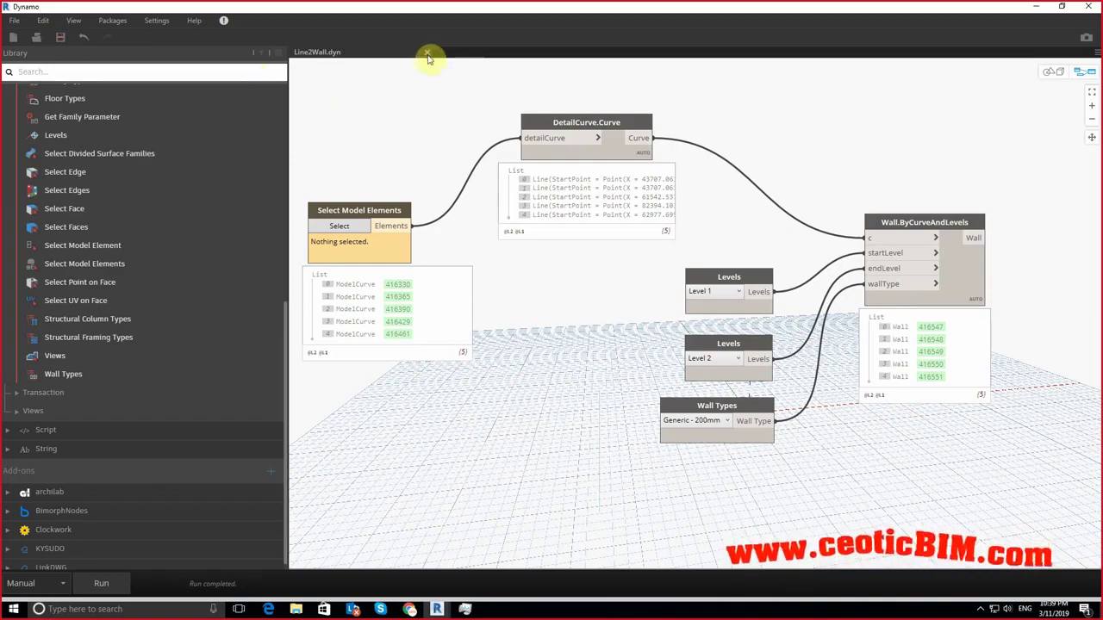
Step: Close Line2Wall.dyn and orbit Revit's 3D view to see the five zigzag walls from above
left_click(1085, 6)
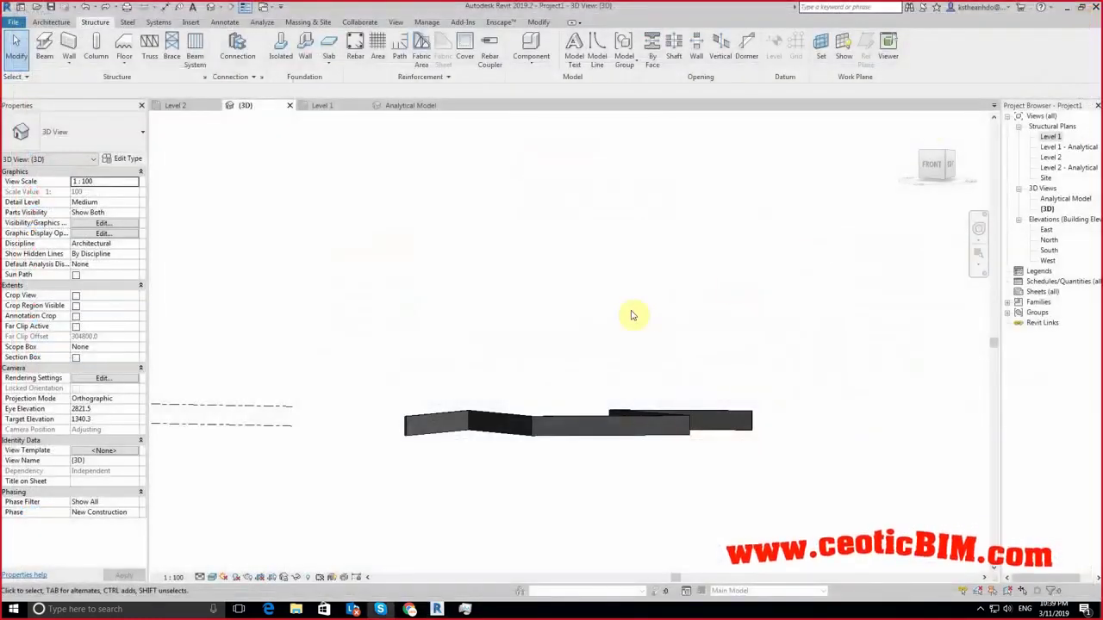
mouse_move(519, 316)
middle_mouse_down("shift")
mouse_move(581, 475)
mouse_move(696, 408)
mouse_move(652, 475)
mouse_move(619, 488)
middle_mouse_up("shift")
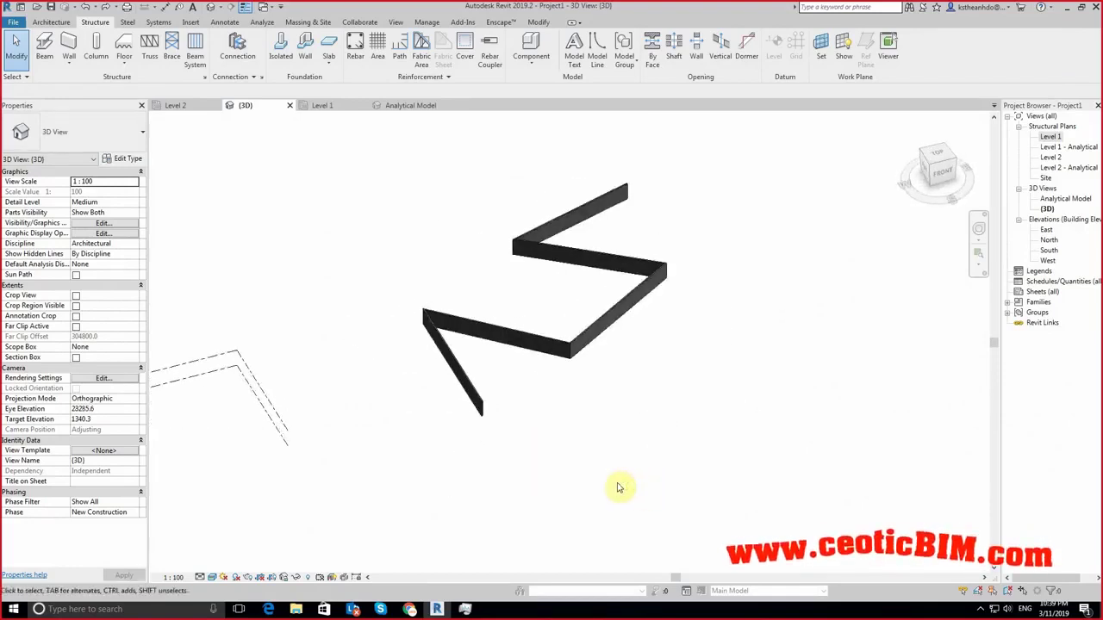